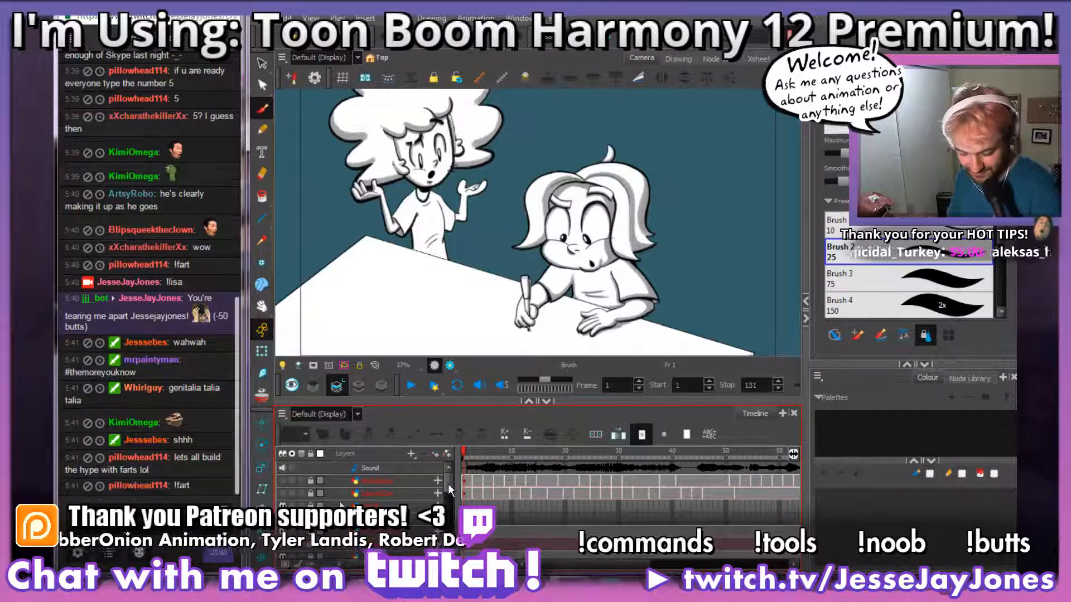
# Step: Check the opening frames of the scene and bring the _Dan layers into view in the timeline
pyautogui.click(471, 456)
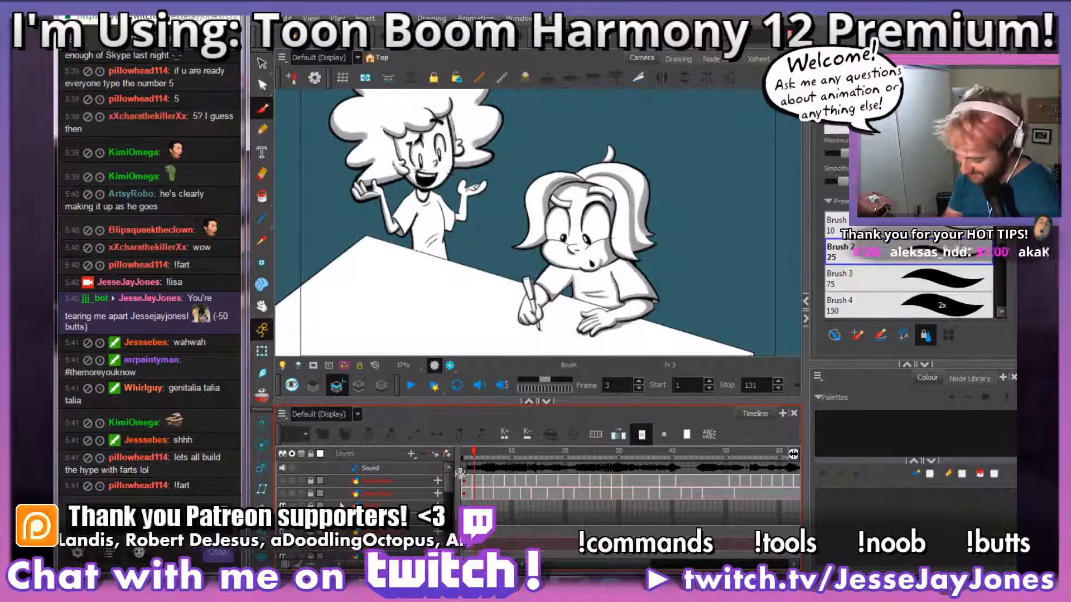
pyautogui.click(469, 455)
pyautogui.moveTo(451, 484); pyautogui.dragTo(451, 517)
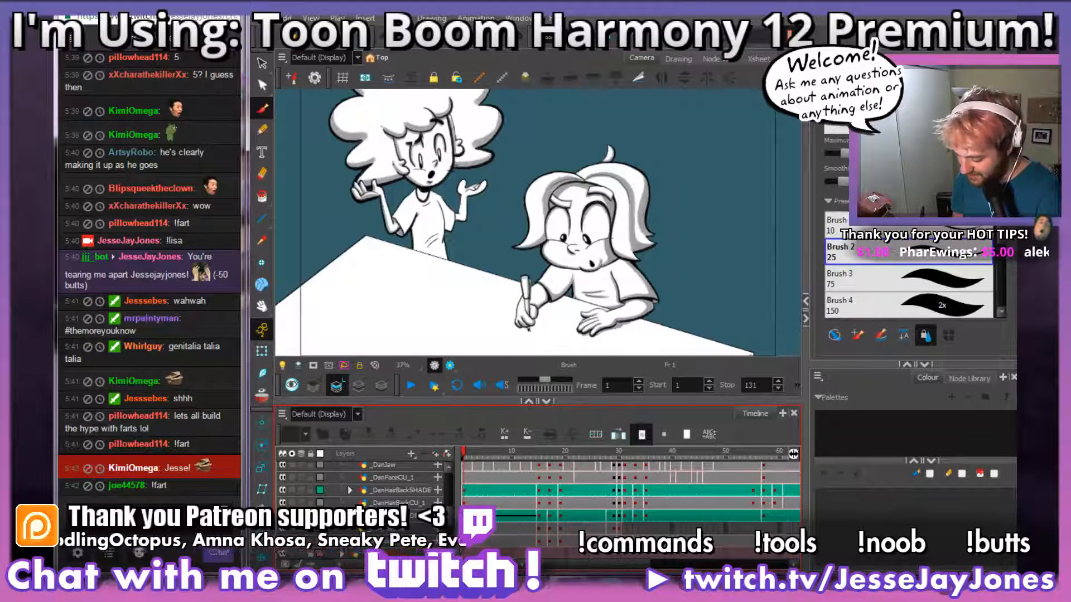
# Step: Switch to AnkhBot and load MemeMusic.playlist as the custom song playlist
pyautogui.click(573, 581)
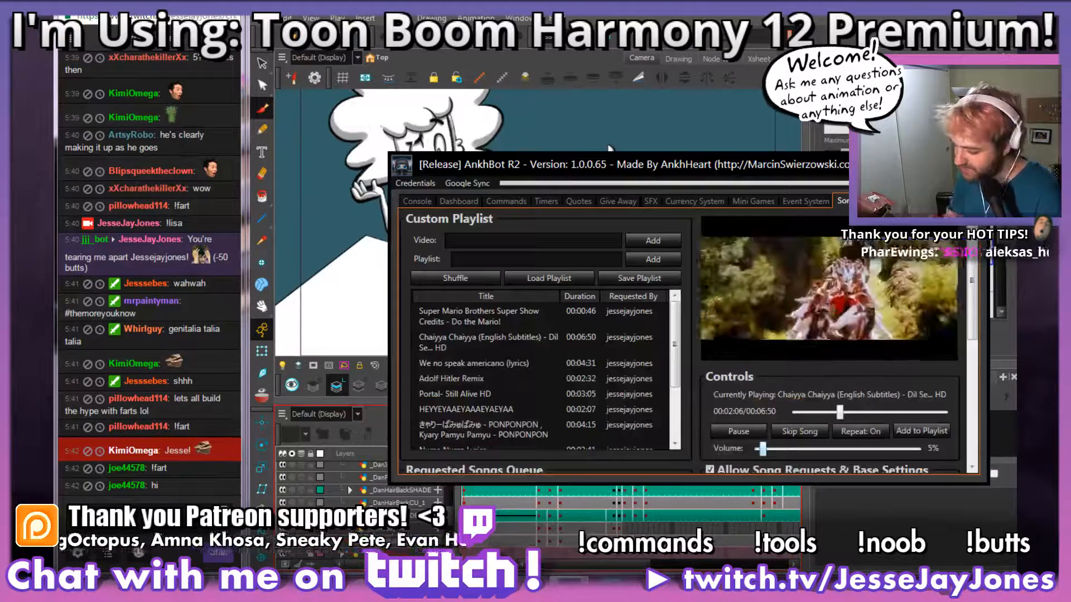
pyautogui.moveTo(606, 161); pyautogui.dragTo(513, 215)
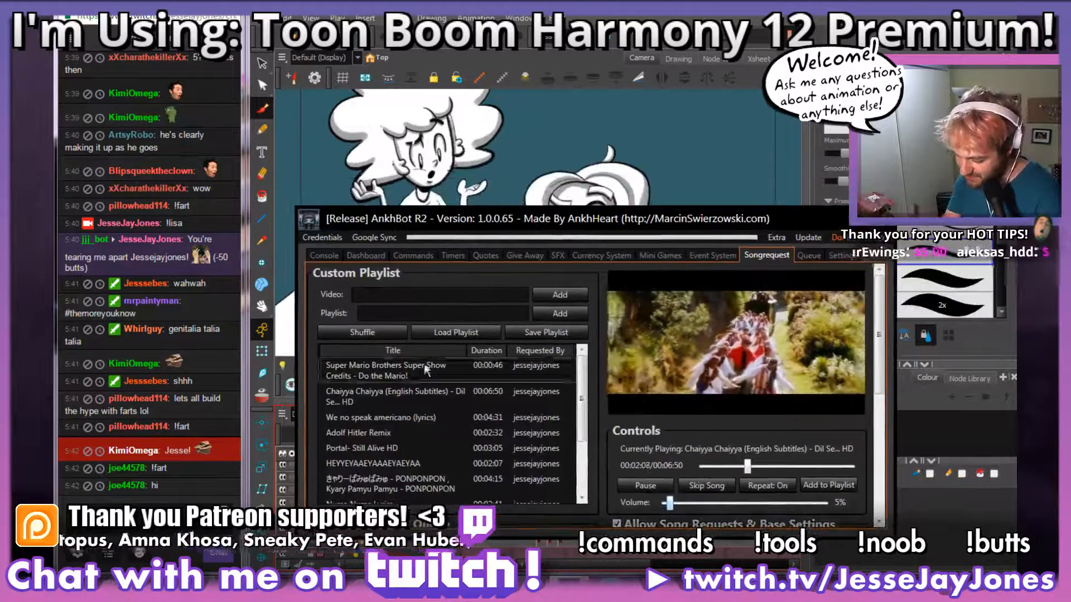
pyautogui.click(432, 332)
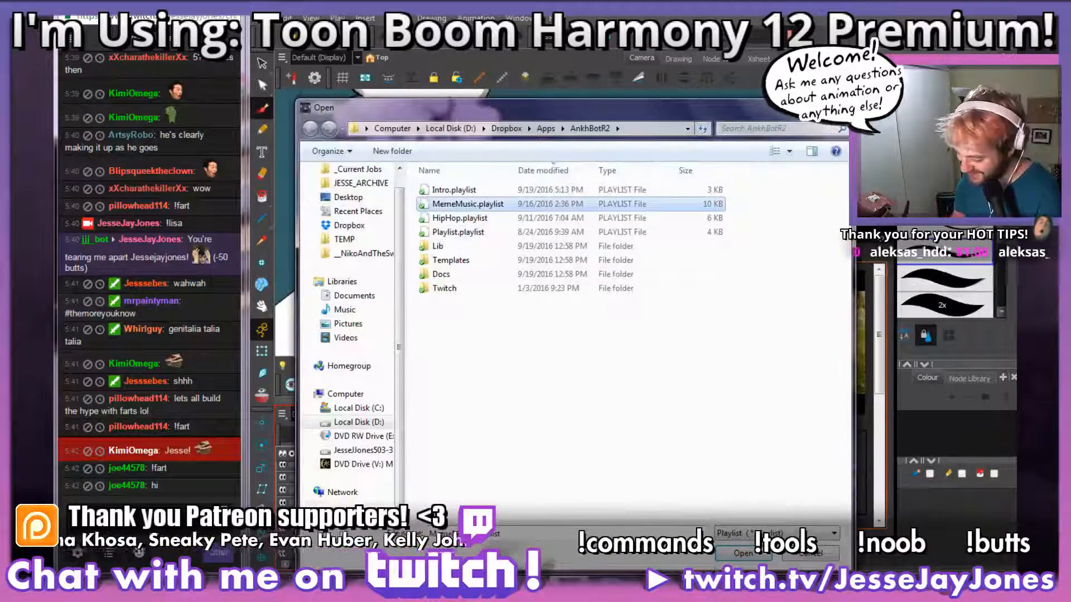
pyautogui.doubleClick(468, 204)
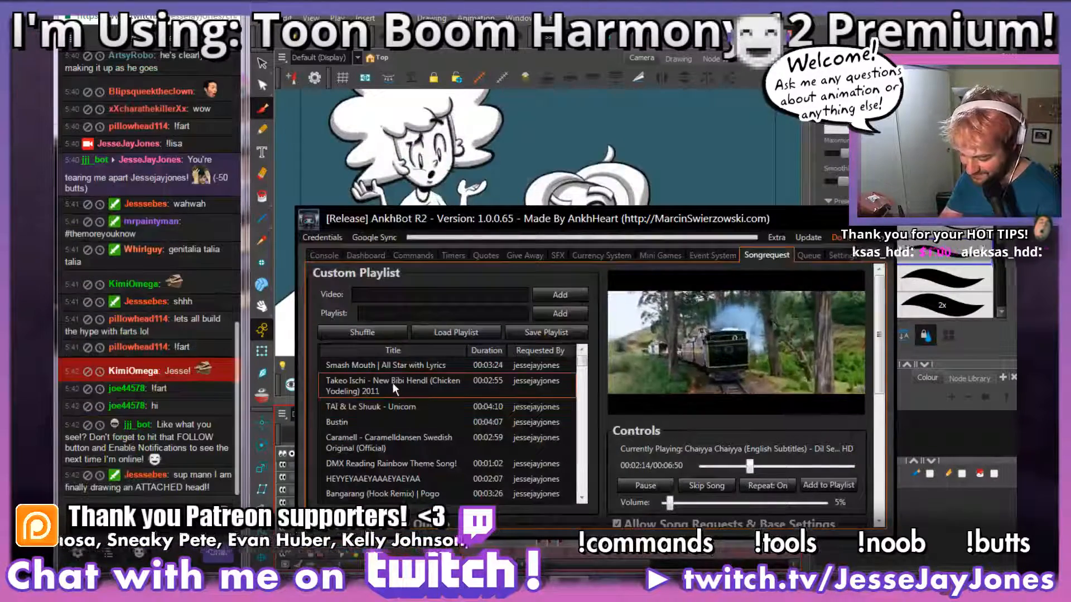
# Step: Replace the loaded songs by opening Playlist.playlist as the custom playlist
pyautogui.click(450, 332)
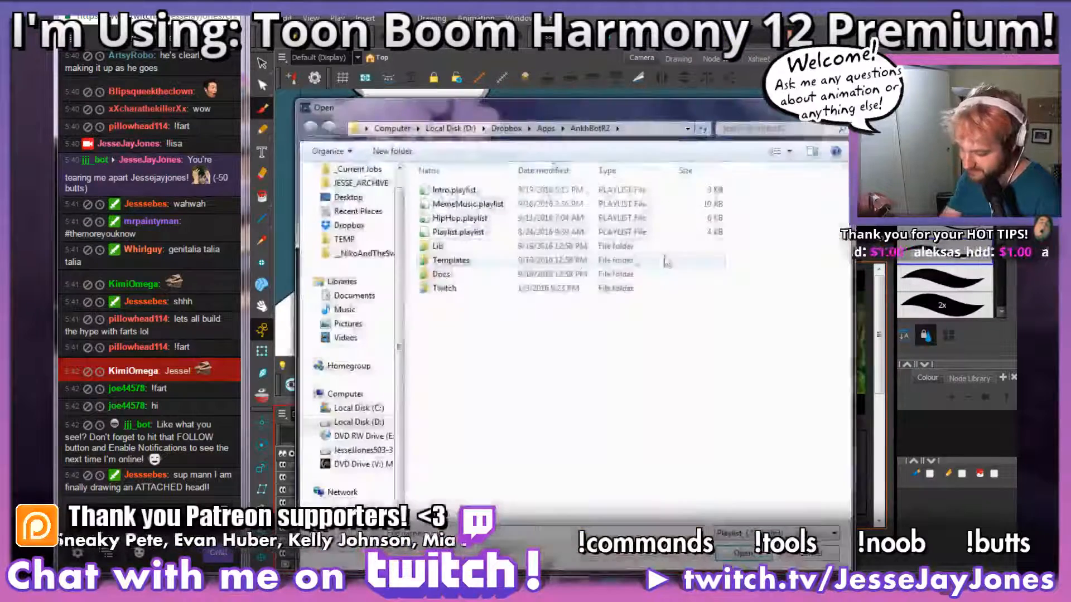
pyautogui.click(464, 210)
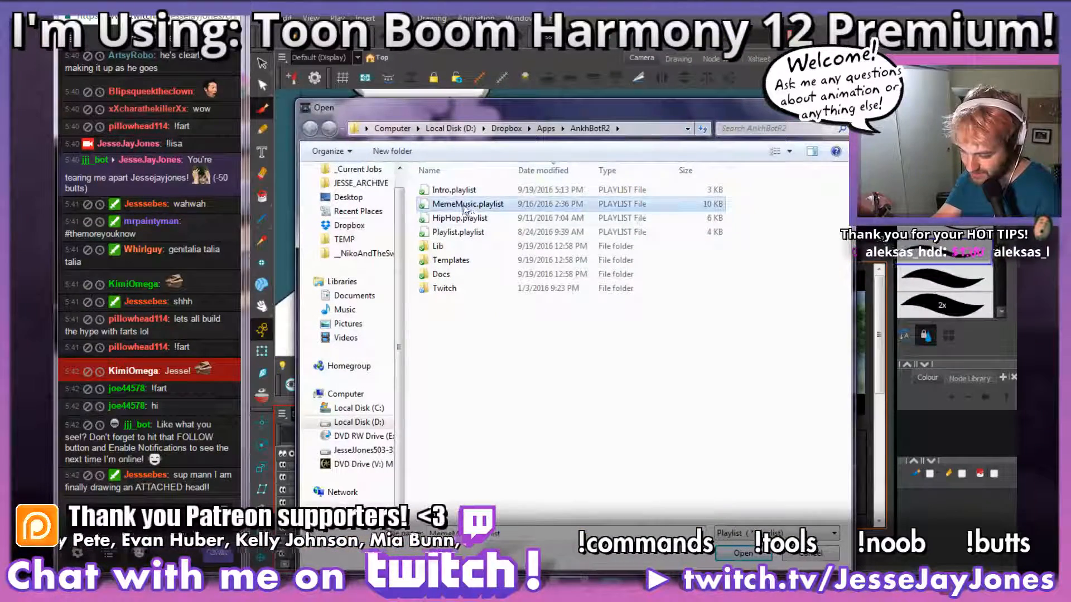
pyautogui.click(471, 233)
pyautogui.click(742, 552)
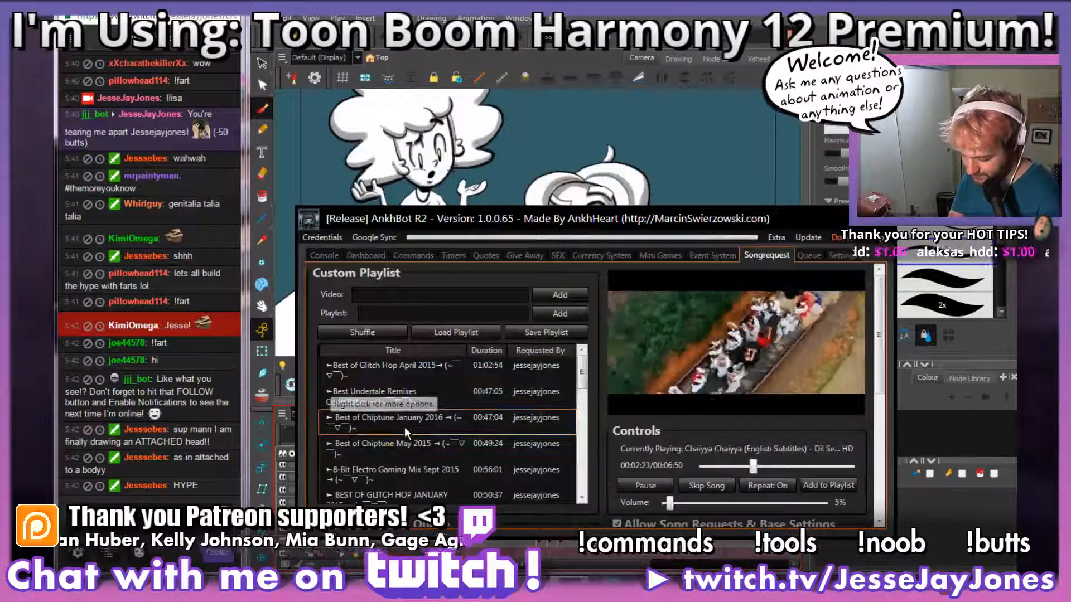
# Step: Shuffle the custom playlist and skip songs until Best of Chiptune January 2016 is playing
pyautogui.rightClick(401, 428)
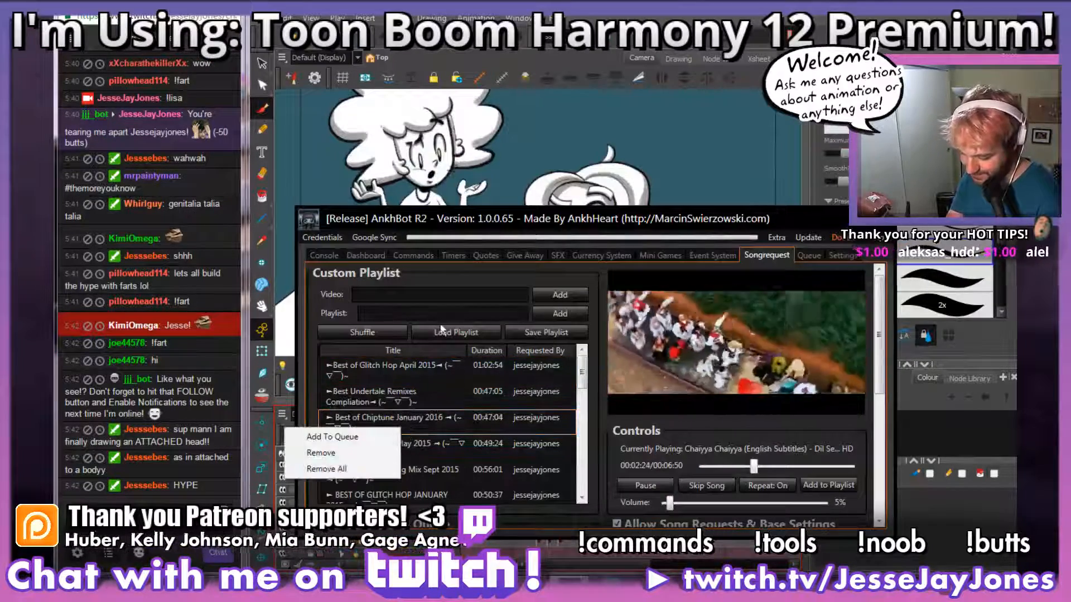
pyautogui.click(401, 332)
pyautogui.click(708, 489)
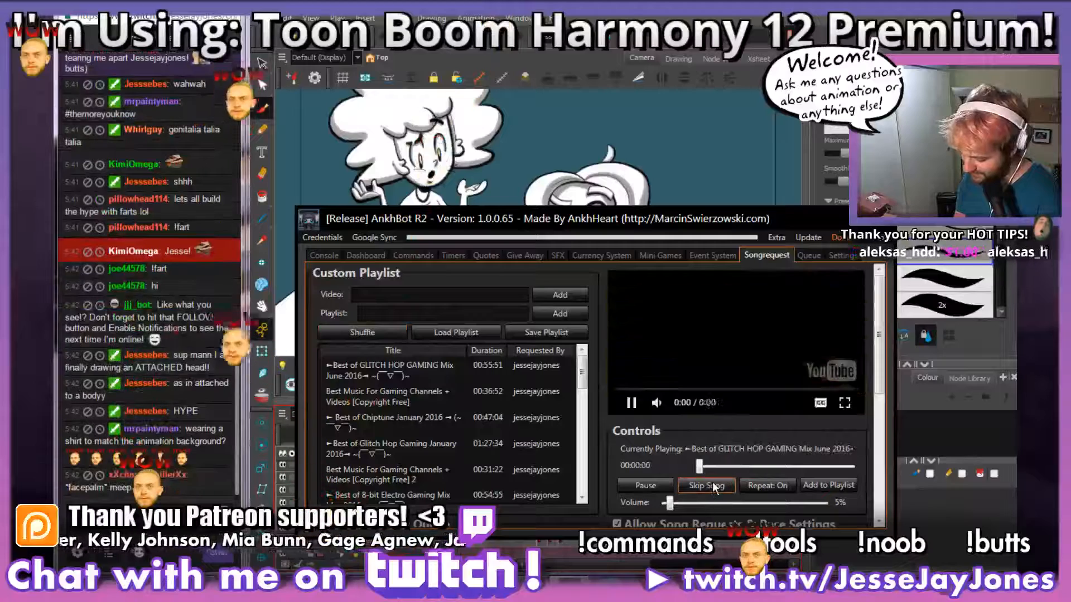
pyautogui.click(712, 488)
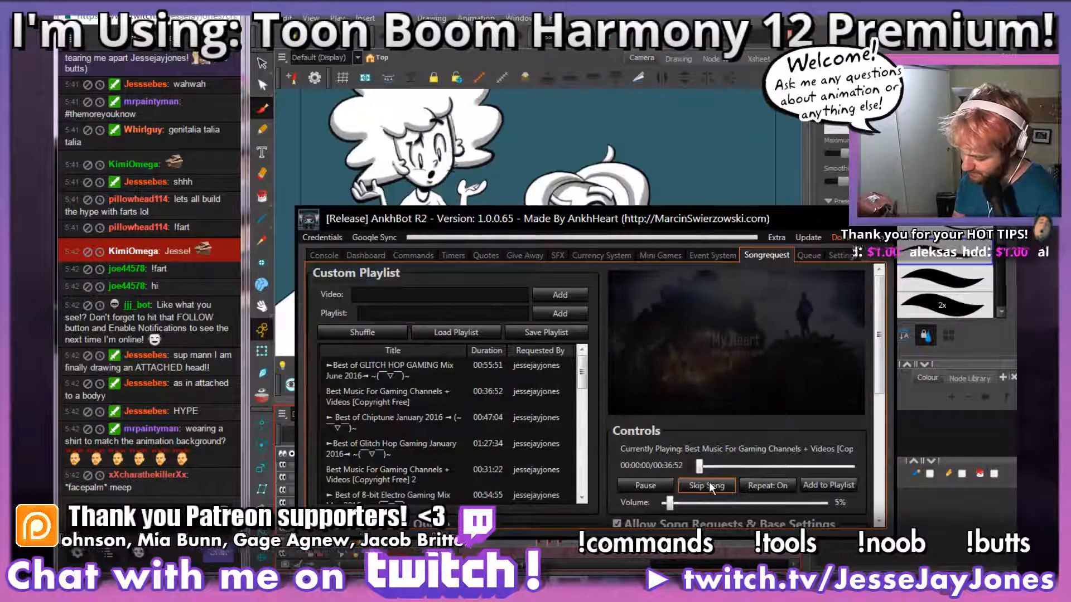
pyautogui.click(708, 486)
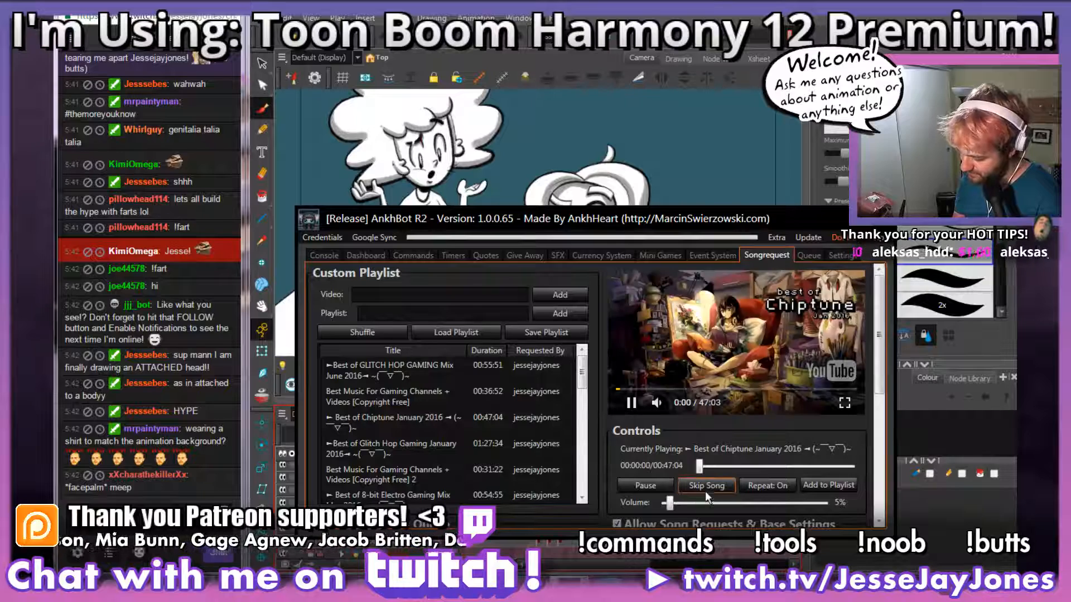
# Step: Switch back to Harmony and select the standing character's body shading layer, _DanBodySHADE-2, at frame 1
pyautogui.click(570, 17)
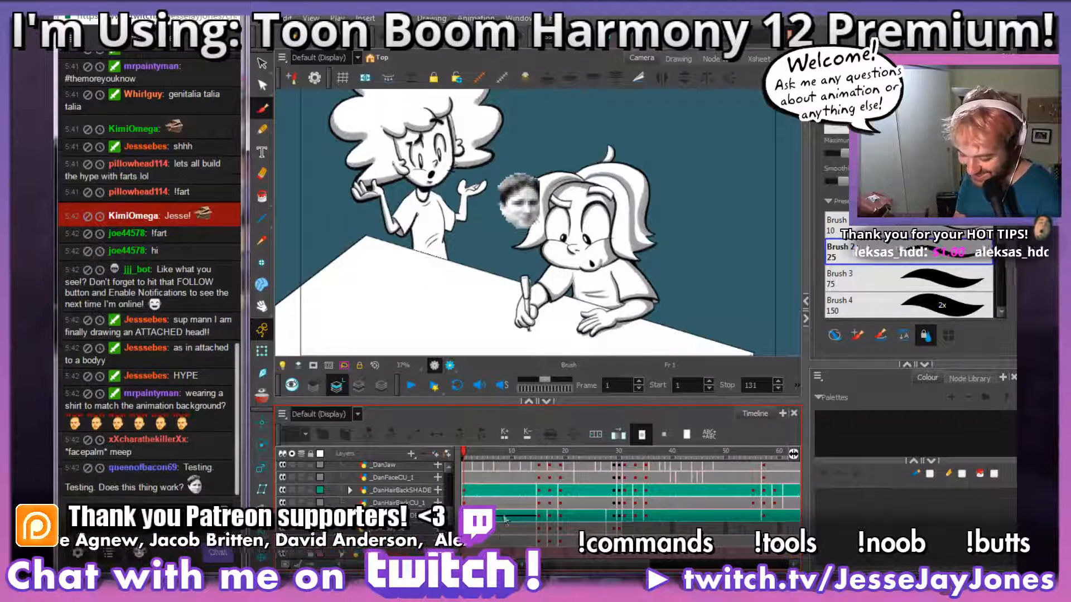
pyautogui.click(450, 518)
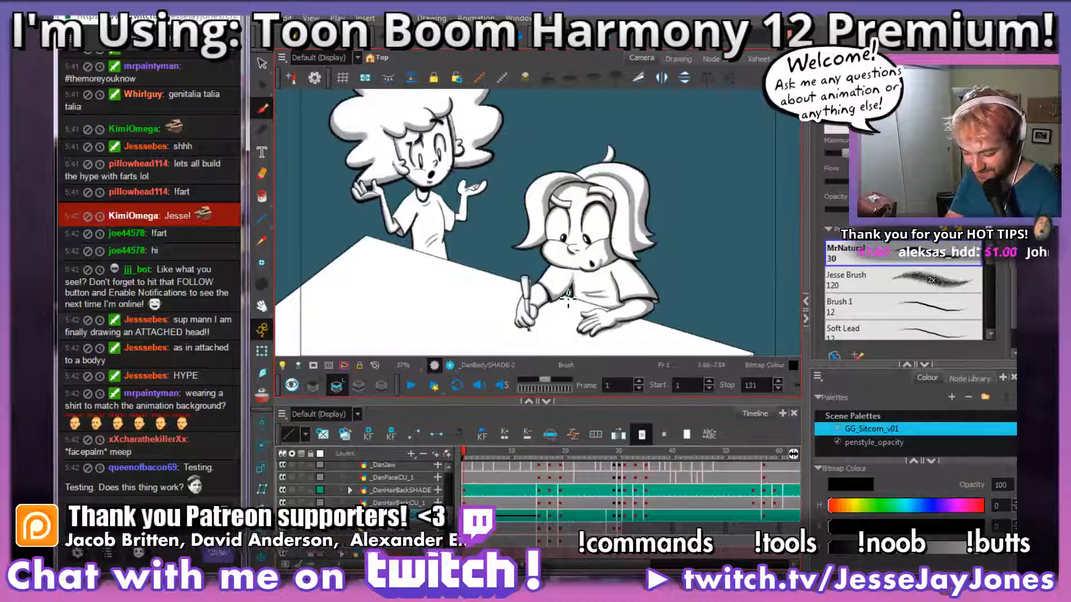
pyautogui.moveTo(530, 230); pyautogui.dragTo(547, 283)
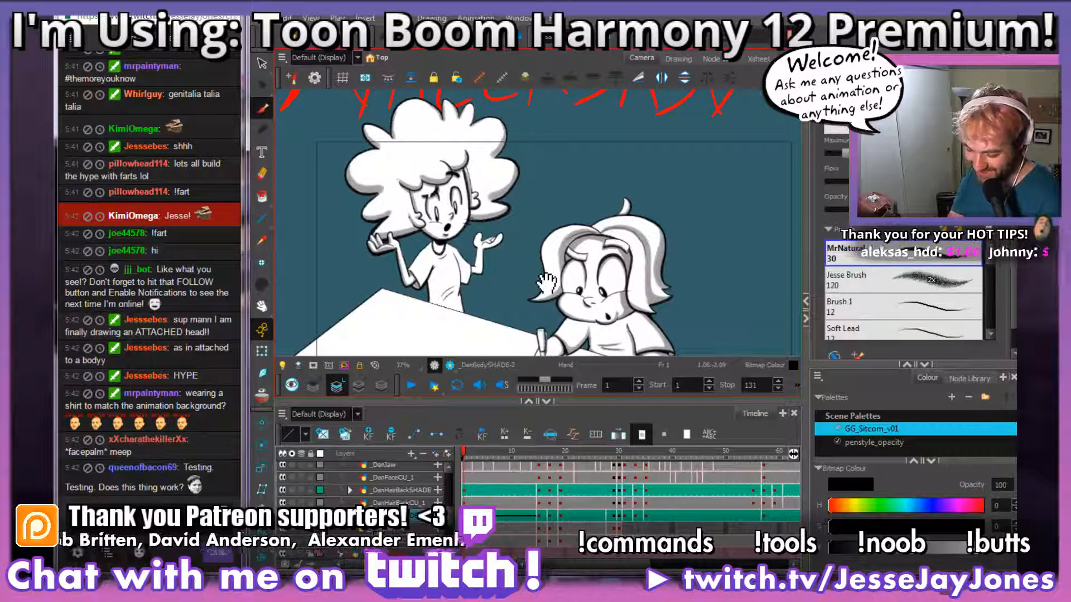
pyautogui.scroll(2, 546, 284)
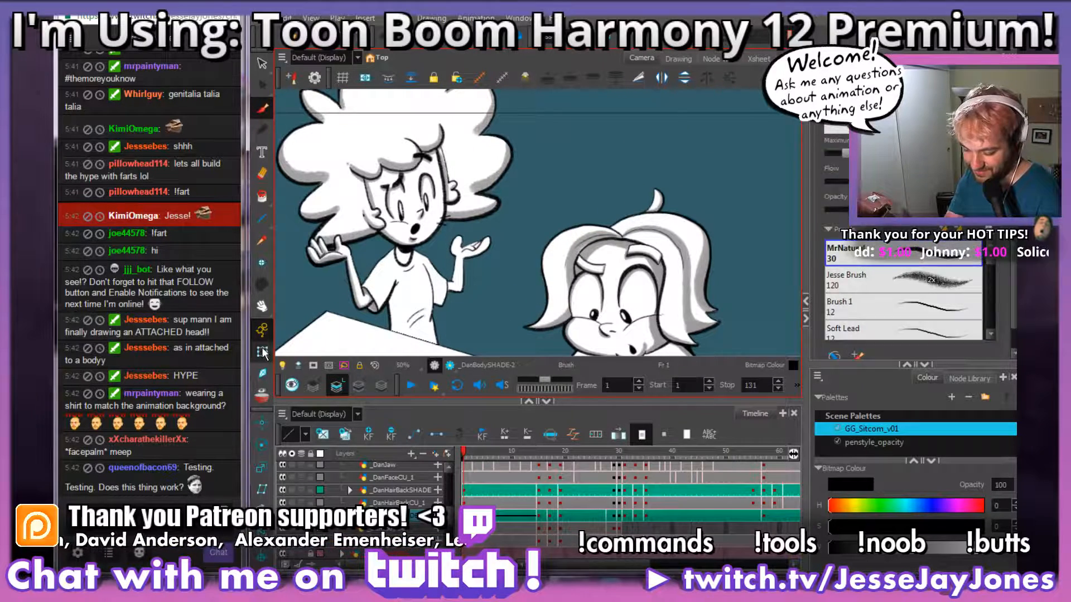
pyautogui.click(262, 352)
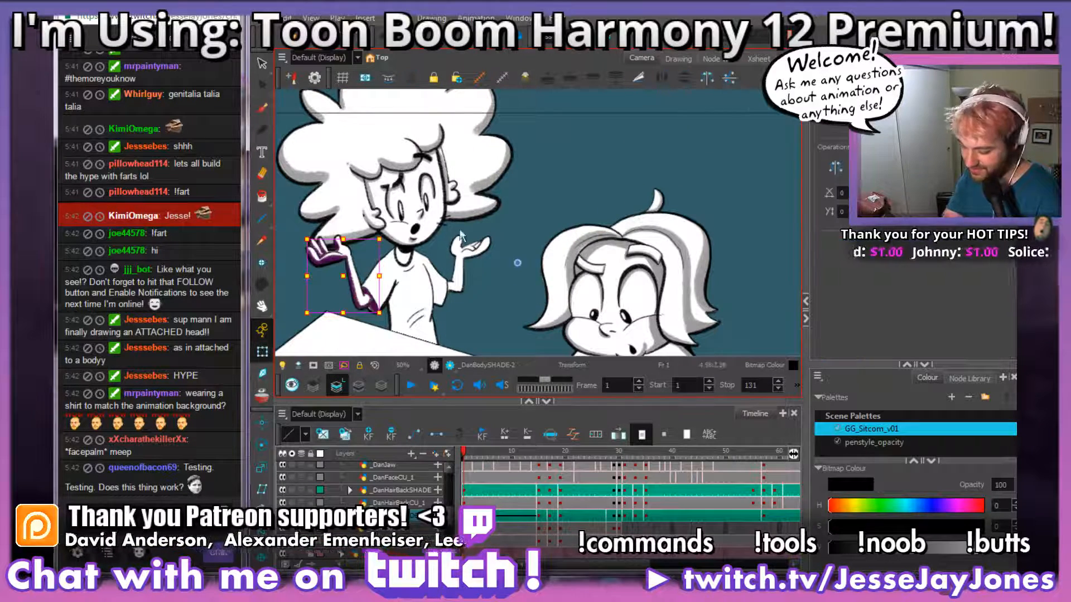
pyautogui.click(413, 292)
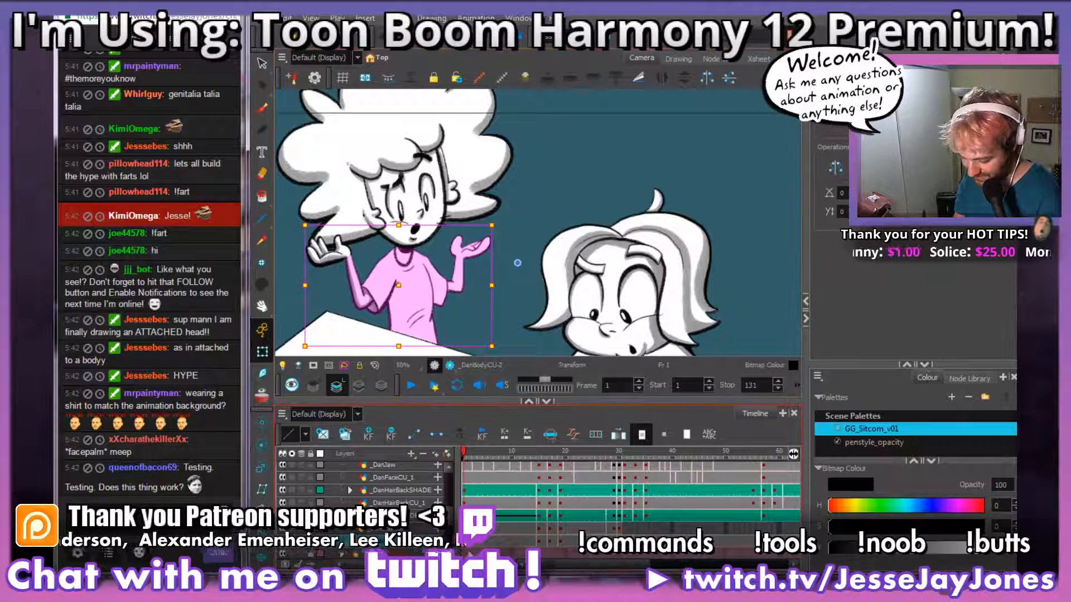
pyautogui.click(412, 516)
# Step: Brush grey shading onto the standing character's shirt sleeve along the armpit crease, using the MrNatural 30 brush
pyautogui.moveTo(445, 352); pyautogui.dragTo(531, 252)
pyautogui.press('2')
pyautogui.press('2')
pyautogui.press('2')
pyautogui.press('2')
pyautogui.moveTo(440, 143); pyautogui.dragTo(554, 303)
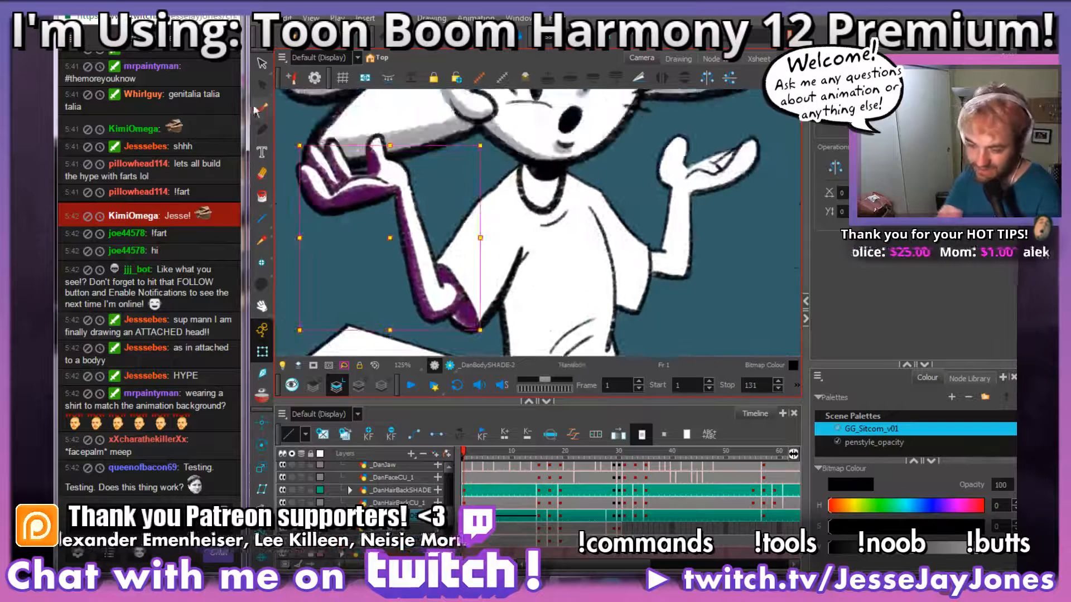
pyautogui.click(261, 109)
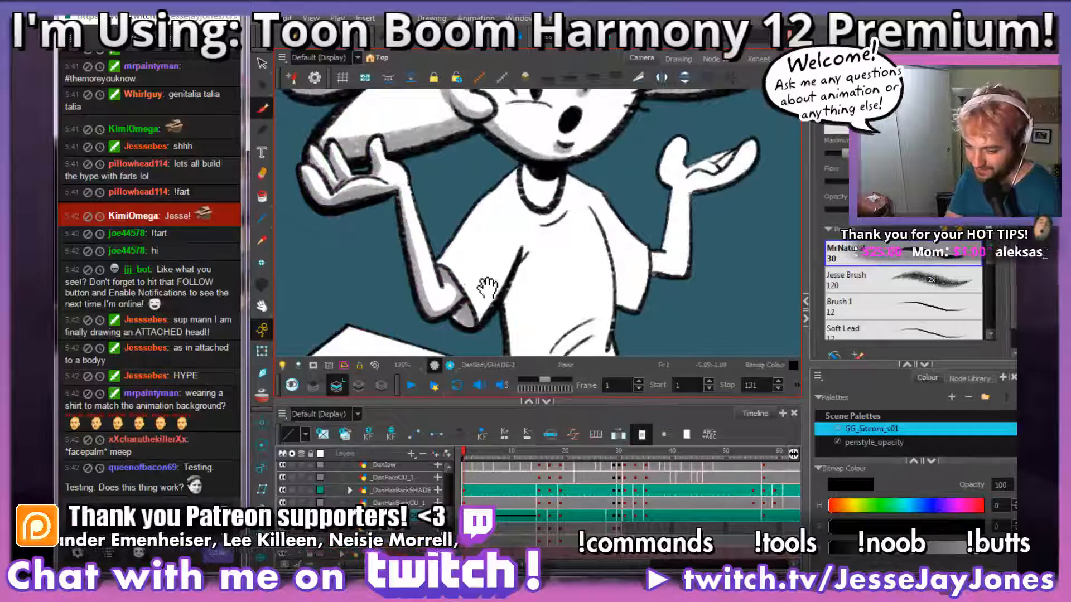
pyautogui.moveTo(487, 288); pyautogui.dragTo(460, 243)
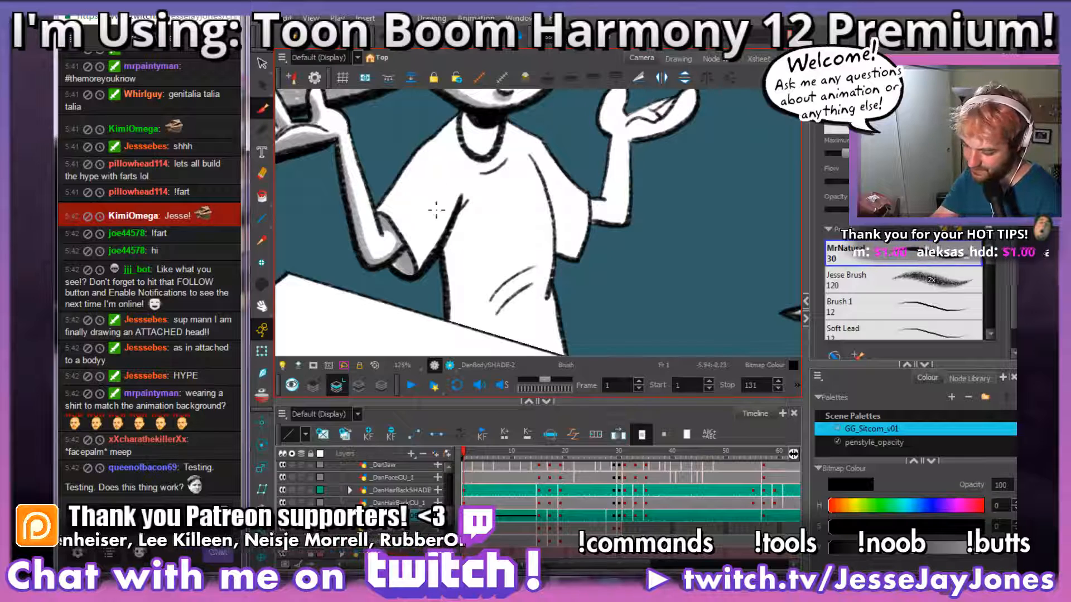
pyautogui.moveTo(437, 210); pyautogui.dragTo(441, 259)
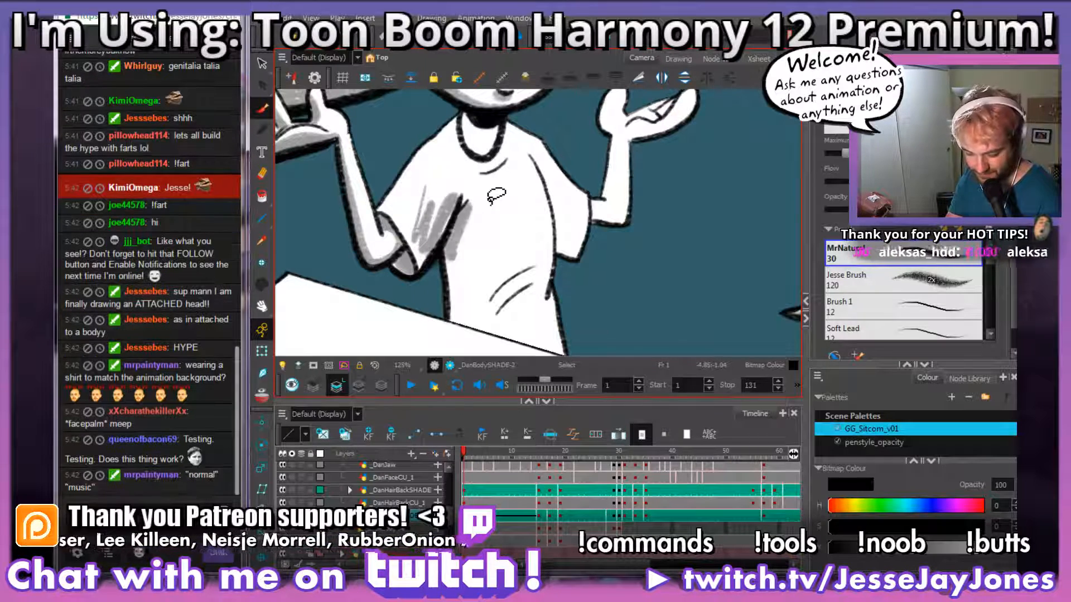
pyautogui.hotkey('ctrl', 'z')
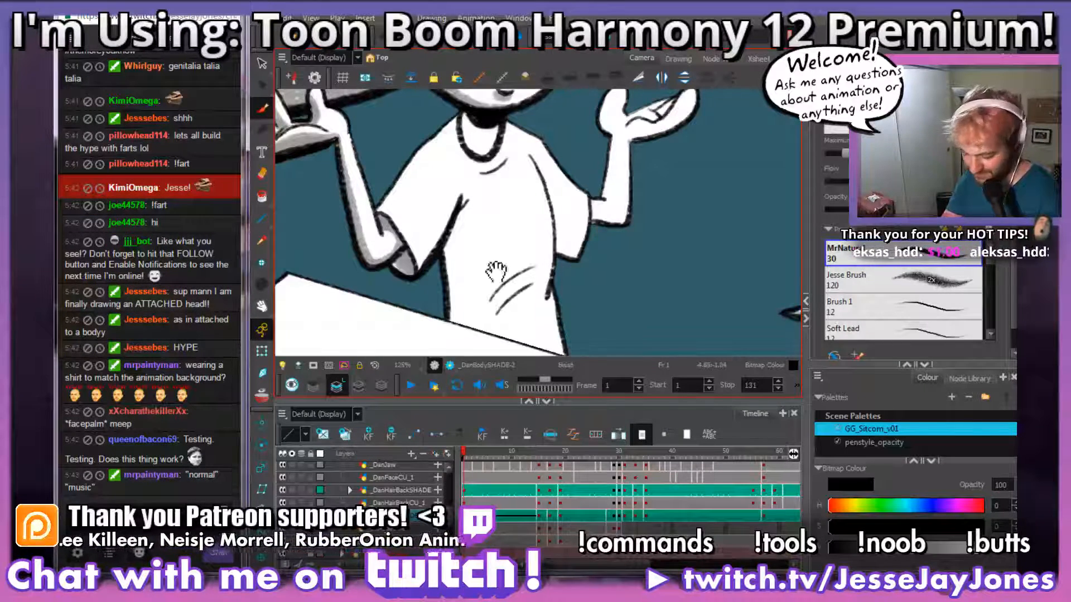
pyautogui.moveTo(437, 255); pyautogui.dragTo(468, 277)
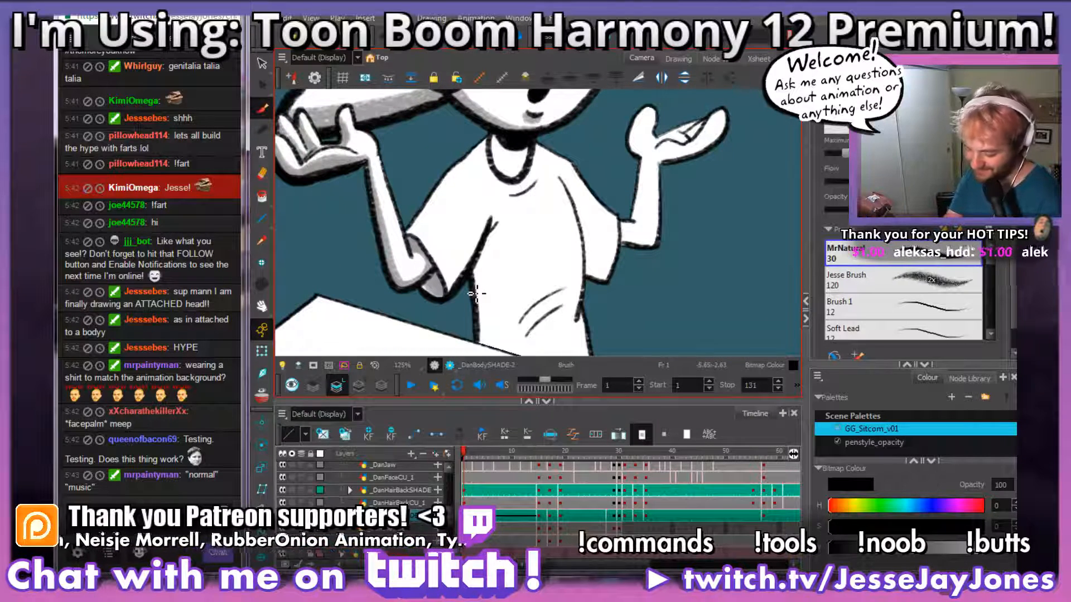
pyautogui.moveTo(516, 463)
pyautogui.mouseDown()
pyautogui.moveTo(530, 465)
pyautogui.moveTo(464, 480)
pyautogui.mouseUp()
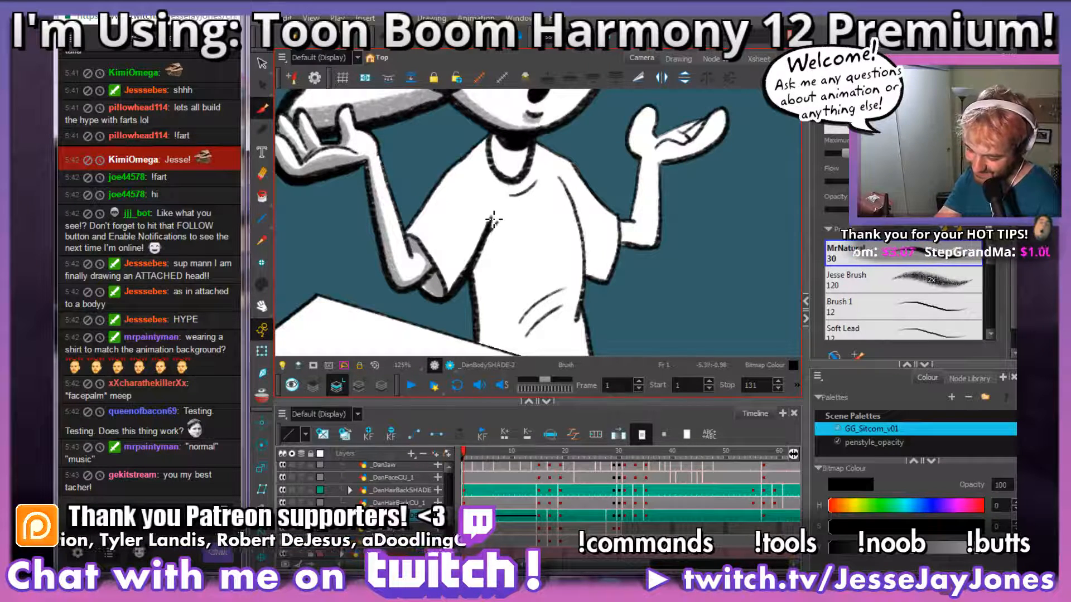
pyautogui.moveTo(491, 218); pyautogui.dragTo(461, 276)
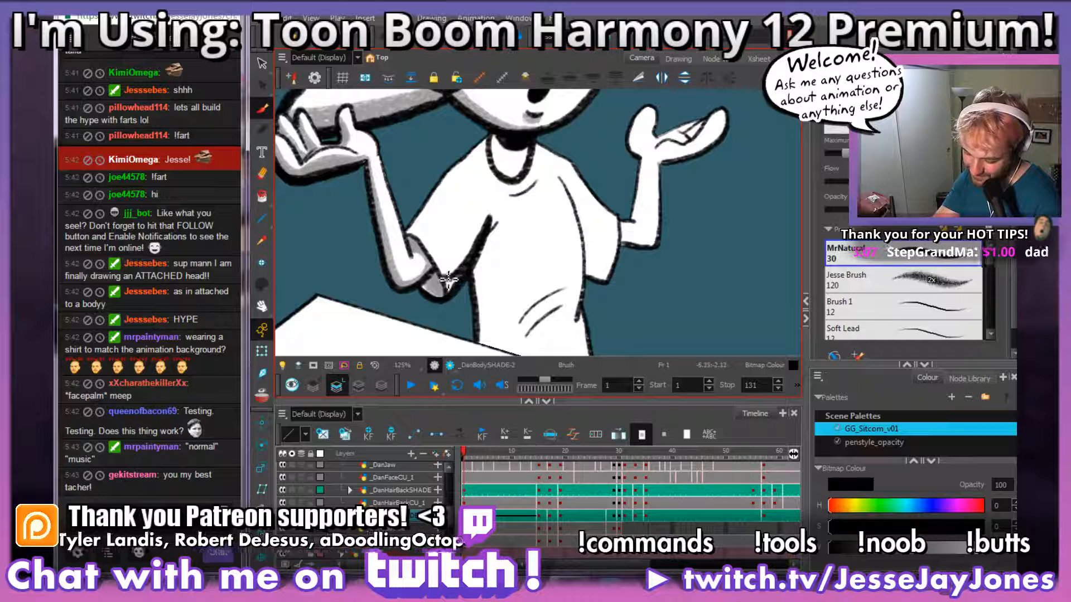
pyautogui.moveTo(418, 239); pyautogui.dragTo(414, 240)
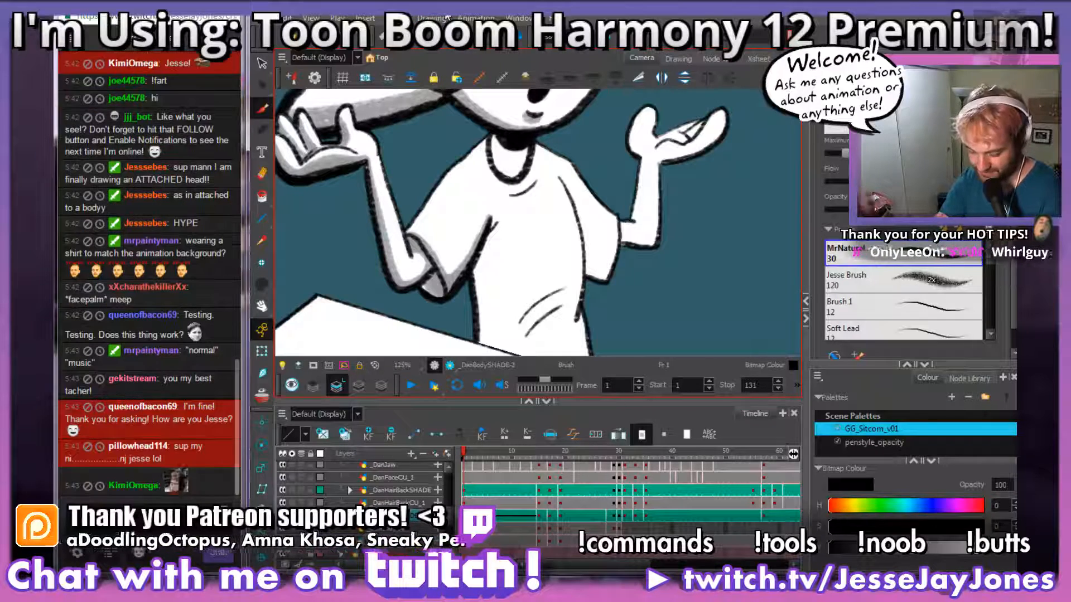
# Step: Brush grey shading onto the neck inside the shirt collar and try a shading stroke at the chest crease below it
pyautogui.moveTo(495, 290); pyautogui.dragTo(410, 284)
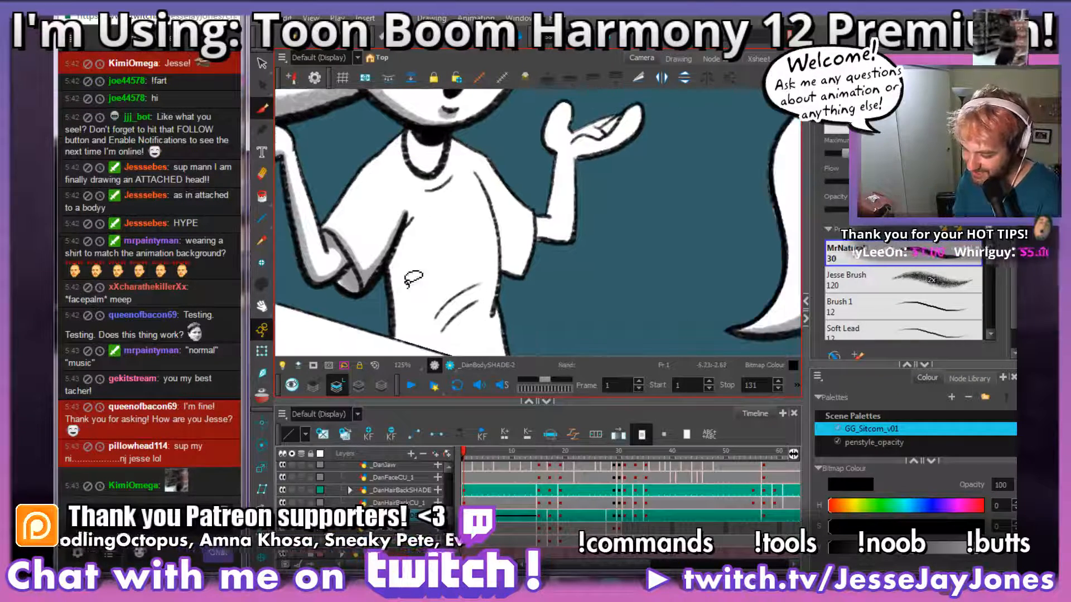
pyautogui.moveTo(427, 168)
pyautogui.mouseDown()
pyautogui.moveTo(423, 249)
pyautogui.moveTo(491, 285)
pyautogui.mouseUp()
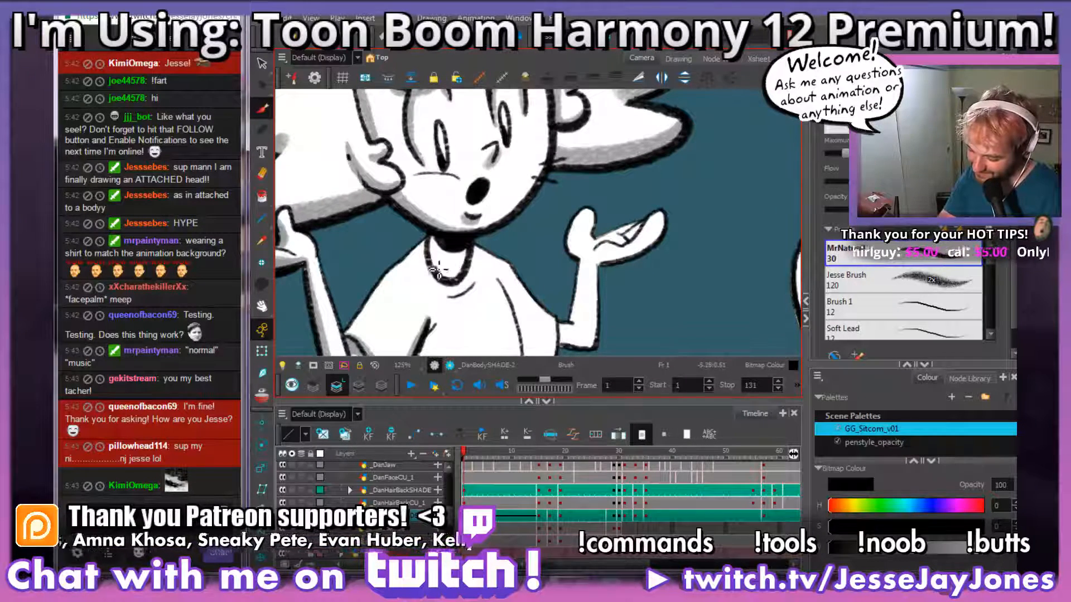
pyautogui.moveTo(462, 261); pyautogui.dragTo(487, 270)
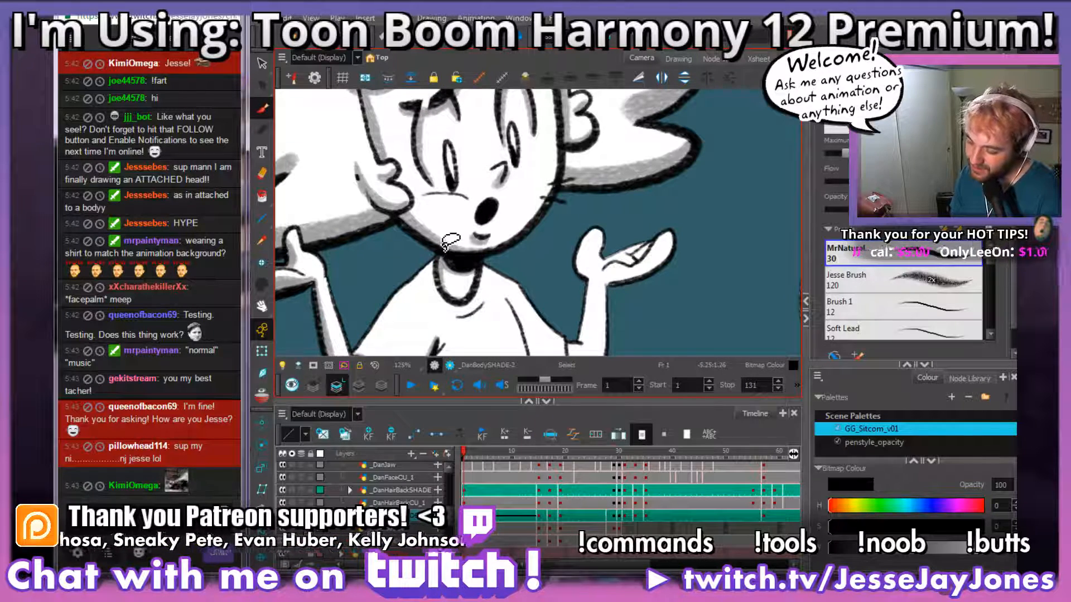
pyautogui.moveTo(509, 319); pyautogui.dragTo(500, 267)
pyautogui.press('2')
pyautogui.press('2')
pyautogui.press('2')
pyautogui.press('2')
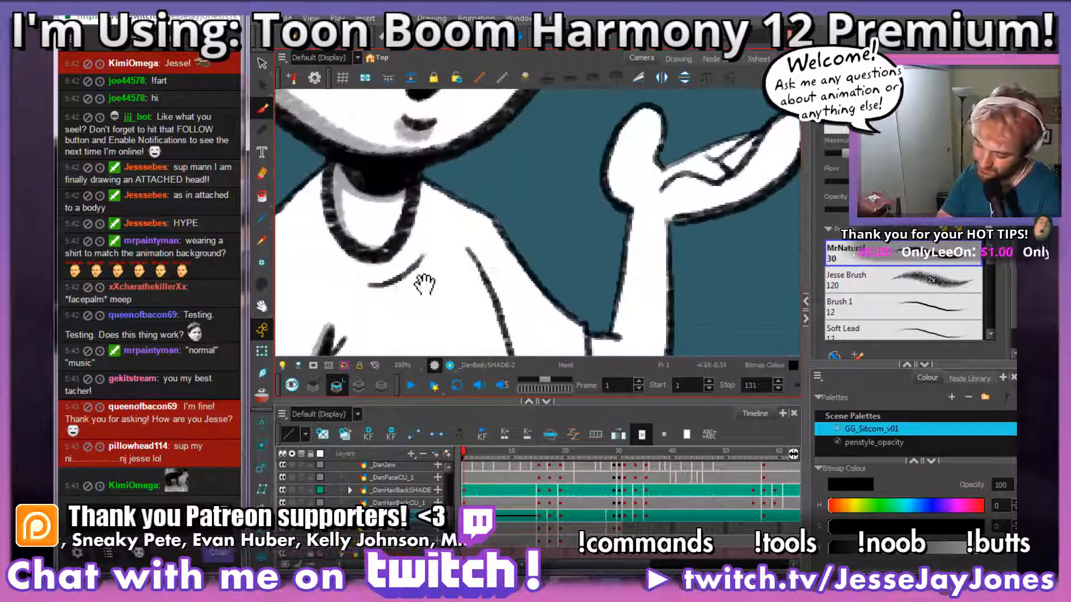
pyautogui.moveTo(426, 284)
pyautogui.mouseDown()
pyautogui.moveTo(504, 234)
pyautogui.moveTo(454, 248)
pyautogui.mouseUp()
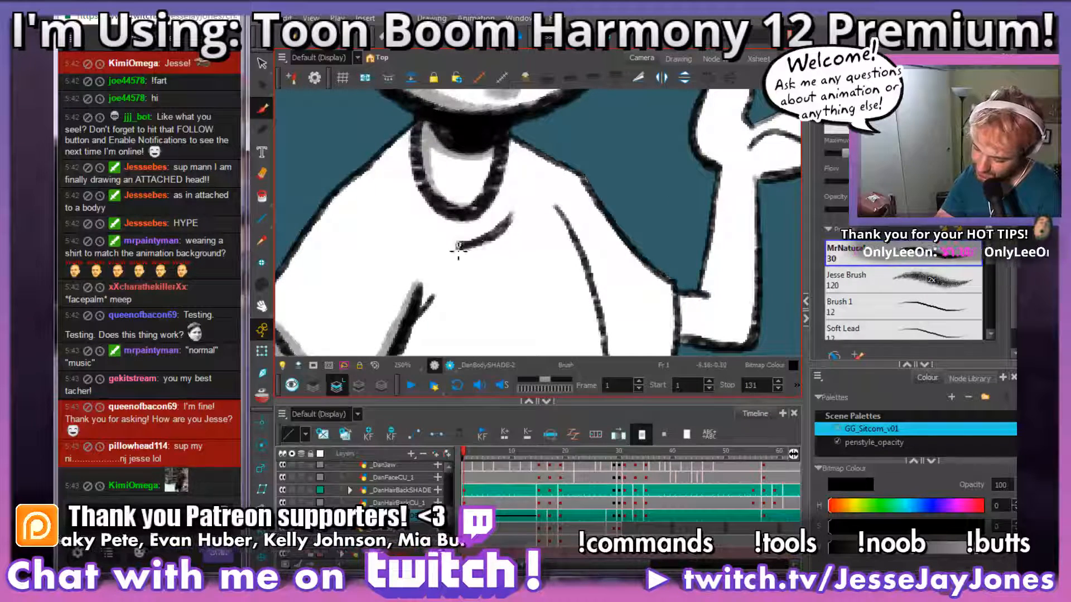
pyautogui.hotkey('ctrl', 'z')
# Step: Brush grey shading along the two diagonal shirt folds near the waist, undoing strokes that miss the lines
pyautogui.moveTo(512, 323); pyautogui.dragTo(554, 173)
pyautogui.moveTo(538, 290)
pyautogui.mouseDown()
pyautogui.moveTo(547, 173)
pyautogui.moveTo(483, 279)
pyautogui.moveTo(450, 278)
pyautogui.moveTo(512, 228)
pyautogui.mouseUp()
pyautogui.hotkey('ctrl', 'z')
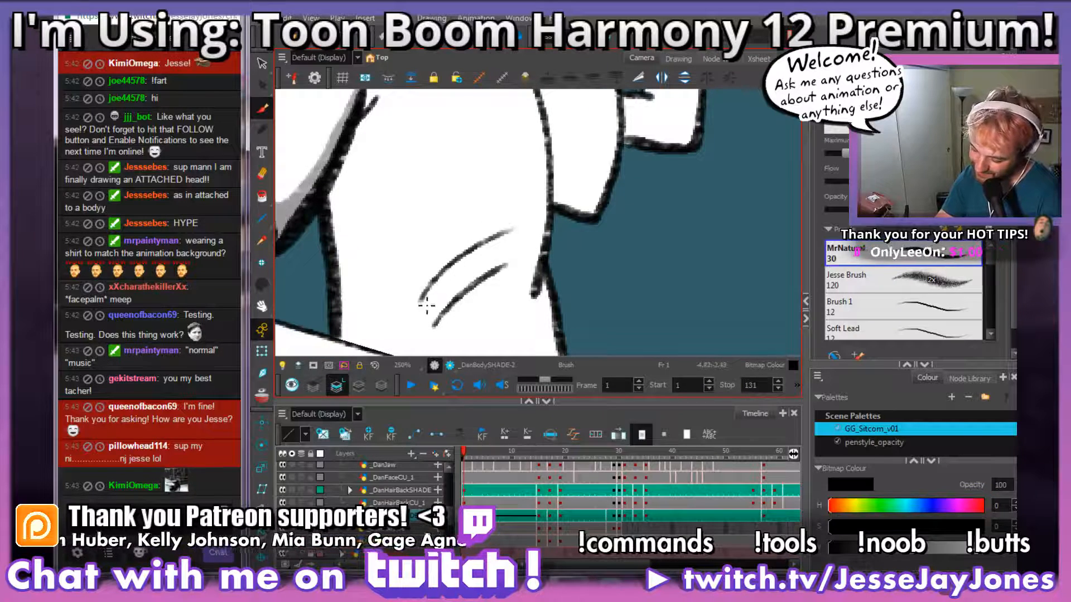
pyautogui.moveTo(423, 304); pyautogui.dragTo(521, 232)
pyautogui.hotkey('ctrl', 'z')
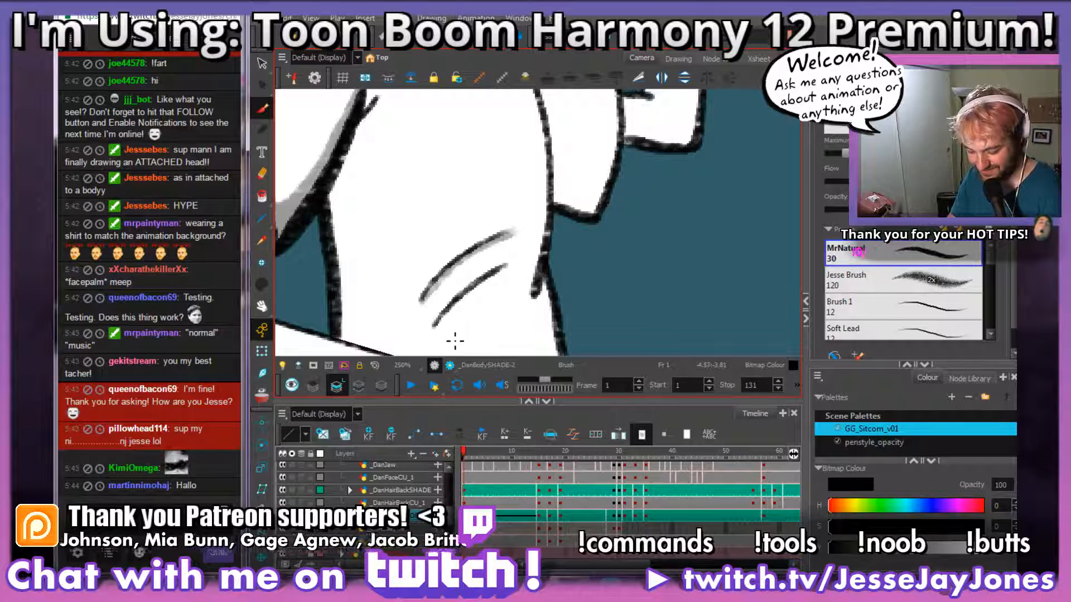
pyautogui.moveTo(455, 332)
pyautogui.mouseDown()
pyautogui.moveTo(467, 301)
pyautogui.moveTo(446, 299)
pyautogui.moveTo(519, 278)
pyautogui.moveTo(545, 287)
pyautogui.mouseUp()
pyautogui.press('1')
pyautogui.press('1')
pyautogui.press('2')
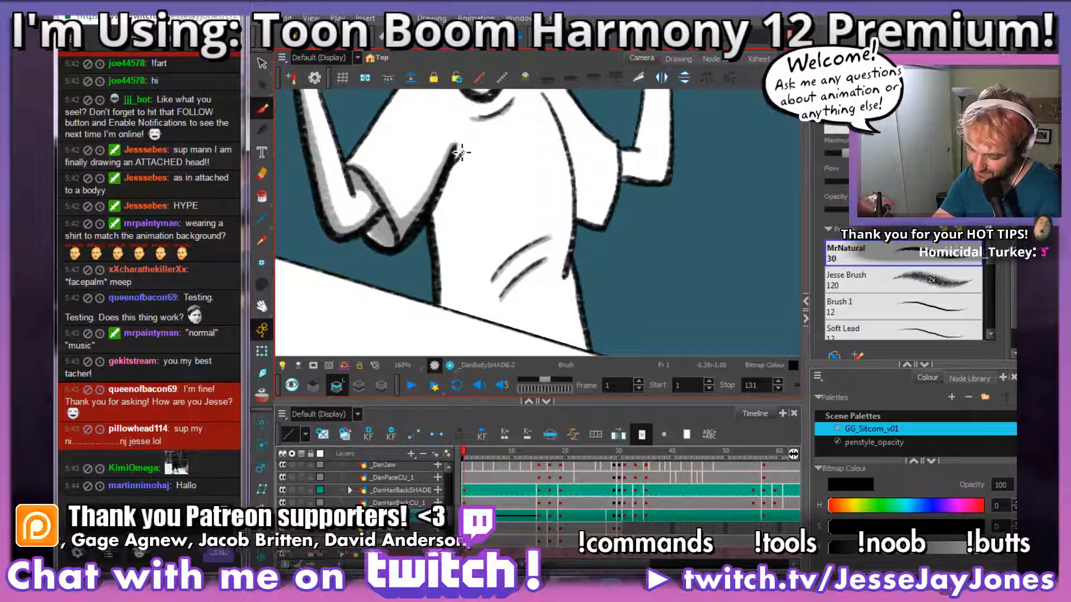
# Step: Brush grey shading down the side of the standing character's shirt, from the armpit crease to past the table edge
pyautogui.moveTo(460, 149)
pyautogui.mouseDown()
pyautogui.moveTo(453, 240)
pyautogui.moveTo(463, 345)
pyautogui.mouseUp()
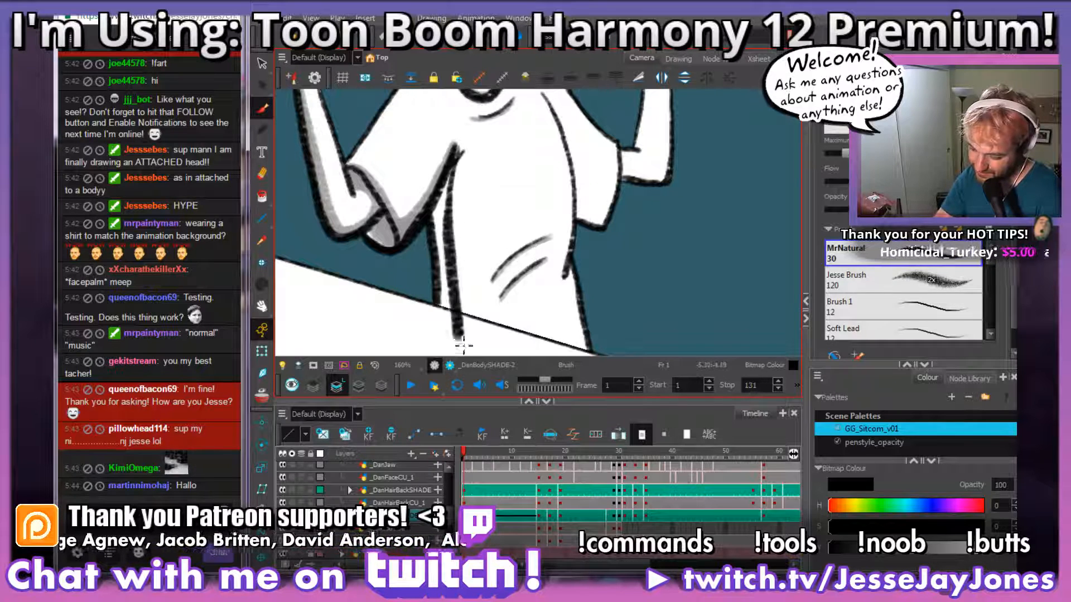
pyautogui.moveTo(461, 152)
pyautogui.mouseDown()
pyautogui.moveTo(443, 226)
pyautogui.moveTo(446, 346)
pyautogui.mouseUp()
pyautogui.moveTo(451, 186); pyautogui.dragTo(451, 293)
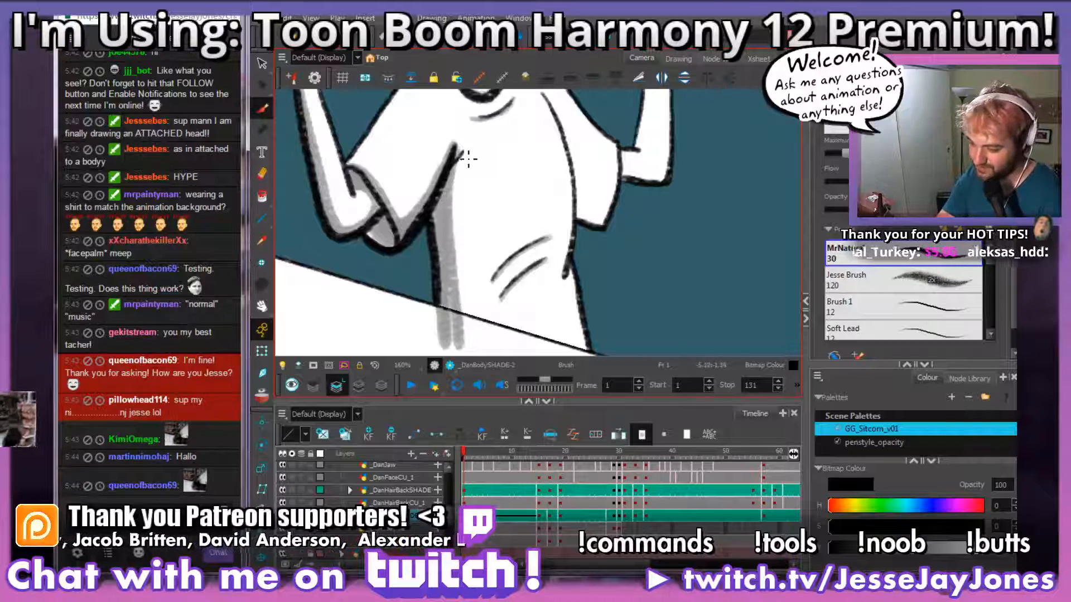
pyautogui.moveTo(464, 157); pyautogui.dragTo(452, 187)
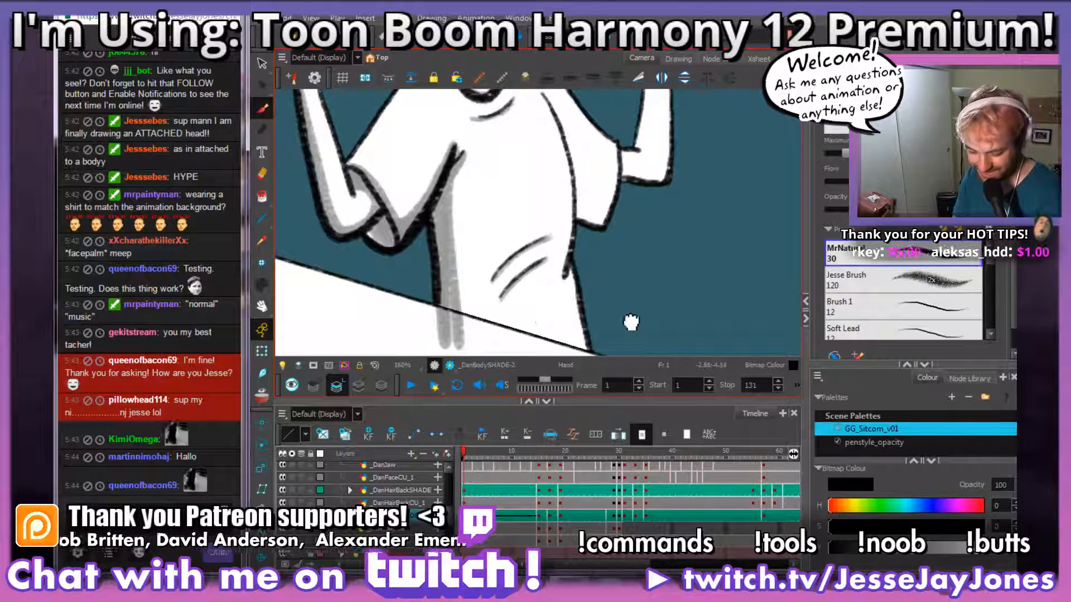
pyautogui.moveTo(630, 322); pyautogui.dragTo(538, 295)
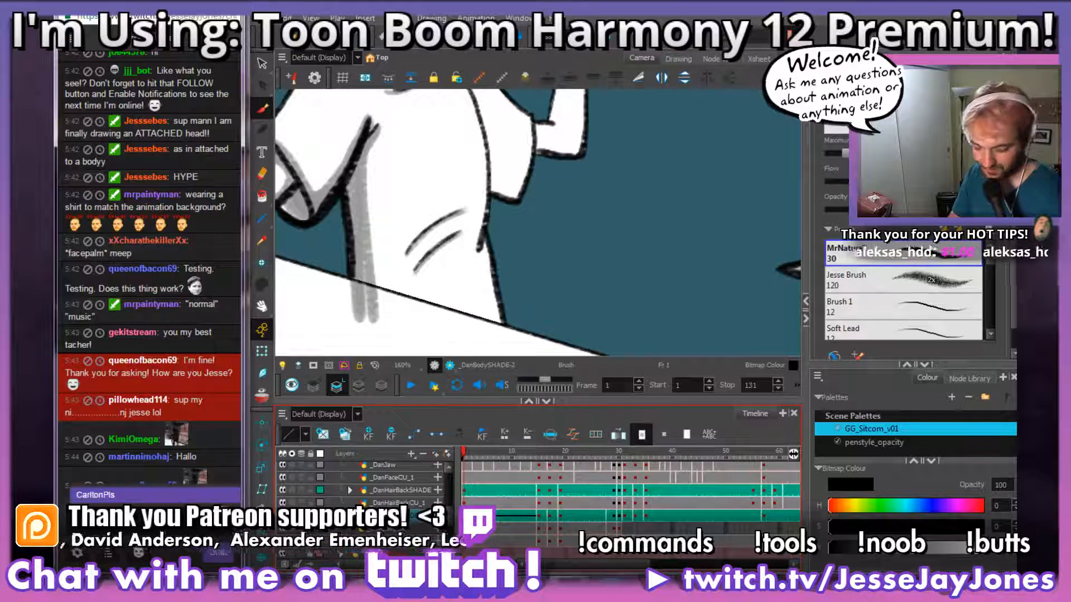
# Step: Post the CarltonPls emote in the stream chat
pyautogui.click(215, 557)
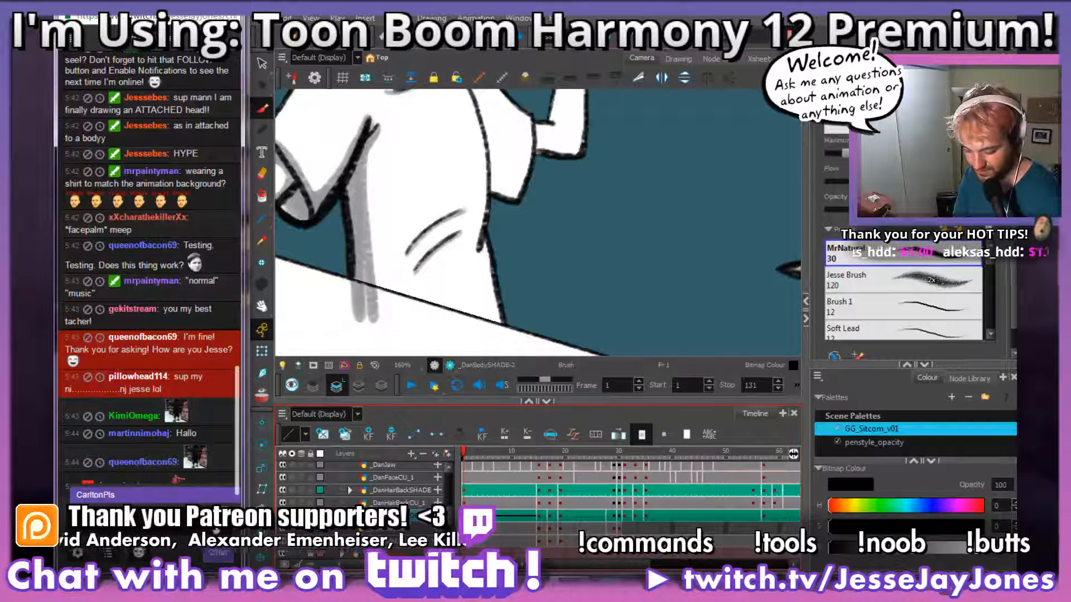
pyautogui.click(201, 528)
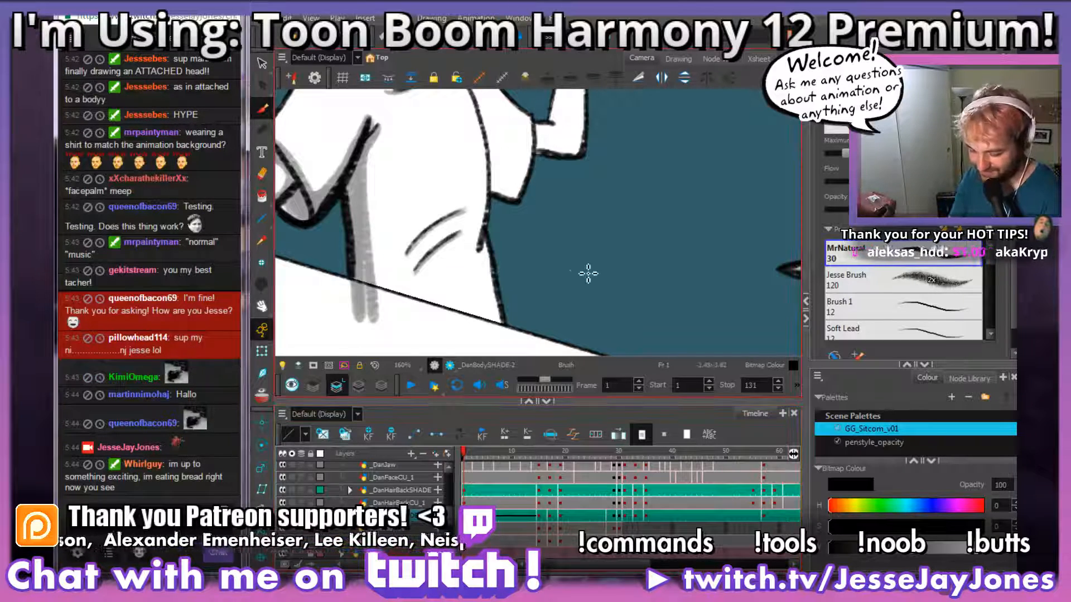
# Step: Cut out the shirt-side shading that overhangs the table edge with the Cutter and delete it
pyautogui.press('space')
pyautogui.moveTo(549, 235)
pyautogui.mouseDown()
pyautogui.moveTo(523, 275)
pyautogui.moveTo(542, 265)
pyautogui.mouseUp()
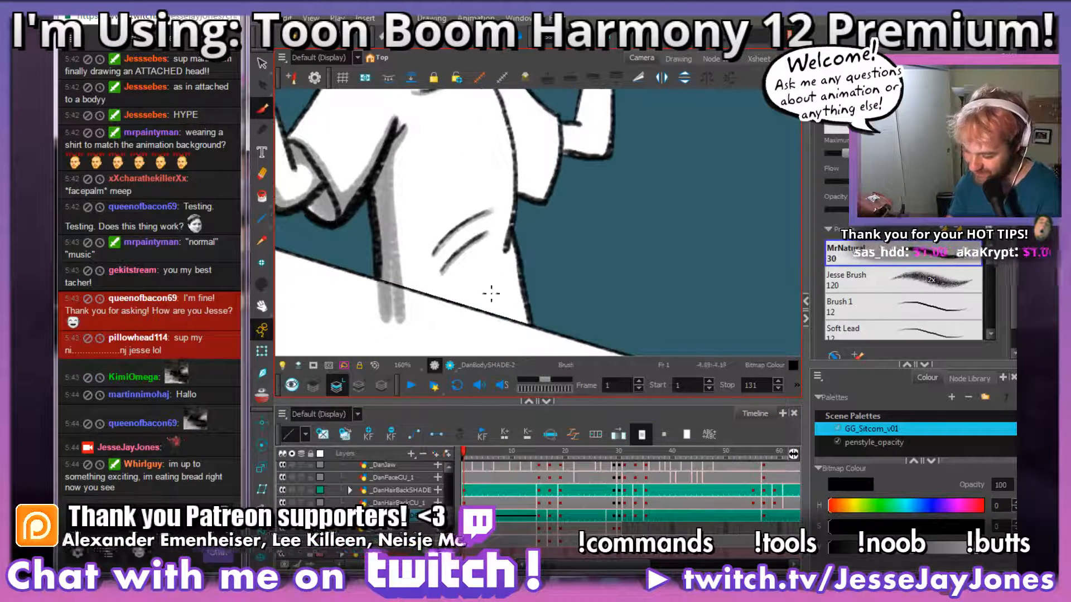
pyautogui.press('1')
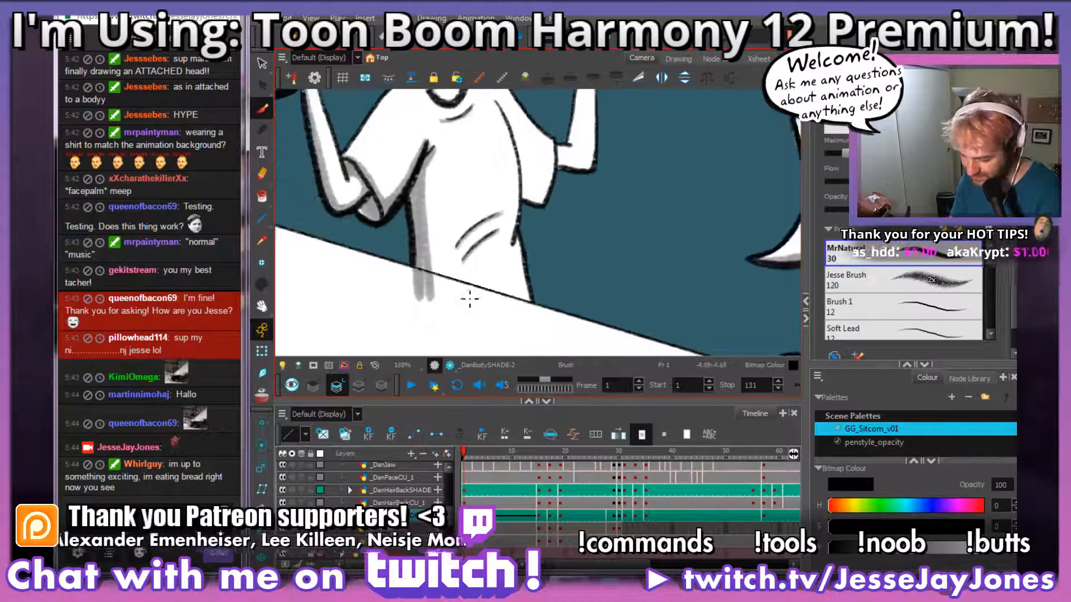
pyautogui.press('1')
pyautogui.press('1')
pyautogui.press('1')
pyautogui.press('2')
pyautogui.press('2')
pyautogui.press('2')
pyautogui.press('2')
pyautogui.press('2')
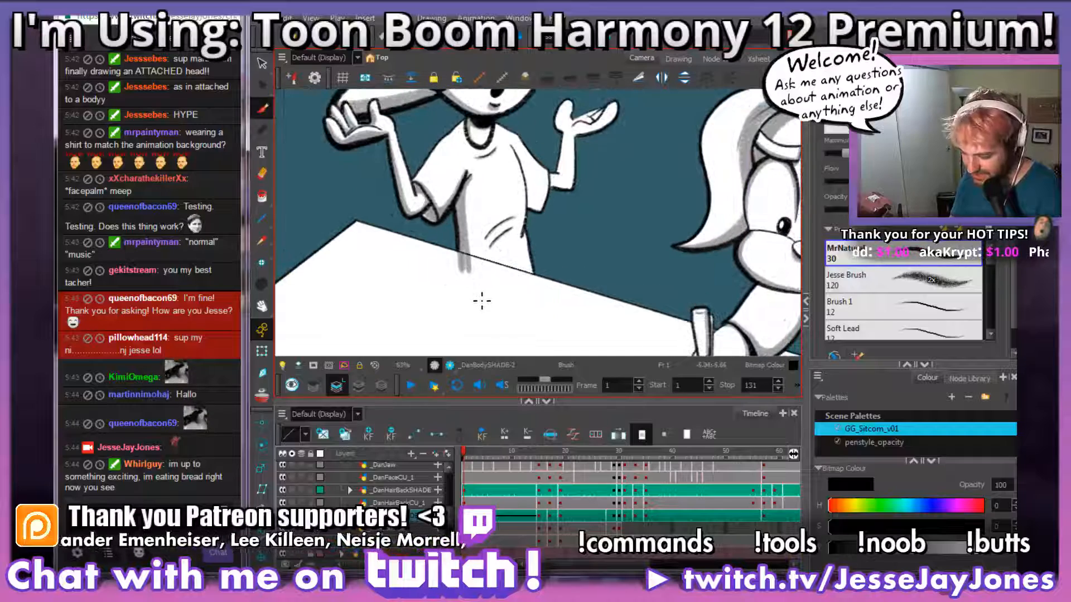
pyautogui.press('space')
pyautogui.moveTo(444, 325); pyautogui.dragTo(518, 239)
pyautogui.press('2')
pyautogui.press('2')
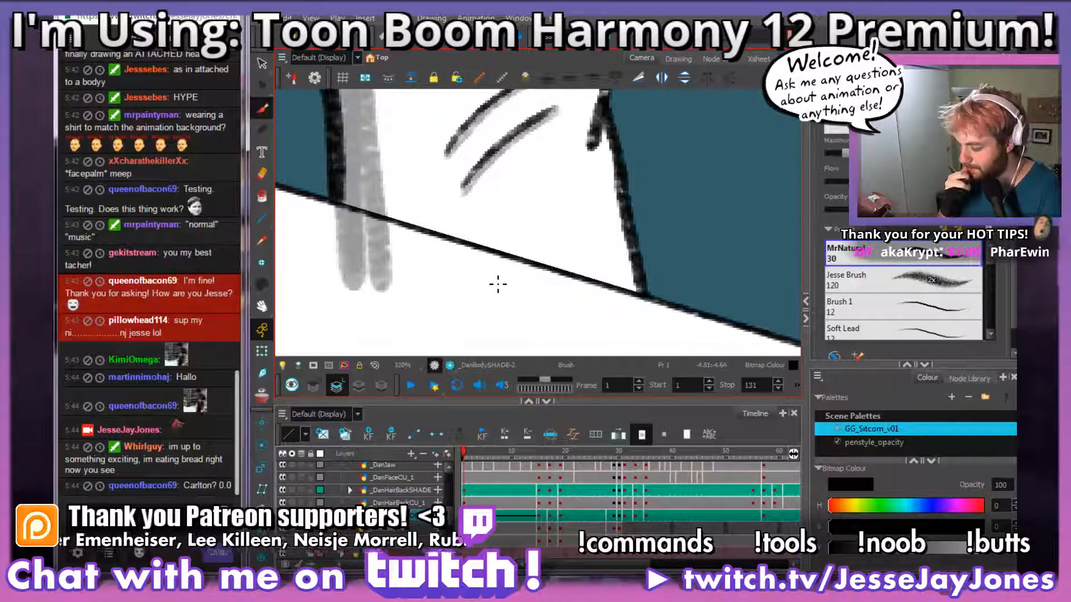
pyautogui.press('space')
pyautogui.moveTo(497, 285); pyautogui.dragTo(492, 309)
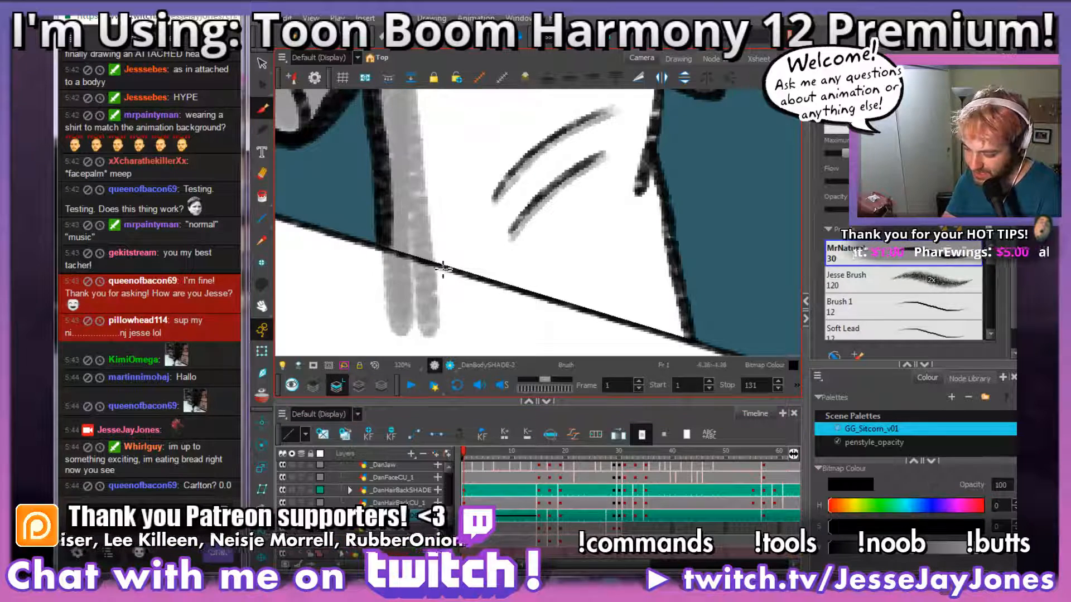
pyautogui.hotkey('ctrl', 'alt')
pyautogui.moveTo(647, 207); pyautogui.dragTo(564, 326)
pyautogui.press('space')
pyautogui.moveTo(514, 172); pyautogui.dragTo(491, 318)
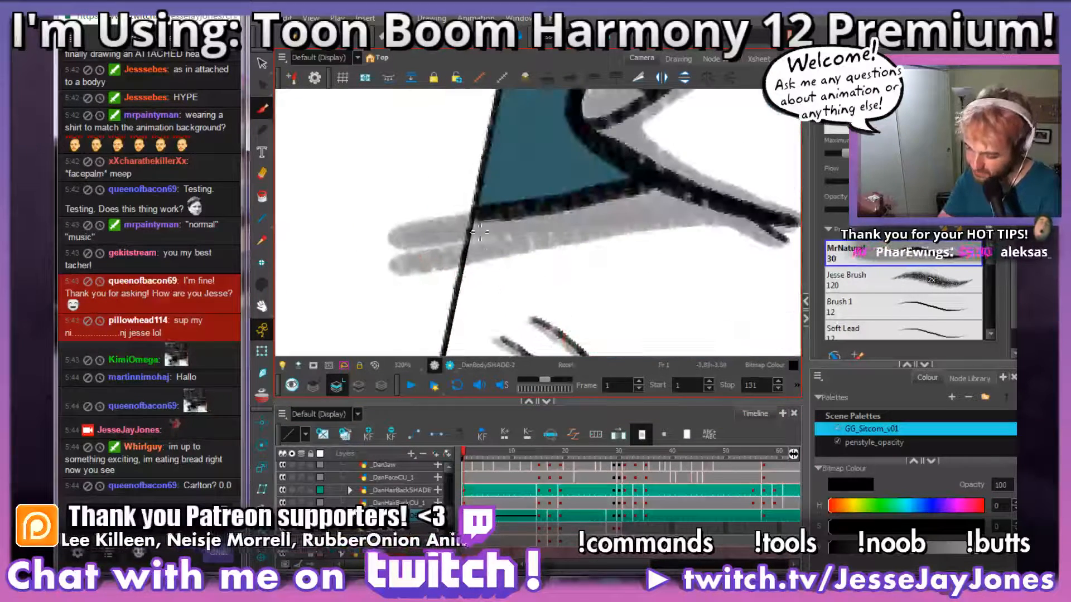
pyautogui.press('e')
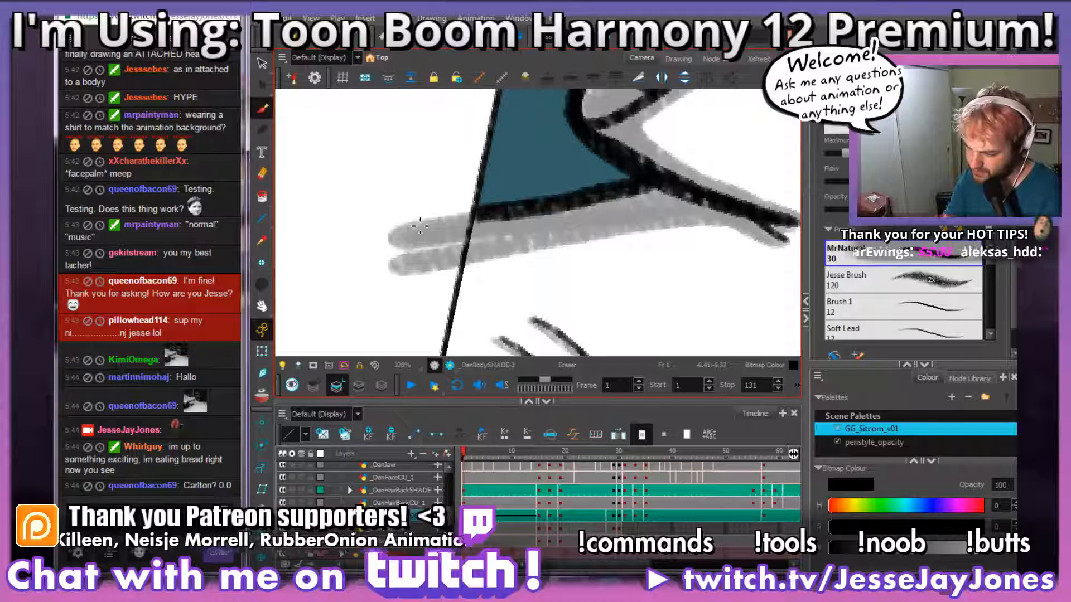
pyautogui.click(640, 77)
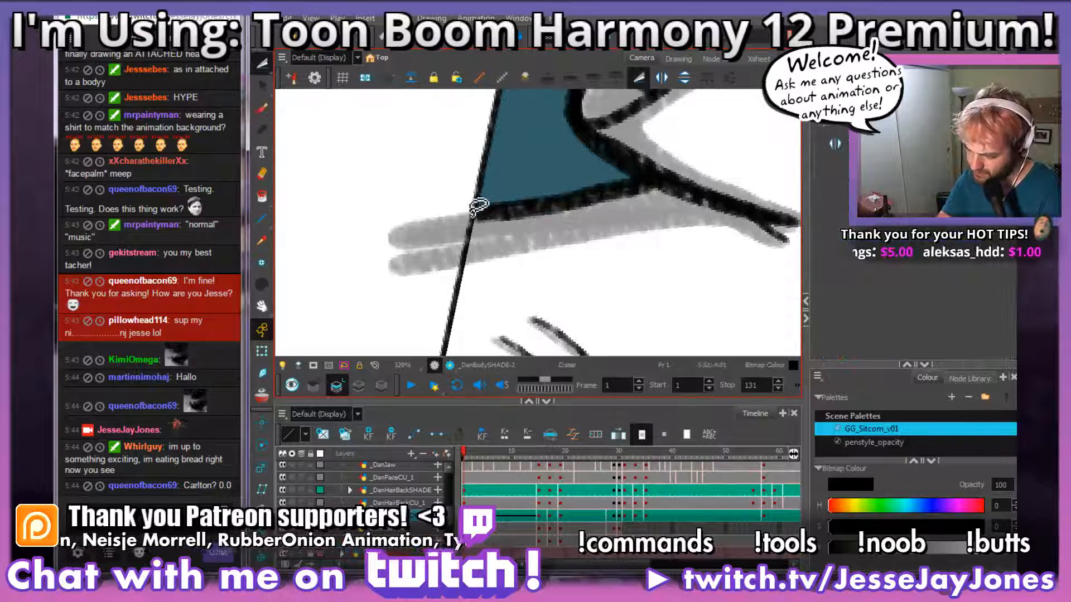
pyautogui.moveTo(436, 308)
pyautogui.mouseDown()
pyautogui.moveTo(345, 268)
pyautogui.moveTo(467, 146)
pyautogui.mouseUp()
pyautogui.press('Delete')
# Step: Inspect the trimmed shirt shading along the table edge and against the character's whole upper body
pyautogui.moveTo(502, 269); pyautogui.dragTo(568, 307)
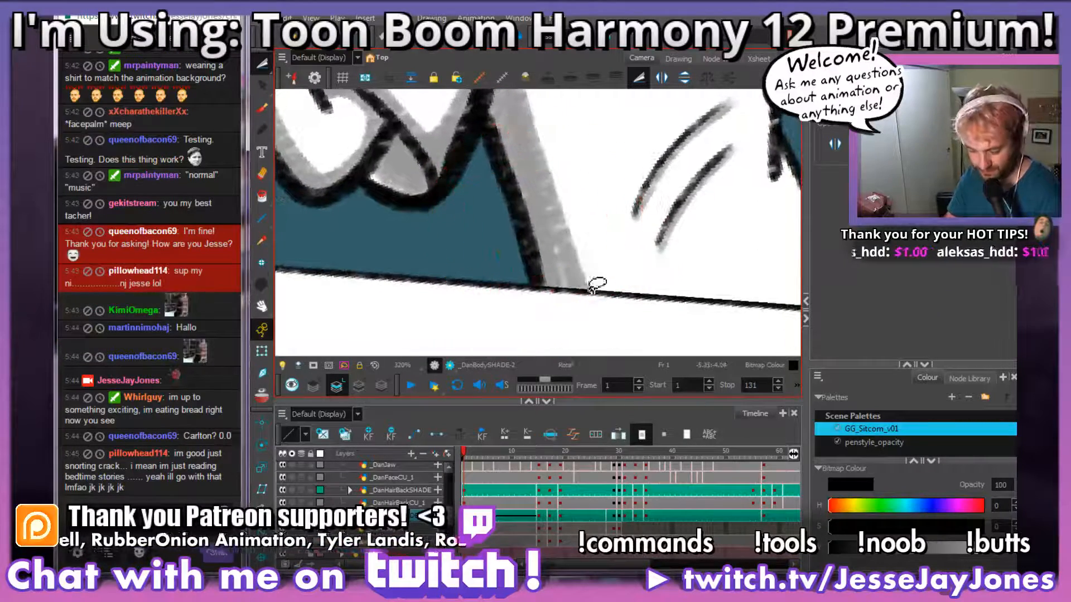
pyautogui.press('space')
pyautogui.moveTo(641, 245); pyautogui.dragTo(419, 243)
pyautogui.scroll(-5, 474, 244)
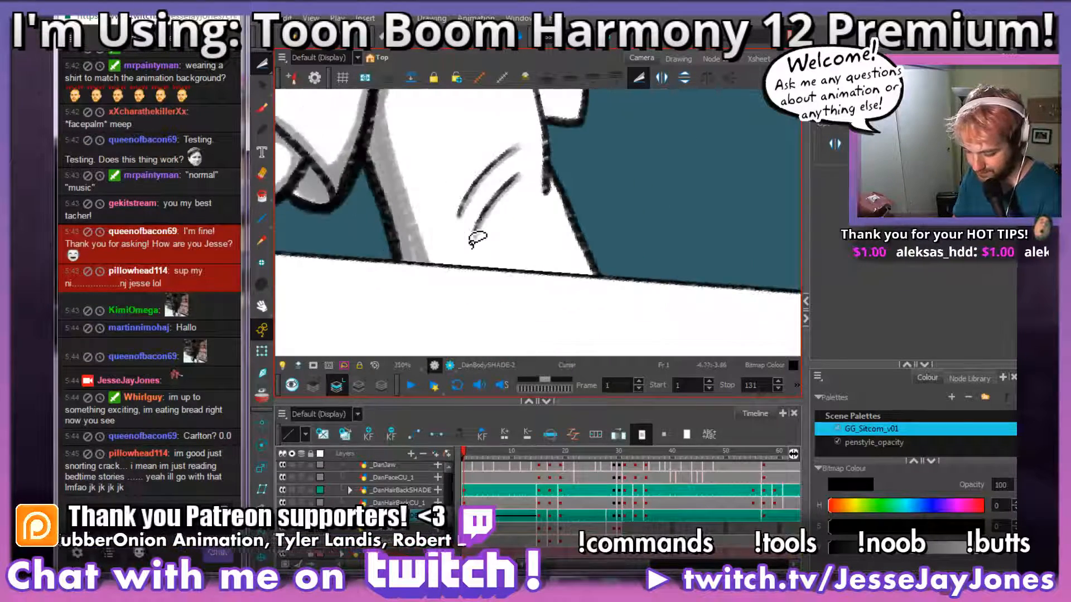
pyautogui.press('space')
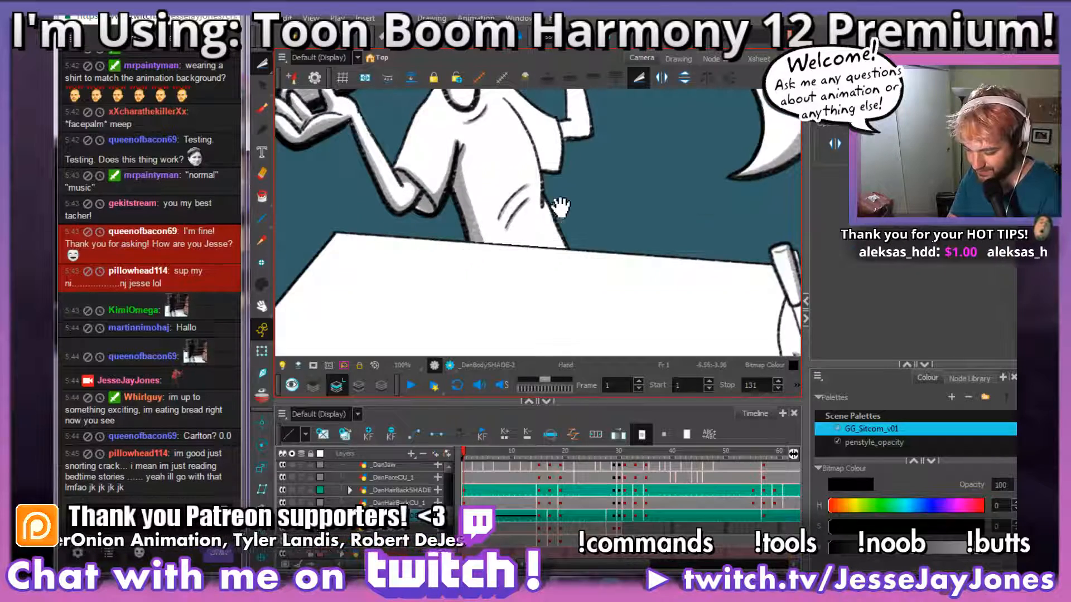
pyautogui.moveTo(562, 207); pyautogui.dragTo(509, 270)
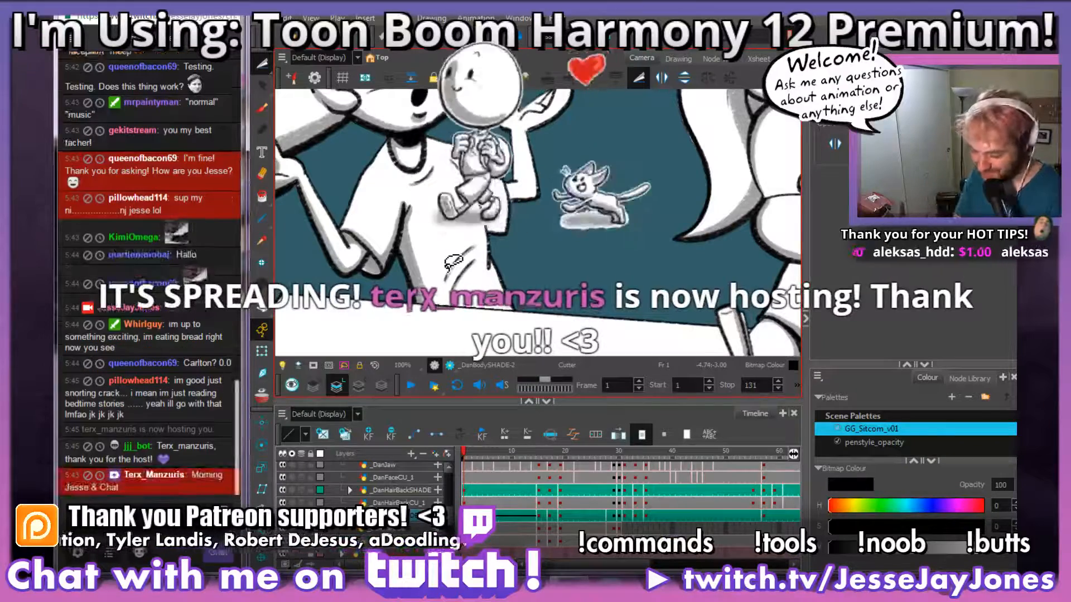
pyautogui.press('space')
pyautogui.moveTo(517, 211); pyautogui.dragTo(544, 285)
pyautogui.hotkey('ctrl', 'alt')
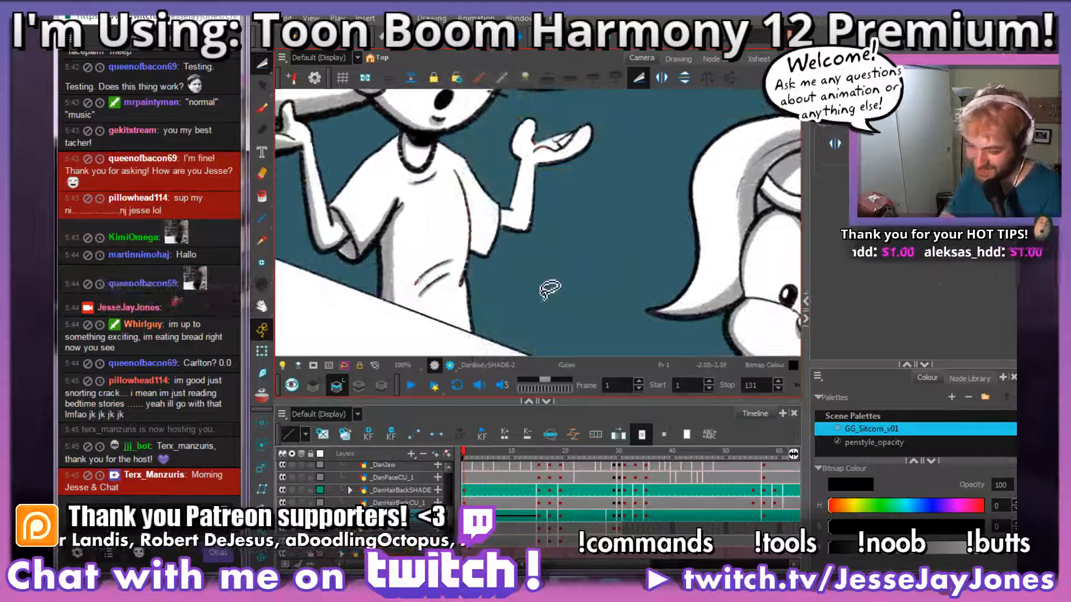
# Step: Switch back to the Brush tool with the MrNatural 30 preset for shading the shirt
pyautogui.click(262, 109)
pyautogui.press('2')
pyautogui.press('2')
pyautogui.press('2')
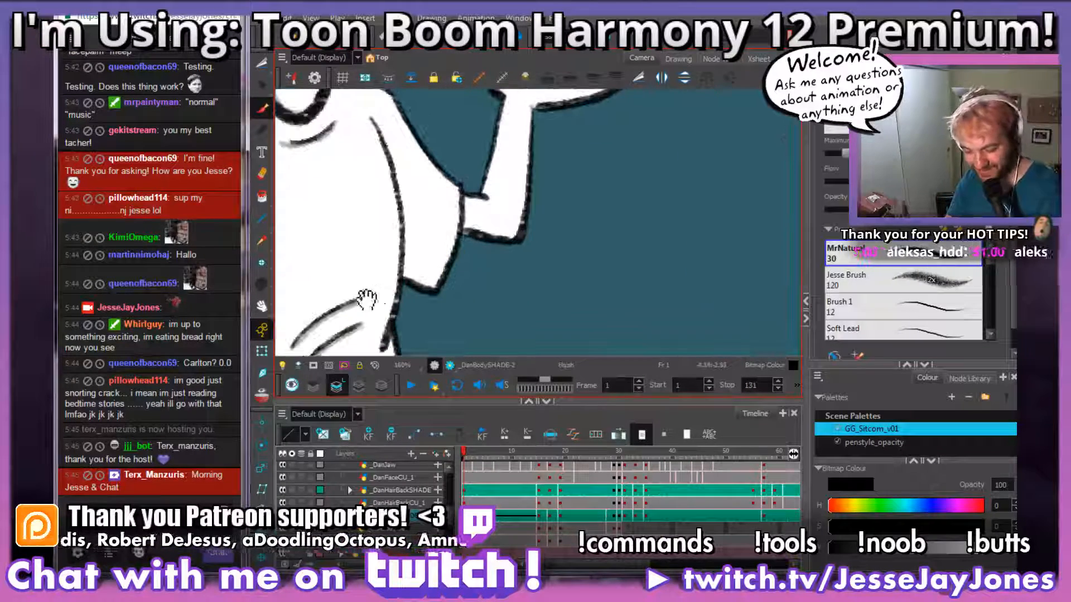
pyautogui.press('space')
pyautogui.moveTo(368, 299); pyautogui.dragTo(502, 276)
pyautogui.moveTo(445, 304); pyautogui.dragTo(455, 269)
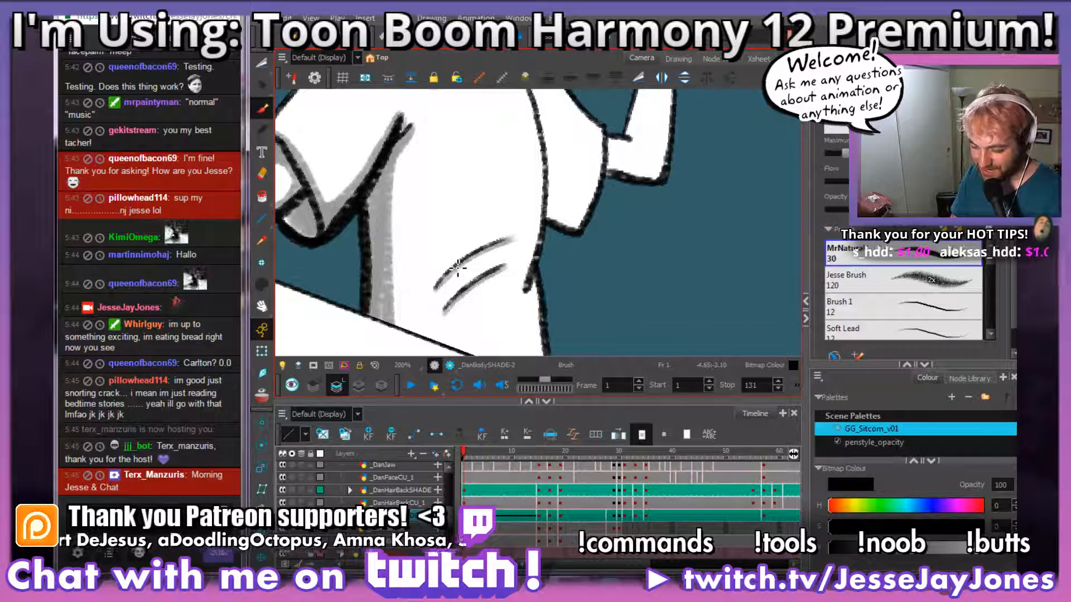
pyautogui.press('space')
pyautogui.moveTo(664, 278); pyautogui.dragTo(491, 251)
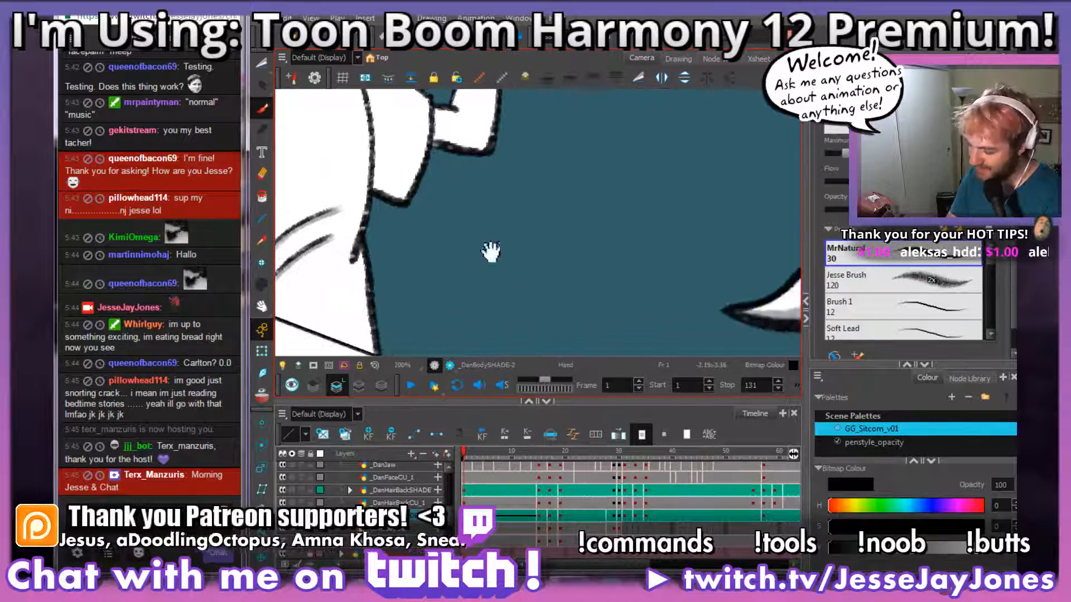
pyautogui.moveTo(462, 193)
pyautogui.mouseDown()
pyautogui.moveTo(483, 206)
pyautogui.moveTo(516, 173)
pyautogui.moveTo(574, 251)
pyautogui.moveTo(568, 168)
pyautogui.mouseUp()
pyautogui.moveTo(635, 172)
pyautogui.mouseDown()
pyautogui.moveTo(674, 194)
pyautogui.moveTo(738, 143)
pyautogui.moveTo(739, 193)
pyautogui.mouseUp()
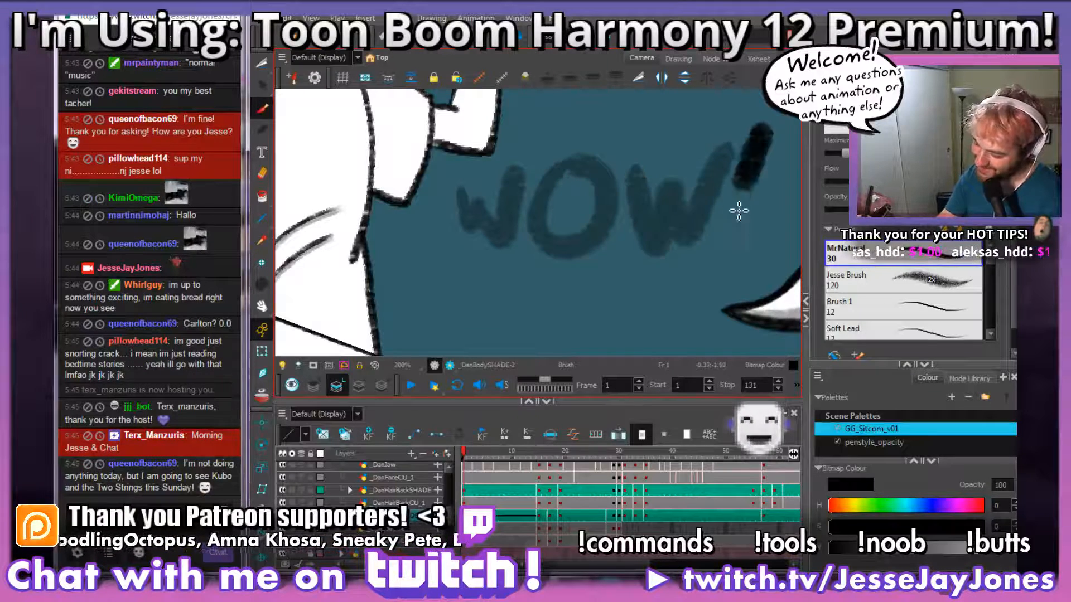
pyautogui.click(731, 239)
pyautogui.press('space')
pyautogui.moveTo(536, 331); pyautogui.dragTo(530, 286)
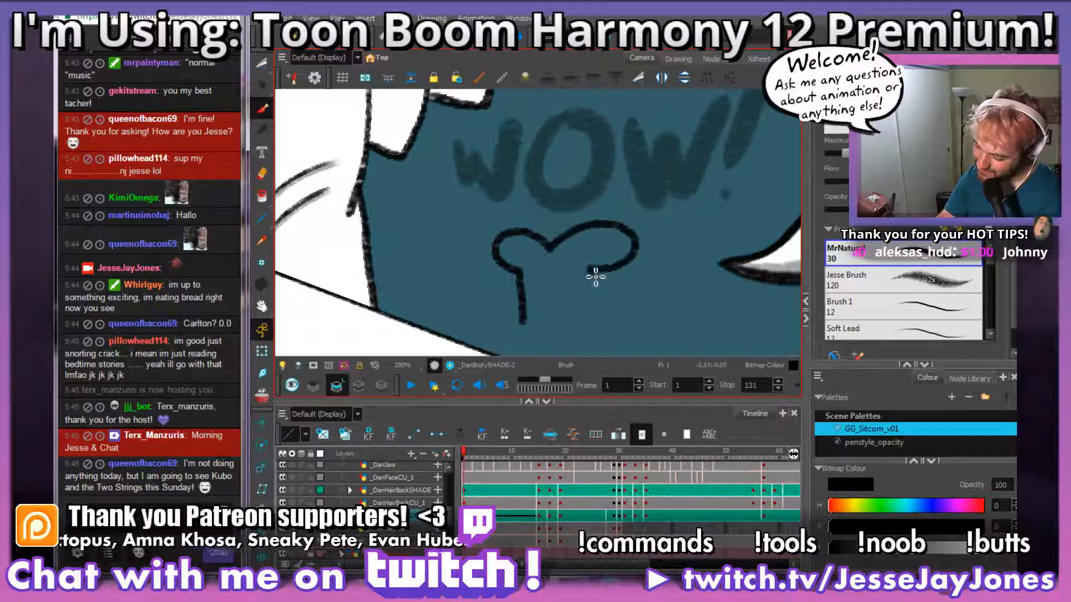
pyautogui.moveTo(529, 342); pyautogui.dragTo(522, 322)
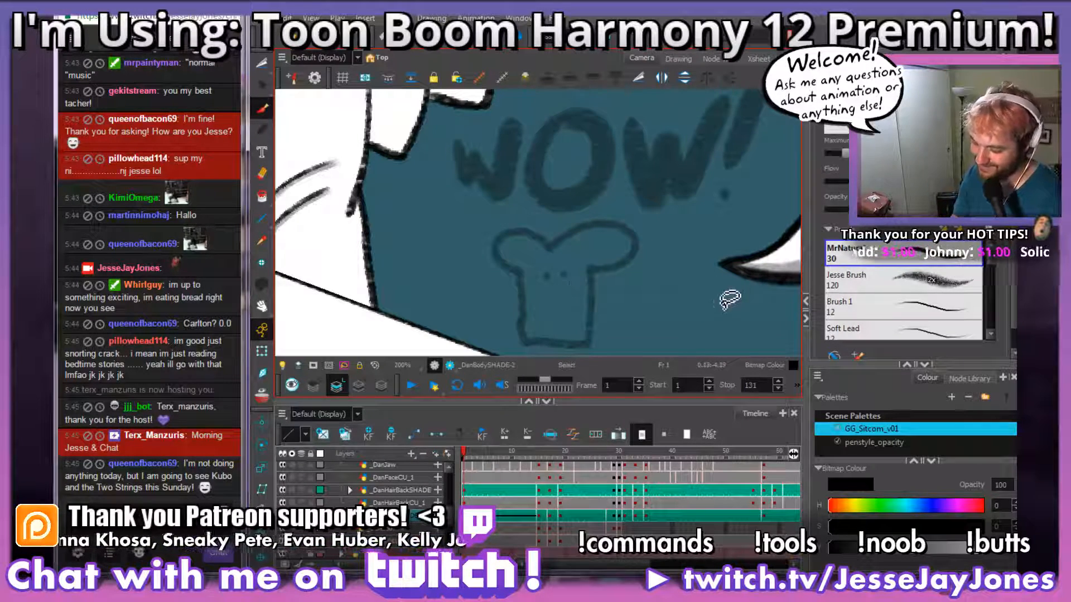
pyautogui.hotkey('ctrl', 'z')
pyautogui.hotkey('ctrl', 'z')
pyautogui.hotkey('ctrl', 'z')
pyautogui.hotkey('ctrl', 'z')
pyautogui.hotkey('ctrl', 'z')
pyautogui.hotkey('ctrl', 'z')
pyautogui.hotkey('ctrl', 'z')
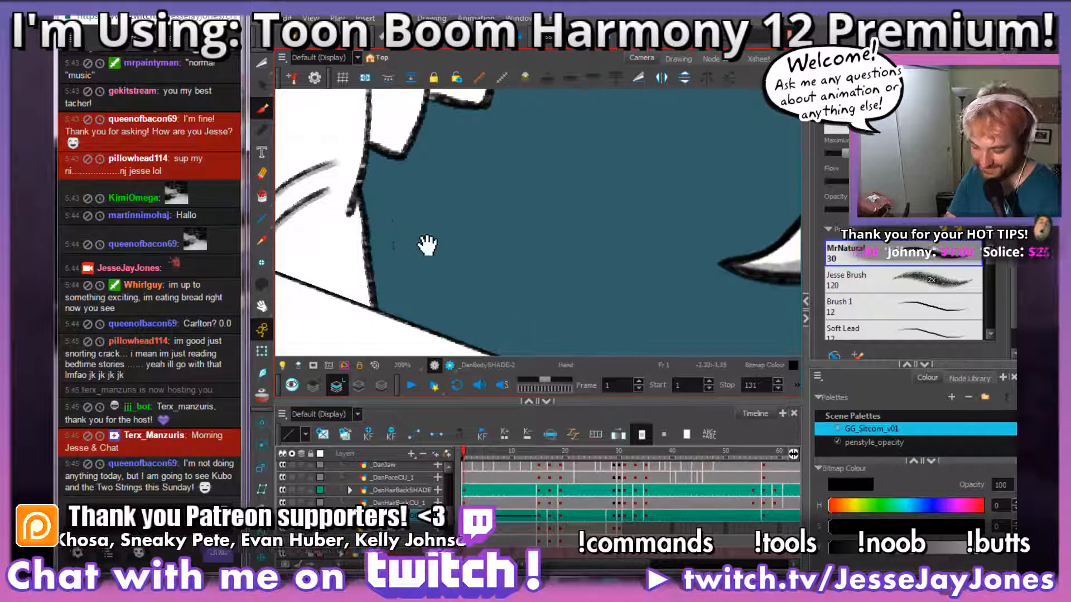
# Step: Brush grey shading onto the standing character's other shirt sleeve, along the long curved crease down to the sleeve's lower hem
pyautogui.moveTo(427, 245); pyautogui.dragTo(602, 288)
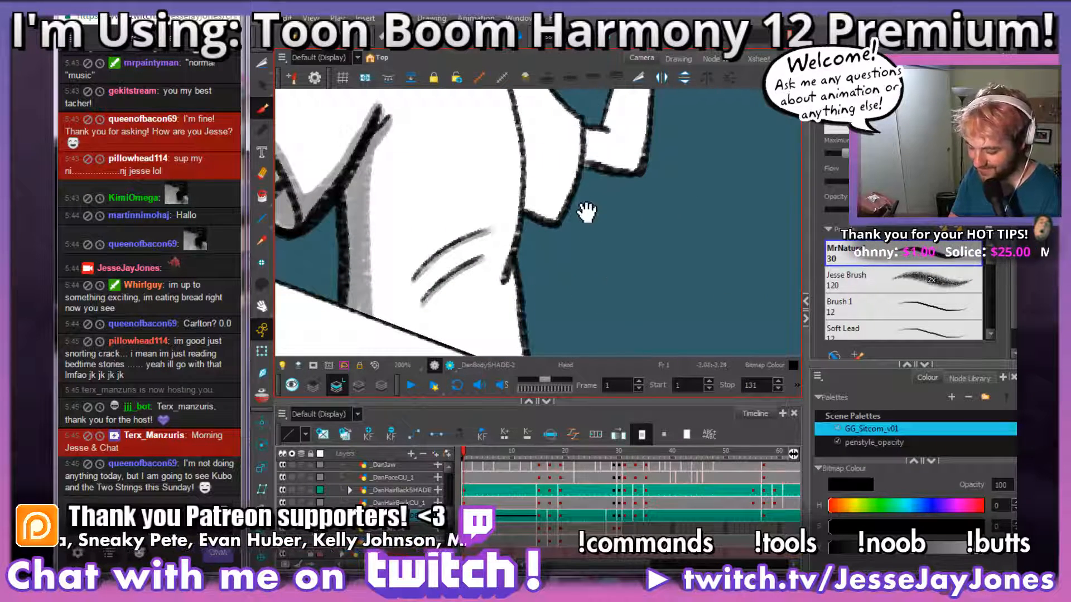
pyautogui.moveTo(587, 212); pyautogui.dragTo(567, 254)
pyautogui.moveTo(585, 187)
pyautogui.mouseDown()
pyautogui.moveTo(531, 267)
pyautogui.moveTo(509, 270)
pyautogui.mouseUp()
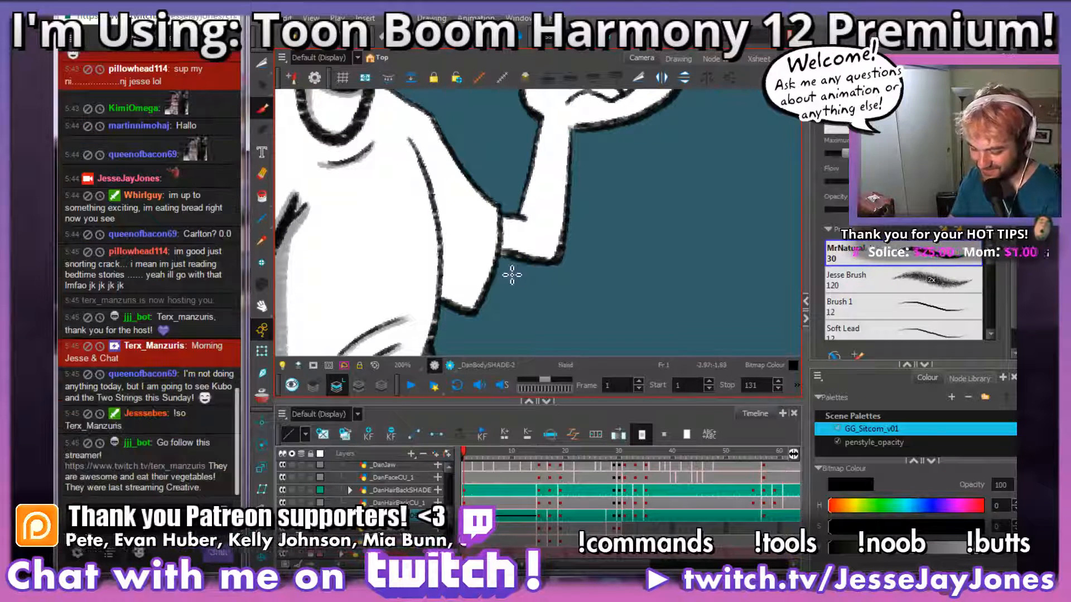
pyautogui.moveTo(545, 312); pyautogui.dragTo(552, 302)
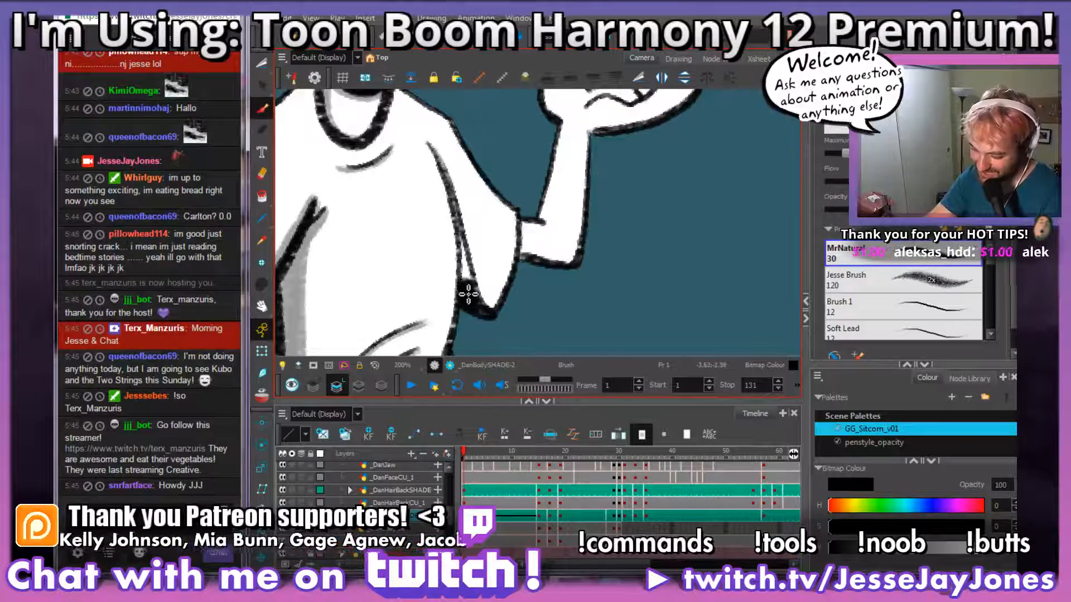
pyautogui.moveTo(472, 287); pyautogui.dragTo(467, 264)
pyautogui.moveTo(458, 208)
pyautogui.mouseDown()
pyautogui.moveTo(446, 180)
pyautogui.moveTo(456, 204)
pyautogui.mouseUp()
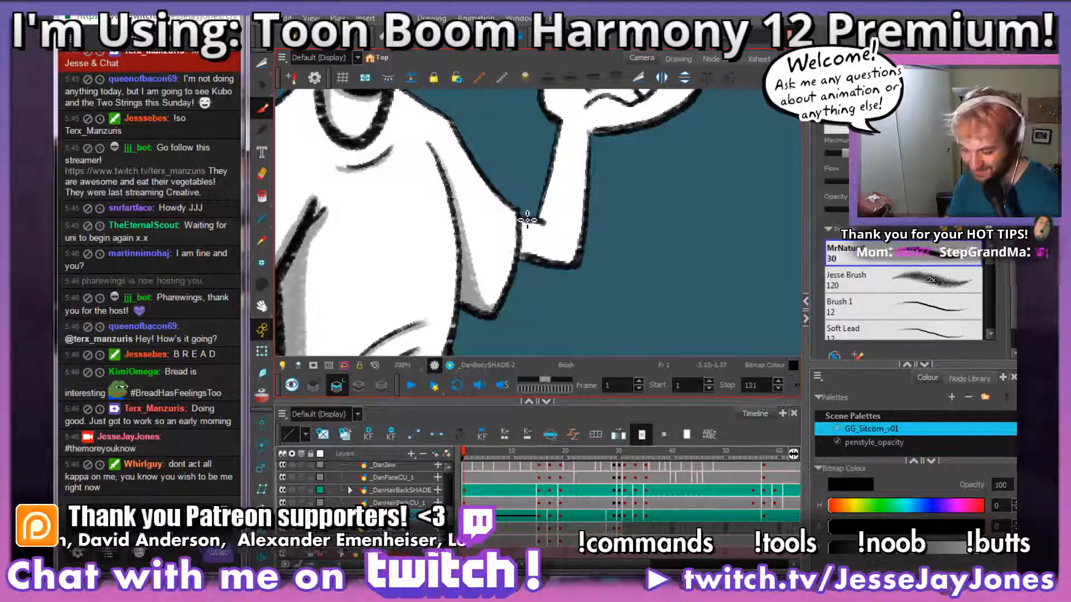
pyautogui.moveTo(542, 267); pyautogui.dragTo(553, 291)
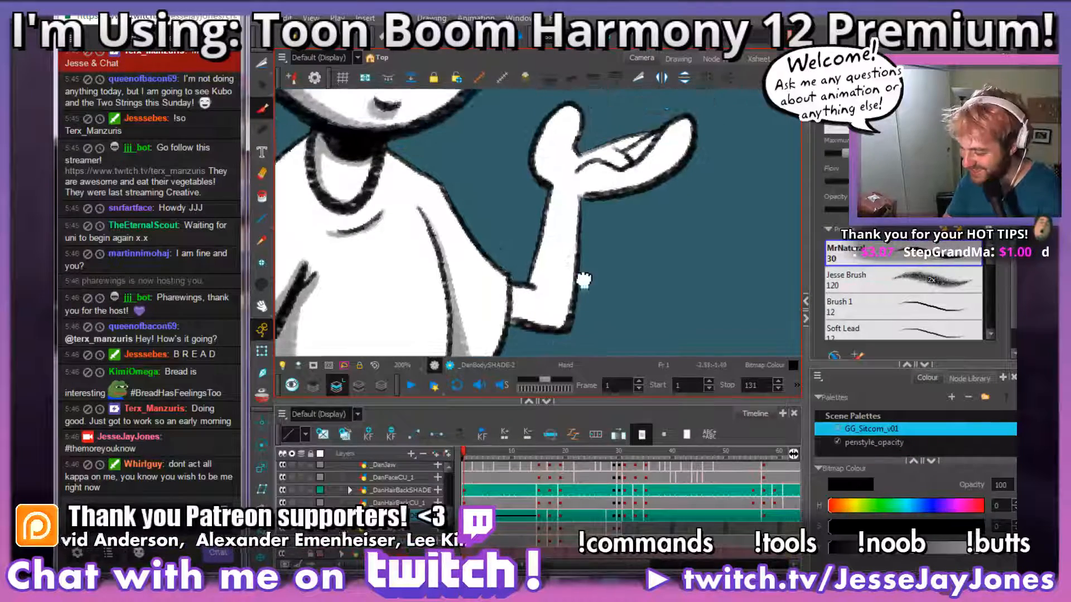
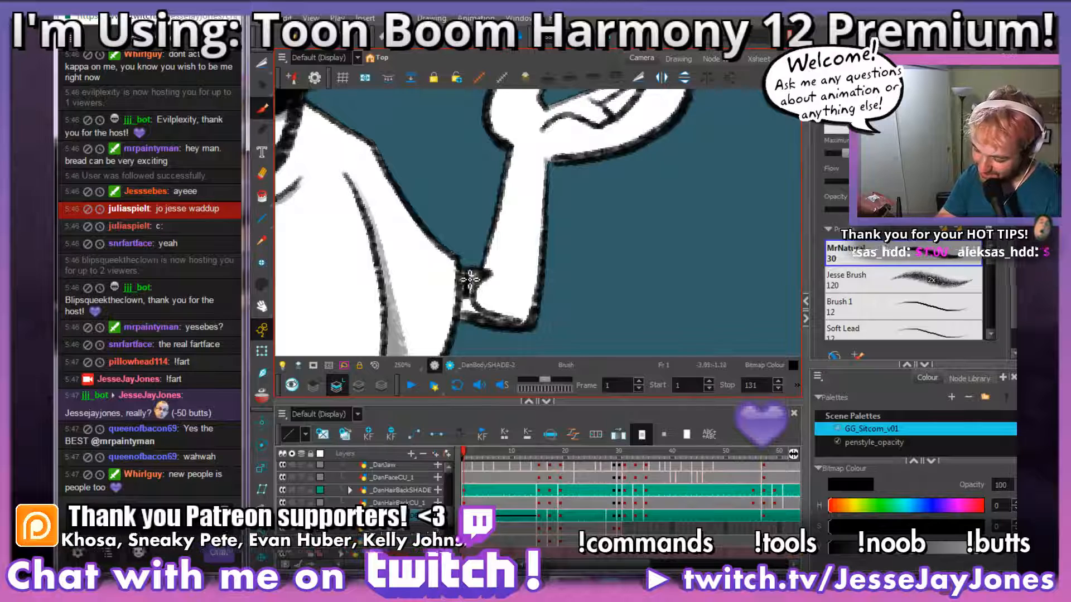
# Step: Brush grey shading onto the standing character's arm beside the creased sleeve, from the elbow up the forearm to the thumb side of the hand
pyautogui.moveTo(470, 279); pyautogui.dragTo(468, 311)
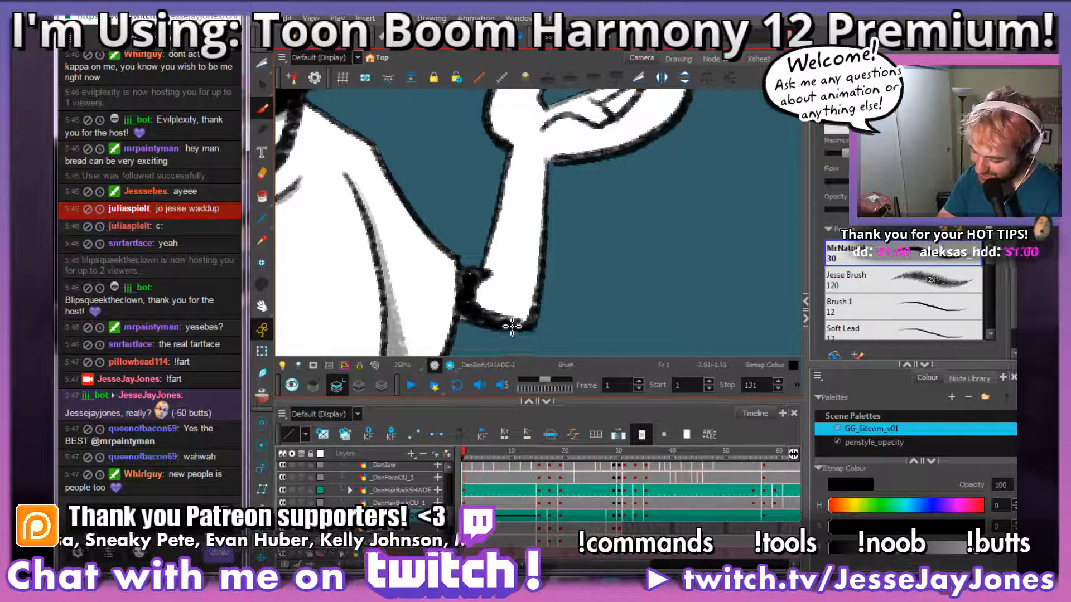
pyautogui.hotkey('ctrl', 'z')
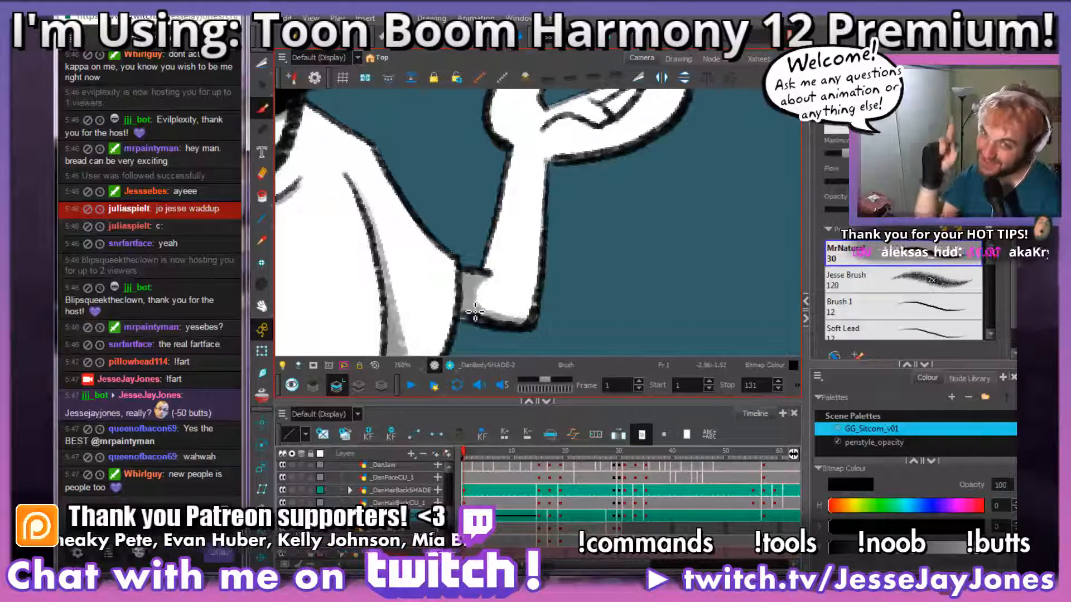
pyautogui.press('space')
pyautogui.moveTo(523, 218); pyautogui.dragTo(511, 277)
pyautogui.press('space')
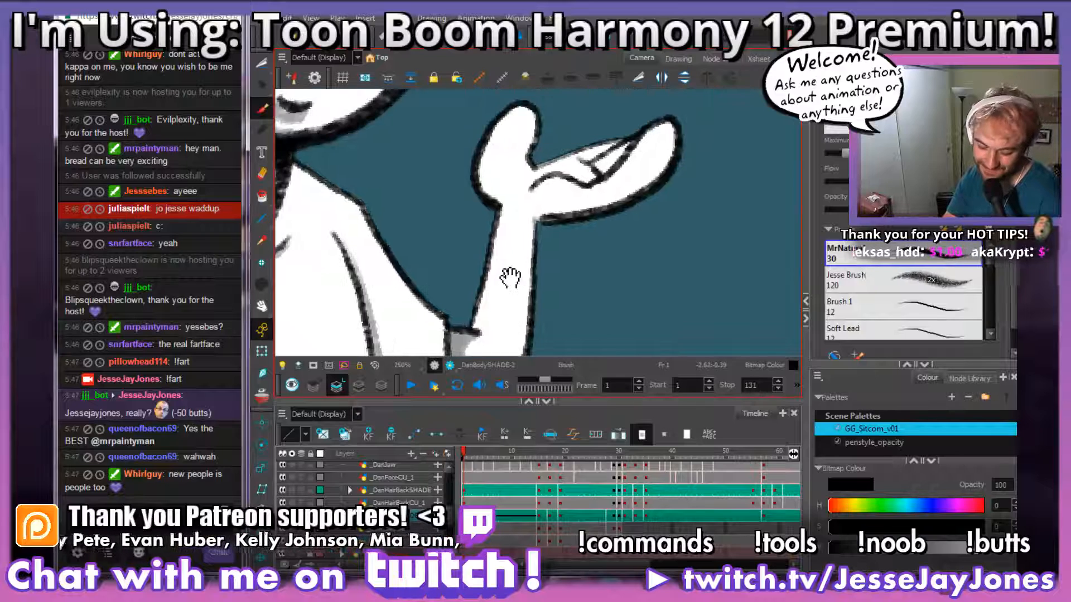
pyautogui.moveTo(524, 240)
pyautogui.mouseDown()
pyautogui.moveTo(528, 251)
pyautogui.moveTo(507, 223)
pyautogui.moveTo(483, 240)
pyautogui.moveTo(475, 317)
pyautogui.moveTo(462, 301)
pyautogui.moveTo(489, 199)
pyautogui.mouseUp()
pyautogui.press('space')
pyautogui.moveTo(501, 176)
pyautogui.mouseDown()
pyautogui.moveTo(503, 244)
pyautogui.moveTo(515, 253)
pyautogui.mouseUp()
pyautogui.moveTo(522, 167)
pyautogui.mouseDown()
pyautogui.moveTo(487, 211)
pyautogui.moveTo(502, 261)
pyautogui.moveTo(483, 232)
pyautogui.moveTo(485, 212)
pyautogui.moveTo(490, 253)
pyautogui.mouseUp()
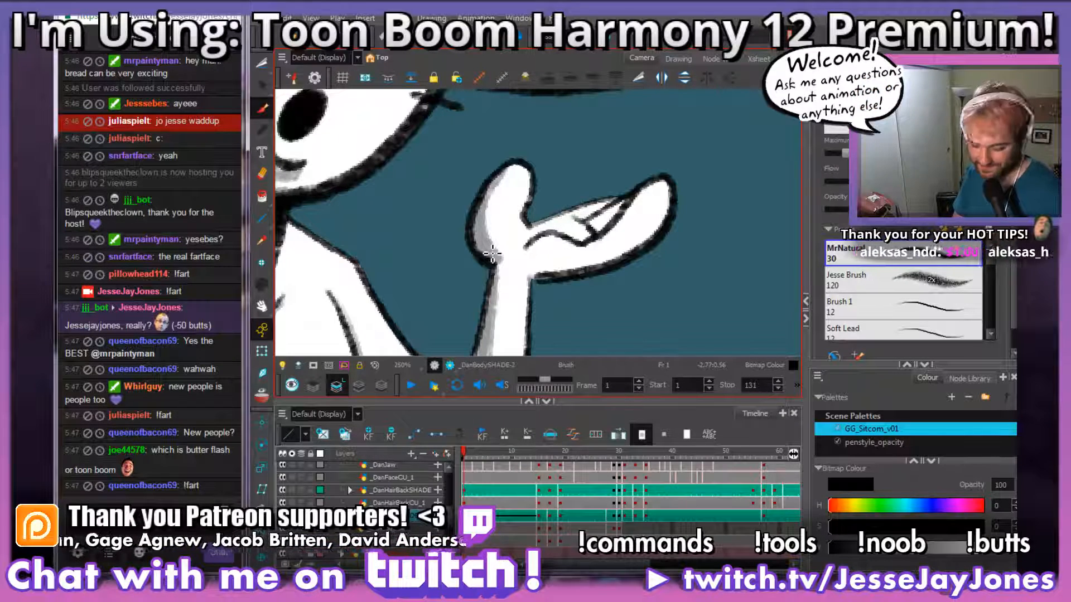
# Step: Add grey shading to the palm and folded fingers of the same raised hand
pyautogui.moveTo(641, 286)
pyautogui.mouseDown()
pyautogui.moveTo(572, 275)
pyautogui.moveTo(587, 286)
pyautogui.mouseUp()
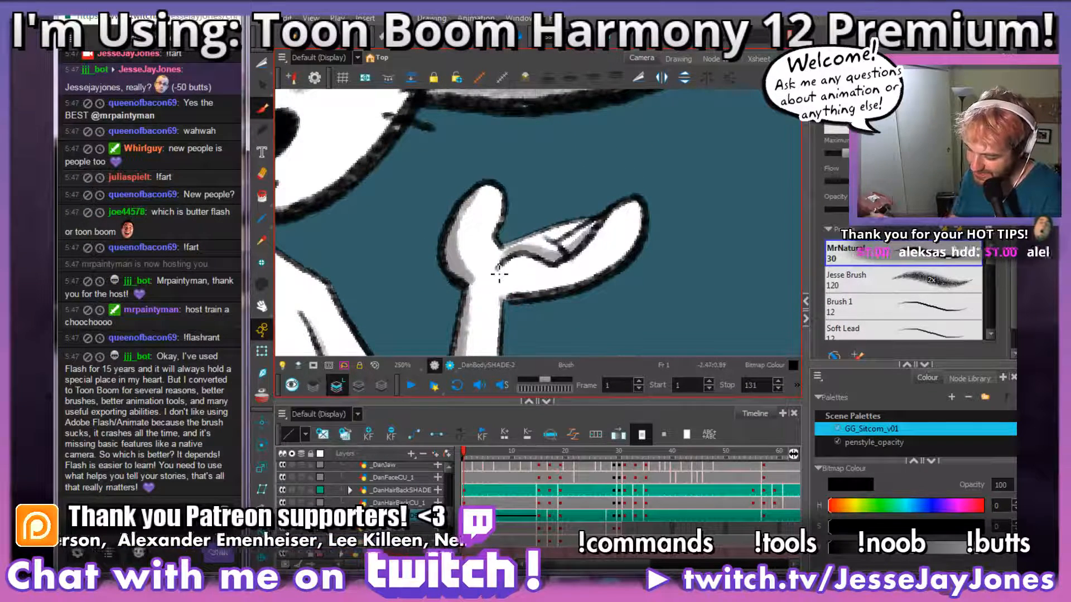
pyautogui.moveTo(640, 240)
pyautogui.mouseDown()
pyautogui.moveTo(593, 248)
pyautogui.moveTo(641, 249)
pyautogui.moveTo(656, 205)
pyautogui.mouseUp()
pyautogui.hotkey('alt', 's')
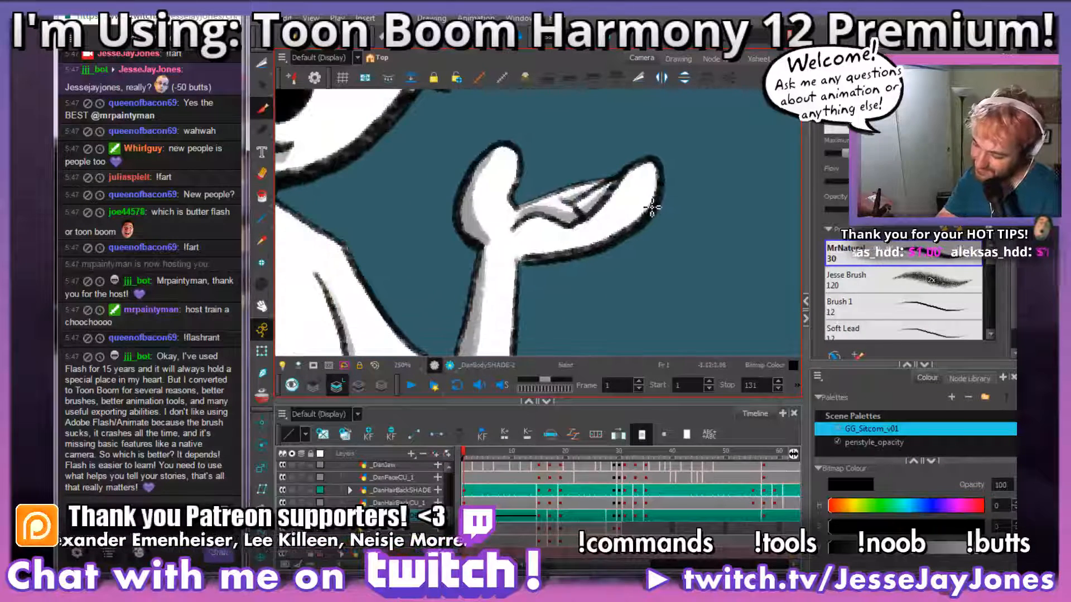
# Step: Move to frame 15 to work on the body shading drawing _DanBodySHADE-12
pyautogui.scroll(-4, 531, 251)
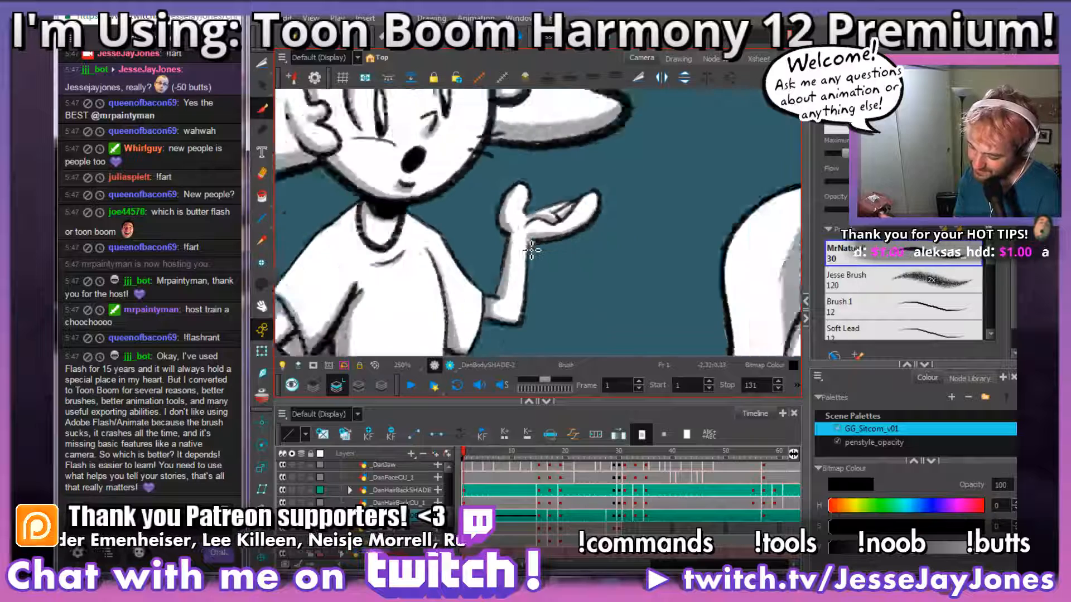
pyautogui.scroll(2, 563, 287)
pyautogui.scroll(-3, 641, 231)
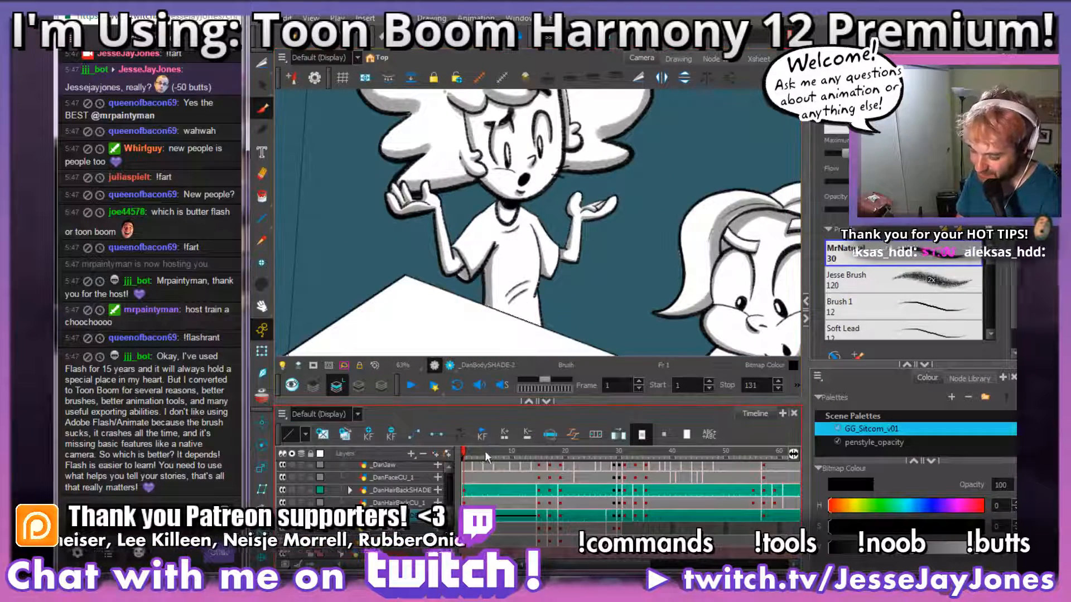
pyautogui.click(538, 453)
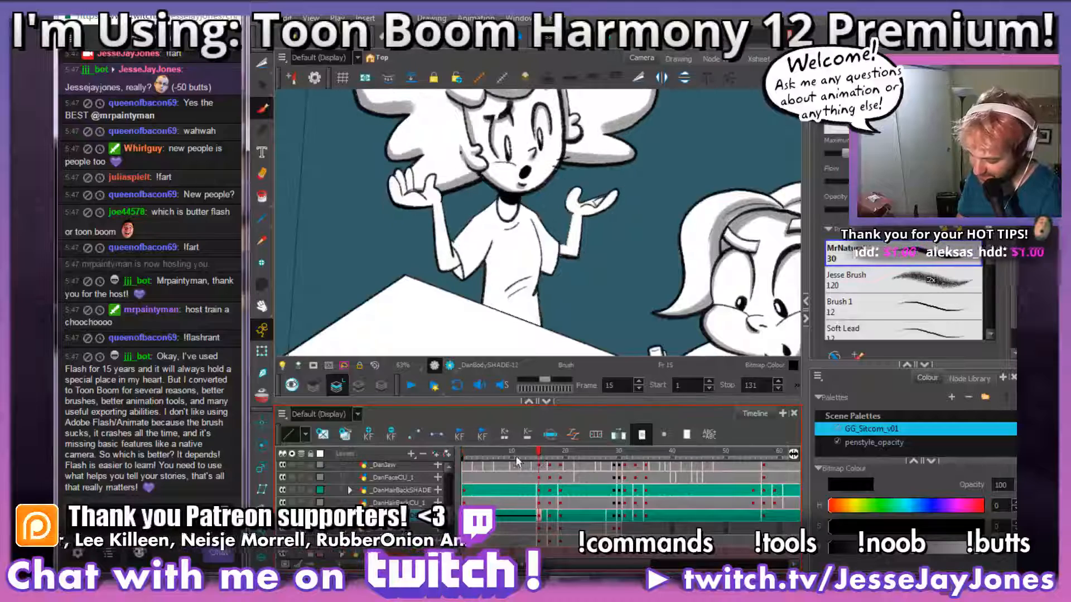
pyautogui.moveTo(516, 455); pyautogui.dragTo(540, 453)
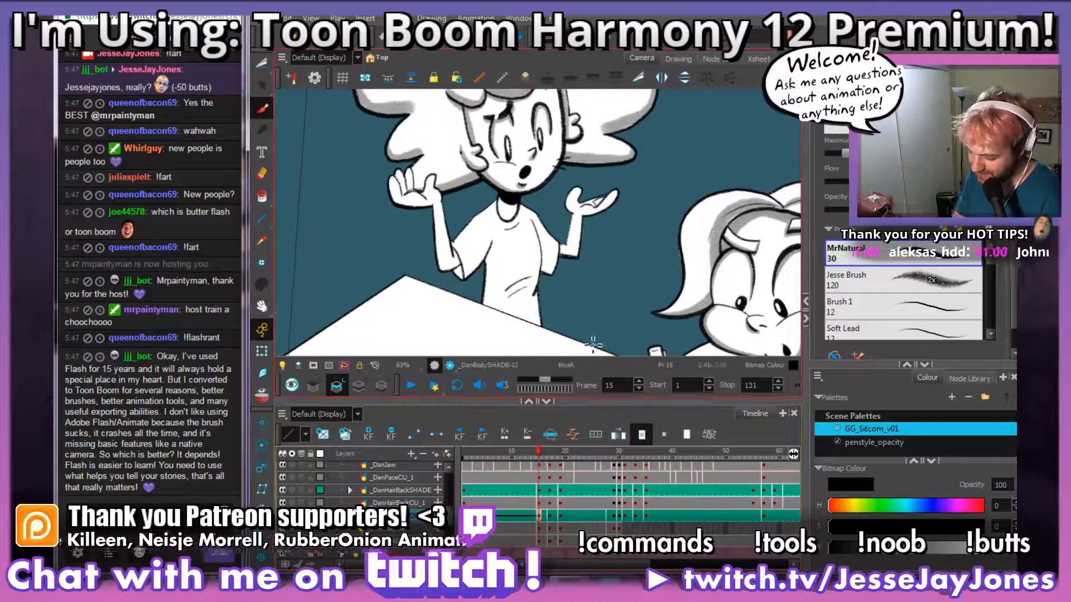
# Step: Brush grey shading along the lower palm and outermost finger of the standing character's hand beside the hair on frame 15
pyautogui.moveTo(586, 312); pyautogui.dragTo(532, 315)
pyautogui.scroll(2, 464, 248)
pyautogui.scroll(2, 464, 249)
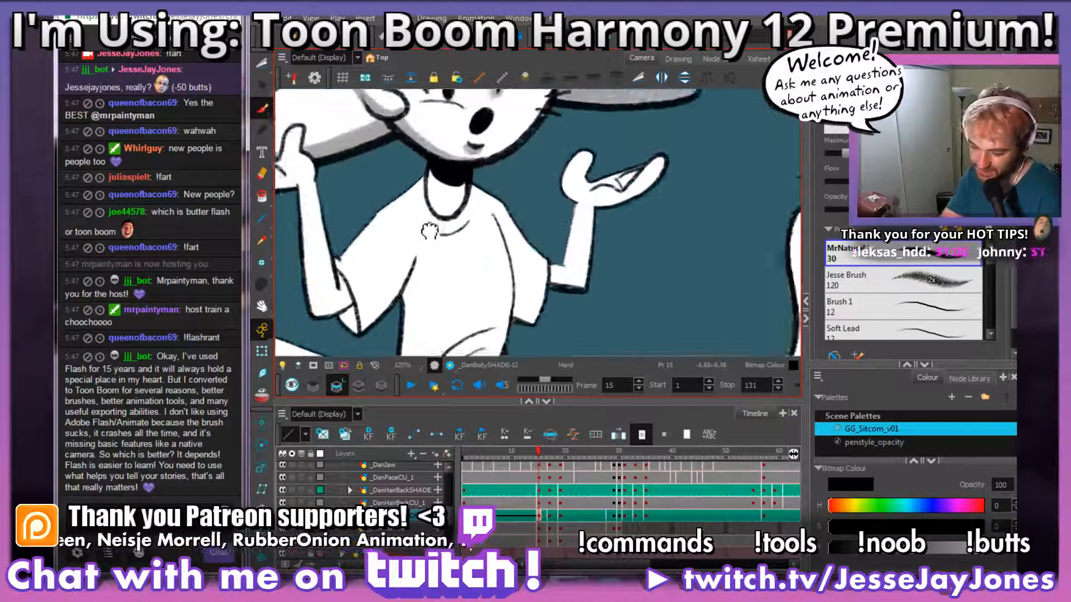
pyautogui.moveTo(301, 209)
pyautogui.mouseDown()
pyautogui.moveTo(612, 270)
pyautogui.moveTo(539, 276)
pyautogui.moveTo(575, 294)
pyautogui.mouseUp()
pyautogui.scroll(2, 597, 246)
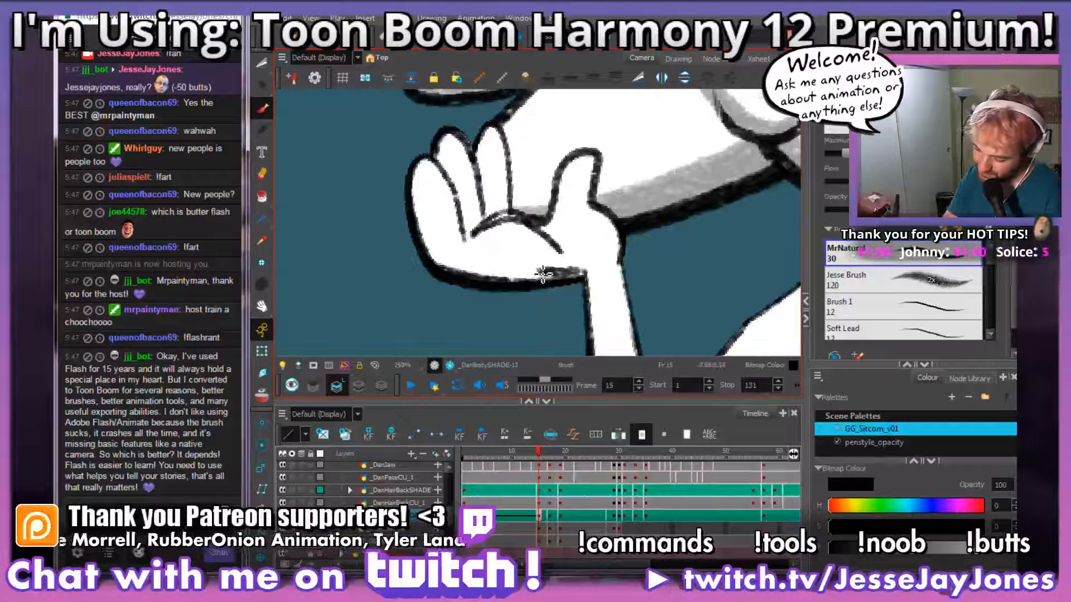
pyautogui.moveTo(485, 260)
pyautogui.mouseDown()
pyautogui.moveTo(430, 229)
pyautogui.moveTo(442, 170)
pyautogui.mouseUp()
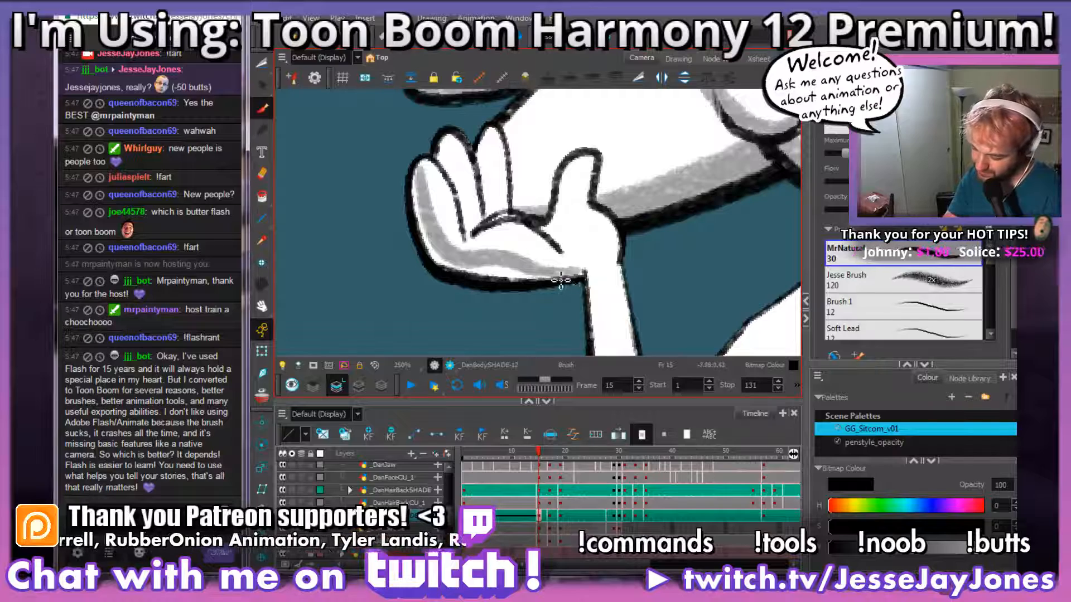
pyautogui.moveTo(525, 278)
pyautogui.mouseDown()
pyautogui.moveTo(476, 272)
pyautogui.moveTo(425, 233)
pyautogui.moveTo(422, 174)
pyautogui.mouseUp()
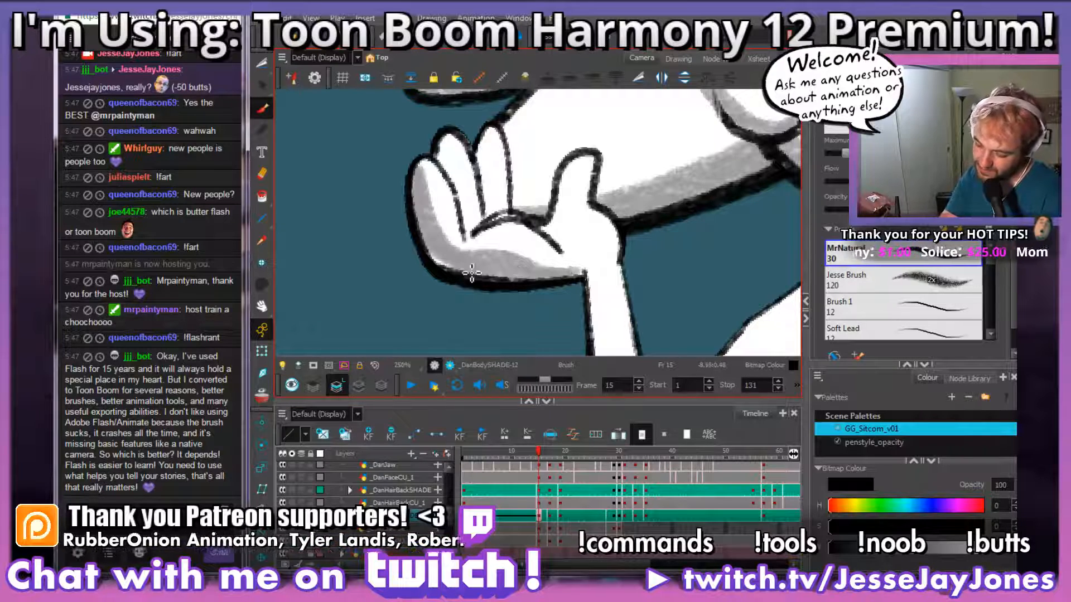
pyautogui.moveTo(472, 274); pyautogui.dragTo(429, 244)
# Step: Examine the seated character's arms and shirt at the table and the standing character's unshaded body
pyautogui.moveTo(631, 238)
pyautogui.mouseDown()
pyautogui.moveTo(599, 291)
pyautogui.moveTo(490, 263)
pyautogui.moveTo(416, 204)
pyautogui.moveTo(304, 176)
pyautogui.mouseUp()
pyautogui.press('1')
pyautogui.press('1')
pyautogui.press('1')
pyautogui.press('2')
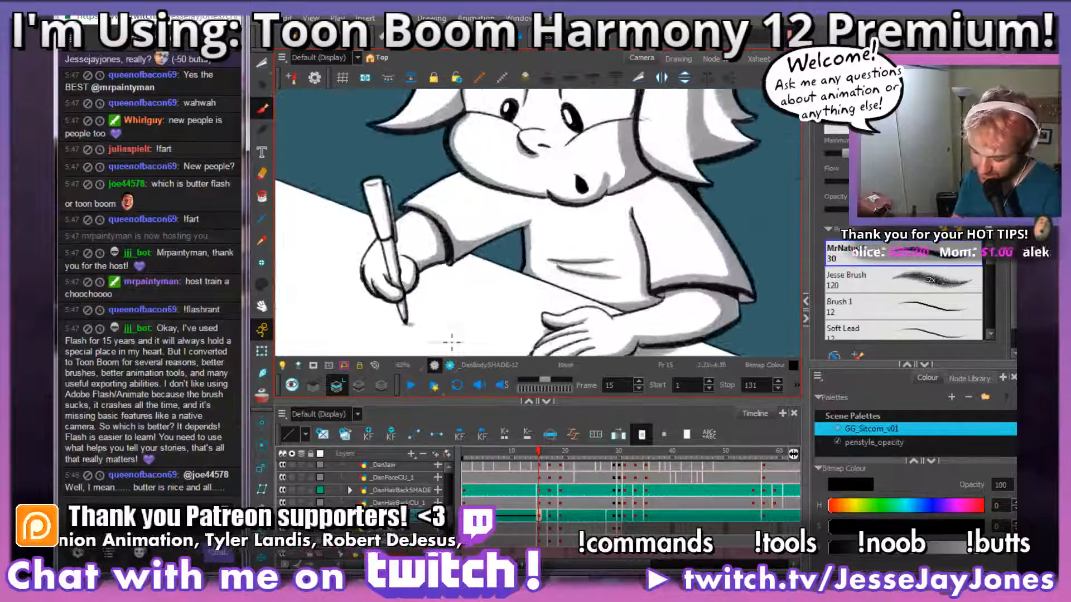
pyautogui.moveTo(464, 320); pyautogui.dragTo(541, 177)
pyautogui.moveTo(499, 147); pyautogui.dragTo(658, 284)
pyautogui.moveTo(502, 125); pyautogui.dragTo(597, 296)
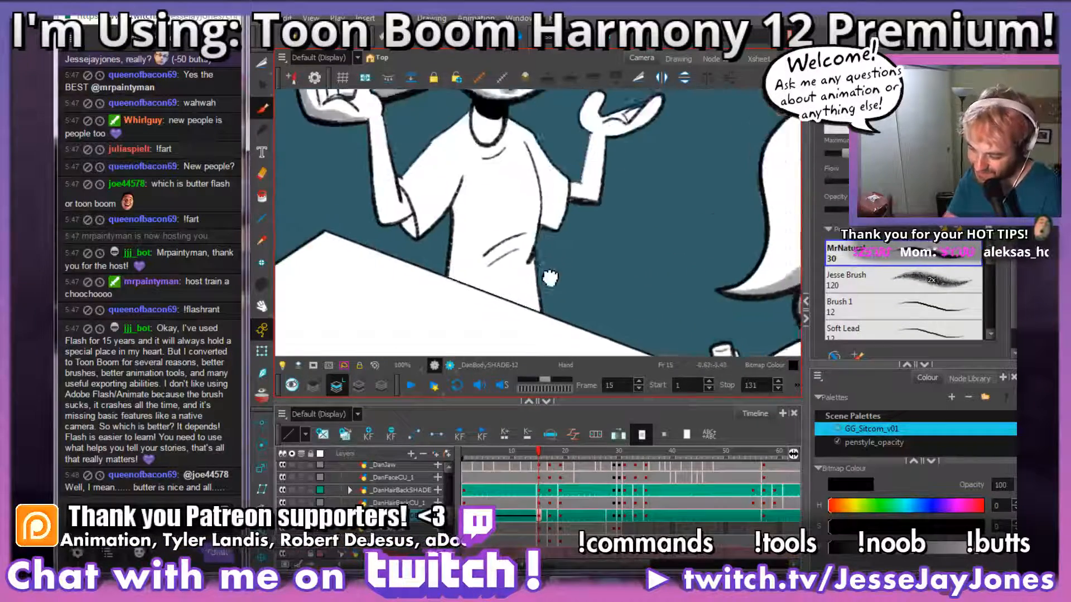
# Step: Brush grey shading down the outer edge of the forearm below the shaded hand, from the wrist to the elbow
pyautogui.moveTo(487, 187)
pyautogui.mouseDown()
pyautogui.moveTo(455, 250)
pyautogui.moveTo(475, 296)
pyautogui.moveTo(550, 217)
pyautogui.mouseUp()
pyautogui.press('2')
pyautogui.press('2')
pyautogui.moveTo(526, 283); pyautogui.dragTo(547, 248)
pyautogui.press('2')
pyautogui.moveTo(519, 301); pyautogui.dragTo(534, 265)
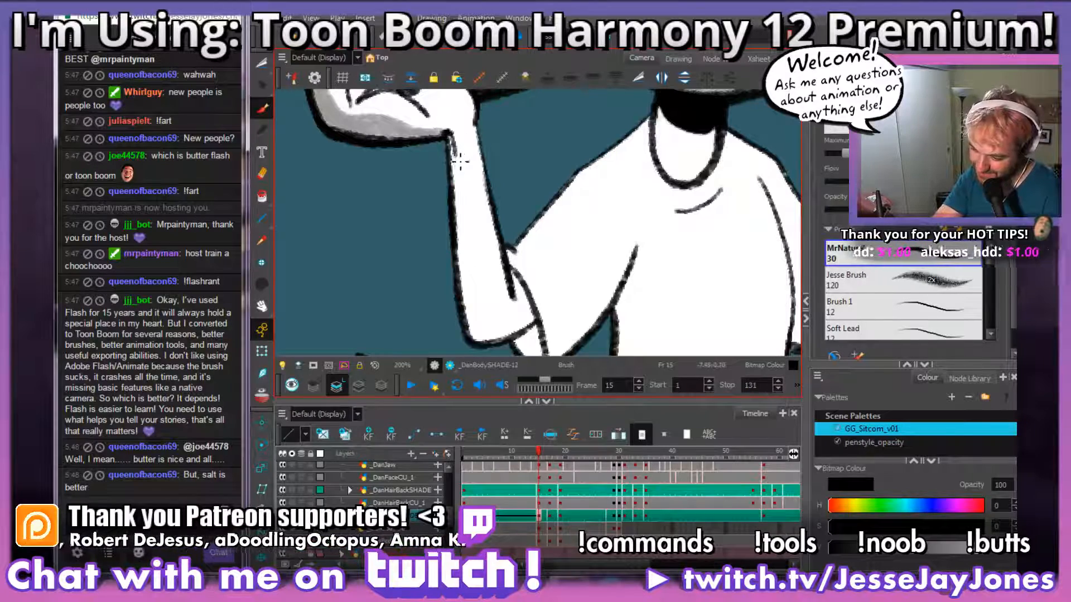
pyautogui.moveTo(460, 161); pyautogui.dragTo(476, 288)
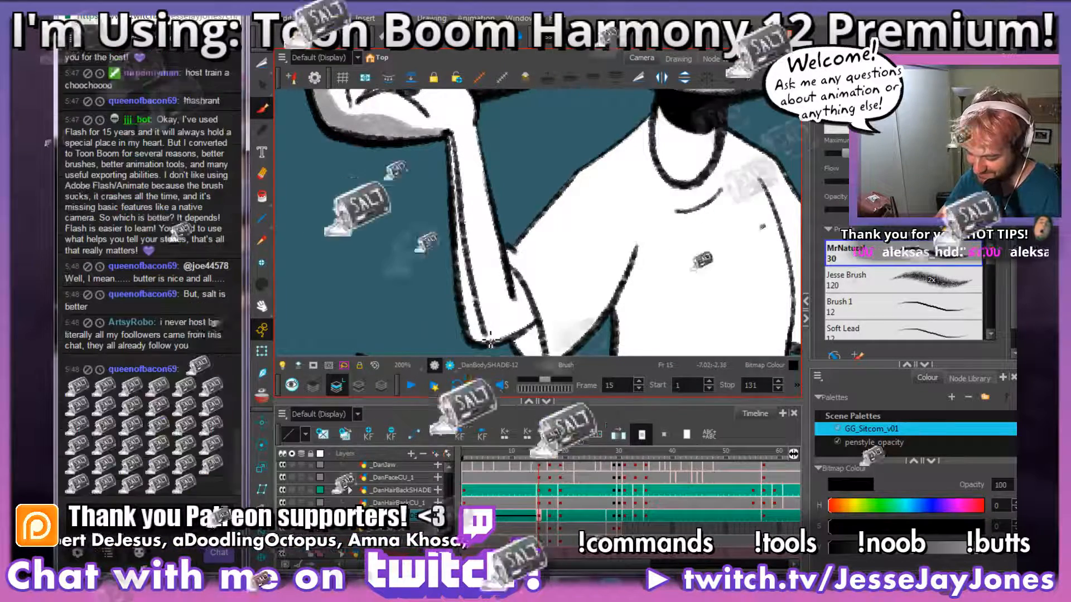
pyautogui.moveTo(479, 329); pyautogui.dragTo(480, 336)
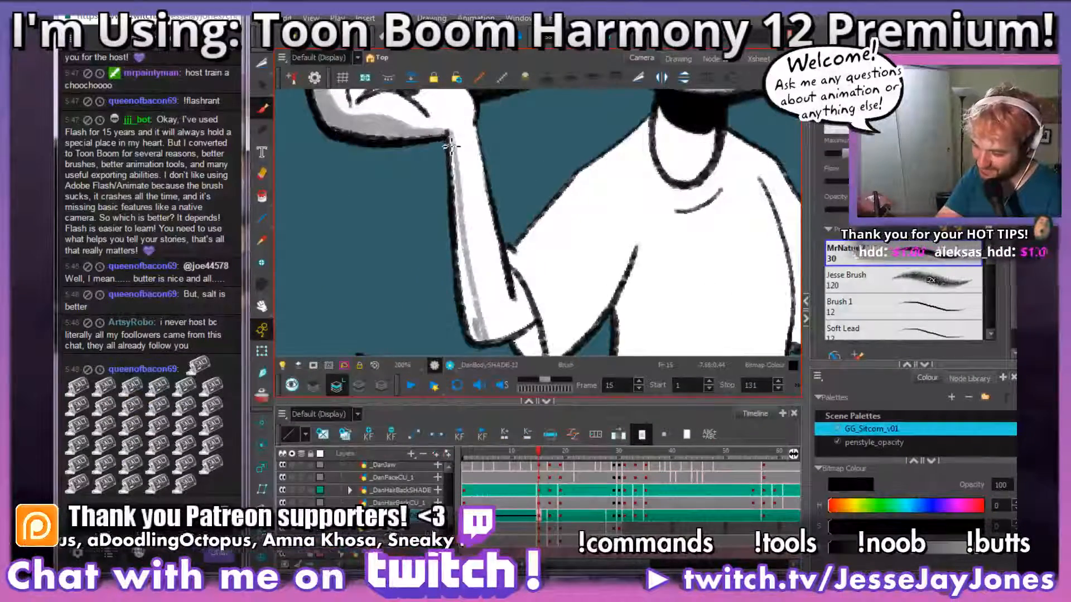
pyautogui.moveTo(453, 141); pyautogui.dragTo(468, 301)
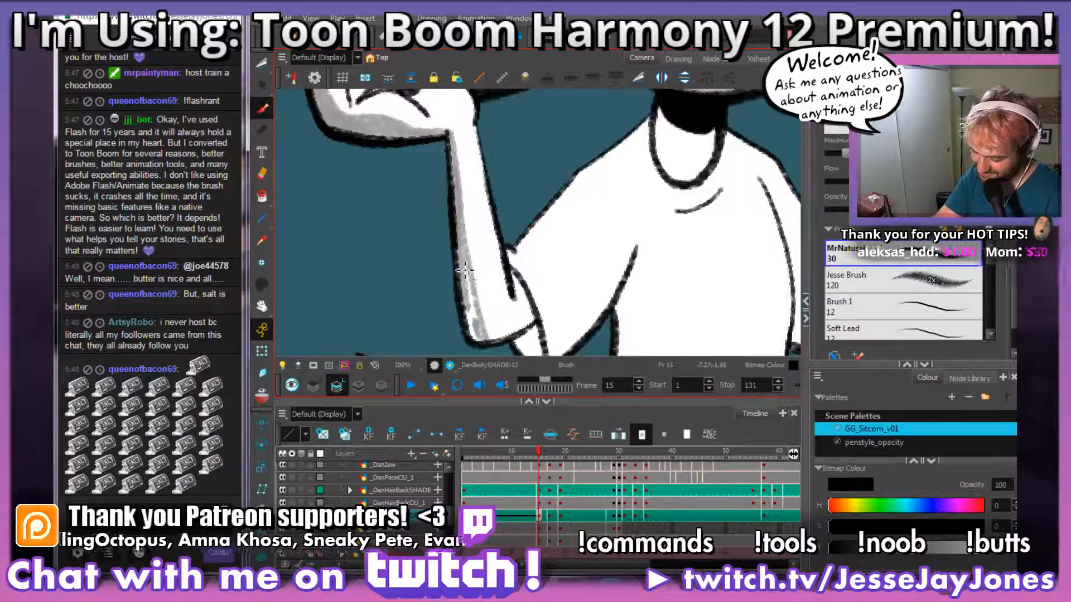
pyautogui.moveTo(468, 259)
pyautogui.mouseDown()
pyautogui.moveTo(479, 319)
pyautogui.moveTo(474, 305)
pyautogui.mouseUp()
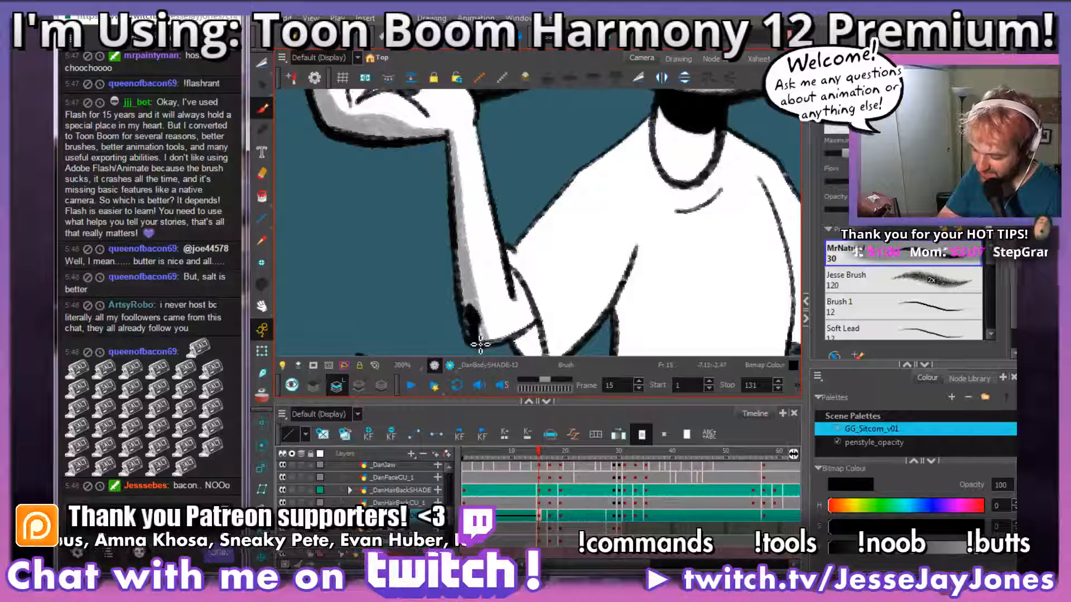
pyautogui.moveTo(605, 304); pyautogui.dragTo(583, 233)
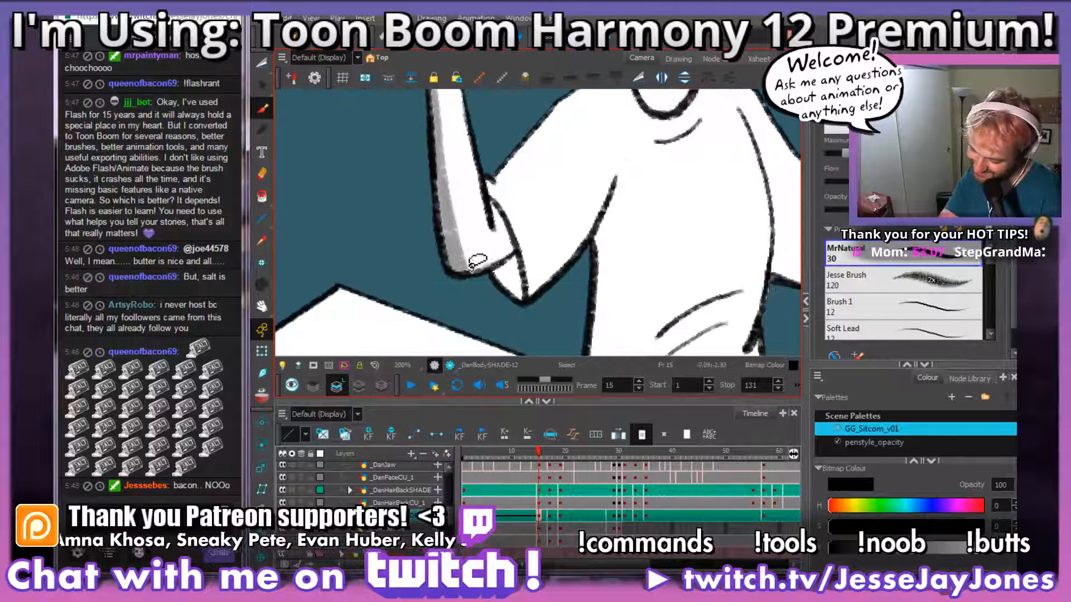
# Step: Switch to the Twitch chat and send a message of repeated jaboodySugar emotes
pyautogui.click(225, 508)
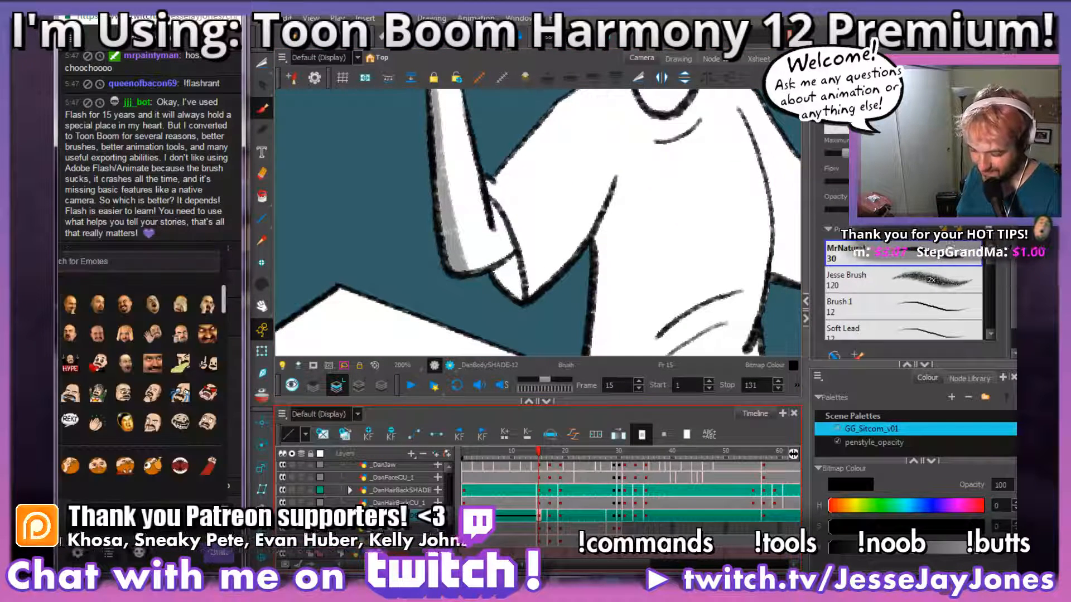
pyautogui.moveTo(224, 288); pyautogui.dragTo(215, 334)
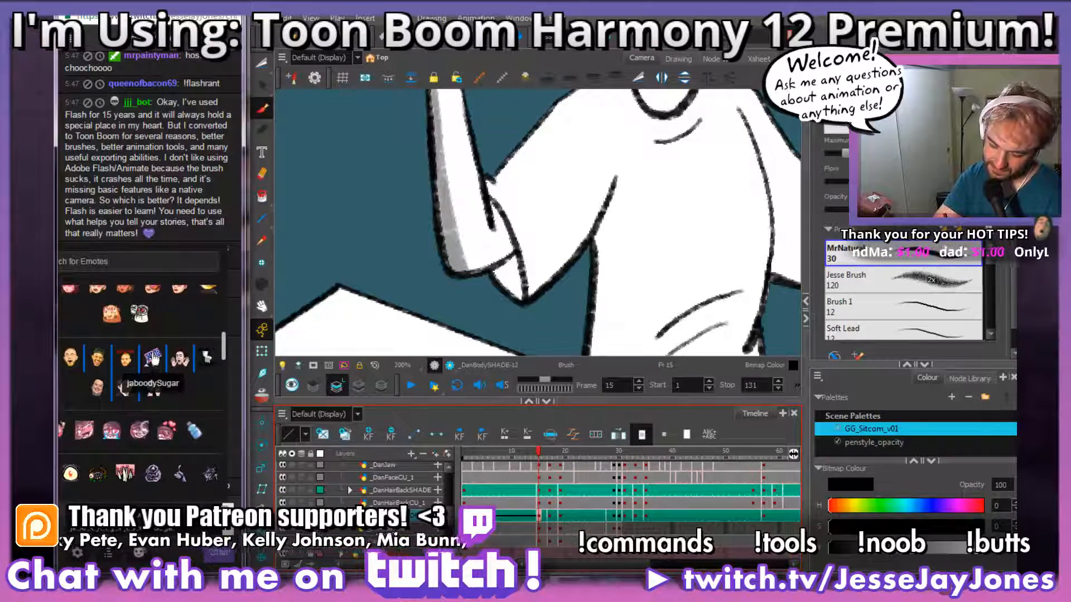
pyautogui.press('Return')
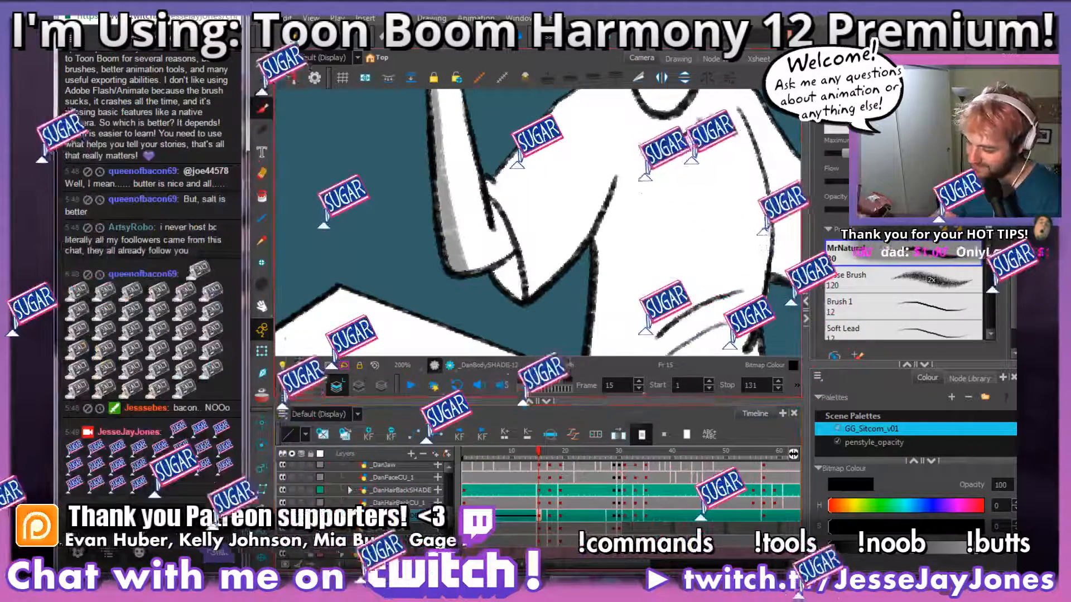
# Step: Brush grey shading around the bent elbow, the arm inside the sleeve opening and the sleeve's inner side
pyautogui.moveTo(550, 251); pyautogui.dragTo(498, 252)
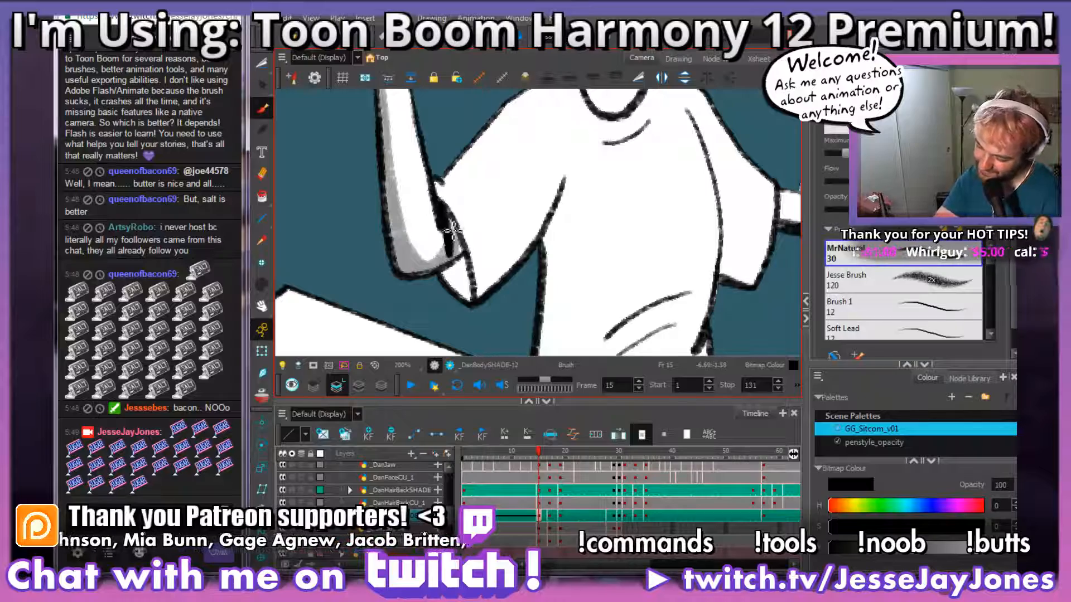
pyautogui.moveTo(463, 251); pyautogui.dragTo(456, 219)
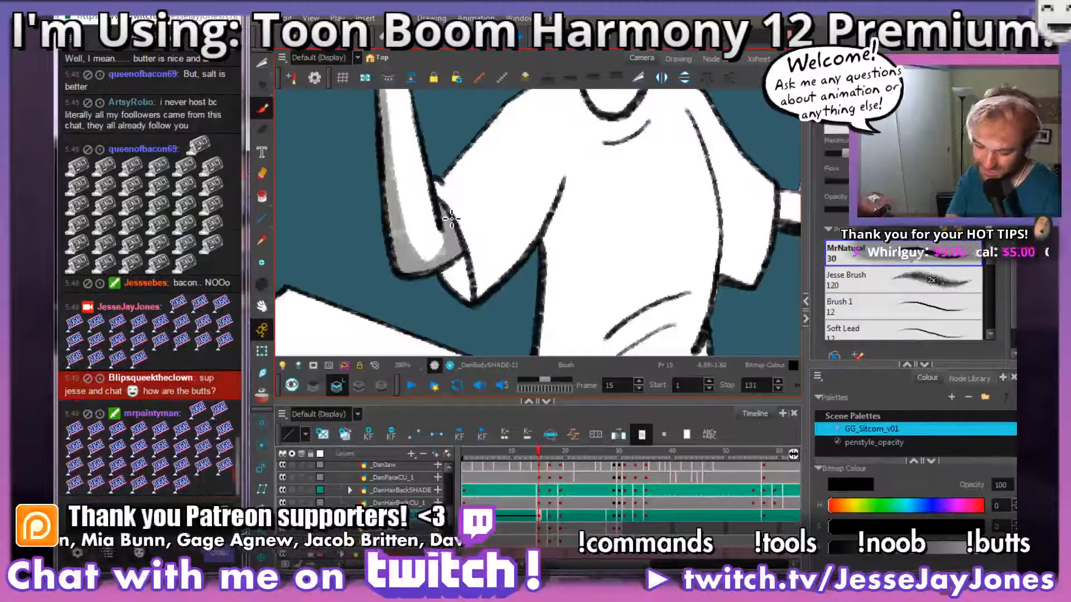
pyautogui.moveTo(468, 272)
pyautogui.mouseDown()
pyautogui.moveTo(479, 299)
pyautogui.moveTo(504, 296)
pyautogui.moveTo(449, 291)
pyautogui.mouseUp()
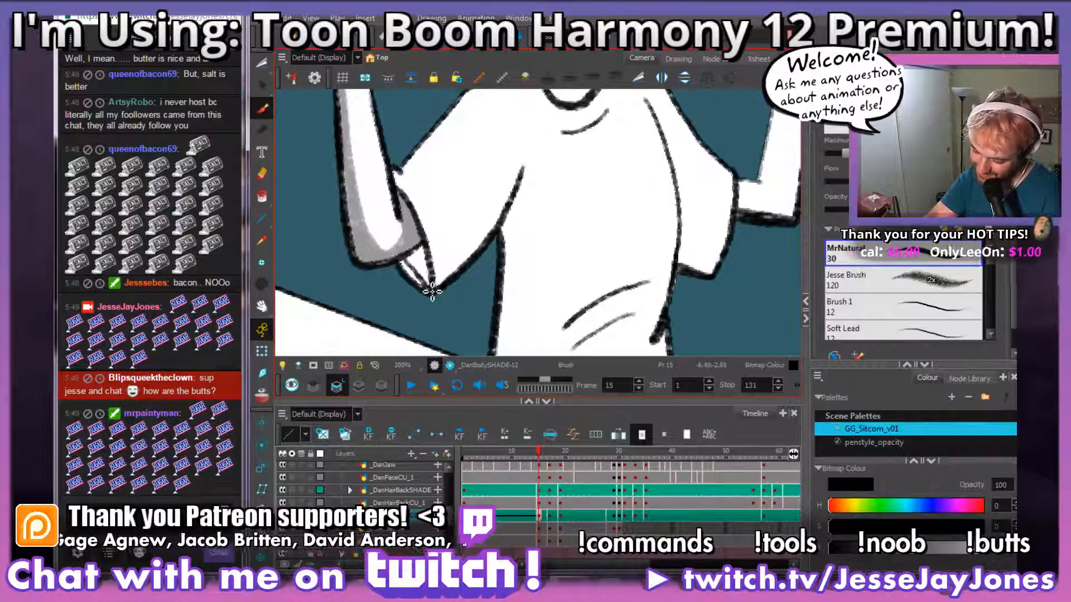
pyautogui.moveTo(417, 265)
pyautogui.mouseDown()
pyautogui.moveTo(425, 271)
pyautogui.moveTo(421, 242)
pyautogui.mouseUp()
# Step: Brush a curved grey shadow across the sleeve's underside, from the arm to the armpit crease, and fill it down to the hem
pyautogui.press('space')
pyautogui.moveTo(483, 199); pyautogui.dragTo(515, 257)
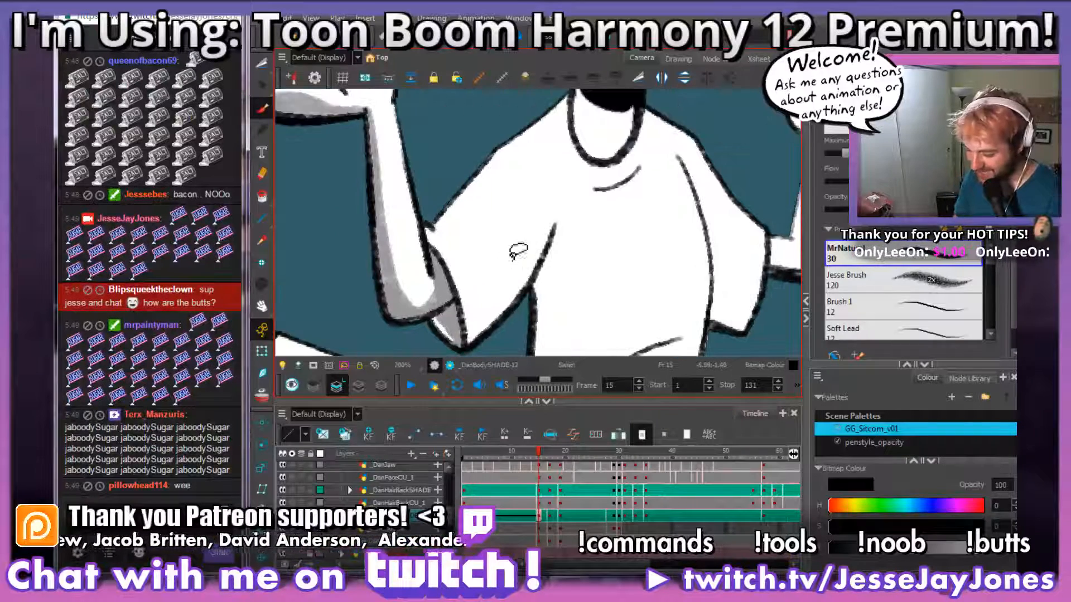
pyautogui.press('space')
pyautogui.moveTo(606, 299)
pyautogui.mouseDown()
pyautogui.moveTo(528, 282)
pyautogui.moveTo(580, 296)
pyautogui.moveTo(571, 247)
pyautogui.moveTo(600, 234)
pyautogui.mouseUp()
pyautogui.press('space')
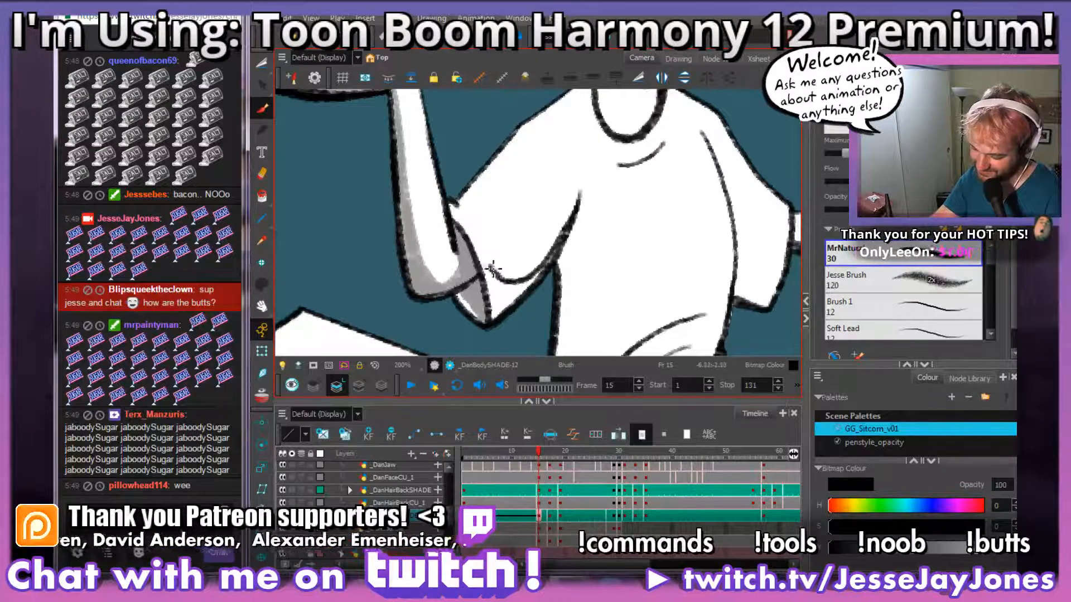
pyautogui.moveTo(458, 217); pyautogui.dragTo(521, 254)
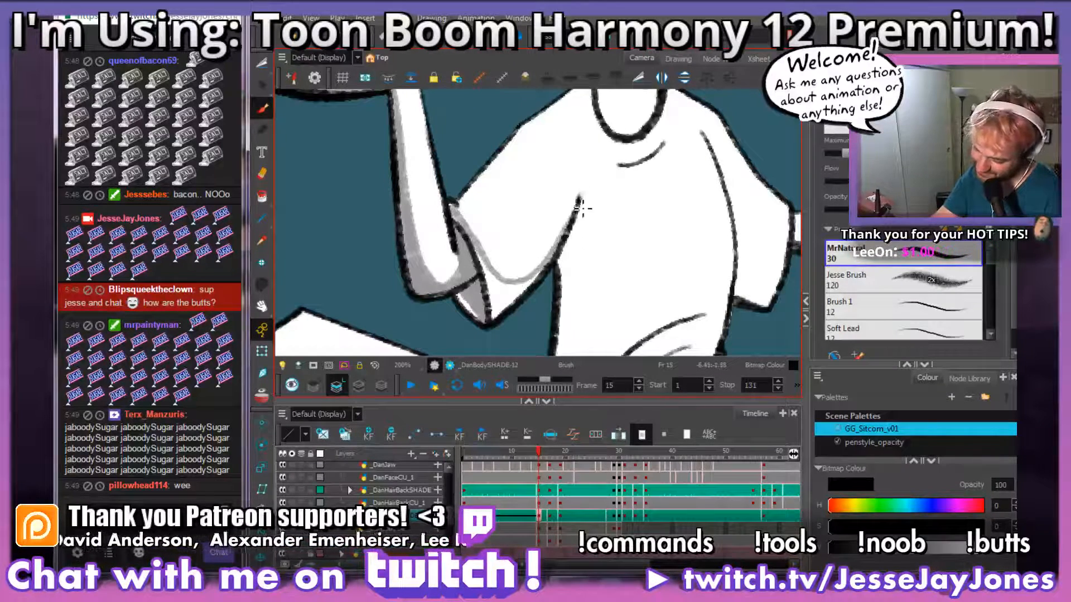
pyautogui.moveTo(577, 214)
pyautogui.mouseDown()
pyautogui.moveTo(491, 265)
pyautogui.moveTo(500, 310)
pyautogui.moveTo(513, 290)
pyautogui.mouseUp()
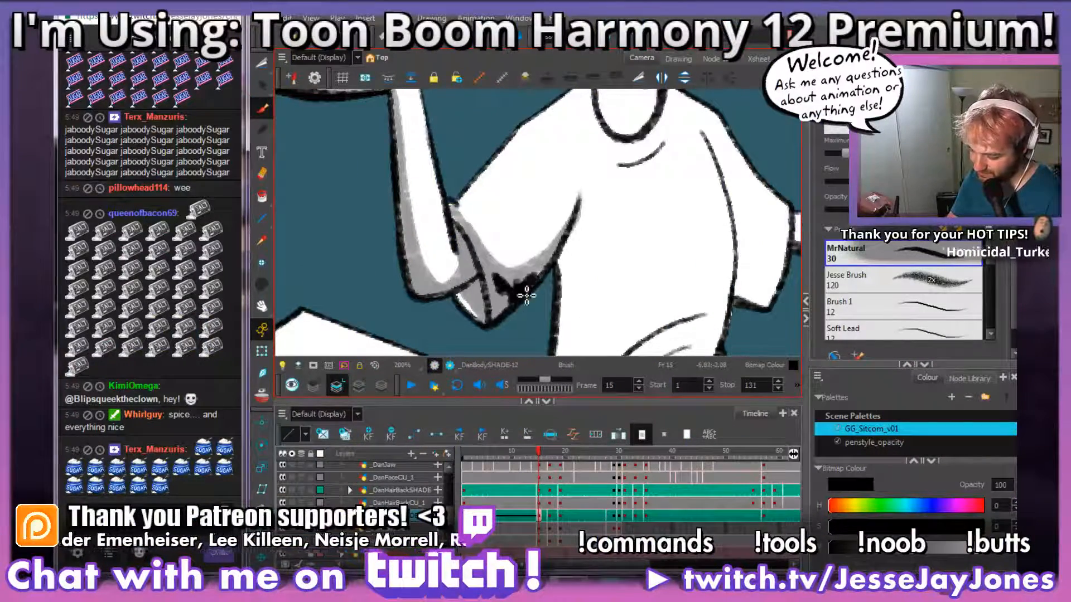
# Step: Brush grey shading onto the standing character's neck, along the inside of the shirt collar
pyautogui.moveTo(632, 270); pyautogui.dragTo(496, 284)
pyautogui.moveTo(523, 210)
pyautogui.mouseDown()
pyautogui.moveTo(499, 248)
pyautogui.moveTo(541, 311)
pyautogui.mouseUp()
pyautogui.moveTo(500, 229); pyautogui.dragTo(574, 257)
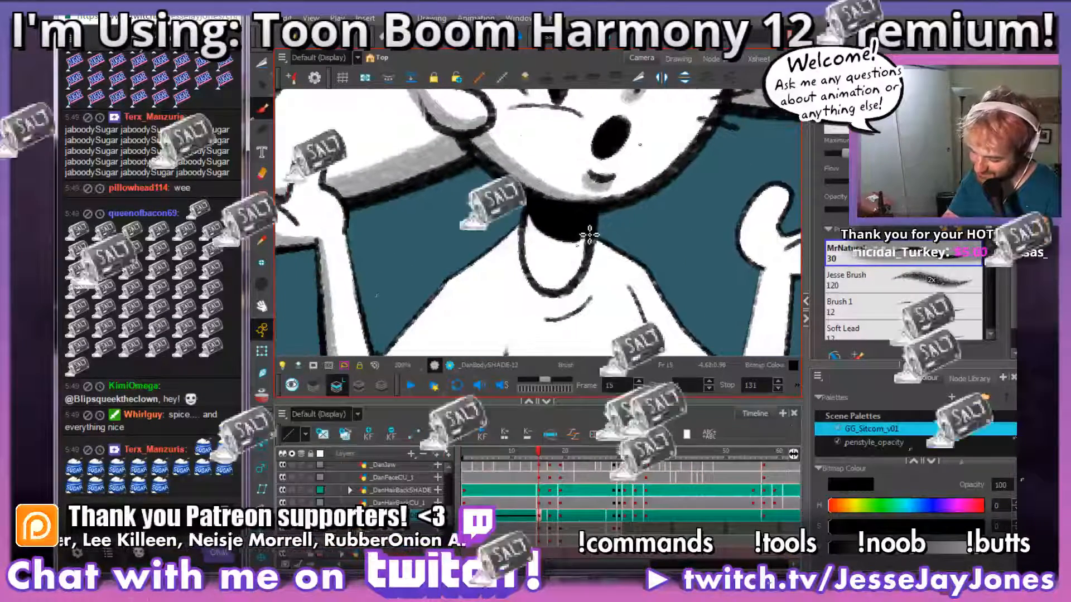
pyautogui.moveTo(531, 210); pyautogui.dragTo(585, 241)
pyautogui.moveTo(579, 284); pyautogui.dragTo(529, 191)
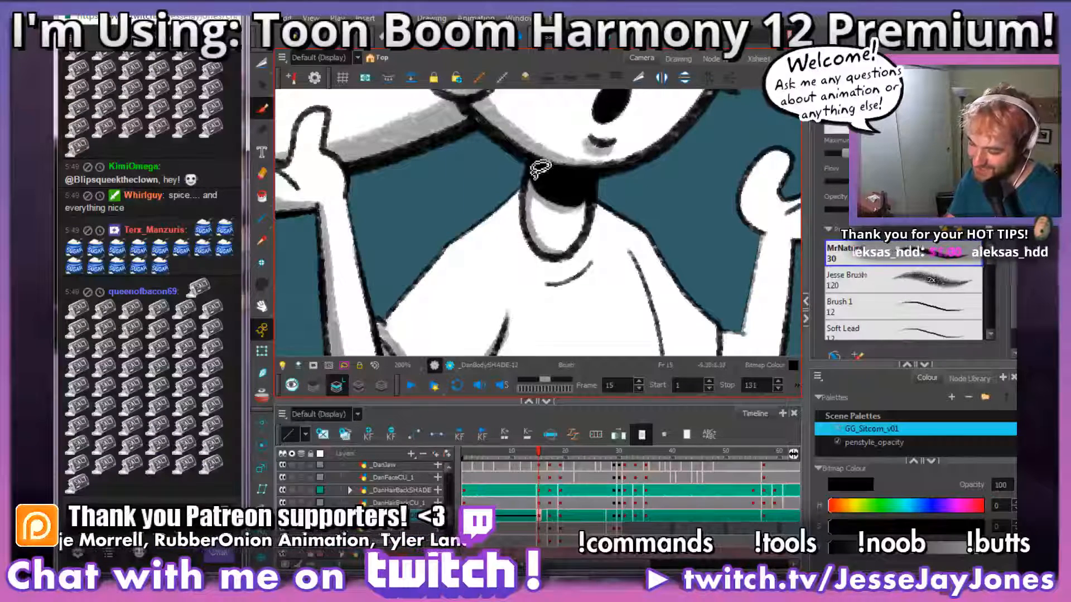
pyautogui.moveTo(603, 285); pyautogui.dragTo(596, 230)
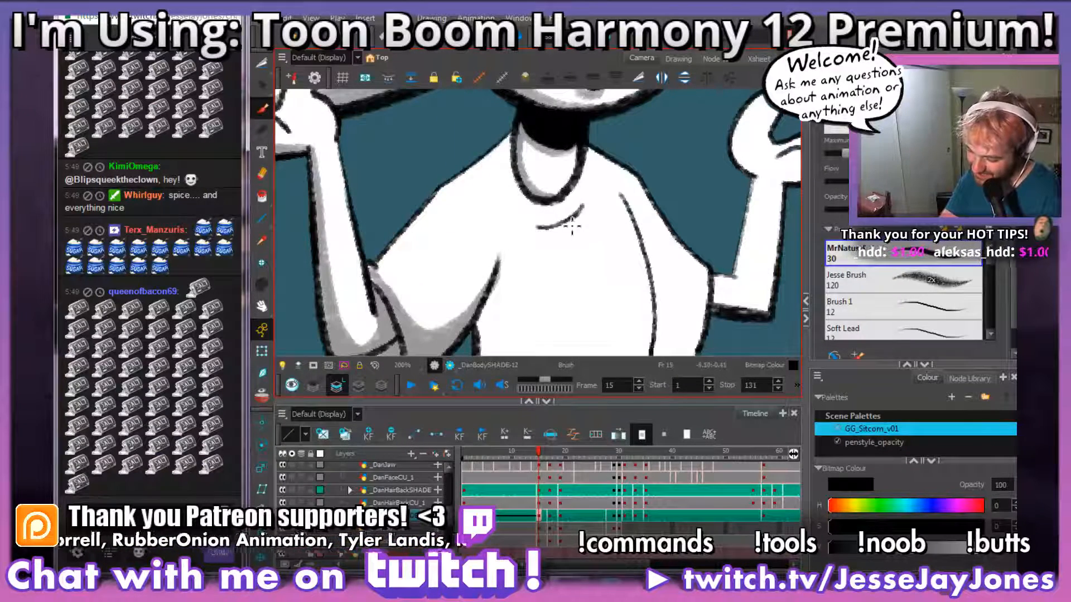
# Step: Compare the shirt shading on the body drawings at frames 14 and 15, from the collar to the waist
pyautogui.moveTo(570, 303)
pyautogui.mouseDown()
pyautogui.moveTo(511, 278)
pyautogui.moveTo(578, 294)
pyautogui.mouseUp()
pyautogui.press(',')
pyautogui.press('.')
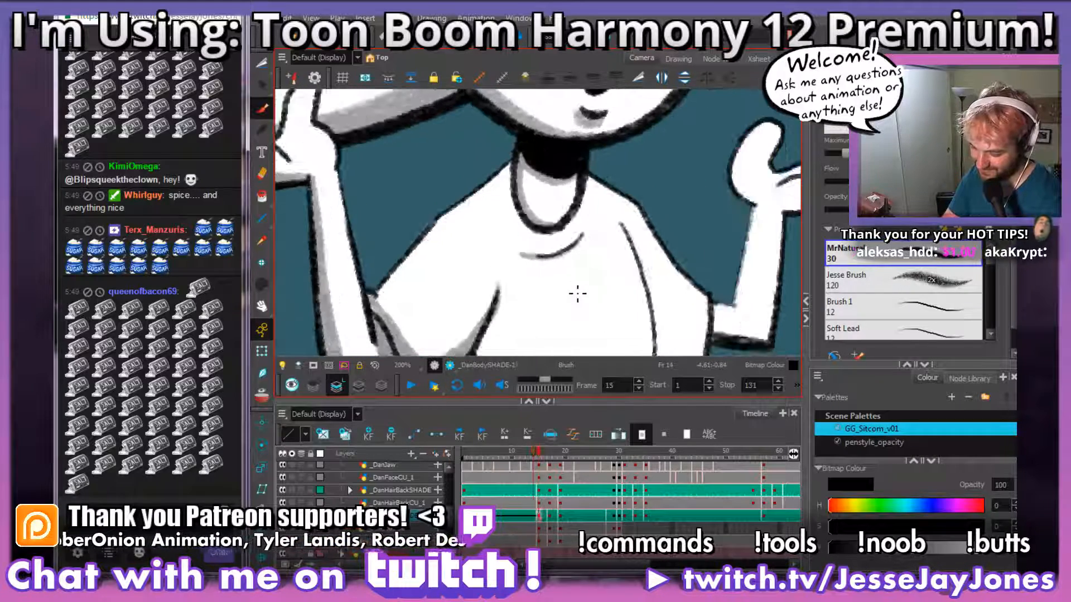
pyautogui.press(',')
pyautogui.press('.')
pyautogui.press(',')
pyautogui.press('.')
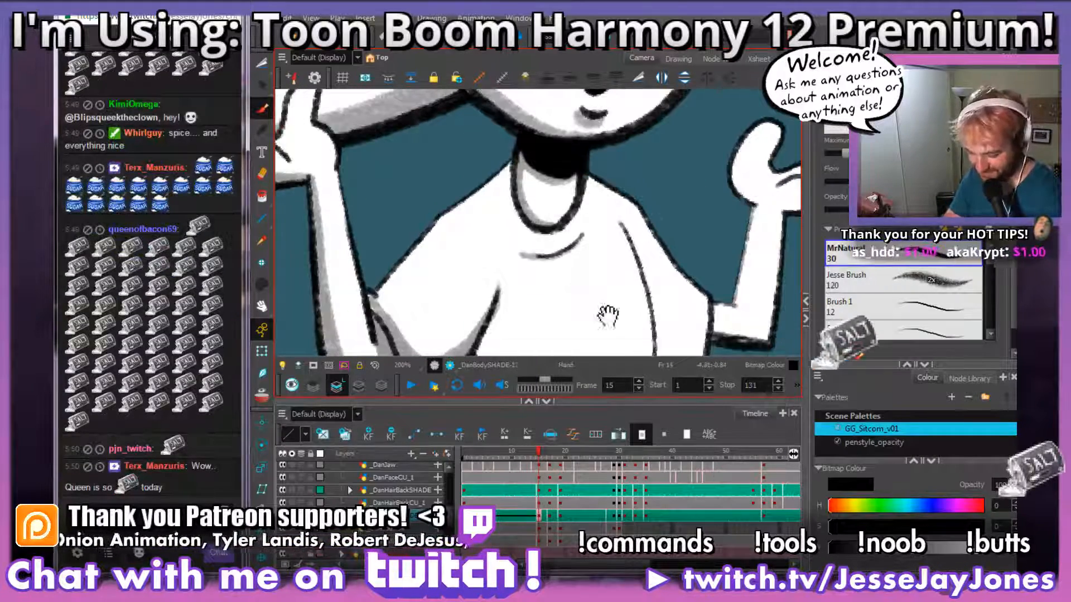
pyautogui.moveTo(607, 316)
pyautogui.mouseDown()
pyautogui.moveTo(591, 232)
pyautogui.moveTo(590, 246)
pyautogui.moveTo(589, 234)
pyautogui.moveTo(557, 254)
pyautogui.mouseUp()
pyautogui.press(',')
pyautogui.press('.')
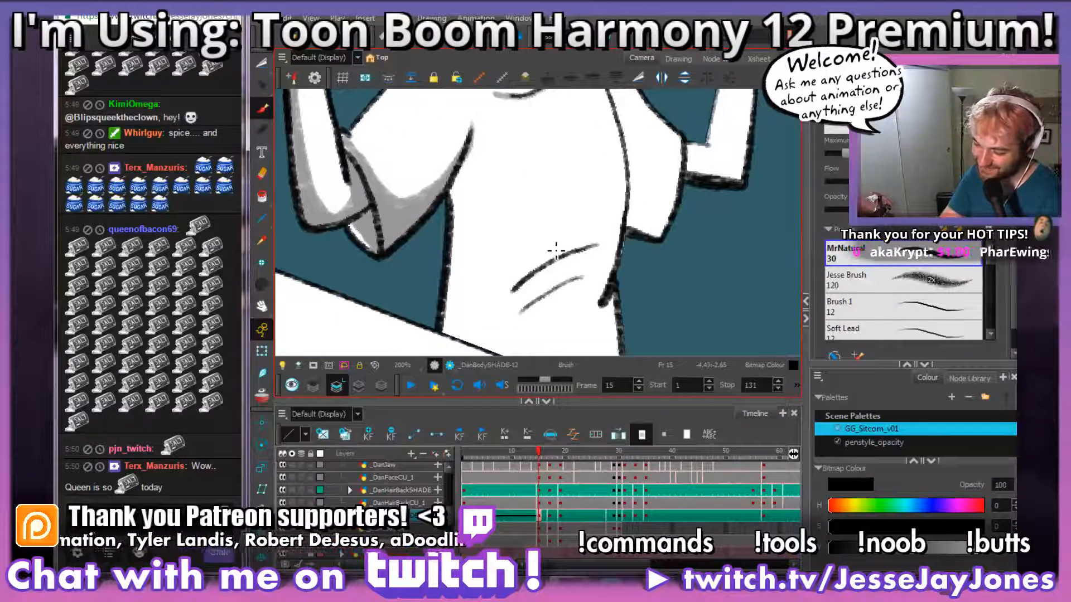
pyautogui.press(',')
pyautogui.press('.')
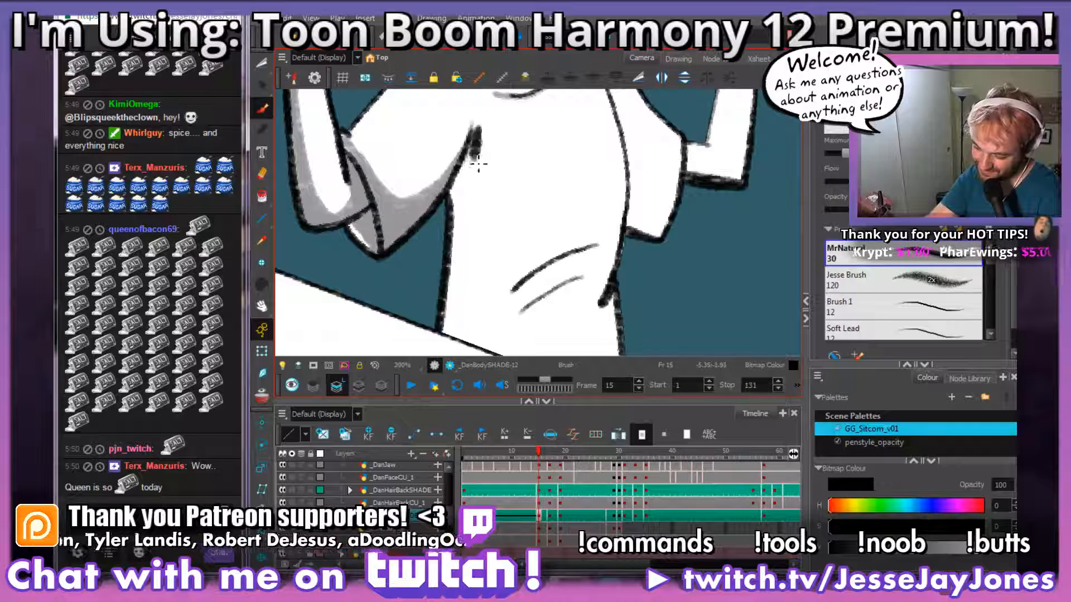
# Step: Brush a grey shadow strip down the side of the shirt, from the armpit crease past the table edge
pyautogui.moveTo(478, 163); pyautogui.dragTo(470, 272)
pyautogui.hotkey('ctrl', 'z')
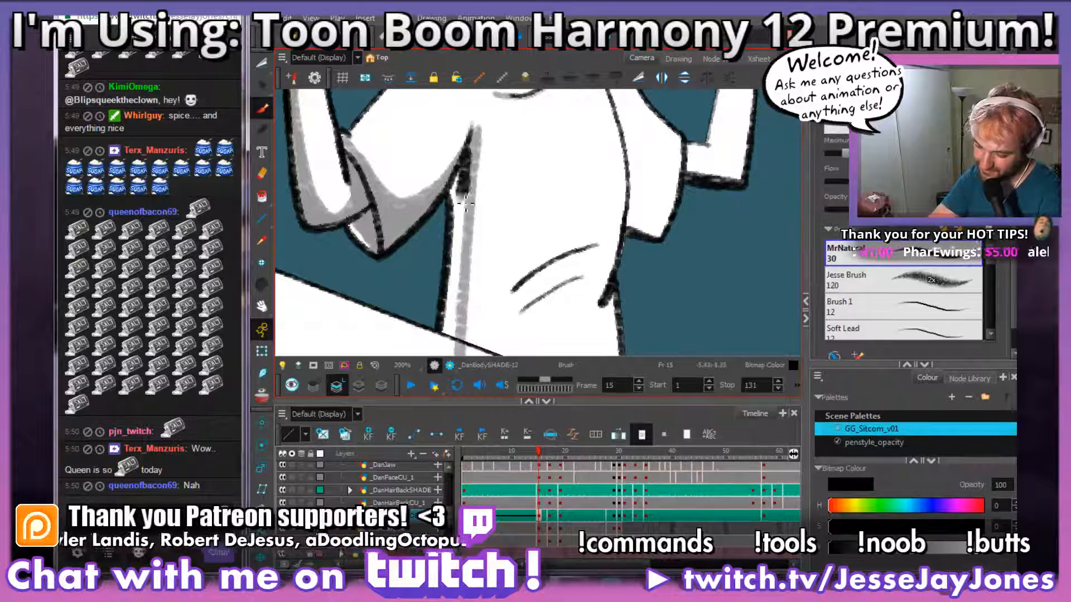
pyautogui.hotkey('ctrl', 'z')
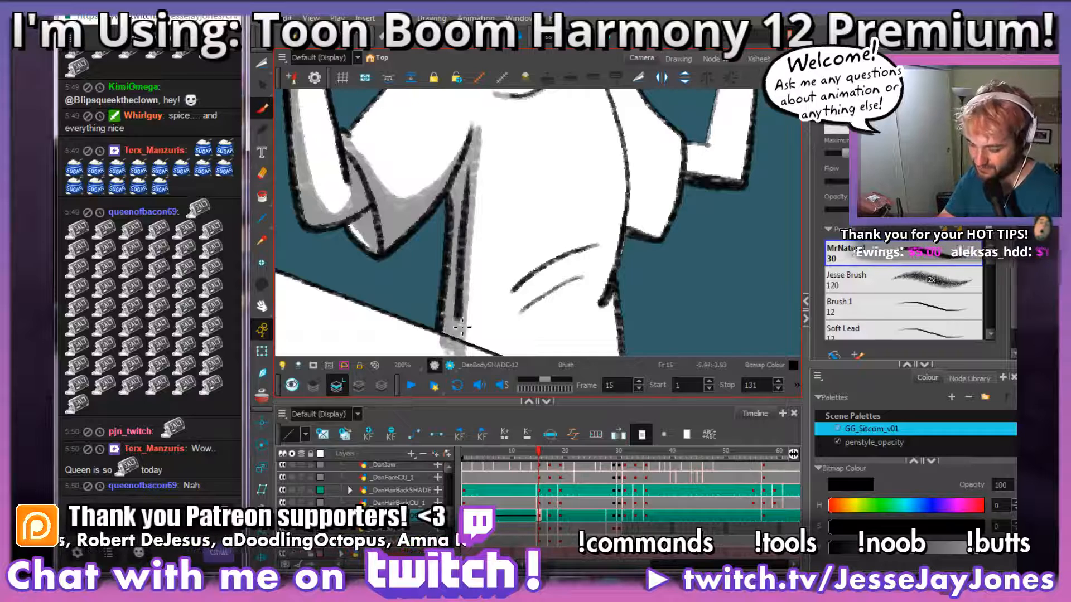
pyautogui.scroll(-3, 452, 315)
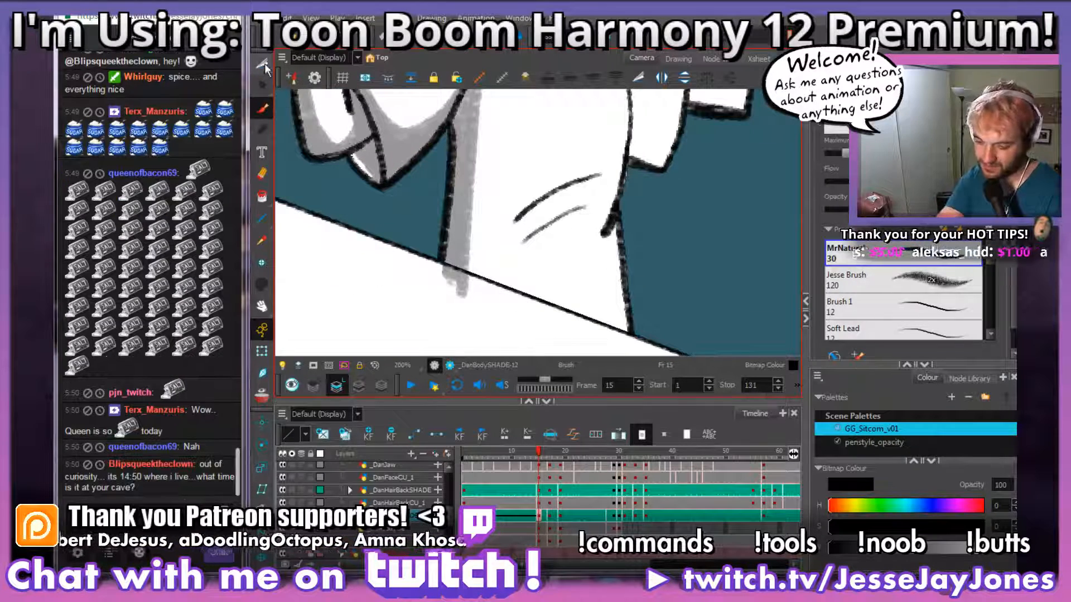
# Step: Lasso the shirt shading that spills over the table edge with the Cutter and delete it
pyautogui.click(262, 63)
pyautogui.moveTo(519, 297); pyautogui.dragTo(510, 287)
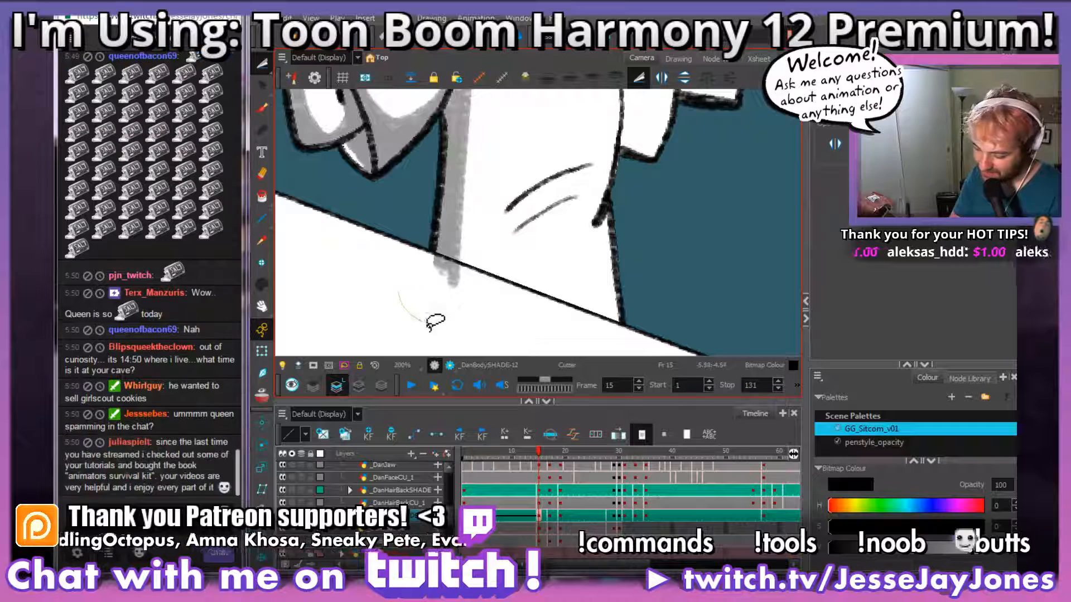
pyautogui.moveTo(462, 269)
pyautogui.mouseDown()
pyautogui.moveTo(384, 250)
pyautogui.moveTo(372, 306)
pyautogui.moveTo(493, 330)
pyautogui.mouseUp()
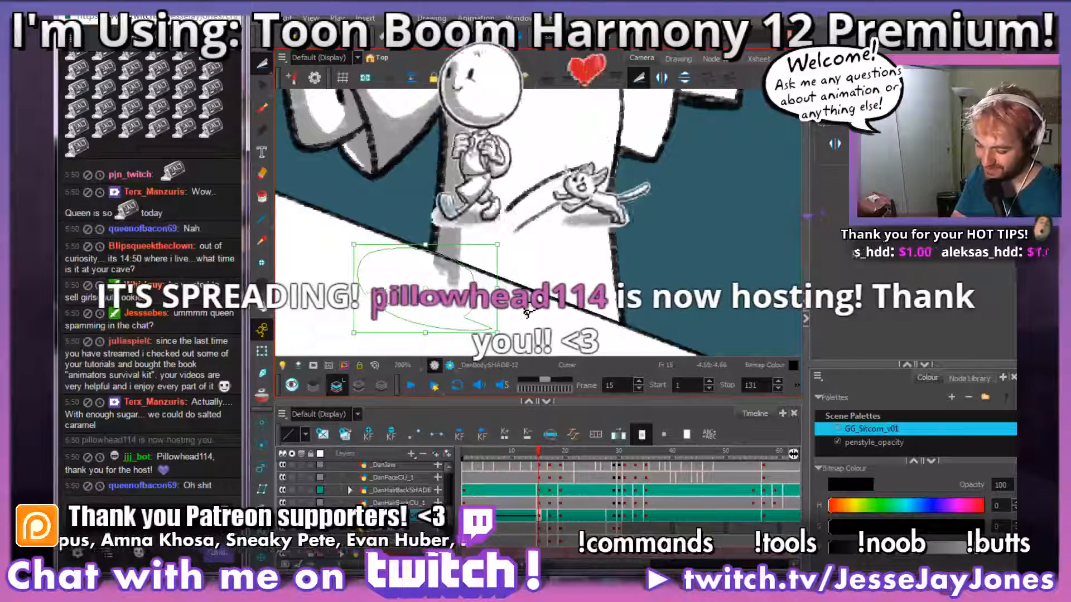
pyautogui.press('Delete')
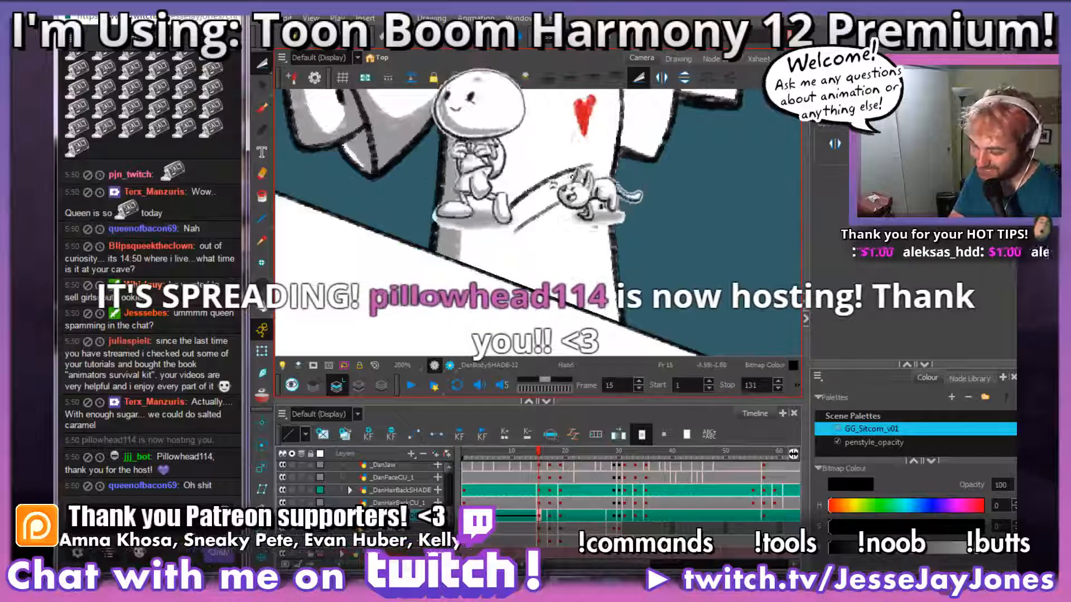
# Step: Brush grey shading inside the other sleeve, along the torso line and down to the hem
pyautogui.click(262, 108)
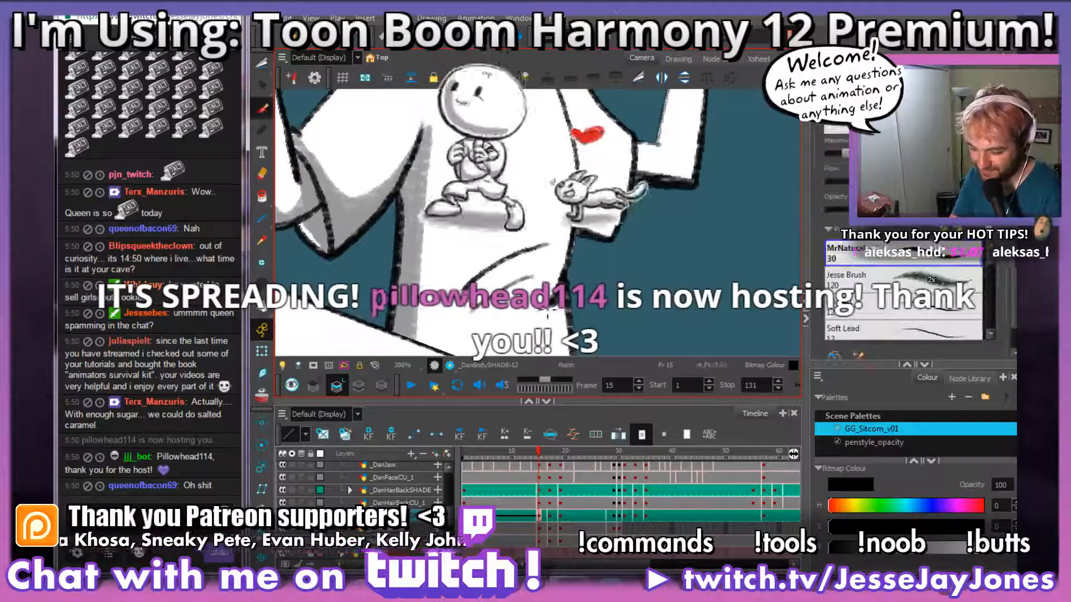
pyautogui.press('space')
pyautogui.moveTo(538, 329); pyautogui.dragTo(549, 318)
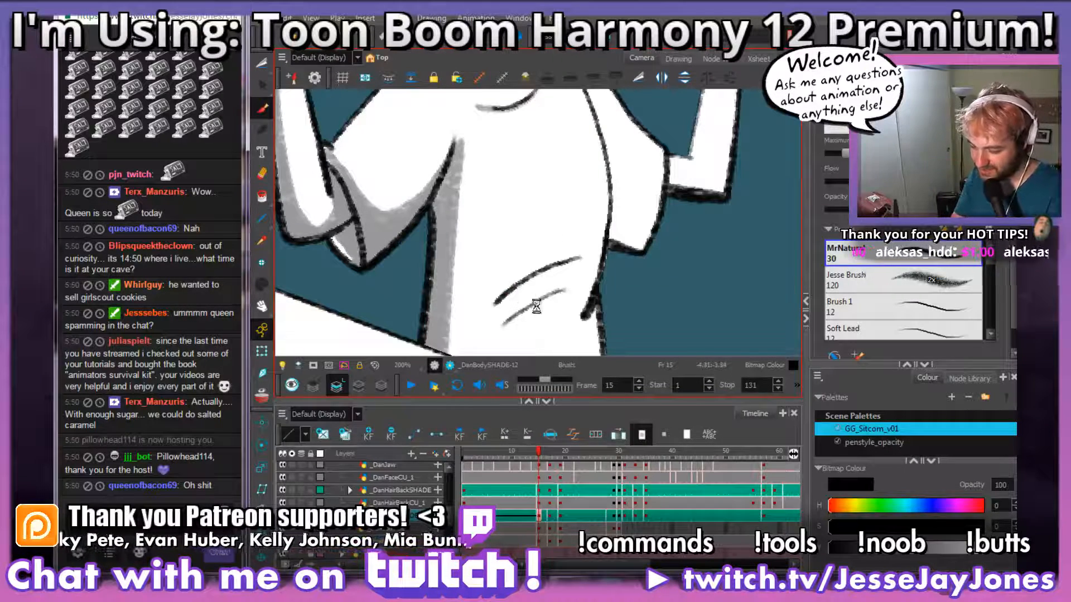
pyautogui.press('space')
pyautogui.moveTo(527, 302); pyautogui.dragTo(535, 296)
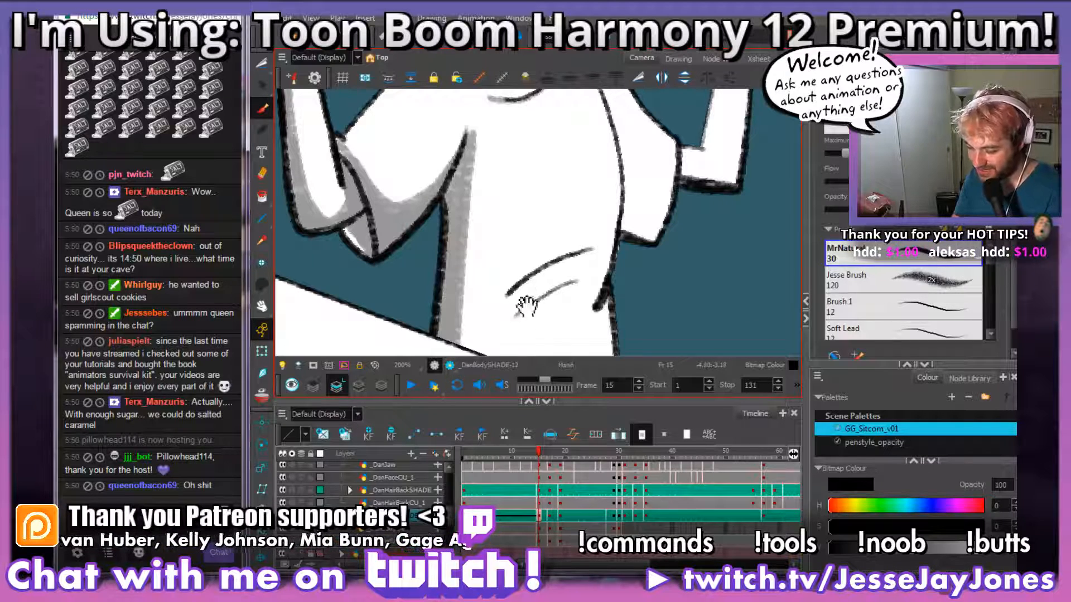
pyautogui.moveTo(527, 305); pyautogui.dragTo(525, 304)
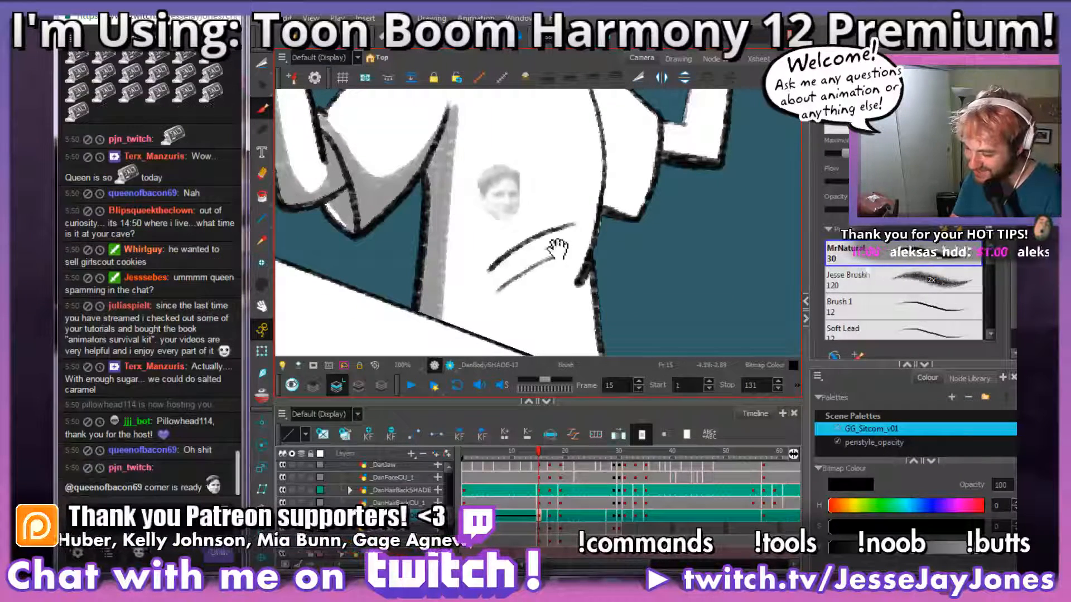
pyautogui.scroll(2, 552, 253)
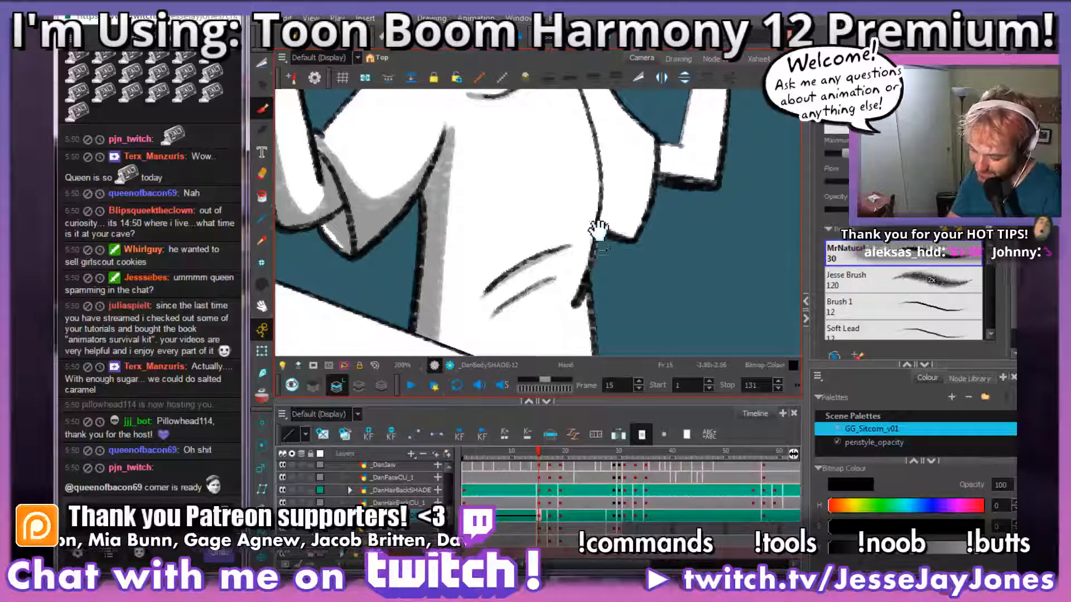
pyautogui.moveTo(596, 223); pyautogui.dragTo(522, 262)
pyautogui.moveTo(569, 201); pyautogui.dragTo(529, 212)
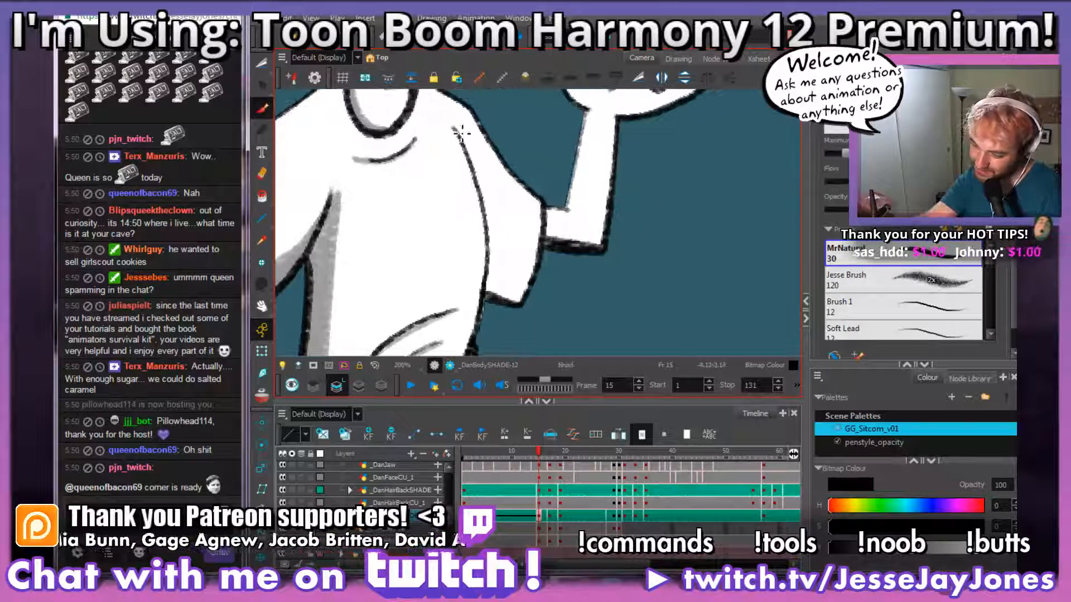
pyautogui.moveTo(471, 153)
pyautogui.mouseDown()
pyautogui.moveTo(506, 288)
pyautogui.moveTo(522, 306)
pyautogui.moveTo(495, 254)
pyautogui.moveTo(507, 293)
pyautogui.mouseUp()
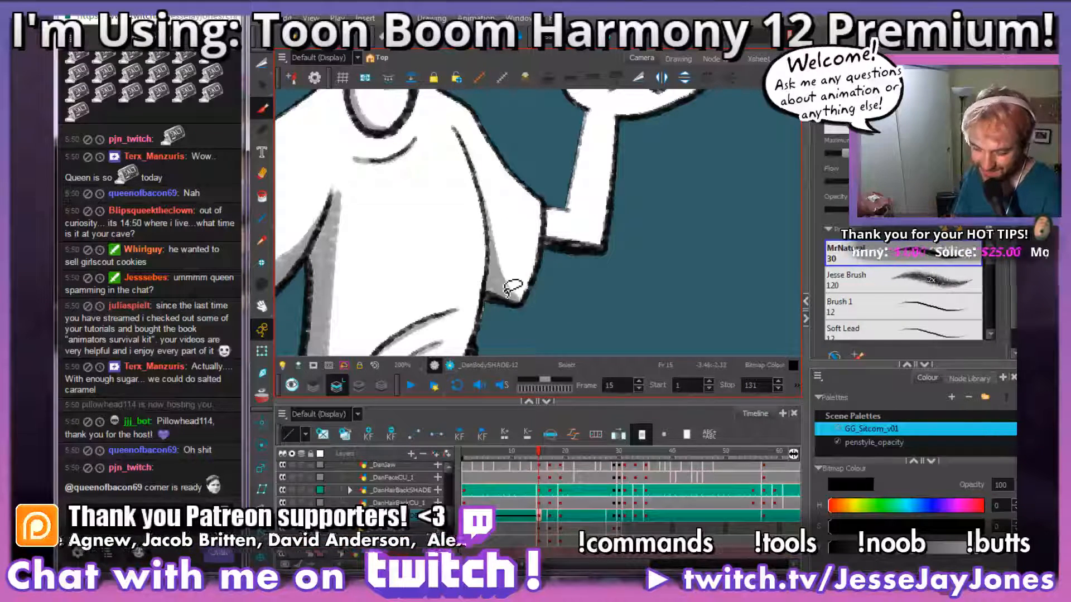
# Step: Brush grey shading on the other arm, from the sleeve opening around the elbow and along the forearm's inner edge
pyautogui.moveTo(637, 215)
pyautogui.mouseDown()
pyautogui.moveTo(550, 311)
pyautogui.moveTo(547, 293)
pyautogui.moveTo(480, 313)
pyautogui.moveTo(470, 299)
pyautogui.moveTo(471, 307)
pyautogui.mouseUp()
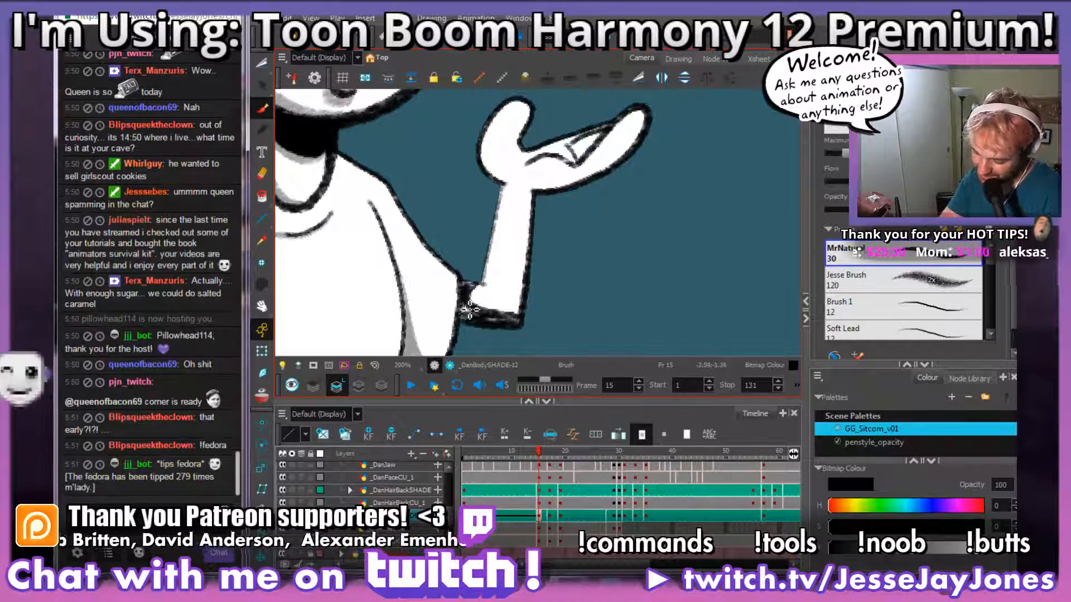
pyautogui.hotkey('ctrl', 'z')
pyautogui.moveTo(522, 250); pyautogui.dragTo(526, 266)
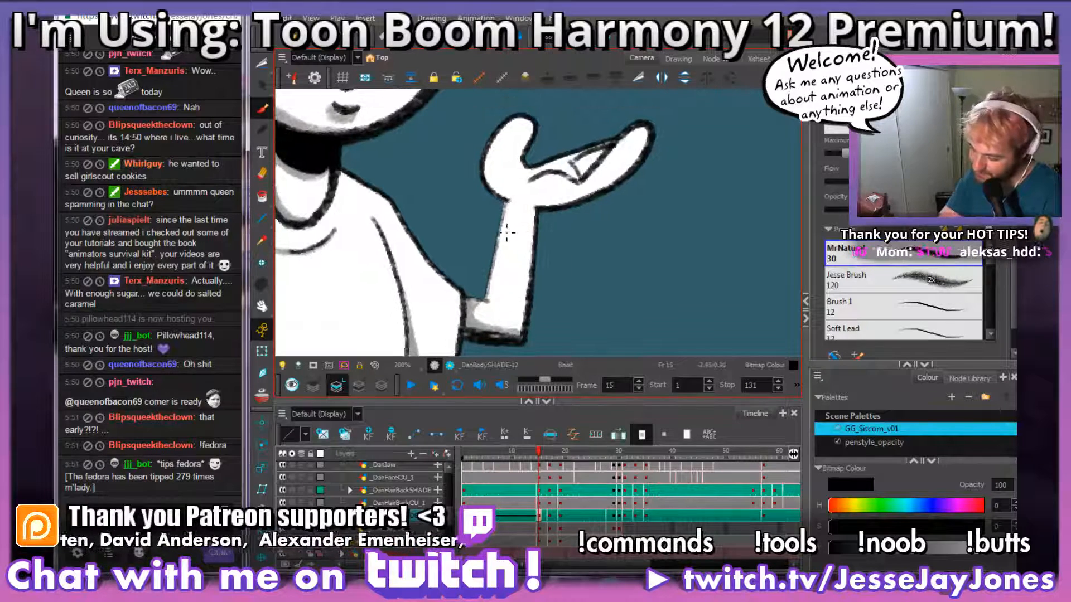
pyautogui.moveTo(514, 205); pyautogui.dragTo(505, 256)
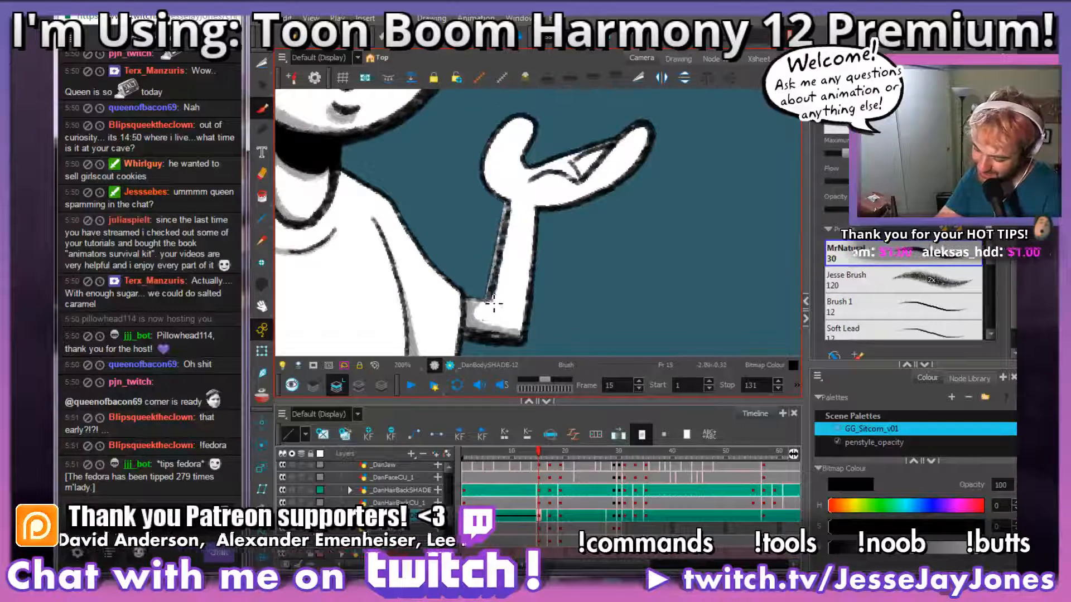
pyautogui.moveTo(493, 304)
pyautogui.mouseDown()
pyautogui.moveTo(510, 215)
pyautogui.moveTo(500, 304)
pyautogui.mouseUp()
# Step: Brush a curved grey shadow along the outer side of the raised hand's thumb, from the wrist to the thumb tip
pyautogui.moveTo(567, 253); pyautogui.dragTo(568, 304)
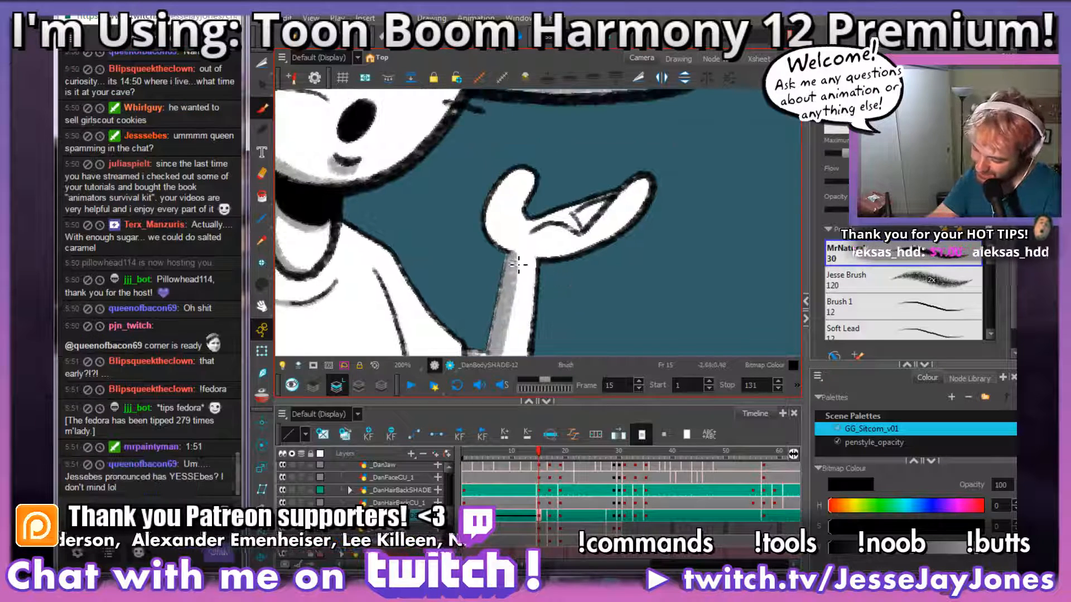
pyautogui.moveTo(518, 265)
pyautogui.mouseDown()
pyautogui.moveTo(501, 208)
pyautogui.moveTo(505, 171)
pyautogui.mouseUp()
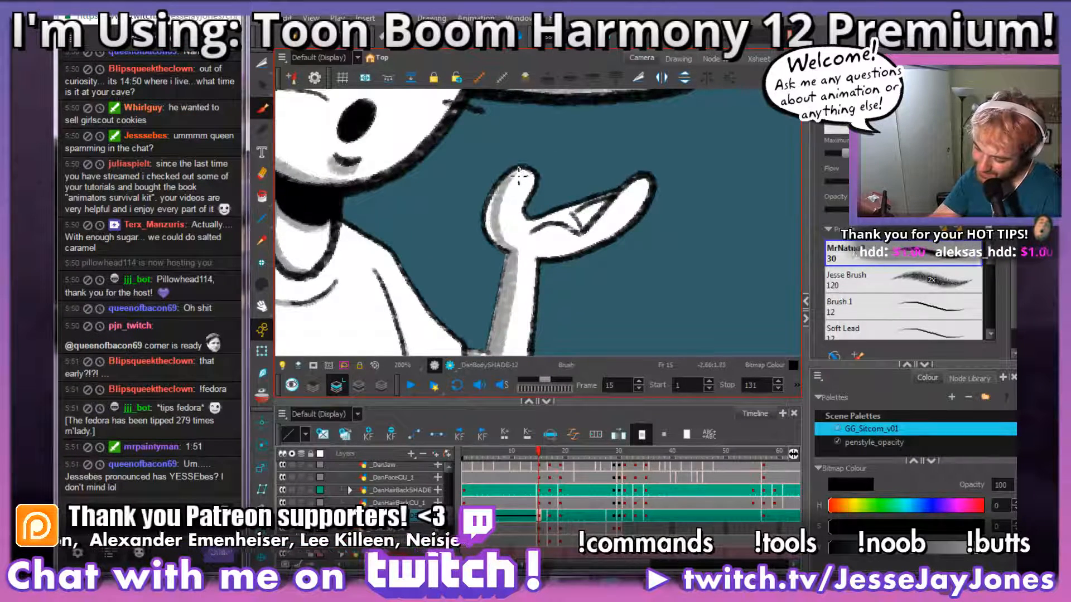
pyautogui.hotkey('ctrl', 'z')
pyautogui.moveTo(514, 251)
pyautogui.mouseDown()
pyautogui.moveTo(500, 211)
pyautogui.moveTo(508, 172)
pyautogui.mouseUp()
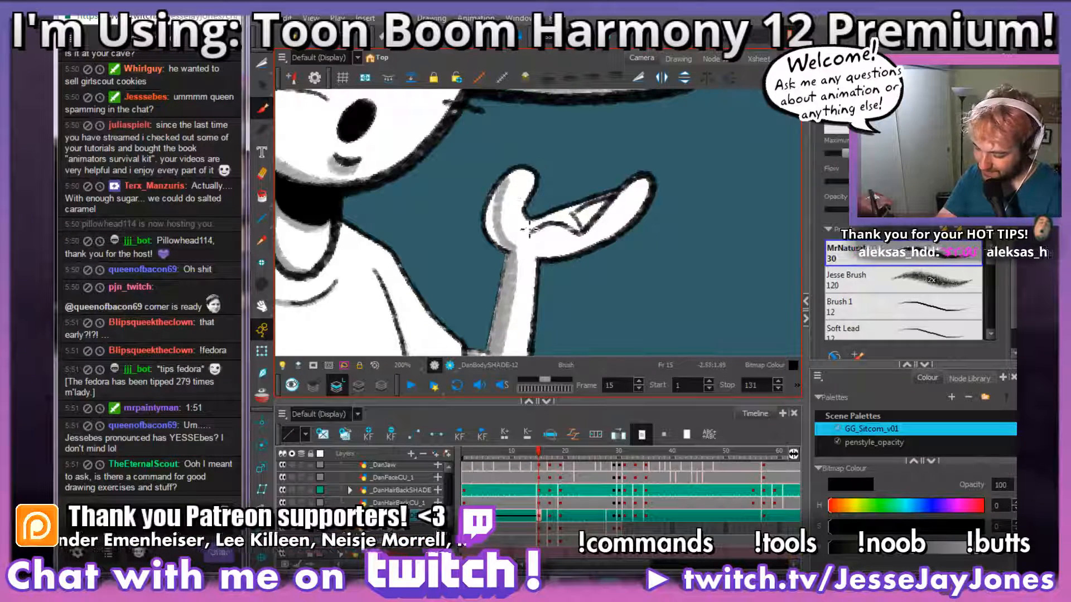
pyautogui.moveTo(527, 252); pyautogui.dragTo(554, 255)
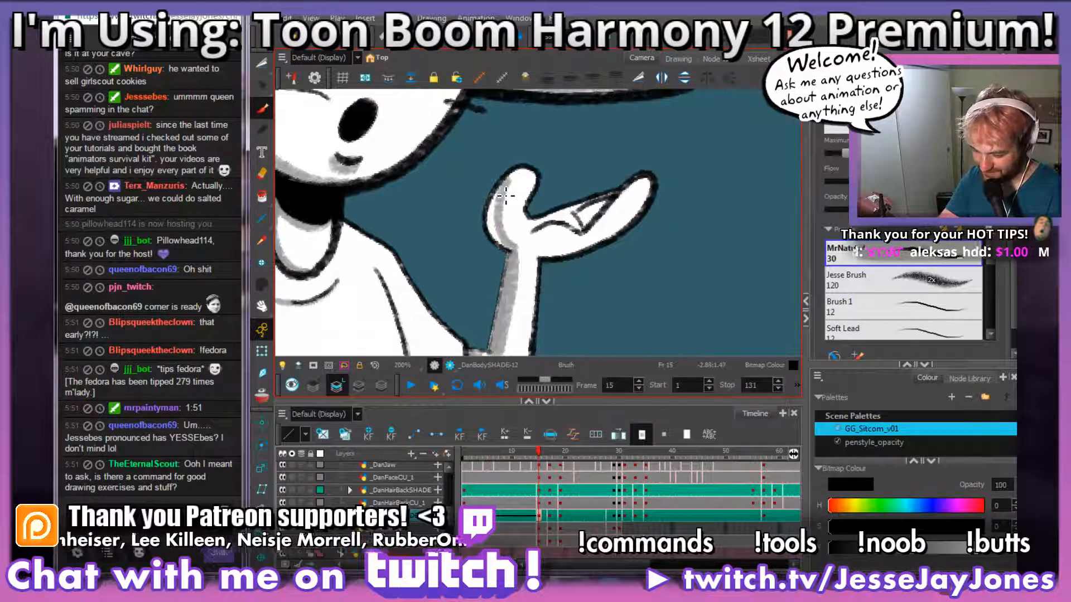
pyautogui.moveTo(501, 187)
pyautogui.mouseDown()
pyautogui.moveTo(493, 218)
pyautogui.moveTo(506, 251)
pyautogui.mouseUp()
pyautogui.hotkey('alt', 's')
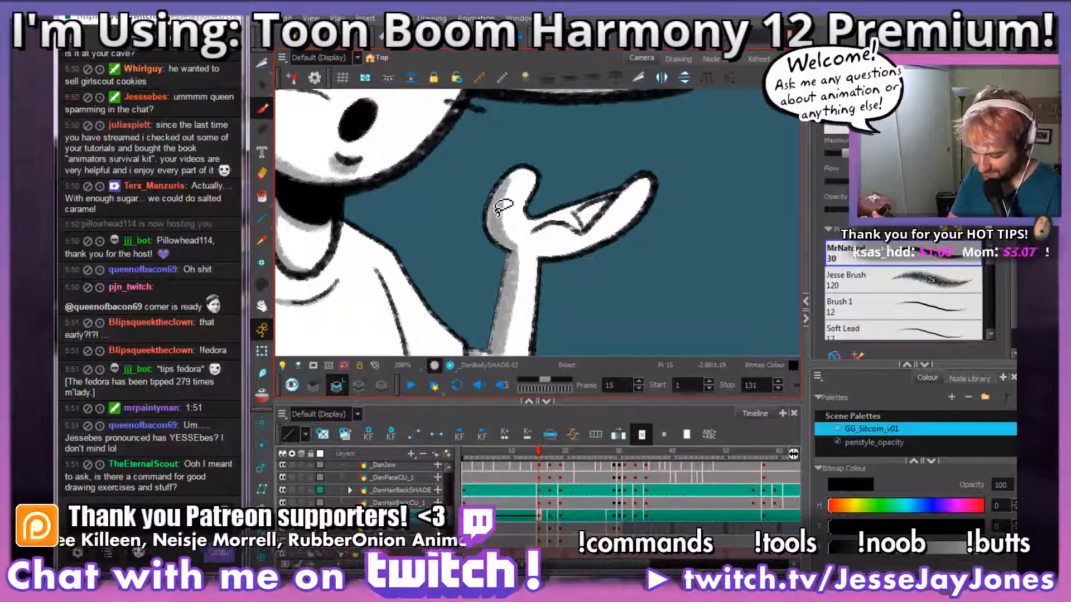
# Step: Brush grey shading along the underside of the raised hand's fingers and over the palm crease
pyautogui.moveTo(633, 253); pyautogui.dragTo(559, 269)
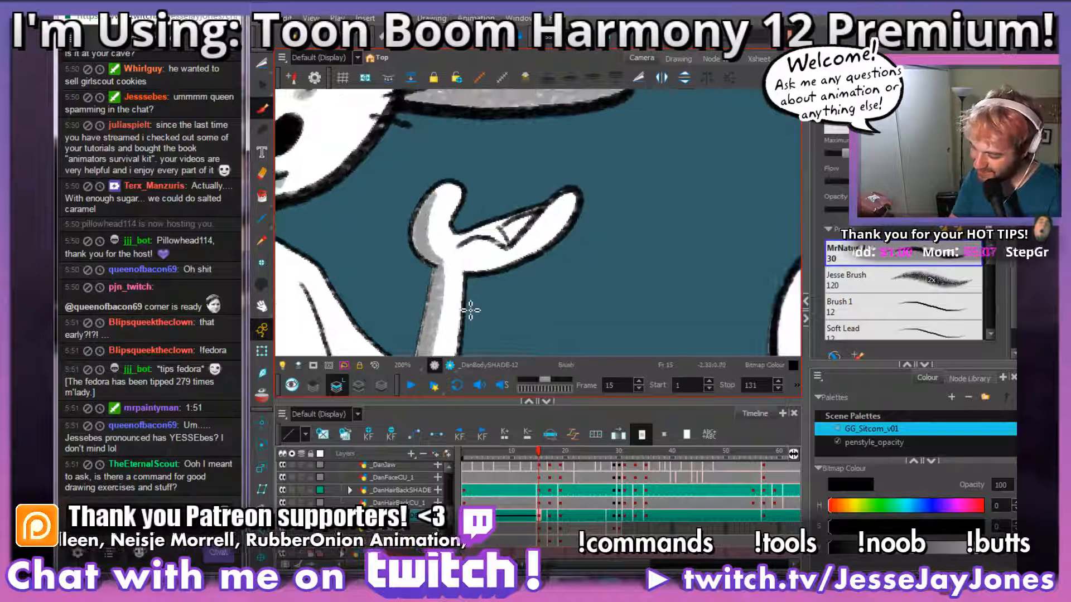
pyautogui.moveTo(488, 311); pyautogui.dragTo(520, 308)
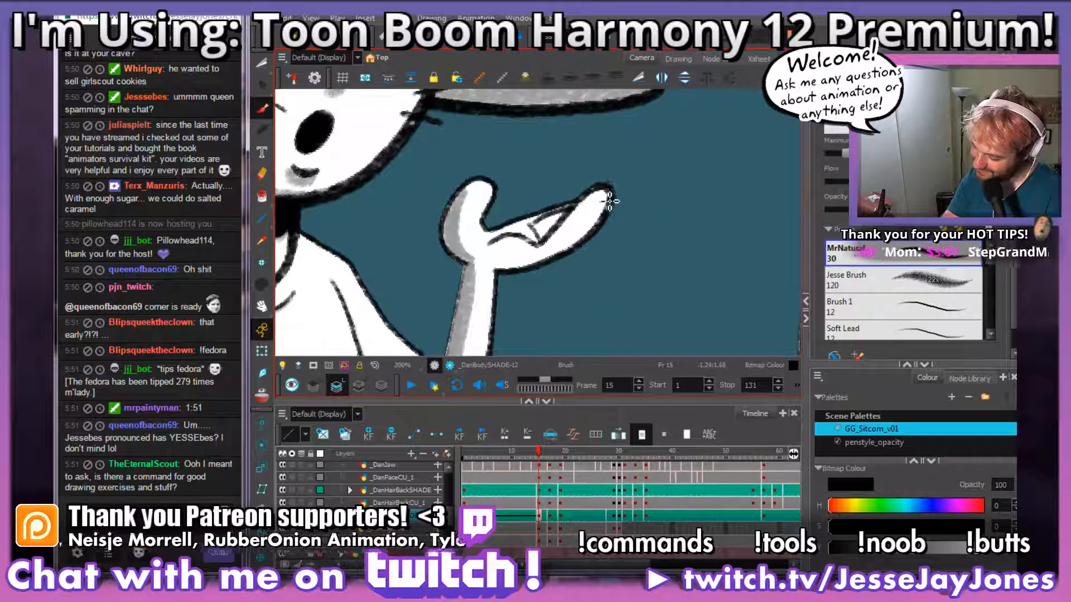
pyautogui.moveTo(609, 201)
pyautogui.mouseDown()
pyautogui.moveTo(582, 243)
pyautogui.moveTo(545, 261)
pyautogui.moveTo(520, 269)
pyautogui.moveTo(498, 255)
pyautogui.mouseUp()
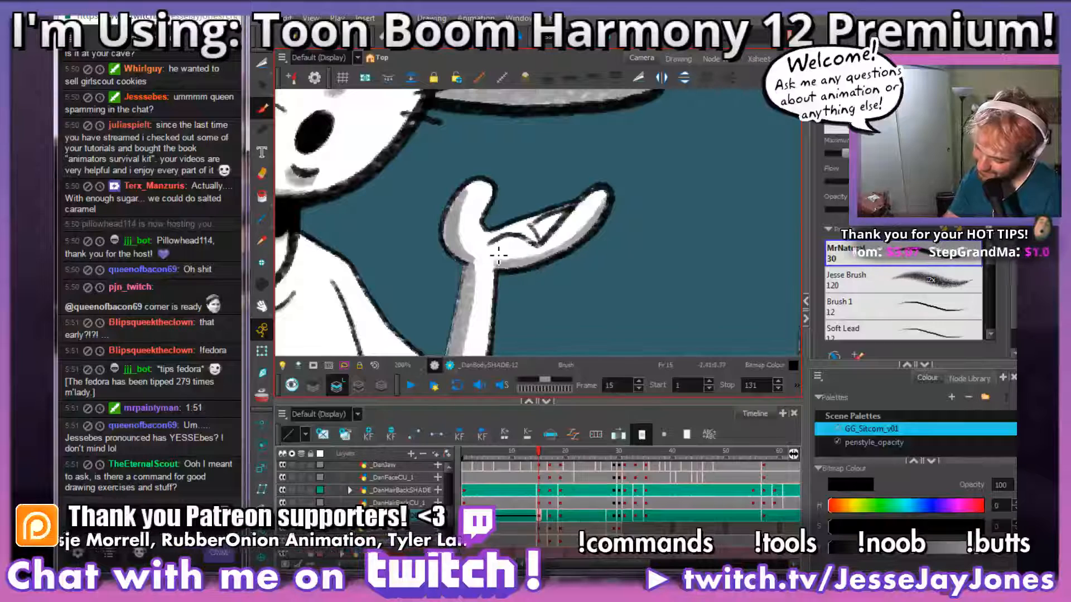
pyautogui.moveTo(569, 213)
pyautogui.mouseDown()
pyautogui.moveTo(542, 243)
pyautogui.moveTo(511, 236)
pyautogui.mouseUp()
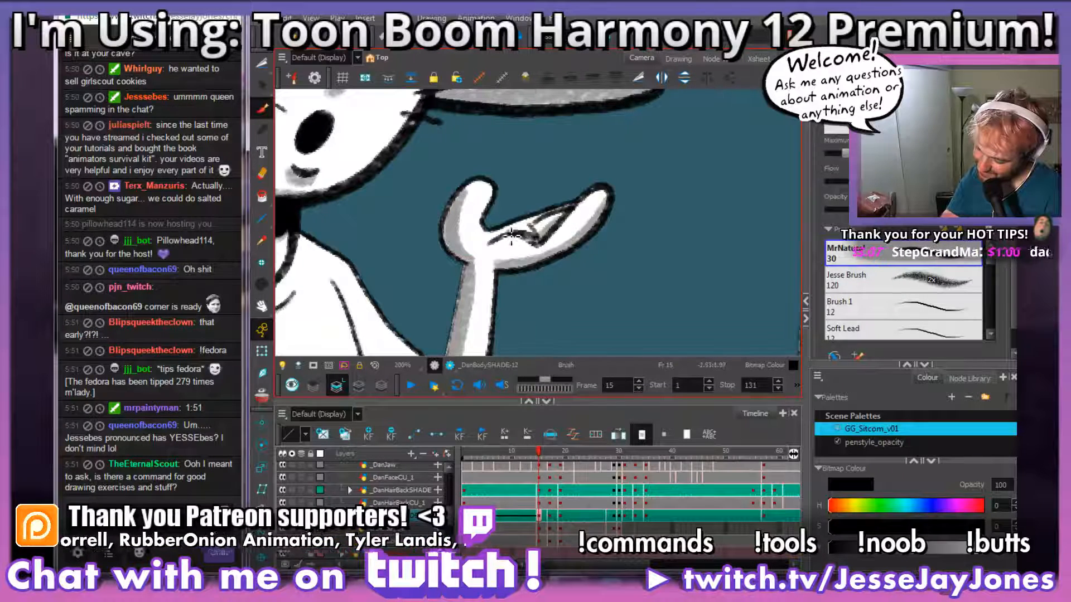
# Step: Brush another grey stroke down the shirt's side shadow, from the armpit to below the table edge, to widen it
pyautogui.moveTo(532, 302); pyautogui.dragTo(634, 263)
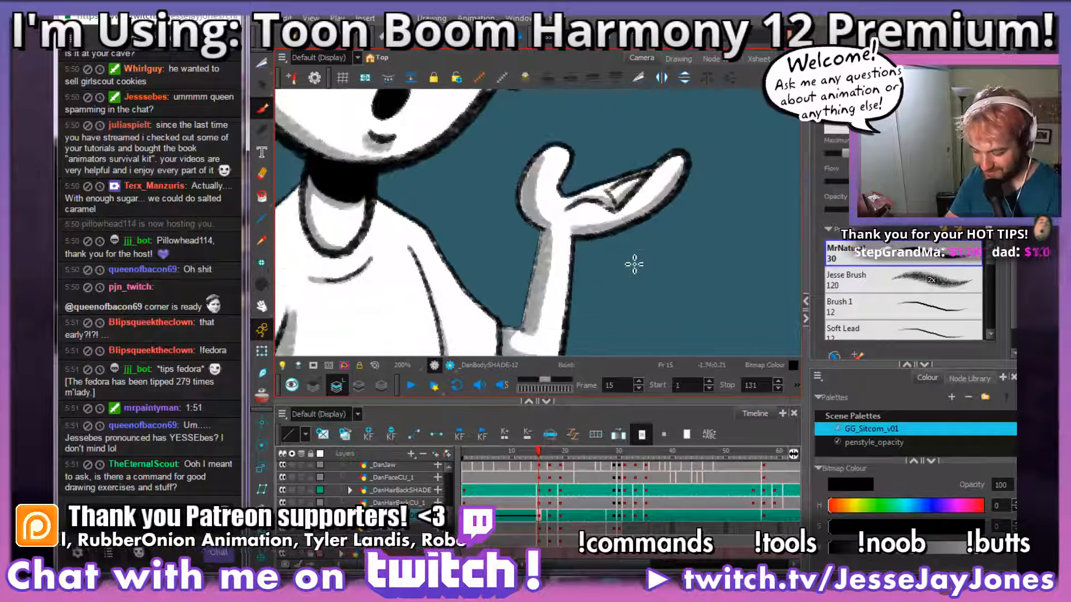
pyautogui.moveTo(625, 316); pyautogui.dragTo(590, 245)
pyautogui.press('1')
pyautogui.press('1')
pyautogui.press('1')
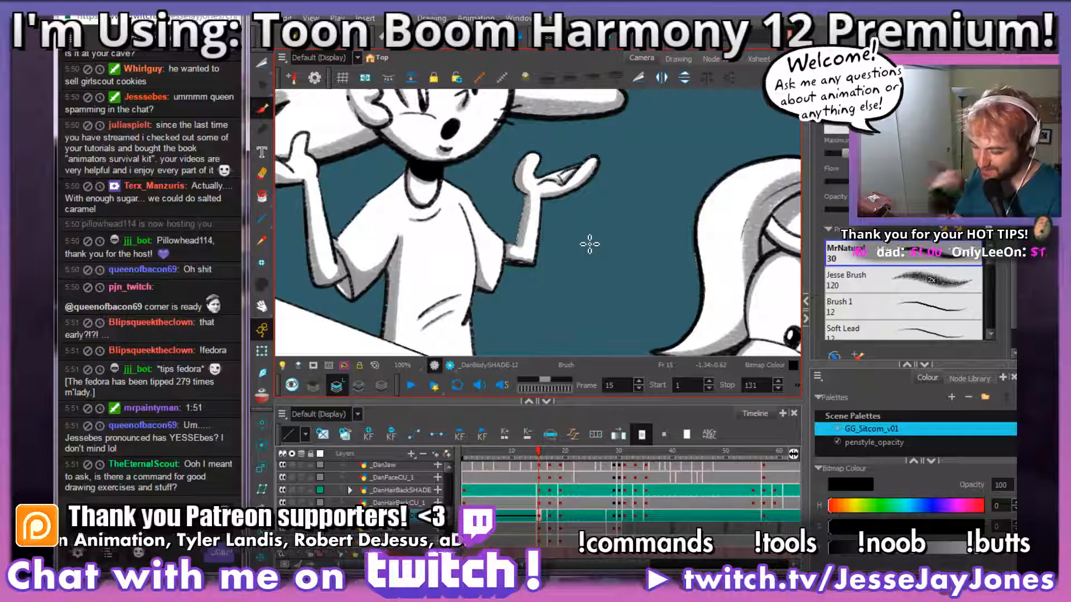
pyautogui.moveTo(493, 343); pyautogui.dragTo(544, 285)
pyautogui.press('2')
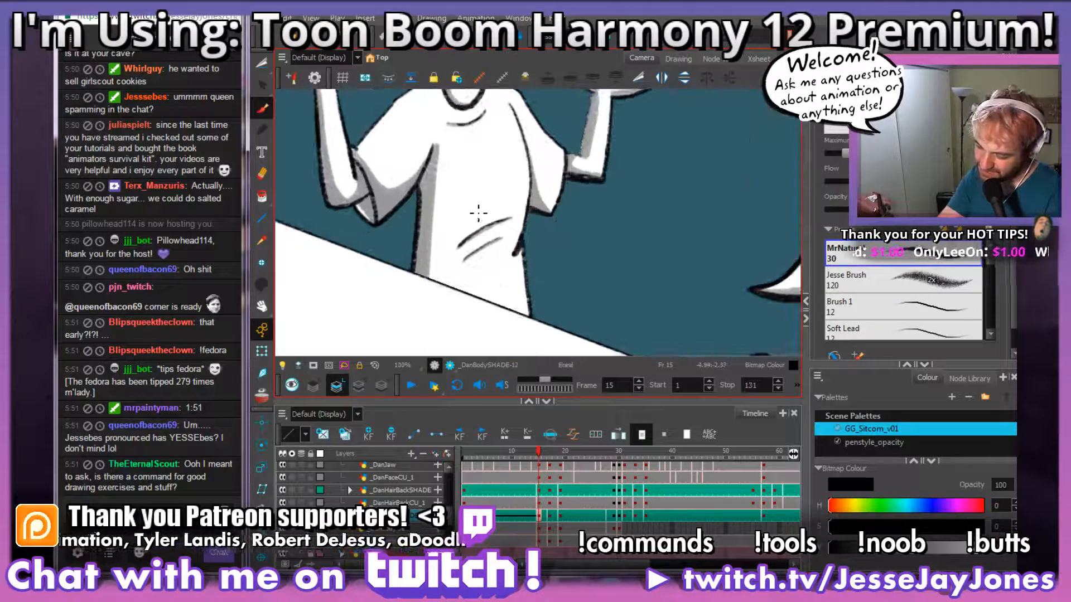
pyautogui.press('2')
pyautogui.moveTo(433, 220); pyautogui.dragTo(469, 208)
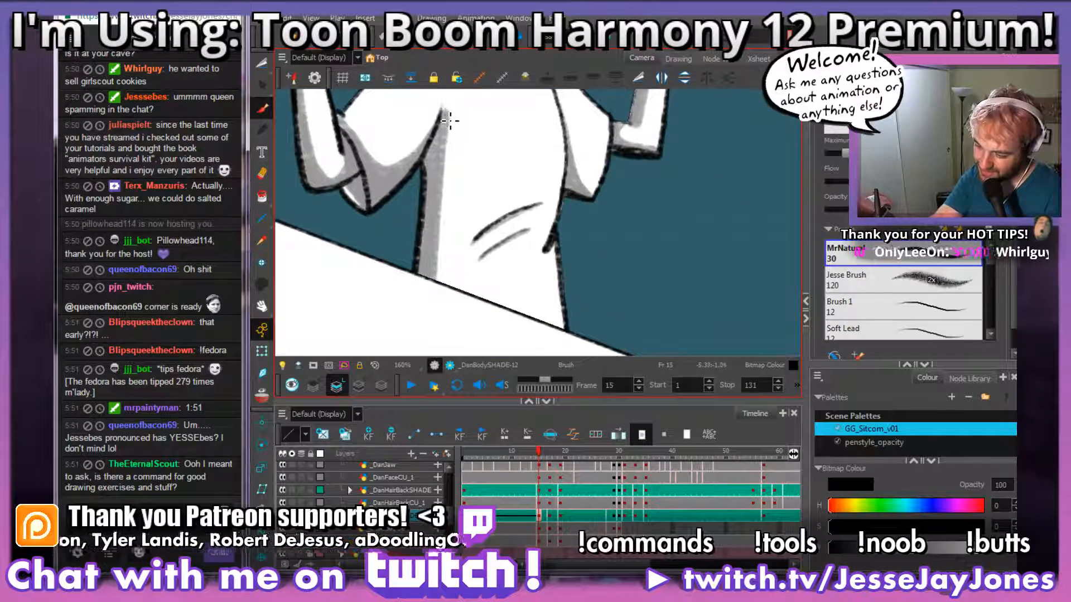
pyautogui.moveTo(450, 120)
pyautogui.mouseDown()
pyautogui.moveTo(438, 307)
pyautogui.moveTo(441, 297)
pyautogui.mouseUp()
# Step: Cut out the part of the grey shirt shadow that extends past the table edge with the Cutter and delete it
pyautogui.press('1')
pyautogui.press('2')
pyautogui.press('1')
pyautogui.press('1')
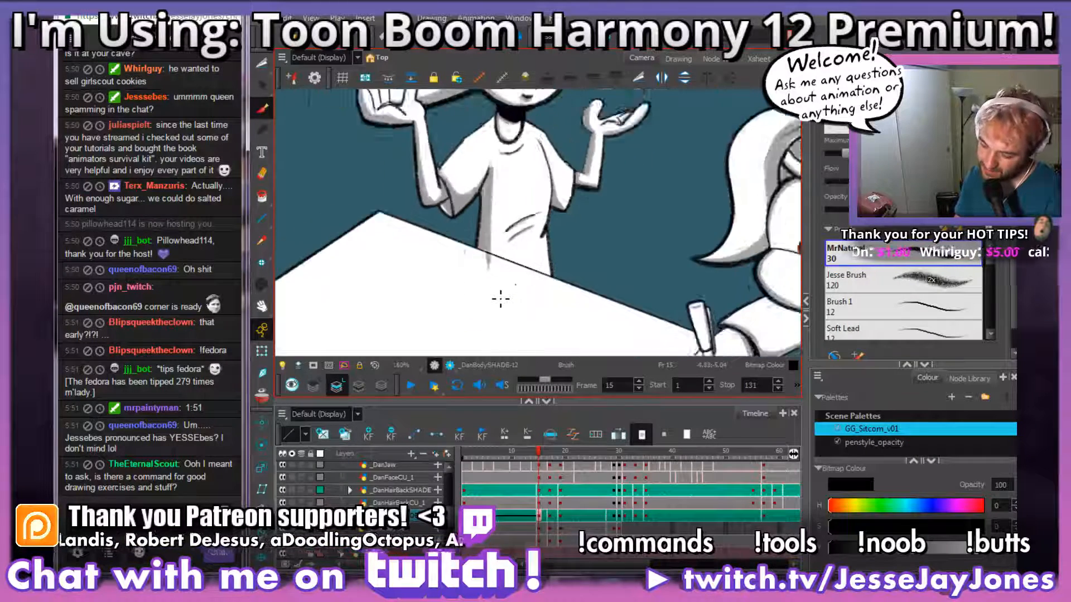
pyautogui.press('1')
pyautogui.click(263, 63)
pyautogui.press('2')
pyautogui.press('2')
pyautogui.press('2')
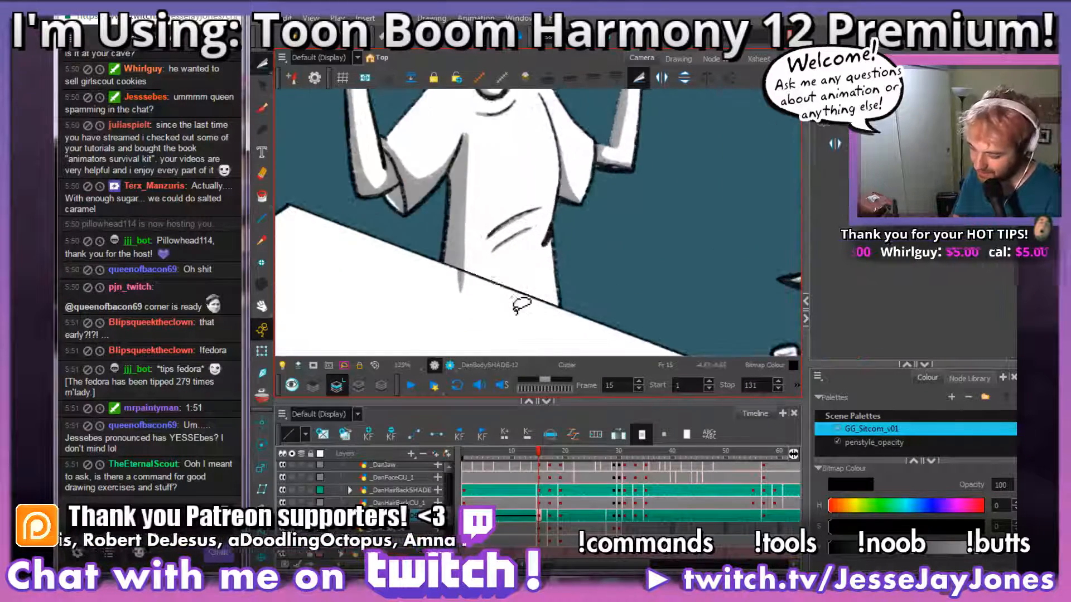
pyautogui.press('2')
pyautogui.press('2')
pyautogui.press('2')
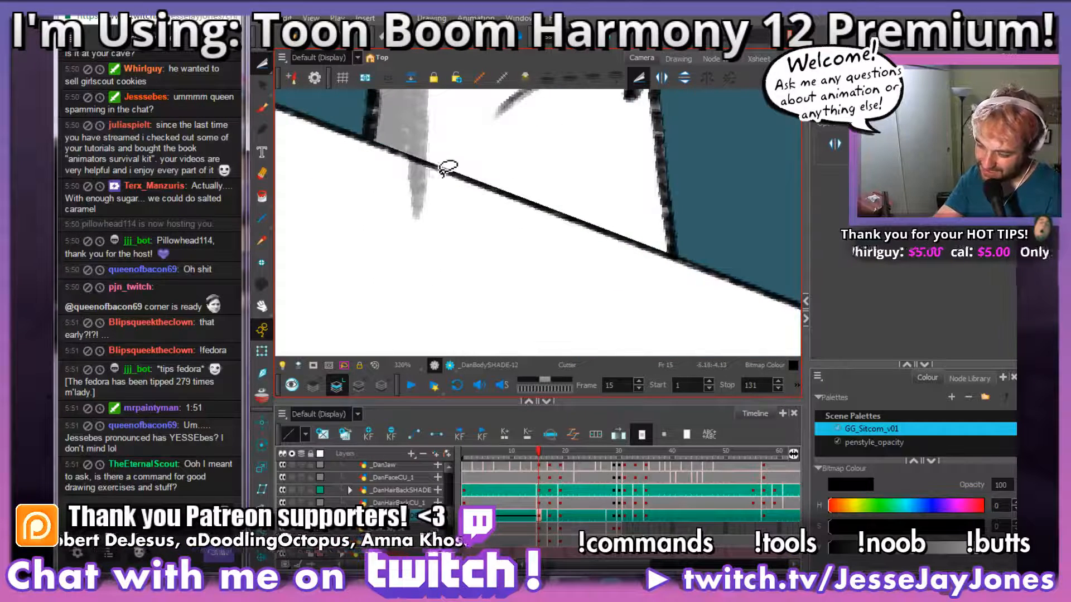
pyautogui.moveTo(427, 166)
pyautogui.mouseDown()
pyautogui.moveTo(363, 145)
pyautogui.moveTo(303, 218)
pyautogui.mouseUp()
pyautogui.click(505, 249)
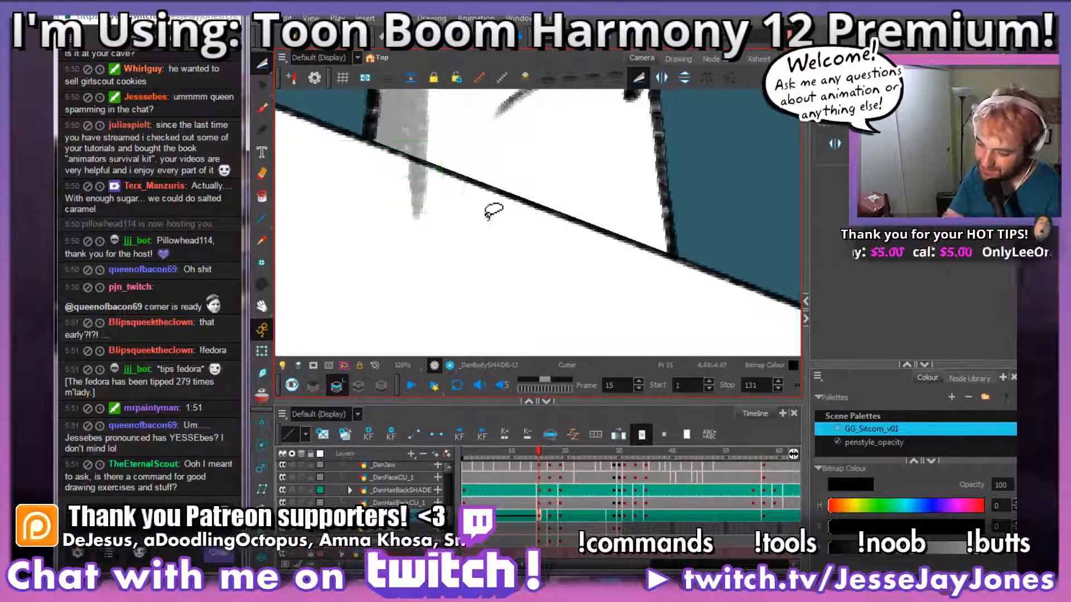
pyautogui.moveTo(428, 167)
pyautogui.mouseDown()
pyautogui.moveTo(350, 172)
pyautogui.moveTo(513, 222)
pyautogui.moveTo(505, 192)
pyautogui.mouseUp()
pyautogui.press('Delete')
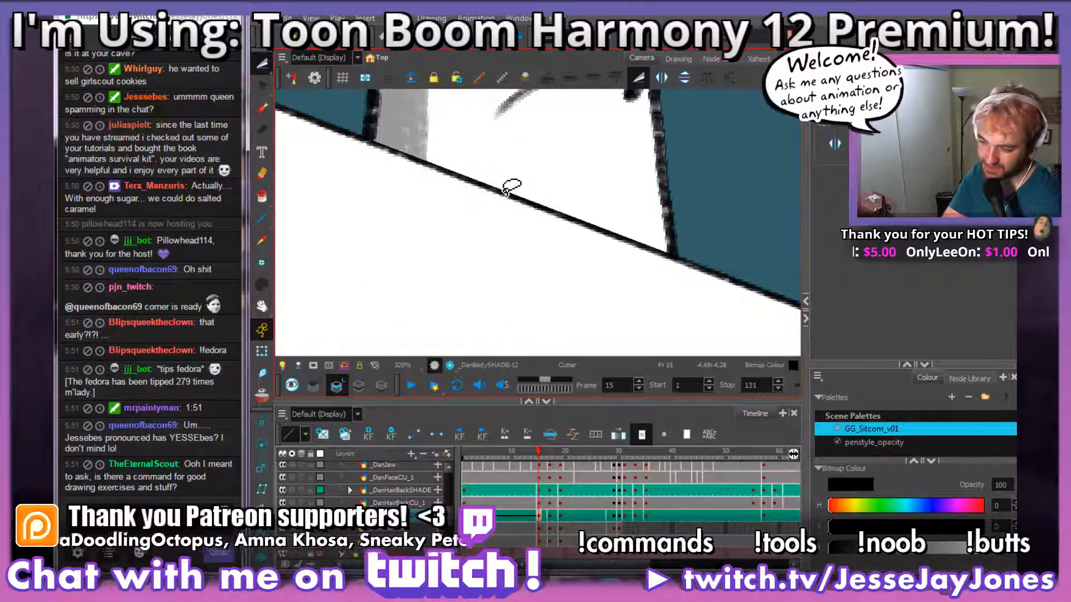
pyautogui.scroll(-5, 505, 191)
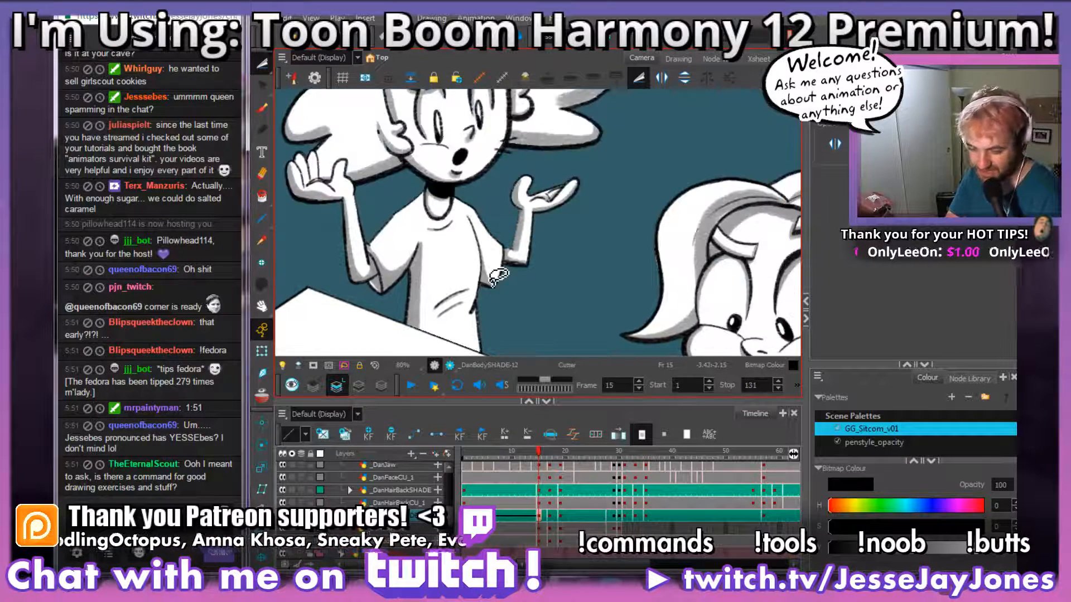
# Step: Try another brush stroke down the upper part of the shirt's side shadow, starting at the armpit
pyautogui.click(260, 109)
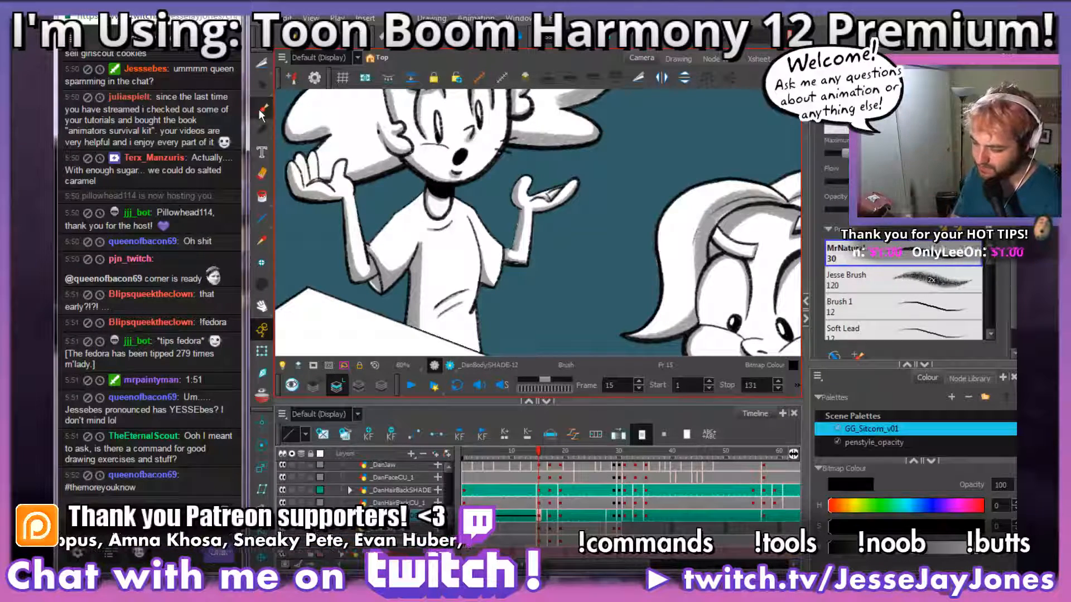
pyautogui.press('2')
pyautogui.press('2')
pyautogui.press('2')
pyautogui.moveTo(333, 313); pyautogui.dragTo(500, 244)
pyautogui.press('2')
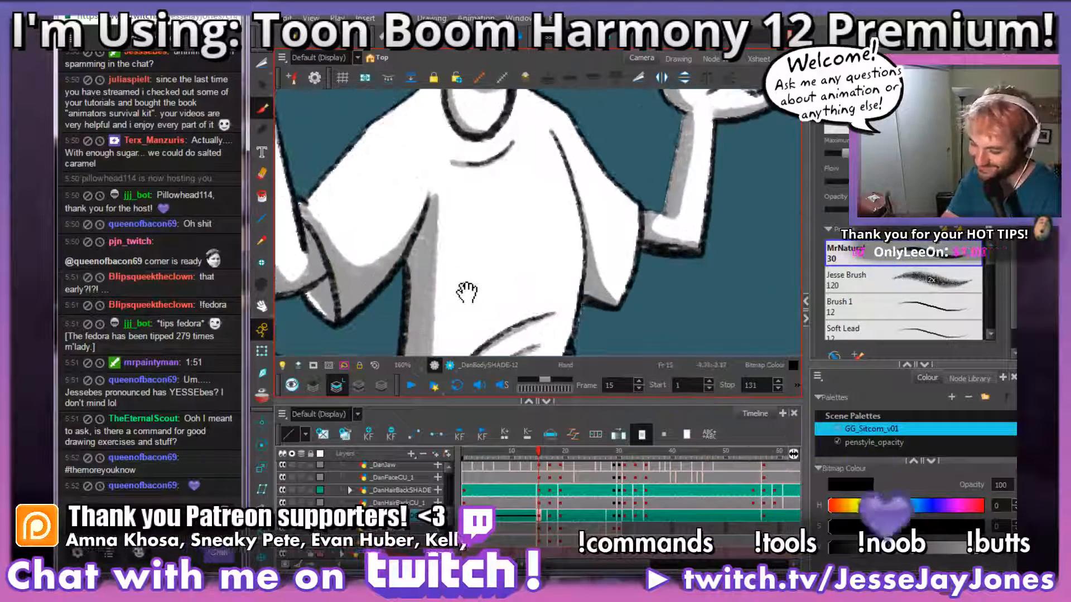
pyautogui.moveTo(467, 292); pyautogui.dragTo(488, 212)
pyautogui.moveTo(449, 127); pyautogui.dragTo(453, 178)
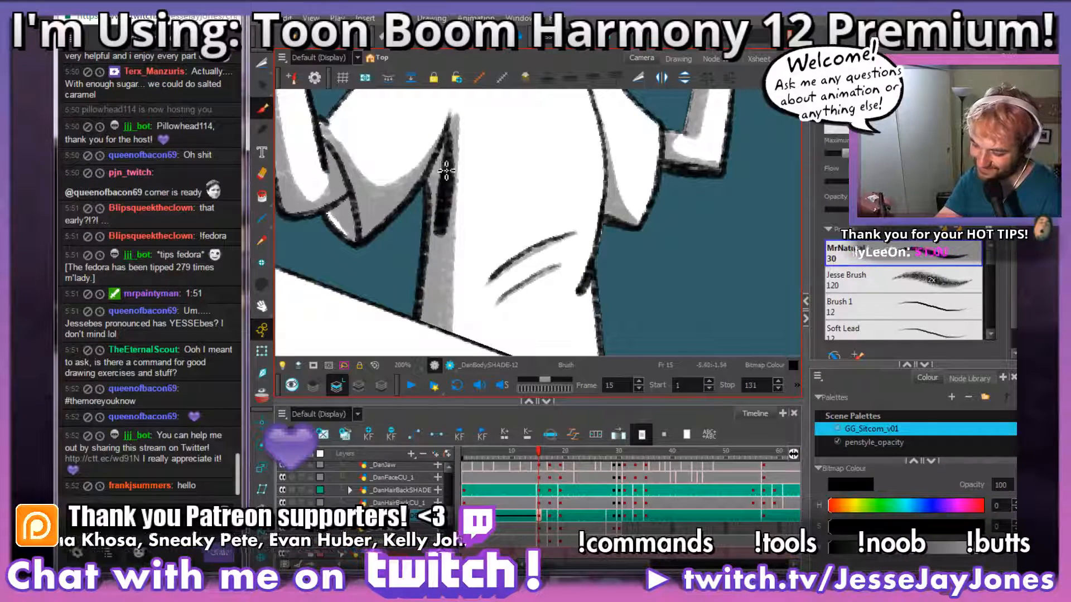
pyautogui.hotkey('ctrl', 'z')
pyautogui.moveTo(492, 249); pyautogui.dragTo(445, 202)
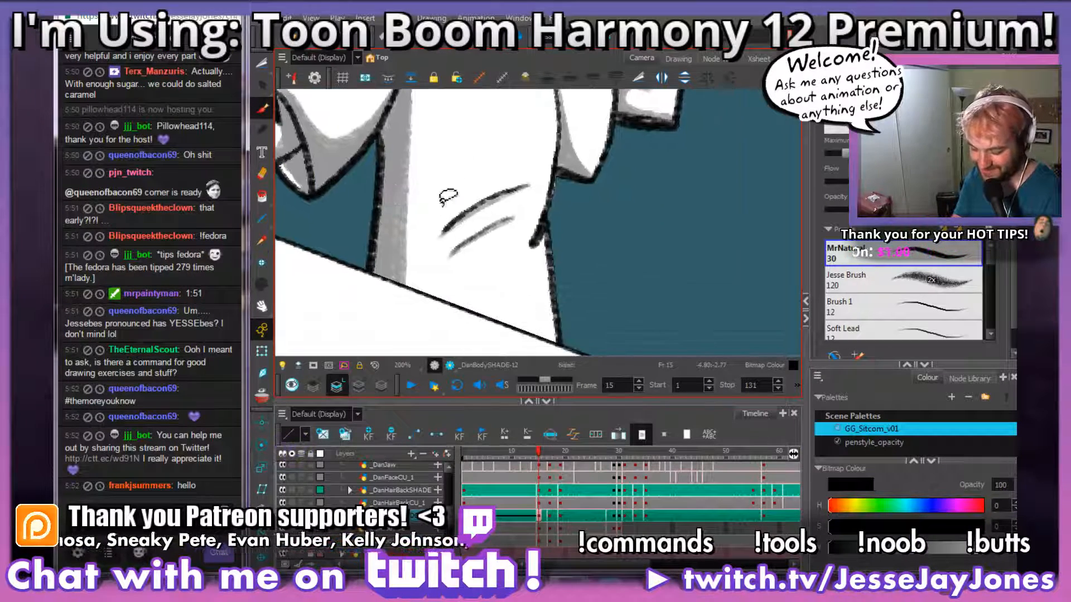
# Step: Brush a vertical stroke inside the shirt's side shadow, between the armpit and the table edge, to even out the grey
pyautogui.press('1')
pyautogui.press('1')
pyautogui.press('1')
pyautogui.press('1')
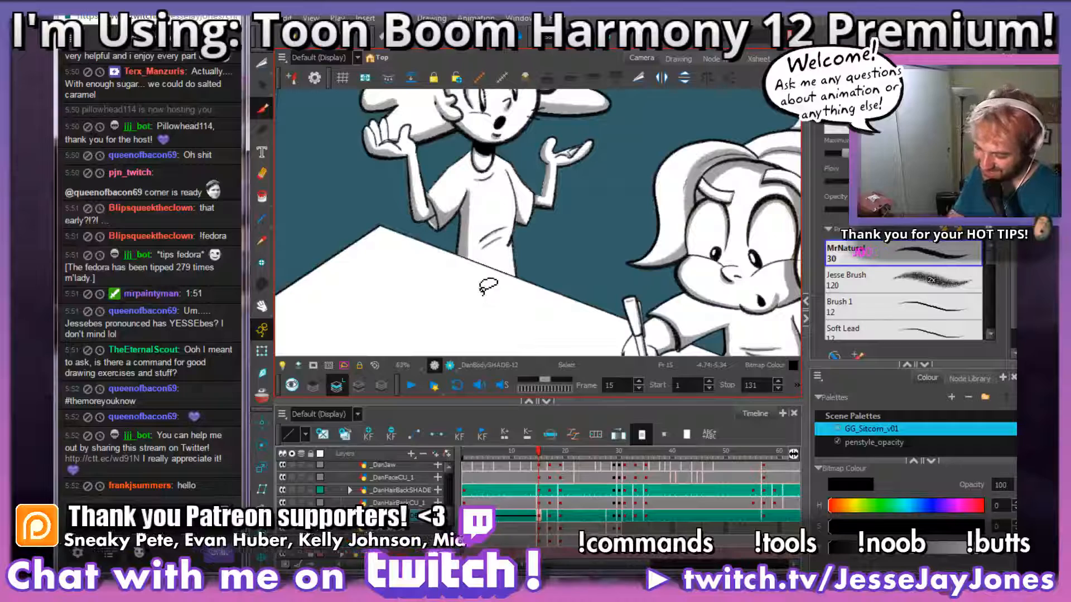
pyautogui.press('2')
pyautogui.press('2')
pyautogui.press('2')
pyautogui.hotkey('alt', 'b')
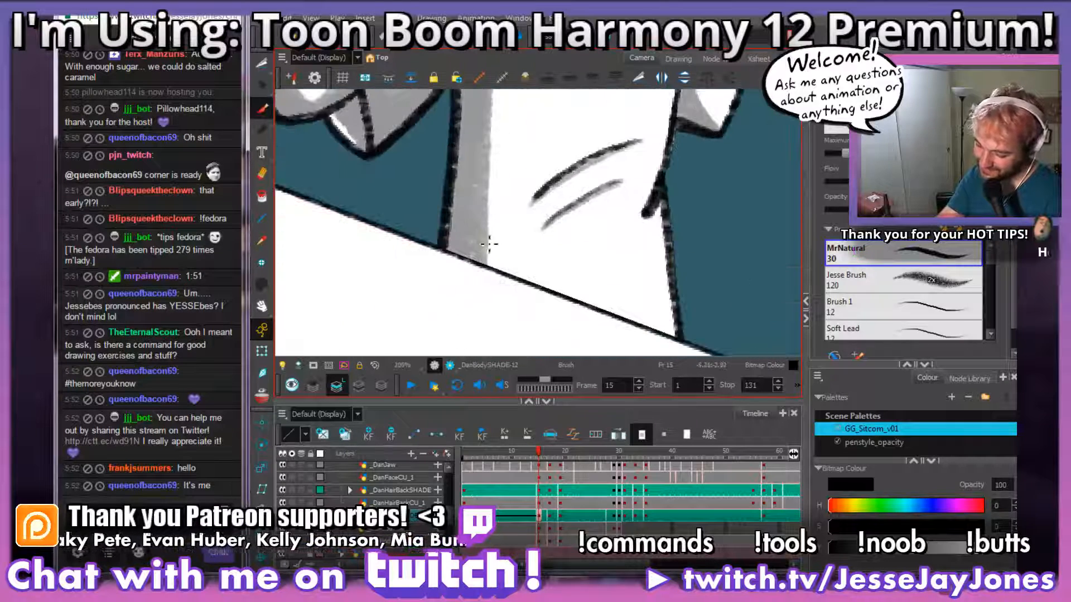
pyautogui.moveTo(489, 244); pyautogui.dragTo(478, 280)
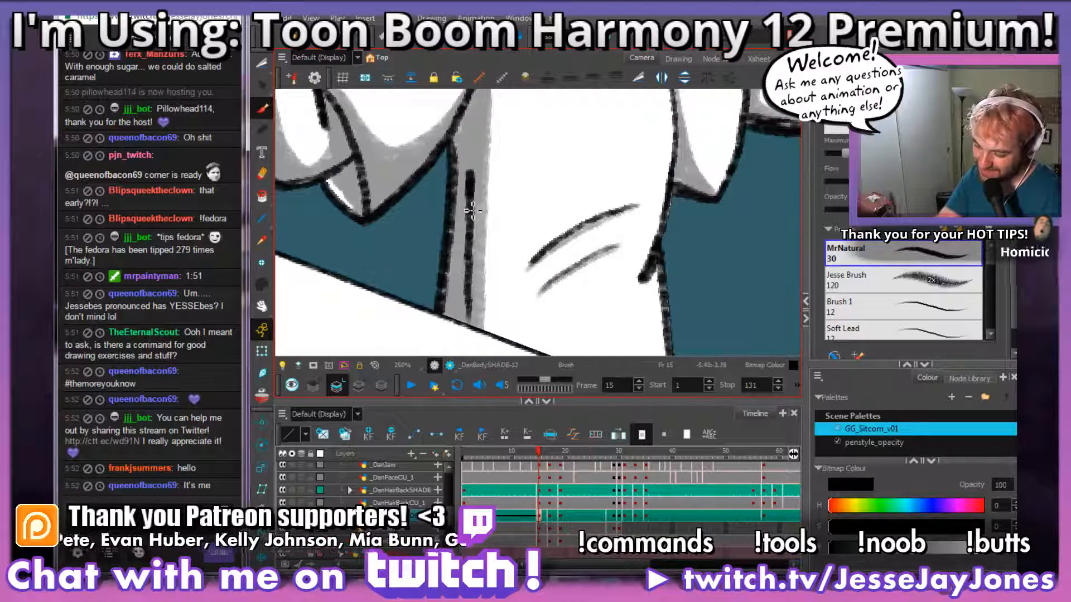
pyautogui.moveTo(475, 241)
pyautogui.mouseDown()
pyautogui.moveTo(482, 146)
pyautogui.moveTo(443, 240)
pyautogui.mouseUp()
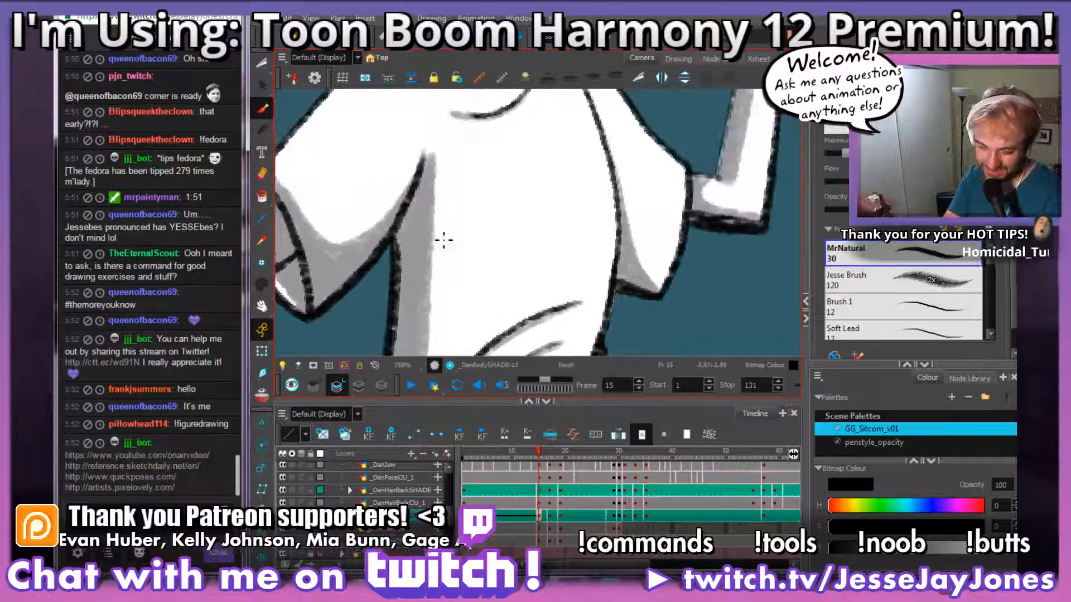
# Step: Examine the standing character's shaded arms and shirt within the whole scene at frame 15
pyautogui.press('1')
pyautogui.press('1')
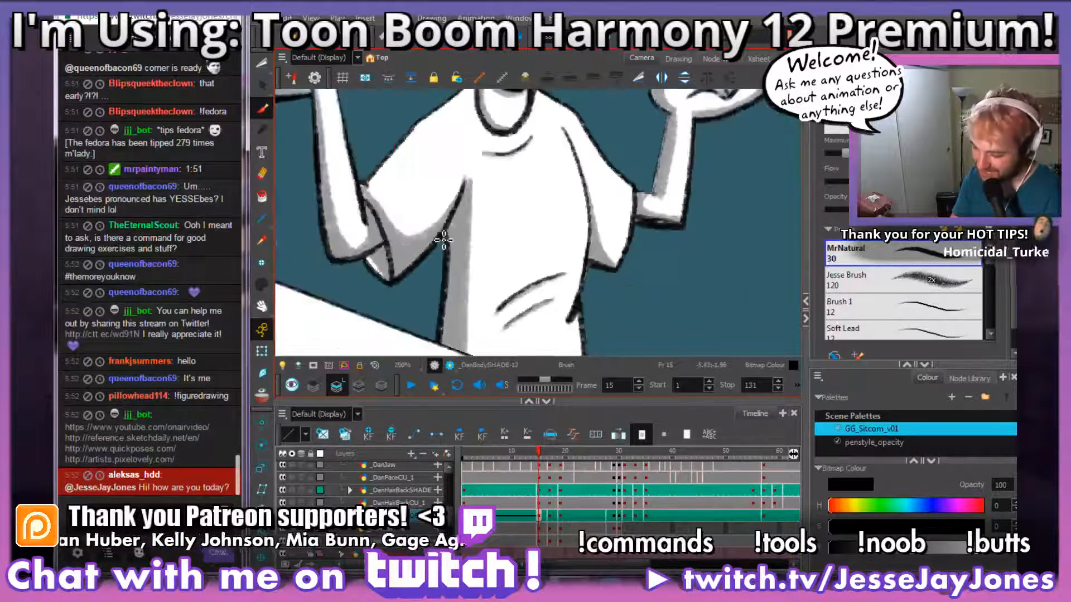
pyautogui.press('1')
pyautogui.press('1')
pyautogui.press('1')
pyautogui.press('1')
pyautogui.press('1')
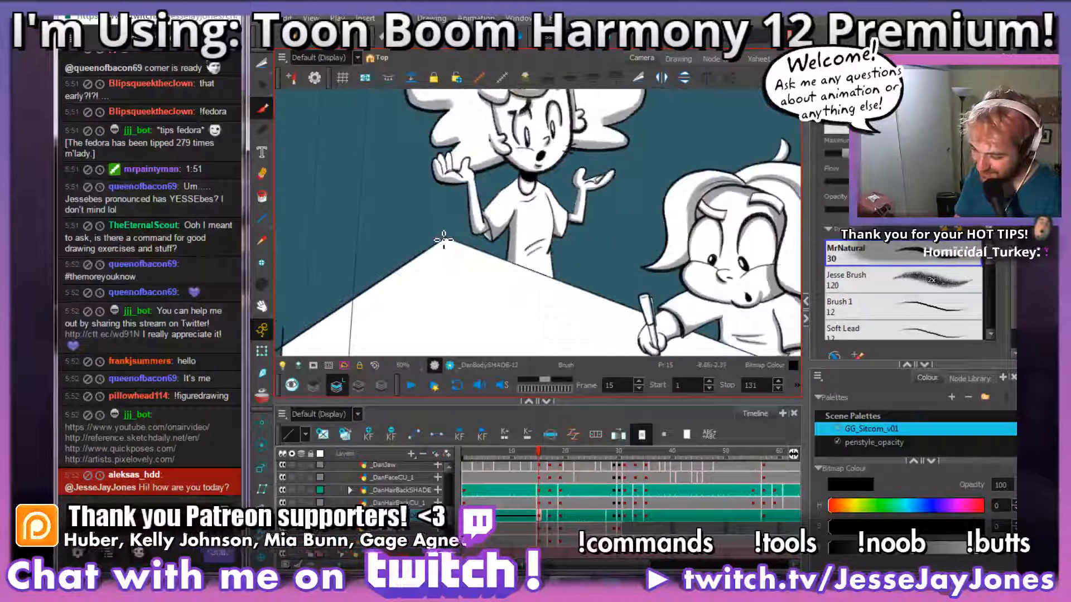
pyautogui.press('2')
pyautogui.press('2')
pyautogui.press('2')
pyautogui.press('2')
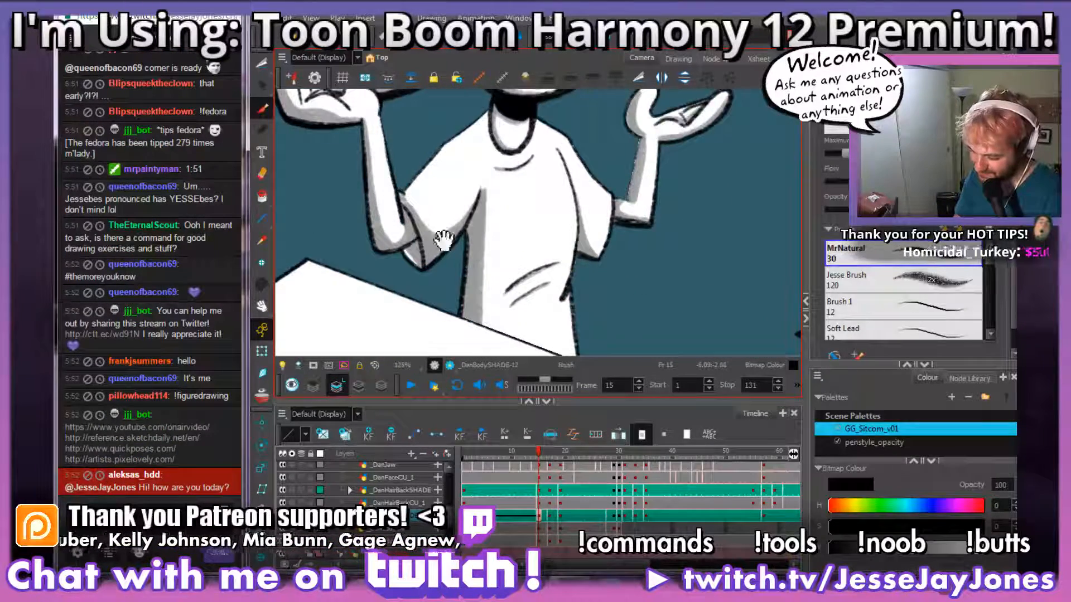
pyautogui.press('1')
pyautogui.press('1')
pyautogui.press('1')
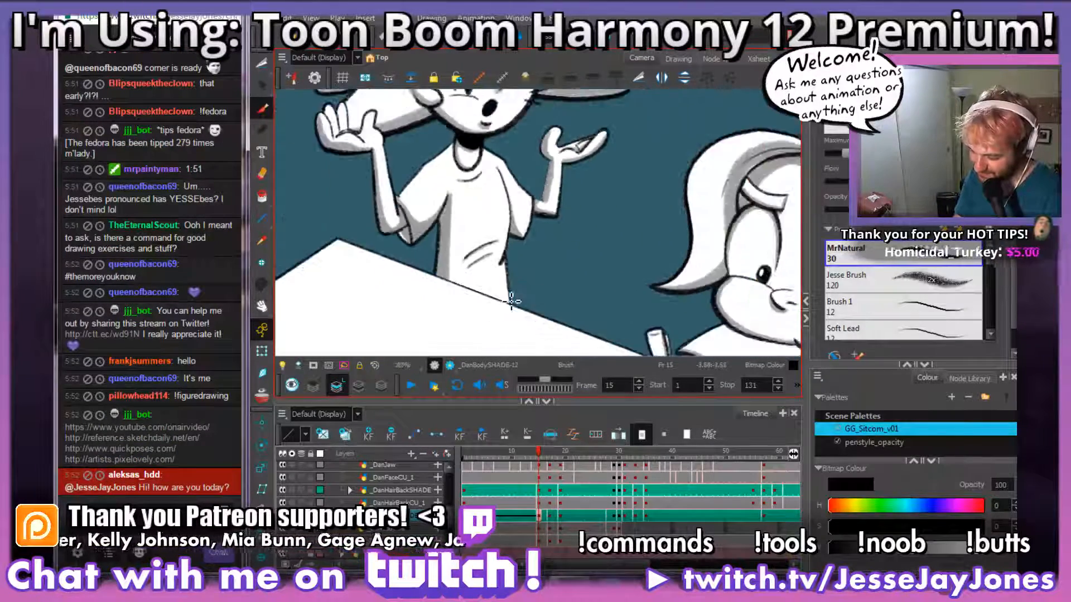
# Step: Go to the body shade drawing at frame 17 and brush grey along the raised hand's outer finger and the underside of its palm
pyautogui.click(548, 518)
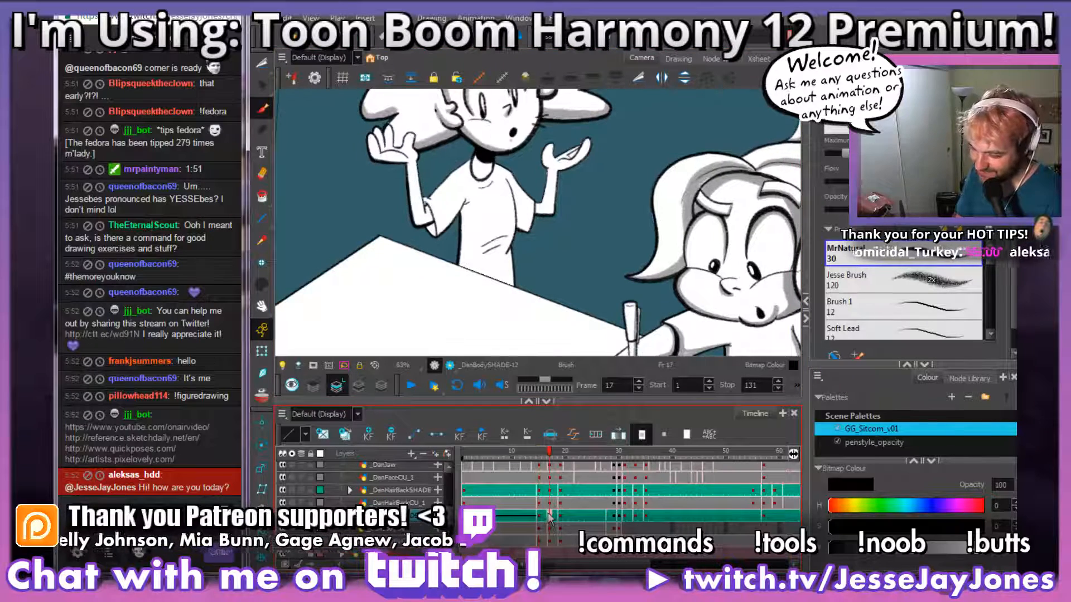
pyautogui.moveTo(474, 167)
pyautogui.mouseDown()
pyautogui.moveTo(518, 241)
pyautogui.moveTo(559, 192)
pyautogui.mouseUp()
pyautogui.press('2')
pyautogui.press('2')
pyautogui.press('2')
pyautogui.press('2')
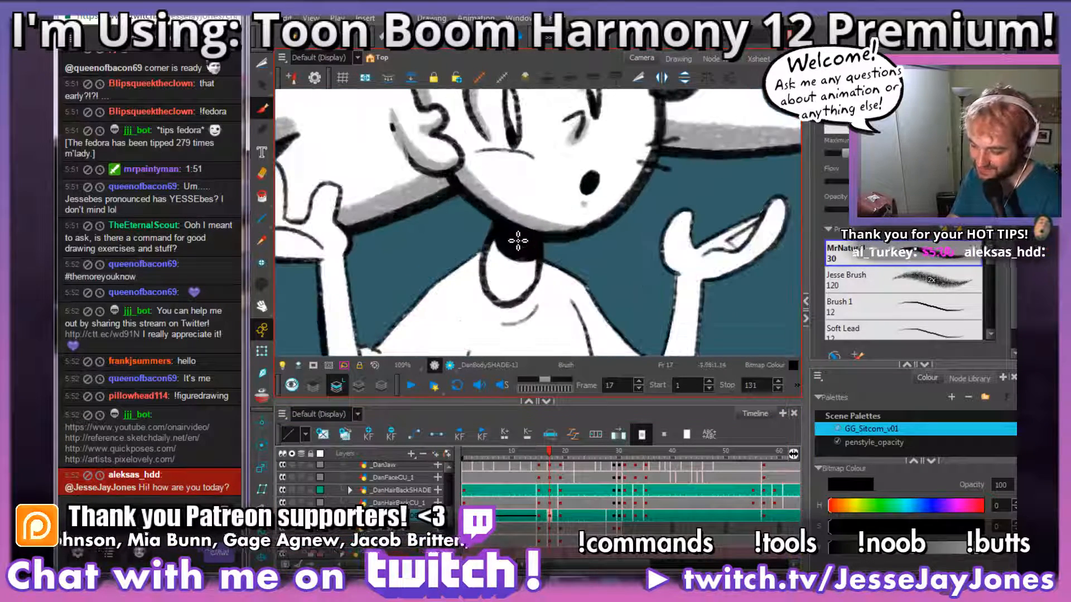
pyautogui.press('s')
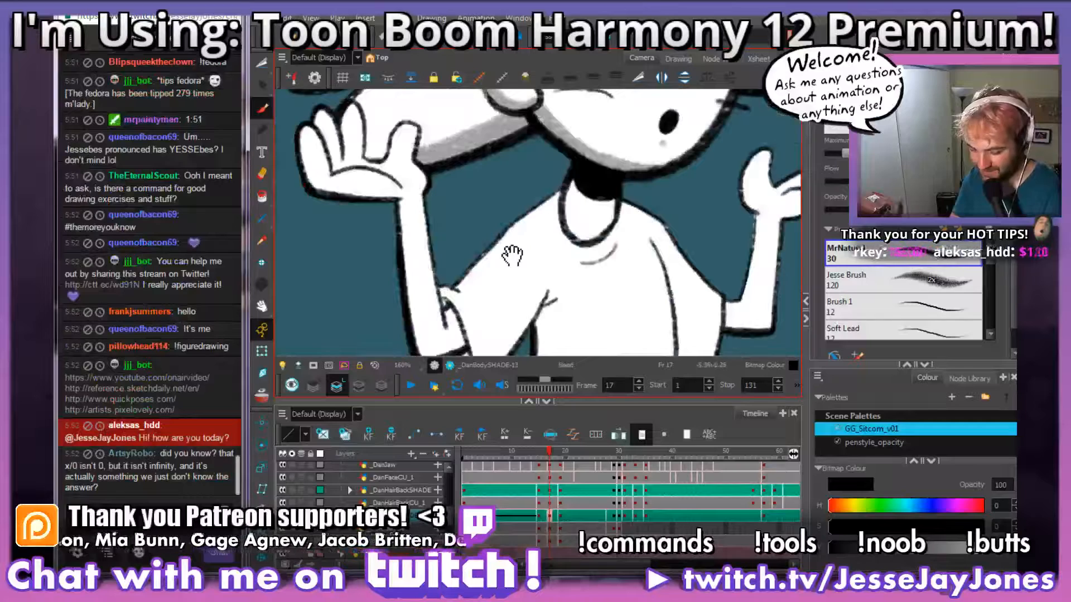
pyautogui.moveTo(513, 255); pyautogui.dragTo(674, 270)
pyautogui.press('2')
pyautogui.moveTo(562, 227); pyautogui.dragTo(600, 260)
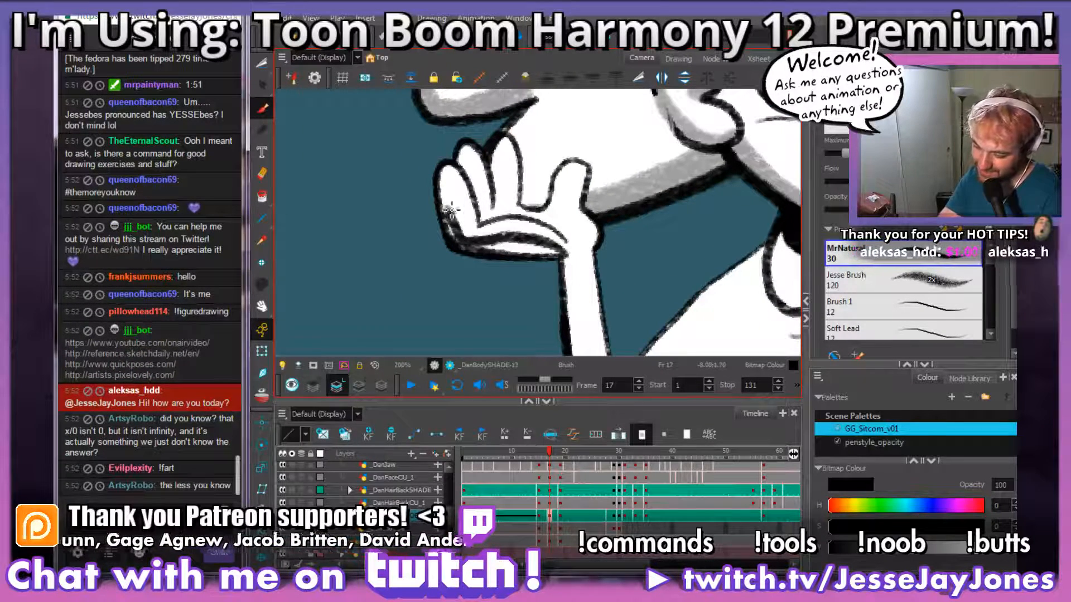
pyautogui.moveTo(446, 188); pyautogui.dragTo(460, 237)
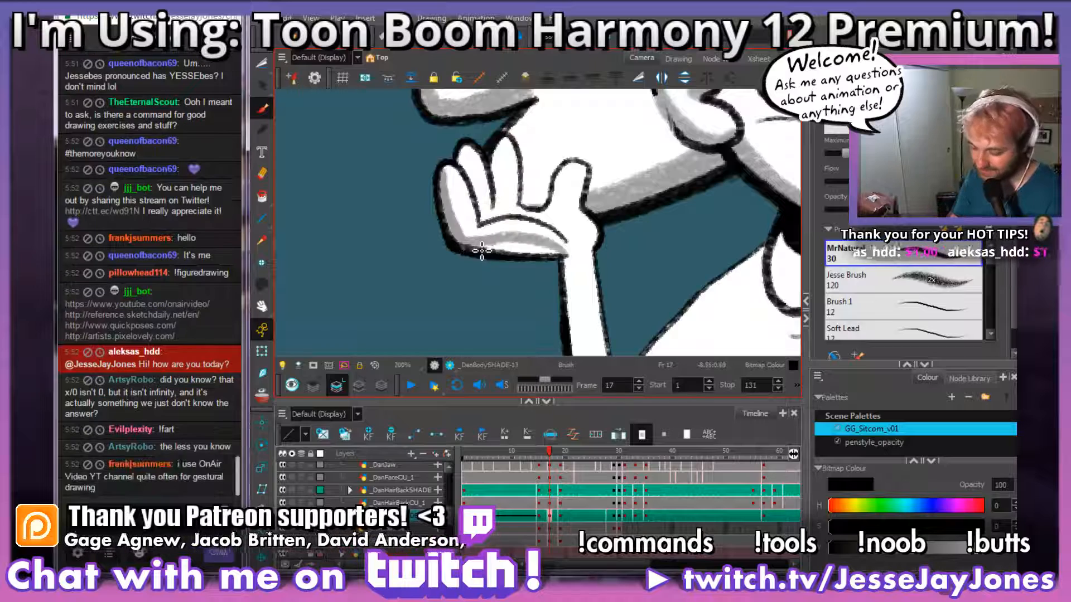
pyautogui.moveTo(562, 255)
pyautogui.mouseDown()
pyautogui.moveTo(480, 248)
pyautogui.moveTo(530, 256)
pyautogui.moveTo(516, 243)
pyautogui.moveTo(543, 255)
pyautogui.moveTo(485, 249)
pyautogui.mouseUp()
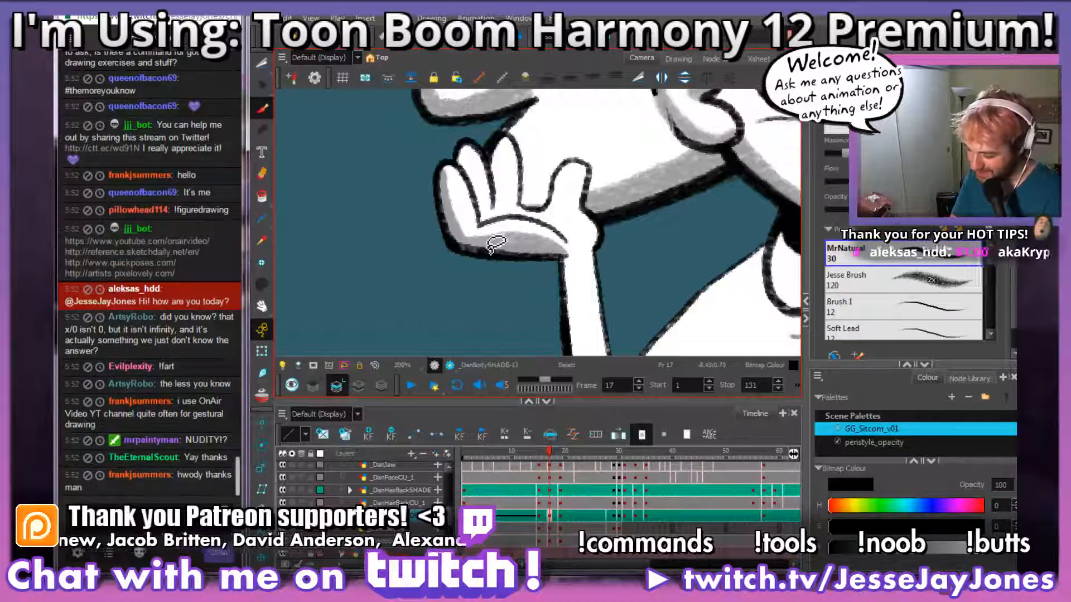
pyautogui.moveTo(621, 242)
pyautogui.mouseDown()
pyautogui.moveTo(525, 292)
pyautogui.moveTo(555, 289)
pyautogui.mouseUp()
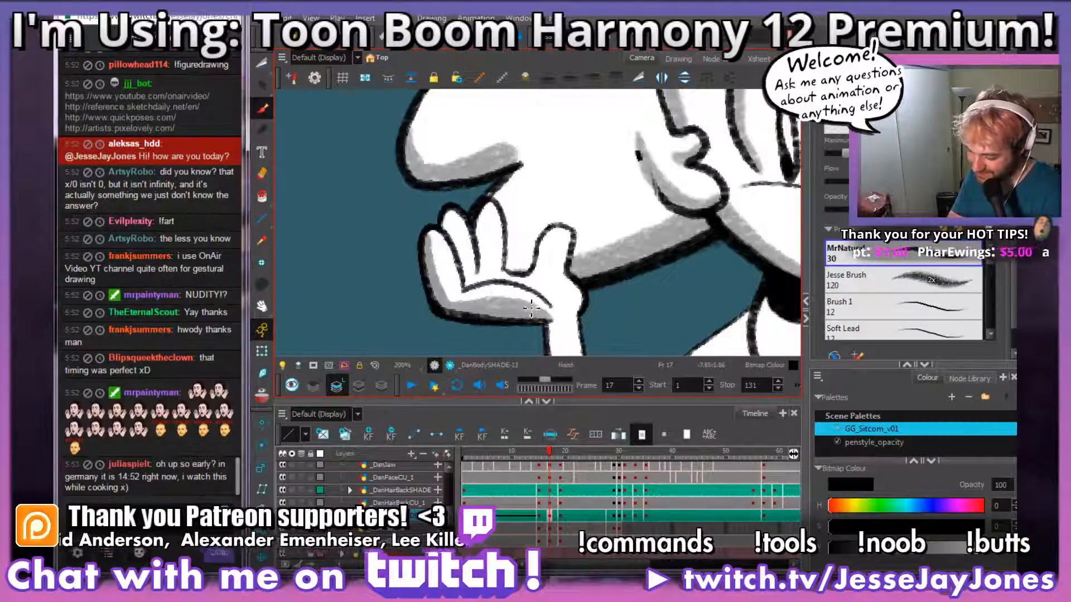
# Step: Brush narrow grey shadows along the raised hand's remaining fingers and its thumb
pyautogui.moveTo(548, 293); pyautogui.dragTo(566, 293)
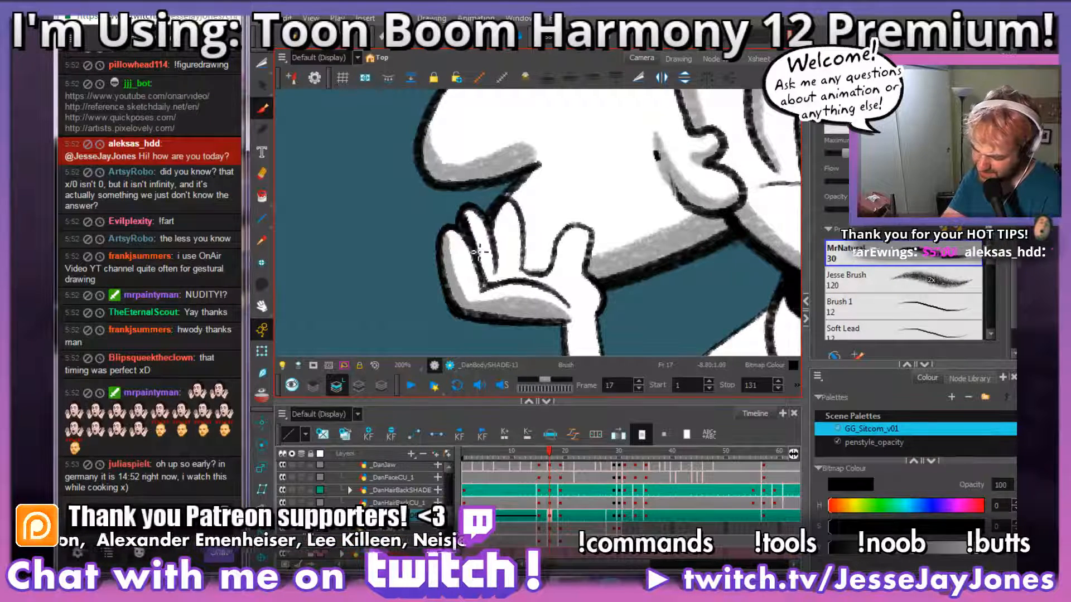
pyautogui.moveTo(506, 212)
pyautogui.mouseDown()
pyautogui.moveTo(497, 262)
pyautogui.moveTo(494, 215)
pyautogui.moveTo(498, 268)
pyautogui.moveTo(501, 241)
pyautogui.moveTo(502, 255)
pyautogui.mouseUp()
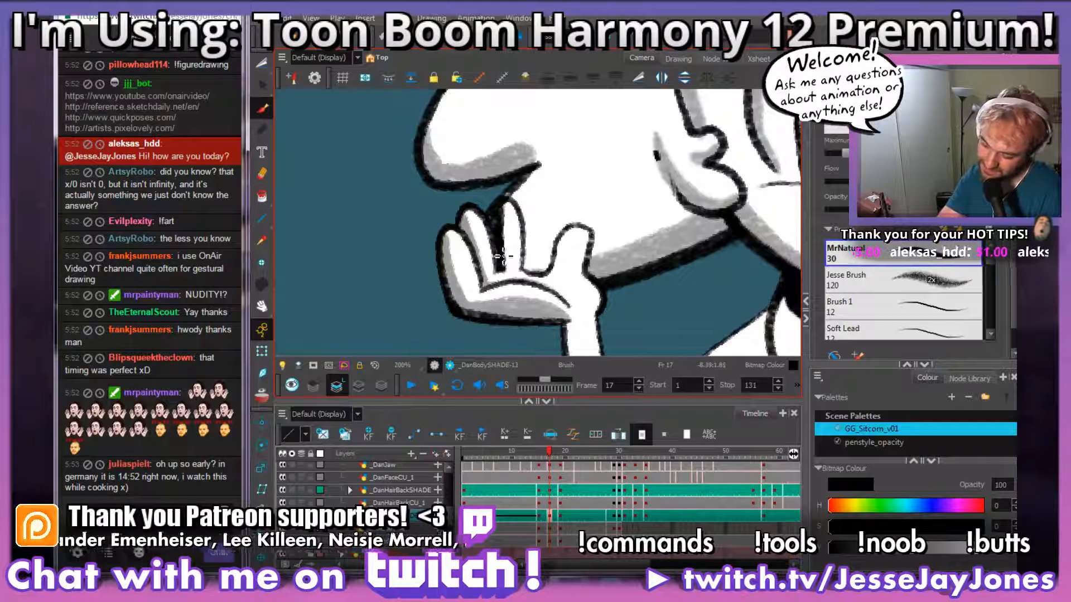
pyautogui.hotkey('ctrl', 'z')
pyautogui.moveTo(627, 304)
pyautogui.mouseDown()
pyautogui.moveTo(570, 289)
pyautogui.moveTo(526, 304)
pyautogui.moveTo(579, 300)
pyautogui.mouseUp()
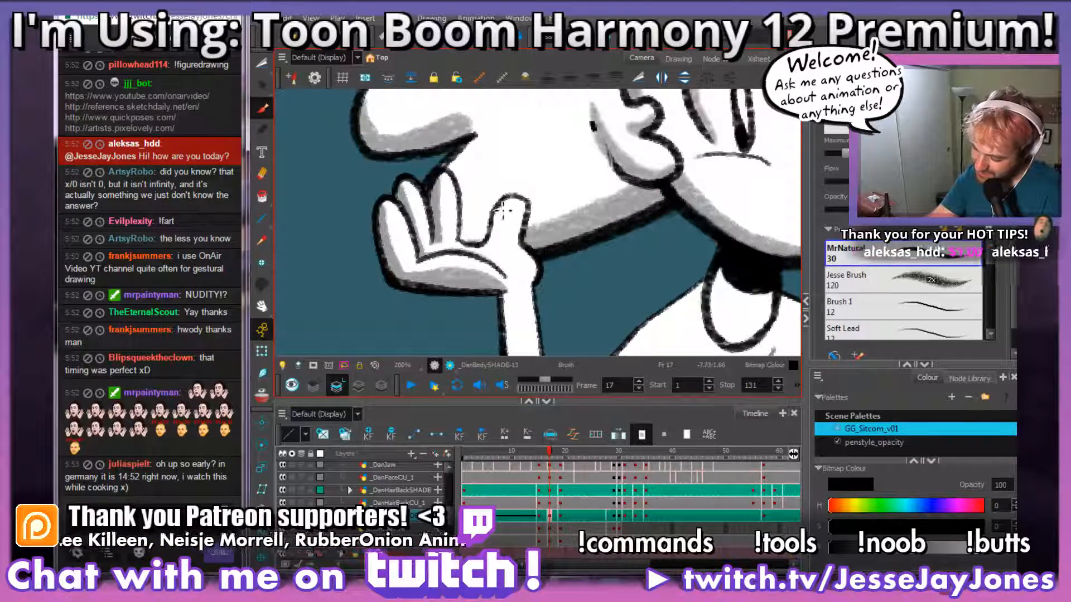
pyautogui.moveTo(502, 207); pyautogui.dragTo(495, 242)
pyautogui.moveTo(504, 203)
pyautogui.mouseDown()
pyautogui.moveTo(499, 244)
pyautogui.moveTo(488, 249)
pyautogui.moveTo(502, 244)
pyautogui.moveTo(501, 207)
pyautogui.mouseUp()
# Step: Brush grey shading down the forearm's outer edge, around the elbow and up to the sleeve opening
pyautogui.press('space')
pyautogui.moveTo(568, 302)
pyautogui.mouseDown()
pyautogui.moveTo(562, 189)
pyautogui.moveTo(523, 209)
pyautogui.mouseUp()
pyautogui.moveTo(539, 248)
pyautogui.mouseDown()
pyautogui.moveTo(516, 323)
pyautogui.moveTo(484, 287)
pyautogui.moveTo(462, 114)
pyautogui.mouseUp()
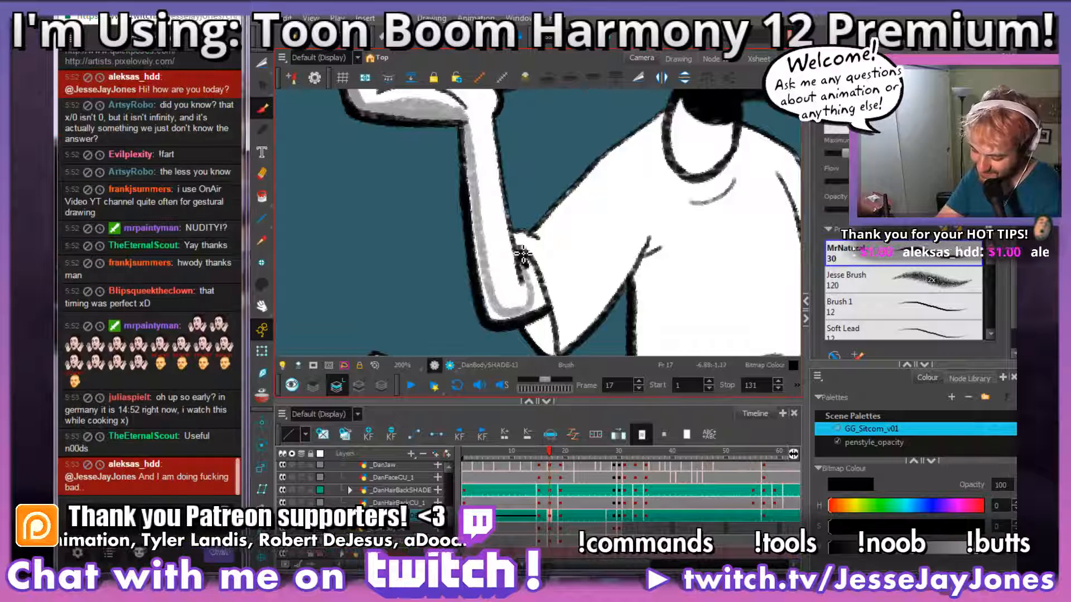
pyautogui.moveTo(527, 278)
pyautogui.mouseDown()
pyautogui.moveTo(561, 283)
pyautogui.moveTo(554, 273)
pyautogui.moveTo(568, 307)
pyautogui.moveTo(559, 321)
pyautogui.moveTo(593, 303)
pyautogui.moveTo(561, 317)
pyautogui.moveTo(548, 307)
pyautogui.moveTo(522, 121)
pyautogui.mouseUp()
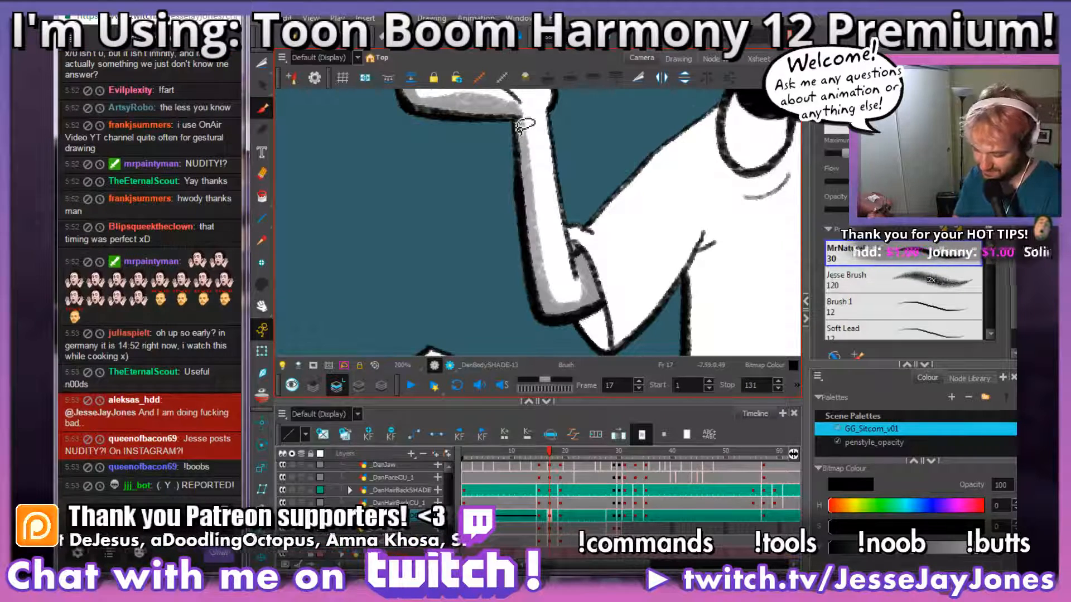
# Step: Brush grey shading along the sleeve's cuff and underside, up to the crease at the armpit
pyautogui.press('space')
pyautogui.moveTo(649, 270); pyautogui.dragTo(556, 265)
pyautogui.press('space')
pyautogui.moveTo(636, 297)
pyautogui.mouseDown()
pyautogui.moveTo(566, 297)
pyautogui.moveTo(568, 283)
pyautogui.mouseUp()
pyautogui.moveTo(493, 317)
pyautogui.mouseDown()
pyautogui.moveTo(511, 263)
pyautogui.moveTo(559, 238)
pyautogui.moveTo(498, 318)
pyautogui.moveTo(533, 235)
pyautogui.moveTo(524, 270)
pyautogui.mouseUp()
pyautogui.press('space')
pyautogui.press('space')
pyautogui.press('space')
pyautogui.press('2')
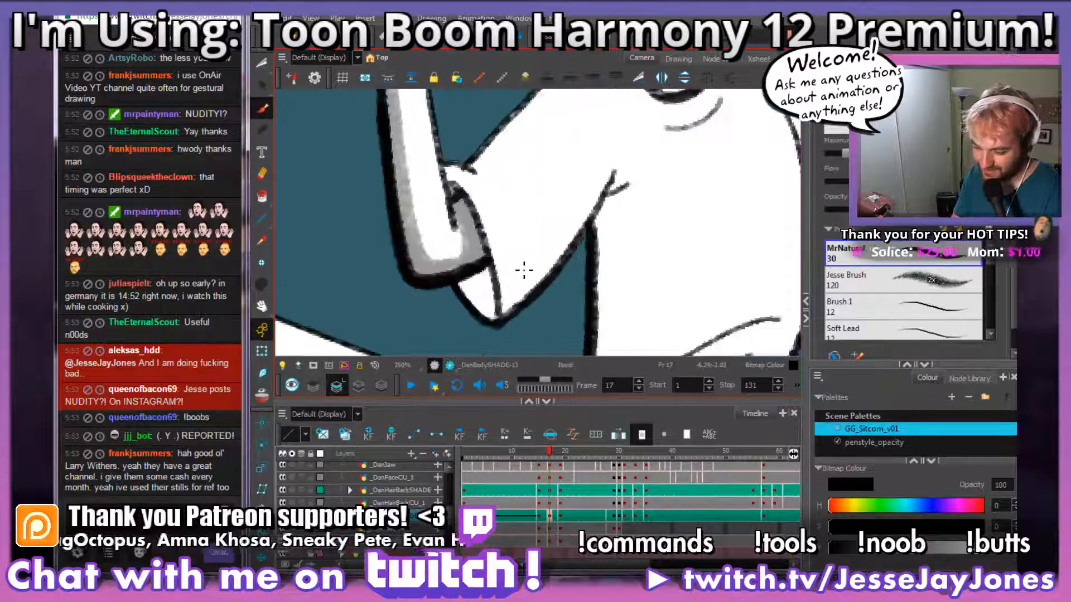
pyautogui.press('1')
pyautogui.press('1')
pyautogui.press('1')
pyautogui.press('2')
pyautogui.press('2')
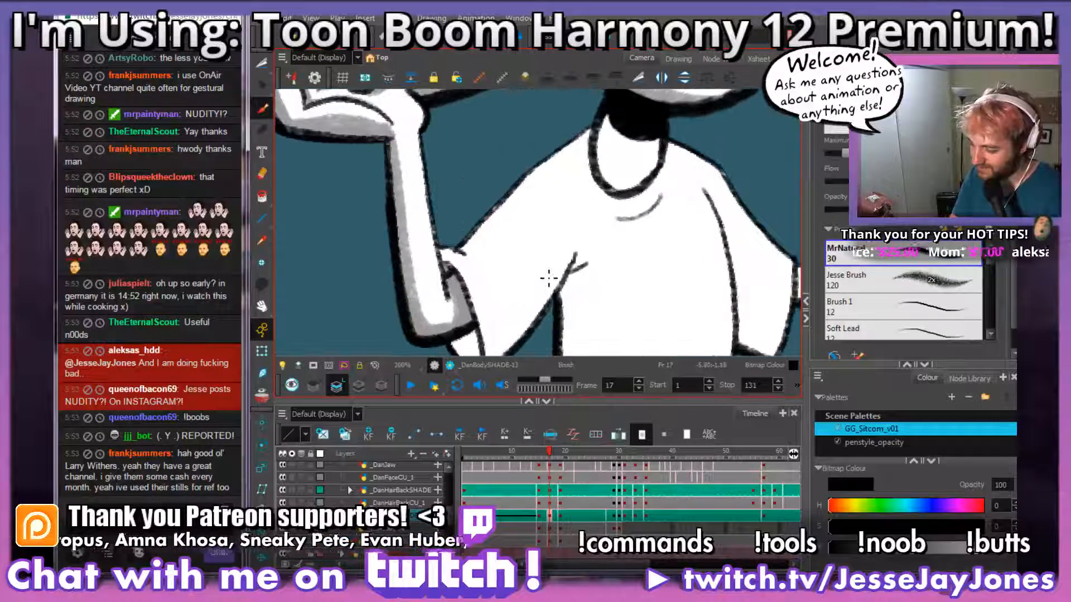
pyautogui.press('space')
pyautogui.moveTo(567, 231); pyautogui.dragTo(517, 205)
pyautogui.press('2')
pyautogui.press('space')
pyautogui.press('space')
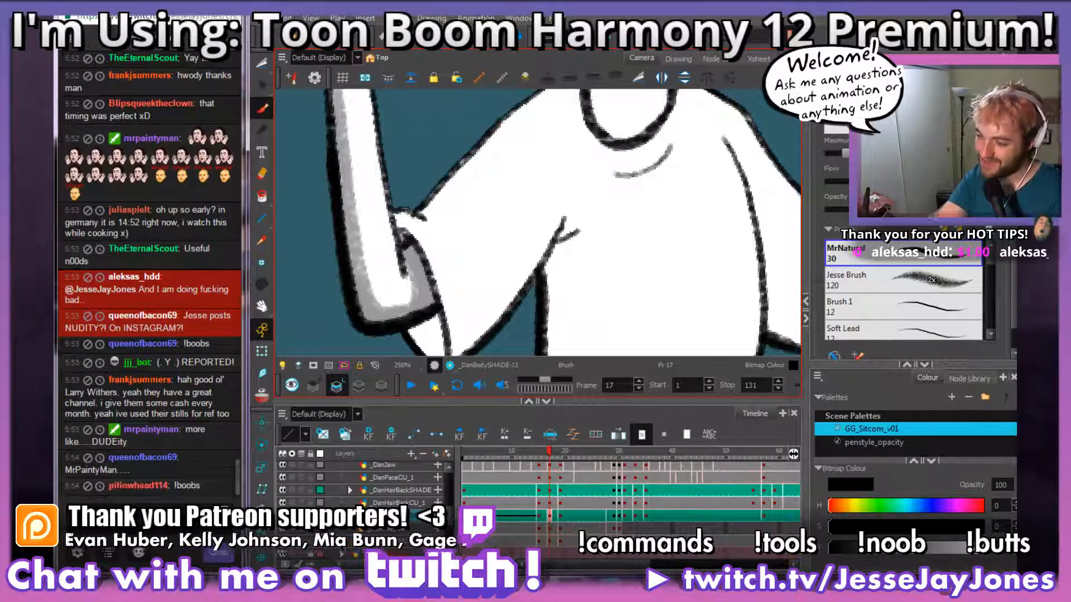
pyautogui.moveTo(554, 230)
pyautogui.mouseDown()
pyautogui.moveTo(575, 204)
pyautogui.moveTo(494, 293)
pyautogui.moveTo(472, 279)
pyautogui.moveTo(419, 192)
pyautogui.mouseUp()
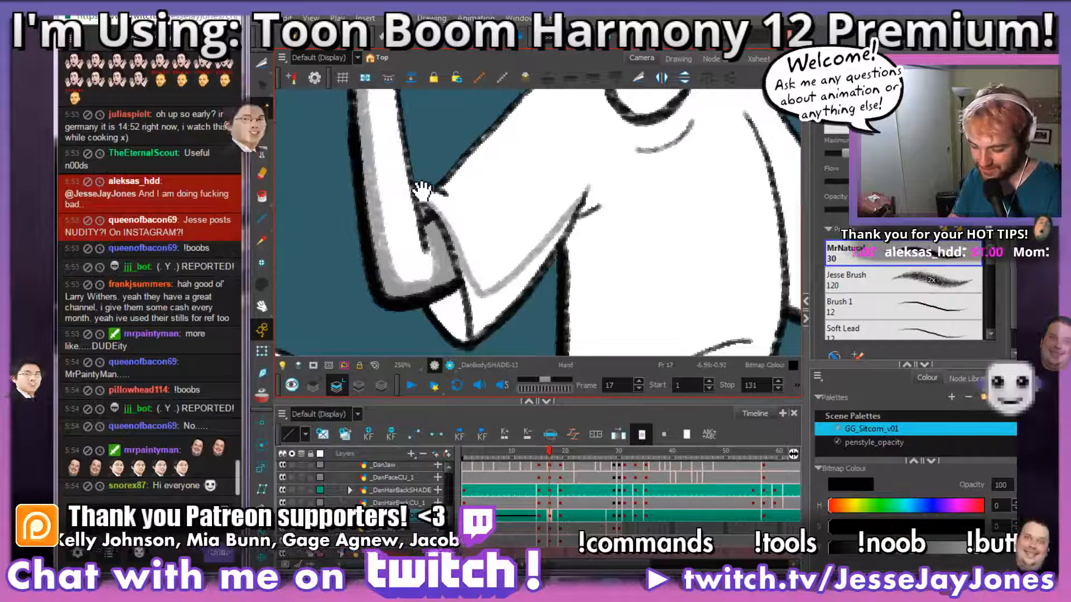
pyautogui.moveTo(545, 324); pyautogui.dragTo(545, 293)
pyautogui.moveTo(579, 183)
pyautogui.mouseDown()
pyautogui.moveTo(484, 290)
pyautogui.moveTo(465, 248)
pyautogui.moveTo(479, 273)
pyautogui.moveTo(515, 257)
pyautogui.moveTo(476, 296)
pyautogui.moveTo(511, 277)
pyautogui.moveTo(492, 288)
pyautogui.moveTo(480, 278)
pyautogui.moveTo(553, 218)
pyautogui.mouseUp()
pyautogui.moveTo(604, 169)
pyautogui.mouseDown()
pyautogui.moveTo(577, 175)
pyautogui.moveTo(609, 182)
pyautogui.moveTo(585, 184)
pyautogui.moveTo(566, 215)
pyautogui.moveTo(616, 229)
pyautogui.moveTo(560, 236)
pyautogui.mouseUp()
# Step: Fill the inside of the sleeve opening below the elbow with grey shading
pyautogui.press('space')
pyautogui.press('space')
pyautogui.moveTo(569, 287)
pyautogui.mouseDown()
pyautogui.moveTo(604, 282)
pyautogui.moveTo(578, 282)
pyautogui.mouseUp()
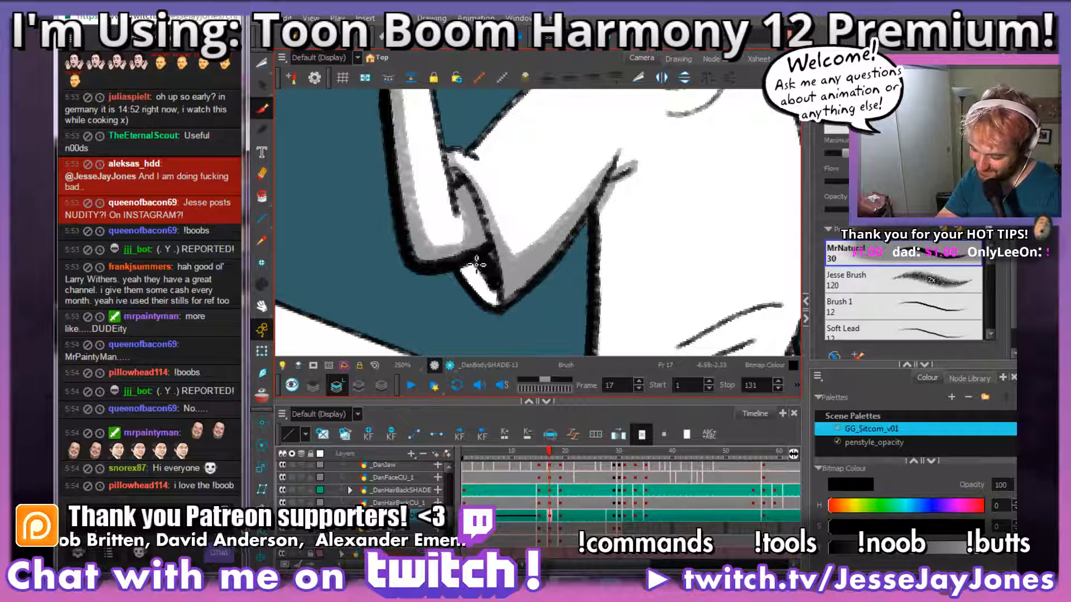
pyautogui.moveTo(477, 264)
pyautogui.mouseDown()
pyautogui.moveTo(491, 292)
pyautogui.moveTo(470, 277)
pyautogui.moveTo(501, 304)
pyautogui.moveTo(496, 262)
pyautogui.mouseUp()
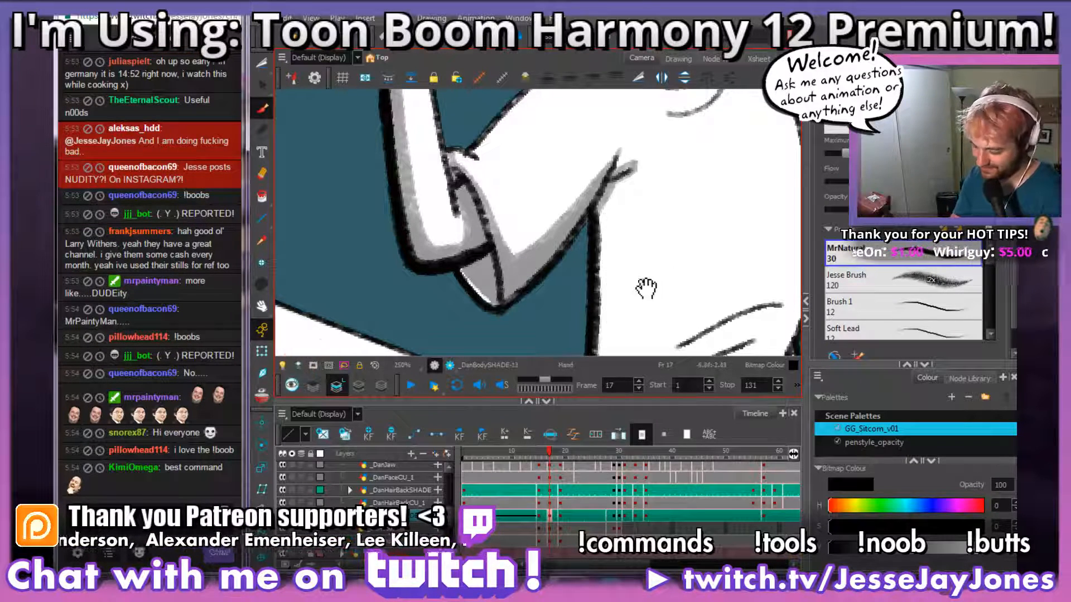
# Step: Step back to frame 16 and examine the previous drawing's side shadow on the shirt as a reference
pyautogui.moveTo(646, 288); pyautogui.dragTo(529, 259)
pyautogui.moveTo(588, 292); pyautogui.dragTo(553, 252)
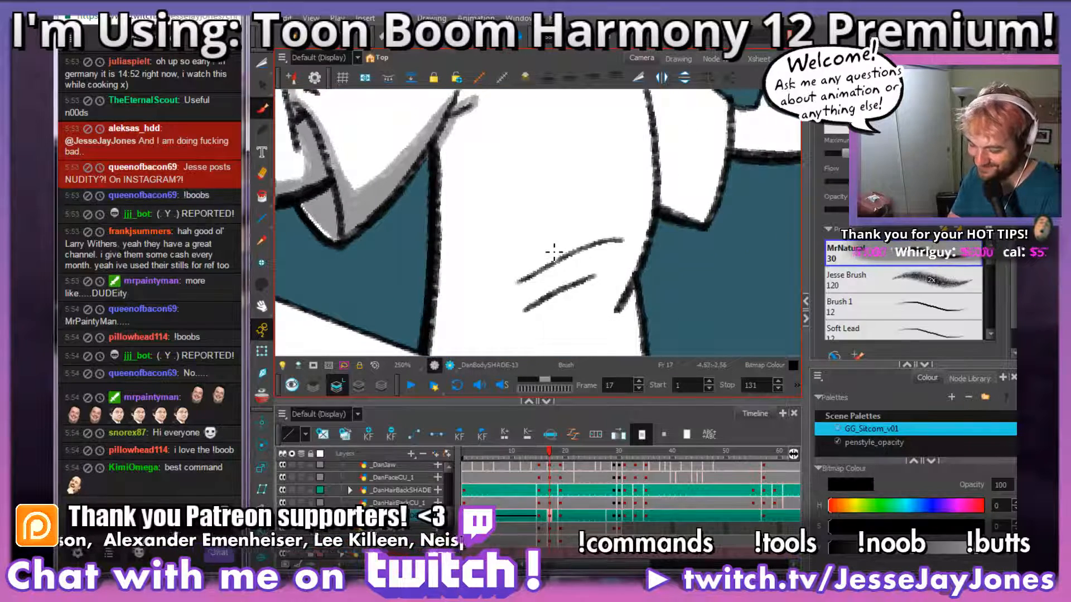
pyautogui.press('2')
pyautogui.press('2')
pyautogui.press('2')
pyautogui.press('1')
pyautogui.press('1')
pyautogui.moveTo(509, 279)
pyautogui.mouseDown()
pyautogui.moveTo(483, 200)
pyautogui.moveTo(483, 288)
pyautogui.mouseUp()
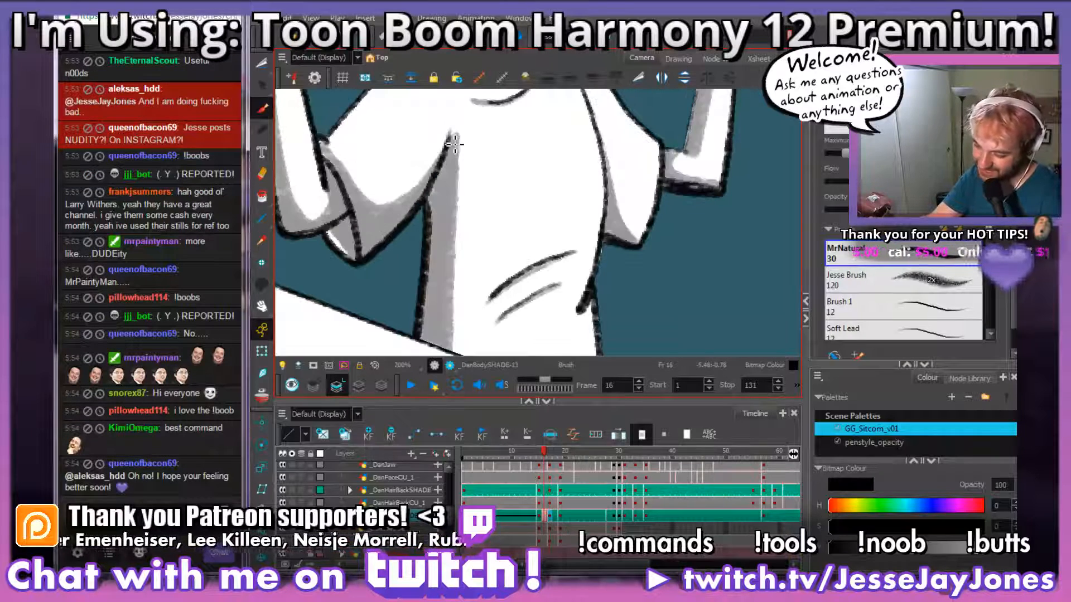
# Step: Outline the inner edge of the shirt's side shadow on frame 17, from the armpit crease down past the table edge
pyautogui.moveTo(462, 135)
pyautogui.mouseDown()
pyautogui.moveTo(444, 147)
pyautogui.moveTo(453, 147)
pyautogui.moveTo(452, 354)
pyautogui.mouseUp()
pyautogui.moveTo(463, 231)
pyautogui.mouseDown()
pyautogui.moveTo(458, 198)
pyautogui.moveTo(503, 223)
pyautogui.mouseUp()
pyautogui.moveTo(481, 135)
pyautogui.mouseDown()
pyautogui.moveTo(485, 148)
pyautogui.moveTo(462, 158)
pyautogui.mouseUp()
pyautogui.hotkey('ctrl', 'z')
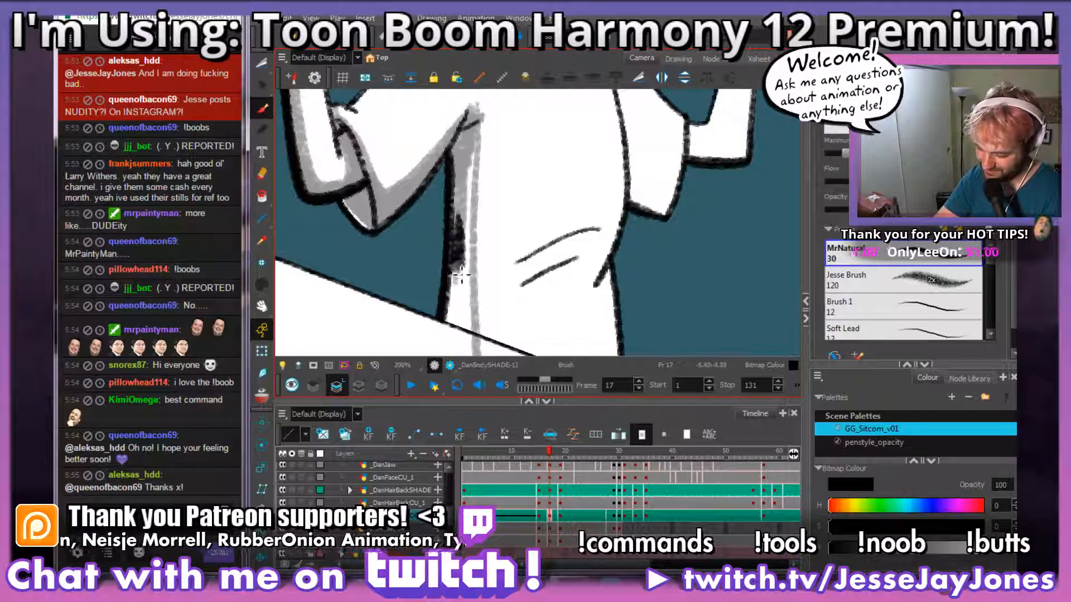
# Step: Fill the strip between the shirt's side outline and the shadow edge with grey shading
pyautogui.moveTo(462, 275); pyautogui.dragTo(448, 336)
pyautogui.moveTo(463, 250); pyautogui.dragTo(467, 311)
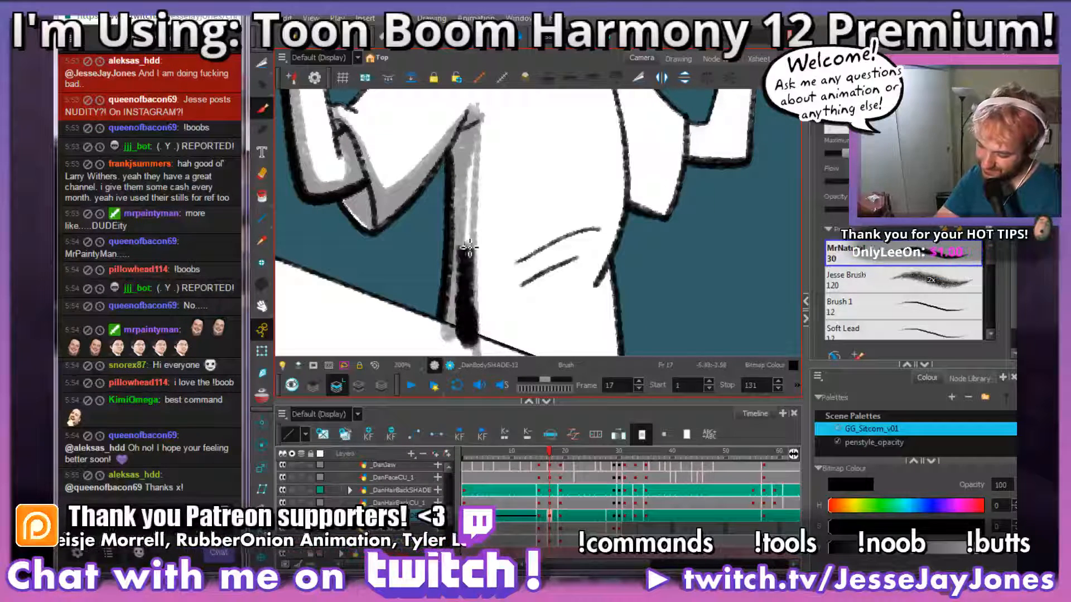
pyautogui.moveTo(469, 248); pyautogui.dragTo(481, 148)
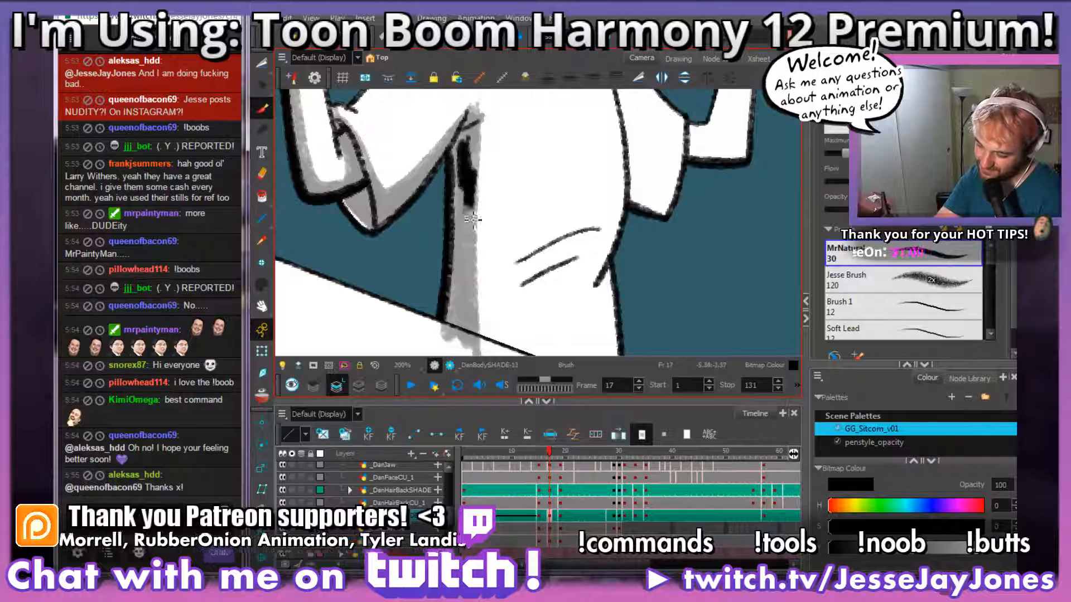
pyautogui.moveTo(473, 219)
pyautogui.mouseDown()
pyautogui.moveTo(471, 304)
pyautogui.moveTo(496, 251)
pyautogui.moveTo(493, 204)
pyautogui.mouseUp()
# Step: Cut away the grey shading that spills over the table edge below the shirt
pyautogui.press('2')
pyautogui.press('2')
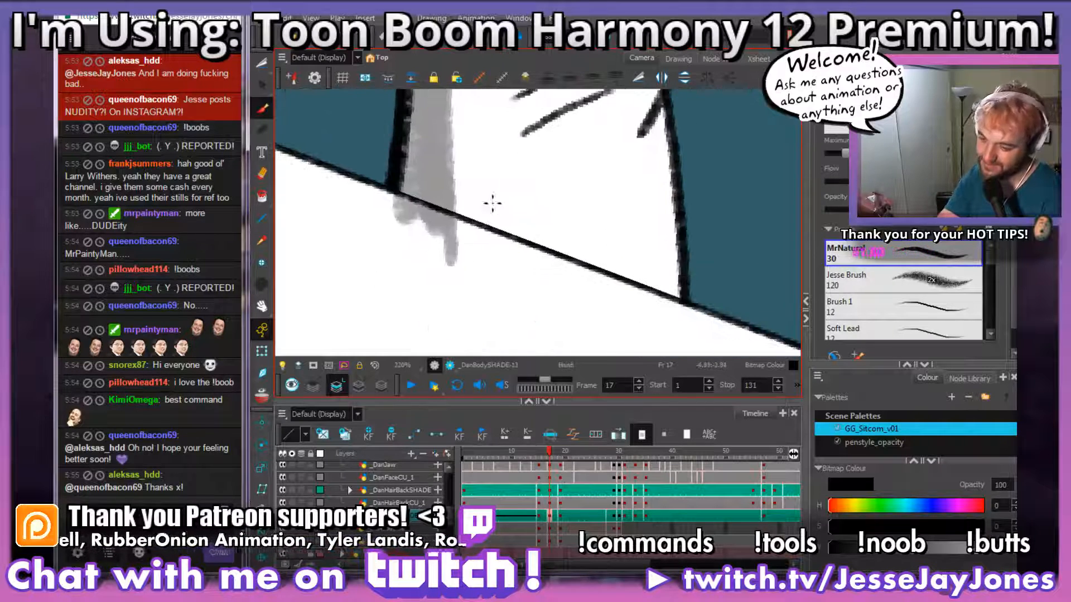
pyautogui.click(262, 66)
pyautogui.press('2')
pyautogui.moveTo(503, 283)
pyautogui.mouseDown()
pyautogui.moveTo(533, 245)
pyautogui.moveTo(519, 274)
pyautogui.mouseUp()
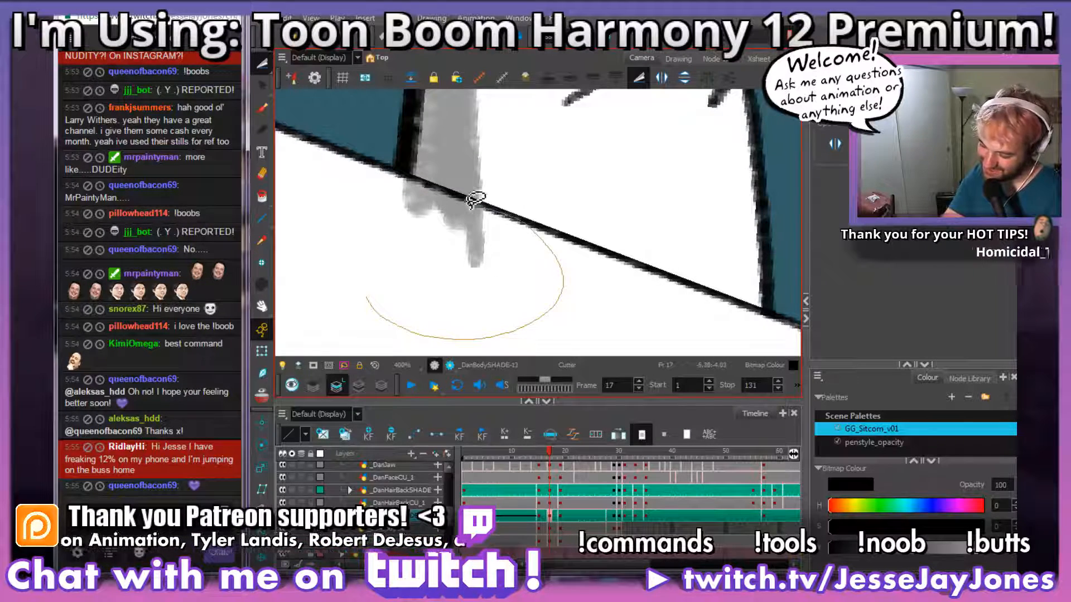
pyautogui.moveTo(556, 303); pyautogui.dragTo(598, 293)
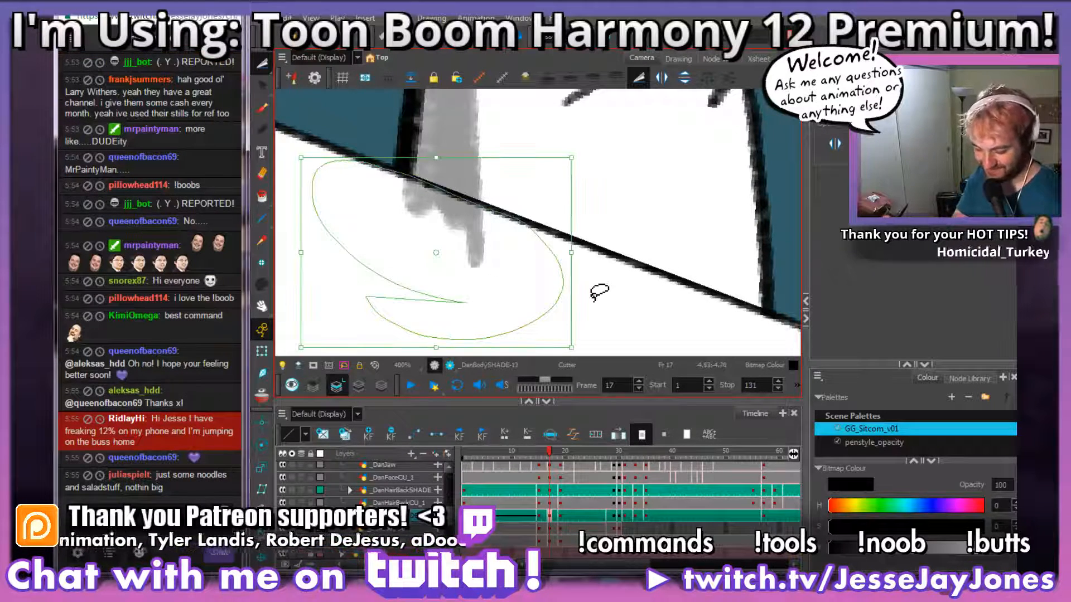
pyautogui.press('Delete')
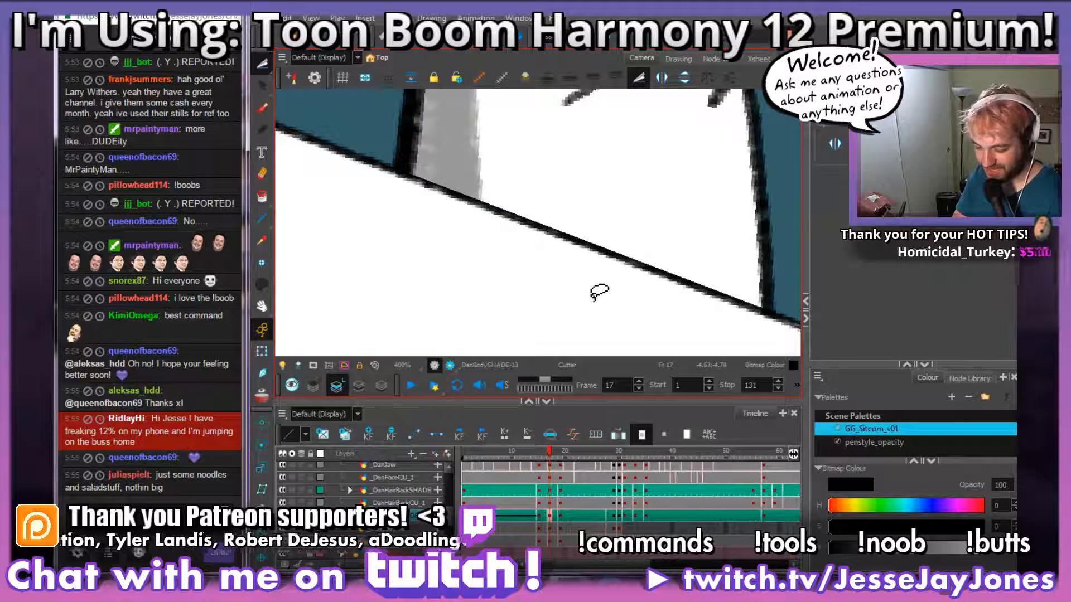
# Step: Brush a grey shadow beneath the upper fold line at the shirt's waist
pyautogui.moveTo(553, 176); pyautogui.dragTo(504, 258)
pyautogui.press('2')
pyautogui.press('2')
pyautogui.press('2')
pyautogui.press('2')
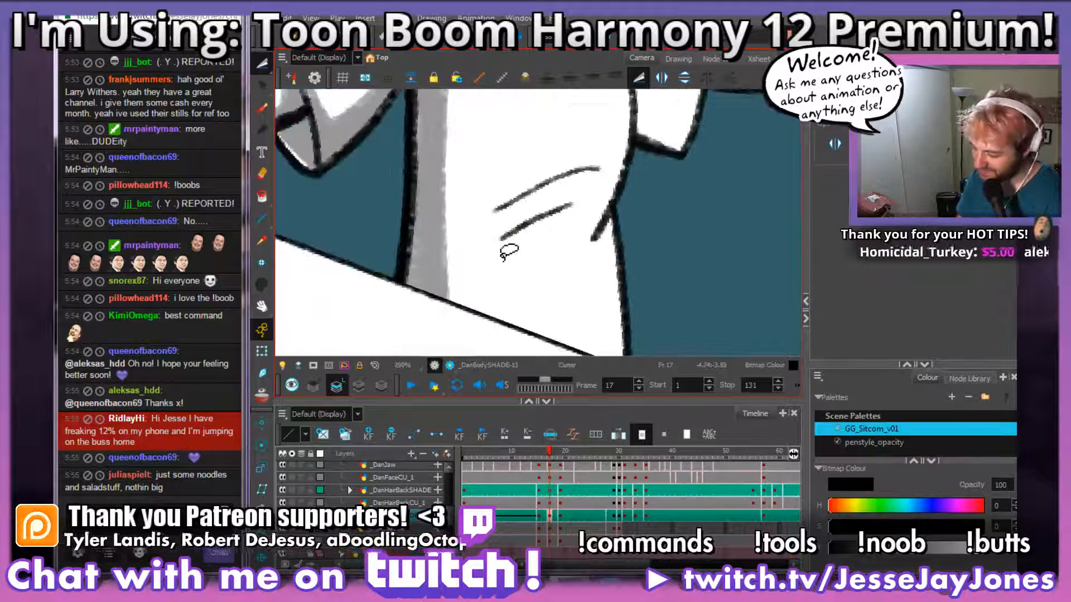
pyautogui.click(262, 109)
pyautogui.press('1')
pyautogui.press('1')
pyautogui.press('1')
pyautogui.press('1')
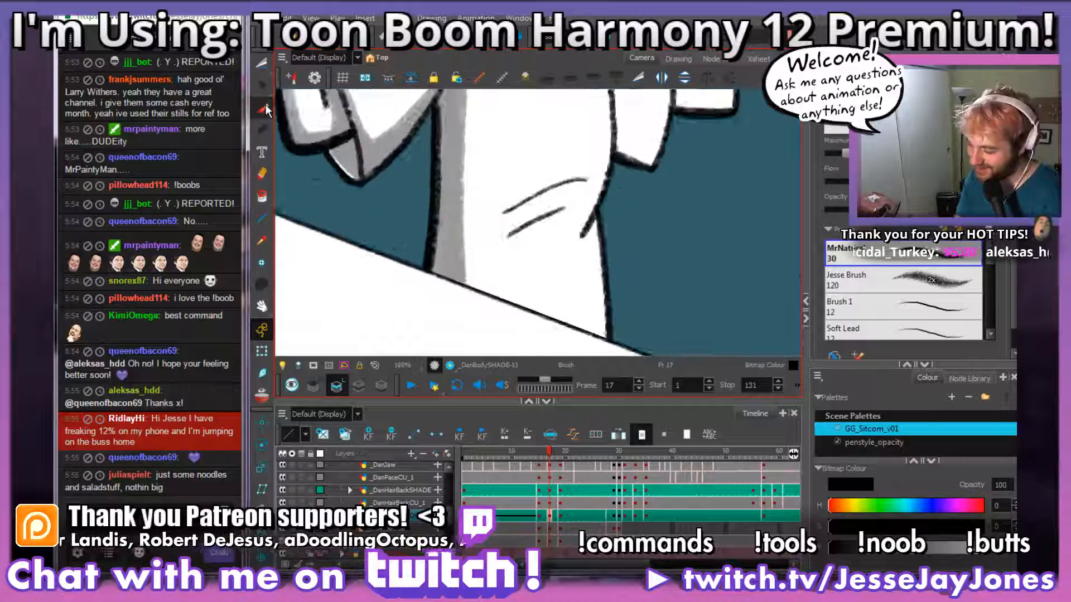
pyautogui.moveTo(534, 234)
pyautogui.mouseDown()
pyautogui.moveTo(504, 268)
pyautogui.moveTo(531, 270)
pyautogui.moveTo(554, 215)
pyautogui.moveTo(459, 260)
pyautogui.mouseUp()
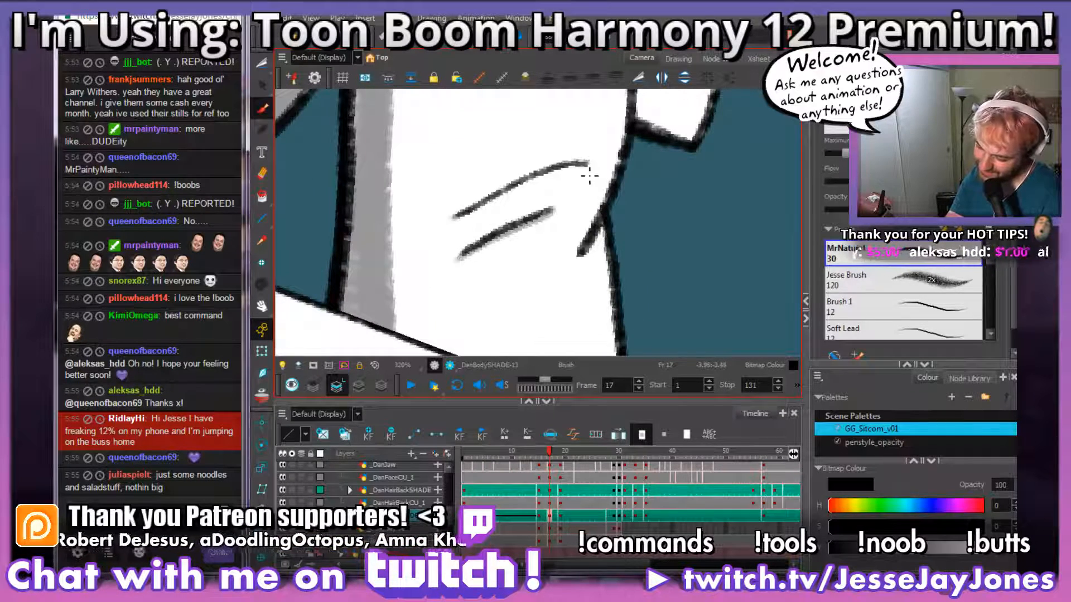
pyautogui.moveTo(593, 168); pyautogui.dragTo(454, 218)
pyautogui.moveTo(622, 180); pyautogui.dragTo(554, 232)
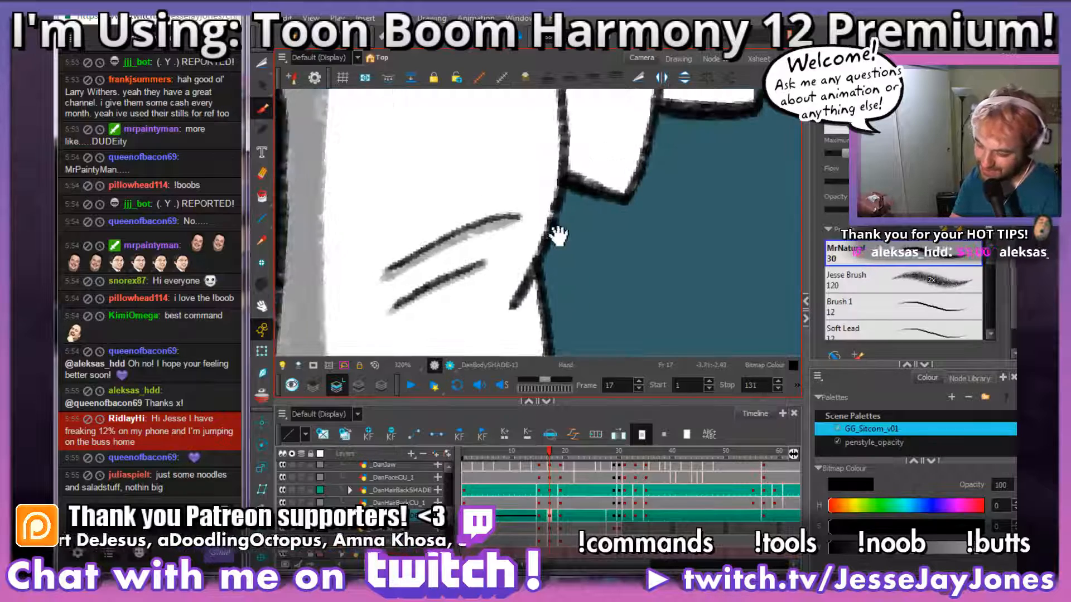
# Step: Brush a thin grey shadow under the curved crease below the shirt's collar
pyautogui.scroll(-6, 518, 283)
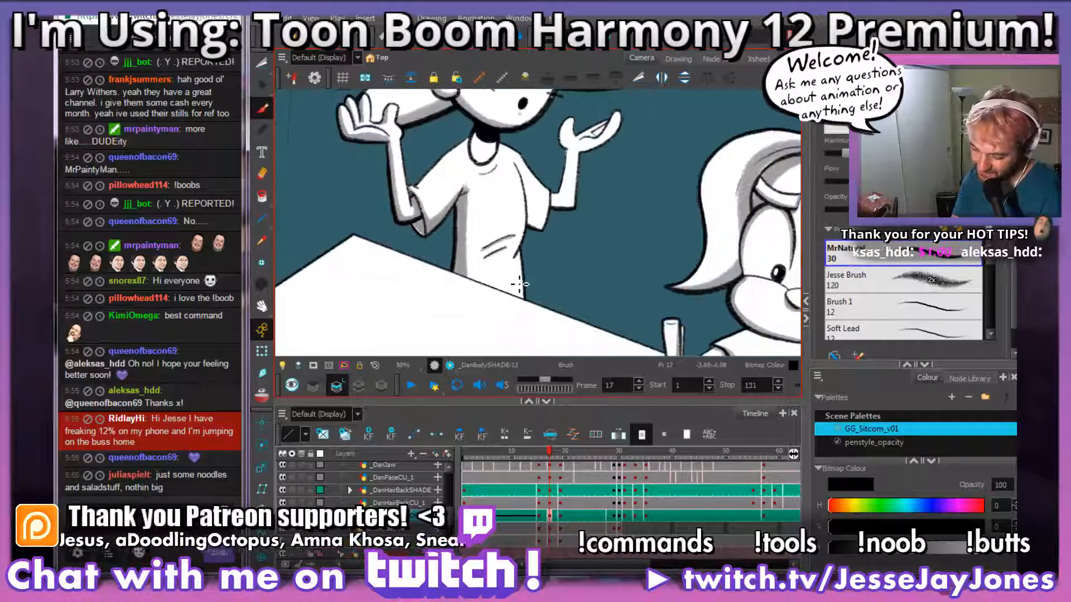
pyautogui.scroll(6, 518, 283)
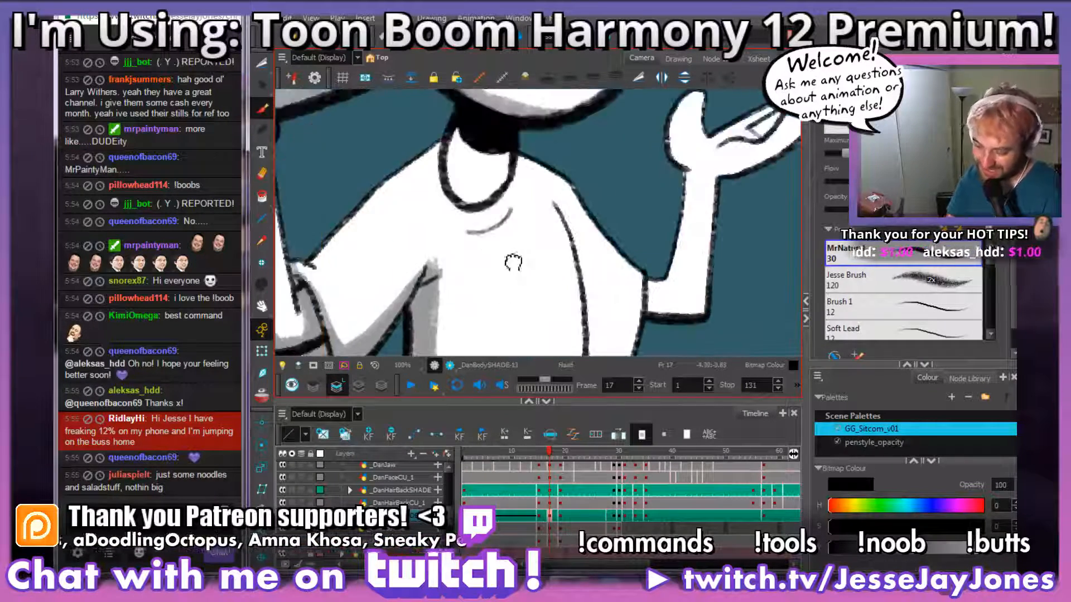
pyautogui.moveTo(541, 283)
pyautogui.mouseDown()
pyautogui.moveTo(569, 240)
pyautogui.moveTo(569, 276)
pyautogui.moveTo(552, 291)
pyautogui.mouseUp()
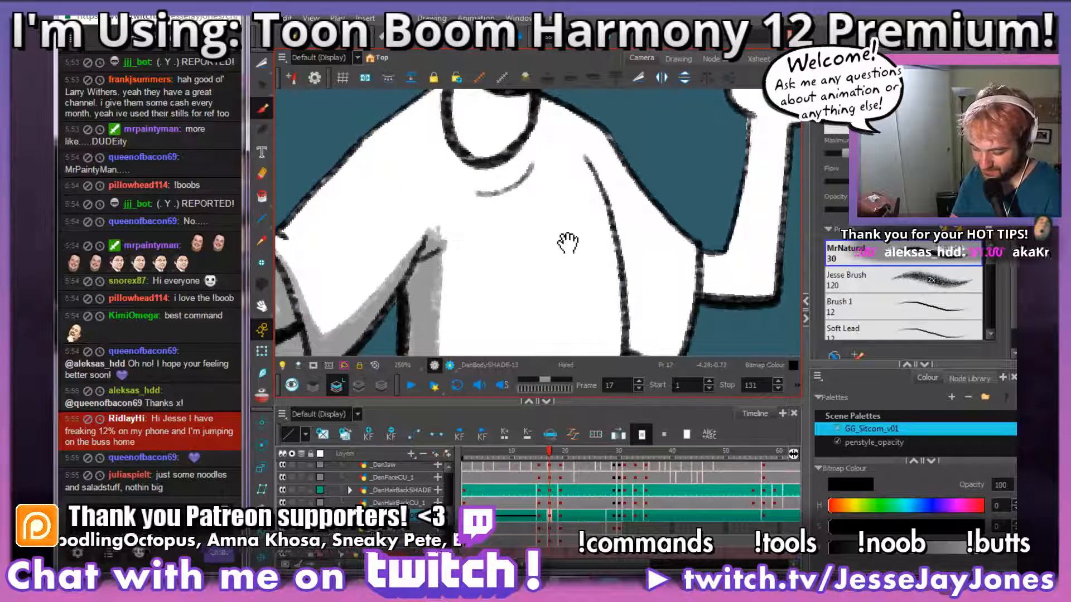
pyautogui.scroll(1, 564, 280)
pyautogui.hotkey('alt', 's')
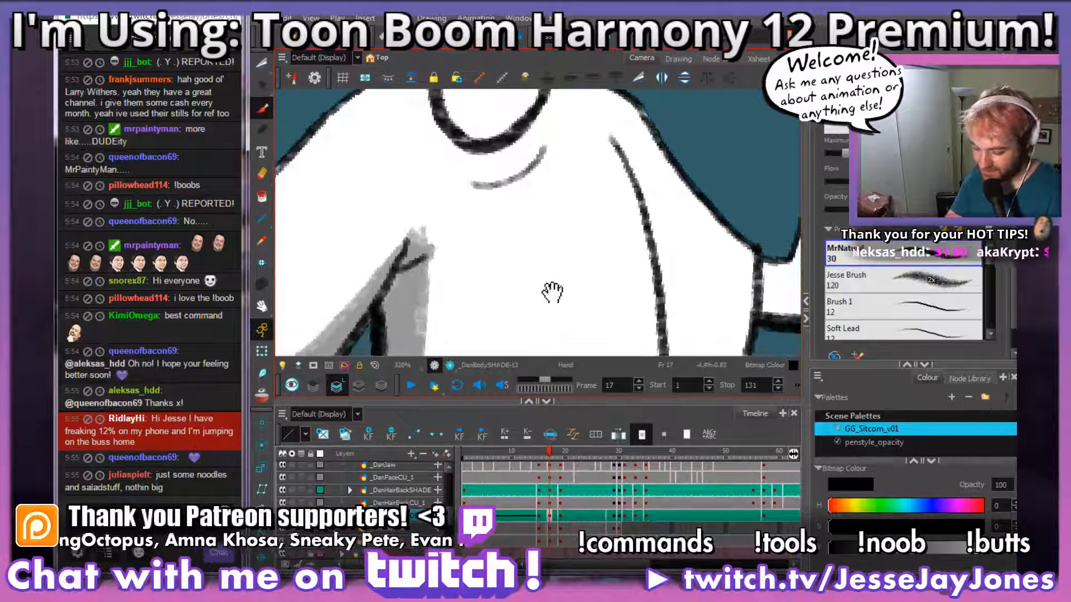
pyautogui.moveTo(546, 248); pyautogui.dragTo(551, 258)
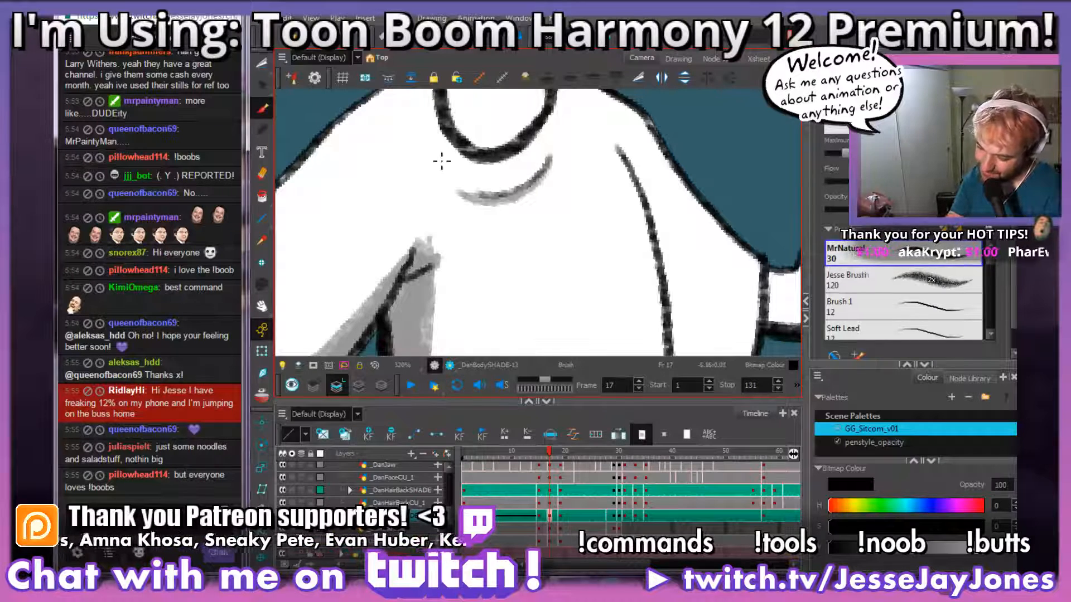
# Step: Brush grey shading on the neck inside the collar, along its side and beneath the black chin shadow
pyautogui.scroll(-1, 440, 161)
pyautogui.scroll(-4, 441, 160)
pyautogui.scroll(3, 491, 266)
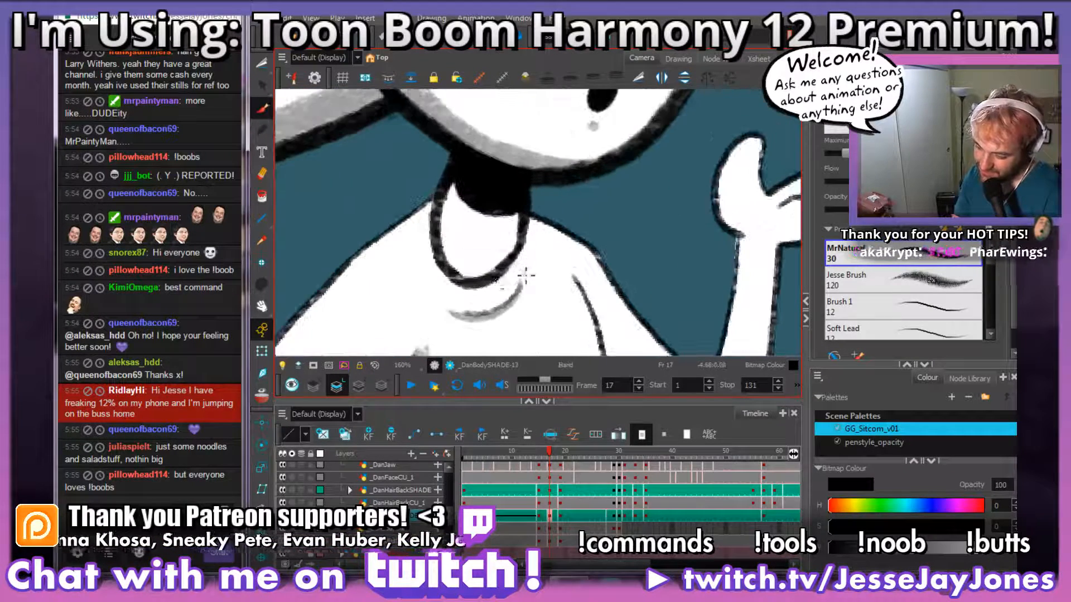
pyautogui.scroll(2, 491, 266)
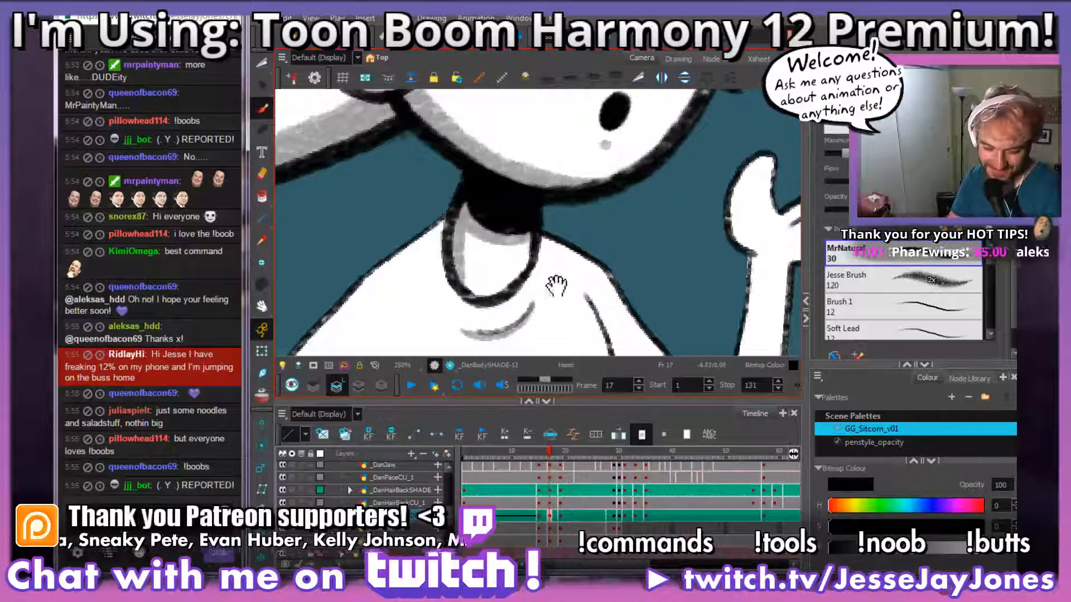
# Step: Brush grey shading on the other sleeve, along the line where it meets the torso and down to its lower hem
pyautogui.moveTo(554, 284); pyautogui.dragTo(495, 216)
pyautogui.scroll(-2, 496, 216)
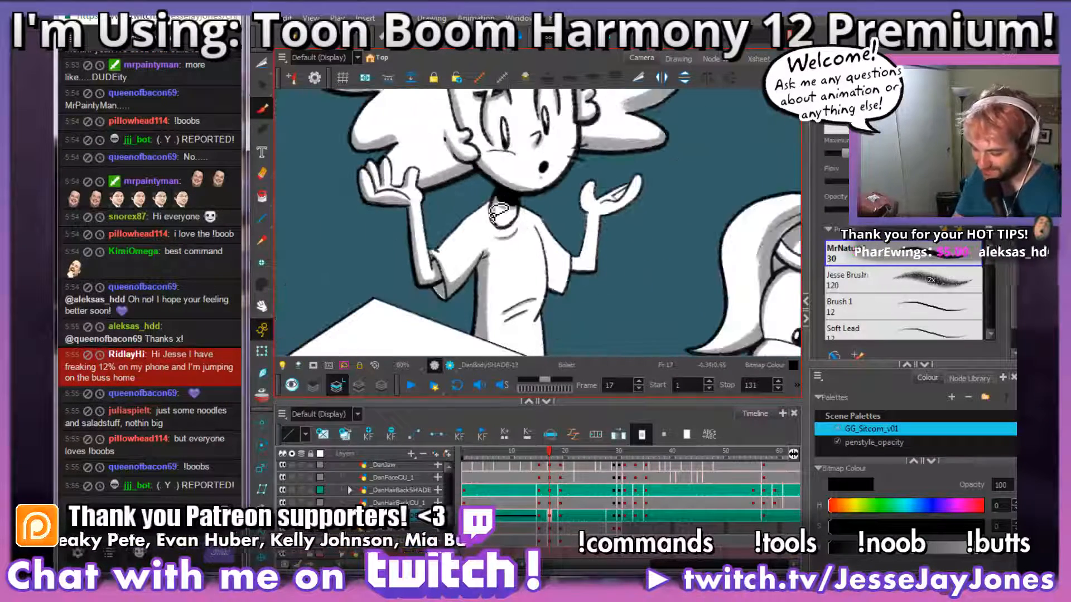
pyautogui.moveTo(568, 272)
pyautogui.mouseDown()
pyautogui.moveTo(566, 221)
pyautogui.moveTo(519, 198)
pyautogui.mouseUp()
pyautogui.scroll(5, 583, 279)
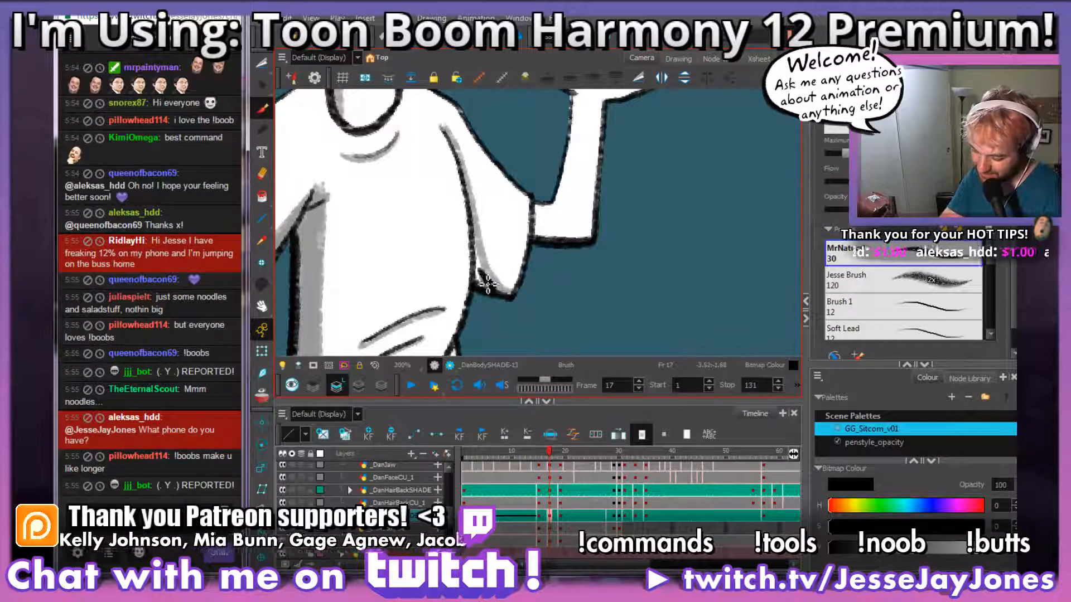
pyautogui.press('space')
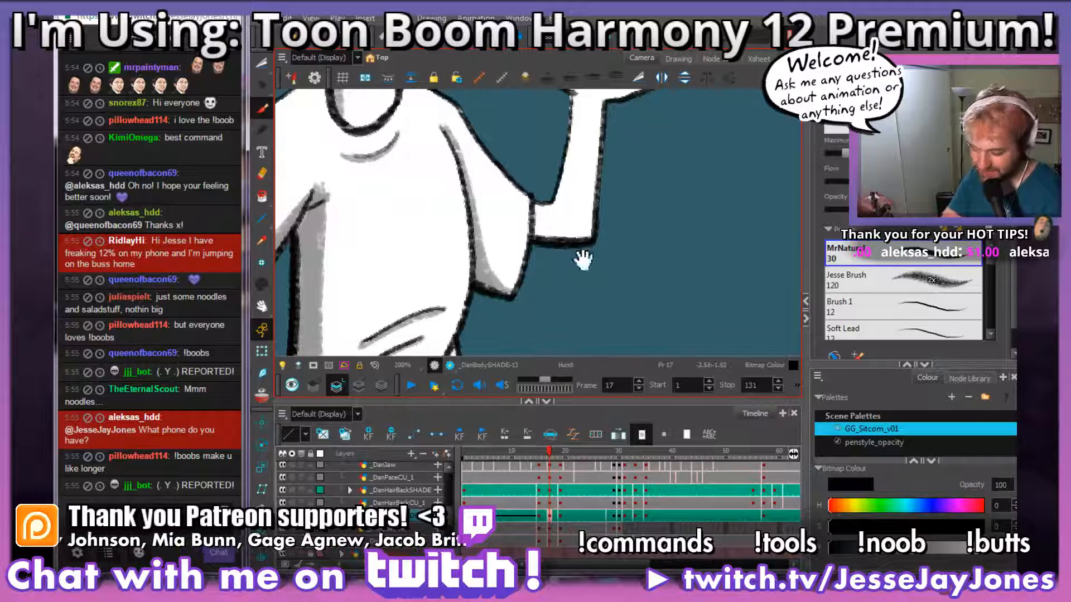
# Step: Brush grey shading along the underside of the bare elbow beside that sleeve
pyautogui.moveTo(597, 172)
pyautogui.mouseDown()
pyautogui.moveTo(502, 280)
pyautogui.moveTo(493, 215)
pyautogui.moveTo(545, 198)
pyautogui.mouseUp()
pyautogui.press('2')
pyautogui.press('space')
pyautogui.moveTo(533, 285)
pyautogui.mouseDown()
pyautogui.moveTo(575, 309)
pyautogui.moveTo(557, 280)
pyautogui.moveTo(511, 306)
pyautogui.moveTo(478, 274)
pyautogui.moveTo(481, 307)
pyautogui.moveTo(490, 271)
pyautogui.mouseUp()
pyautogui.moveTo(544, 200); pyautogui.dragTo(540, 279)
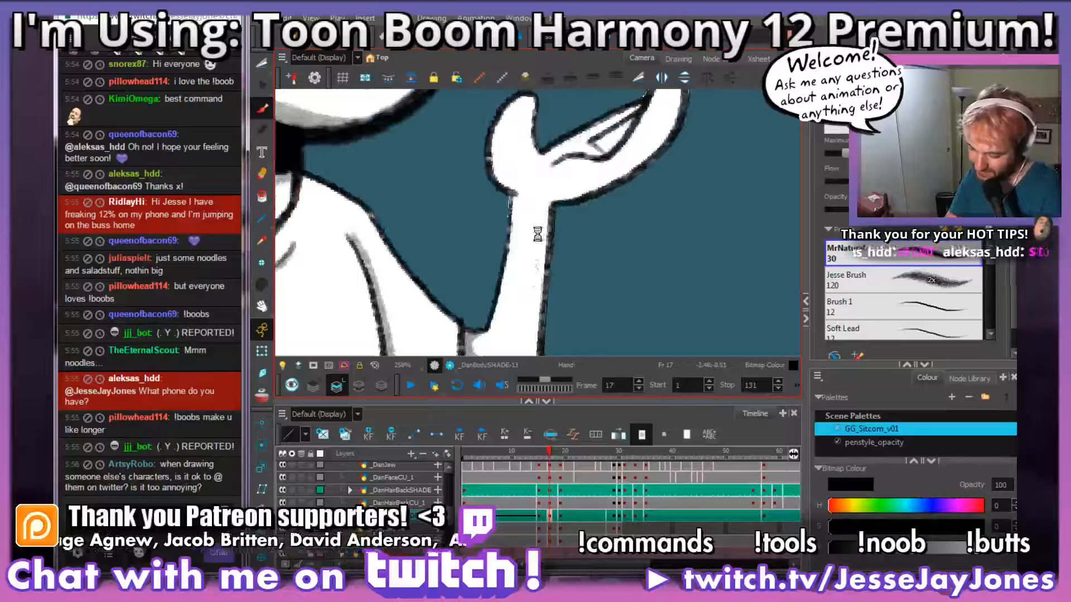
# Step: Brush grey shading along the raised forearm's inner edge, from the wrist down to the elbow
pyautogui.moveTo(537, 233)
pyautogui.mouseDown()
pyautogui.moveTo(511, 177)
pyautogui.moveTo(502, 251)
pyautogui.mouseUp()
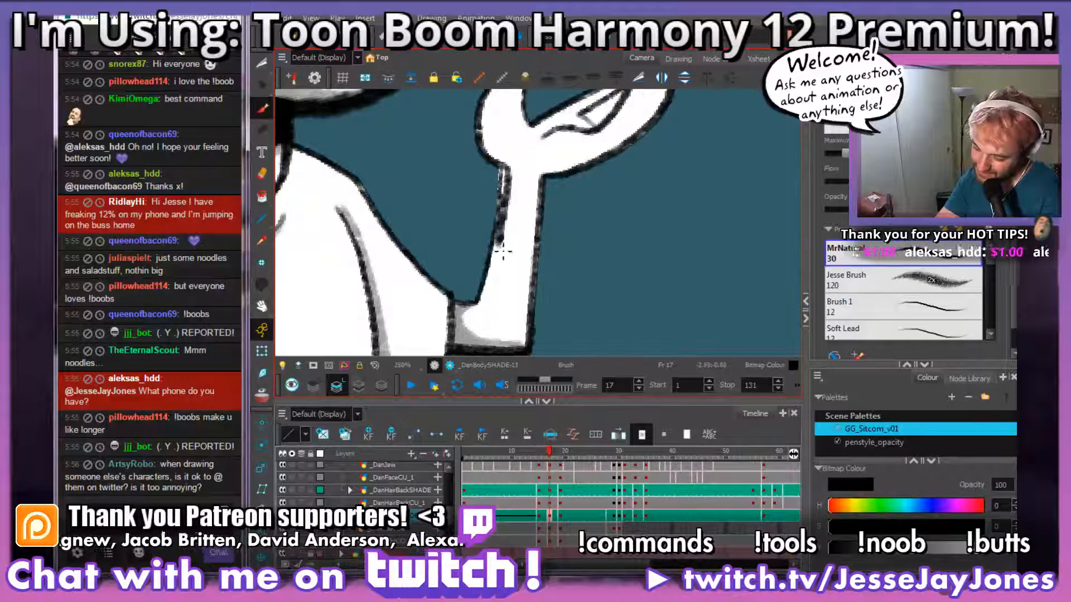
pyautogui.moveTo(509, 178); pyautogui.dragTo(510, 235)
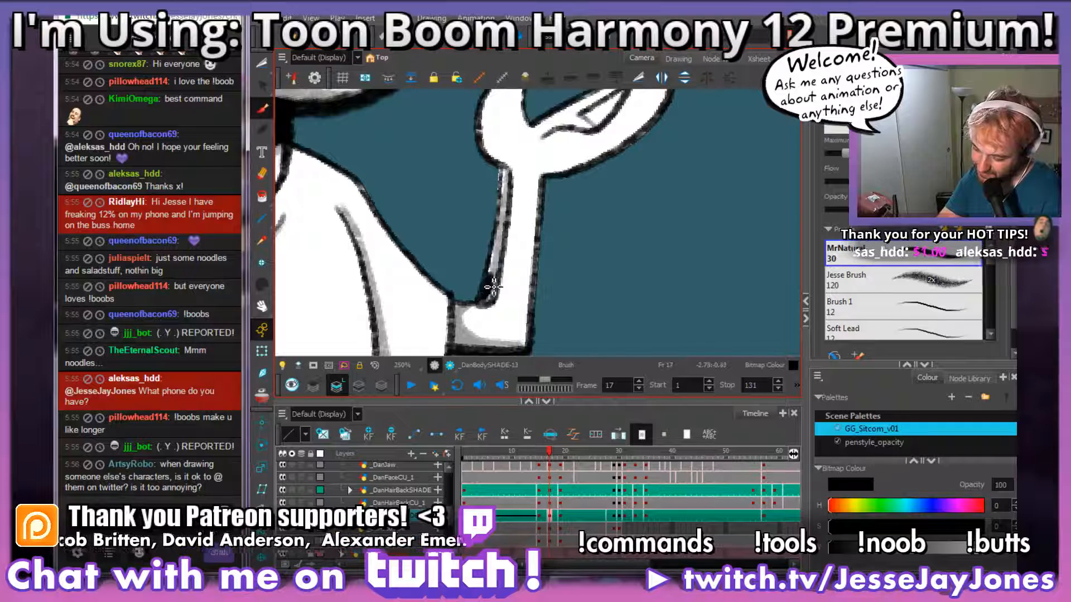
pyautogui.moveTo(499, 260)
pyautogui.mouseDown()
pyautogui.moveTo(510, 178)
pyautogui.moveTo(538, 208)
pyautogui.mouseUp()
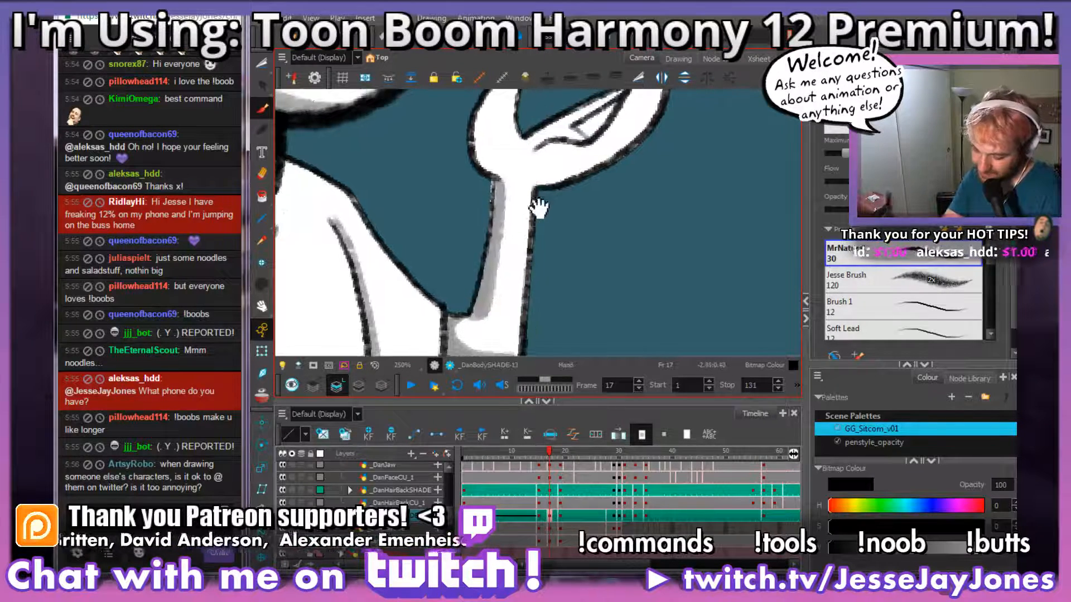
# Step: Brush grey shading along the raised hand's thumb and the underside of its palm and fingers
pyautogui.moveTo(519, 286); pyautogui.dragTo(493, 330)
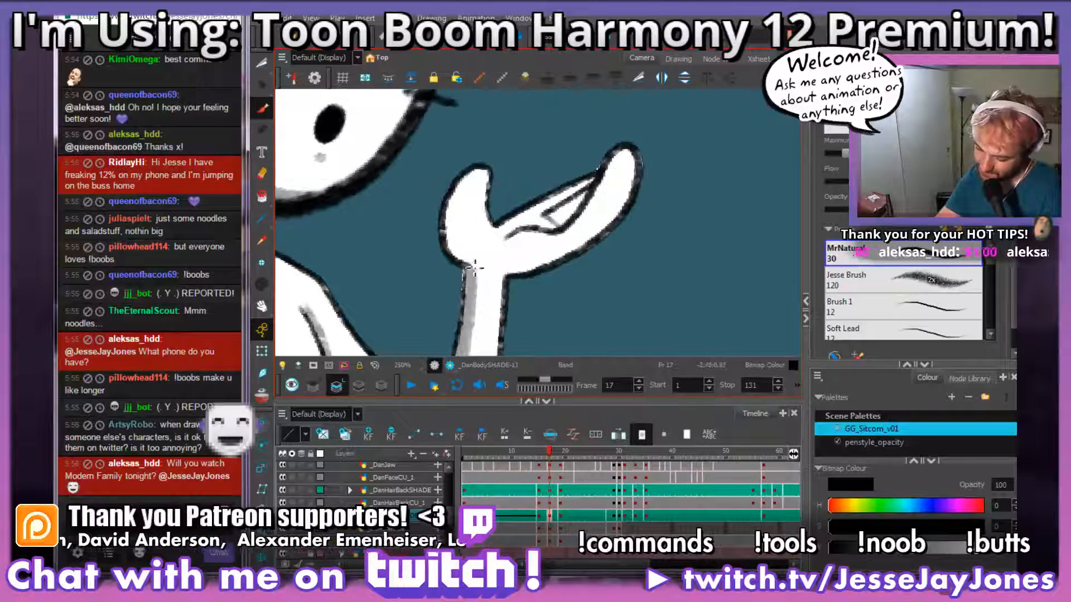
pyautogui.moveTo(477, 280); pyautogui.dragTo(478, 173)
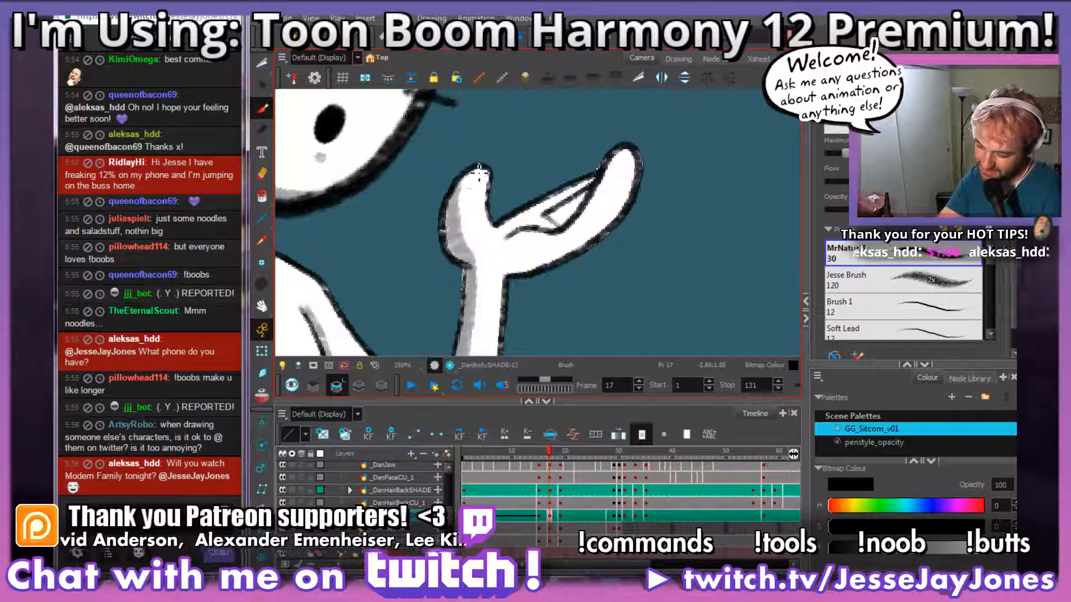
pyautogui.moveTo(614, 279)
pyautogui.mouseDown()
pyautogui.moveTo(555, 264)
pyautogui.moveTo(449, 346)
pyautogui.mouseUp()
pyautogui.moveTo(531, 217)
pyautogui.mouseDown()
pyautogui.moveTo(564, 189)
pyautogui.moveTo(522, 246)
pyautogui.moveTo(451, 269)
pyautogui.mouseUp()
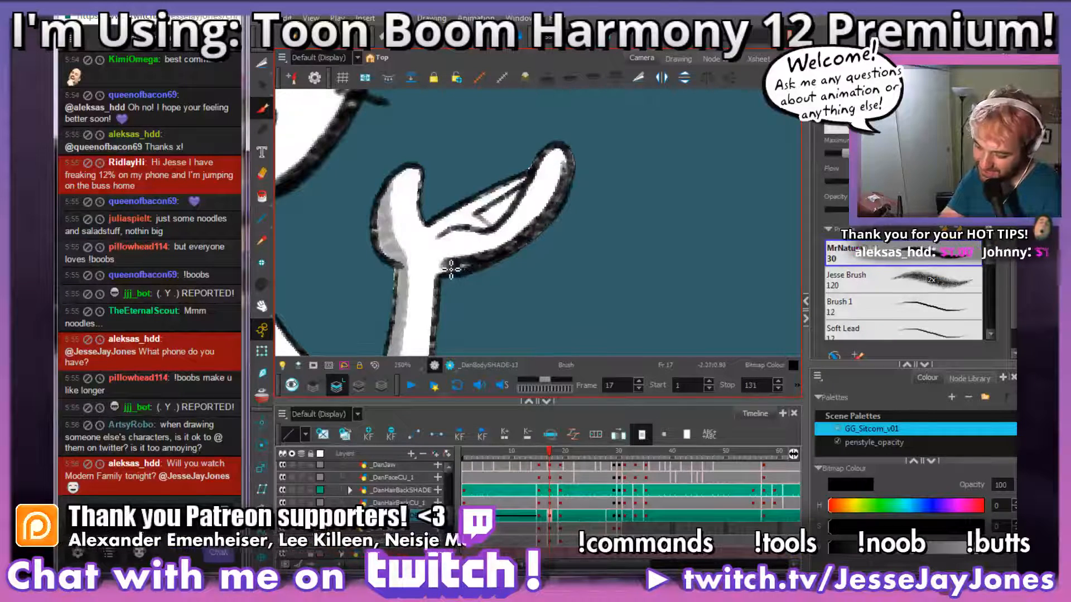
pyautogui.moveTo(515, 248); pyautogui.dragTo(498, 278)
pyautogui.moveTo(548, 199)
pyautogui.mouseDown()
pyautogui.moveTo(490, 262)
pyautogui.moveTo(430, 284)
pyautogui.mouseUp()
pyautogui.moveTo(500, 260)
pyautogui.mouseDown()
pyautogui.moveTo(575, 272)
pyautogui.moveTo(548, 266)
pyautogui.moveTo(567, 248)
pyautogui.mouseUp()
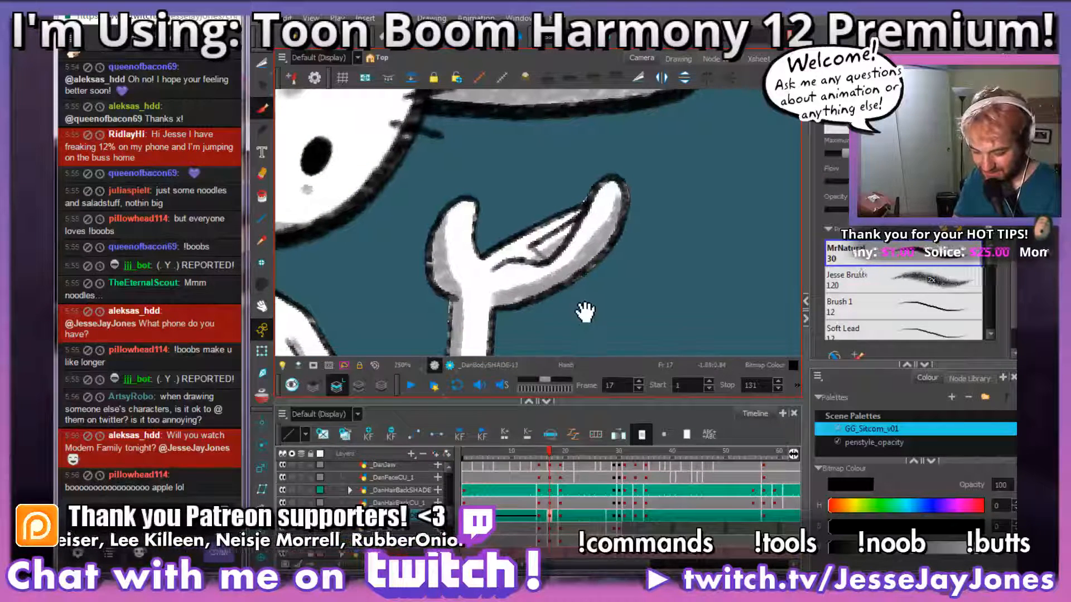
# Step: Brush a thin grey shadow on the fingers behind the raised hand's front finger, redoing the first stroke
pyautogui.moveTo(586, 311); pyautogui.dragTo(564, 266)
pyautogui.press('1')
pyautogui.press('1')
pyautogui.press('1')
pyautogui.press('1')
pyautogui.moveTo(559, 230); pyautogui.dragTo(529, 293)
pyautogui.press('2')
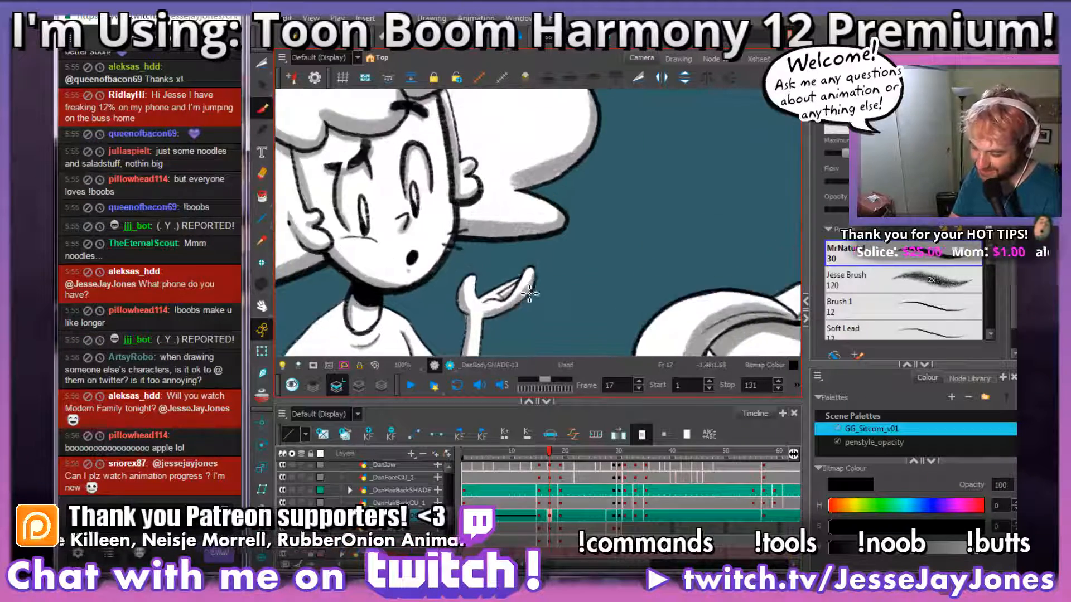
pyautogui.press('2')
pyautogui.press('2')
pyautogui.press('2')
pyautogui.press('2')
pyautogui.press('2')
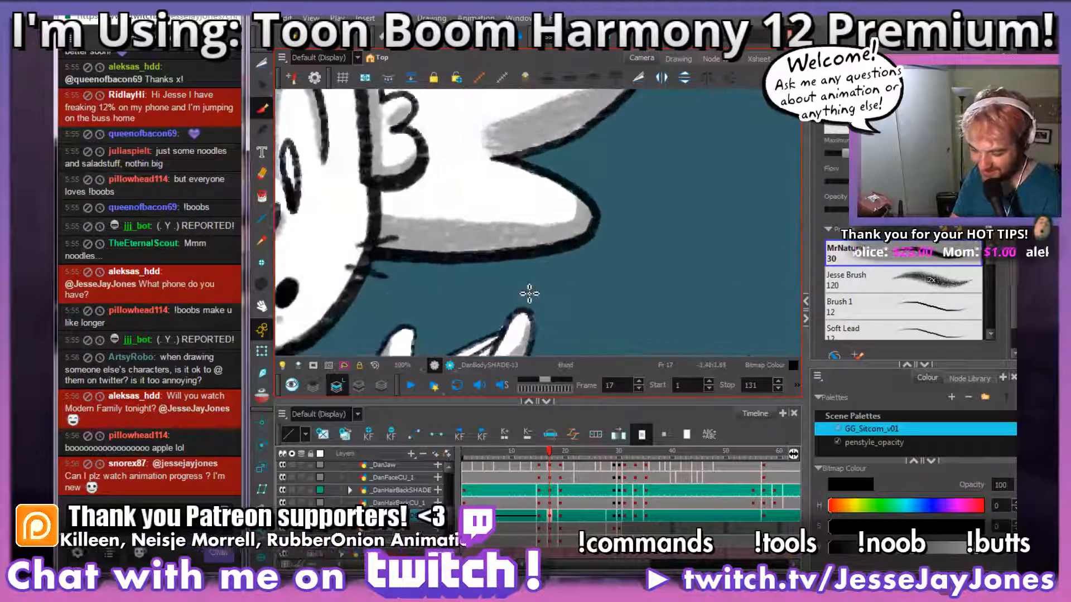
pyautogui.moveTo(514, 346); pyautogui.dragTo(604, 179)
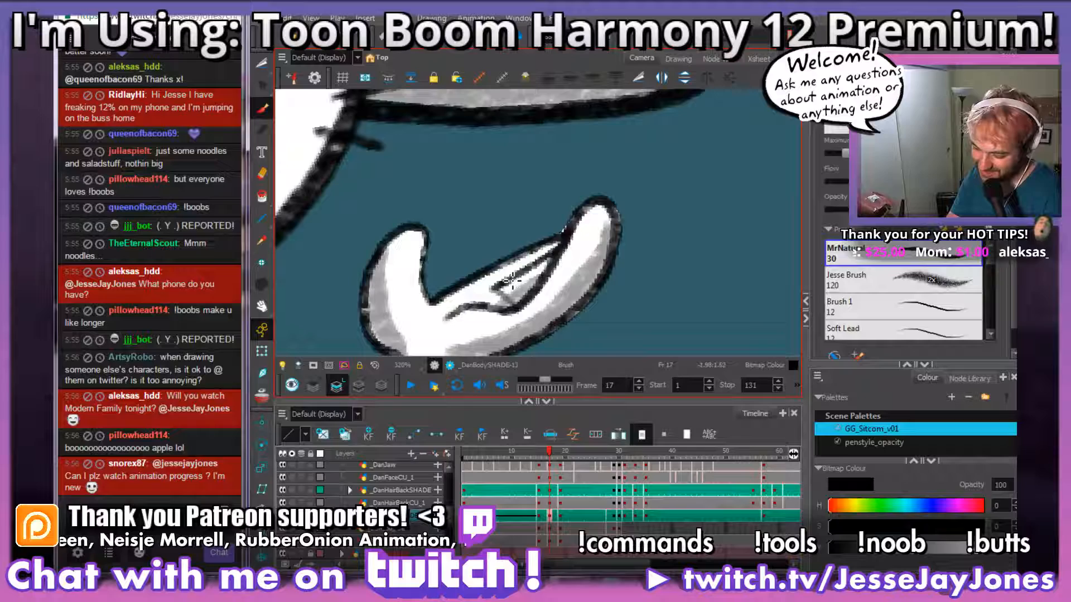
pyautogui.moveTo(495, 288); pyautogui.dragTo(558, 246)
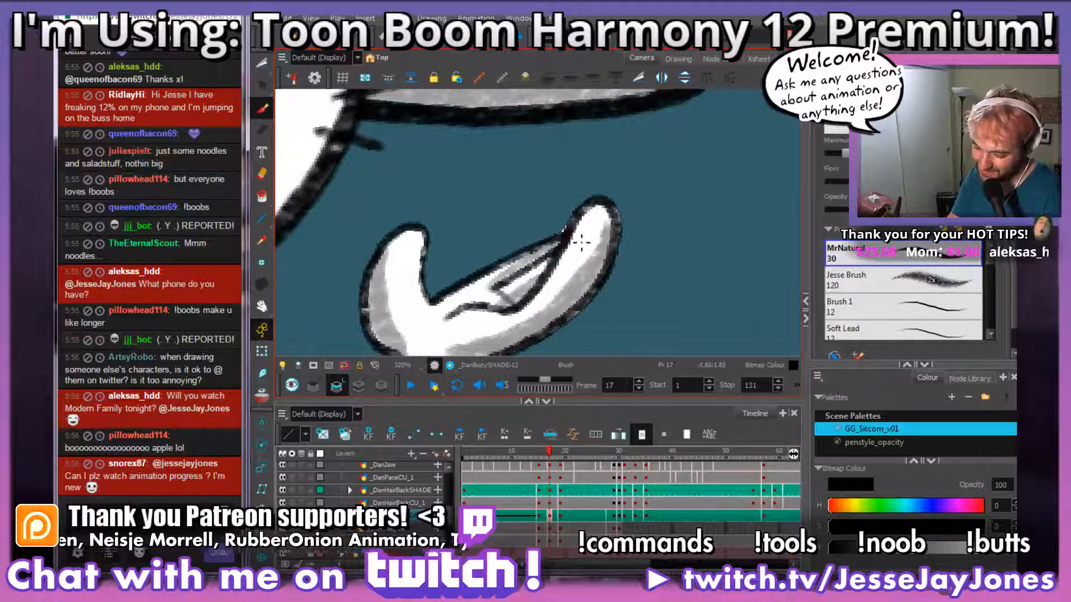
pyautogui.hotkey('ctrl', 'z')
pyautogui.moveTo(494, 288); pyautogui.dragTo(563, 247)
# Step: Examine the shading over the whole standing character on frame 17, from the head down to the table edge
pyautogui.moveTo(541, 353); pyautogui.dragTo(559, 284)
pyautogui.press('1')
pyautogui.press('1')
pyautogui.press('1')
pyautogui.press('1')
pyautogui.press('1')
pyautogui.press('1')
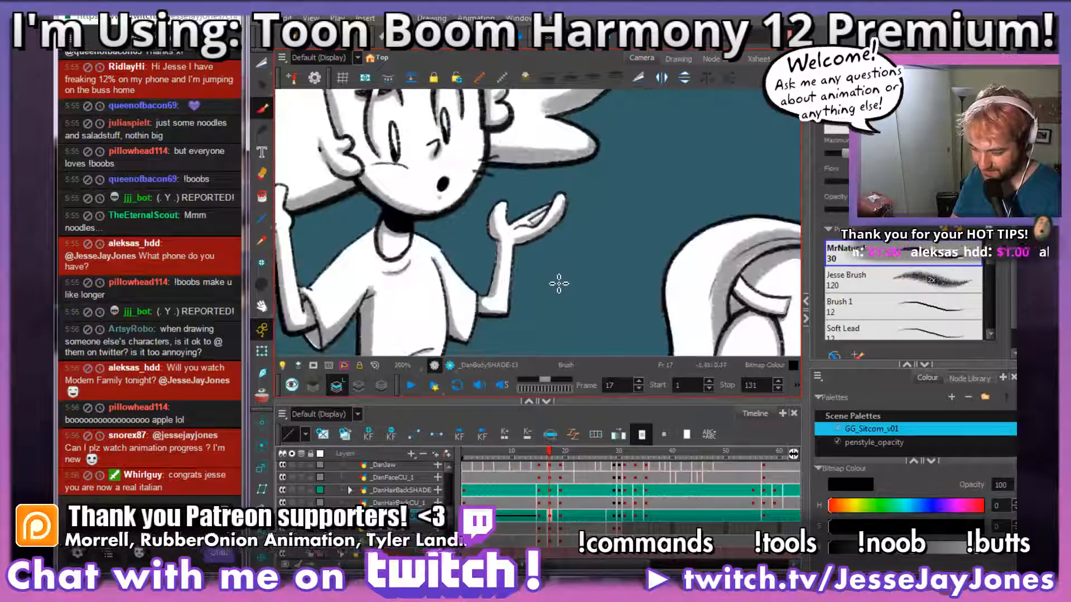
pyautogui.press('space')
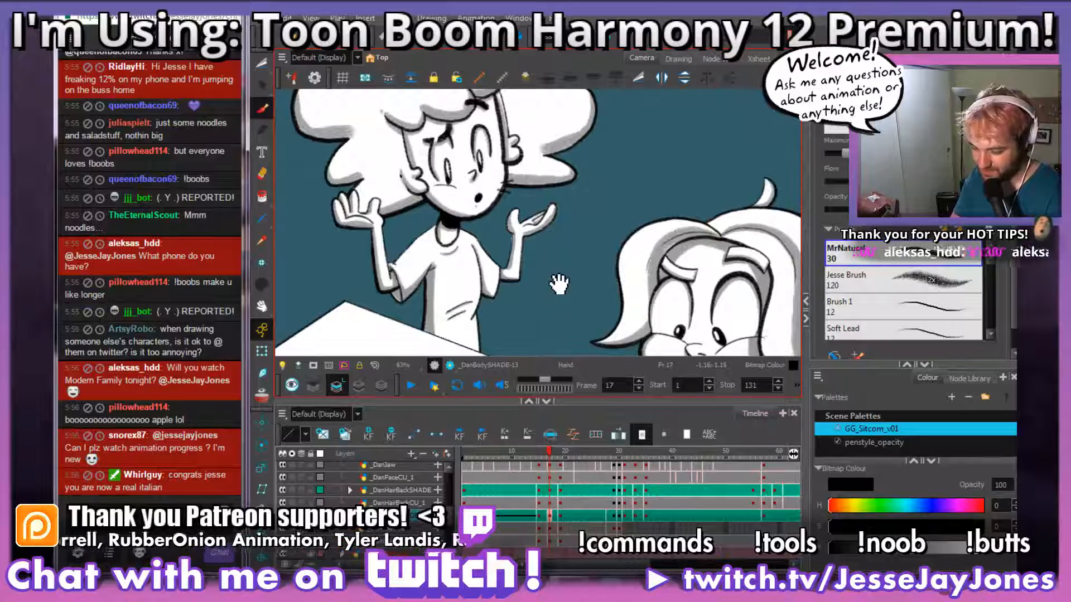
pyautogui.moveTo(558, 284); pyautogui.dragTo(568, 285)
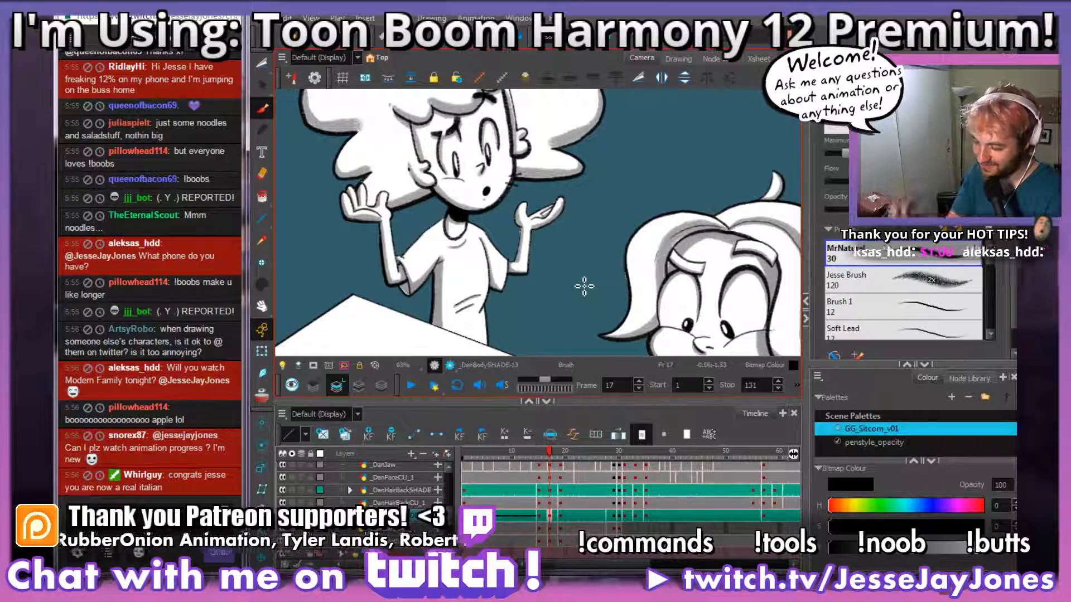
pyautogui.press('2')
pyautogui.press('2')
pyautogui.press('space')
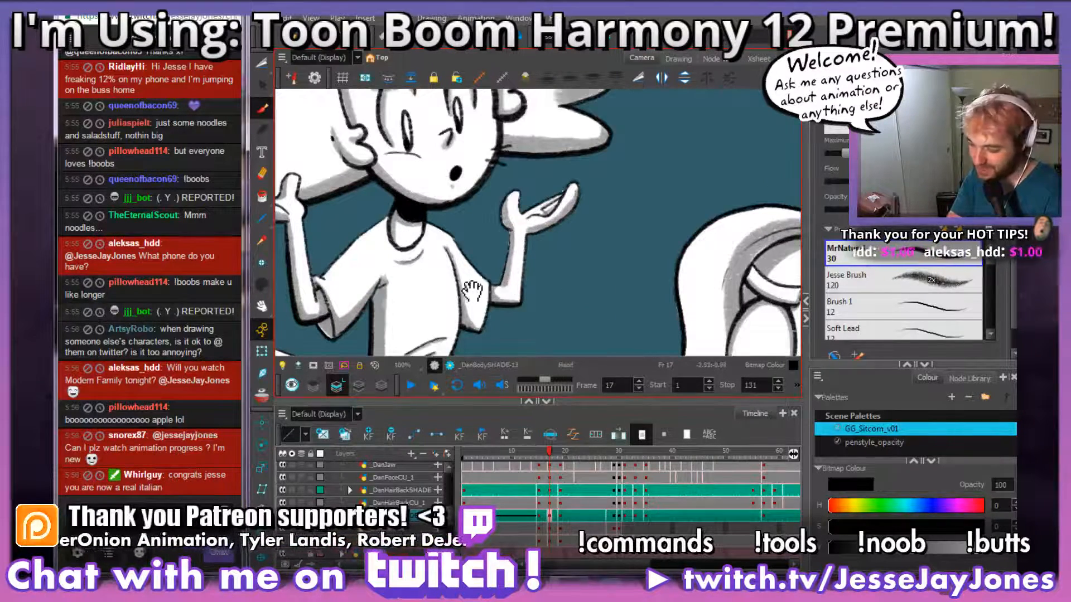
pyautogui.moveTo(473, 290); pyautogui.dragTo(558, 153)
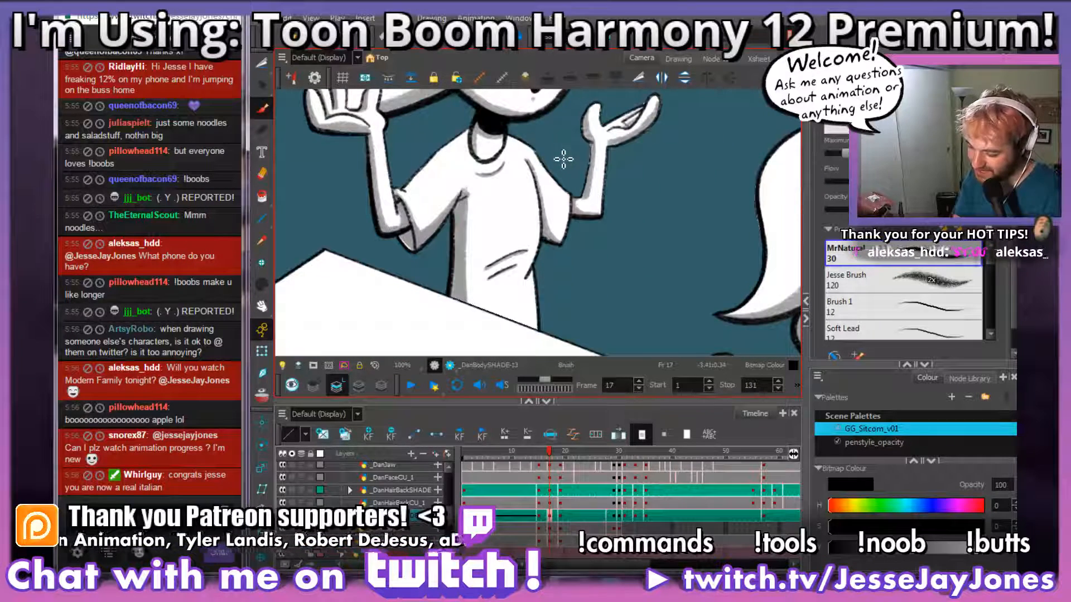
pyautogui.press('space')
pyautogui.moveTo(567, 307); pyautogui.dragTo(563, 223)
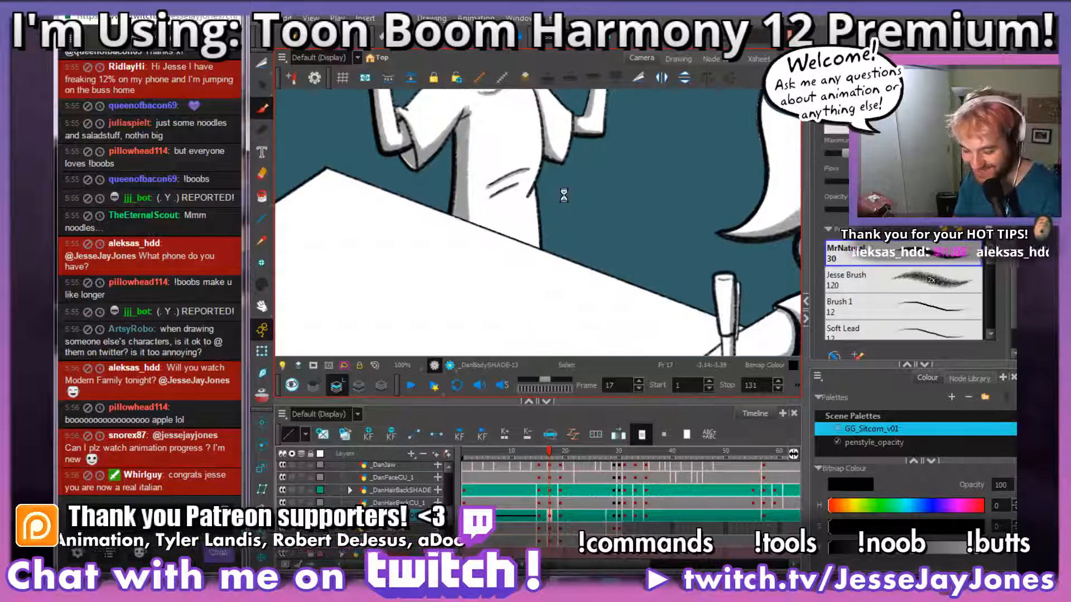
pyautogui.moveTo(536, 287); pyautogui.dragTo(537, 249)
pyautogui.press('1')
pyautogui.press('1')
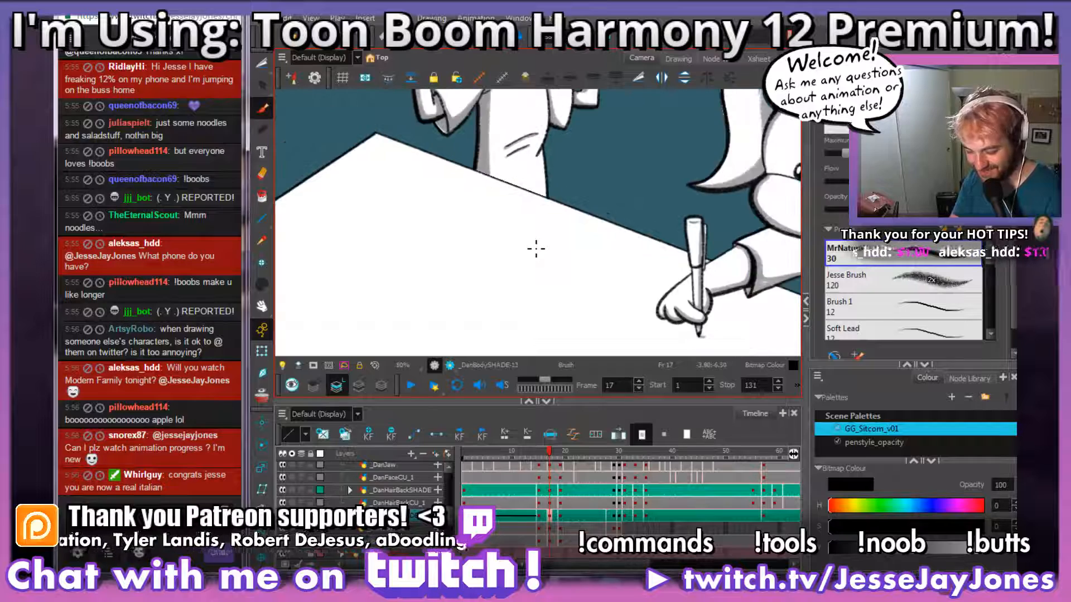
# Step: Play back the scene with both characters in view from frame 1, with sound and sound scrubbing enabled
pyautogui.press('space')
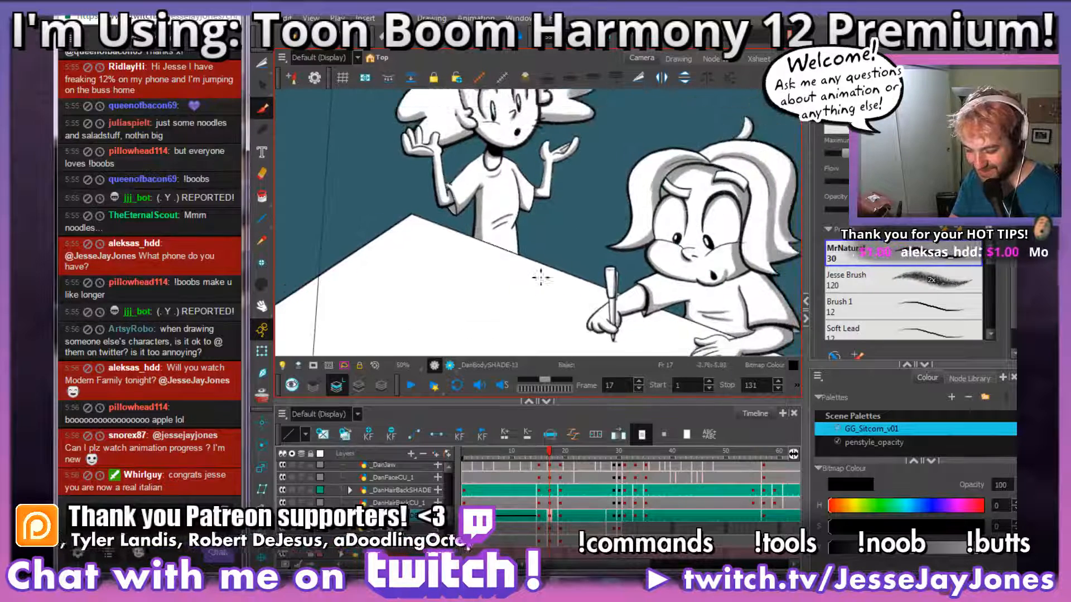
pyautogui.moveTo(583, 217); pyautogui.dragTo(484, 292)
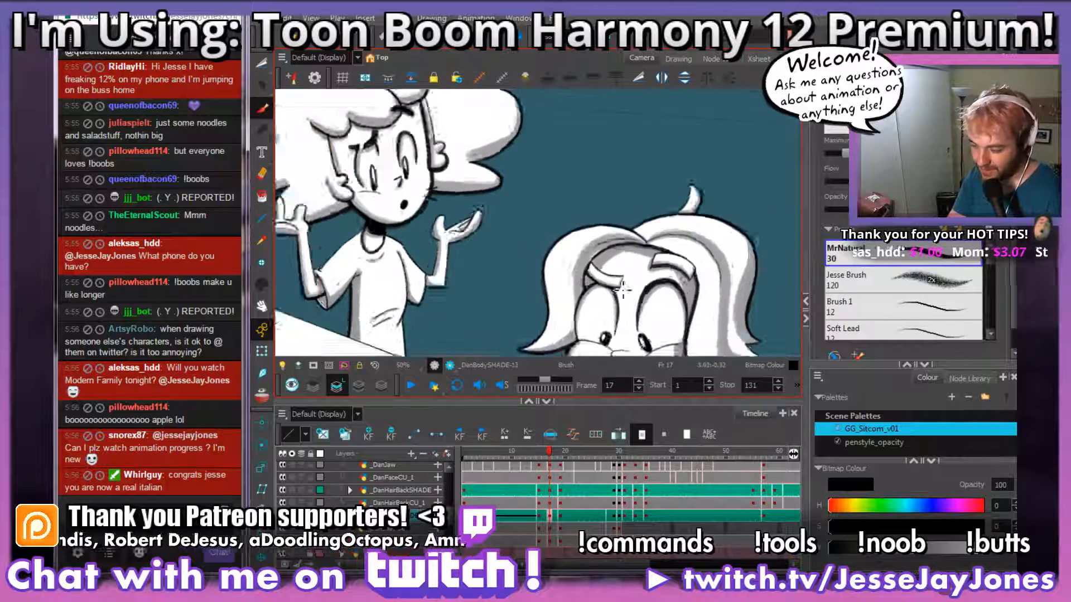
pyautogui.press('1')
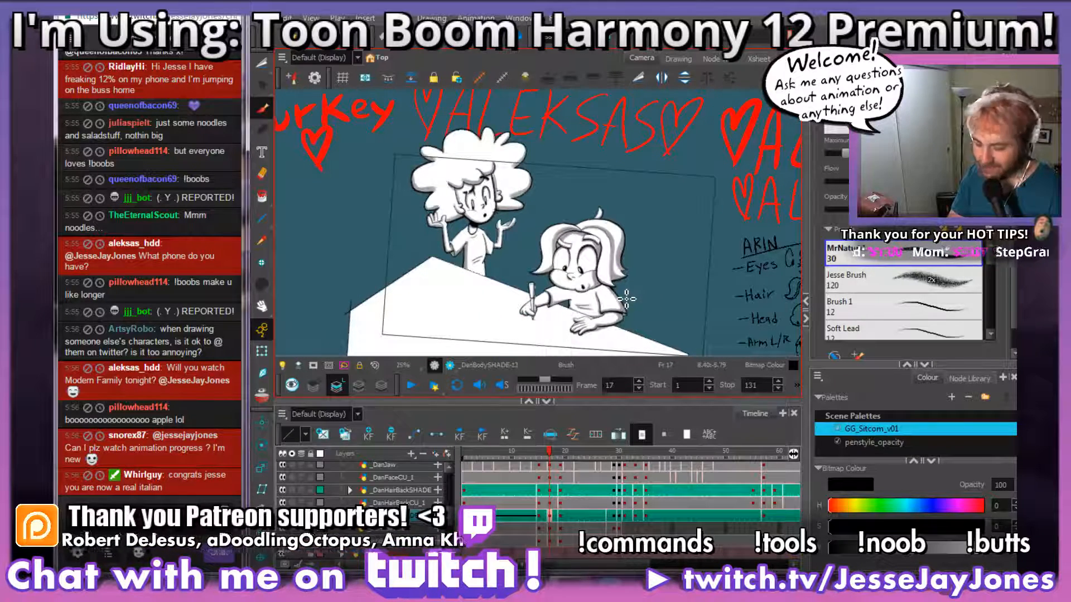
pyautogui.scroll(2, 626, 299)
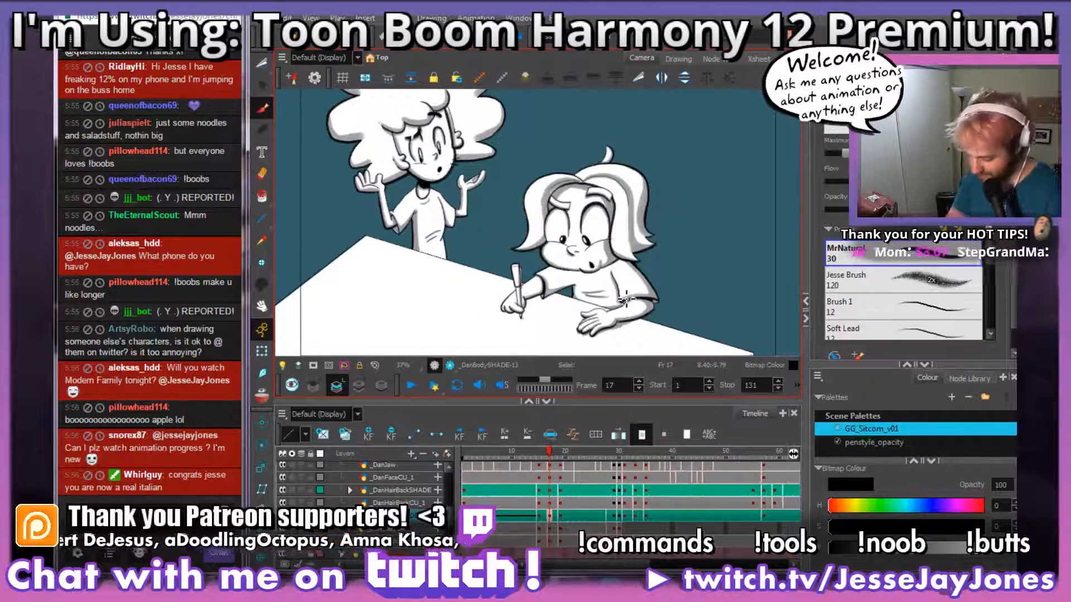
pyautogui.click(466, 456)
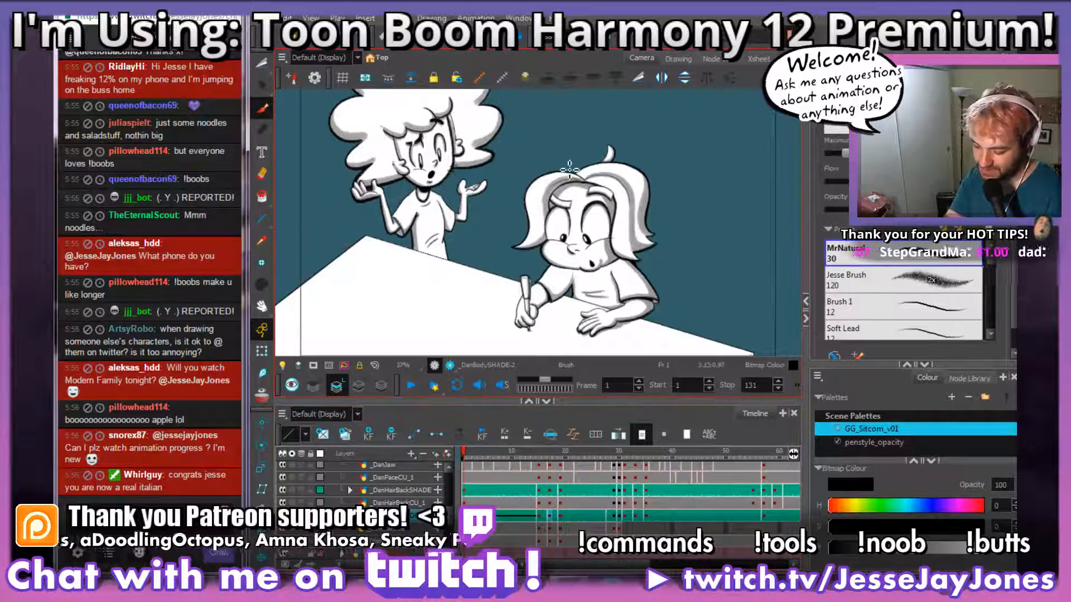
pyautogui.click(479, 385)
pyautogui.click(504, 386)
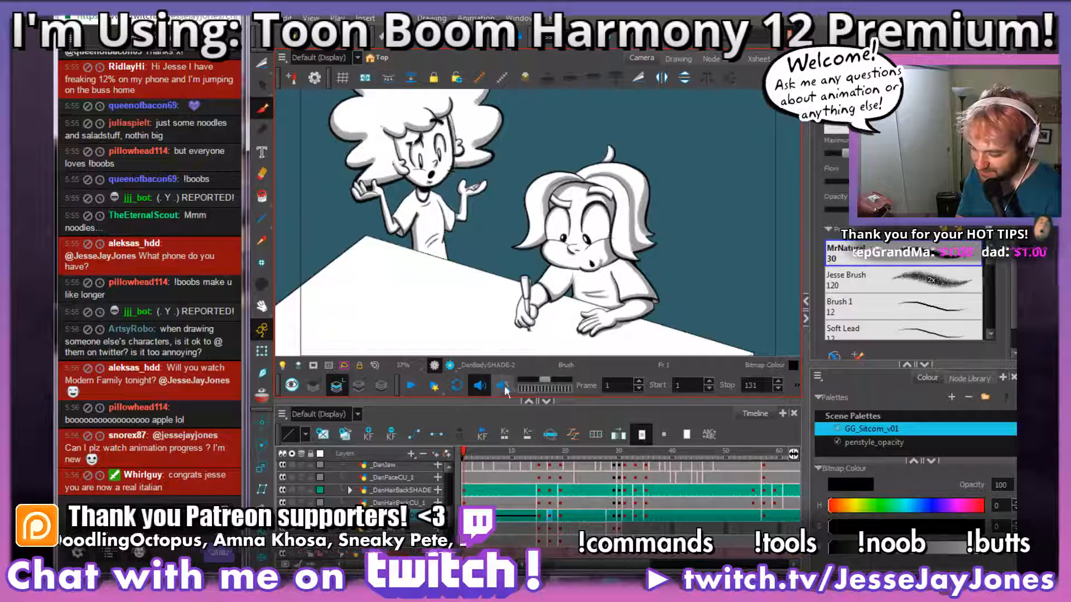
pyautogui.click(410, 387)
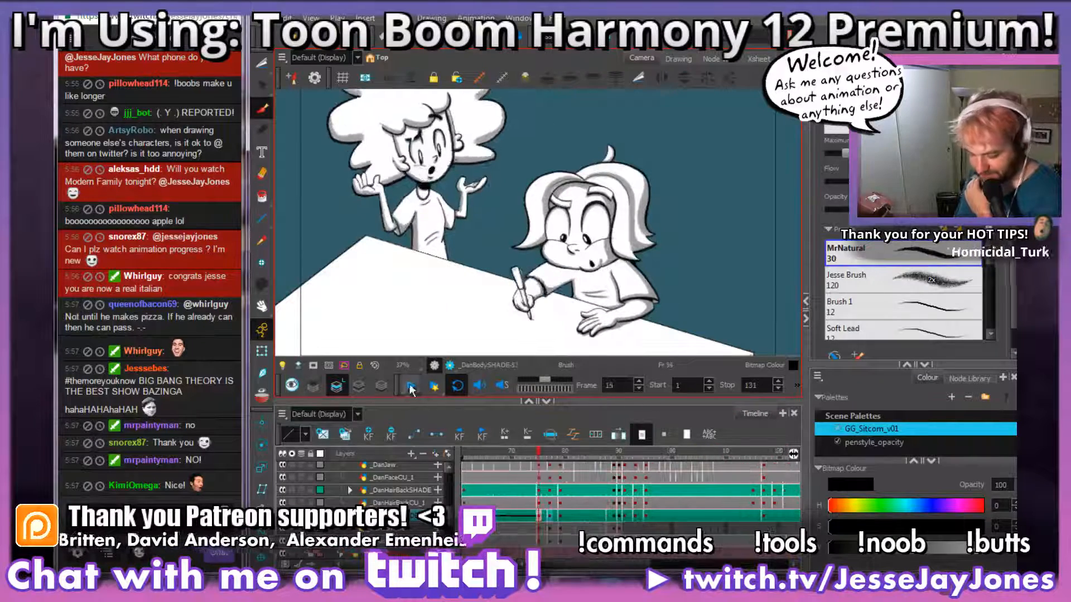
# Step: Switch to Windows Explorer and play GameGrumps_Comp_v02b.mov from the EXPORTS folder of _GameGrumps in _Current Jobs
pyautogui.press('super+e')
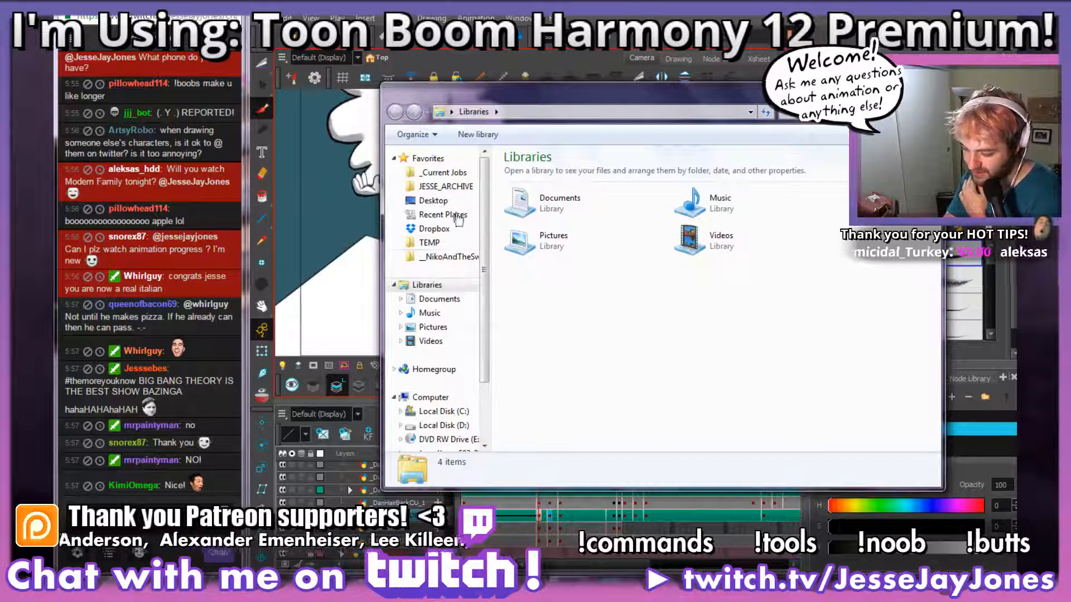
pyautogui.click(458, 175)
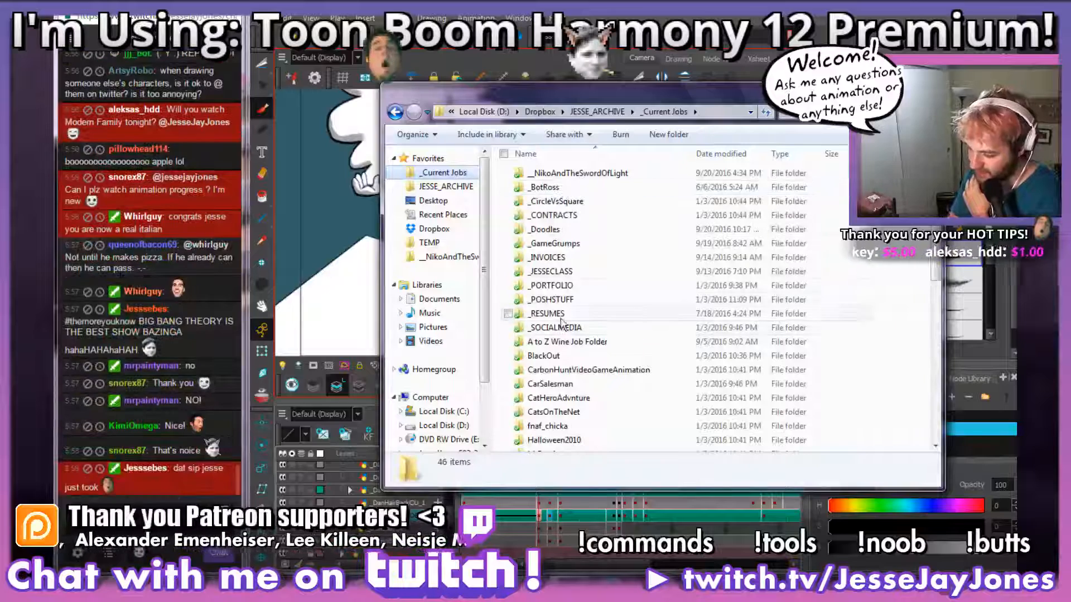
pyautogui.doubleClick(562, 246)
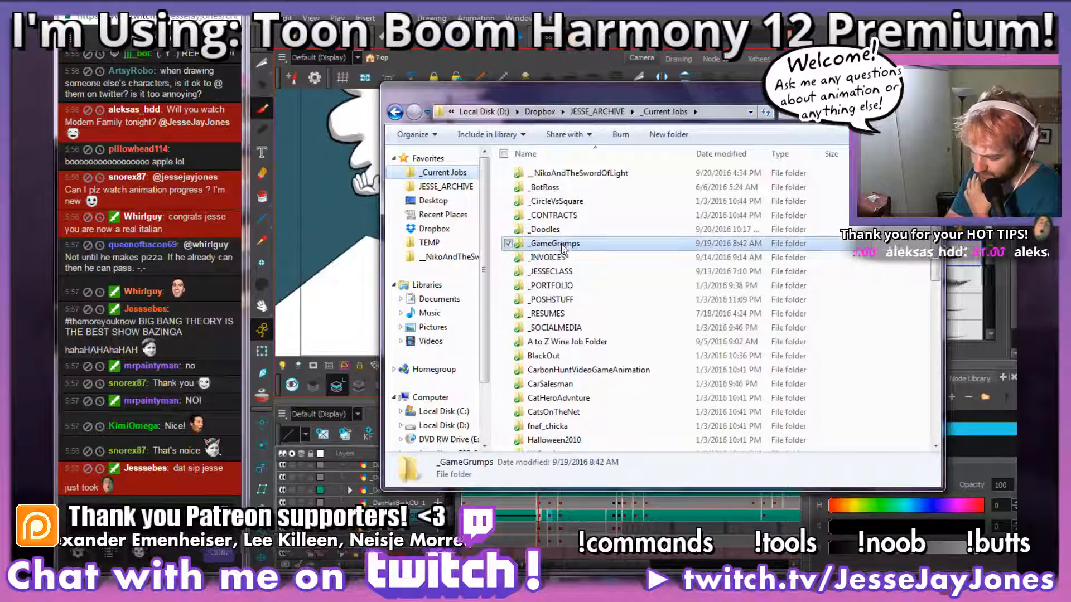
pyautogui.doubleClick(555, 175)
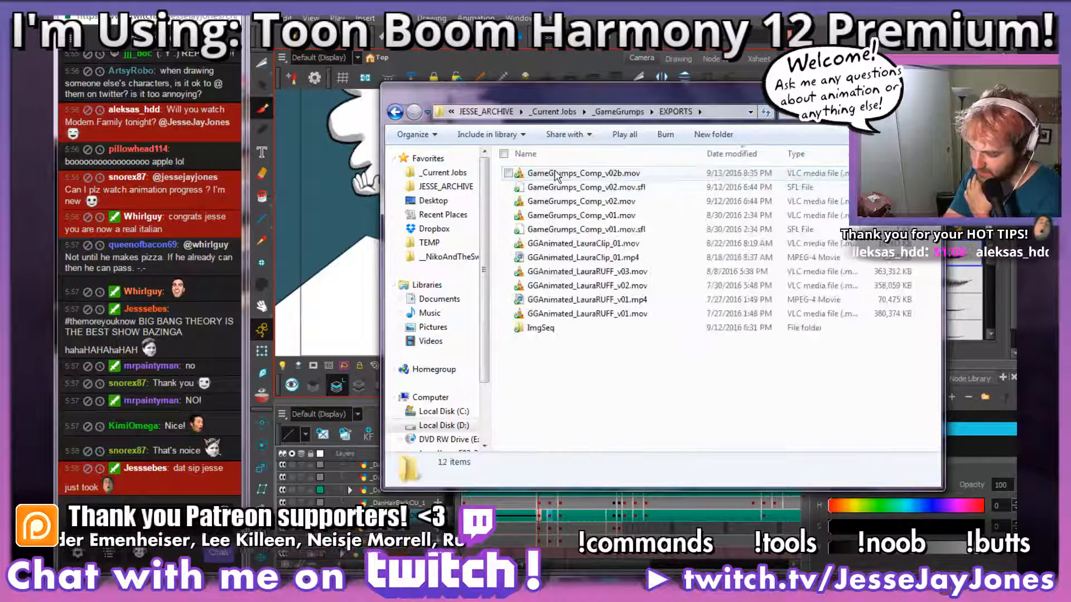
pyautogui.click(618, 175)
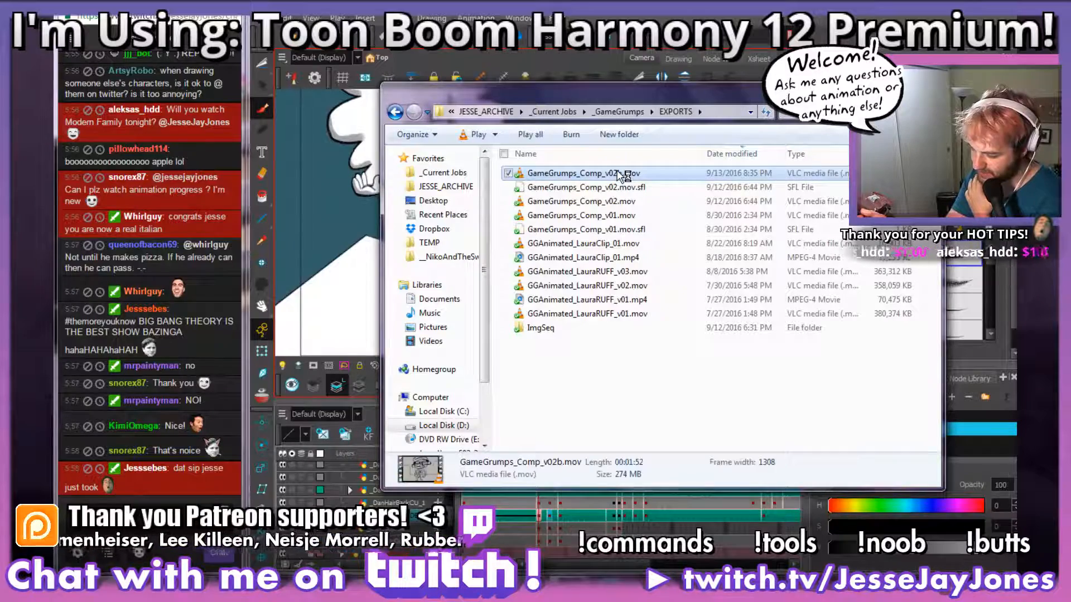
pyautogui.doubleClick(618, 174)
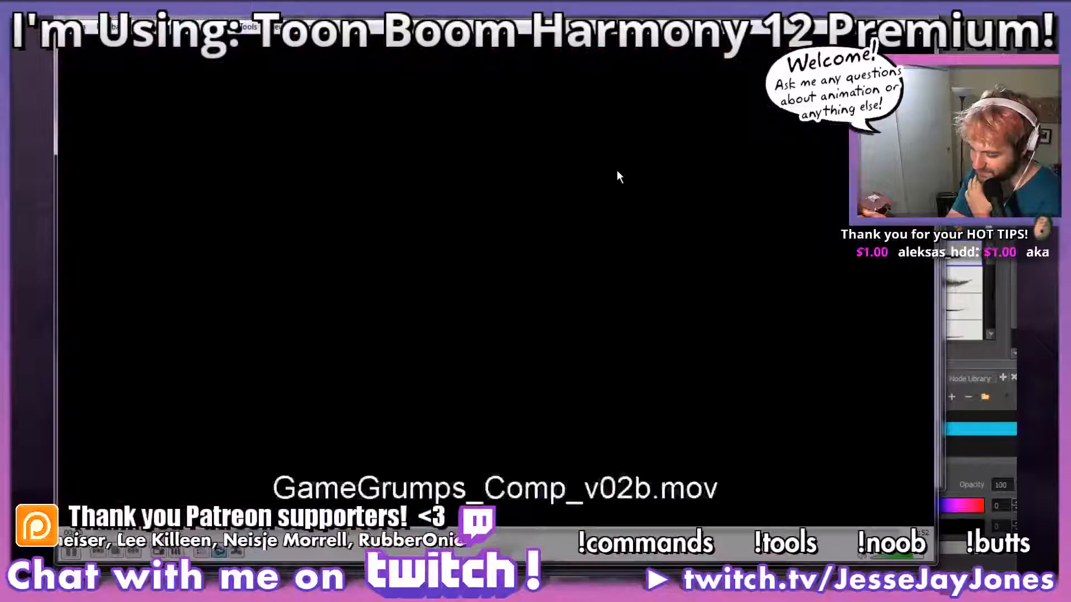
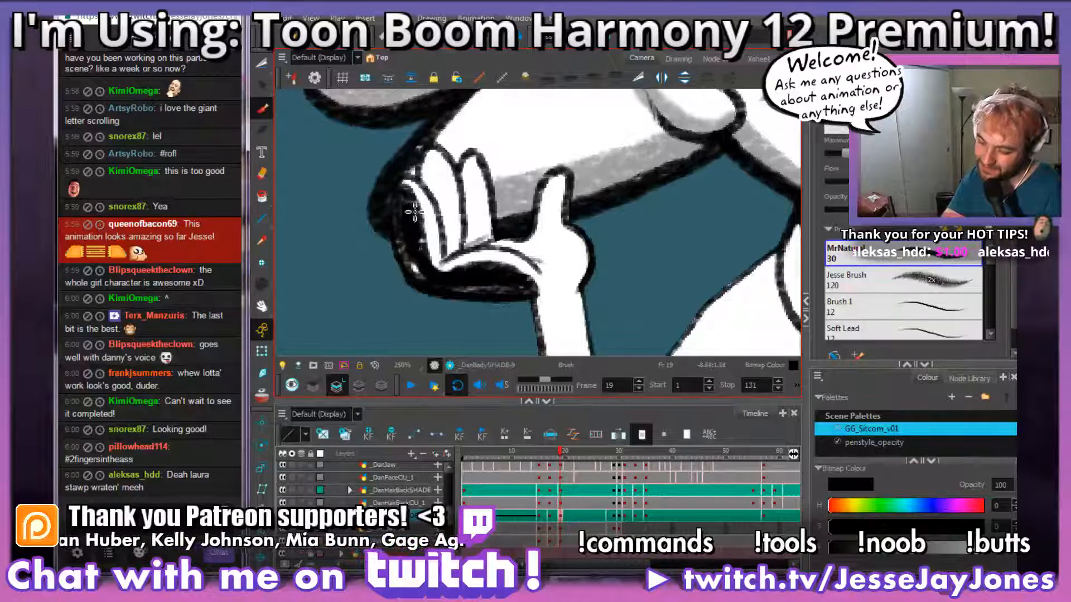
# Step: Brush grey shading over the palm, fingers and thumb of the standing character's raised hand on frame 19
pyautogui.moveTo(424, 254)
pyautogui.mouseDown()
pyautogui.moveTo(422, 245)
pyautogui.moveTo(407, 277)
pyautogui.mouseUp()
pyautogui.moveTo(550, 326); pyautogui.dragTo(542, 284)
pyautogui.moveTo(512, 233)
pyautogui.mouseDown()
pyautogui.moveTo(531, 289)
pyautogui.moveTo(519, 283)
pyautogui.moveTo(513, 295)
pyautogui.moveTo(513, 277)
pyautogui.mouseUp()
pyautogui.moveTo(470, 223); pyautogui.dragTo(475, 237)
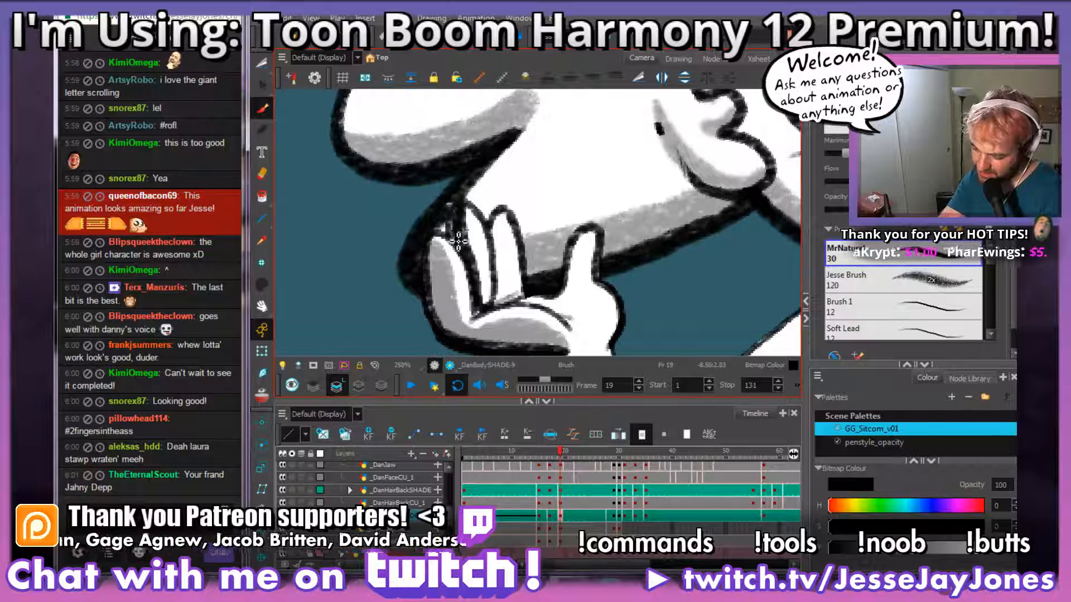
pyautogui.moveTo(502, 269)
pyautogui.mouseDown()
pyautogui.moveTo(506, 300)
pyautogui.moveTo(523, 298)
pyautogui.moveTo(509, 296)
pyautogui.moveTo(506, 219)
pyautogui.moveTo(503, 302)
pyautogui.mouseUp()
pyautogui.press('space')
pyautogui.moveTo(602, 319); pyautogui.dragTo(555, 242)
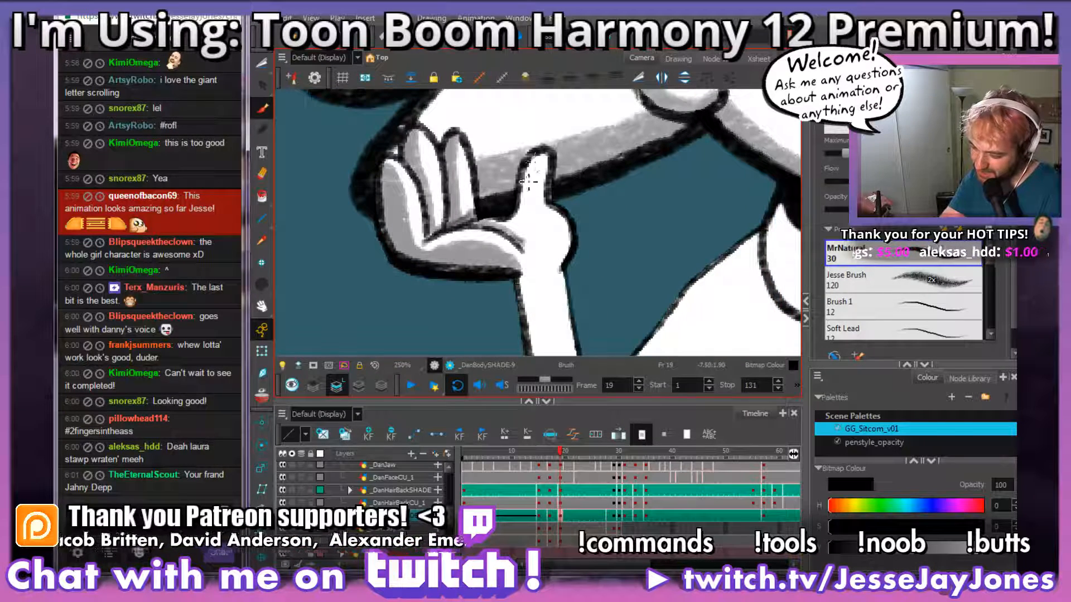
pyautogui.moveTo(529, 172); pyautogui.dragTo(518, 218)
# Step: Brush grey shading beside the bent elbow, along the inside of the sleeve opening on the raised arm
pyautogui.press('space')
pyautogui.moveTo(598, 283); pyautogui.dragTo(479, 155)
pyautogui.moveTo(550, 306); pyautogui.dragTo(562, 270)
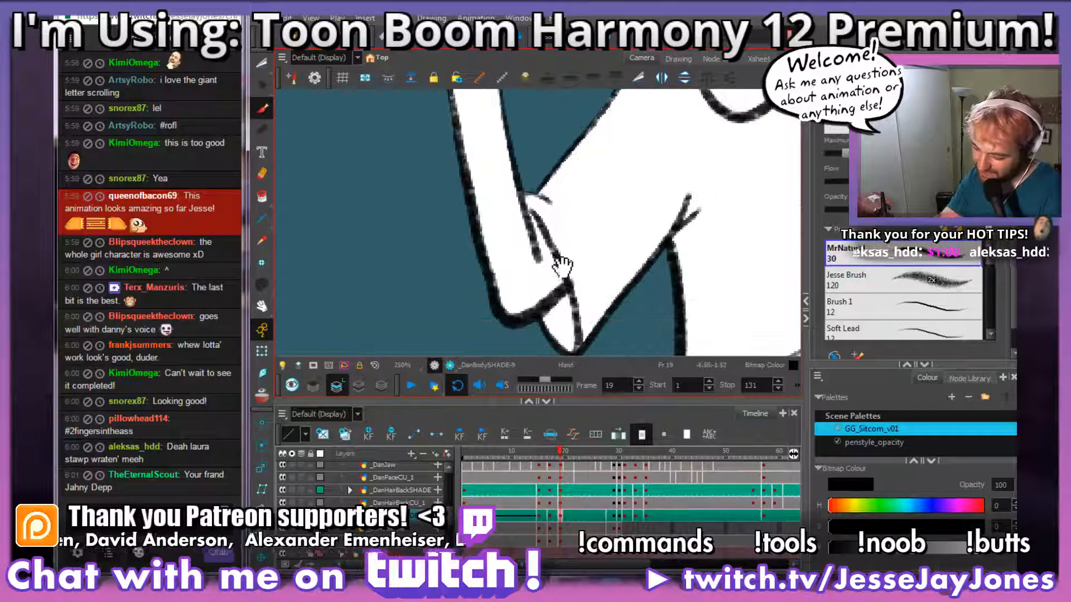
pyautogui.moveTo(533, 220); pyautogui.dragTo(557, 294)
pyautogui.press('space')
pyautogui.press('1')
pyautogui.moveTo(553, 247)
pyautogui.mouseDown()
pyautogui.moveTo(621, 271)
pyautogui.moveTo(547, 284)
pyautogui.moveTo(550, 259)
pyautogui.mouseUp()
pyautogui.press('space')
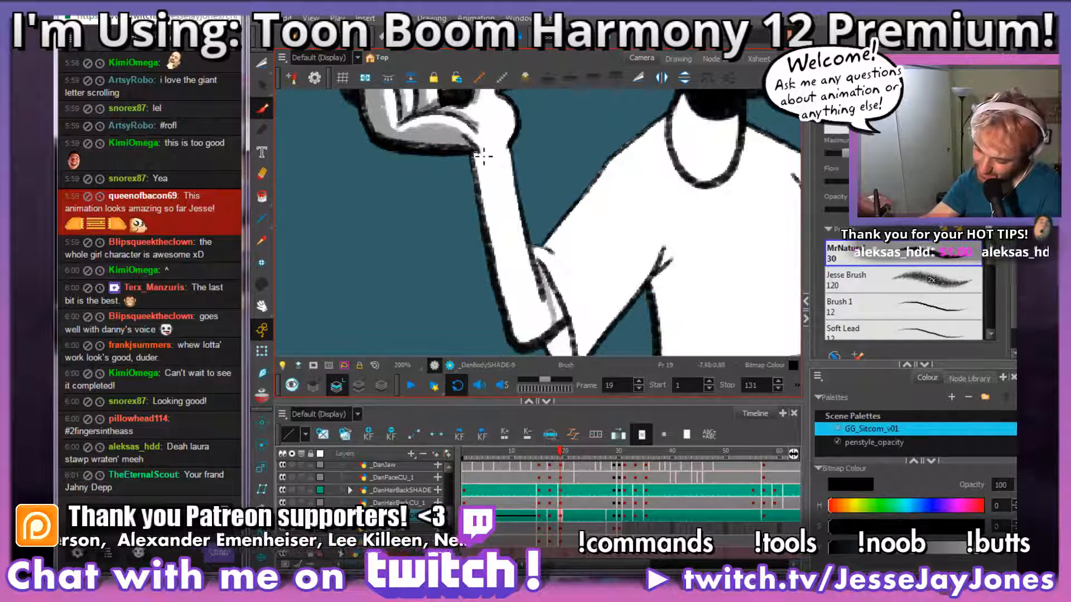
# Step: Shade the raised forearm grey along its outer edge from the wrist down and around the elbow
pyautogui.moveTo(522, 303)
pyautogui.mouseDown()
pyautogui.moveTo(529, 323)
pyautogui.moveTo(558, 308)
pyautogui.mouseUp()
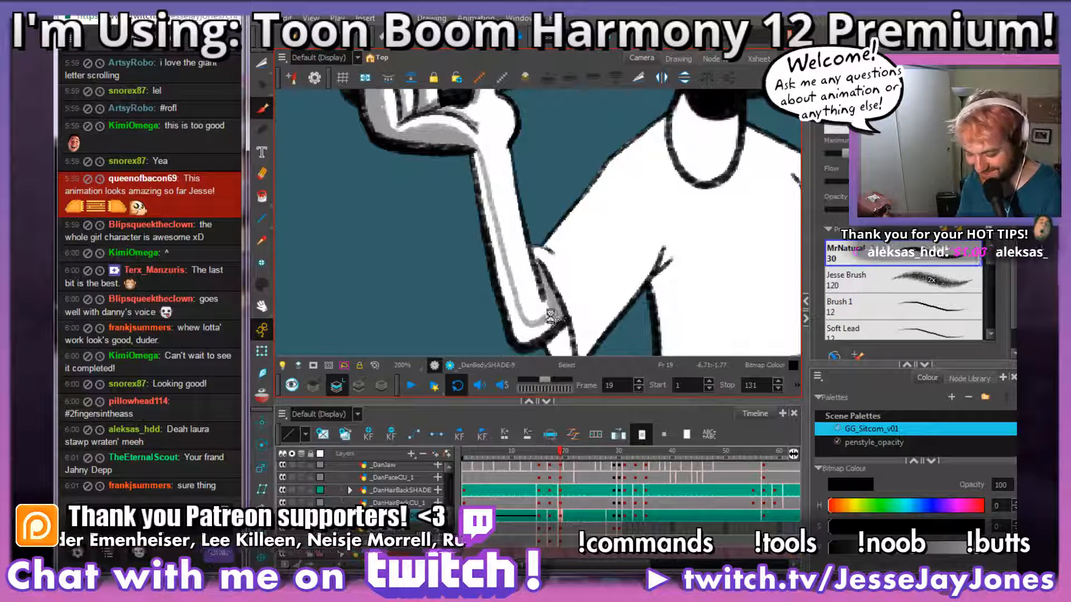
pyautogui.moveTo(554, 320); pyautogui.dragTo(601, 301)
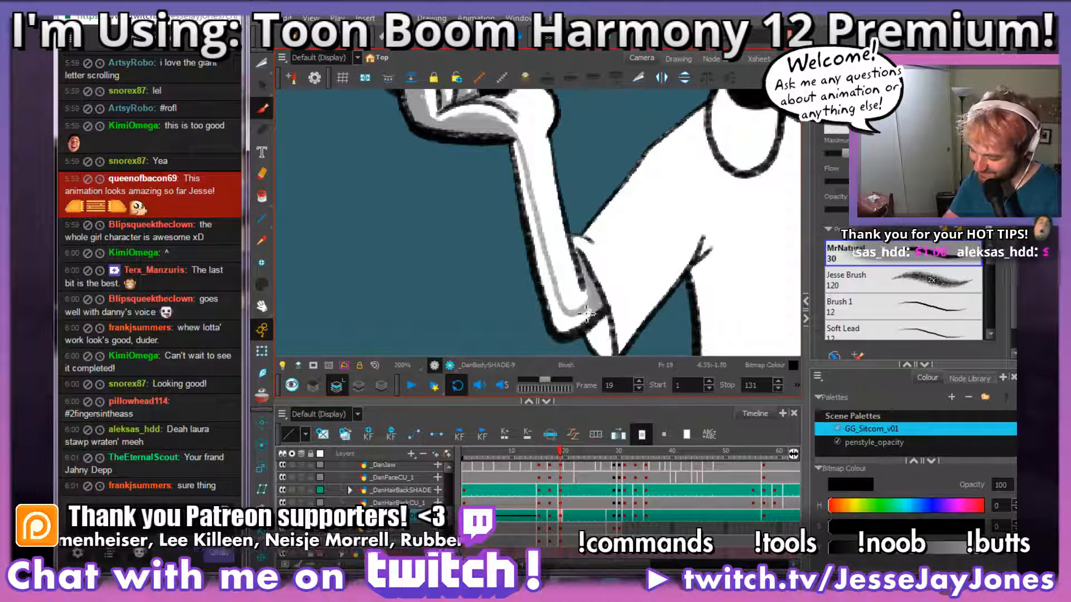
pyautogui.moveTo(586, 322); pyautogui.dragTo(596, 315)
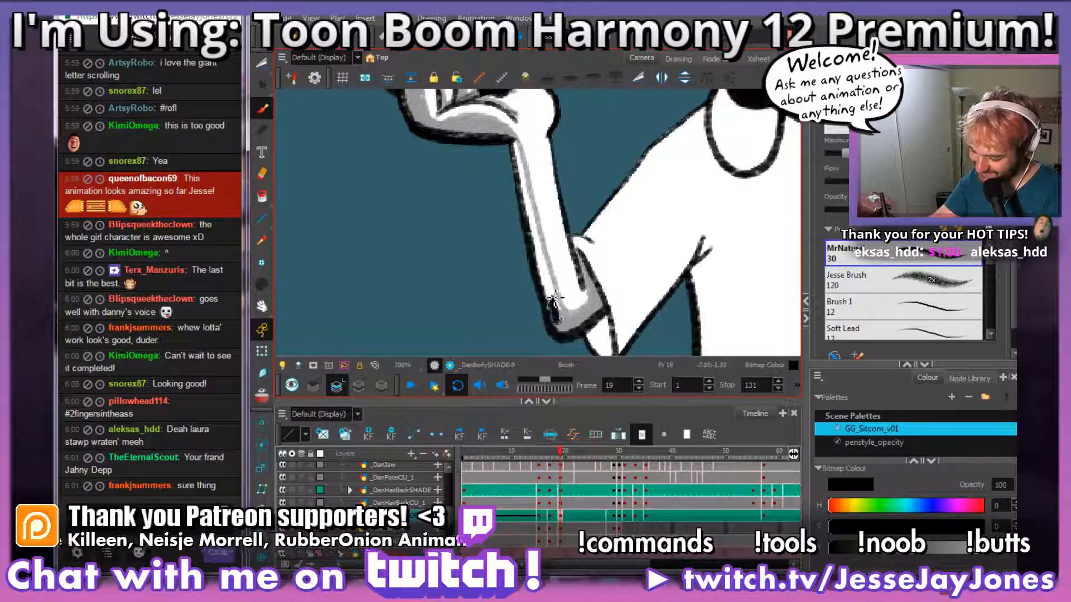
pyautogui.moveTo(554, 300); pyautogui.dragTo(561, 318)
pyautogui.moveTo(559, 255); pyautogui.dragTo(539, 282)
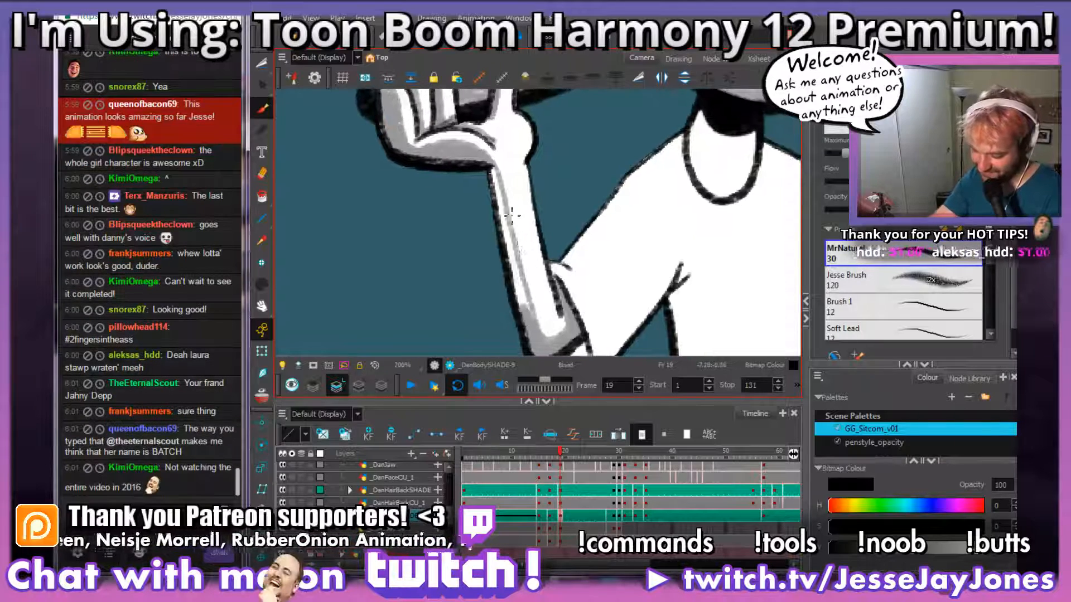
pyautogui.moveTo(499, 188); pyautogui.dragTo(505, 225)
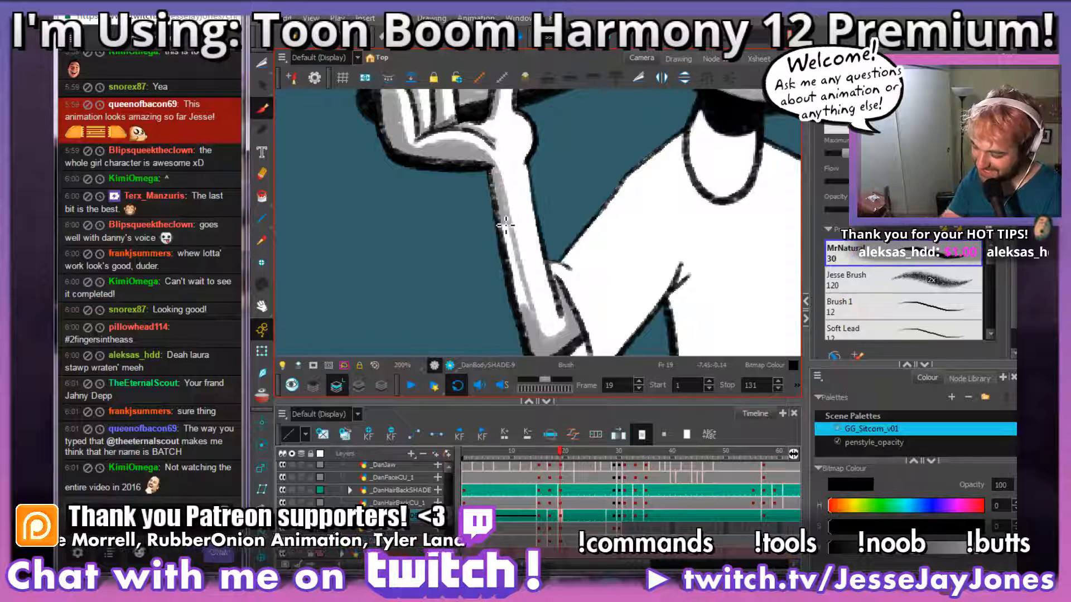
pyautogui.moveTo(496, 177)
pyautogui.mouseDown()
pyautogui.moveTo(529, 318)
pyautogui.moveTo(513, 242)
pyautogui.mouseUp()
# Step: Shade the sleeve opening below the elbow and the sleeve's underside up to the armpit in grey
pyautogui.press('space')
pyautogui.moveTo(608, 292); pyautogui.dragTo(504, 238)
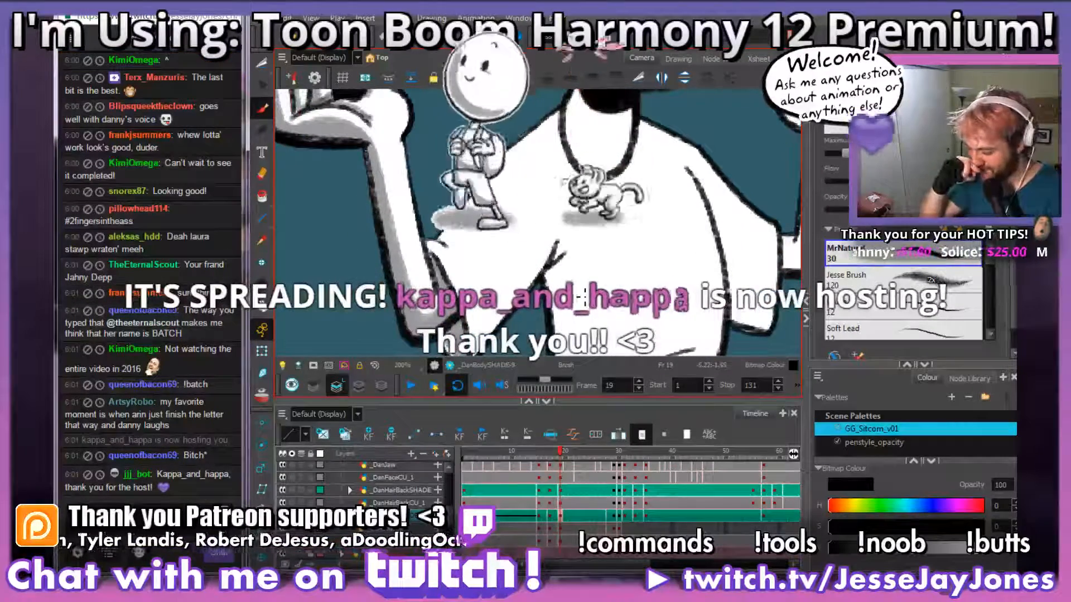
pyautogui.press('space')
pyautogui.moveTo(554, 295); pyautogui.dragTo(586, 289)
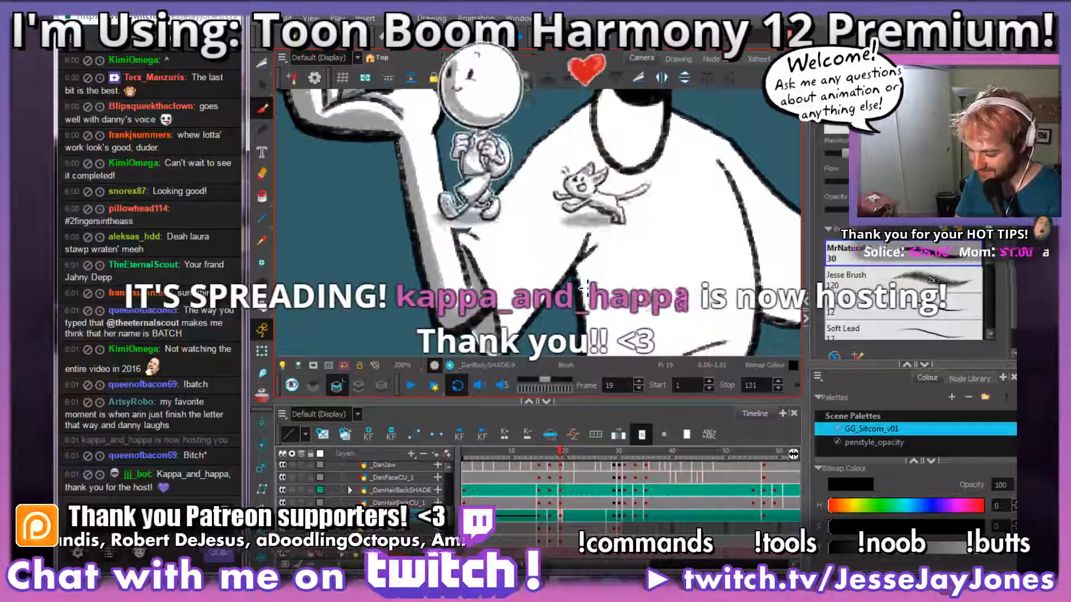
pyautogui.moveTo(584, 288)
pyautogui.mouseDown()
pyautogui.moveTo(596, 311)
pyautogui.moveTo(581, 302)
pyautogui.moveTo(634, 275)
pyautogui.moveTo(622, 277)
pyautogui.mouseUp()
pyautogui.press('2')
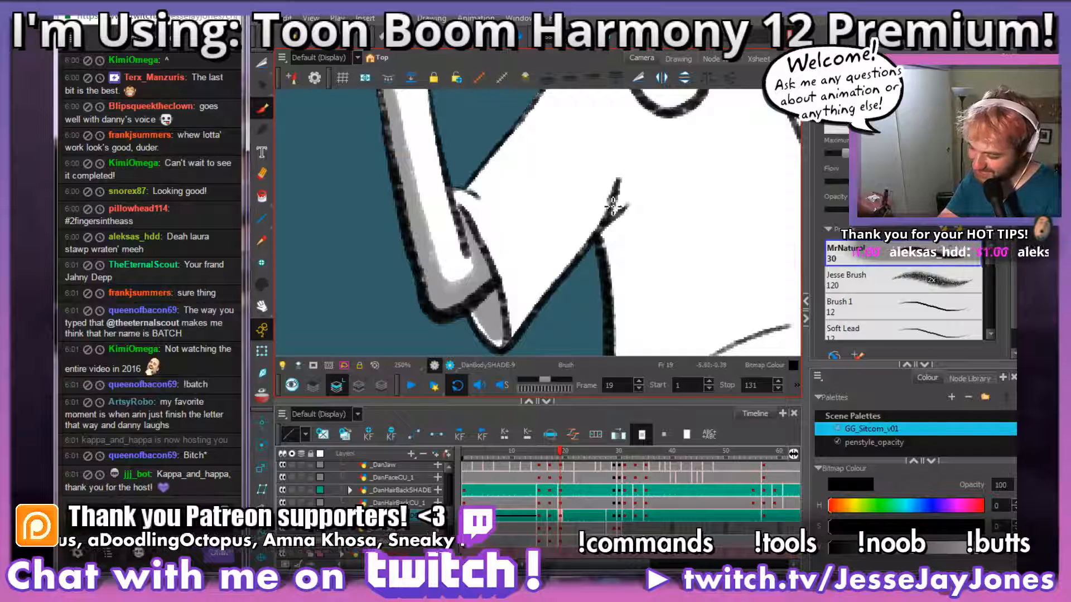
pyautogui.moveTo(470, 218); pyautogui.dragTo(457, 197)
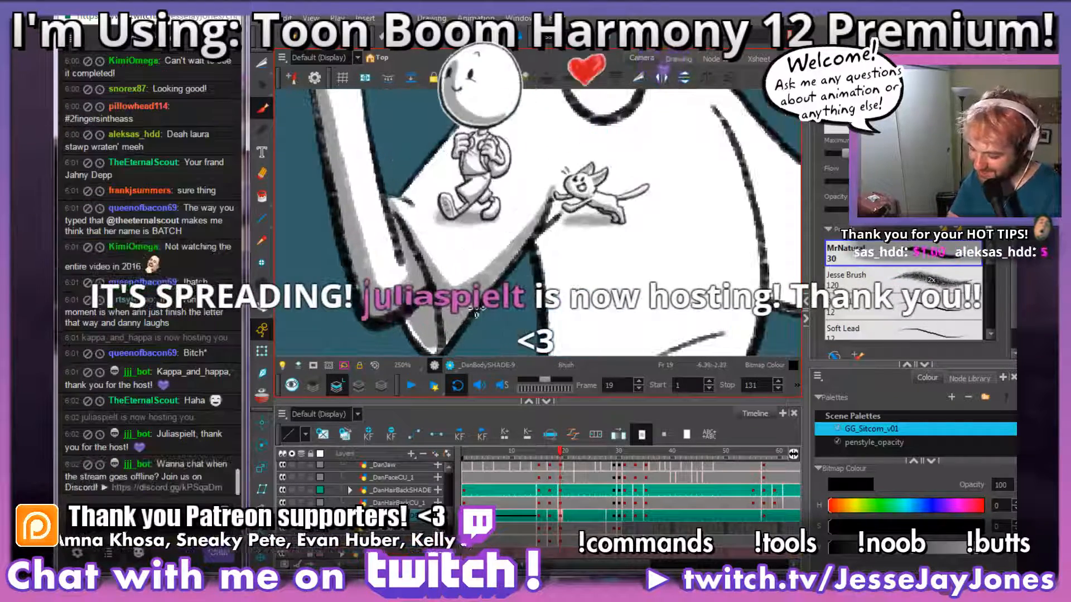
pyautogui.hotkey('alt', 's')
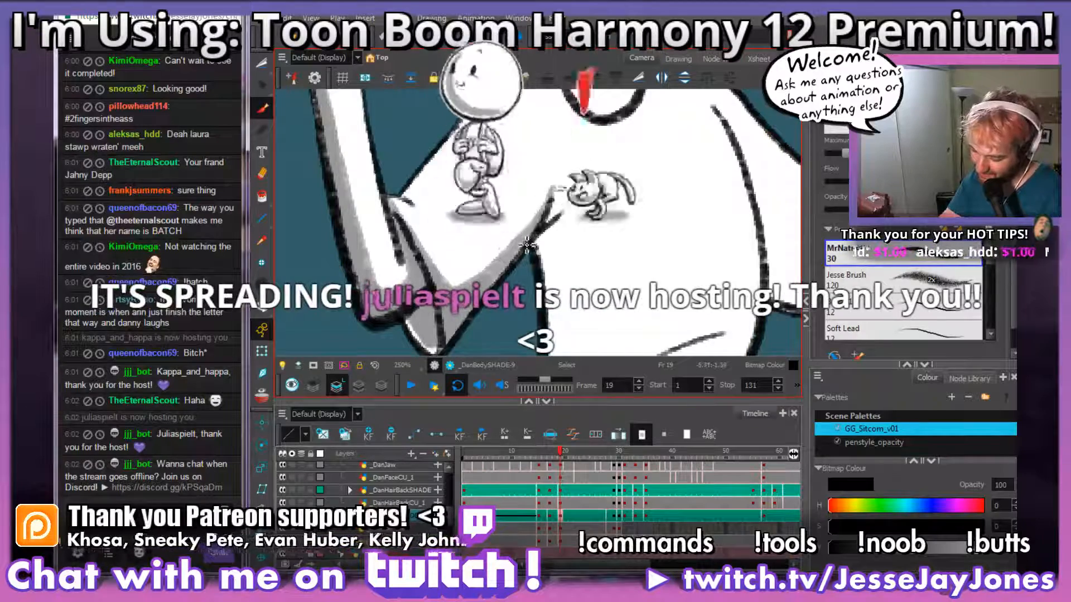
pyautogui.moveTo(569, 232)
pyautogui.mouseDown()
pyautogui.moveTo(527, 196)
pyautogui.moveTo(502, 233)
pyautogui.moveTo(528, 272)
pyautogui.moveTo(524, 201)
pyautogui.mouseUp()
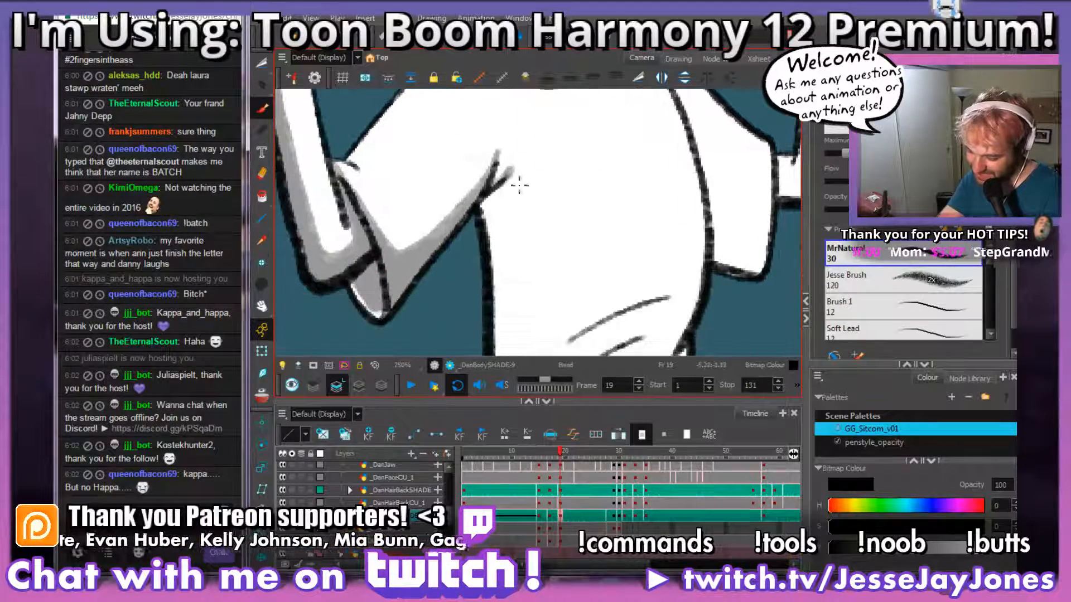
# Step: Brush a long grey shadow edge down the torso from the armpit past the table edge, comparing with neighbouring drawings
pyautogui.moveTo(537, 254)
pyautogui.mouseDown()
pyautogui.moveTo(536, 203)
pyautogui.moveTo(552, 246)
pyautogui.moveTo(530, 232)
pyautogui.moveTo(499, 241)
pyautogui.mouseUp()
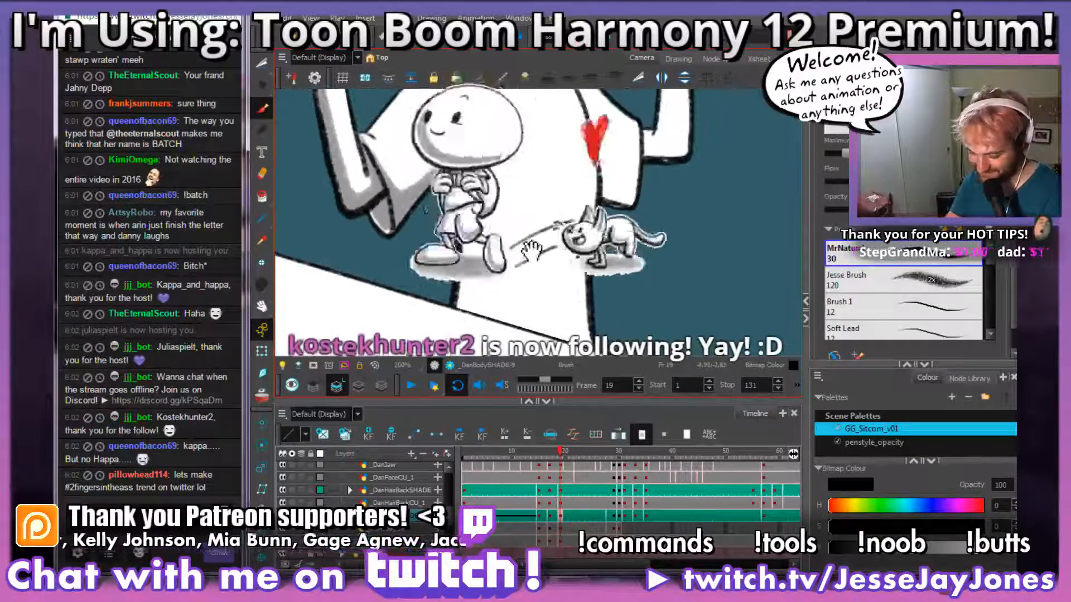
pyautogui.press(',')
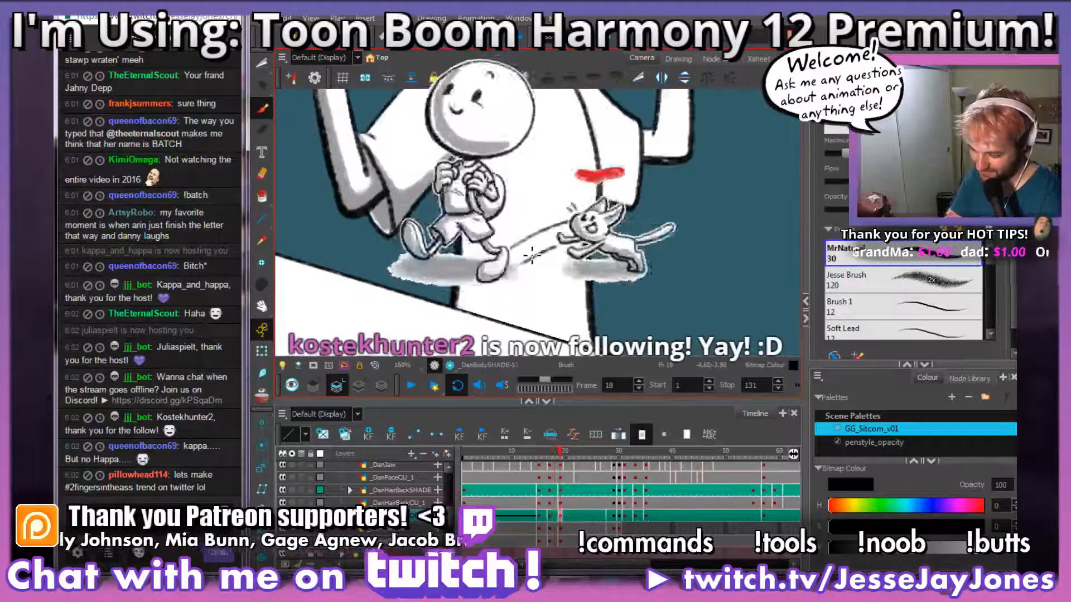
pyautogui.press('.')
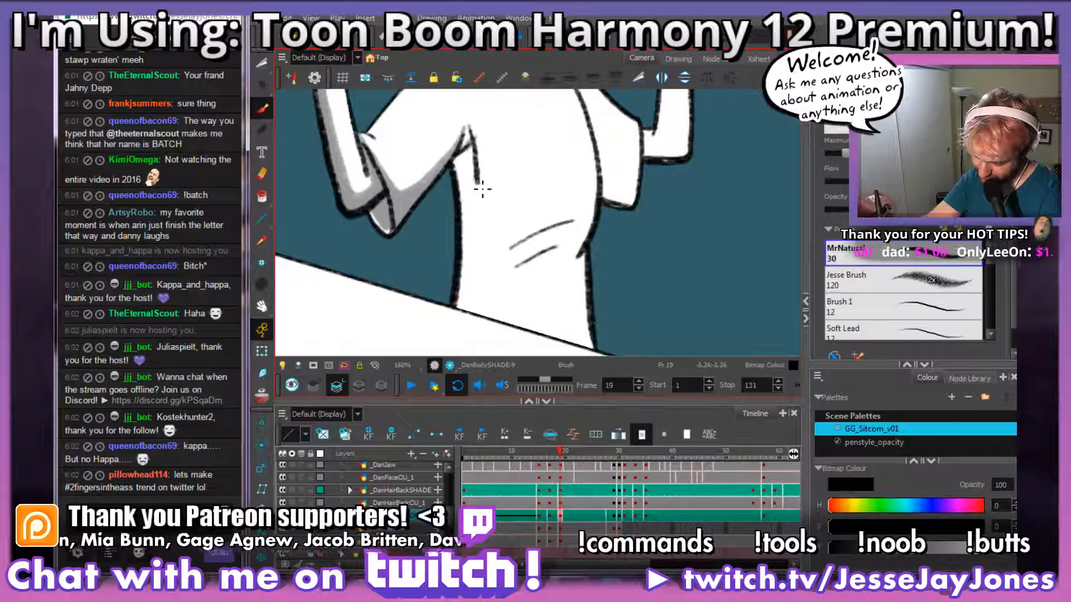
pyautogui.moveTo(485, 279); pyautogui.dragTo(475, 338)
pyautogui.press(',')
pyautogui.press(',')
pyautogui.press('g')
pyautogui.press('f')
pyautogui.press('g')
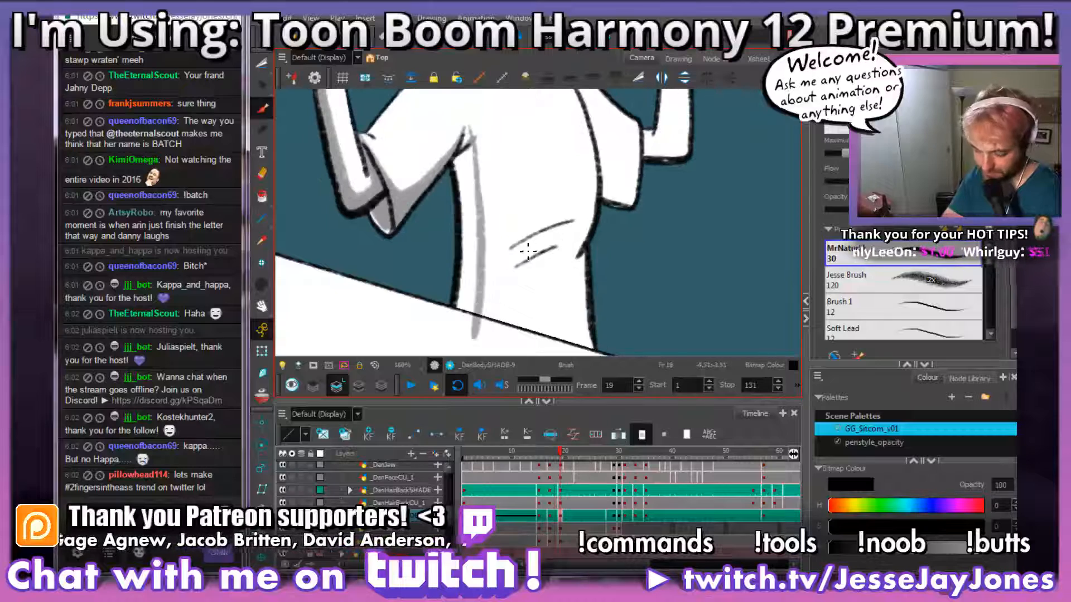
pyautogui.press('2')
pyautogui.keyDown('space'); pyautogui.moveTo(500, 215); pyautogui.dragTo(524, 210); pyautogui.keyUp('space')
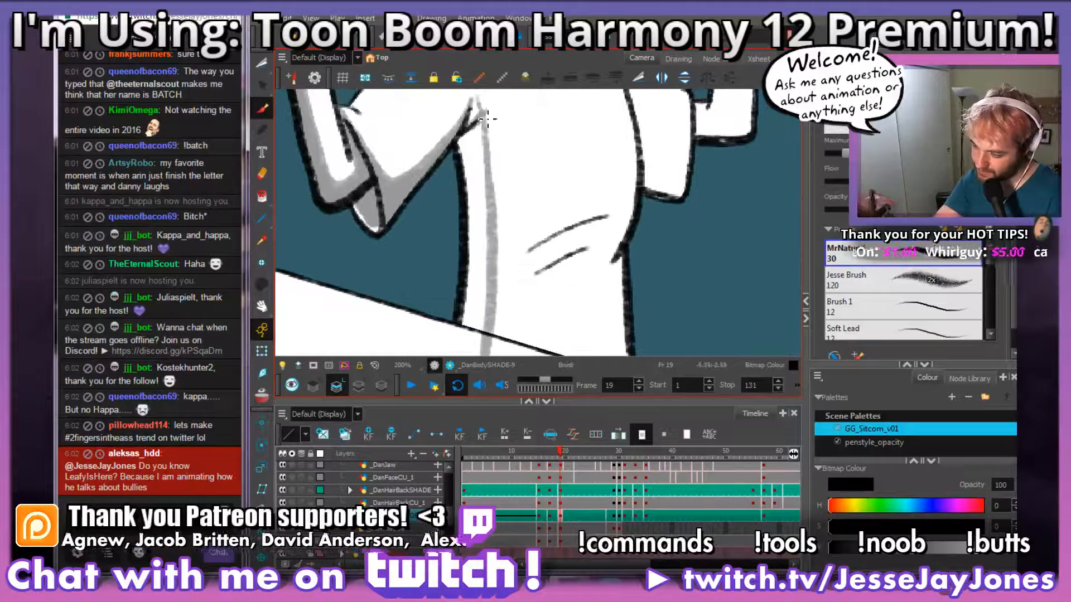
# Step: Fill the strip between the torso's shadow edge and the shirt outline with grey, redoing a stroke
pyautogui.moveTo(475, 124); pyautogui.dragTo(479, 116)
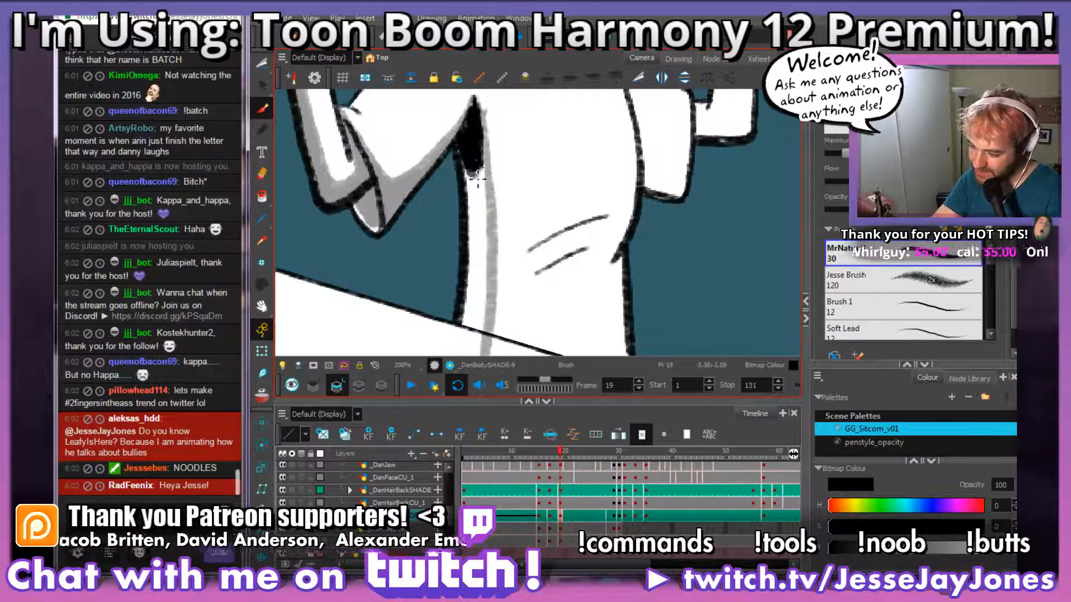
pyautogui.hotkey('ctrl', 'z')
pyautogui.moveTo(573, 258)
pyautogui.mouseDown()
pyautogui.moveTo(609, 270)
pyautogui.moveTo(597, 297)
pyautogui.moveTo(580, 275)
pyautogui.mouseUp()
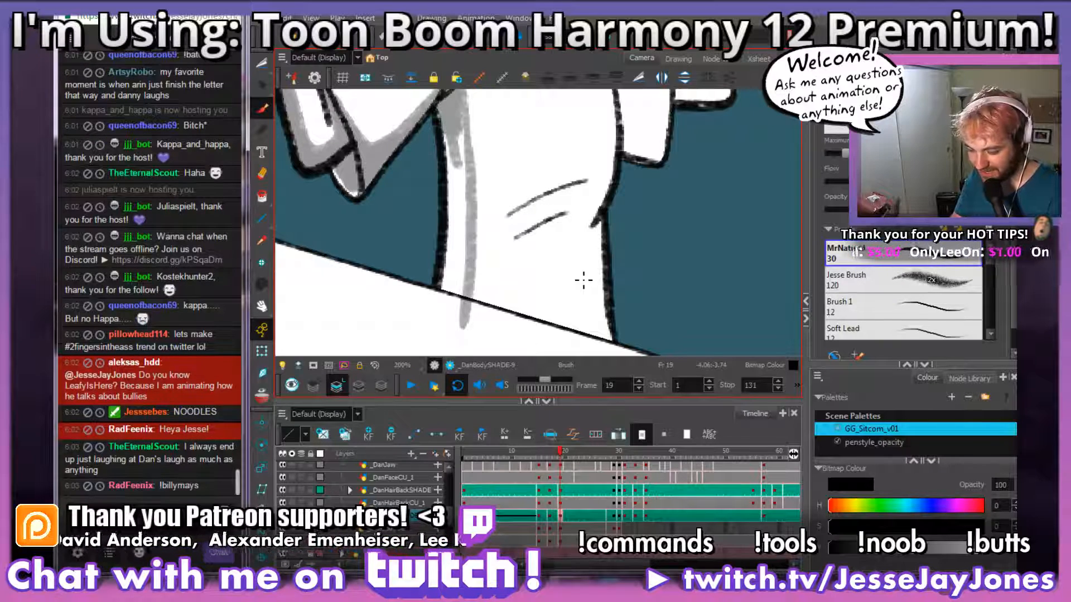
pyautogui.moveTo(536, 247); pyautogui.dragTo(534, 230)
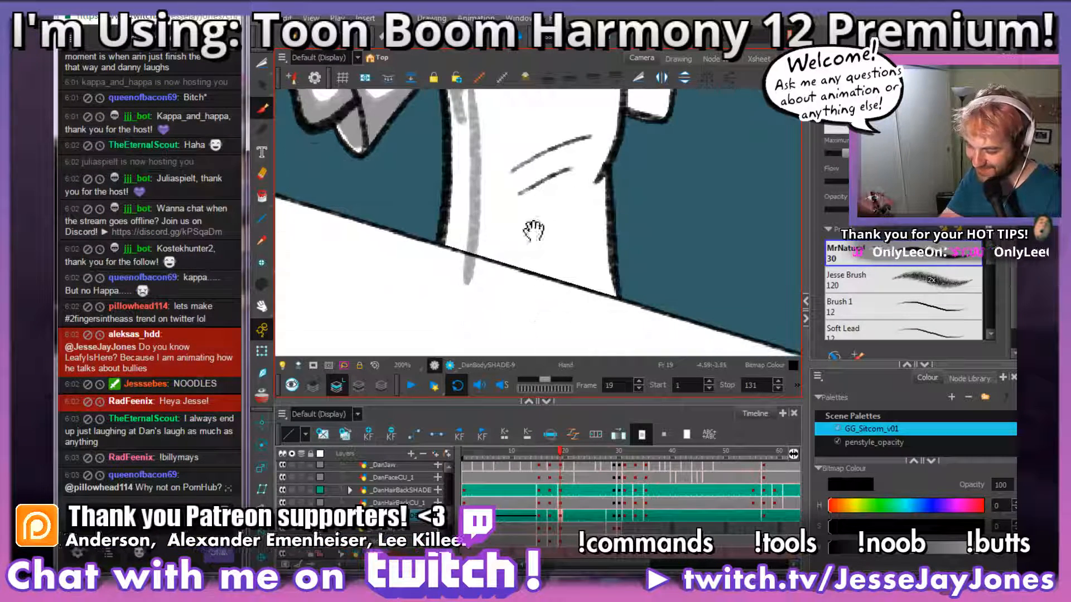
pyautogui.moveTo(488, 108)
pyautogui.mouseDown()
pyautogui.moveTo(484, 176)
pyautogui.moveTo(455, 181)
pyautogui.moveTo(453, 145)
pyautogui.moveTo(457, 198)
pyautogui.moveTo(458, 128)
pyautogui.moveTo(455, 262)
pyautogui.moveTo(466, 187)
pyautogui.moveTo(465, 230)
pyautogui.moveTo(449, 319)
pyautogui.moveTo(464, 238)
pyautogui.mouseUp()
# Step: Cut away the part of the torso's grey shading that spills over the table edge
pyautogui.click(262, 63)
pyautogui.press('space')
pyautogui.moveTo(516, 316); pyautogui.dragTo(544, 189)
pyautogui.press('2')
pyautogui.press('space')
pyautogui.moveTo(480, 242)
pyautogui.mouseDown()
pyautogui.moveTo(528, 294)
pyautogui.moveTo(556, 301)
pyautogui.mouseUp()
pyautogui.press('2')
pyautogui.press('space')
pyautogui.moveTo(499, 322); pyautogui.dragTo(510, 297)
pyautogui.moveTo(458, 327)
pyautogui.mouseDown()
pyautogui.moveTo(527, 339)
pyautogui.moveTo(569, 223)
pyautogui.moveTo(549, 198)
pyautogui.moveTo(497, 181)
pyautogui.moveTo(386, 177)
pyautogui.moveTo(459, 326)
pyautogui.mouseUp()
pyautogui.press('Delete')
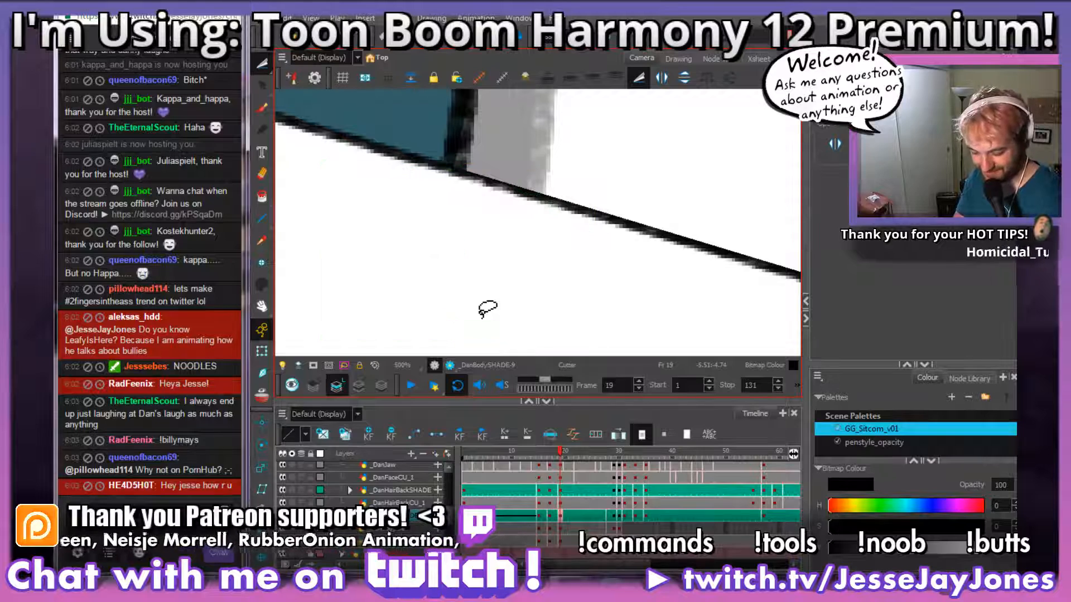
# Step: Brush thin grey shadows under the two shirt fold lines at the waist, redoing the lower one
pyautogui.scroll(-6, 487, 308)
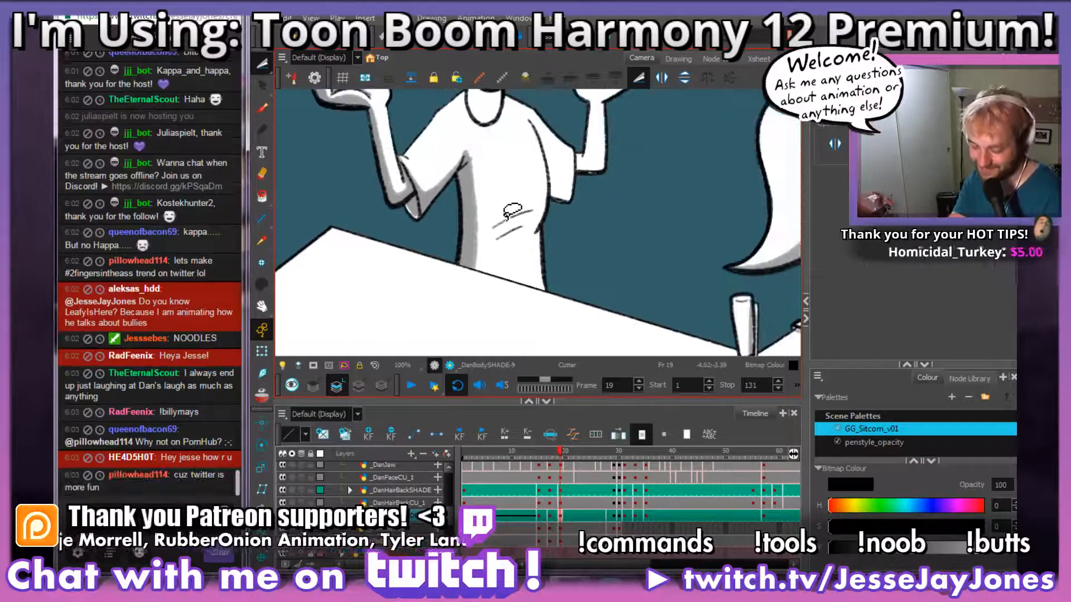
pyautogui.press('2')
pyautogui.press('2')
pyautogui.press('2')
pyautogui.press('2')
pyautogui.moveTo(474, 251)
pyautogui.mouseDown()
pyautogui.moveTo(502, 285)
pyautogui.moveTo(538, 281)
pyautogui.mouseUp()
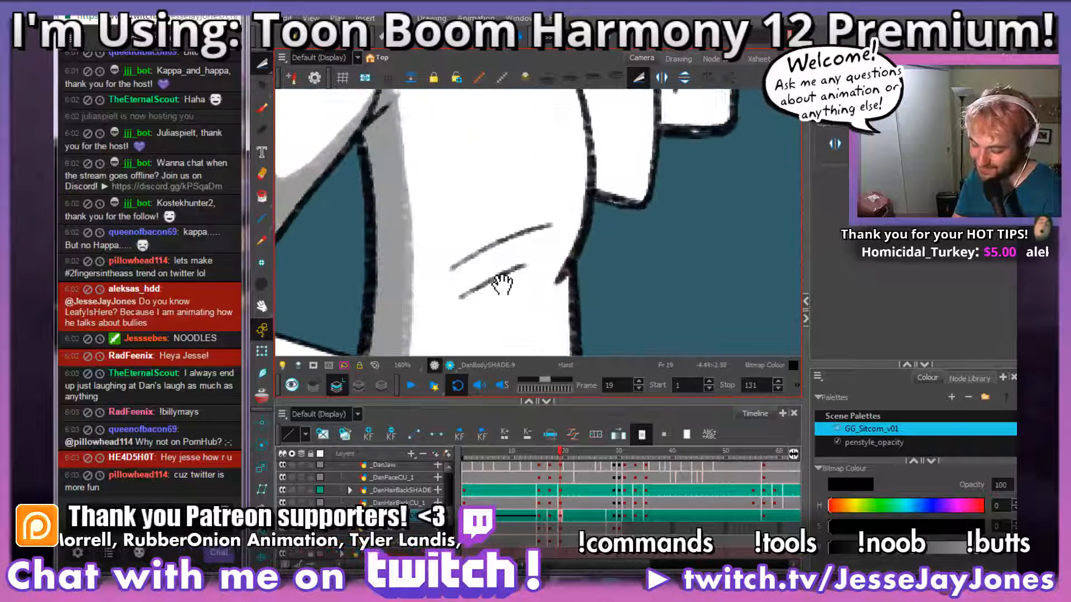
pyautogui.scroll(3, 502, 285)
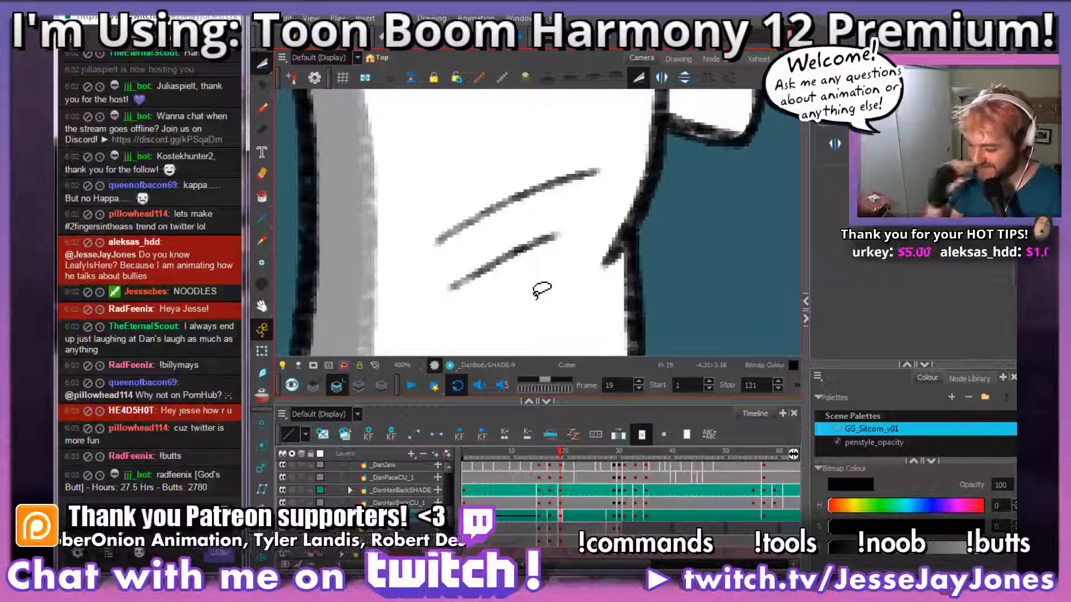
pyautogui.click(261, 109)
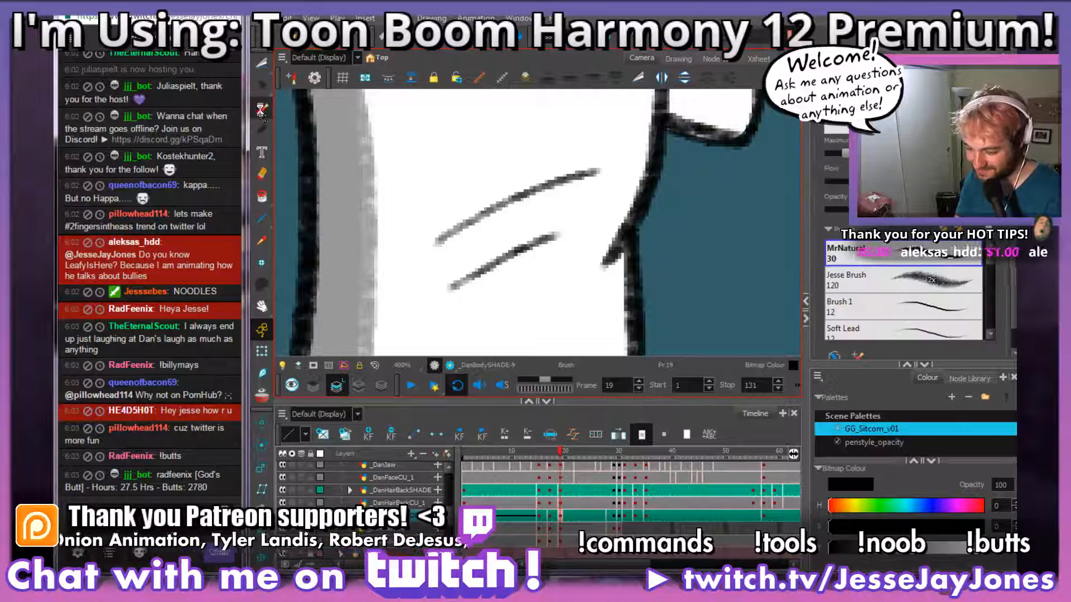
pyautogui.moveTo(586, 256)
pyautogui.mouseDown()
pyautogui.moveTo(600, 272)
pyautogui.moveTo(592, 246)
pyautogui.moveTo(607, 239)
pyautogui.mouseUp()
pyautogui.scroll(1, 588, 270)
pyautogui.moveTo(629, 163); pyautogui.dragTo(413, 256)
pyautogui.moveTo(560, 296); pyautogui.dragTo(608, 277)
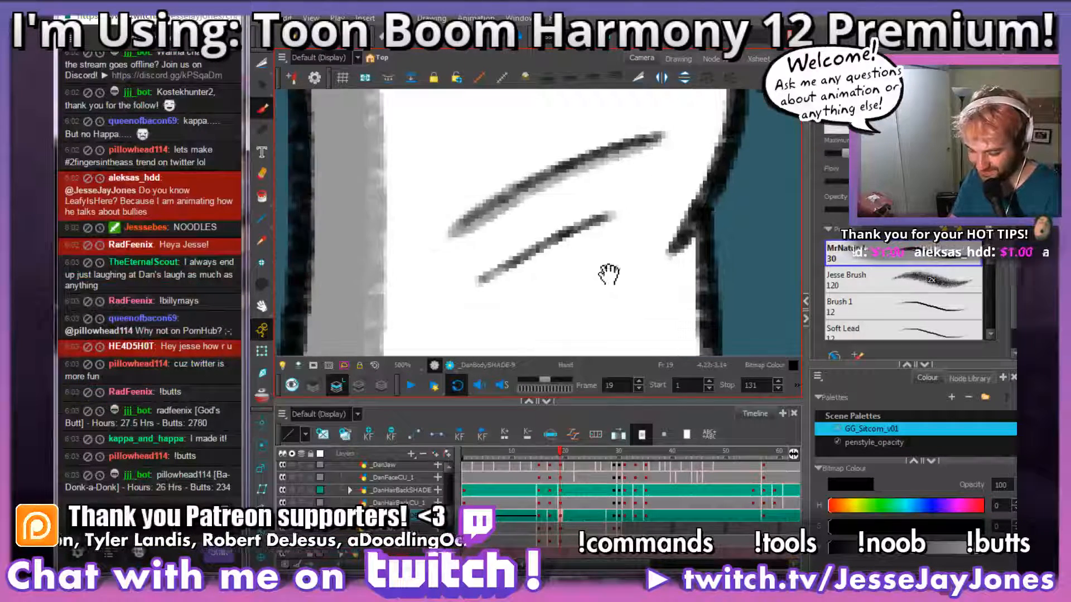
pyautogui.moveTo(611, 217); pyautogui.dragTo(482, 283)
pyautogui.hotkey('ctrl', 'z')
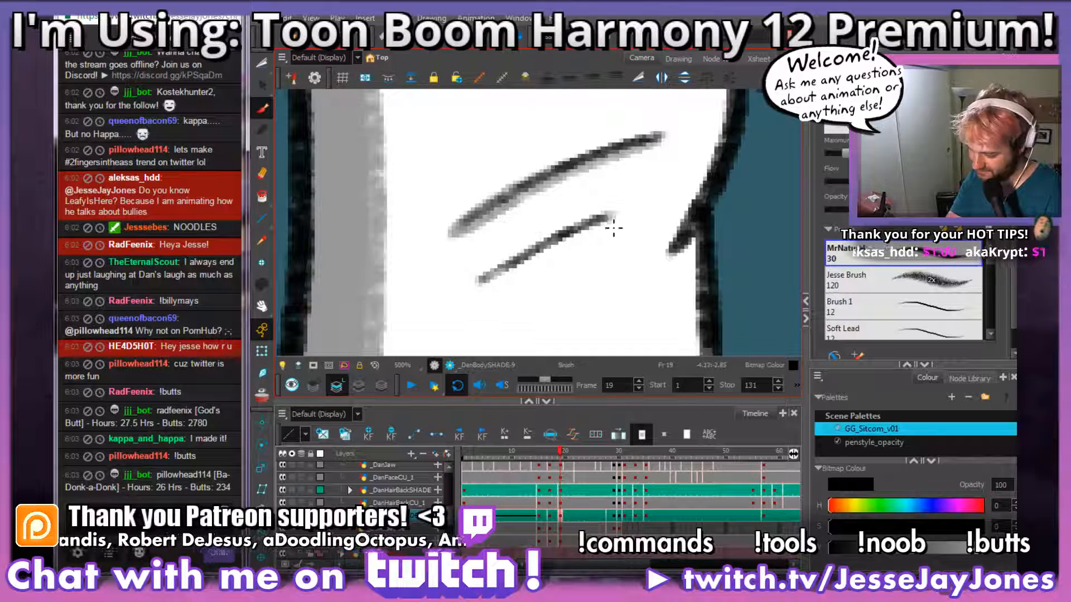
pyautogui.moveTo(616, 225); pyautogui.dragTo(518, 272)
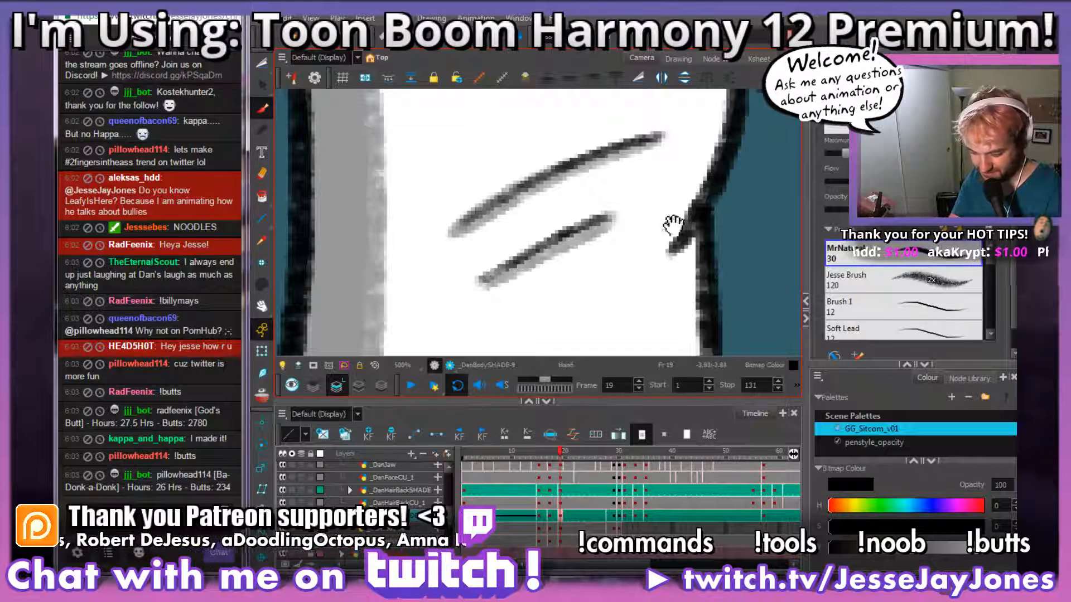
# Step: Shade the other sleeve grey along the line dividing it from the torso and down to the hem
pyautogui.moveTo(674, 221); pyautogui.dragTo(508, 283)
pyautogui.press('1')
pyautogui.press('1')
pyautogui.press('1')
pyautogui.press('1')
pyautogui.press('1')
pyautogui.press('1')
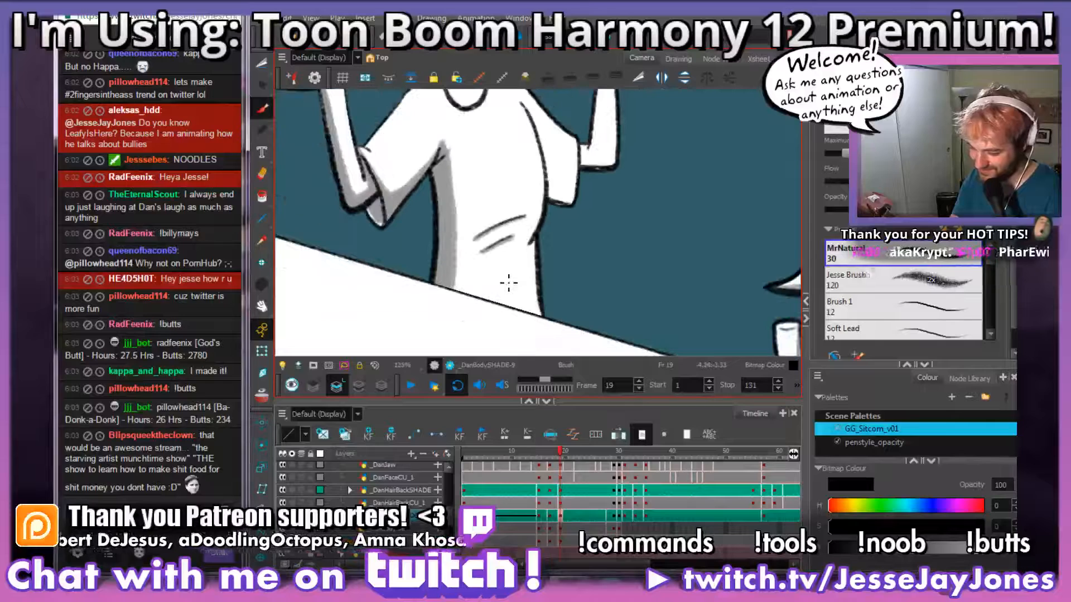
pyautogui.moveTo(615, 183)
pyautogui.mouseDown()
pyautogui.moveTo(587, 261)
pyautogui.moveTo(567, 245)
pyautogui.moveTo(589, 293)
pyautogui.moveTo(531, 294)
pyautogui.moveTo(457, 105)
pyautogui.mouseUp()
pyautogui.press('2')
pyautogui.press('2')
pyautogui.press('2')
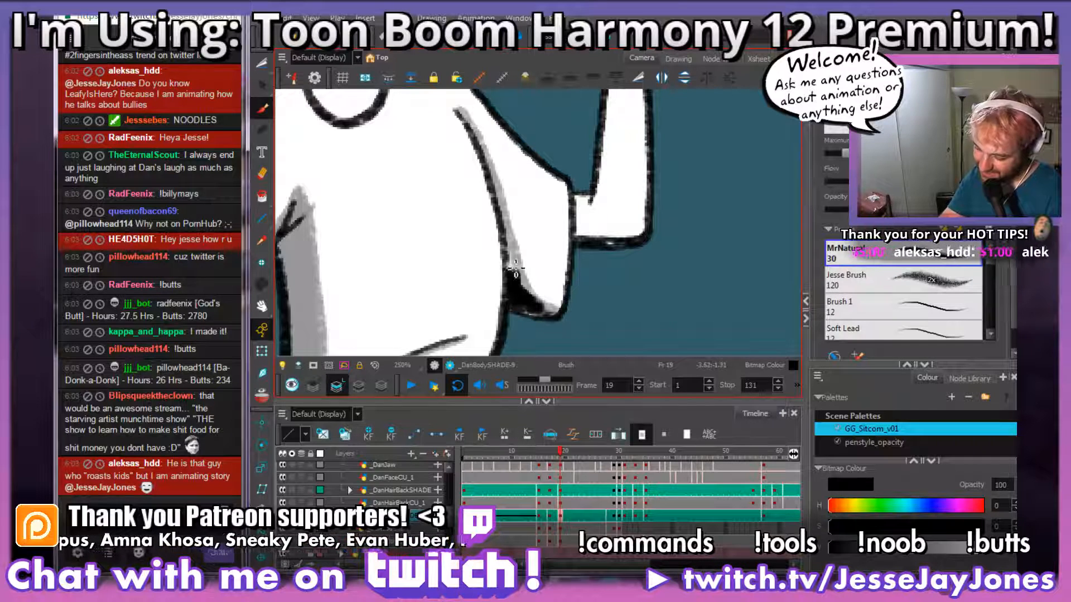
# Step: Brush grey shading on the bent arm beyond the sleeve, under the elbow and along the forearm's inner edge up to the wrist
pyautogui.moveTo(645, 268); pyautogui.dragTo(541, 301)
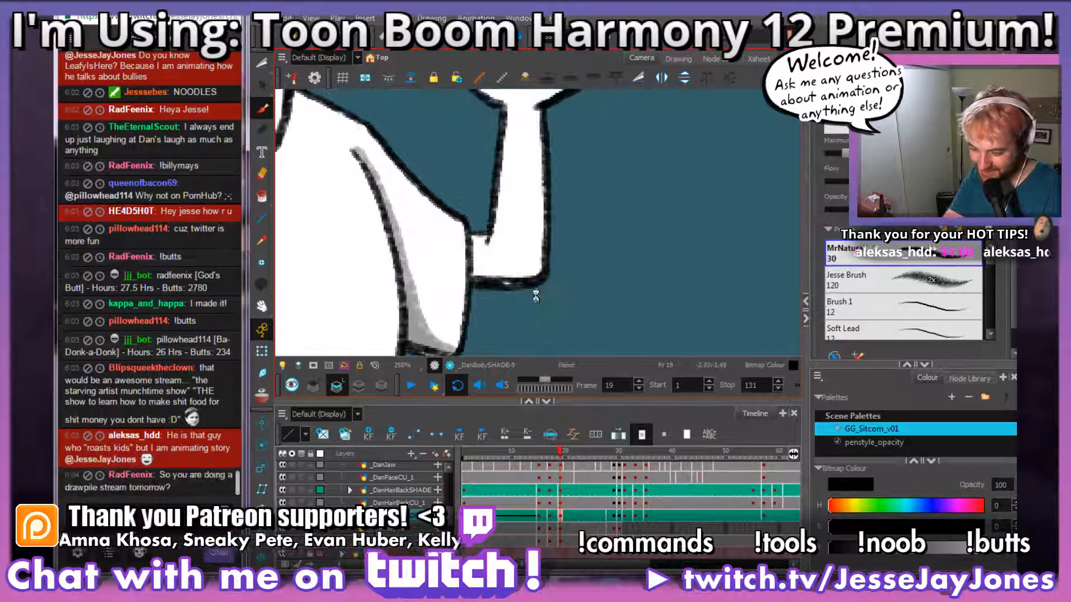
pyautogui.moveTo(541, 212); pyautogui.dragTo(559, 279)
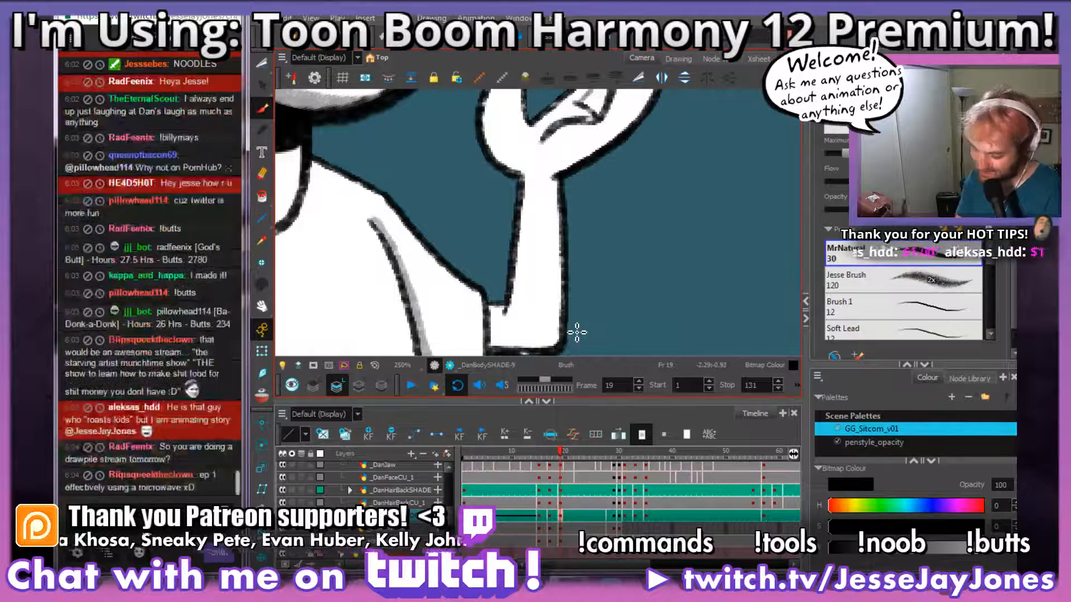
pyautogui.moveTo(544, 321); pyautogui.dragTo(557, 294)
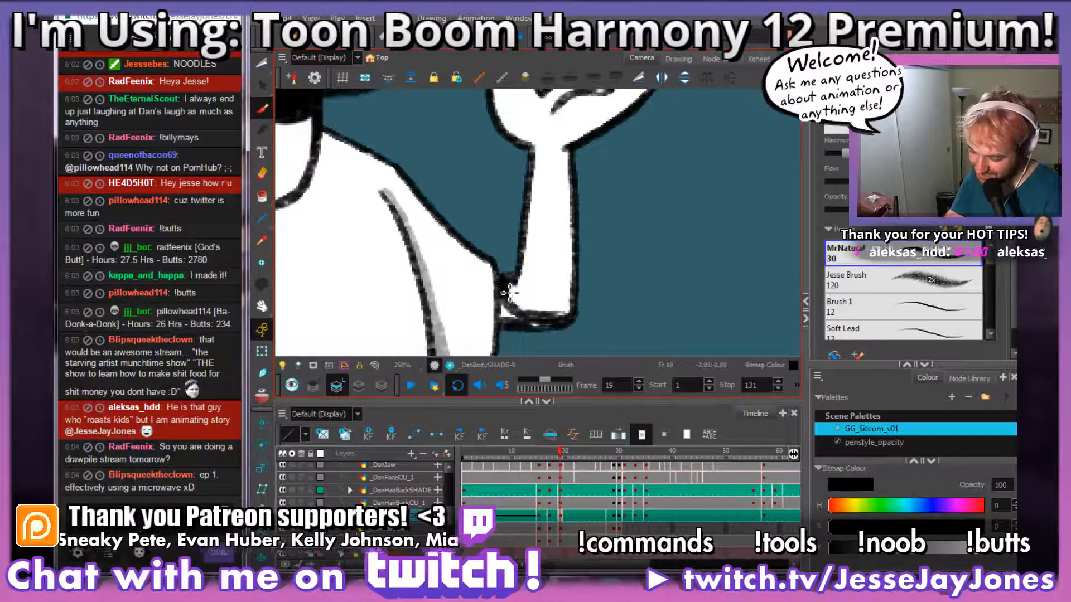
pyautogui.moveTo(505, 313); pyautogui.dragTo(525, 310)
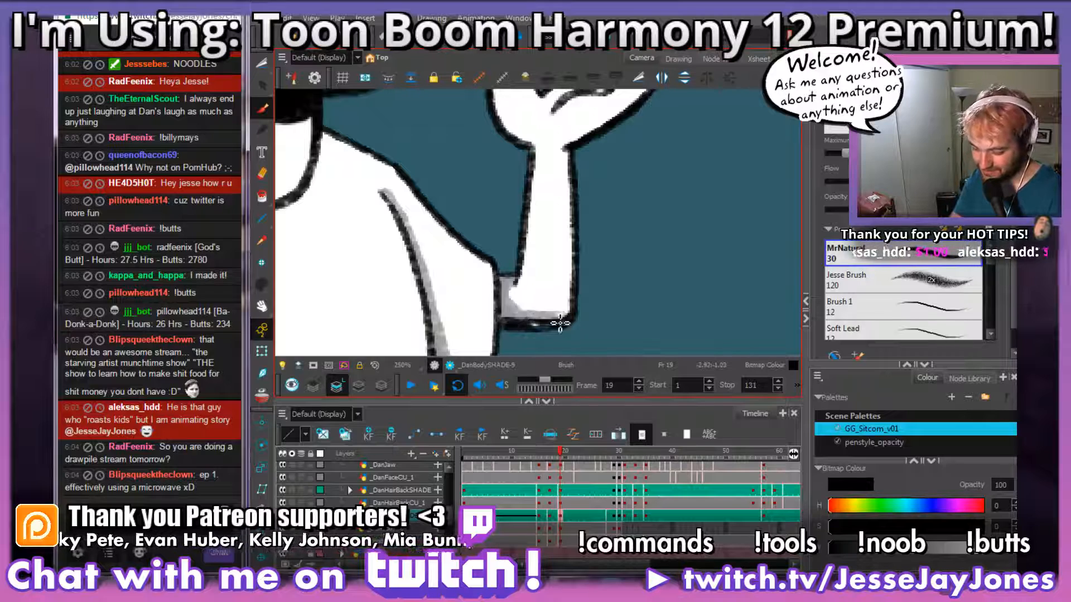
pyautogui.moveTo(569, 234)
pyautogui.mouseDown()
pyautogui.moveTo(552, 282)
pyautogui.moveTo(561, 239)
pyautogui.moveTo(533, 257)
pyautogui.moveTo(537, 300)
pyautogui.mouseUp()
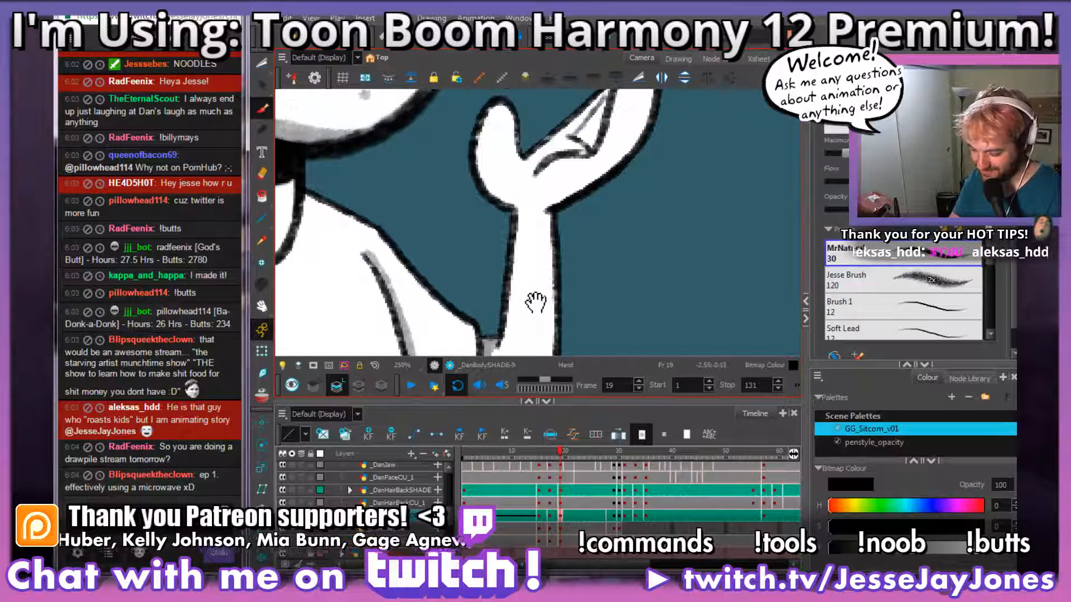
pyautogui.moveTo(510, 345)
pyautogui.mouseDown()
pyautogui.moveTo(521, 210)
pyautogui.moveTo(525, 244)
pyautogui.mouseUp()
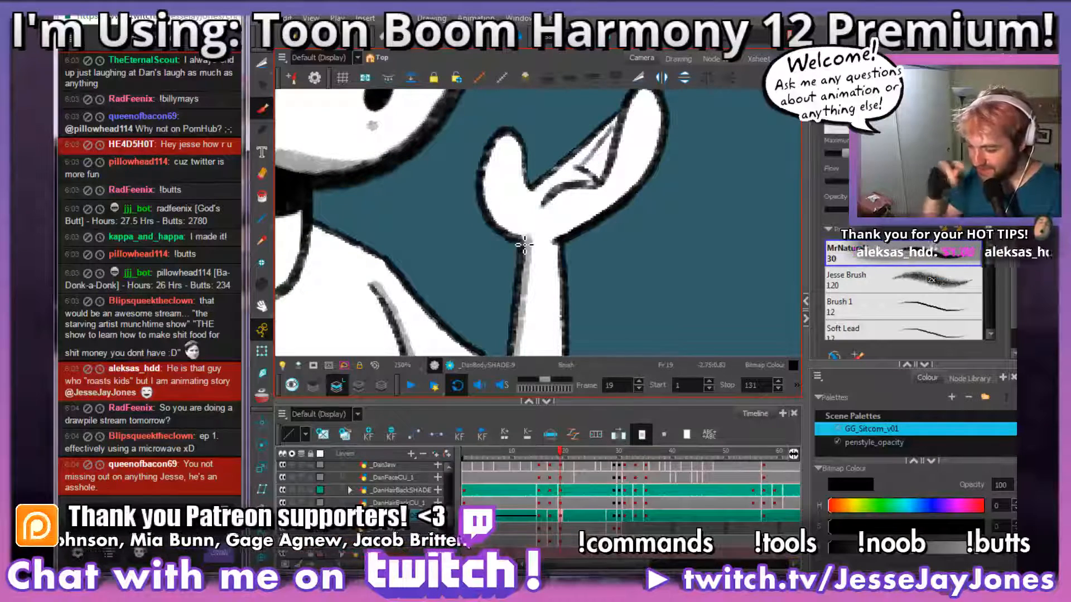
# Step: Shade the raised hand grey along the thumb's outer edge, the underside of the palm and the crease below the fingers
pyautogui.moveTo(543, 203); pyautogui.dragTo(524, 262)
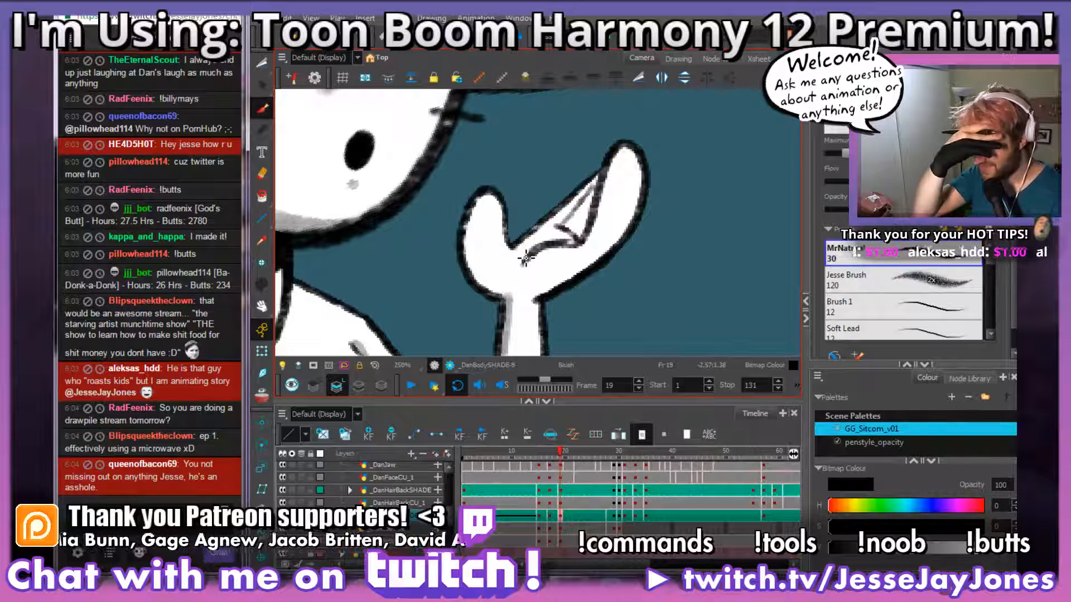
pyautogui.moveTo(542, 282)
pyautogui.mouseDown()
pyautogui.moveTo(512, 315)
pyautogui.moveTo(483, 294)
pyautogui.moveTo(470, 250)
pyautogui.moveTo(489, 204)
pyautogui.mouseUp()
pyautogui.moveTo(588, 279); pyautogui.dragTo(527, 294)
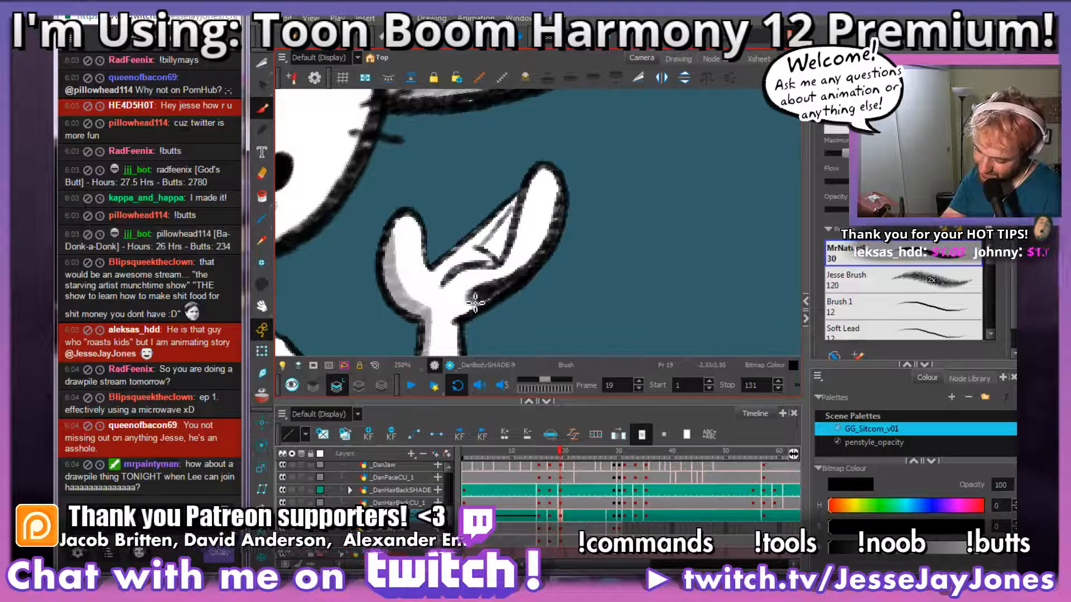
pyautogui.moveTo(465, 313); pyautogui.dragTo(497, 296)
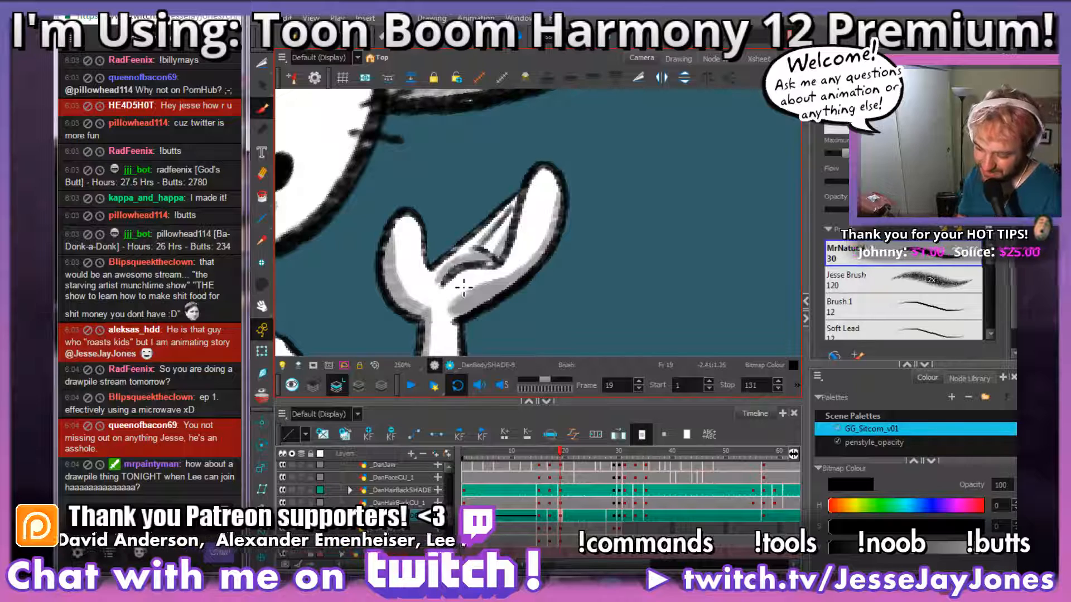
pyautogui.moveTo(565, 294); pyautogui.dragTo(597, 239)
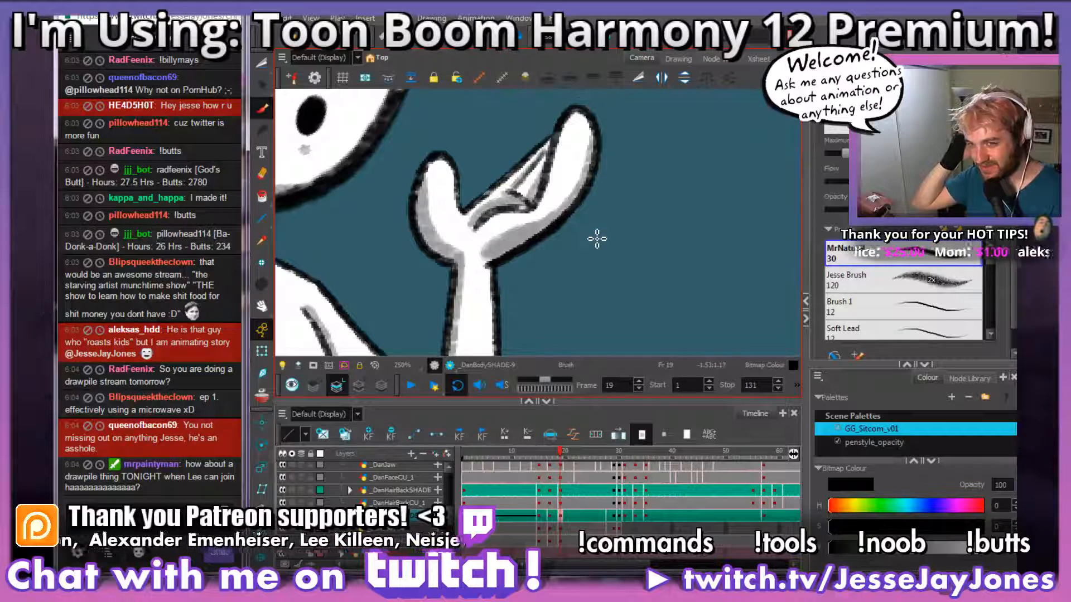
pyautogui.moveTo(521, 299)
pyautogui.mouseDown()
pyautogui.moveTo(547, 263)
pyautogui.moveTo(552, 230)
pyautogui.mouseUp()
pyautogui.press('1')
pyautogui.press('1')
pyautogui.press('1')
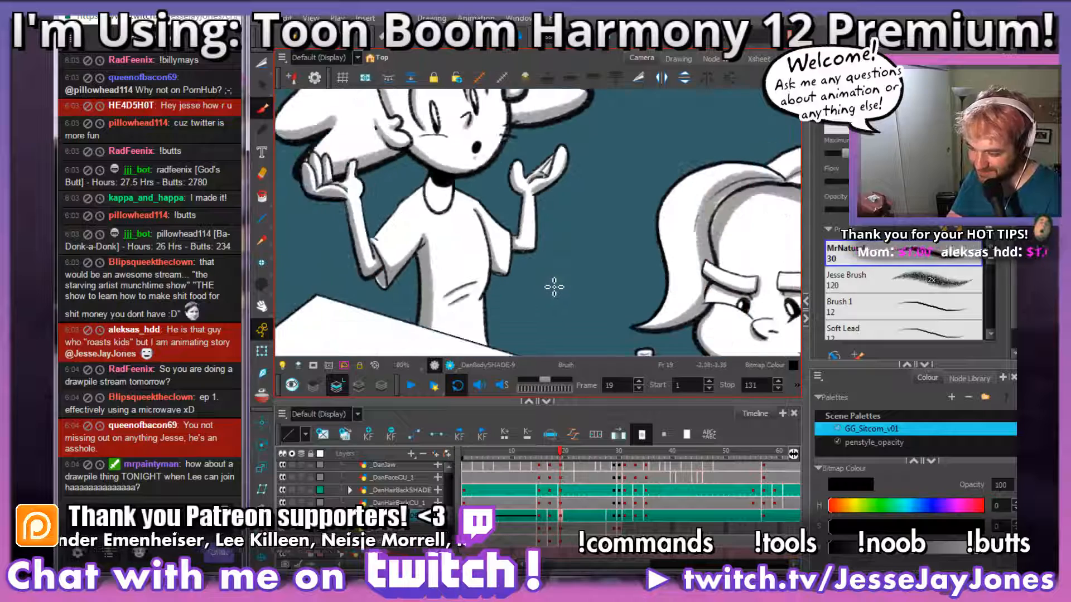
# Step: Brush grey shading on the neck beneath the black chin shadow and down its side inside the collar
pyautogui.press('2')
pyautogui.press('2')
pyautogui.press('2')
pyautogui.press('2')
pyautogui.press('2')
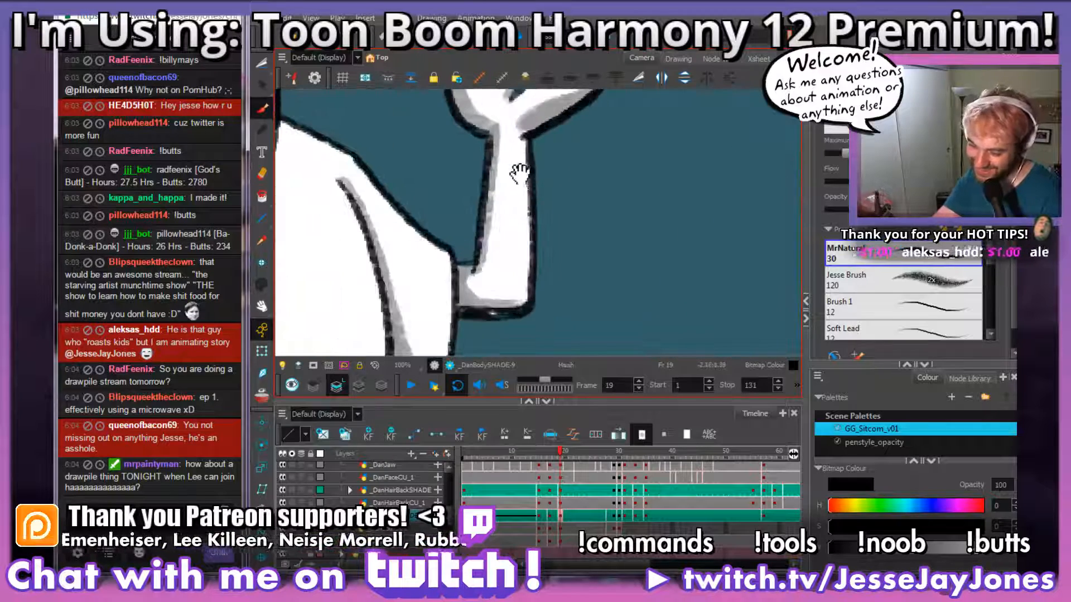
pyautogui.moveTo(519, 174); pyautogui.dragTo(550, 180)
pyautogui.moveTo(422, 221); pyautogui.dragTo(711, 253)
pyautogui.moveTo(563, 162); pyautogui.dragTo(519, 249)
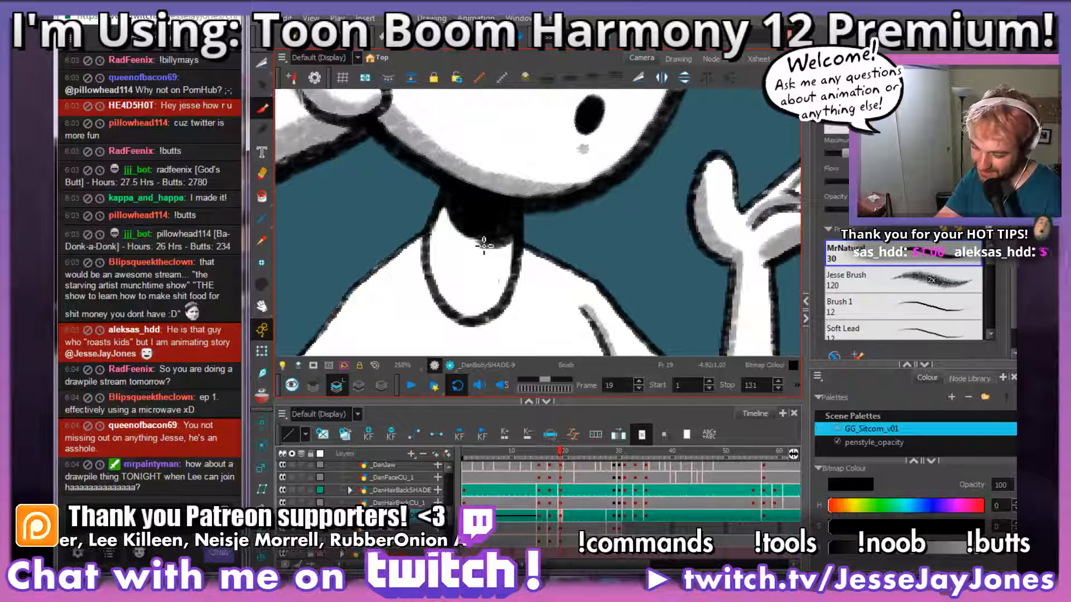
pyautogui.moveTo(445, 209)
pyautogui.mouseDown()
pyautogui.moveTo(434, 272)
pyautogui.moveTo(460, 318)
pyautogui.mouseUp()
pyautogui.moveTo(446, 211)
pyautogui.mouseDown()
pyautogui.moveTo(440, 234)
pyautogui.moveTo(463, 322)
pyautogui.moveTo(491, 243)
pyautogui.mouseUp()
pyautogui.press('space')
# Step: Brush a thin curved grey shadow on the shirt just beneath the collar
pyautogui.moveTo(500, 308); pyautogui.dragTo(528, 271)
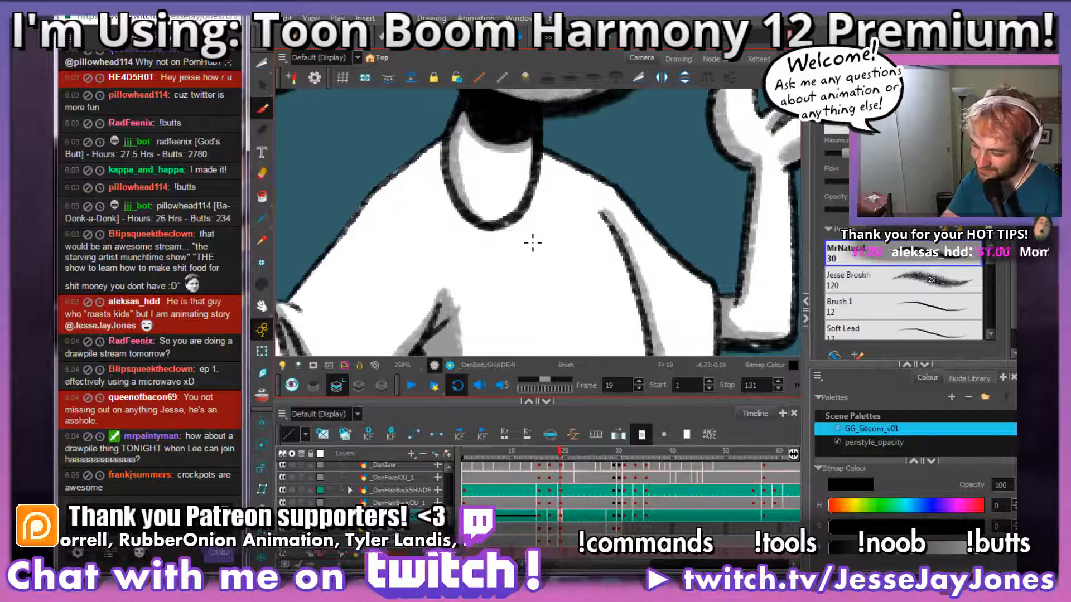
pyautogui.moveTo(523, 245); pyautogui.dragTo(461, 245)
pyautogui.moveTo(596, 234); pyautogui.dragTo(591, 242)
pyautogui.scroll(-5, 564, 283)
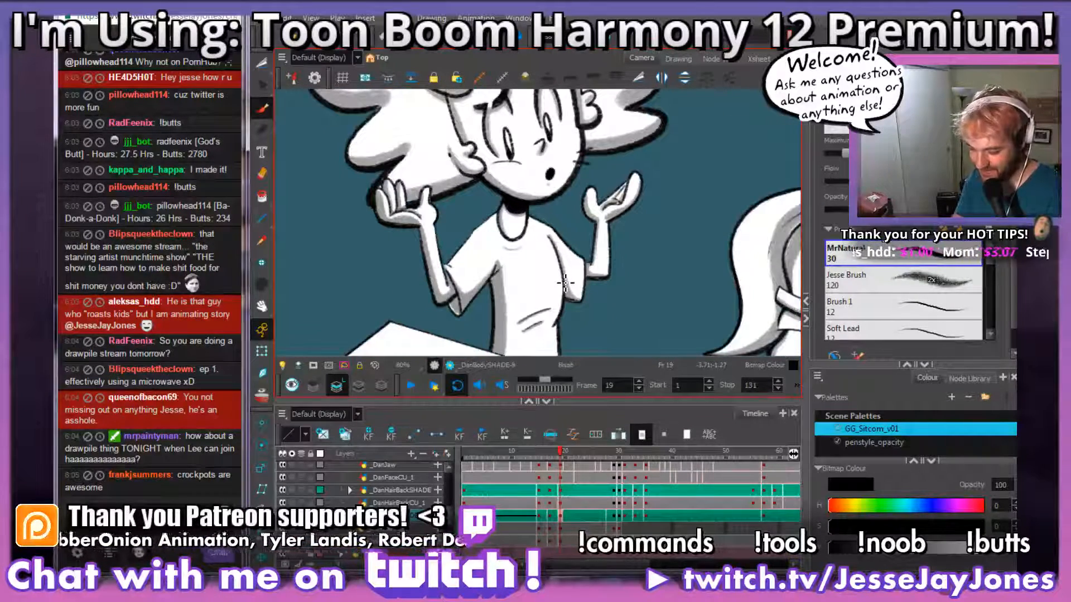
pyautogui.moveTo(542, 302)
pyautogui.mouseDown()
pyautogui.moveTo(504, 246)
pyautogui.moveTo(500, 270)
pyautogui.moveTo(517, 282)
pyautogui.moveTo(511, 309)
pyautogui.moveTo(477, 196)
pyautogui.moveTo(430, 199)
pyautogui.mouseUp()
pyautogui.scroll(3, 510, 309)
pyautogui.press('1')
pyautogui.press('1')
pyautogui.press('1')
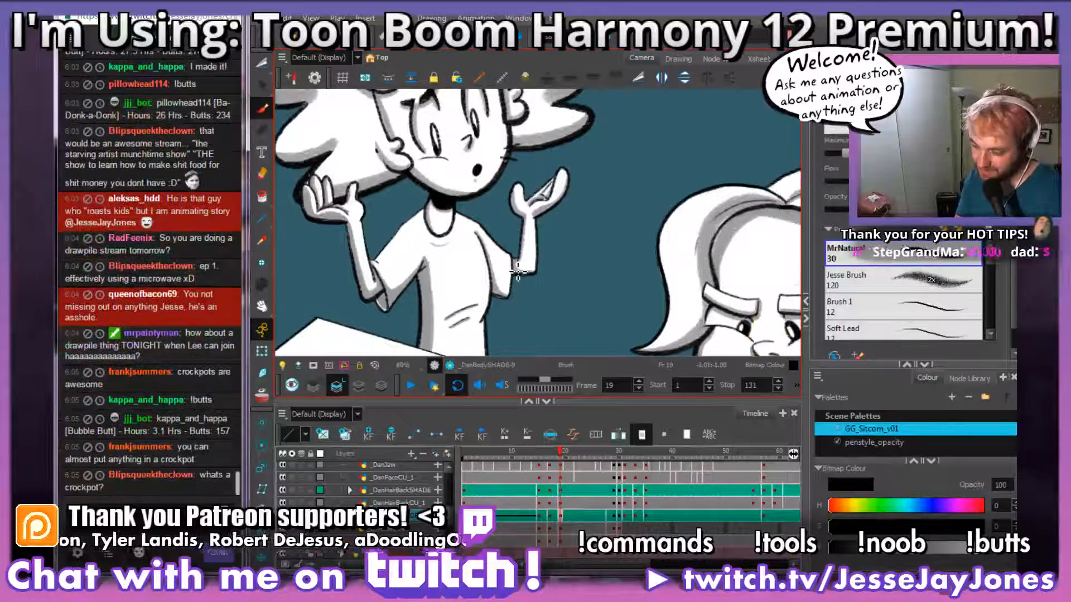
pyautogui.press('1')
pyautogui.press('1')
pyautogui.press('1')
# Step: Widen the torso's grey side shading along its inner edge, from the armpit down to the table
pyautogui.moveTo(537, 232)
pyautogui.mouseDown()
pyautogui.moveTo(551, 227)
pyautogui.moveTo(500, 168)
pyautogui.moveTo(566, 303)
pyautogui.mouseUp()
pyautogui.press('2')
pyautogui.press('2')
pyautogui.press('2')
pyautogui.press('2')
pyautogui.moveTo(486, 283); pyautogui.dragTo(557, 218)
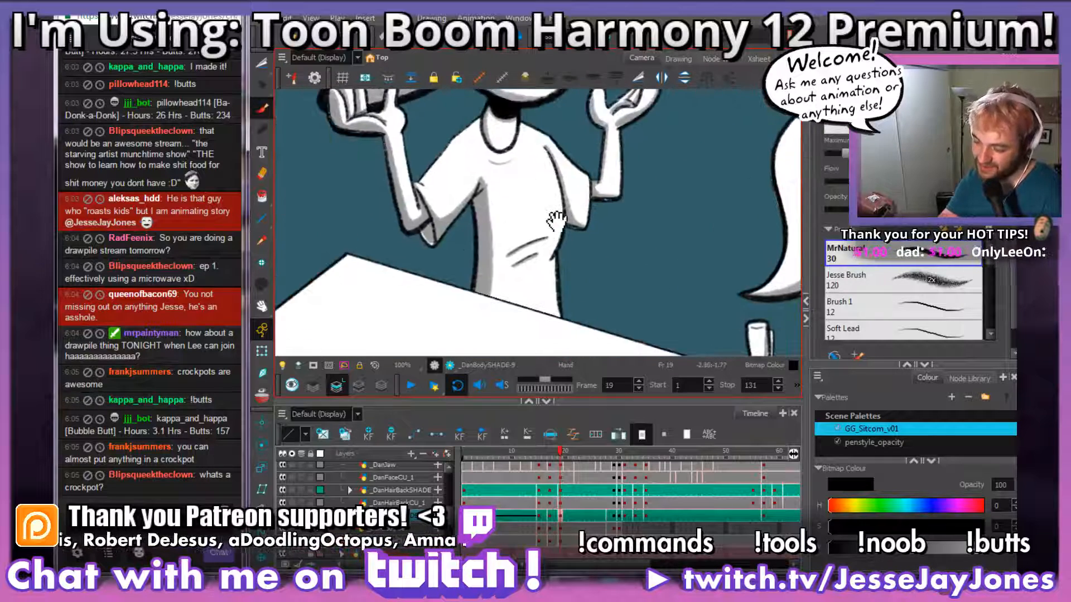
pyautogui.press('2')
pyautogui.press('2')
pyautogui.moveTo(501, 316); pyautogui.dragTo(496, 255)
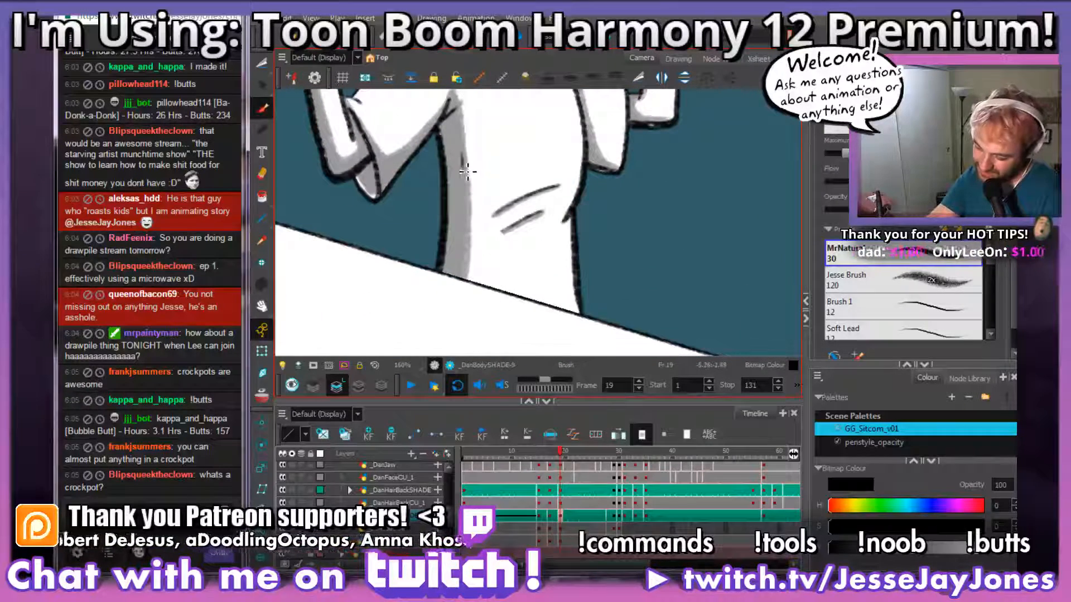
pyautogui.moveTo(470, 215); pyautogui.dragTo(463, 285)
pyautogui.moveTo(509, 214); pyautogui.dragTo(485, 274)
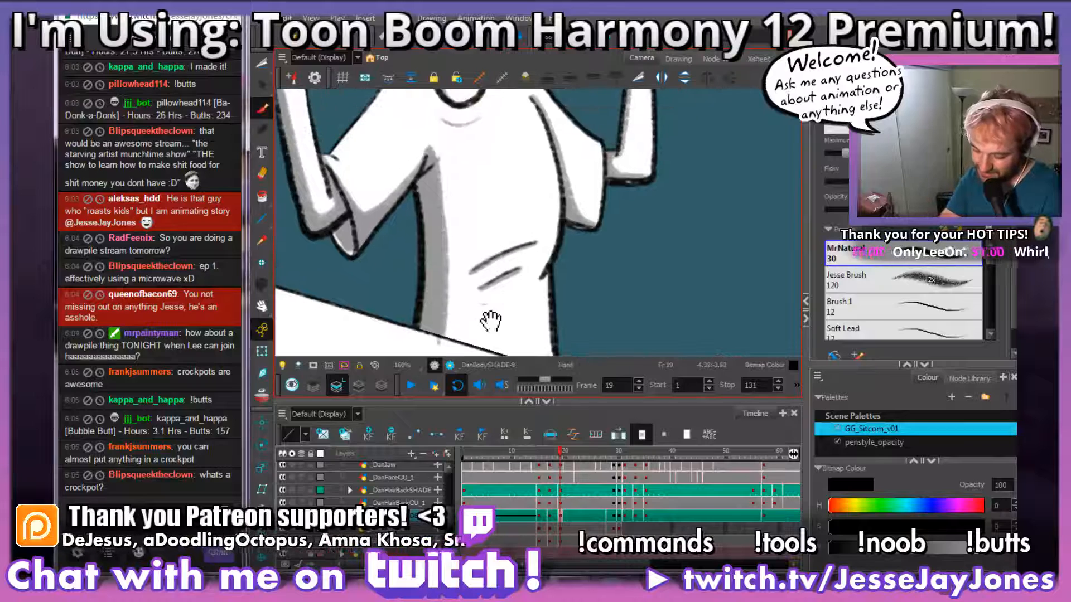
# Step: Cut away the grey torso shading that spills below the table edge
pyautogui.moveTo(487, 322); pyautogui.dragTo(517, 210)
pyautogui.click(267, 65)
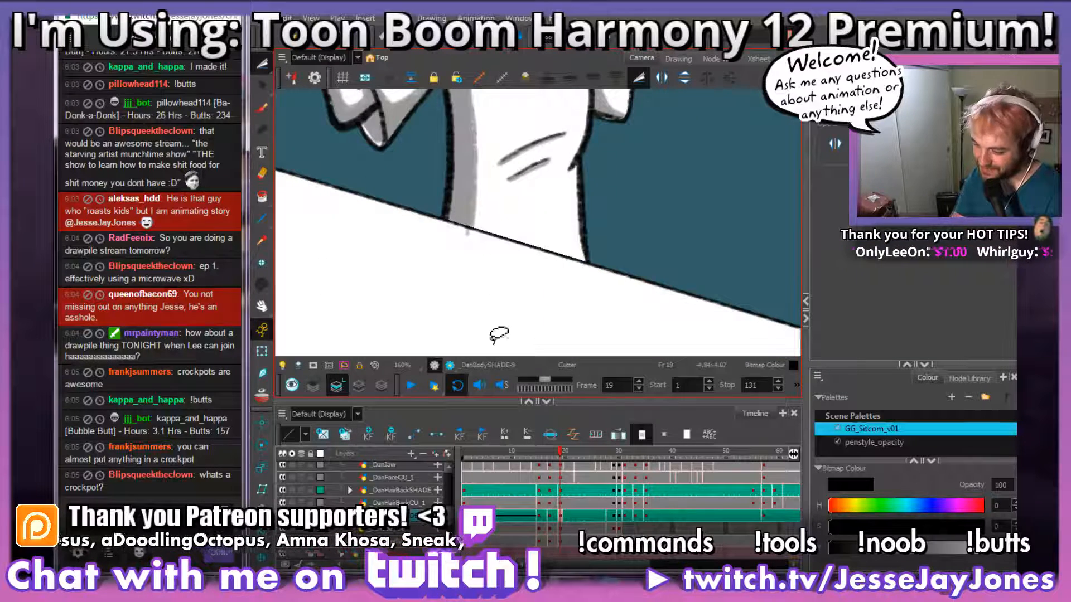
pyautogui.press('2')
pyautogui.press('2')
pyautogui.press('2')
pyautogui.moveTo(435, 304)
pyautogui.mouseDown()
pyautogui.moveTo(662, 308)
pyautogui.moveTo(584, 287)
pyautogui.moveTo(545, 307)
pyautogui.mouseUp()
pyautogui.press('2')
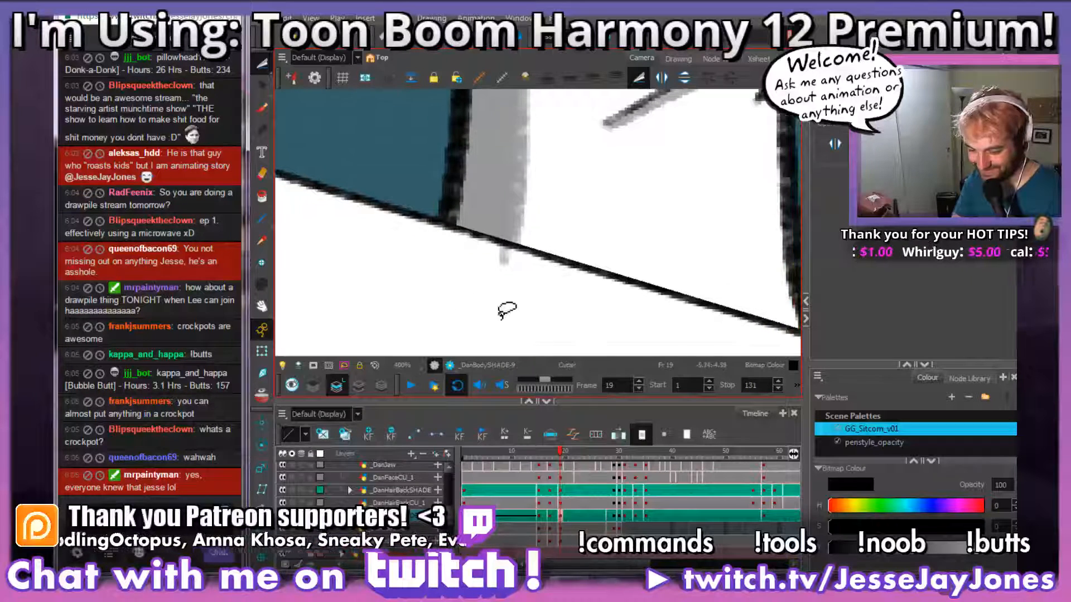
pyautogui.moveTo(468, 307)
pyautogui.mouseDown()
pyautogui.moveTo(519, 314)
pyautogui.moveTo(546, 288)
pyautogui.moveTo(518, 251)
pyautogui.moveTo(472, 244)
pyautogui.moveTo(491, 317)
pyautogui.mouseUp()
pyautogui.press('Delete')
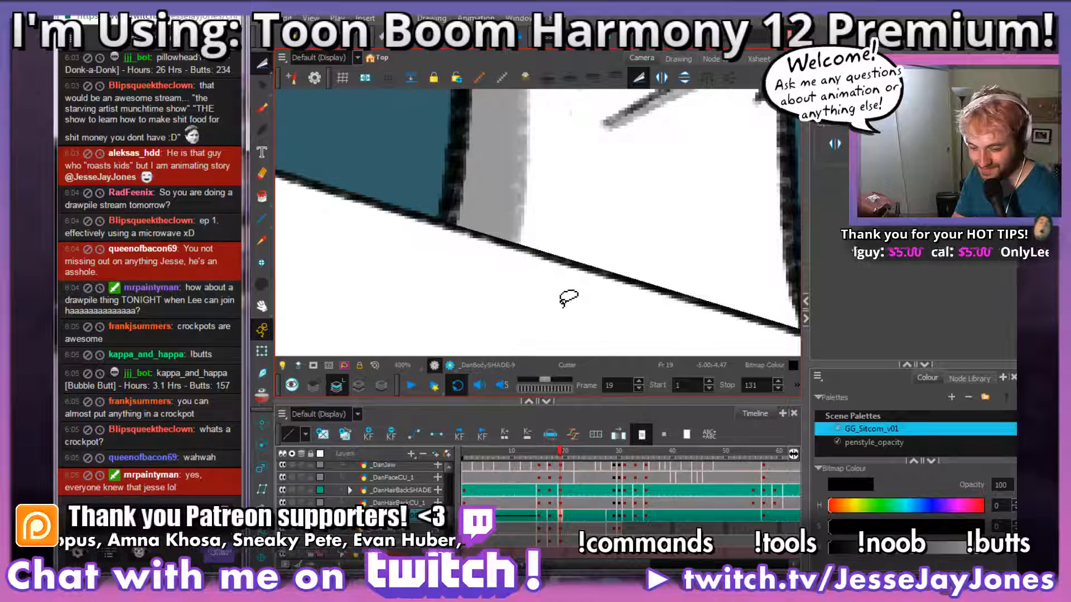
pyautogui.press('1')
pyautogui.press('1')
pyautogui.press('1')
pyautogui.press('1')
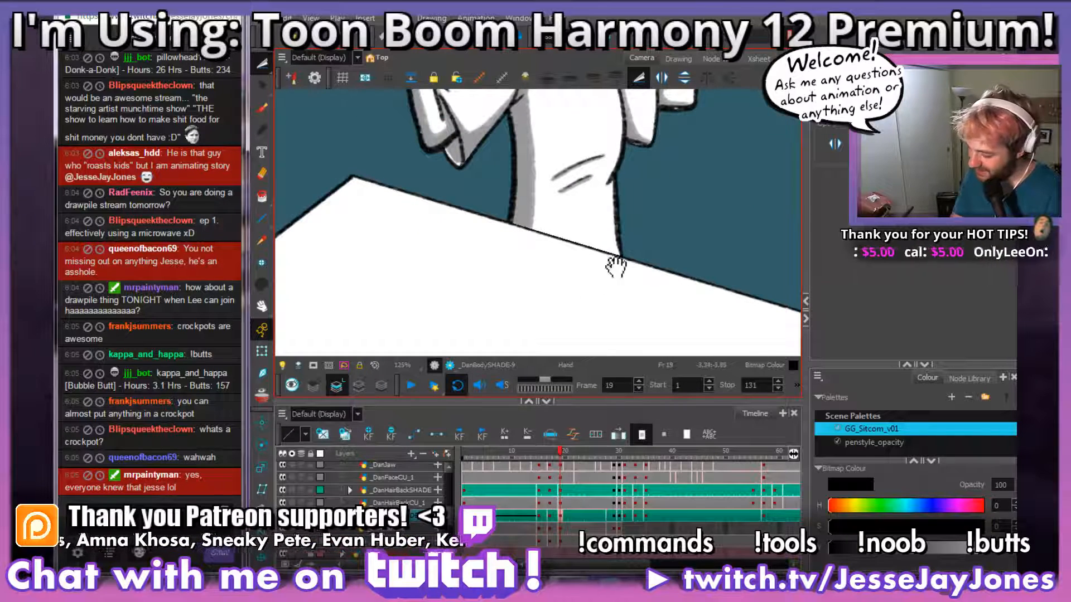
pyautogui.moveTo(654, 196); pyautogui.dragTo(567, 256)
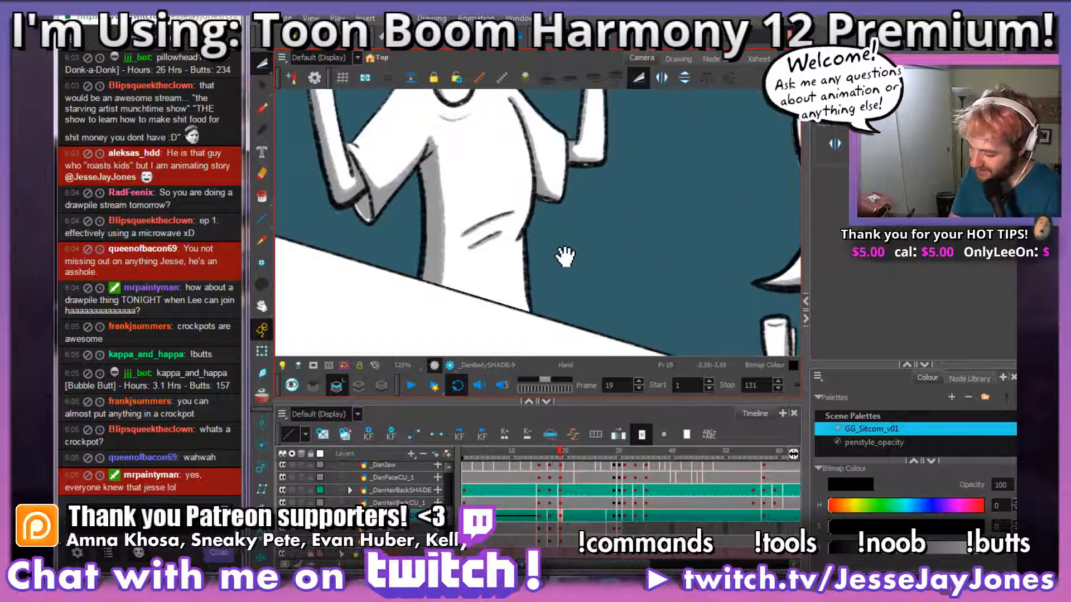
pyautogui.moveTo(569, 103); pyautogui.dragTo(487, 243)
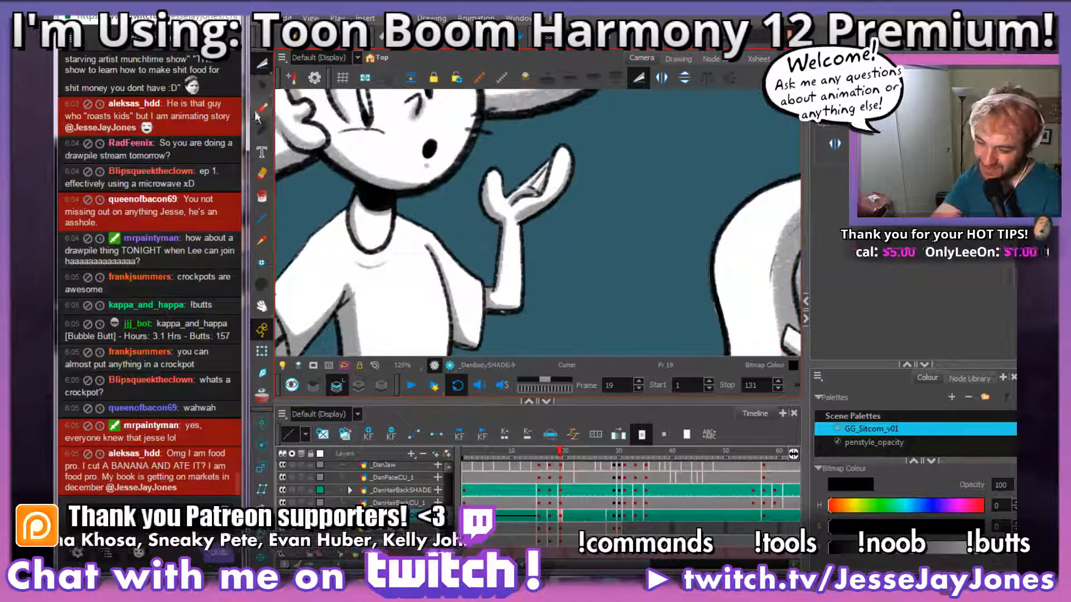
# Step: Compare the shaded body on frame 19 with the neighbouring body drawing on frame 17
pyautogui.click(262, 112)
pyautogui.press('2')
pyautogui.press('2')
pyautogui.moveTo(487, 310); pyautogui.dragTo(522, 208)
pyautogui.press('1')
pyautogui.press('1')
pyautogui.press('1')
pyautogui.press('1')
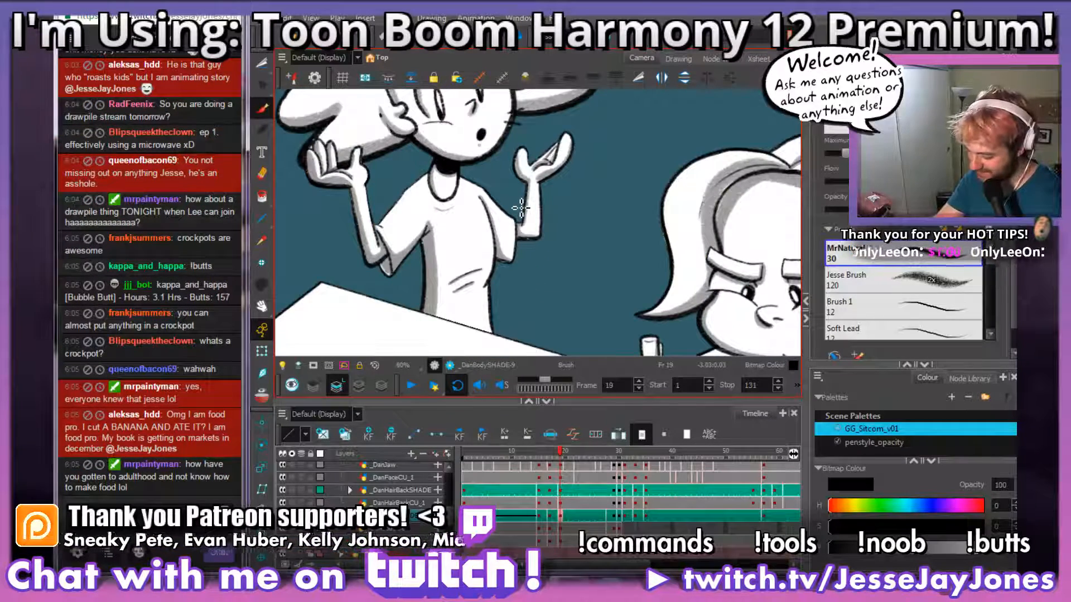
pyautogui.press(',')
pyautogui.press(',')
pyautogui.press(',')
pyautogui.press(',')
pyautogui.press(',')
pyautogui.press('.')
pyautogui.press('.')
pyautogui.press('.')
pyautogui.press('.')
pyautogui.press('.')
pyautogui.press('.')
pyautogui.press('.')
pyautogui.press('.')
pyautogui.press('.')
pyautogui.press('.')
pyautogui.press('.')
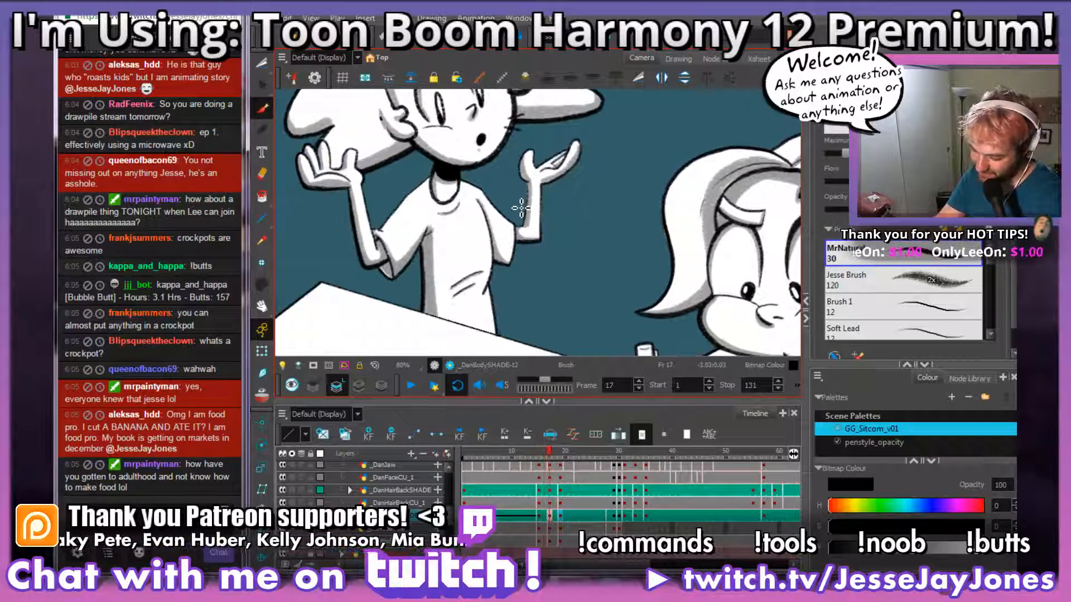
# Step: Go to the unshaded body drawing on frame 28 and ready the Brush for shading
pyautogui.press('.')
pyautogui.press('.')
pyautogui.press('.')
pyautogui.press('.')
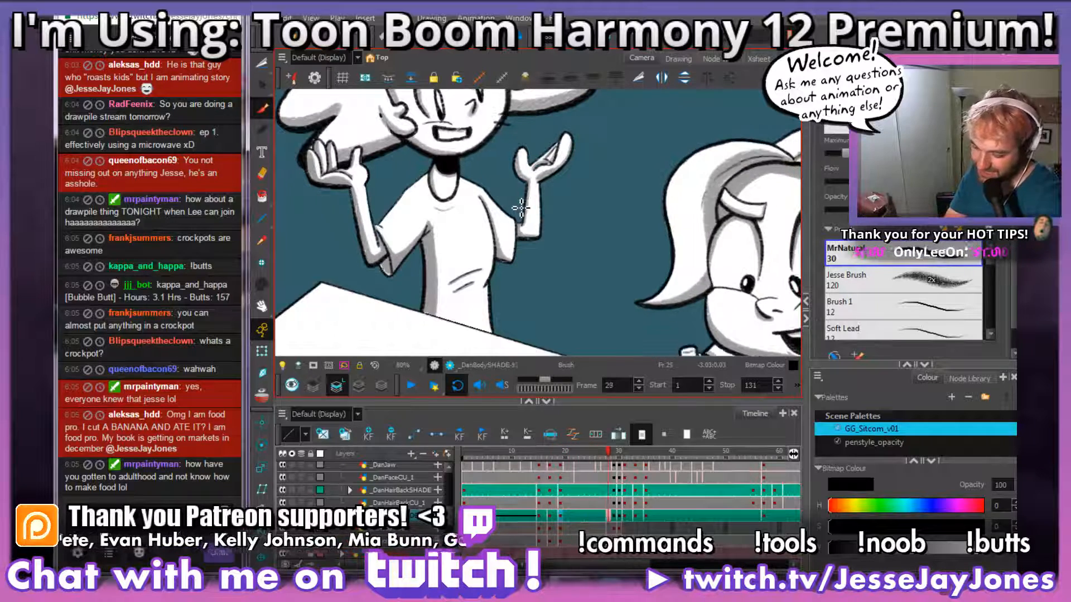
pyautogui.press(',')
pyautogui.press(',')
pyautogui.press(',')
pyautogui.press('.')
pyautogui.press('.')
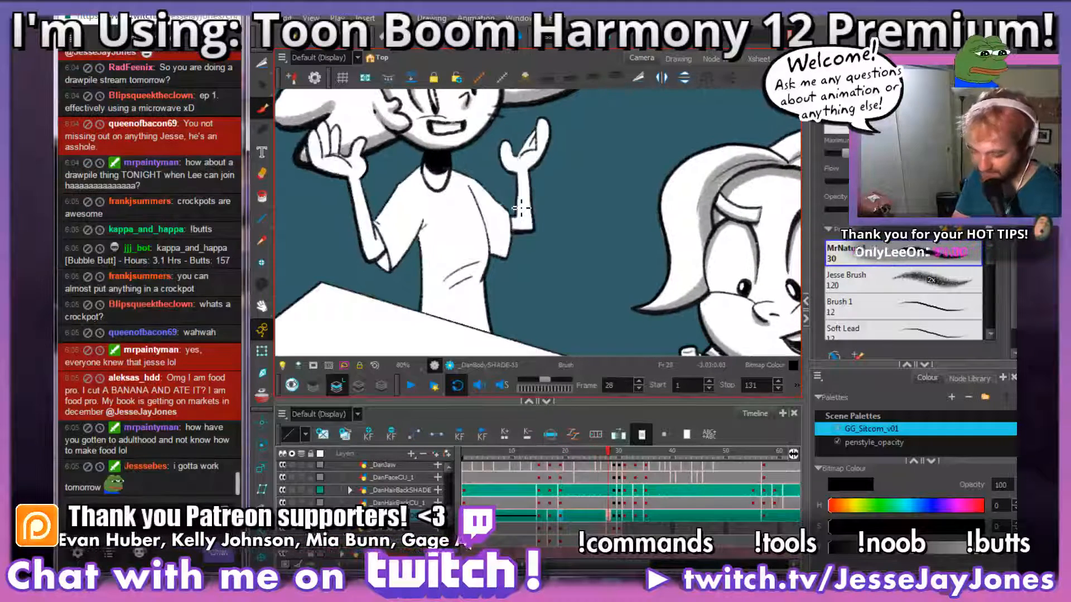
pyautogui.moveTo(450, 236); pyautogui.dragTo(548, 259)
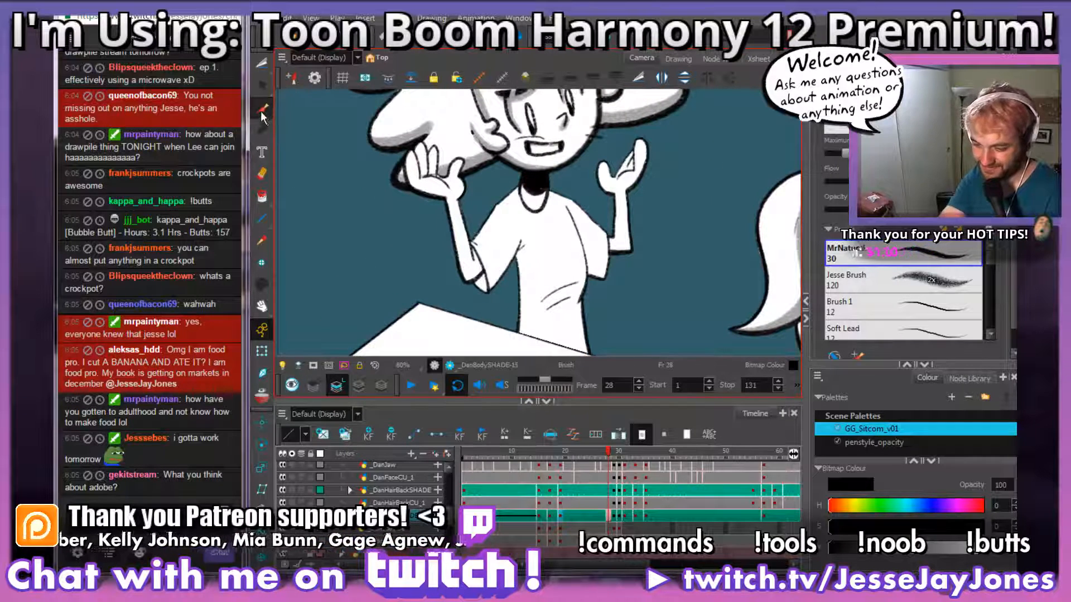
pyautogui.click(262, 111)
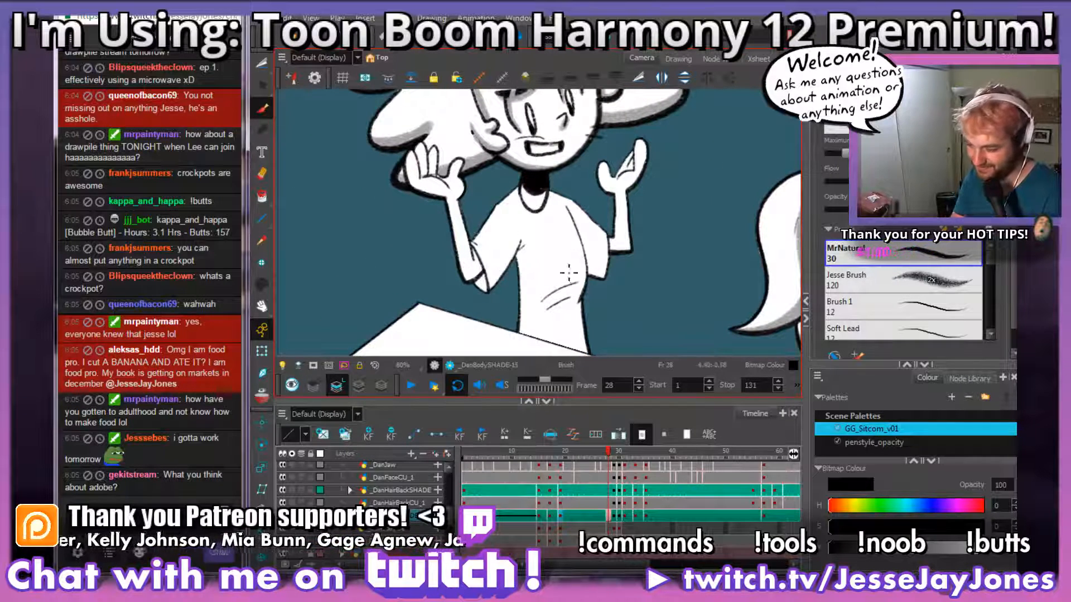
# Step: Shade the raised forearm on frame 28 grey around the elbow and along its outer edge to the wrist, redoing the first pass
pyautogui.moveTo(520, 223)
pyautogui.mouseDown()
pyautogui.moveTo(624, 191)
pyautogui.moveTo(538, 272)
pyautogui.moveTo(548, 319)
pyautogui.moveTo(502, 326)
pyautogui.mouseUp()
pyautogui.press('2')
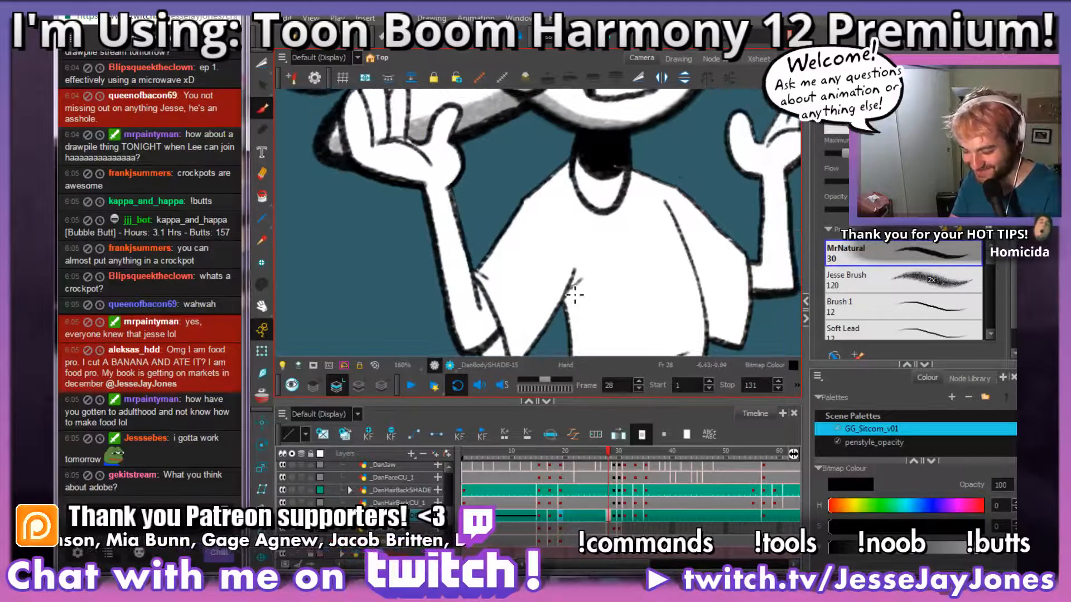
pyautogui.moveTo(566, 312)
pyautogui.mouseDown()
pyautogui.moveTo(608, 233)
pyautogui.moveTo(560, 284)
pyautogui.mouseUp()
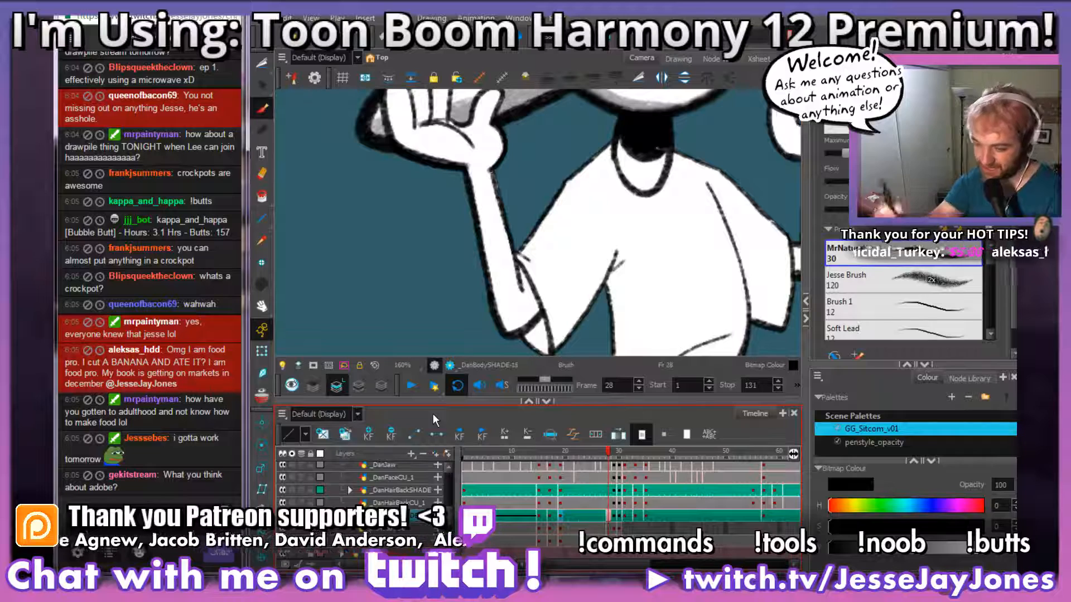
pyautogui.press('space')
pyautogui.moveTo(537, 248)
pyautogui.mouseDown()
pyautogui.moveTo(498, 233)
pyautogui.moveTo(529, 243)
pyautogui.moveTo(493, 294)
pyautogui.moveTo(523, 299)
pyautogui.moveTo(509, 269)
pyautogui.moveTo(527, 293)
pyautogui.moveTo(527, 277)
pyautogui.moveTo(585, 292)
pyautogui.mouseUp()
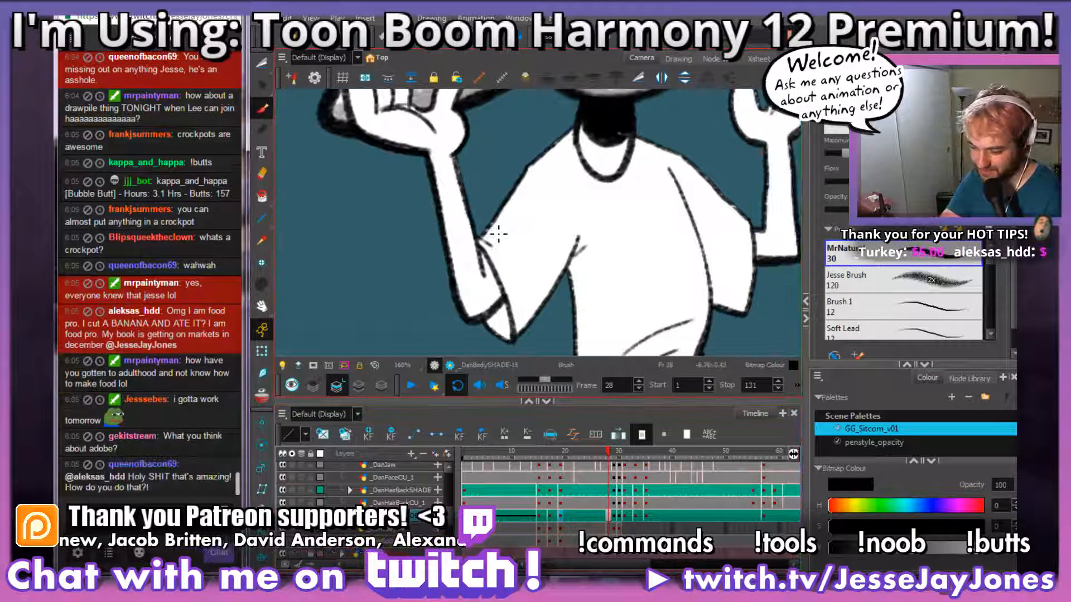
pyautogui.press('space')
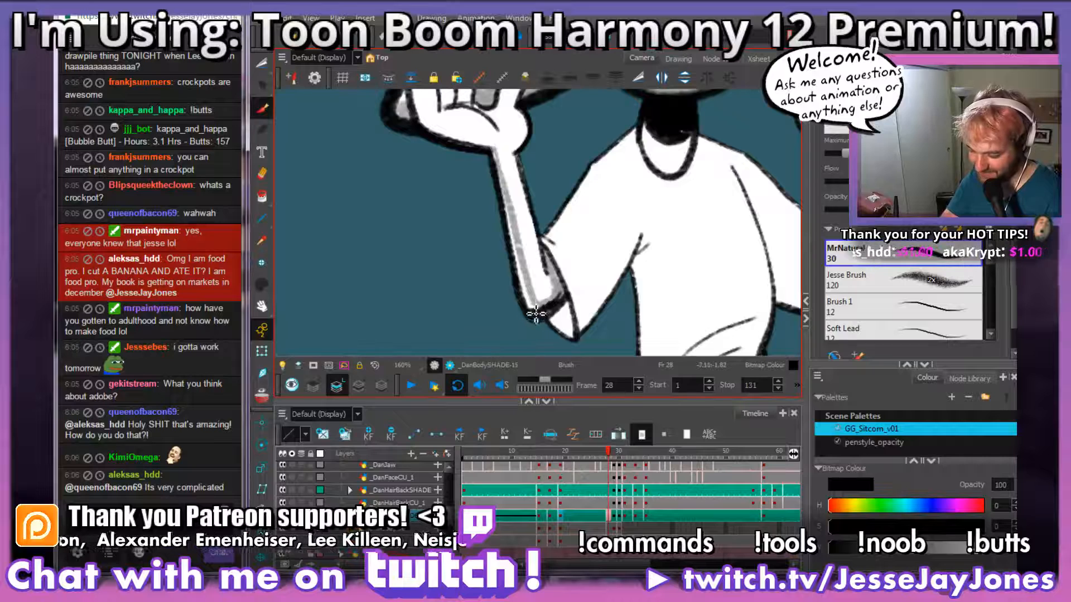
pyautogui.moveTo(564, 294); pyautogui.dragTo(559, 300)
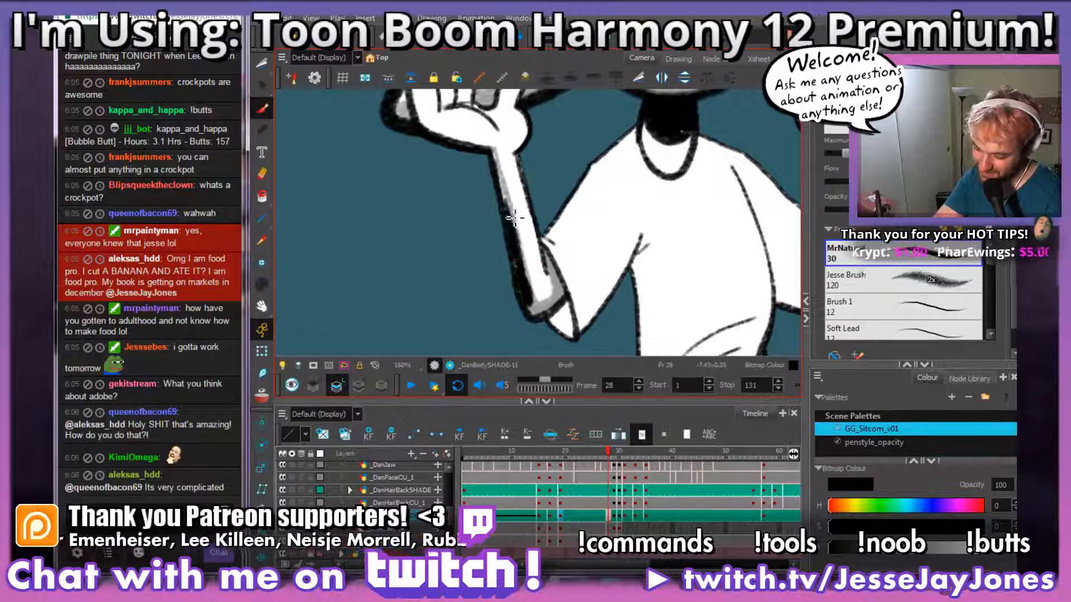
pyautogui.moveTo(507, 186); pyautogui.dragTo(493, 155)
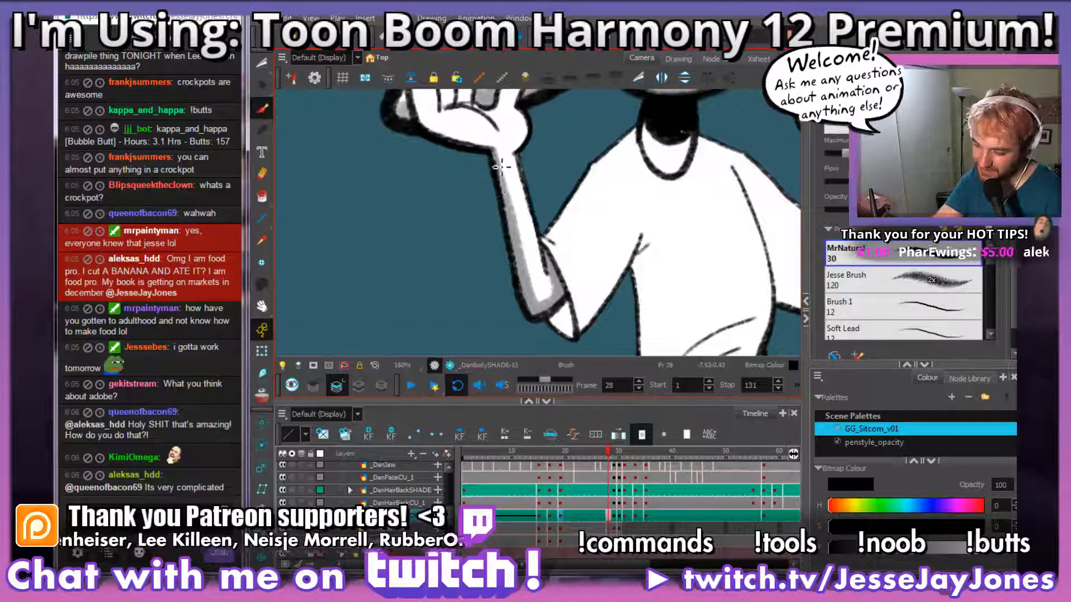
# Step: Shade the base of the raised palm and the outermost finger grey on frame 28
pyautogui.moveTo(530, 198); pyautogui.dragTo(556, 270)
pyautogui.scroll(2, 555, 273)
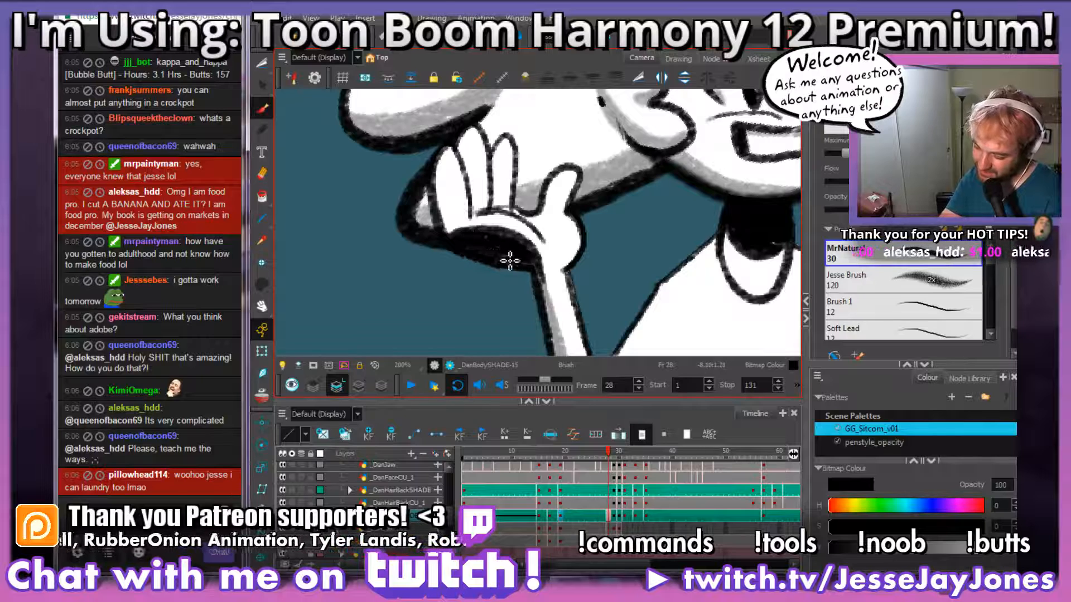
pyautogui.moveTo(497, 258); pyautogui.dragTo(490, 254)
pyautogui.moveTo(445, 159)
pyautogui.mouseDown()
pyautogui.moveTo(455, 230)
pyautogui.moveTo(440, 163)
pyautogui.moveTo(448, 216)
pyautogui.moveTo(441, 196)
pyautogui.moveTo(445, 206)
pyautogui.mouseUp()
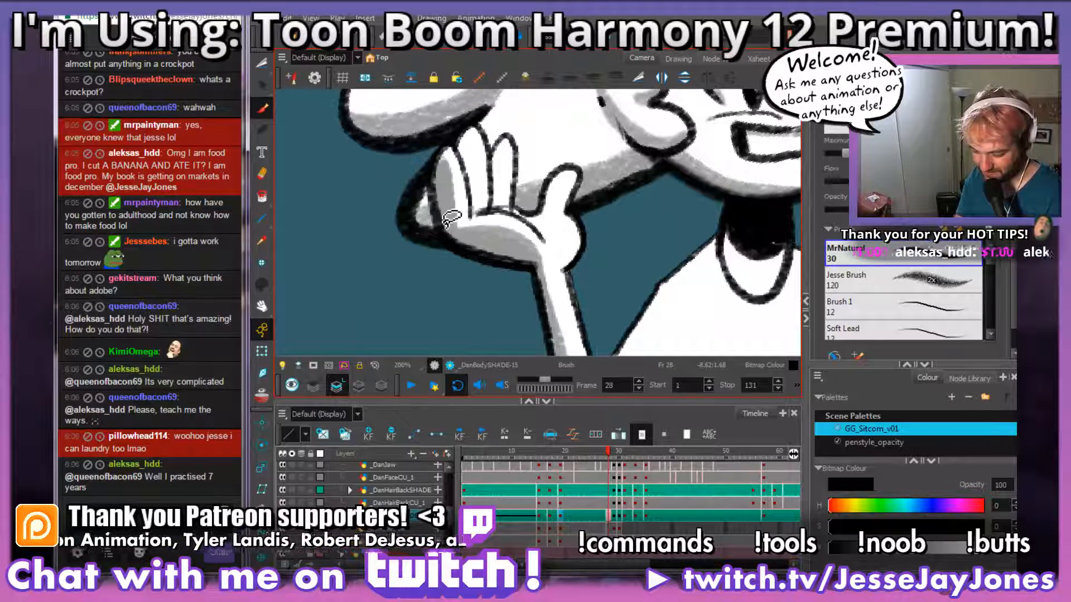
# Step: Shade the two middle fingers of the raised palm grey along their outer edges on frame 28
pyautogui.moveTo(597, 239)
pyautogui.mouseDown()
pyautogui.moveTo(523, 246)
pyautogui.moveTo(479, 277)
pyautogui.moveTo(617, 277)
pyautogui.mouseUp()
pyautogui.moveTo(562, 220); pyautogui.dragTo(544, 247)
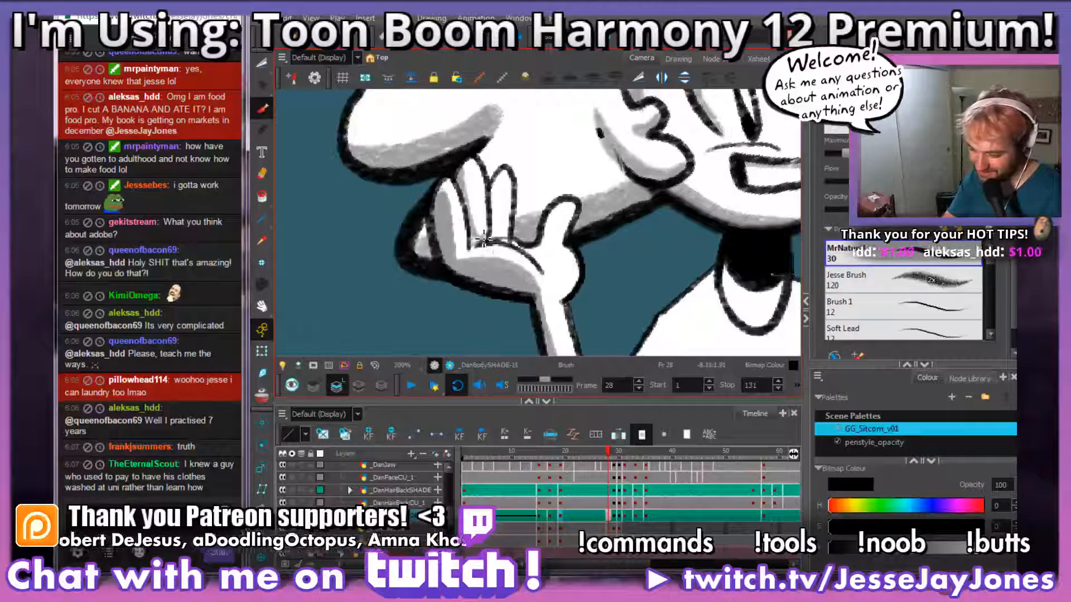
pyautogui.moveTo(553, 236)
pyautogui.mouseDown()
pyautogui.moveTo(570, 268)
pyautogui.moveTo(560, 271)
pyautogui.mouseUp()
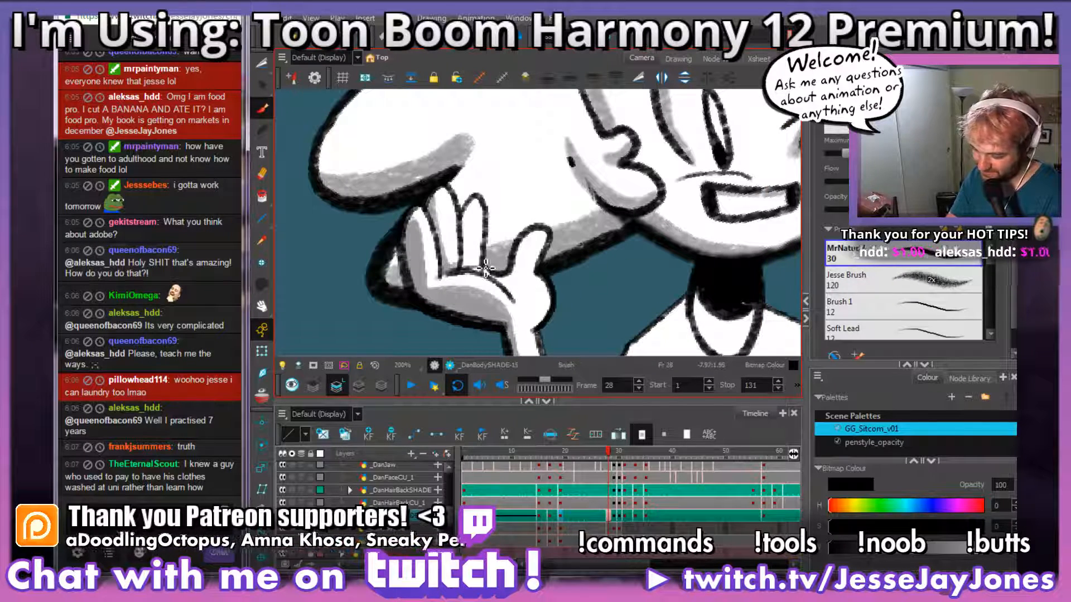
pyautogui.moveTo(588, 277)
pyautogui.mouseDown()
pyautogui.moveTo(561, 252)
pyautogui.moveTo(530, 290)
pyautogui.moveTo(585, 287)
pyautogui.mouseUp()
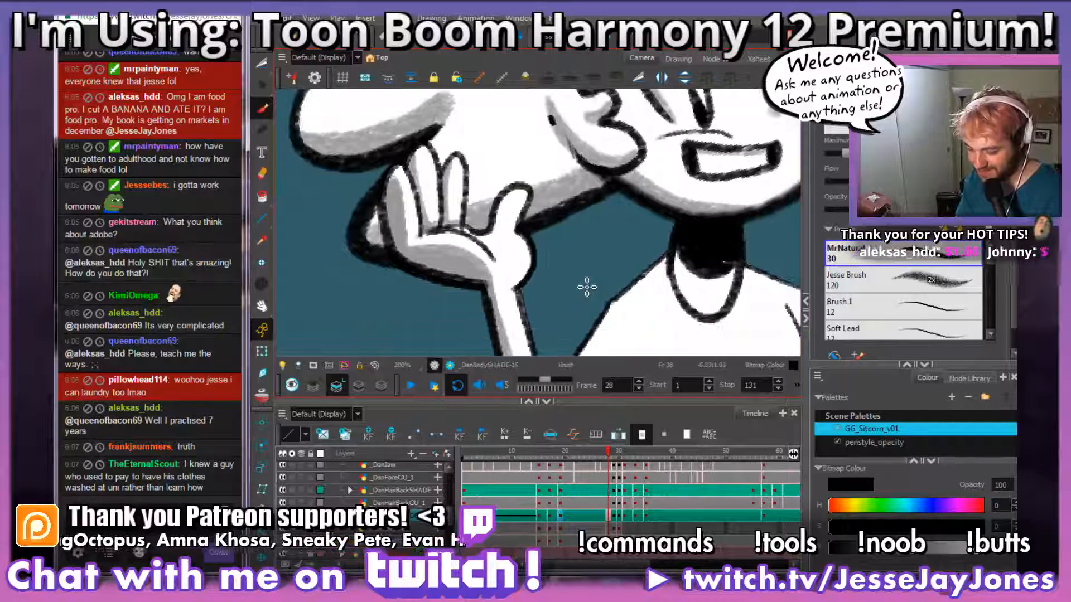
pyautogui.moveTo(522, 297)
pyautogui.mouseDown()
pyautogui.moveTo(538, 296)
pyautogui.moveTo(526, 276)
pyautogui.moveTo(563, 308)
pyautogui.mouseUp()
pyautogui.scroll(1, 530, 243)
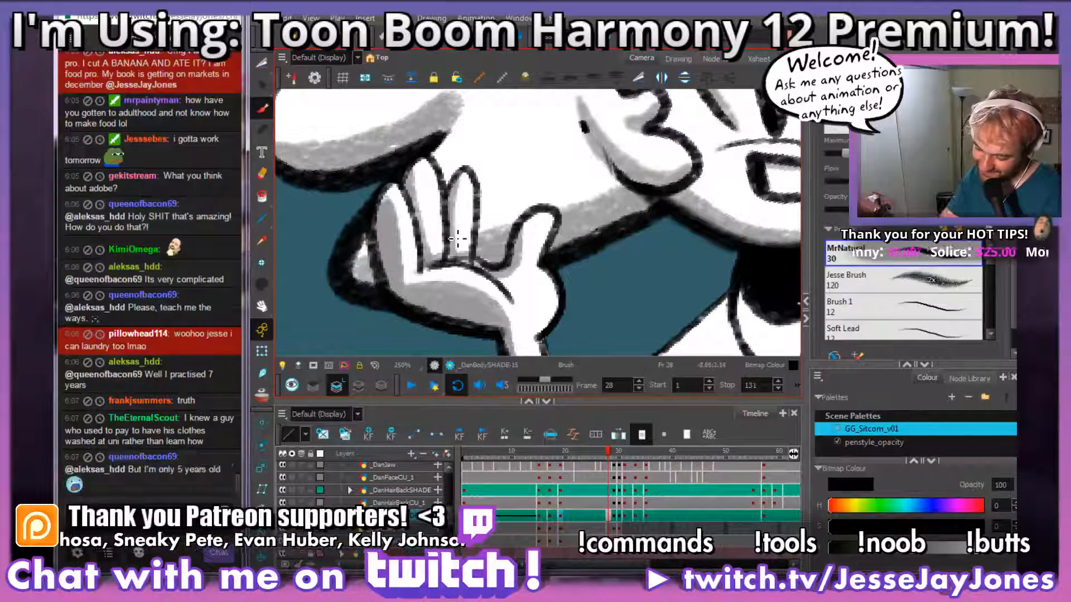
pyautogui.scroll(-3, 457, 206)
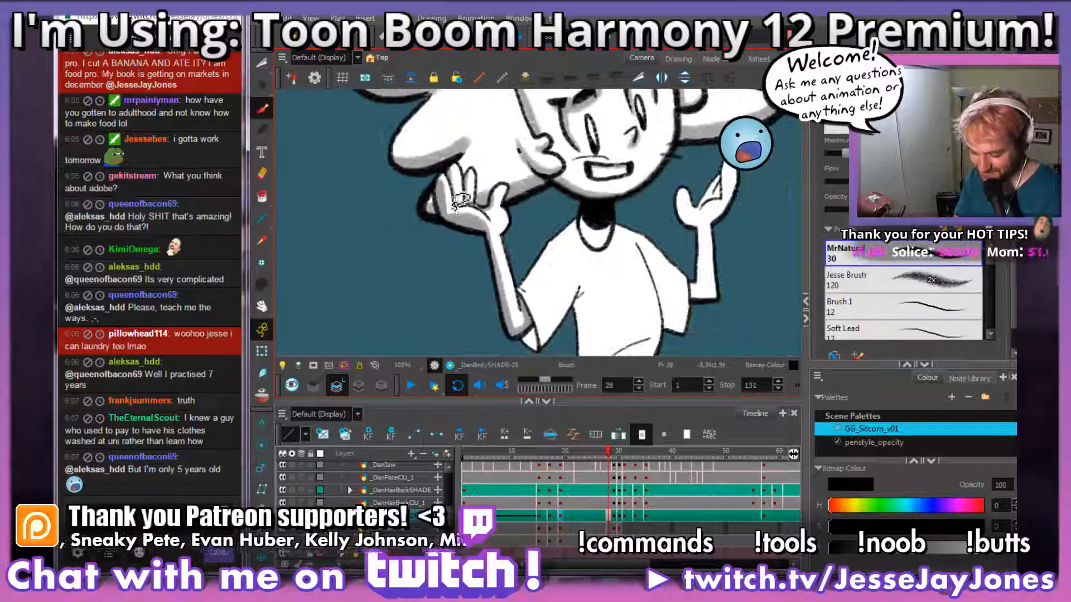
# Step: Shade the inside of the sleeve opening behind the shaded forearm's elbow grey on frame 28
pyautogui.moveTo(563, 313); pyautogui.dragTo(477, 218)
pyautogui.scroll(4, 485, 279)
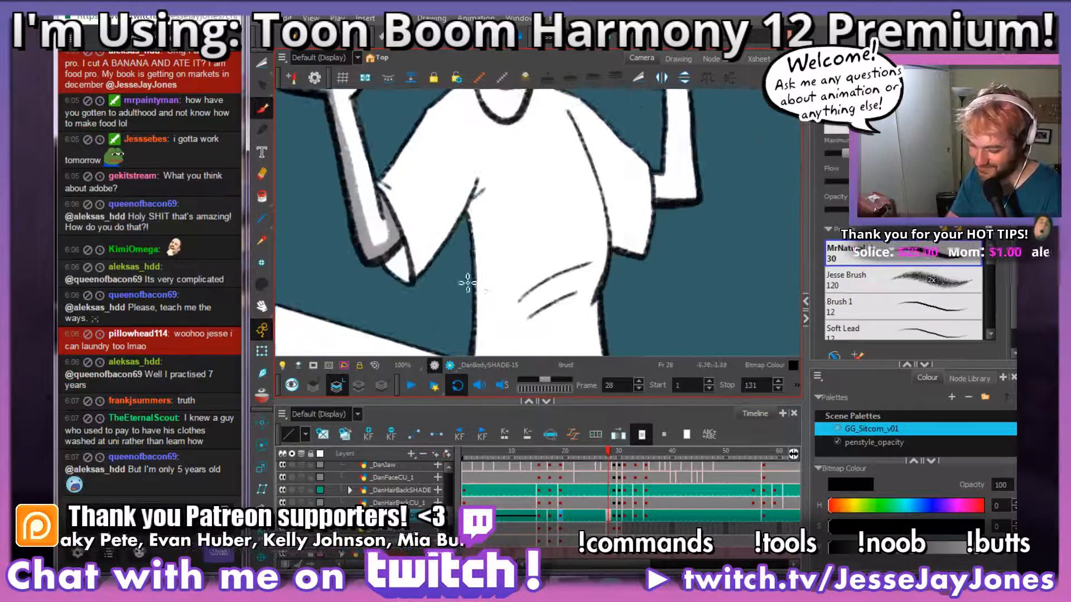
pyautogui.moveTo(405, 266); pyautogui.dragTo(615, 279)
pyautogui.moveTo(525, 308)
pyautogui.mouseDown()
pyautogui.moveTo(492, 284)
pyautogui.moveTo(512, 288)
pyautogui.moveTo(513, 256)
pyautogui.mouseUp()
pyautogui.moveTo(625, 230); pyautogui.dragTo(561, 260)
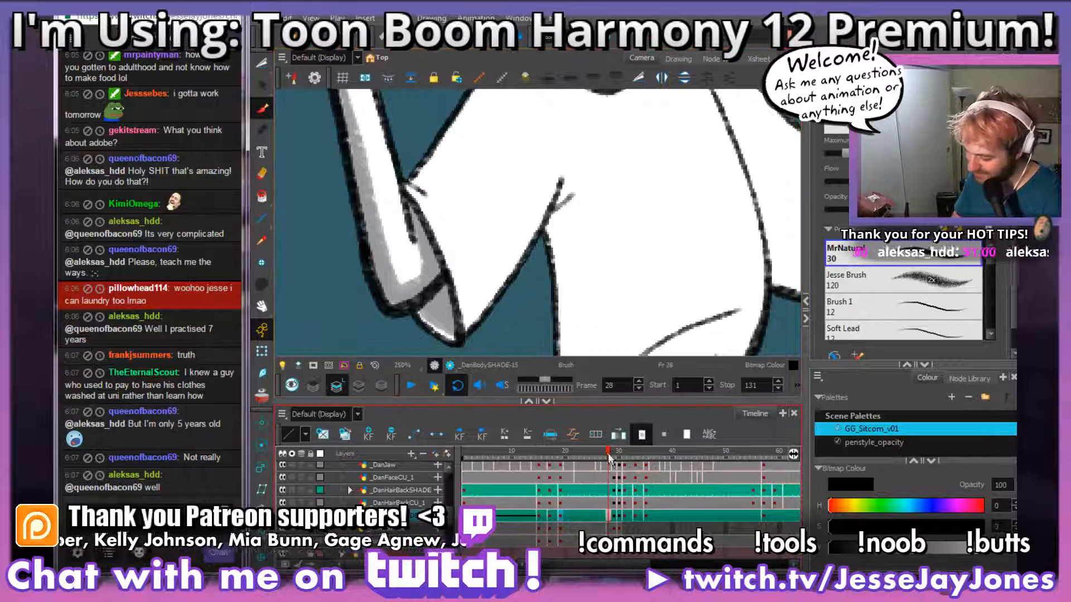
# Step: Shade the lower edge of the same sleeve grey from its tip up to the armpit
pyautogui.moveTo(610, 453); pyautogui.dragTo(610, 451)
pyautogui.moveTo(603, 224)
pyautogui.mouseDown()
pyautogui.moveTo(590, 212)
pyautogui.moveTo(583, 223)
pyautogui.mouseUp()
pyautogui.moveTo(560, 177)
pyautogui.mouseDown()
pyautogui.moveTo(501, 282)
pyautogui.moveTo(466, 315)
pyautogui.moveTo(394, 203)
pyautogui.mouseUp()
pyautogui.moveTo(446, 300)
pyautogui.mouseDown()
pyautogui.moveTo(459, 348)
pyautogui.moveTo(457, 320)
pyautogui.moveTo(474, 318)
pyautogui.moveTo(467, 332)
pyautogui.moveTo(485, 319)
pyautogui.moveTo(544, 212)
pyautogui.mouseUp()
pyautogui.moveTo(600, 245); pyautogui.dragTo(532, 207)
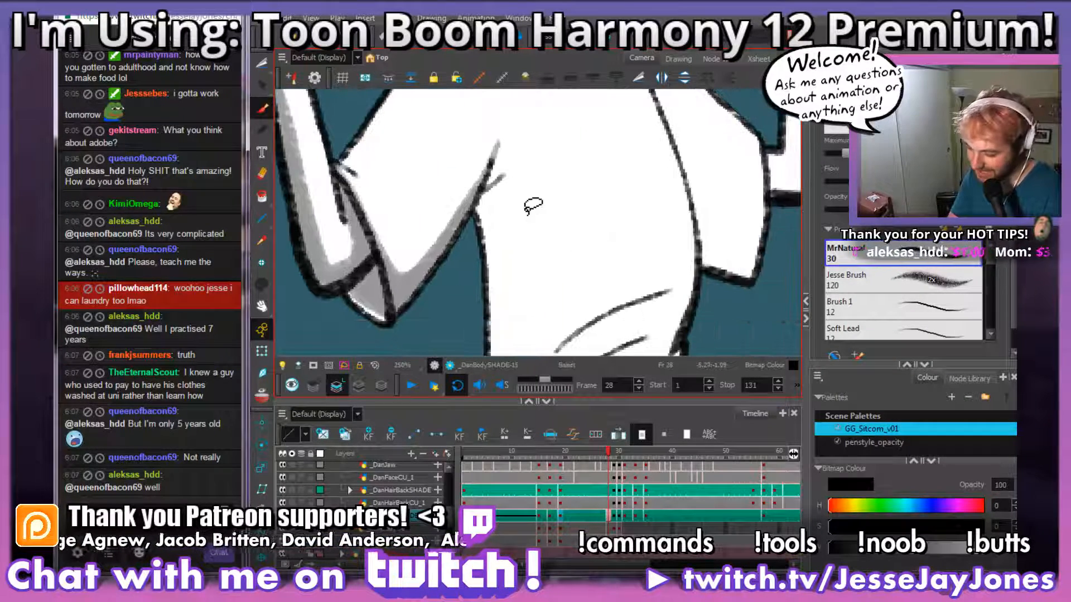
# Step: Shade the skin below the neck and along the inner edge of the shirt collar grey on frame 28
pyautogui.press('1')
pyautogui.press('1')
pyautogui.press('1')
pyautogui.press('1')
pyautogui.press('1')
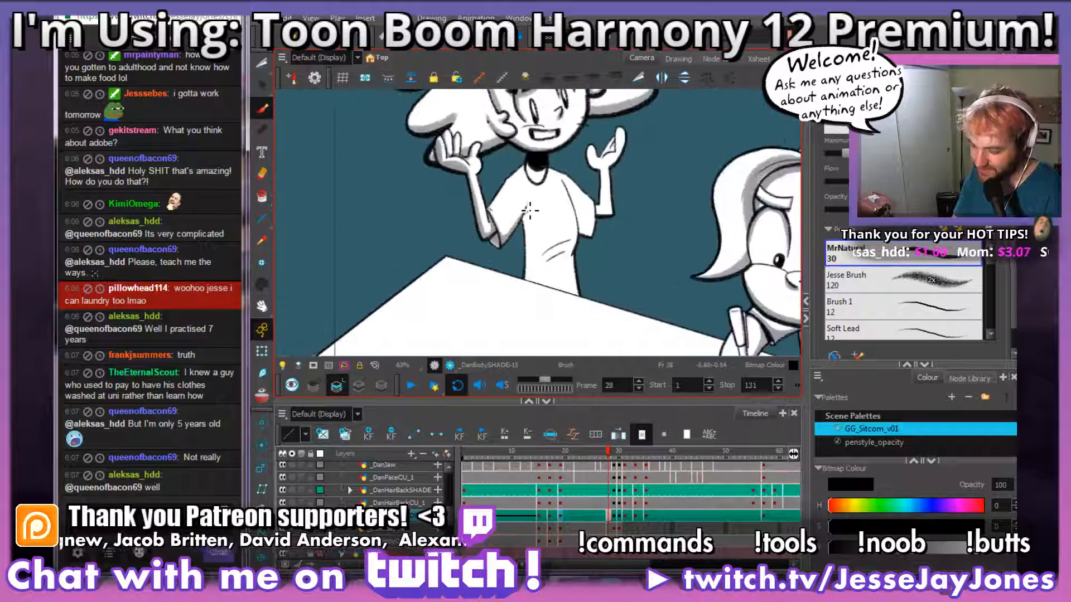
pyautogui.press('2')
pyautogui.press('2')
pyautogui.press('2')
pyautogui.press('2')
pyautogui.press('2')
pyautogui.press('2')
pyautogui.moveTo(535, 148)
pyautogui.mouseDown()
pyautogui.moveTo(521, 257)
pyautogui.moveTo(596, 192)
pyautogui.moveTo(561, 246)
pyautogui.mouseUp()
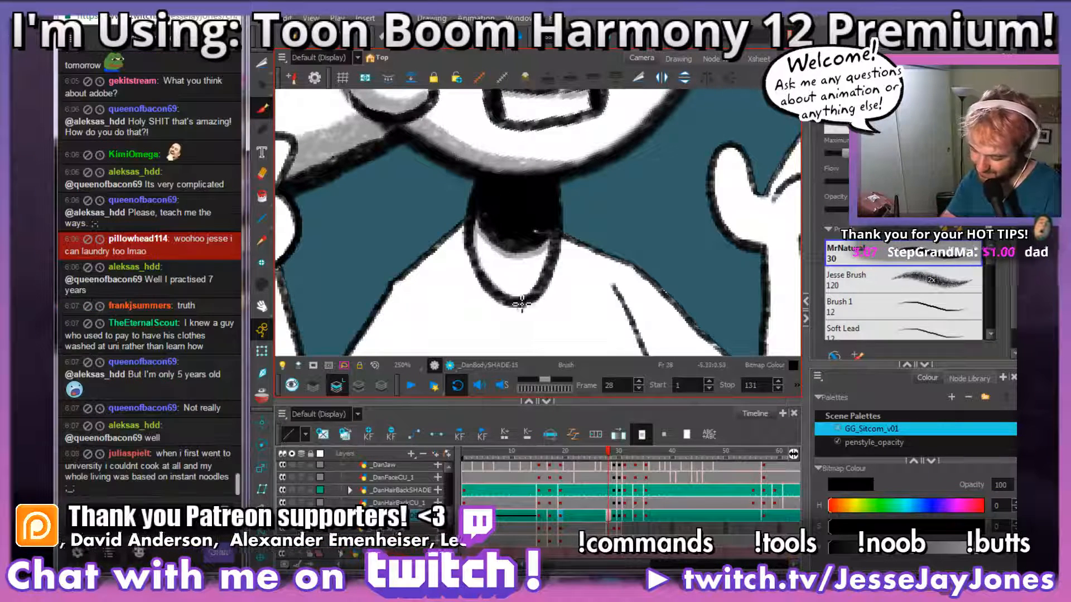
pyautogui.hotkey('alt', 's')
pyautogui.moveTo(561, 291); pyautogui.dragTo(537, 234)
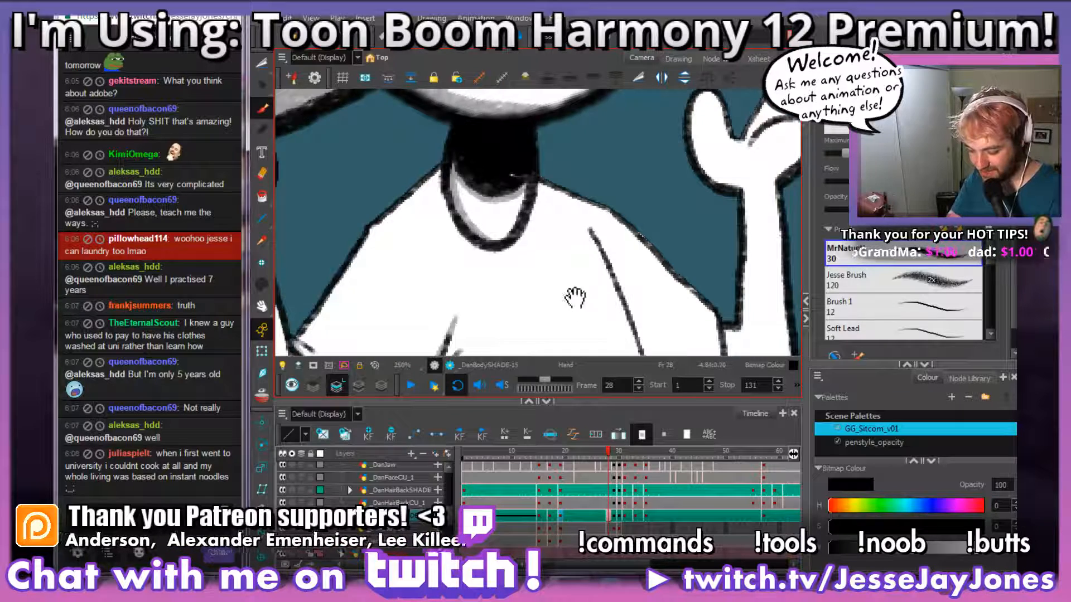
# Step: Check the neighbouring drawing and draw a short curved grey stroke on the shirt's chest below the collar
pyautogui.scroll(-4, 575, 299)
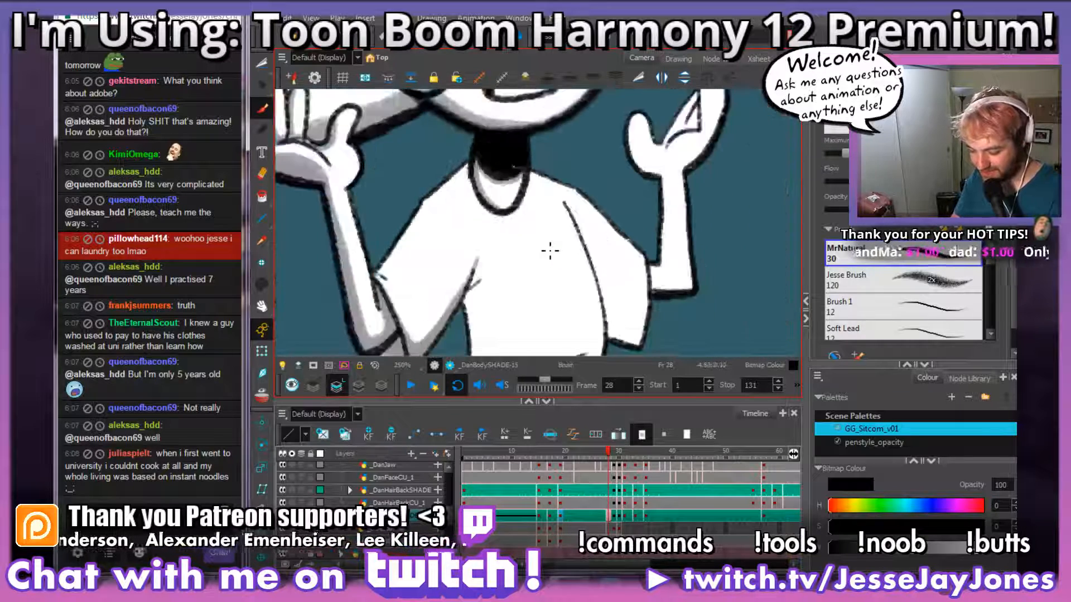
pyautogui.scroll(3, 552, 285)
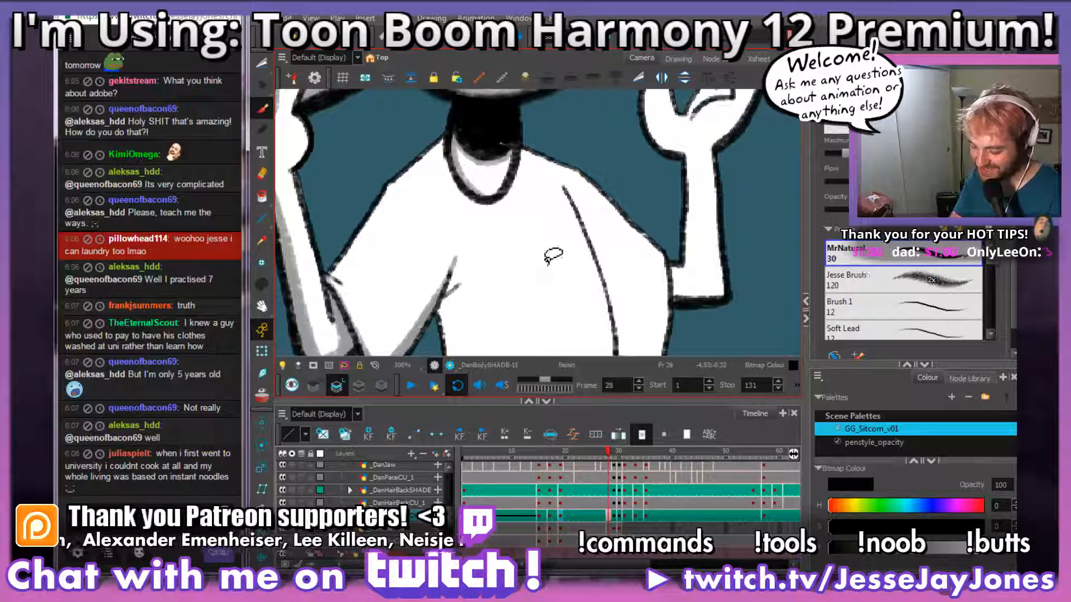
pyautogui.scroll(3, 549, 258)
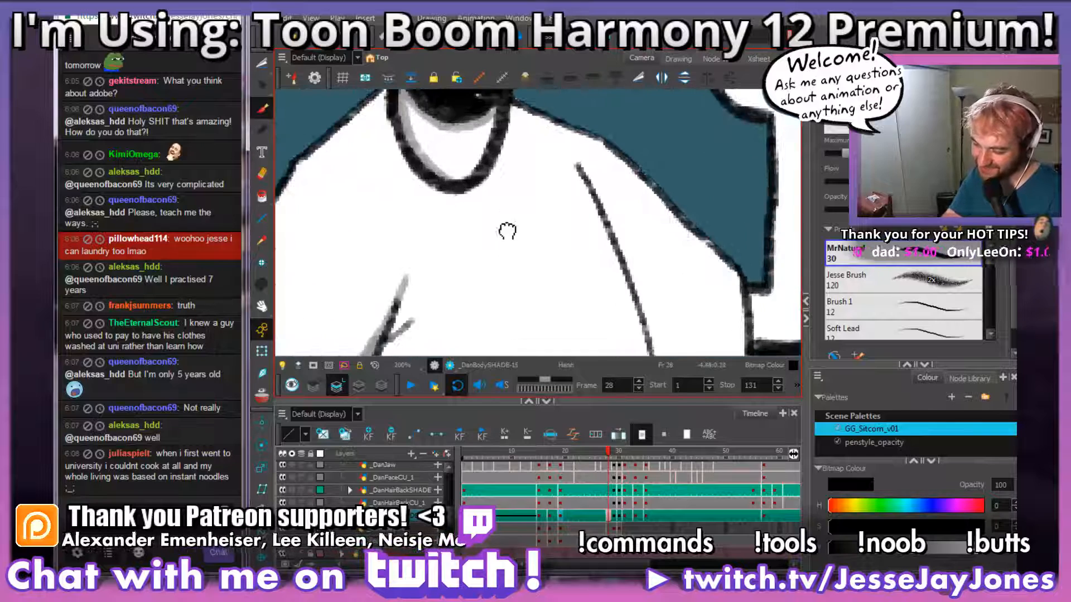
pyautogui.press(',')
pyautogui.press('.')
pyautogui.press('.')
pyautogui.moveTo(460, 270)
pyautogui.mouseDown()
pyautogui.moveTo(528, 274)
pyautogui.moveTo(558, 246)
pyautogui.mouseUp()
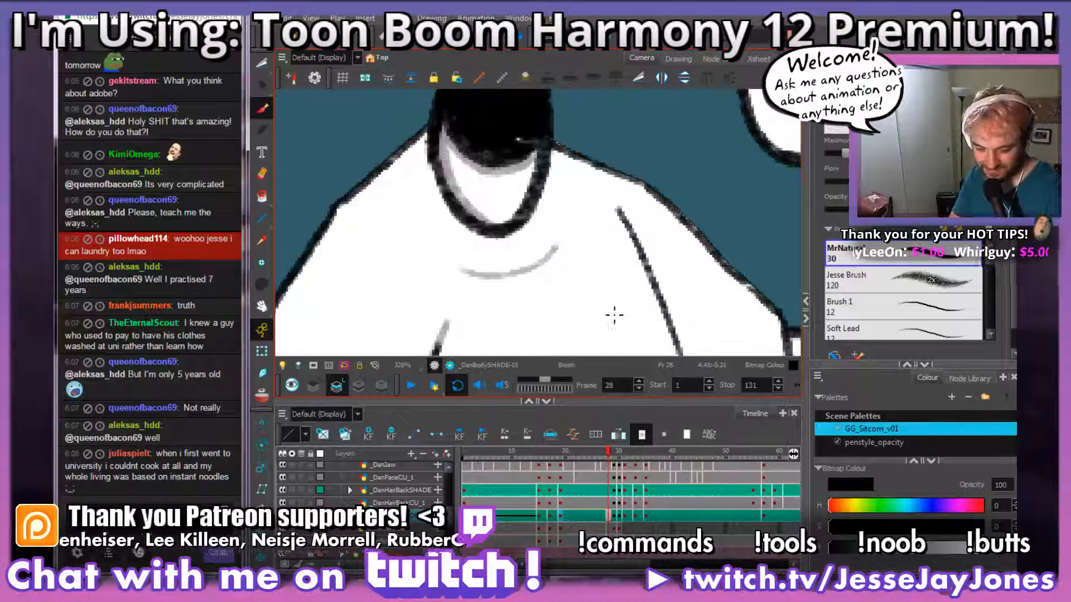
# Step: Compare the shirt's torso on frame 28 with the preceding drawing to plan the side shading
pyautogui.moveTo(573, 317); pyautogui.dragTo(538, 160)
pyautogui.press('1')
pyautogui.press('1')
pyautogui.moveTo(551, 272); pyautogui.dragTo(523, 213)
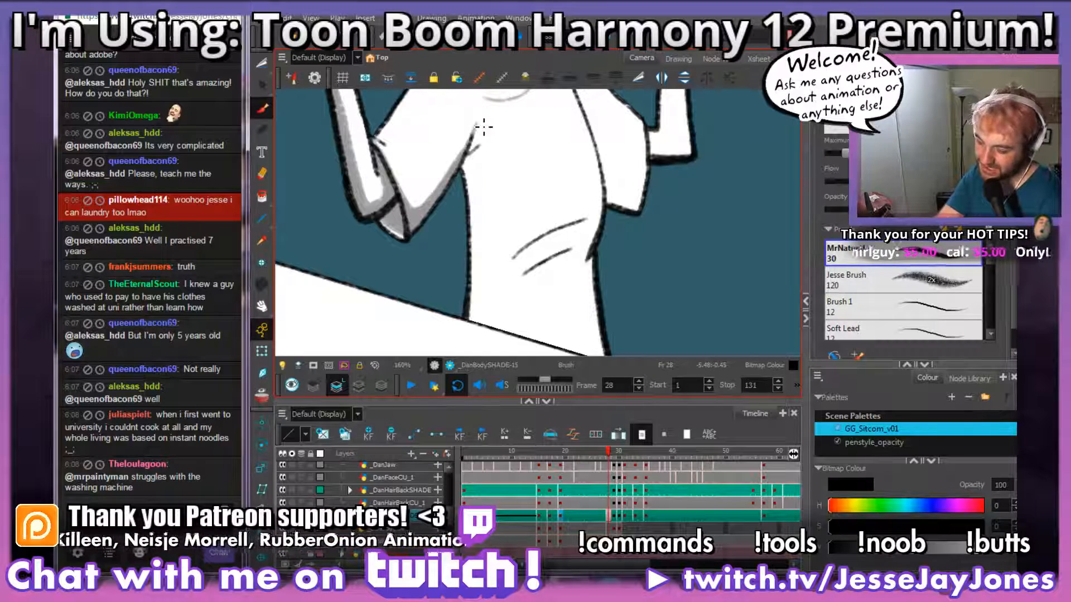
pyautogui.press(',')
pyautogui.press('.')
pyautogui.press(',')
pyautogui.press('.')
pyautogui.moveTo(583, 240)
pyautogui.mouseDown()
pyautogui.moveTo(521, 157)
pyautogui.moveTo(533, 233)
pyautogui.moveTo(552, 256)
pyautogui.moveTo(510, 253)
pyautogui.moveTo(547, 252)
pyautogui.mouseUp()
pyautogui.press(',')
pyautogui.press('.')
pyautogui.press(',')
pyautogui.press('.')
pyautogui.press(',')
pyautogui.press('.')
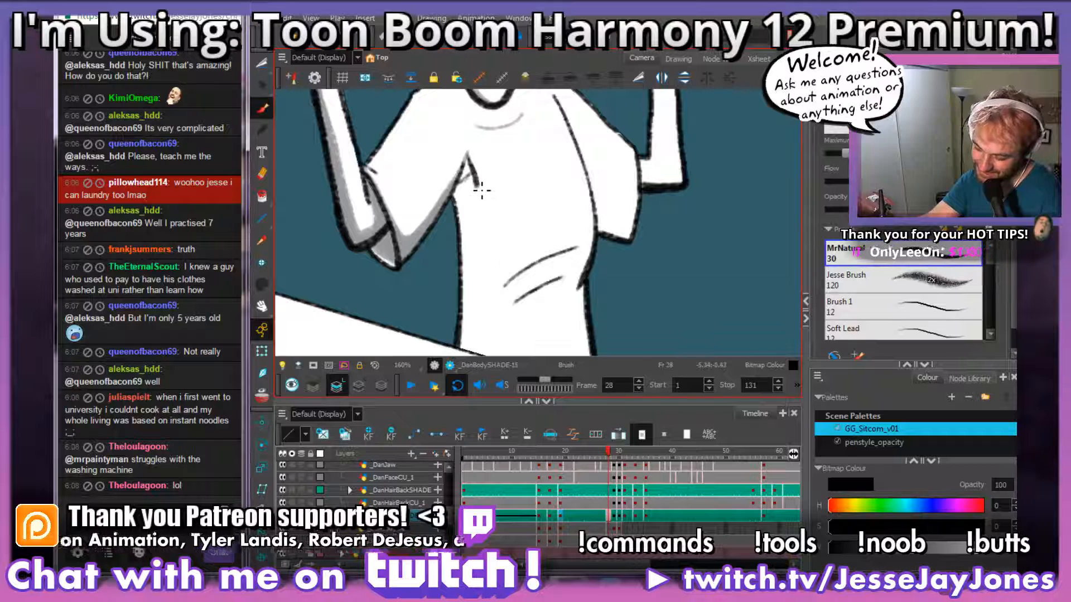
# Step: Shade the side of the shirt with a grey band from the armpit down past the table edge
pyautogui.moveTo(489, 311); pyautogui.dragTo(473, 396)
pyautogui.moveTo(487, 295)
pyautogui.mouseDown()
pyautogui.moveTo(490, 274)
pyautogui.moveTo(516, 300)
pyautogui.mouseUp()
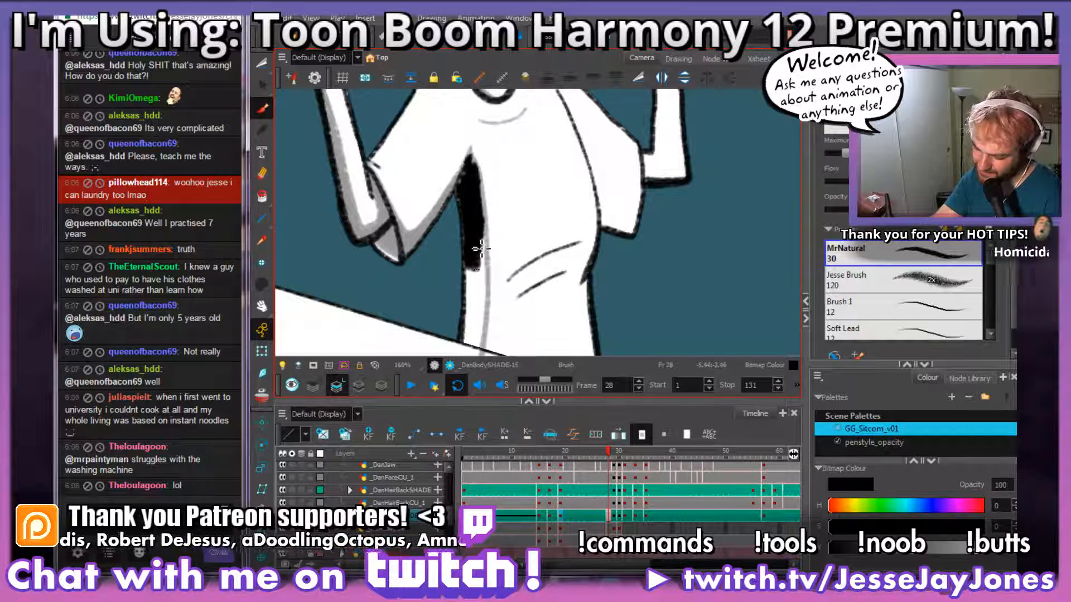
pyautogui.moveTo(476, 280)
pyautogui.mouseDown()
pyautogui.moveTo(478, 354)
pyautogui.moveTo(482, 320)
pyautogui.moveTo(523, 275)
pyautogui.moveTo(526, 232)
pyautogui.mouseUp()
pyautogui.press('space')
pyautogui.press('2')
# Step: Cut away the grey shading that spills over the table below the shirt with the Cutter tool
pyautogui.click(263, 67)
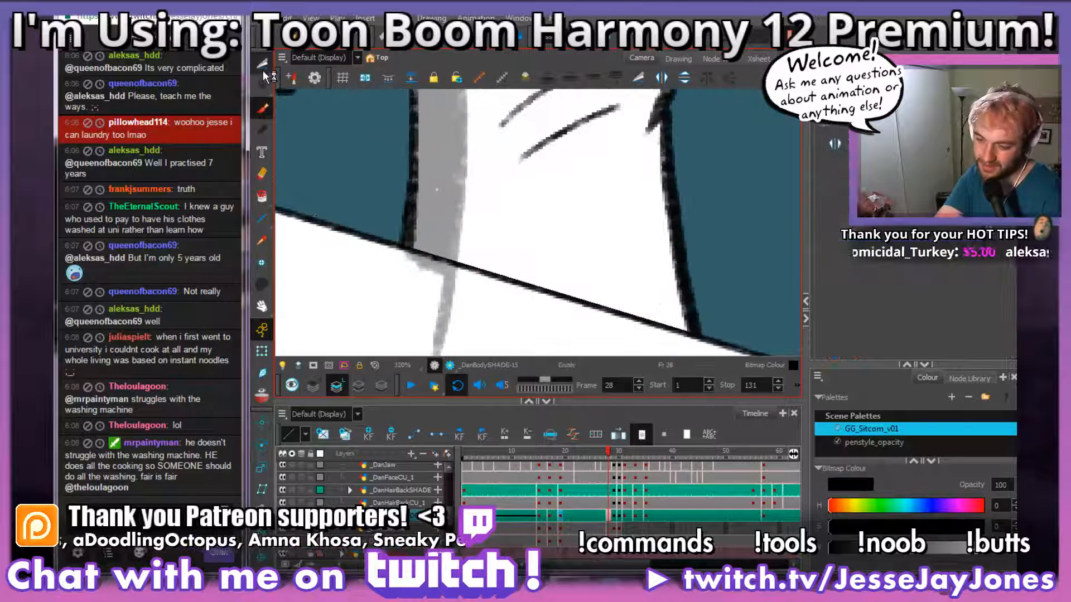
pyautogui.press('space')
pyautogui.moveTo(484, 298); pyautogui.dragTo(501, 219)
pyautogui.moveTo(382, 320)
pyautogui.mouseDown()
pyautogui.moveTo(434, 334)
pyautogui.moveTo(499, 220)
pyautogui.moveTo(485, 193)
pyautogui.moveTo(440, 173)
pyautogui.moveTo(368, 176)
pyautogui.moveTo(388, 332)
pyautogui.mouseUp()
pyautogui.press('Delete')
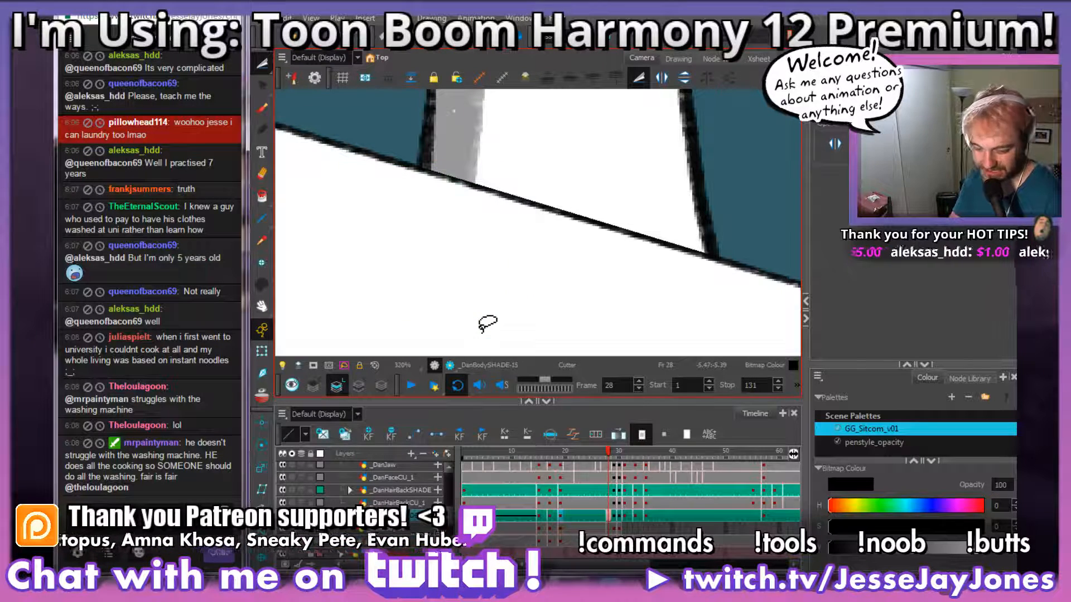
pyautogui.moveTo(562, 143); pyautogui.dragTo(502, 270)
pyautogui.press('1')
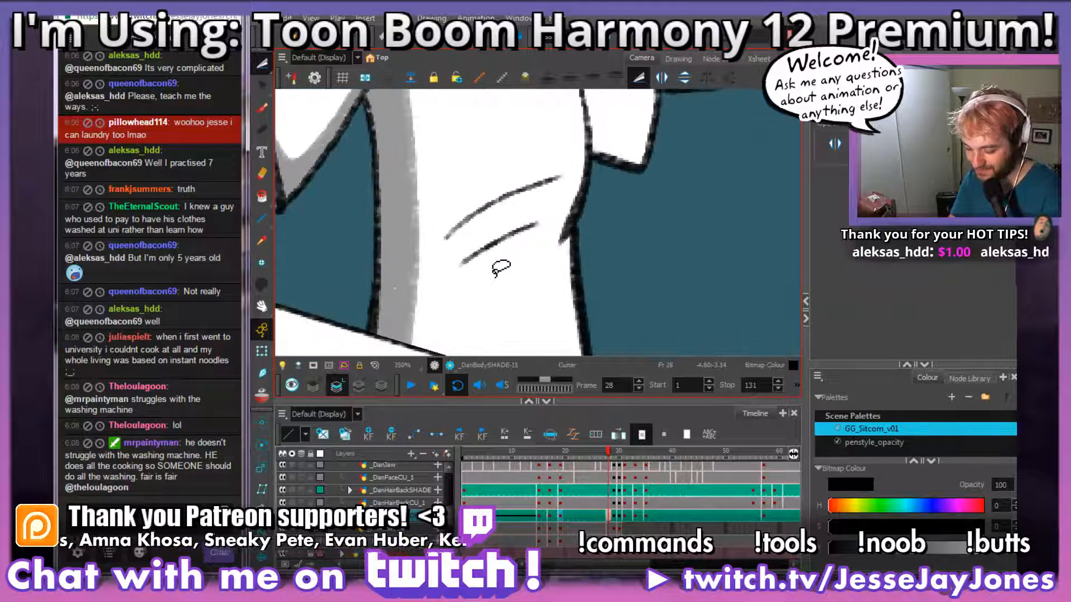
pyautogui.press('2')
pyautogui.press('2')
pyautogui.hotkey('ctrl', 'alt')
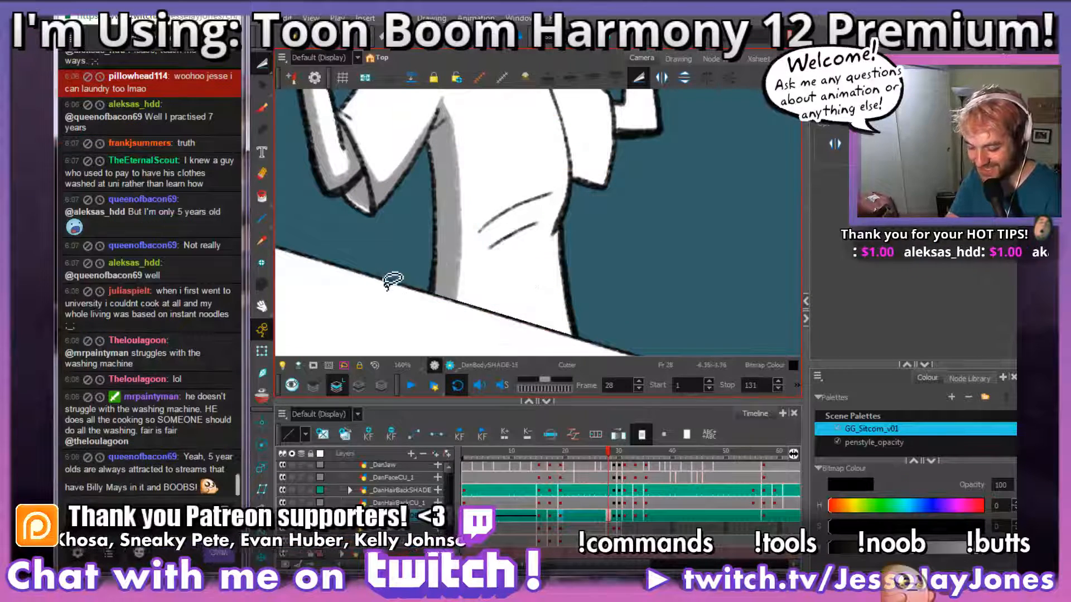
# Step: Return to the Brush and add grey shading beneath the two waist fold lines, redoing the lower stroke
pyautogui.click(261, 109)
pyautogui.press('space')
pyautogui.moveTo(662, 268)
pyautogui.mouseDown()
pyautogui.moveTo(605, 279)
pyautogui.moveTo(573, 300)
pyautogui.moveTo(624, 277)
pyautogui.mouseUp()
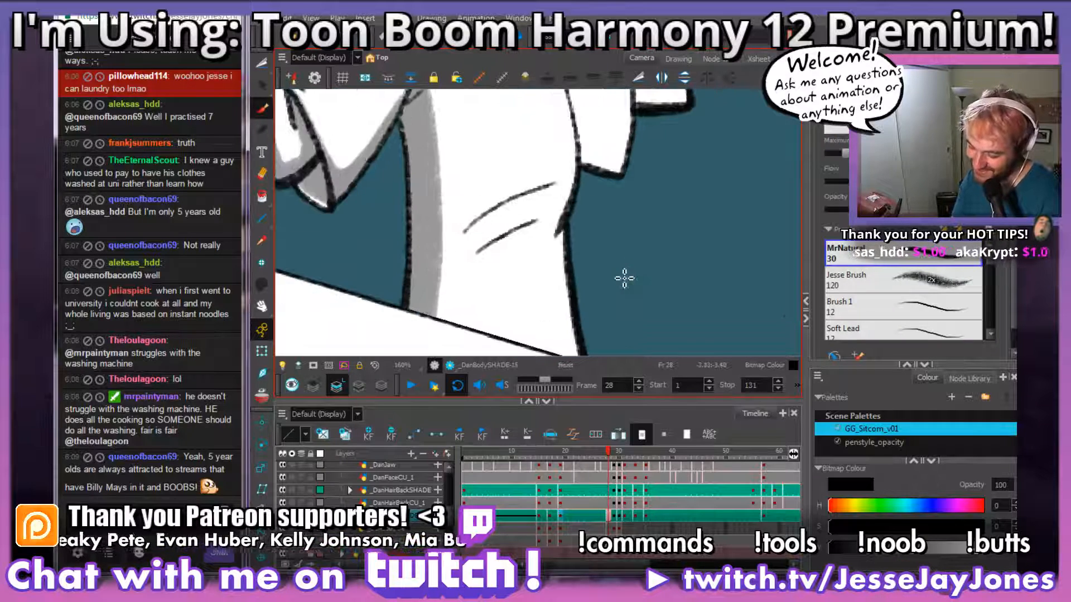
pyautogui.press('2')
pyautogui.press('2')
pyautogui.press('2')
pyautogui.press('space')
pyautogui.moveTo(549, 206); pyautogui.dragTo(545, 249)
pyautogui.press('2')
pyautogui.press('space')
pyautogui.moveTo(483, 301); pyautogui.dragTo(520, 255)
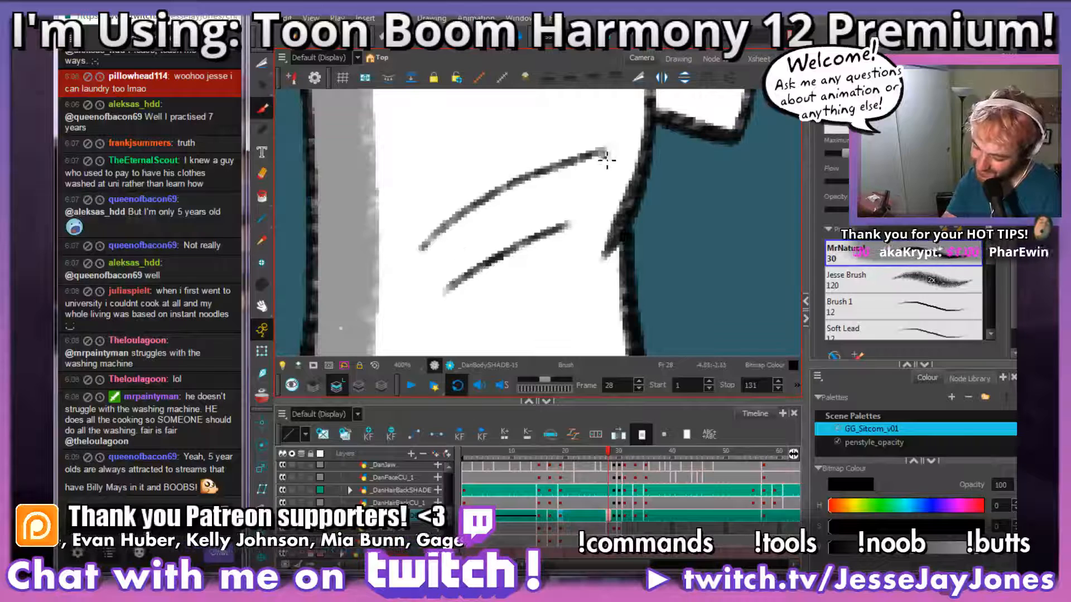
pyautogui.moveTo(606, 160)
pyautogui.mouseDown()
pyautogui.moveTo(483, 214)
pyautogui.moveTo(414, 258)
pyautogui.mouseUp()
pyautogui.moveTo(569, 230); pyautogui.dragTo(445, 298)
pyautogui.hotkey('ctrl', 'z')
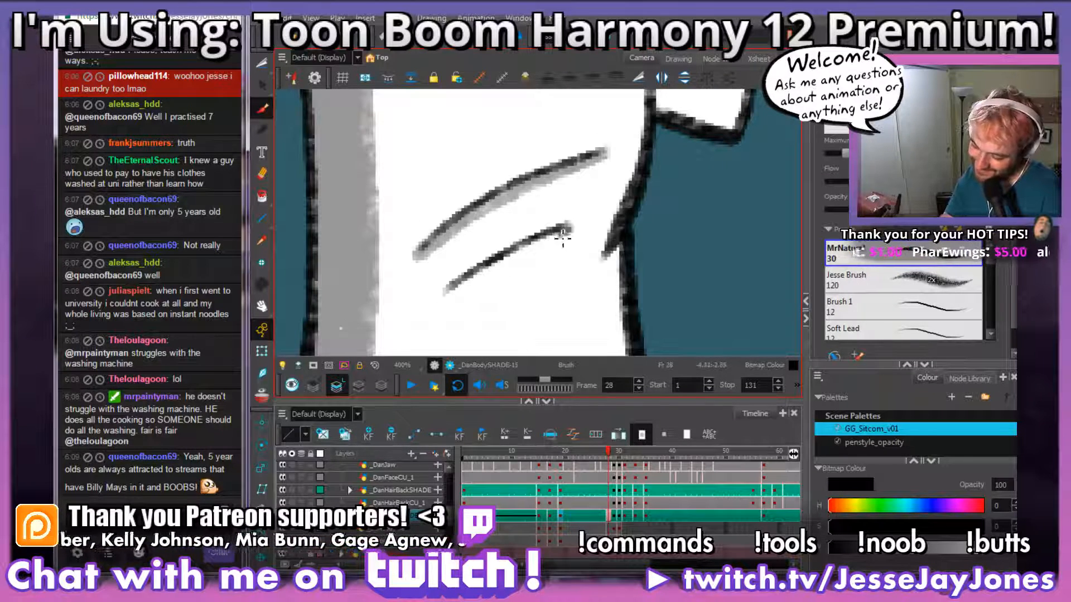
pyautogui.moveTo(570, 235); pyautogui.dragTo(448, 295)
# Step: Shade the other sleeve grey along its lower tip and up the fold line to the shoulder
pyautogui.press('1')
pyautogui.press('1')
pyautogui.press('1')
pyautogui.press('1')
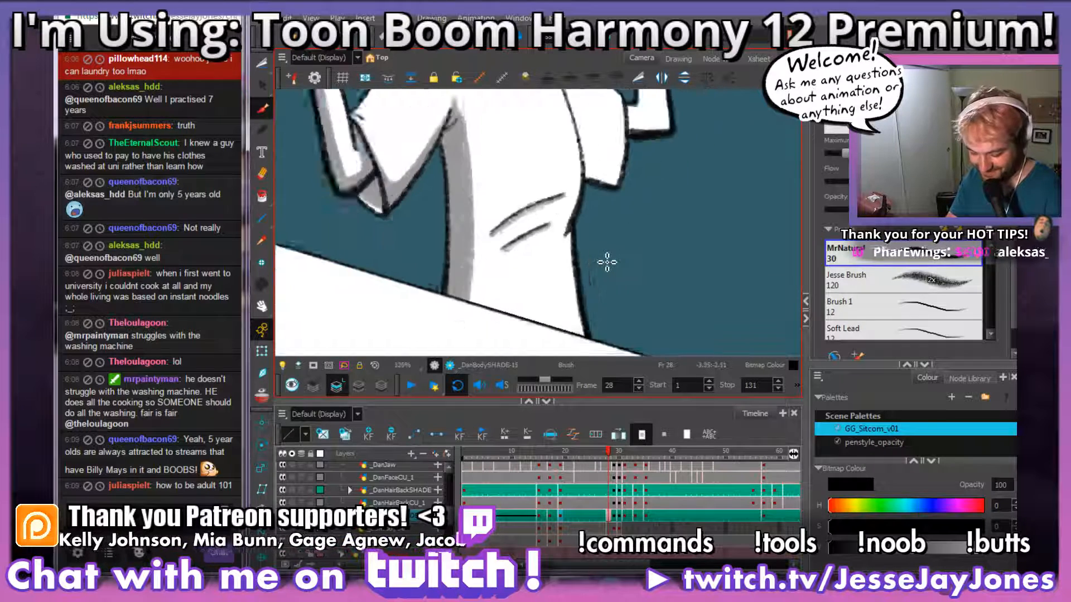
pyautogui.moveTo(632, 262); pyautogui.dragTo(592, 259)
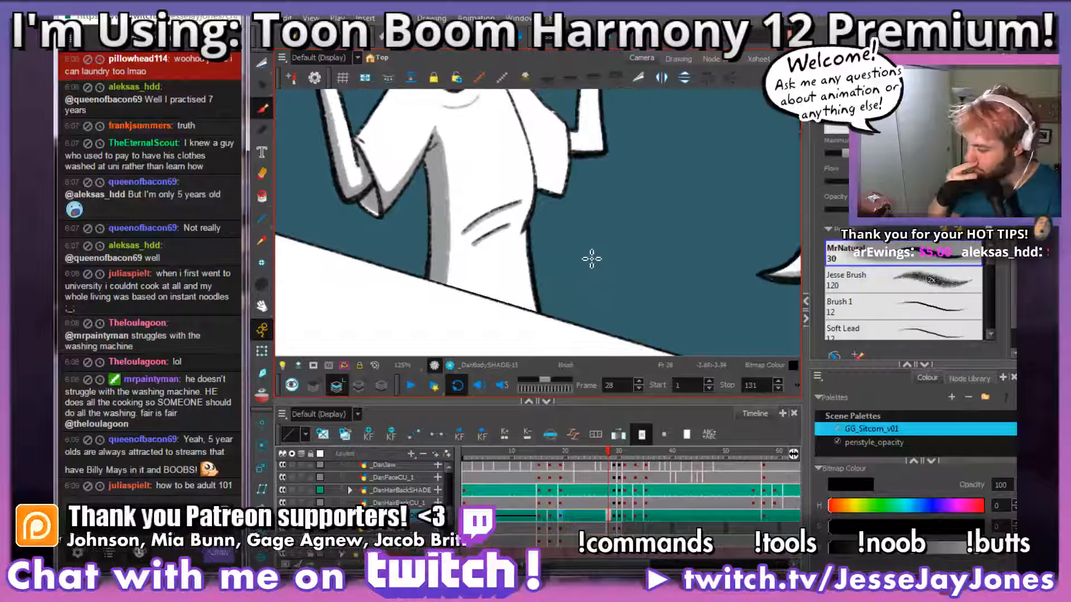
pyautogui.moveTo(580, 182)
pyautogui.mouseDown()
pyautogui.moveTo(574, 245)
pyautogui.moveTo(525, 267)
pyautogui.moveTo(542, 282)
pyautogui.mouseUp()
pyautogui.press('2')
pyautogui.press('2')
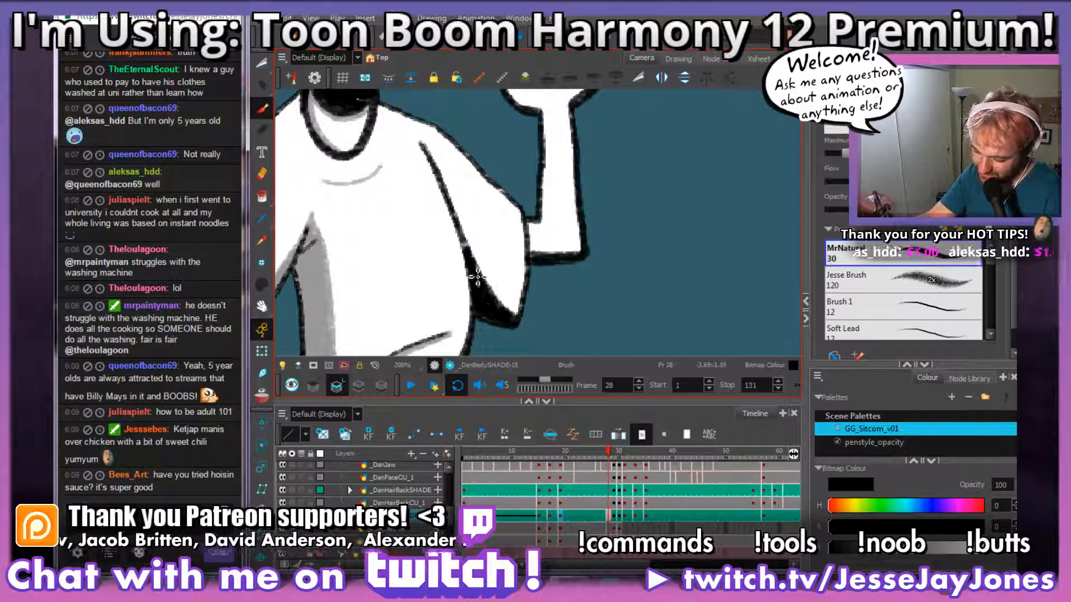
pyautogui.moveTo(488, 299); pyautogui.dragTo(442, 164)
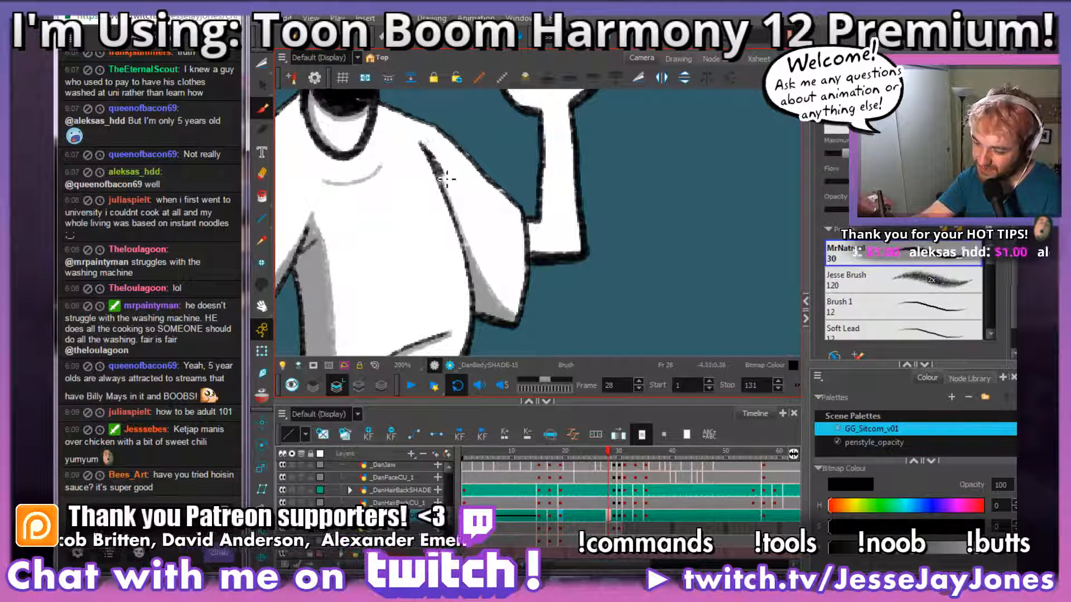
# Step: Shade the thumb of the other raised hand and the inner edge of its forearm grey, redoing the forearm stroke
pyautogui.moveTo(593, 225)
pyautogui.mouseDown()
pyautogui.moveTo(536, 279)
pyautogui.moveTo(557, 299)
pyautogui.moveTo(550, 283)
pyautogui.mouseUp()
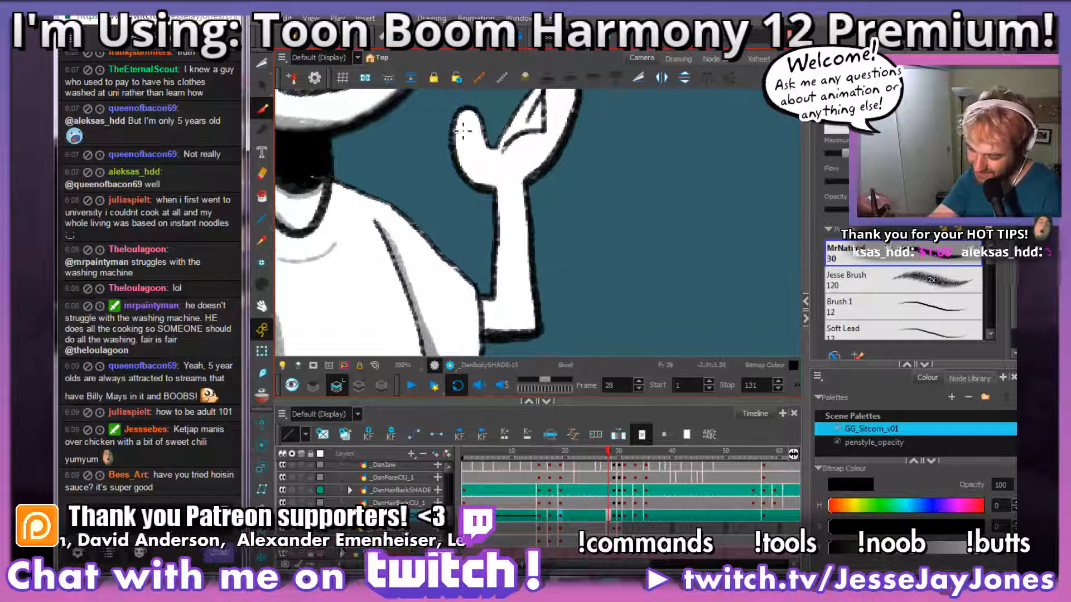
pyautogui.moveTo(463, 117)
pyautogui.mouseDown()
pyautogui.moveTo(460, 144)
pyautogui.moveTo(495, 191)
pyautogui.moveTo(456, 153)
pyautogui.mouseUp()
pyautogui.moveTo(544, 248); pyautogui.dragTo(545, 223)
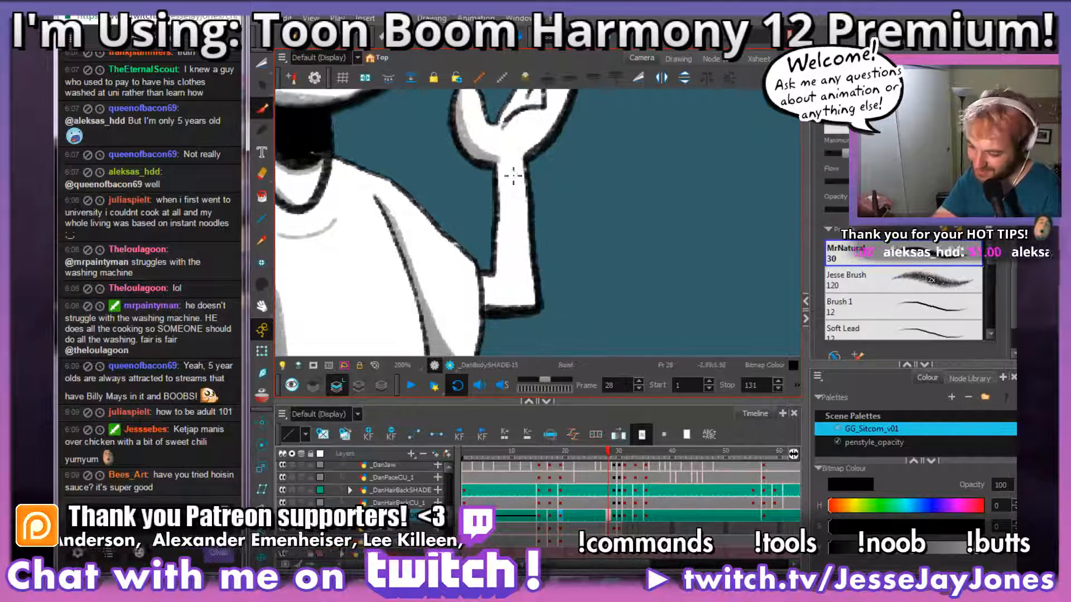
pyautogui.moveTo(505, 163); pyautogui.dragTo(500, 269)
pyautogui.hotkey('ctrl', 'z')
pyautogui.press('2')
pyautogui.moveTo(538, 303)
pyautogui.mouseDown()
pyautogui.moveTo(576, 299)
pyautogui.moveTo(579, 284)
pyautogui.moveTo(580, 305)
pyautogui.moveTo(573, 289)
pyautogui.moveTo(590, 288)
pyautogui.moveTo(529, 275)
pyautogui.moveTo(526, 256)
pyautogui.moveTo(528, 277)
pyautogui.mouseUp()
# Step: Shade the outer edge of that hand's palm and the gap between its fingers grey
pyautogui.moveTo(581, 156)
pyautogui.mouseDown()
pyautogui.moveTo(550, 251)
pyautogui.moveTo(528, 265)
pyautogui.moveTo(552, 235)
pyautogui.moveTo(586, 232)
pyautogui.mouseUp()
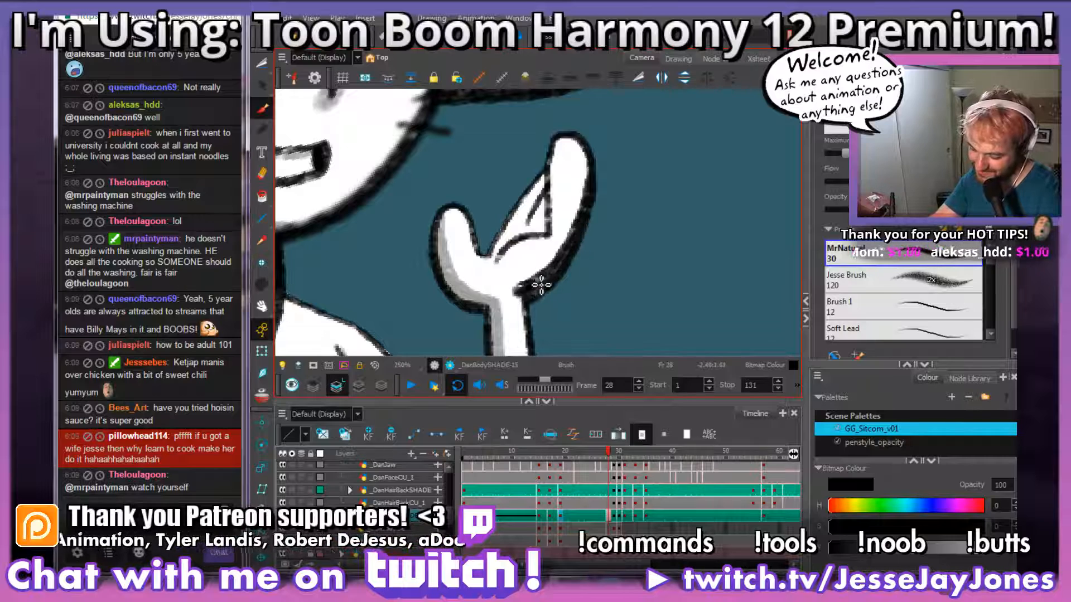
pyautogui.scroll(2, 554, 273)
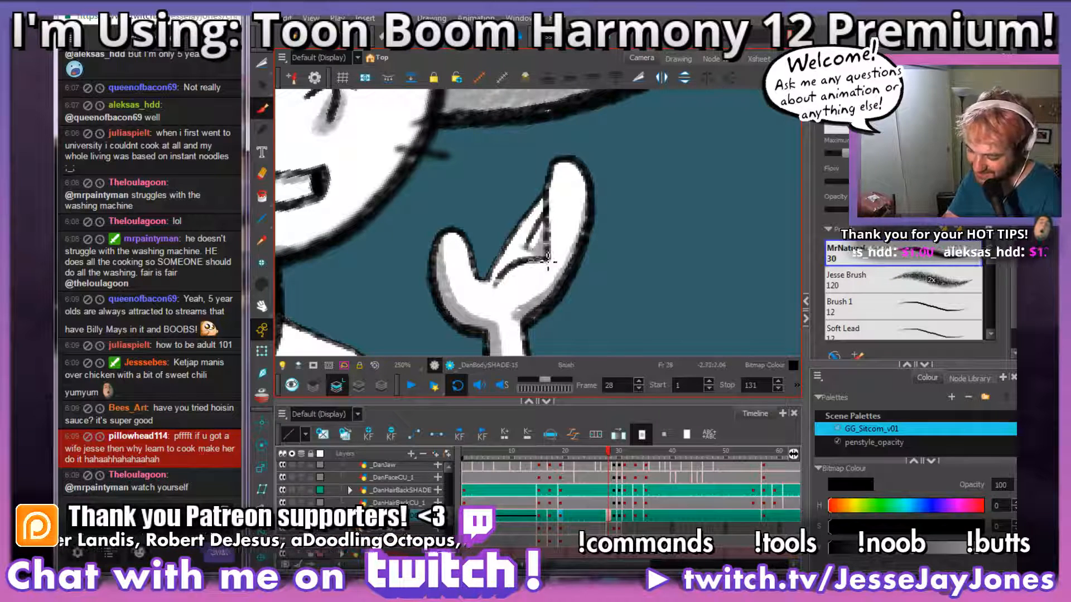
pyautogui.moveTo(531, 278); pyautogui.dragTo(537, 261)
# Step: Examine the shading across the arms, sleeves and torso on frame 28 from close up and farther away
pyautogui.moveTo(579, 329); pyautogui.dragTo(586, 275)
pyautogui.press('1')
pyautogui.press('1')
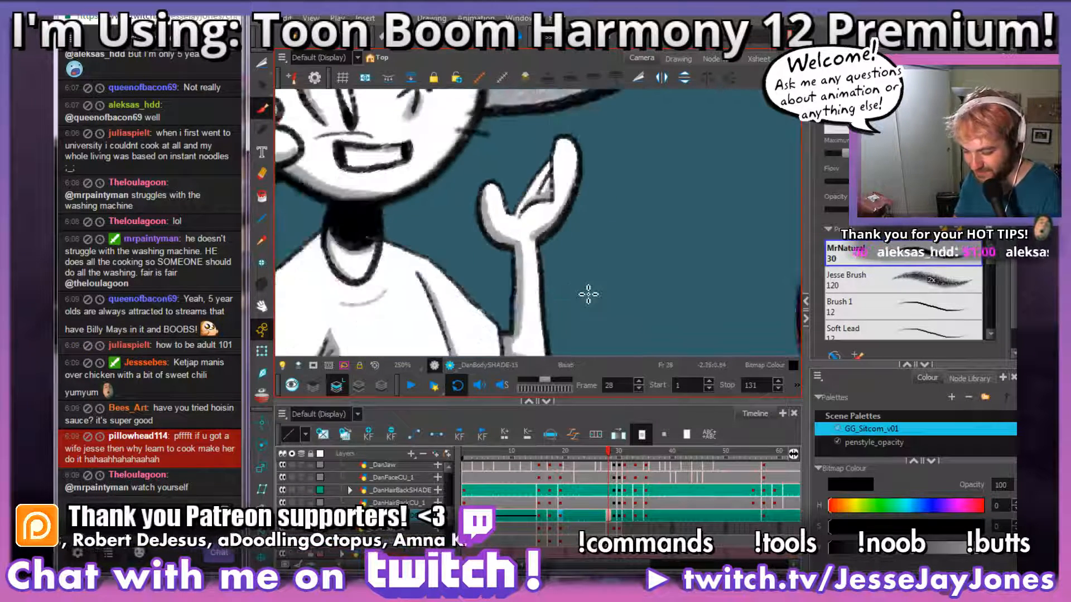
pyautogui.moveTo(583, 329)
pyautogui.mouseDown()
pyautogui.moveTo(566, 291)
pyautogui.moveTo(582, 286)
pyautogui.mouseUp()
pyautogui.moveTo(546, 333); pyautogui.dragTo(568, 281)
pyautogui.press('1')
pyautogui.press('1')
pyautogui.press('2')
pyautogui.press('2')
pyautogui.press('2')
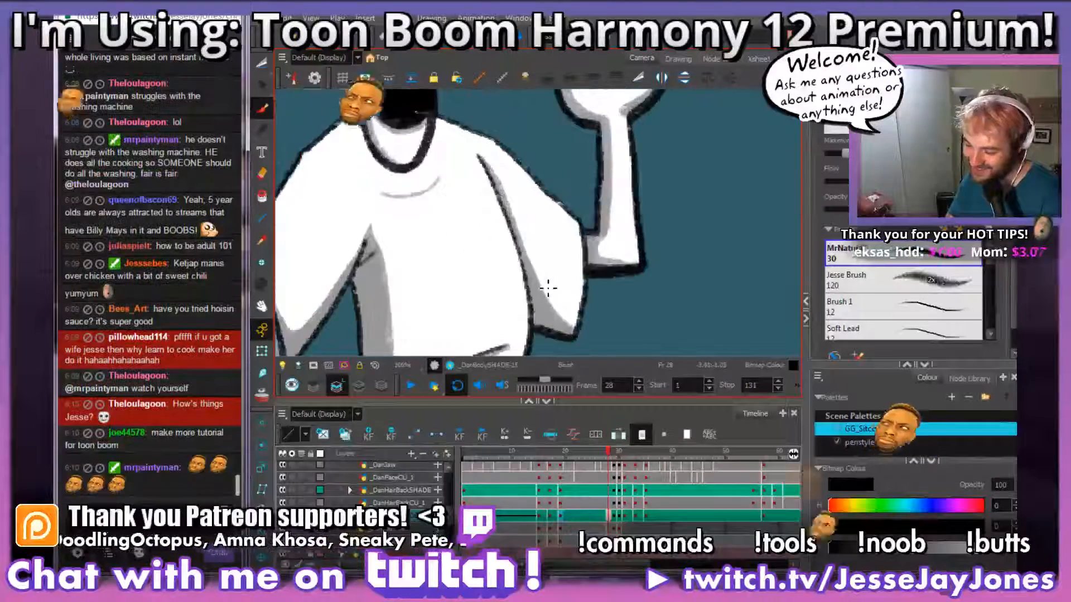
pyautogui.press('1')
pyautogui.press('1')
pyautogui.press('1')
pyautogui.press('1')
pyautogui.press('1')
pyautogui.press('2')
pyautogui.press('2')
pyautogui.press('2')
pyautogui.moveTo(525, 316)
pyautogui.mouseDown()
pyautogui.moveTo(578, 268)
pyautogui.moveTo(584, 231)
pyautogui.mouseUp()
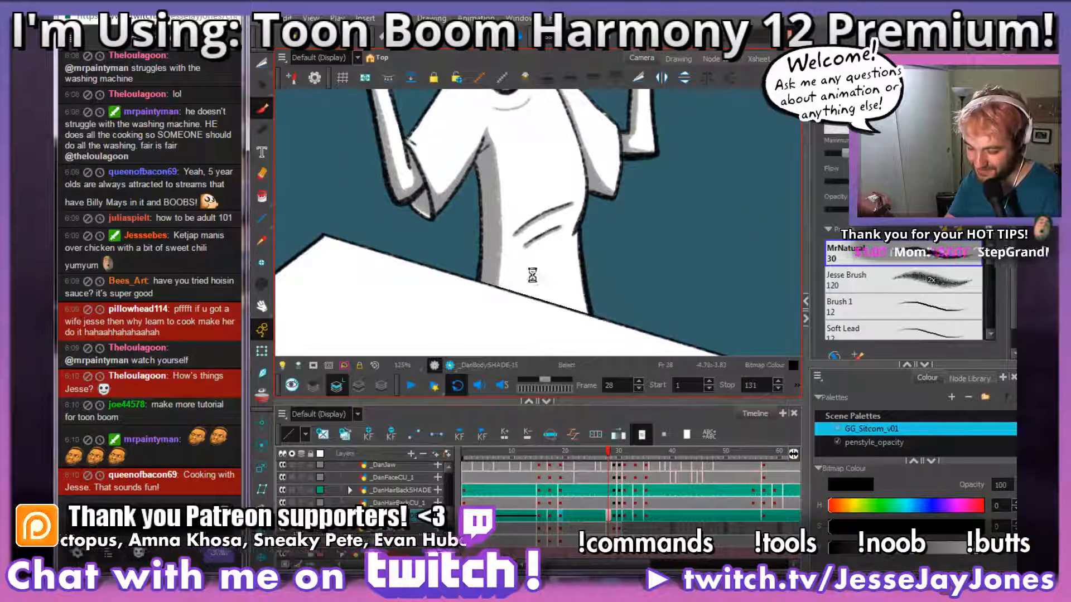
pyautogui.moveTo(536, 269)
pyautogui.mouseDown()
pyautogui.moveTo(581, 283)
pyautogui.moveTo(483, 220)
pyautogui.mouseUp()
pyautogui.press('2')
pyautogui.moveTo(528, 270)
pyautogui.mouseDown()
pyautogui.moveTo(491, 256)
pyautogui.moveTo(515, 269)
pyautogui.mouseUp()
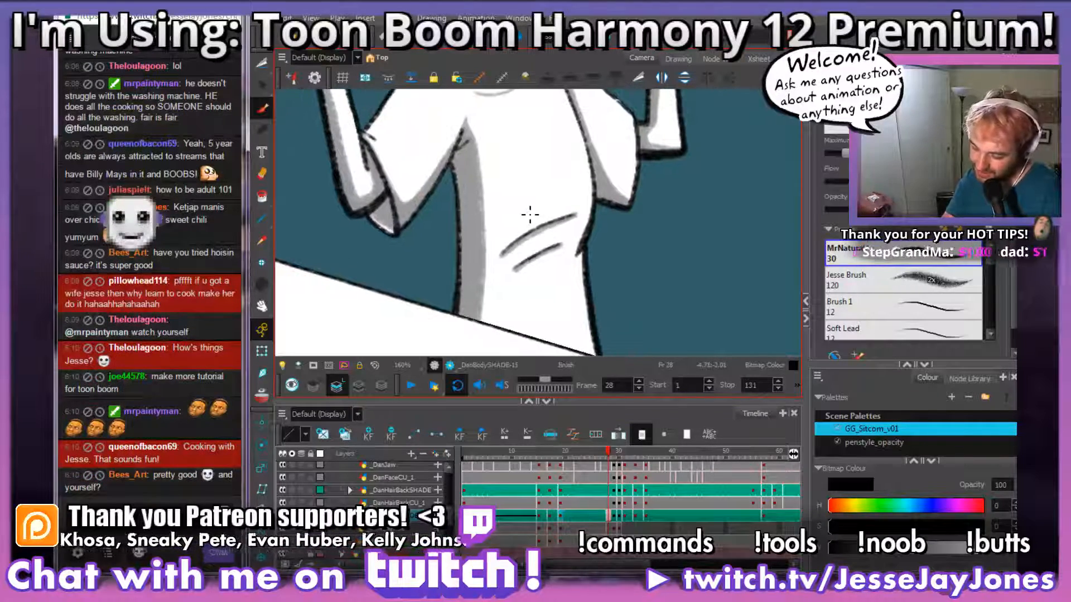
# Step: Compare the shading on the torso and sleeves across frames 27 to 29, finishing on frame 30
pyautogui.click(609, 517)
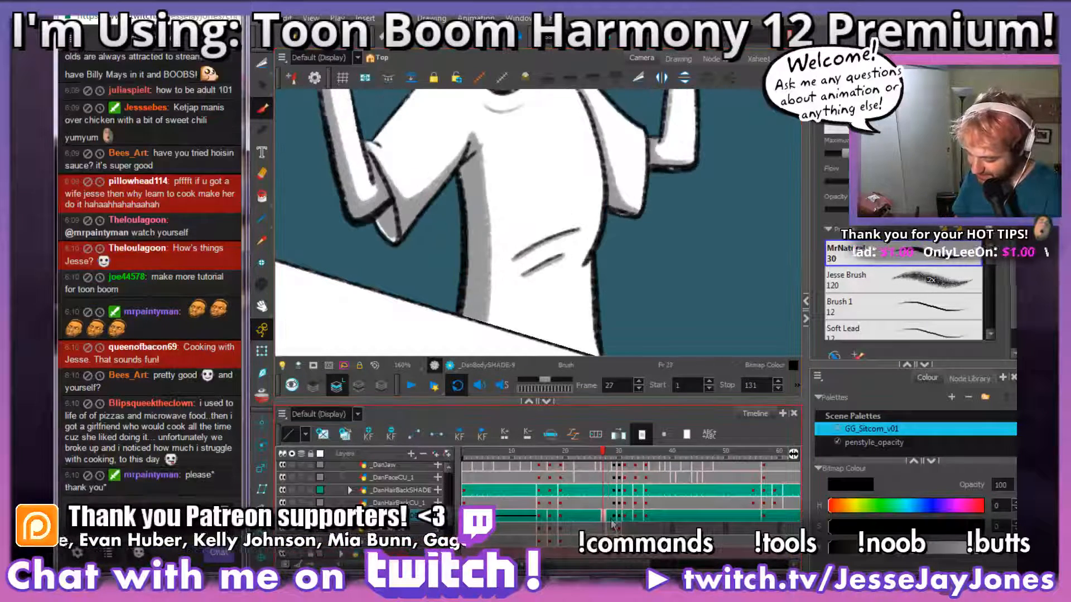
pyautogui.moveTo(552, 215)
pyautogui.mouseDown()
pyautogui.moveTo(500, 246)
pyautogui.moveTo(500, 229)
pyautogui.moveTo(531, 237)
pyautogui.mouseUp()
pyautogui.press('s')
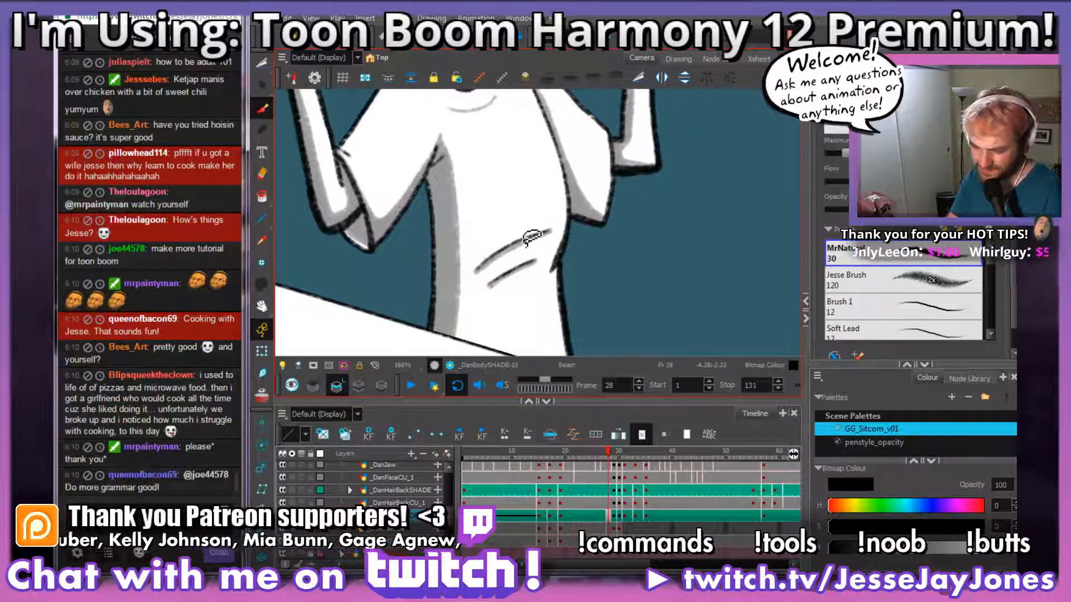
pyautogui.press('.')
pyautogui.press(',')
pyautogui.press(',')
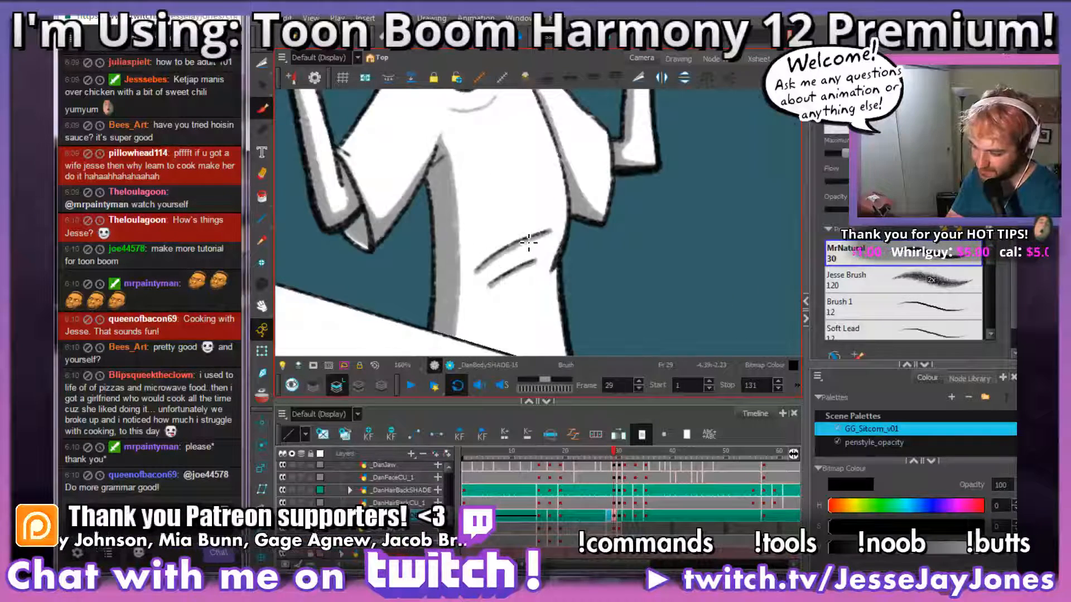
pyautogui.moveTo(498, 248); pyautogui.dragTo(506, 258)
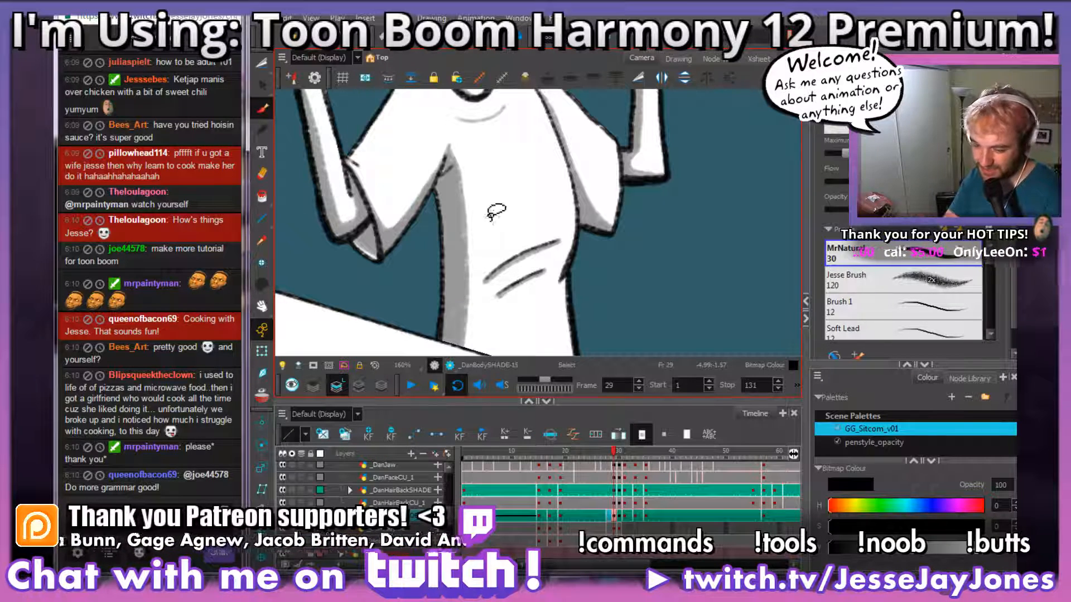
pyautogui.press('.')
pyautogui.press(',')
pyautogui.press('.')
pyautogui.moveTo(504, 212); pyautogui.dragTo(503, 241)
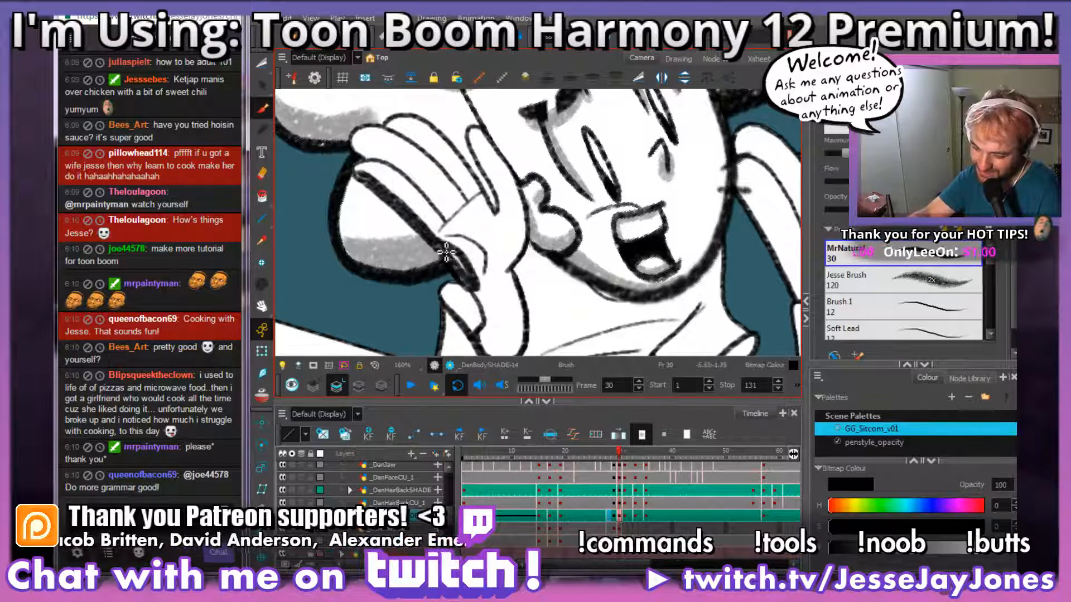
# Step: Shade the neck and shirt area just under the chin grey on frame 30, undoing a first stroke
pyautogui.moveTo(551, 297)
pyautogui.mouseDown()
pyautogui.moveTo(531, 255)
pyautogui.moveTo(570, 267)
pyautogui.moveTo(571, 281)
pyautogui.moveTo(552, 216)
pyautogui.mouseUp()
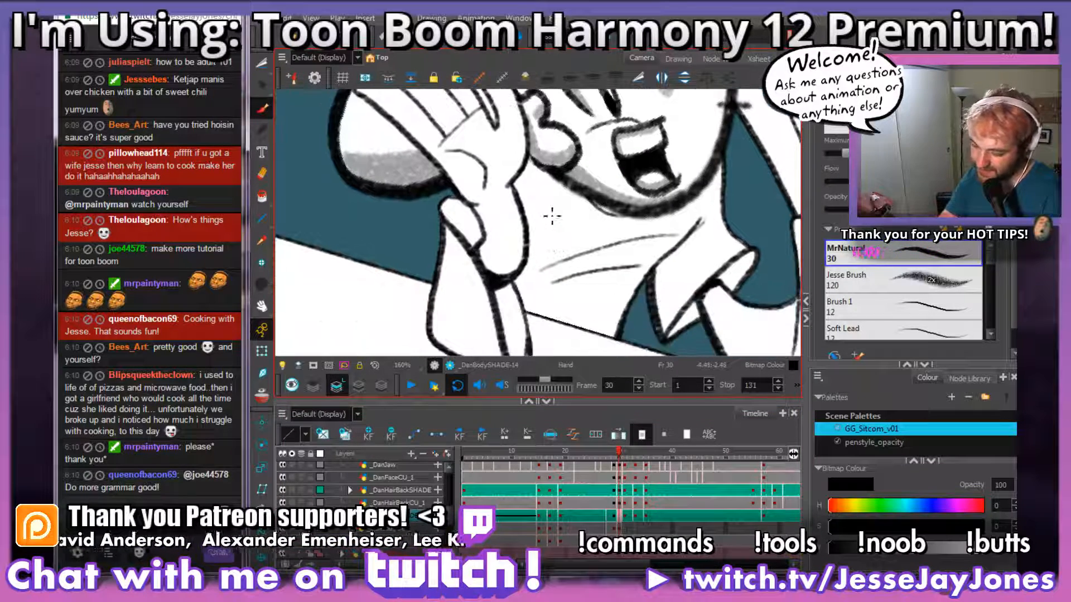
pyautogui.moveTo(540, 289); pyautogui.dragTo(551, 306)
pyautogui.moveTo(495, 264); pyautogui.dragTo(471, 240)
pyautogui.hotkey('ctrl', 'z')
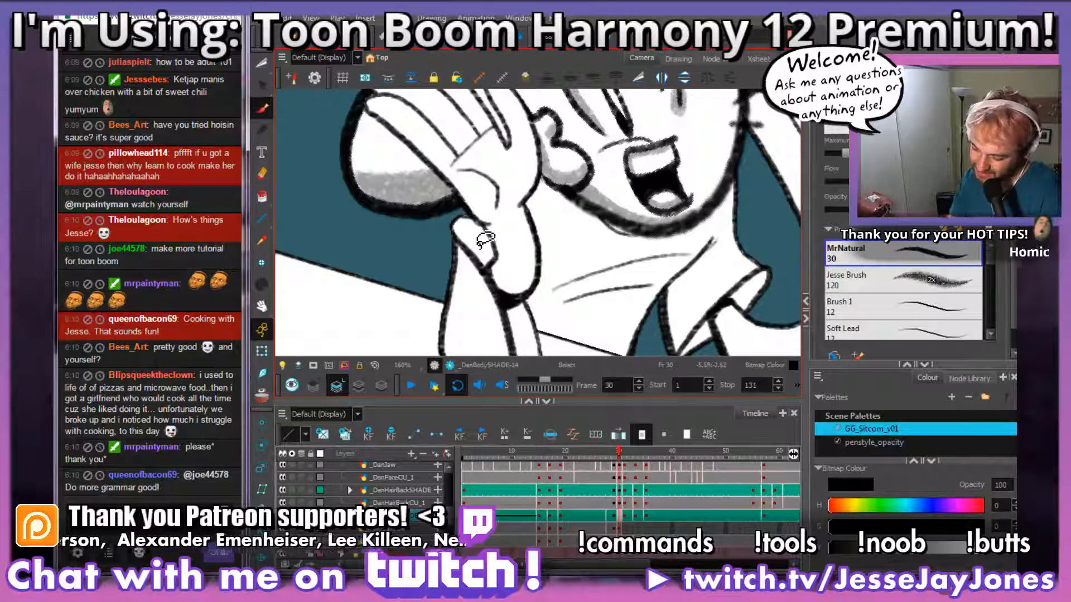
pyautogui.moveTo(627, 292)
pyautogui.mouseDown()
pyautogui.moveTo(504, 172)
pyautogui.moveTo(524, 345)
pyautogui.mouseUp()
pyautogui.moveTo(549, 223)
pyautogui.mouseDown()
pyautogui.moveTo(541, 306)
pyautogui.moveTo(566, 240)
pyautogui.moveTo(630, 231)
pyautogui.moveTo(641, 265)
pyautogui.moveTo(650, 230)
pyautogui.mouseUp()
pyautogui.moveTo(634, 274); pyautogui.dragTo(636, 307)
pyautogui.moveTo(644, 239)
pyautogui.mouseDown()
pyautogui.moveTo(612, 260)
pyautogui.moveTo(522, 256)
pyautogui.moveTo(477, 222)
pyautogui.moveTo(569, 270)
pyautogui.mouseUp()
pyautogui.press('space')
pyautogui.moveTo(641, 270)
pyautogui.mouseDown()
pyautogui.moveTo(656, 221)
pyautogui.moveTo(656, 254)
pyautogui.moveTo(621, 282)
pyautogui.moveTo(538, 268)
pyautogui.mouseUp()
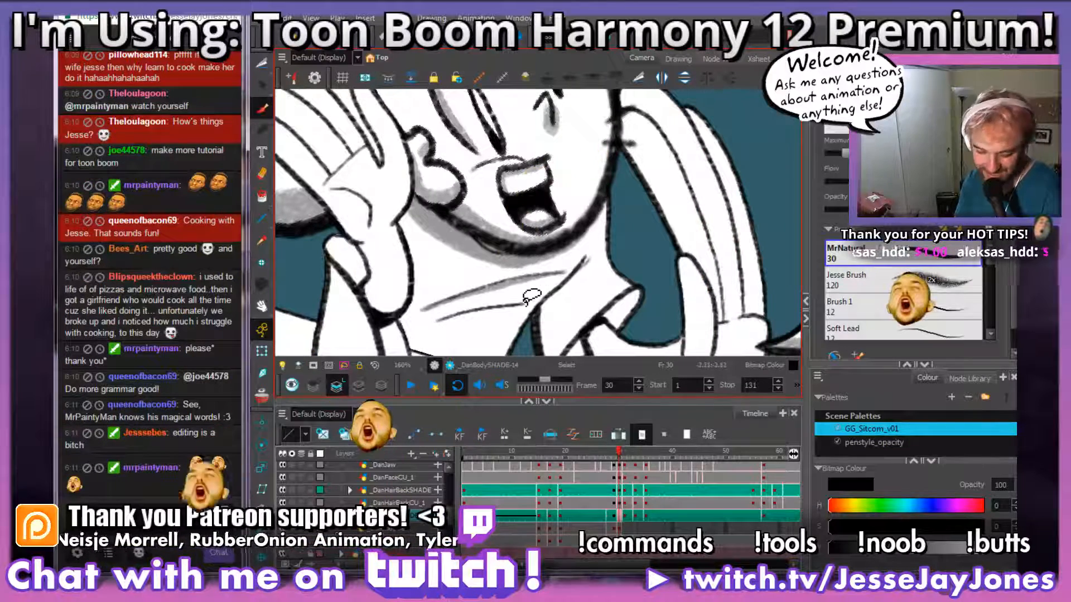
# Step: Shade beneath the chest fold lines and down the shirt edge beside the hand cupped to the face grey
pyautogui.moveTo(502, 301)
pyautogui.mouseDown()
pyautogui.moveTo(583, 293)
pyautogui.moveTo(564, 281)
pyautogui.moveTo(461, 299)
pyautogui.mouseUp()
pyautogui.moveTo(385, 282)
pyautogui.mouseDown()
pyautogui.moveTo(641, 240)
pyautogui.moveTo(566, 241)
pyautogui.mouseUp()
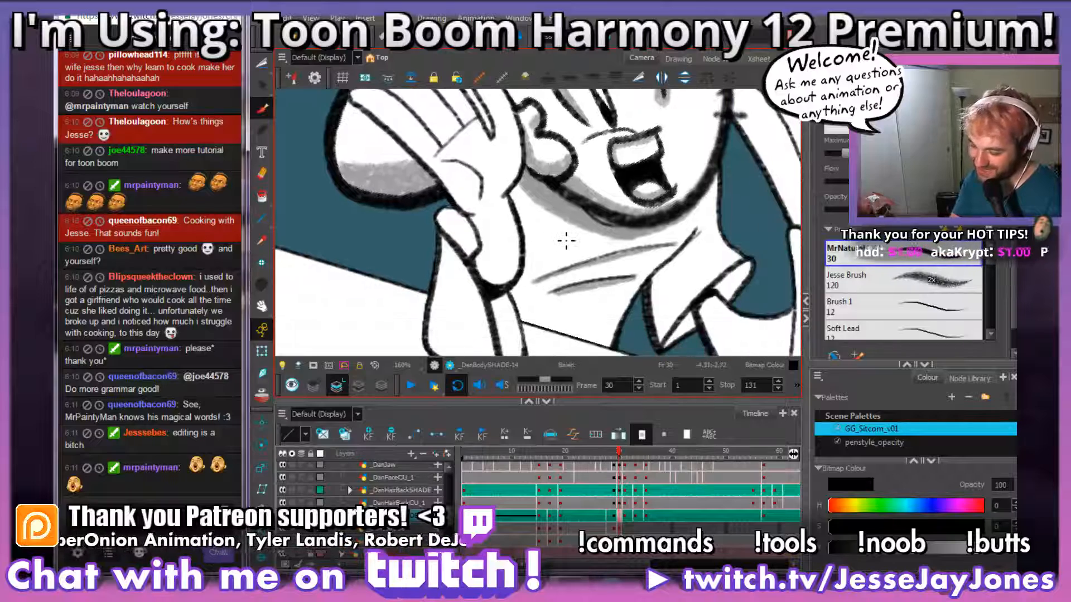
pyautogui.moveTo(655, 284)
pyautogui.mouseDown()
pyautogui.moveTo(588, 270)
pyautogui.moveTo(570, 301)
pyautogui.moveTo(618, 283)
pyautogui.mouseUp()
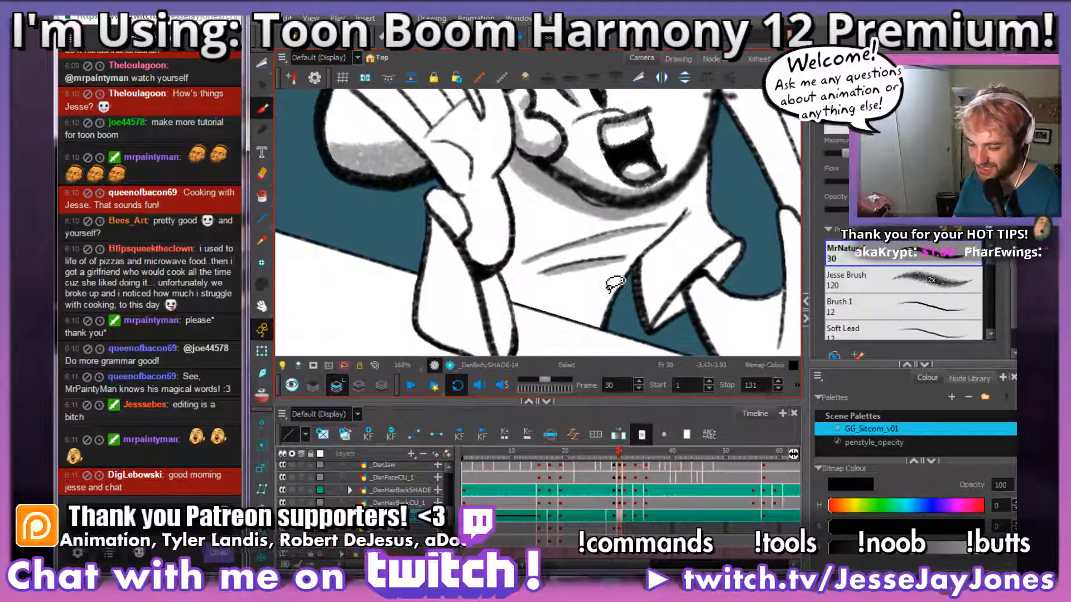
pyautogui.moveTo(538, 252)
pyautogui.mouseDown()
pyautogui.moveTo(534, 282)
pyautogui.moveTo(519, 268)
pyautogui.moveTo(571, 234)
pyautogui.moveTo(548, 249)
pyautogui.moveTo(532, 193)
pyautogui.mouseUp()
pyautogui.moveTo(623, 253); pyautogui.dragTo(634, 260)
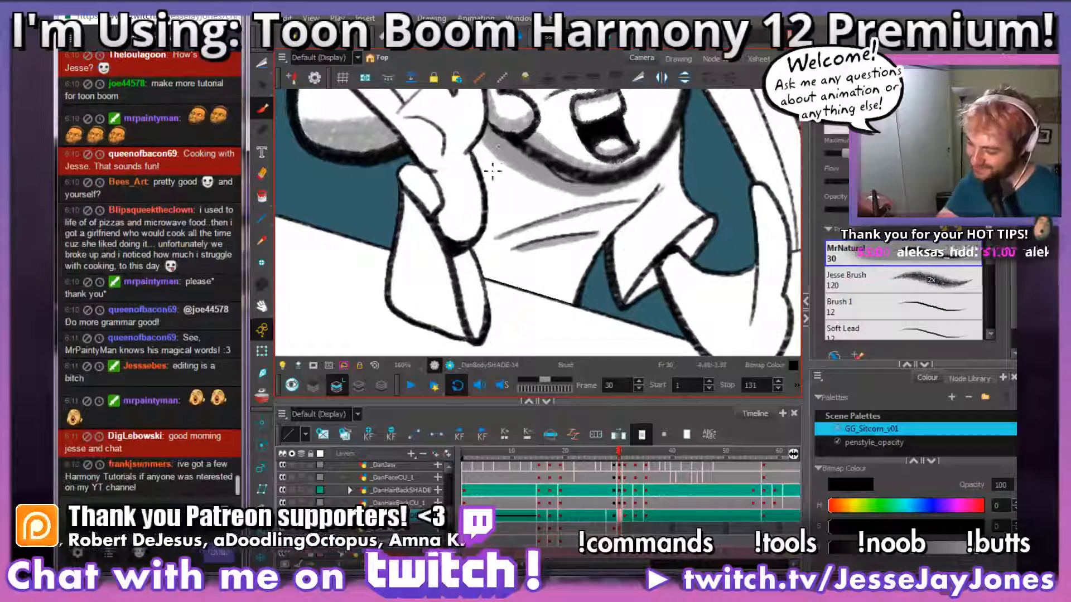
pyautogui.moveTo(497, 151)
pyautogui.mouseDown()
pyautogui.moveTo(479, 180)
pyautogui.moveTo(484, 146)
pyautogui.moveTo(479, 234)
pyautogui.moveTo(494, 294)
pyautogui.mouseUp()
pyautogui.hotkey('ctrl', 'z')
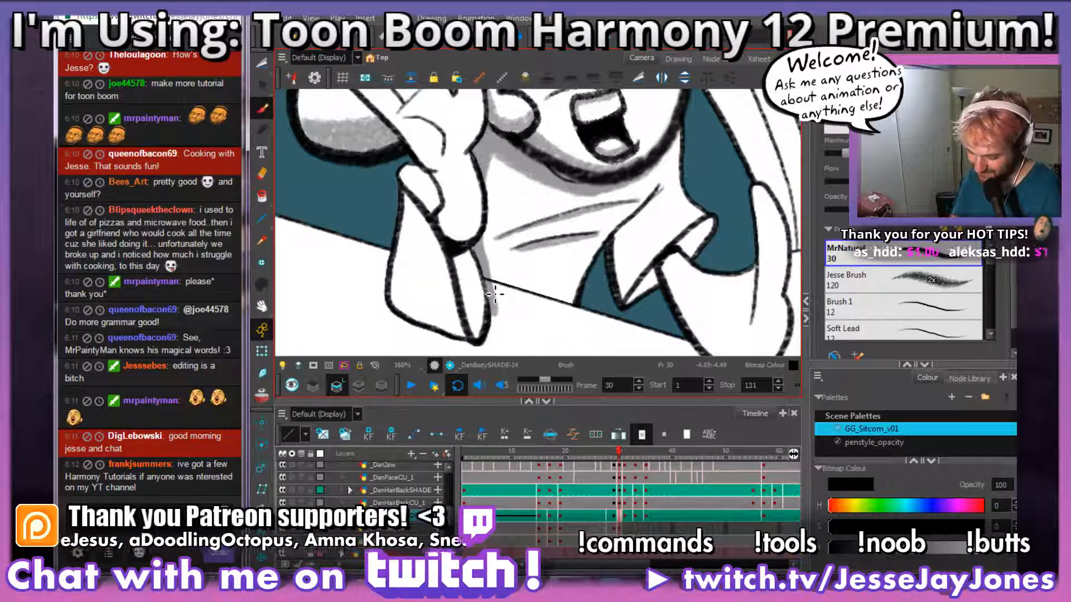
# Step: Cut away the grey shading that spills below the diagonal line beside the sleeve
pyautogui.hotkey('alt', 't')
pyautogui.press('2')
pyautogui.press('2')
pyautogui.press('2')
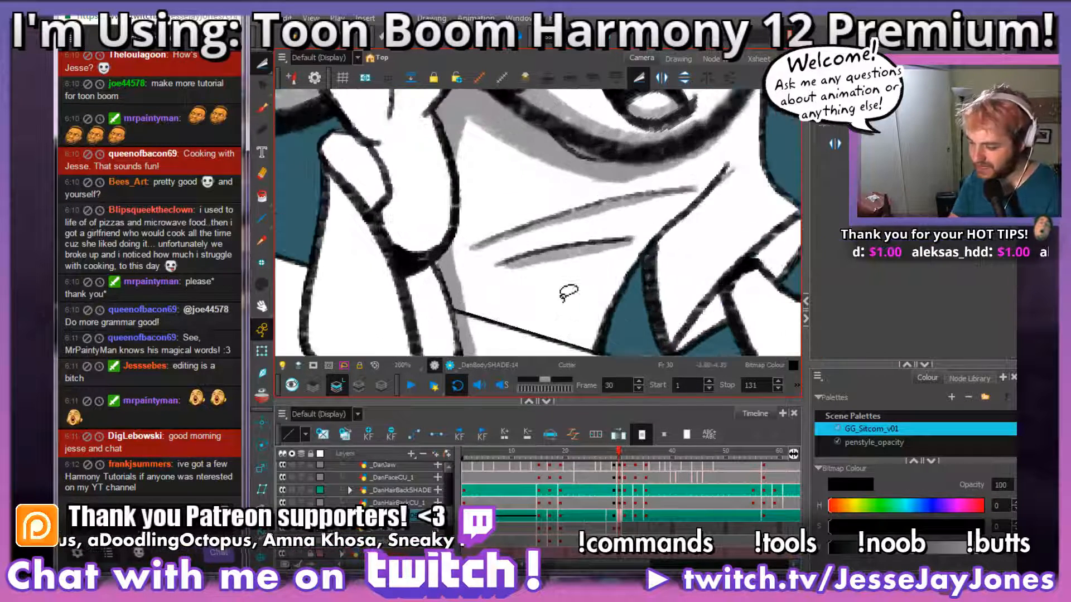
pyautogui.press('space')
pyautogui.moveTo(493, 295); pyautogui.dragTo(539, 177)
pyautogui.press('space')
pyautogui.moveTo(561, 292); pyautogui.dragTo(577, 252)
pyautogui.press('2')
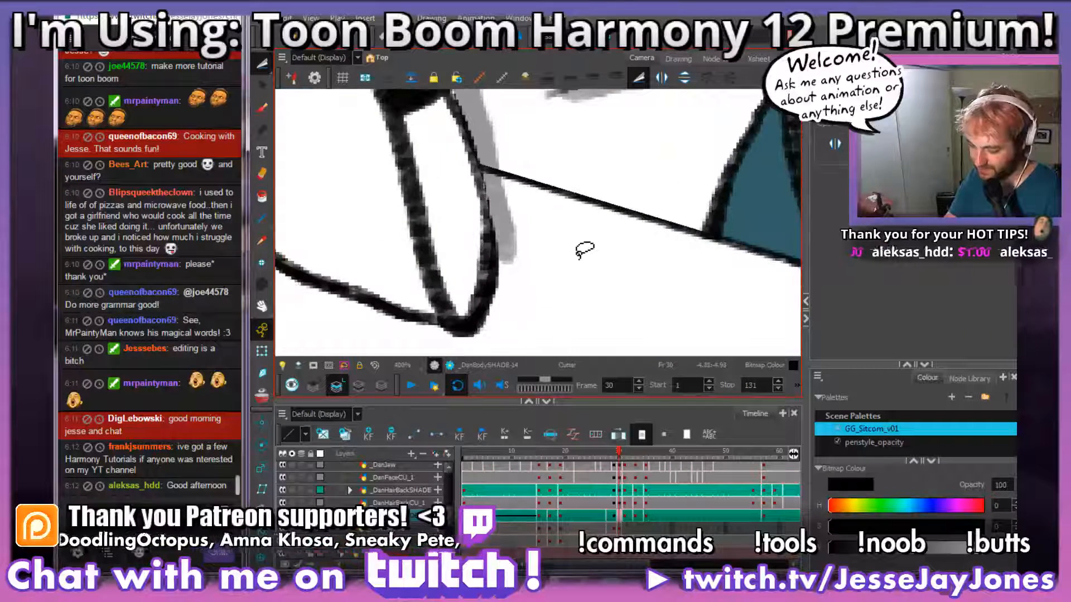
pyautogui.moveTo(534, 207)
pyautogui.mouseDown()
pyautogui.moveTo(515, 182)
pyautogui.moveTo(372, 146)
pyautogui.moveTo(281, 183)
pyautogui.moveTo(371, 362)
pyautogui.moveTo(662, 317)
pyautogui.moveTo(685, 267)
pyautogui.mouseUp()
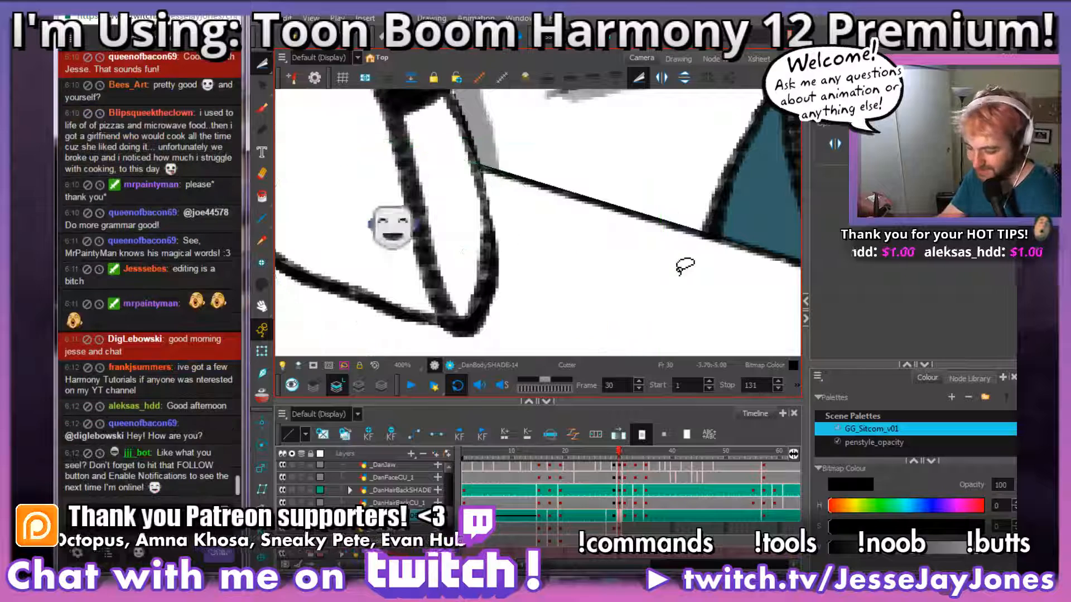
pyautogui.press('space')
pyautogui.moveTo(515, 229); pyautogui.dragTo(477, 295)
pyautogui.press('1')
pyautogui.press('1')
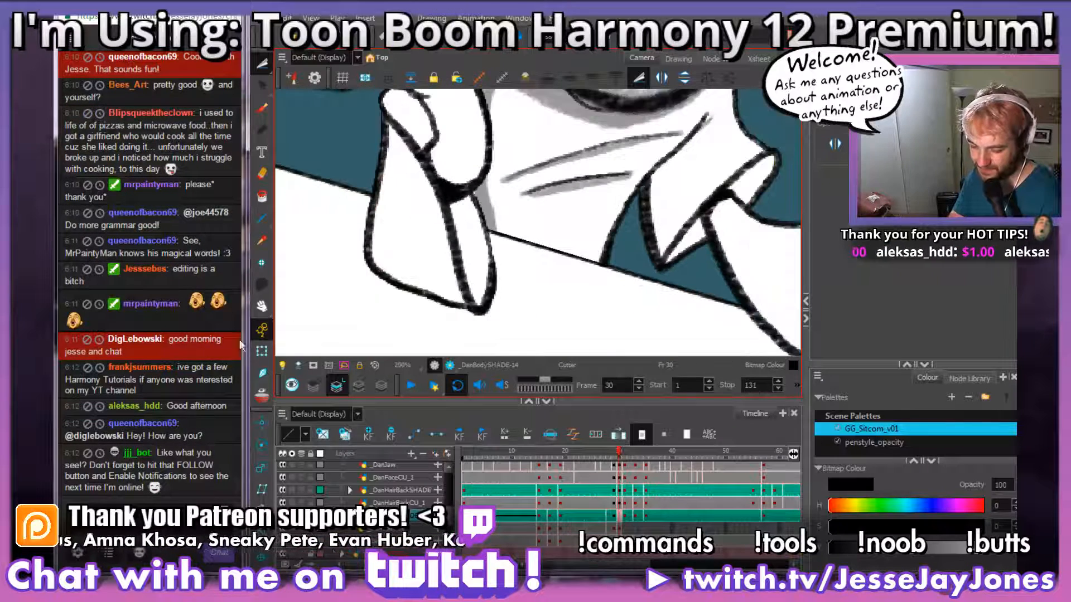
# Step: Open a chat viewer's profile card and look back through earlier chat messages
pyautogui.click(159, 368)
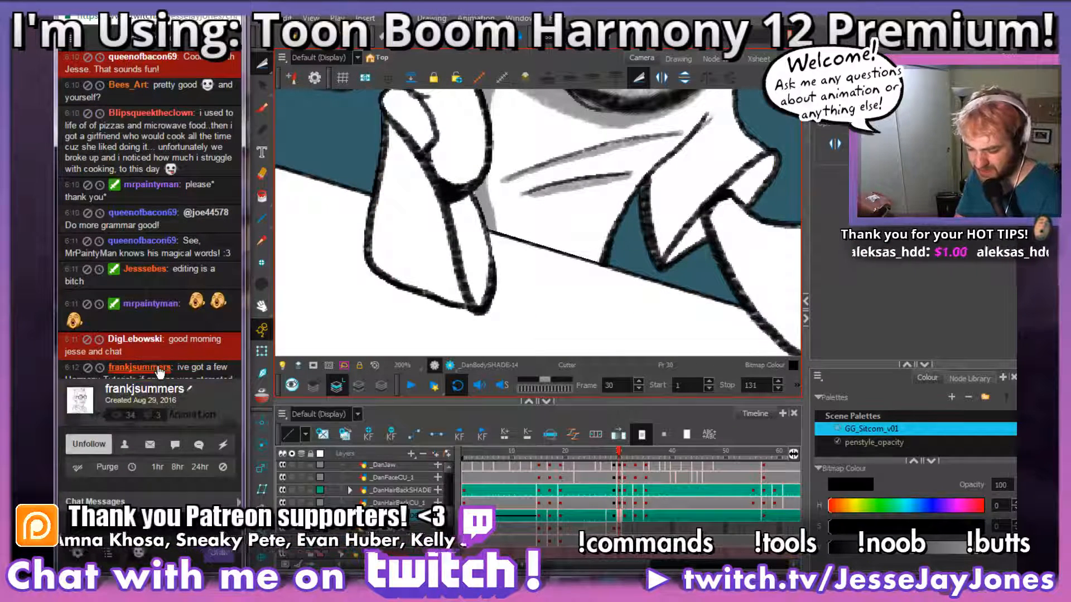
pyautogui.moveTo(246, 347); pyautogui.dragTo(246, 316)
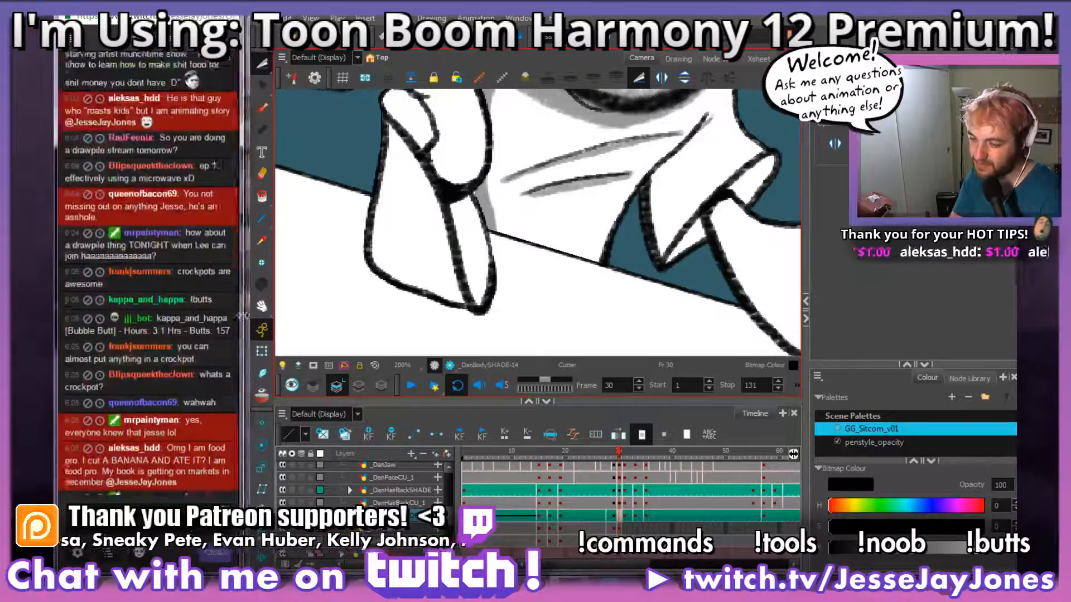
pyautogui.moveTo(239, 427); pyautogui.dragTo(240, 491)
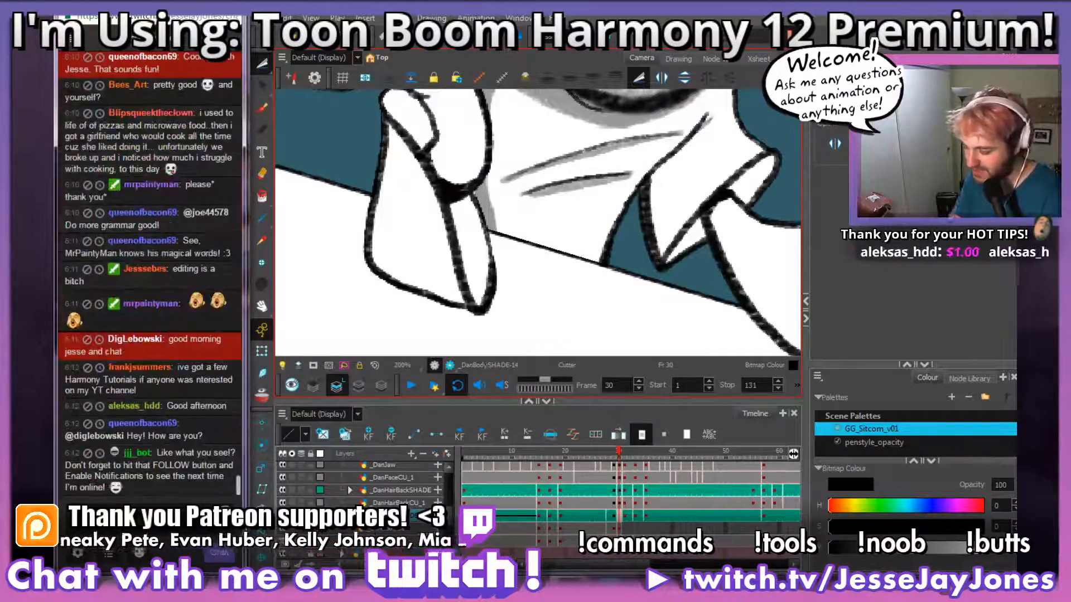
# Step: Shade the inner edge of the other sleeve grey with the Brush, from its lower tip up along the fold line
pyautogui.press('space')
pyautogui.moveTo(614, 200)
pyautogui.mouseDown()
pyautogui.moveTo(524, 283)
pyautogui.moveTo(521, 198)
pyautogui.moveTo(545, 283)
pyautogui.moveTo(495, 270)
pyautogui.mouseUp()
pyautogui.press('space')
pyautogui.moveTo(551, 328); pyautogui.dragTo(524, 253)
pyautogui.press('space')
pyautogui.moveTo(575, 287); pyautogui.dragTo(502, 277)
pyautogui.press('space')
pyautogui.press('space')
pyautogui.hotkey('alt', 'b')
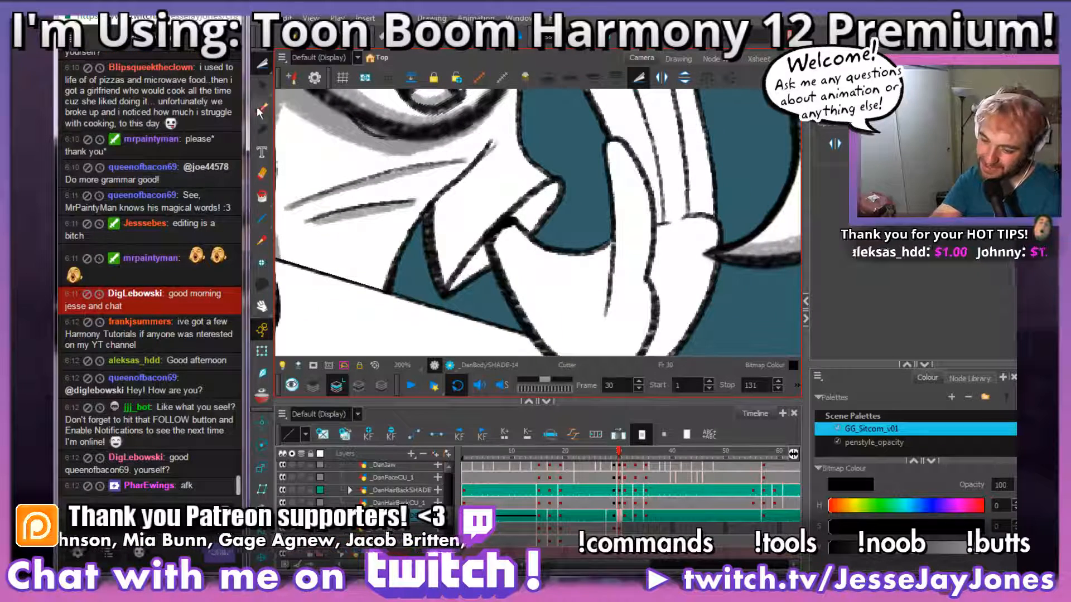
pyautogui.moveTo(498, 147)
pyautogui.mouseDown()
pyautogui.moveTo(446, 233)
pyautogui.moveTo(450, 287)
pyautogui.moveTo(452, 209)
pyautogui.moveTo(447, 286)
pyautogui.moveTo(443, 241)
pyautogui.moveTo(461, 187)
pyautogui.moveTo(445, 239)
pyautogui.moveTo(450, 201)
pyautogui.mouseUp()
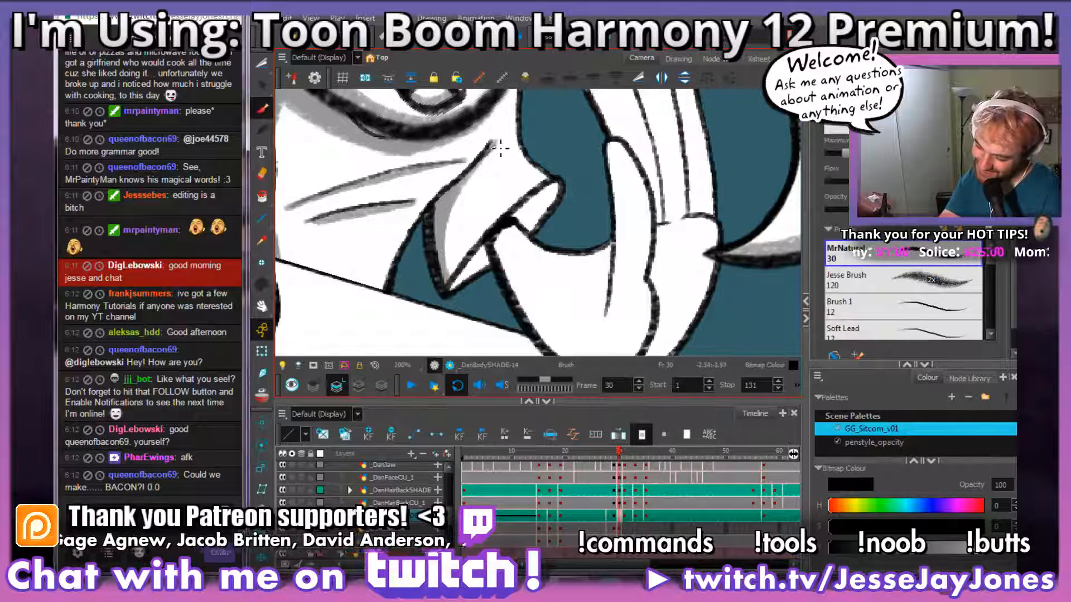
pyautogui.moveTo(492, 148); pyautogui.dragTo(440, 195)
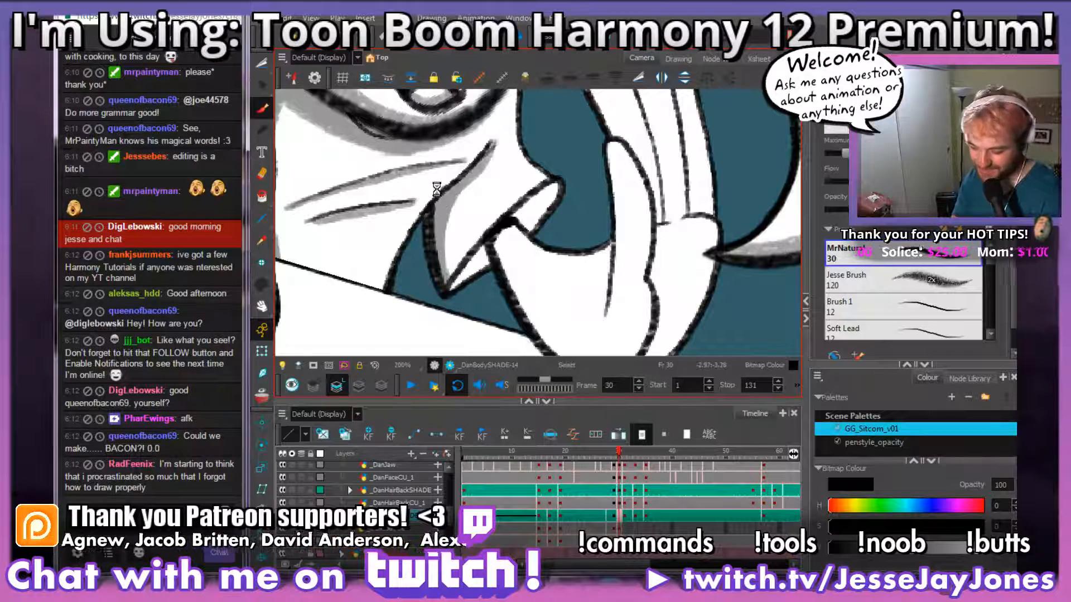
# Step: Shade the inside of that sleeve's opening grey around the arm
pyautogui.moveTo(511, 297); pyautogui.dragTo(526, 273)
pyautogui.moveTo(506, 236)
pyautogui.mouseDown()
pyautogui.moveTo(468, 271)
pyautogui.moveTo(500, 228)
pyautogui.mouseUp()
pyautogui.moveTo(596, 181)
pyautogui.mouseDown()
pyautogui.moveTo(552, 220)
pyautogui.moveTo(503, 230)
pyautogui.moveTo(483, 180)
pyautogui.mouseUp()
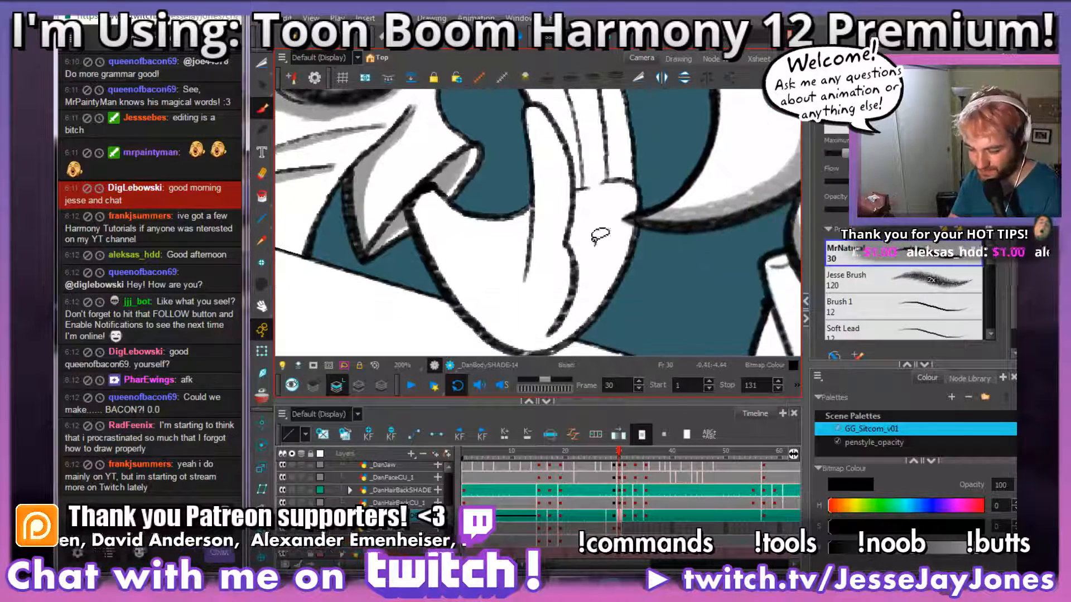
# Step: Shade the underside of the bent arm grey from the sleeve opening down to the elbow, redoing the stroke
pyautogui.moveTo(584, 295)
pyautogui.mouseDown()
pyautogui.moveTo(583, 244)
pyautogui.moveTo(597, 224)
pyautogui.moveTo(563, 263)
pyautogui.mouseUp()
pyautogui.moveTo(552, 316); pyautogui.dragTo(552, 307)
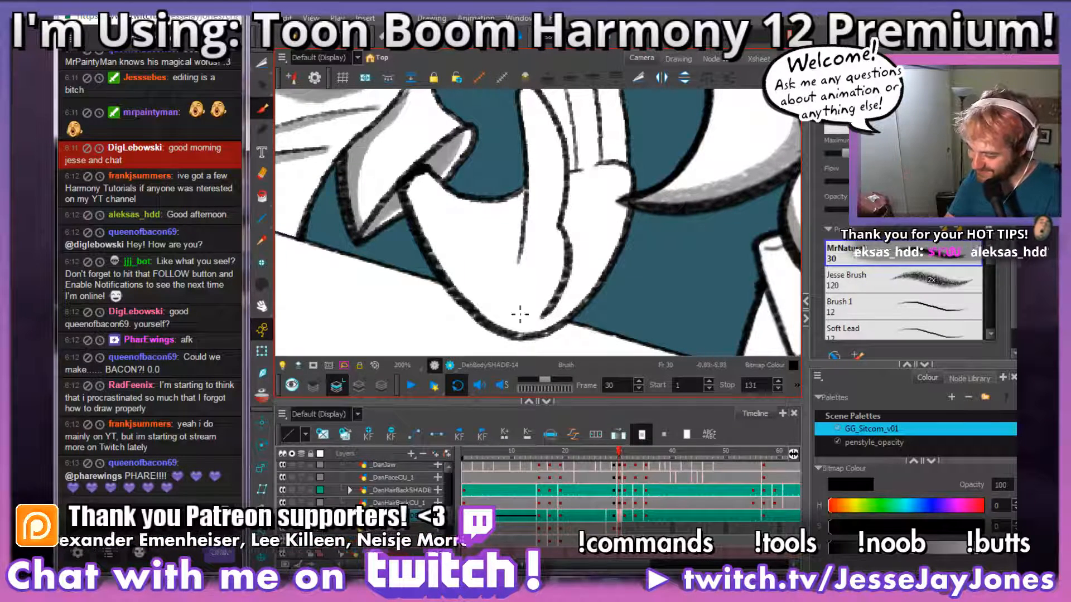
pyautogui.moveTo(550, 308); pyautogui.dragTo(547, 302)
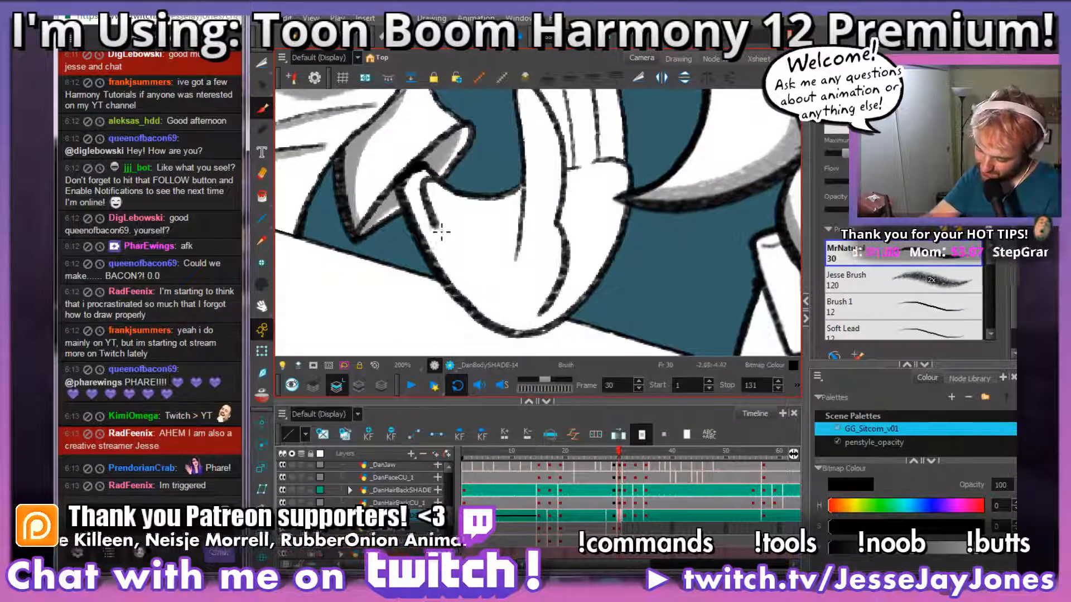
pyautogui.moveTo(438, 225); pyautogui.dragTo(475, 286)
pyautogui.hotkey('ctrl', 'z')
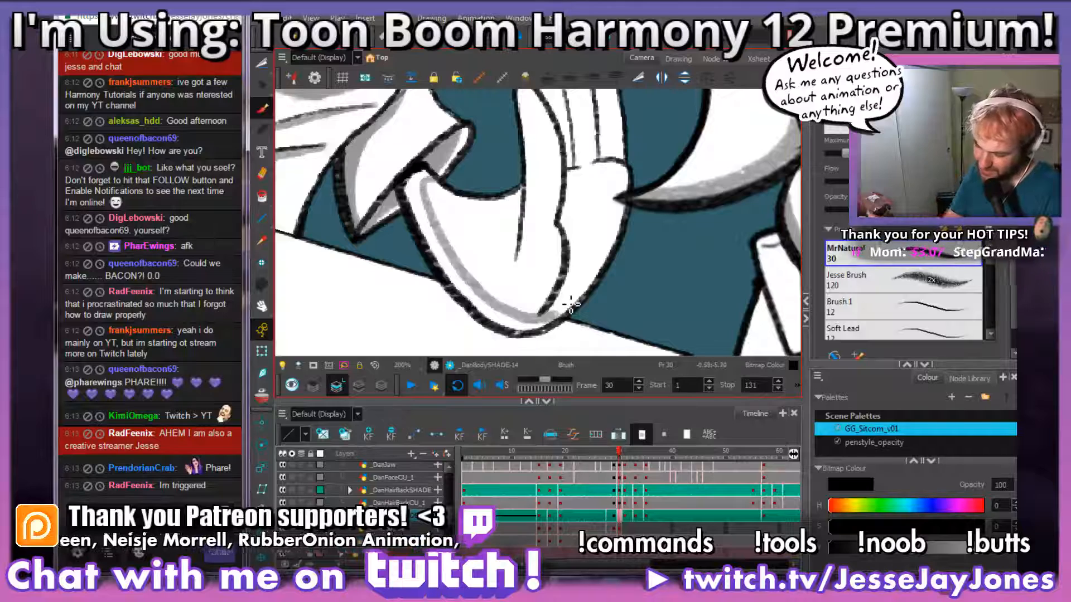
pyautogui.moveTo(526, 329); pyautogui.dragTo(498, 316)
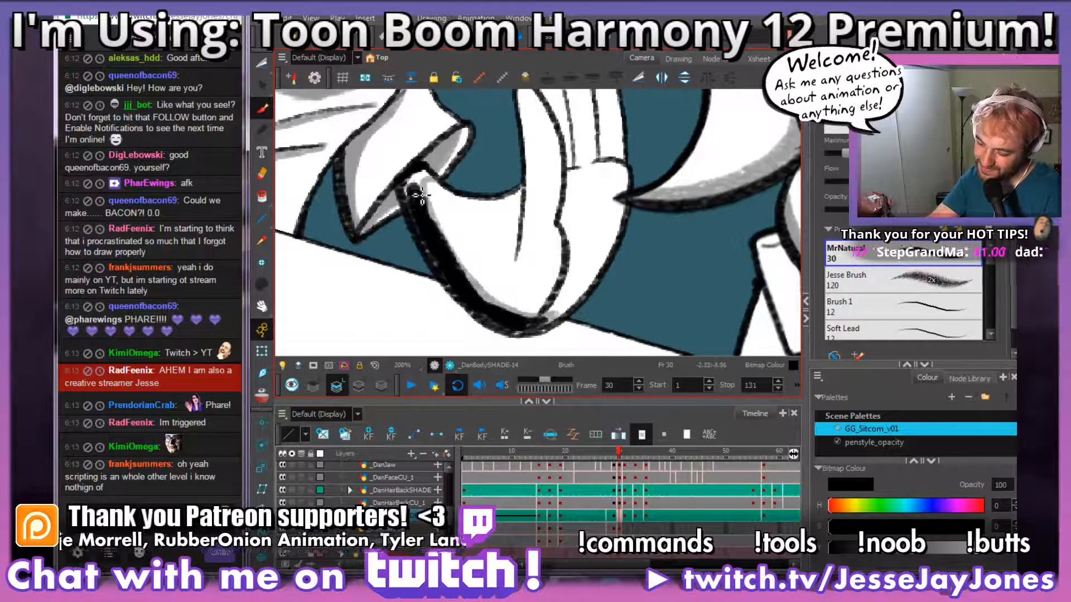
pyautogui.hotkey('ctrl', 'z')
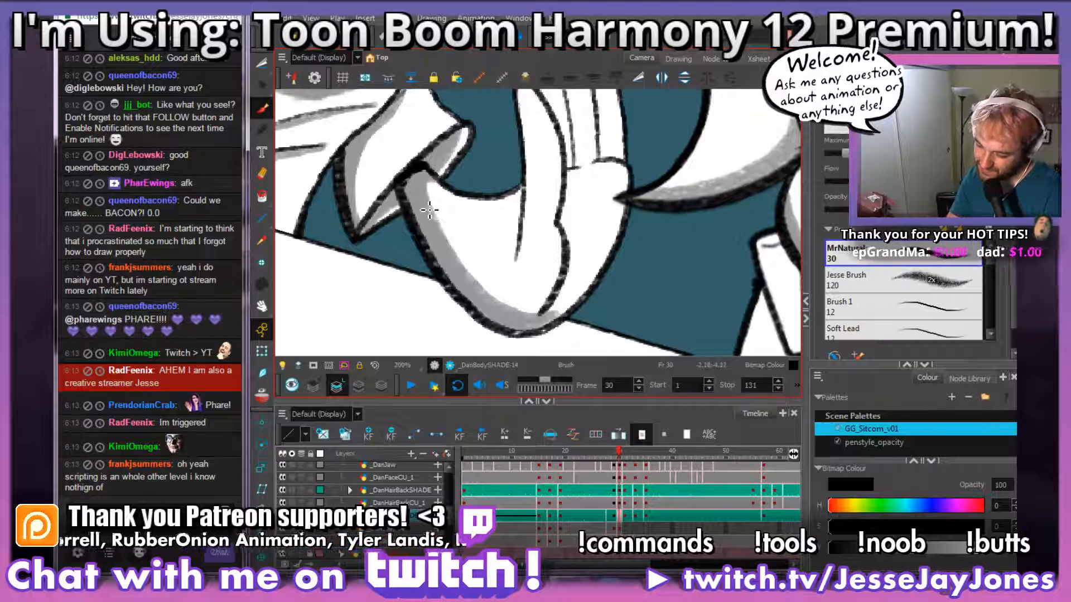
pyautogui.moveTo(581, 242); pyautogui.dragTo(548, 272)
pyautogui.moveTo(546, 322); pyautogui.dragTo(547, 310)
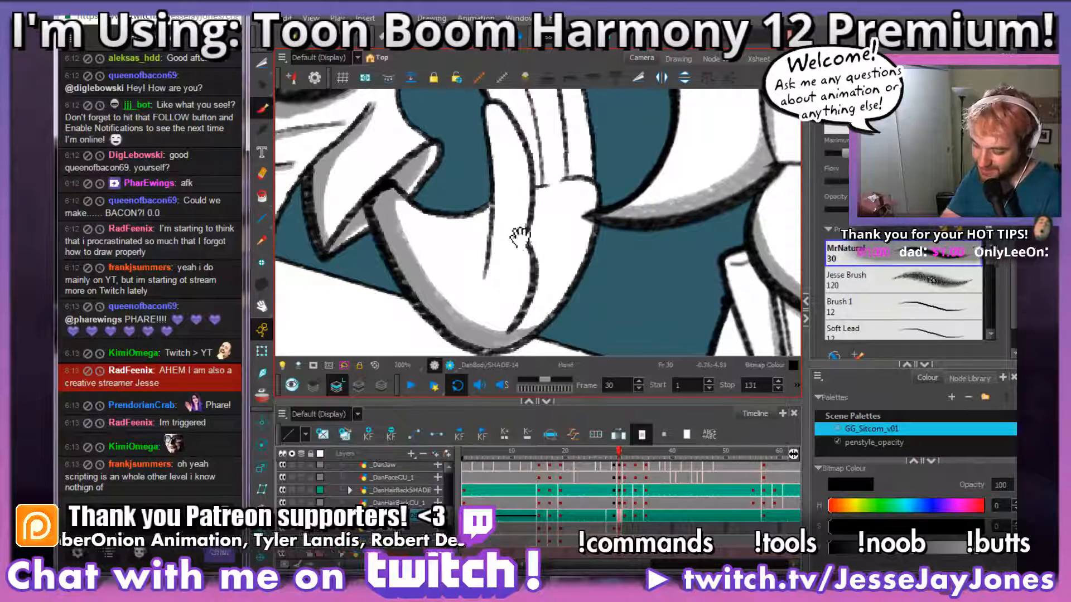
# Step: Shade the inner edge of the raised hand's thumb and the crease where it meets the arm grey
pyautogui.moveTo(519, 237); pyautogui.dragTo(502, 274)
pyautogui.moveTo(476, 146); pyautogui.dragTo(470, 332)
pyautogui.hotkey('ctrl', 'z')
pyautogui.moveTo(483, 250); pyautogui.dragTo(488, 273)
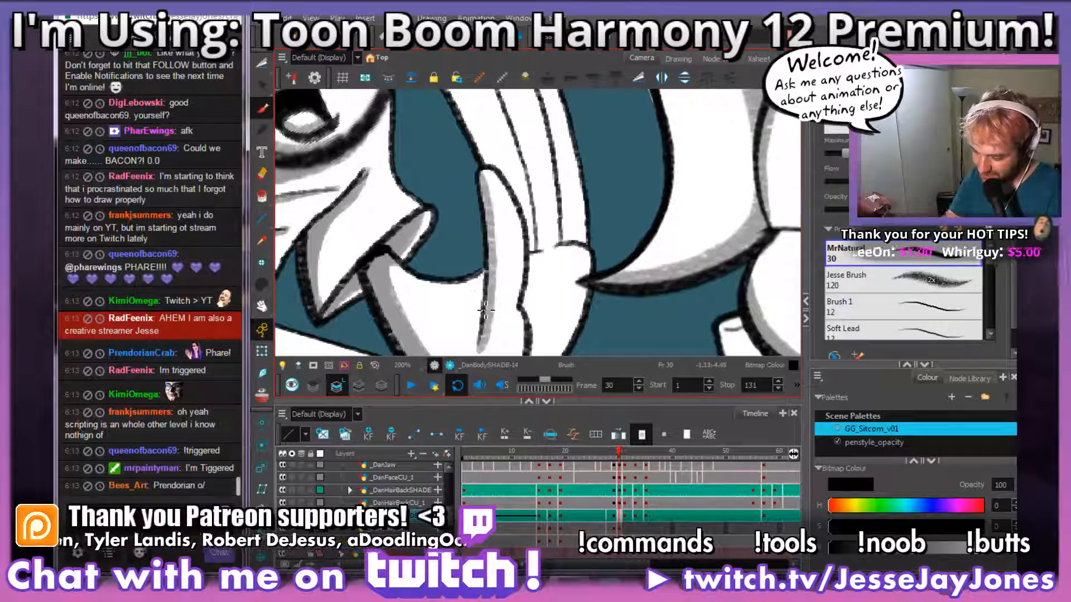
pyautogui.moveTo(497, 284)
pyautogui.mouseDown()
pyautogui.moveTo(501, 261)
pyautogui.moveTo(486, 317)
pyautogui.mouseUp()
pyautogui.moveTo(483, 262); pyautogui.dragTo(479, 256)
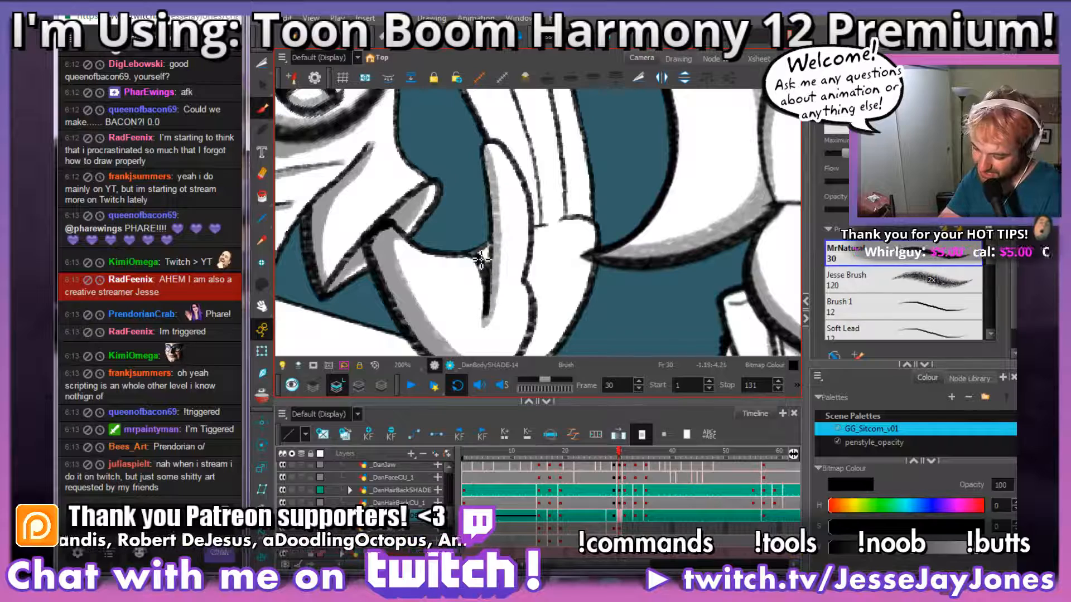
pyautogui.moveTo(588, 163); pyautogui.dragTo(550, 226)
pyautogui.moveTo(502, 173); pyautogui.dragTo(484, 215)
# Step: Shade the inner edge of the raised hand's first finger grey down to the thumb
pyautogui.moveTo(607, 207); pyautogui.dragTo(618, 249)
pyautogui.press('1')
pyautogui.press('1')
pyautogui.press('1')
pyautogui.moveTo(550, 197)
pyautogui.mouseDown()
pyautogui.moveTo(557, 248)
pyautogui.moveTo(564, 234)
pyautogui.mouseUp()
pyautogui.press('2')
pyautogui.press('2')
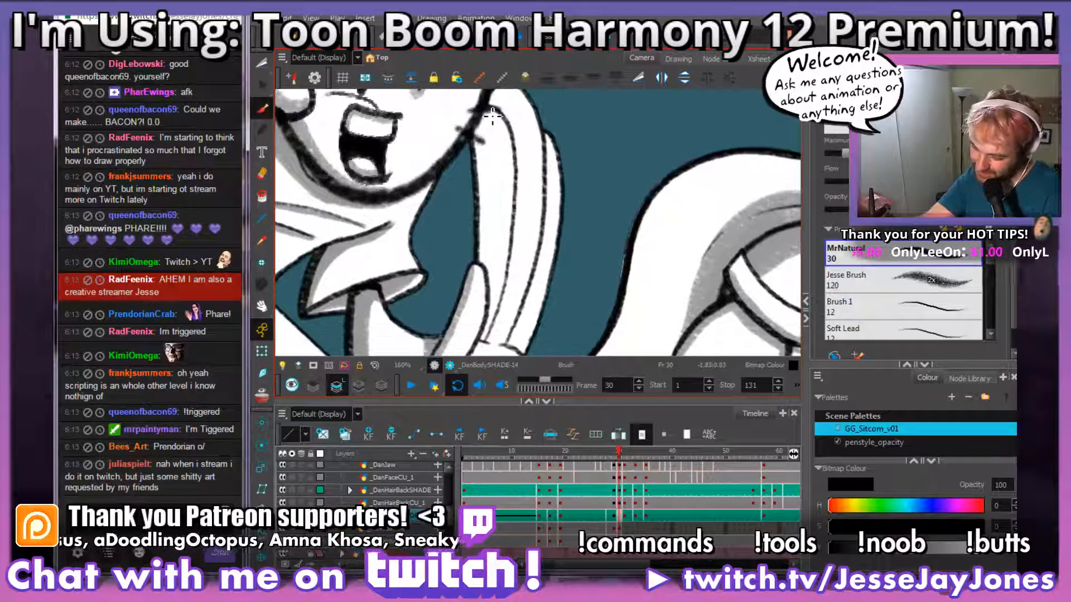
pyautogui.moveTo(488, 108)
pyautogui.mouseDown()
pyautogui.moveTo(485, 285)
pyautogui.moveTo(510, 228)
pyautogui.mouseUp()
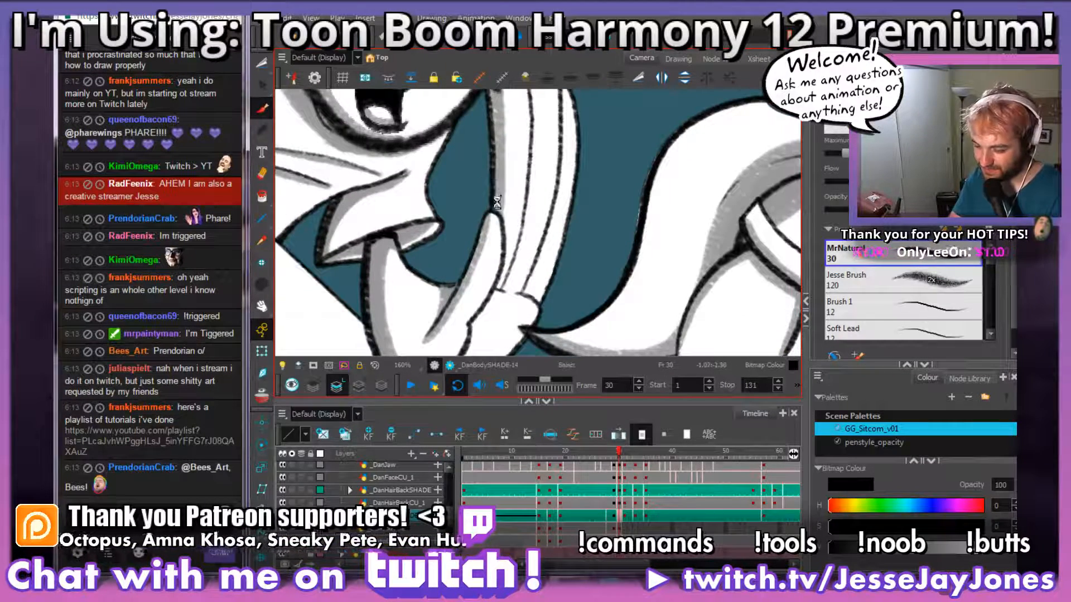
pyautogui.moveTo(601, 269)
pyautogui.mouseDown()
pyautogui.moveTo(618, 244)
pyautogui.moveTo(559, 268)
pyautogui.mouseUp()
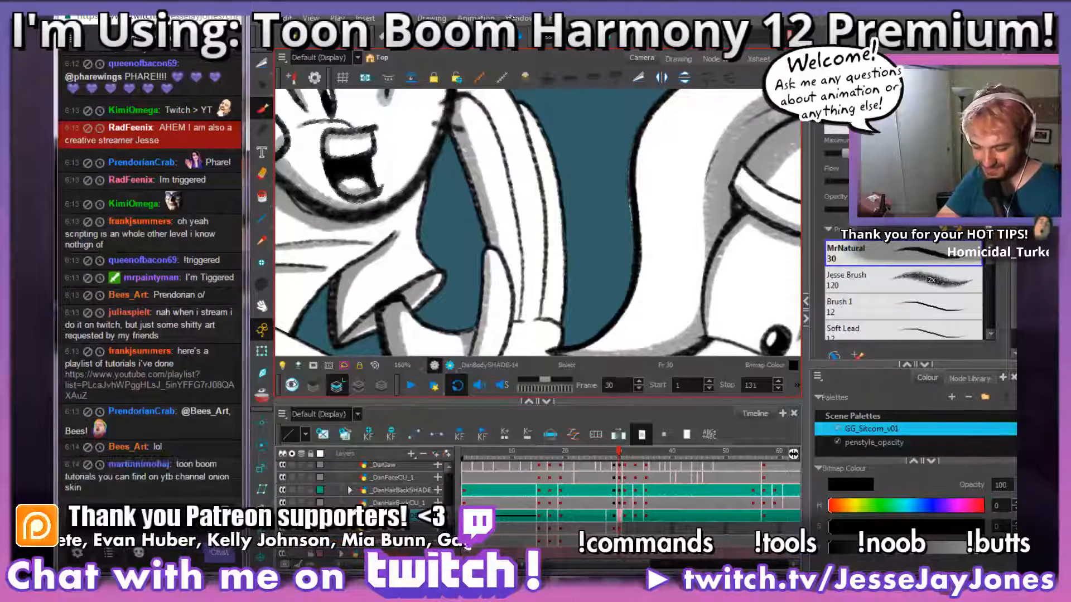
pyautogui.moveTo(546, 238); pyautogui.dragTo(497, 195)
pyautogui.moveTo(514, 287)
pyautogui.mouseDown()
pyautogui.moveTo(503, 220)
pyautogui.moveTo(531, 305)
pyautogui.mouseUp()
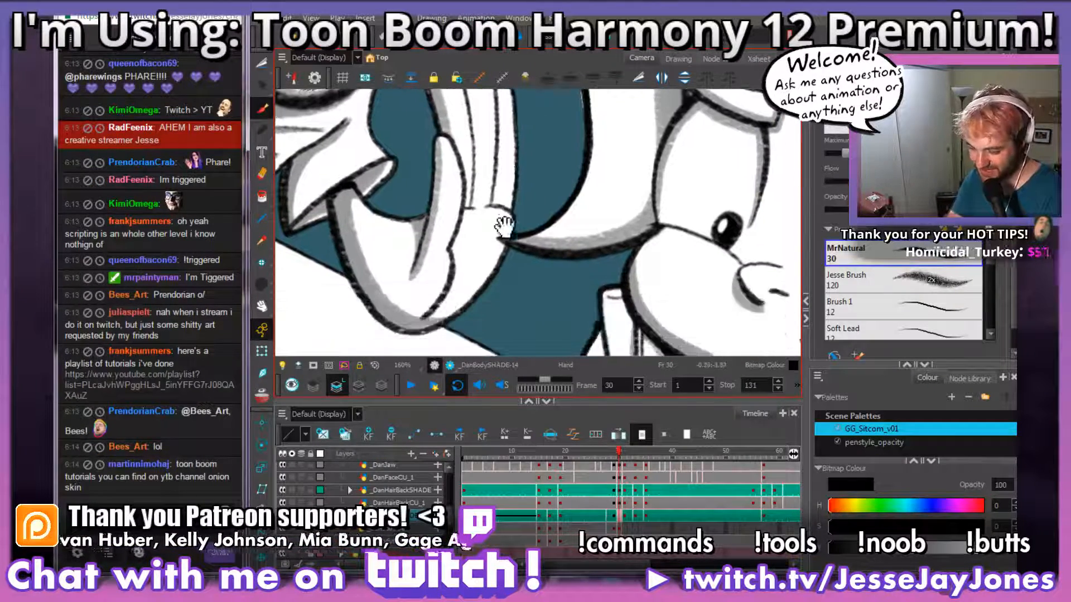
pyautogui.scroll(1, 486, 244)
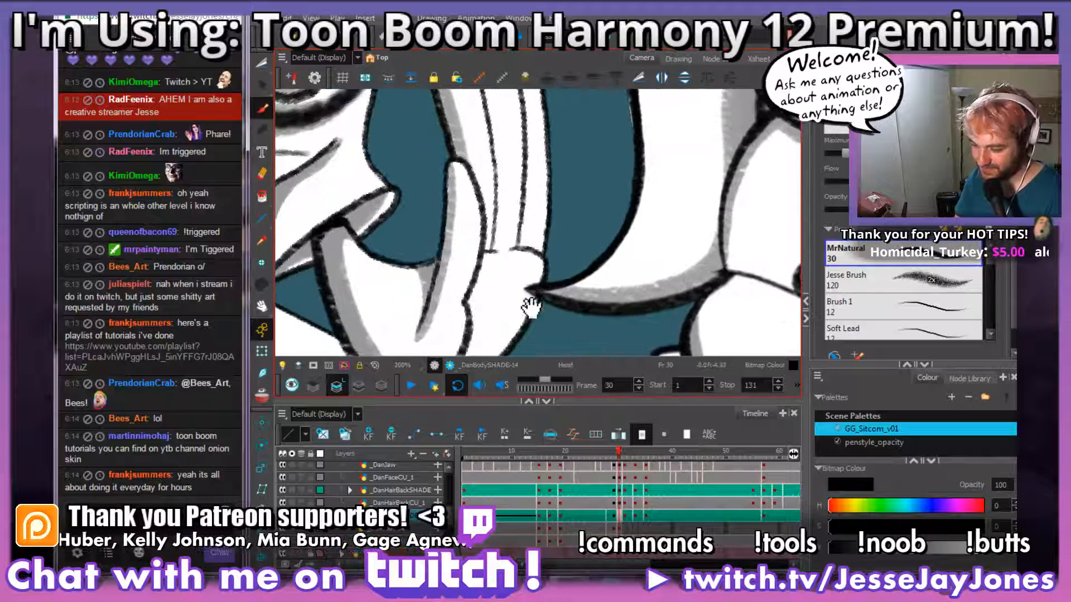
# Step: Switch to the Twitch chat and follow two viewers, including the one who wrote about streaming art on Twitch
pyautogui.scroll(1, 538, 303)
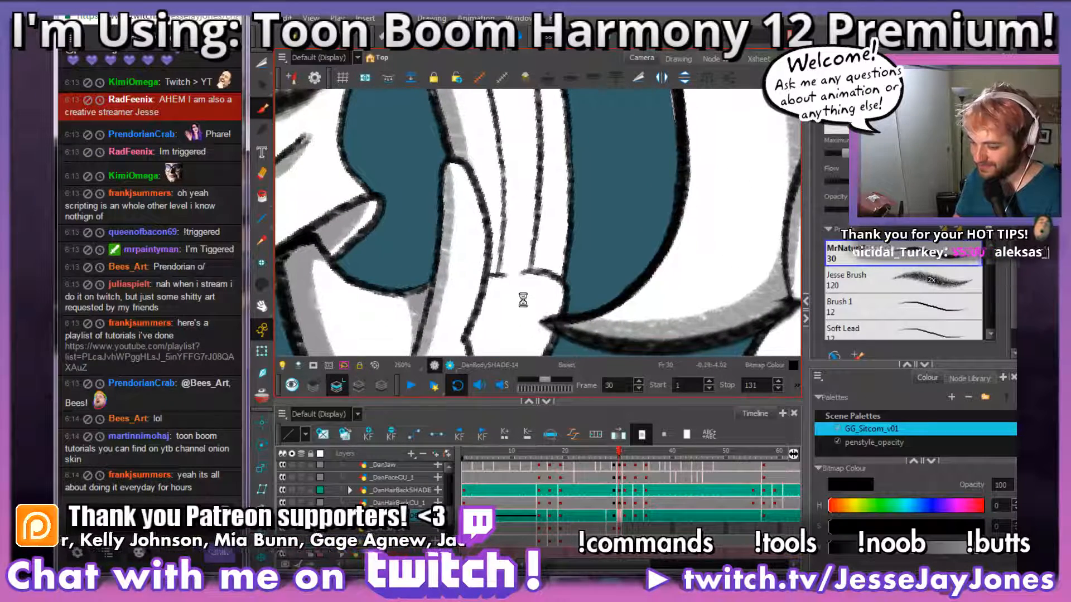
pyautogui.click(140, 285)
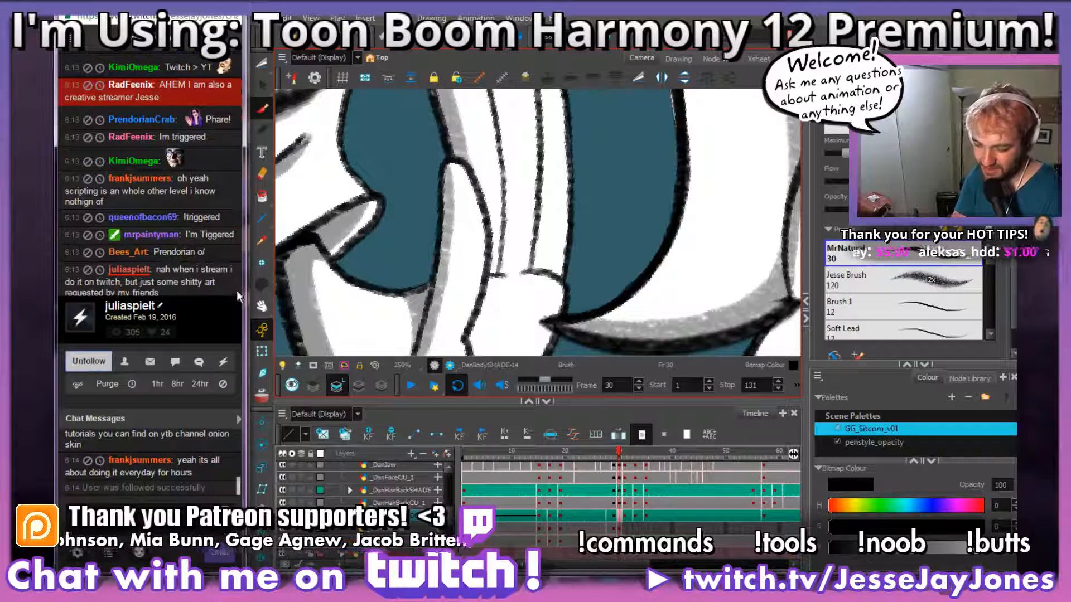
pyautogui.click(139, 254)
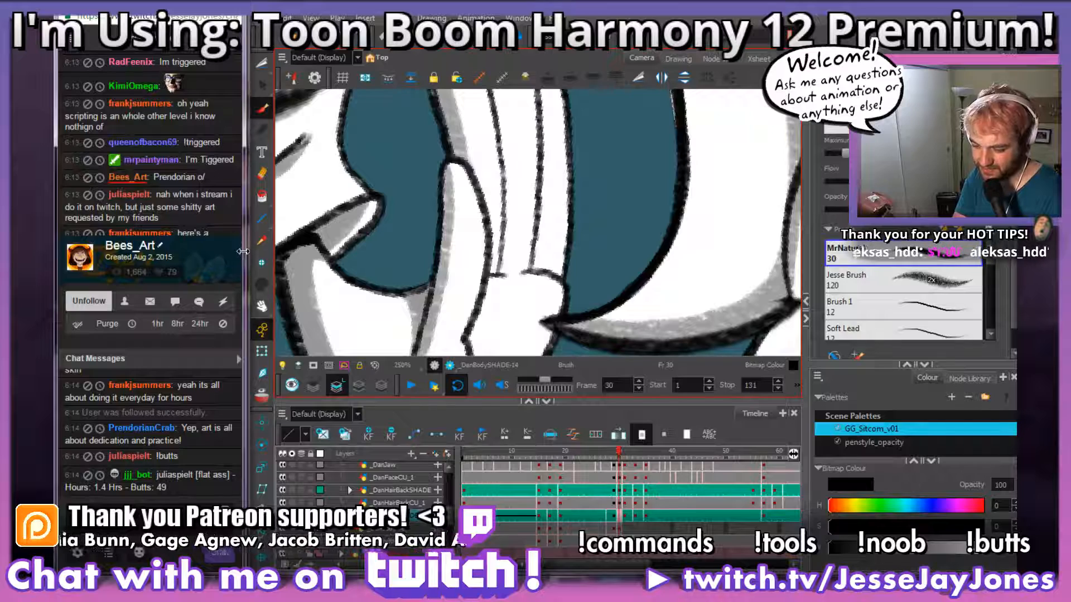
pyautogui.moveTo(242, 252); pyautogui.dragTo(259, 252)
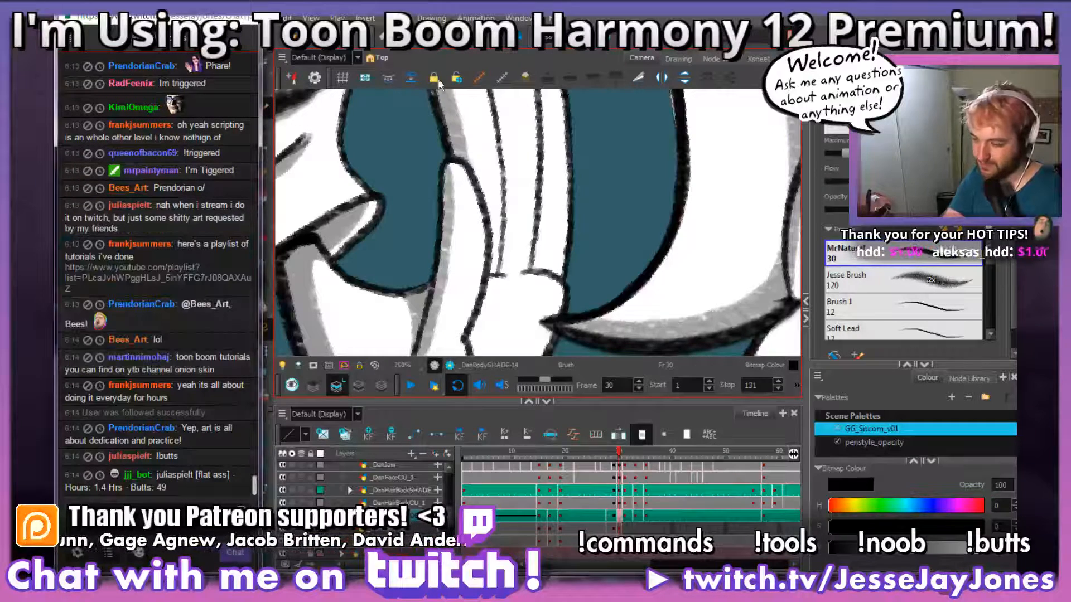
# Step: Back in Harmony, shade the inner edge of the raised hand's second finger grey down to the palm, redoing one stroke
pyautogui.click(439, 83)
pyautogui.press('space')
pyautogui.moveTo(597, 262); pyautogui.dragTo(548, 263)
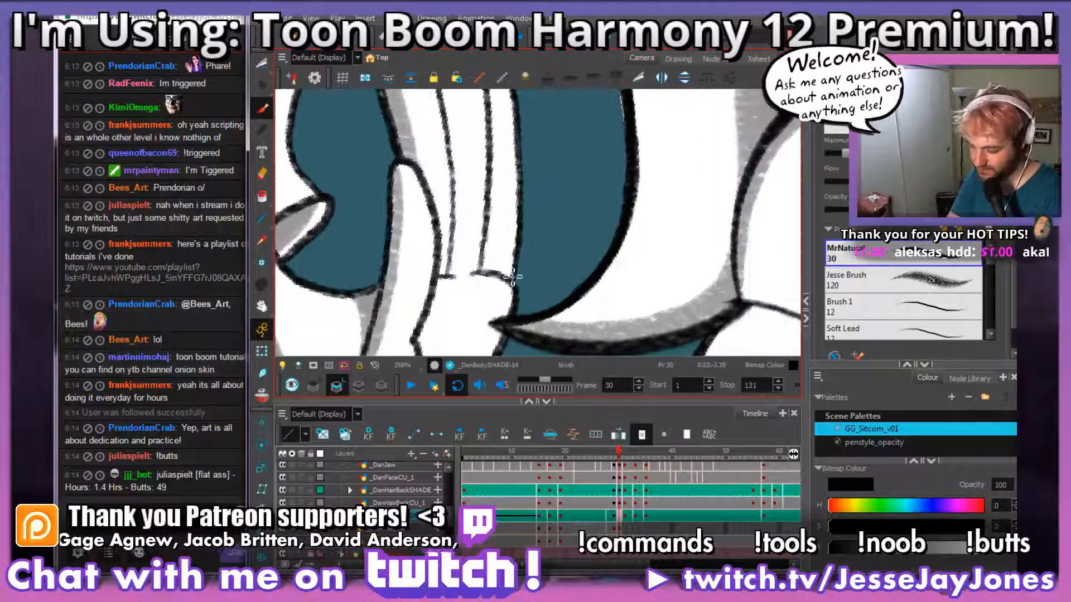
pyautogui.hotkey('alt', 's')
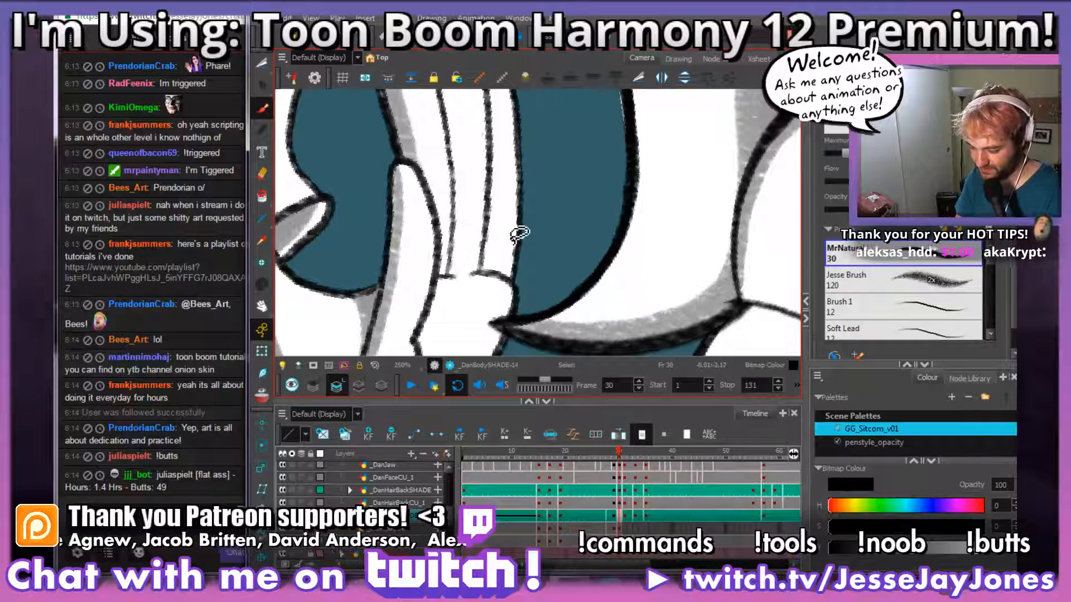
pyautogui.moveTo(497, 148); pyautogui.dragTo(494, 245)
pyautogui.press('1')
pyautogui.press('1')
pyautogui.press('1')
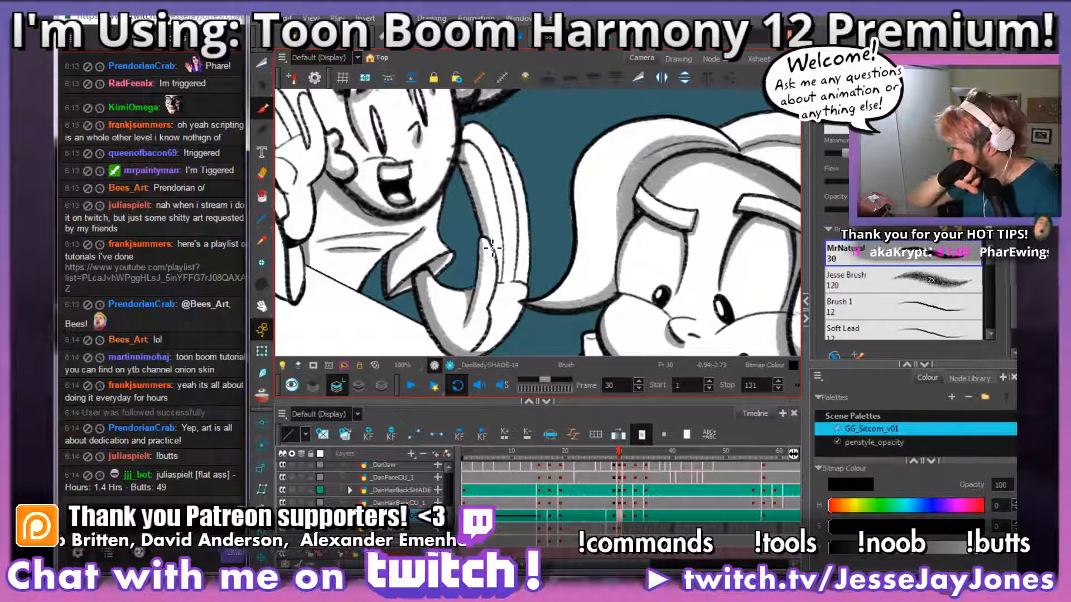
pyautogui.press('2')
pyautogui.press('2')
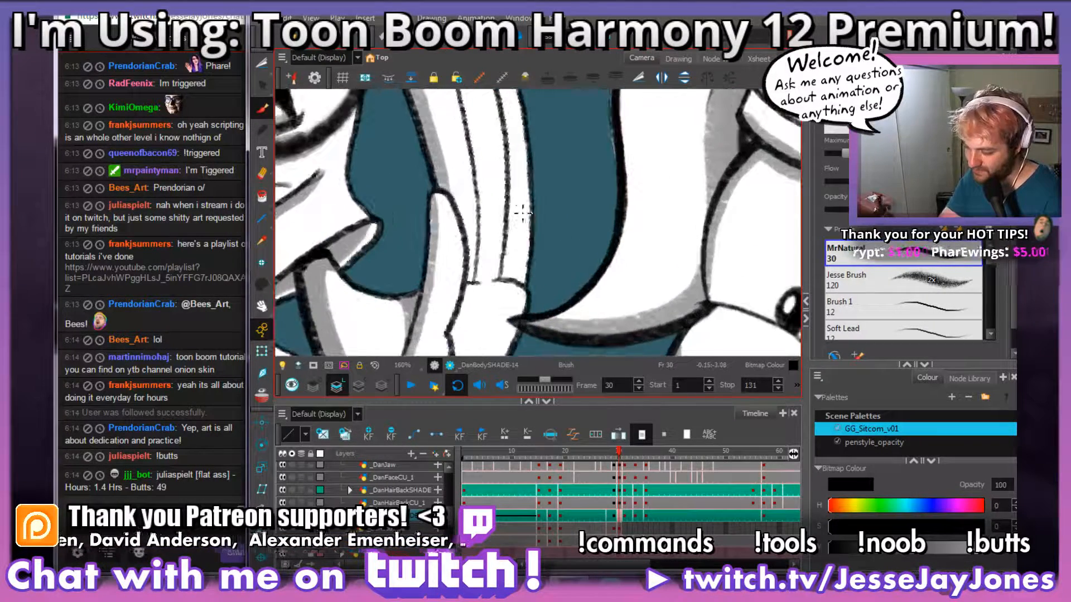
pyautogui.moveTo(523, 211); pyautogui.dragTo(541, 254)
pyautogui.press('2')
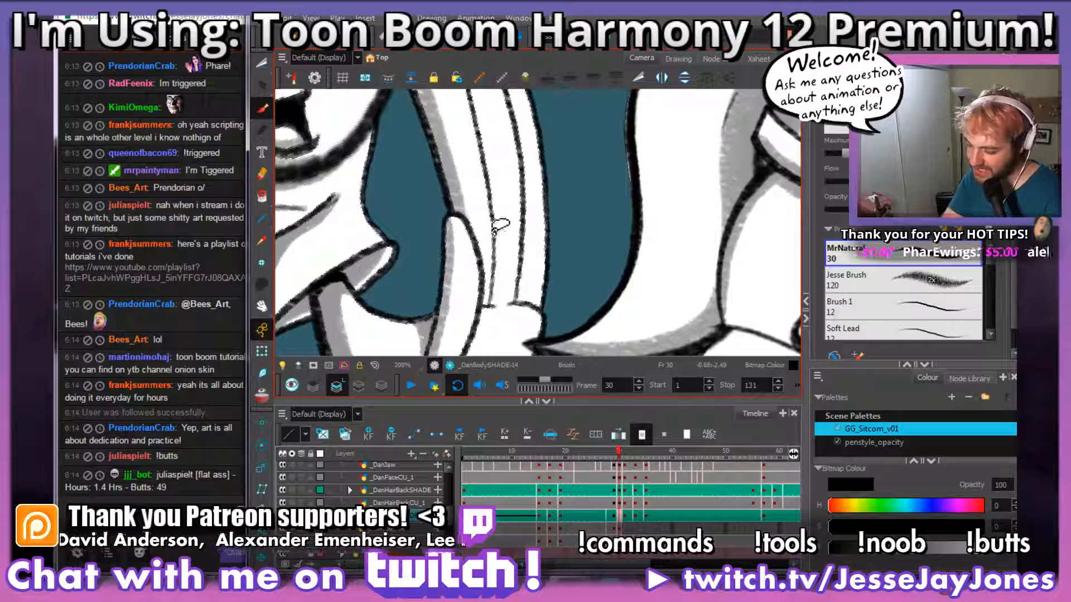
pyautogui.moveTo(484, 226)
pyautogui.mouseDown()
pyautogui.moveTo(521, 254)
pyautogui.moveTo(530, 333)
pyautogui.mouseUp()
pyautogui.moveTo(541, 285)
pyautogui.mouseDown()
pyautogui.moveTo(483, 280)
pyautogui.moveTo(514, 219)
pyautogui.mouseUp()
pyautogui.hotkey('ctrl', 'z')
pyautogui.moveTo(554, 112); pyautogui.dragTo(548, 273)
pyautogui.press('1')
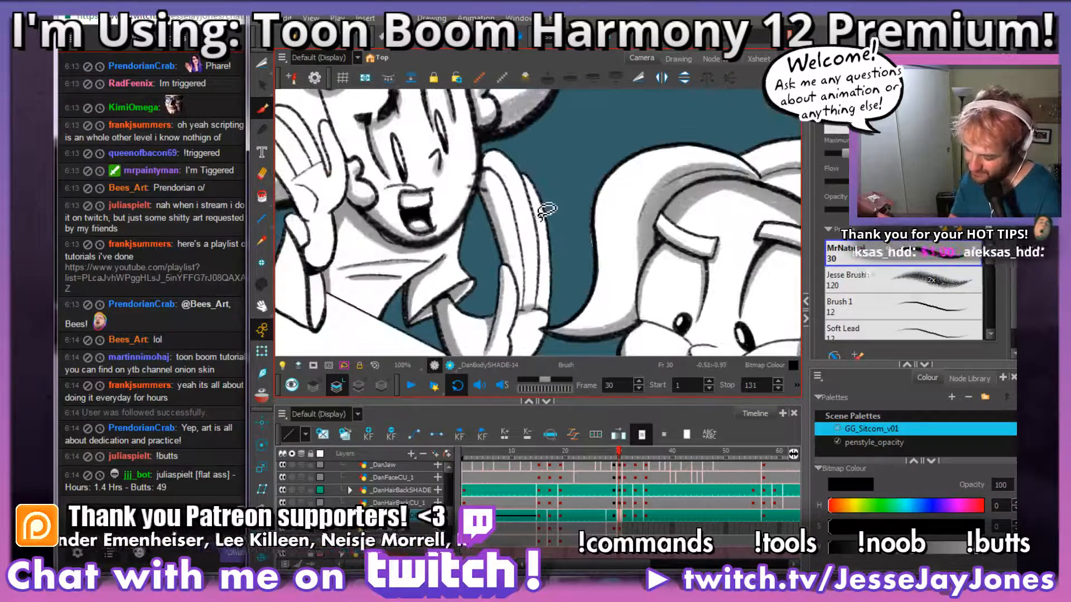
# Step: Shade the raised hand's remaining finger edges grey down to the crease at the palm
pyautogui.scroll(3, 544, 217)
pyautogui.moveTo(550, 226)
pyautogui.mouseDown()
pyautogui.moveTo(536, 217)
pyautogui.moveTo(545, 240)
pyautogui.moveTo(573, 202)
pyautogui.moveTo(564, 193)
pyautogui.moveTo(550, 234)
pyautogui.mouseUp()
pyautogui.moveTo(432, 114)
pyautogui.mouseDown()
pyautogui.moveTo(451, 124)
pyautogui.moveTo(480, 177)
pyautogui.moveTo(496, 329)
pyautogui.mouseUp()
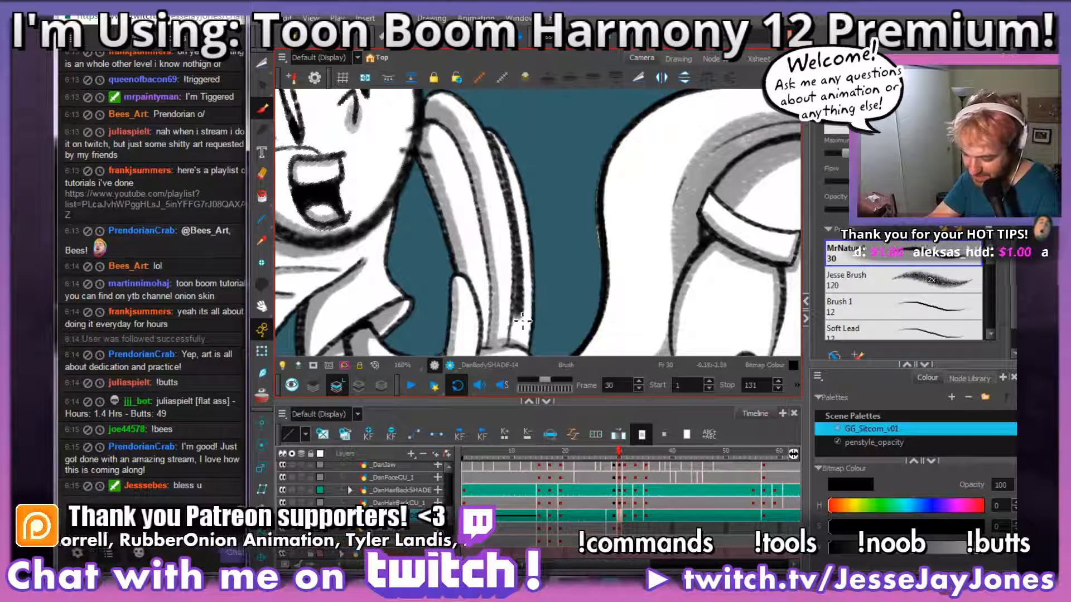
# Step: In the Twitch chat, follow the viewer who wrote about just finishing an amazing stream and close their user card
pyautogui.moveTo(519, 343); pyautogui.dragTo(564, 184)
pyautogui.press('space')
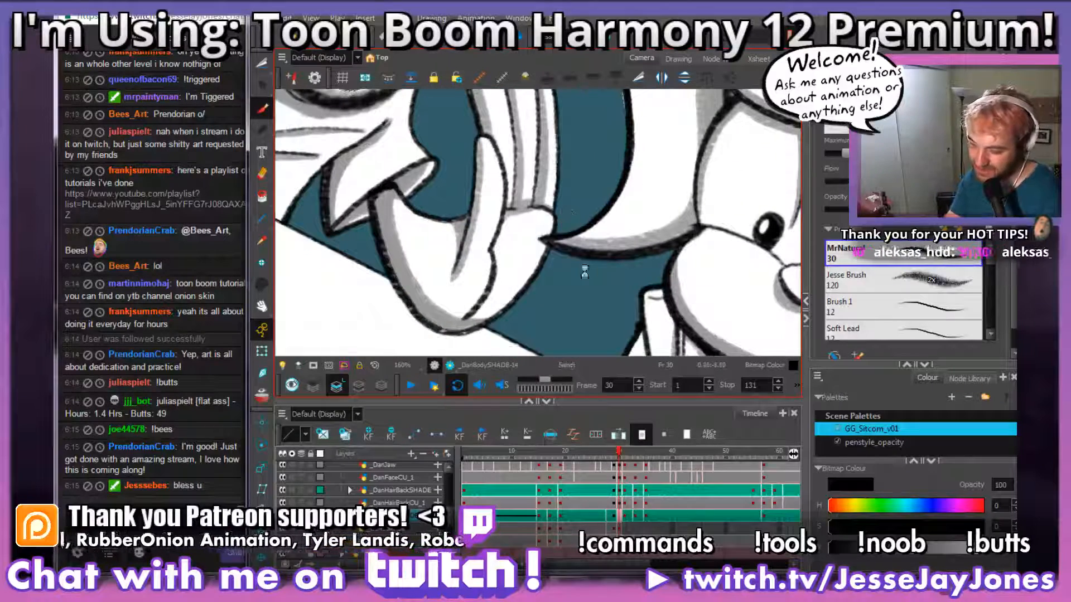
pyautogui.moveTo(627, 284); pyautogui.dragTo(584, 301)
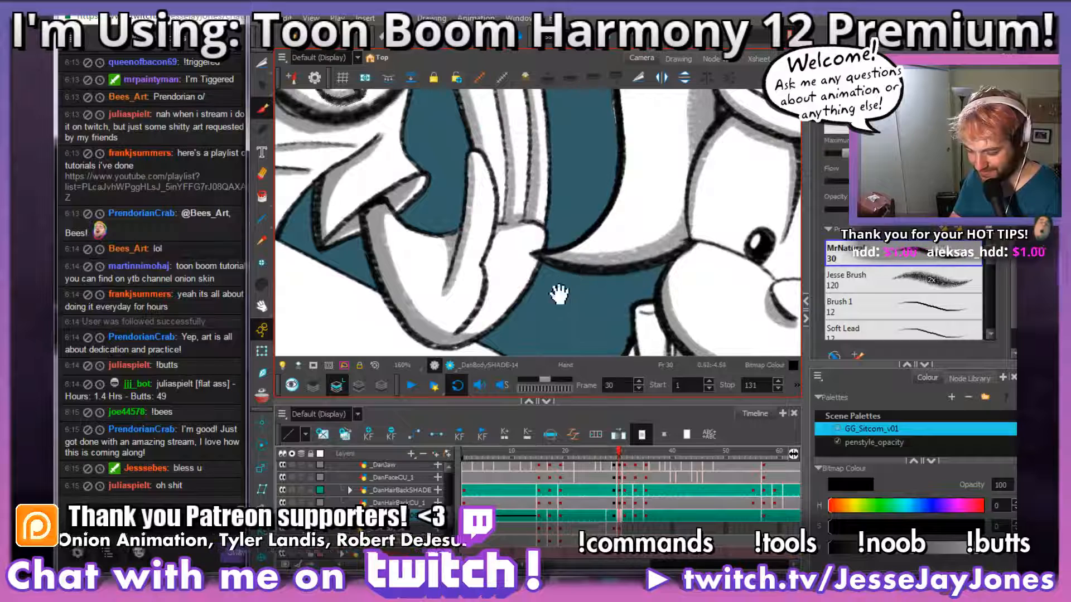
pyautogui.click(159, 434)
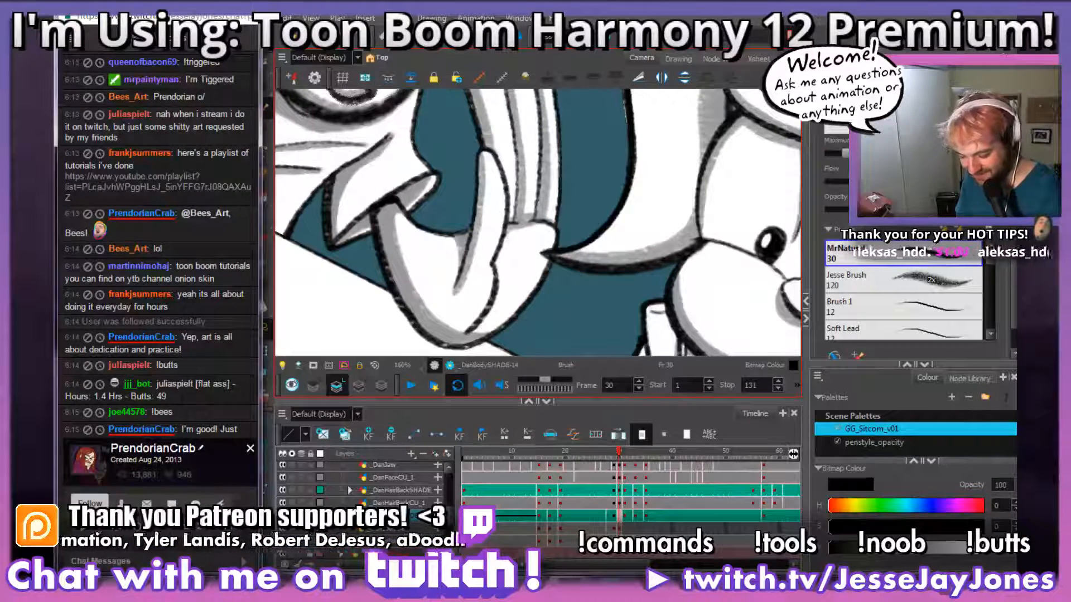
pyautogui.click(251, 449)
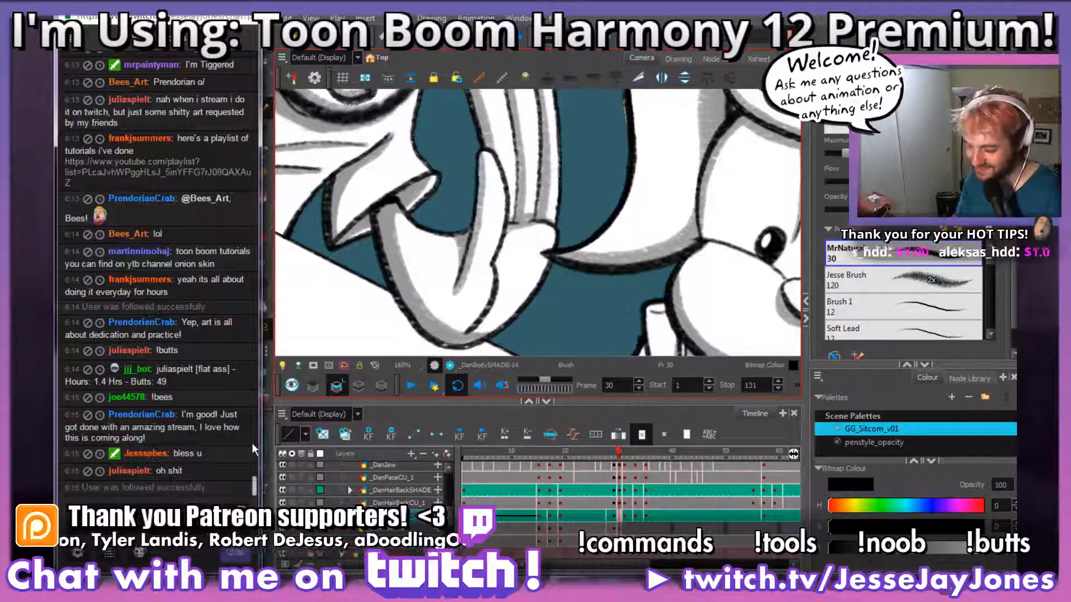
# Step: Play back the scene in Harmony and compare the body shade drawings around frames 28 to 30
pyautogui.click(556, 259)
pyautogui.moveTo(565, 308); pyautogui.dragTo(542, 270)
pyautogui.press('1')
pyautogui.press('1')
pyautogui.press('1')
pyautogui.press('1')
pyautogui.press('1')
pyautogui.press('1')
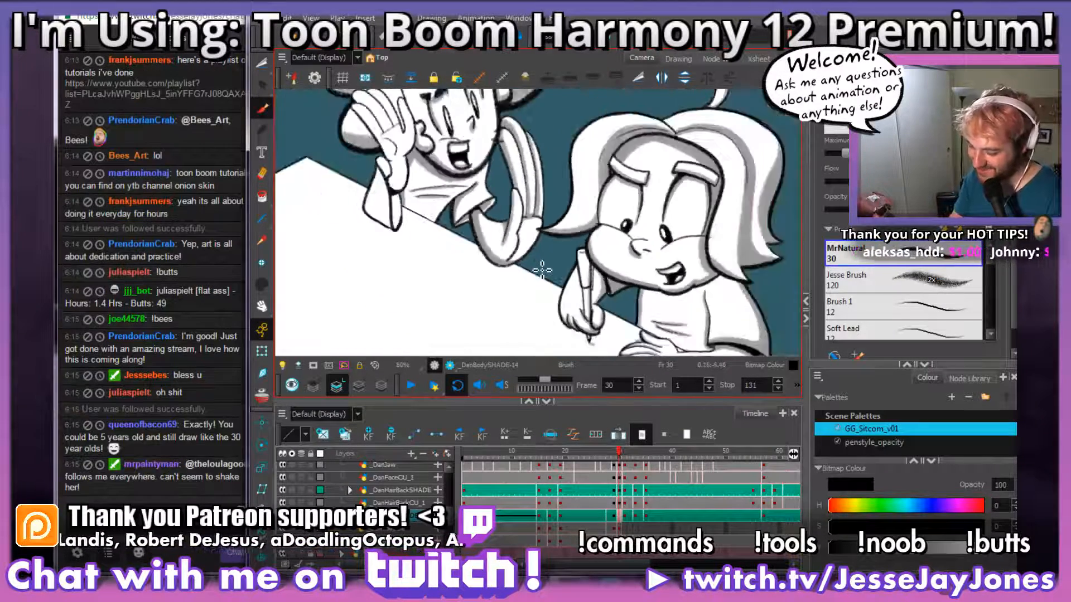
pyautogui.moveTo(590, 201); pyautogui.dragTo(578, 249)
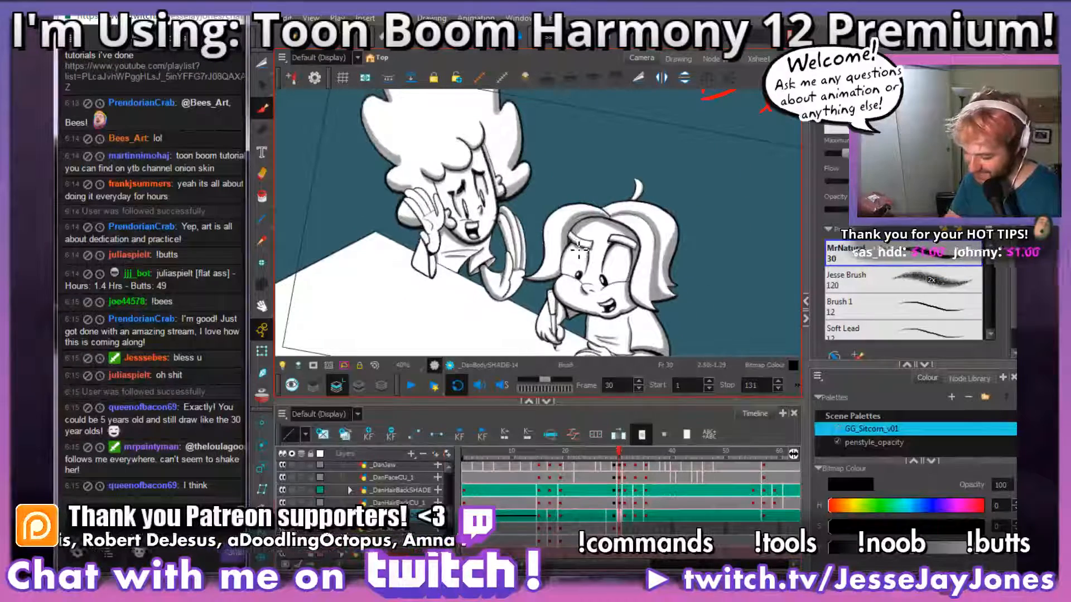
pyautogui.click(412, 385)
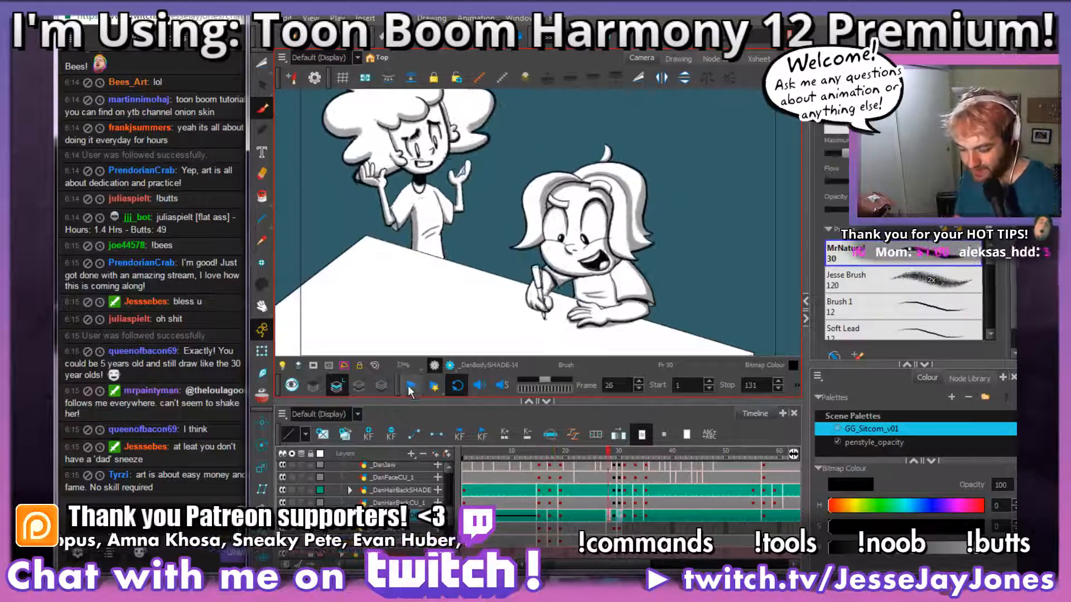
pyautogui.click(613, 516)
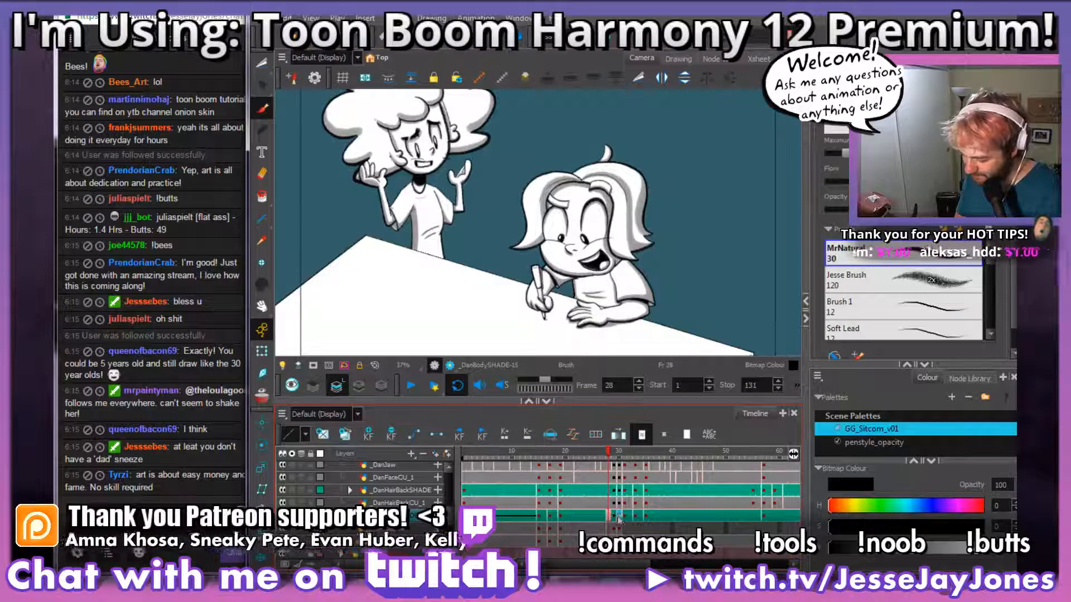
pyautogui.click(619, 516)
pyautogui.click(624, 516)
# Step: Return to the body shade drawing at frame 30 and bring the standing character's bent arm and raised hand into close view
pyautogui.click(619, 516)
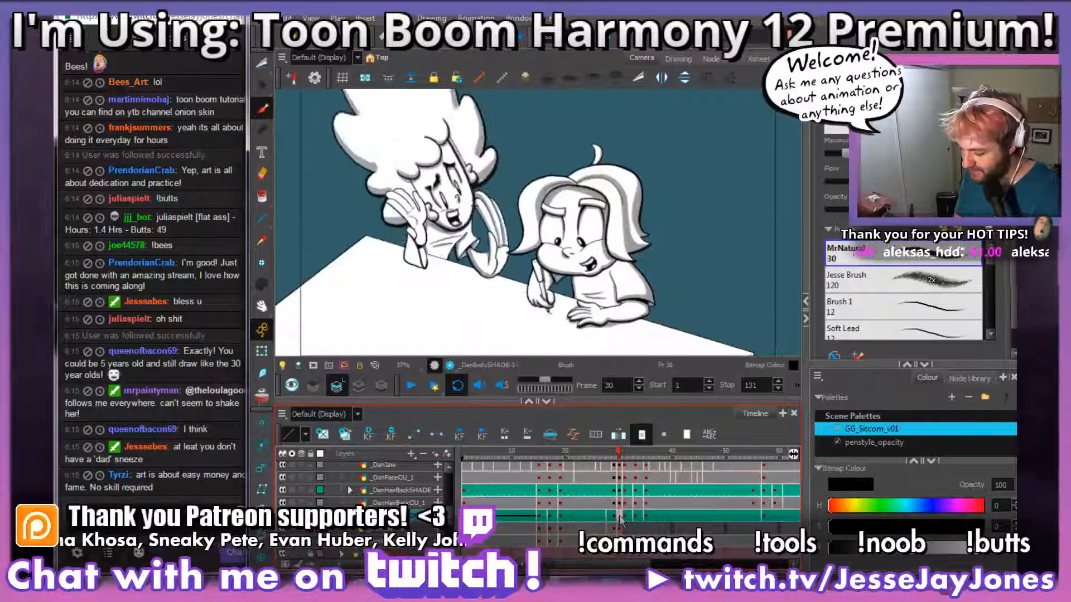
pyautogui.press('2')
pyautogui.press('2')
pyautogui.press('2')
pyautogui.press('space')
pyautogui.moveTo(459, 233)
pyautogui.mouseDown()
pyautogui.moveTo(605, 225)
pyautogui.moveTo(504, 229)
pyautogui.mouseUp()
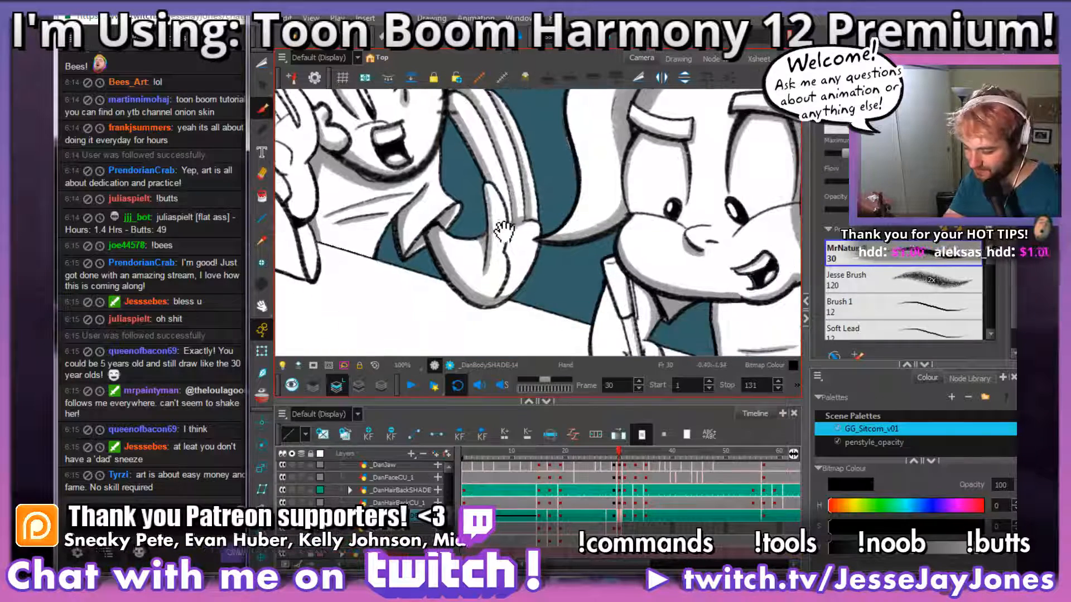
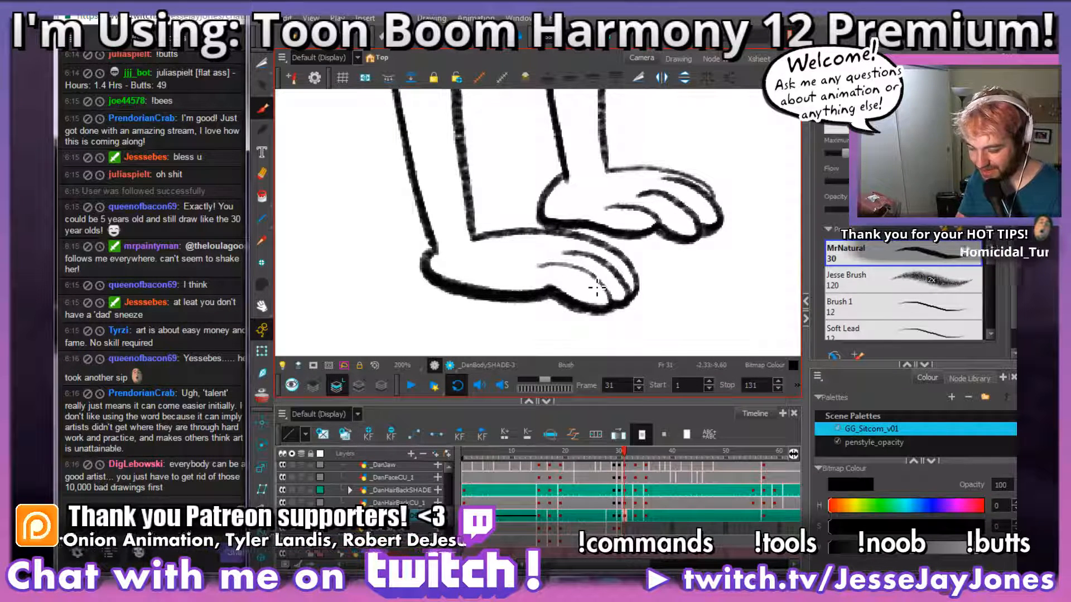
# Step: Shade the lower edge of the standing character's near hand grey, from the fingers to the wrist, on the frame 31 body shade drawing
pyautogui.moveTo(596, 306)
pyautogui.mouseDown()
pyautogui.moveTo(546, 283)
pyautogui.moveTo(459, 281)
pyautogui.moveTo(432, 266)
pyautogui.mouseUp()
pyautogui.moveTo(493, 184); pyautogui.dragTo(504, 255)
pyautogui.moveTo(484, 160); pyautogui.dragTo(508, 227)
pyautogui.scroll(-2, 511, 222)
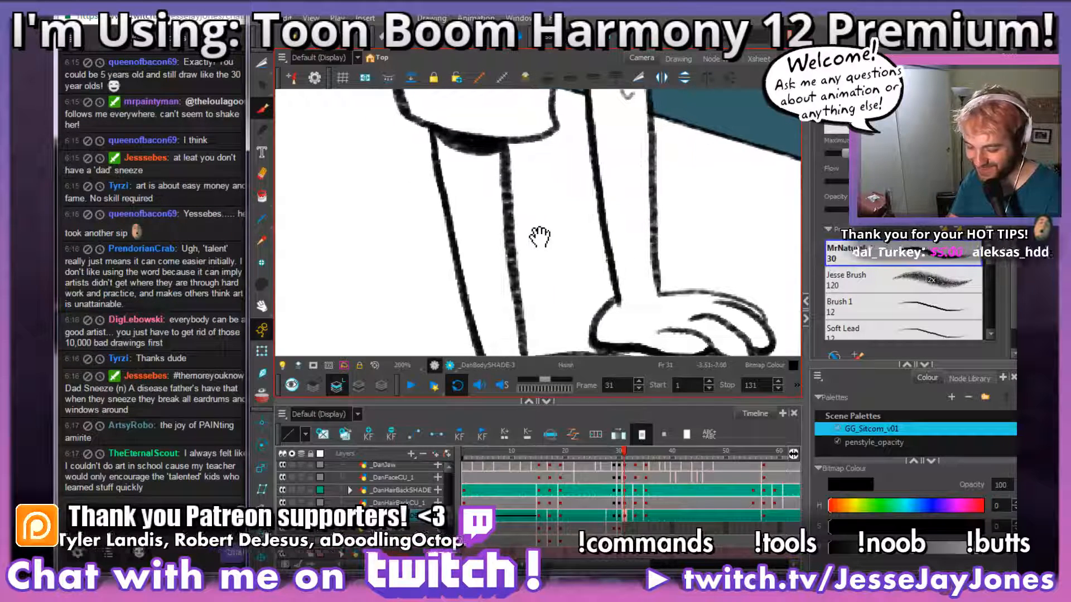
# Step: Shade the near arm grey just under the sleeve and down its outer edge to the wrist
pyautogui.moveTo(532, 262); pyautogui.dragTo(545, 272)
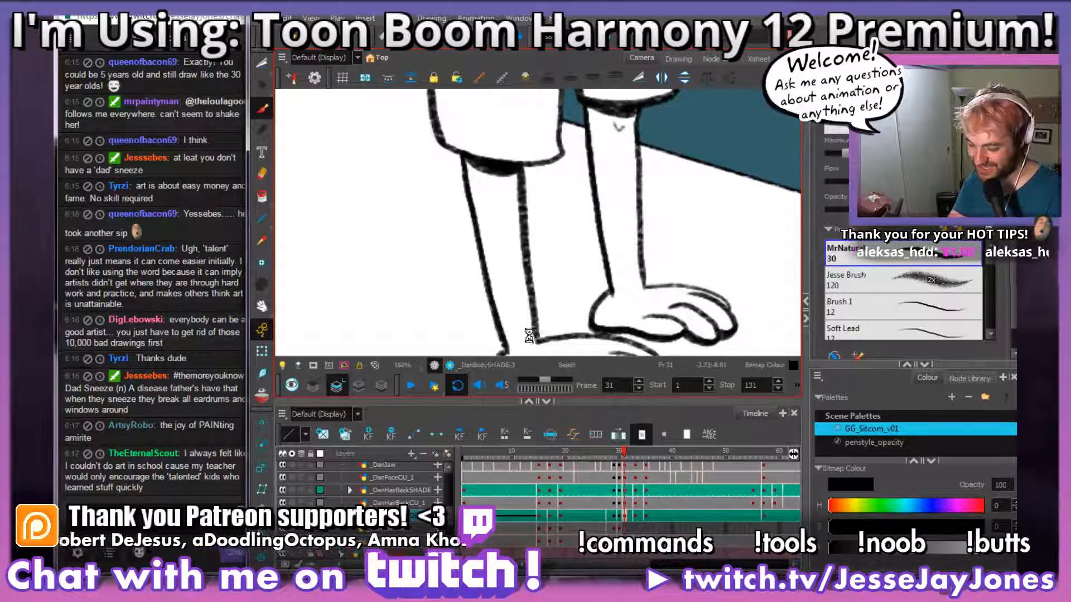
pyautogui.moveTo(506, 226); pyautogui.dragTo(488, 248)
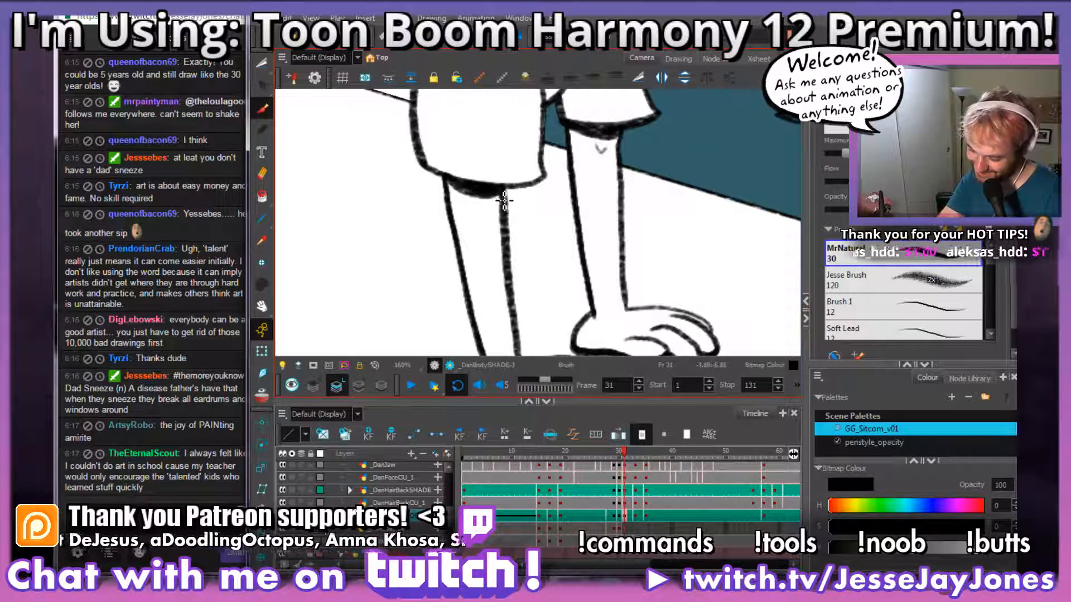
pyautogui.moveTo(535, 290); pyautogui.dragTo(506, 221)
pyautogui.moveTo(442, 127); pyautogui.dragTo(483, 310)
pyautogui.moveTo(651, 251)
pyautogui.mouseDown()
pyautogui.moveTo(607, 286)
pyautogui.moveTo(587, 278)
pyautogui.moveTo(566, 302)
pyautogui.moveTo(536, 308)
pyautogui.moveTo(551, 274)
pyautogui.moveTo(489, 248)
pyautogui.mouseUp()
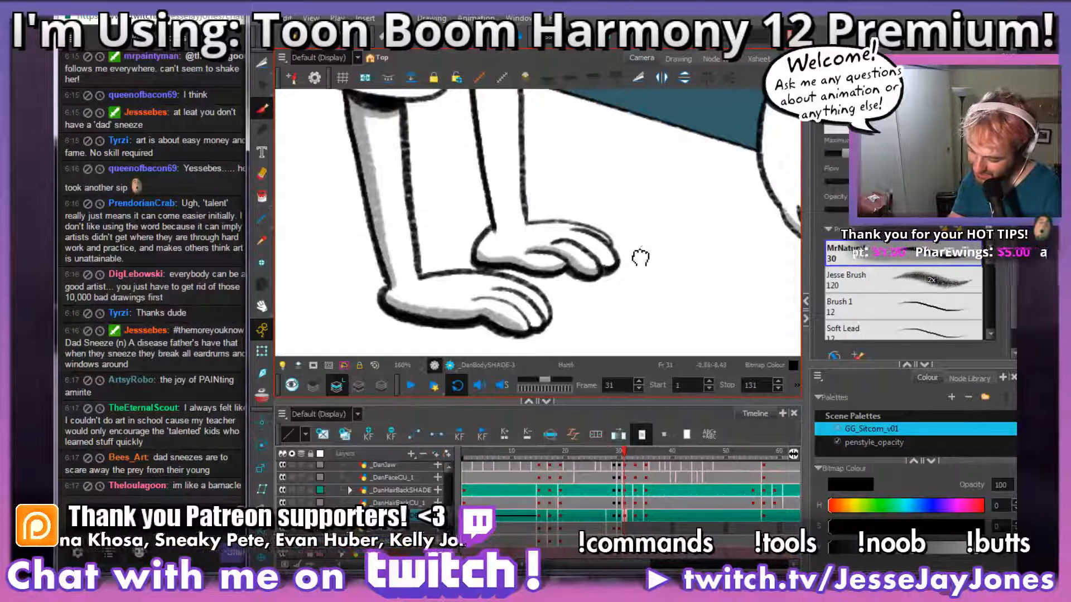
# Step: Shade the far arm grey below its sleeve and along its outer edge down to the hand
pyautogui.moveTo(645, 251); pyautogui.dragTo(580, 272)
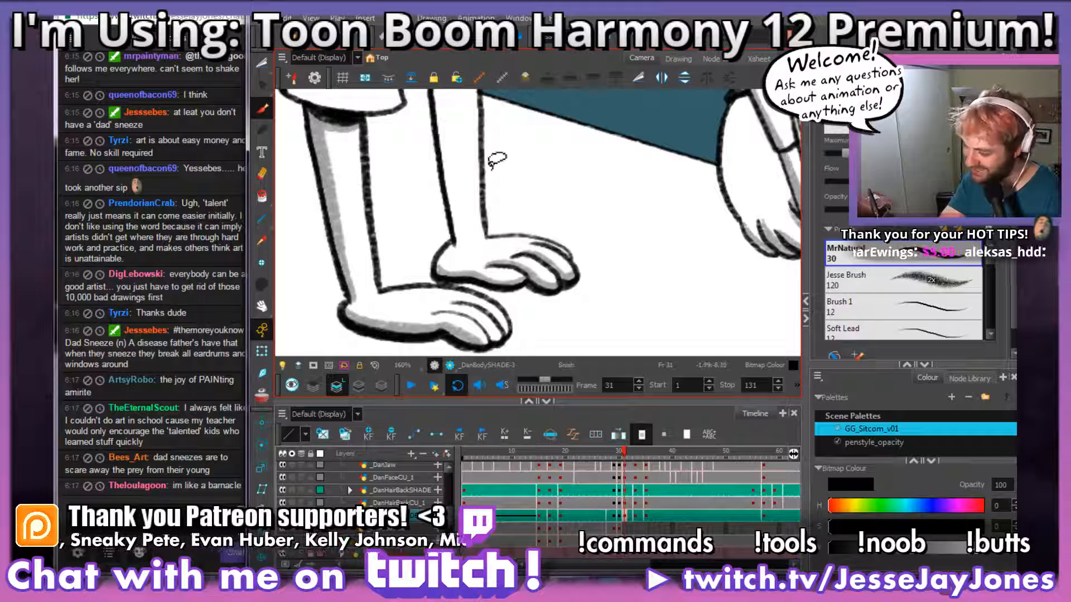
pyautogui.moveTo(499, 153); pyautogui.dragTo(507, 232)
pyautogui.moveTo(499, 187); pyautogui.dragTo(533, 230)
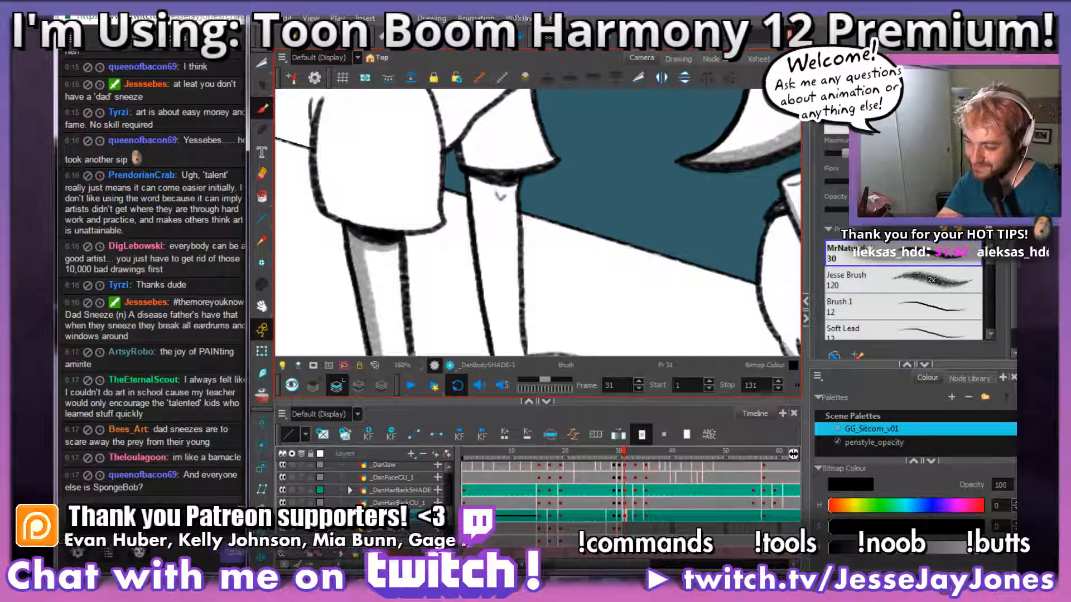
pyautogui.moveTo(504, 241); pyautogui.dragTo(533, 237)
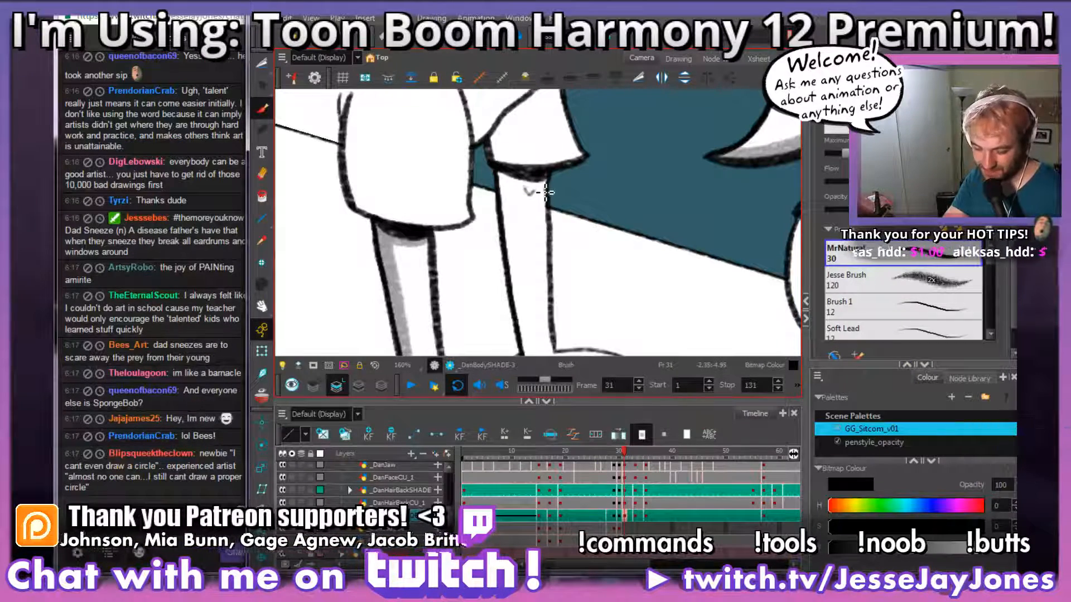
pyautogui.moveTo(562, 184); pyautogui.dragTo(550, 201)
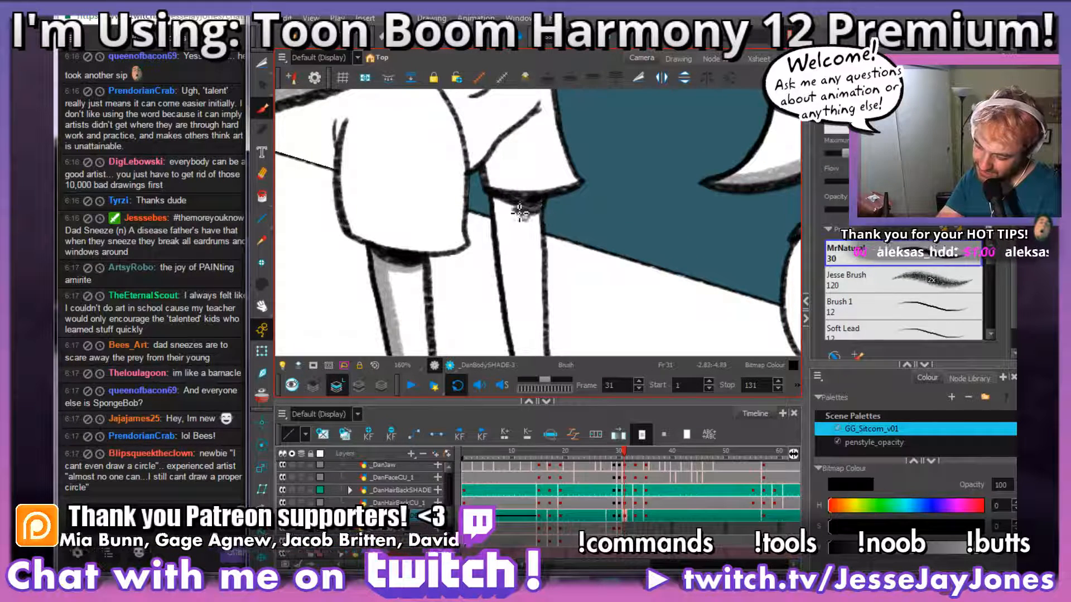
pyautogui.moveTo(536, 224); pyautogui.dragTo(535, 198)
pyautogui.hotkey('alt', 's')
pyautogui.moveTo(545, 250); pyautogui.dragTo(531, 232)
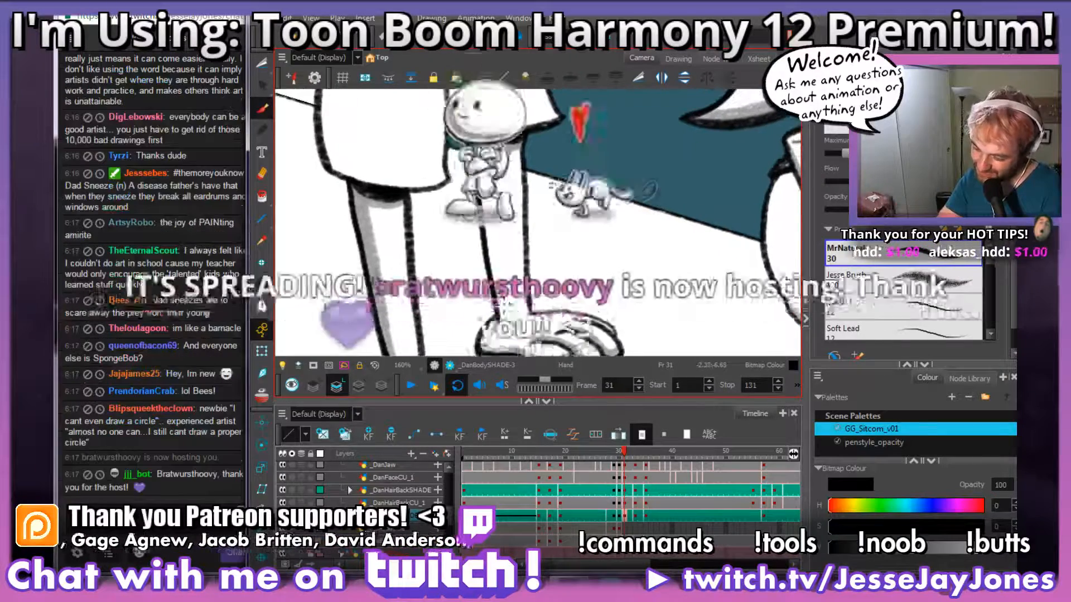
pyautogui.moveTo(505, 320); pyautogui.dragTo(493, 237)
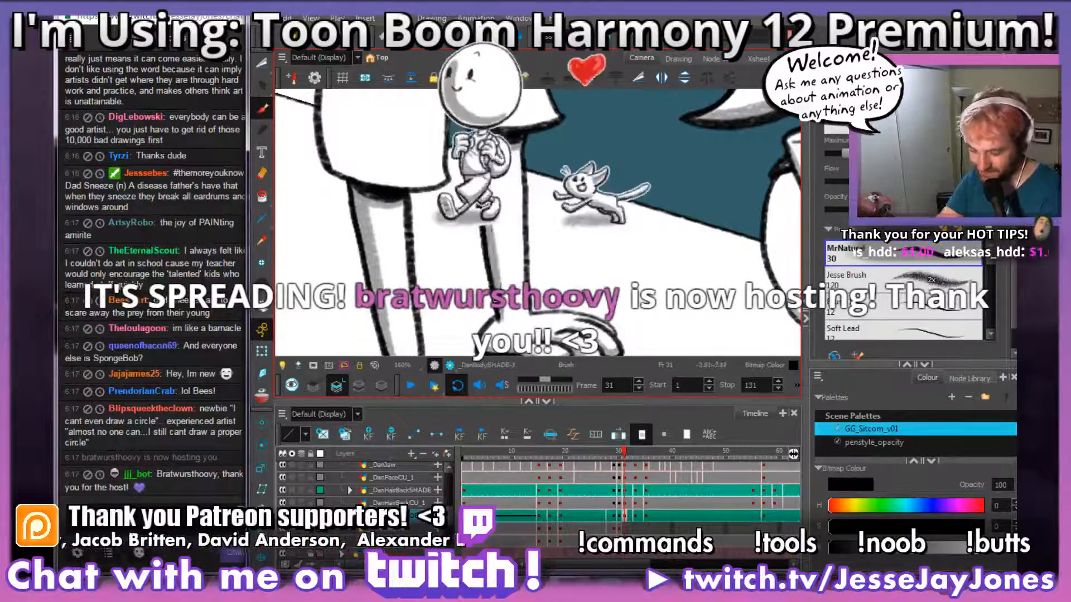
pyautogui.moveTo(583, 224); pyautogui.dragTo(584, 275)
# Step: Shade the neck and the shirt's collar area grey directly beneath the chin
pyautogui.press('2')
pyautogui.press('2')
pyautogui.press('2')
pyautogui.press('2')
pyautogui.press('2')
pyautogui.press('2')
pyautogui.press('2')
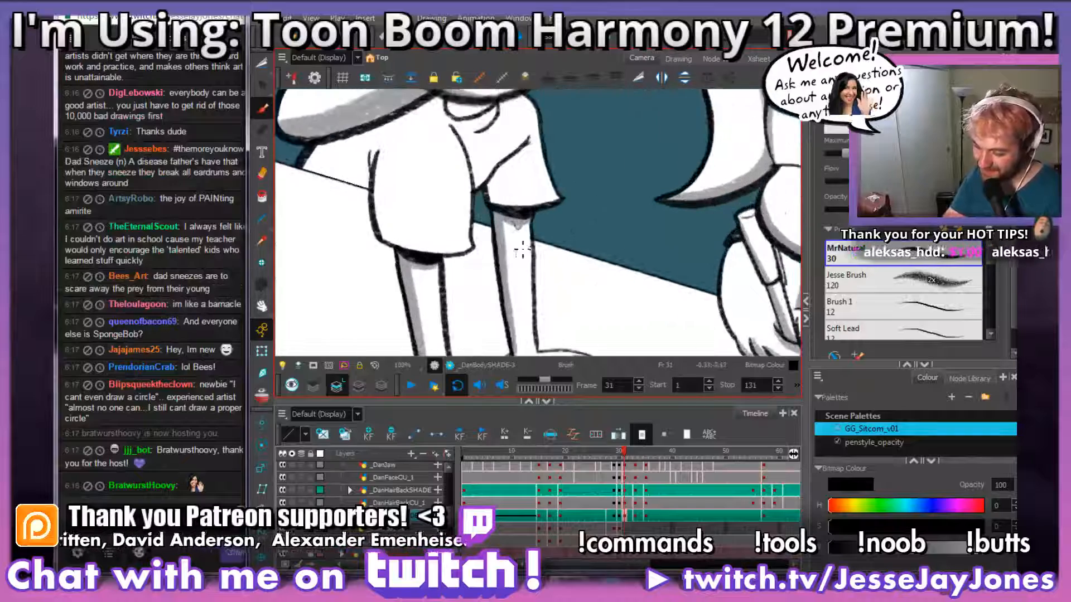
pyautogui.moveTo(446, 220); pyautogui.dragTo(592, 295)
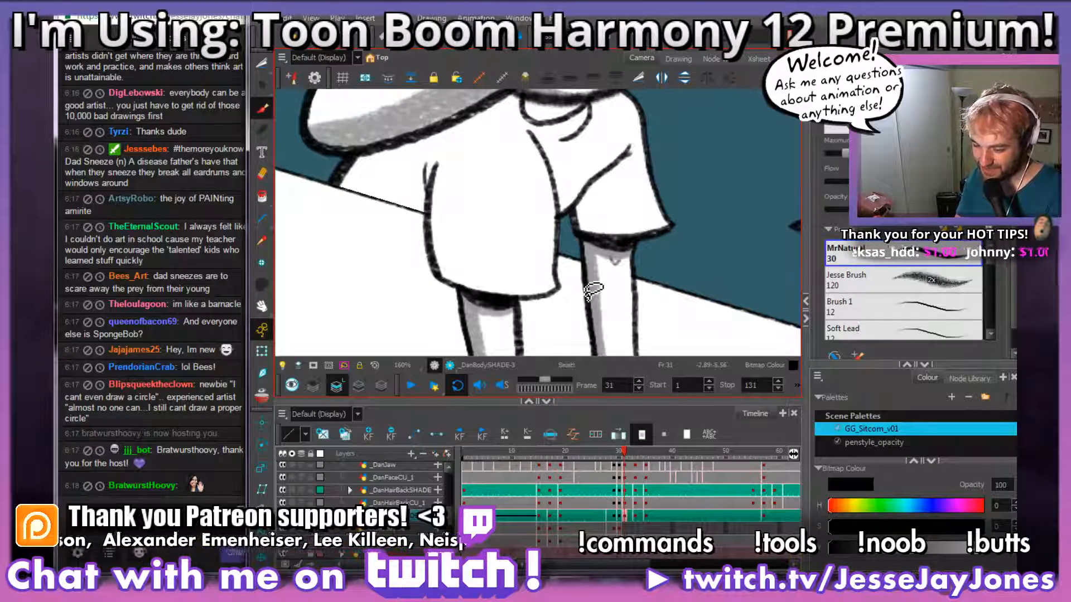
pyautogui.scroll(2, 578, 286)
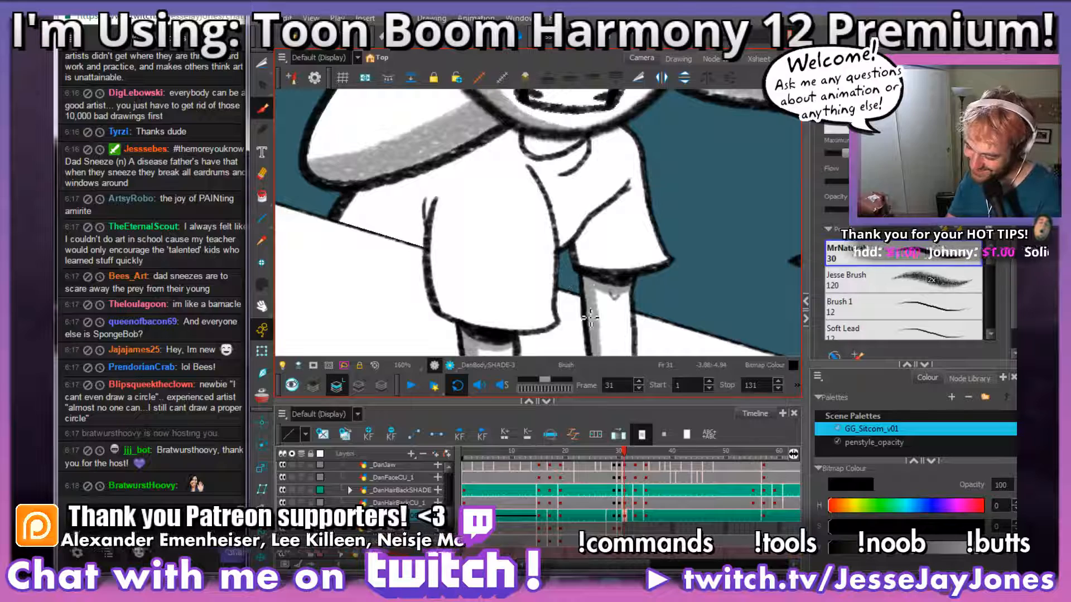
pyautogui.moveTo(517, 166); pyautogui.dragTo(497, 270)
pyautogui.press('2')
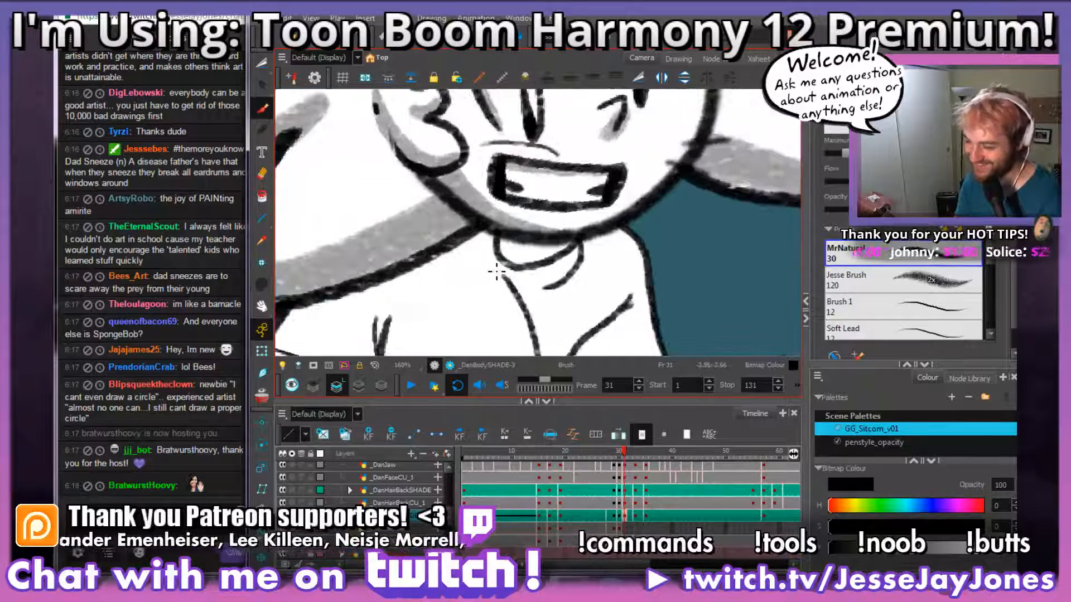
pyautogui.moveTo(588, 253)
pyautogui.mouseDown()
pyautogui.moveTo(617, 261)
pyautogui.moveTo(608, 272)
pyautogui.mouseUp()
pyautogui.press('2')
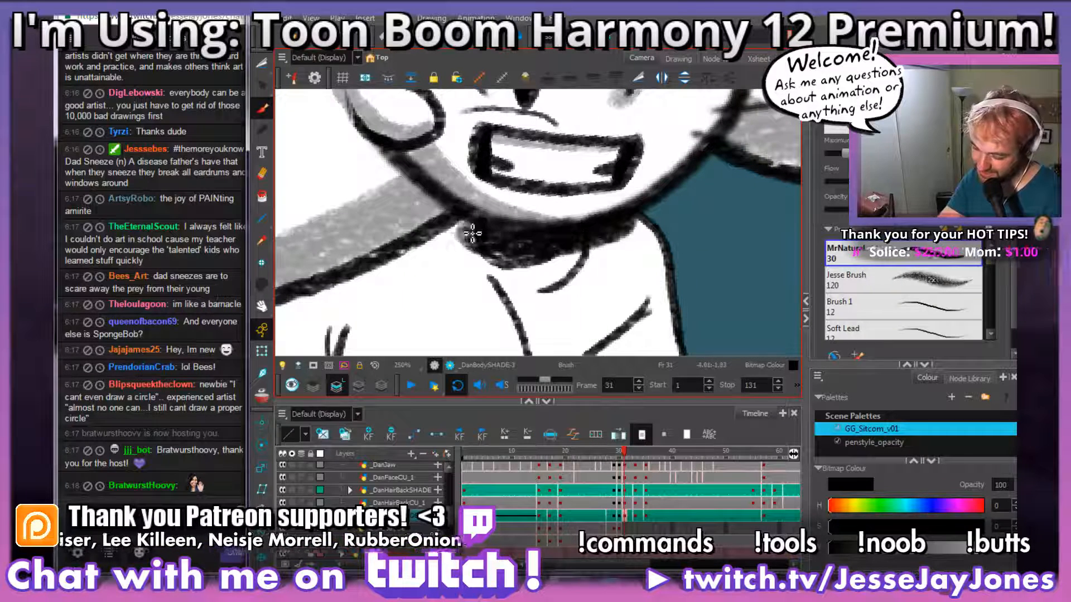
pyautogui.moveTo(597, 271); pyautogui.dragTo(625, 226)
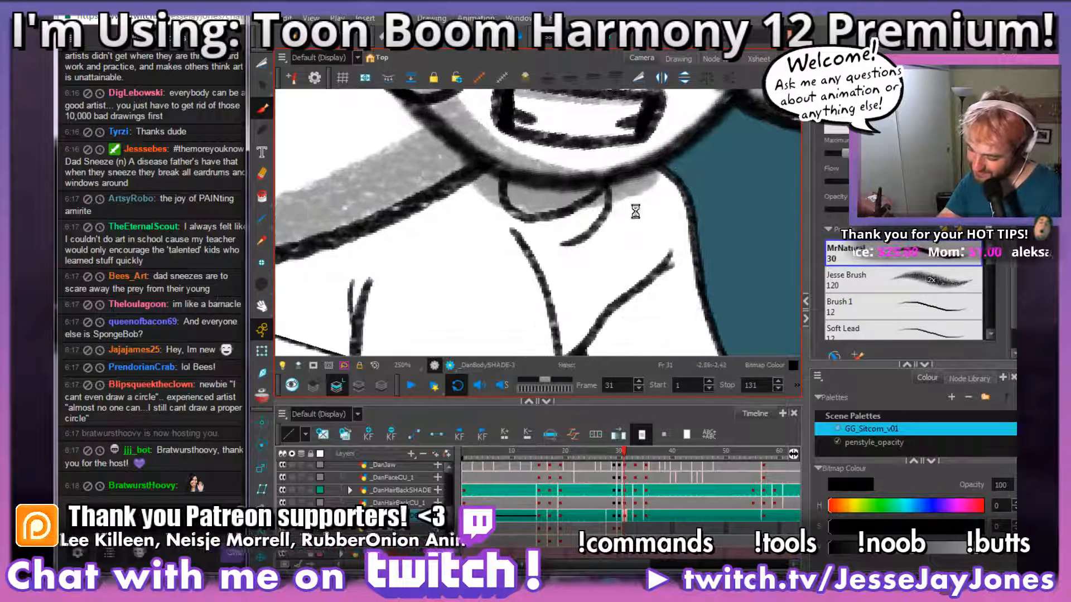
# Step: Brush a curved grey shadow boundary inside the near sleeve, following its hem and outer edge
pyautogui.press('1')
pyautogui.press('1')
pyautogui.press('1')
pyautogui.press('1')
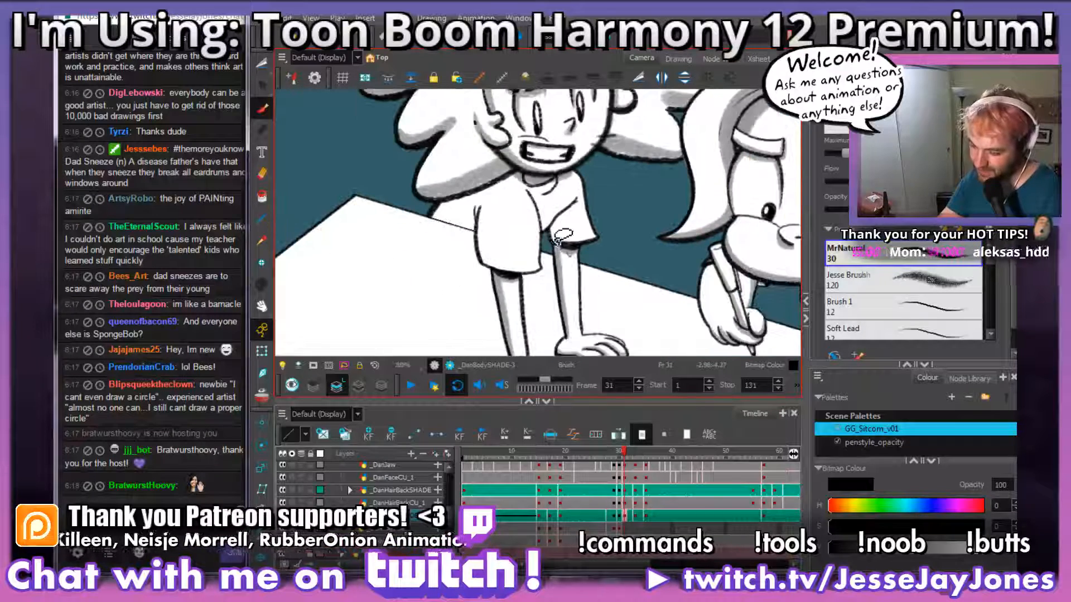
pyautogui.press('2')
pyautogui.press('2')
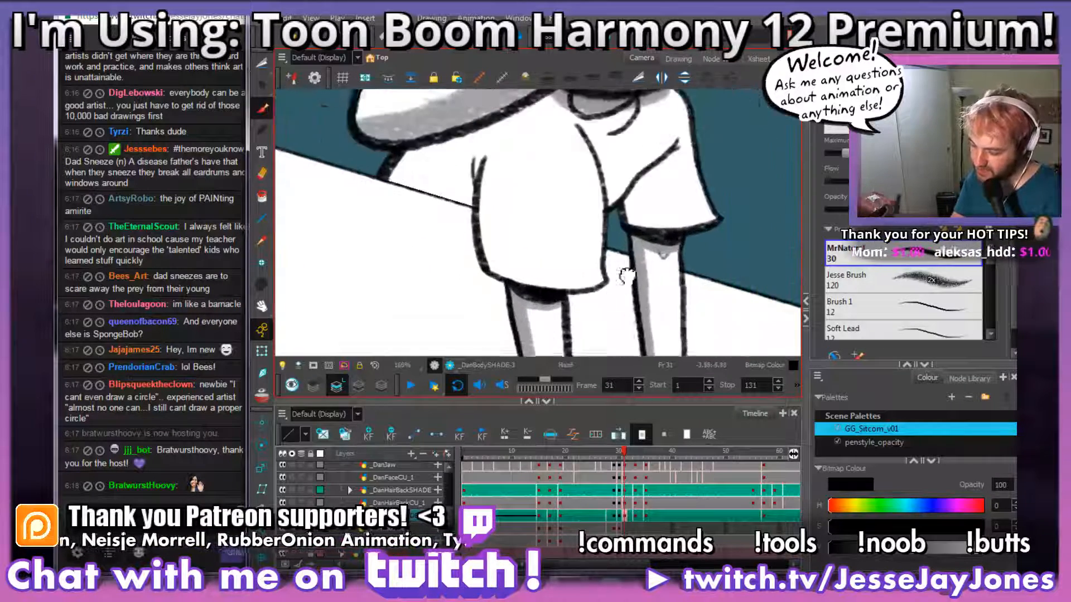
pyautogui.press('2')
pyautogui.moveTo(574, 338); pyautogui.dragTo(589, 291)
pyautogui.moveTo(570, 229); pyautogui.dragTo(567, 237)
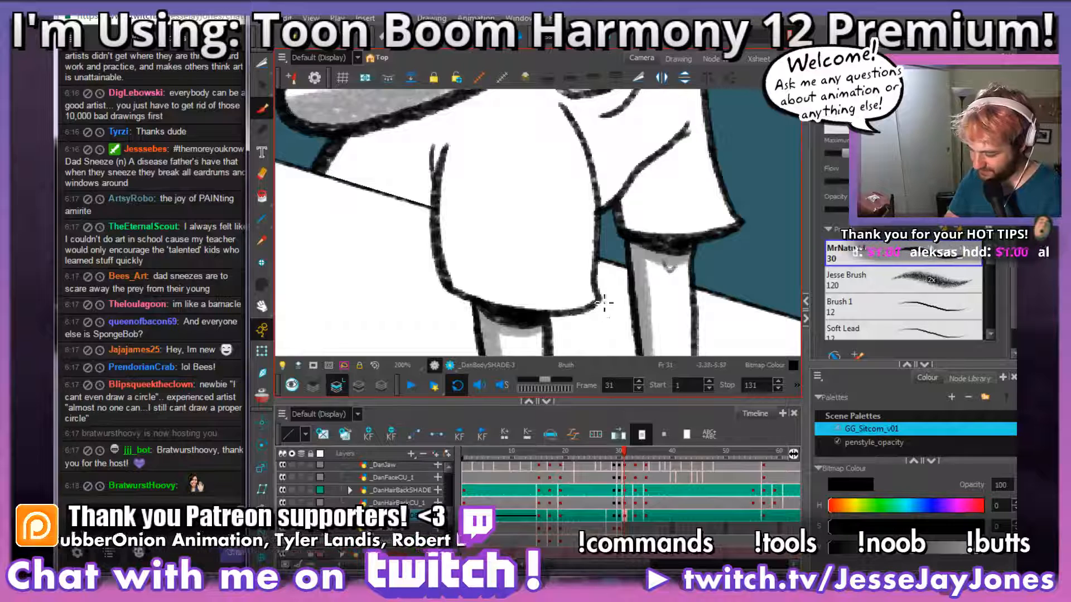
pyautogui.moveTo(546, 306)
pyautogui.mouseDown()
pyautogui.moveTo(480, 274)
pyautogui.moveTo(464, 247)
pyautogui.moveTo(447, 125)
pyautogui.mouseUp()
pyautogui.moveTo(465, 160)
pyautogui.mouseDown()
pyautogui.moveTo(525, 233)
pyautogui.moveTo(560, 239)
pyautogui.moveTo(567, 256)
pyautogui.mouseUp()
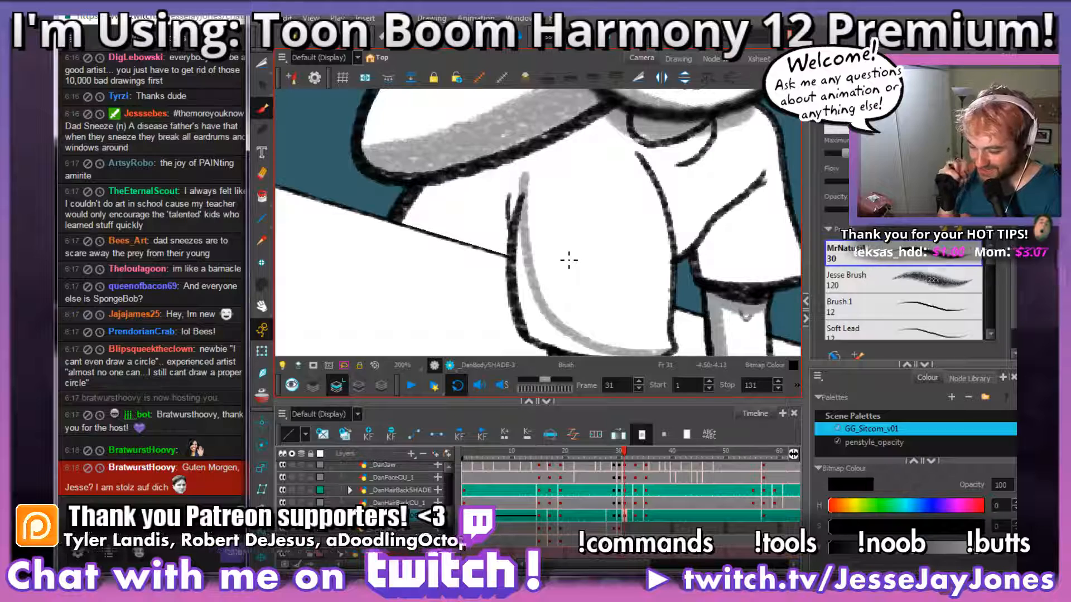
# Step: Fill the gap between the near sleeve's shadow boundary and its outline with grey
pyautogui.moveTo(580, 256); pyautogui.dragTo(572, 241)
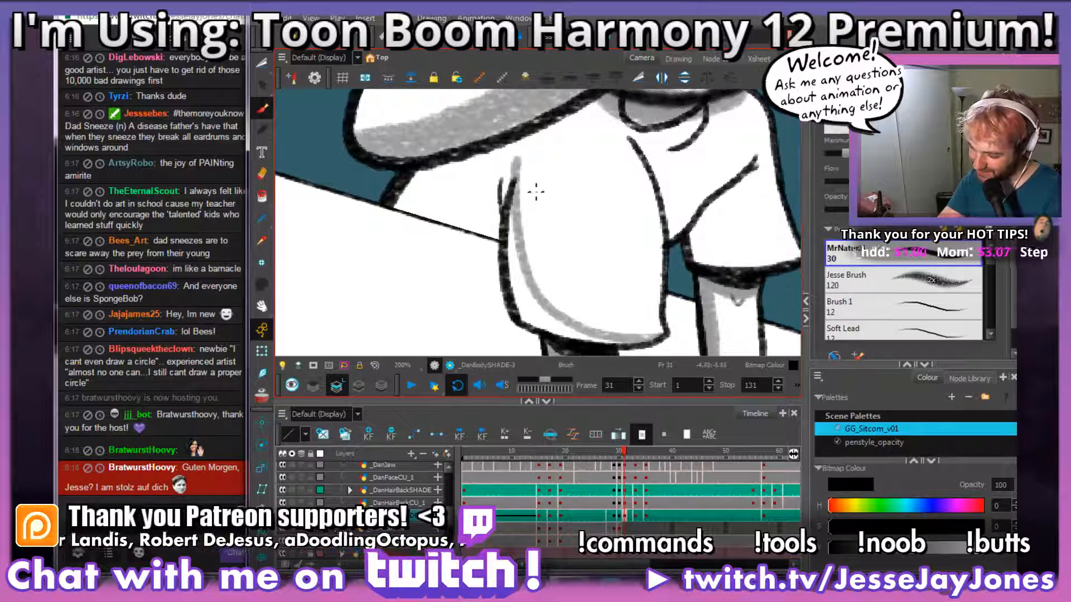
pyautogui.moveTo(638, 290); pyautogui.dragTo(624, 271)
pyautogui.moveTo(642, 322)
pyautogui.mouseDown()
pyautogui.moveTo(586, 324)
pyautogui.moveTo(605, 330)
pyautogui.moveTo(514, 303)
pyautogui.moveTo(545, 308)
pyautogui.moveTo(504, 273)
pyautogui.moveTo(512, 293)
pyautogui.moveTo(502, 181)
pyautogui.mouseUp()
pyautogui.press('space')
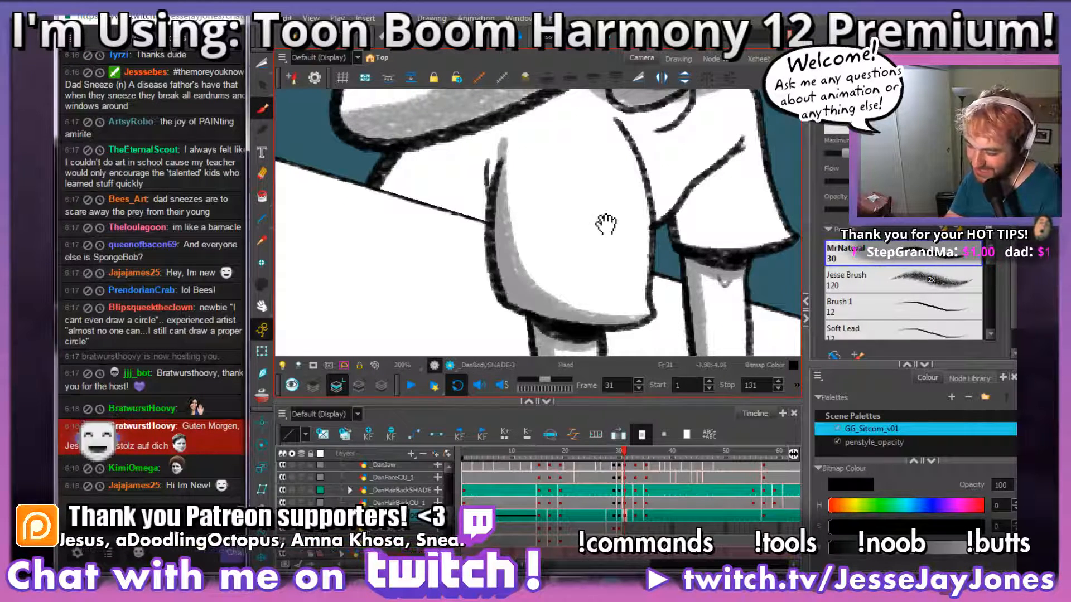
# Step: Extend the near sleeve's grey shading up over the shoulder to the underside of the hair
pyautogui.moveTo(605, 223); pyautogui.dragTo(631, 275)
pyautogui.moveTo(581, 226); pyautogui.dragTo(587, 257)
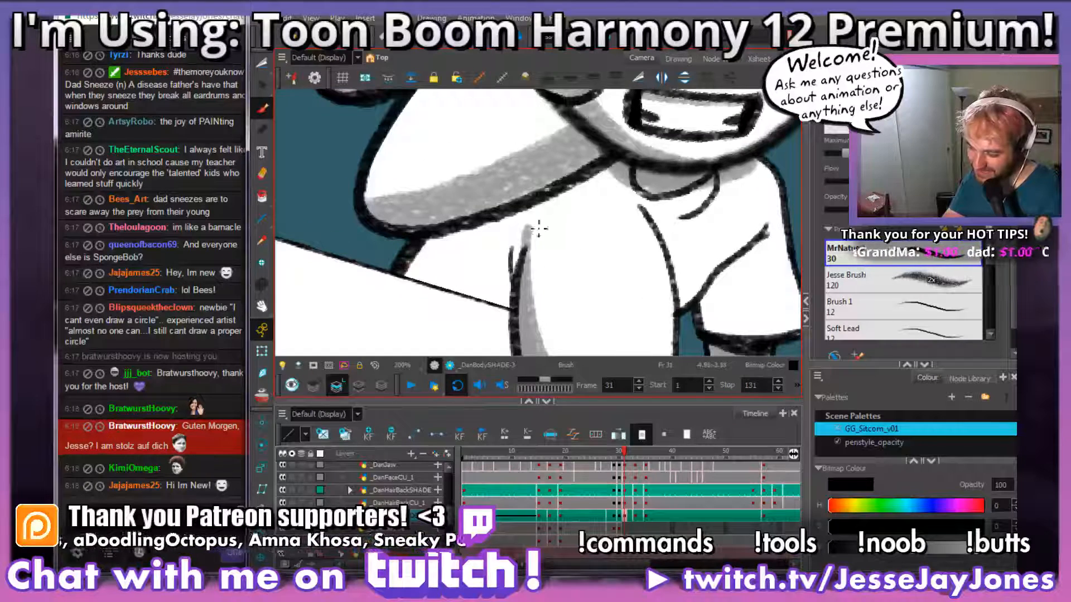
pyautogui.moveTo(526, 277); pyautogui.dragTo(532, 232)
pyautogui.moveTo(571, 274)
pyautogui.mouseDown()
pyautogui.moveTo(521, 244)
pyautogui.moveTo(575, 284)
pyautogui.moveTo(560, 274)
pyautogui.mouseUp()
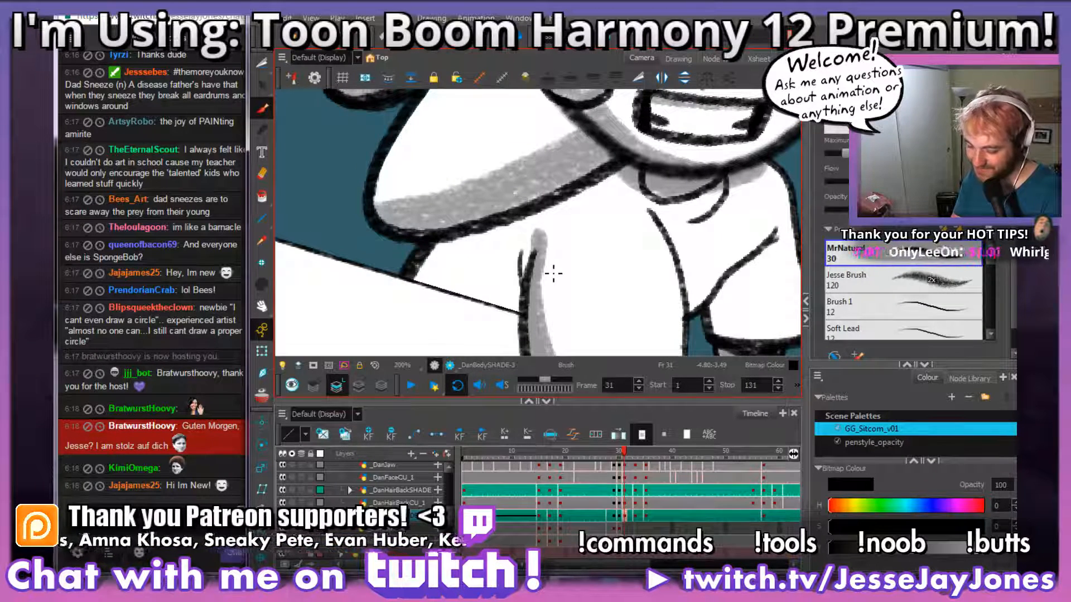
pyautogui.moveTo(598, 296)
pyautogui.mouseDown()
pyautogui.moveTo(611, 278)
pyautogui.moveTo(598, 288)
pyautogui.moveTo(566, 269)
pyautogui.mouseUp()
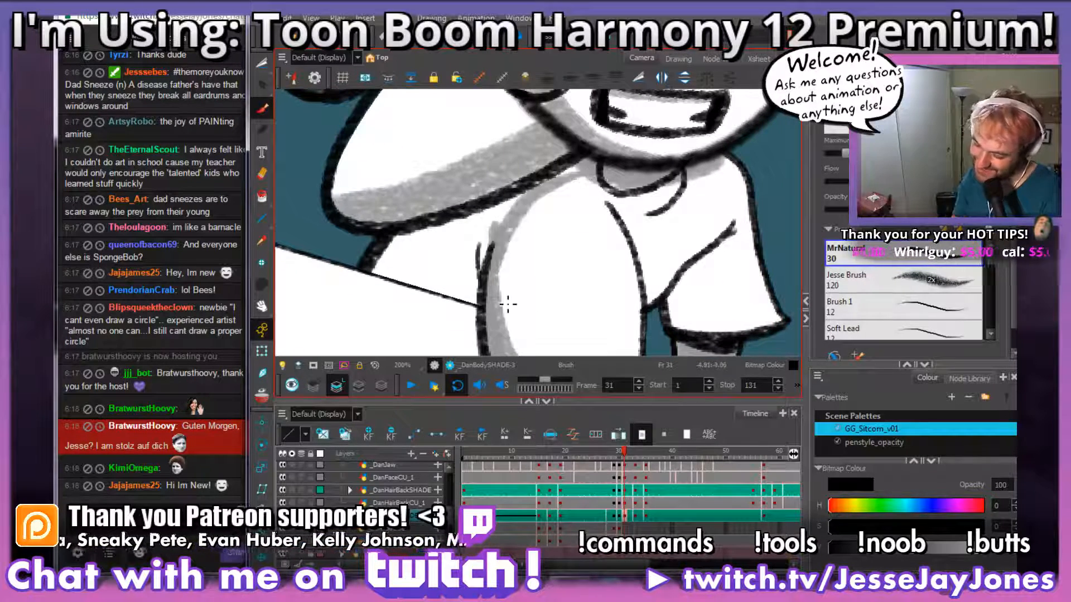
# Step: Fill the shirt's back between the hair, the near sleeve and the table edge with grey shading
pyautogui.moveTo(516, 200)
pyautogui.mouseDown()
pyautogui.moveTo(393, 245)
pyautogui.moveTo(407, 248)
pyautogui.mouseUp()
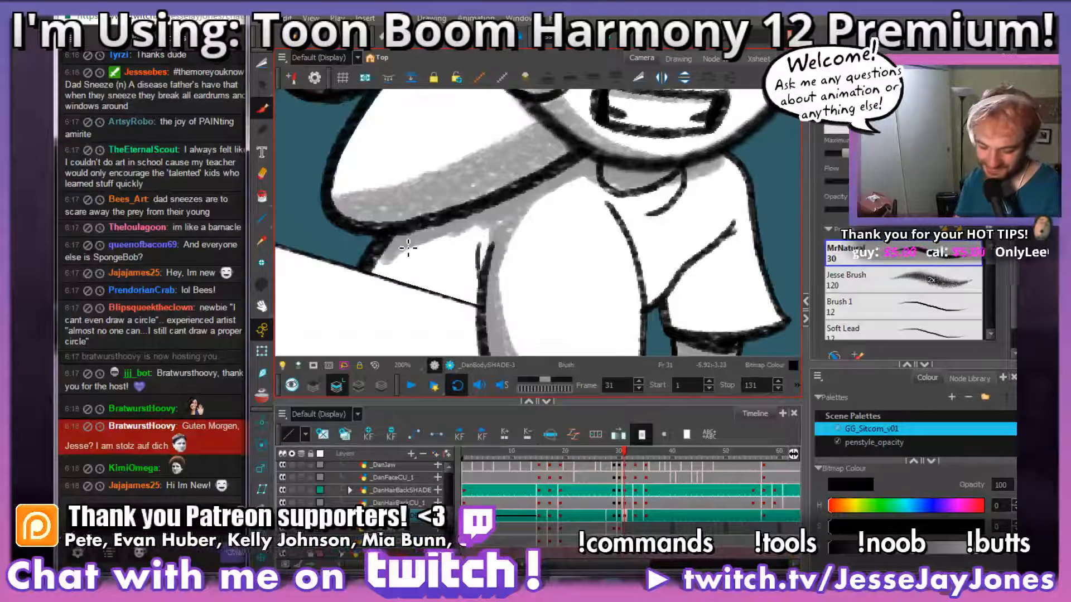
pyautogui.moveTo(516, 277); pyautogui.dragTo(543, 250)
pyautogui.moveTo(524, 208)
pyautogui.mouseDown()
pyautogui.moveTo(456, 268)
pyautogui.moveTo(497, 215)
pyautogui.moveTo(461, 269)
pyautogui.moveTo(433, 223)
pyautogui.moveTo(454, 243)
pyautogui.moveTo(497, 203)
pyautogui.moveTo(413, 234)
pyautogui.moveTo(411, 266)
pyautogui.mouseUp()
pyautogui.scroll(-6, 410, 266)
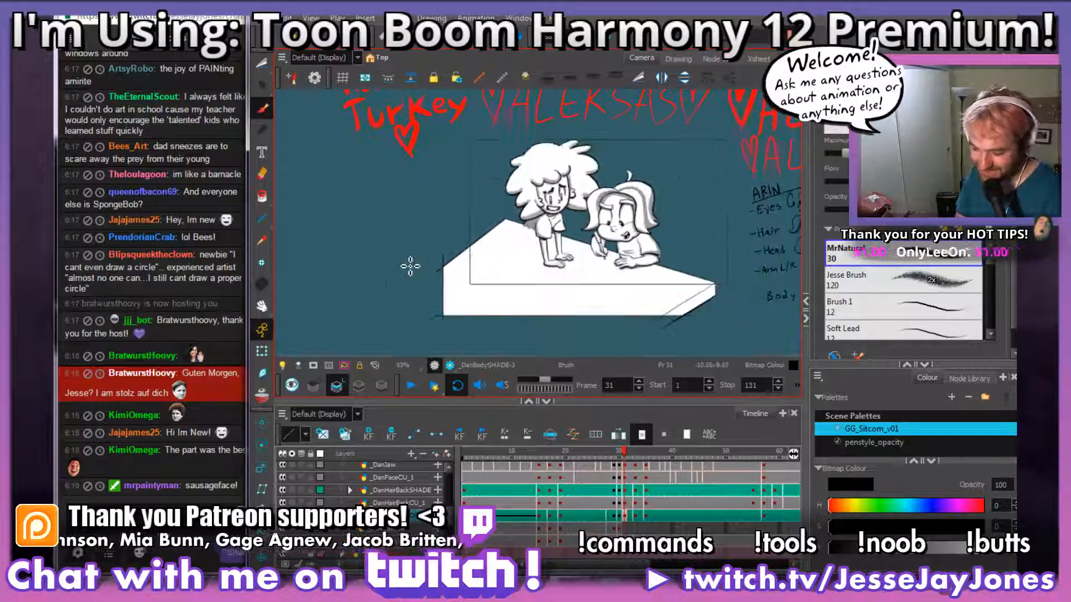
pyautogui.scroll(6, 411, 266)
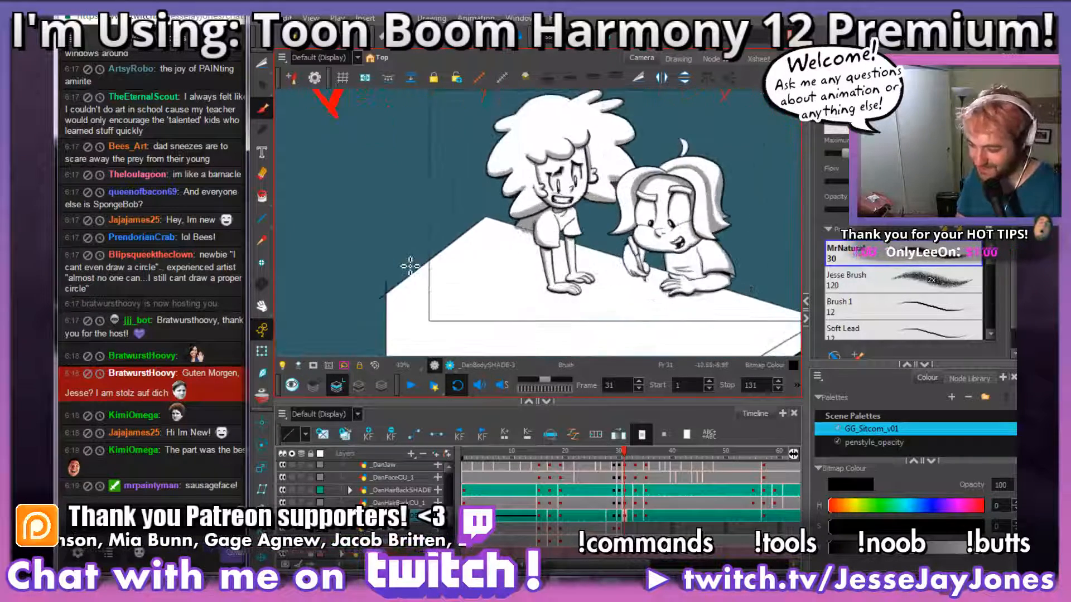
# Step: Cut out and delete the grey shading that spills from the shirt's back onto the table
pyautogui.click(263, 65)
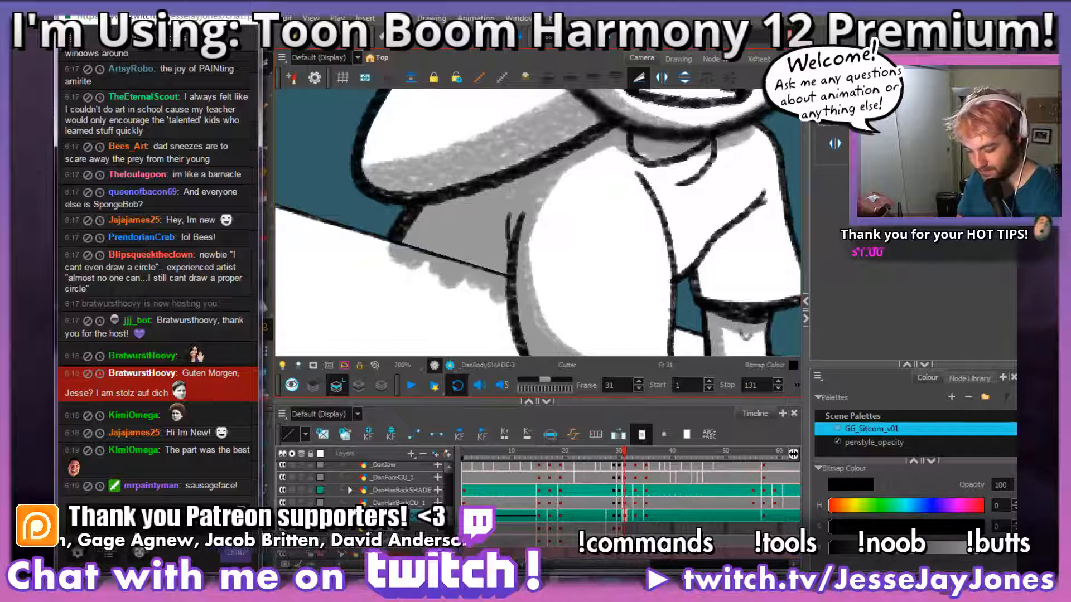
pyautogui.press('Return')
pyautogui.click(538, 310)
pyautogui.press('space')
pyautogui.moveTo(538, 310); pyautogui.dragTo(540, 237)
pyautogui.press('space')
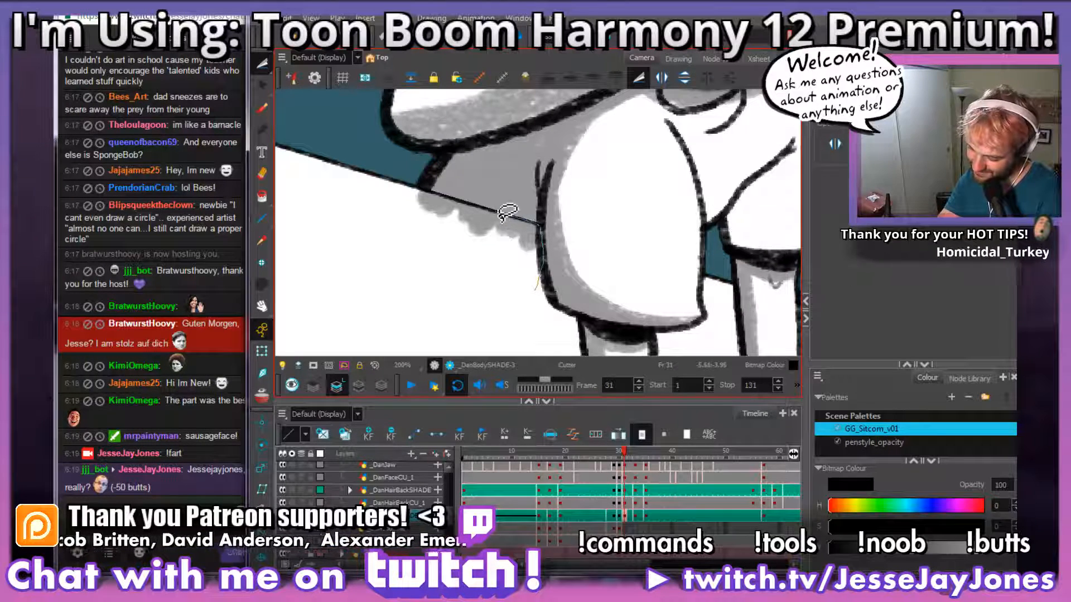
pyautogui.moveTo(469, 200)
pyautogui.mouseDown()
pyautogui.moveTo(410, 179)
pyautogui.moveTo(412, 315)
pyautogui.mouseUp()
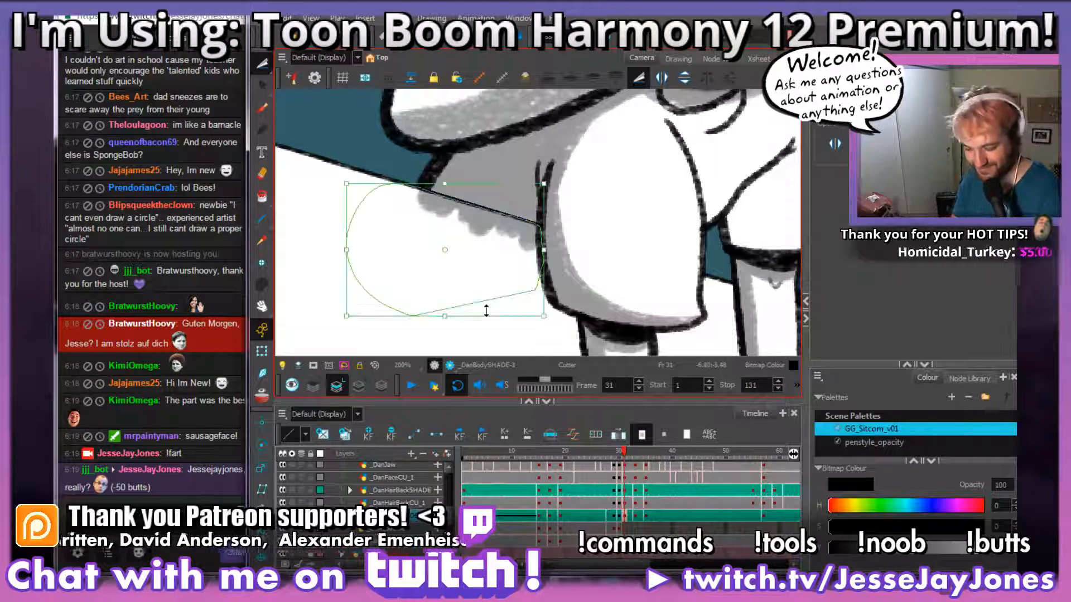
pyautogui.press('Delete')
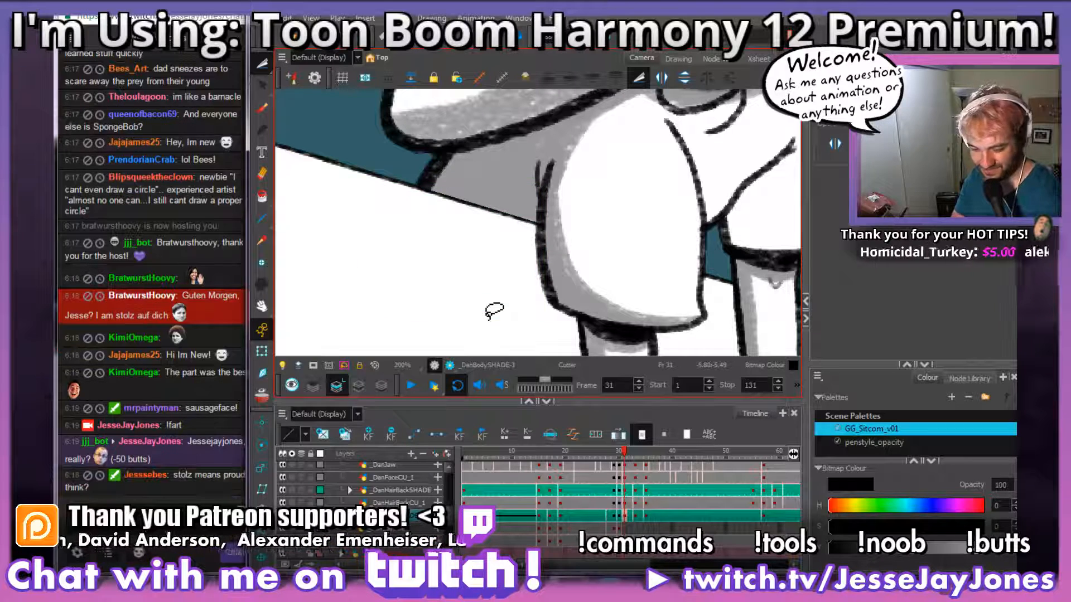
# Step: Add grey shading along the small crease beneath the collar on the front of the shirt in frame 31
pyautogui.moveTo(661, 202); pyautogui.dragTo(408, 288)
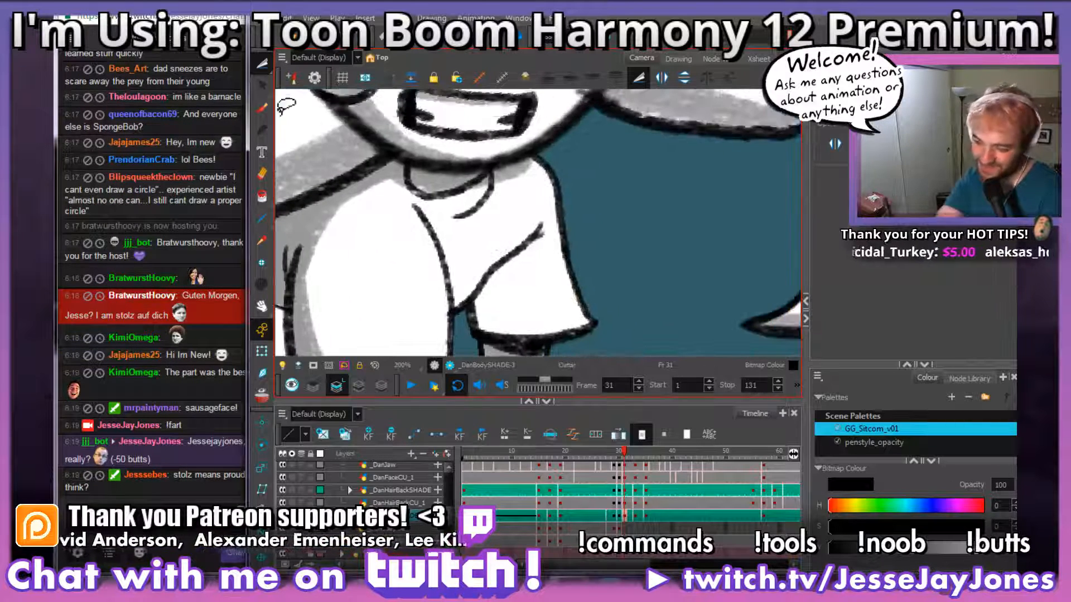
pyautogui.click(263, 106)
pyautogui.scroll(2, 474, 290)
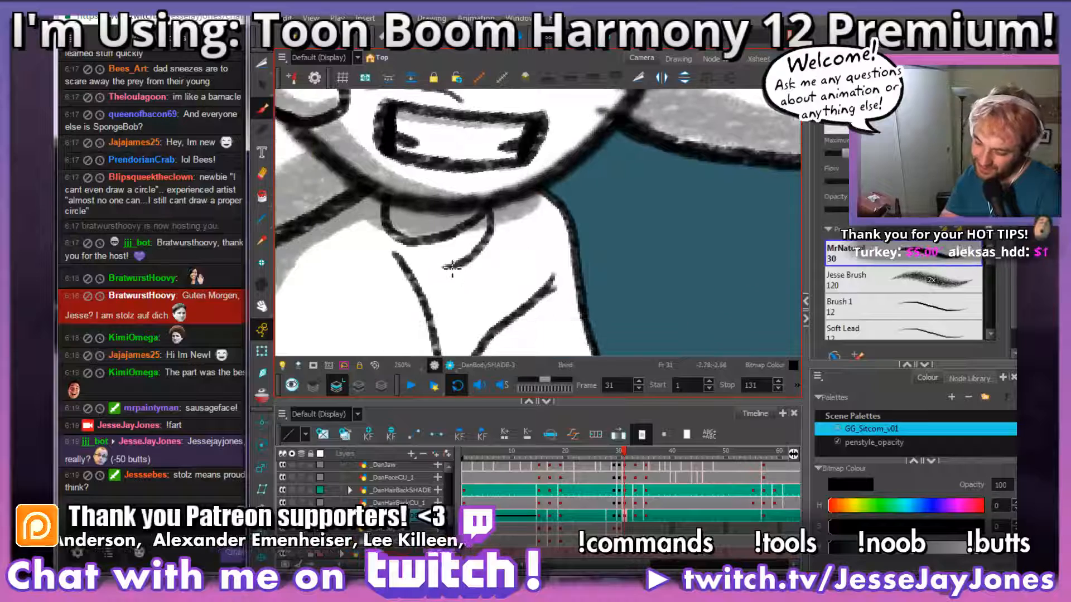
pyautogui.moveTo(444, 273)
pyautogui.mouseDown()
pyautogui.moveTo(466, 273)
pyautogui.moveTo(503, 209)
pyautogui.mouseUp()
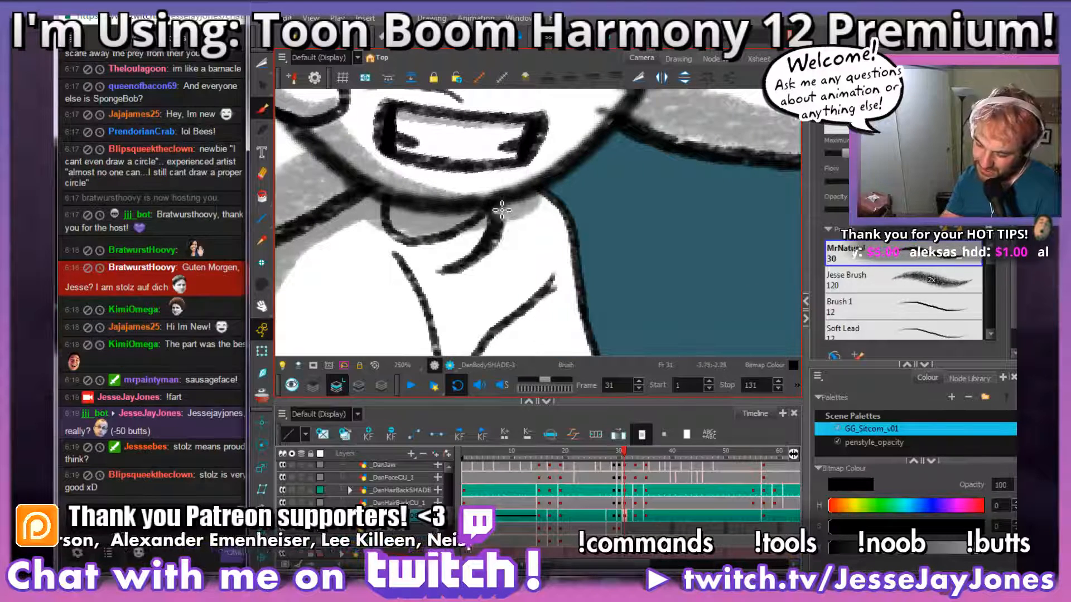
pyautogui.moveTo(563, 264); pyautogui.dragTo(539, 174)
# Step: Compare the neighbouring drawings, and shade the inner side of the far sleeve with grey from its fold down to the hem
pyautogui.press(',')
pyautogui.press(',')
pyautogui.press('.')
pyautogui.press('.')
pyautogui.moveTo(568, 312); pyautogui.dragTo(559, 291)
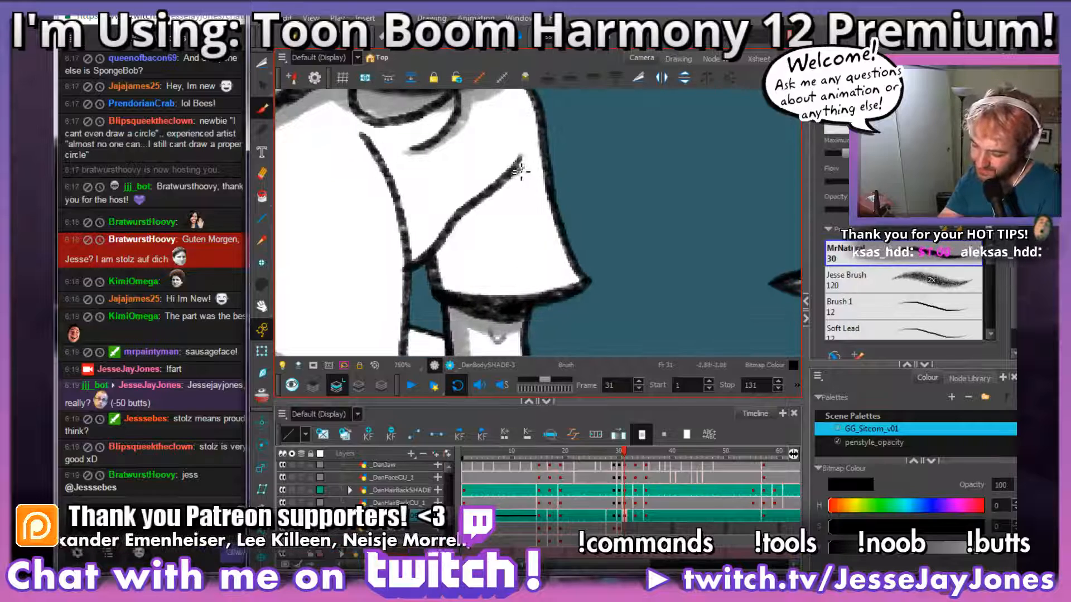
pyautogui.moveTo(526, 157)
pyautogui.mouseDown()
pyautogui.moveTo(468, 248)
pyautogui.moveTo(502, 290)
pyautogui.moveTo(589, 282)
pyautogui.moveTo(475, 304)
pyautogui.moveTo(477, 285)
pyautogui.mouseUp()
pyautogui.moveTo(484, 211)
pyautogui.mouseDown()
pyautogui.moveTo(449, 269)
pyautogui.moveTo(463, 293)
pyautogui.mouseUp()
# Step: Brush a thin grey shadow on the shirt front along the near sleeve's front edge
pyautogui.scroll(-5, 453, 271)
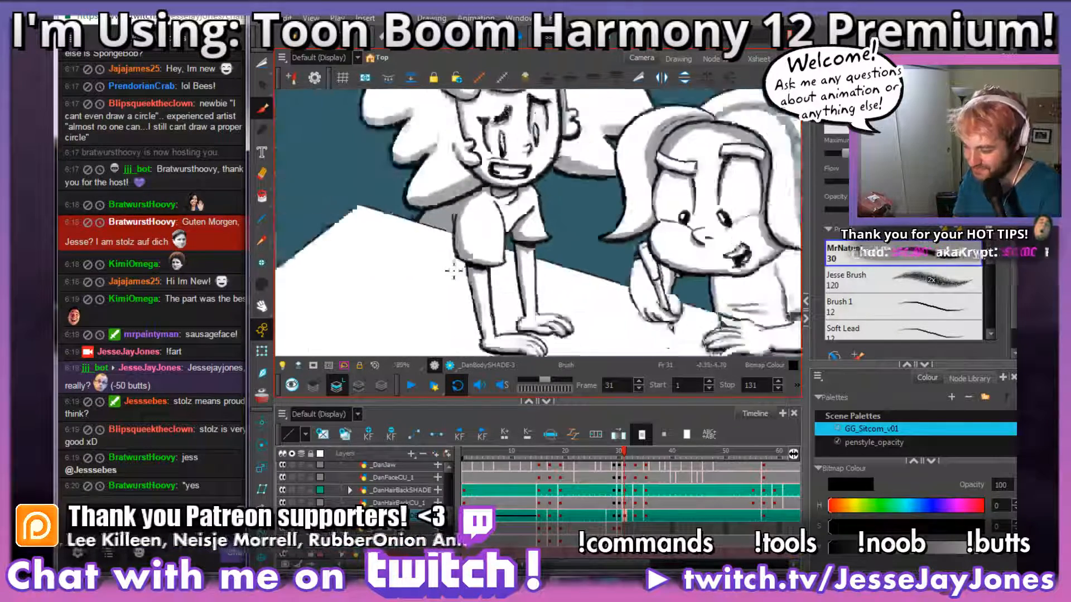
pyautogui.scroll(4, 588, 254)
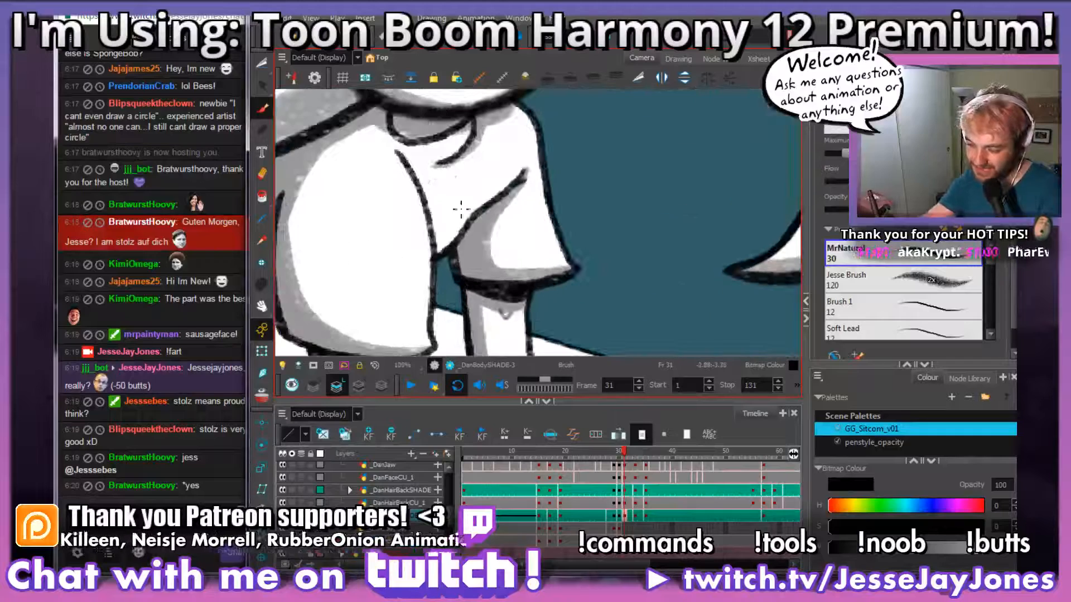
pyautogui.moveTo(406, 158); pyautogui.dragTo(429, 200)
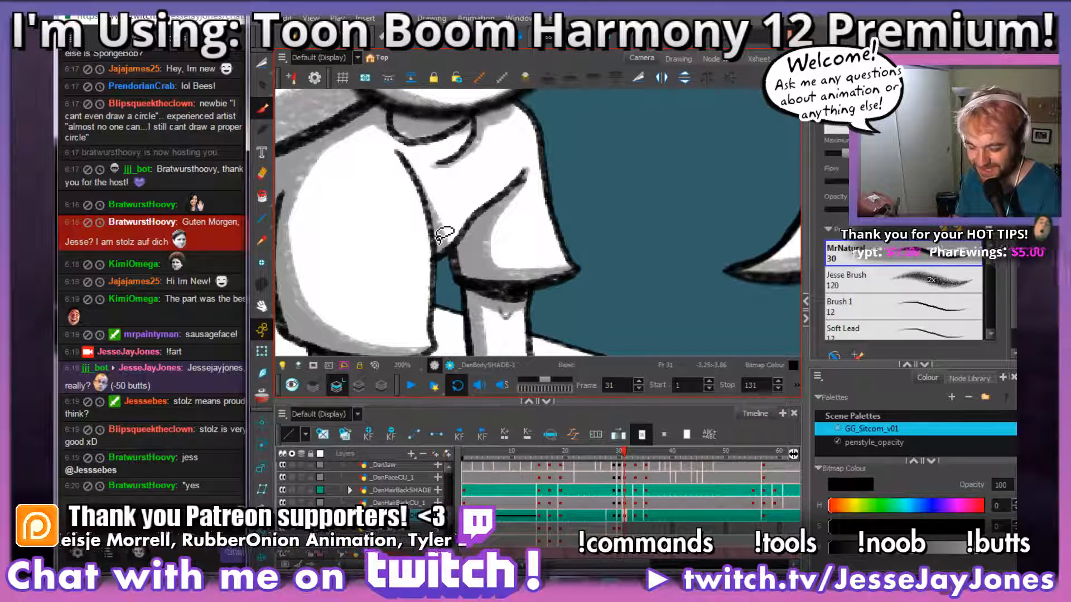
pyautogui.moveTo(592, 283)
pyautogui.mouseDown()
pyautogui.moveTo(590, 299)
pyautogui.moveTo(567, 310)
pyautogui.moveTo(575, 295)
pyautogui.mouseUp()
pyautogui.press('1')
pyautogui.press('1')
pyautogui.press('1')
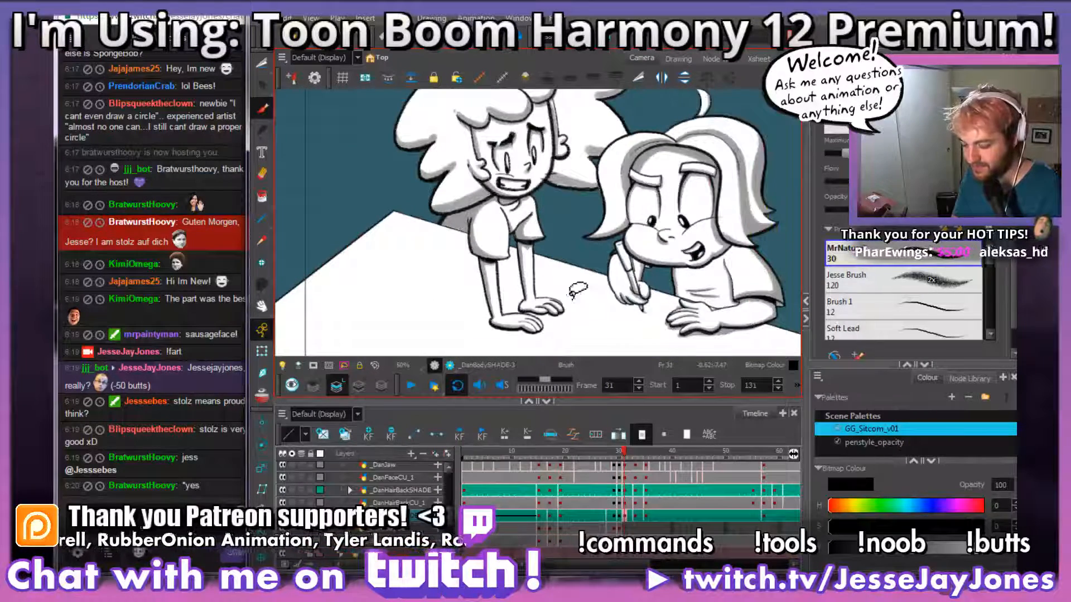
# Step: Widen the near sleeve's grey shading along its inner boundary and check the whole shaded figure in frame 31
pyautogui.moveTo(554, 306)
pyautogui.mouseDown()
pyautogui.moveTo(574, 267)
pyautogui.moveTo(551, 286)
pyautogui.moveTo(547, 269)
pyautogui.mouseUp()
pyautogui.scroll(3, 547, 270)
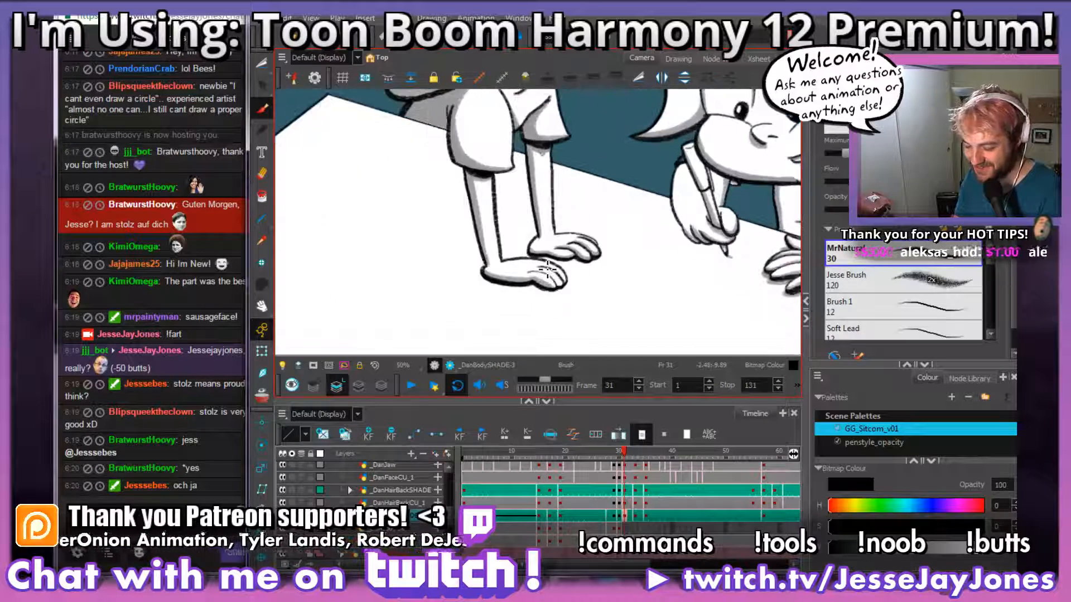
pyautogui.moveTo(586, 335); pyautogui.dragTo(570, 258)
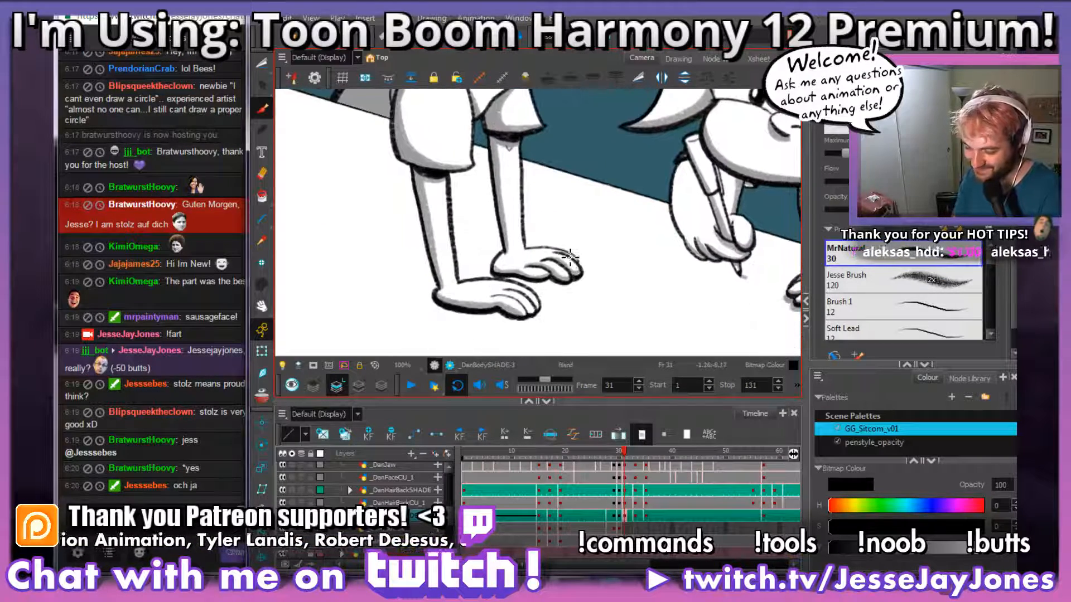
pyautogui.moveTo(584, 329); pyautogui.dragTo(547, 289)
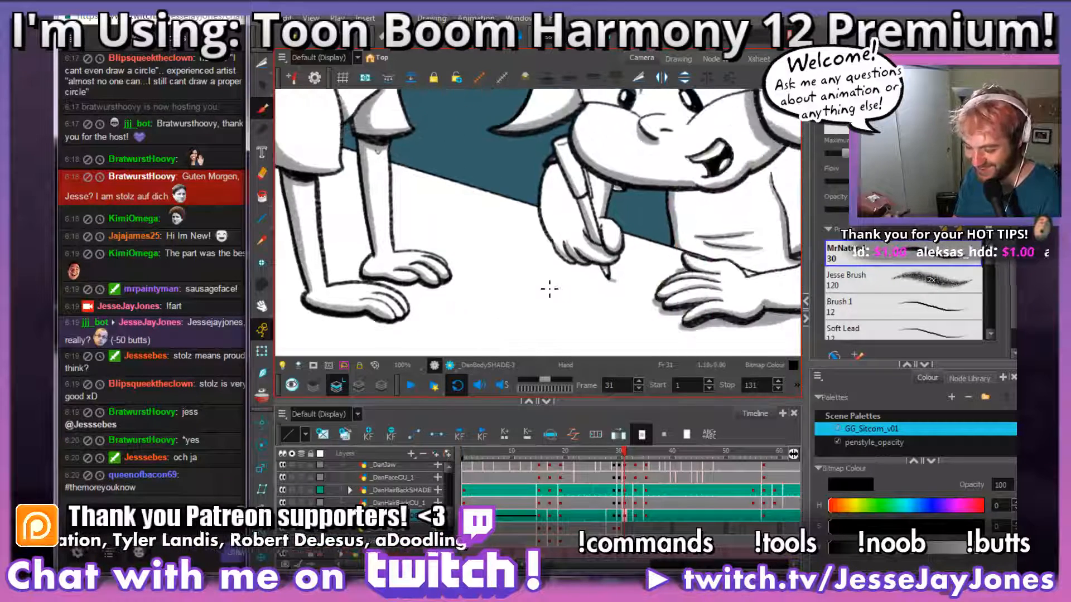
pyautogui.scroll(-5, 549, 289)
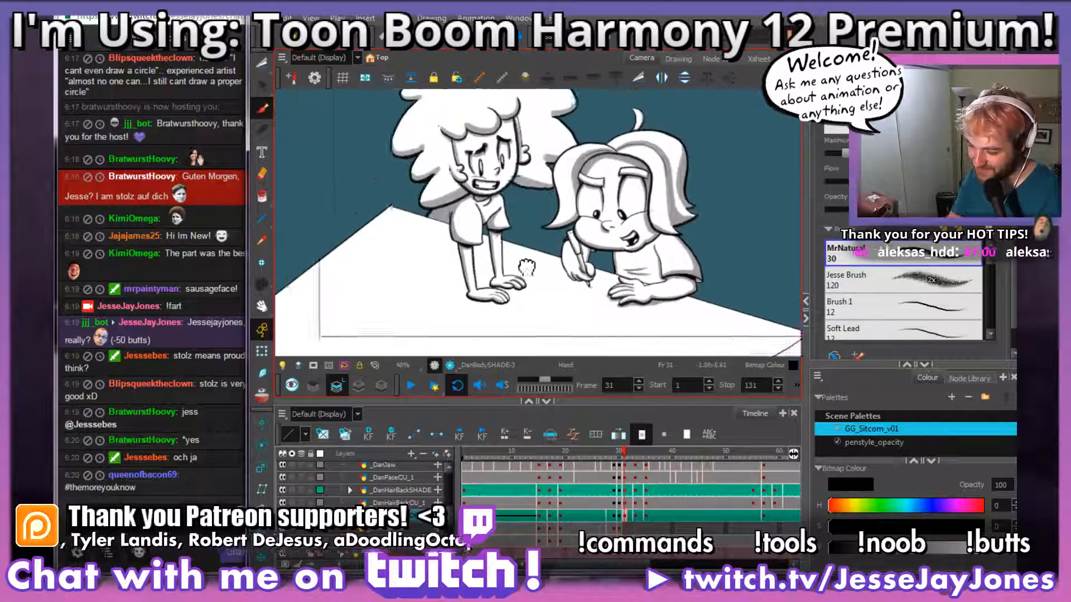
pyautogui.scroll(5, 541, 310)
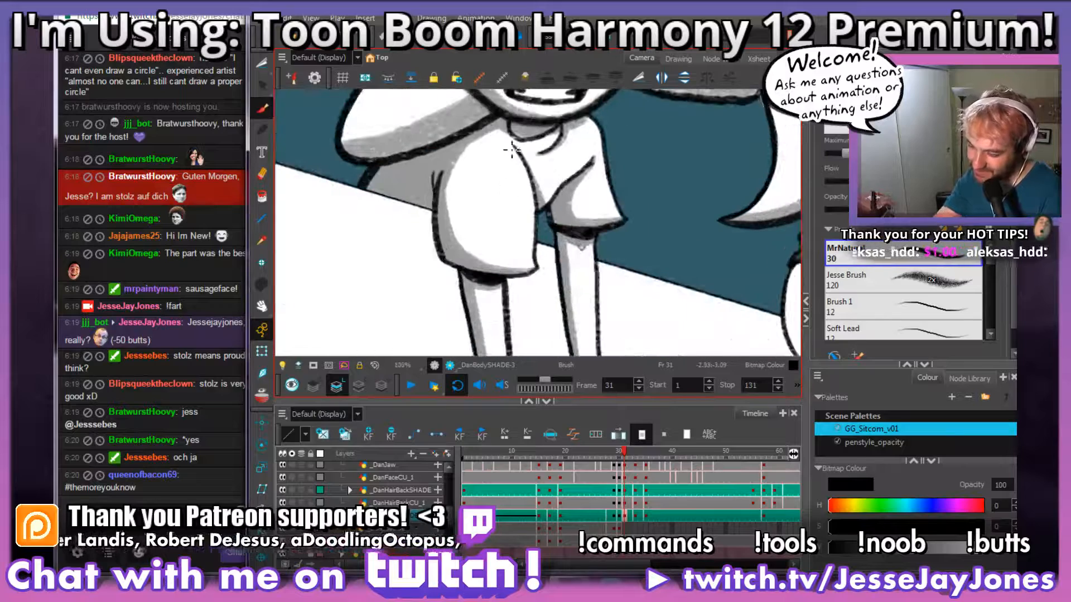
pyautogui.scroll(3, 491, 173)
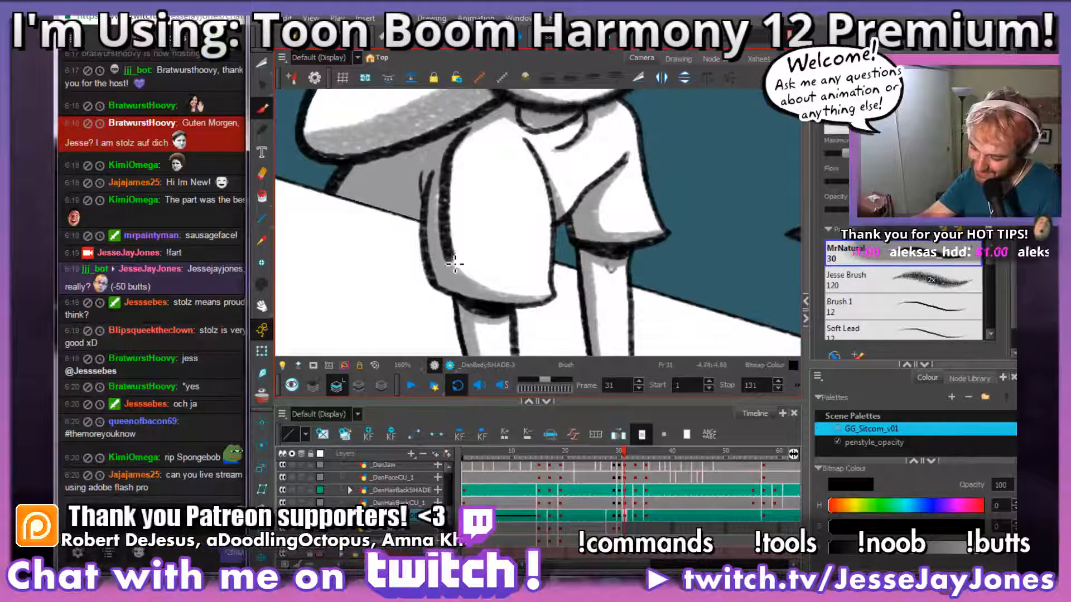
pyautogui.moveTo(449, 250); pyautogui.dragTo(462, 289)
pyautogui.scroll(-3, 446, 235)
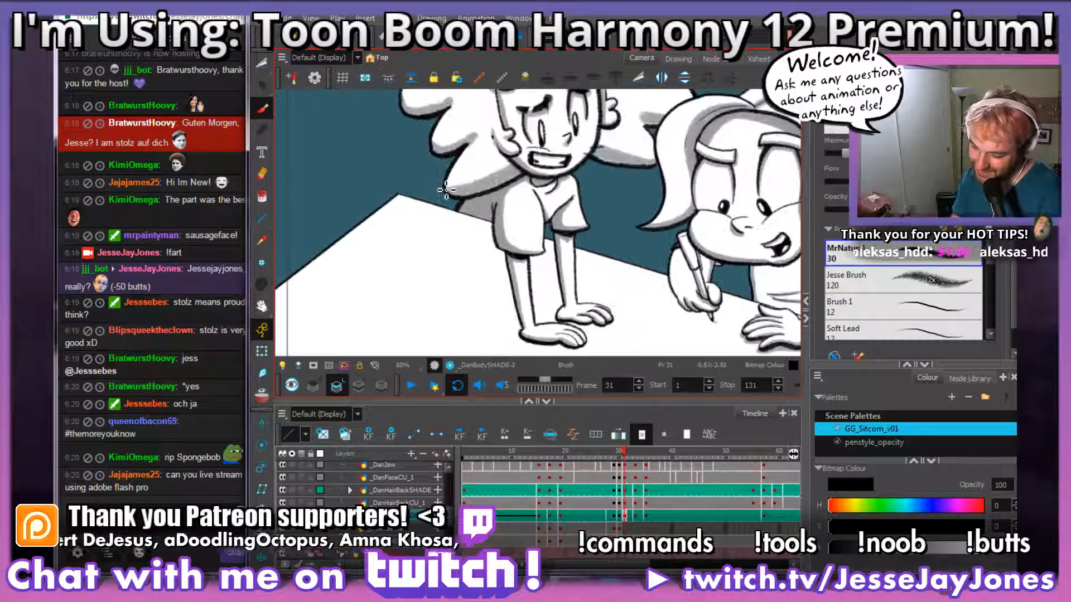
pyautogui.scroll(6, 597, 290)
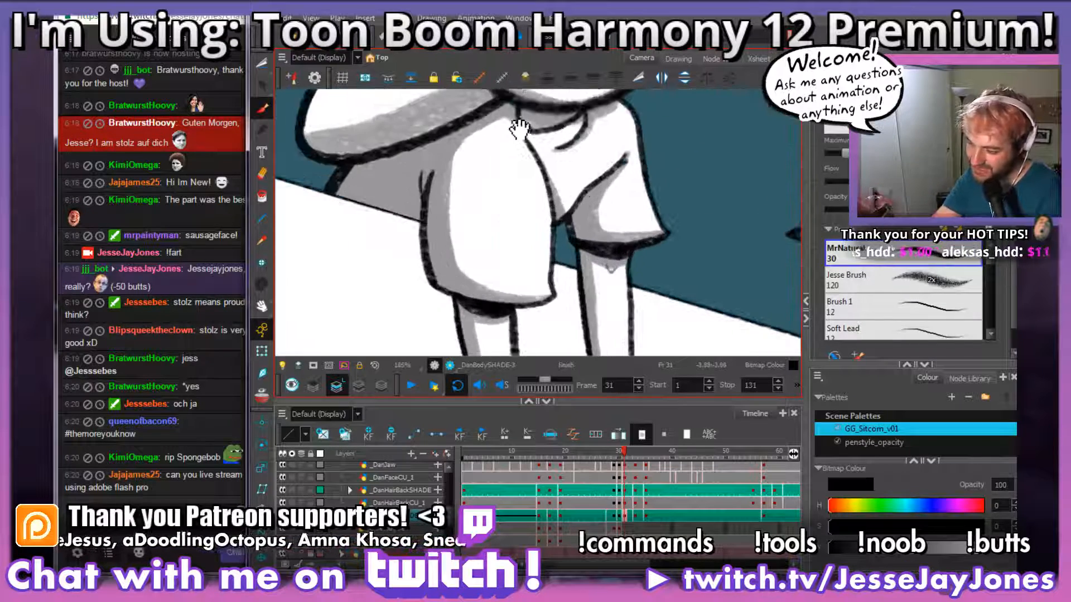
pyautogui.scroll(-6, 488, 245)
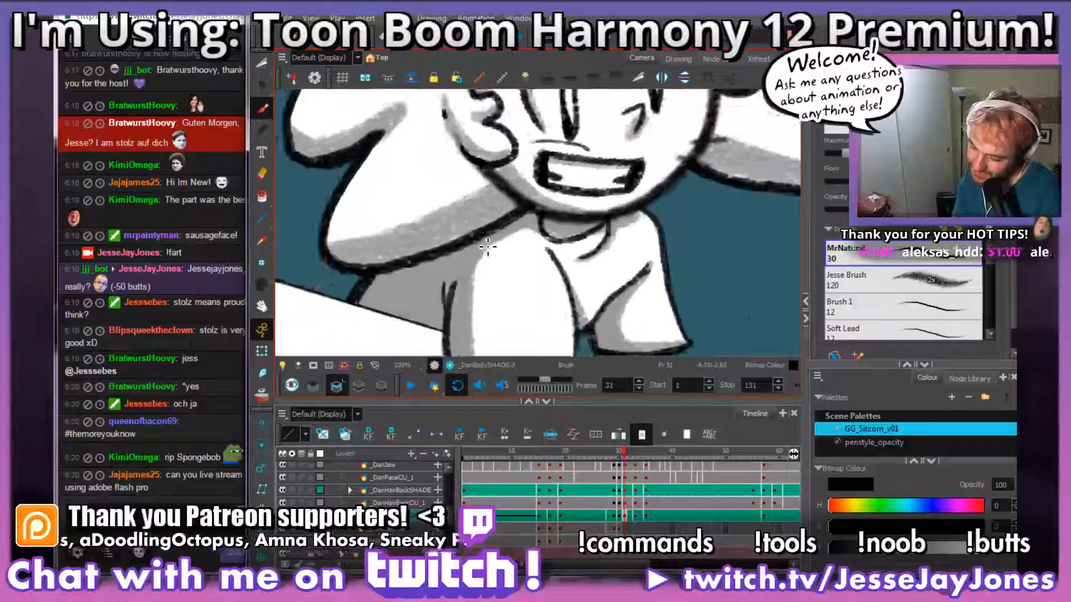
pyautogui.scroll(-2, 488, 245)
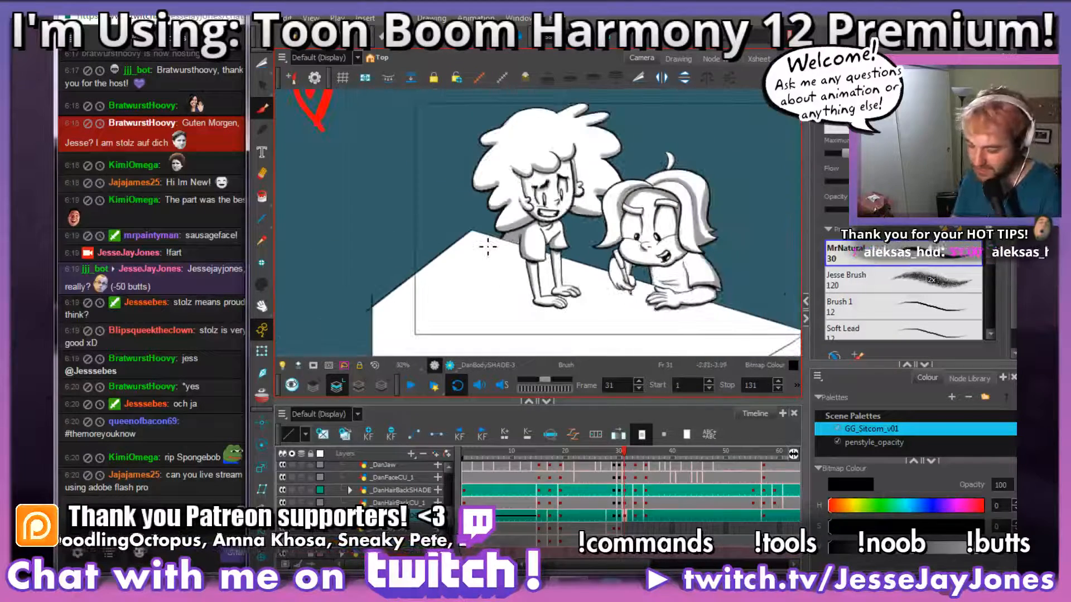
pyautogui.scroll(4, 593, 320)
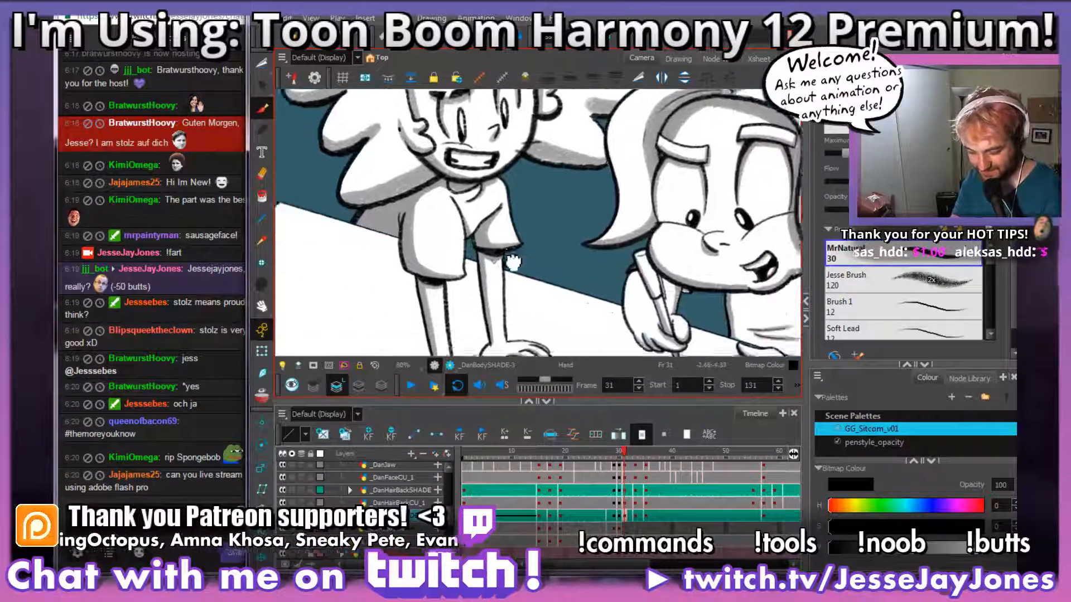
pyautogui.scroll(-2, 490, 252)
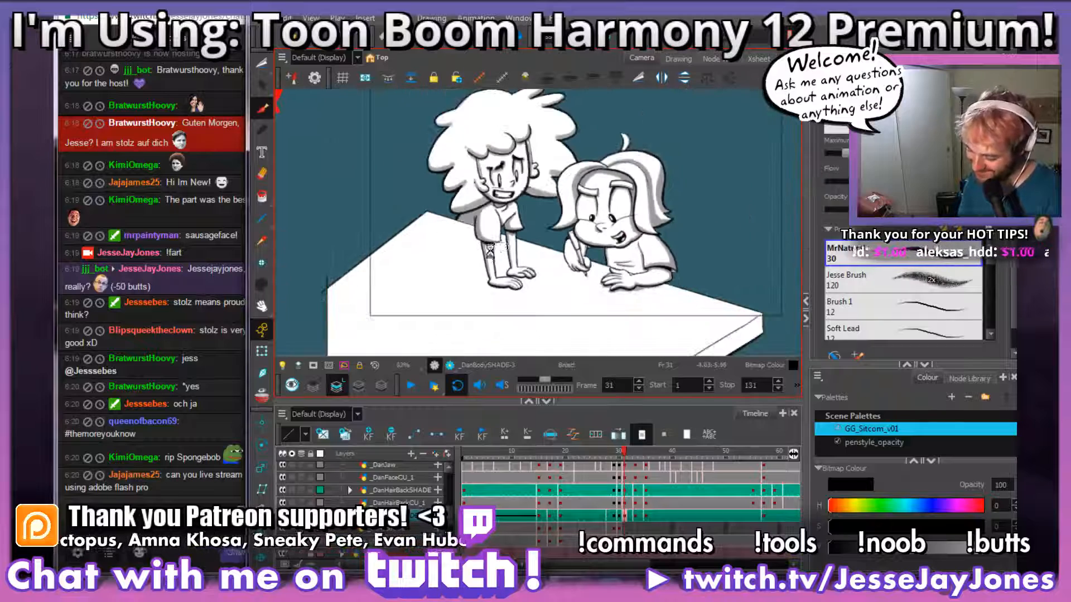
# Step: On the body shade drawing at frame 33, brush the near sleeve's shadow boundary from the back fold down along the hem
pyautogui.click(635, 516)
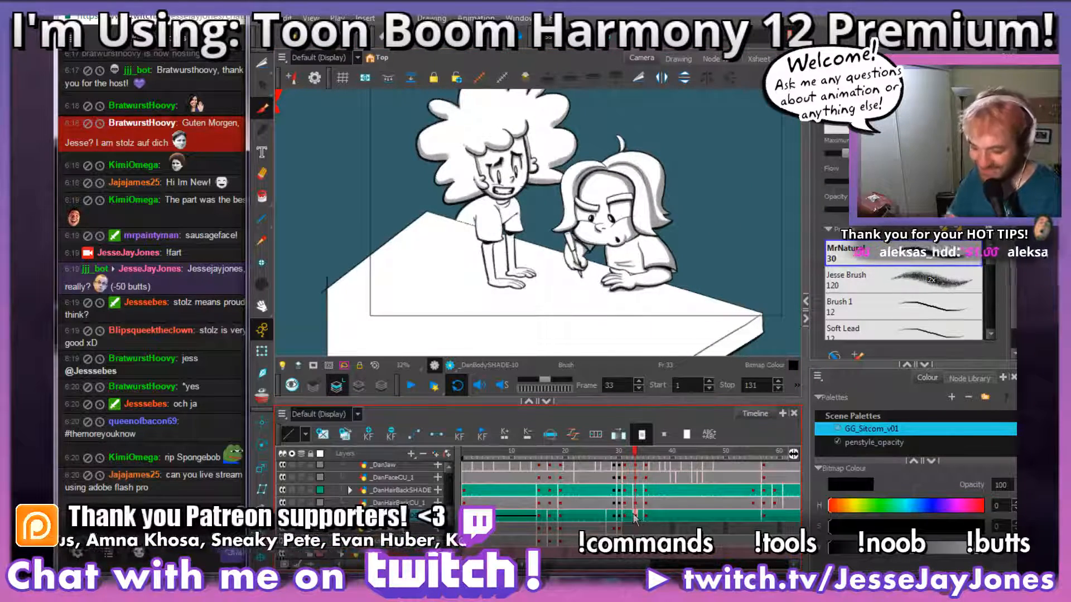
pyautogui.scroll(4, 451, 251)
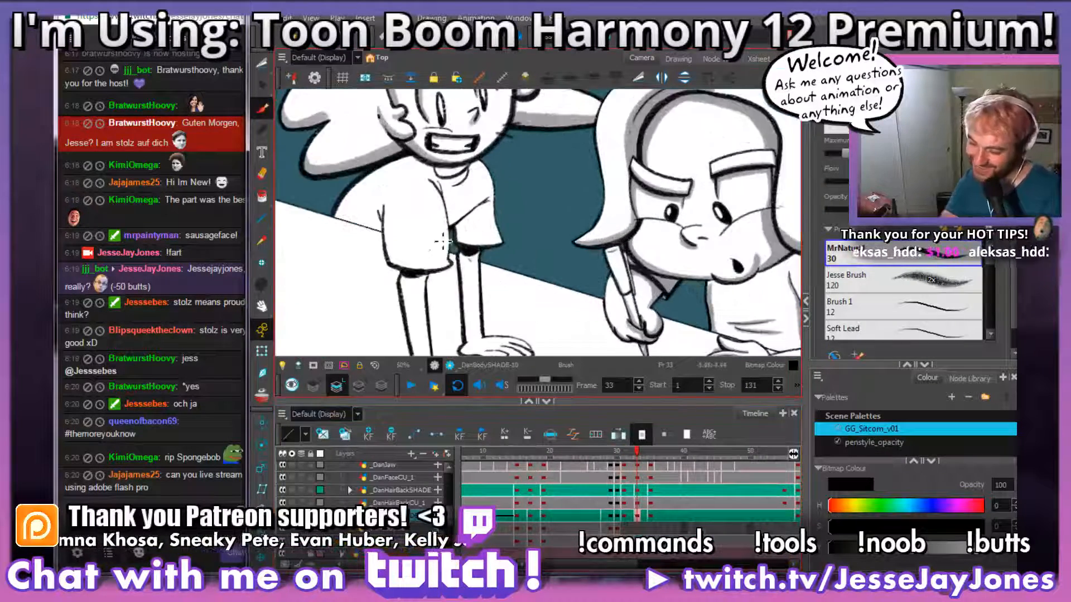
pyautogui.moveTo(427, 234); pyautogui.dragTo(561, 241)
pyautogui.scroll(3, 560, 240)
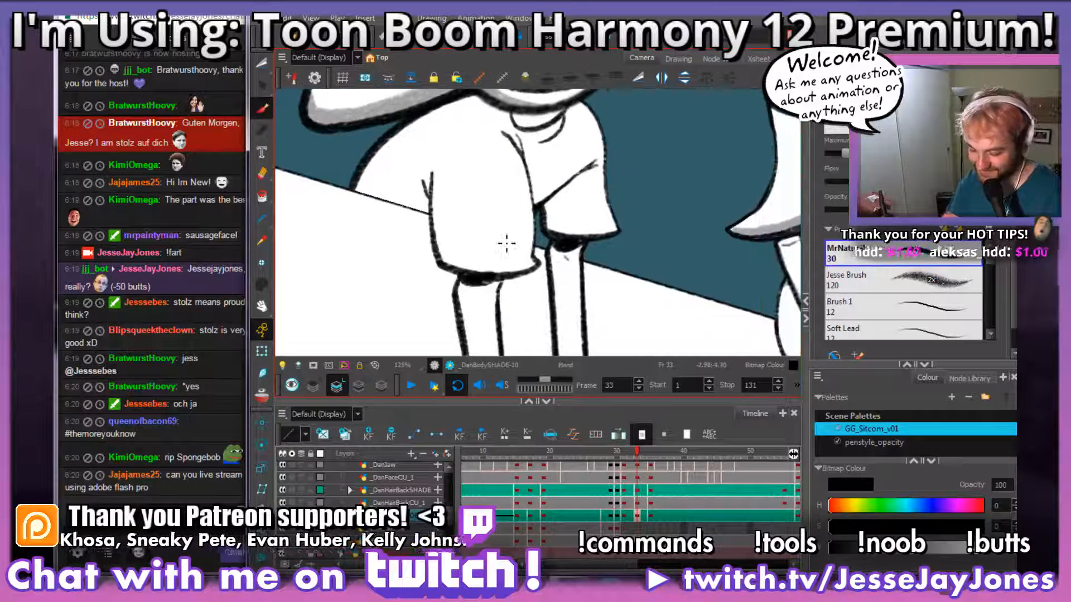
pyautogui.scroll(2, 505, 239)
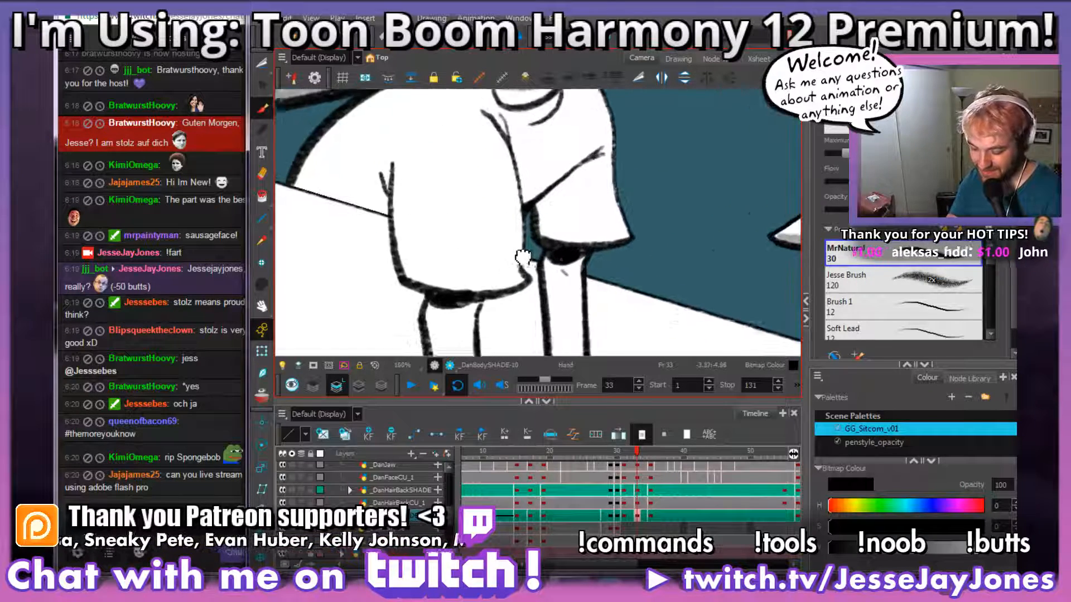
pyautogui.moveTo(522, 251)
pyautogui.mouseDown()
pyautogui.moveTo(618, 279)
pyautogui.moveTo(538, 282)
pyautogui.moveTo(491, 237)
pyautogui.moveTo(459, 100)
pyautogui.mouseUp()
pyautogui.scroll(1, 619, 279)
pyautogui.moveTo(478, 146); pyautogui.dragTo(478, 189)
pyautogui.moveTo(574, 326); pyautogui.dragTo(568, 299)
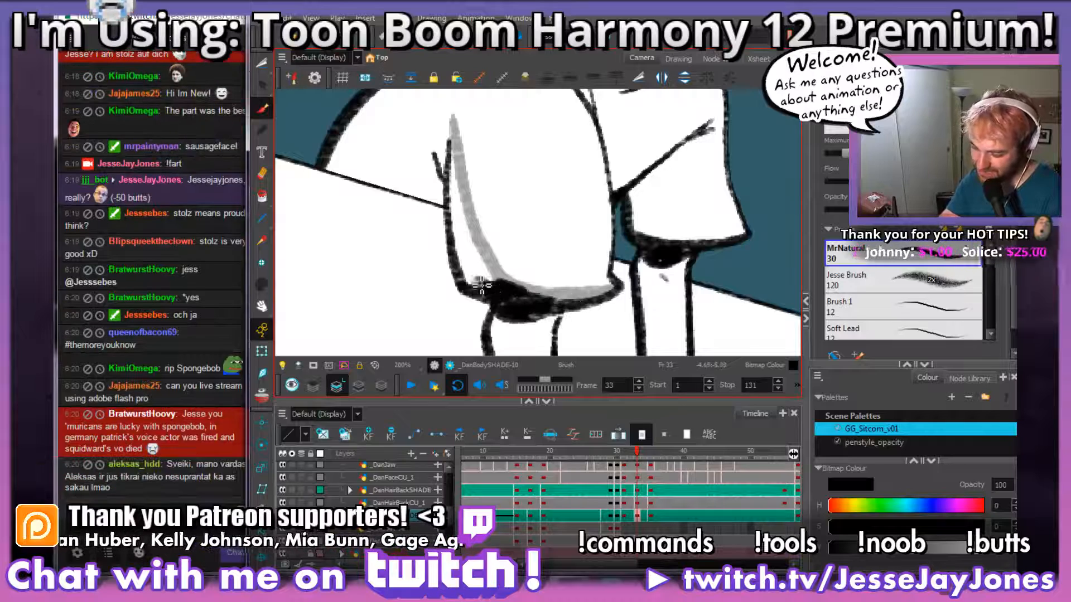
# Step: Fill the area between the near sleeve's shadow boundary and its outline with grey in frame 33
pyautogui.moveTo(471, 268)
pyautogui.mouseDown()
pyautogui.moveTo(456, 214)
pyautogui.moveTo(454, 151)
pyautogui.moveTo(486, 281)
pyautogui.moveTo(460, 193)
pyautogui.moveTo(479, 250)
pyautogui.mouseUp()
pyautogui.press('space')
pyautogui.press('space')
pyautogui.moveTo(553, 124); pyautogui.dragTo(549, 216)
pyautogui.press('1')
pyautogui.press('1')
pyautogui.press('1')
pyautogui.press('1')
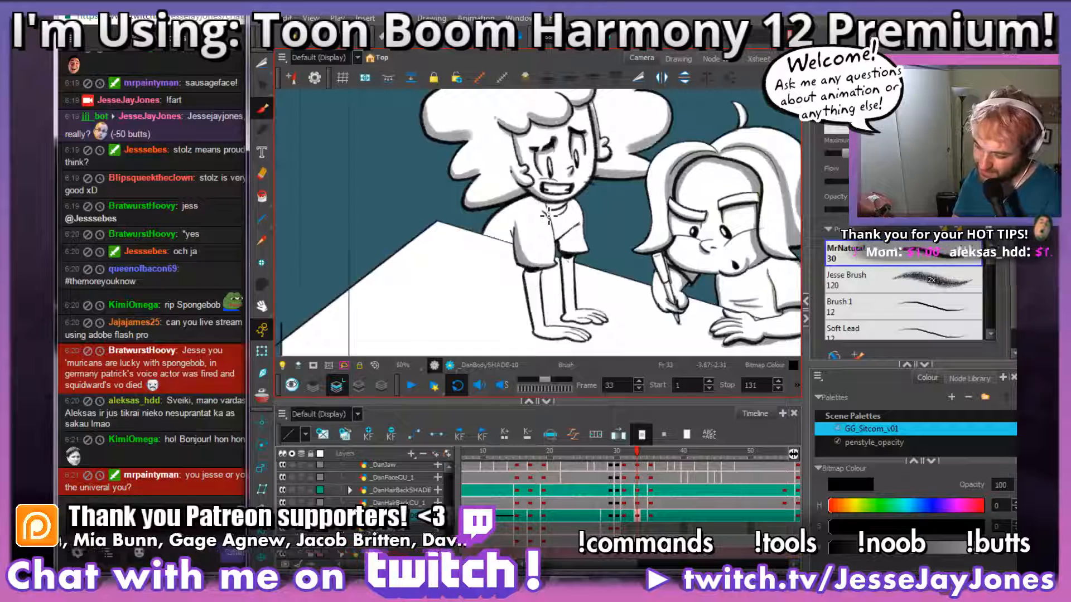
# Step: Shade the shirt's shoulder and the neck directly beneath the chin with grey in frame 33
pyautogui.press('2')
pyautogui.press('2')
pyautogui.press('2')
pyautogui.press('2')
pyautogui.press('2')
pyautogui.moveTo(517, 230); pyautogui.dragTo(559, 208)
pyautogui.press('space')
pyautogui.moveTo(575, 143); pyautogui.dragTo(568, 201)
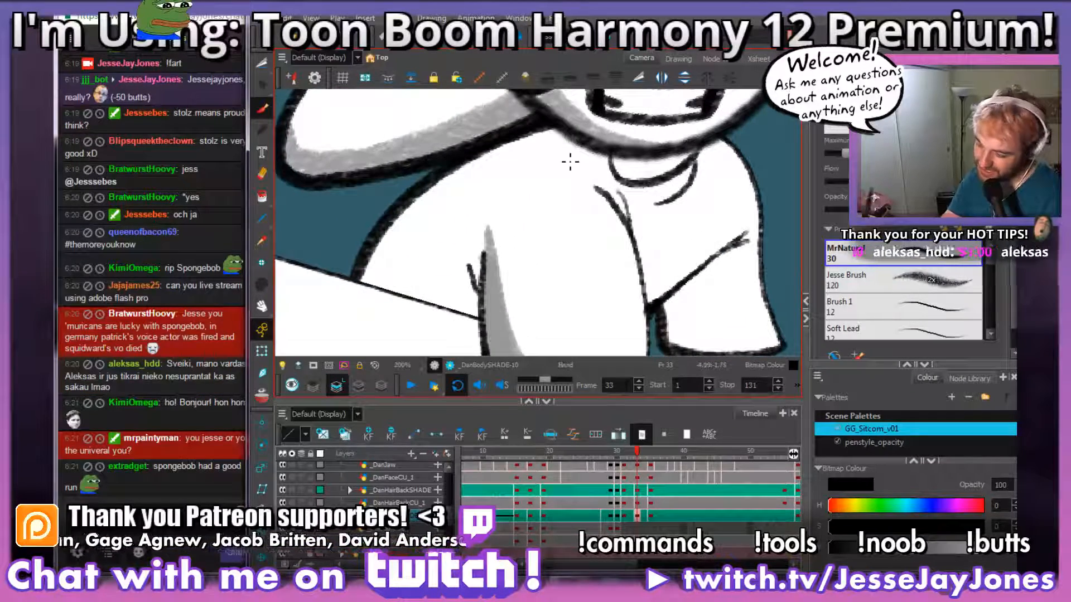
pyautogui.moveTo(574, 135); pyautogui.dragTo(503, 168)
pyautogui.moveTo(587, 207)
pyautogui.mouseDown()
pyautogui.moveTo(513, 198)
pyautogui.moveTo(482, 160)
pyautogui.moveTo(523, 191)
pyautogui.mouseUp()
pyautogui.moveTo(620, 193); pyautogui.dragTo(524, 193)
pyautogui.press('space')
pyautogui.moveTo(578, 245)
pyautogui.mouseDown()
pyautogui.moveTo(647, 239)
pyautogui.moveTo(621, 248)
pyautogui.moveTo(646, 265)
pyautogui.mouseUp()
pyautogui.press('space')
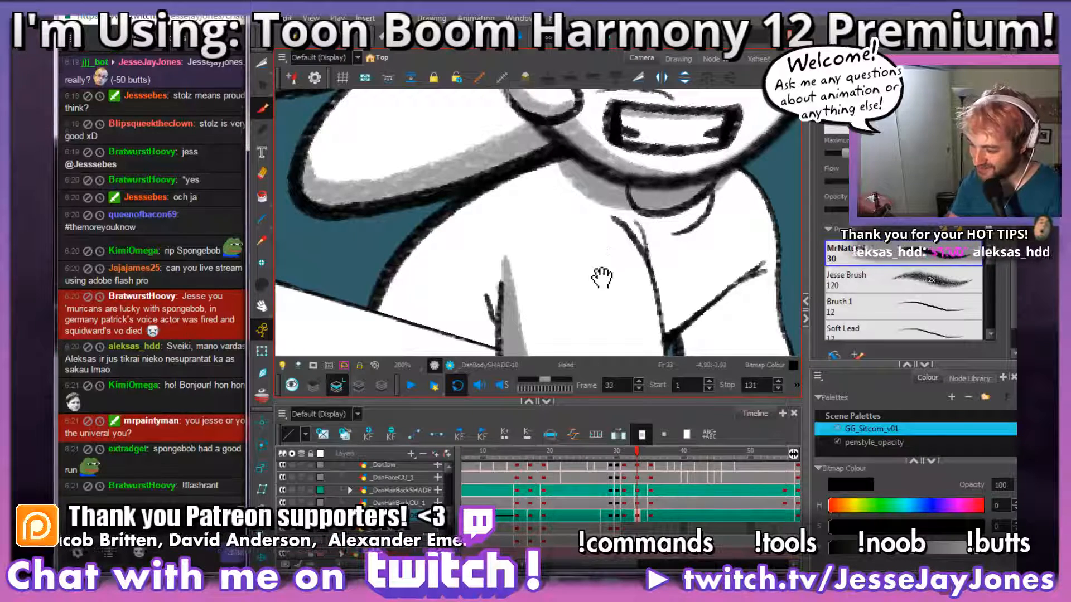
pyautogui.moveTo(592, 291); pyautogui.dragTo(584, 244)
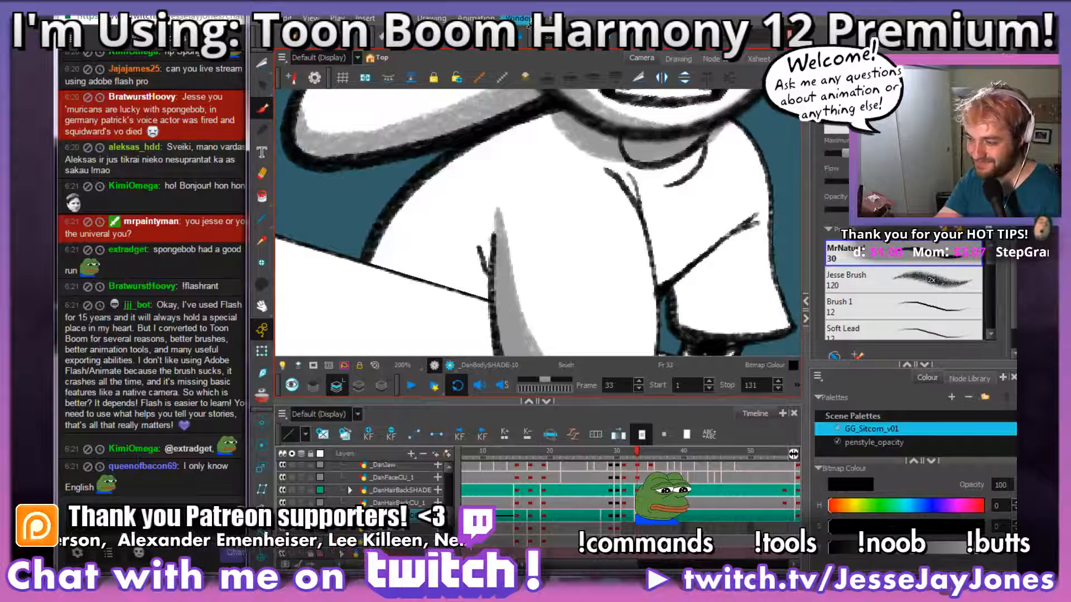
pyautogui.press('space')
pyautogui.moveTo(538, 214); pyautogui.dragTo(528, 218)
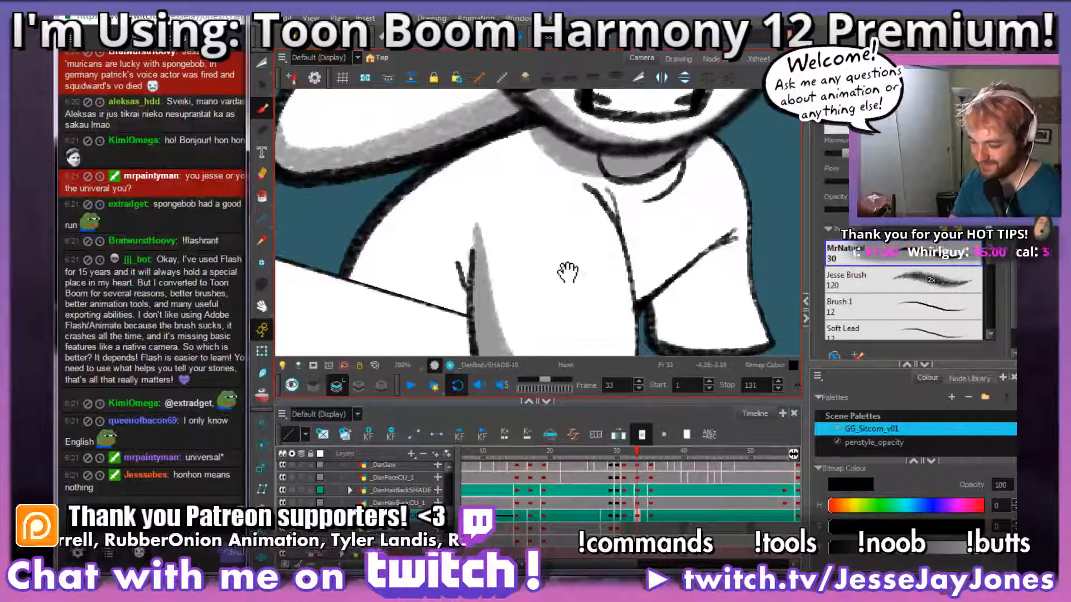
# Step: Undo the stray stroke and brush grey along the near sleeve's back edge and around the border of the shirt's back
pyautogui.moveTo(562, 274); pyautogui.dragTo(525, 219)
pyautogui.press('1')
pyautogui.press('1')
pyautogui.press('1')
pyautogui.press('1')
pyautogui.press('2')
pyautogui.press('2')
pyautogui.press('2')
pyautogui.press('2')
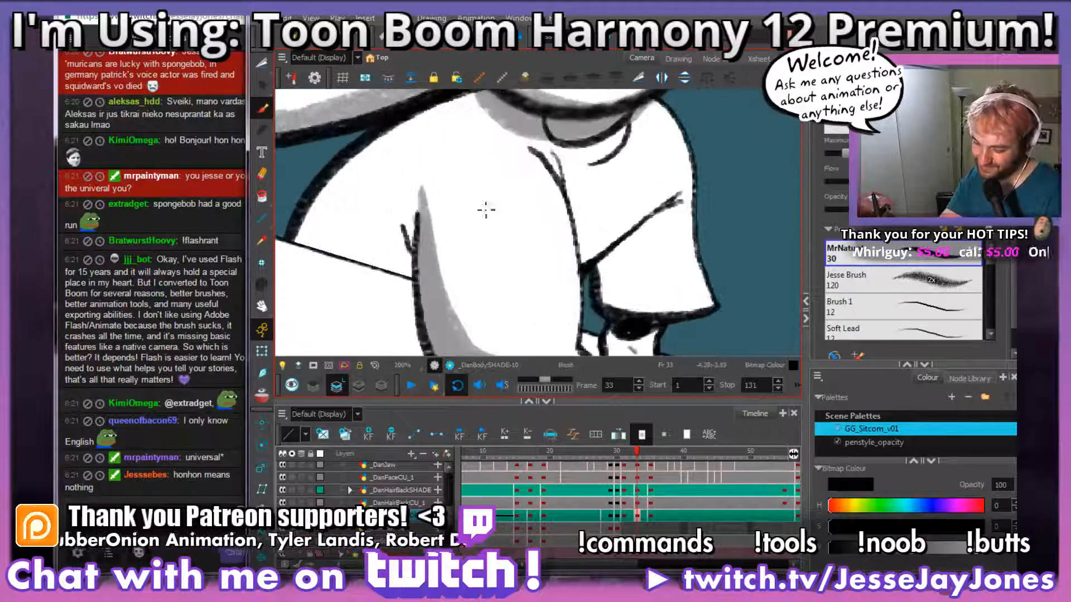
pyautogui.moveTo(486, 210); pyautogui.dragTo(529, 227)
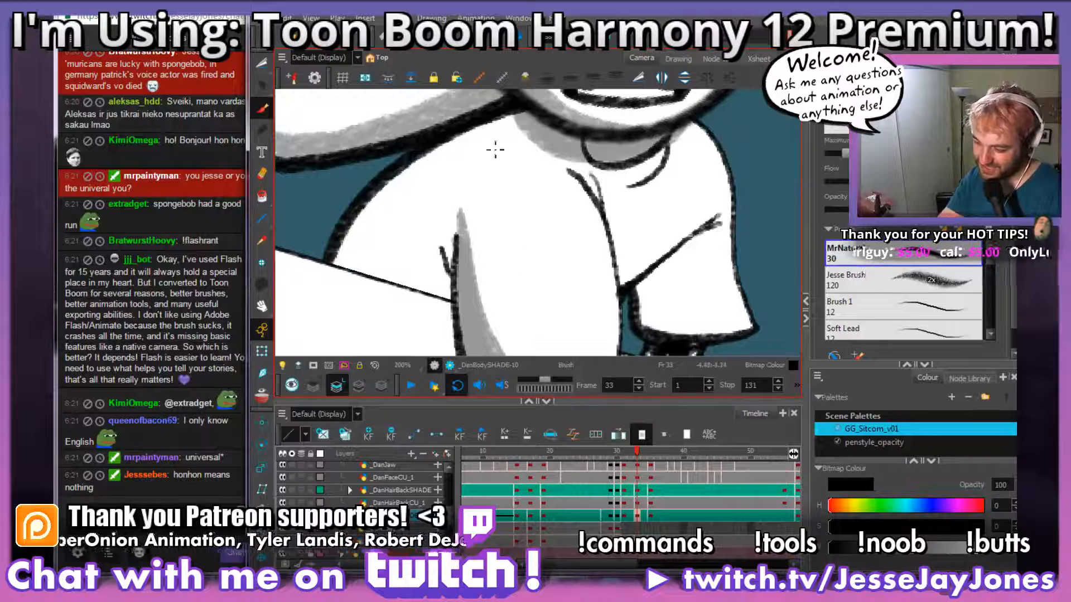
pyautogui.hotkey('ctrl', 'z')
pyautogui.moveTo(495, 244); pyautogui.dragTo(510, 233)
pyautogui.moveTo(465, 293); pyautogui.dragTo(348, 249)
pyautogui.moveTo(470, 207); pyautogui.dragTo(474, 211)
# Step: Brush grey into the remaining white area inside the shirt's back, beside the near sleeve's fold lines
pyautogui.moveTo(453, 267); pyautogui.dragTo(456, 252)
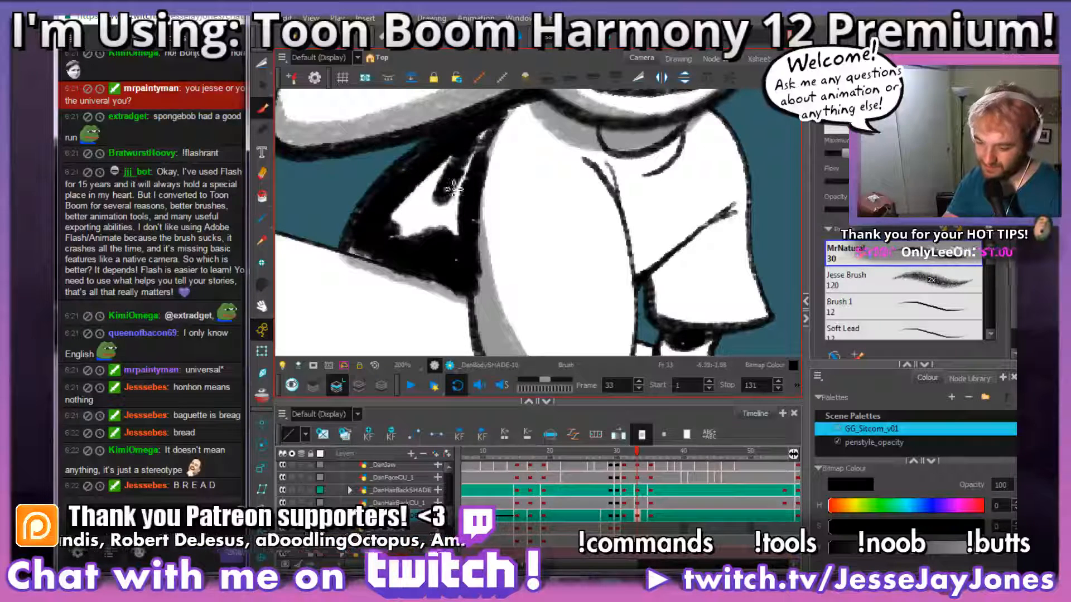
pyautogui.moveTo(444, 245); pyautogui.dragTo(448, 229)
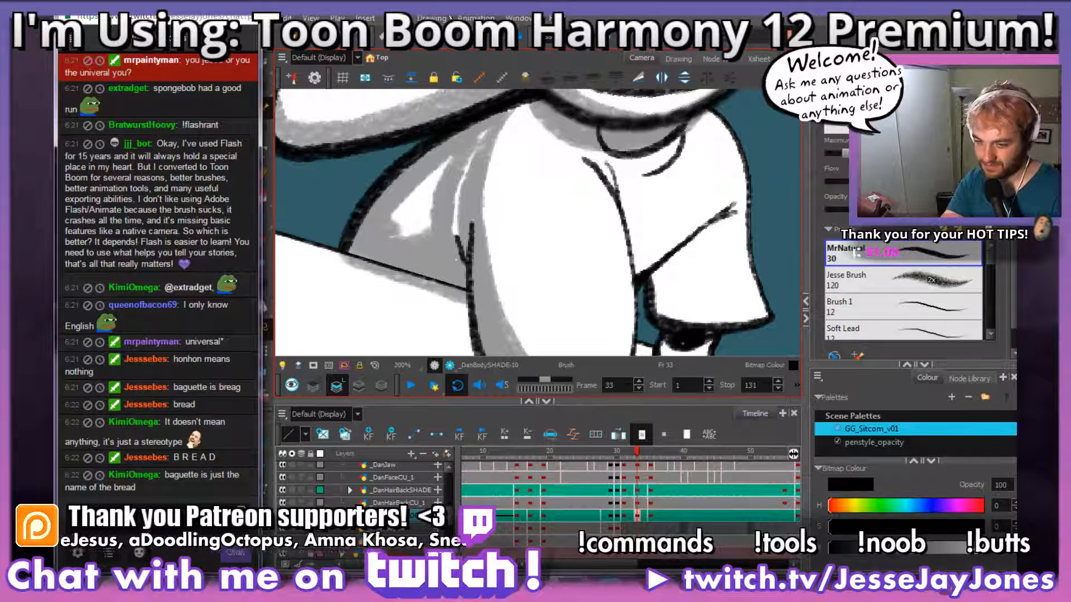
pyautogui.moveTo(462, 220); pyautogui.dragTo(459, 247)
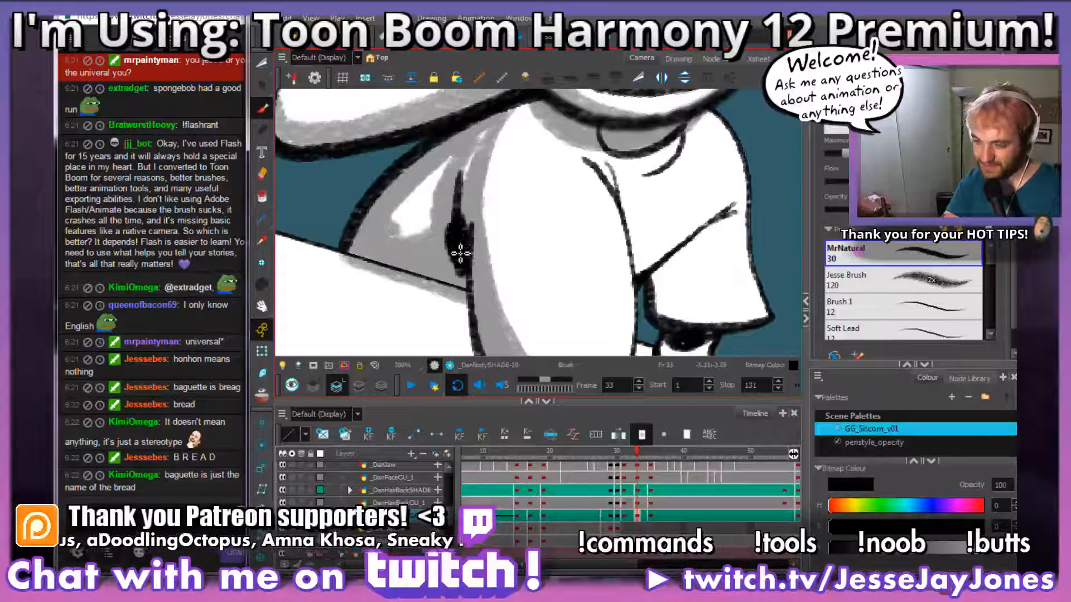
pyautogui.moveTo(226, 212); pyautogui.dragTo(226, 221)
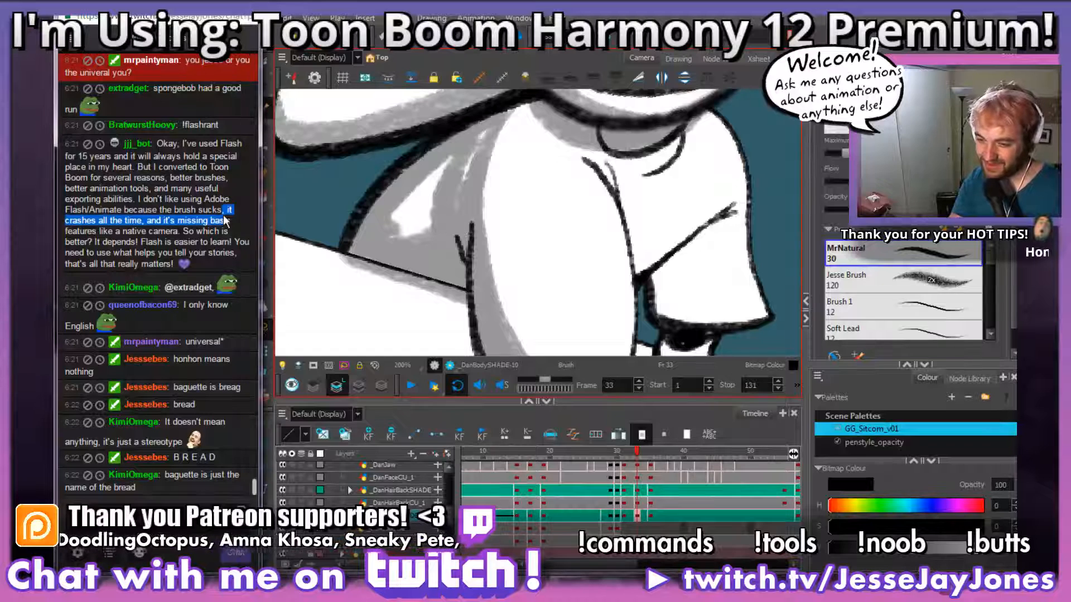
# Step: Cover the last white patches inside the shirt's back with grey in frame 33
pyautogui.click(219, 189)
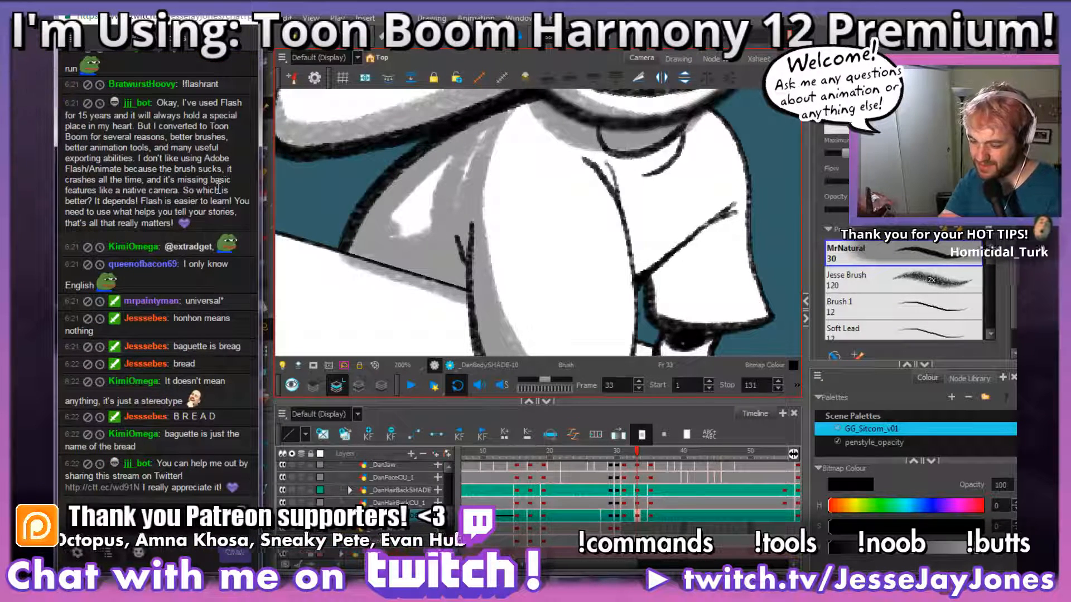
pyautogui.click(457, 237)
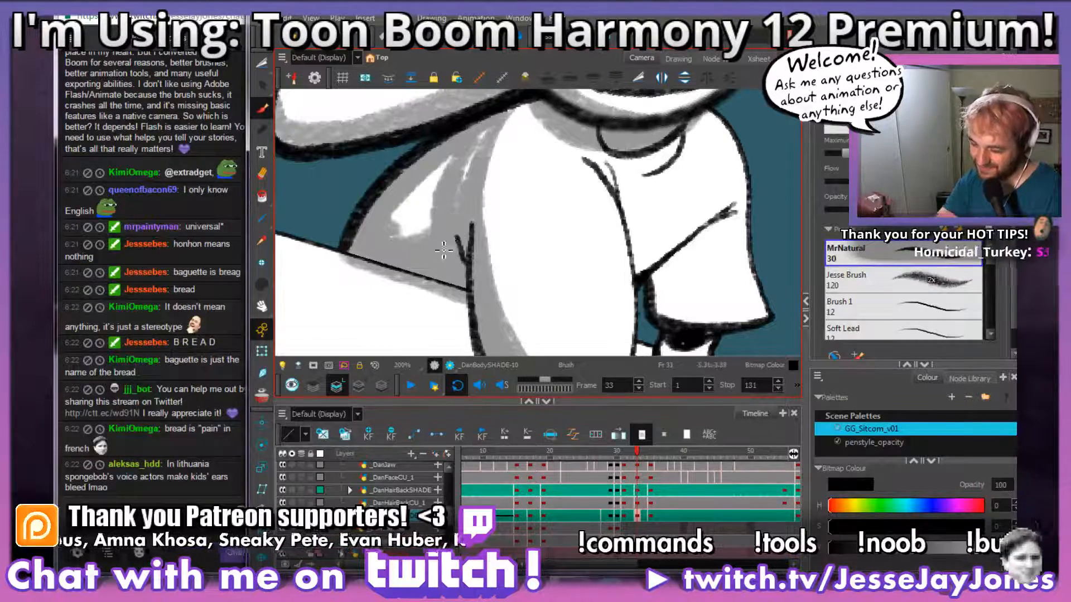
pyautogui.moveTo(463, 223)
pyautogui.mouseDown()
pyautogui.moveTo(490, 138)
pyautogui.moveTo(457, 222)
pyautogui.moveTo(452, 167)
pyautogui.moveTo(409, 208)
pyautogui.mouseUp()
pyautogui.hotkey('ctrl', 'z')
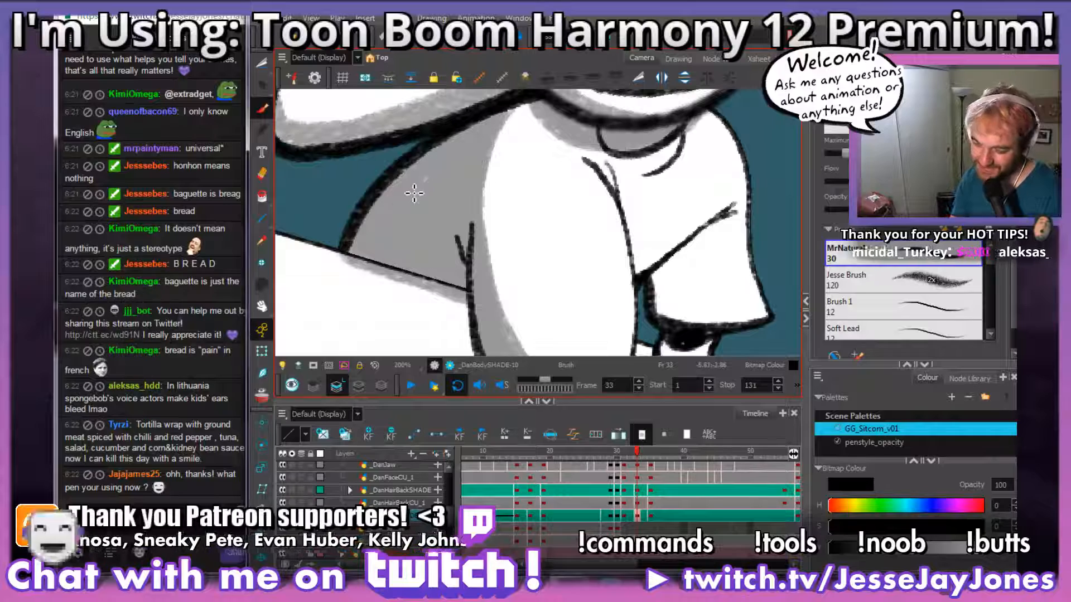
pyautogui.click(427, 187)
pyautogui.hotkey('ctrl', 'z')
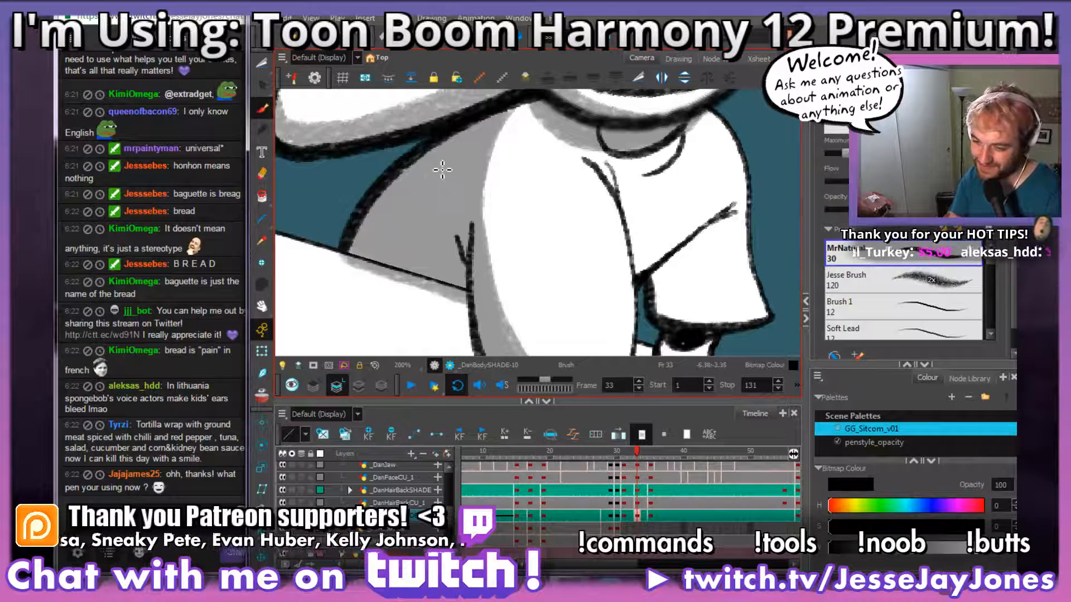
# Step: Select the grey spilling below the shirt back's lower line, up to the near sleeve, and delete it
pyautogui.press('2')
pyautogui.moveTo(504, 274); pyautogui.dragTo(520, 206)
pyautogui.press('2')
pyautogui.moveTo(510, 304)
pyautogui.mouseDown()
pyautogui.moveTo(539, 251)
pyautogui.moveTo(537, 283)
pyautogui.moveTo(584, 258)
pyautogui.mouseUp()
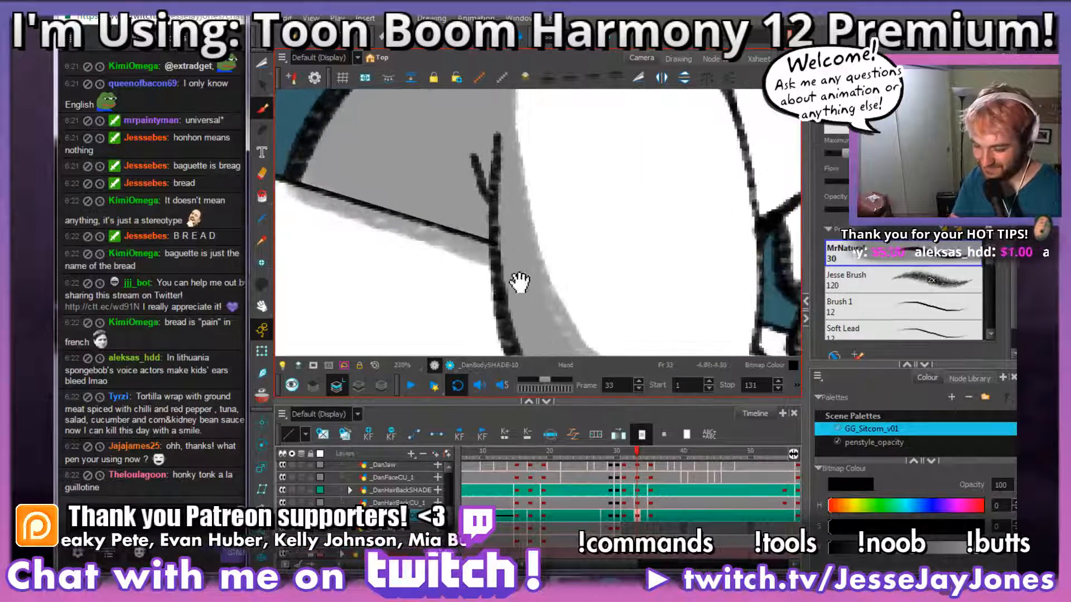
pyautogui.hotkey('alt', 't')
pyautogui.press('2')
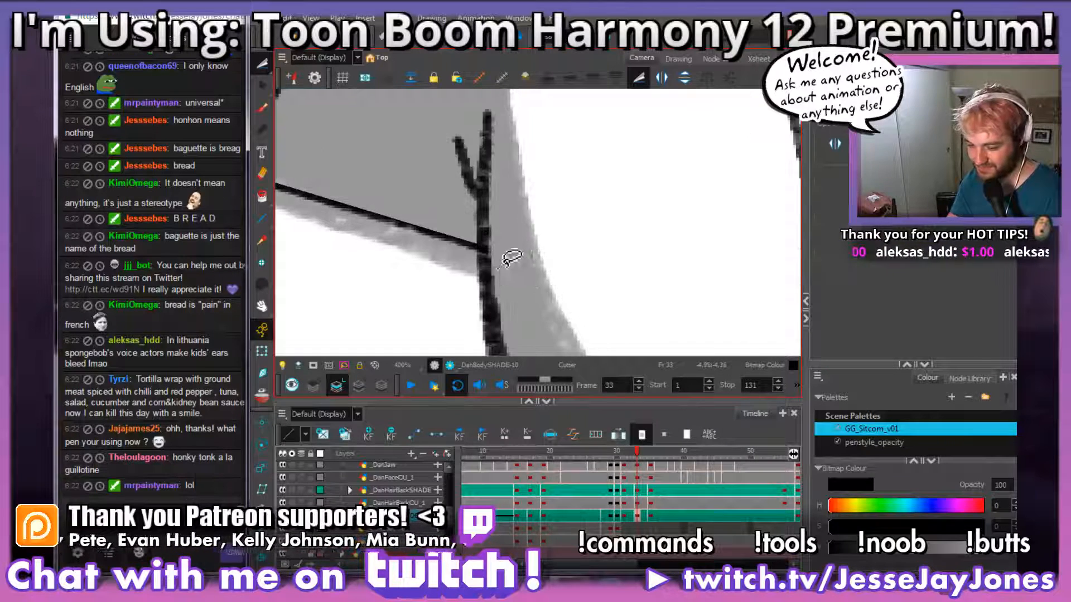
pyautogui.press('1')
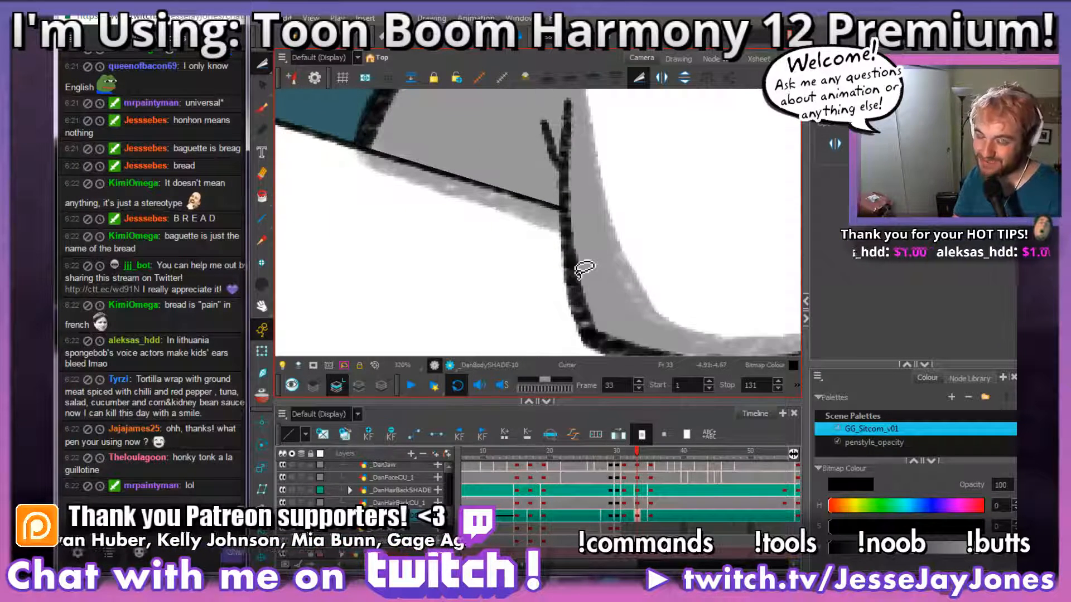
pyautogui.press('2')
pyautogui.press('2')
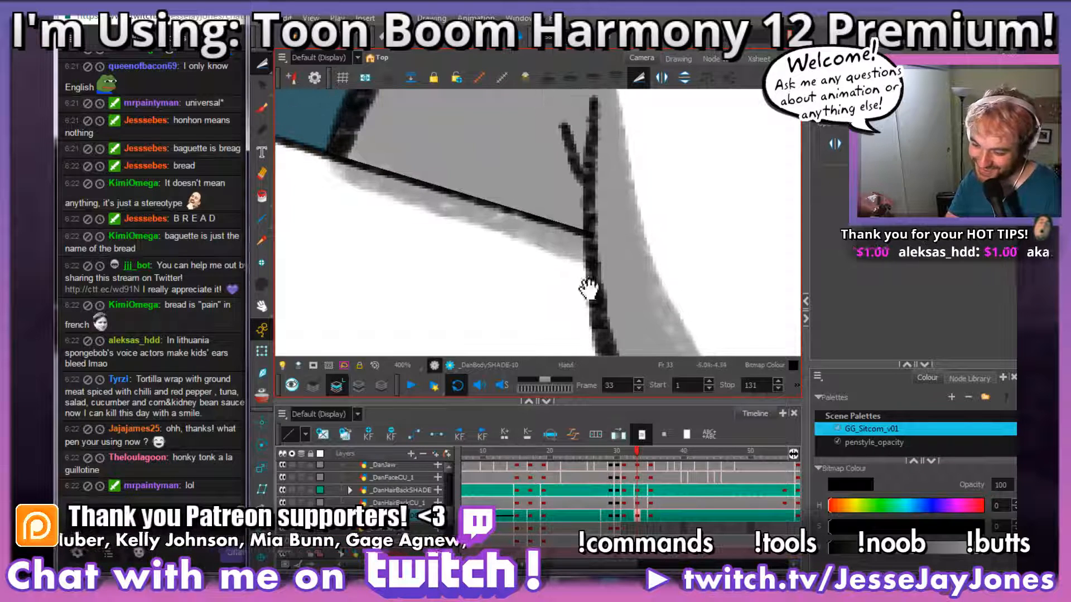
pyautogui.moveTo(639, 283); pyautogui.dragTo(598, 294)
pyautogui.moveTo(677, 304); pyautogui.dragTo(691, 285)
pyautogui.moveTo(628, 300); pyautogui.dragTo(703, 303)
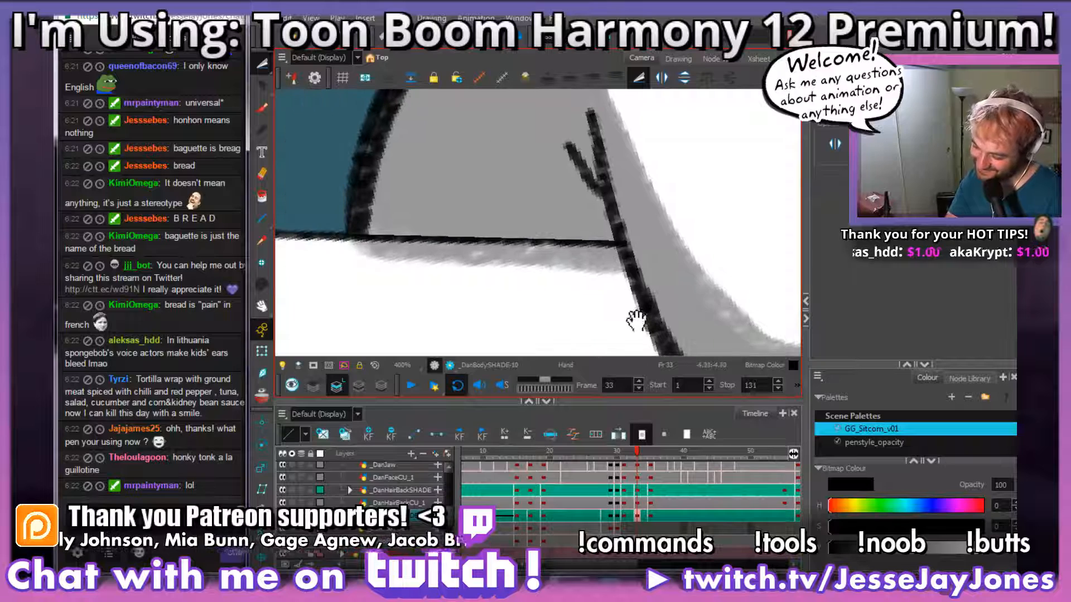
pyautogui.moveTo(599, 328)
pyautogui.mouseDown()
pyautogui.moveTo(642, 295)
pyautogui.moveTo(627, 251)
pyautogui.moveTo(611, 243)
pyautogui.moveTo(351, 237)
pyautogui.moveTo(527, 325)
pyautogui.moveTo(638, 302)
pyautogui.mouseUp()
pyautogui.press('Delete')
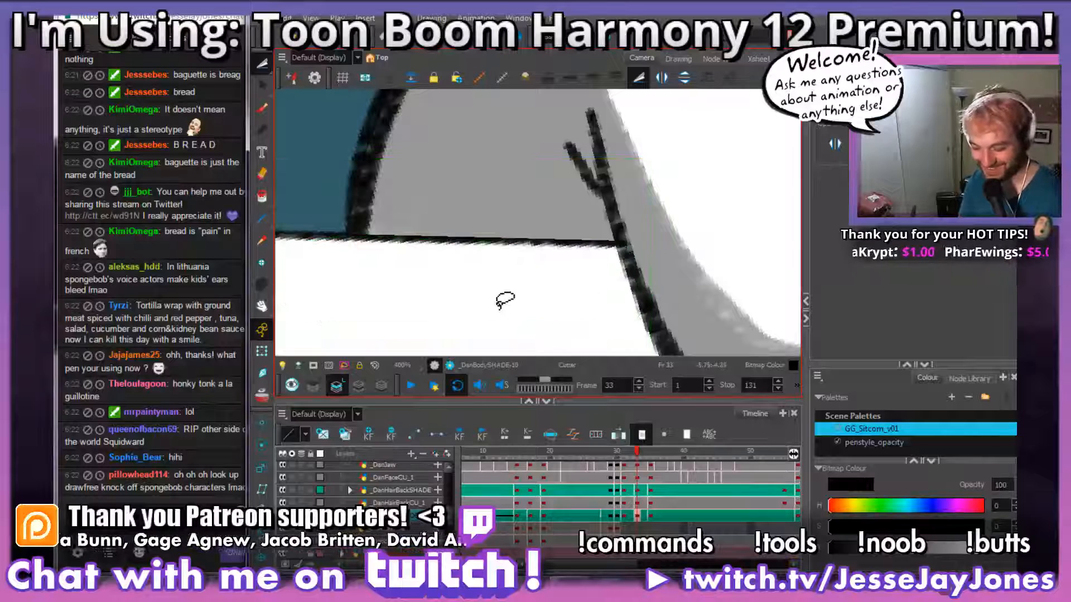
# Step: Brush a thin grey shadow along the curved crease just below the shirt's collar in frame 33
pyautogui.press('space')
pyautogui.moveTo(662, 282); pyautogui.dragTo(478, 337)
pyautogui.scroll(-5, 478, 336)
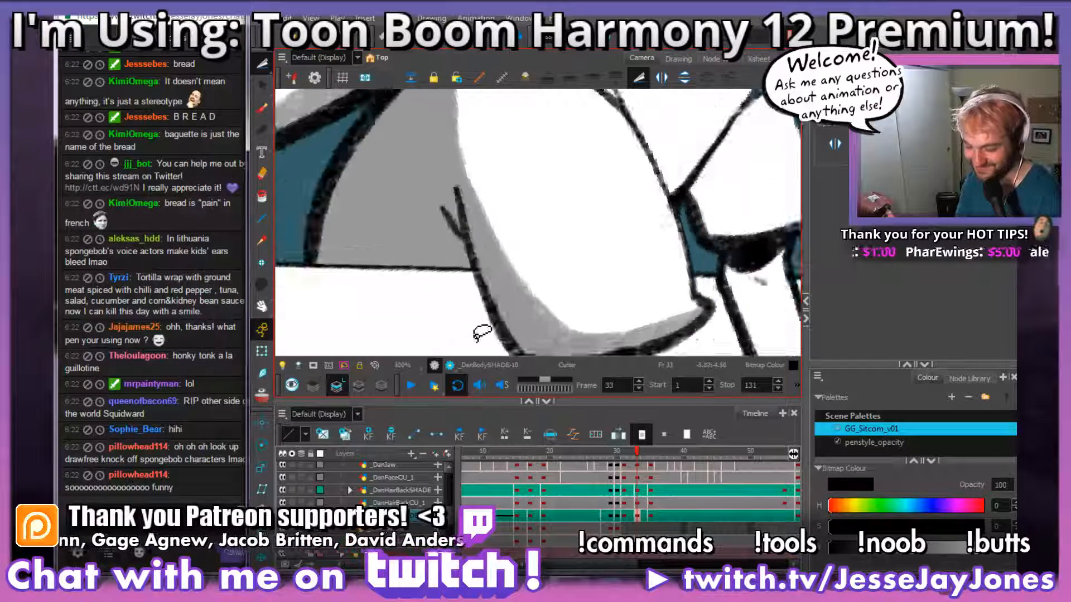
pyautogui.moveTo(639, 211); pyautogui.dragTo(540, 254)
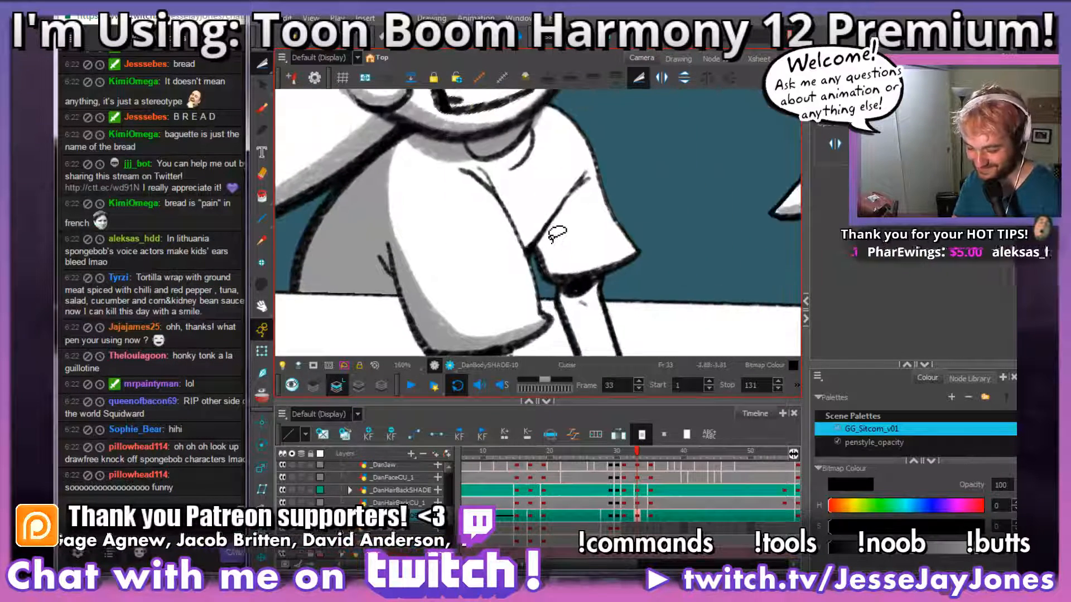
pyautogui.hotkey('alt', 'b')
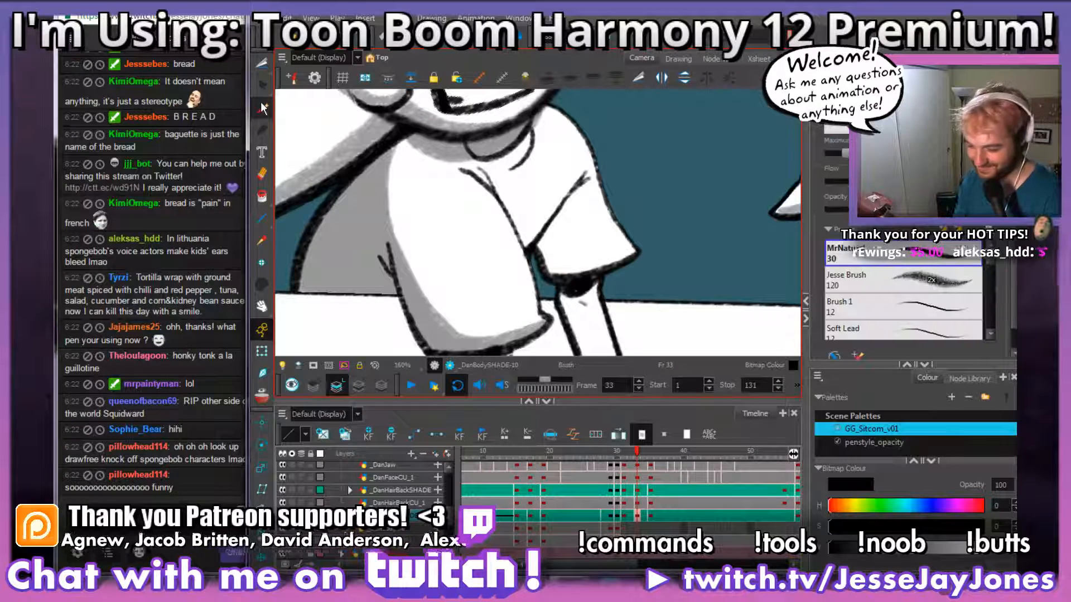
pyautogui.moveTo(669, 226); pyautogui.dragTo(609, 340)
pyautogui.press('2')
pyautogui.moveTo(555, 305); pyautogui.dragTo(588, 279)
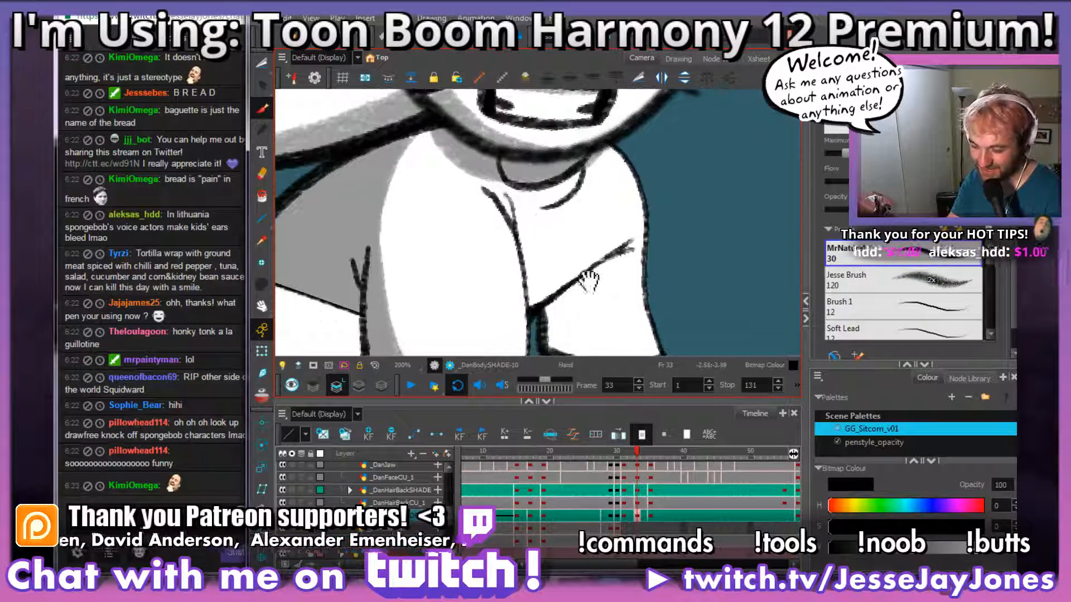
pyautogui.press('2')
pyautogui.moveTo(659, 274); pyautogui.dragTo(612, 251)
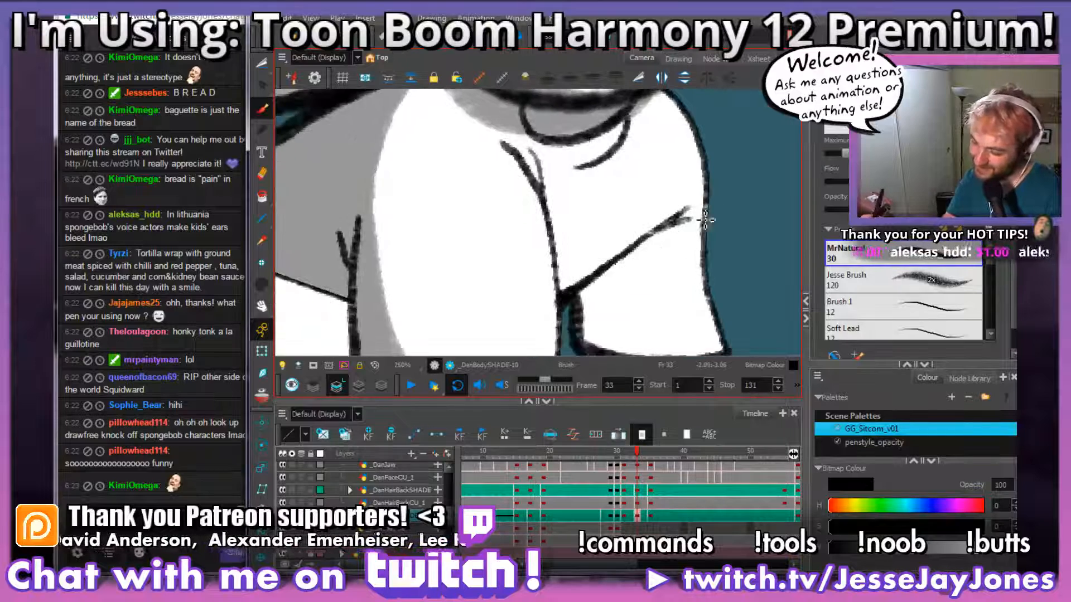
pyautogui.hotkey('alt', 's')
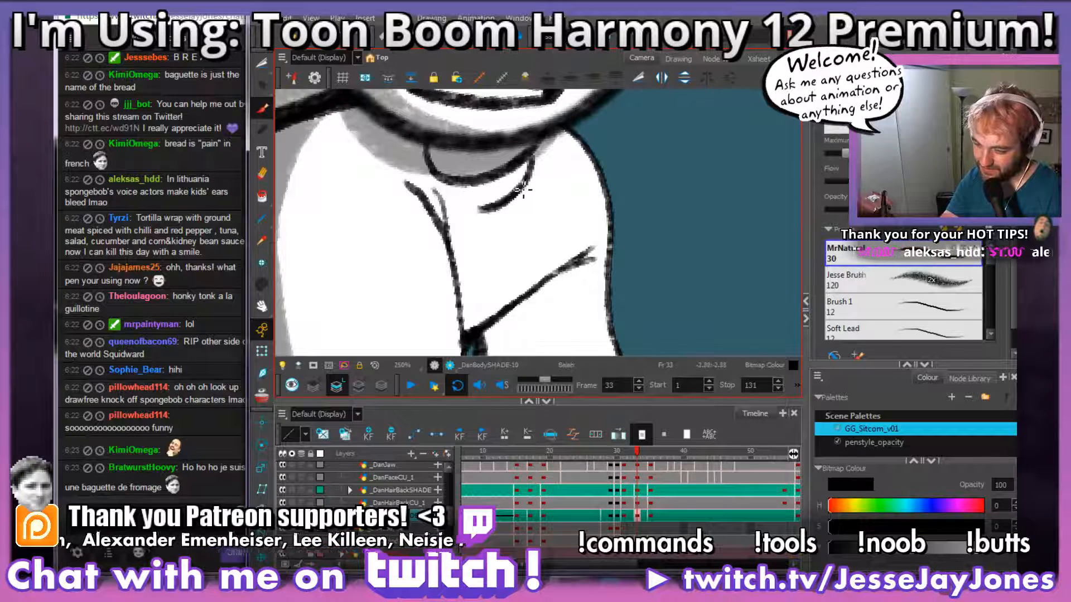
pyautogui.moveTo(483, 212)
pyautogui.mouseDown()
pyautogui.moveTo(530, 191)
pyautogui.moveTo(539, 158)
pyautogui.mouseUp()
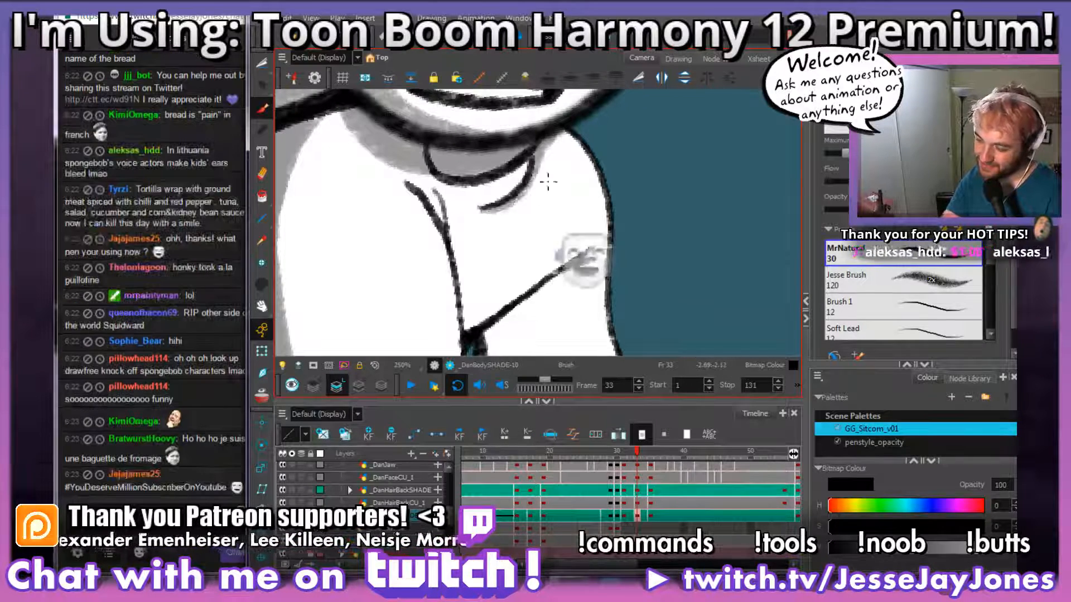
# Step: Shade the far sleeve's inner edge and hem with grey beneath its fold line
pyautogui.press('space')
pyautogui.moveTo(545, 220); pyautogui.dragTo(582, 226)
pyautogui.moveTo(576, 290)
pyautogui.mouseDown()
pyautogui.moveTo(558, 248)
pyautogui.moveTo(571, 271)
pyautogui.moveTo(595, 254)
pyautogui.moveTo(600, 283)
pyautogui.moveTo(602, 271)
pyautogui.mouseUp()
pyautogui.moveTo(614, 216); pyautogui.dragTo(601, 151)
pyautogui.moveTo(646, 287)
pyautogui.mouseDown()
pyautogui.moveTo(596, 296)
pyautogui.moveTo(516, 229)
pyautogui.moveTo(519, 184)
pyautogui.mouseUp()
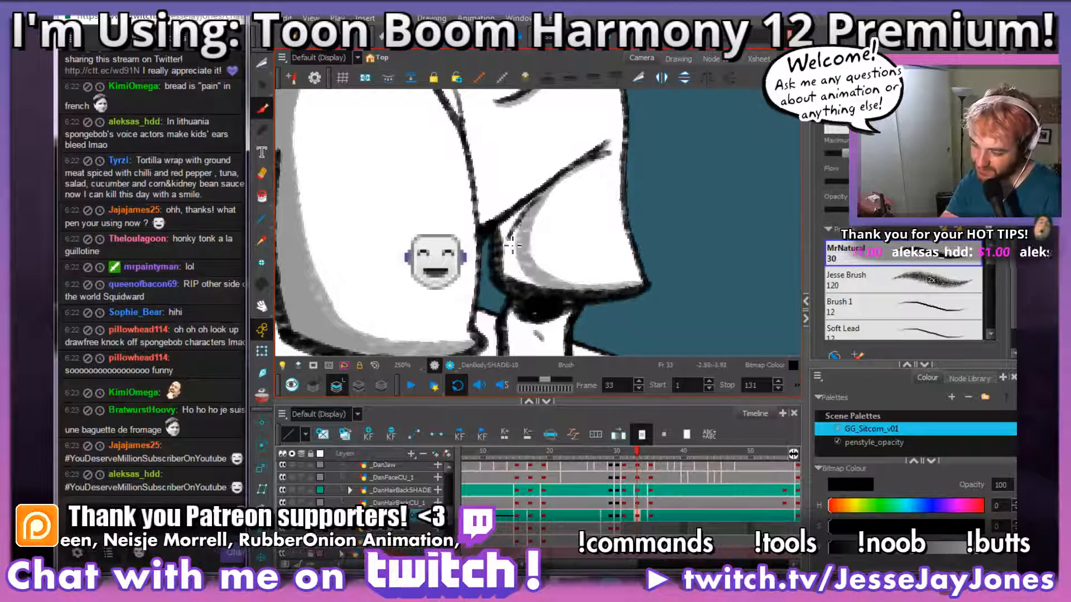
pyautogui.moveTo(528, 212)
pyautogui.mouseDown()
pyautogui.moveTo(515, 262)
pyautogui.moveTo(555, 281)
pyautogui.mouseUp()
pyautogui.moveTo(573, 206); pyautogui.dragTo(582, 259)
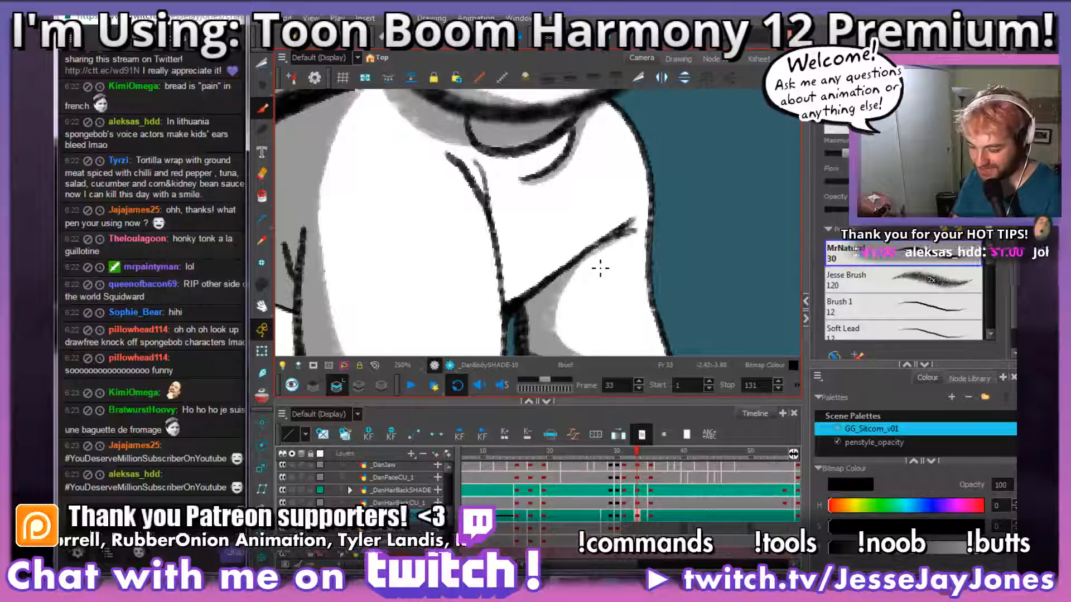
# Step: Extend the grey shadow along the underside of the far sleeve's fold line
pyautogui.moveTo(545, 271)
pyautogui.mouseDown()
pyautogui.moveTo(556, 284)
pyautogui.moveTo(510, 210)
pyautogui.mouseUp()
pyautogui.moveTo(635, 189); pyautogui.dragTo(609, 232)
pyautogui.moveTo(579, 310)
pyautogui.mouseDown()
pyautogui.moveTo(555, 223)
pyautogui.moveTo(554, 262)
pyautogui.mouseUp()
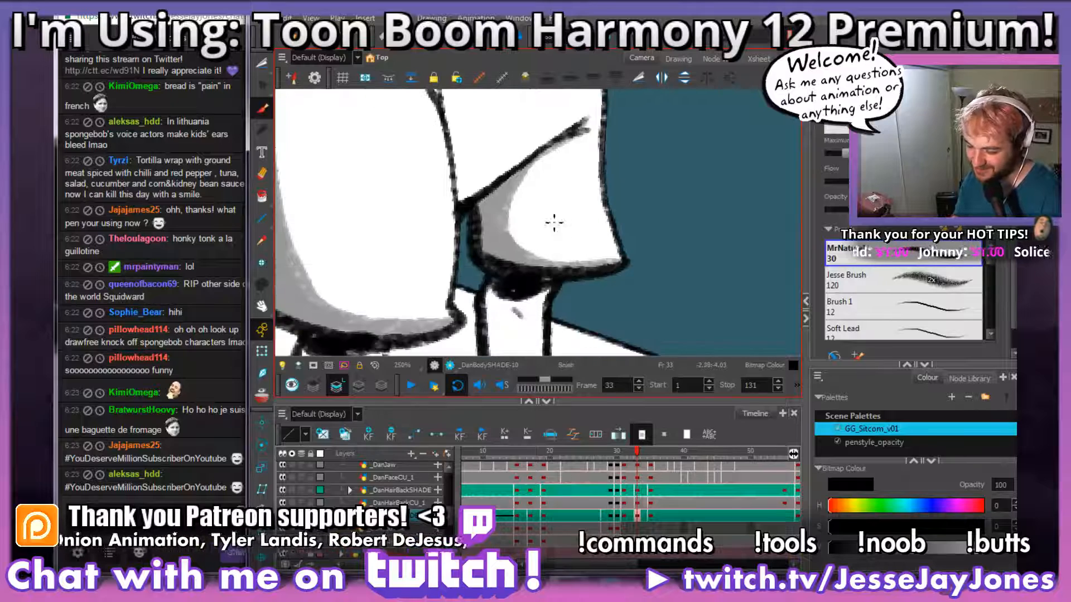
pyautogui.moveTo(591, 186)
pyautogui.mouseDown()
pyautogui.moveTo(587, 273)
pyautogui.moveTo(641, 221)
pyautogui.moveTo(642, 262)
pyautogui.moveTo(567, 136)
pyautogui.mouseUp()
pyautogui.press('2')
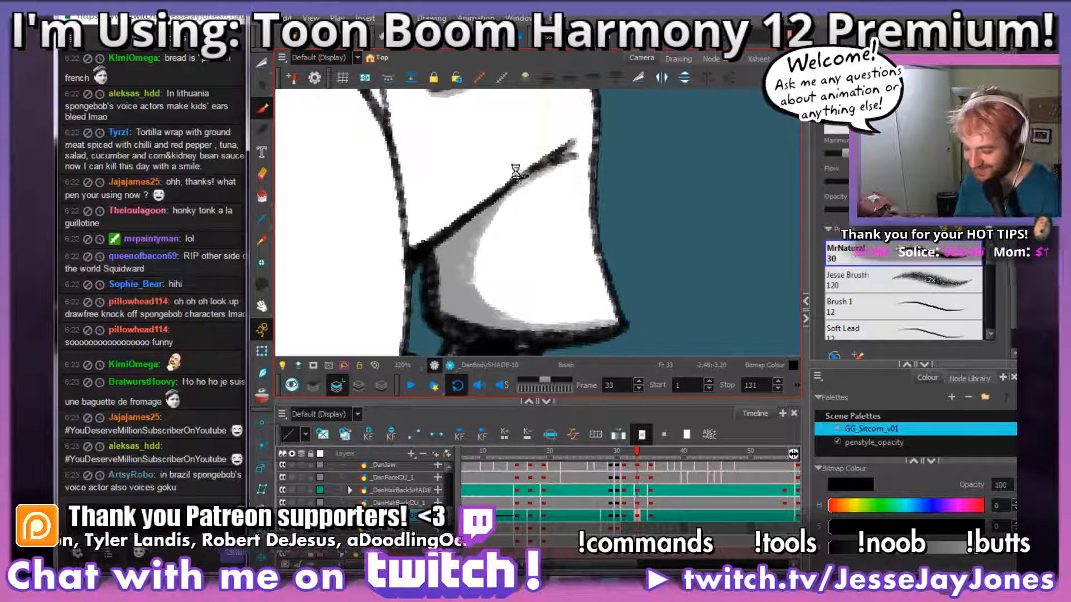
# Step: Shade the chest with grey above the far sleeve's fold line and down along the near sleeve's front edge
pyautogui.moveTo(550, 251); pyautogui.dragTo(598, 294)
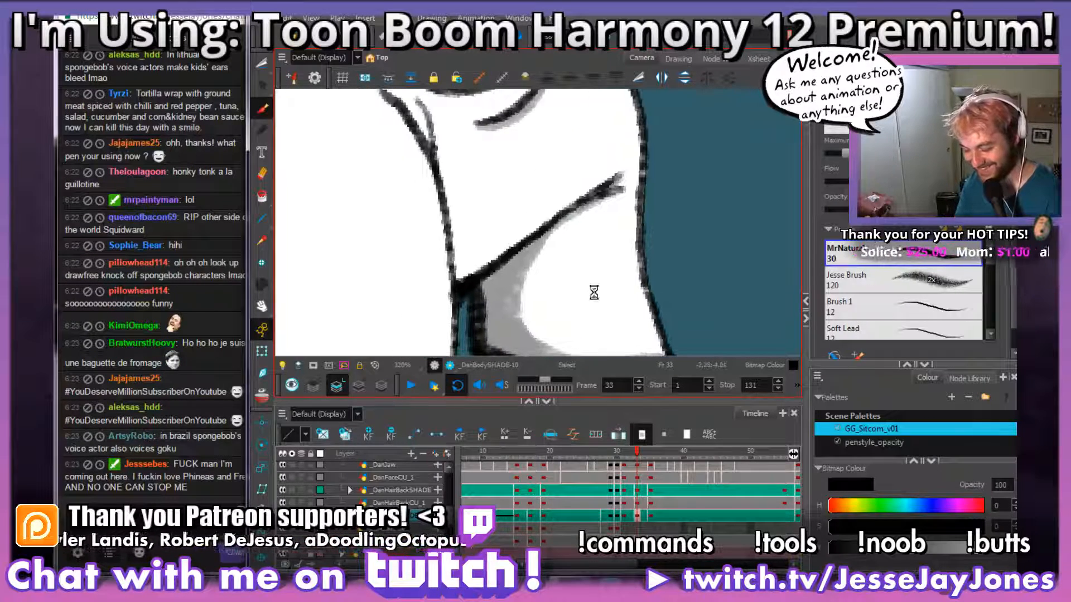
pyautogui.moveTo(575, 232); pyautogui.dragTo(554, 252)
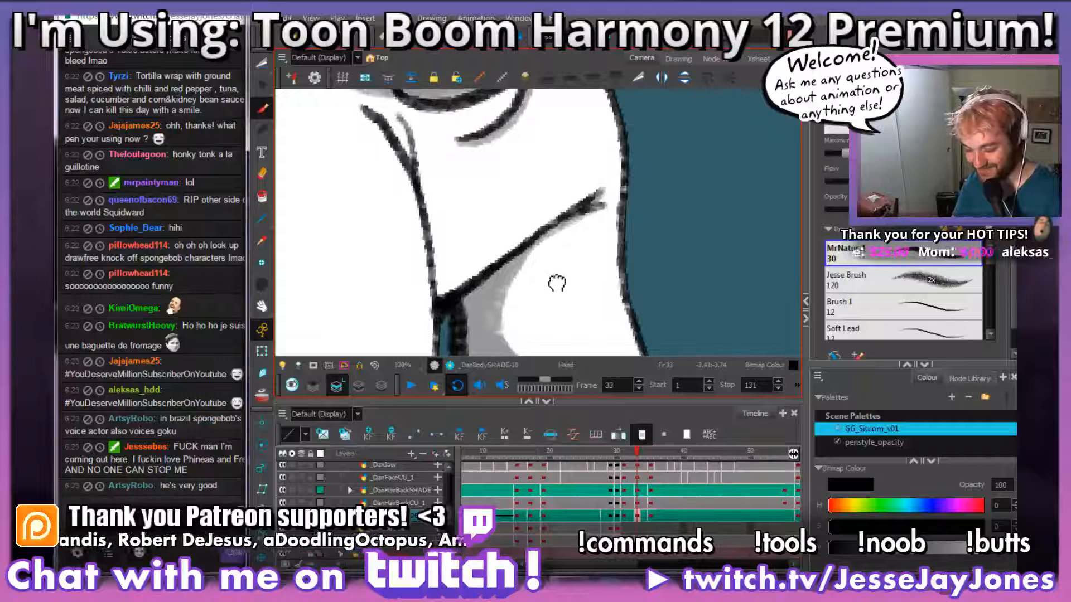
pyautogui.moveTo(555, 292); pyautogui.dragTo(571, 285)
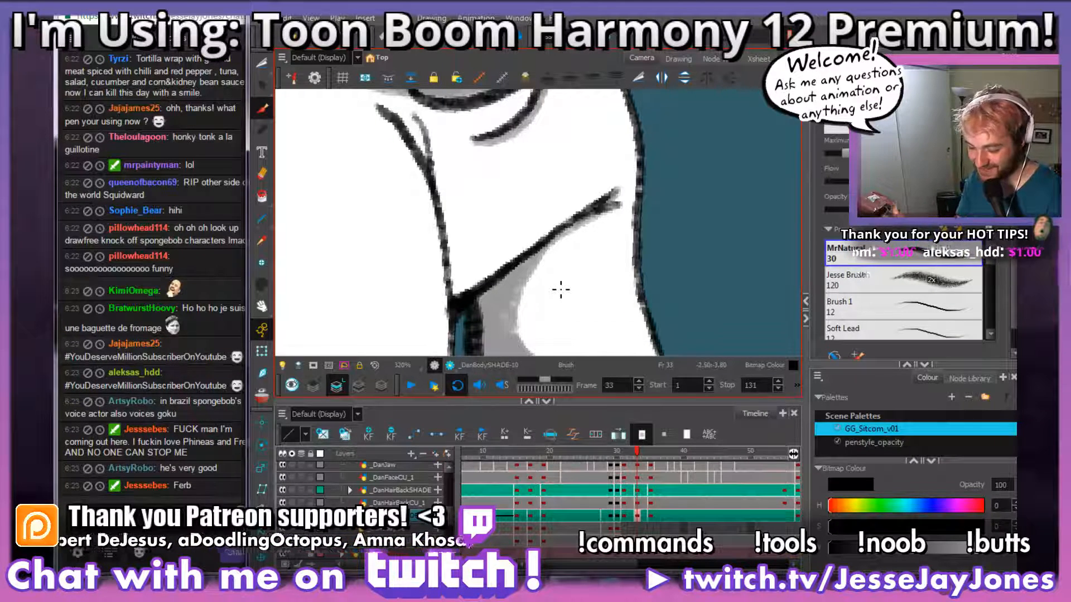
pyautogui.moveTo(609, 248)
pyautogui.mouseDown()
pyautogui.moveTo(595, 205)
pyautogui.moveTo(590, 260)
pyautogui.mouseUp()
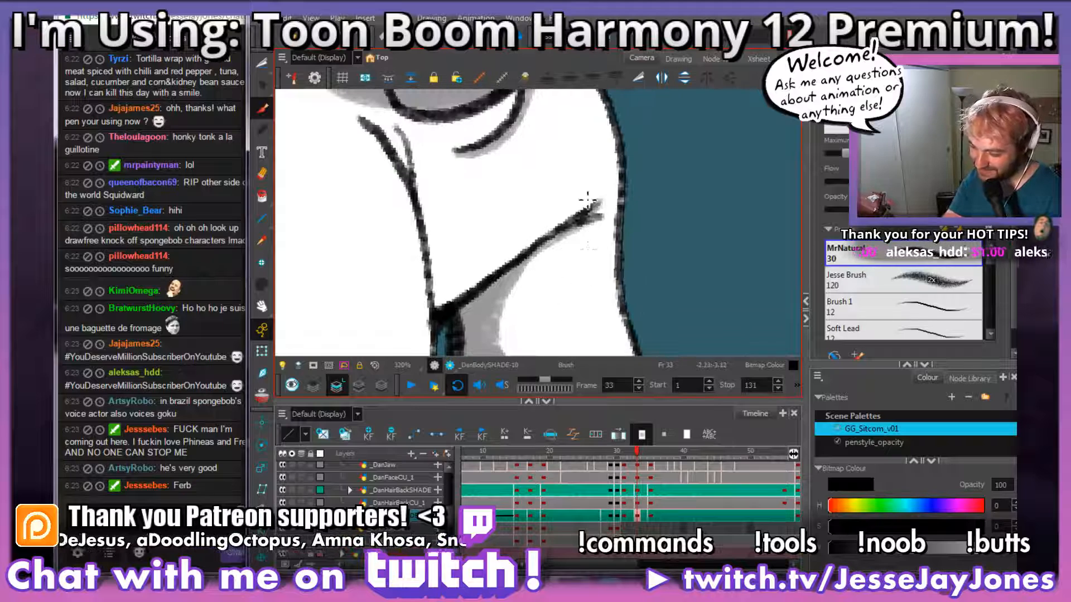
pyautogui.moveTo(601, 203)
pyautogui.mouseDown()
pyautogui.moveTo(533, 245)
pyautogui.moveTo(450, 254)
pyautogui.moveTo(394, 145)
pyautogui.mouseUp()
pyautogui.moveTo(560, 237)
pyautogui.mouseDown()
pyautogui.moveTo(533, 245)
pyautogui.moveTo(462, 304)
pyautogui.moveTo(477, 285)
pyautogui.moveTo(465, 301)
pyautogui.moveTo(452, 278)
pyautogui.moveTo(443, 305)
pyautogui.moveTo(434, 250)
pyautogui.moveTo(467, 266)
pyautogui.mouseUp()
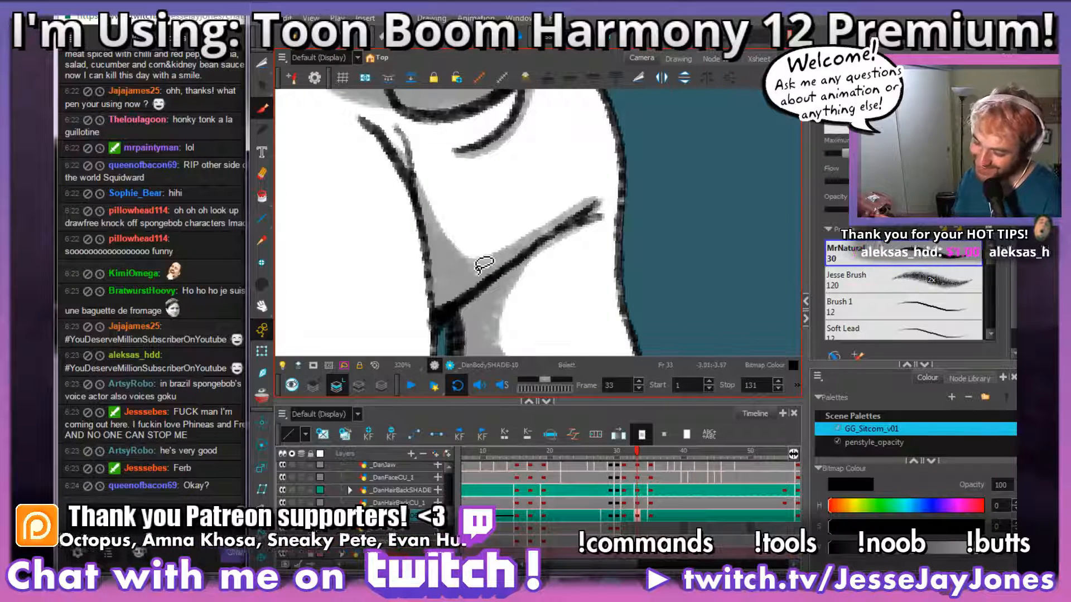
# Step: Brush grey along the short crease at the top of the near sleeve's front edge
pyautogui.press('1')
pyautogui.press('1')
pyautogui.press('1')
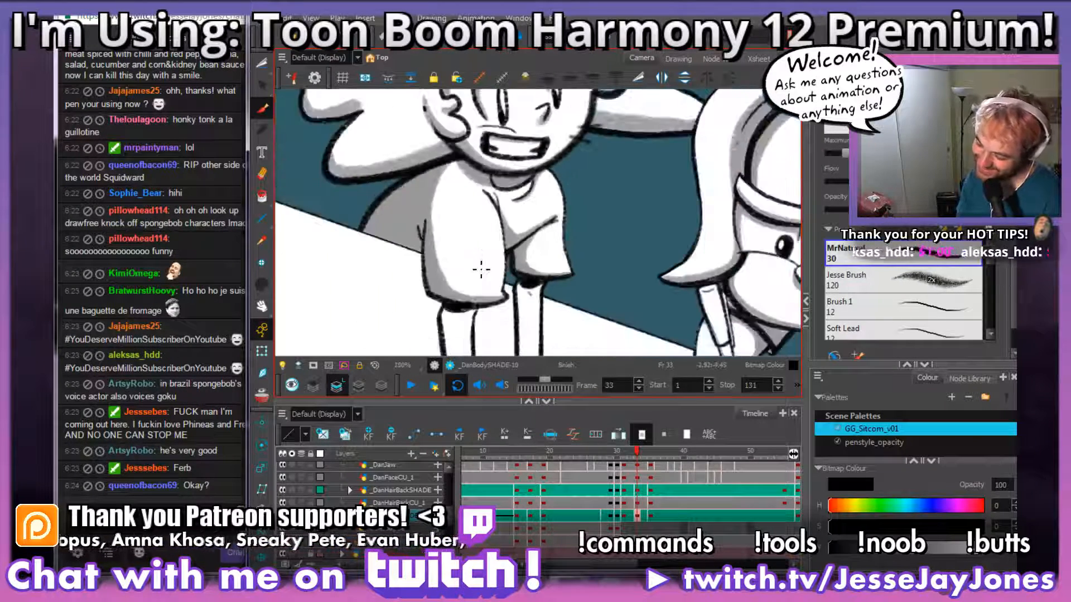
pyautogui.press('2')
pyautogui.press('2')
pyautogui.press('2')
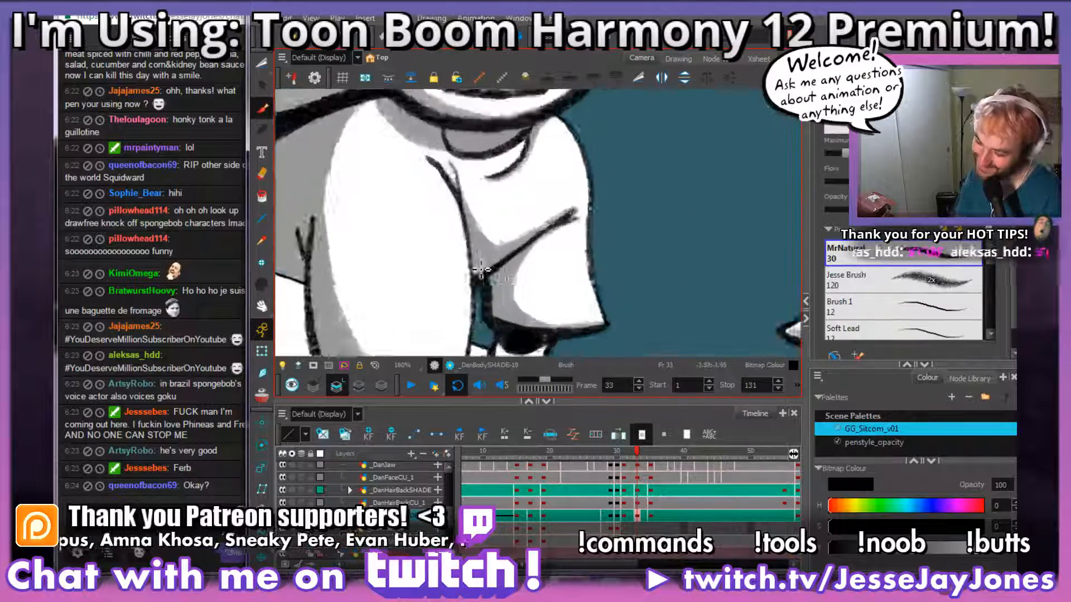
pyautogui.moveTo(483, 199); pyautogui.dragTo(536, 261)
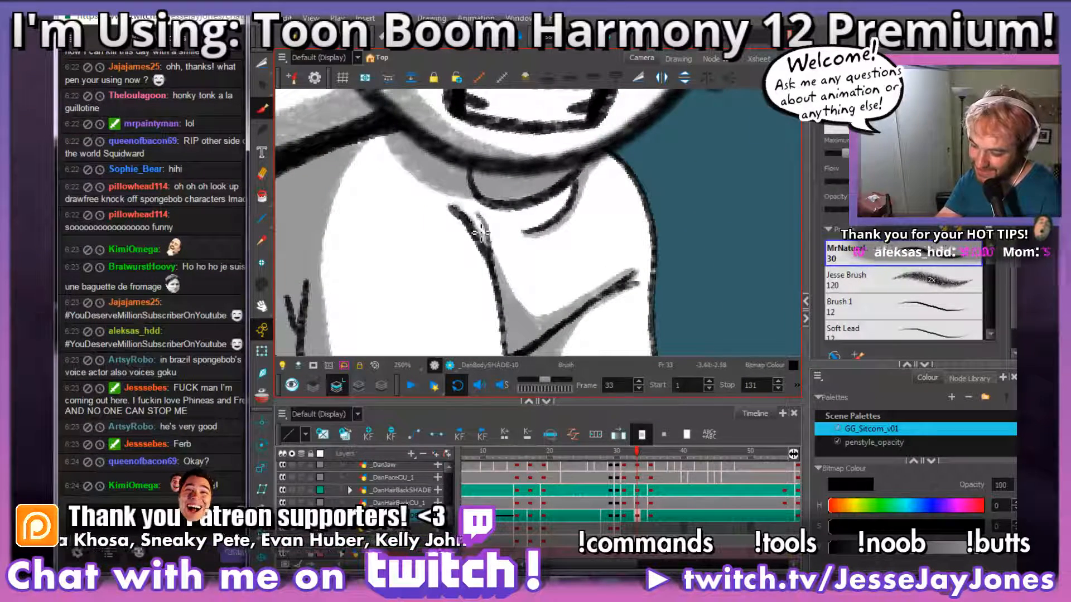
pyautogui.moveTo(478, 214); pyautogui.dragTo(502, 271)
# Step: Shade the underside of the near hand with grey from the heel to the fingers in frame 33
pyautogui.moveTo(710, 208); pyautogui.dragTo(483, 181)
pyautogui.press('1')
pyautogui.press('1')
pyautogui.press('1')
pyautogui.press('2')
pyautogui.press('2')
pyautogui.moveTo(547, 256)
pyautogui.mouseDown()
pyautogui.moveTo(543, 216)
pyautogui.moveTo(516, 245)
pyautogui.moveTo(546, 184)
pyautogui.moveTo(598, 215)
pyautogui.moveTo(617, 197)
pyautogui.moveTo(584, 270)
pyautogui.moveTo(611, 292)
pyautogui.mouseUp()
pyautogui.press('2')
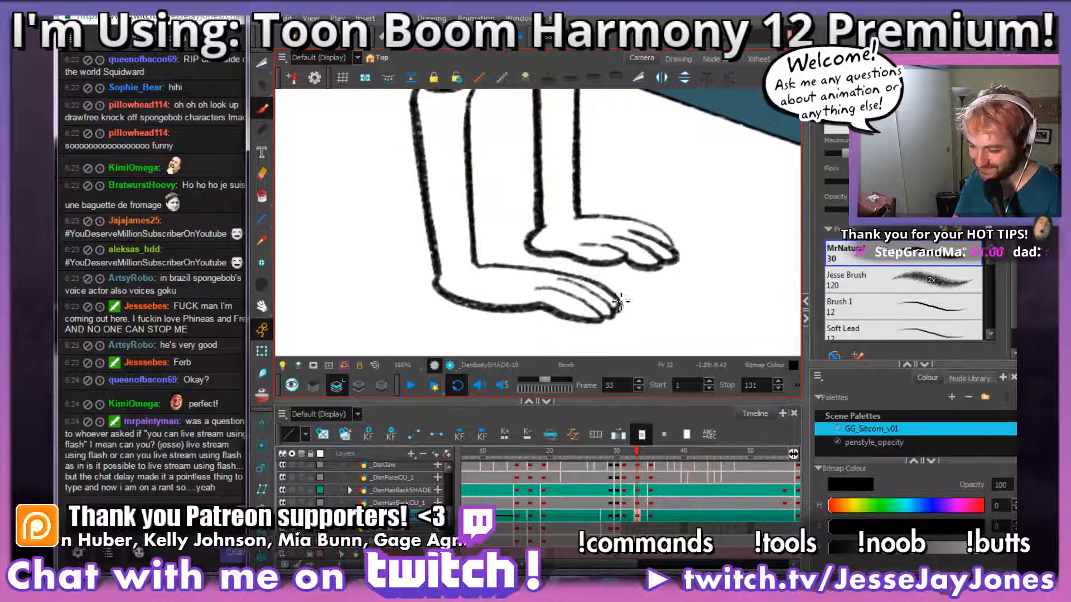
pyautogui.press('2')
pyautogui.moveTo(608, 330); pyautogui.dragTo(594, 279)
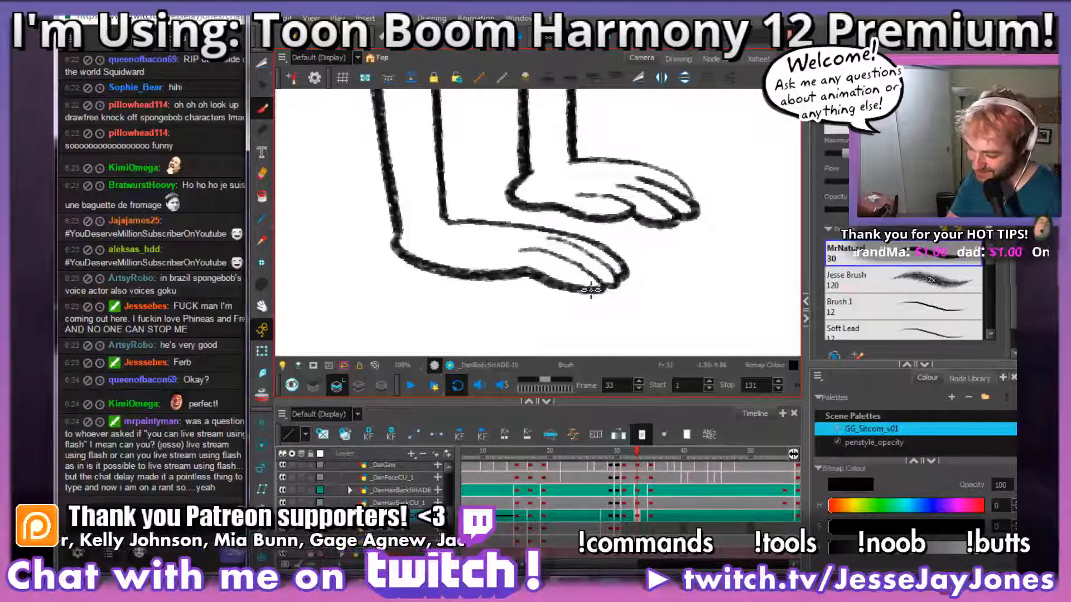
pyautogui.moveTo(557, 260)
pyautogui.mouseDown()
pyautogui.moveTo(591, 271)
pyautogui.moveTo(576, 280)
pyautogui.moveTo(654, 295)
pyautogui.moveTo(583, 314)
pyautogui.moveTo(521, 291)
pyautogui.moveTo(460, 299)
pyautogui.moveTo(393, 263)
pyautogui.mouseUp()
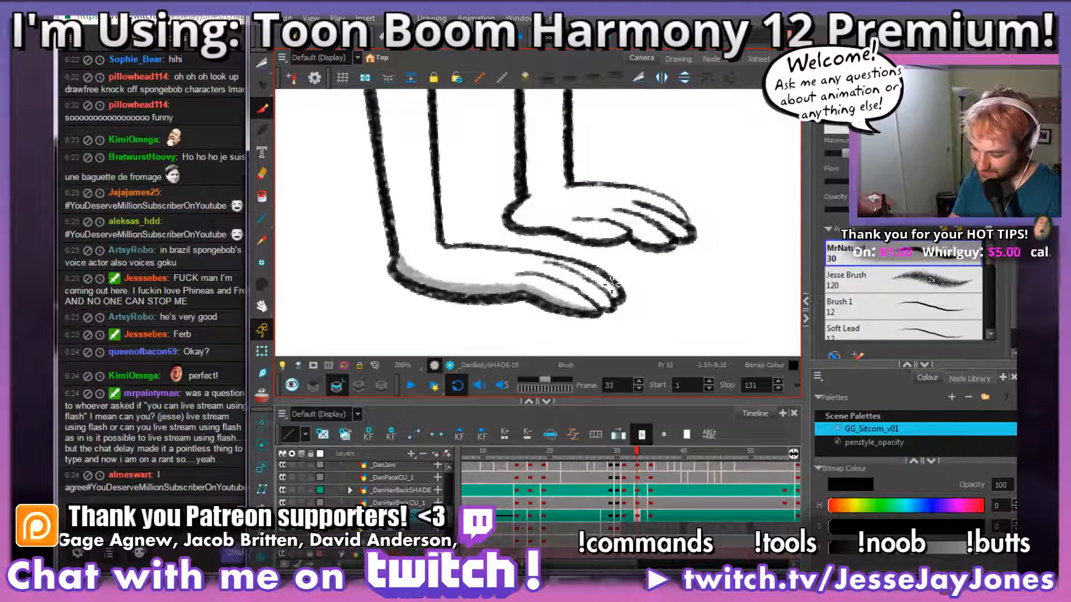
pyautogui.moveTo(601, 304); pyautogui.dragTo(517, 272)
pyautogui.moveTo(609, 292)
pyautogui.mouseDown()
pyautogui.moveTo(544, 262)
pyautogui.moveTo(621, 280)
pyautogui.mouseUp()
# Step: Brush a grey cast shadow across the top of the near forearm, directly beneath the sleeve's hem
pyautogui.press('space')
pyautogui.moveTo(501, 151)
pyautogui.mouseDown()
pyautogui.moveTo(516, 242)
pyautogui.moveTo(576, 179)
pyautogui.moveTo(562, 196)
pyautogui.moveTo(552, 265)
pyautogui.mouseUp()
pyautogui.press('1')
pyautogui.press('space')
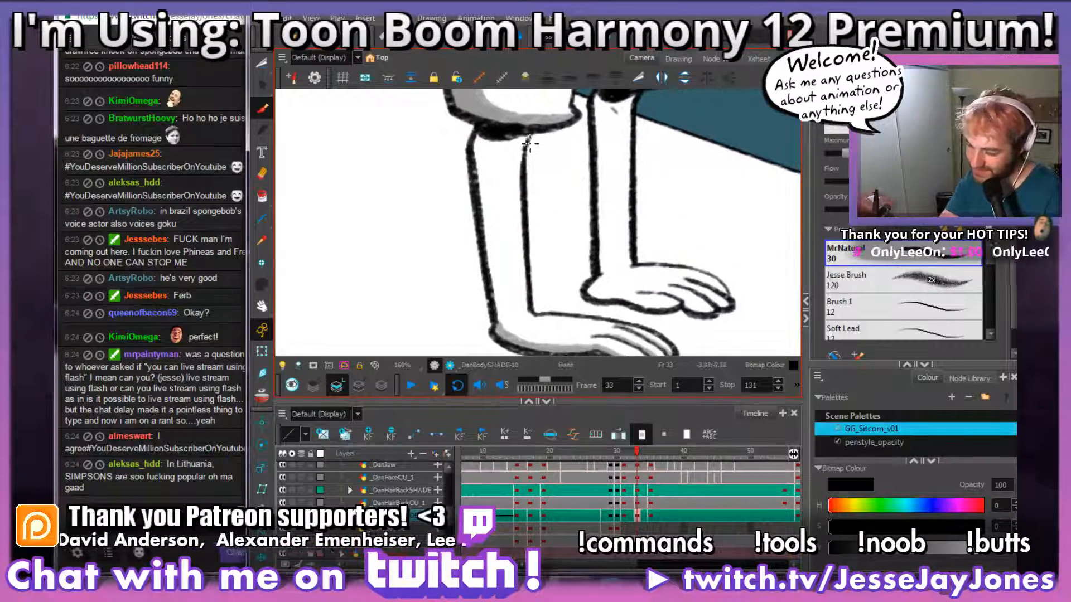
pyautogui.moveTo(502, 147); pyautogui.dragTo(489, 144)
pyautogui.moveTo(522, 176); pyautogui.dragTo(513, 184)
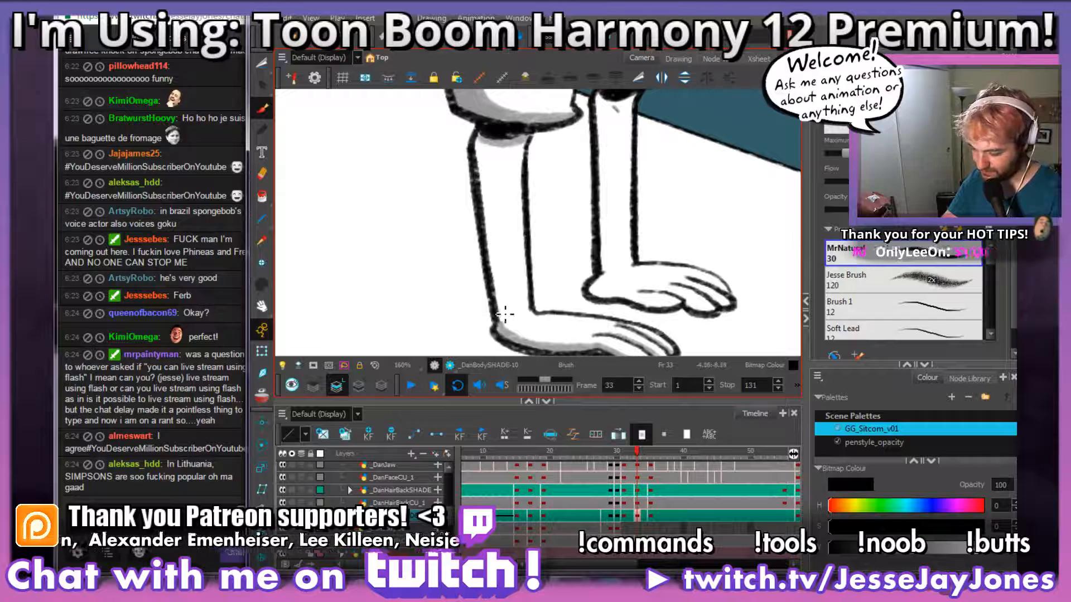
# Step: Shade the near forearm's back edge with grey from the wrist up to the sleeve and save the scene
pyautogui.moveTo(505, 325); pyautogui.dragTo(471, 126)
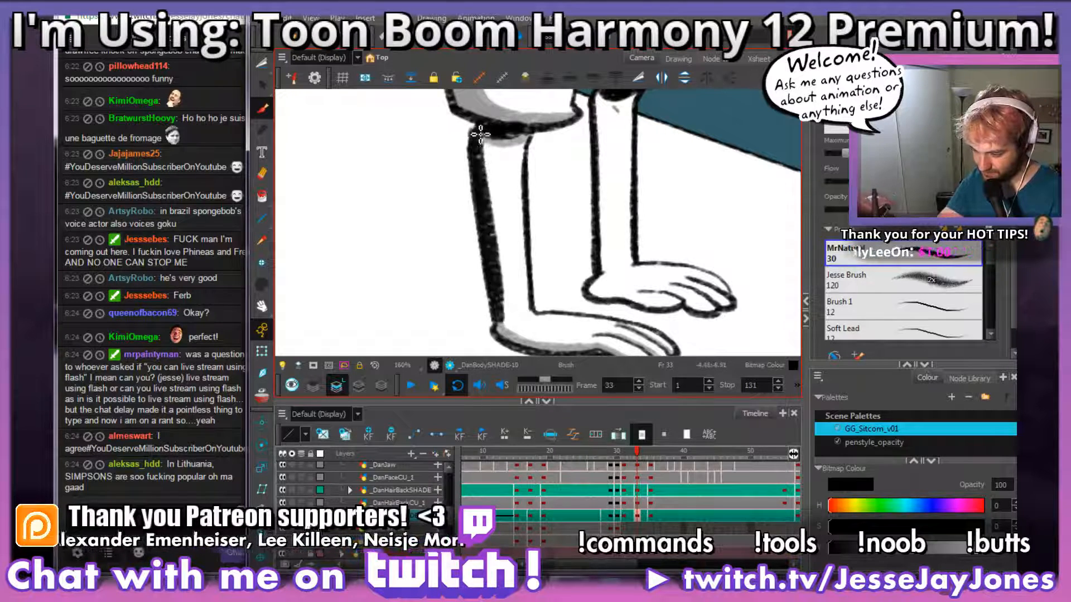
pyautogui.hotkey('ctrl', 's')
pyautogui.moveTo(584, 214)
pyautogui.mouseDown()
pyautogui.moveTo(557, 219)
pyautogui.moveTo(555, 210)
pyautogui.mouseUp()
pyautogui.moveTo(579, 247); pyautogui.dragTo(540, 228)
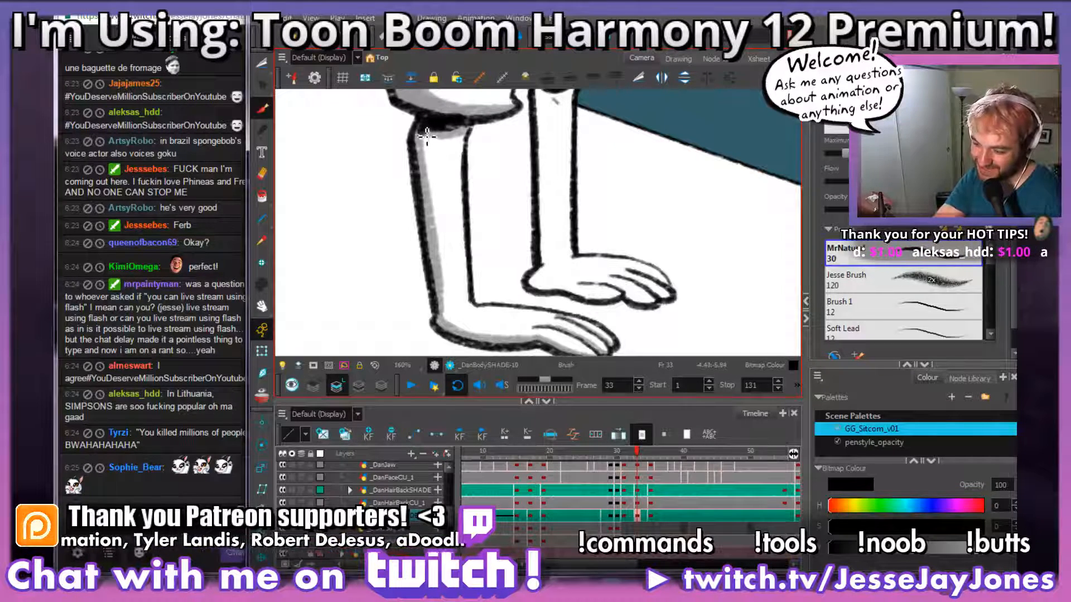
pyautogui.moveTo(440, 259); pyautogui.dragTo(443, 310)
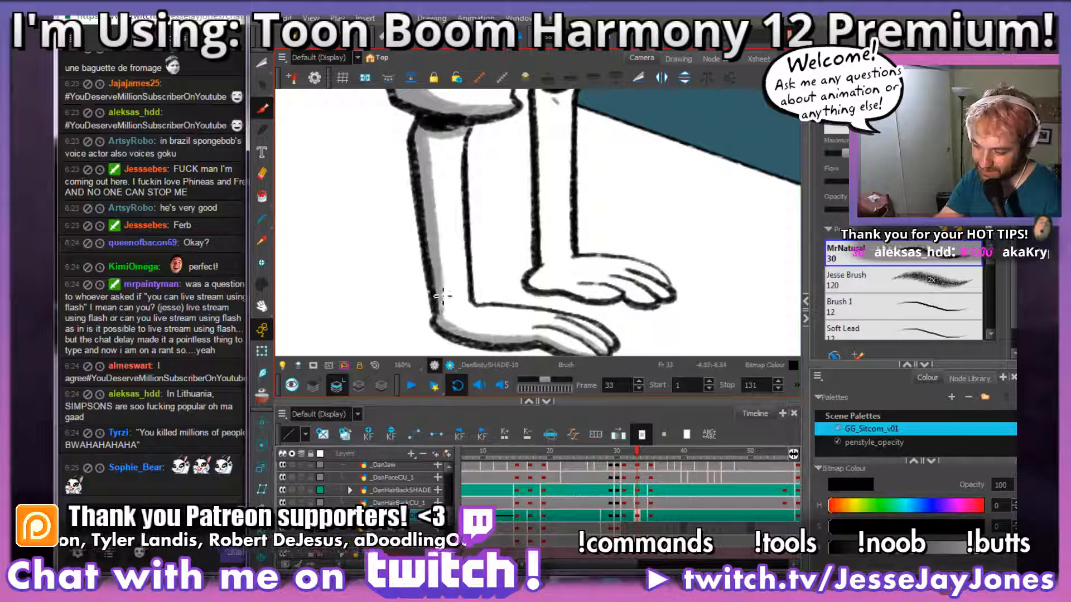
# Step: Brush a grey cast shadow across the top of the far forearm, directly beneath the far sleeve's hem in frame 33
pyautogui.moveTo(583, 206); pyautogui.dragTo(542, 271)
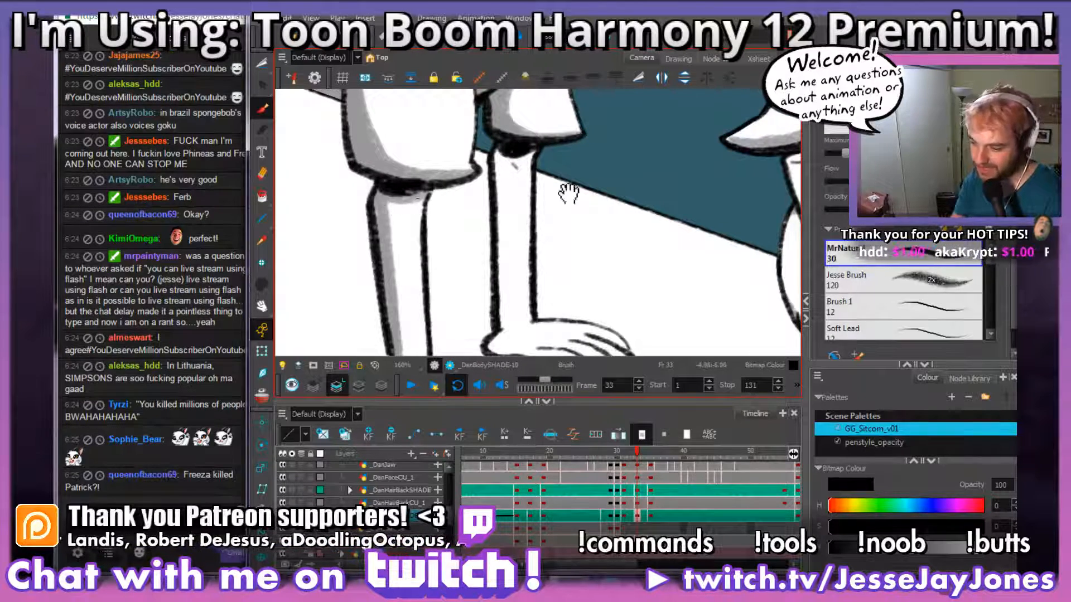
pyautogui.moveTo(569, 193); pyautogui.dragTo(502, 204)
pyautogui.hotkey('alt', 's')
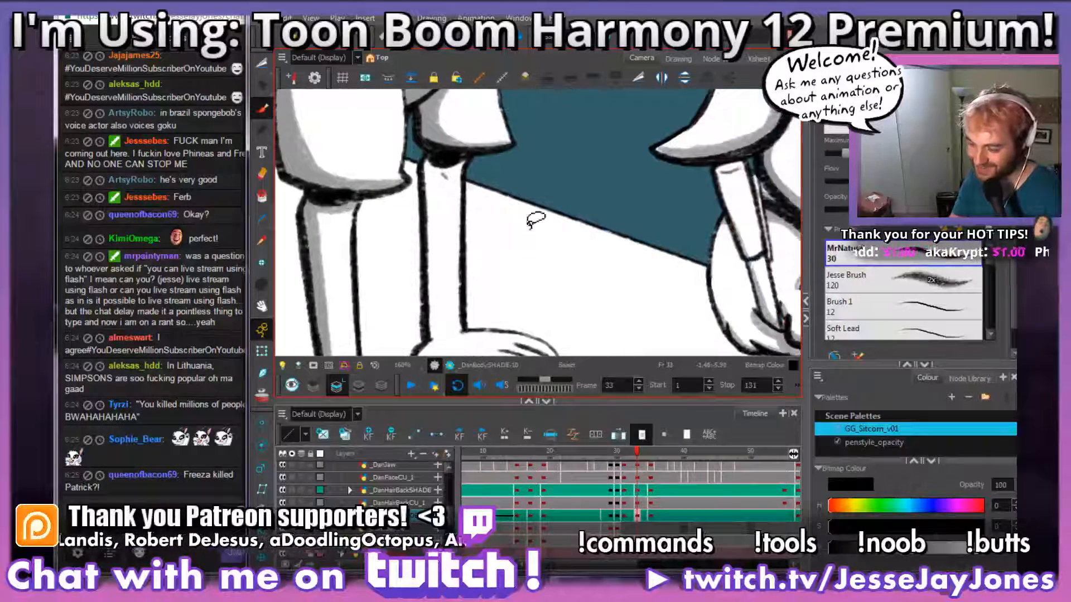
pyautogui.moveTo(543, 285)
pyautogui.mouseDown()
pyautogui.moveTo(559, 219)
pyautogui.moveTo(549, 208)
pyautogui.moveTo(580, 231)
pyautogui.moveTo(568, 271)
pyautogui.mouseUp()
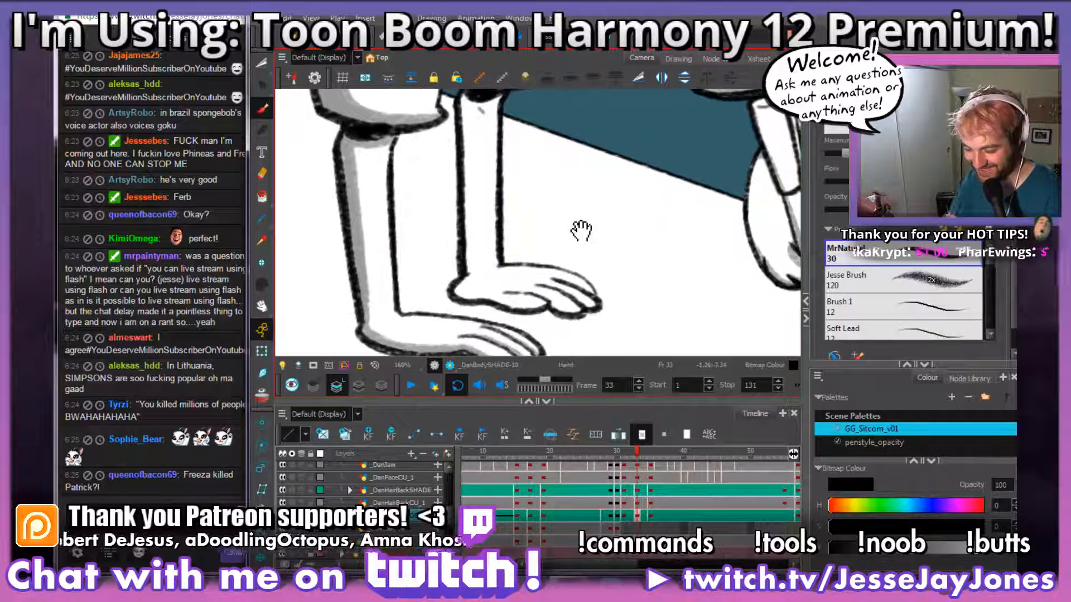
pyautogui.press('2')
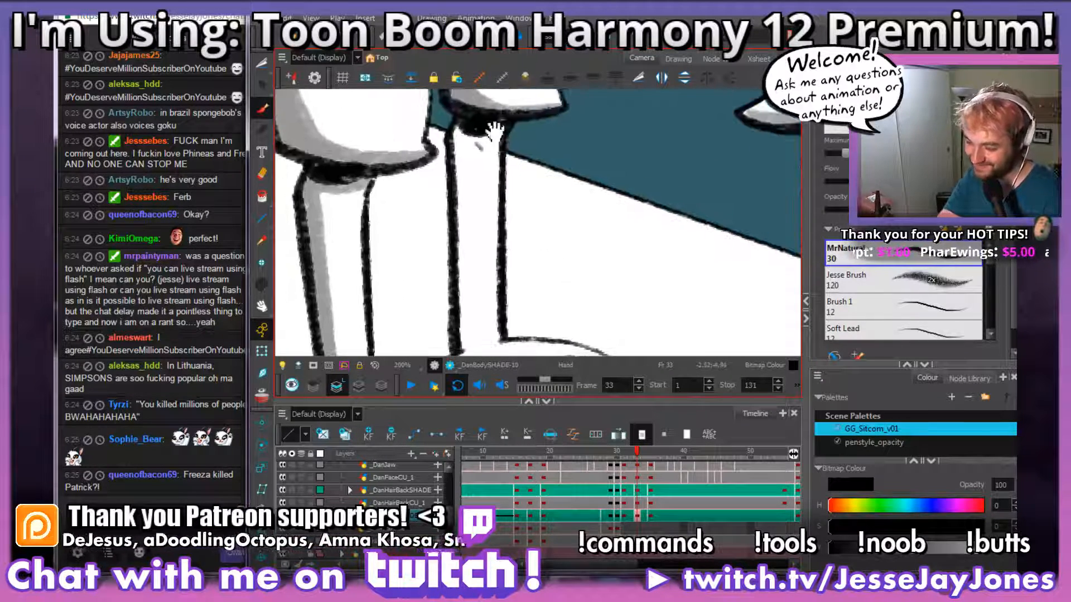
pyautogui.moveTo(493, 130)
pyautogui.mouseDown()
pyautogui.moveTo(505, 148)
pyautogui.moveTo(482, 162)
pyautogui.moveTo(465, 149)
pyautogui.mouseUp()
# Step: Shade the underside of the far hand with grey from the heel along the palm to the thumb
pyautogui.moveTo(549, 281); pyautogui.dragTo(560, 197)
pyautogui.moveTo(572, 327); pyautogui.dragTo(458, 308)
pyautogui.press('space')
pyautogui.moveTo(541, 276)
pyautogui.mouseDown()
pyautogui.moveTo(564, 282)
pyautogui.moveTo(528, 203)
pyautogui.mouseUp()
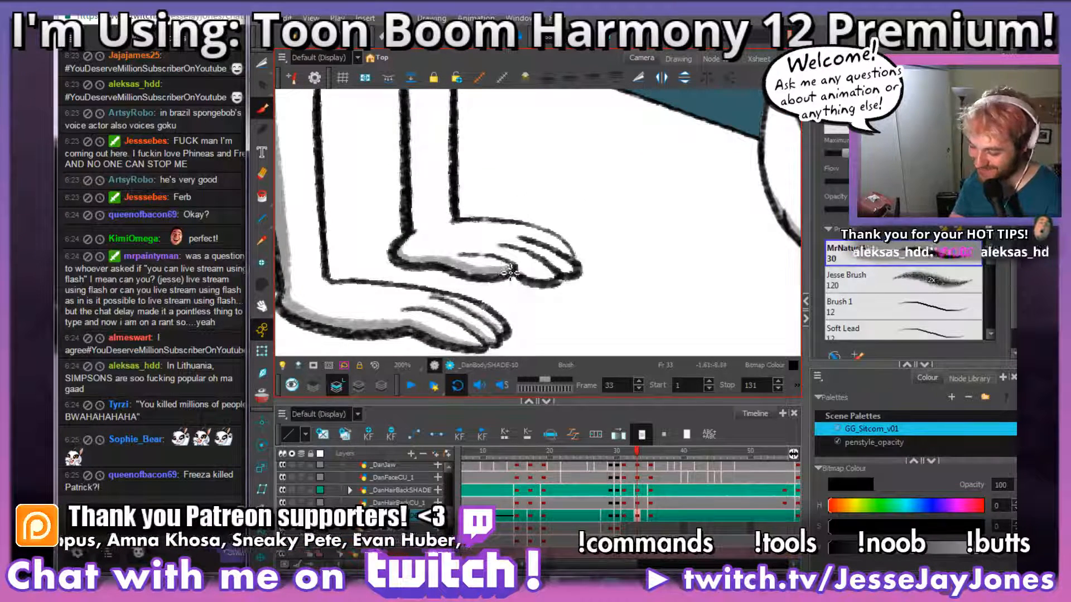
pyautogui.press('space')
pyautogui.moveTo(591, 272); pyautogui.dragTo(558, 265)
pyautogui.press('ctrl')
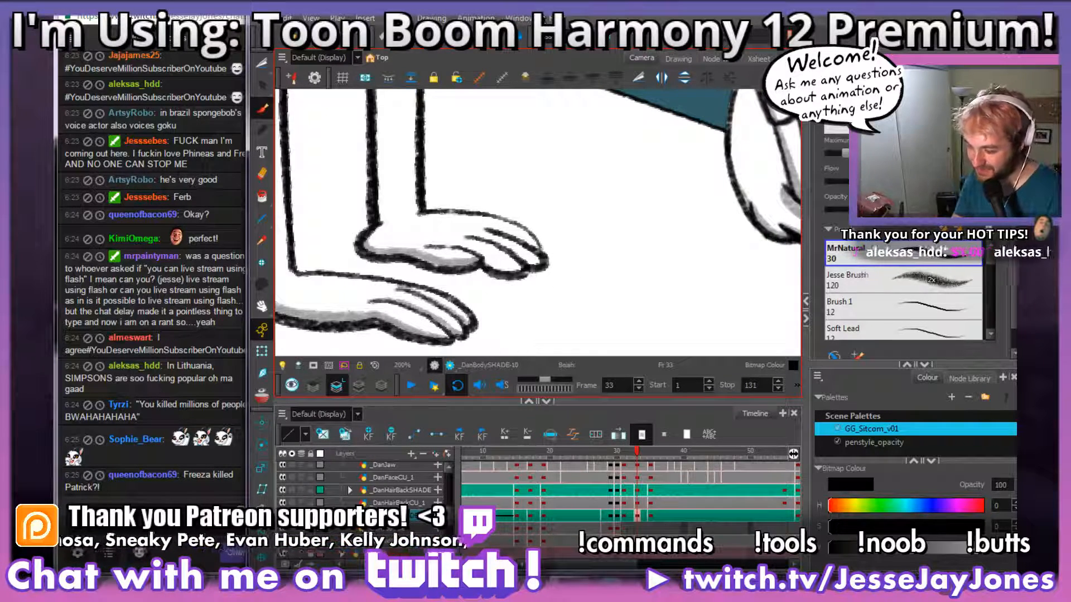
# Step: Shade the undersides of the far hand's fingers with grey in frame 33
pyautogui.press('space')
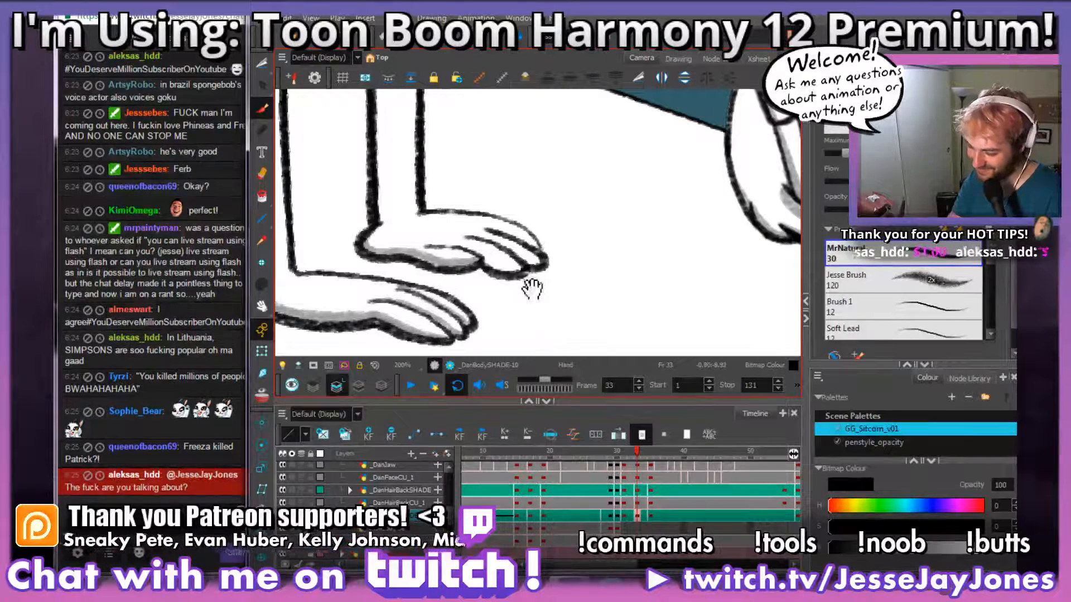
pyautogui.moveTo(530, 282); pyautogui.dragTo(555, 279)
pyautogui.scroll(3, 578, 279)
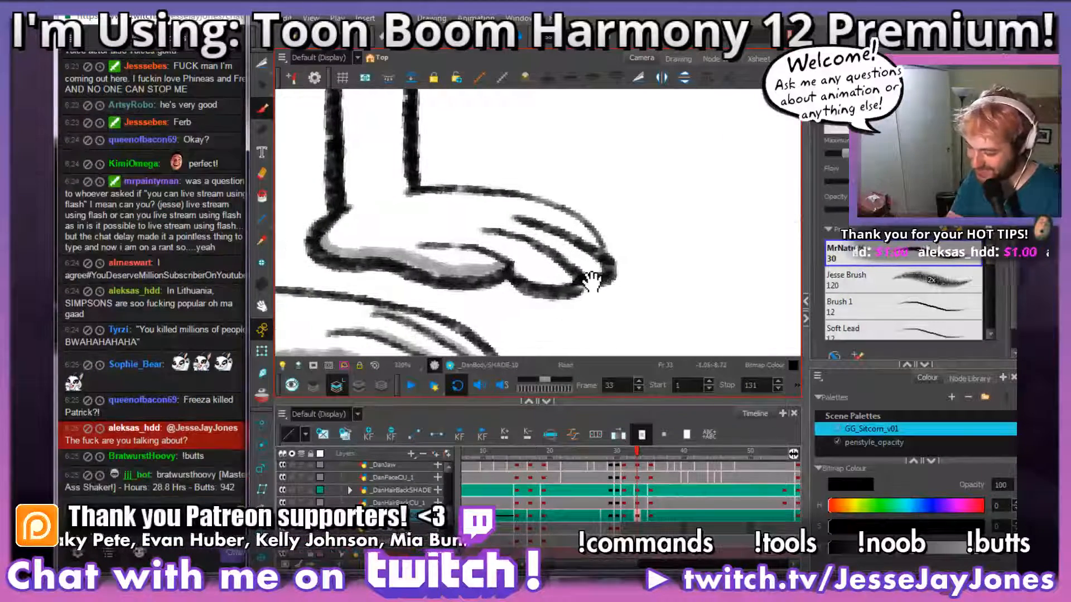
pyautogui.moveTo(593, 281)
pyautogui.mouseDown()
pyautogui.moveTo(560, 280)
pyautogui.moveTo(457, 237)
pyautogui.mouseUp()
pyautogui.press('space')
pyautogui.moveTo(629, 234)
pyautogui.mouseDown()
pyautogui.moveTo(584, 253)
pyautogui.moveTo(553, 249)
pyautogui.moveTo(572, 259)
pyautogui.mouseUp()
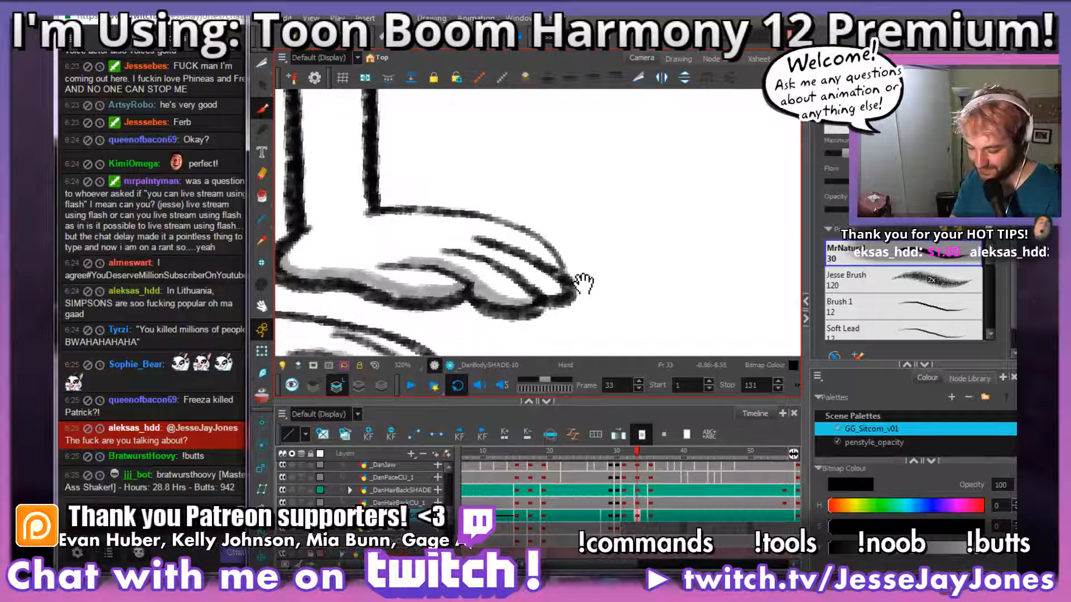
pyautogui.moveTo(573, 304); pyautogui.dragTo(601, 301)
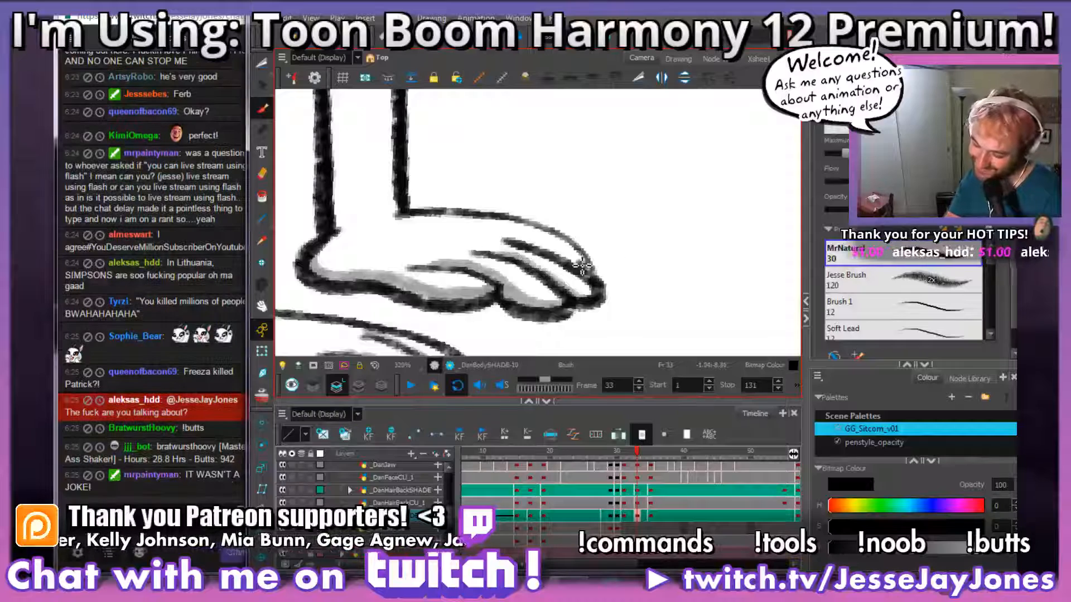
# Step: Shade the far forearm's back edge with grey from the sleeve down to the wrist and check both arms
pyautogui.scroll(-5, 587, 269)
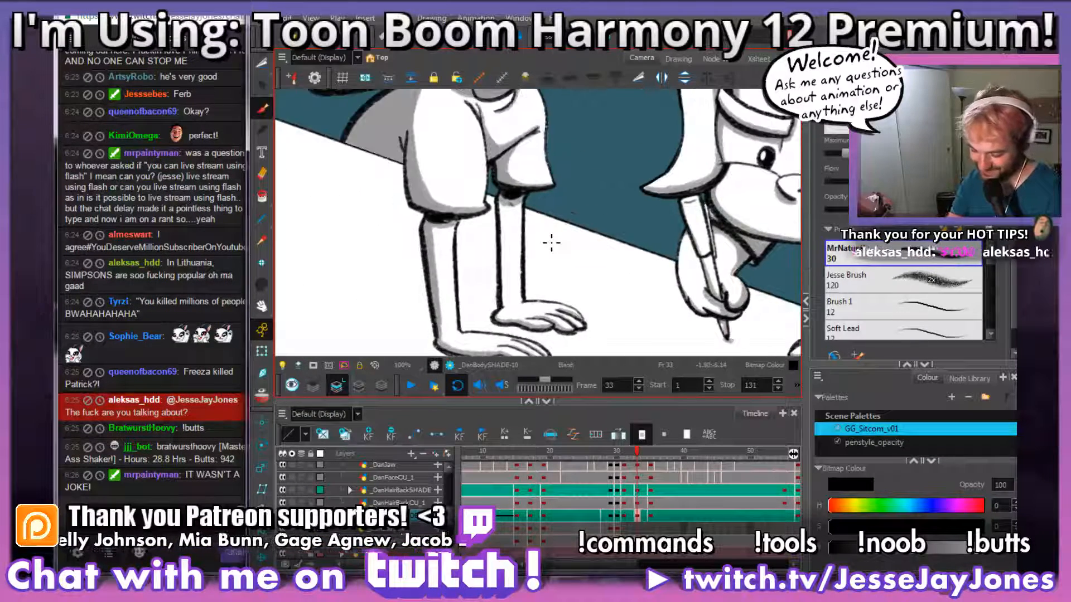
pyautogui.scroll(2, 551, 242)
pyautogui.moveTo(550, 242)
pyautogui.mouseDown()
pyautogui.moveTo(542, 235)
pyautogui.moveTo(554, 227)
pyautogui.mouseUp()
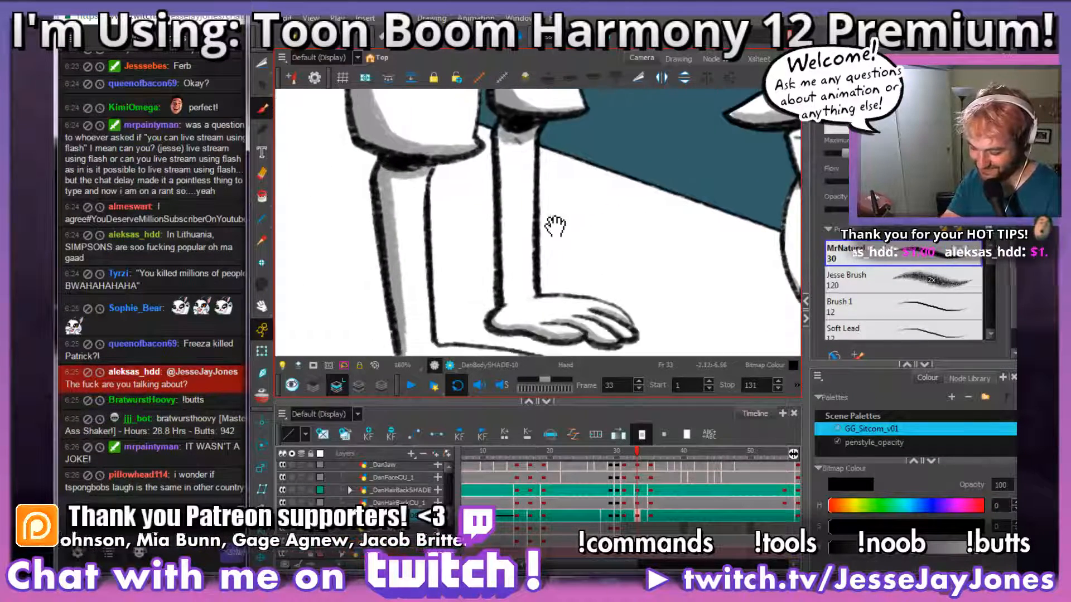
pyautogui.scroll(1, 545, 246)
pyautogui.moveTo(538, 287); pyautogui.dragTo(537, 252)
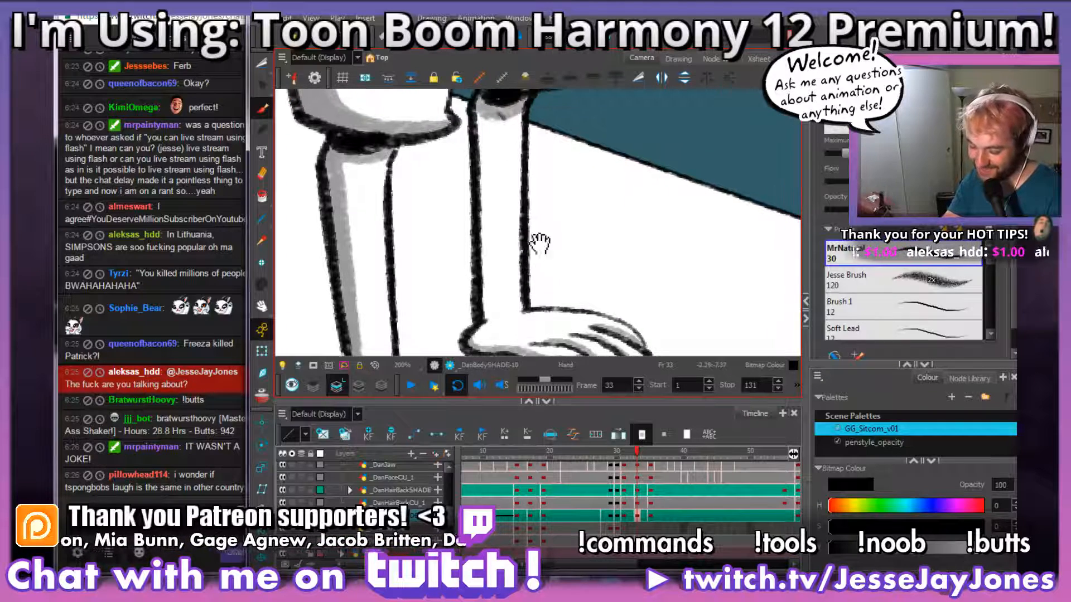
pyautogui.moveTo(487, 115)
pyautogui.mouseDown()
pyautogui.moveTo(488, 317)
pyautogui.moveTo(489, 115)
pyautogui.mouseUp()
pyautogui.press('1')
pyautogui.press('1')
pyautogui.press('1')
pyautogui.press('1')
pyautogui.press('1')
pyautogui.press('1')
pyautogui.press('1')
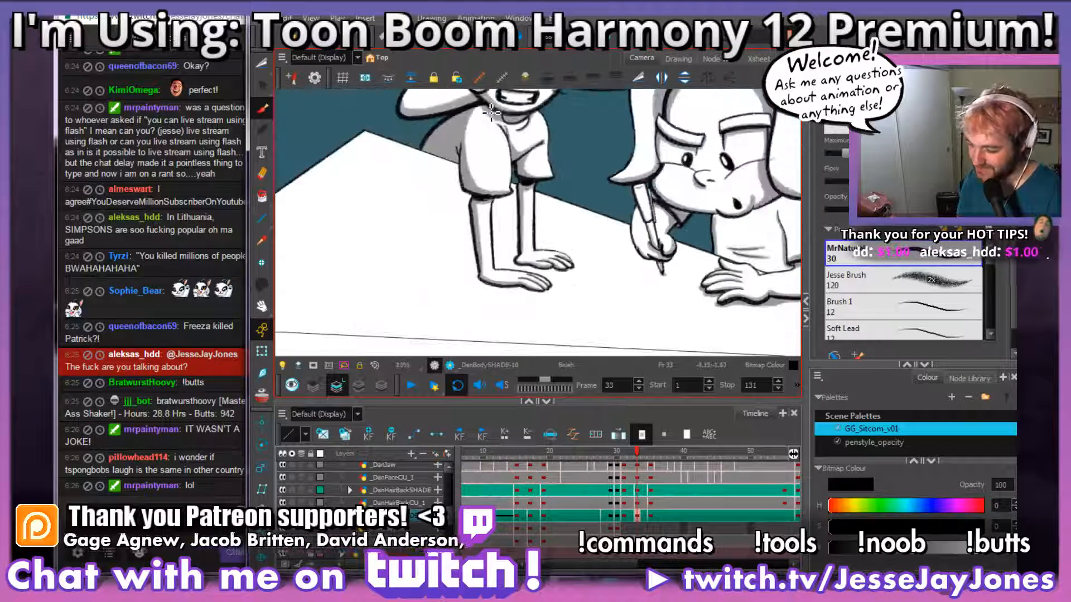
pyautogui.press('2')
pyautogui.press('2')
pyautogui.press('2')
pyautogui.press('2')
pyautogui.press('2')
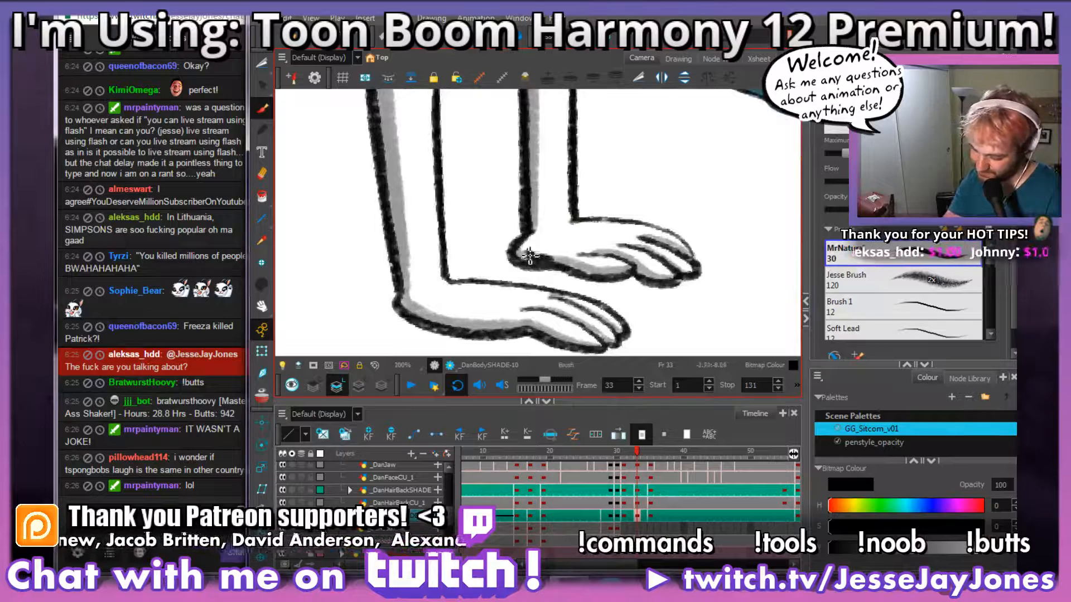
pyautogui.moveTo(616, 277)
pyautogui.mouseDown()
pyautogui.moveTo(625, 231)
pyautogui.moveTo(637, 256)
pyautogui.moveTo(569, 253)
pyautogui.moveTo(617, 273)
pyautogui.moveTo(548, 294)
pyautogui.moveTo(590, 264)
pyautogui.moveTo(588, 286)
pyautogui.mouseUp()
# Step: Check the livestream page in the web browser, load a page in a new tab and return to Harmony
pyautogui.moveTo(212, 586)
pyautogui.click(136, 491)
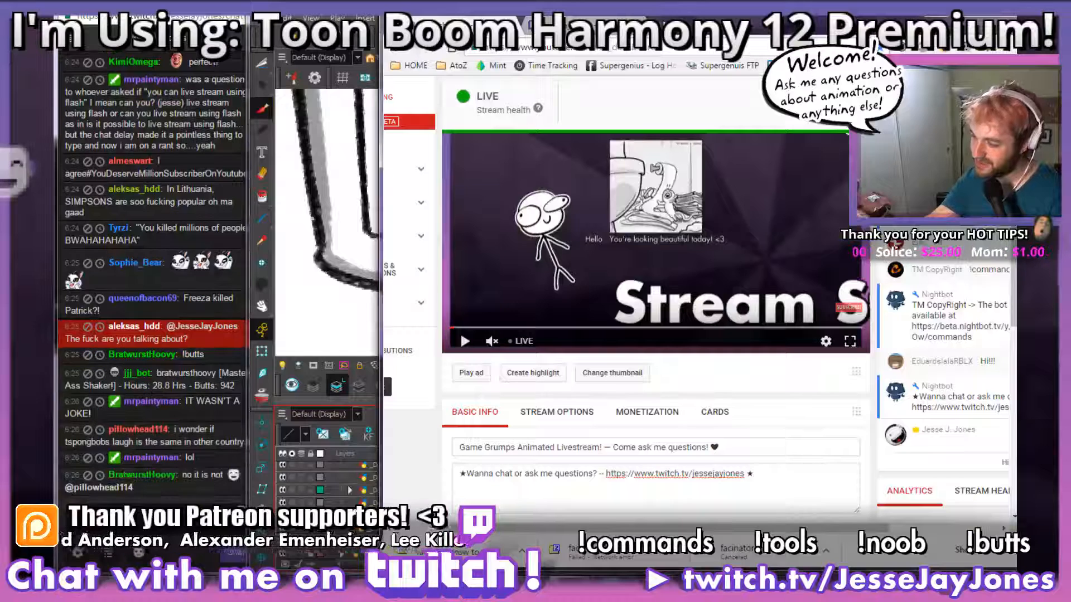
pyautogui.click(664, 24)
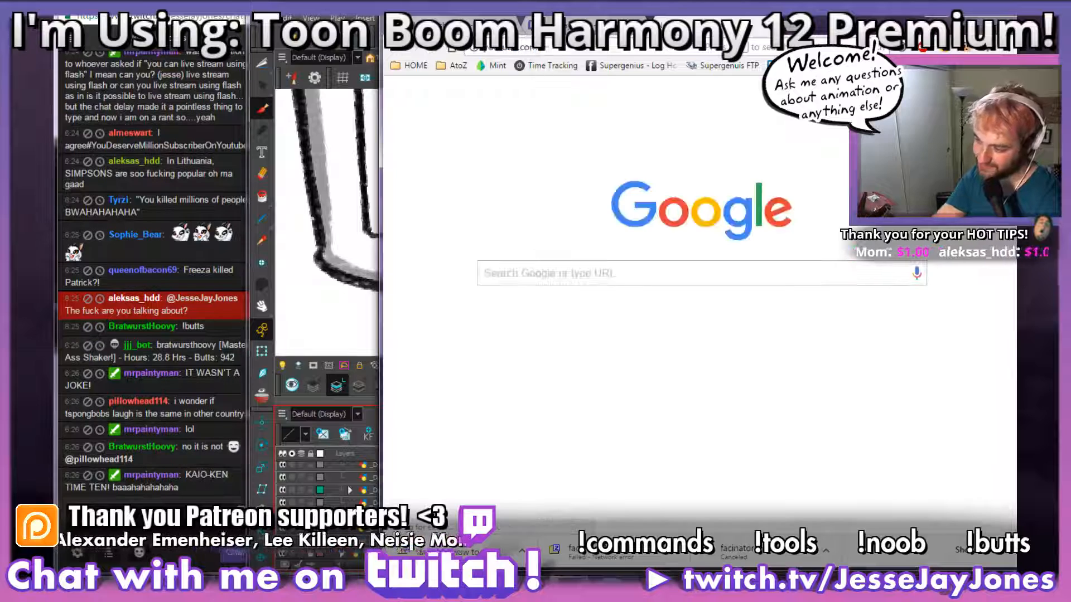
pyautogui.press('Return')
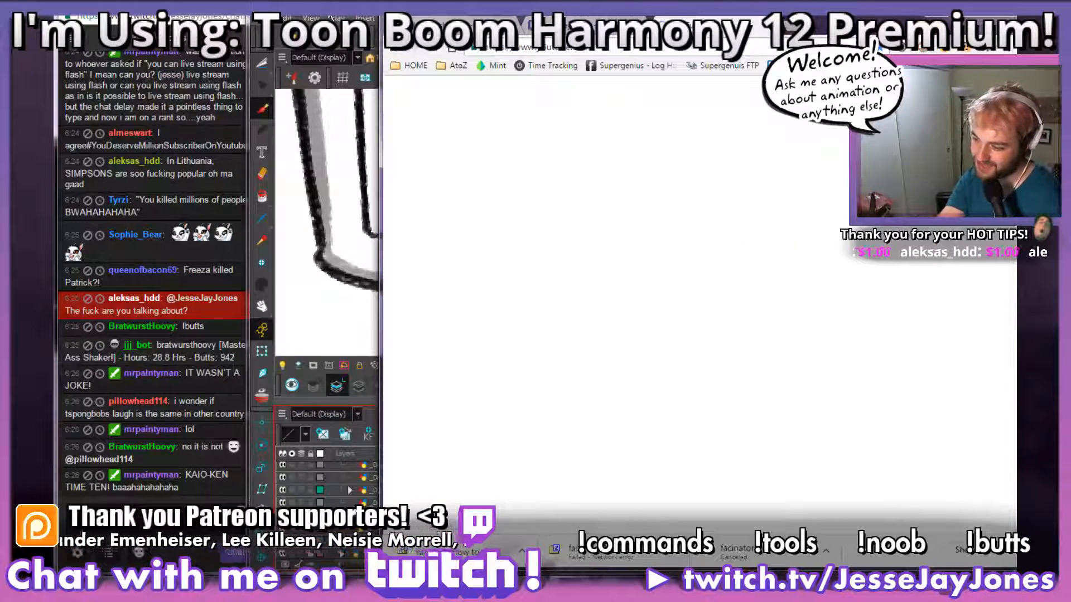
pyautogui.hotkey('alt', 'Tab')
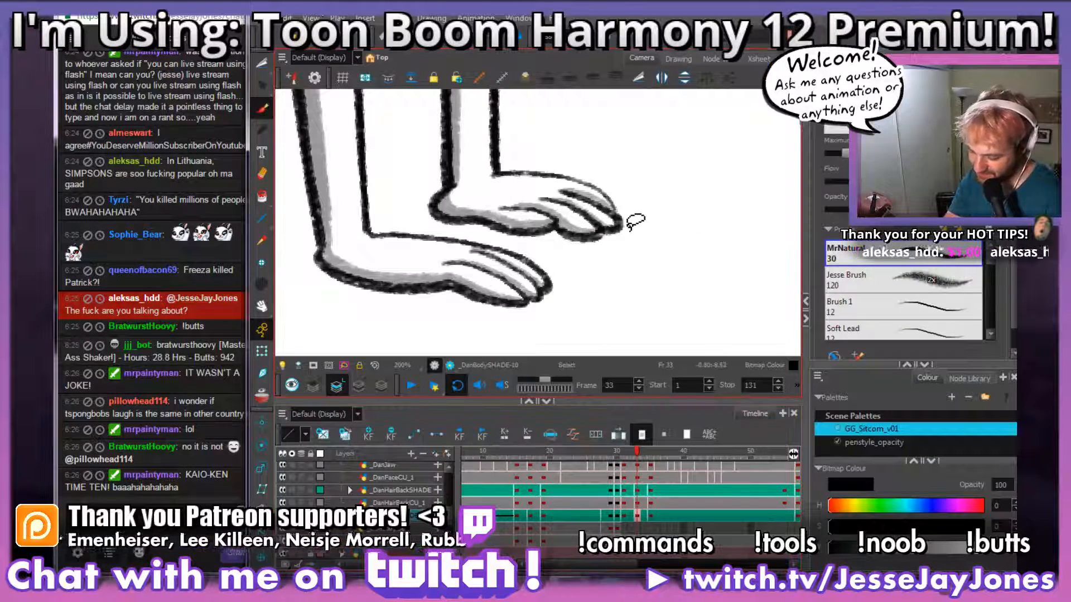
# Step: Brush a grey contact shadow on the tabletop beneath the near hand, running from the fingertips around the heel
pyautogui.moveTo(593, 239)
pyautogui.mouseDown()
pyautogui.moveTo(545, 267)
pyautogui.moveTo(521, 258)
pyautogui.mouseUp()
pyautogui.moveTo(492, 306)
pyautogui.mouseDown()
pyautogui.moveTo(590, 291)
pyautogui.moveTo(577, 295)
pyautogui.moveTo(605, 313)
pyautogui.moveTo(604, 297)
pyautogui.mouseUp()
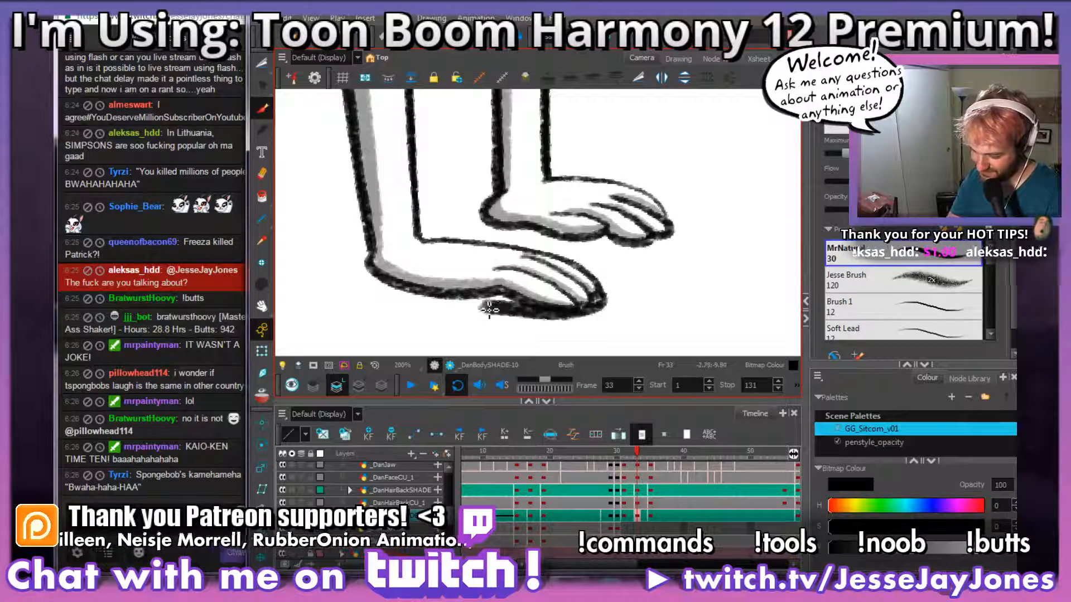
pyautogui.moveTo(374, 265)
pyautogui.mouseDown()
pyautogui.moveTo(597, 311)
pyautogui.moveTo(528, 308)
pyautogui.mouseUp()
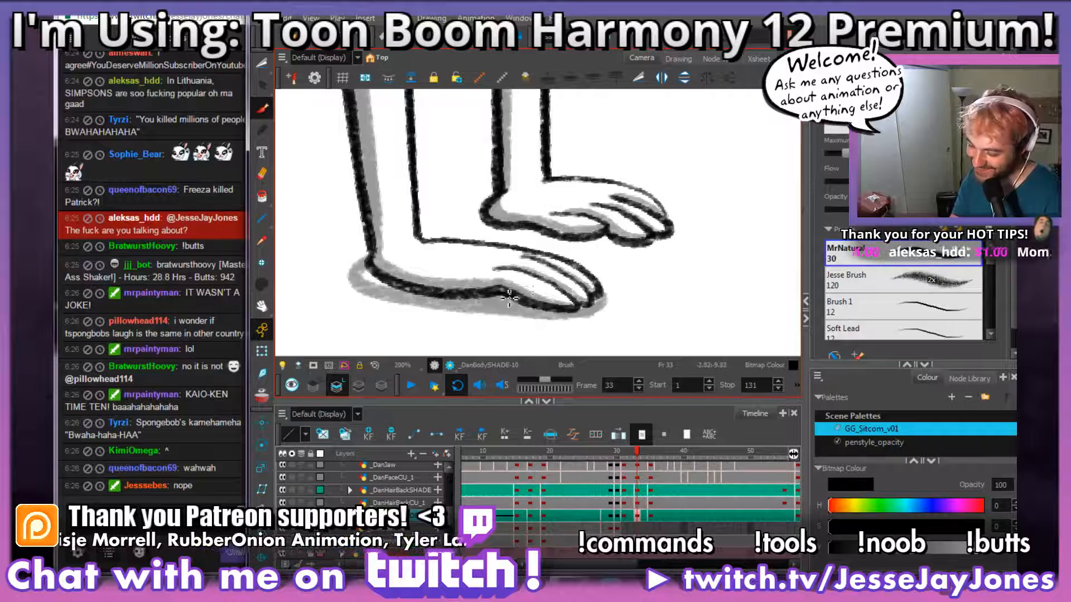
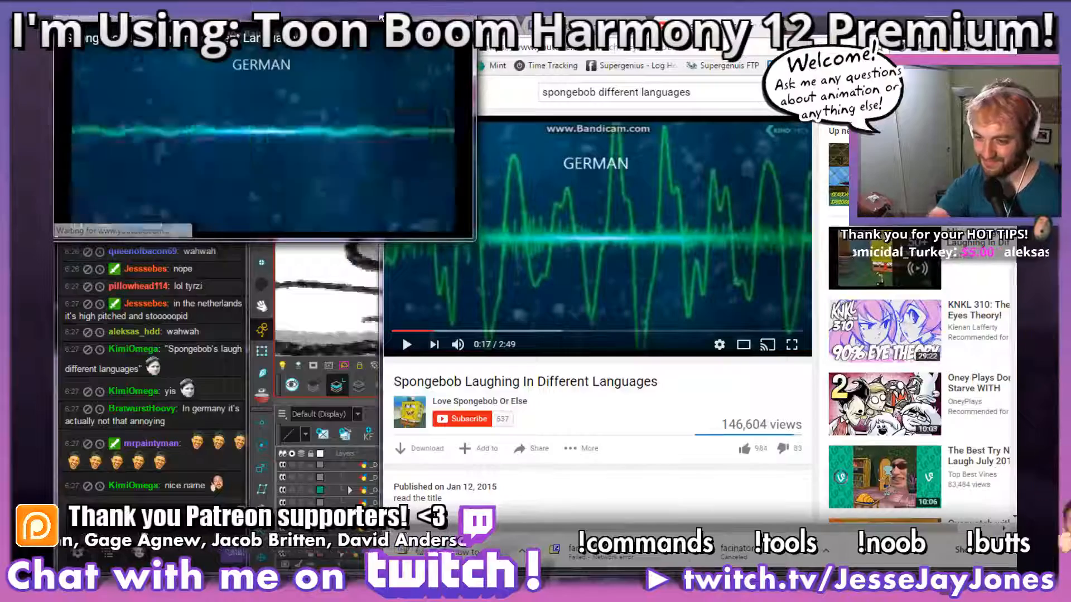
# Step: Launch TopmostToggle so the video pop-out stays above other windows, and minimise the browser to return to Harmony
pyautogui.press('super')
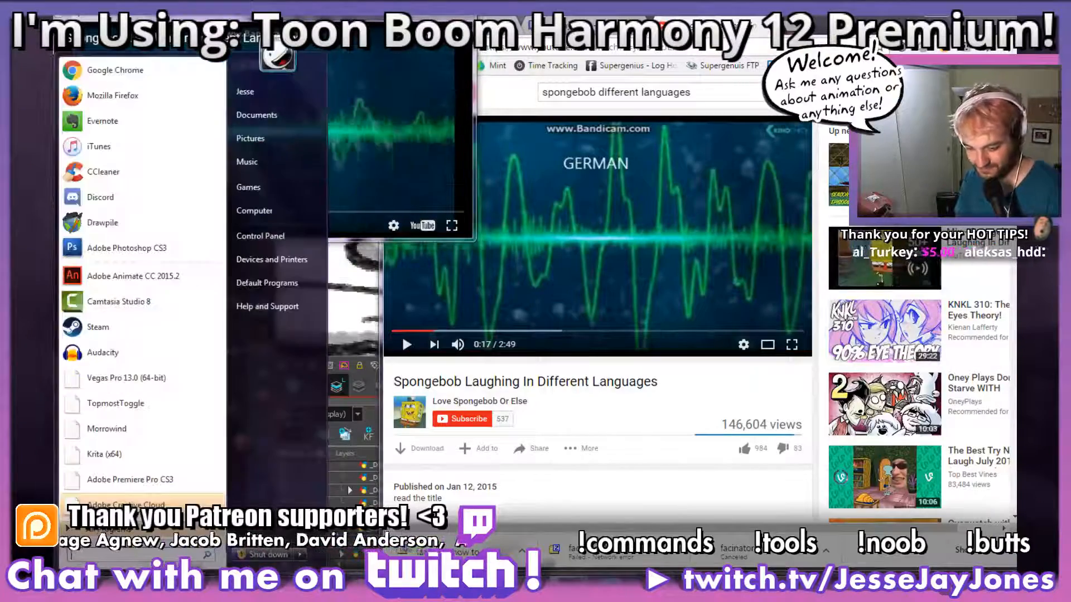
pyautogui.click(136, 408)
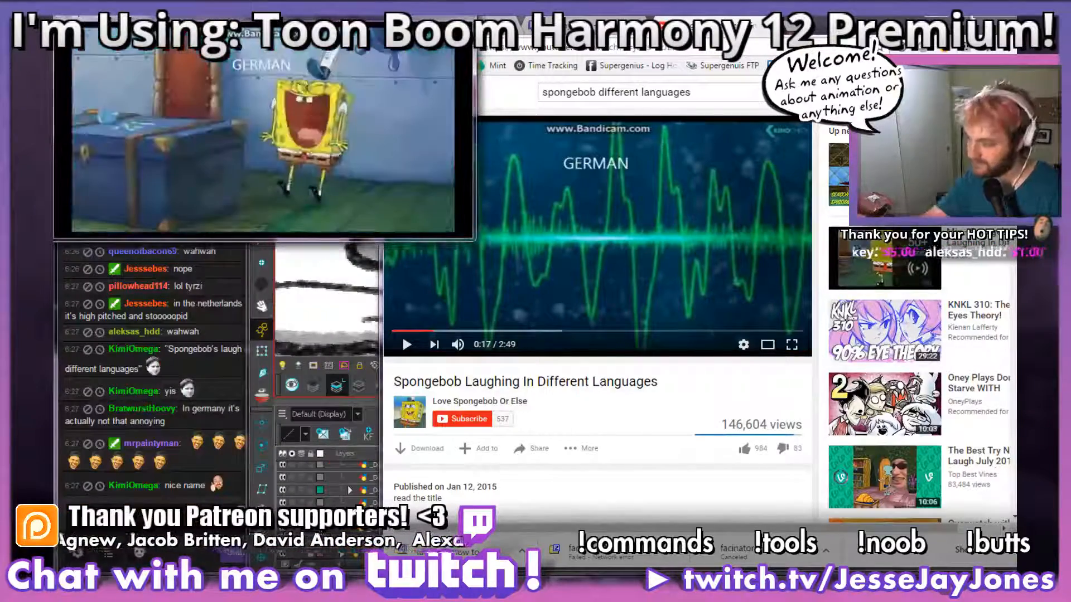
pyautogui.click(969, 19)
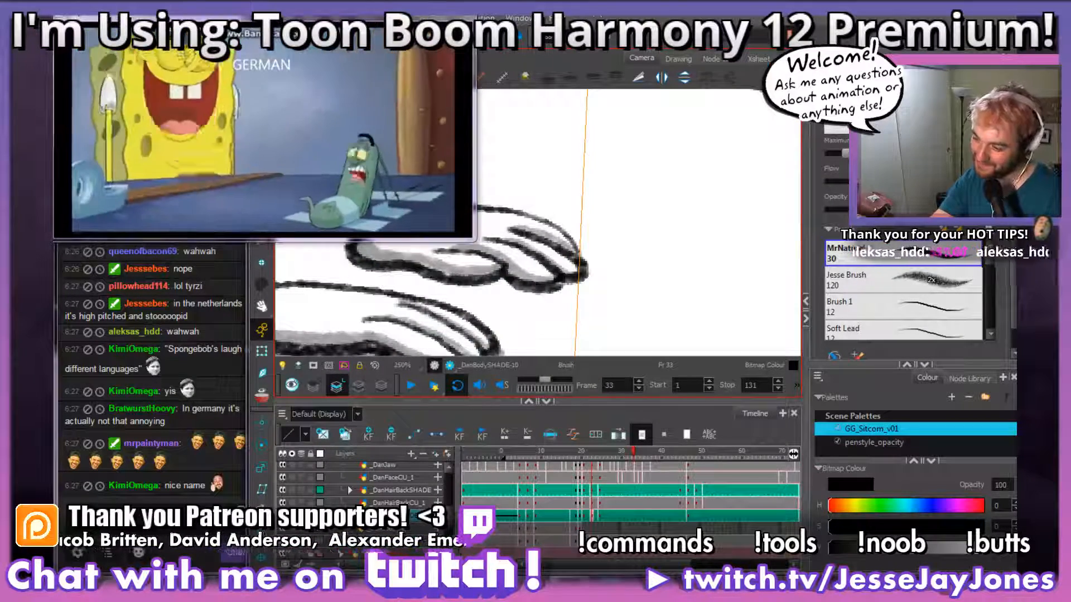
# Step: Check the shaded arms and hands in frame 33 and shrink the video pop-out to the chat column's width
pyautogui.moveTo(593, 296); pyautogui.dragTo(760, 281)
pyautogui.moveTo(587, 295); pyautogui.dragTo(665, 293)
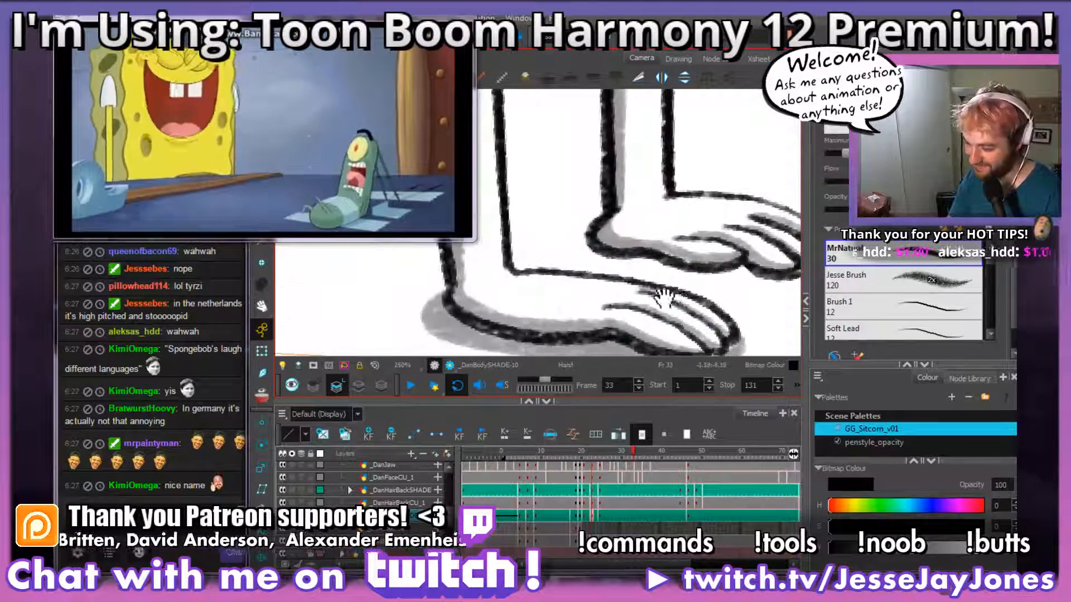
pyautogui.moveTo(580, 284)
pyautogui.mouseDown()
pyautogui.moveTo(661, 299)
pyautogui.moveTo(630, 296)
pyautogui.mouseUp()
pyautogui.press('1')
pyautogui.press('1')
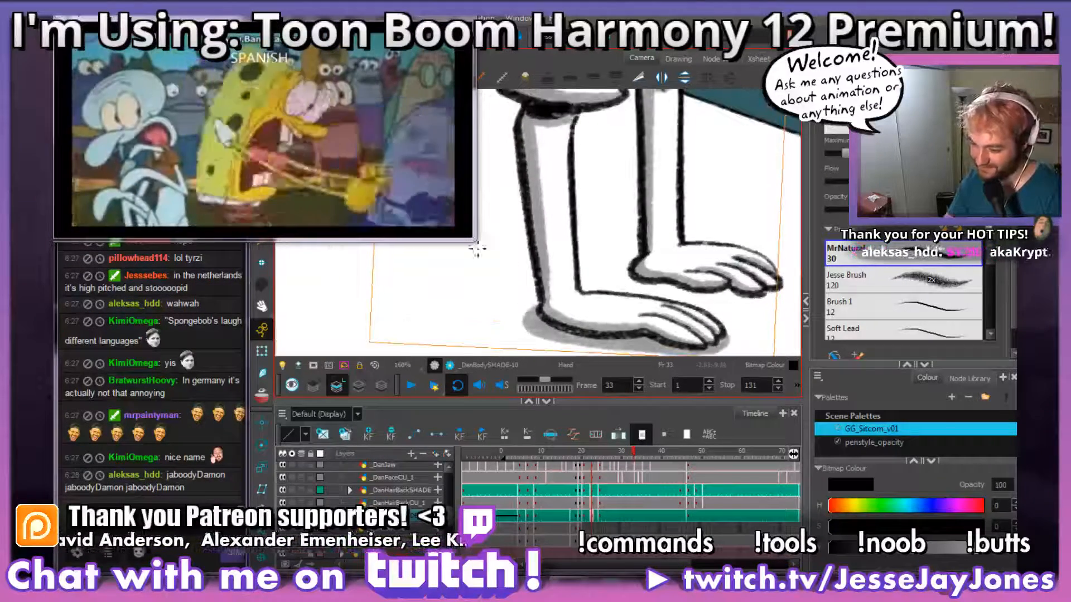
pyautogui.moveTo(476, 240); pyautogui.dragTo(250, 212)
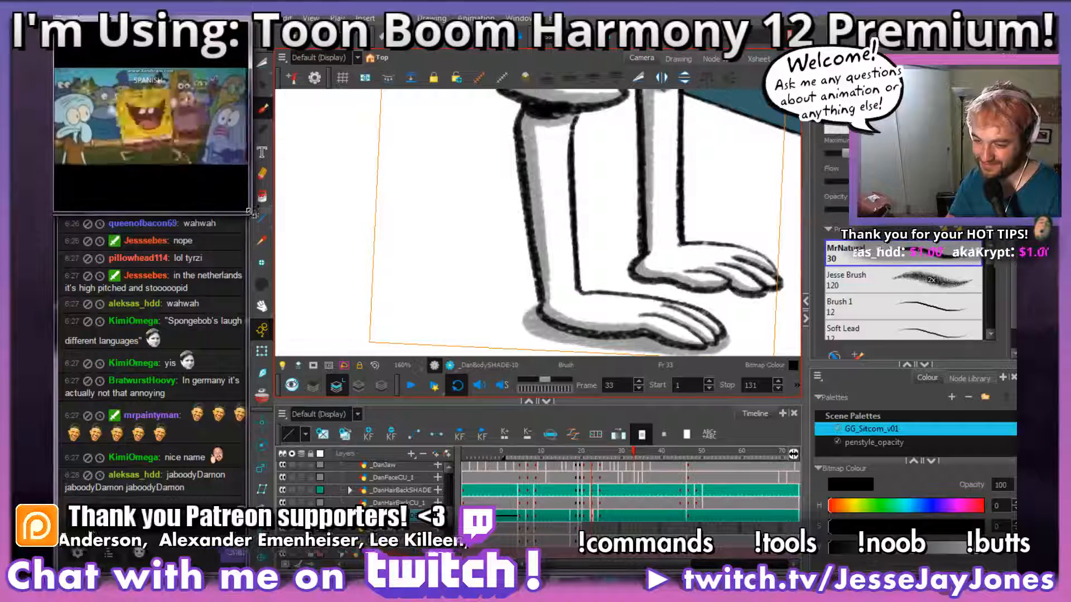
# Step: Brush a grey contact shadow on the tabletop beneath the far hand in frame 33, from the fingertips back around the heel
pyautogui.moveTo(680, 218)
pyautogui.mouseDown()
pyautogui.moveTo(578, 231)
pyautogui.moveTo(596, 234)
pyautogui.moveTo(587, 248)
pyautogui.mouseUp()
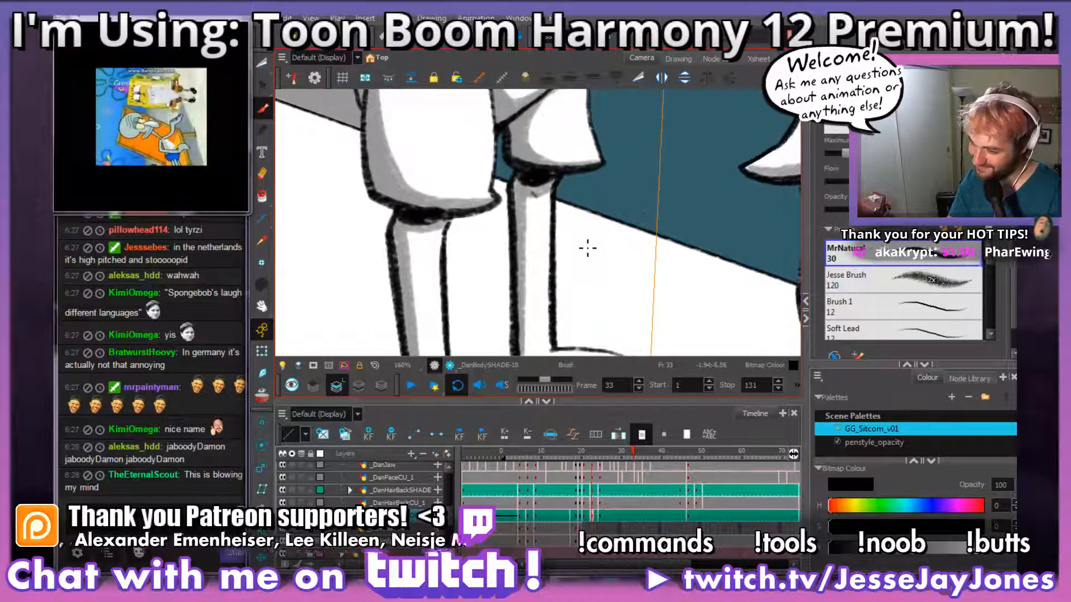
pyautogui.scroll(-4, 588, 248)
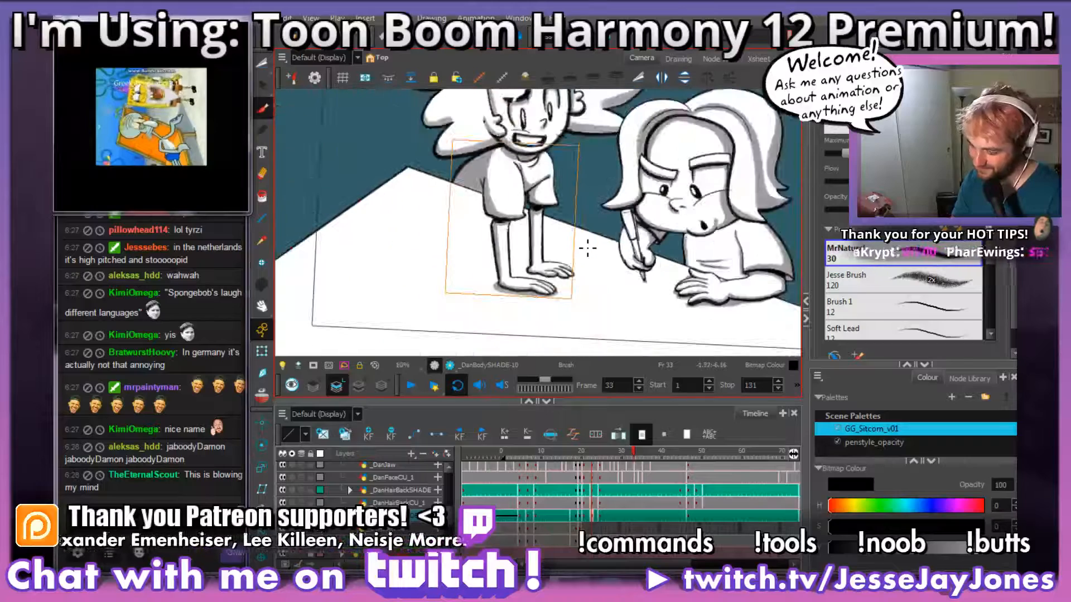
pyautogui.scroll(1, 588, 247)
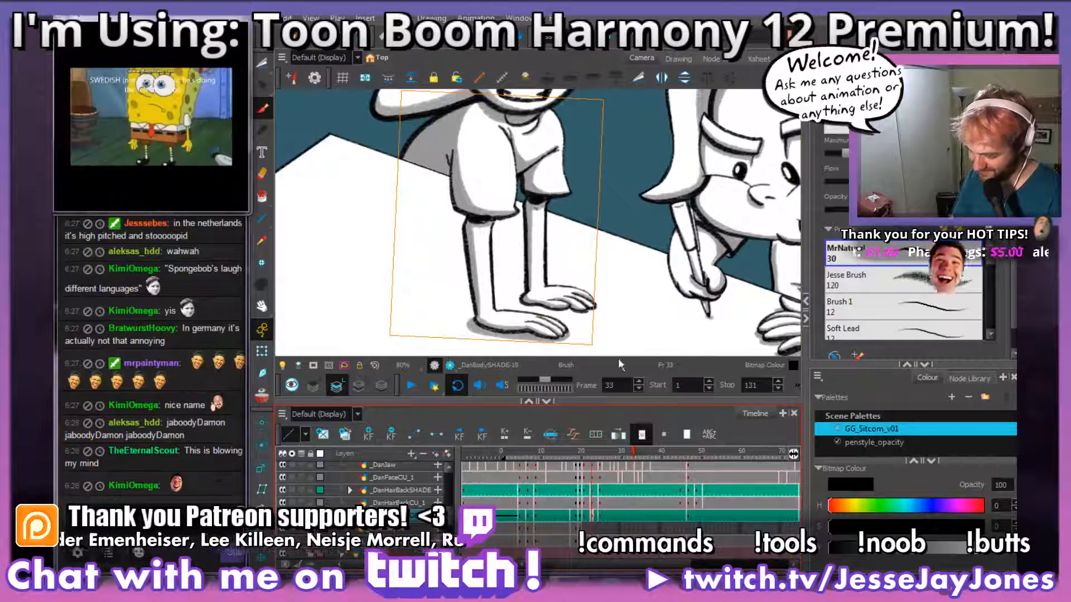
pyautogui.scroll(3, 587, 247)
pyautogui.scroll(3, 596, 256)
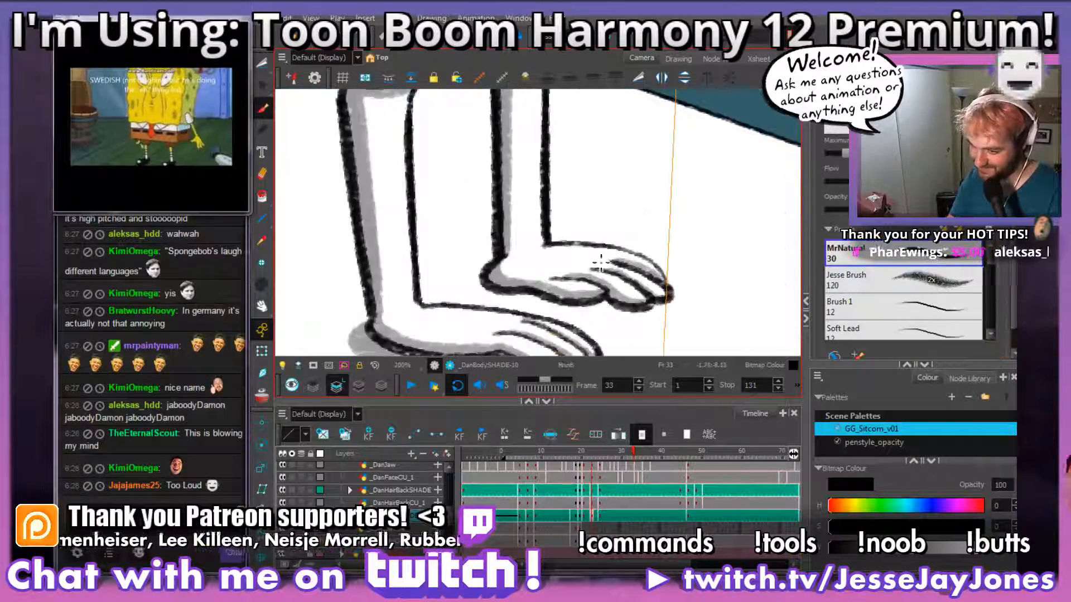
pyautogui.scroll(1, 624, 273)
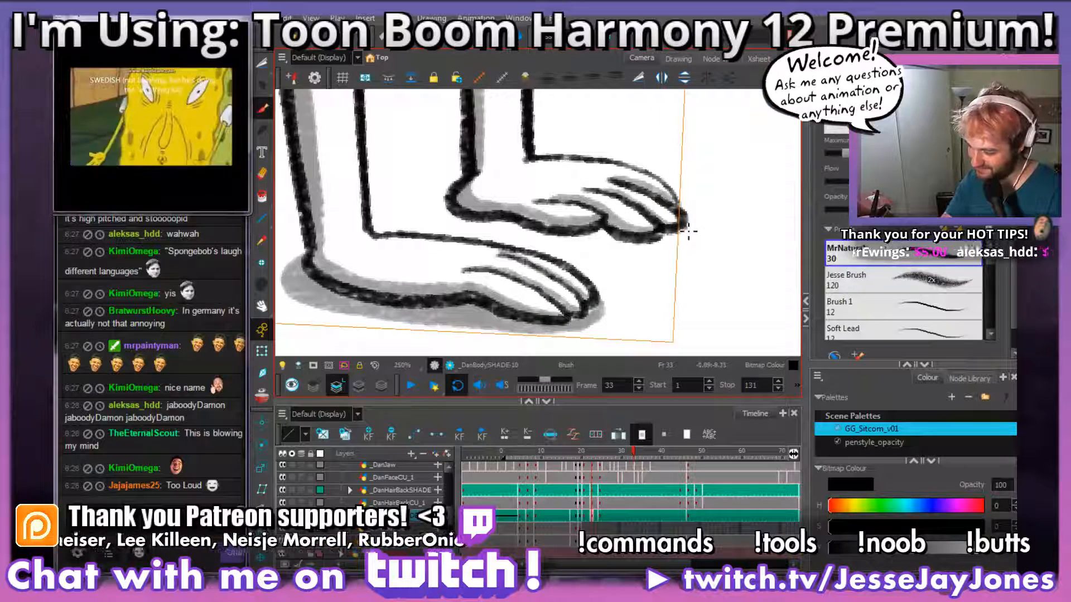
pyautogui.moveTo(669, 237)
pyautogui.mouseDown()
pyautogui.moveTo(581, 241)
pyautogui.moveTo(452, 222)
pyautogui.mouseUp()
pyautogui.scroll(-4, 650, 260)
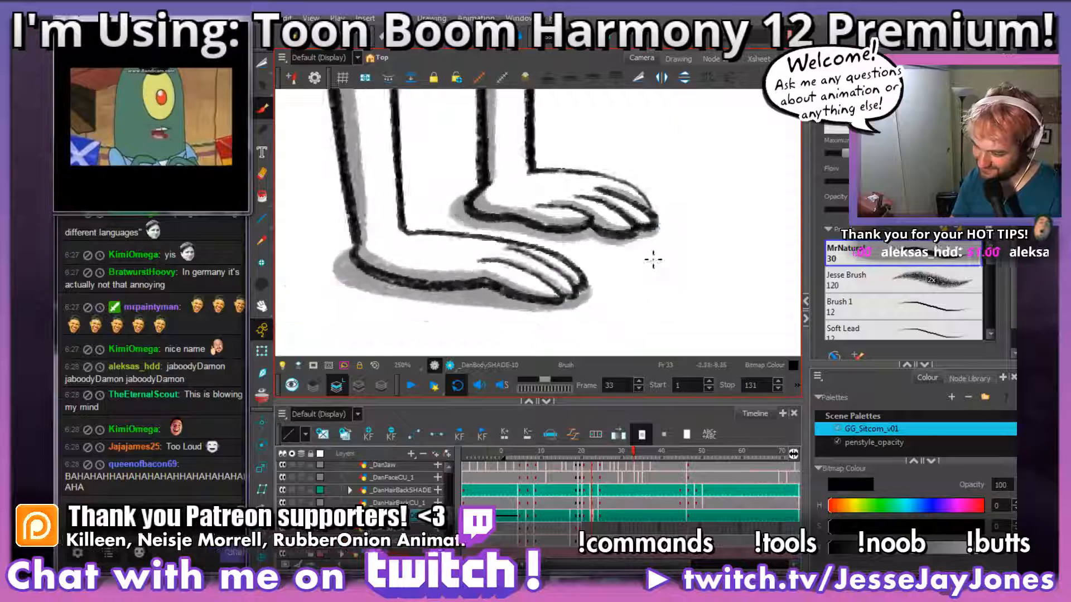
pyautogui.scroll(-1, 653, 266)
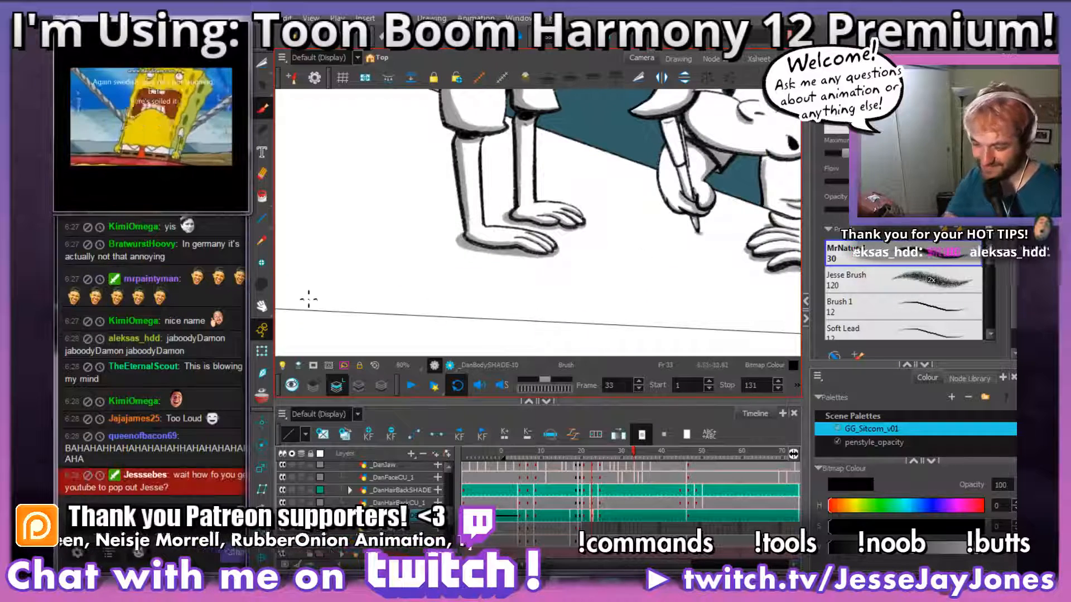
# Step: Demonstrate moving and resizing the floating video pop-out over Harmony, and park it back above the chat
pyautogui.moveTo(189, 13); pyautogui.dragTo(285, 22)
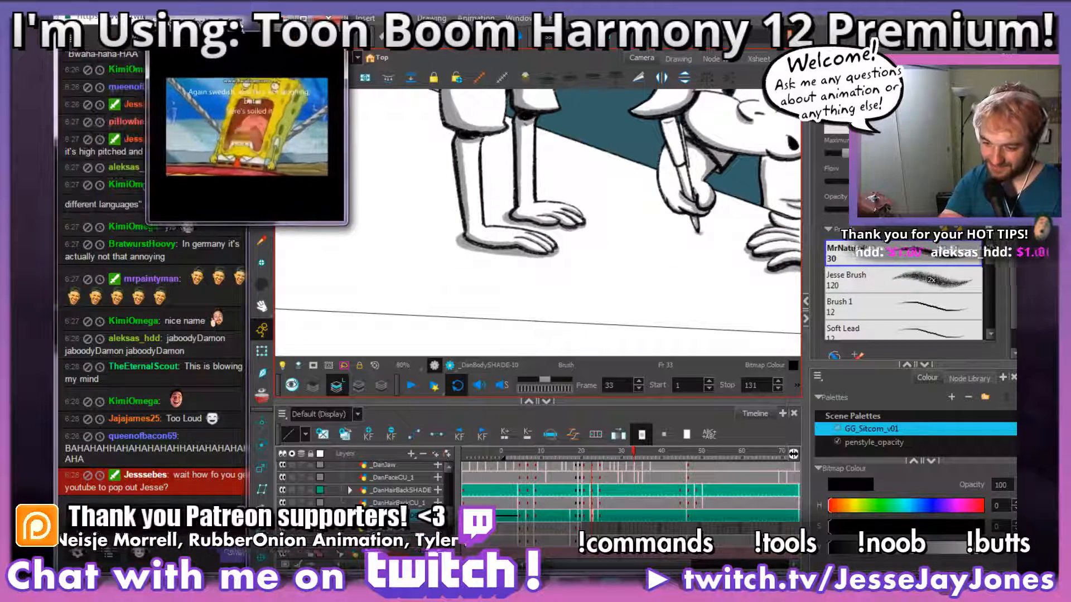
pyautogui.moveTo(339, 213); pyautogui.dragTo(555, 246)
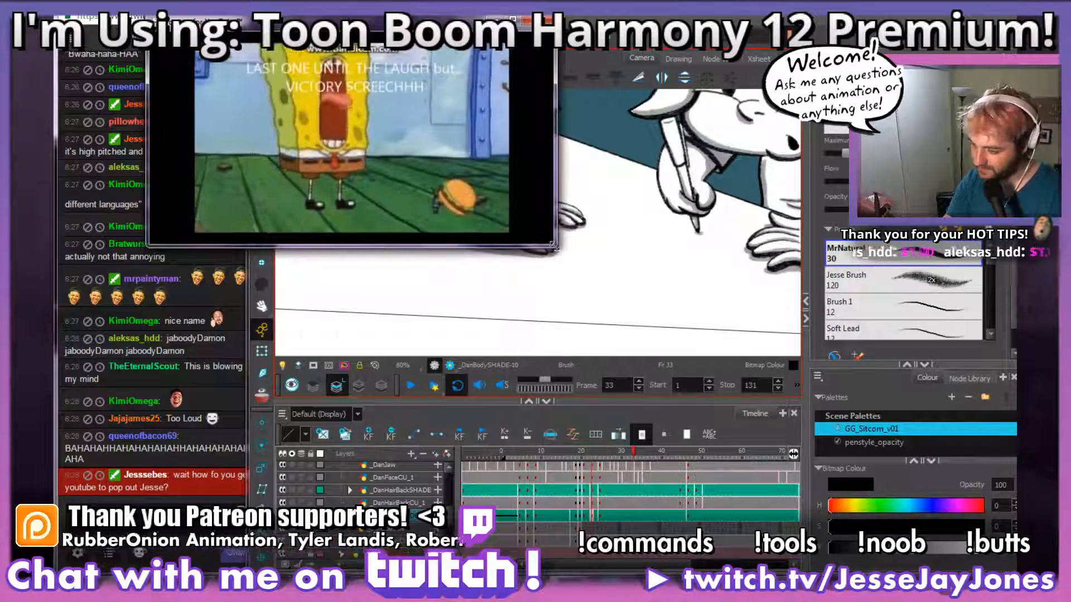
pyautogui.moveTo(555, 245); pyautogui.dragTo(378, 183)
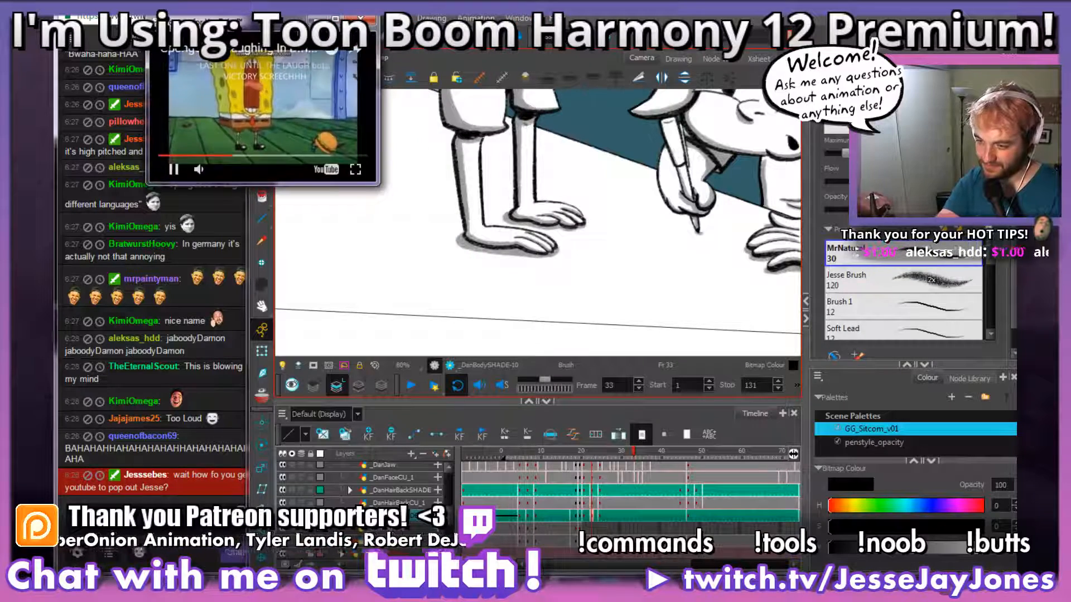
pyautogui.moveTo(297, 21); pyautogui.dragTo(189, 15)
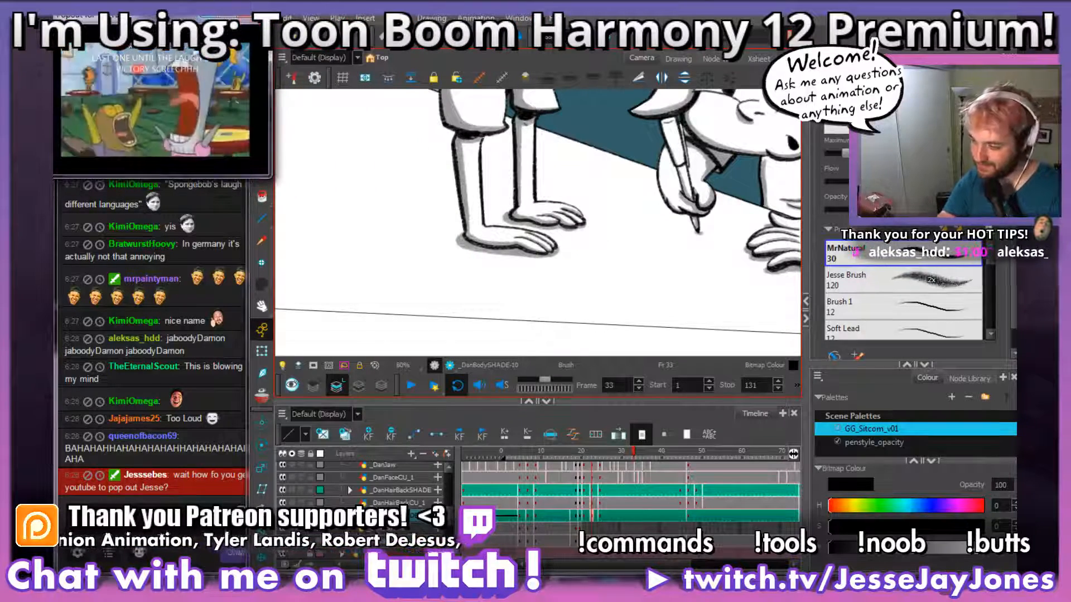
# Step: Check both hands' tabletop shadows in frame 33 and go to the body shade drawing at frame 35
pyautogui.moveTo(618, 236); pyautogui.dragTo(613, 279)
pyautogui.scroll(3, 613, 279)
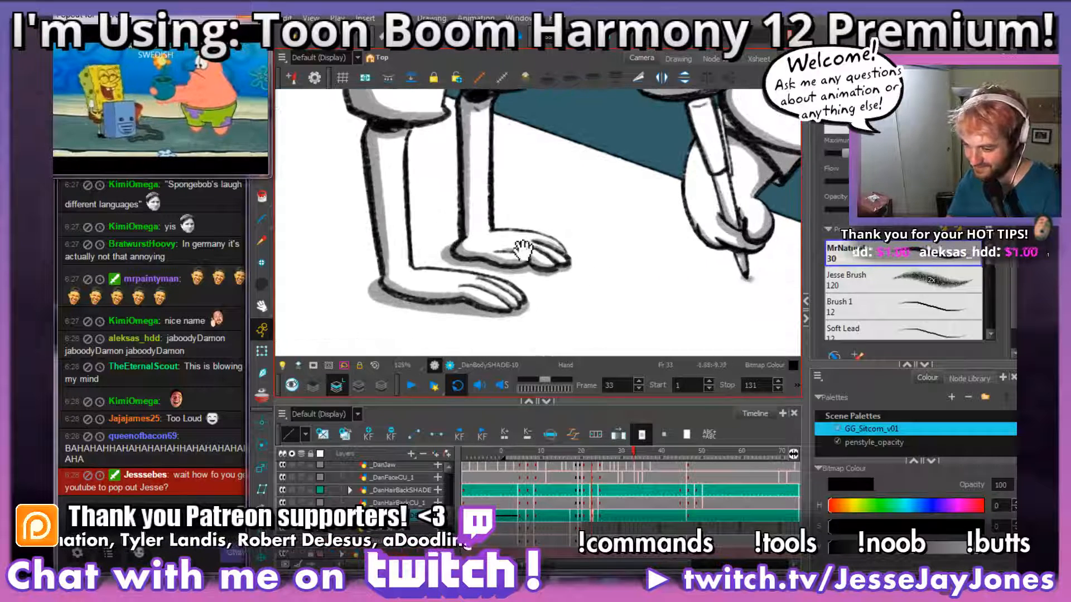
pyautogui.moveTo(637, 283); pyautogui.dragTo(611, 274)
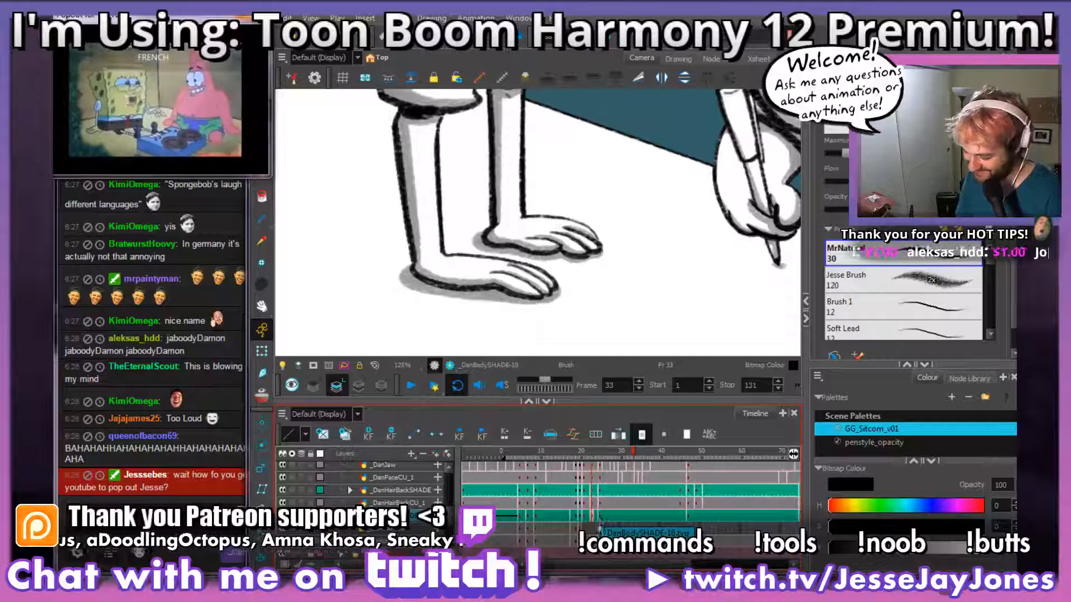
pyautogui.click(600, 515)
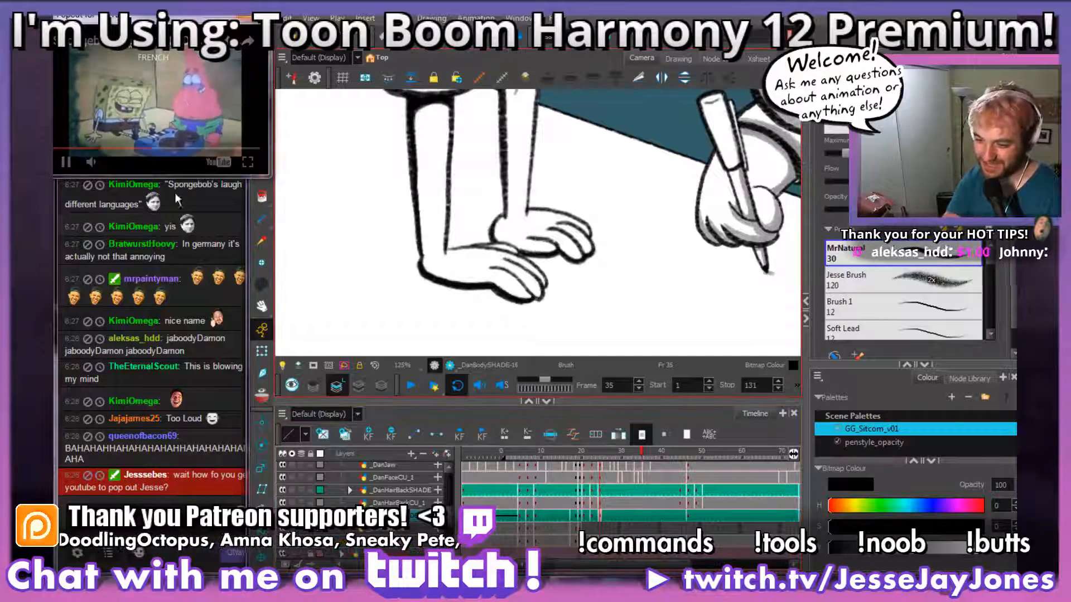
# Step: Replace the video pop-out with a new one from the browser, pause it and pin it above other windows with TopmostToggle
pyautogui.moveTo(161, 18); pyautogui.dragTo(359, 75)
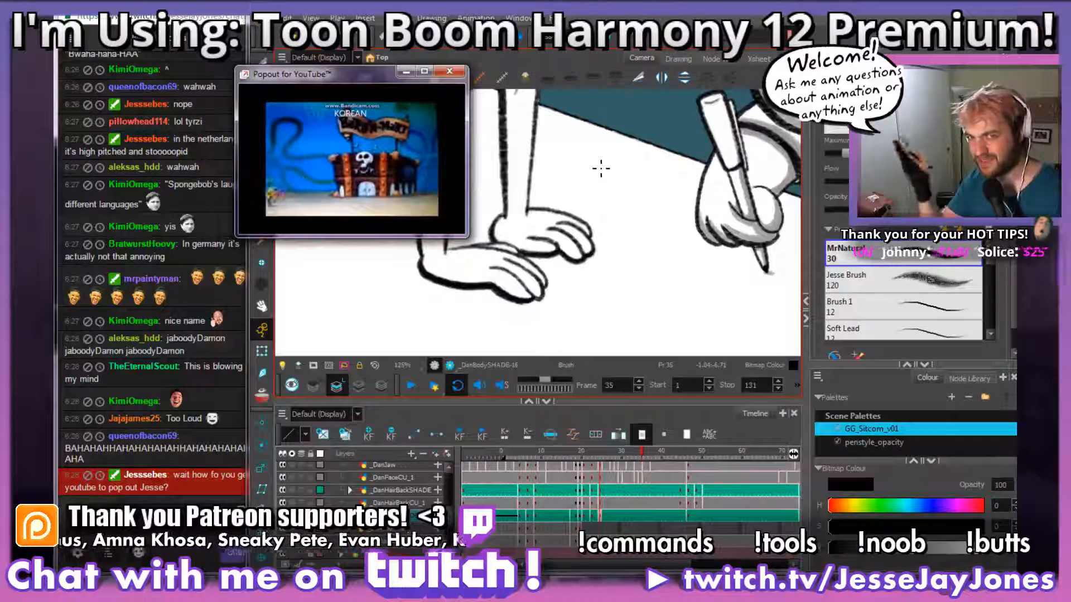
pyautogui.click(450, 72)
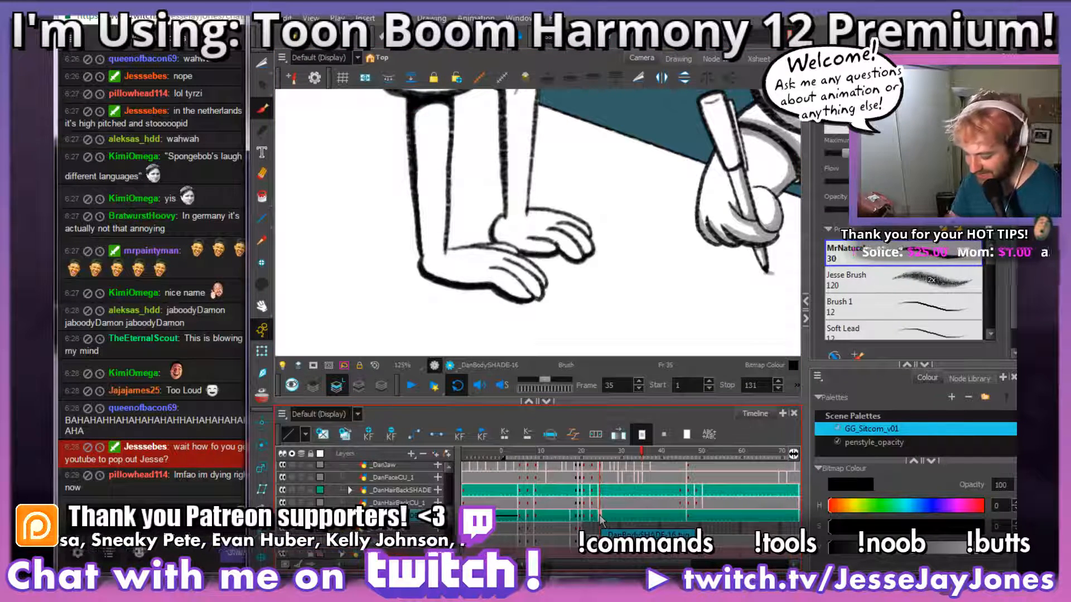
pyautogui.moveTo(214, 580)
pyautogui.click(142, 513)
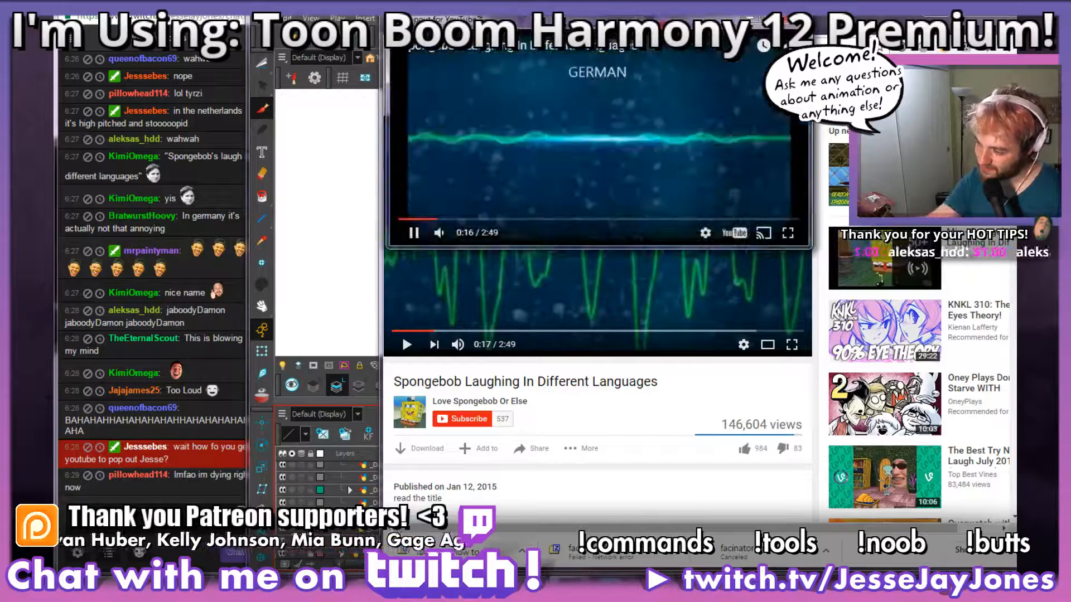
pyautogui.click(287, 260)
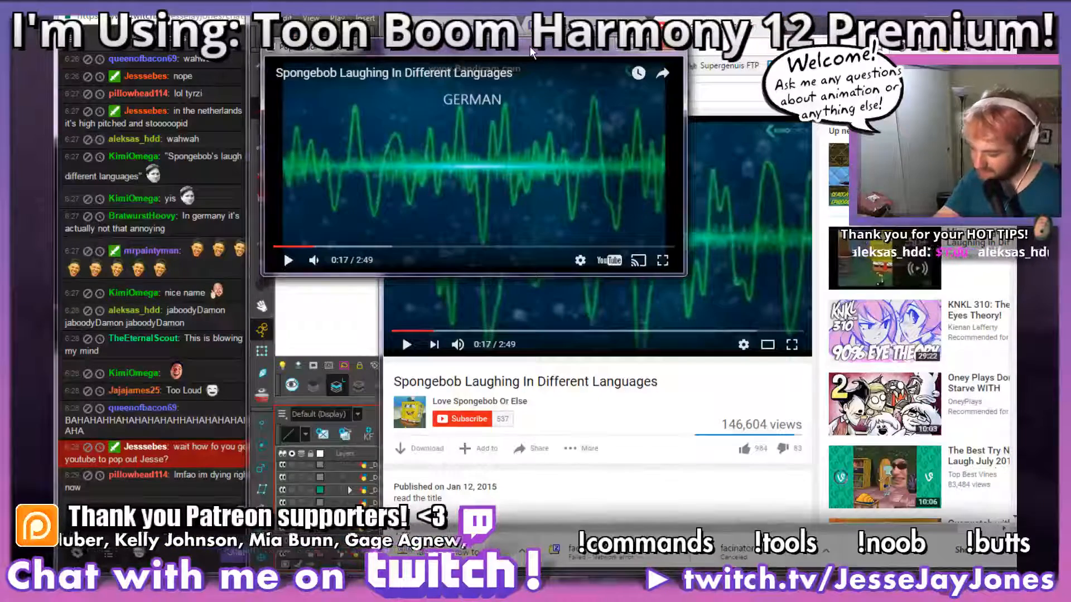
pyautogui.press('super')
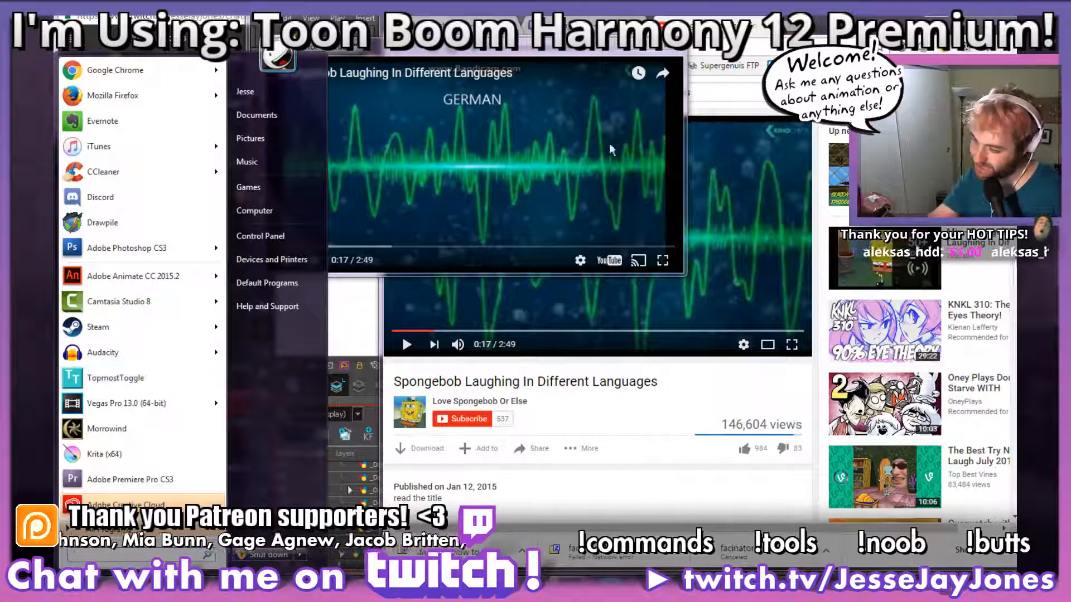
pyautogui.click(512, 52)
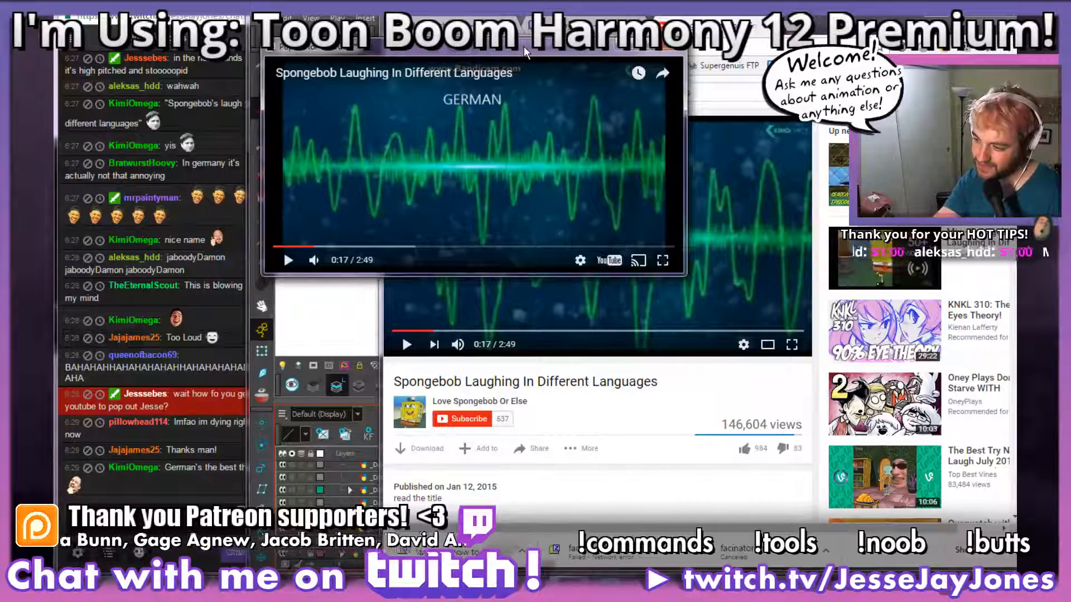
pyautogui.hotkey('ctrl', 'space')
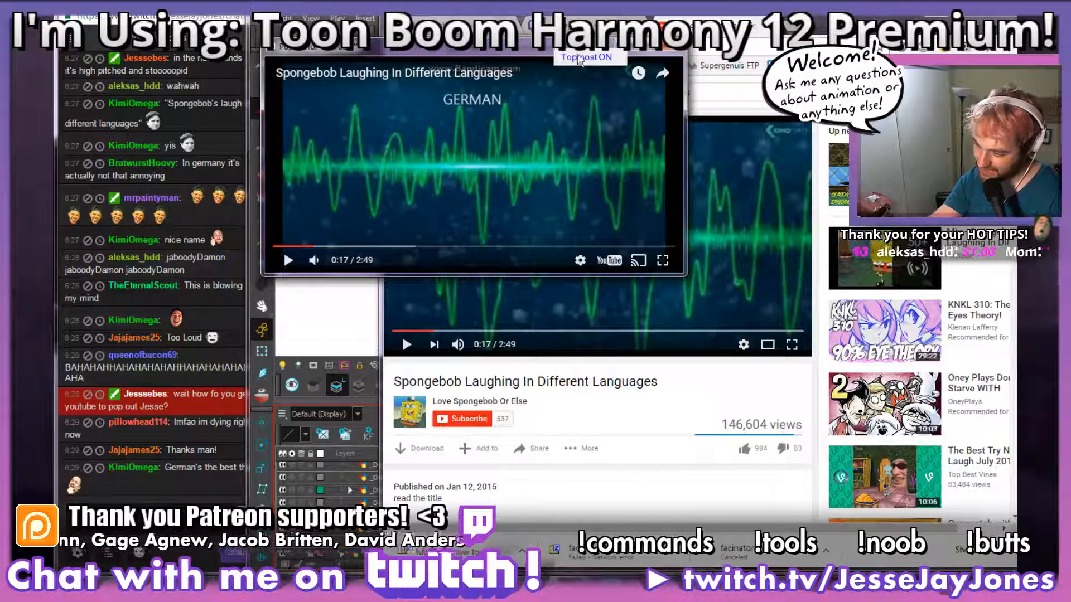
# Step: Move the pinned video pop-out aside, return to Harmony and close the pop-out
pyautogui.moveTo(432, 51); pyautogui.dragTo(244, 39)
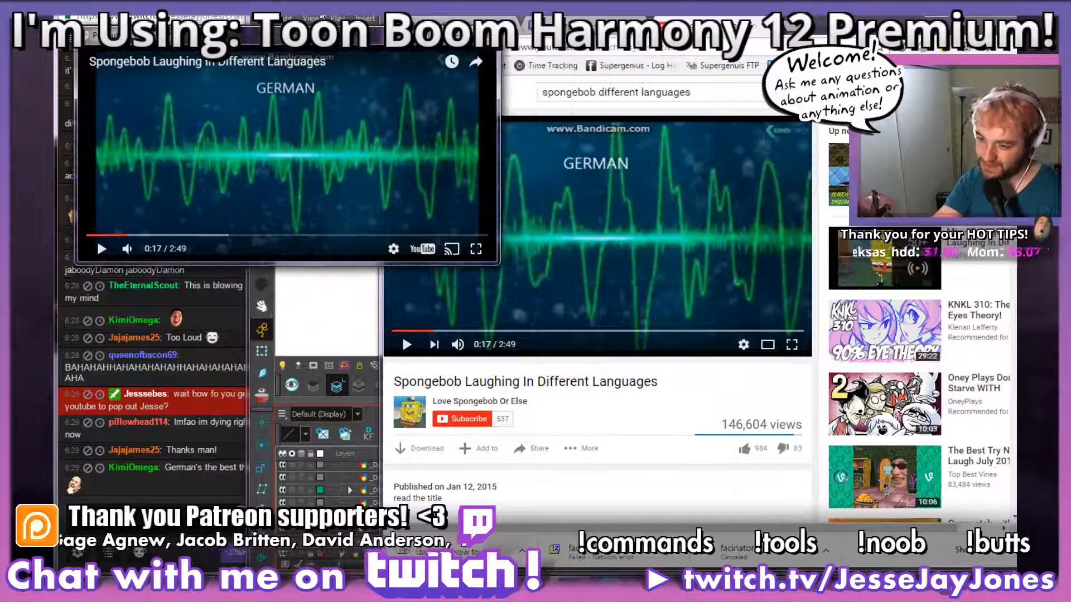
pyautogui.click(321, 14)
pyautogui.moveTo(413, 44); pyautogui.dragTo(364, 42)
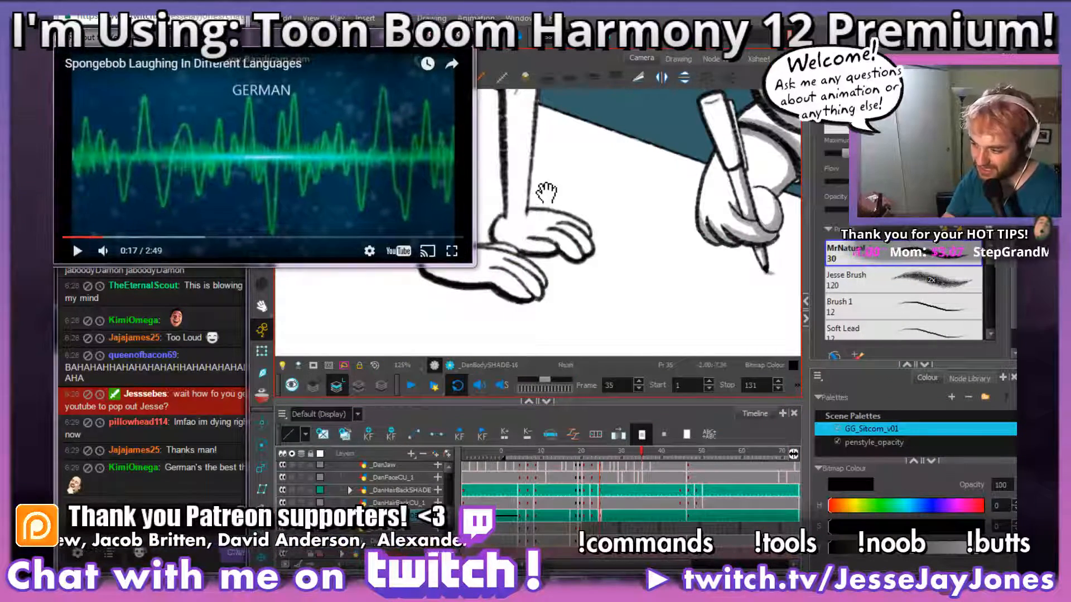
pyautogui.scroll(5, 546, 192)
pyautogui.moveTo(364, 41); pyautogui.dragTo(526, 76)
pyautogui.click(625, 71)
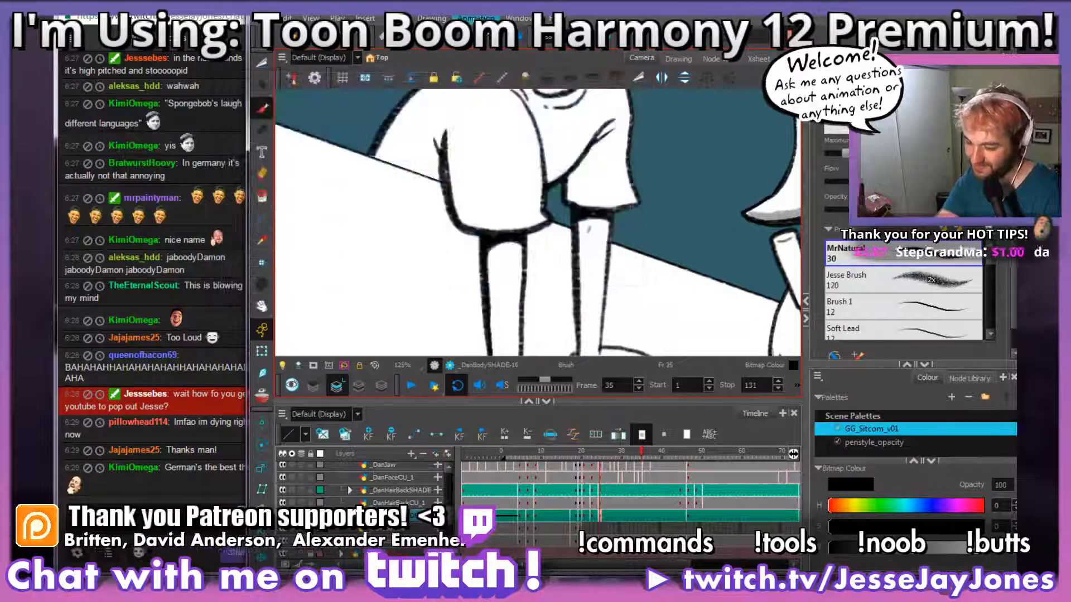
# Step: Make the camera view taller by shrinking the timeline, and frame both unshaded forearms of the frame 35 drawing
pyautogui.moveTo(597, 289)
pyautogui.mouseDown()
pyautogui.moveTo(557, 192)
pyautogui.moveTo(576, 230)
pyautogui.mouseUp()
pyautogui.moveTo(577, 306); pyautogui.dragTo(554, 285)
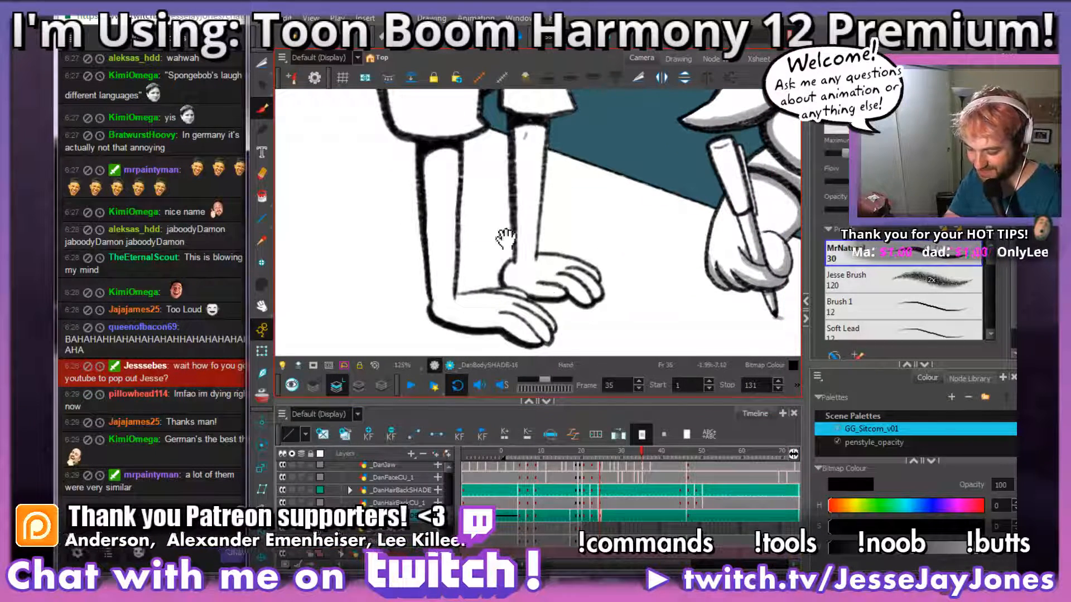
pyautogui.moveTo(505, 238); pyautogui.dragTo(506, 252)
pyautogui.scroll(3, 506, 253)
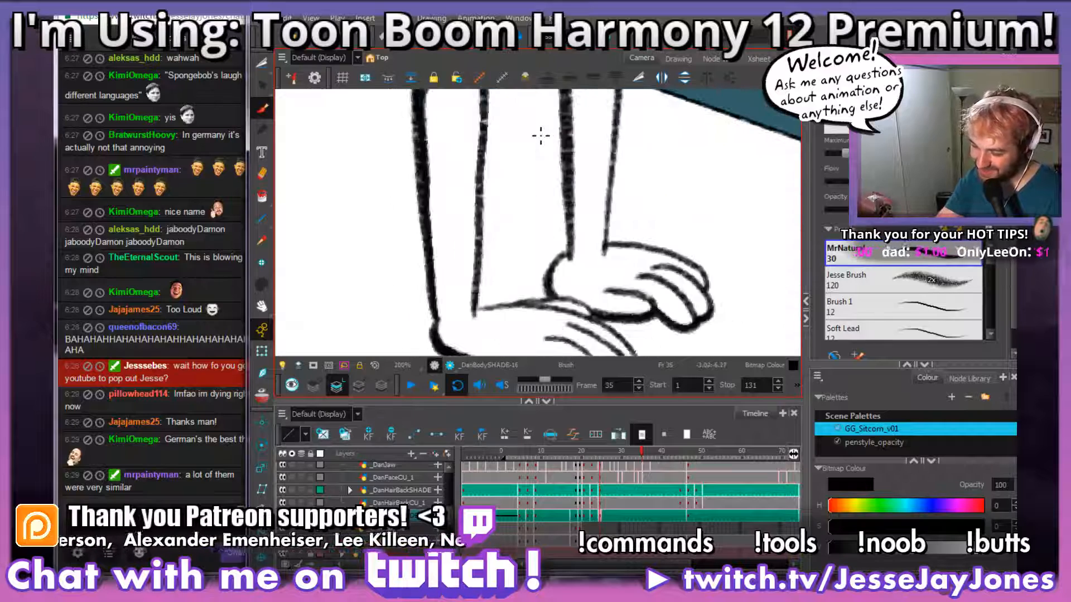
pyautogui.moveTo(512, 173); pyautogui.dragTo(504, 200)
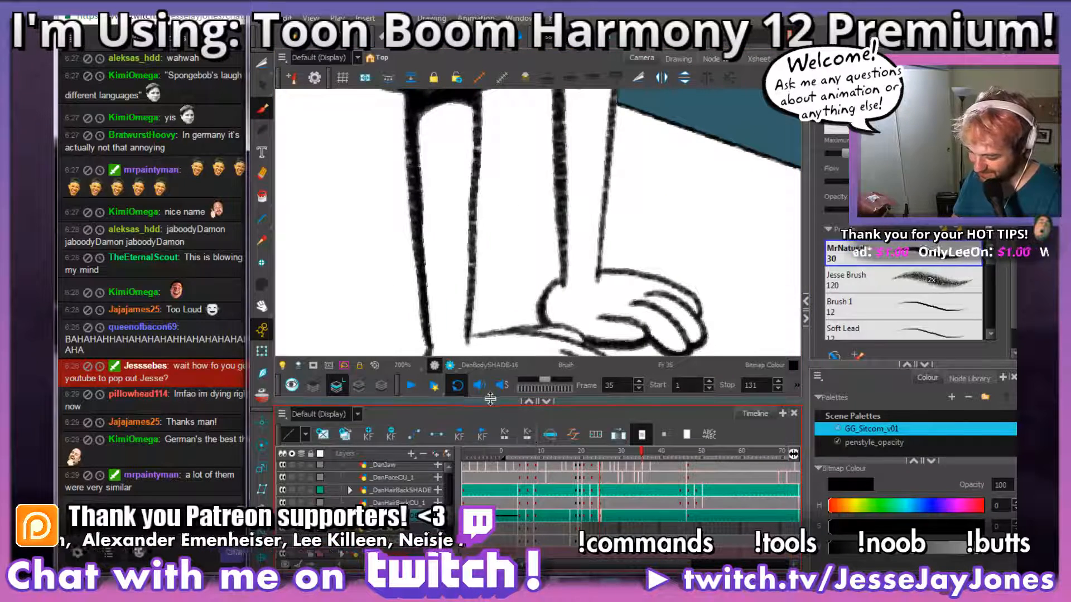
pyautogui.moveTo(489, 400); pyautogui.dragTo(489, 432)
pyautogui.moveTo(467, 256); pyautogui.dragTo(503, 254)
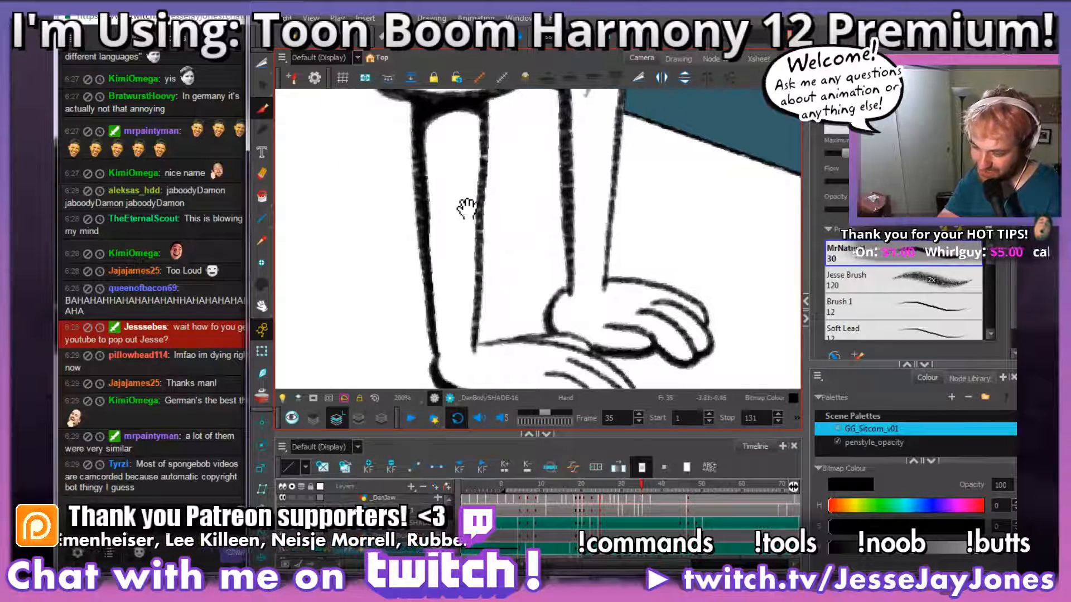
pyautogui.moveTo(465, 208); pyautogui.dragTo(472, 225)
pyautogui.moveTo(508, 259); pyautogui.dragTo(521, 268)
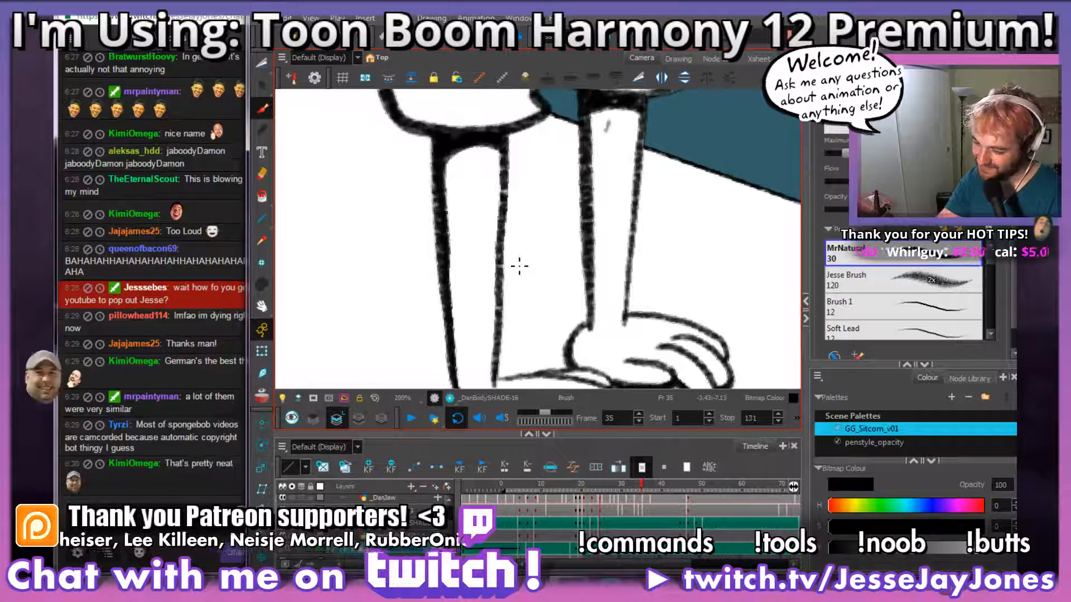
# Step: Shade the near forearm in the frame 35 drawing grey, beneath the sleeve and down its outer edge to the wrist
pyautogui.moveTo(505, 159)
pyautogui.mouseDown()
pyautogui.moveTo(466, 156)
pyautogui.moveTo(445, 209)
pyautogui.mouseUp()
pyautogui.moveTo(513, 292)
pyautogui.mouseDown()
pyautogui.moveTo(520, 246)
pyautogui.moveTo(476, 281)
pyautogui.mouseUp()
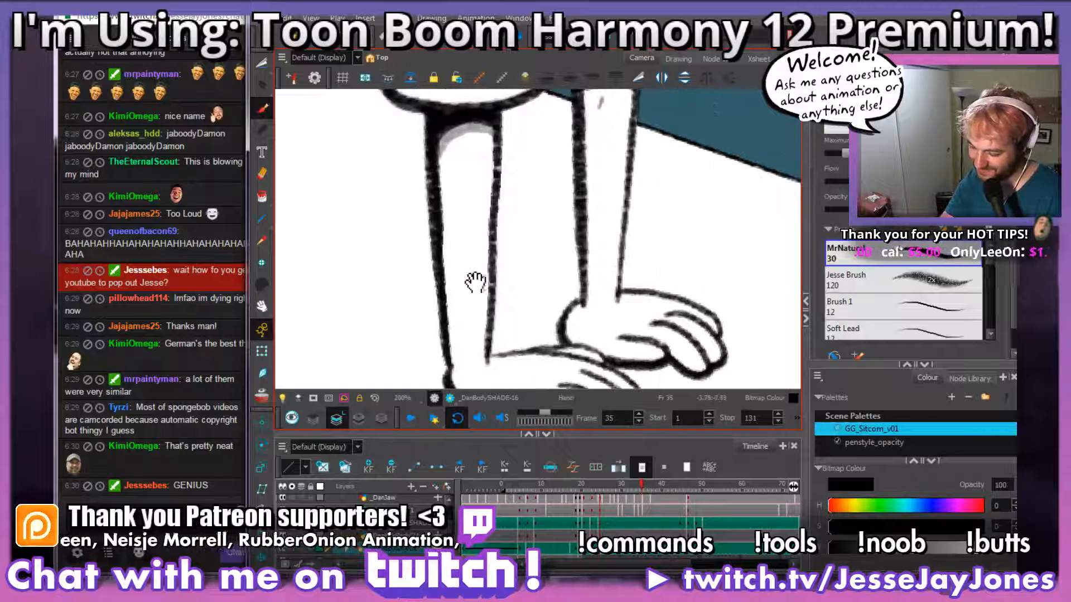
pyautogui.moveTo(456, 361)
pyautogui.mouseDown()
pyautogui.moveTo(446, 131)
pyautogui.moveTo(450, 153)
pyautogui.moveTo(453, 125)
pyautogui.mouseUp()
pyautogui.moveTo(574, 325); pyautogui.dragTo(474, 209)
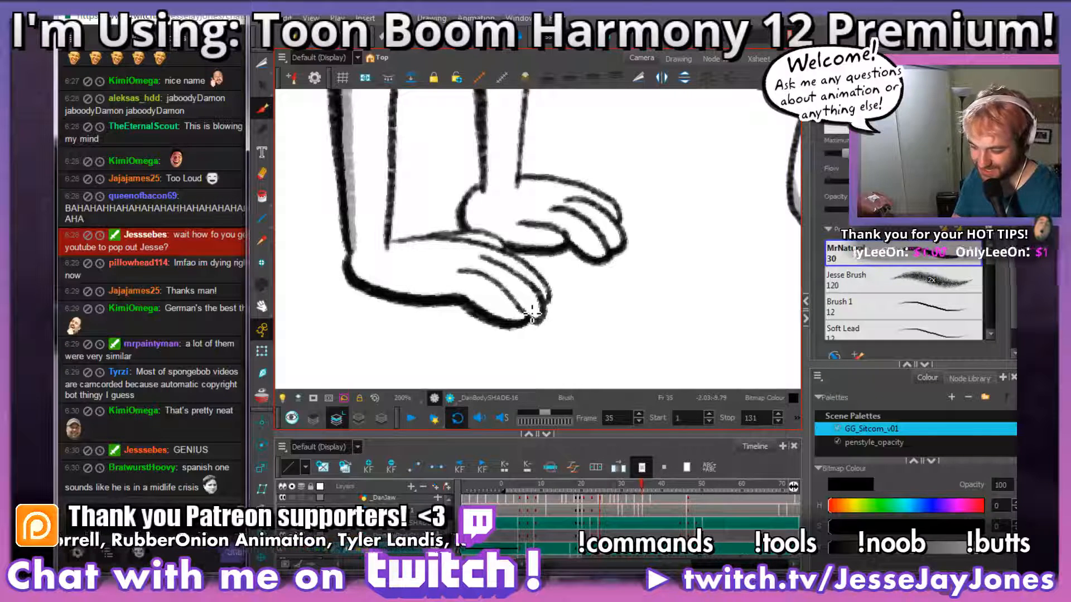
# Step: Flip between frame 35 and its neighbouring drawing for comparison, and shade the lower edge of the near hand from fingertips to wrist
pyautogui.press(',')
pyautogui.press('.')
pyautogui.press(',')
pyautogui.press('.')
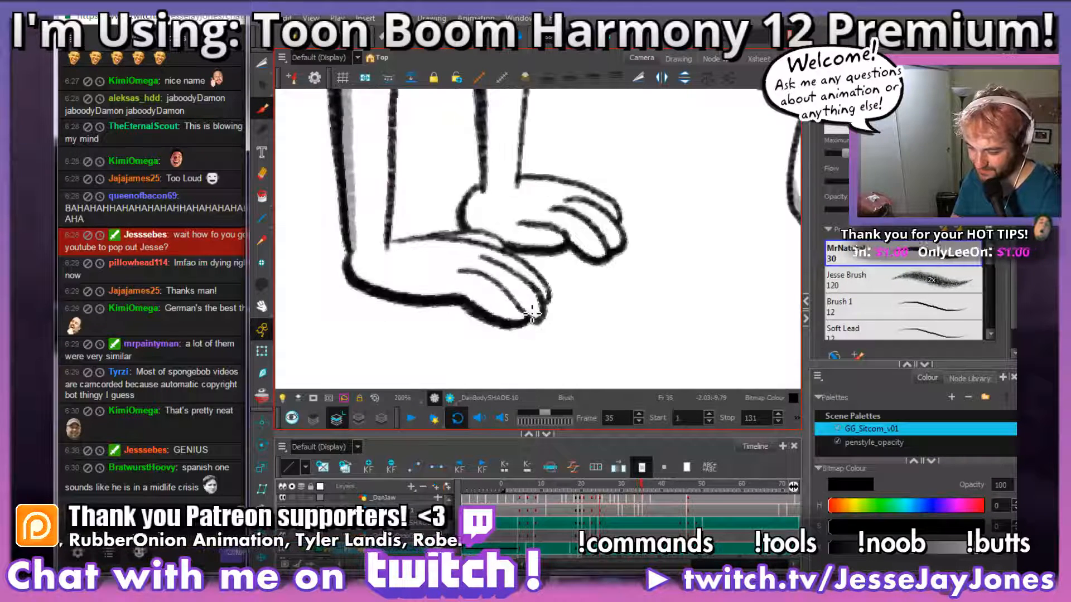
pyautogui.press(',')
pyautogui.press('.')
pyautogui.moveTo(540, 299); pyautogui.dragTo(578, 305)
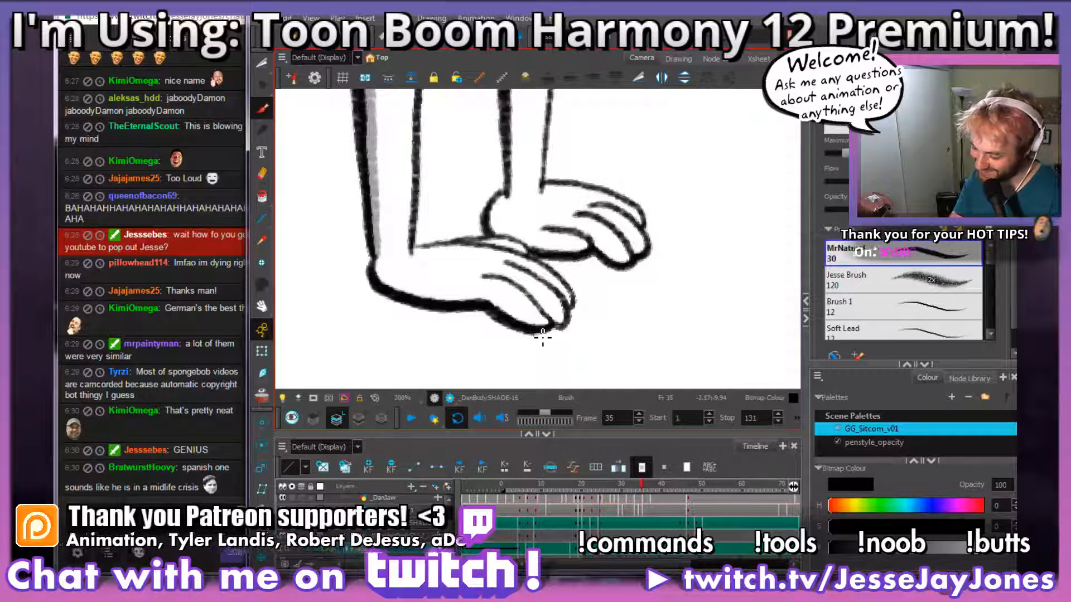
pyautogui.moveTo(555, 323)
pyautogui.mouseDown()
pyautogui.moveTo(581, 332)
pyautogui.moveTo(569, 290)
pyautogui.mouseUp()
pyautogui.moveTo(558, 247)
pyautogui.mouseDown()
pyautogui.moveTo(568, 276)
pyautogui.moveTo(530, 243)
pyautogui.moveTo(528, 219)
pyautogui.mouseUp()
pyautogui.press('2')
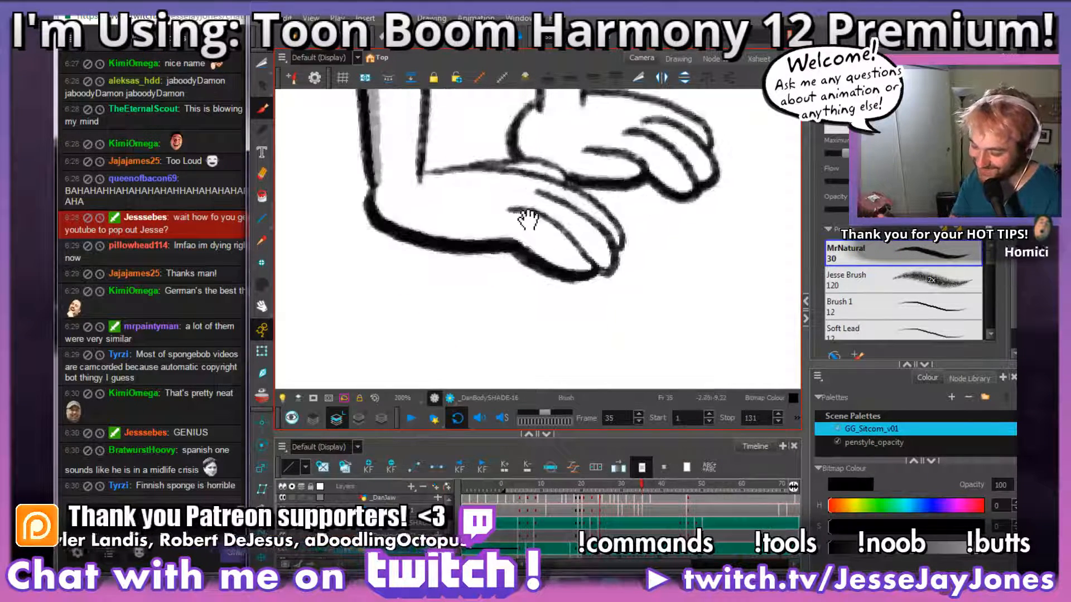
pyautogui.moveTo(562, 251)
pyautogui.mouseDown()
pyautogui.moveTo(586, 306)
pyautogui.moveTo(515, 275)
pyautogui.moveTo(449, 273)
pyautogui.moveTo(400, 255)
pyautogui.moveTo(371, 223)
pyautogui.mouseUp()
pyautogui.moveTo(614, 253)
pyautogui.mouseDown()
pyautogui.moveTo(578, 260)
pyautogui.moveTo(574, 308)
pyautogui.moveTo(583, 308)
pyautogui.moveTo(572, 310)
pyautogui.moveTo(529, 267)
pyautogui.moveTo(483, 251)
pyautogui.mouseUp()
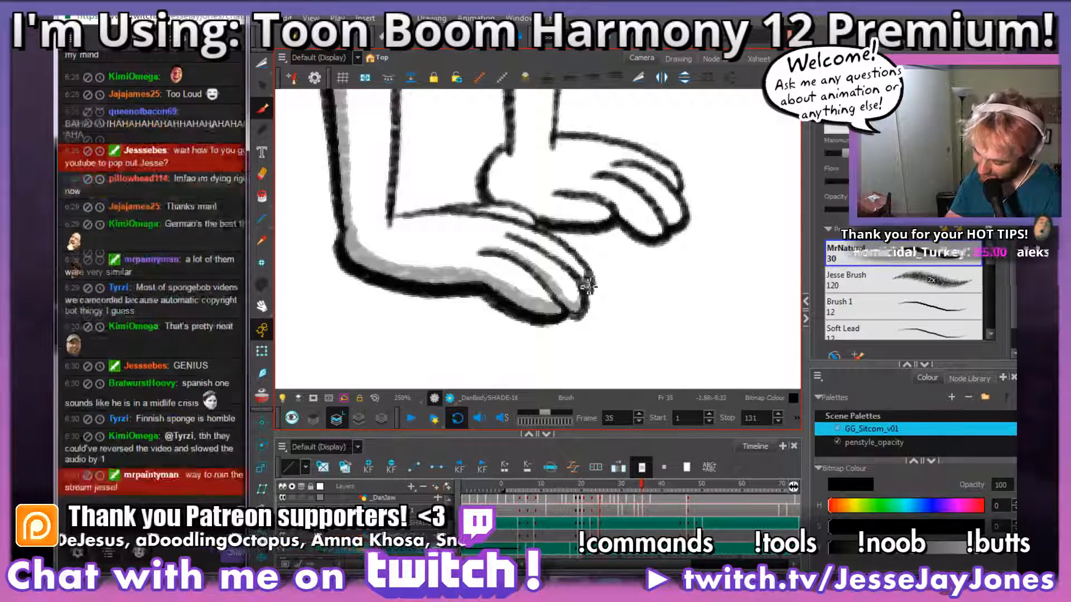
# Step: Add grey shading along the near hand's remaining fingers and thumb in frame 35
pyautogui.moveTo(587, 287)
pyautogui.mouseDown()
pyautogui.moveTo(551, 251)
pyautogui.moveTo(505, 234)
pyautogui.mouseUp()
pyautogui.moveTo(603, 215)
pyautogui.mouseDown()
pyautogui.moveTo(521, 282)
pyautogui.moveTo(463, 303)
pyautogui.moveTo(586, 287)
pyautogui.mouseUp()
pyautogui.moveTo(463, 298); pyautogui.dragTo(560, 290)
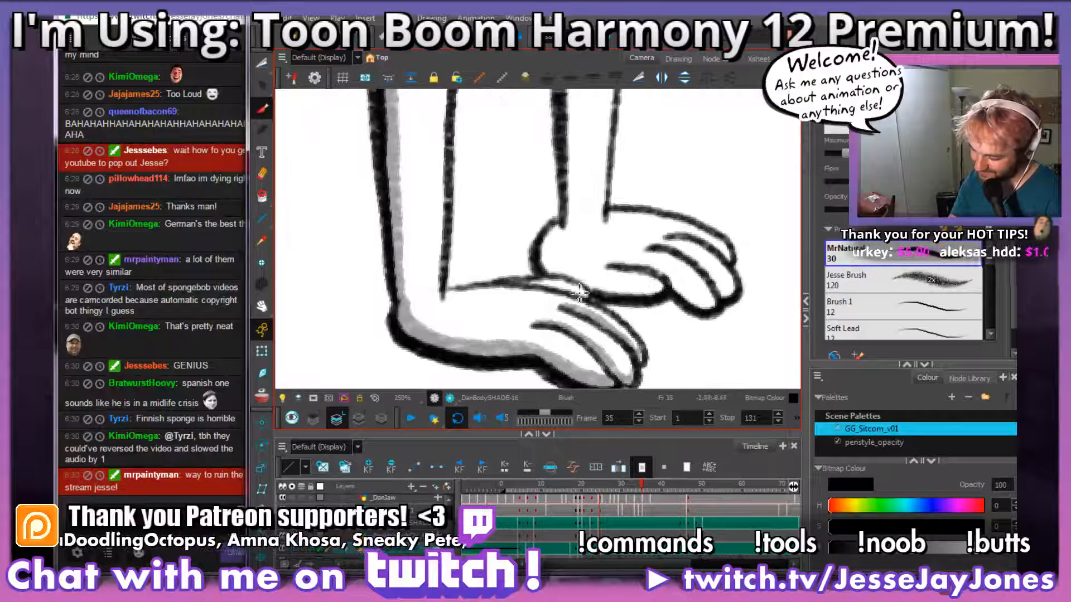
pyautogui.moveTo(698, 306); pyautogui.dragTo(536, 273)
pyautogui.moveTo(497, 302); pyautogui.dragTo(570, 262)
pyautogui.moveTo(410, 304); pyautogui.dragTo(375, 284)
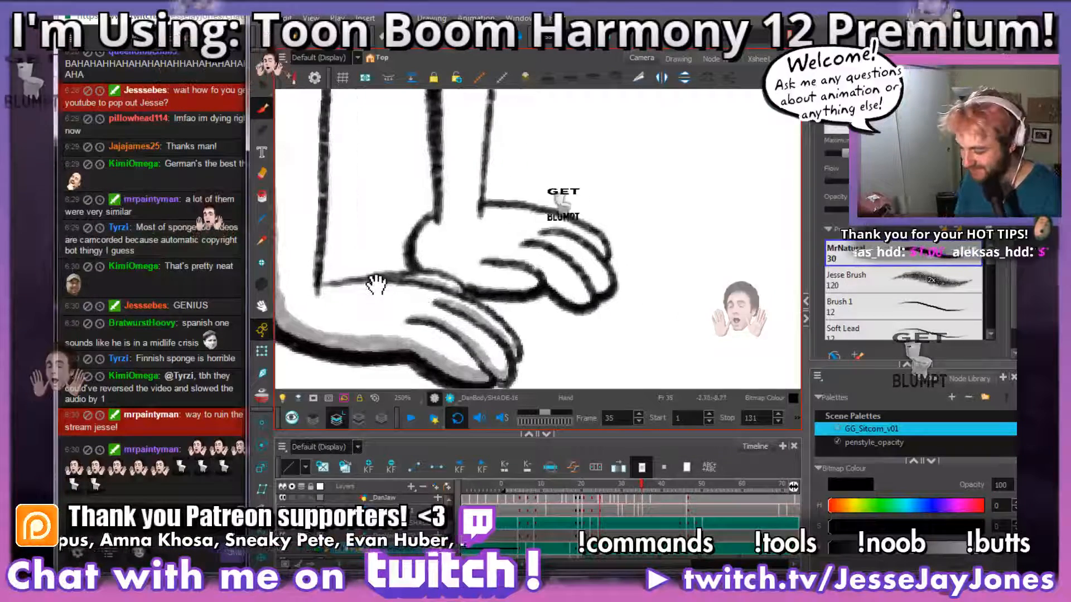
# Step: Shade the far hand's heel and palm underside, and add grey along its fingers
pyautogui.moveTo(535, 317)
pyautogui.mouseDown()
pyautogui.moveTo(623, 329)
pyautogui.moveTo(570, 294)
pyautogui.moveTo(598, 322)
pyautogui.moveTo(598, 304)
pyautogui.moveTo(587, 308)
pyautogui.mouseUp()
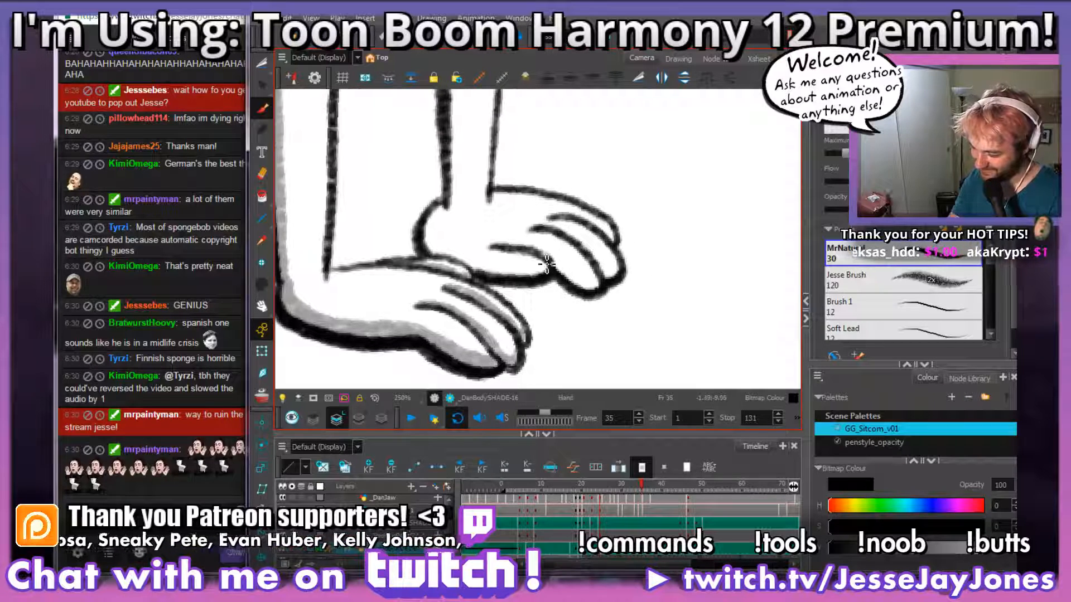
pyautogui.moveTo(545, 274)
pyautogui.mouseDown()
pyautogui.moveTo(438, 255)
pyautogui.moveTo(444, 209)
pyautogui.mouseUp()
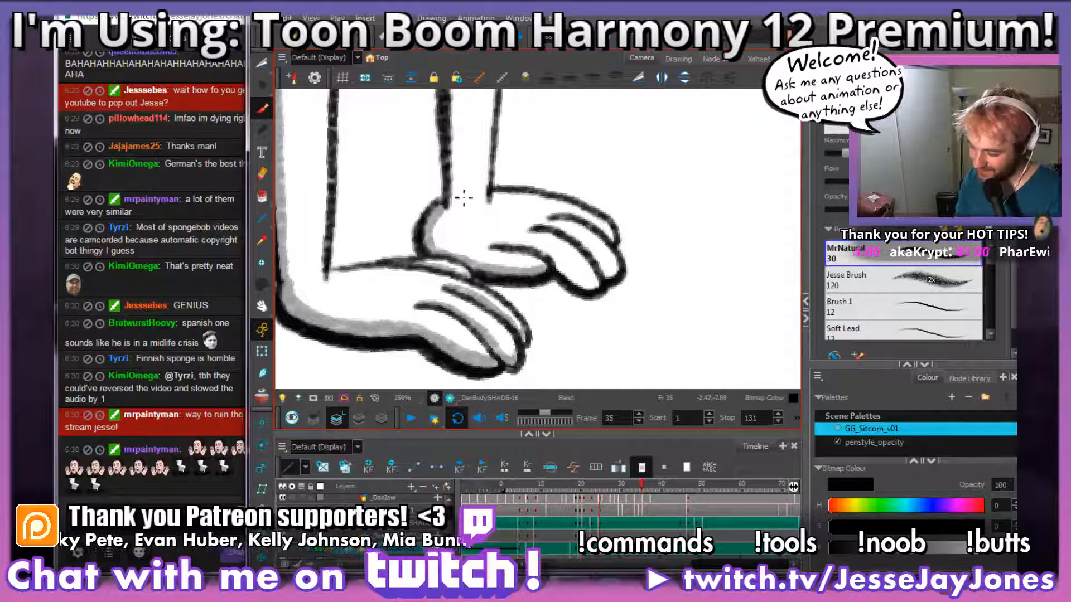
pyautogui.moveTo(609, 271)
pyautogui.mouseDown()
pyautogui.moveTo(562, 251)
pyautogui.moveTo(583, 306)
pyautogui.moveTo(567, 287)
pyautogui.moveTo(538, 301)
pyautogui.mouseUp()
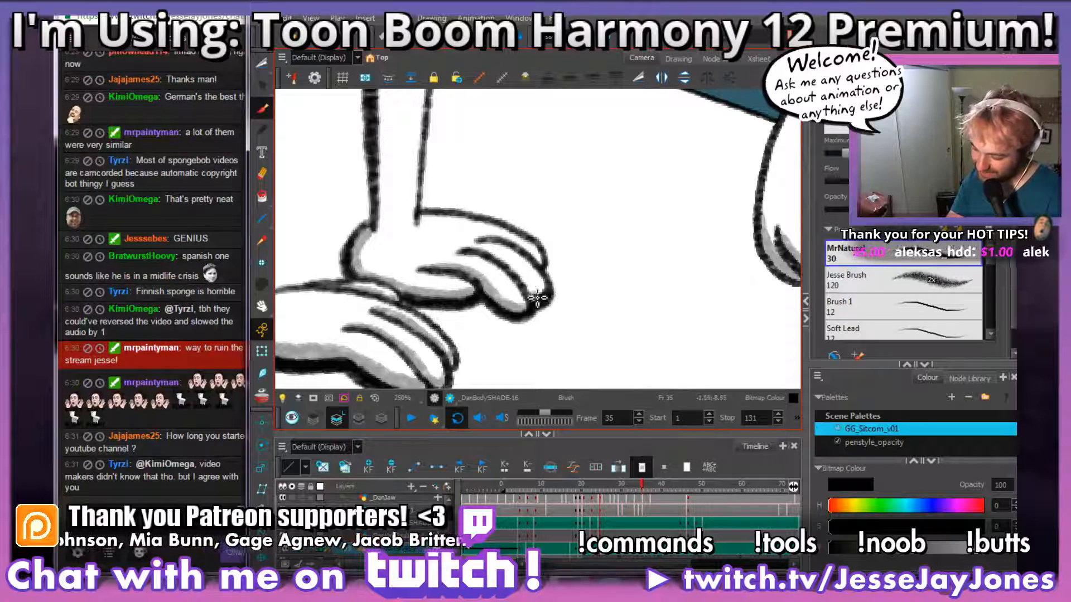
pyautogui.moveTo(537, 298); pyautogui.dragTo(466, 251)
pyautogui.moveTo(540, 304); pyautogui.dragTo(476, 249)
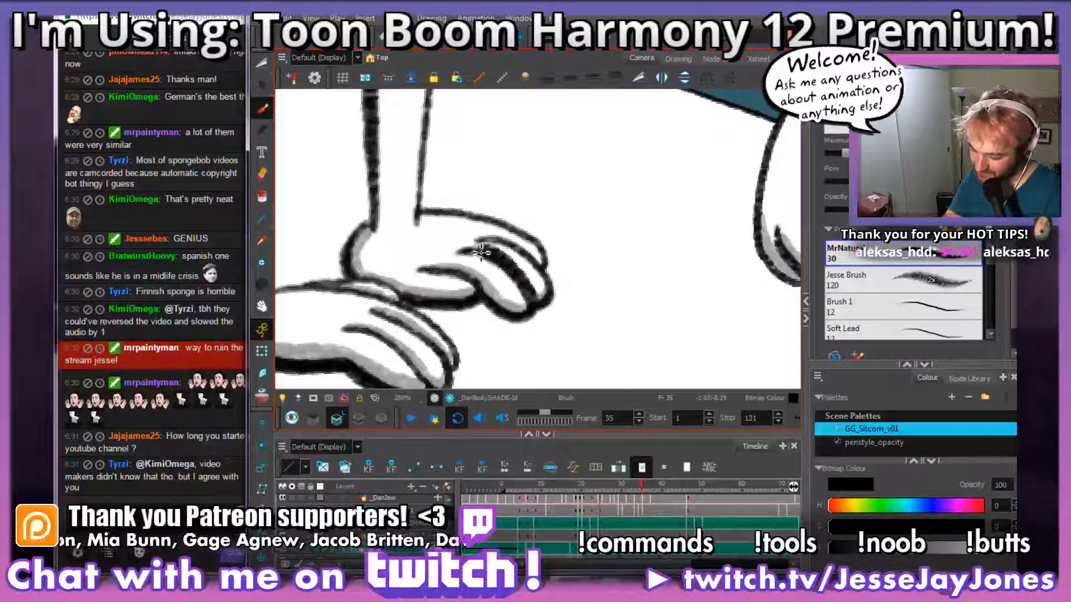
pyautogui.moveTo(547, 261)
pyautogui.mouseDown()
pyautogui.moveTo(479, 237)
pyautogui.moveTo(688, 270)
pyautogui.mouseUp()
pyautogui.press('space')
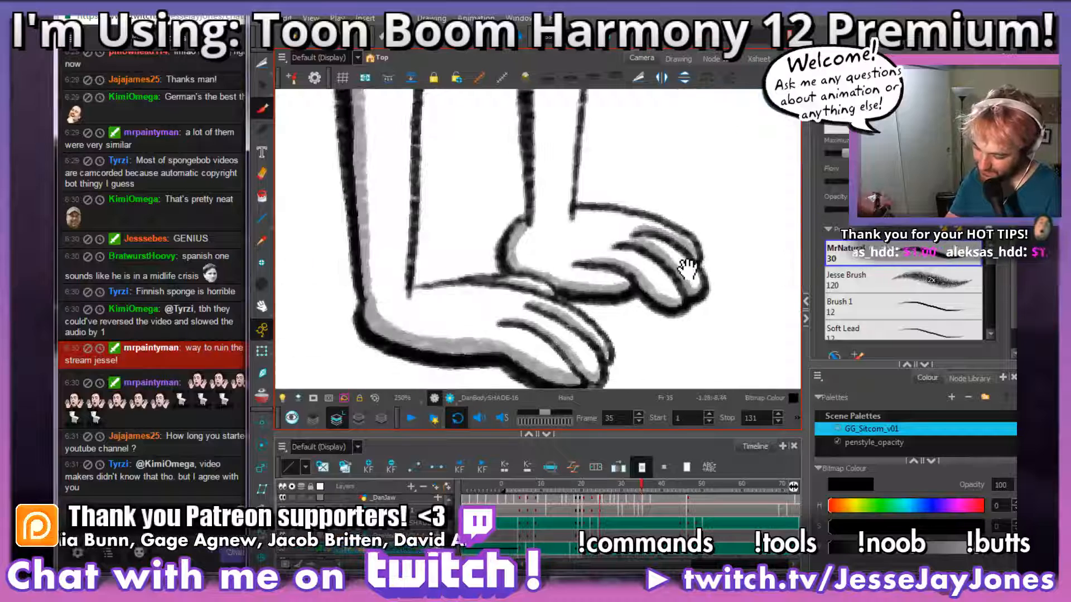
# Step: Shade the far forearm grey below its sleeve opening and down its inner edge to the wrist
pyautogui.moveTo(607, 200); pyautogui.dragTo(589, 261)
pyautogui.press('1')
pyautogui.press('1')
pyautogui.press('2')
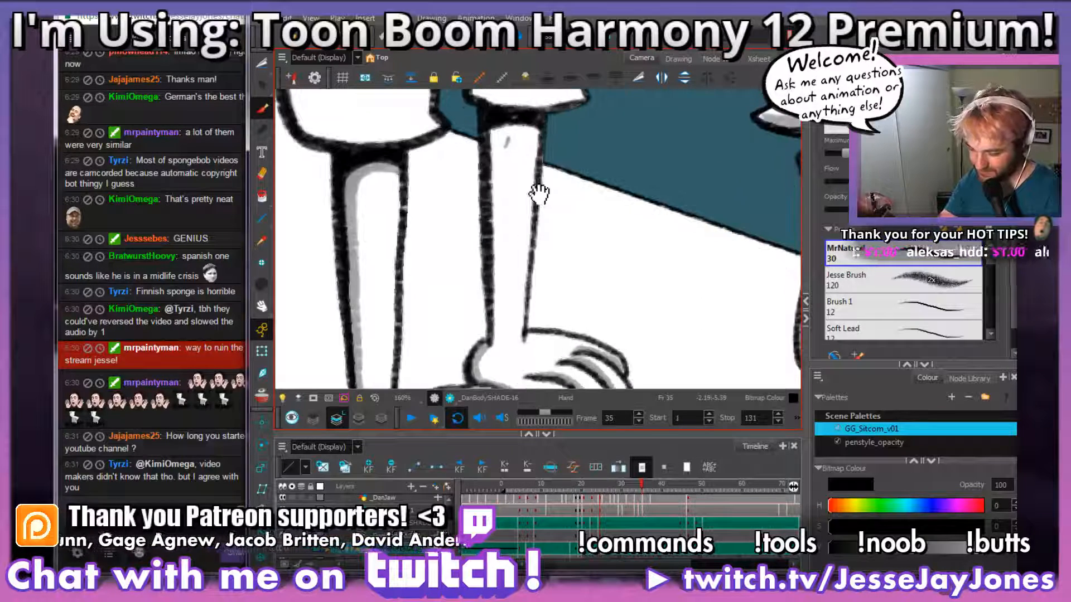
pyautogui.moveTo(537, 247); pyautogui.dragTo(535, 208)
pyautogui.moveTo(525, 135); pyautogui.dragTo(478, 212)
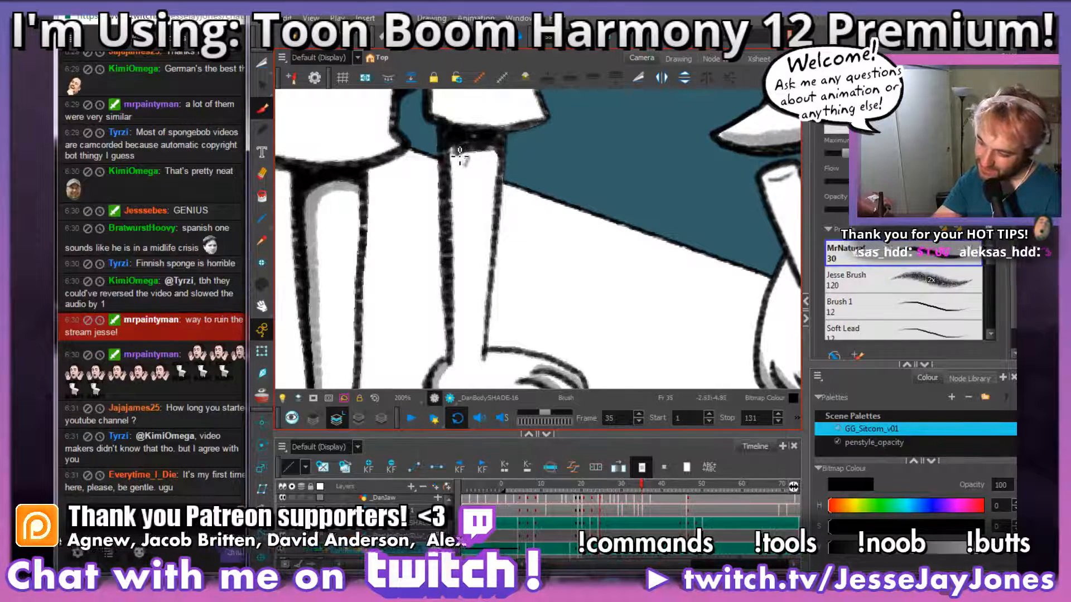
pyautogui.moveTo(456, 163); pyautogui.dragTo(452, 168)
pyautogui.moveTo(458, 361); pyautogui.dragTo(460, 139)
pyautogui.moveTo(528, 132); pyautogui.dragTo(498, 345)
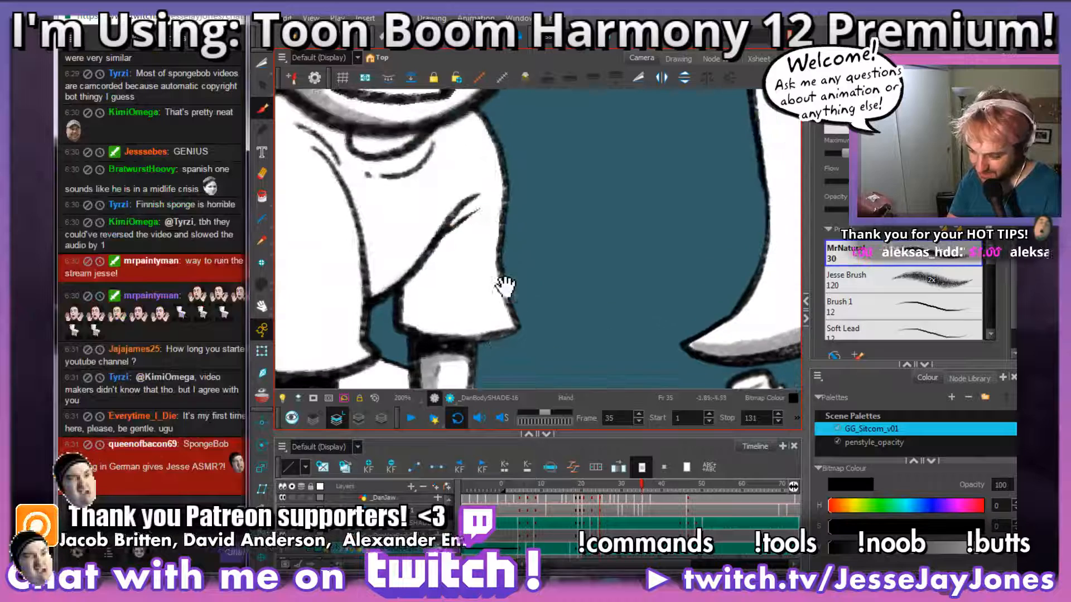
# Step: Shade the far sleeve under the armpit crease and along its hem, and clean up the shadow's edge
pyautogui.moveTo(482, 211); pyautogui.dragTo(441, 244)
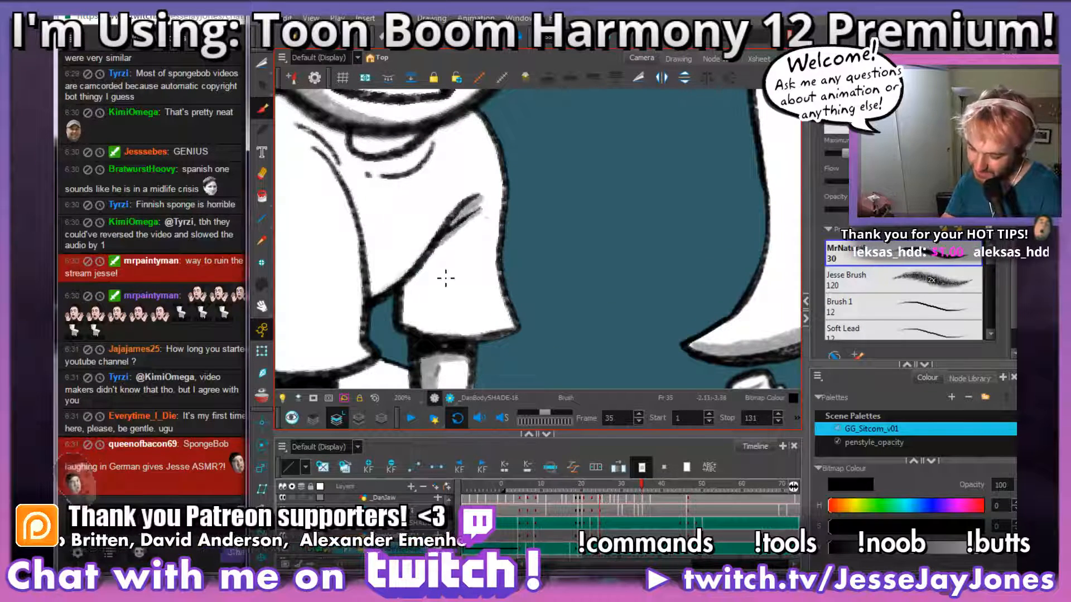
pyautogui.hotkey('alt', 's')
pyautogui.moveTo(495, 316)
pyautogui.mouseDown()
pyautogui.moveTo(505, 283)
pyautogui.moveTo(546, 307)
pyautogui.moveTo(553, 296)
pyautogui.moveTo(474, 286)
pyautogui.mouseUp()
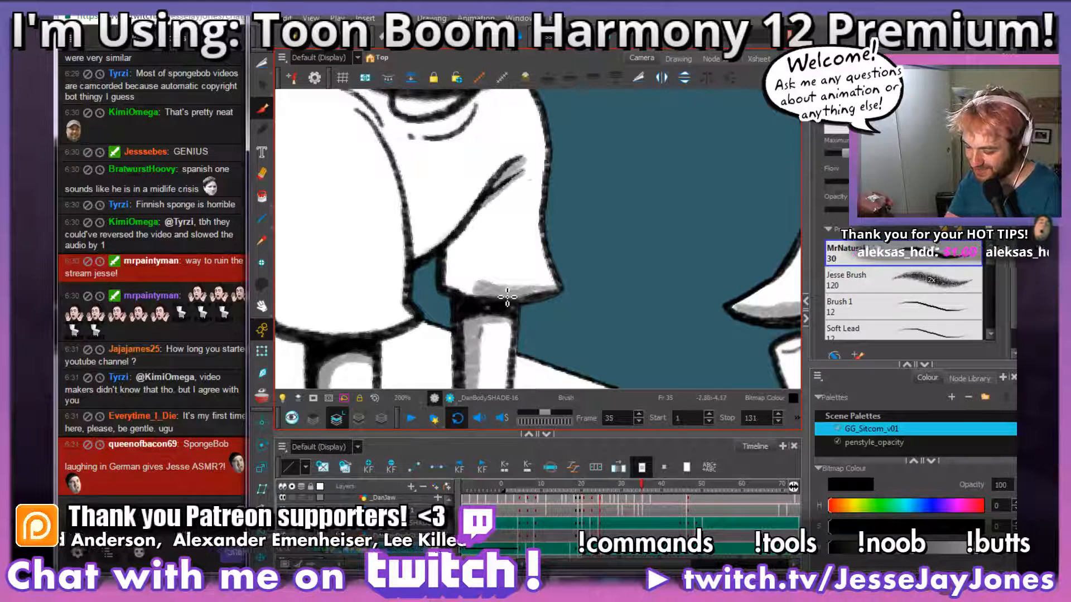
pyautogui.moveTo(480, 223)
pyautogui.mouseDown()
pyautogui.moveTo(479, 250)
pyautogui.moveTo(512, 293)
pyautogui.moveTo(547, 280)
pyautogui.moveTo(477, 279)
pyautogui.moveTo(472, 231)
pyautogui.moveTo(458, 273)
pyautogui.moveTo(457, 255)
pyautogui.moveTo(472, 294)
pyautogui.mouseUp()
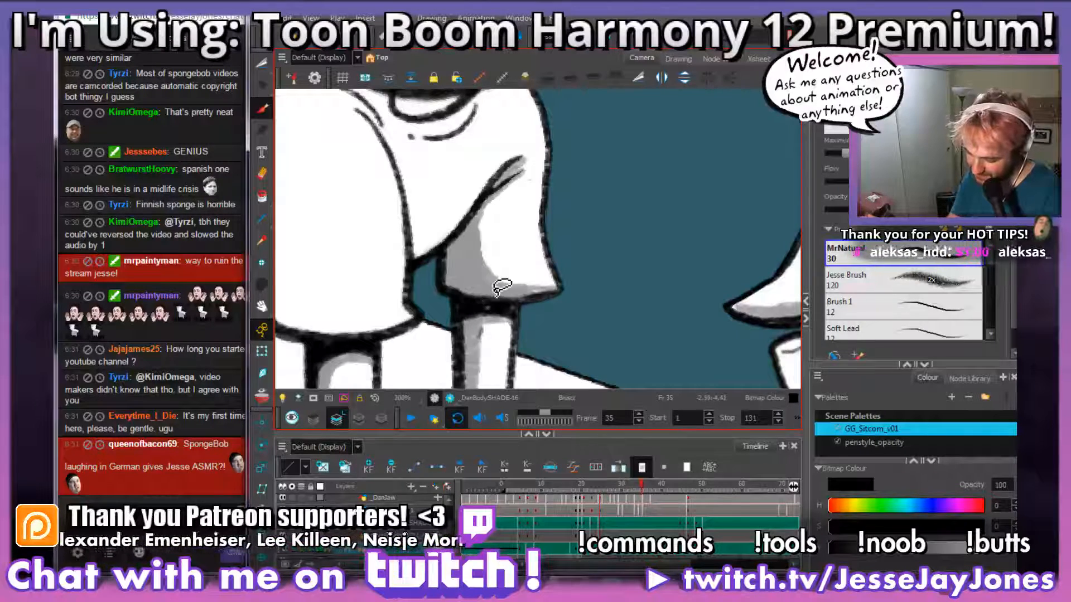
pyautogui.scroll(-5, 557, 245)
pyautogui.scroll(5, 595, 222)
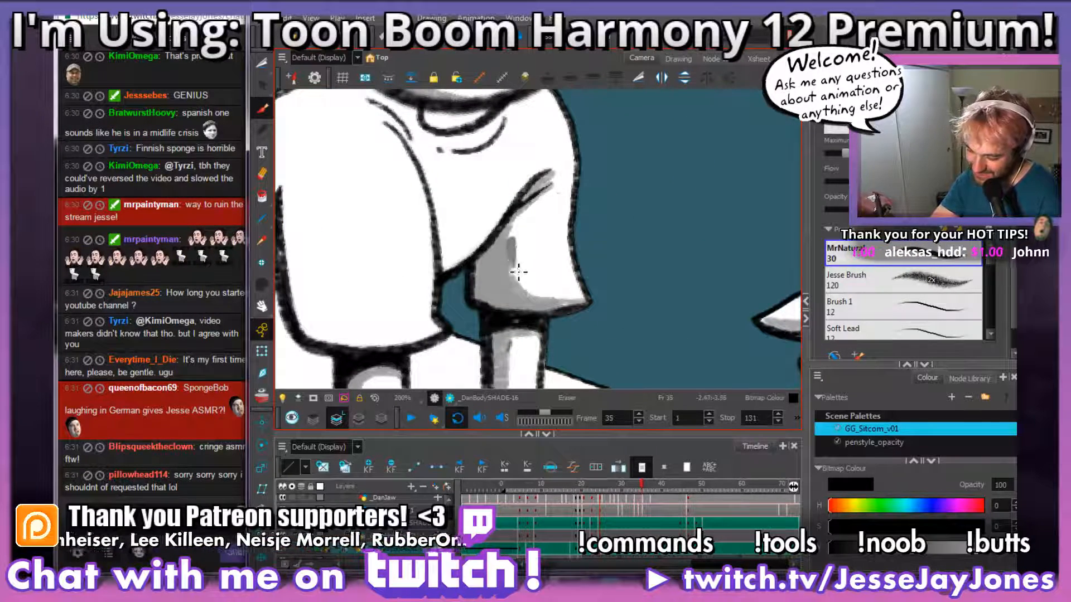
pyautogui.press('space')
pyautogui.moveTo(552, 247)
pyautogui.mouseDown()
pyautogui.moveTo(552, 286)
pyautogui.moveTo(562, 286)
pyautogui.mouseUp()
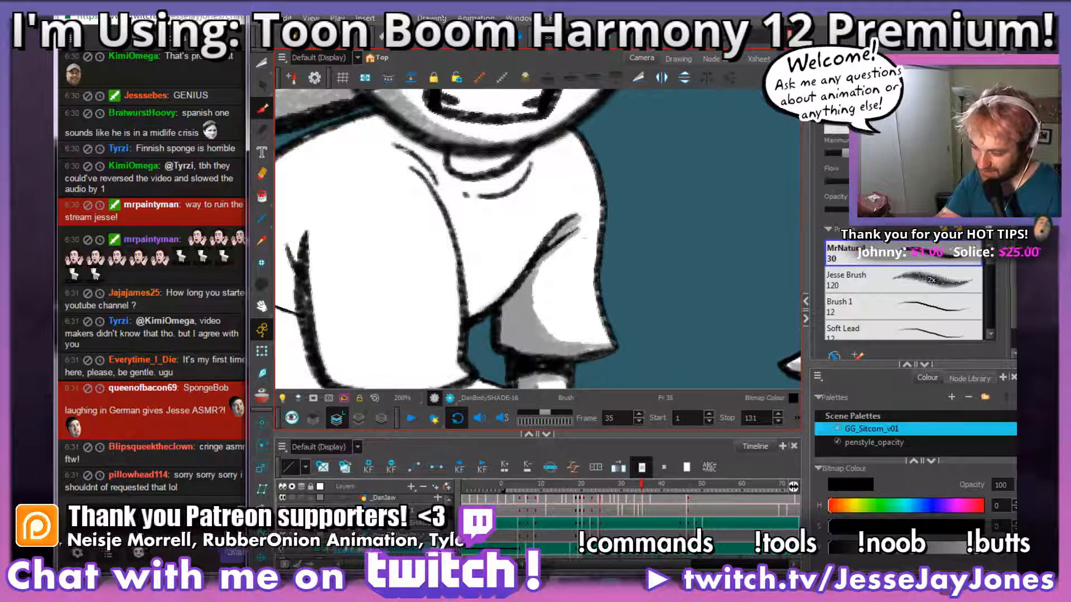
# Step: Paint the head's shadow across the collar and shoulders, and shade the shirt front beside the near sleeve
pyautogui.moveTo(548, 171); pyautogui.dragTo(553, 227)
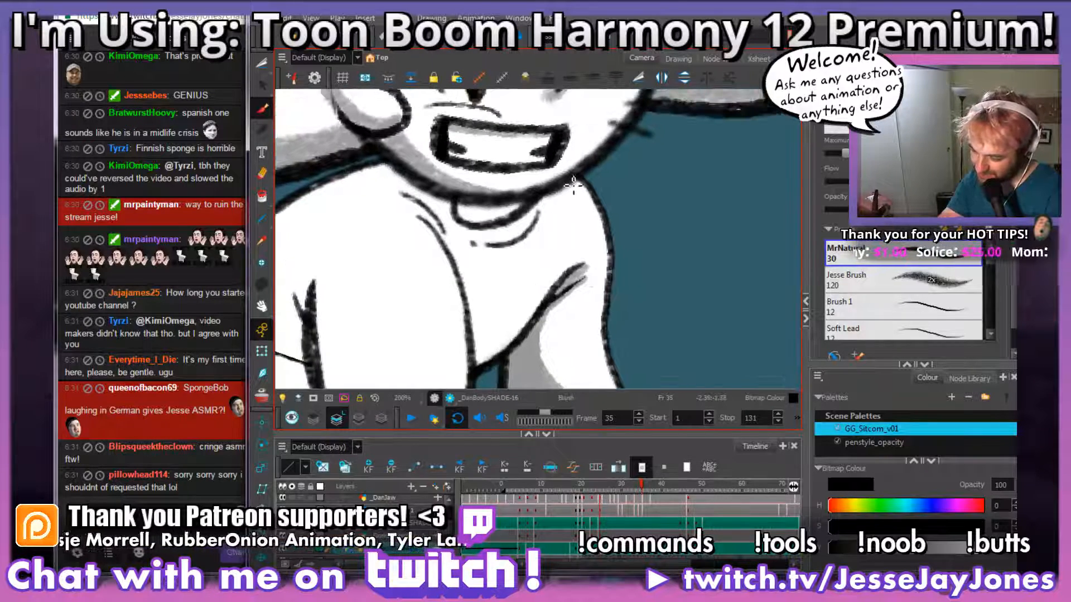
pyautogui.moveTo(577, 181)
pyautogui.mouseDown()
pyautogui.moveTo(530, 205)
pyautogui.moveTo(471, 210)
pyautogui.moveTo(414, 194)
pyautogui.moveTo(380, 160)
pyautogui.mouseUp()
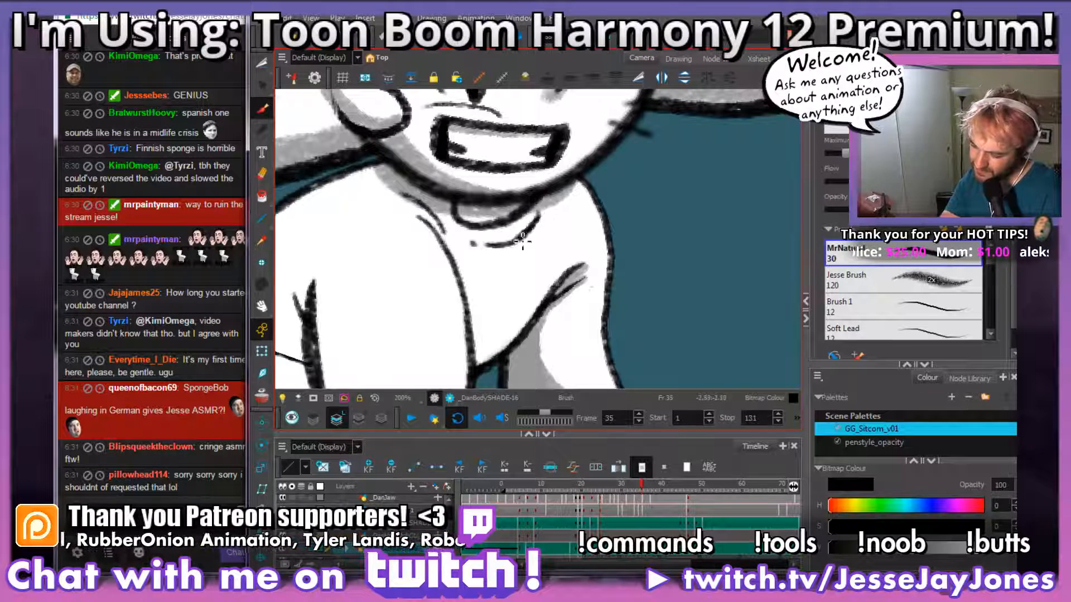
pyautogui.moveTo(523, 242); pyautogui.dragTo(474, 244)
pyautogui.hotkey('ctrl', 'z')
pyautogui.moveTo(540, 224)
pyautogui.mouseDown()
pyautogui.moveTo(527, 244)
pyautogui.moveTo(479, 251)
pyautogui.moveTo(552, 268)
pyautogui.mouseUp()
pyautogui.moveTo(558, 341)
pyautogui.mouseDown()
pyautogui.moveTo(512, 294)
pyautogui.moveTo(473, 329)
pyautogui.moveTo(455, 240)
pyautogui.moveTo(414, 170)
pyautogui.mouseUp()
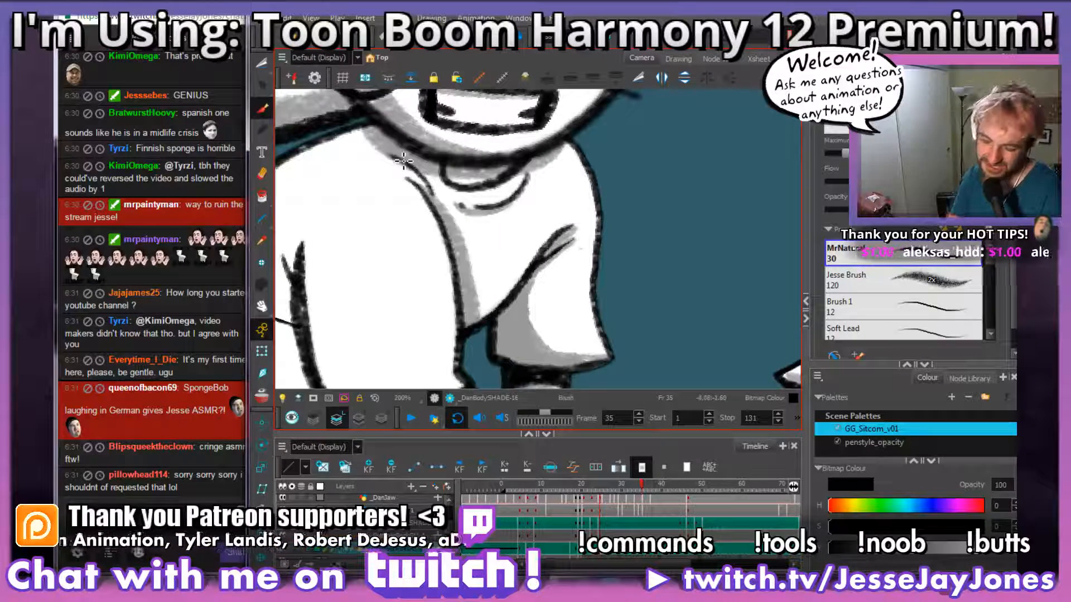
pyautogui.moveTo(504, 289); pyautogui.dragTo(552, 201)
# Step: Shade the near sleeve along its back edge from the armpit crease down and across the hem
pyautogui.moveTo(549, 305)
pyautogui.mouseDown()
pyautogui.moveTo(602, 333)
pyautogui.moveTo(502, 334)
pyautogui.moveTo(432, 274)
pyautogui.moveTo(420, 156)
pyautogui.moveTo(416, 297)
pyautogui.mouseUp()
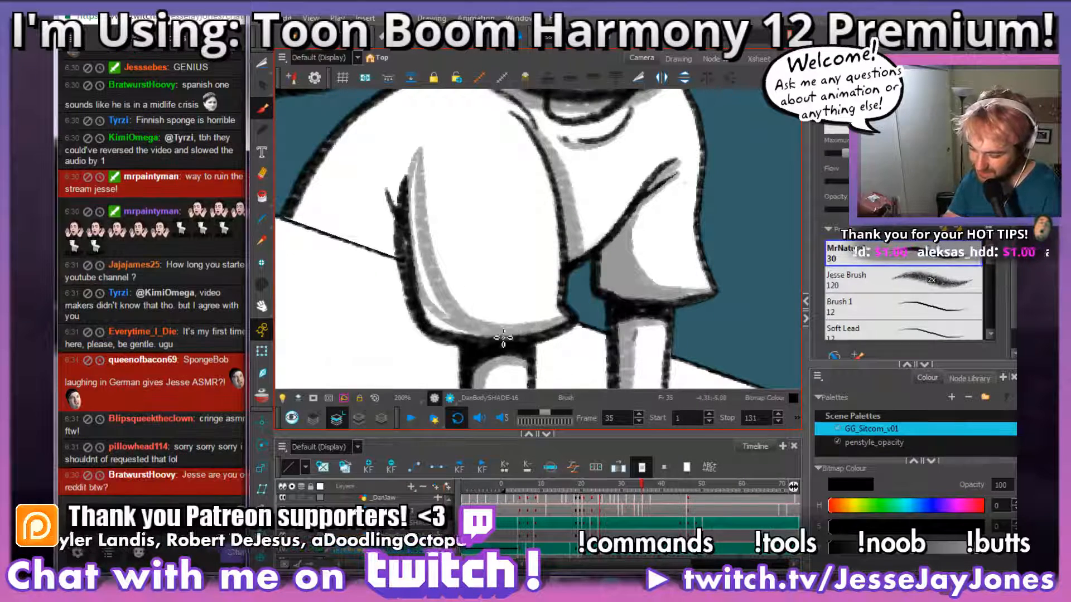
pyautogui.moveTo(512, 336)
pyautogui.mouseDown()
pyautogui.moveTo(432, 317)
pyautogui.moveTo(445, 323)
pyautogui.moveTo(426, 282)
pyautogui.moveTo(418, 184)
pyautogui.mouseUp()
pyautogui.press('space')
pyautogui.moveTo(413, 237)
pyautogui.mouseDown()
pyautogui.moveTo(492, 310)
pyautogui.moveTo(516, 281)
pyautogui.moveTo(524, 301)
pyautogui.moveTo(550, 277)
pyautogui.moveTo(521, 278)
pyautogui.moveTo(524, 308)
pyautogui.mouseUp()
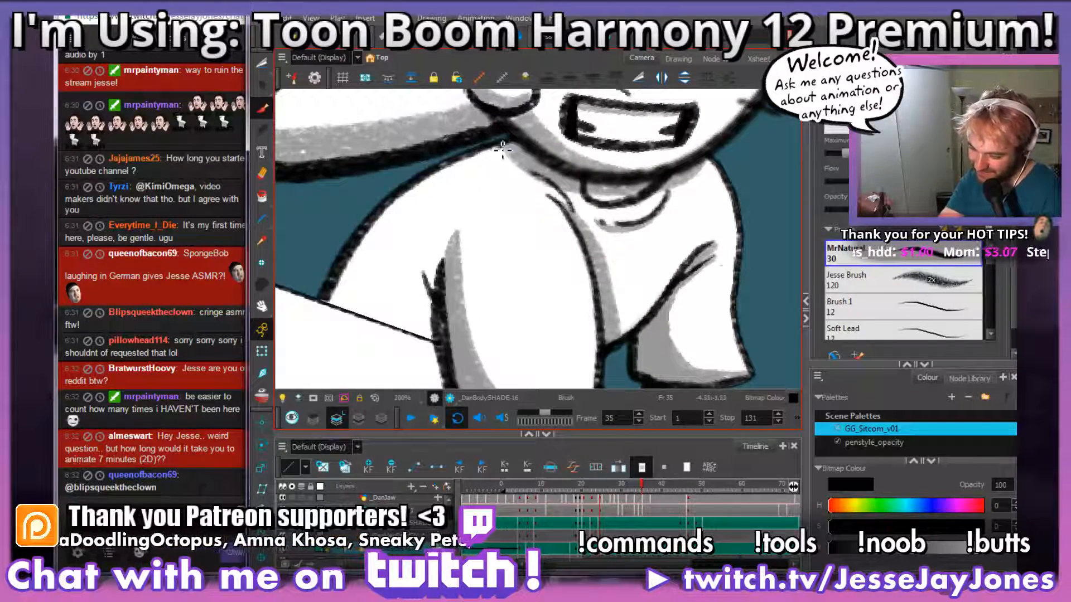
# Step: Brush a grey shadow band along the back of the shirt behind the near sleeve
pyautogui.moveTo(502, 149)
pyautogui.mouseDown()
pyautogui.moveTo(418, 199)
pyautogui.moveTo(378, 260)
pyautogui.moveTo(379, 288)
pyautogui.moveTo(440, 314)
pyautogui.mouseUp()
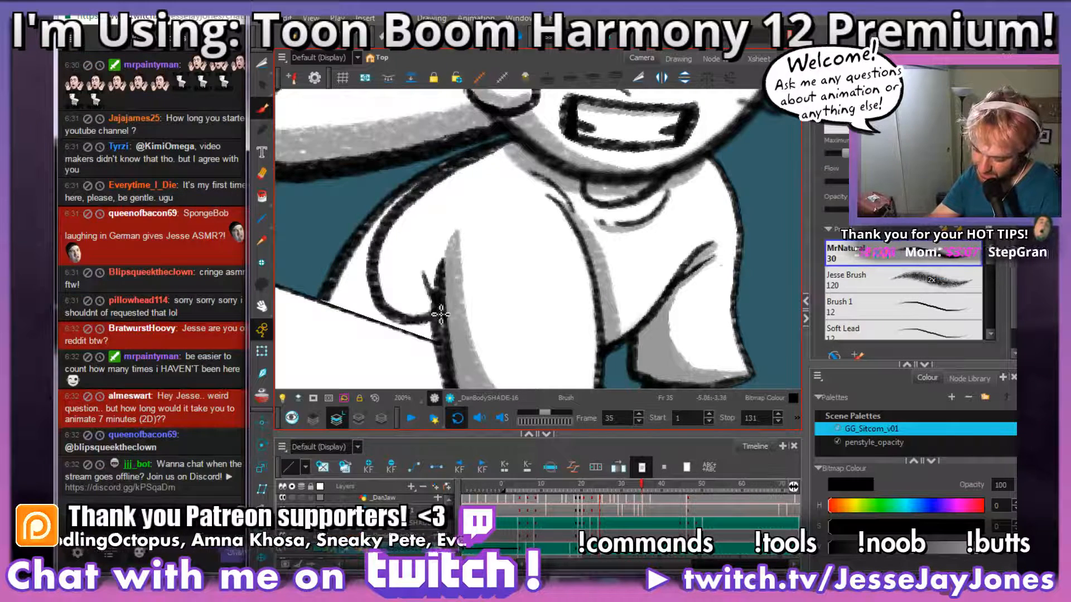
pyautogui.hotkey('ctrl', 'z')
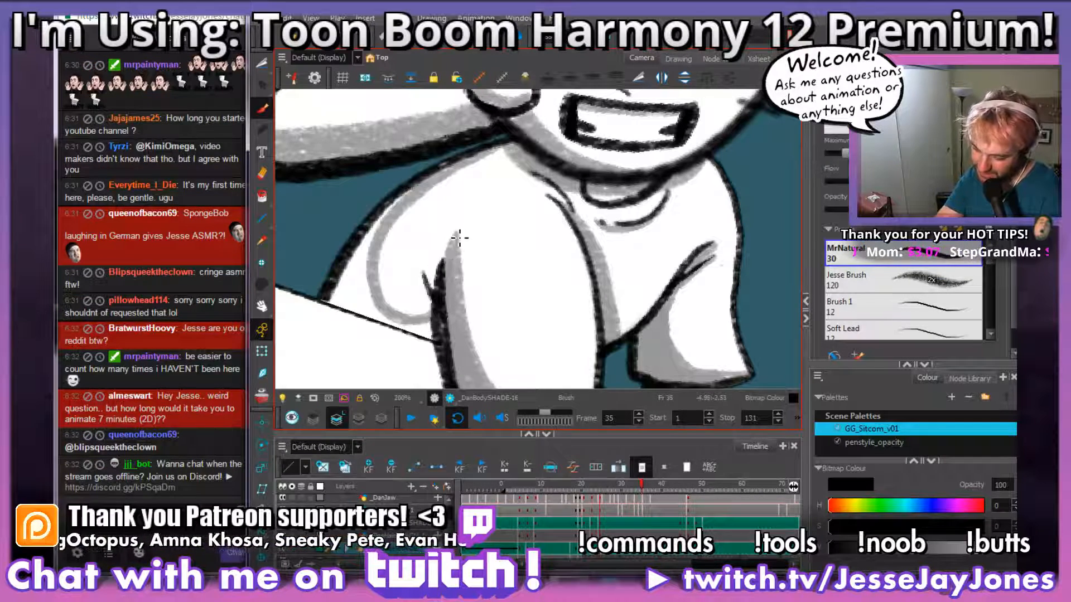
pyautogui.moveTo(443, 260)
pyautogui.mouseDown()
pyautogui.moveTo(418, 313)
pyautogui.moveTo(363, 283)
pyautogui.mouseUp()
pyautogui.moveTo(432, 310); pyautogui.dragTo(439, 255)
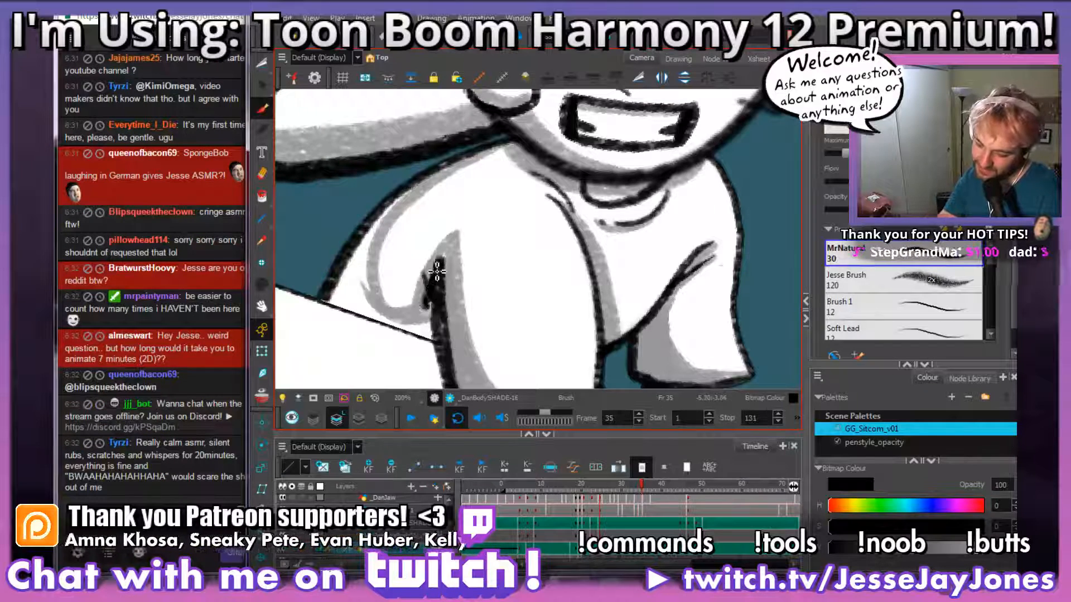
# Step: Compare the back with frame 34, outline the near shoulder's edge in grey, and fill the whole back area behind the sleeve
pyautogui.press('.')
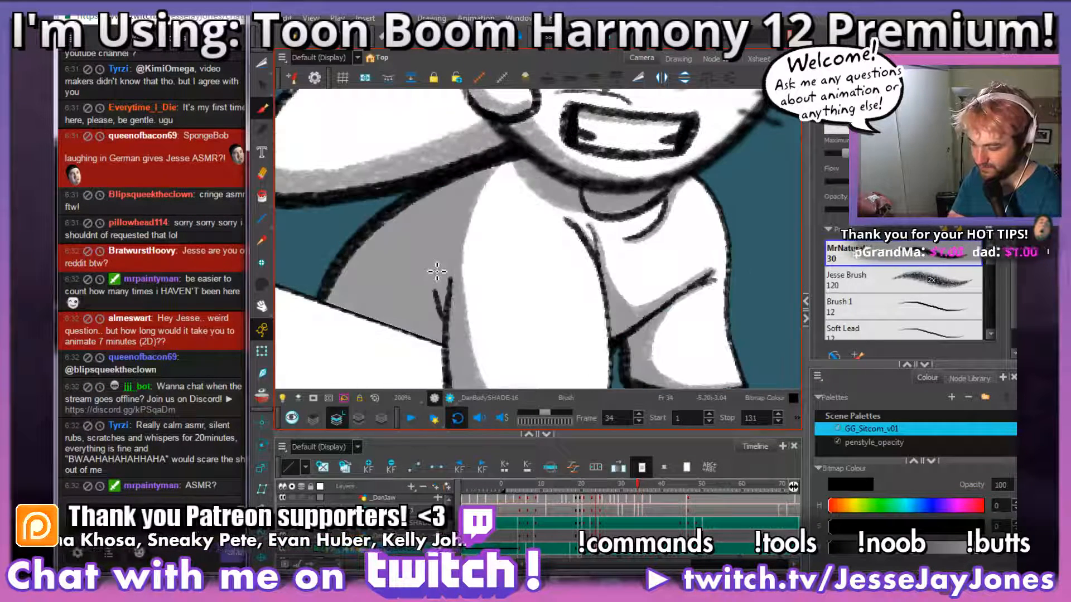
pyautogui.moveTo(494, 155); pyautogui.dragTo(442, 257)
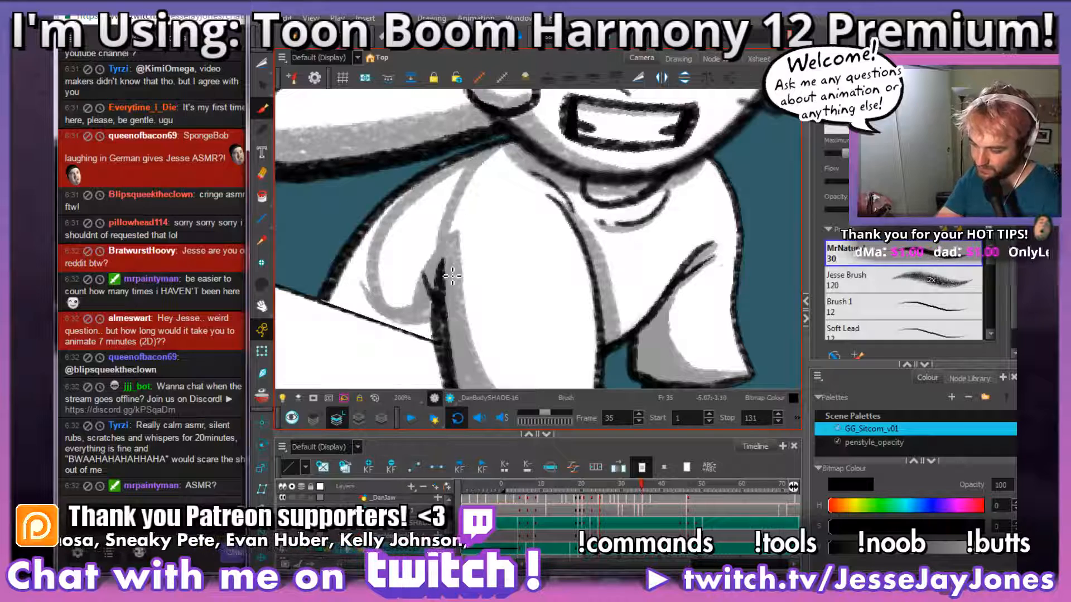
pyautogui.hotkey('ctrl', 'z')
pyautogui.moveTo(491, 151)
pyautogui.mouseDown()
pyautogui.moveTo(441, 261)
pyautogui.moveTo(448, 272)
pyautogui.mouseUp()
pyautogui.moveTo(468, 174)
pyautogui.mouseDown()
pyautogui.moveTo(442, 201)
pyautogui.moveTo(435, 251)
pyautogui.moveTo(432, 232)
pyautogui.moveTo(429, 311)
pyautogui.moveTo(413, 341)
pyautogui.moveTo(383, 310)
pyautogui.moveTo(353, 312)
pyautogui.moveTo(417, 306)
pyautogui.mouseUp()
pyautogui.hotkey('alt', 's')
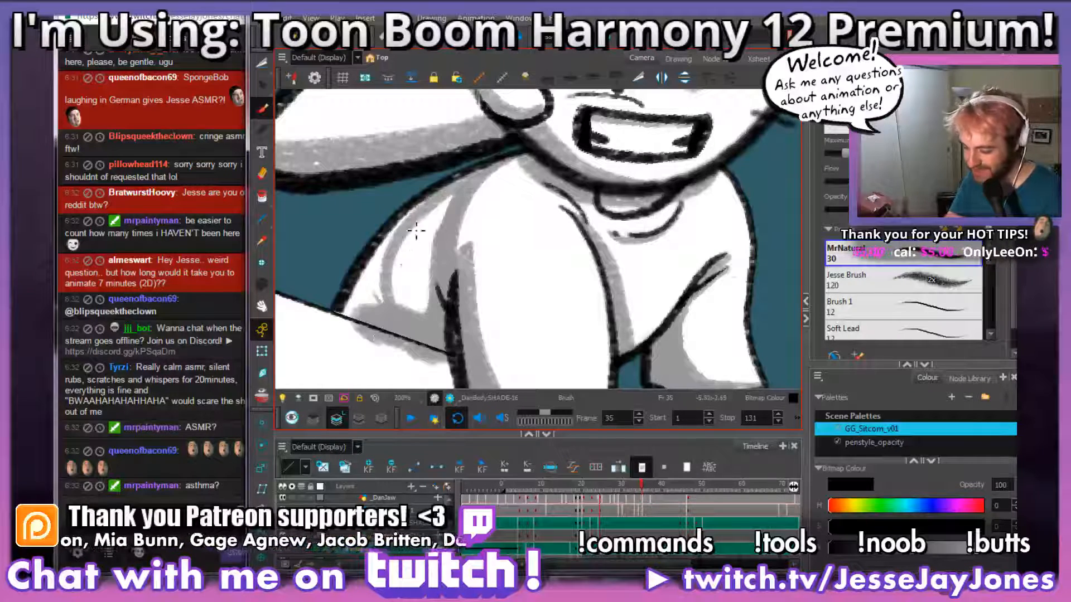
pyautogui.moveTo(416, 230)
pyautogui.mouseDown()
pyautogui.moveTo(424, 234)
pyautogui.moveTo(357, 334)
pyautogui.moveTo(383, 268)
pyautogui.moveTo(361, 292)
pyautogui.moveTo(443, 201)
pyautogui.moveTo(438, 329)
pyautogui.moveTo(408, 330)
pyautogui.moveTo(389, 345)
pyautogui.mouseUp()
pyautogui.press('1')
pyautogui.press('2')
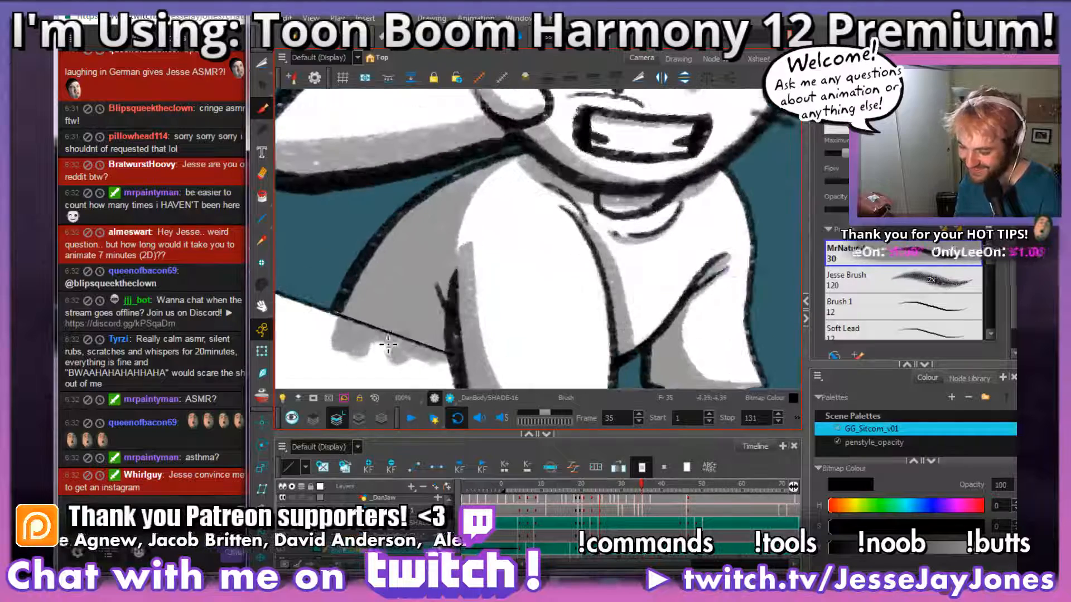
# Step: Cut away the back shading that spills over the table edge with the Cutter, and return to the Brush tool
pyautogui.moveTo(491, 340); pyautogui.dragTo(514, 222)
pyautogui.press('2')
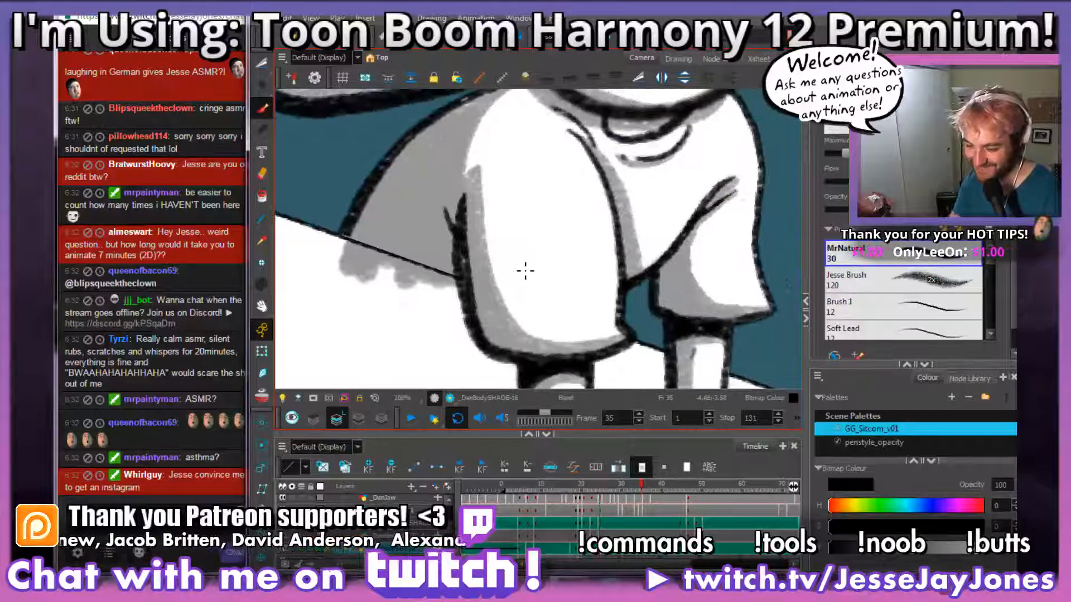
pyautogui.click(263, 63)
pyautogui.moveTo(443, 331)
pyautogui.mouseDown()
pyautogui.moveTo(485, 294)
pyautogui.moveTo(569, 304)
pyautogui.mouseUp()
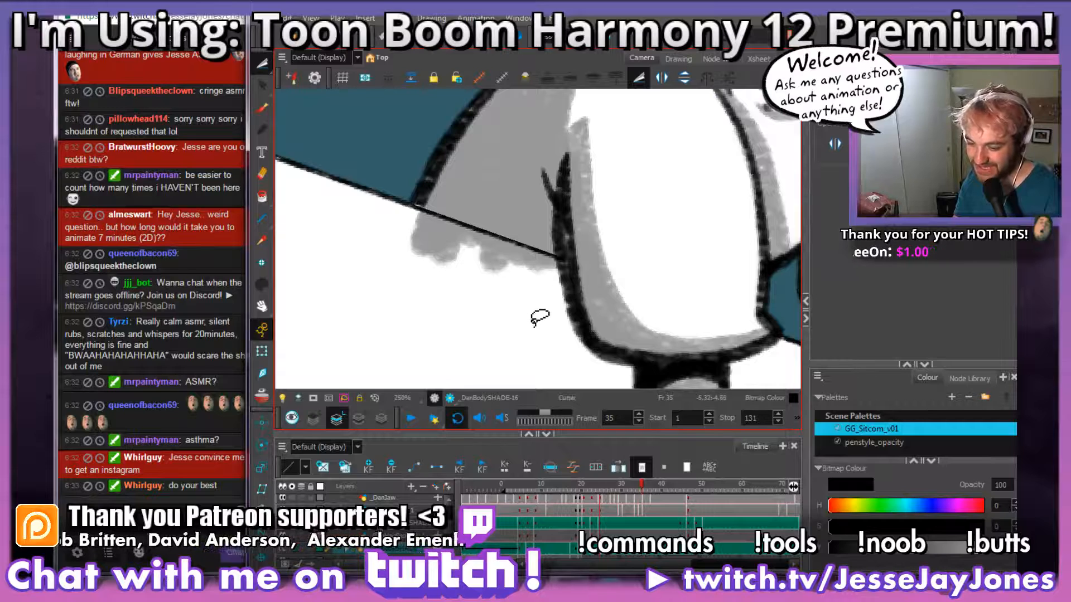
pyautogui.moveTo(327, 341)
pyautogui.mouseDown()
pyautogui.moveTo(545, 328)
pyautogui.moveTo(568, 272)
pyautogui.moveTo(563, 252)
pyautogui.moveTo(429, 206)
pyautogui.moveTo(339, 311)
pyautogui.moveTo(383, 338)
pyautogui.mouseUp()
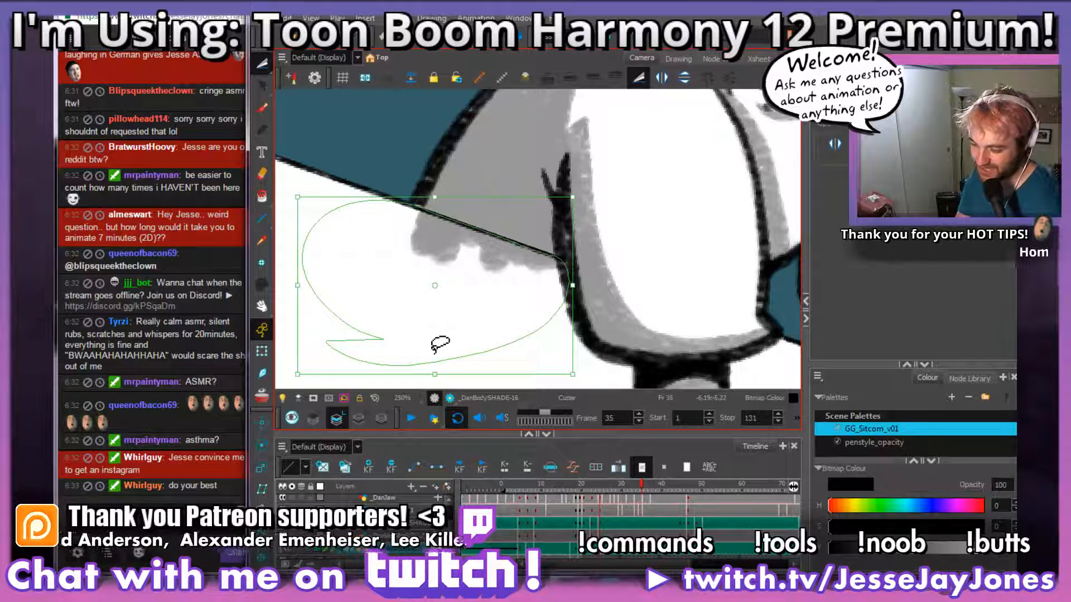
pyautogui.press('Delete')
pyautogui.click(261, 109)
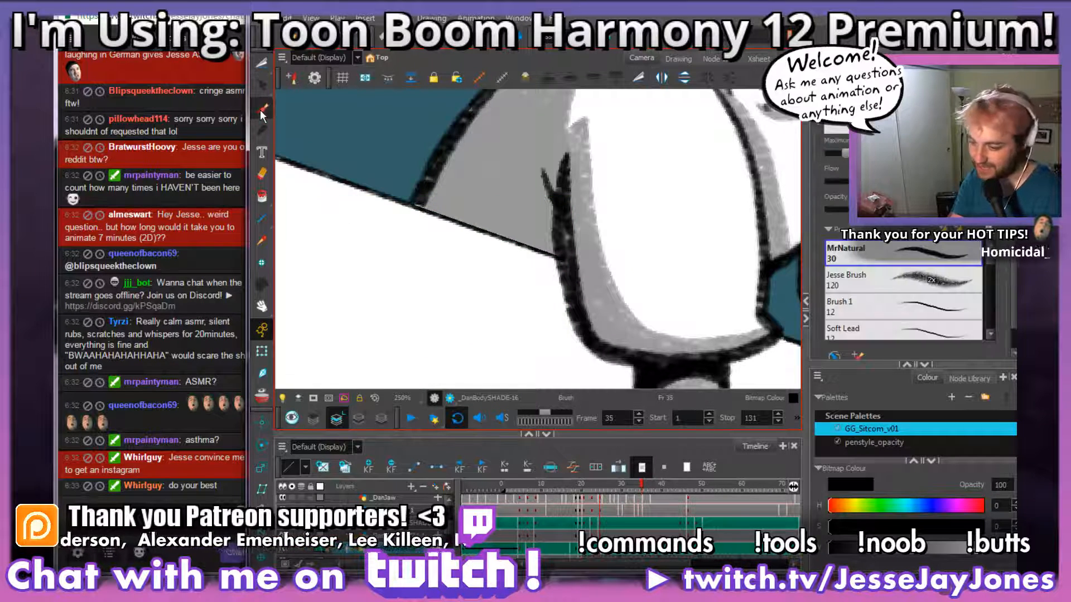
# Step: Check frame 35's body shading alongside the seated character and look over both hands on the tabletop
pyautogui.scroll(-3, 586, 279)
pyautogui.press('1')
pyautogui.press('1')
pyautogui.press('1')
pyautogui.press('1')
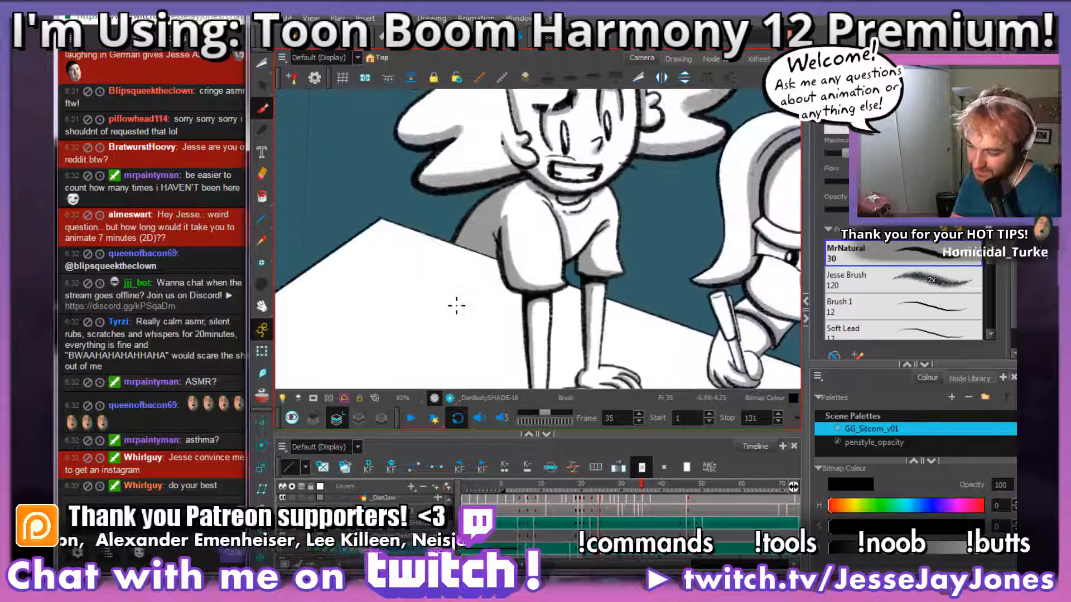
pyautogui.press('space')
pyautogui.moveTo(685, 268); pyautogui.dragTo(587, 272)
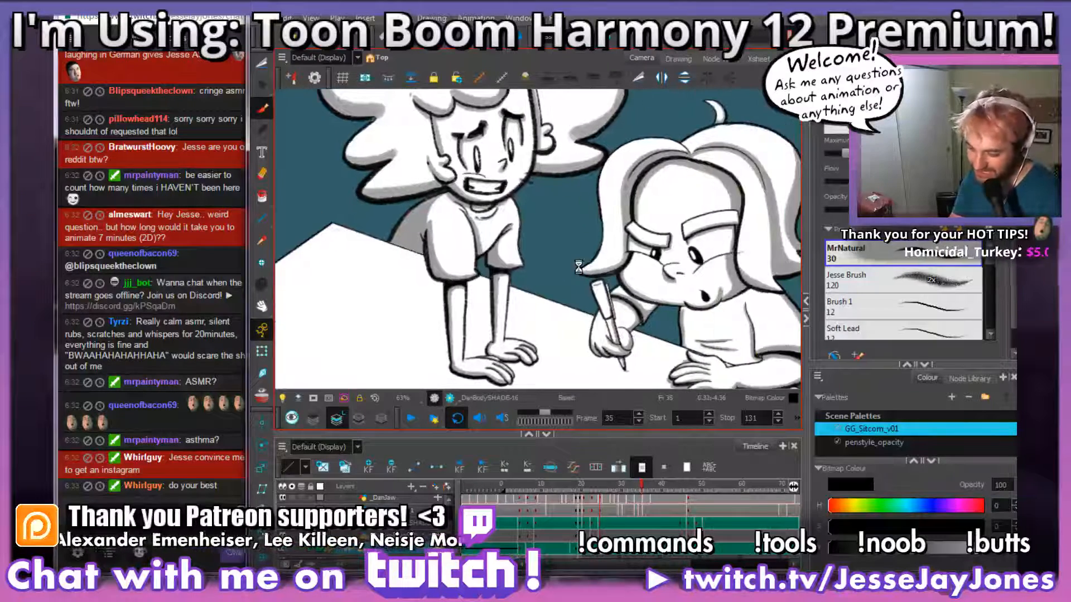
pyautogui.moveTo(537, 375); pyautogui.dragTo(549, 313)
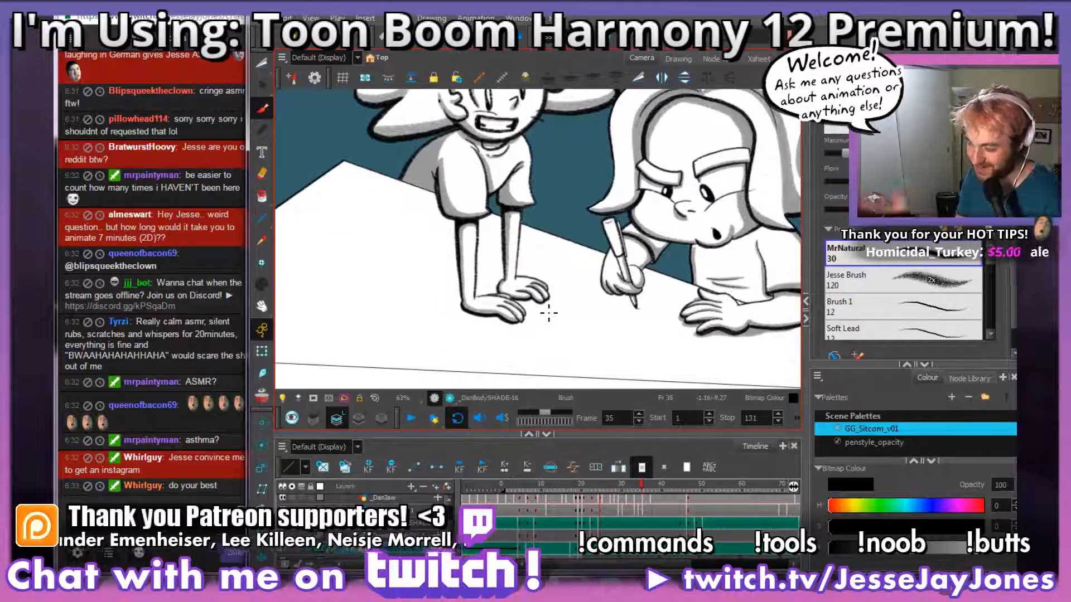
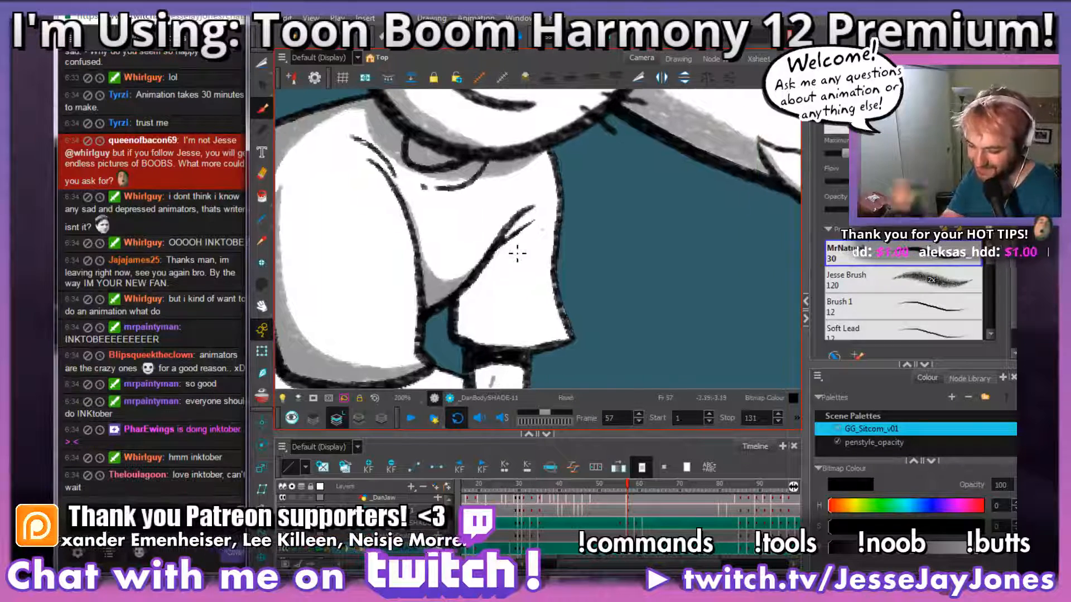
# Step: Brush grey shading on frame 57's shirt front along the near sleeve's edge, up to the creases at the shoulder
pyautogui.moveTo(474, 205); pyautogui.dragTo(485, 249)
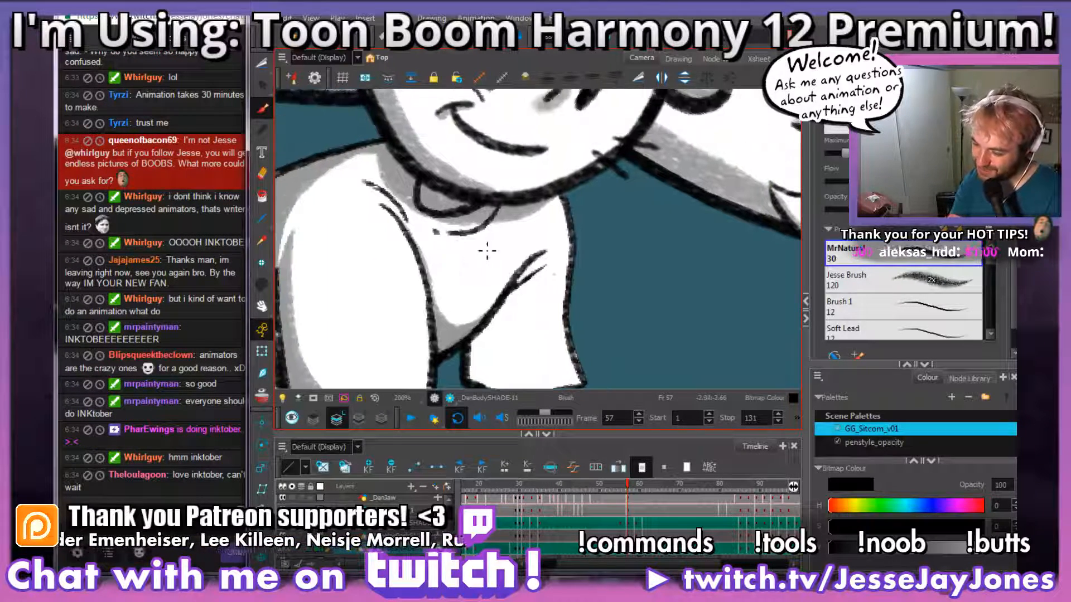
pyautogui.press('2')
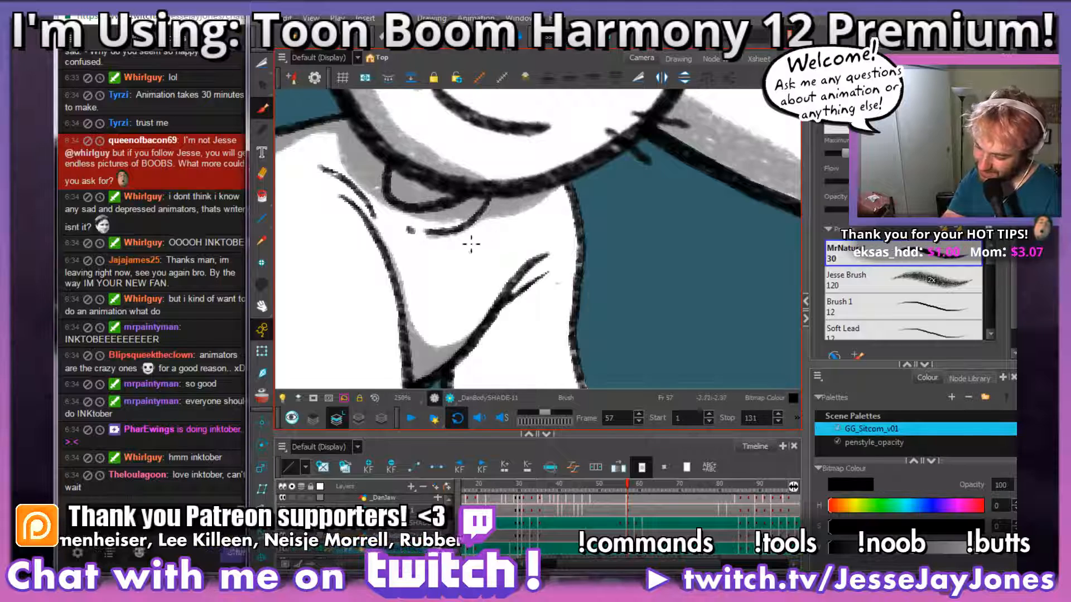
pyautogui.hotkey('alt', 's')
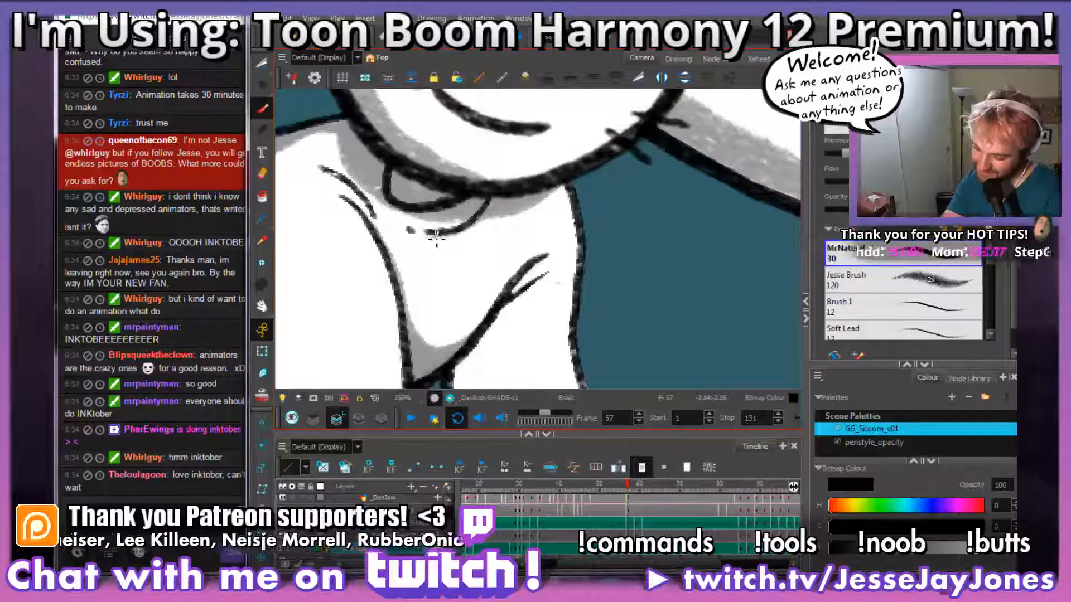
pyautogui.moveTo(491, 266); pyautogui.dragTo(504, 254)
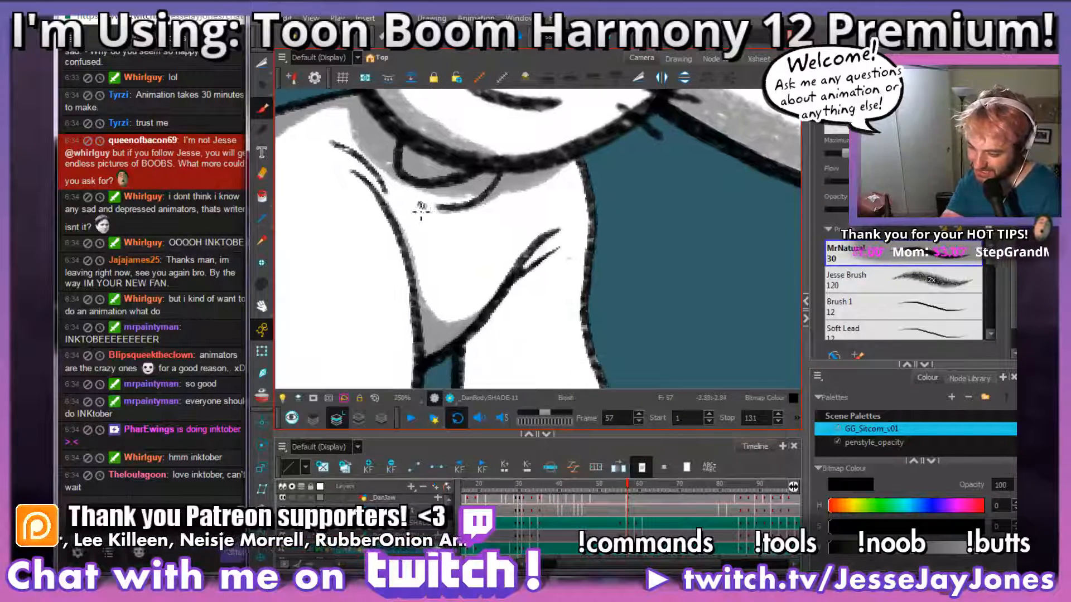
pyautogui.moveTo(427, 208)
pyautogui.mouseDown()
pyautogui.moveTo(490, 227)
pyautogui.moveTo(545, 299)
pyautogui.mouseUp()
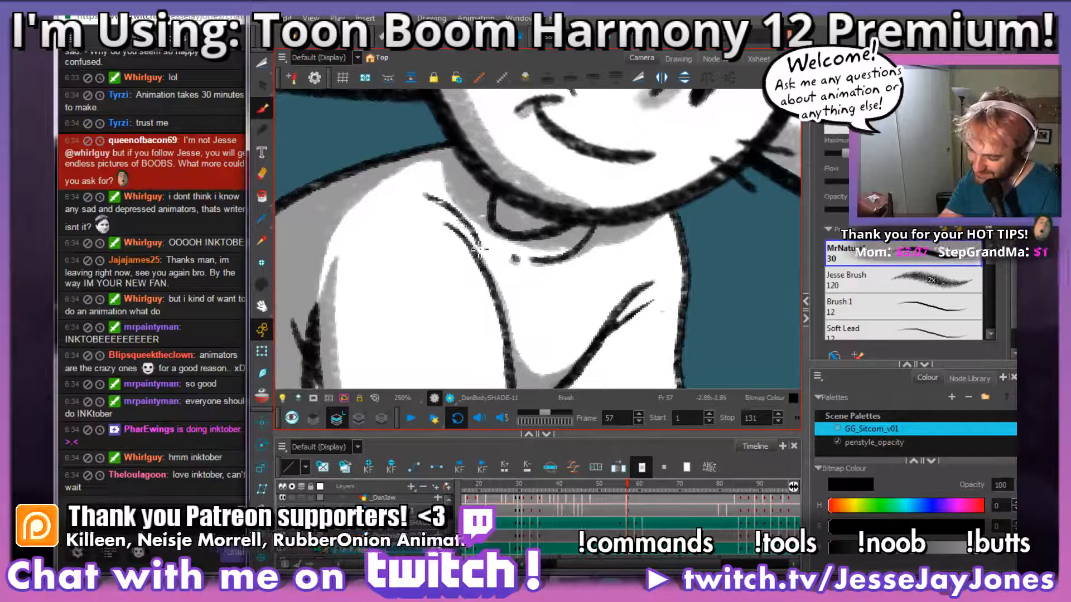
pyautogui.moveTo(445, 205); pyautogui.dragTo(425, 196)
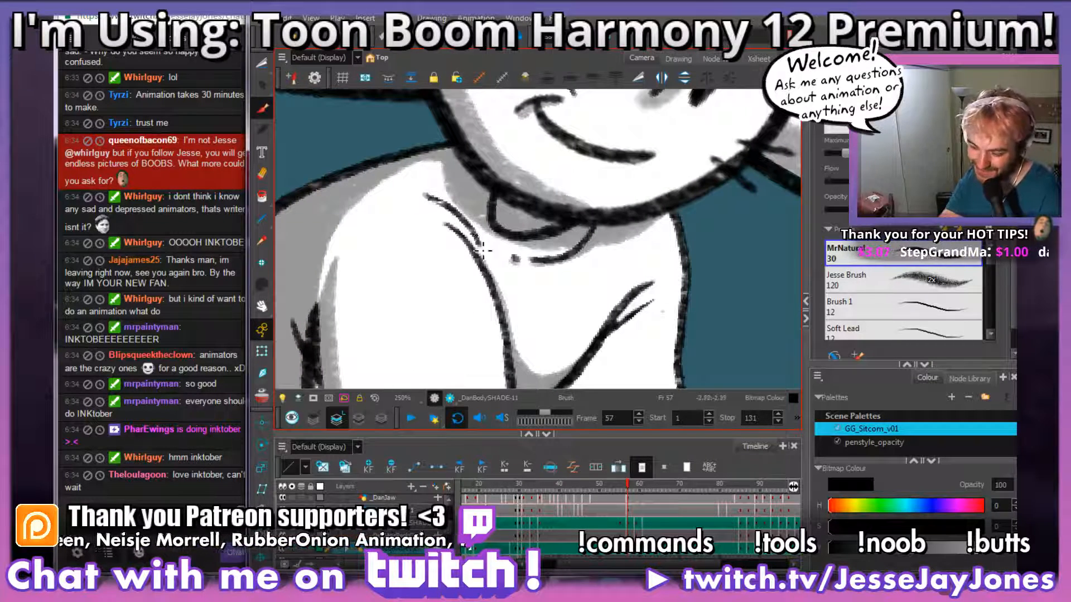
pyautogui.moveTo(481, 244); pyautogui.dragTo(426, 195)
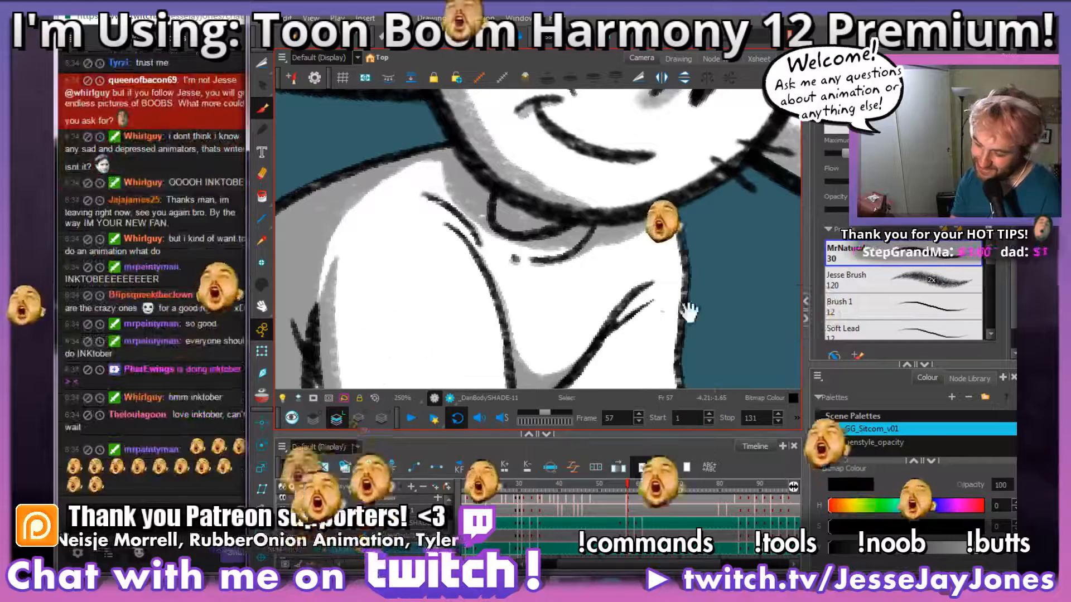
# Step: Compare the far sleeve with frame 56 and outline its shadow in grey from the armpit crease down to the hem on frame 57
pyautogui.moveTo(718, 342); pyautogui.dragTo(579, 245)
pyautogui.press('.')
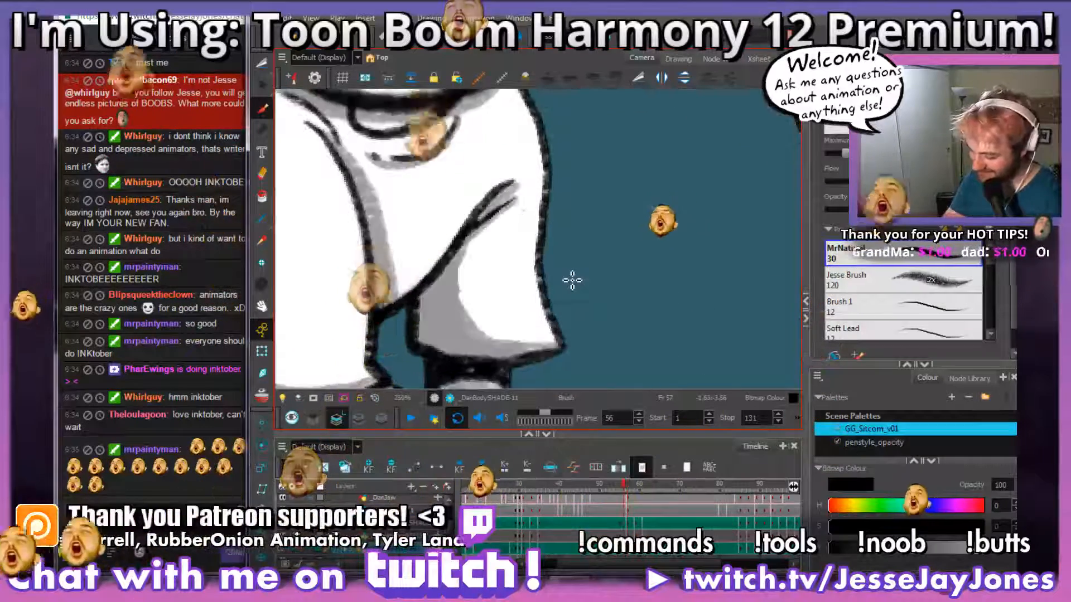
pyautogui.press(',')
pyautogui.press('.')
pyautogui.press(',')
pyautogui.press('.')
pyautogui.press(',')
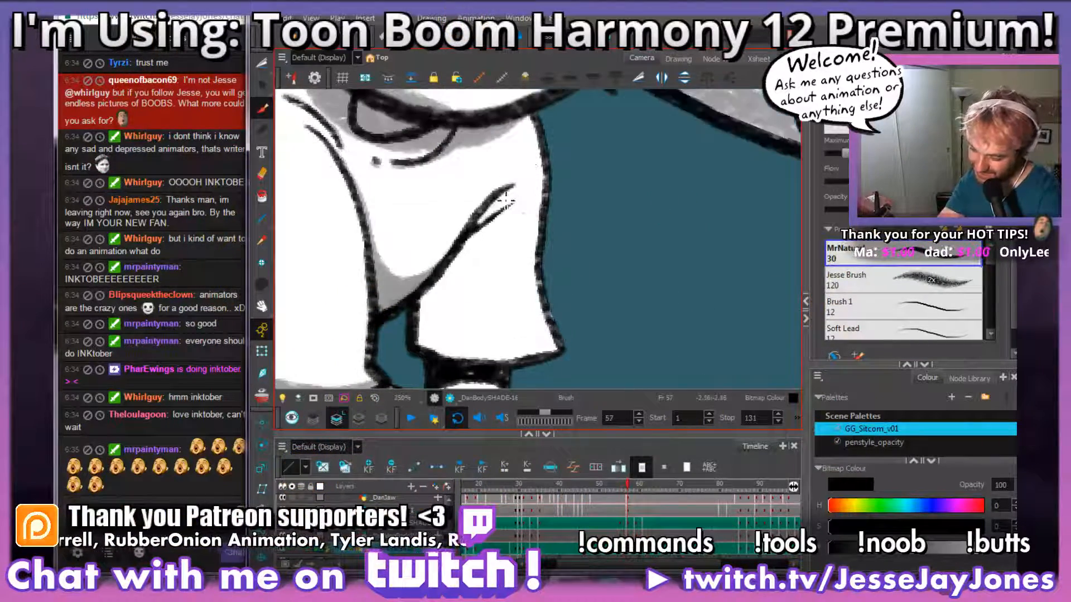
pyautogui.press('.')
pyautogui.press('.')
pyautogui.moveTo(520, 186)
pyautogui.mouseDown()
pyautogui.moveTo(480, 250)
pyautogui.moveTo(464, 314)
pyautogui.moveTo(496, 356)
pyautogui.moveTo(562, 346)
pyautogui.mouseUp()
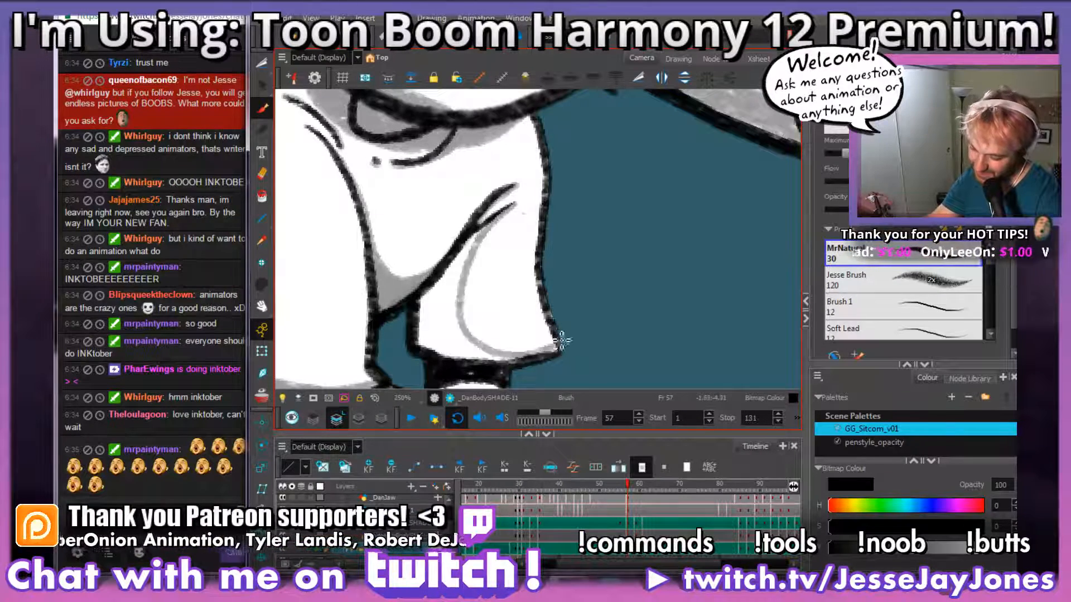
# Step: Check the sleeve outline against frame 56 and fill the far sleeve's shadow area with grey on frame 57
pyautogui.press(',')
pyautogui.press('.')
pyautogui.press(',')
pyautogui.press('.')
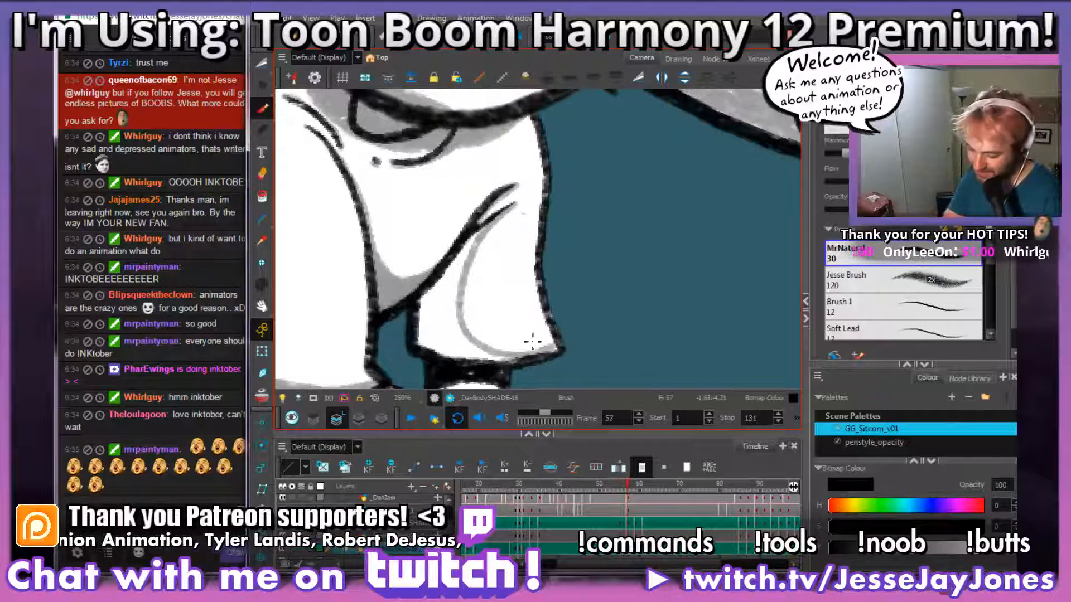
pyautogui.moveTo(557, 352)
pyautogui.mouseDown()
pyautogui.moveTo(473, 362)
pyautogui.moveTo(487, 359)
pyautogui.moveTo(456, 335)
pyautogui.moveTo(454, 289)
pyautogui.moveTo(453, 300)
pyautogui.moveTo(459, 330)
pyautogui.moveTo(471, 248)
pyautogui.moveTo(437, 314)
pyautogui.moveTo(431, 294)
pyautogui.moveTo(421, 317)
pyautogui.moveTo(422, 344)
pyautogui.moveTo(464, 359)
pyautogui.moveTo(447, 315)
pyautogui.moveTo(439, 343)
pyautogui.moveTo(441, 318)
pyautogui.moveTo(467, 342)
pyautogui.mouseUp()
pyautogui.press('space')
pyautogui.moveTo(531, 323); pyautogui.dragTo(512, 199)
pyautogui.press('space')
pyautogui.moveTo(521, 386); pyautogui.dragTo(516, 287)
pyautogui.press('space')
pyautogui.press('1')
pyautogui.press('1')
pyautogui.press('1')
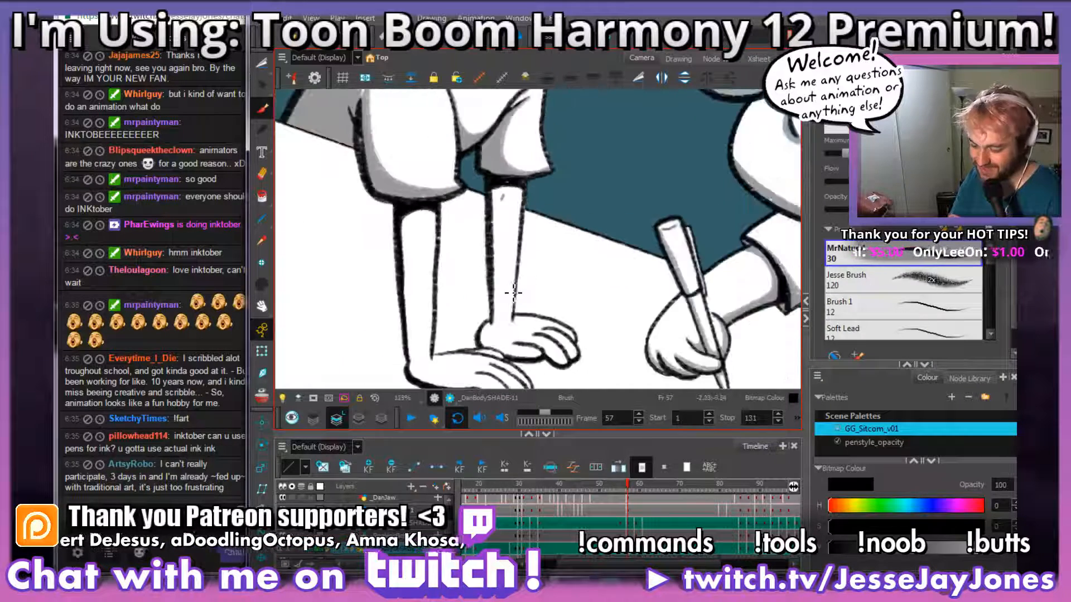
# Step: Brush a grey cast shadow across the far arm just below the sleeve opening on frame 57
pyautogui.press('2')
pyautogui.press('2')
pyautogui.press('space')
pyautogui.moveTo(509, 238)
pyautogui.mouseDown()
pyautogui.moveTo(507, 163)
pyautogui.moveTo(502, 215)
pyautogui.moveTo(495, 183)
pyautogui.mouseUp()
pyautogui.press('space')
pyautogui.moveTo(520, 240); pyautogui.dragTo(523, 270)
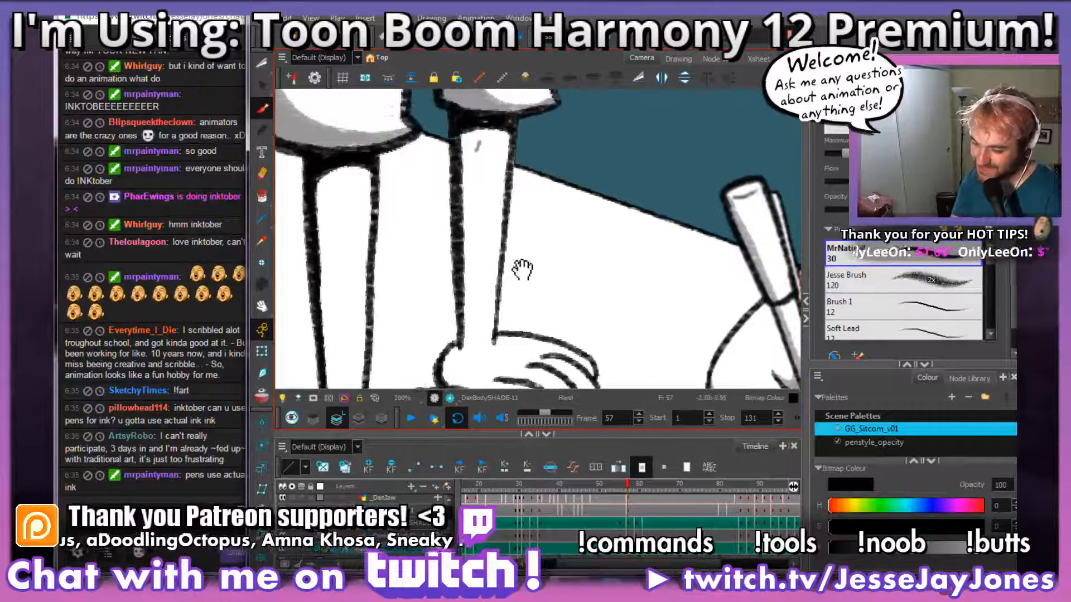
pyautogui.moveTo(511, 138); pyautogui.dragTo(462, 139)
pyautogui.press('space')
# Step: Brush a grey shadow band along the back edge of the far arm from the wrist up to the sleeve
pyautogui.moveTo(559, 289)
pyautogui.mouseDown()
pyautogui.moveTo(506, 267)
pyautogui.moveTo(511, 292)
pyautogui.mouseUp()
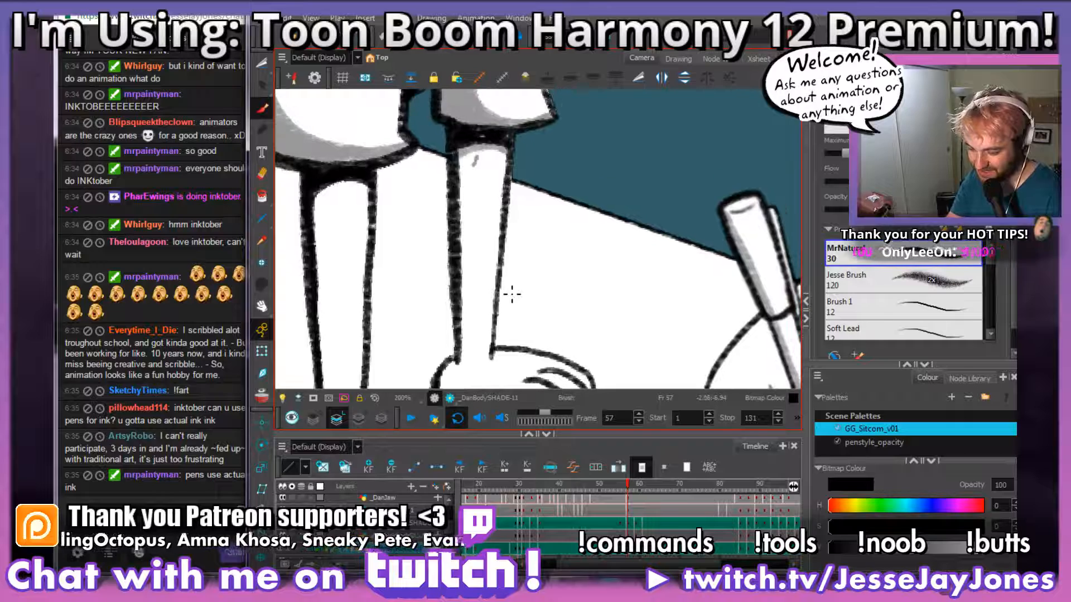
pyautogui.moveTo(500, 329); pyautogui.dragTo(509, 329)
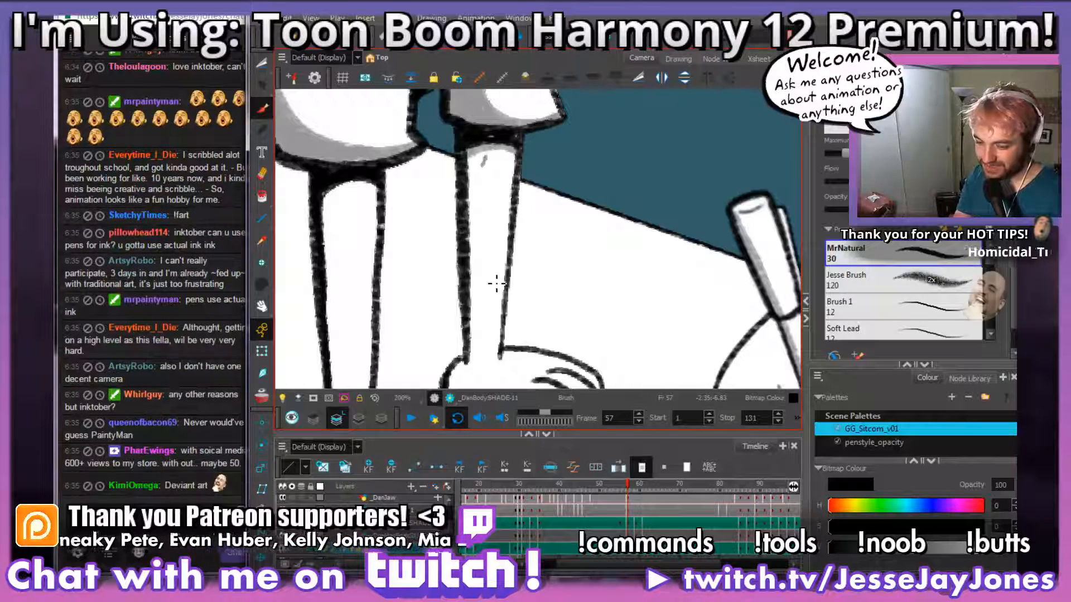
pyautogui.moveTo(509, 313); pyautogui.dragTo(505, 282)
pyautogui.moveTo(498, 238); pyautogui.dragTo(490, 263)
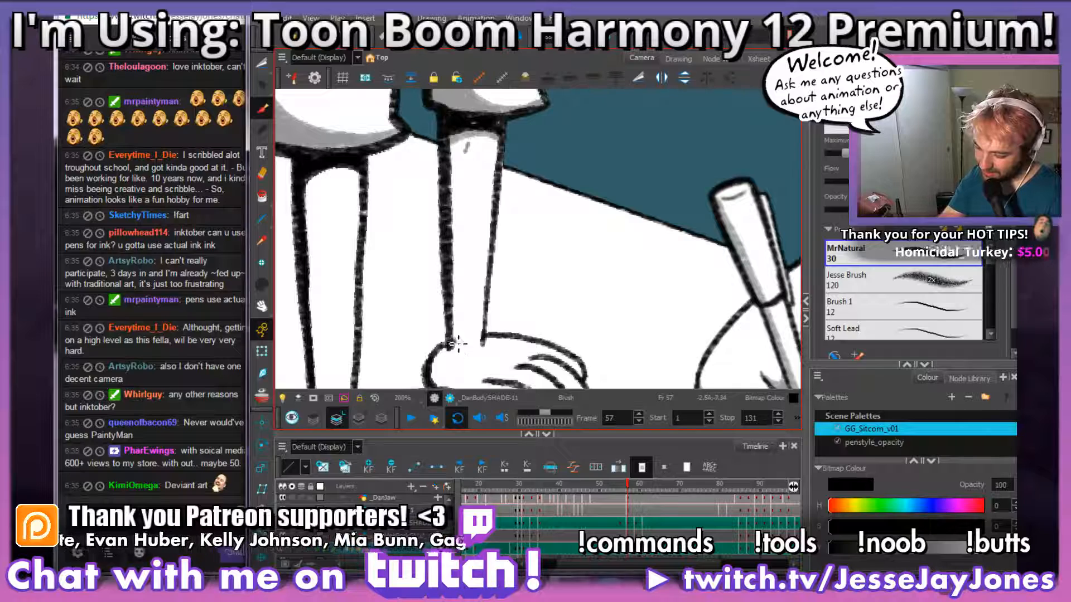
pyautogui.moveTo(457, 344); pyautogui.dragTo(460, 144)
# Step: Shade the underside and fingers of frame 57's far hand in grey
pyautogui.moveTo(498, 316)
pyautogui.mouseDown()
pyautogui.moveTo(494, 290)
pyautogui.moveTo(511, 321)
pyautogui.moveTo(512, 306)
pyautogui.moveTo(513, 337)
pyautogui.moveTo(467, 326)
pyautogui.moveTo(438, 283)
pyautogui.mouseUp()
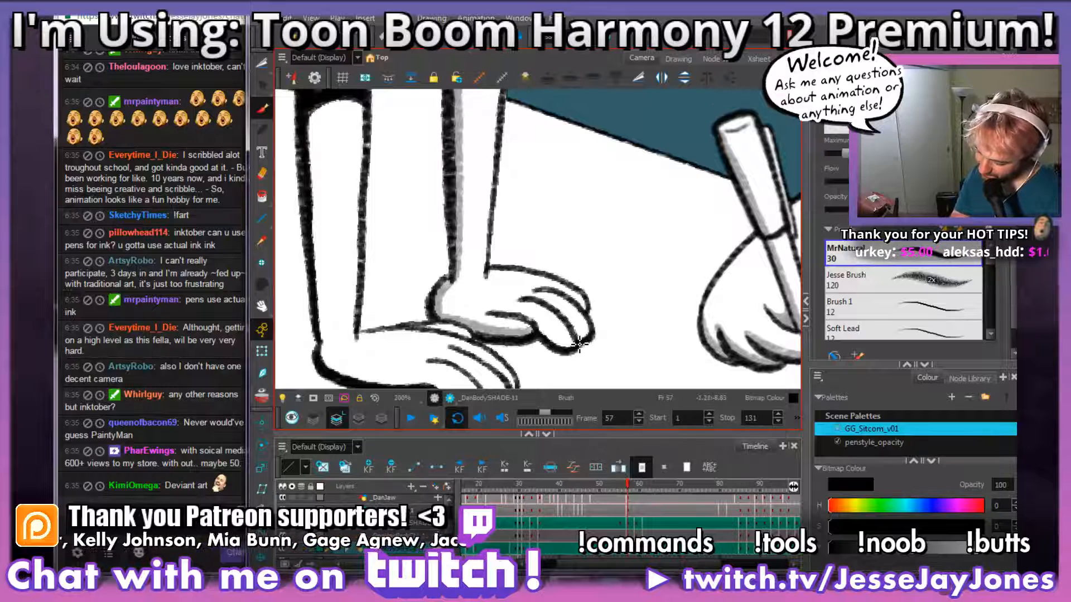
pyautogui.moveTo(578, 344)
pyautogui.mouseDown()
pyautogui.moveTo(530, 318)
pyautogui.moveTo(496, 314)
pyautogui.mouseUp()
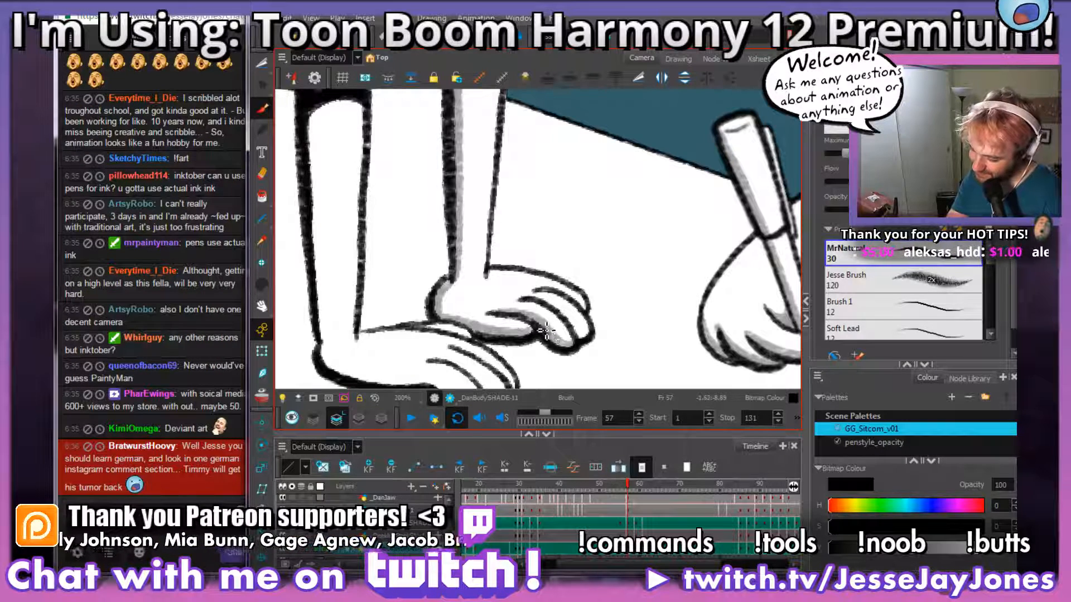
pyautogui.moveTo(586, 332)
pyautogui.mouseDown()
pyautogui.moveTo(521, 336)
pyautogui.moveTo(490, 296)
pyautogui.moveTo(528, 308)
pyautogui.moveTo(490, 290)
pyautogui.mouseUp()
pyautogui.hotkey('ctrl', 's')
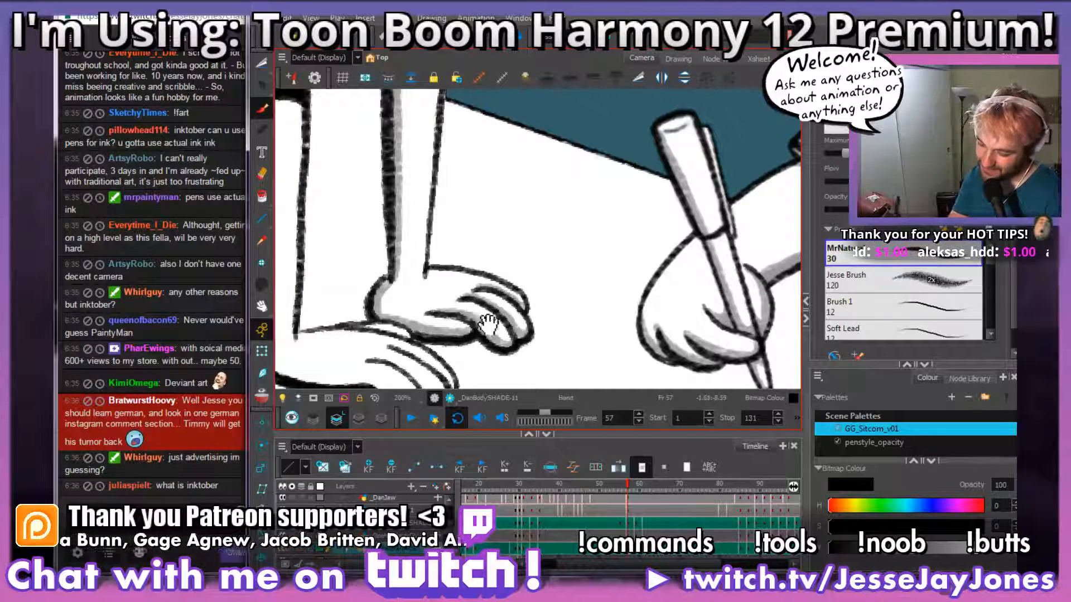
# Step: Shade the underside and fingers of frame 57's near hand in grey, from the fingertips back to the wrist
pyautogui.moveTo(418, 352); pyautogui.dragTo(580, 293)
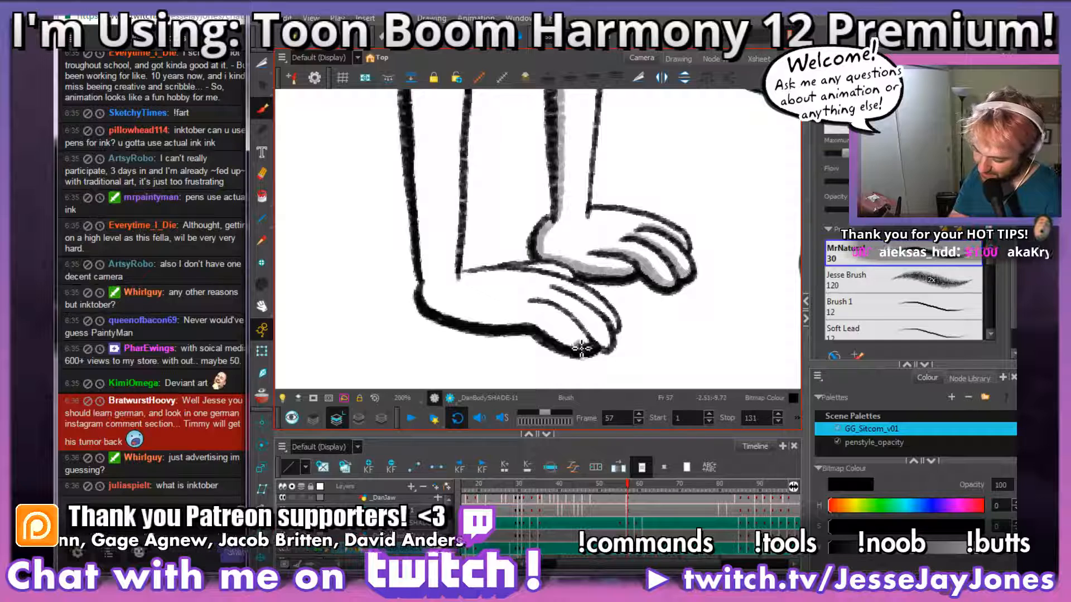
pyautogui.moveTo(580, 350)
pyautogui.mouseDown()
pyautogui.moveTo(436, 308)
pyautogui.moveTo(419, 284)
pyautogui.mouseUp()
pyautogui.moveTo(613, 323)
pyautogui.mouseDown()
pyautogui.moveTo(553, 330)
pyautogui.moveTo(479, 285)
pyautogui.mouseUp()
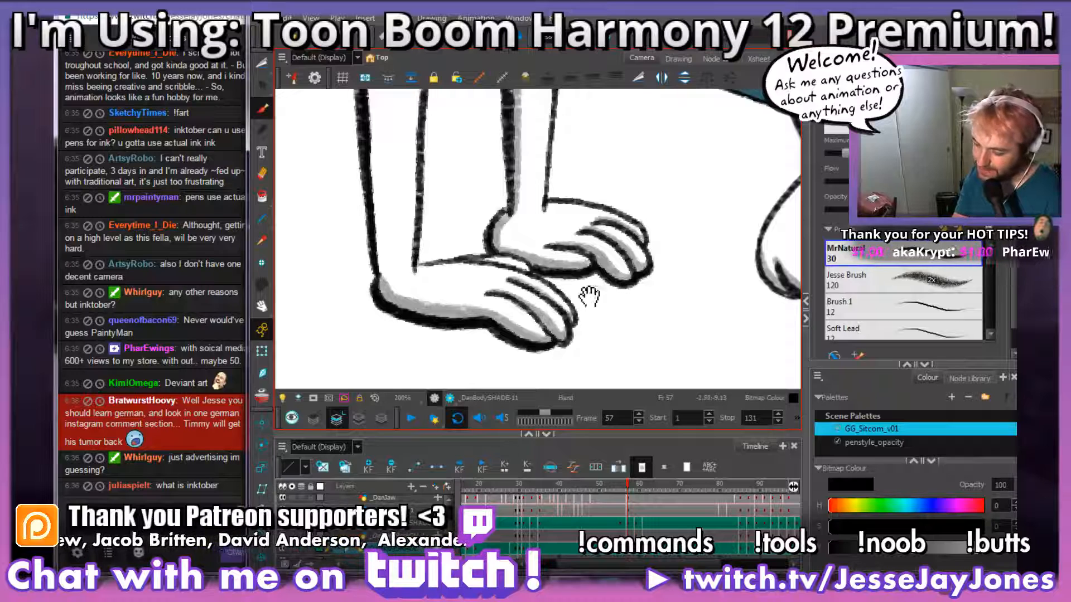
pyautogui.moveTo(572, 318); pyautogui.dragTo(604, 335)
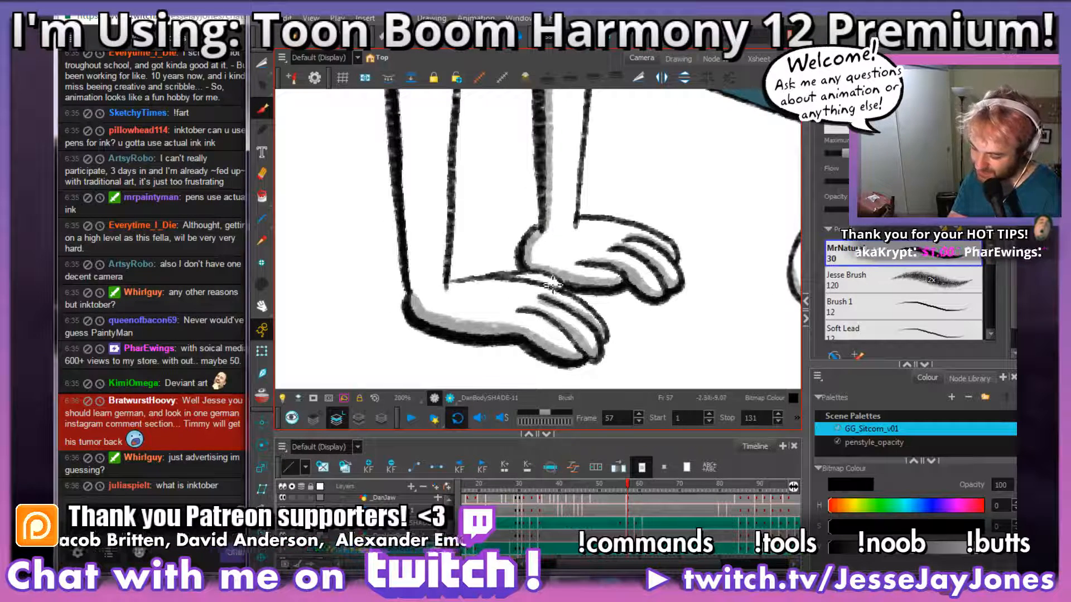
pyautogui.moveTo(567, 312)
pyautogui.mouseDown()
pyautogui.moveTo(516, 277)
pyautogui.moveTo(577, 289)
pyautogui.mouseUp()
# Step: Look over the arm and hand shading on frame 57 at different zoom levels
pyautogui.moveTo(527, 186); pyautogui.dragTo(532, 246)
pyautogui.press('1')
pyautogui.press('1')
pyautogui.press('1')
pyautogui.press('1')
pyautogui.press('1')
pyautogui.press('2')
pyautogui.press('2')
pyautogui.press('2')
pyautogui.press('2')
# Step: Compare the hand shadows with frame 34 and brush a grey tabletop shadow beneath frame 35's near hand
pyautogui.moveTo(539, 286); pyautogui.dragTo(530, 246)
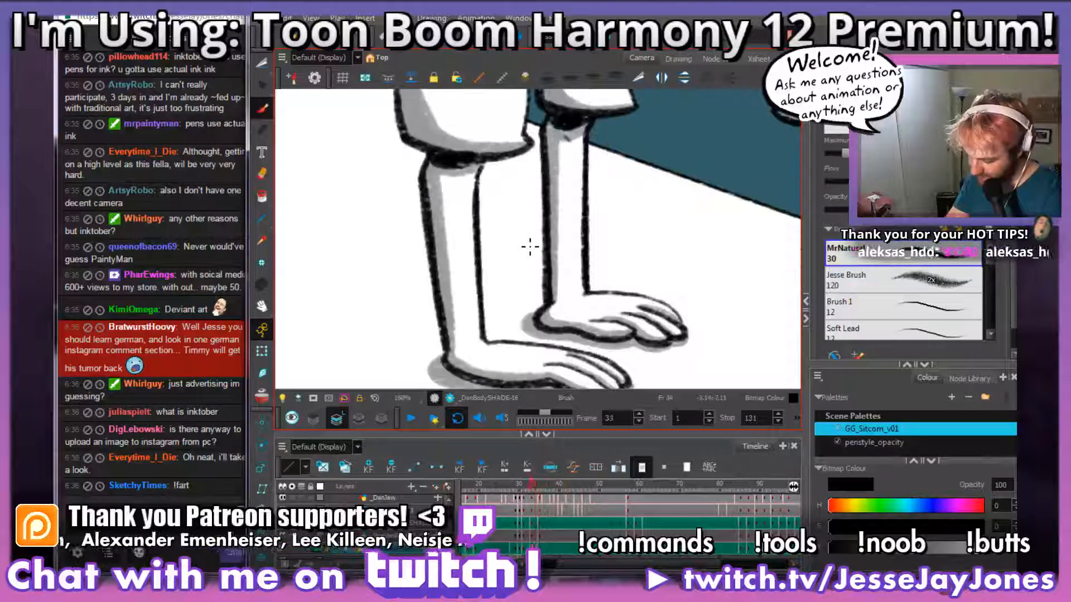
pyautogui.moveTo(594, 357); pyautogui.dragTo(584, 295)
pyautogui.scroll(1, 592, 285)
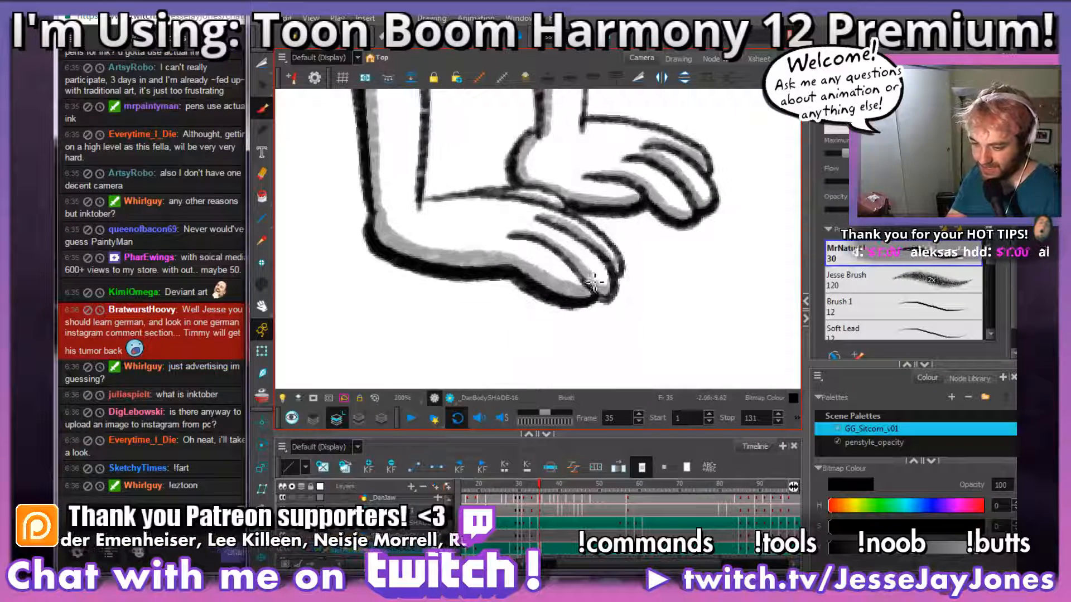
pyautogui.scroll(1, 595, 287)
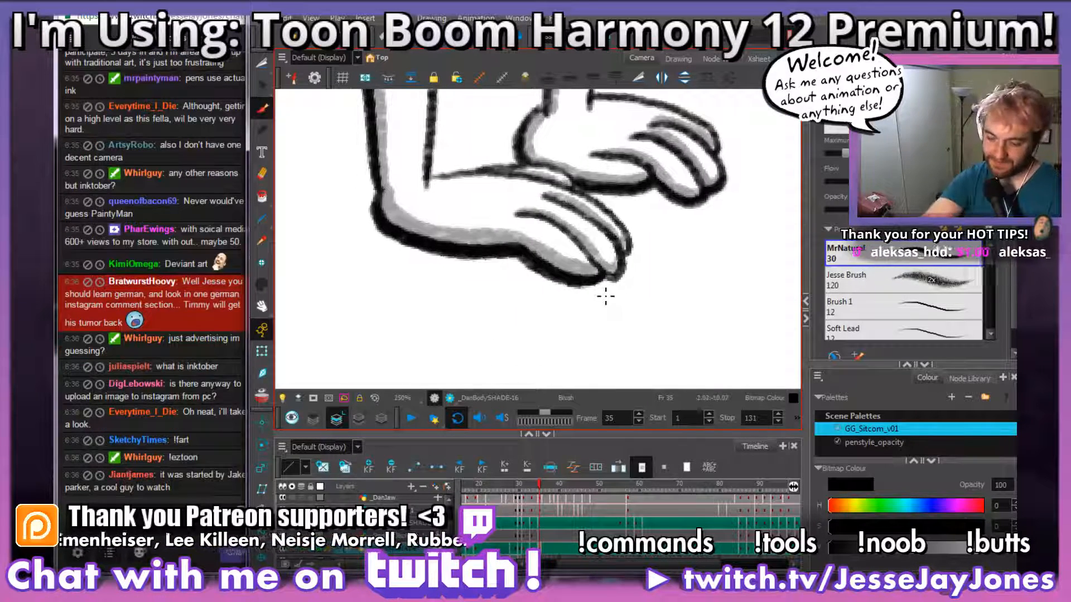
pyautogui.moveTo(630, 272)
pyautogui.mouseDown()
pyautogui.moveTo(633, 287)
pyautogui.moveTo(650, 287)
pyautogui.mouseUp()
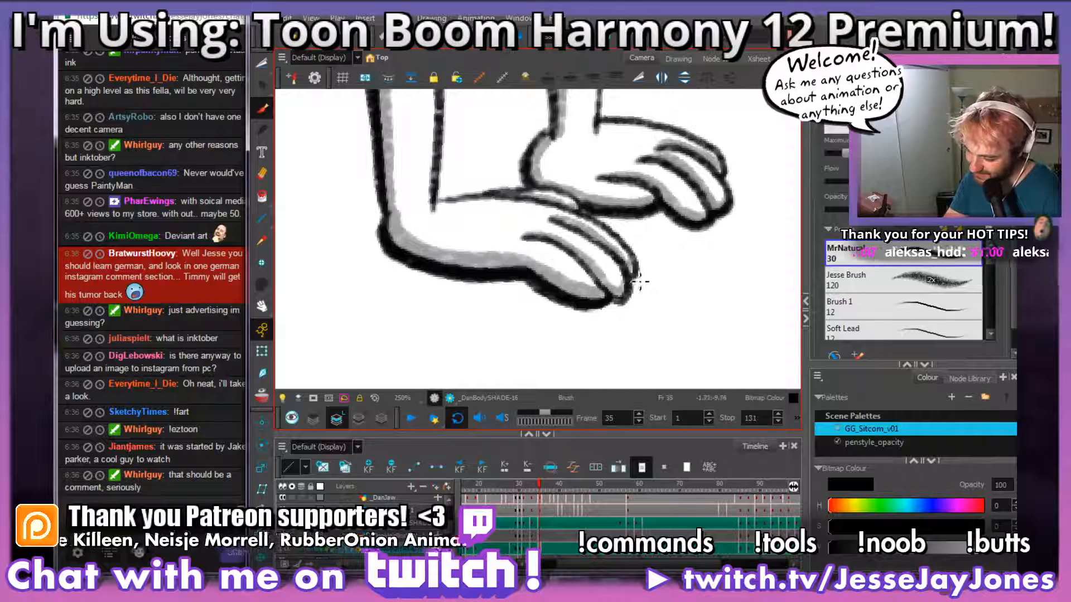
pyautogui.moveTo(593, 315)
pyautogui.mouseDown()
pyautogui.moveTo(403, 285)
pyautogui.moveTo(373, 234)
pyautogui.mouseUp()
pyautogui.moveTo(392, 272)
pyautogui.mouseDown()
pyautogui.moveTo(387, 247)
pyautogui.moveTo(407, 274)
pyautogui.moveTo(517, 295)
pyautogui.moveTo(505, 292)
pyautogui.moveTo(514, 285)
pyautogui.moveTo(568, 308)
pyautogui.moveTo(639, 288)
pyautogui.mouseUp()
# Step: Brush a grey tabletop shadow beneath the fingers and palm of frame 35's far hand
pyautogui.press('space')
pyautogui.moveTo(686, 239)
pyautogui.mouseDown()
pyautogui.moveTo(549, 290)
pyautogui.moveTo(616, 319)
pyautogui.moveTo(624, 303)
pyautogui.mouseUp()
pyautogui.hotkey('alt', 's')
pyautogui.press('space')
pyautogui.press('space')
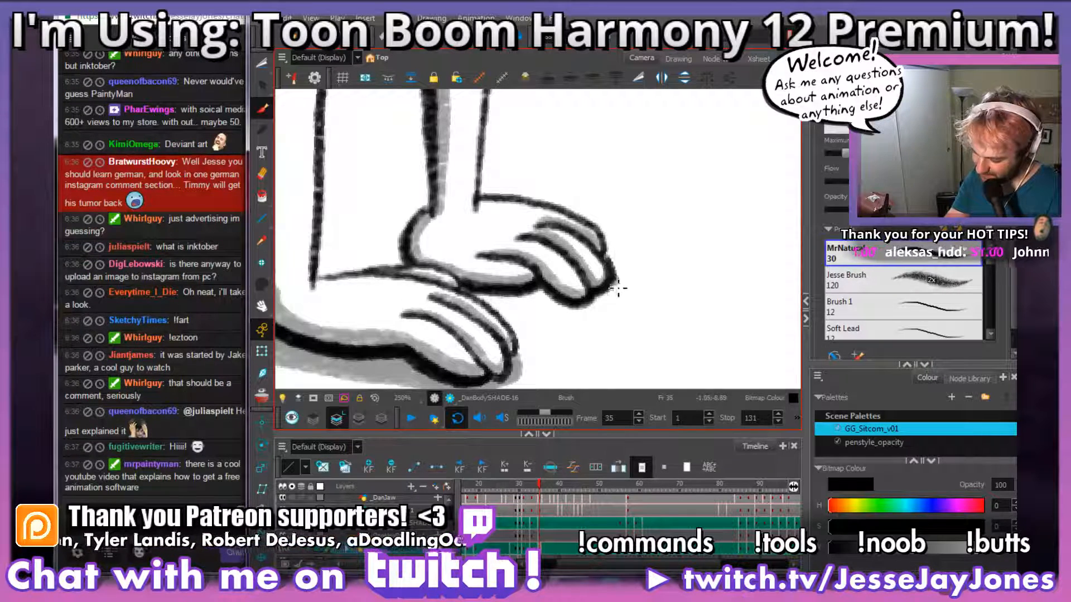
pyautogui.moveTo(594, 306)
pyautogui.mouseDown()
pyautogui.moveTo(484, 299)
pyautogui.moveTo(602, 302)
pyautogui.moveTo(586, 312)
pyautogui.moveTo(533, 306)
pyautogui.mouseUp()
pyautogui.moveTo(618, 285)
pyautogui.mouseDown()
pyautogui.moveTo(596, 311)
pyautogui.moveTo(493, 304)
pyautogui.mouseUp()
# Step: Extend the far hand's tabletop shadow behind its wrist, down to the near hand's edge
pyautogui.press('space')
pyautogui.moveTo(556, 255); pyautogui.dragTo(565, 283)
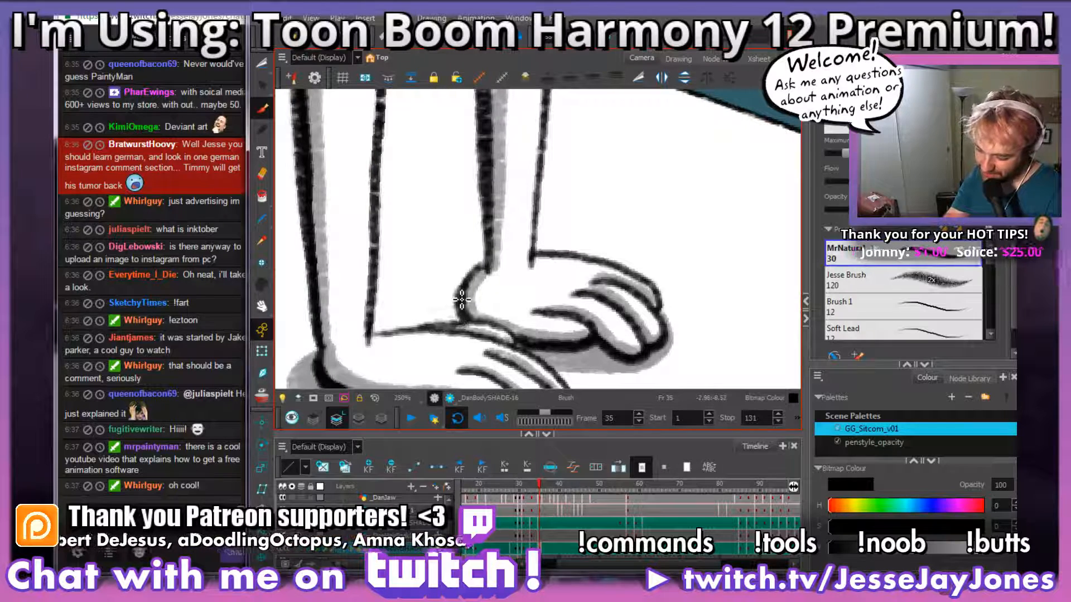
pyautogui.moveTo(454, 322)
pyautogui.mouseDown()
pyautogui.moveTo(449, 307)
pyautogui.moveTo(457, 325)
pyautogui.mouseUp()
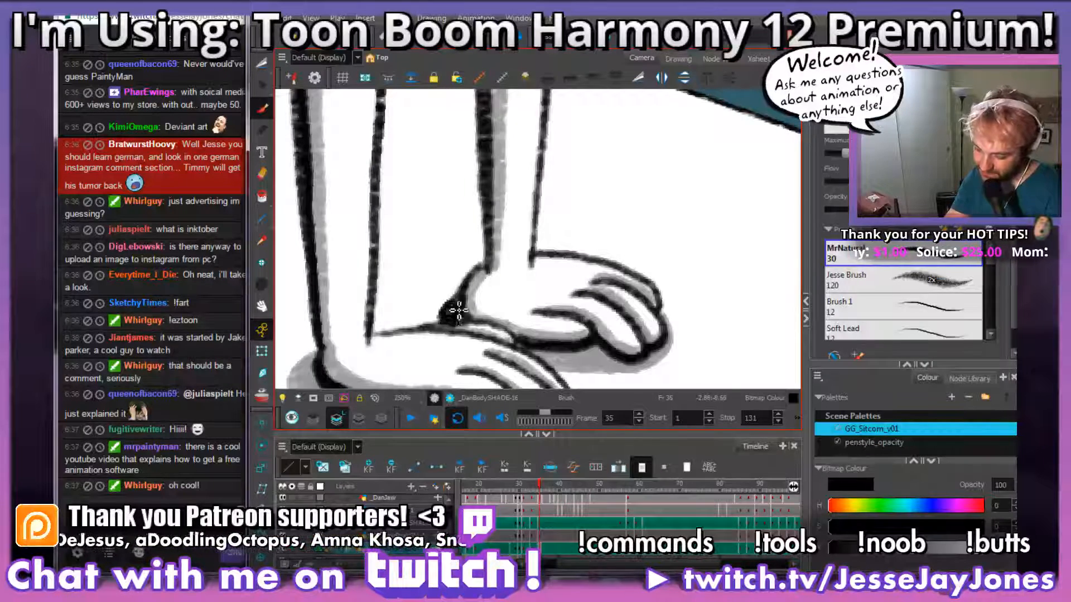
# Step: Inspect frame 35's body shading and touch up the grey at the shirt's lower corner between the two sleeves
pyautogui.scroll(-5, 459, 307)
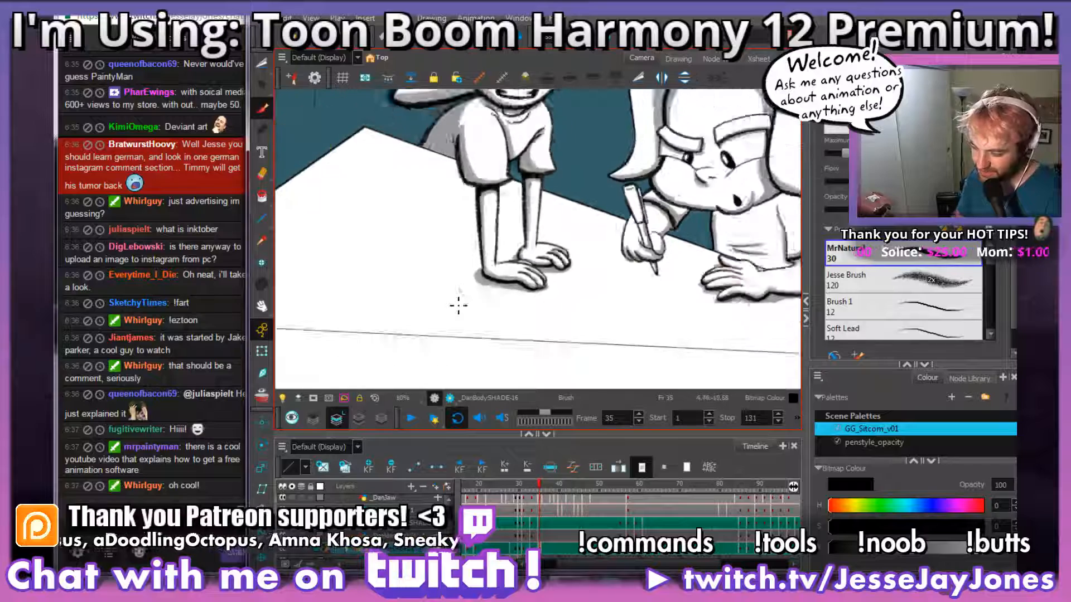
pyautogui.scroll(-1, 459, 306)
pyautogui.moveTo(559, 234); pyautogui.dragTo(504, 292)
pyautogui.scroll(2, 503, 290)
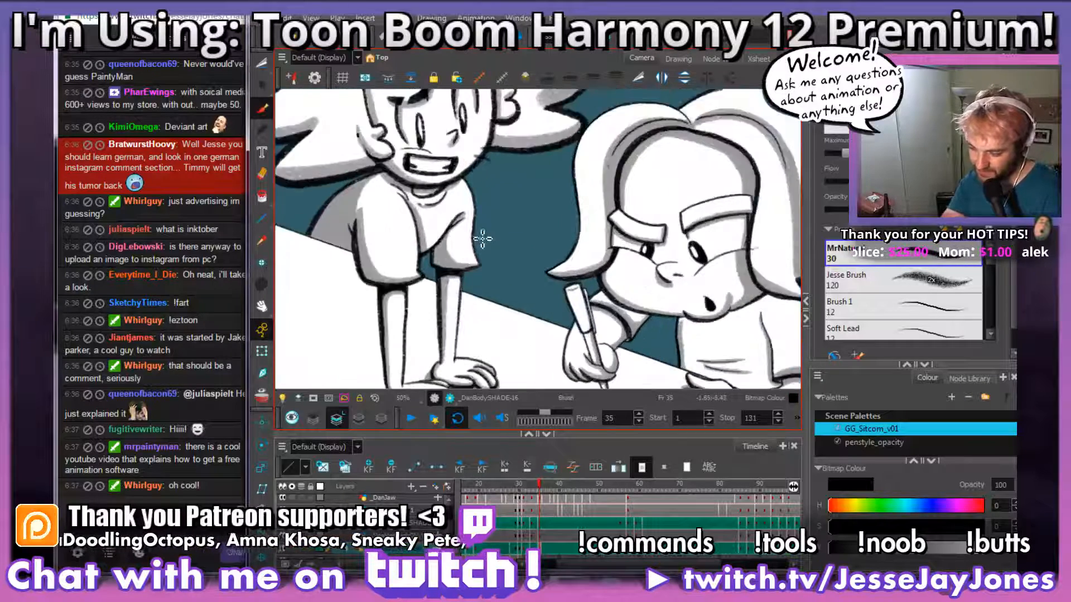
pyautogui.scroll(4, 483, 238)
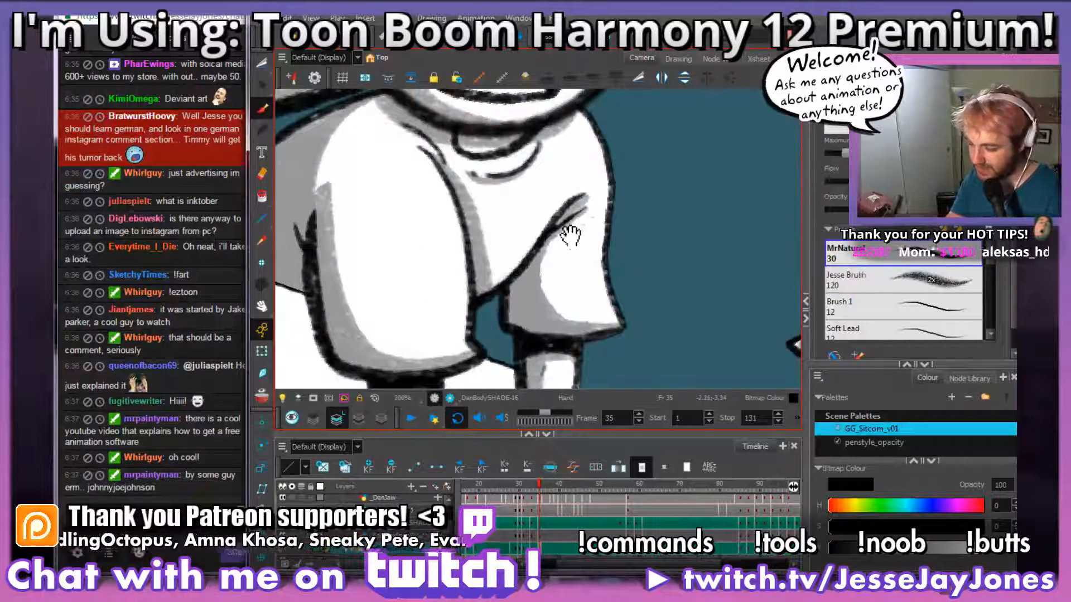
pyautogui.moveTo(570, 236)
pyautogui.mouseDown()
pyautogui.moveTo(580, 259)
pyautogui.moveTo(603, 199)
pyautogui.moveTo(515, 280)
pyautogui.mouseUp()
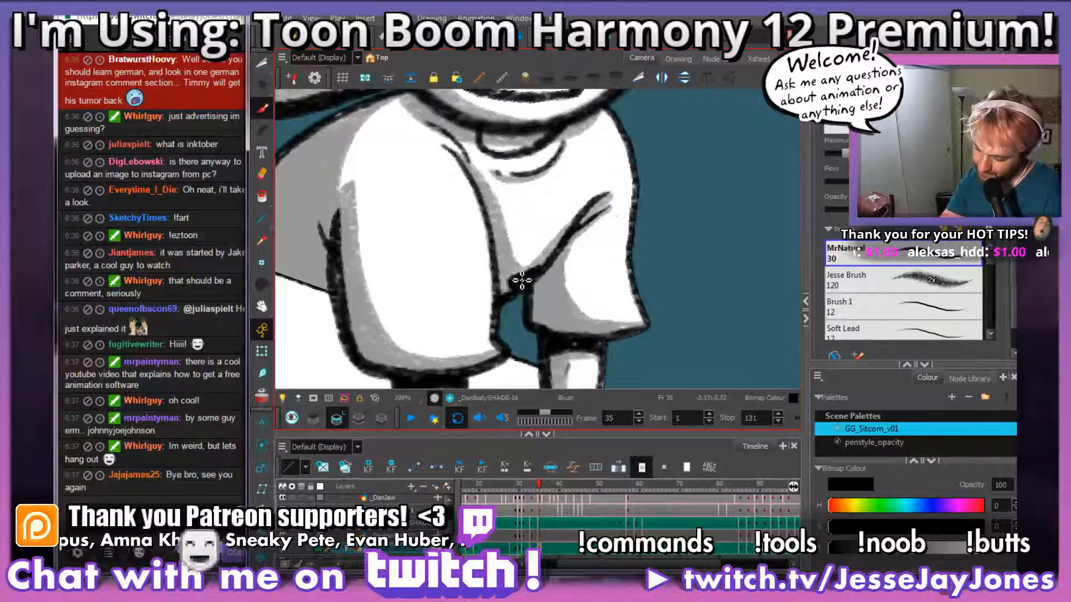
# Step: Review frame 35's finished body shading and tabletop shadows with both characters in view
pyautogui.scroll(-4, 516, 274)
pyautogui.scroll(-2, 515, 274)
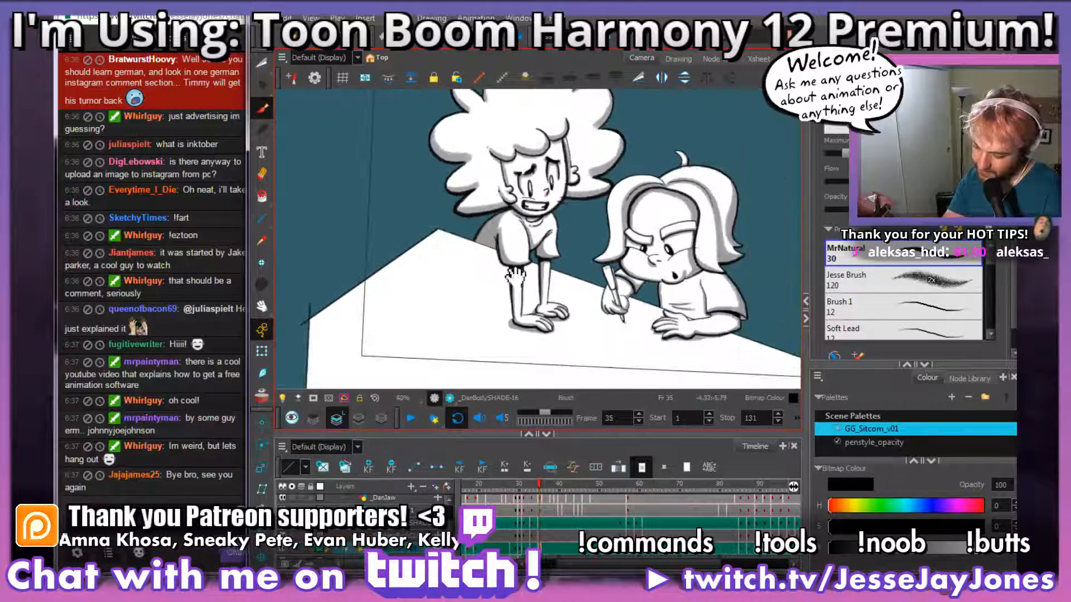
pyautogui.moveTo(564, 202); pyautogui.dragTo(556, 244)
pyautogui.moveTo(608, 342); pyautogui.dragTo(574, 311)
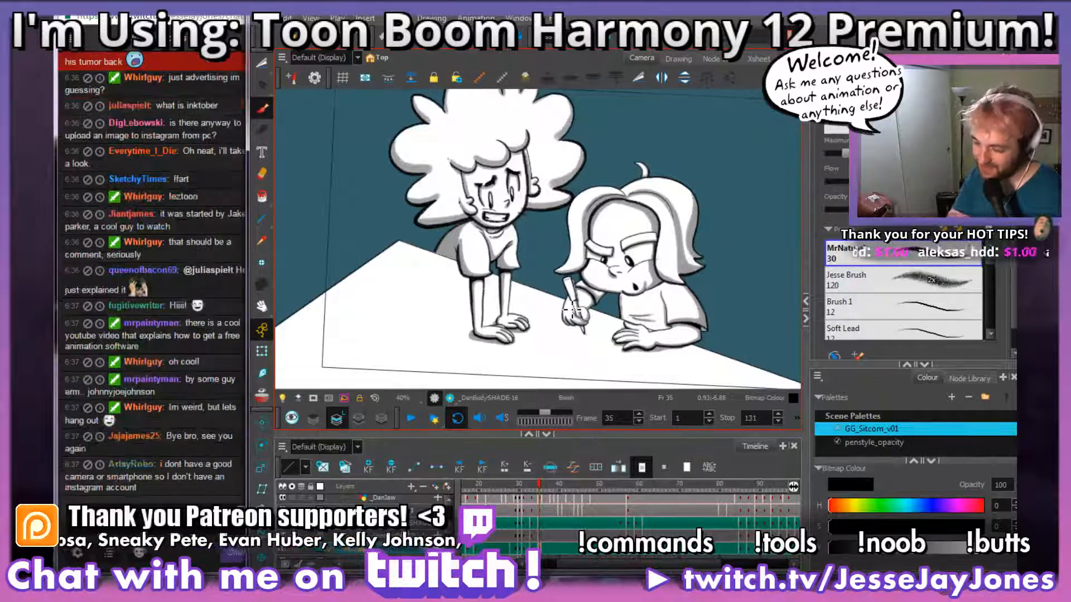
# Step: Flip between frame 35 and the other body shade drawings through frame 57, comparing the shading and tabletop shadows around the hands
pyautogui.press('2')
pyautogui.press('2')
pyautogui.moveTo(520, 335); pyautogui.dragTo(527, 247)
pyautogui.moveTo(501, 306); pyautogui.dragTo(534, 310)
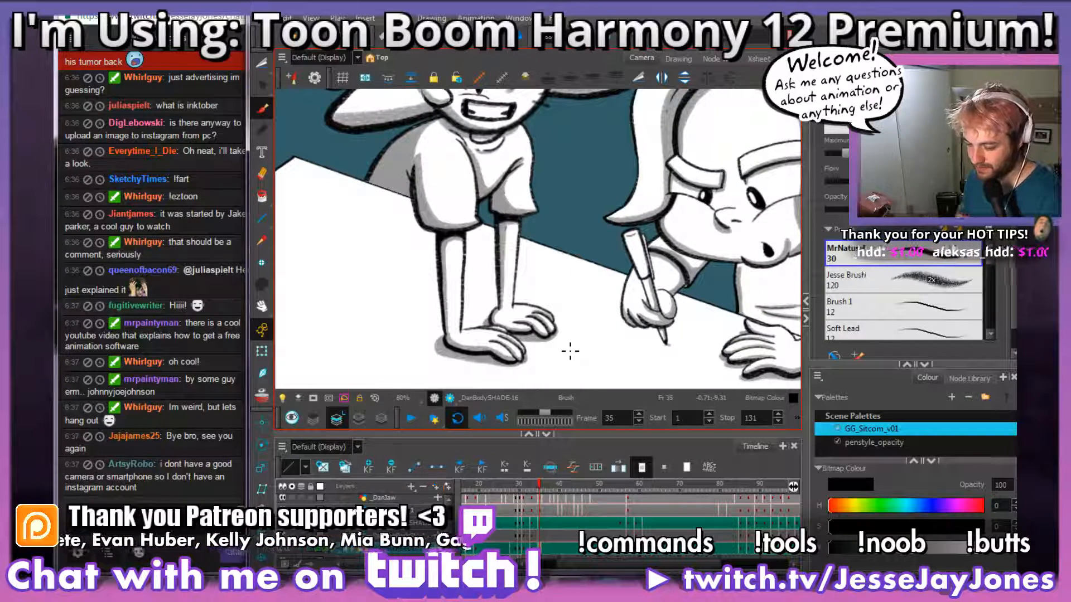
pyautogui.press(',')
pyautogui.press('.')
pyautogui.press('.')
pyautogui.press('.')
pyautogui.press('.')
pyautogui.press('.')
pyautogui.press('.')
pyautogui.press('.')
pyautogui.press('.')
pyautogui.press('.')
pyautogui.press('.')
pyautogui.press('.')
pyautogui.press('.')
pyautogui.press('.')
pyautogui.press('.')
pyautogui.press('.')
pyautogui.press('.')
pyautogui.press('.')
pyautogui.press('.')
pyautogui.press('.')
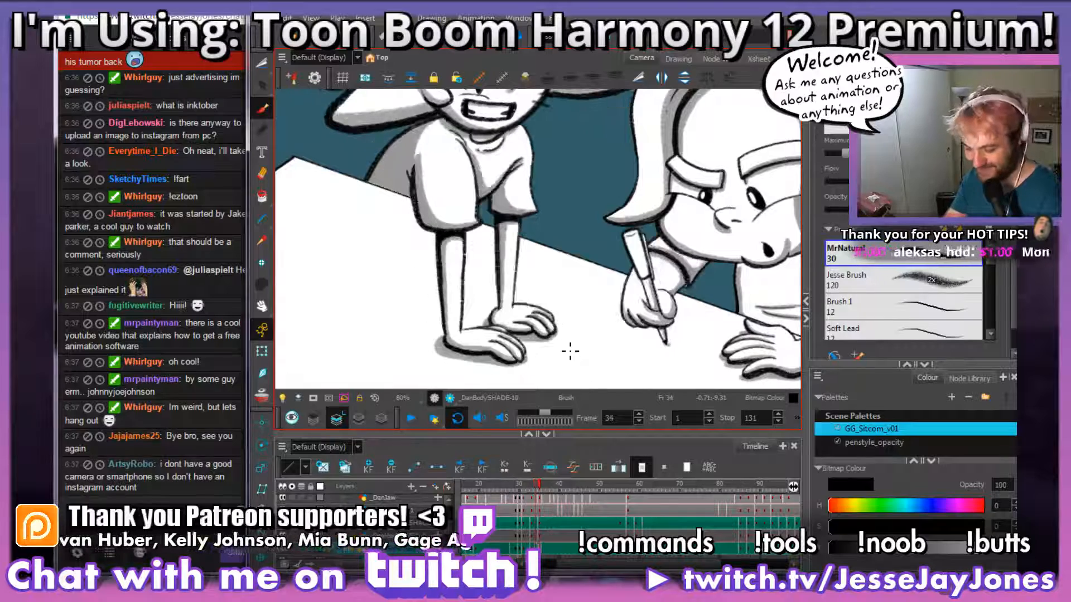
pyautogui.press('.')
pyautogui.press('.')
pyautogui.press('.')
pyautogui.press('.')
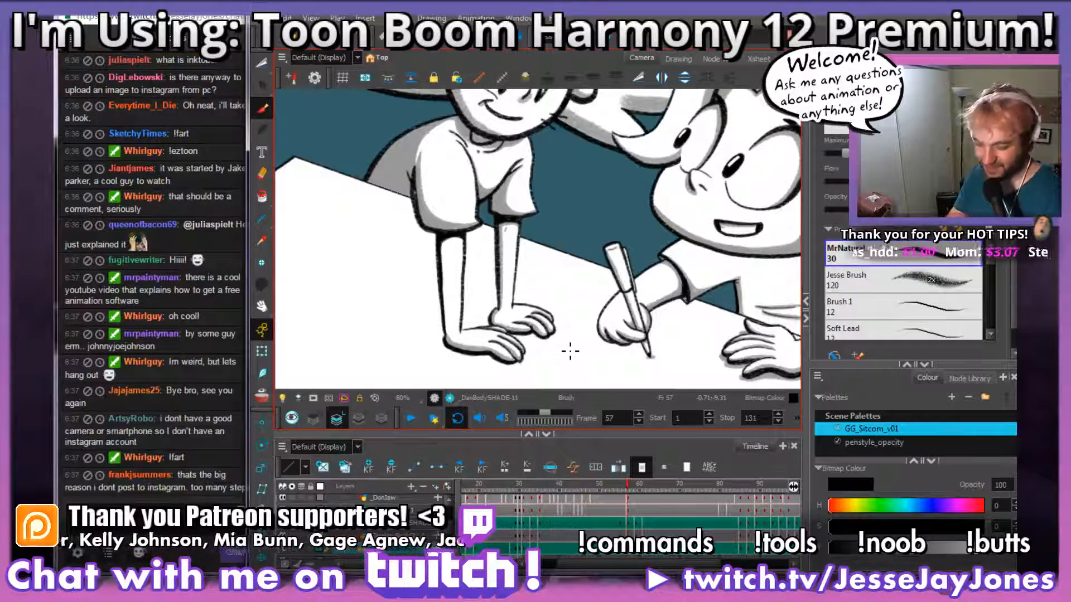
# Step: Cut out and delete the grey shading on the standing character's hands and forearms in frame 57
pyautogui.click(261, 63)
pyautogui.press('space')
pyautogui.moveTo(554, 305)
pyautogui.mouseDown()
pyautogui.moveTo(528, 247)
pyautogui.moveTo(533, 257)
pyautogui.mouseUp()
pyautogui.scroll(1, 529, 257)
pyautogui.scroll(2, 515, 304)
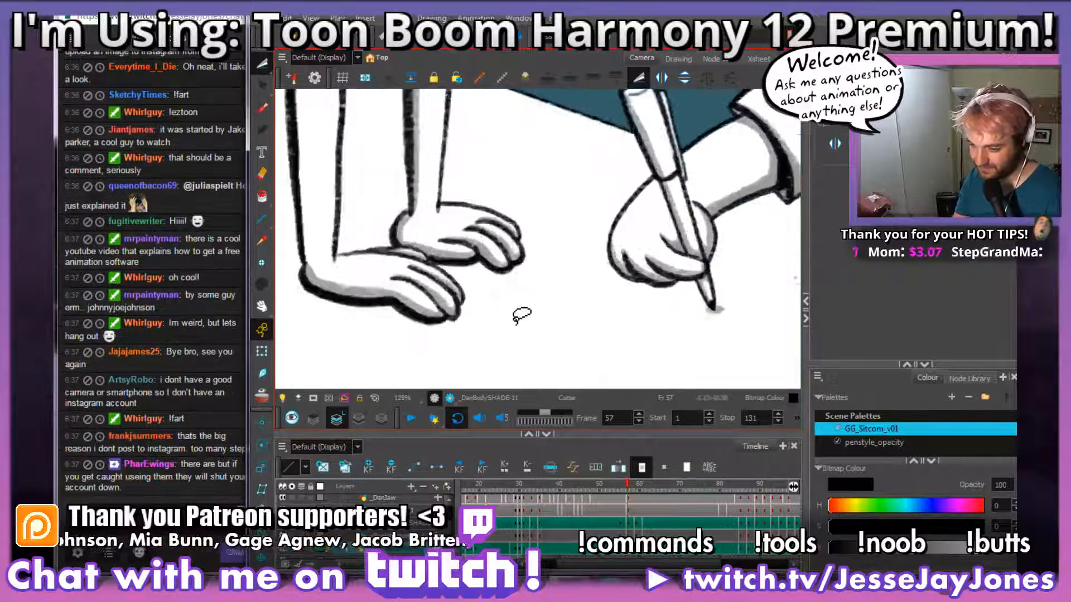
pyautogui.scroll(1, 457, 326)
pyautogui.moveTo(455, 331)
pyautogui.mouseDown()
pyautogui.moveTo(489, 333)
pyautogui.moveTo(447, 335)
pyautogui.mouseUp()
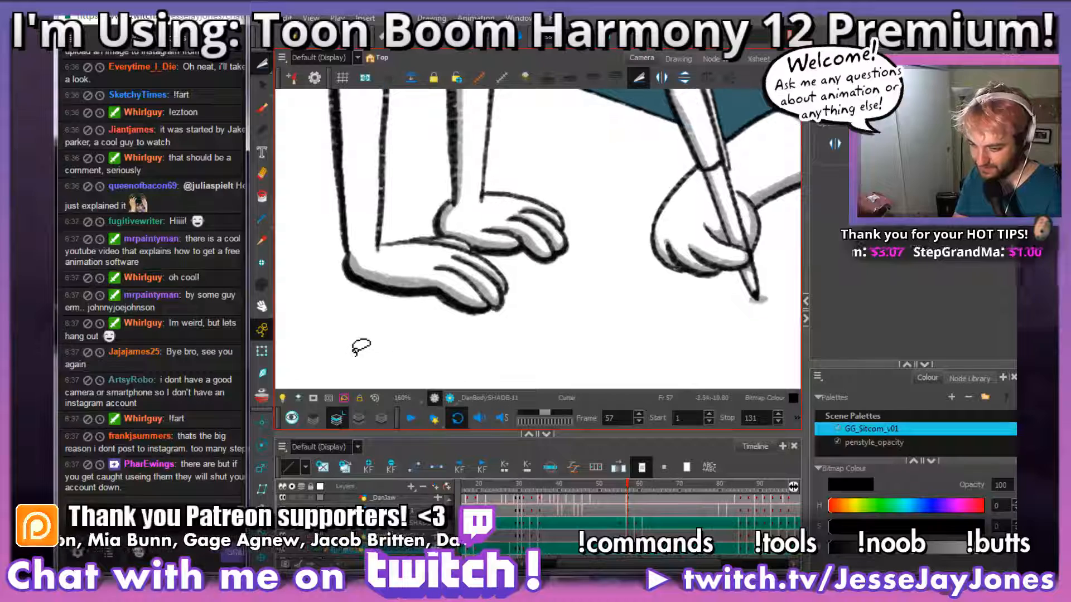
pyautogui.moveTo(313, 341)
pyautogui.mouseDown()
pyautogui.moveTo(502, 353)
pyautogui.moveTo(591, 270)
pyautogui.moveTo(440, 136)
pyautogui.moveTo(279, 323)
pyautogui.moveTo(421, 384)
pyautogui.mouseUp()
pyautogui.scroll(-3, 499, 358)
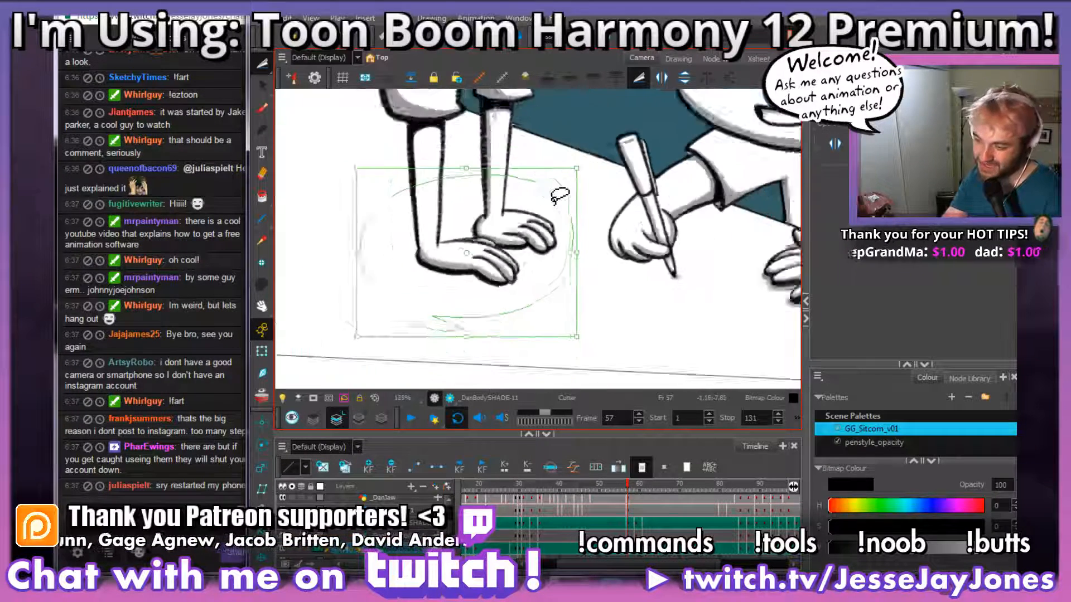
pyautogui.scroll(2, 559, 195)
pyautogui.scroll(1, 559, 195)
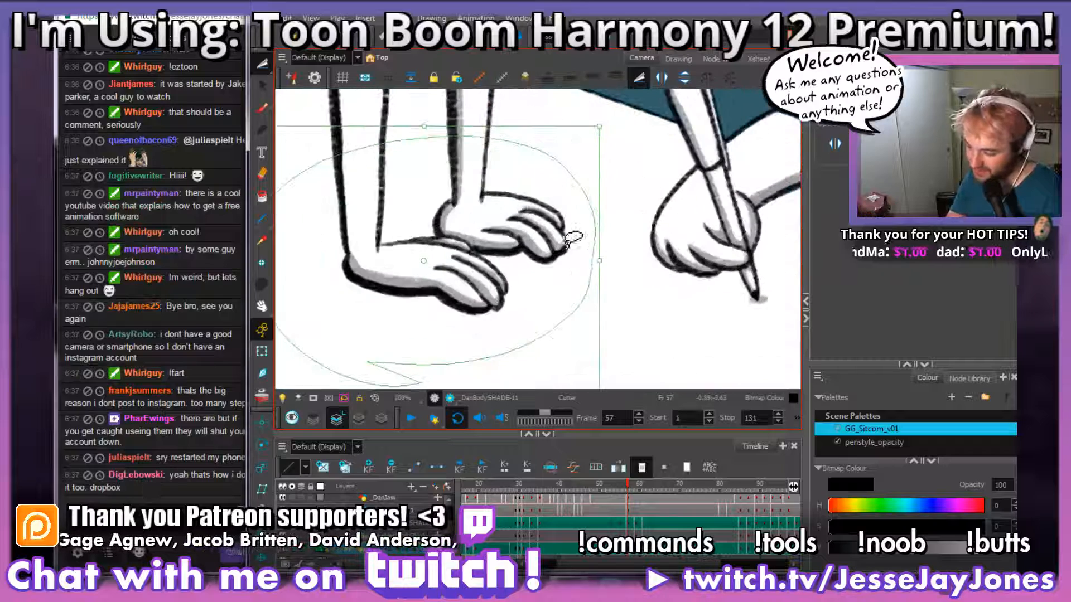
pyautogui.moveTo(527, 264); pyautogui.dragTo(550, 239)
pyautogui.scroll(-2, 550, 232)
pyautogui.press('1')
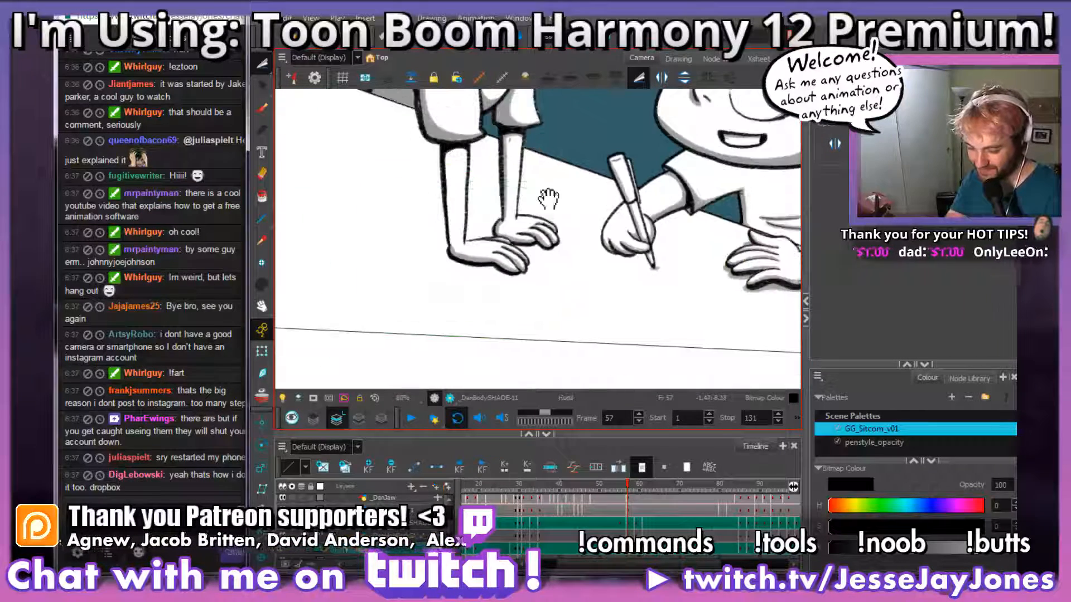
pyautogui.moveTo(548, 201); pyautogui.dragTo(523, 242)
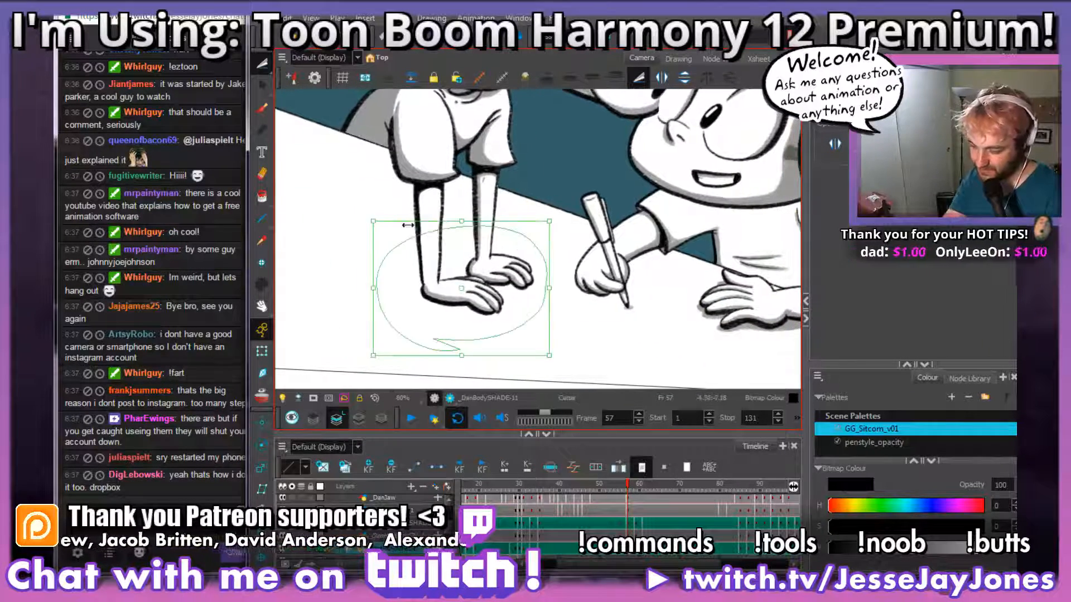
pyautogui.moveTo(374, 196)
pyautogui.mouseDown()
pyautogui.moveTo(357, 343)
pyautogui.moveTo(534, 334)
pyautogui.moveTo(535, 190)
pyautogui.moveTo(511, 167)
pyautogui.moveTo(373, 195)
pyautogui.mouseUp()
pyautogui.press('Delete')
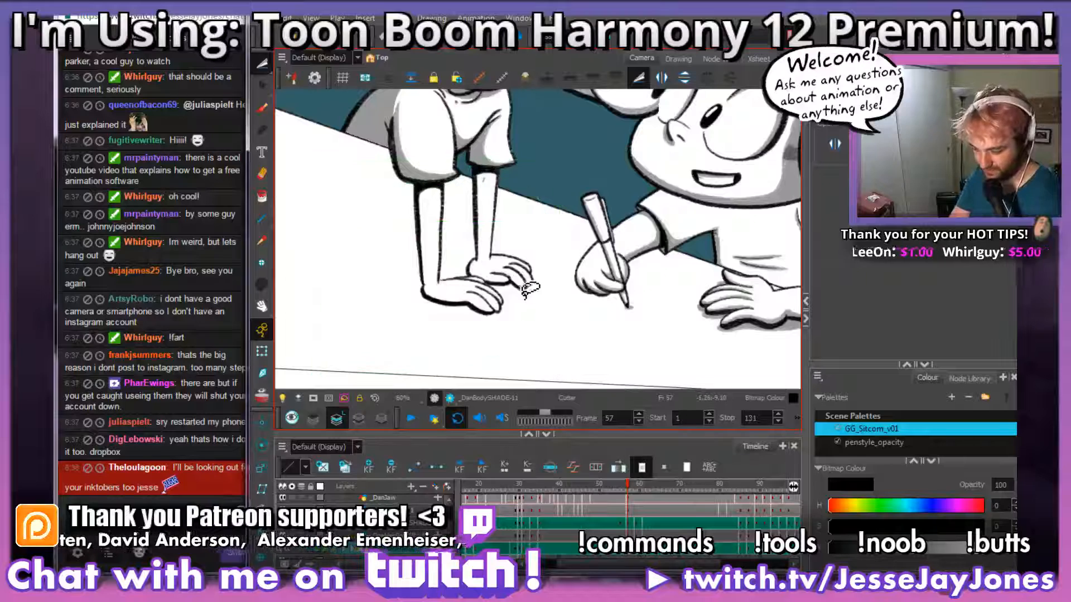
# Step: Brush grey shading along the underside and fingers of frame 57's near hand, using frame 56 as reference
pyautogui.hotkey('alt', 'b')
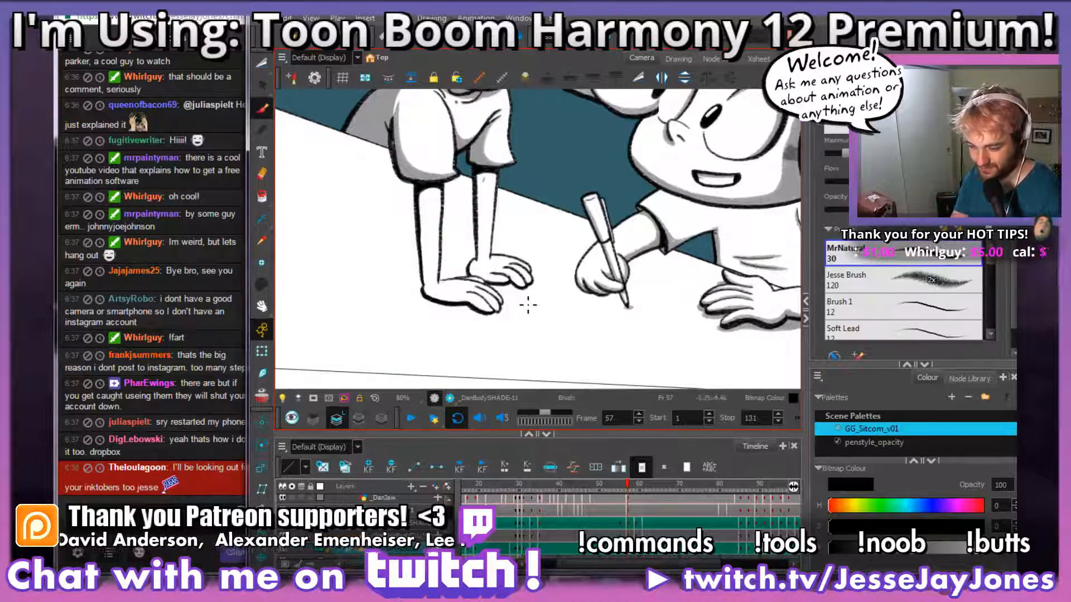
pyautogui.scroll(5, 497, 285)
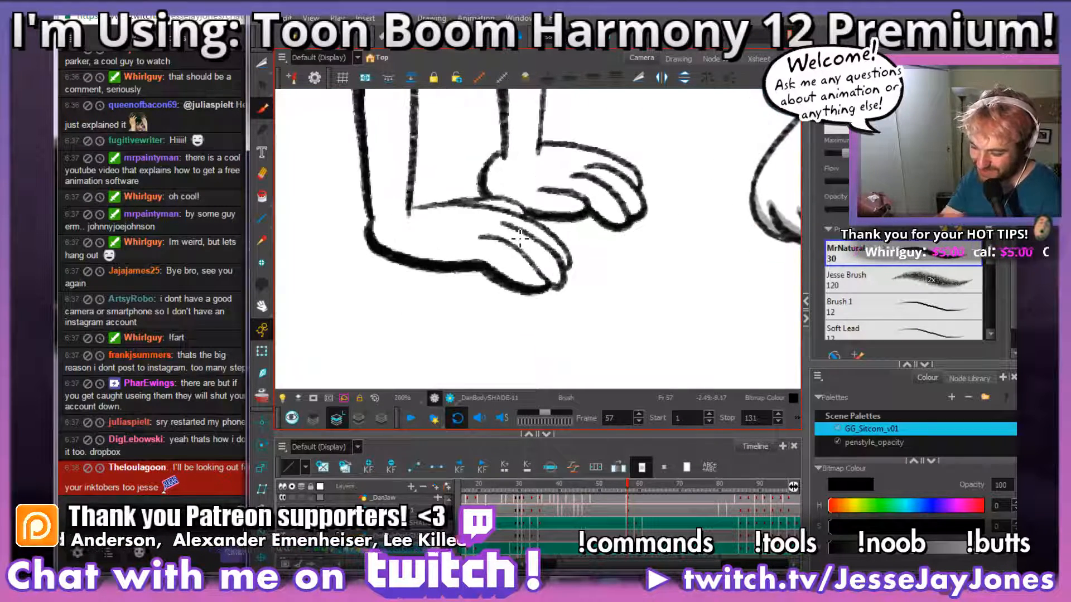
pyautogui.moveTo(524, 286)
pyautogui.mouseDown()
pyautogui.moveTo(545, 299)
pyautogui.moveTo(536, 286)
pyautogui.mouseUp()
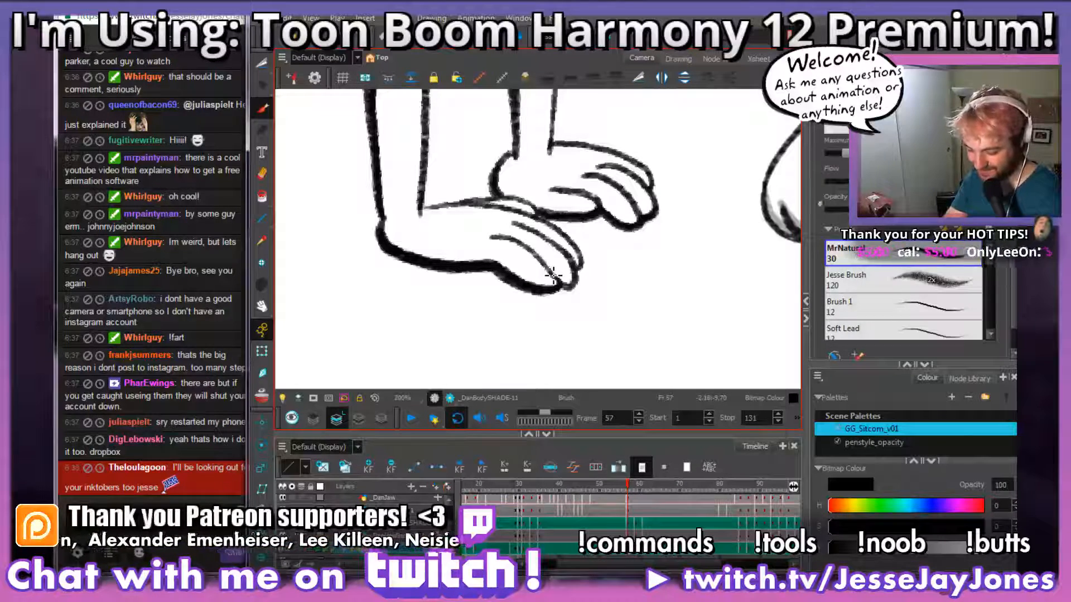
pyautogui.press(',')
pyautogui.press('.')
pyautogui.press(',')
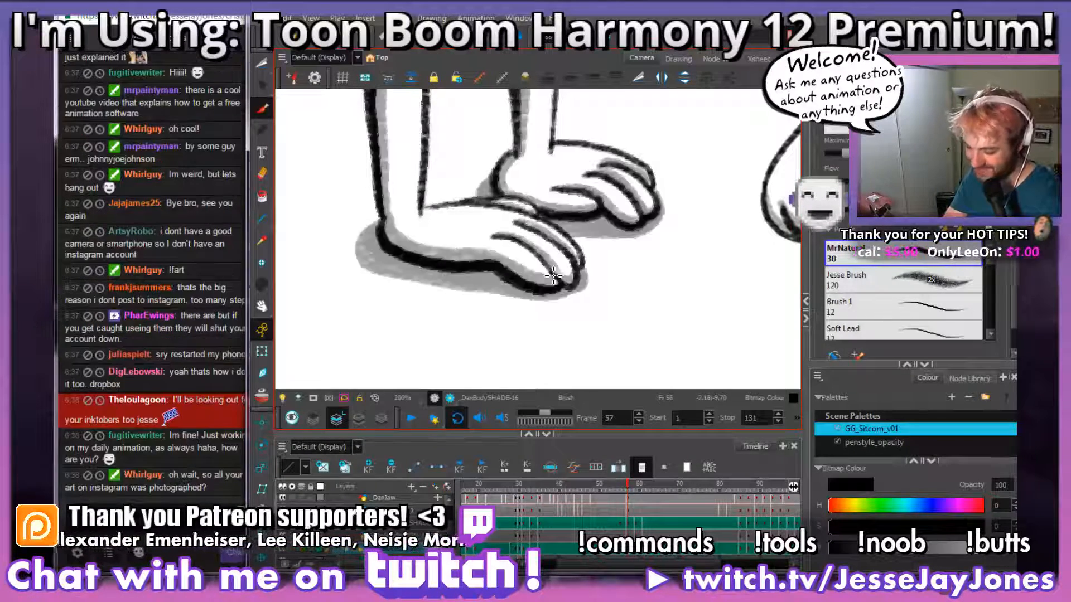
pyautogui.press('.')
pyautogui.moveTo(552, 275)
pyautogui.mouseDown()
pyautogui.moveTo(530, 291)
pyautogui.moveTo(480, 293)
pyautogui.moveTo(403, 279)
pyautogui.moveTo(370, 236)
pyautogui.moveTo(559, 296)
pyautogui.moveTo(530, 312)
pyautogui.moveTo(499, 278)
pyautogui.moveTo(457, 263)
pyautogui.mouseUp()
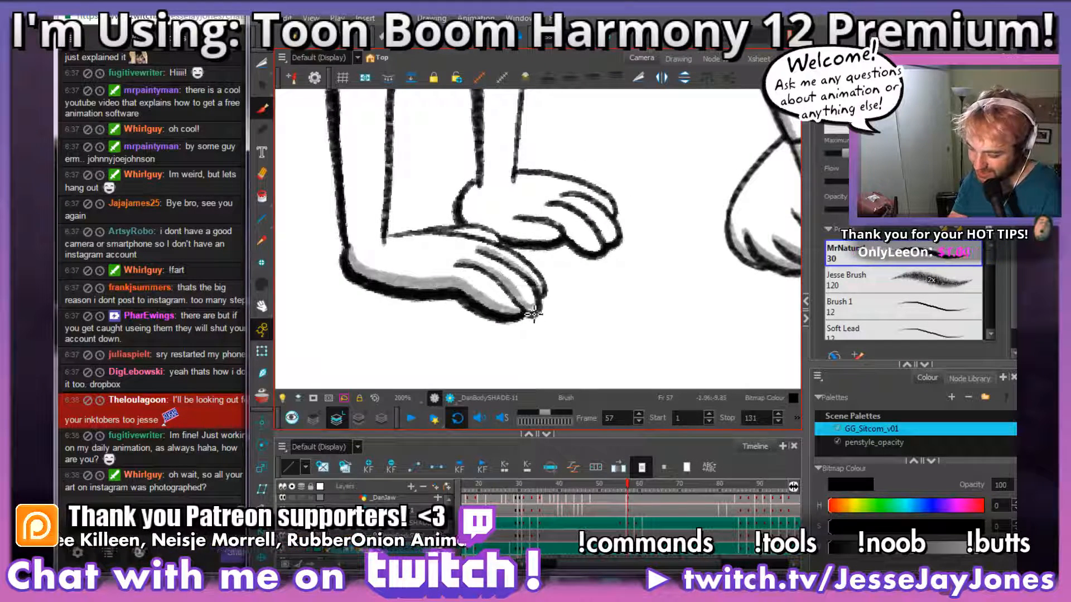
pyautogui.moveTo(524, 266)
pyautogui.mouseDown()
pyautogui.moveTo(568, 290)
pyautogui.moveTo(501, 255)
pyautogui.moveTo(550, 289)
pyautogui.mouseUp()
# Step: Brush grey shading down the outer side of frame 57's near forearm, from the sleeve to the wrist
pyautogui.press('space')
pyautogui.moveTo(502, 155)
pyautogui.mouseDown()
pyautogui.moveTo(484, 285)
pyautogui.moveTo(489, 245)
pyautogui.mouseUp()
pyautogui.press('1')
pyautogui.press('1')
pyautogui.press('2')
pyautogui.press('2')
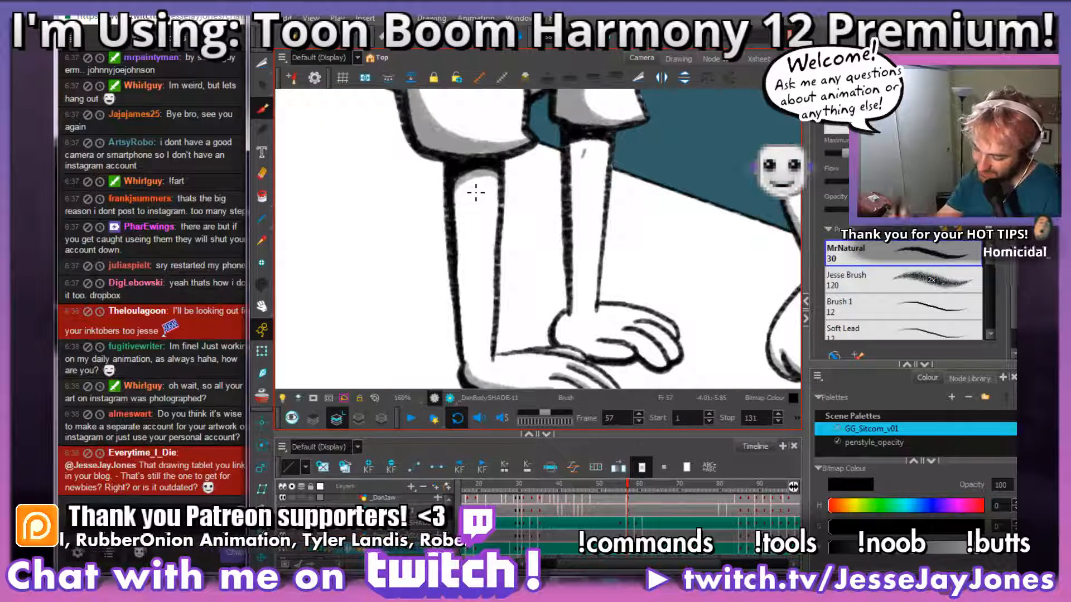
pyautogui.moveTo(466, 377); pyautogui.dragTo(463, 170)
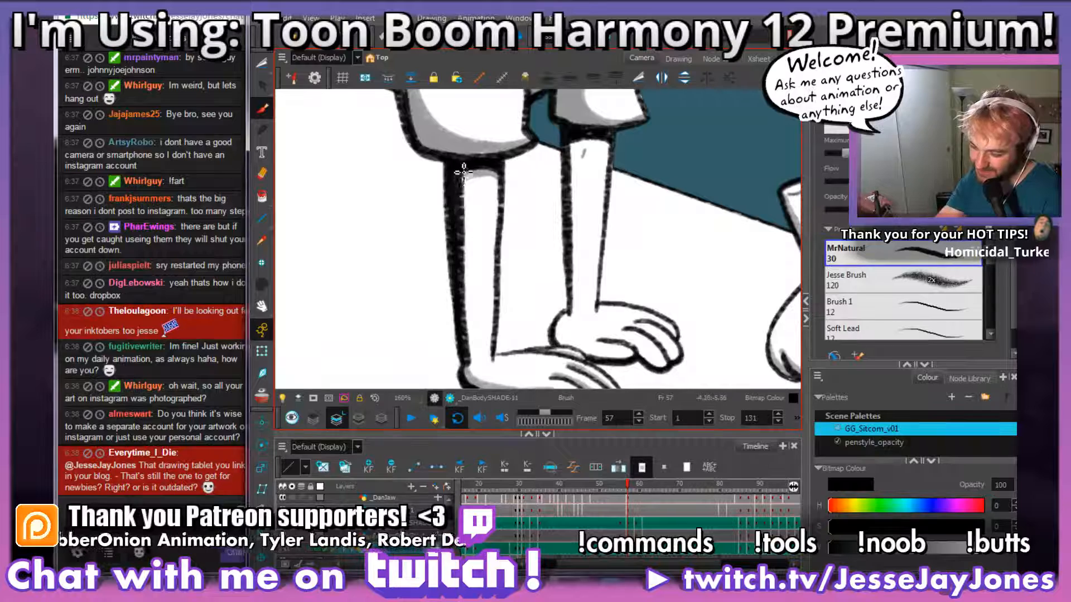
pyautogui.moveTo(634, 322); pyautogui.dragTo(517, 299)
pyautogui.moveTo(467, 259)
pyautogui.mouseDown()
pyautogui.moveTo(508, 273)
pyautogui.moveTo(481, 274)
pyautogui.moveTo(516, 301)
pyautogui.mouseUp()
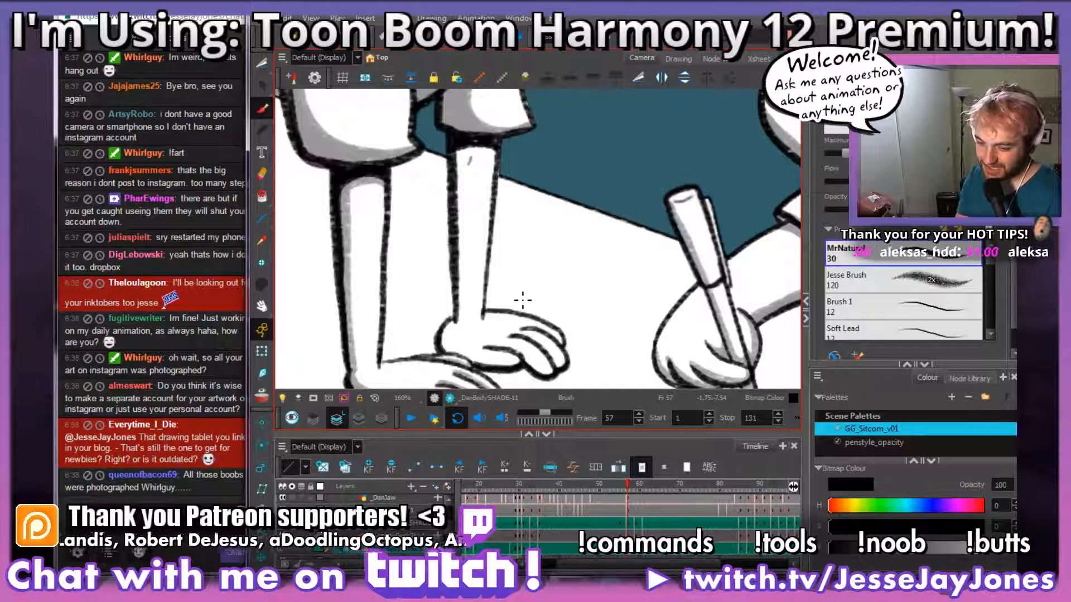
# Step: Brush grey shading beneath the sleeve and down the far forearm of frame 57, continuing onto the far hand
pyautogui.moveTo(518, 335); pyautogui.dragTo(523, 307)
pyautogui.press('2')
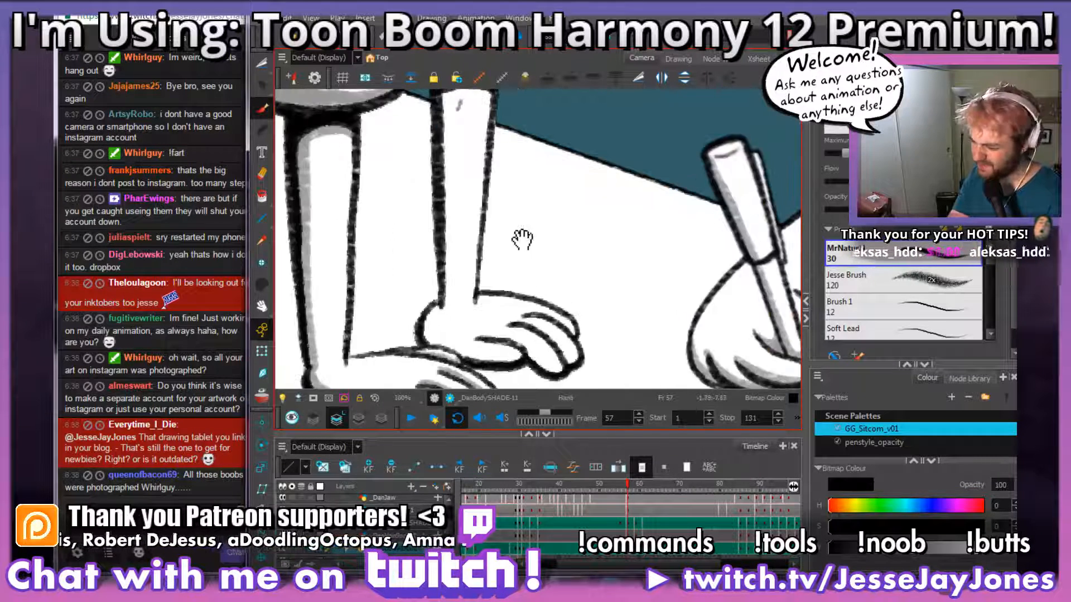
pyautogui.moveTo(521, 230); pyautogui.dragTo(522, 268)
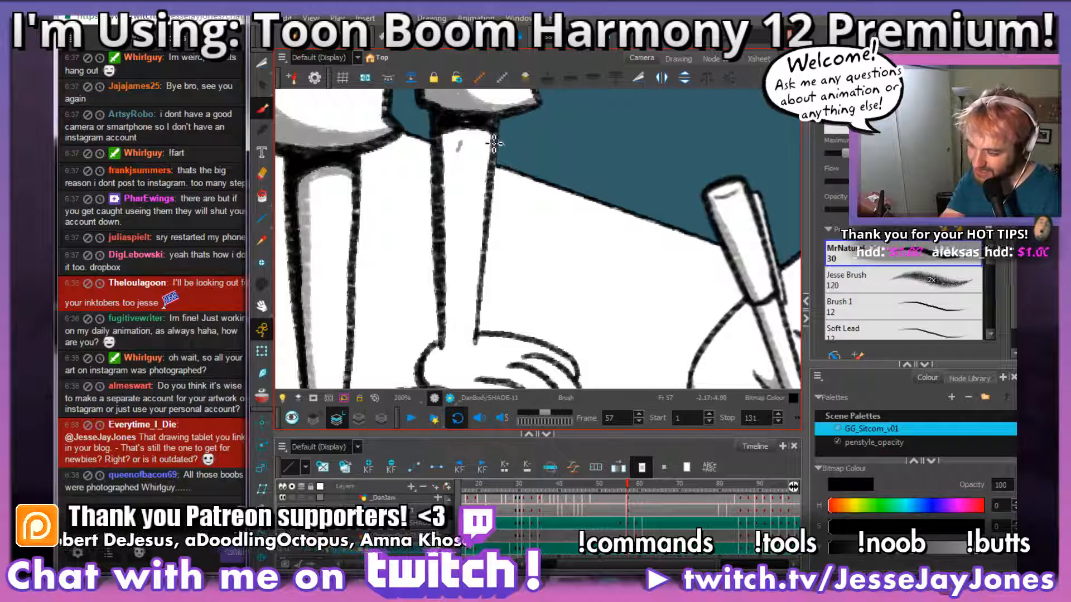
pyautogui.moveTo(494, 138); pyautogui.dragTo(445, 150)
pyautogui.moveTo(486, 251); pyautogui.dragTo(483, 225)
pyautogui.moveTo(451, 308)
pyautogui.mouseDown()
pyautogui.moveTo(450, 113)
pyautogui.moveTo(473, 258)
pyautogui.mouseUp()
pyautogui.moveTo(527, 321)
pyautogui.mouseDown()
pyautogui.moveTo(470, 318)
pyautogui.moveTo(490, 304)
pyautogui.moveTo(464, 317)
pyautogui.moveTo(428, 294)
pyautogui.moveTo(475, 317)
pyautogui.moveTo(584, 307)
pyautogui.moveTo(573, 331)
pyautogui.moveTo(511, 302)
pyautogui.moveTo(426, 288)
pyautogui.moveTo(549, 298)
pyautogui.mouseUp()
pyautogui.press('1')
pyautogui.press('1')
pyautogui.press('1')
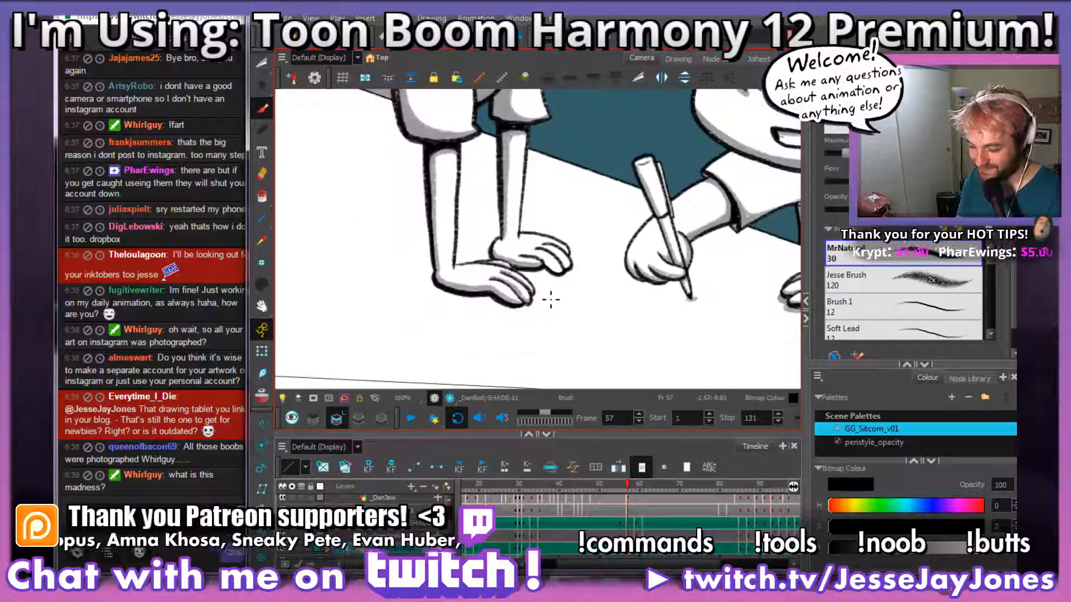
# Step: Cut out and delete the grey shading on both hands in frame 57, keeping the forearm shading
pyautogui.press('2')
pyautogui.press('2')
pyautogui.click(262, 65)
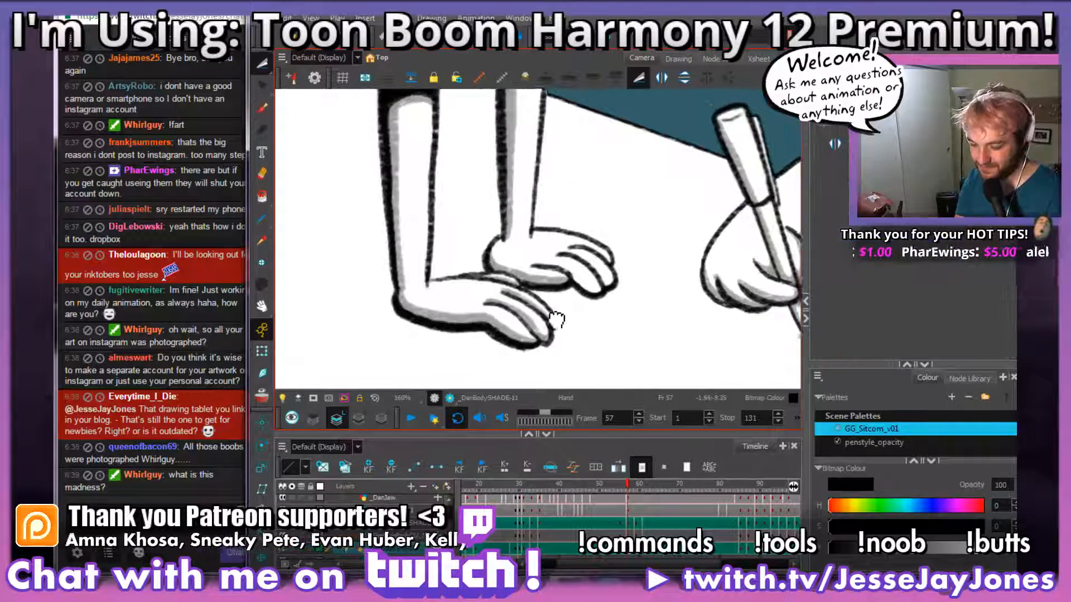
pyautogui.moveTo(527, 290); pyautogui.dragTo(552, 304)
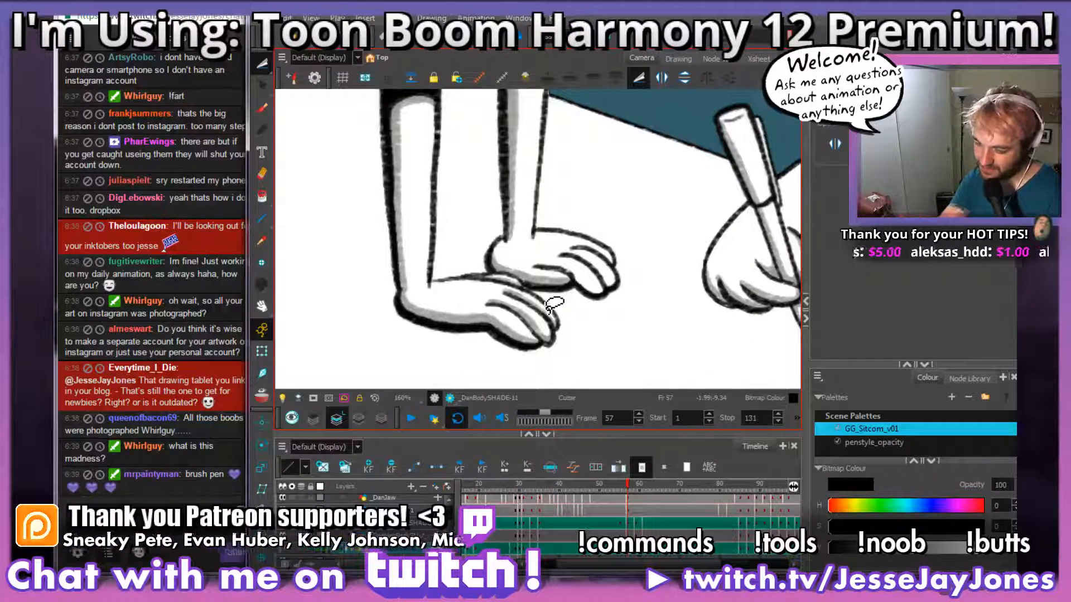
pyautogui.click(261, 65)
pyautogui.click(301, 76)
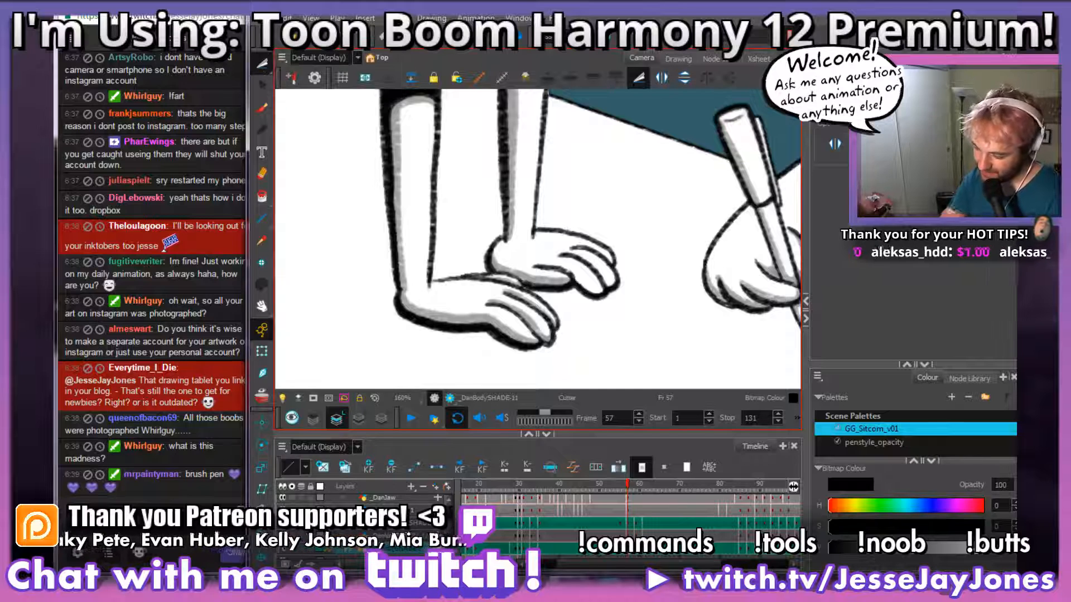
pyautogui.moveTo(620, 308)
pyautogui.mouseDown()
pyautogui.moveTo(551, 252)
pyautogui.moveTo(491, 236)
pyautogui.moveTo(446, 267)
pyautogui.moveTo(332, 393)
pyautogui.moveTo(668, 304)
pyautogui.mouseUp()
pyautogui.press('Delete')
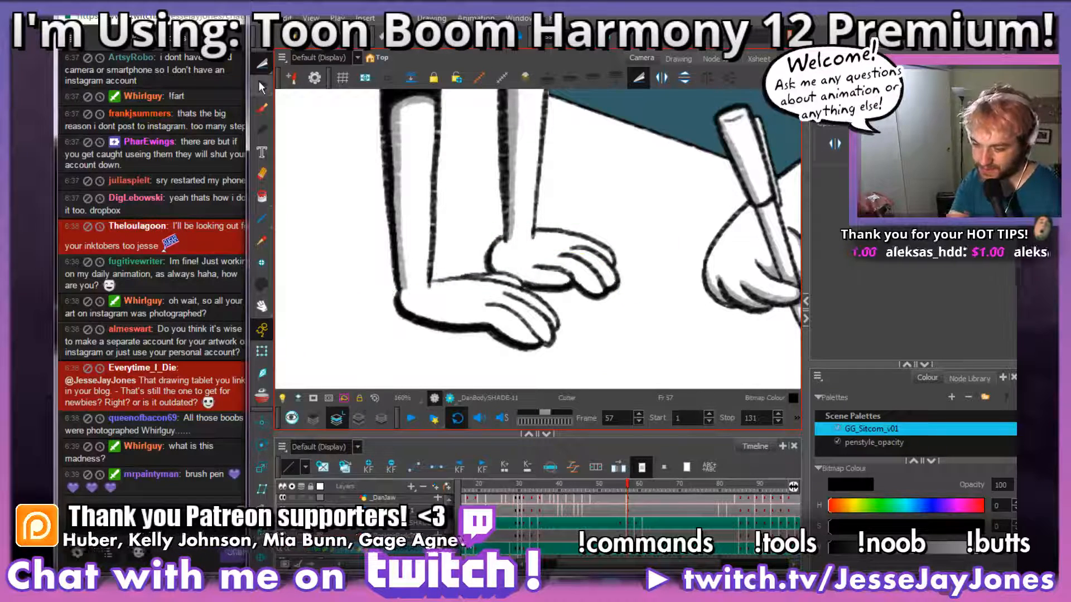
# Step: Copy both hands' grey shading and tabletop shadows from frame 56 and paste them onto frame 57
pyautogui.click(625, 530)
pyautogui.press(',')
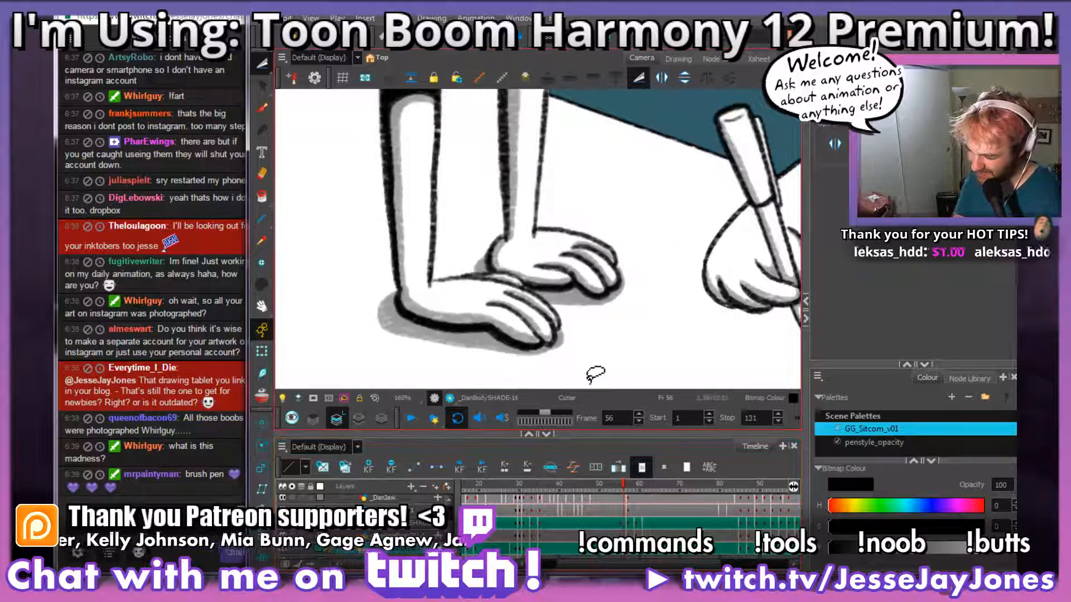
pyautogui.moveTo(618, 357)
pyautogui.mouseDown()
pyautogui.moveTo(610, 218)
pyautogui.moveTo(544, 241)
pyautogui.moveTo(467, 243)
pyautogui.moveTo(446, 270)
pyautogui.moveTo(399, 287)
pyautogui.moveTo(316, 357)
pyautogui.moveTo(652, 346)
pyautogui.mouseUp()
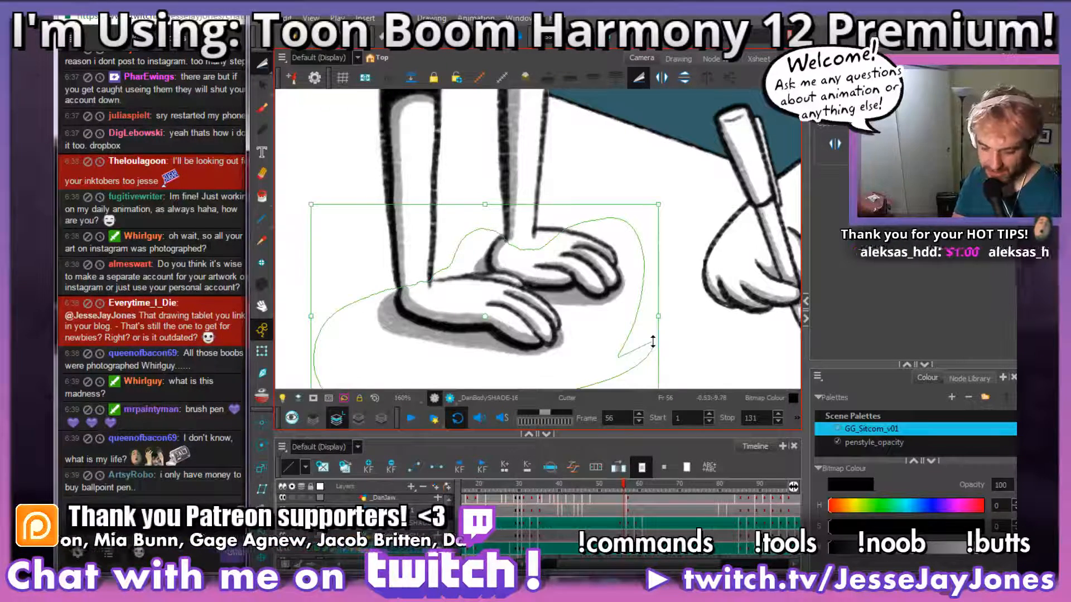
pyautogui.hotkey('ctrl', 'c')
pyautogui.click(627, 484)
pyautogui.hotkey('ctrl', 'v')
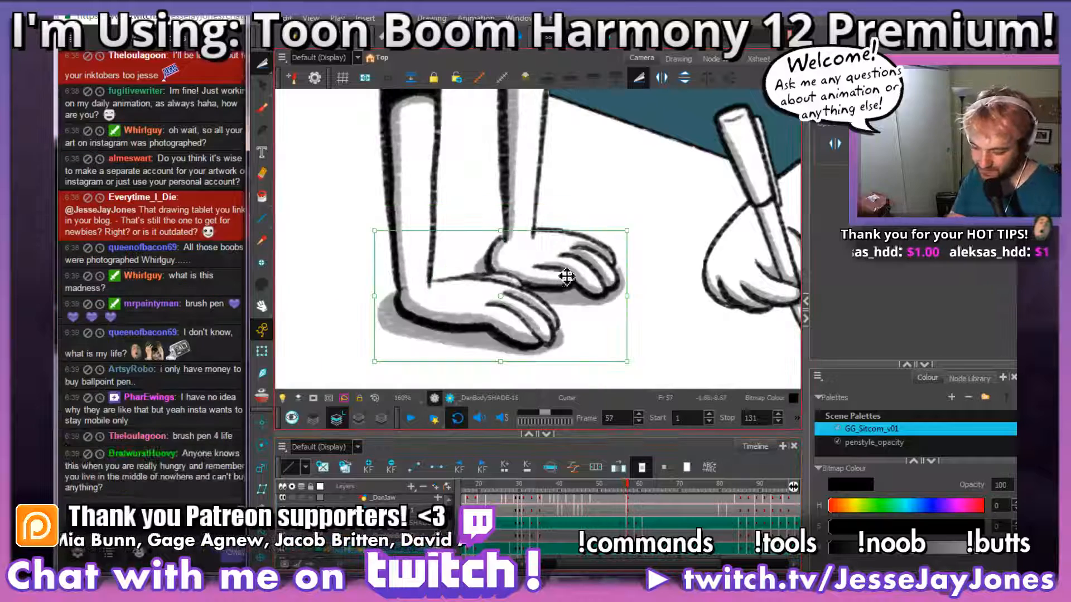
pyautogui.click(594, 152)
pyautogui.press('1')
pyautogui.press('1')
pyautogui.press('1')
pyautogui.press('1')
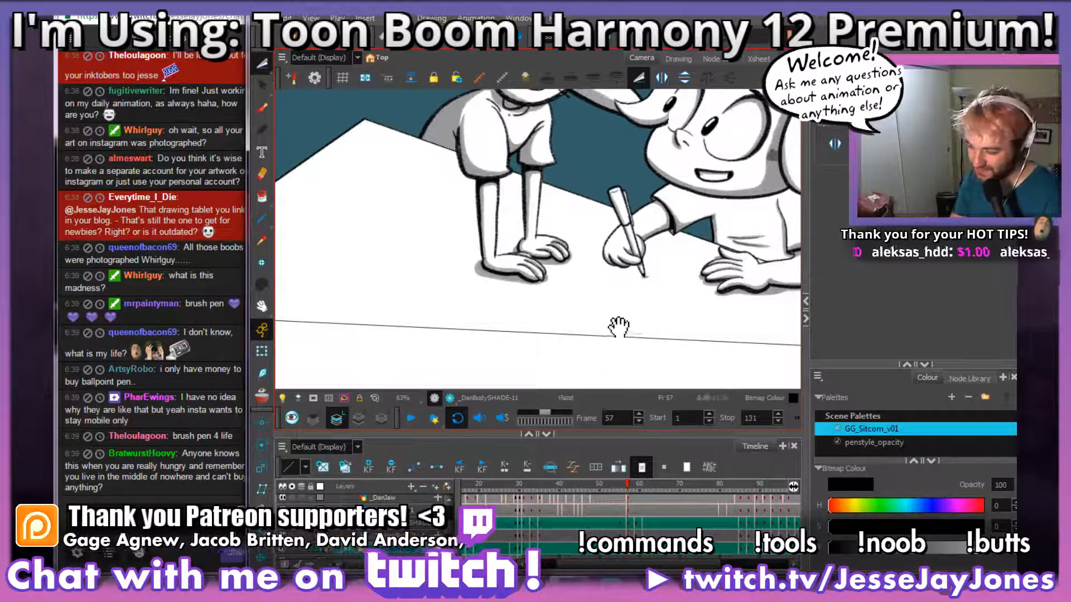
pyautogui.scroll(3, 541, 257)
pyautogui.press('2')
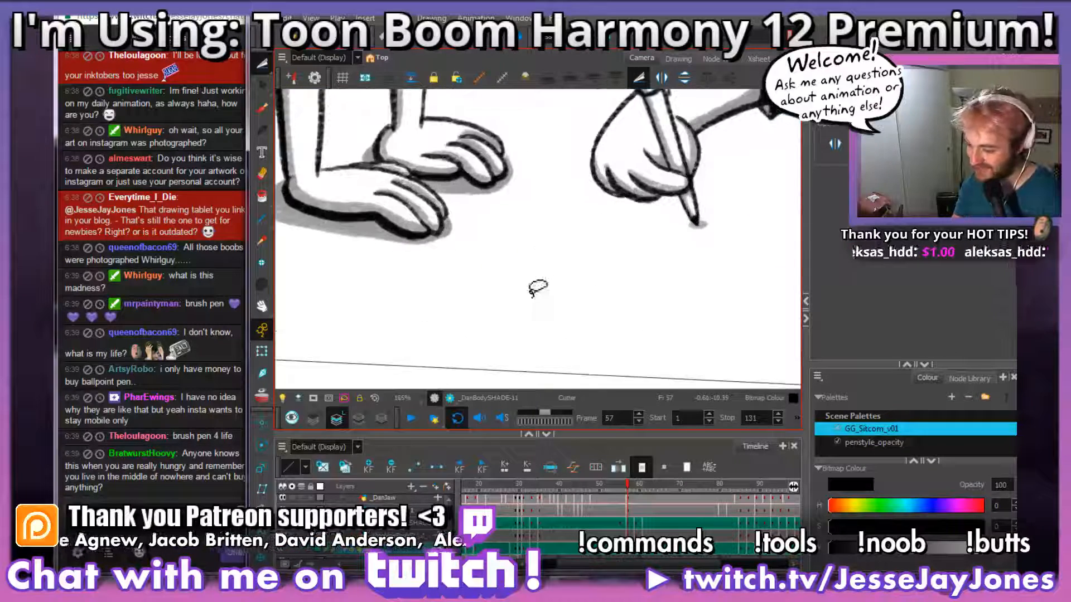
pyautogui.moveTo(464, 280); pyautogui.dragTo(563, 328)
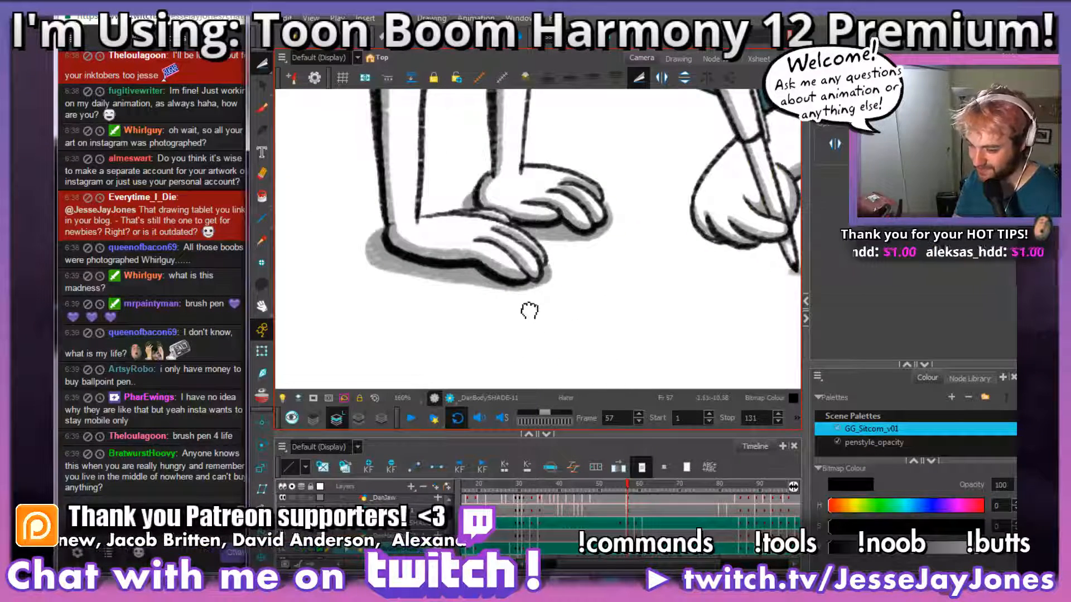
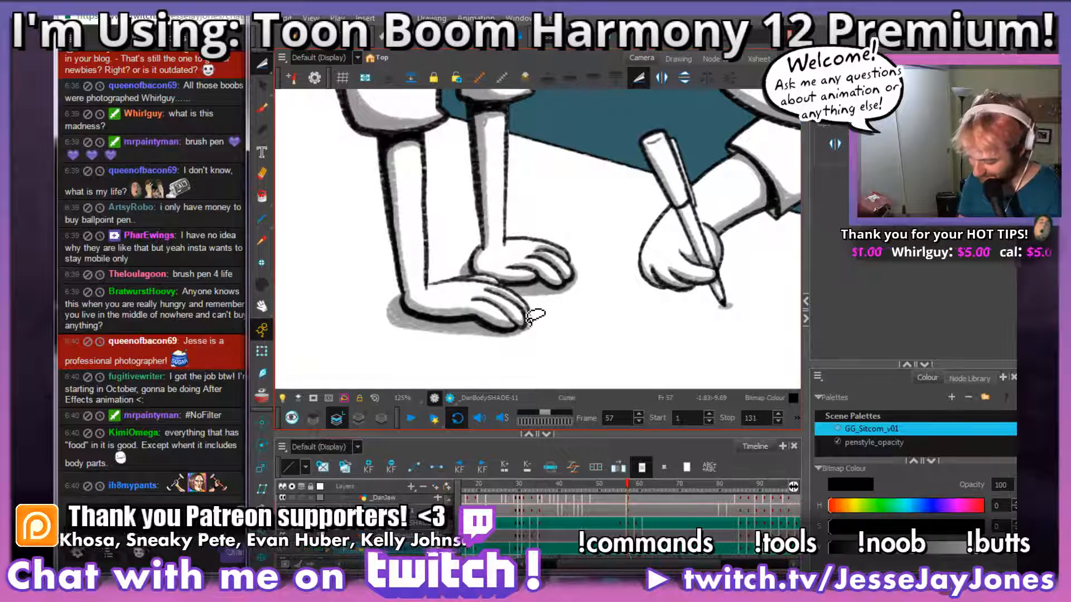
# Step: Examine the pasted hand shading and tabletop shadows on frame 57, comparing them with the neighbouring frame
pyautogui.press(',')
pyautogui.press('.')
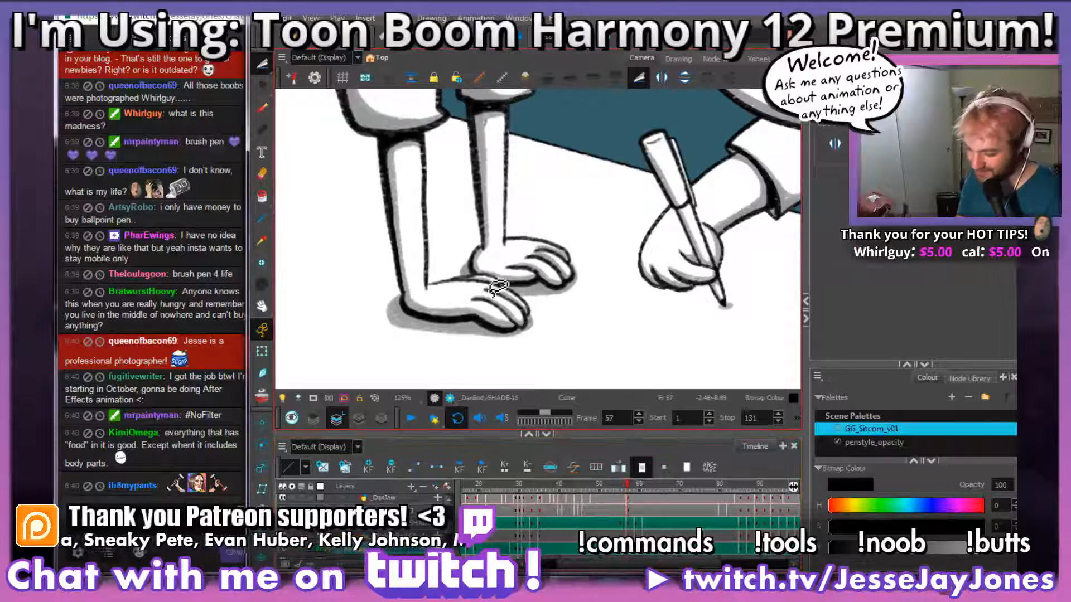
pyautogui.scroll(4, 499, 286)
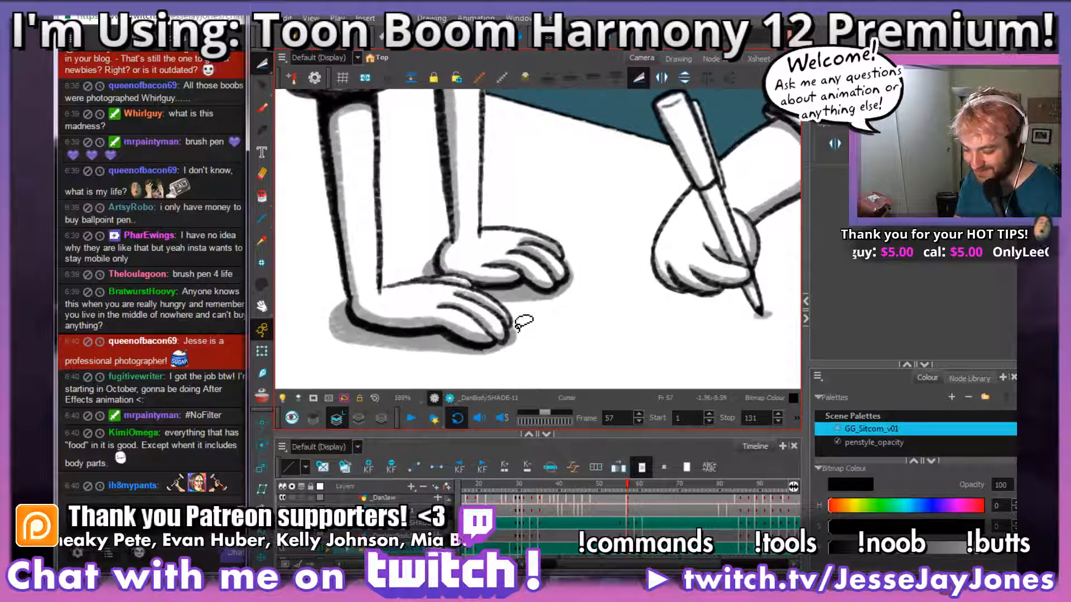
pyautogui.moveTo(531, 341)
pyautogui.mouseDown()
pyautogui.moveTo(549, 316)
pyautogui.moveTo(554, 337)
pyautogui.mouseUp()
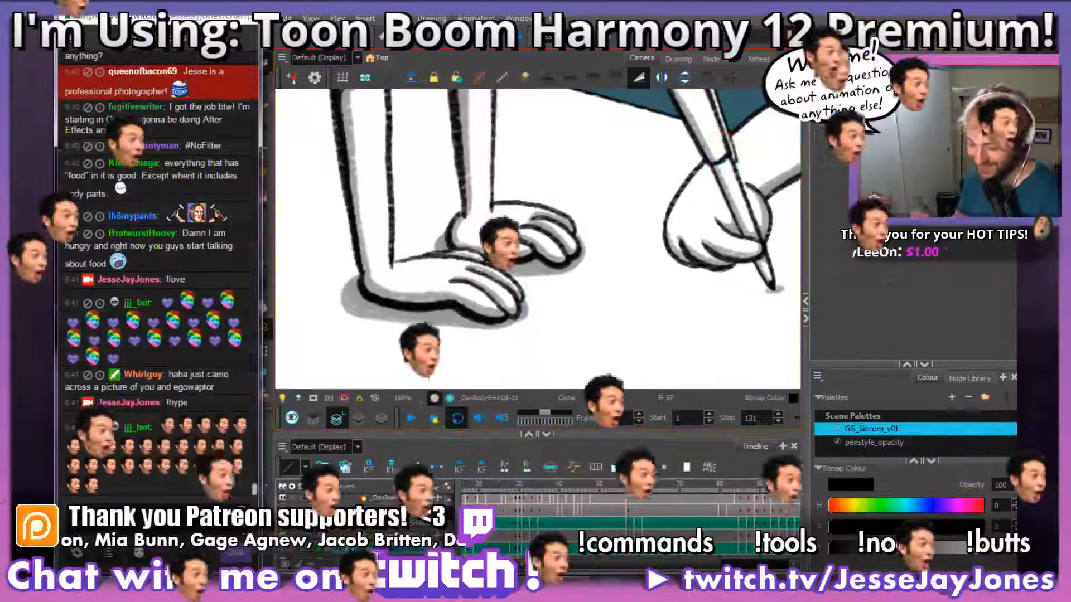
pyautogui.press('space')
pyautogui.moveTo(562, 251); pyautogui.dragTo(549, 284)
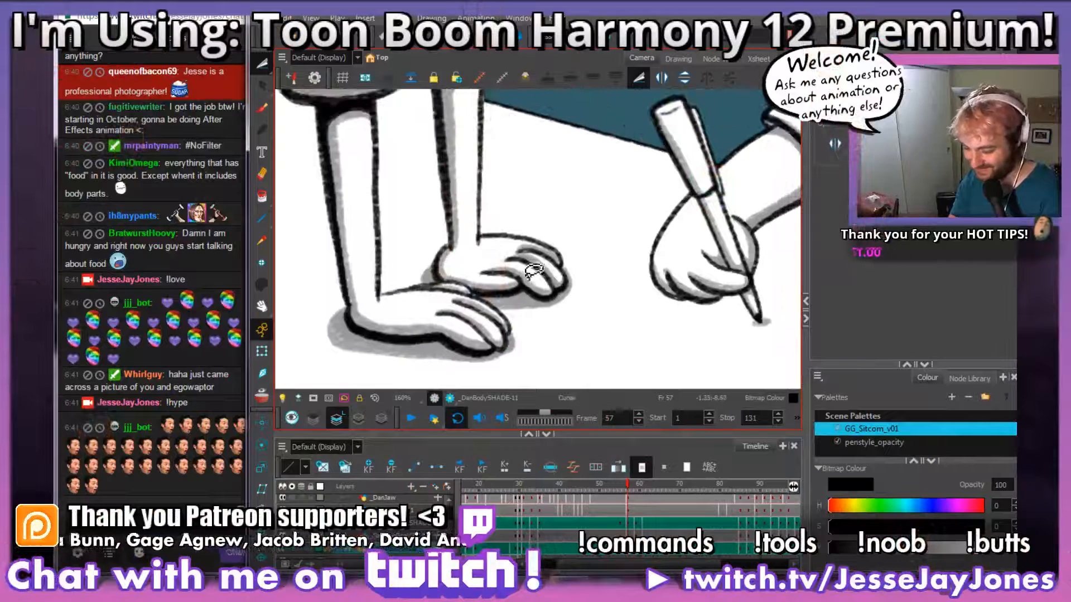
pyautogui.scroll(-3, 533, 273)
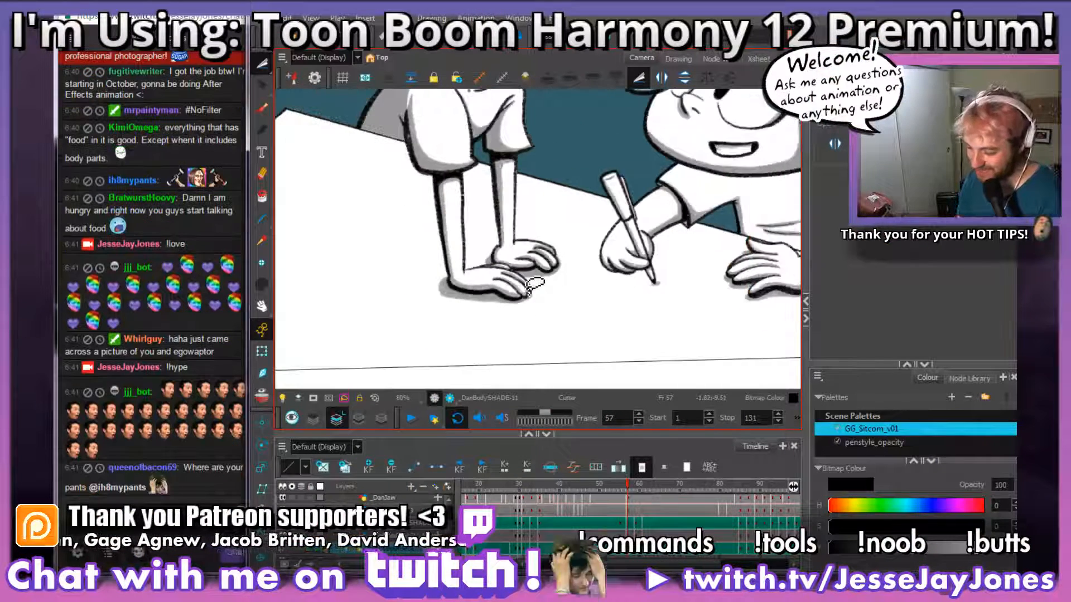
pyautogui.scroll(2, 534, 286)
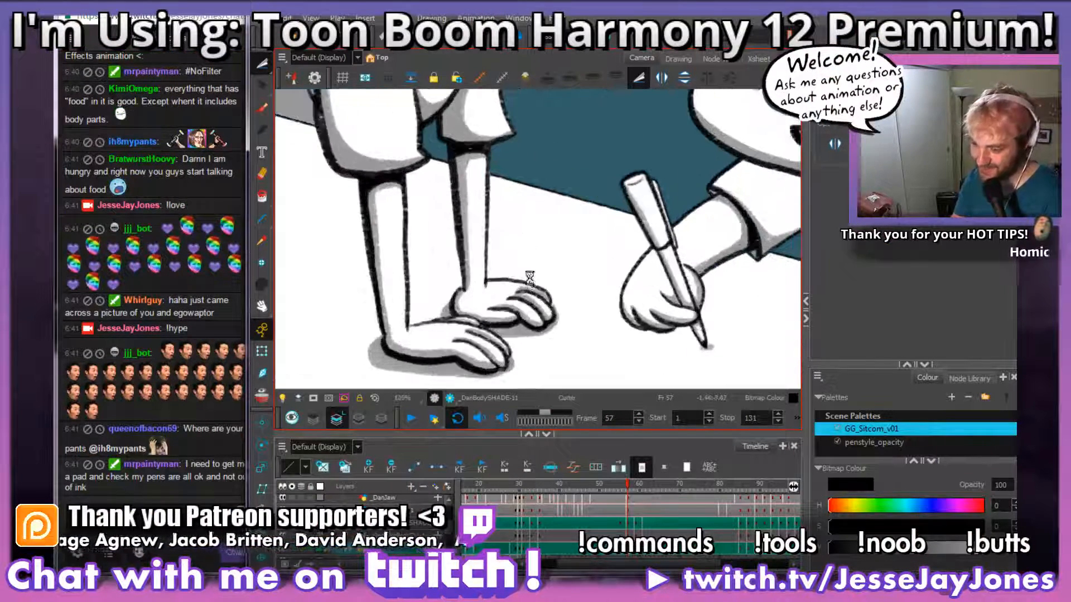
pyautogui.click(261, 66)
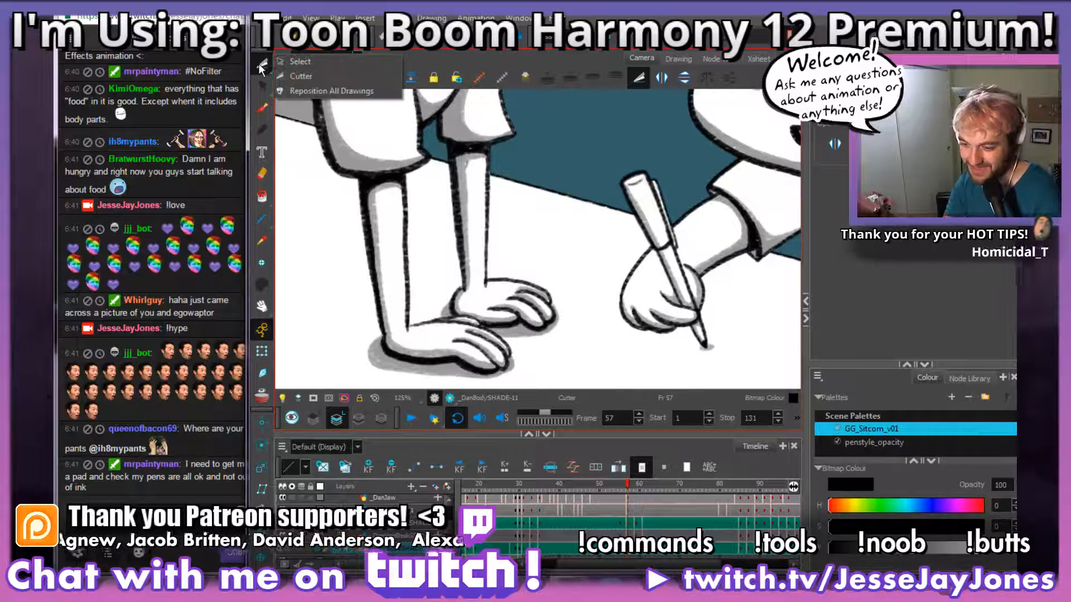
pyautogui.click(338, 18)
pyautogui.moveTo(482, 333); pyautogui.dragTo(511, 283)
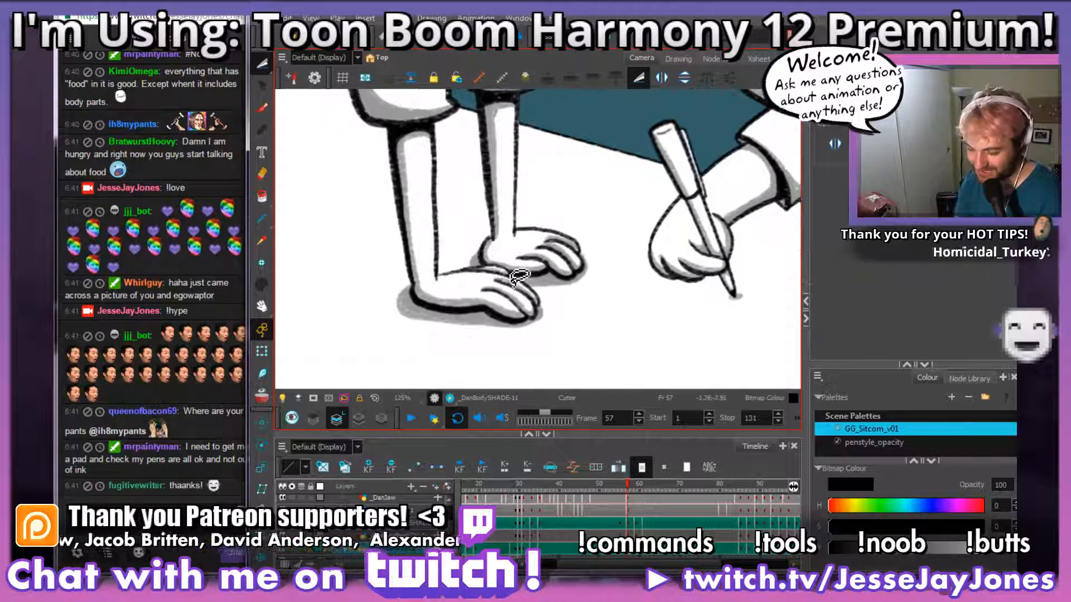
# Step: Go to frame 84 and examine the standing character's hand shading and tabletop shadows
pyautogui.moveTo(564, 329); pyautogui.dragTo(580, 314)
pyautogui.moveTo(629, 566); pyautogui.dragTo(678, 569)
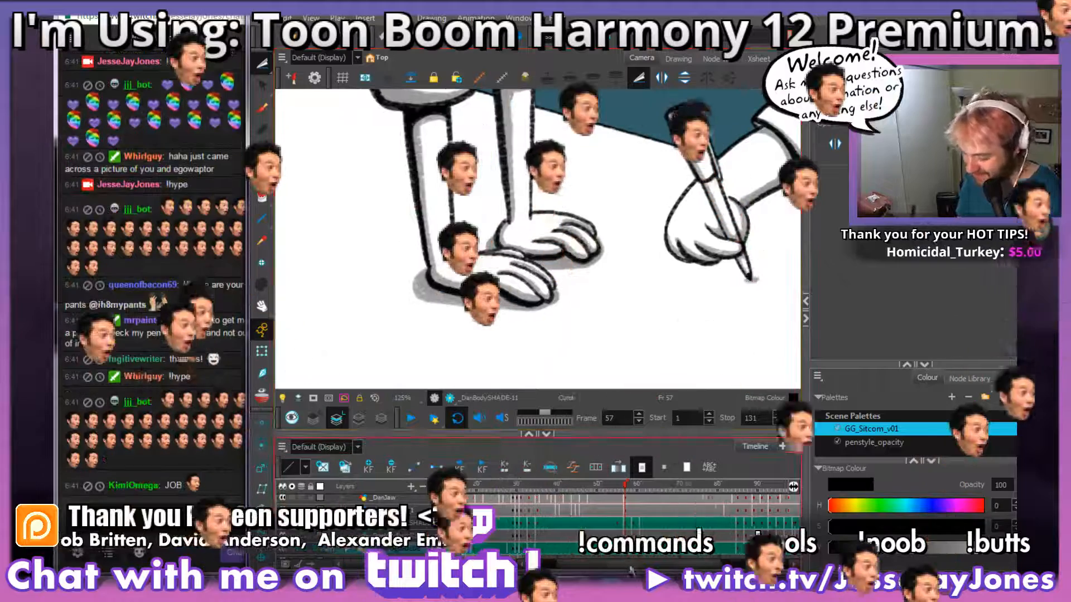
pyautogui.click(628, 486)
pyautogui.moveTo(569, 236); pyautogui.dragTo(528, 277)
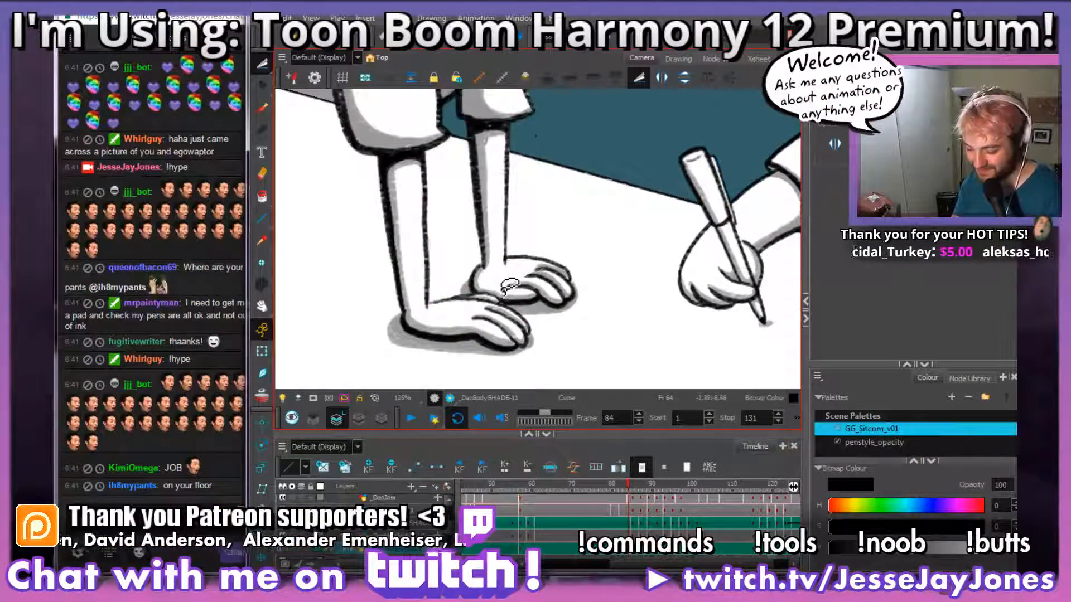
pyautogui.scroll(-4, 510, 287)
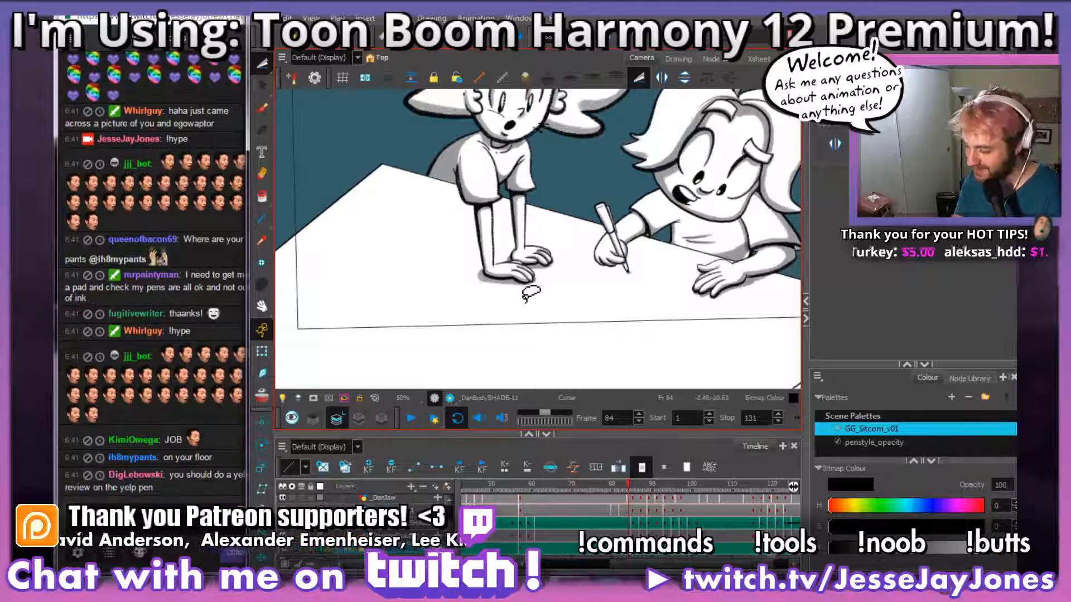
pyautogui.scroll(5, 527, 294)
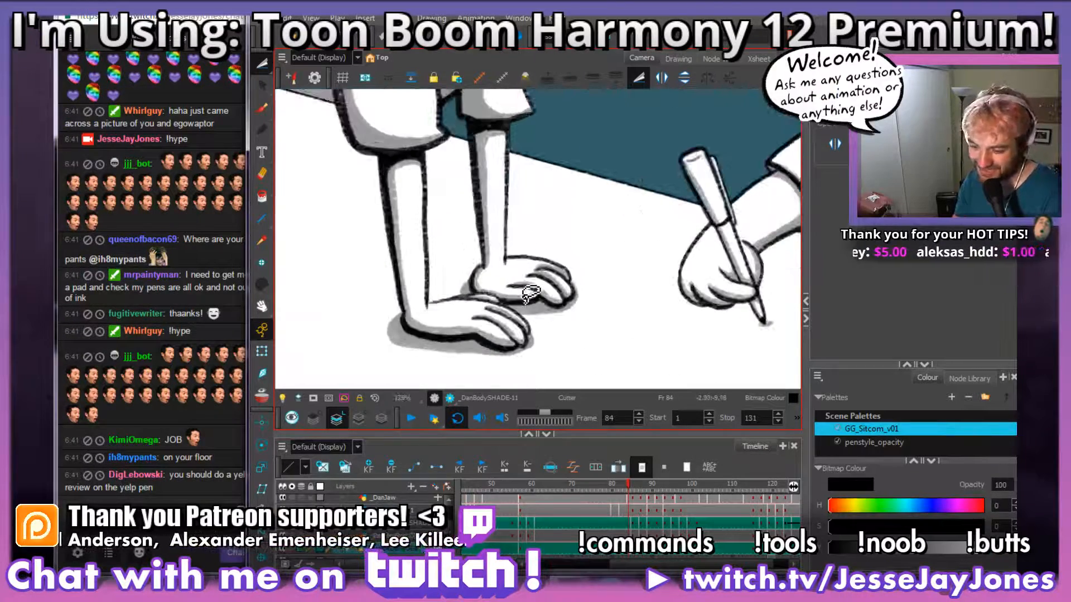
pyautogui.scroll(-1, 530, 293)
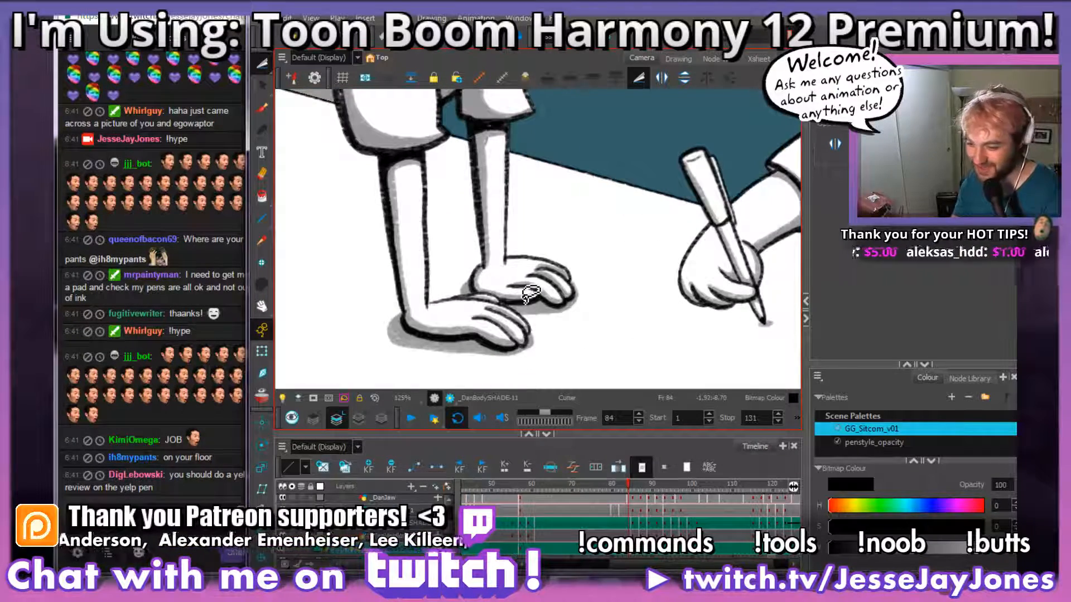
pyautogui.scroll(-1, 522, 293)
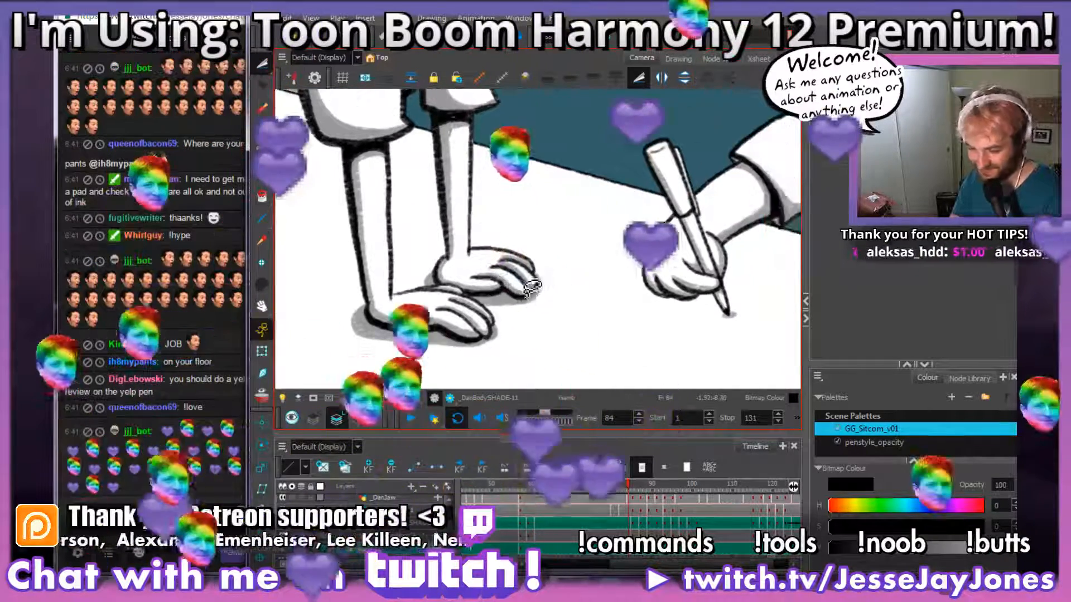
pyautogui.moveTo(513, 293); pyautogui.dragTo(547, 322)
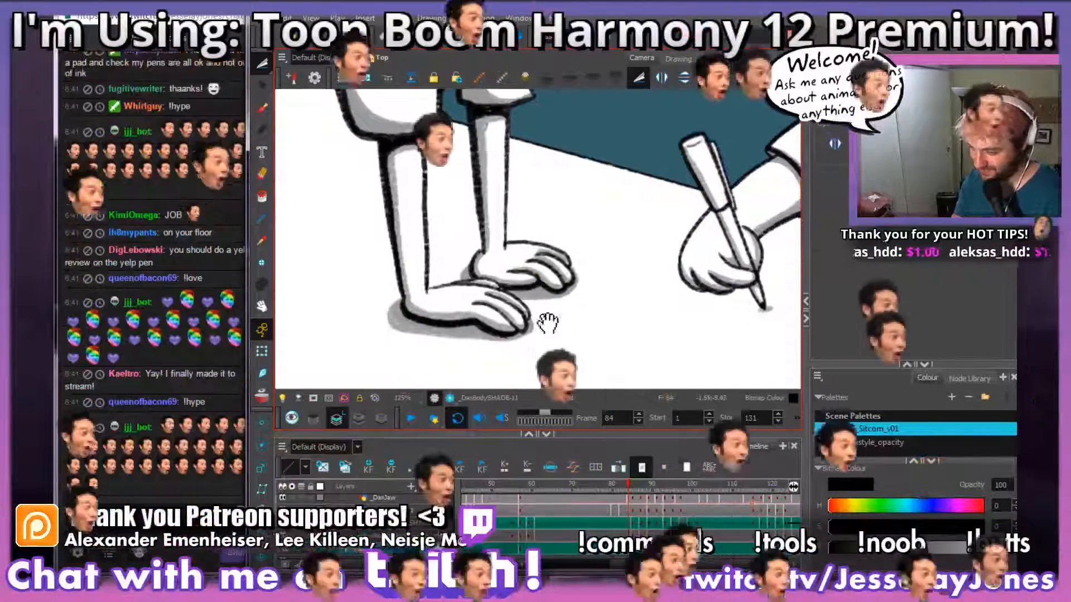
pyautogui.scroll(1, 549, 320)
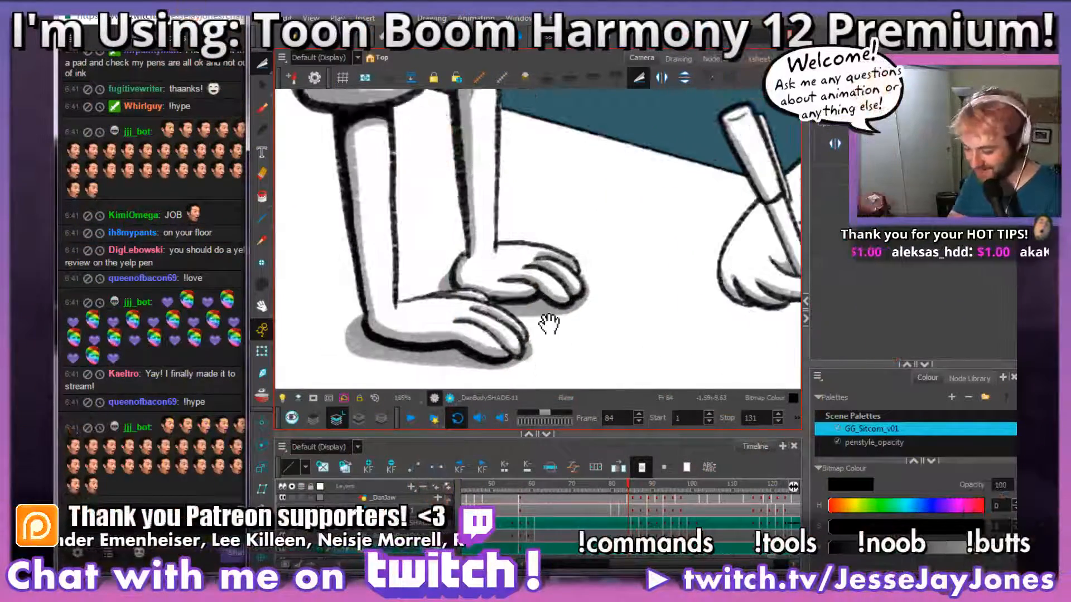
pyautogui.moveTo(550, 324); pyautogui.dragTo(572, 285)
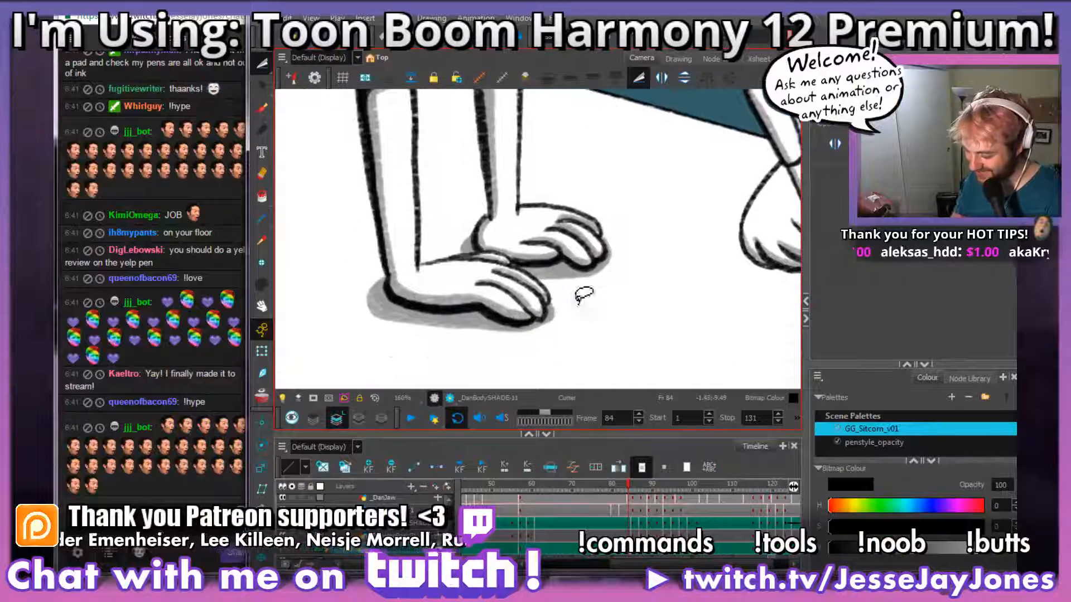
# Step: Go to frame 85 and compare its unshaded arms and hands with the shaded preceding frames
pyautogui.click(632, 554)
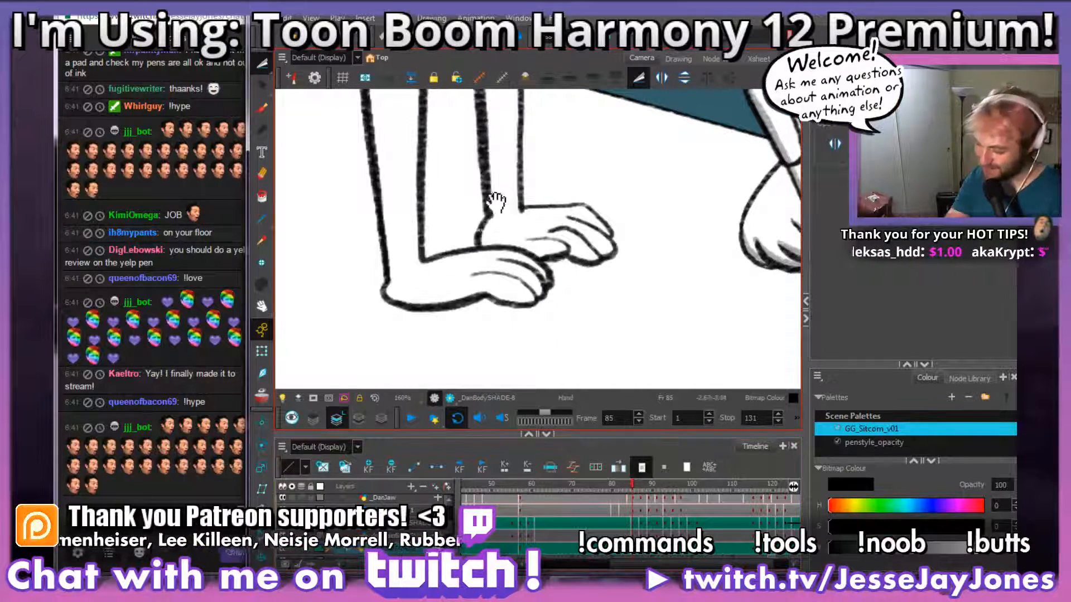
pyautogui.scroll(-3, 471, 227)
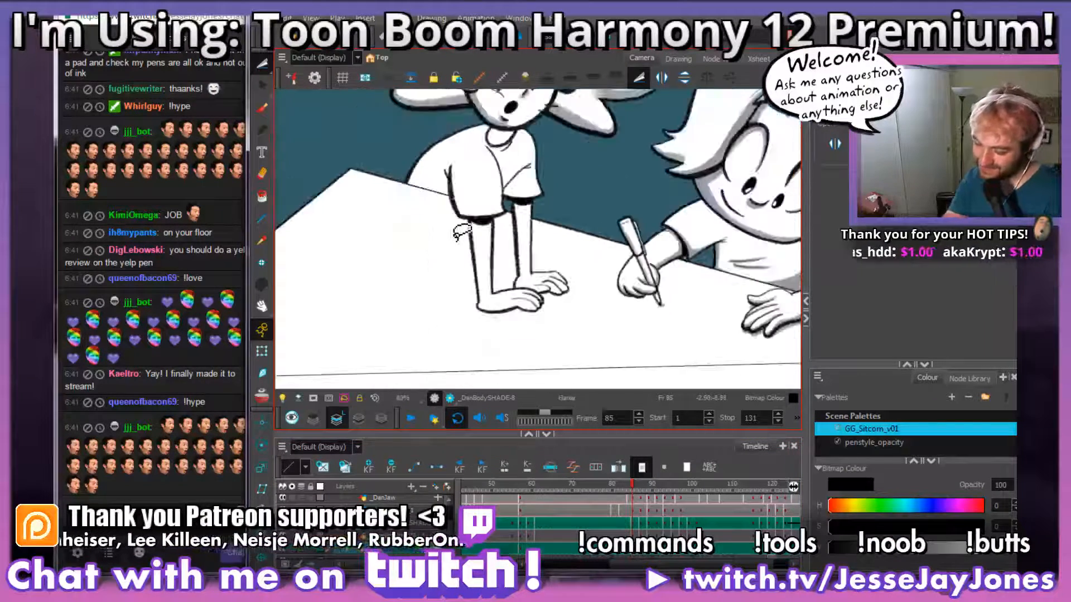
pyautogui.scroll(3, 460, 231)
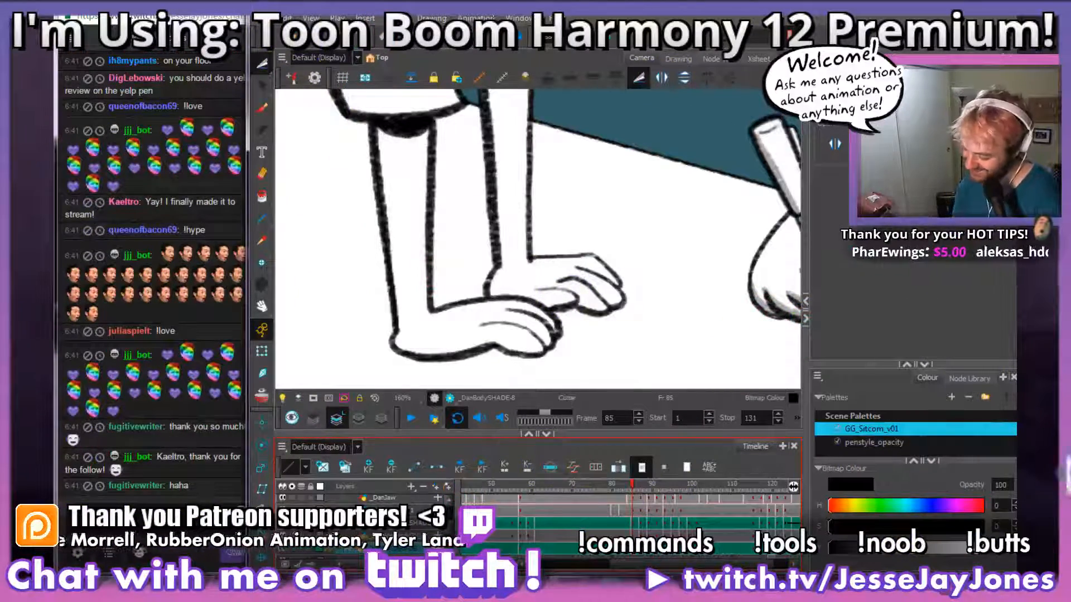
pyautogui.press(',')
pyautogui.press(',')
pyautogui.press('.')
pyautogui.press('.')
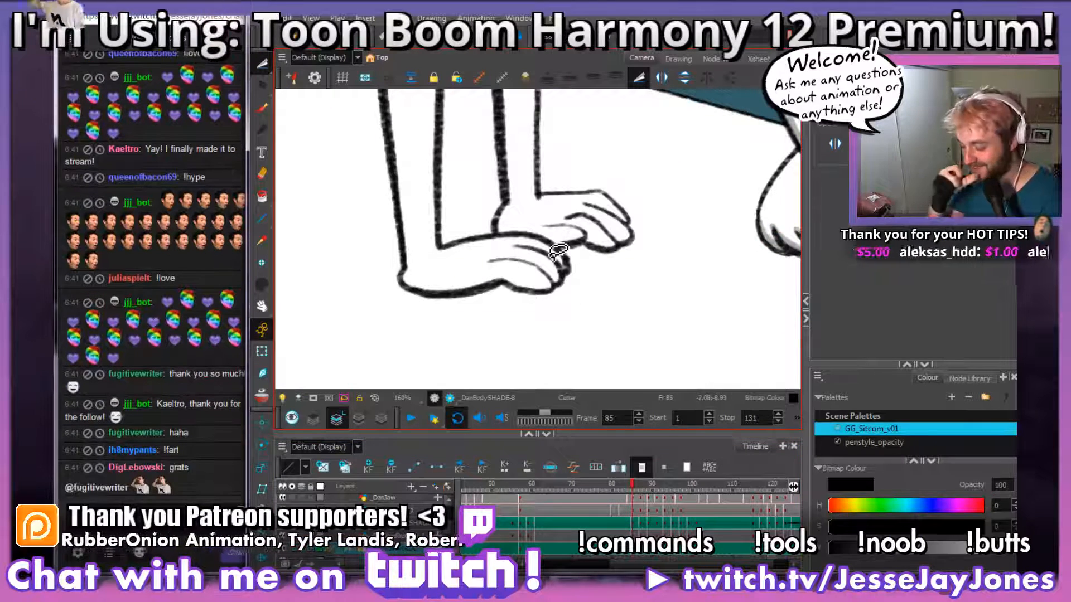
pyautogui.moveTo(555, 256); pyautogui.dragTo(527, 289)
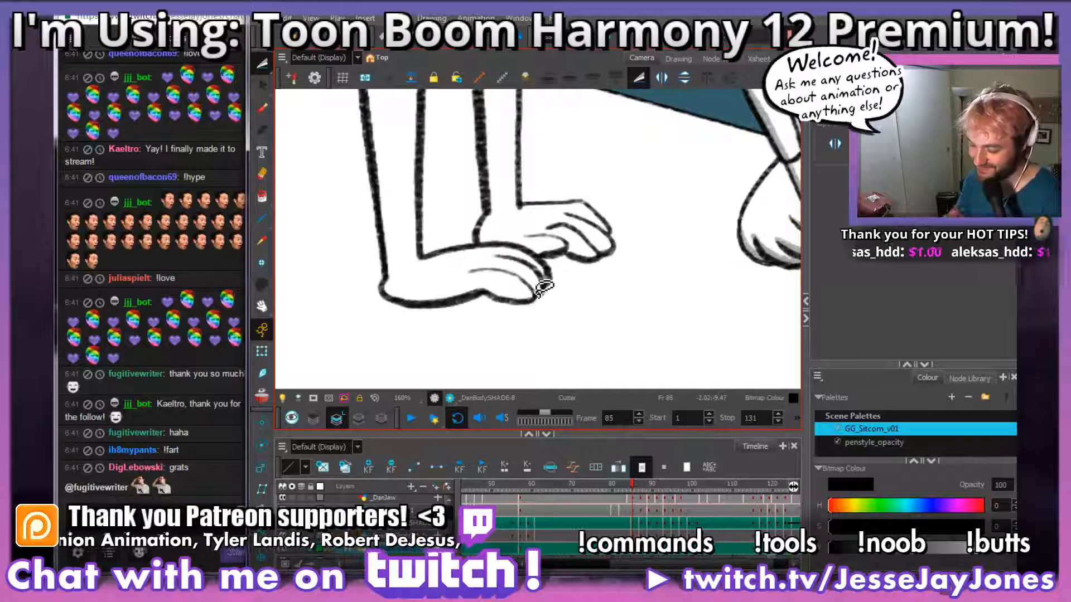
pyautogui.scroll(3, 501, 255)
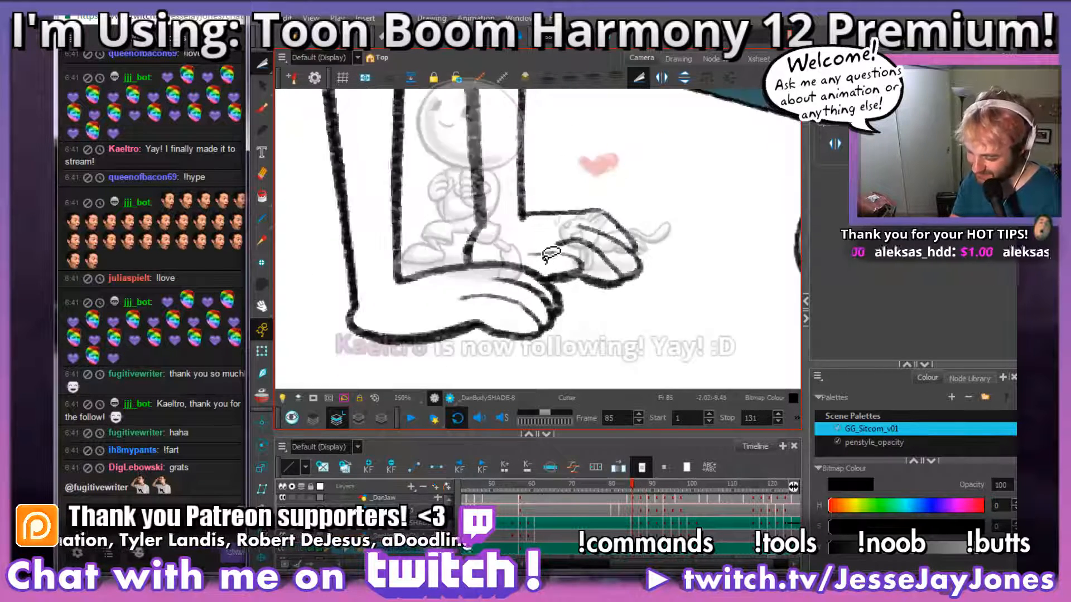
pyautogui.scroll(-4, 551, 255)
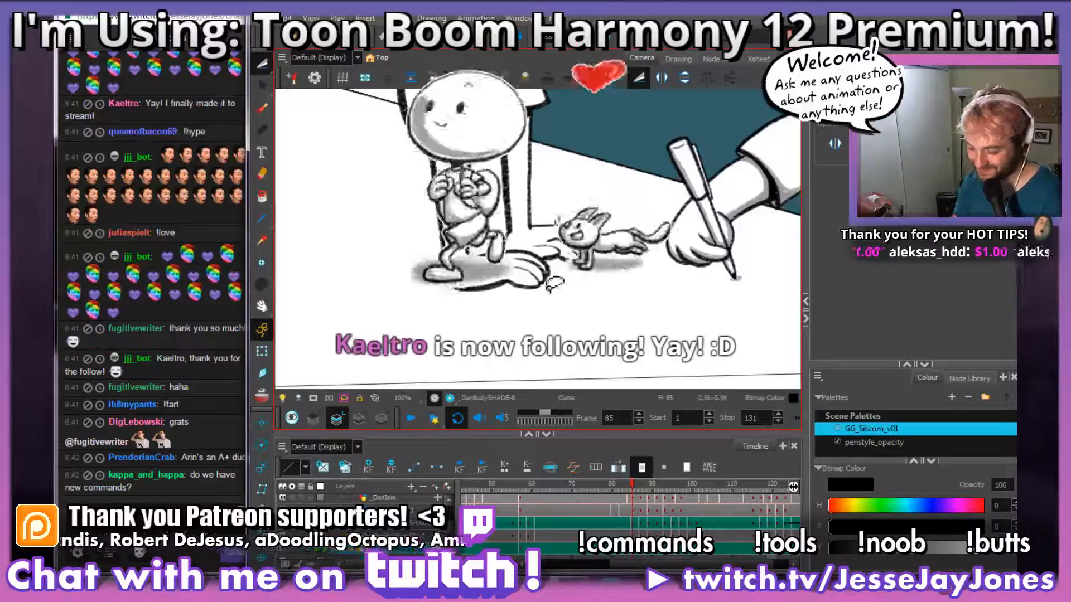
pyautogui.scroll(3, 544, 294)
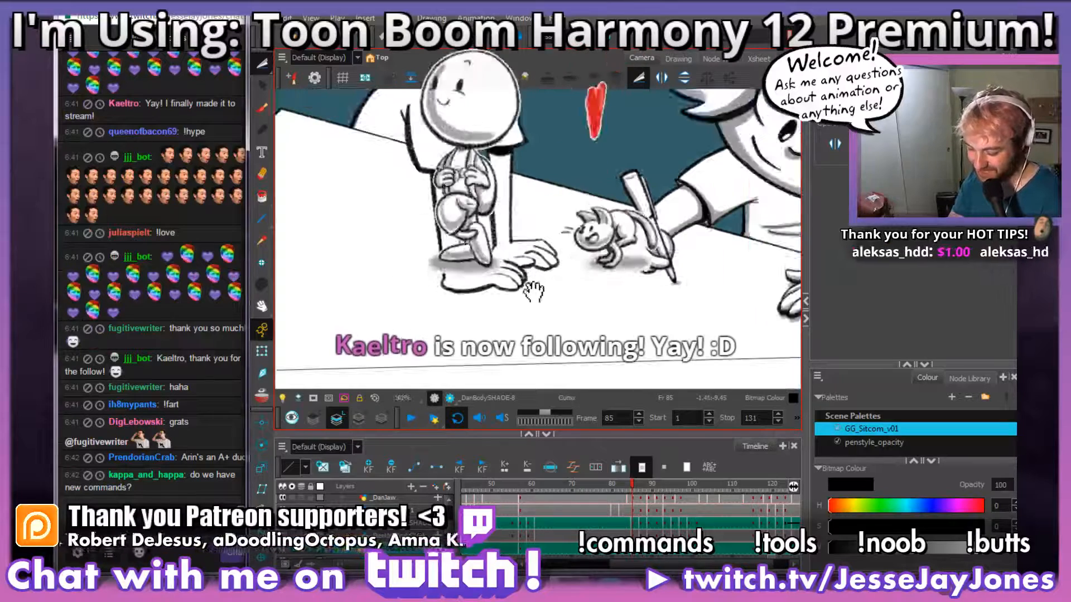
pyautogui.moveTo(538, 297); pyautogui.dragTo(540, 329)
pyautogui.press('.')
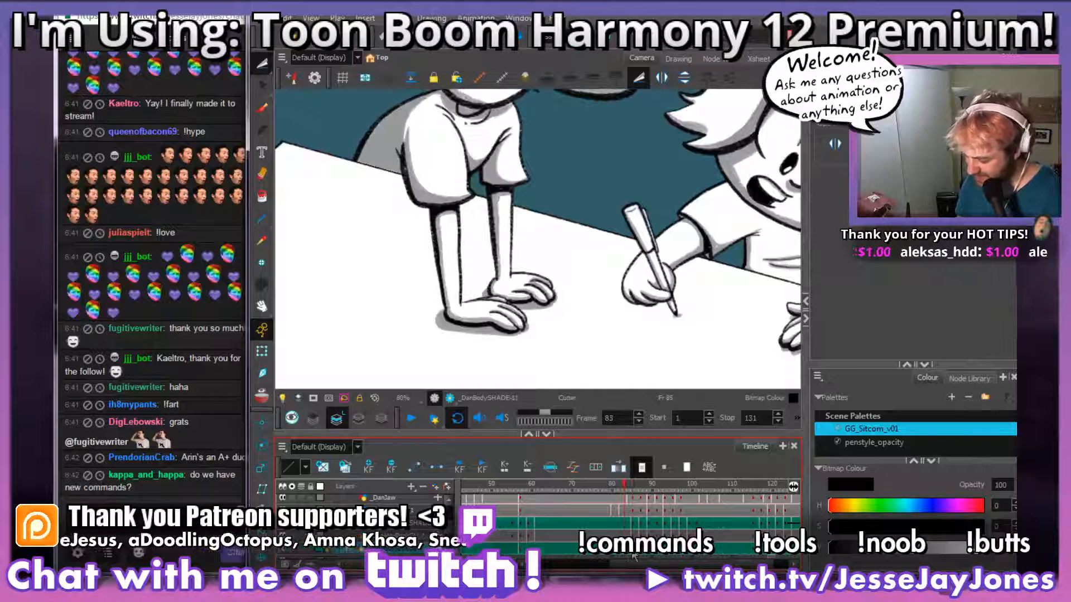
# Step: Brush grey shading along the lower edge and between the fingers of the near hand in frame 85
pyautogui.scroll(3, 541, 240)
pyautogui.hotkey('alt', 'b')
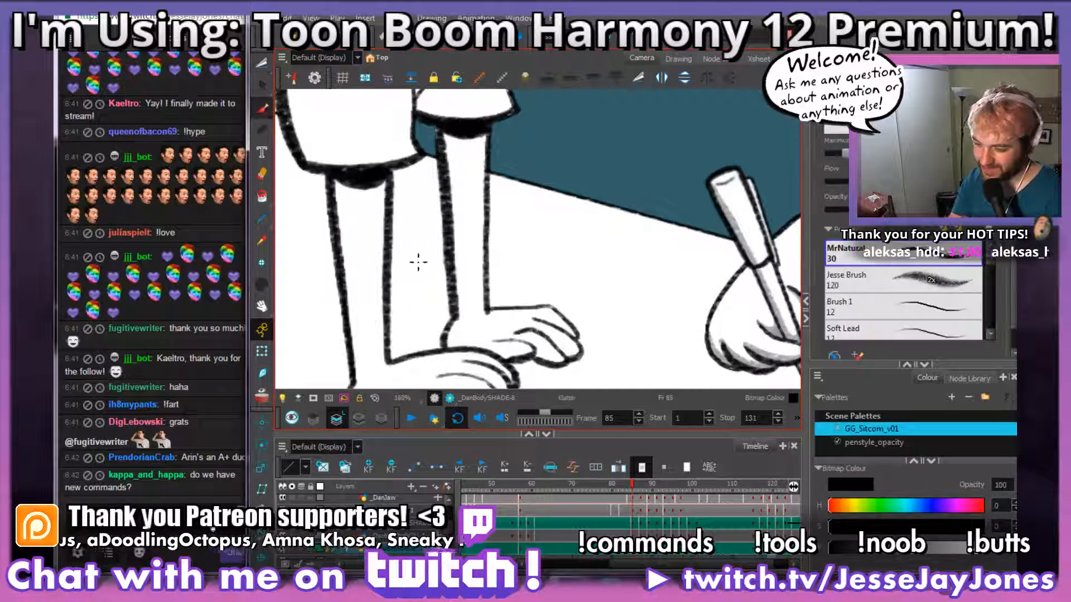
pyautogui.moveTo(528, 299); pyautogui.dragTo(595, 179)
pyautogui.press('2')
pyautogui.moveTo(580, 307)
pyautogui.mouseDown()
pyautogui.moveTo(601, 285)
pyautogui.moveTo(534, 273)
pyautogui.moveTo(461, 288)
pyautogui.moveTo(422, 259)
pyautogui.mouseUp()
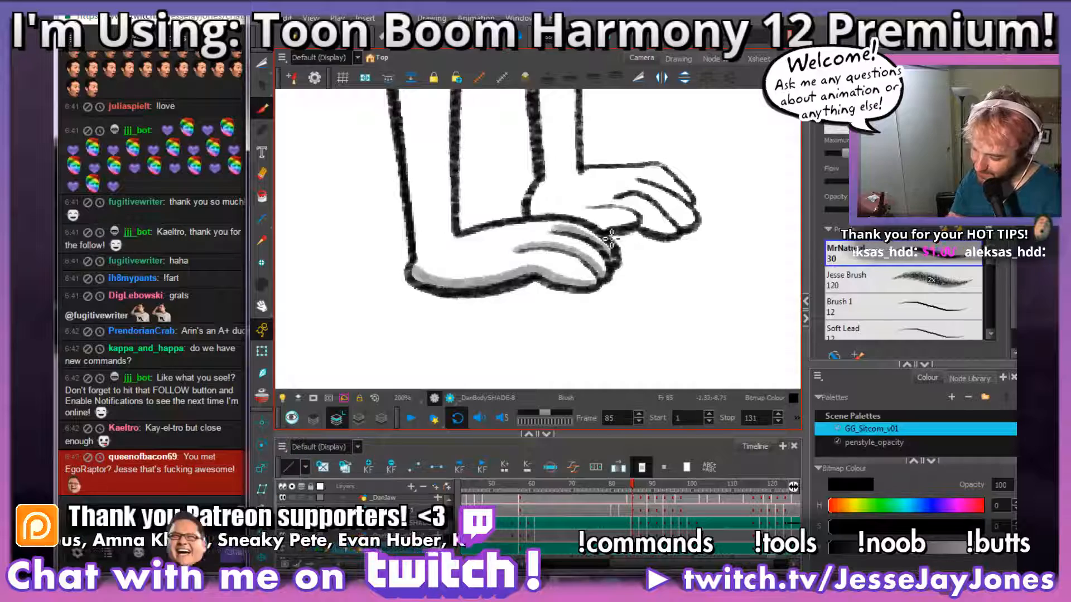
pyautogui.press('space')
pyautogui.moveTo(658, 253)
pyautogui.mouseDown()
pyautogui.moveTo(585, 296)
pyautogui.moveTo(650, 280)
pyautogui.moveTo(625, 295)
pyautogui.moveTo(552, 289)
pyautogui.mouseUp()
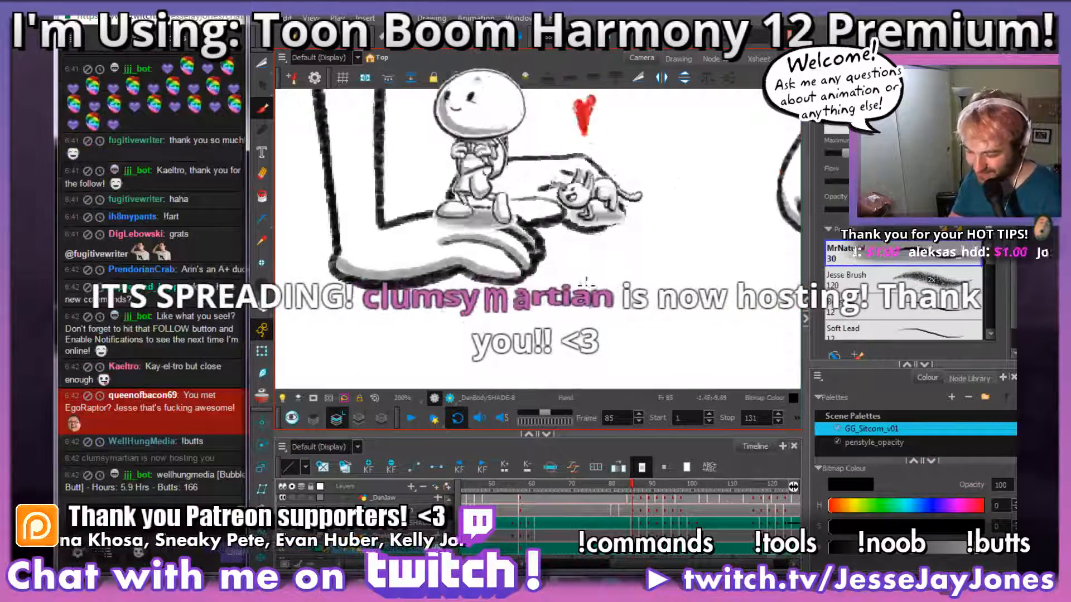
# Step: Brush a grey tabletop shadow beneath frame 85's near hand, from the wrist to the fingertips, using frame 84 as reference
pyautogui.press(',')
pyautogui.press('.')
pyautogui.press(',')
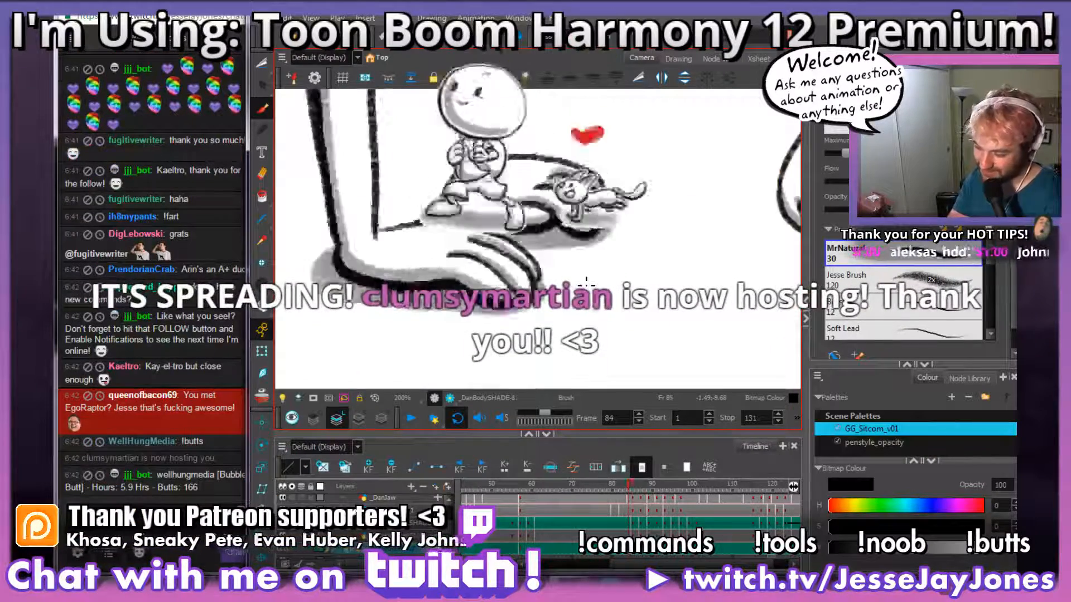
pyautogui.press('.')
pyautogui.press('space')
pyautogui.moveTo(430, 308); pyautogui.dragTo(466, 323)
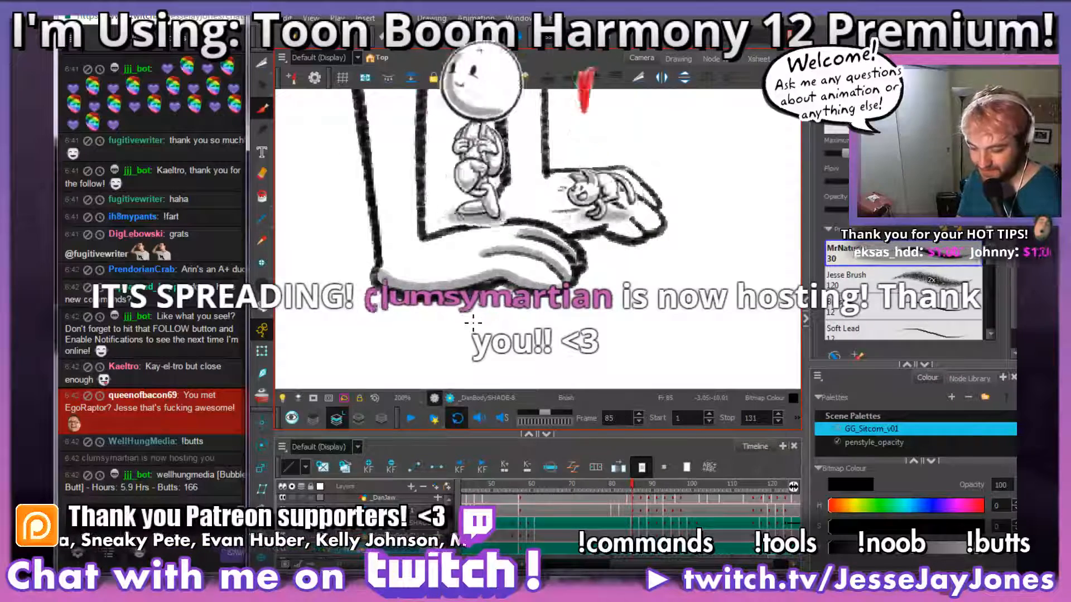
pyautogui.press('space')
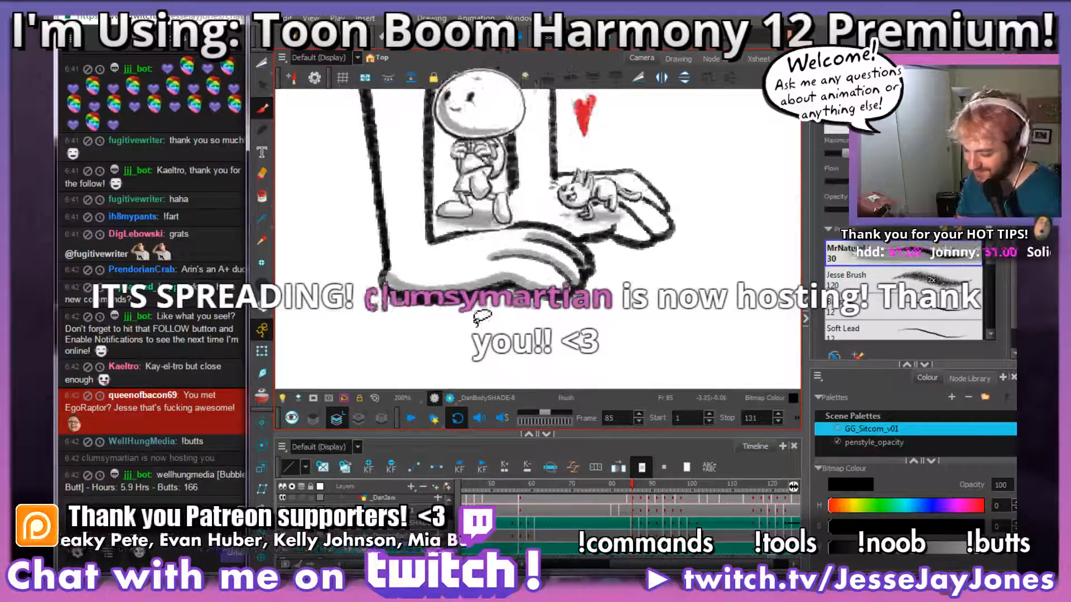
pyautogui.press('space')
pyautogui.moveTo(544, 311)
pyautogui.mouseDown()
pyautogui.moveTo(556, 317)
pyautogui.moveTo(587, 303)
pyautogui.mouseUp()
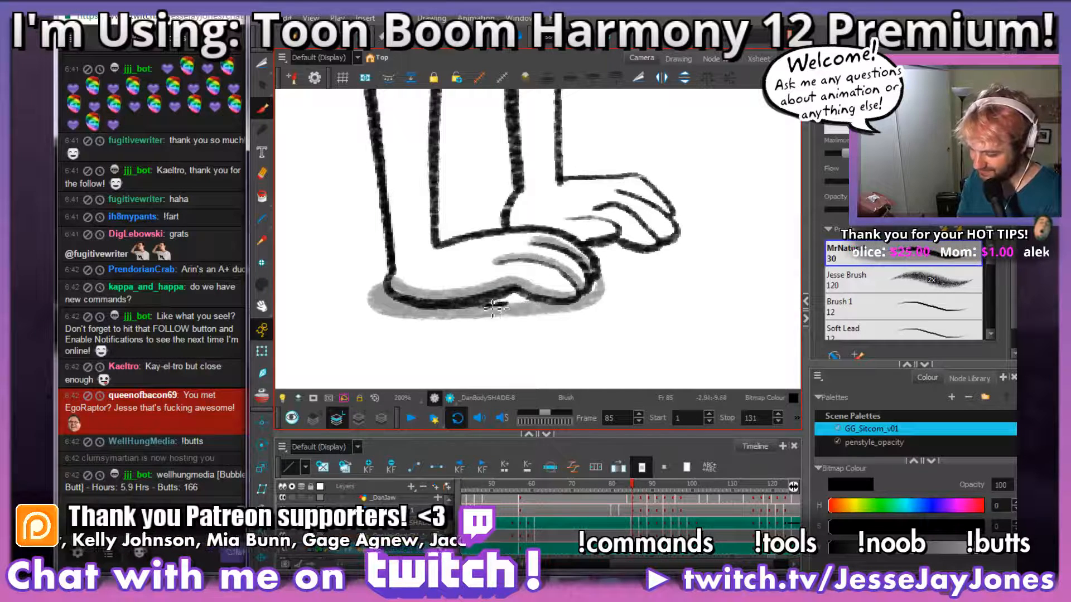
pyautogui.moveTo(538, 305)
pyautogui.mouseDown()
pyautogui.moveTo(600, 289)
pyautogui.moveTo(516, 310)
pyautogui.moveTo(549, 289)
pyautogui.moveTo(579, 290)
pyautogui.moveTo(582, 314)
pyautogui.moveTo(599, 312)
pyautogui.mouseUp()
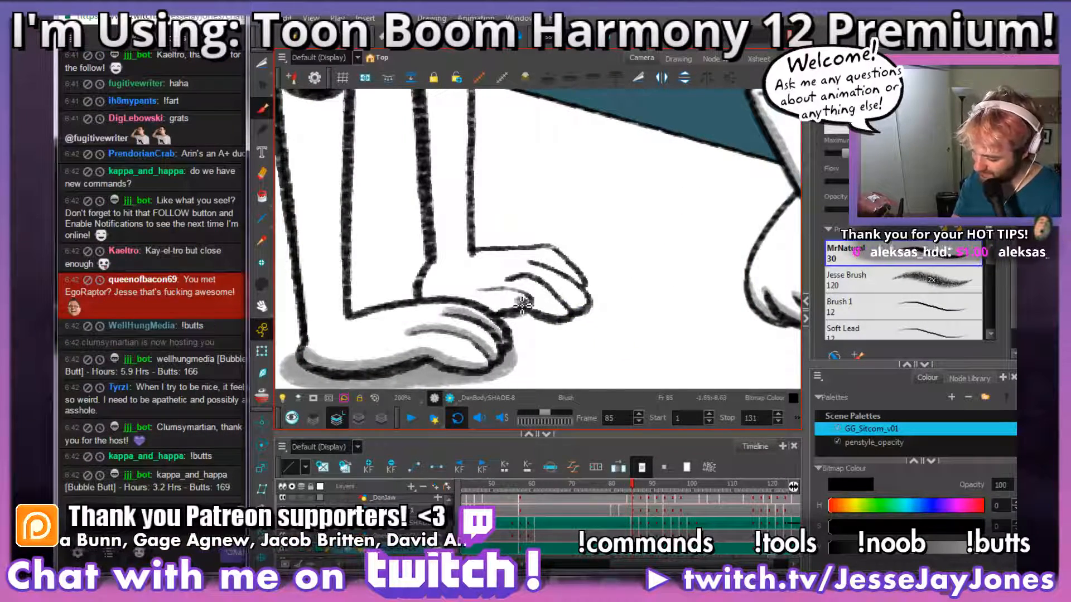
# Step: Brush grey shading along the lower edge and fingers of the far hand in frame 85
pyautogui.moveTo(439, 301)
pyautogui.mouseDown()
pyautogui.moveTo(431, 272)
pyautogui.moveTo(427, 291)
pyautogui.mouseUp()
pyautogui.press('space')
pyautogui.moveTo(563, 291); pyautogui.dragTo(508, 300)
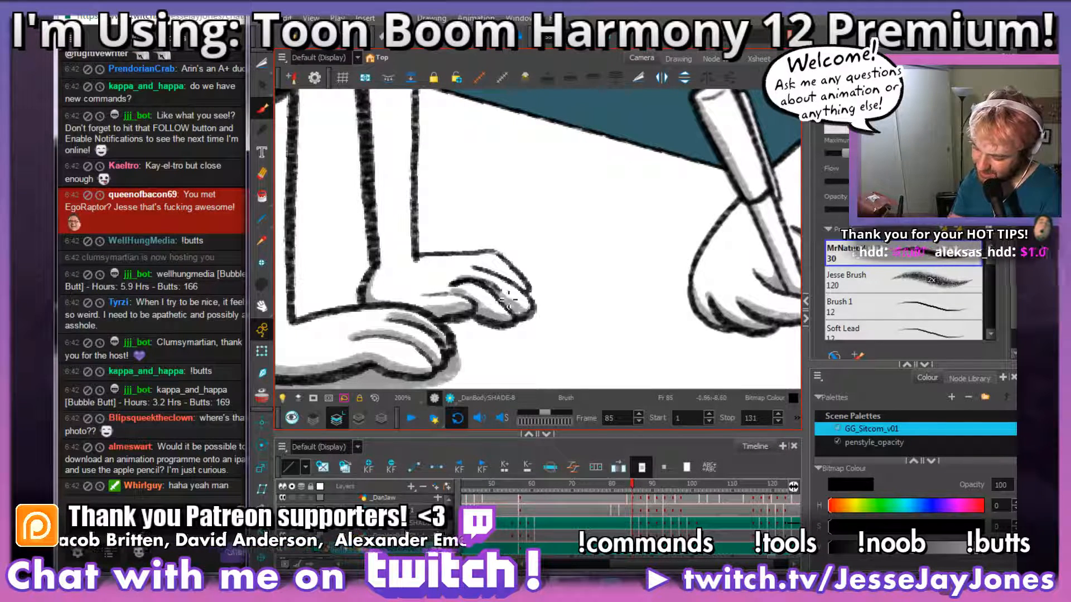
pyautogui.moveTo(540, 290); pyautogui.dragTo(534, 308)
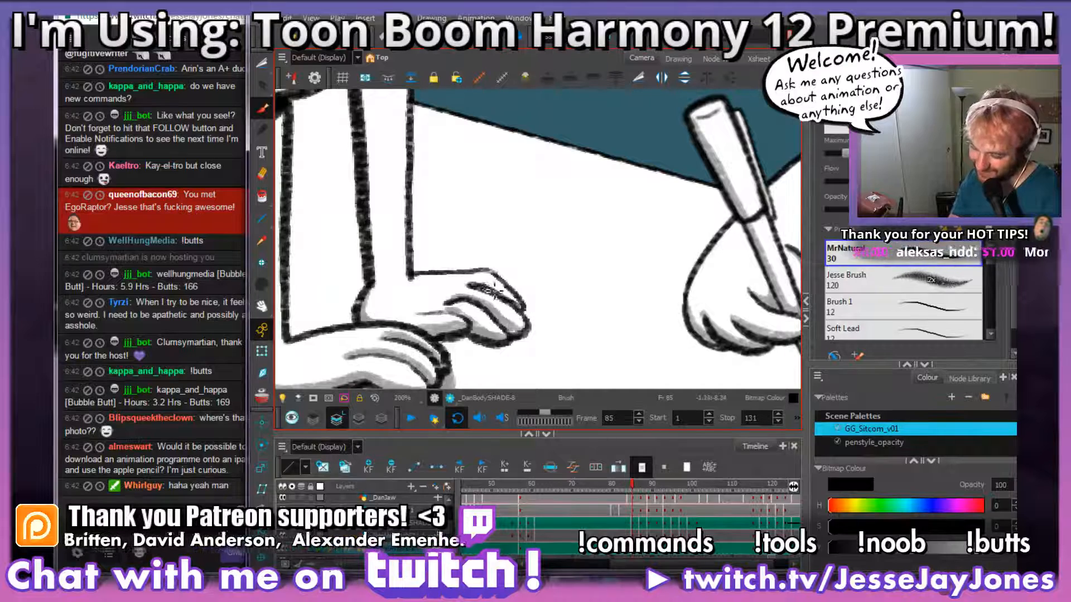
pyautogui.moveTo(497, 378); pyautogui.dragTo(541, 341)
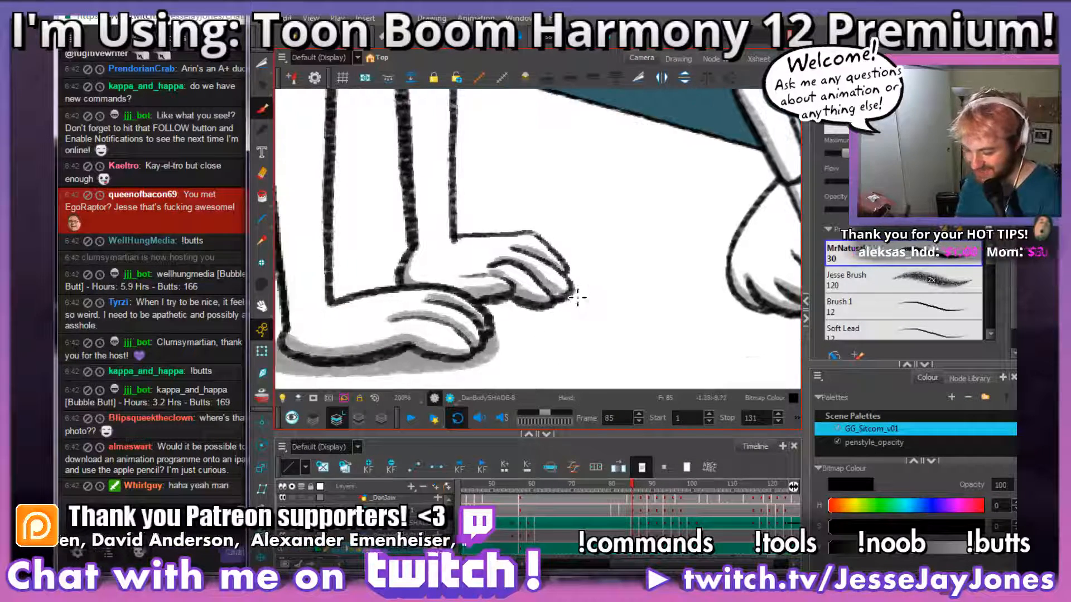
# Step: Brush a grey tabletop shadow beneath the far hand's fingers in frame 85
pyautogui.moveTo(578, 297); pyautogui.dragTo(553, 306)
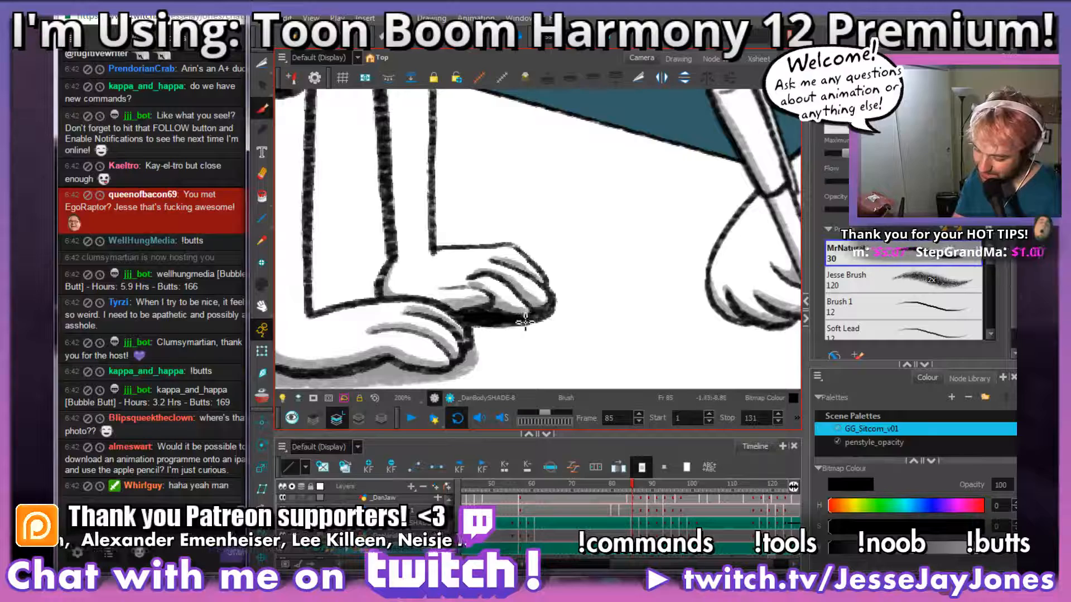
pyautogui.moveTo(551, 314); pyautogui.dragTo(612, 277)
pyautogui.press('1')
pyautogui.press('1')
pyautogui.press('1')
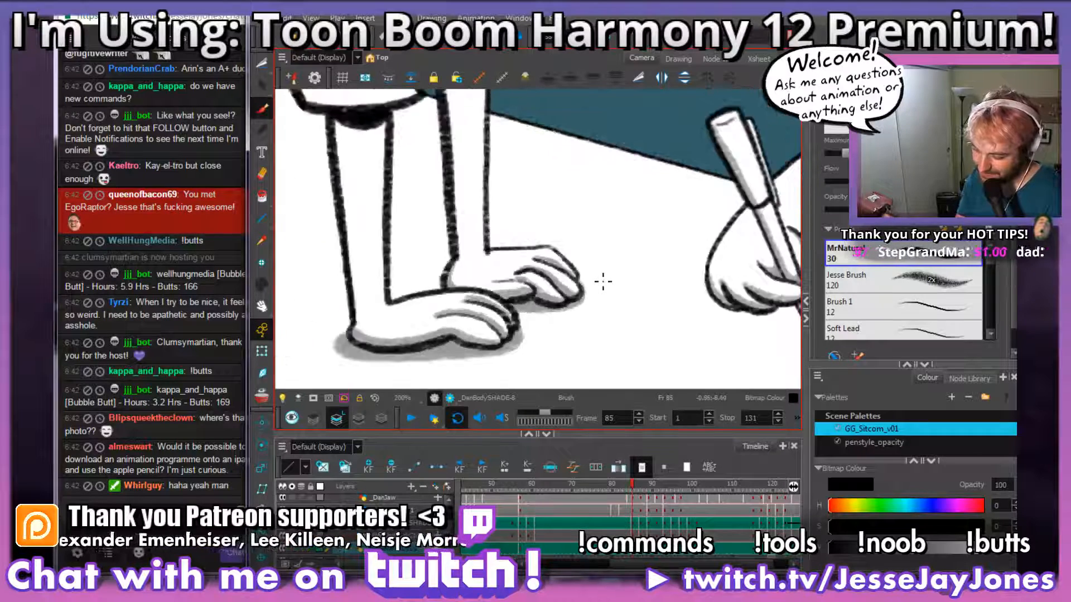
# Step: Extend the far hand's grey tabletop shadow around the outer side of its wrist in frame 85
pyautogui.press('2')
pyautogui.press('2')
pyautogui.press('2')
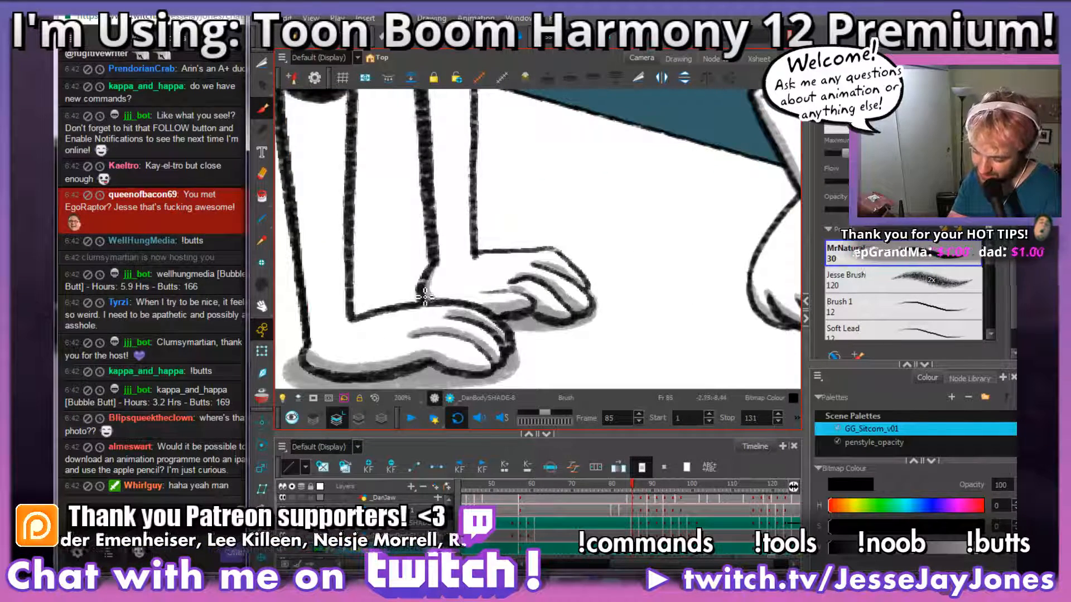
pyautogui.press('1')
pyautogui.press('1')
pyautogui.press('1')
pyautogui.press('1')
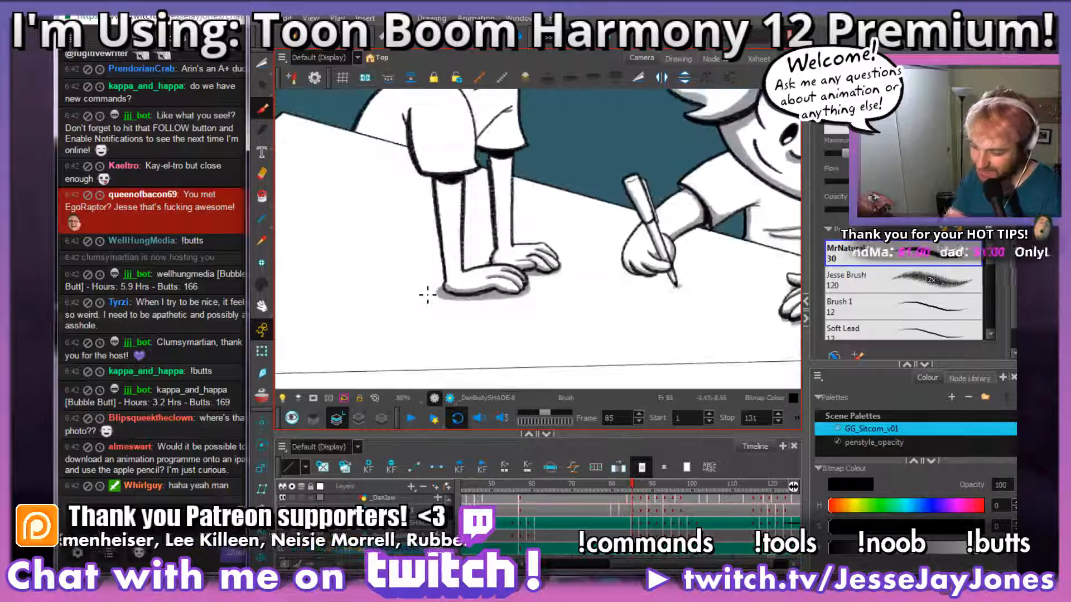
pyautogui.moveTo(519, 166); pyautogui.dragTo(511, 220)
pyautogui.press('2')
pyautogui.press('2')
pyautogui.moveTo(486, 289); pyautogui.dragTo(495, 256)
pyautogui.moveTo(468, 301)
pyautogui.mouseDown()
pyautogui.moveTo(551, 296)
pyautogui.moveTo(555, 256)
pyautogui.mouseUp()
pyautogui.press('2')
pyautogui.press('2')
pyautogui.moveTo(437, 306)
pyautogui.mouseDown()
pyautogui.moveTo(462, 316)
pyautogui.moveTo(495, 304)
pyautogui.mouseUp()
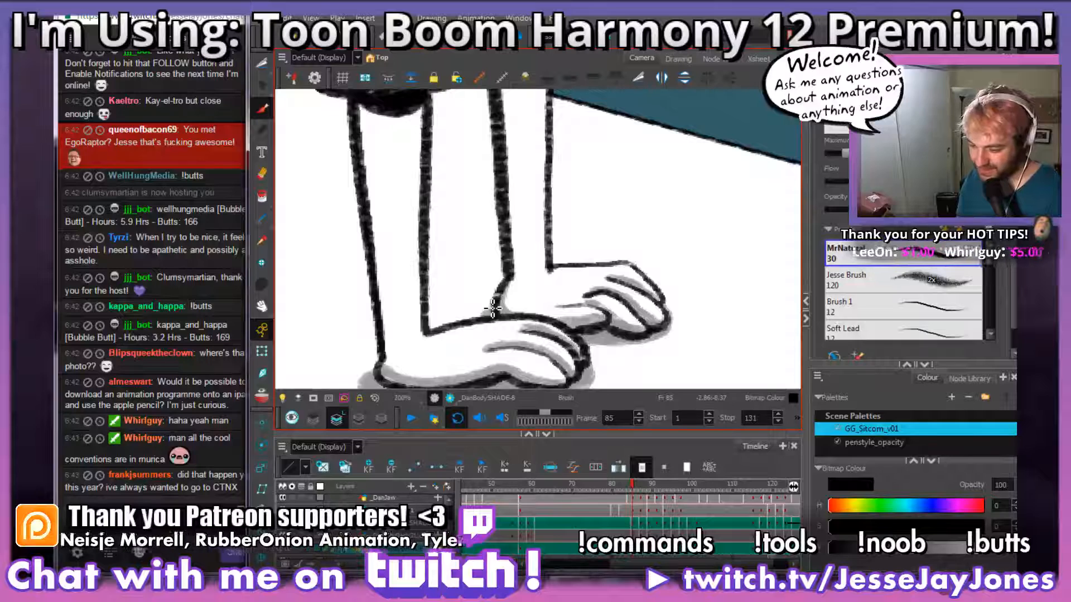
# Step: Brush grey shading beneath the near sleeve's cuff and down the outer edge of the near arm in frame 85
pyautogui.moveTo(454, 235); pyautogui.dragTo(483, 262)
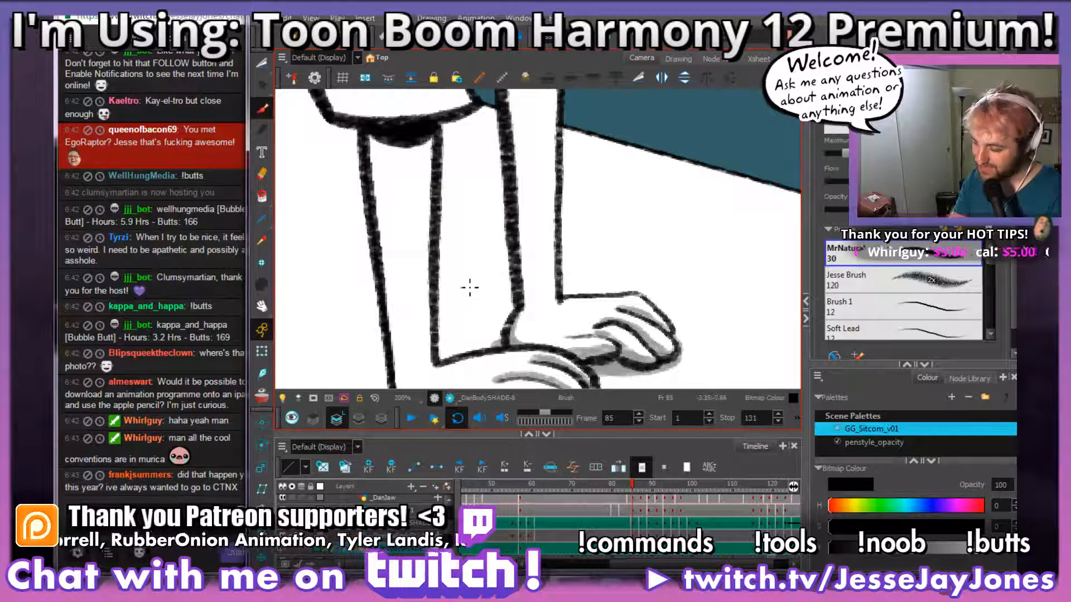
pyautogui.moveTo(441, 192); pyautogui.dragTo(454, 169)
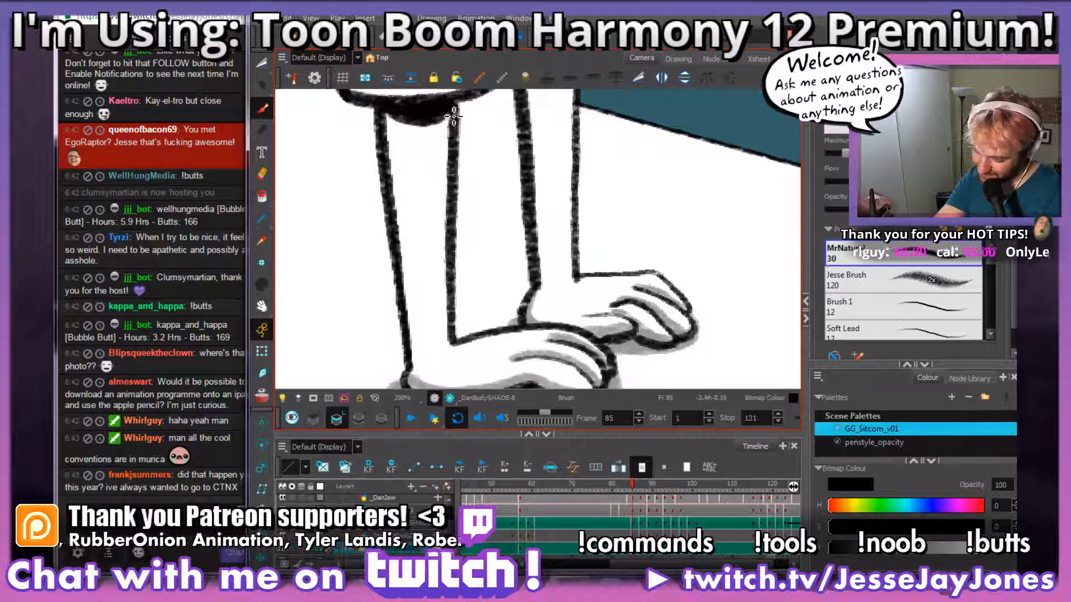
pyautogui.moveTo(454, 117)
pyautogui.mouseDown()
pyautogui.moveTo(434, 128)
pyautogui.moveTo(391, 116)
pyautogui.mouseUp()
pyautogui.moveTo(503, 278); pyautogui.dragTo(501, 257)
pyautogui.moveTo(436, 201); pyautogui.dragTo(442, 219)
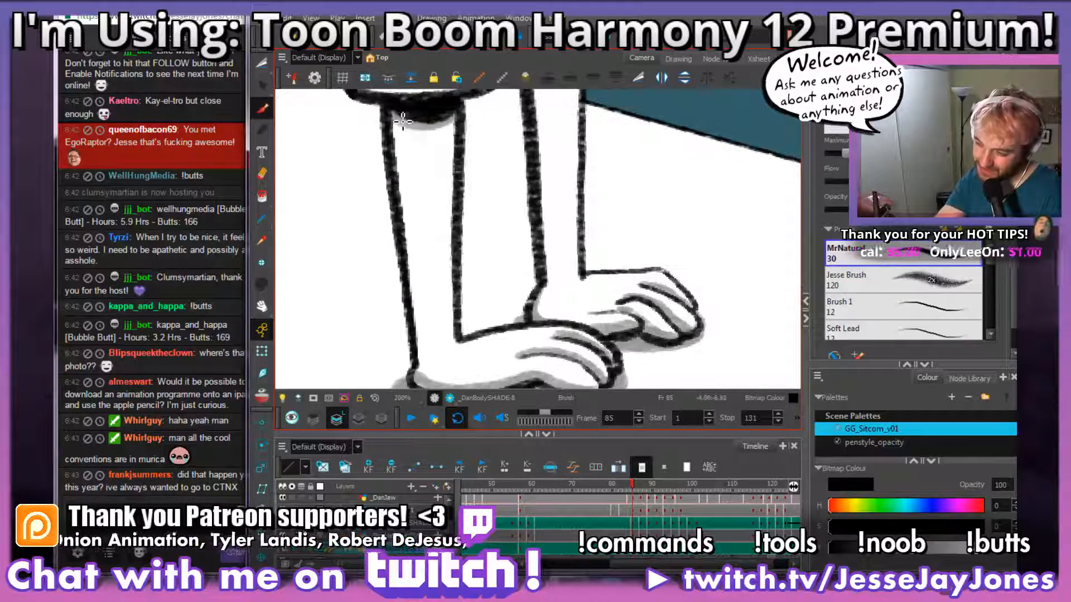
pyautogui.moveTo(405, 137); pyautogui.dragTo(425, 373)
pyautogui.moveTo(545, 325); pyautogui.dragTo(493, 314)
pyautogui.moveTo(520, 224); pyautogui.dragTo(499, 297)
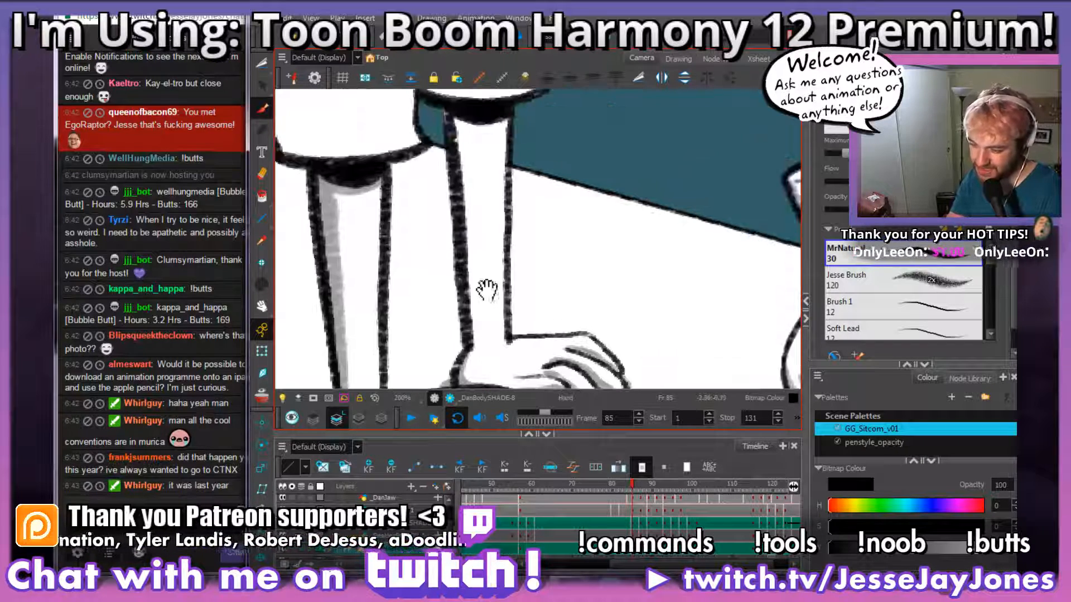
pyautogui.moveTo(344, 194); pyautogui.dragTo(346, 196)
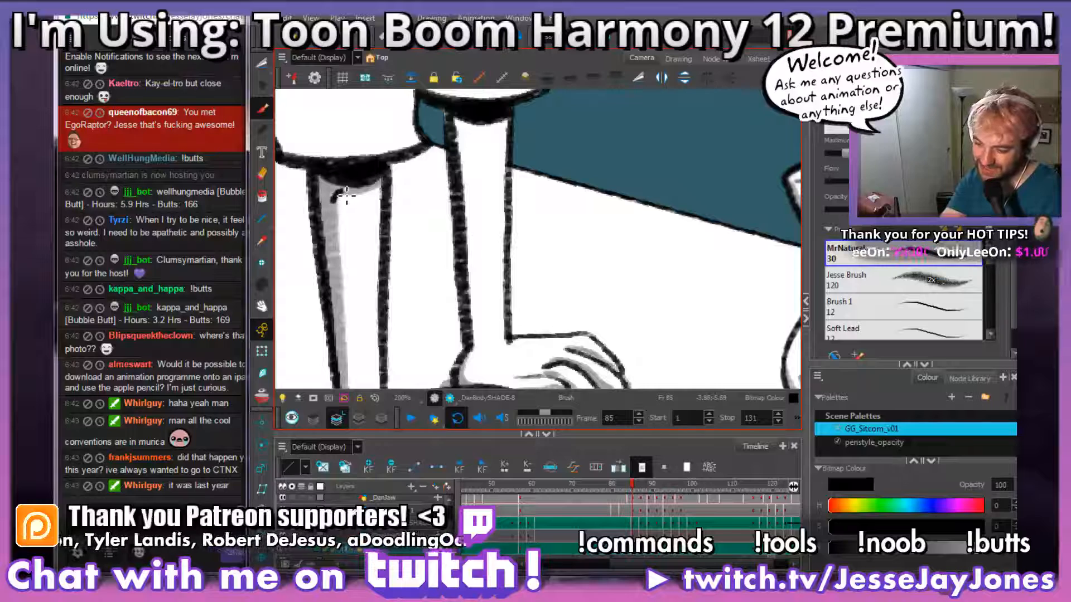
# Step: Brush grey shading beneath the far sleeve's cuff and down the far arm to the wrist in frame 85
pyautogui.moveTo(517, 199); pyautogui.dragTo(499, 247)
pyautogui.moveTo(493, 168)
pyautogui.mouseDown()
pyautogui.moveTo(463, 178)
pyautogui.moveTo(435, 161)
pyautogui.mouseUp()
pyautogui.moveTo(517, 265)
pyautogui.mouseDown()
pyautogui.moveTo(506, 220)
pyautogui.moveTo(474, 221)
pyautogui.moveTo(462, 266)
pyautogui.mouseUp()
pyautogui.hotkey('alt', 'i')
pyautogui.moveTo(439, 129); pyautogui.dragTo(448, 307)
pyautogui.moveTo(448, 347); pyautogui.dragTo(449, 350)
# Step: Brush grey shading under the far sleeve's fold and along its hem in frame 85, using frame 84 as reference
pyautogui.moveTo(503, 209); pyautogui.dragTo(495, 265)
pyautogui.moveTo(492, 215); pyautogui.dragTo(528, 340)
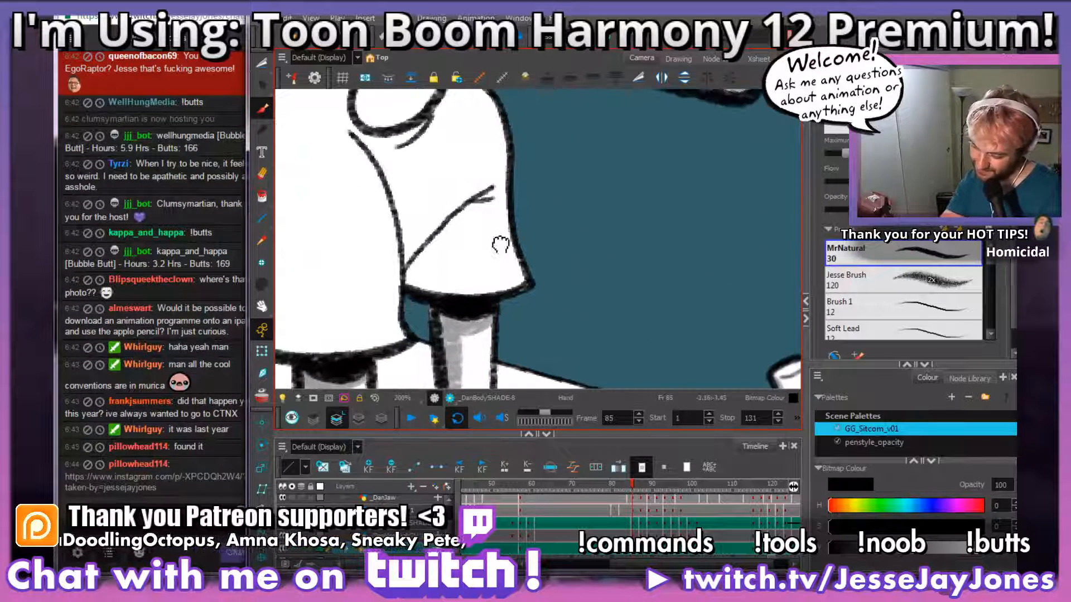
pyautogui.moveTo(494, 249); pyautogui.dragTo(521, 252)
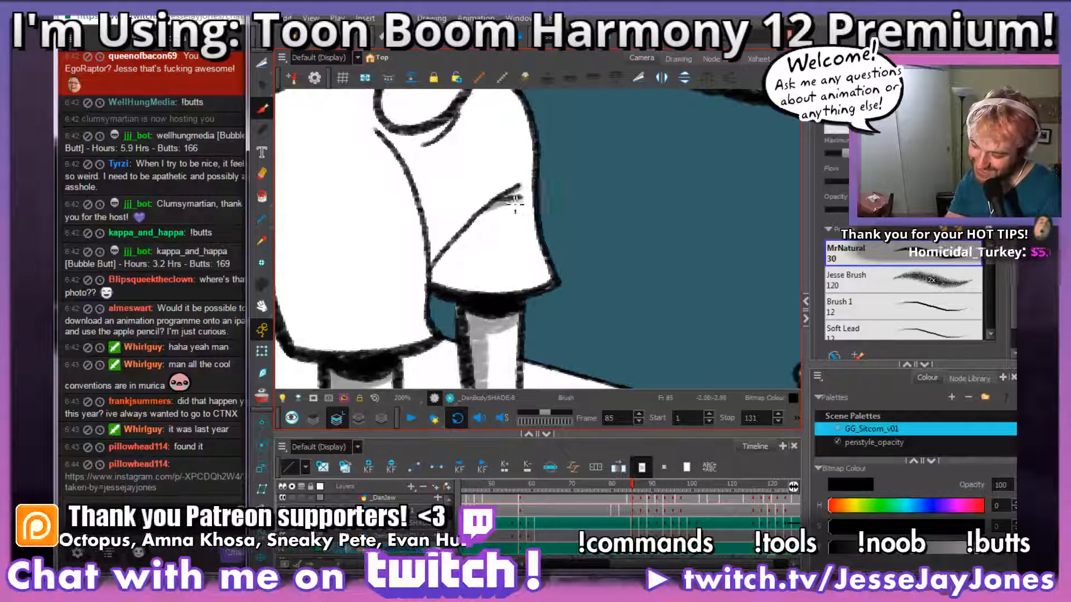
pyautogui.moveTo(561, 260); pyautogui.dragTo(571, 262)
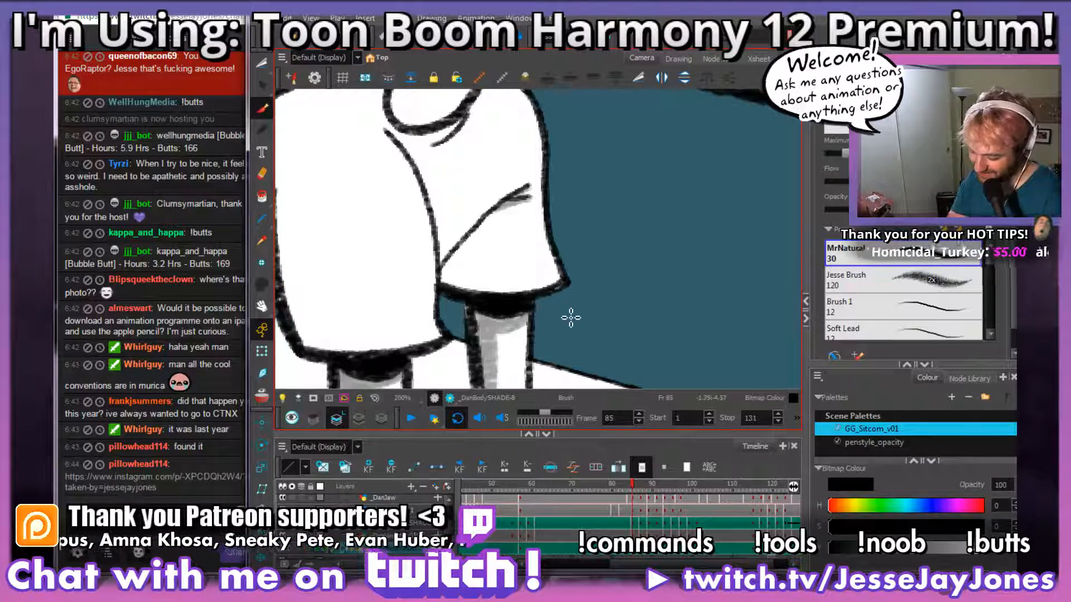
pyautogui.press(',')
pyautogui.press('.')
pyautogui.press(',')
pyautogui.press('.')
pyautogui.moveTo(531, 290)
pyautogui.mouseDown()
pyautogui.moveTo(478, 258)
pyautogui.moveTo(504, 212)
pyautogui.moveTo(470, 263)
pyautogui.moveTo(485, 290)
pyautogui.moveTo(510, 295)
pyautogui.moveTo(451, 287)
pyautogui.moveTo(470, 246)
pyautogui.mouseUp()
pyautogui.moveTo(472, 284); pyautogui.dragTo(550, 298)
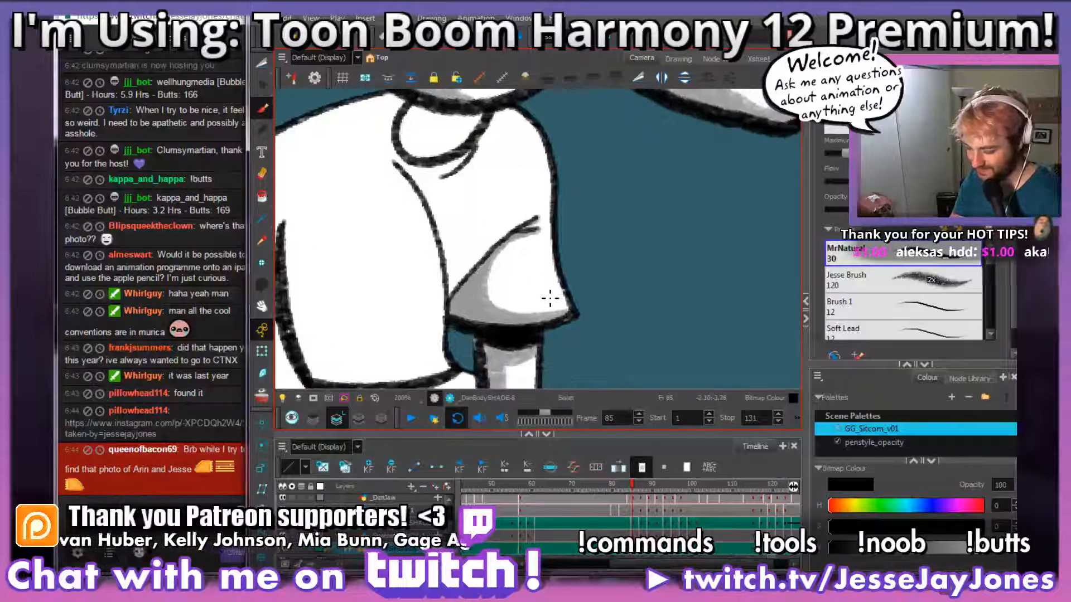
# Step: Compare frame 85's far sleeve shading with frame 84, and save the scene
pyautogui.press(',')
pyautogui.press('.')
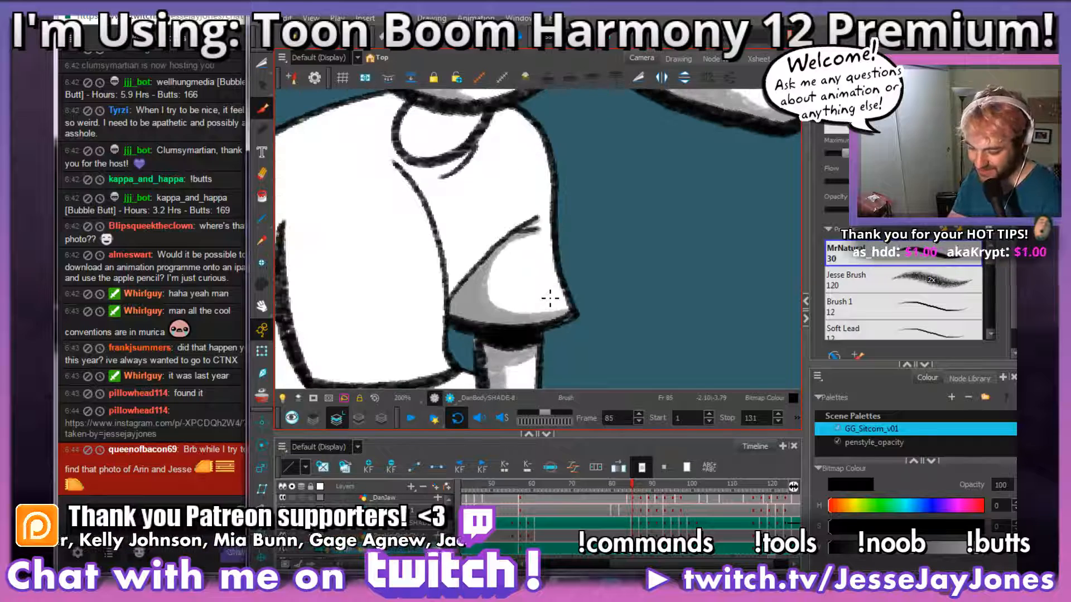
pyautogui.moveTo(513, 251)
pyautogui.mouseDown()
pyautogui.moveTo(550, 274)
pyautogui.moveTo(547, 256)
pyautogui.mouseUp()
pyautogui.moveTo(528, 322); pyautogui.dragTo(542, 318)
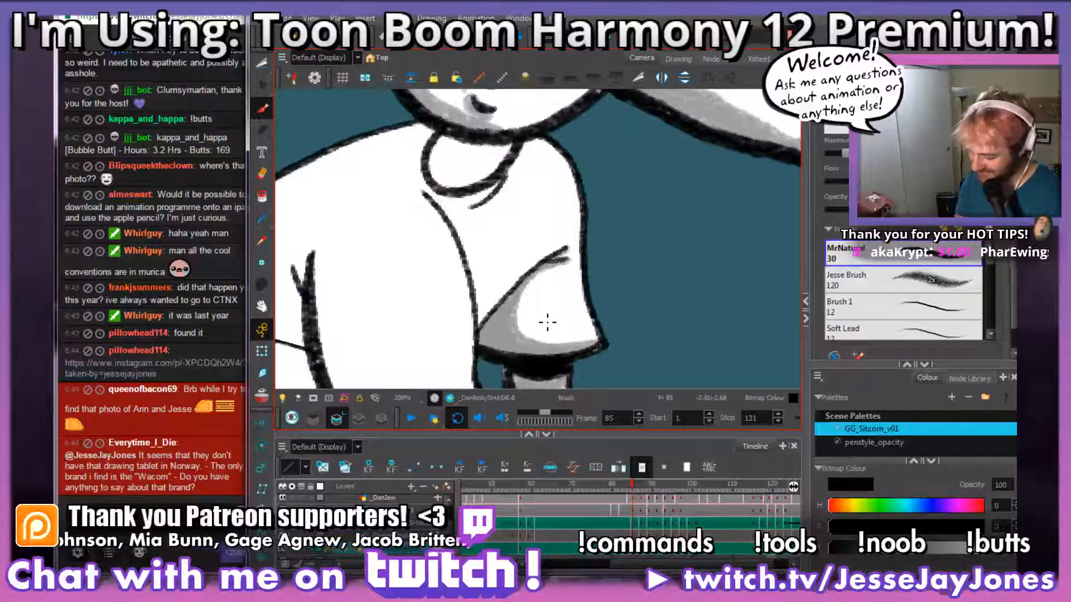
pyautogui.press(',')
pyautogui.press('.')
pyautogui.press(',')
pyautogui.press('.')
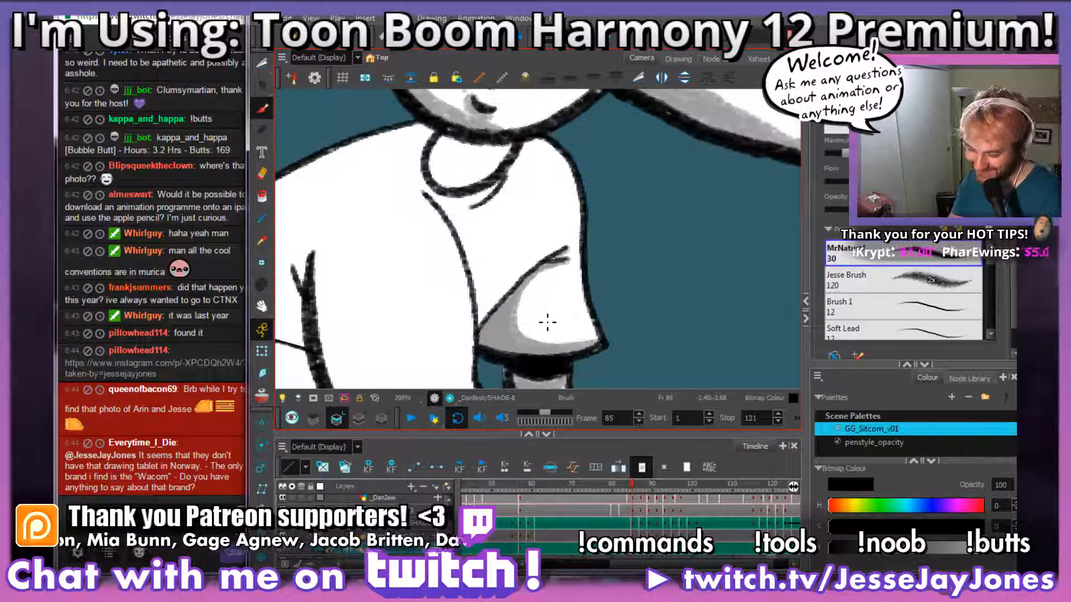
pyautogui.moveTo(548, 277)
pyautogui.mouseDown()
pyautogui.moveTo(549, 300)
pyautogui.moveTo(575, 303)
pyautogui.moveTo(580, 290)
pyautogui.mouseUp()
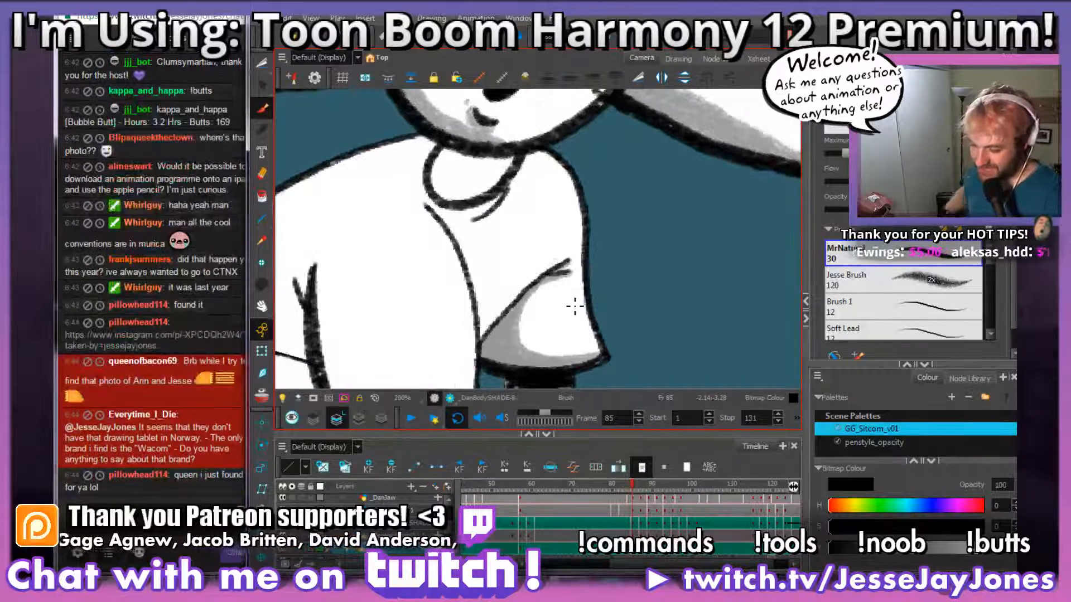
pyautogui.hotkey('ctrl', 's')
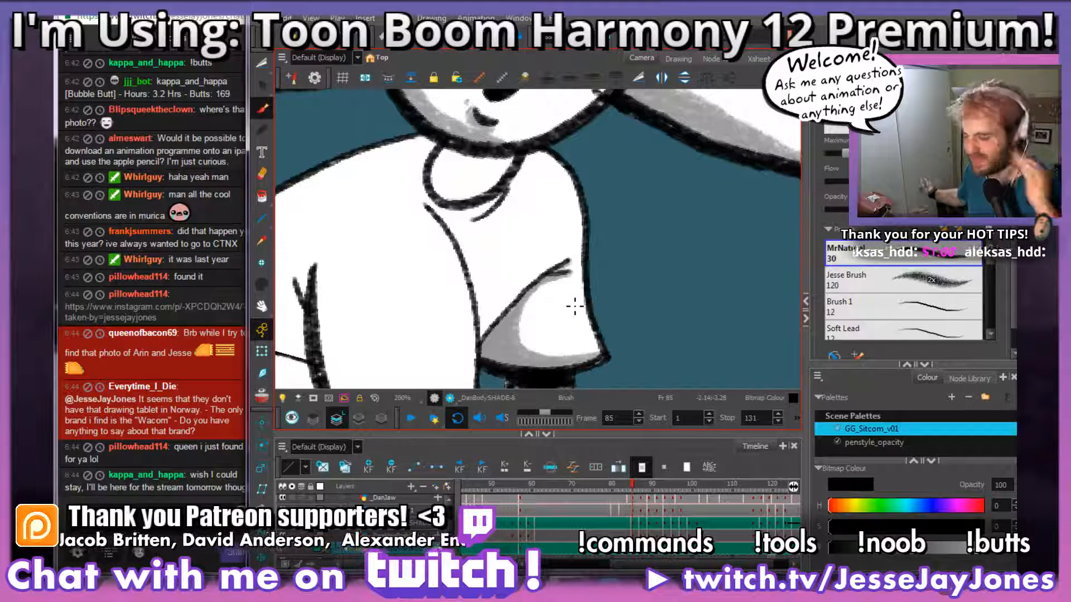
# Step: Brush grey shading on the neck below the chin, inside the collar and under the collar fold in frame 85
pyautogui.moveTo(518, 159)
pyautogui.mouseDown()
pyautogui.moveTo(448, 158)
pyautogui.moveTo(514, 157)
pyautogui.mouseUp()
pyautogui.moveTo(486, 201)
pyautogui.mouseDown()
pyautogui.moveTo(444, 196)
pyautogui.moveTo(448, 159)
pyautogui.mouseUp()
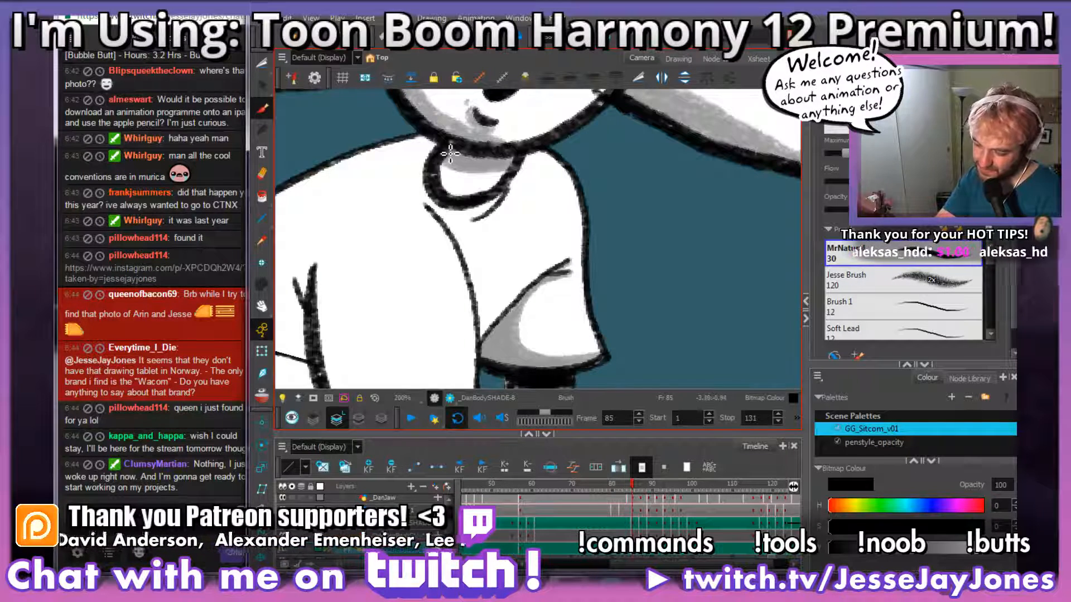
pyautogui.press('space')
pyautogui.moveTo(509, 207); pyautogui.dragTo(531, 225)
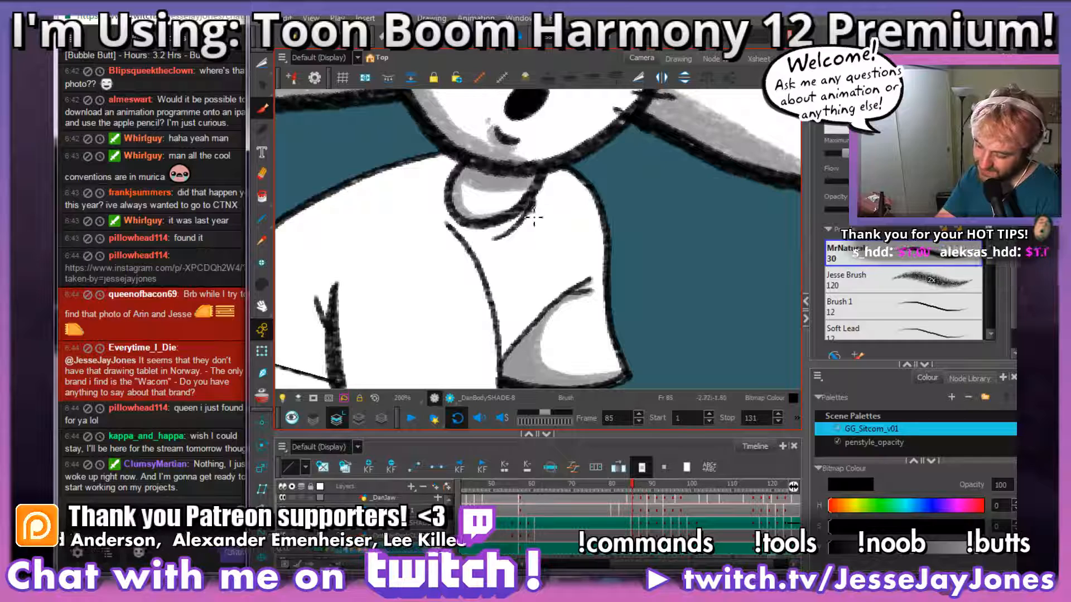
pyautogui.hotkey('alt', 's')
pyautogui.moveTo(543, 263); pyautogui.dragTo(517, 274)
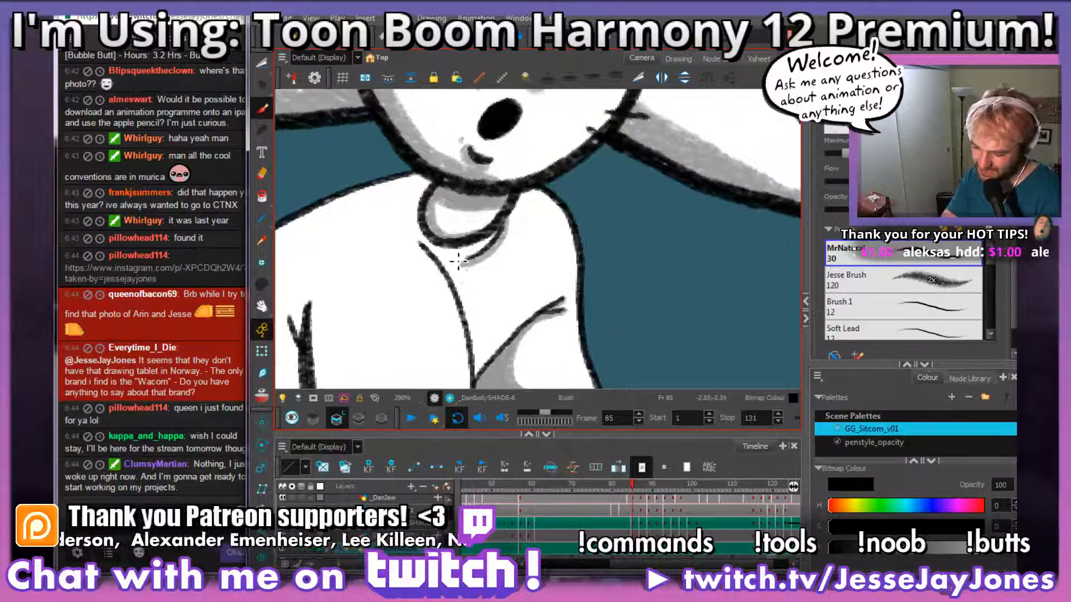
# Step: Brush grey shading along the hem and outer side of the near sleeve up to the shoulder in frame 85
pyautogui.moveTo(497, 317); pyautogui.dragTo(573, 237)
pyautogui.moveTo(588, 321)
pyautogui.mouseDown()
pyautogui.moveTo(549, 346)
pyautogui.moveTo(447, 316)
pyautogui.moveTo(427, 148)
pyautogui.mouseUp()
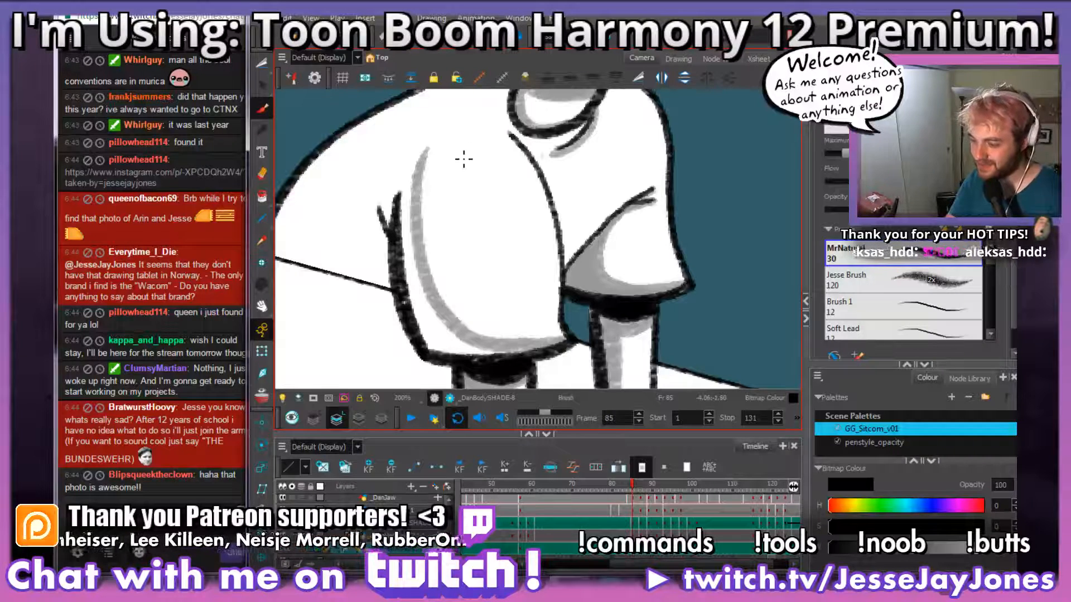
pyautogui.moveTo(467, 140); pyautogui.dragTo(441, 220)
pyautogui.moveTo(460, 154)
pyautogui.mouseDown()
pyautogui.moveTo(400, 205)
pyautogui.moveTo(385, 270)
pyautogui.mouseUp()
pyautogui.scroll(-3, 424, 256)
# Step: Fill the shirt's back behind the near sleeve with grey, from the shoulder down to the table edge in frame 85
pyautogui.moveTo(522, 343)
pyautogui.mouseDown()
pyautogui.moveTo(472, 362)
pyautogui.moveTo(407, 351)
pyautogui.moveTo(419, 335)
pyautogui.moveTo(409, 321)
pyautogui.moveTo(412, 343)
pyautogui.moveTo(387, 282)
pyautogui.moveTo(379, 202)
pyautogui.moveTo(389, 243)
pyautogui.moveTo(488, 274)
pyautogui.mouseUp()
pyautogui.moveTo(488, 357)
pyautogui.mouseDown()
pyautogui.moveTo(508, 322)
pyautogui.moveTo(399, 282)
pyautogui.mouseUp()
pyautogui.moveTo(599, 148); pyautogui.dragTo(579, 170)
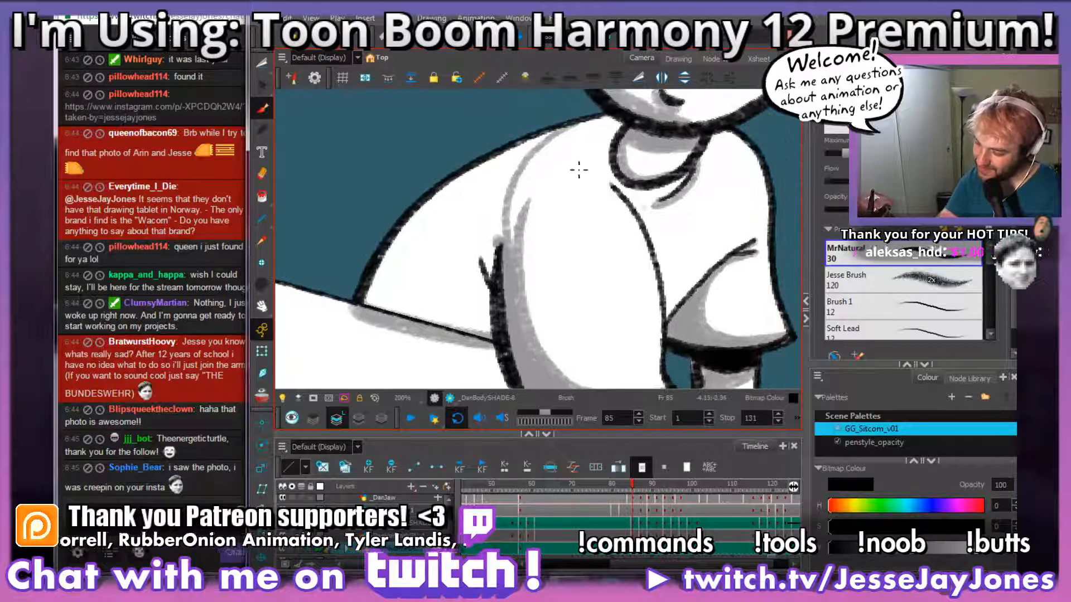
pyautogui.moveTo(565, 132)
pyautogui.mouseDown()
pyautogui.moveTo(462, 178)
pyautogui.moveTo(369, 278)
pyautogui.moveTo(412, 241)
pyautogui.mouseUp()
pyautogui.moveTo(534, 161)
pyautogui.mouseDown()
pyautogui.moveTo(426, 220)
pyautogui.moveTo(388, 278)
pyautogui.moveTo(426, 266)
pyautogui.moveTo(391, 303)
pyautogui.moveTo(421, 287)
pyautogui.moveTo(418, 318)
pyautogui.moveTo(445, 317)
pyautogui.moveTo(411, 309)
pyautogui.moveTo(485, 328)
pyautogui.moveTo(490, 246)
pyautogui.moveTo(498, 275)
pyautogui.moveTo(515, 168)
pyautogui.moveTo(500, 228)
pyautogui.moveTo(495, 218)
pyautogui.moveTo(469, 249)
pyautogui.mouseUp()
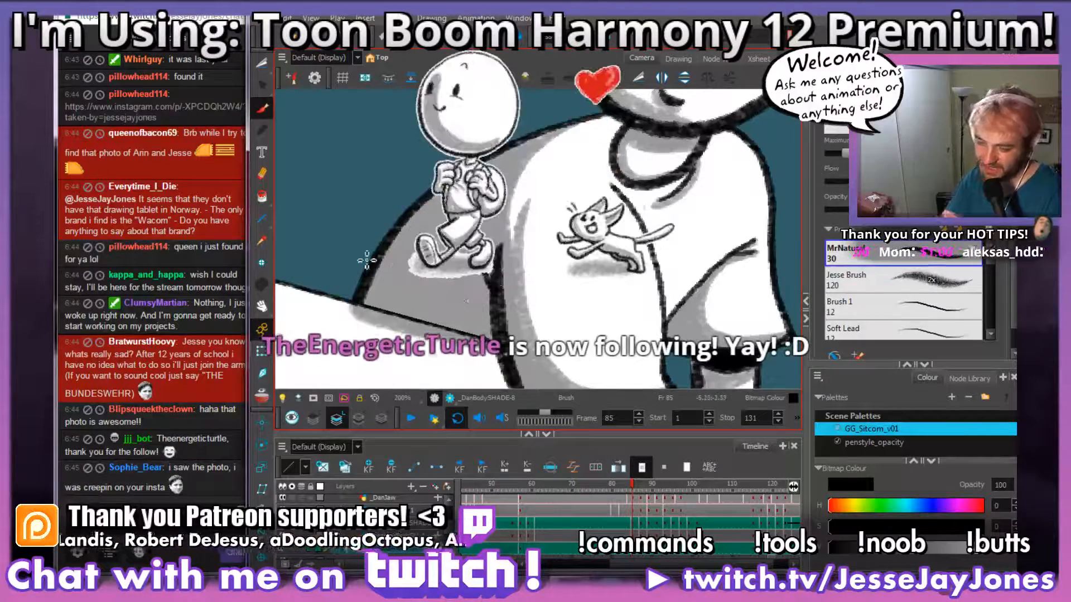
# Step: Cut out and delete the grey that spills from the shirt's back over the table edge in frame 85
pyautogui.hotkey('alt', 't')
pyautogui.press('2')
pyautogui.press('2')
pyautogui.moveTo(503, 343); pyautogui.dragTo(594, 348)
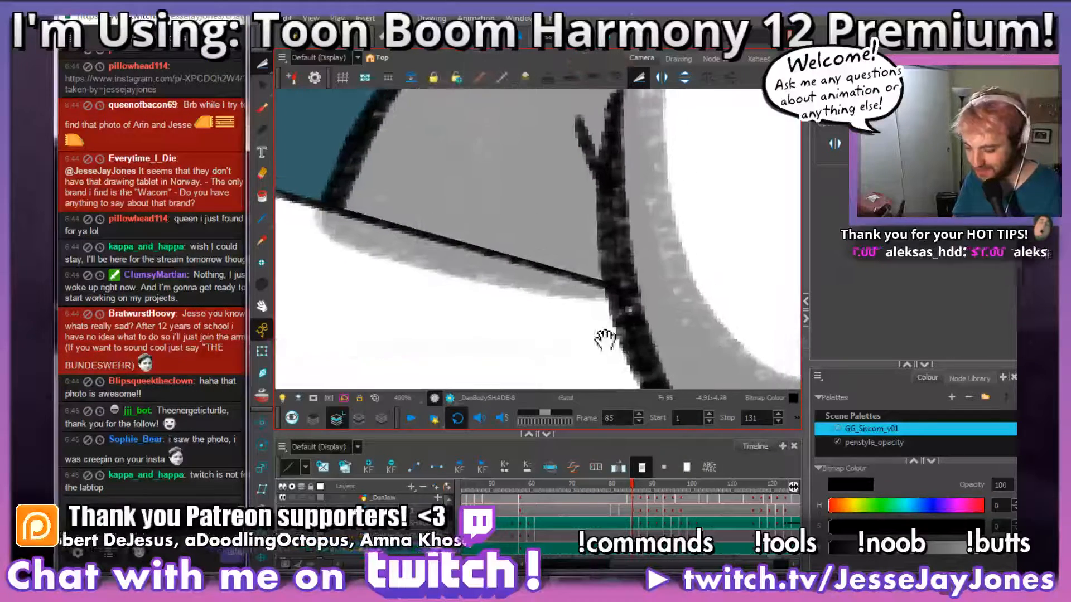
pyautogui.moveTo(512, 343); pyautogui.dragTo(542, 339)
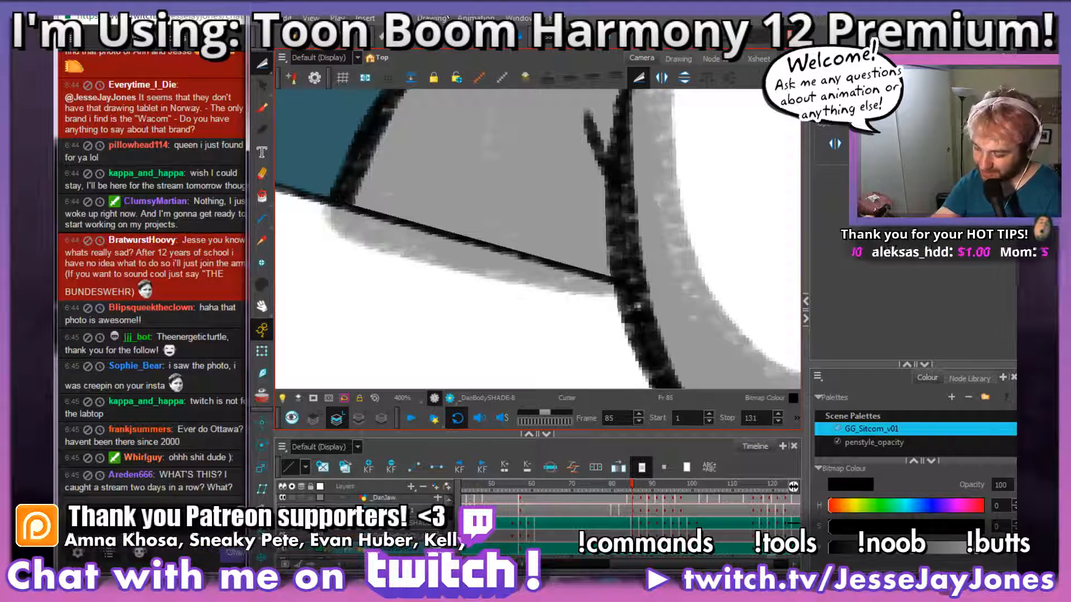
pyautogui.moveTo(349, 341)
pyautogui.mouseDown()
pyautogui.moveTo(481, 371)
pyautogui.moveTo(600, 358)
pyautogui.moveTo(629, 317)
pyautogui.moveTo(625, 296)
pyautogui.moveTo(599, 281)
pyautogui.moveTo(333, 206)
pyautogui.moveTo(276, 194)
pyautogui.mouseUp()
pyautogui.press('Delete')
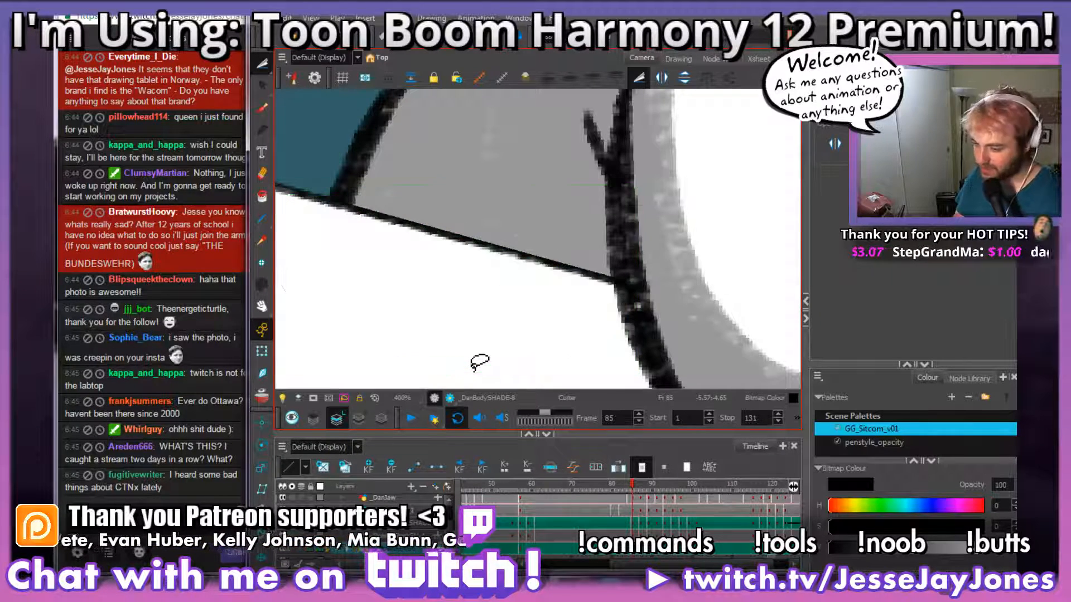
# Step: Review frame 85's shirt and sleeve shading close up and within the wider scene
pyautogui.press('1')
pyautogui.press('1')
pyautogui.press('1')
pyautogui.press('1')
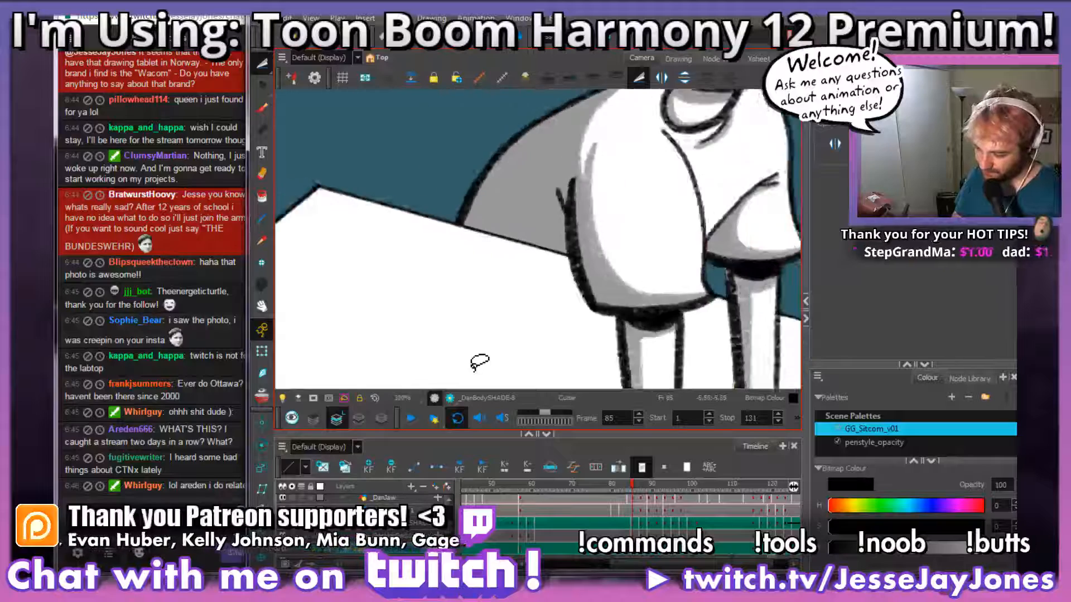
pyautogui.press('1')
pyautogui.press('1')
pyautogui.press('1')
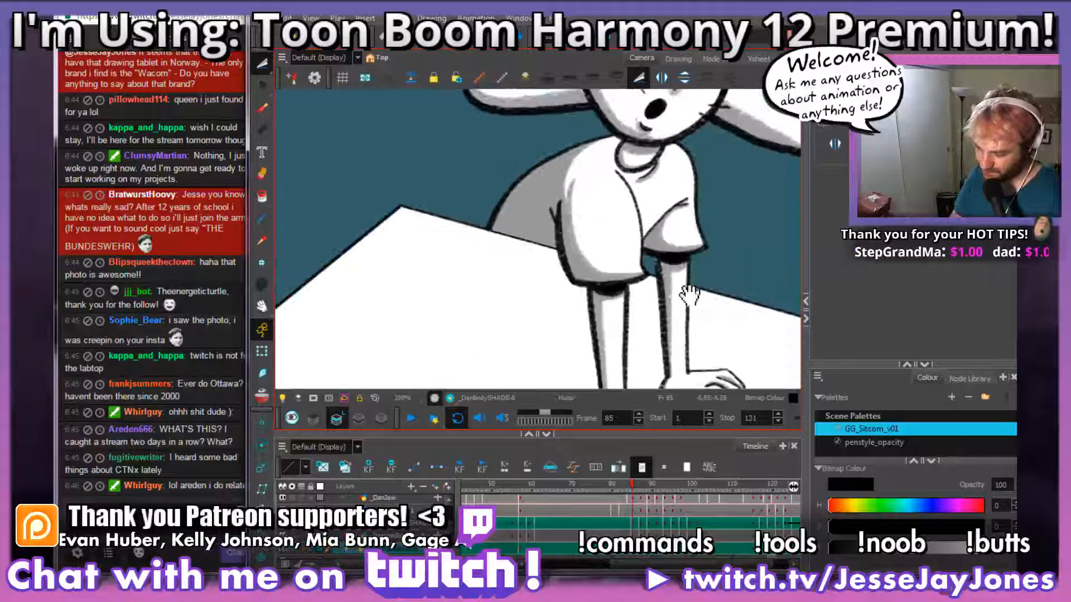
pyautogui.click(262, 109)
pyautogui.press('2')
pyautogui.press('2')
pyautogui.press('2')
pyautogui.moveTo(576, 164)
pyautogui.mouseDown()
pyautogui.moveTo(535, 233)
pyautogui.moveTo(567, 263)
pyautogui.moveTo(585, 210)
pyautogui.moveTo(507, 271)
pyautogui.moveTo(482, 254)
pyautogui.moveTo(448, 167)
pyautogui.mouseUp()
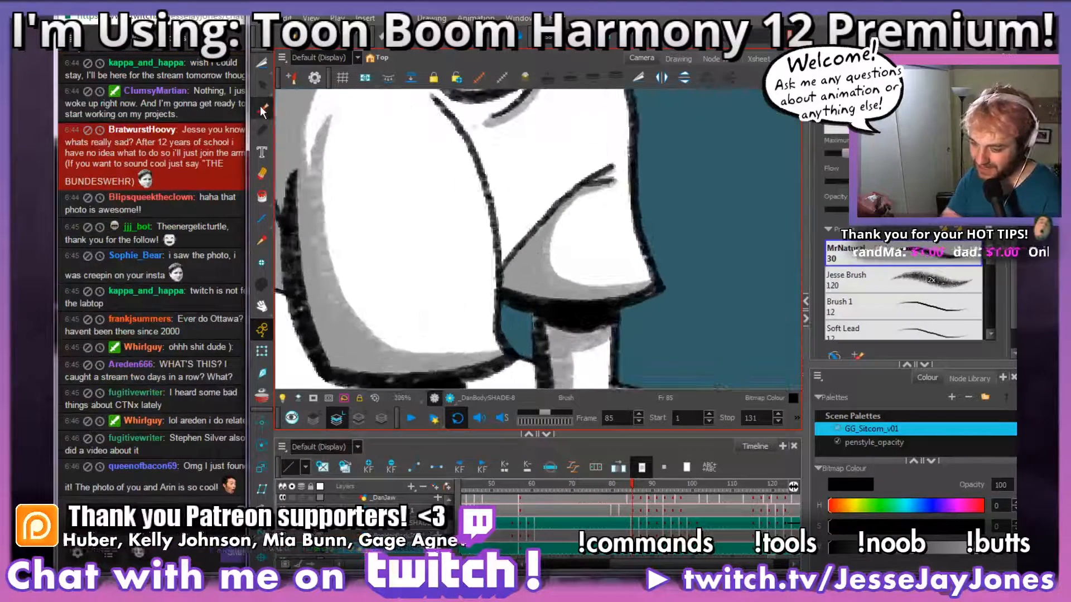
pyautogui.moveTo(489, 270)
pyautogui.mouseDown()
pyautogui.moveTo(494, 293)
pyautogui.moveTo(517, 269)
pyautogui.mouseUp()
pyautogui.press('1')
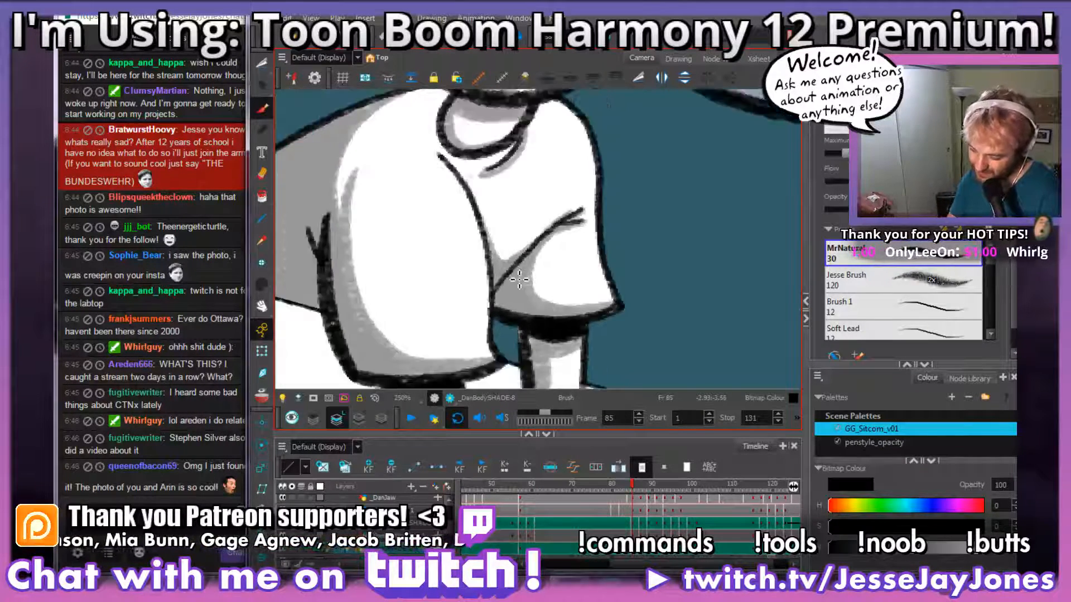
pyautogui.press('1')
pyautogui.press('1')
pyautogui.press('1')
pyautogui.press('1')
pyautogui.press('1')
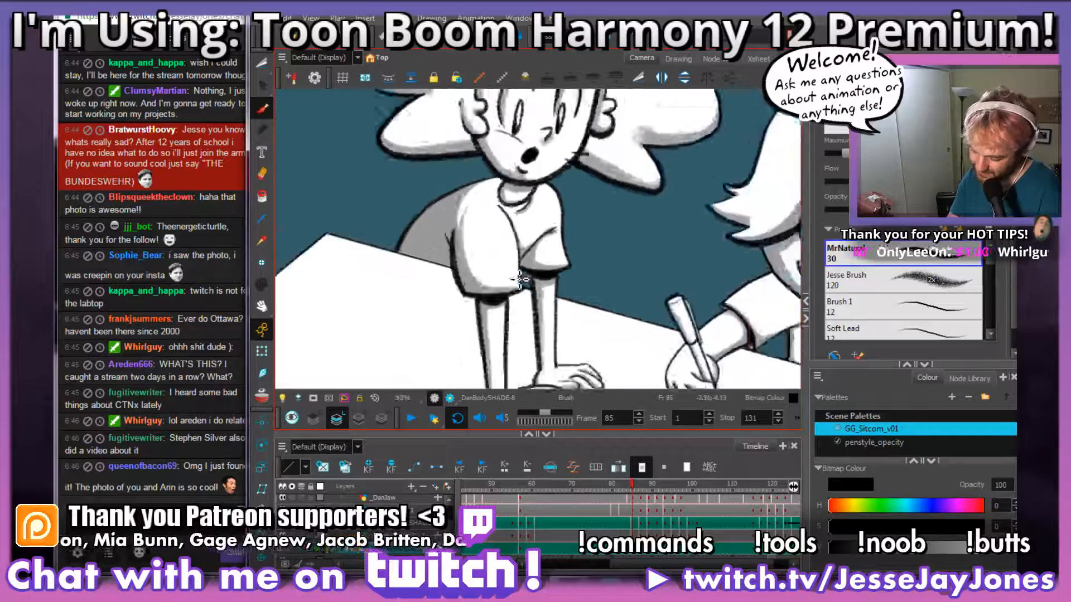
# Step: Examine frame 85's hand shading and tabletop shadows close up and alongside the seated character
pyautogui.moveTo(598, 363); pyautogui.dragTo(583, 301)
pyautogui.press('2')
pyautogui.press('2')
pyautogui.press('2')
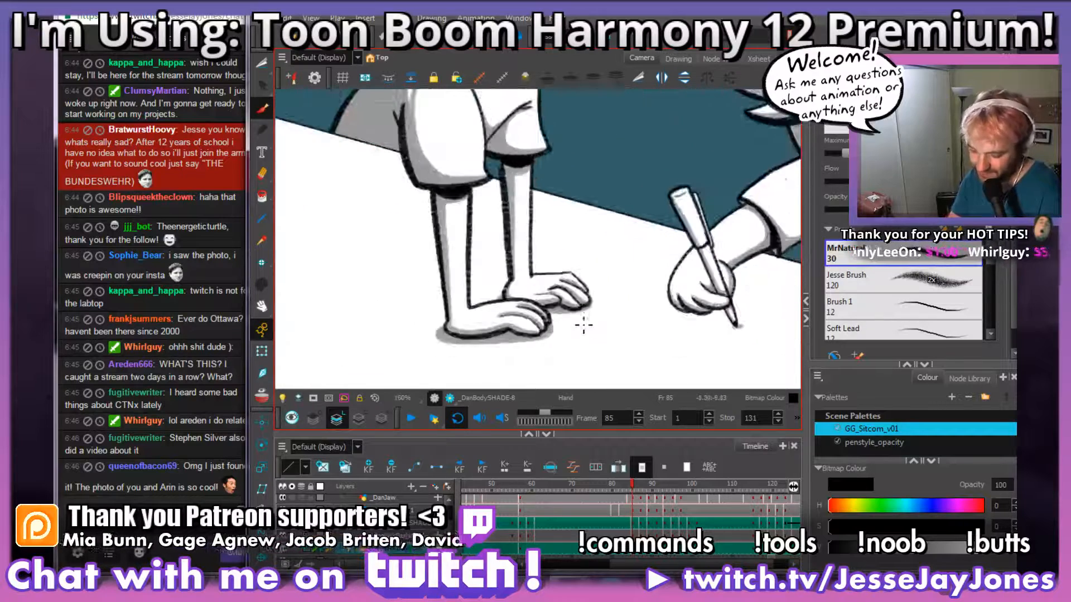
pyautogui.press('2')
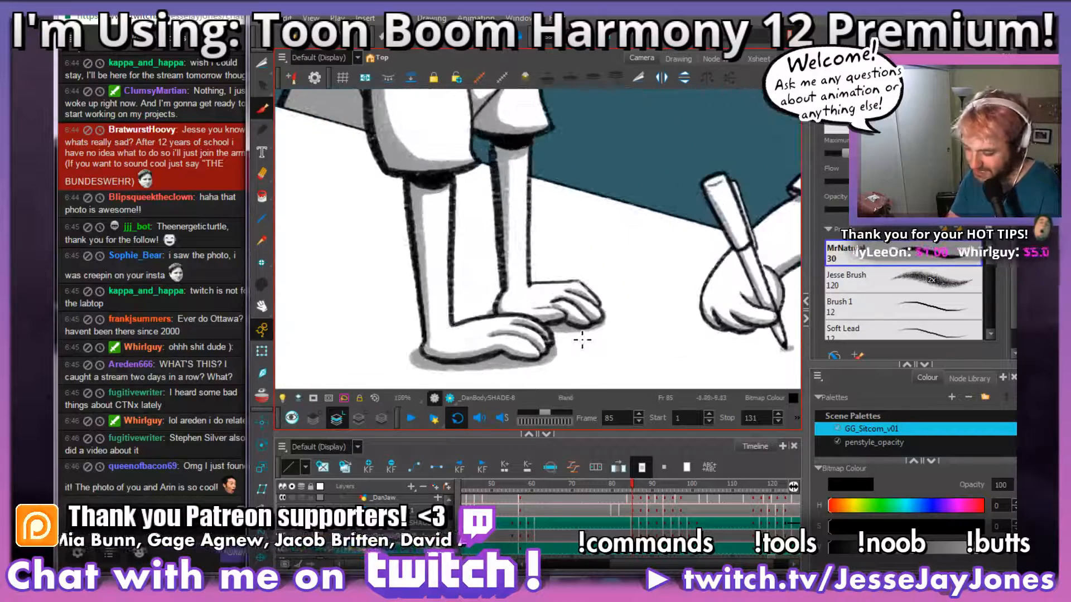
pyautogui.press('1')
pyautogui.press('1')
pyautogui.press('1')
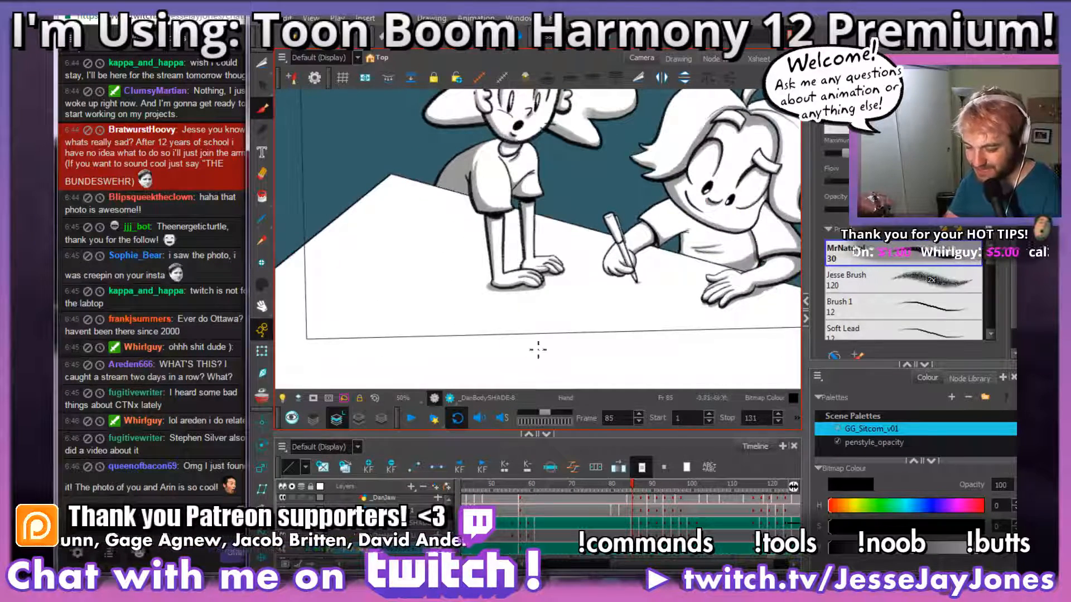
pyautogui.moveTo(493, 246); pyautogui.dragTo(460, 249)
pyautogui.press('2')
pyautogui.press('2')
pyautogui.press('2')
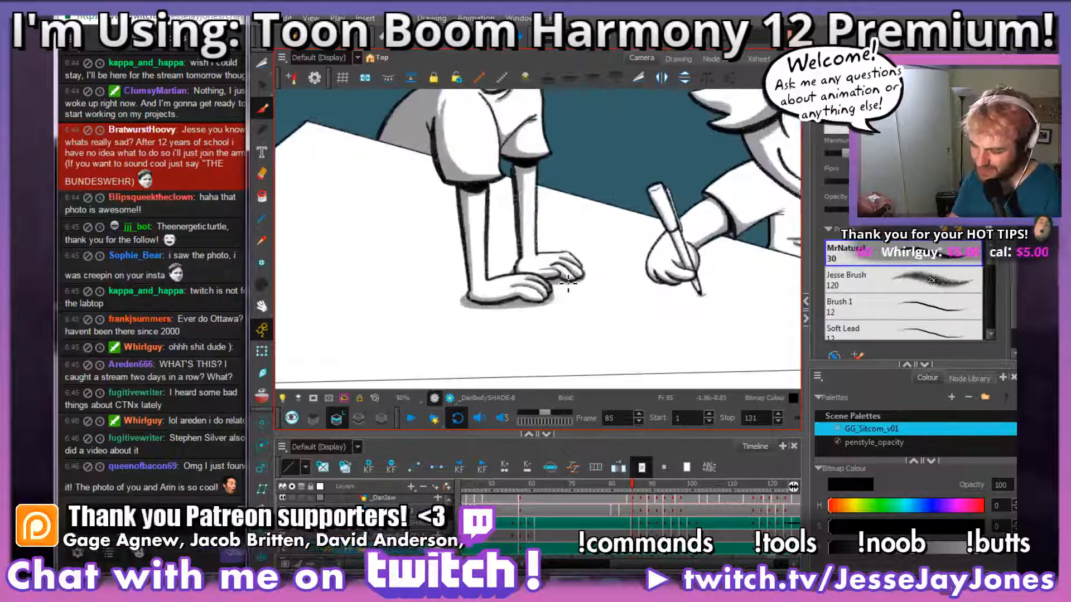
pyautogui.click(262, 65)
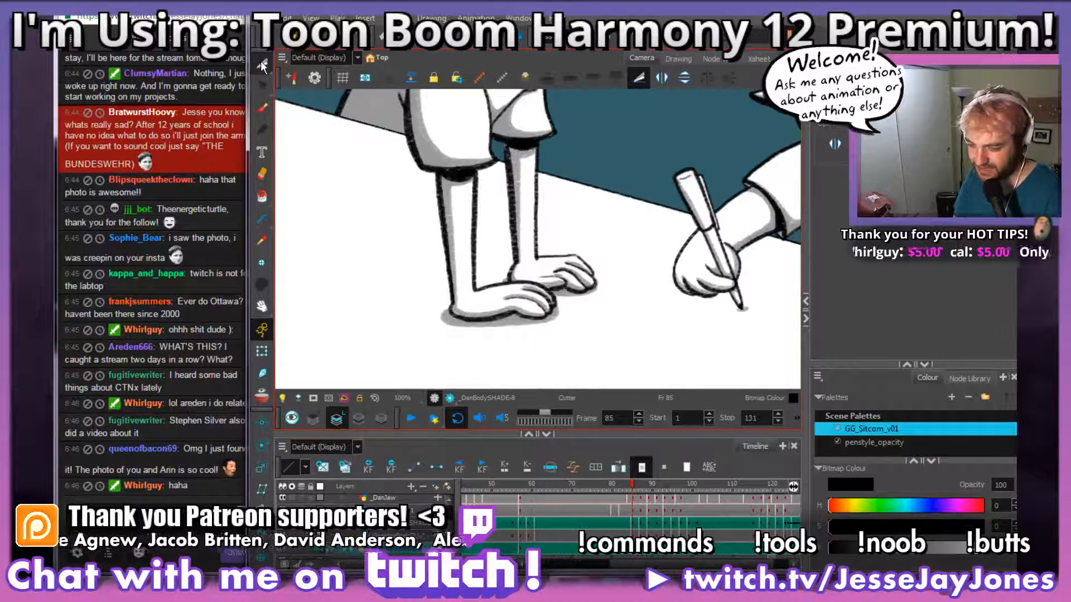
pyautogui.moveTo(603, 293); pyautogui.dragTo(569, 275)
pyautogui.press('2')
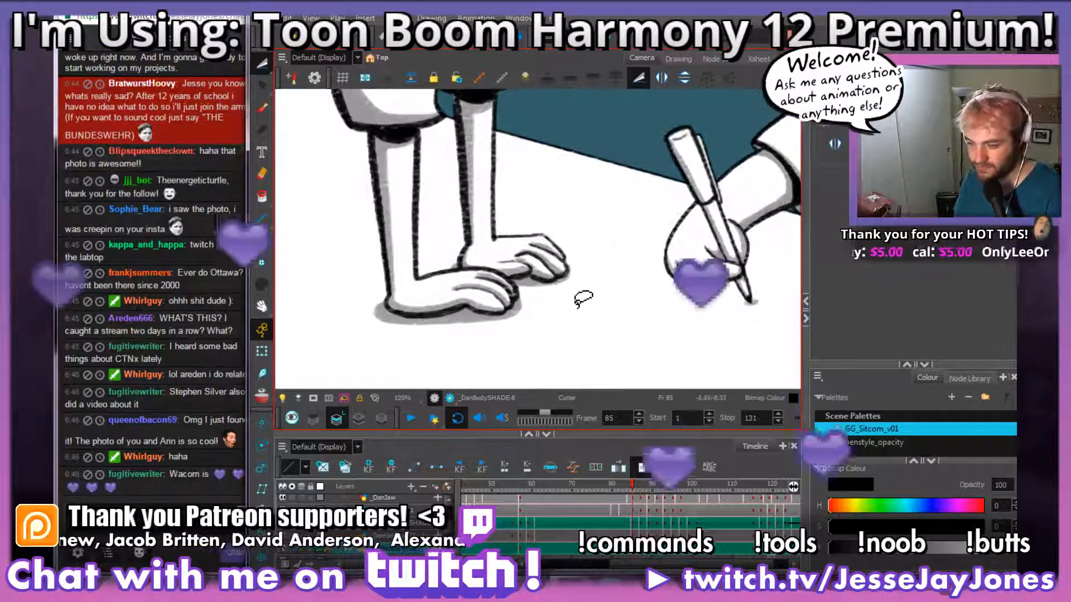
pyautogui.moveTo(595, 318); pyautogui.dragTo(580, 316)
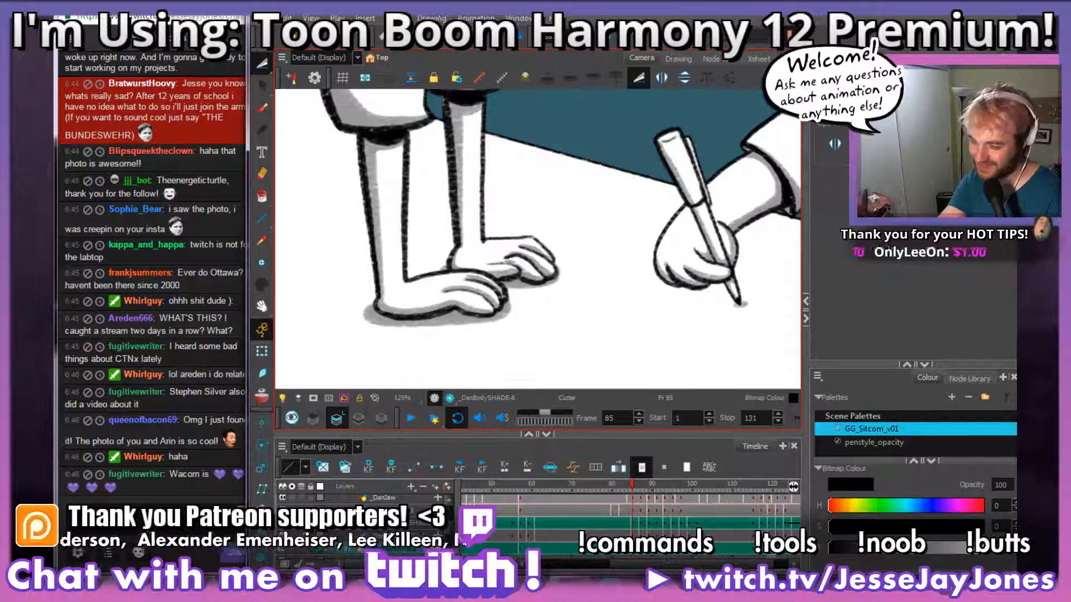
pyautogui.scroll(-1, 564, 308)
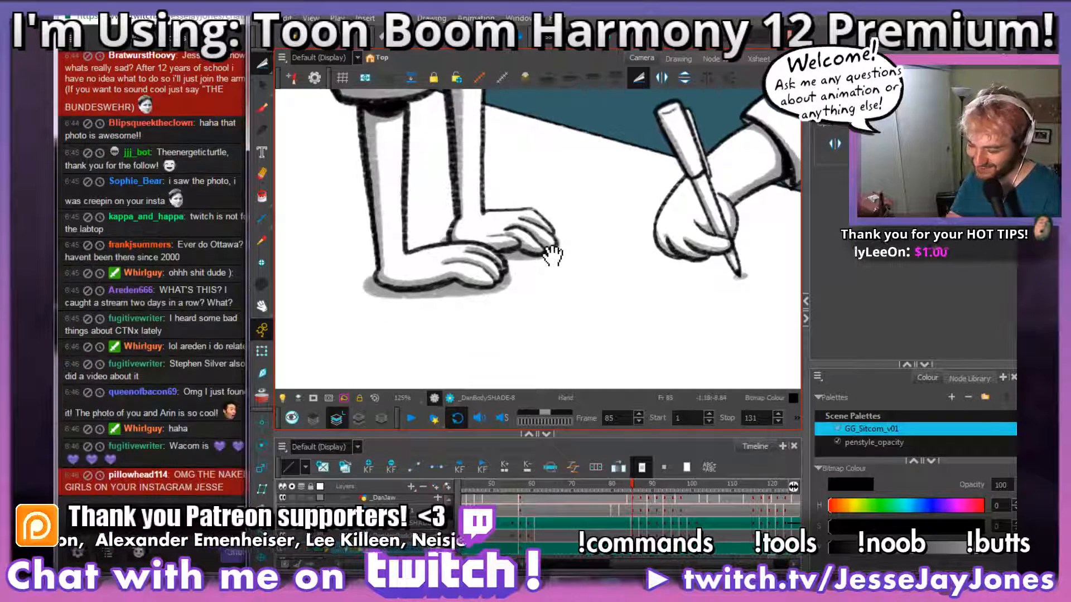
pyautogui.click(258, 106)
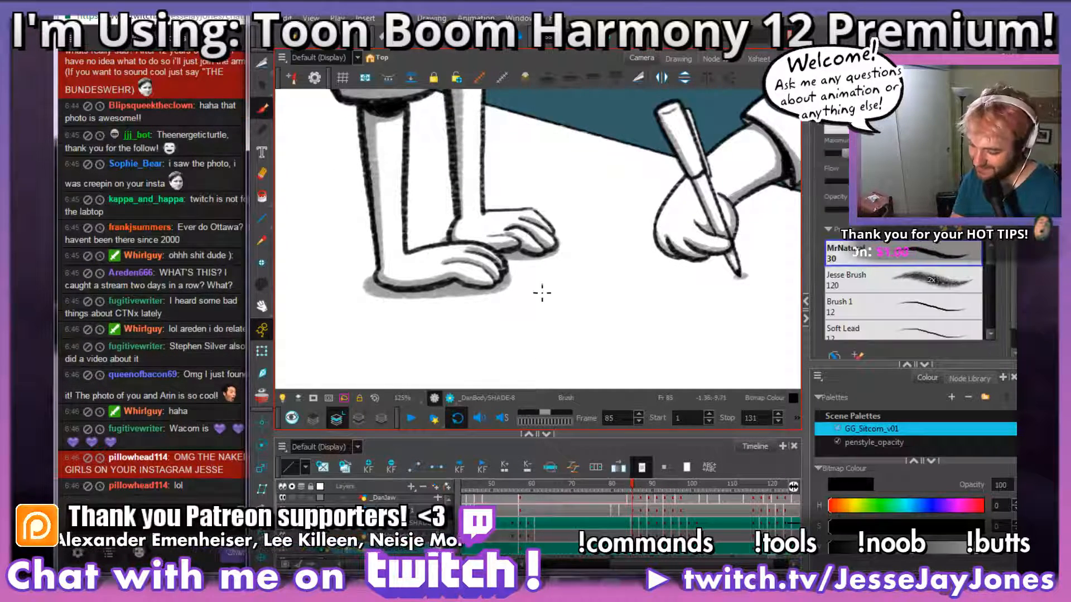
pyautogui.moveTo(515, 304); pyautogui.dragTo(516, 335)
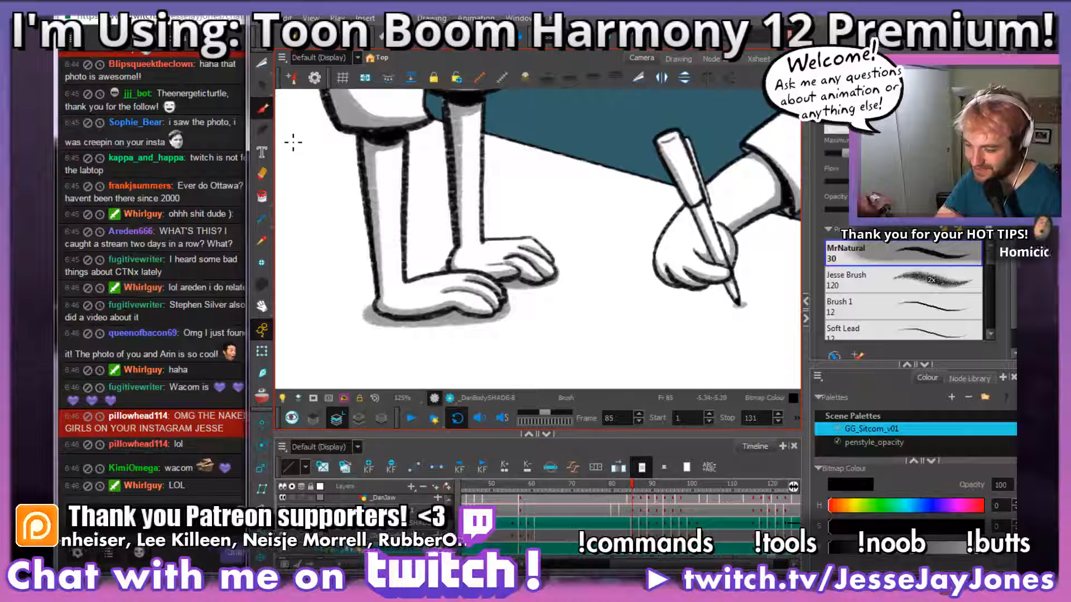
# Step: Advance to frame 87's unshaded body drawing with its hands in view
pyautogui.moveTo(569, 334); pyautogui.dragTo(564, 307)
pyautogui.press('.')
pyautogui.press('.')
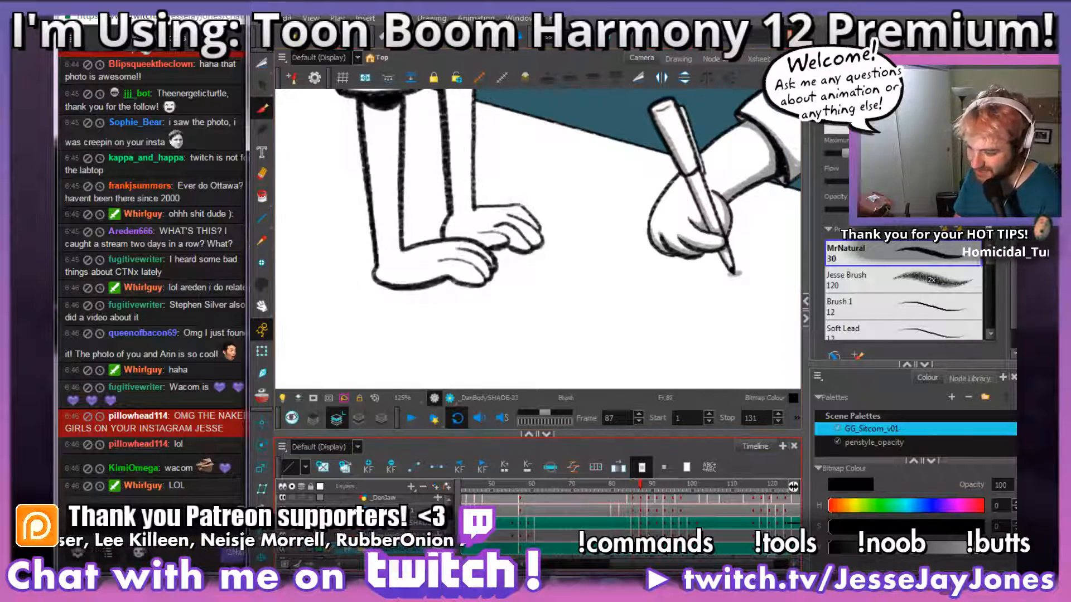
# Step: Copy the shading around both hands from frame 86 with the Cutter and paste it into frame 87's drawing
pyautogui.moveTo(528, 246); pyautogui.dragTo(529, 291)
pyautogui.click(261, 63)
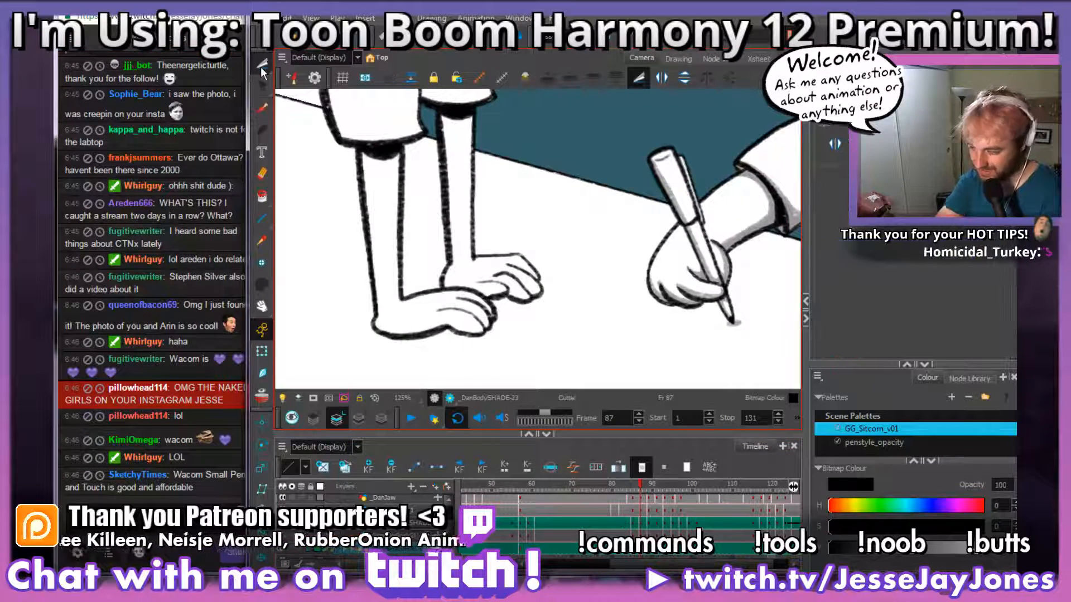
pyautogui.press(',')
pyautogui.press('2')
pyautogui.moveTo(551, 346)
pyautogui.mouseDown()
pyautogui.moveTo(623, 269)
pyautogui.moveTo(599, 208)
pyautogui.moveTo(433, 234)
pyautogui.moveTo(397, 281)
pyautogui.moveTo(339, 293)
pyautogui.moveTo(303, 365)
pyautogui.moveTo(614, 332)
pyautogui.moveTo(628, 307)
pyautogui.mouseUp()
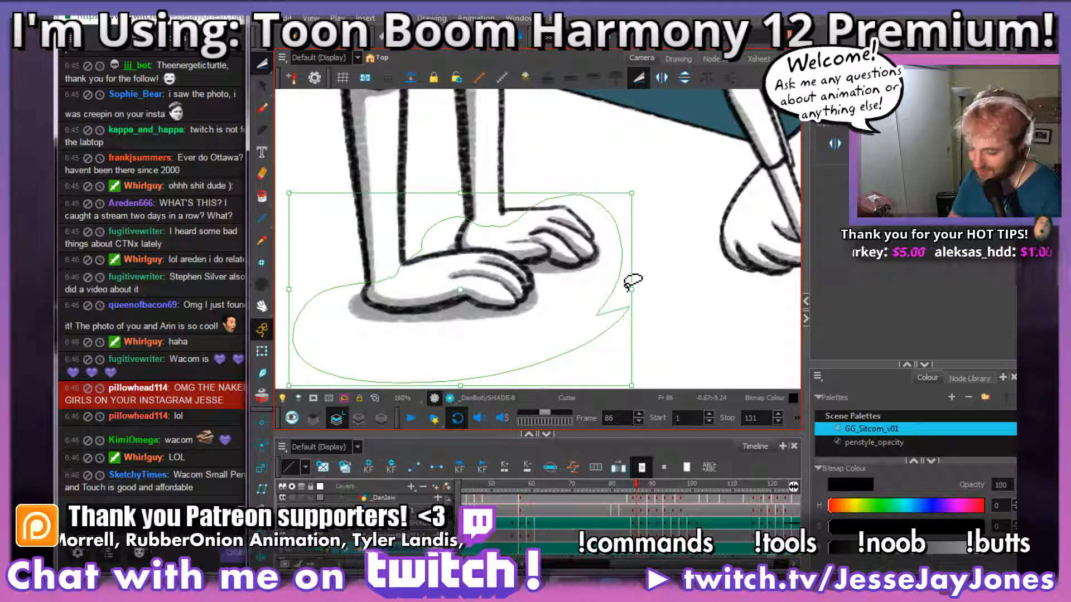
pyautogui.hotkey('ctrl', 'c')
pyautogui.press('.')
pyautogui.hotkey('ctrl', 'v')
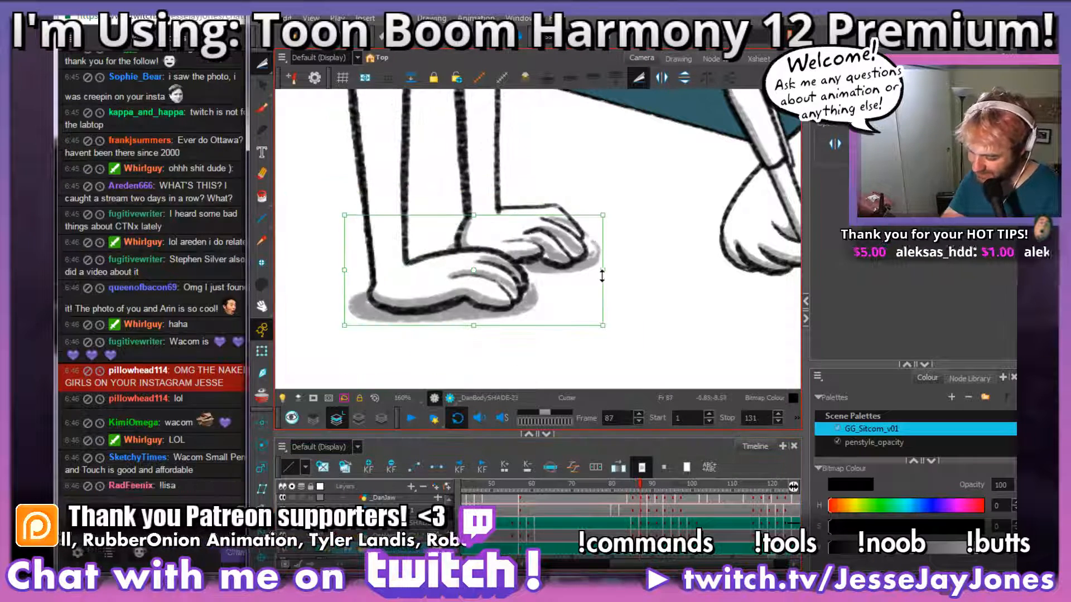
# Step: Narrow the pasted hand shading slightly and nudge it sideways until it lines up with frame 87's hands
pyautogui.moveTo(600, 270); pyautogui.dragTo(594, 269)
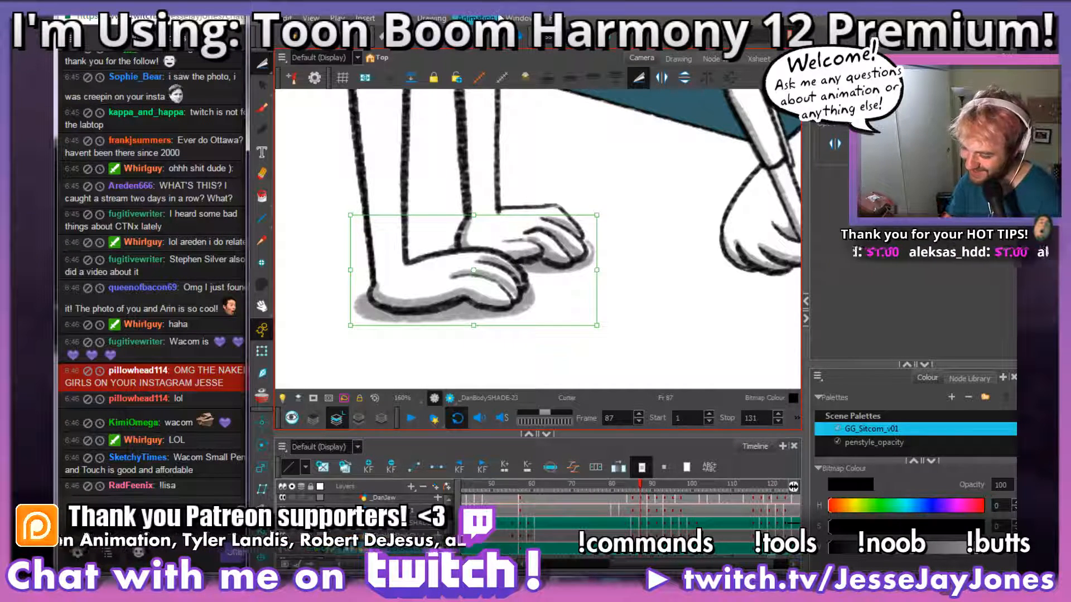
pyautogui.press('space')
pyautogui.moveTo(531, 274); pyautogui.dragTo(557, 256)
pyautogui.press('space')
pyautogui.scroll(-4, 556, 256)
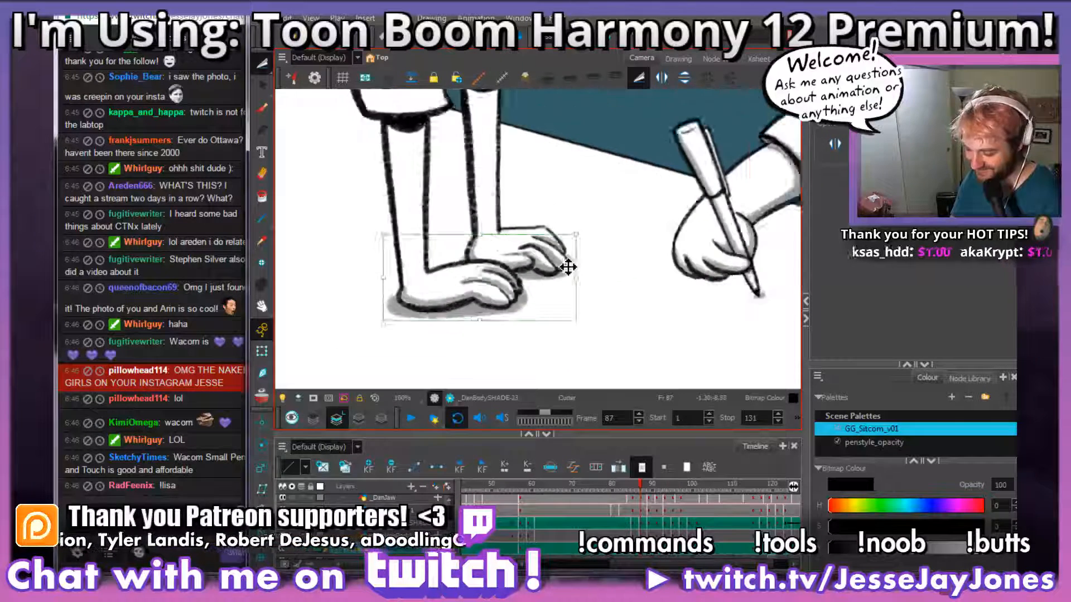
pyautogui.scroll(4, 561, 260)
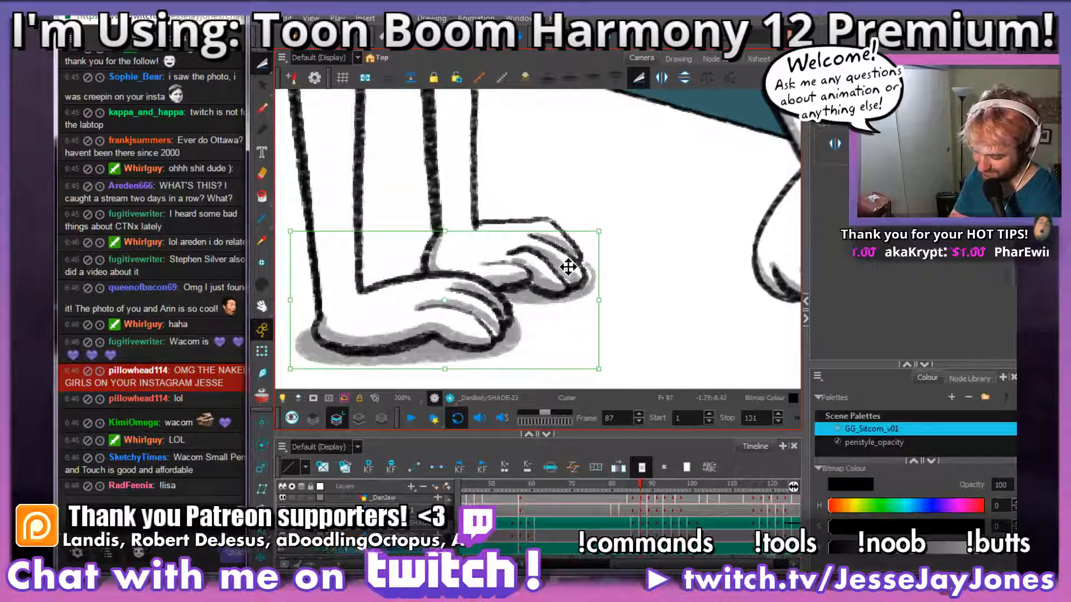
pyautogui.press('Left')
pyautogui.press('Left')
pyautogui.press('Left')
pyautogui.press('Left')
pyautogui.press('Left')
pyautogui.press('Left')
pyautogui.press('Left')
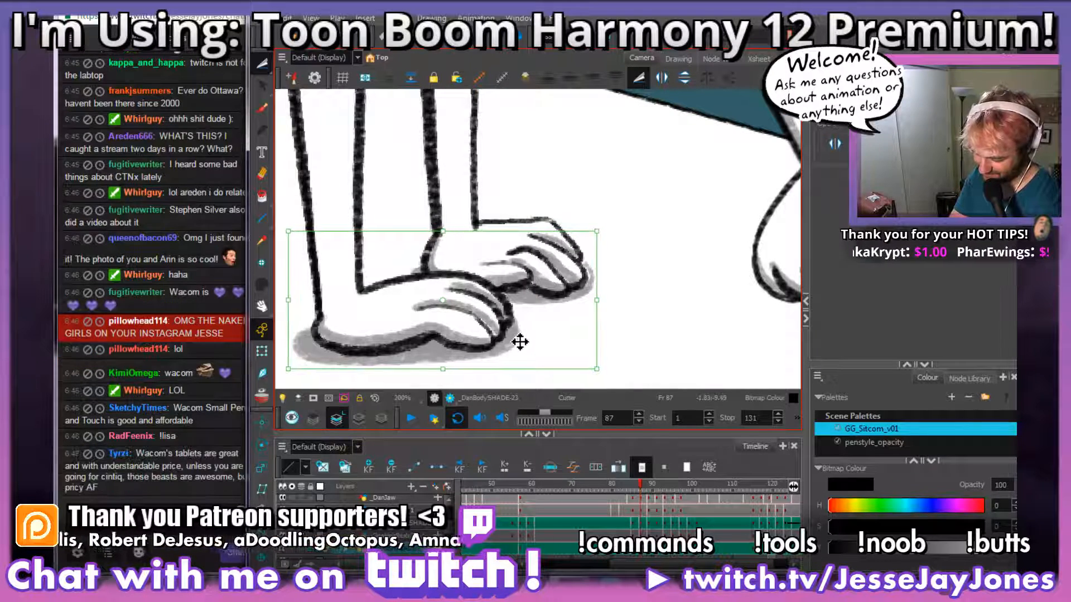
pyautogui.press('Right')
pyautogui.press('Right')
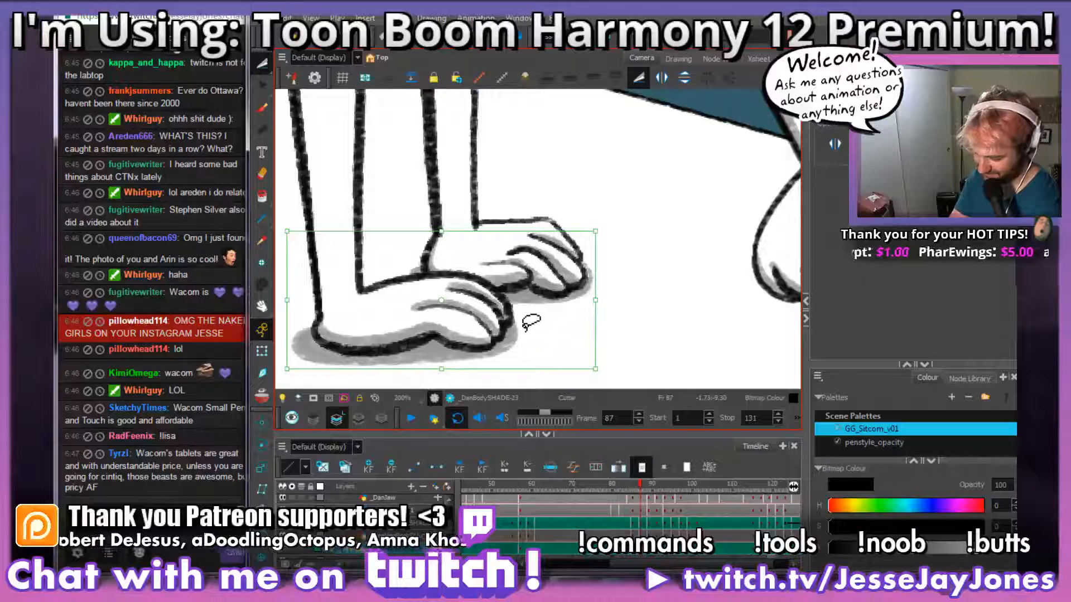
# Step: Brush grey shadows across the tops of both forearms directly beneath the sleeve openings in frame 87
pyautogui.press('space')
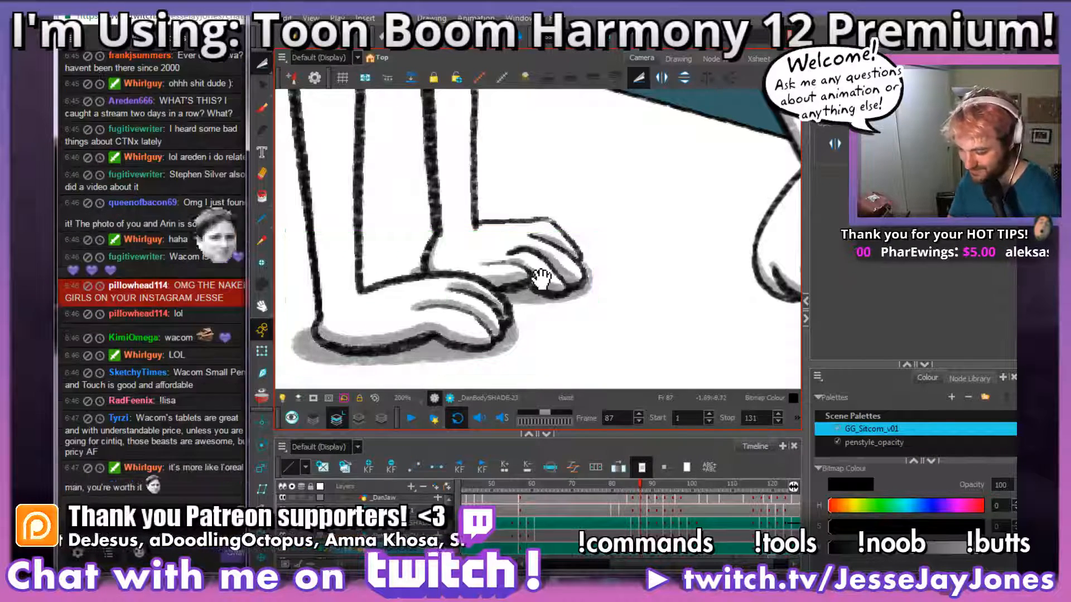
pyautogui.moveTo(461, 103); pyautogui.dragTo(498, 197)
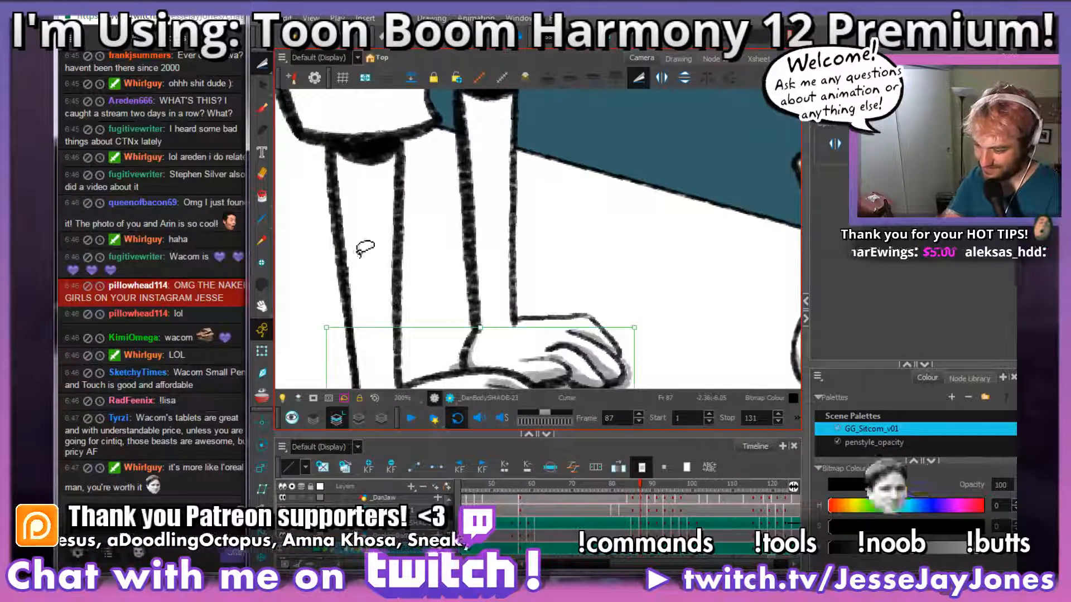
pyautogui.click(260, 106)
pyautogui.press('space')
pyautogui.moveTo(511, 286); pyautogui.dragTo(552, 281)
pyautogui.press('space')
pyautogui.moveTo(480, 291); pyautogui.dragTo(552, 294)
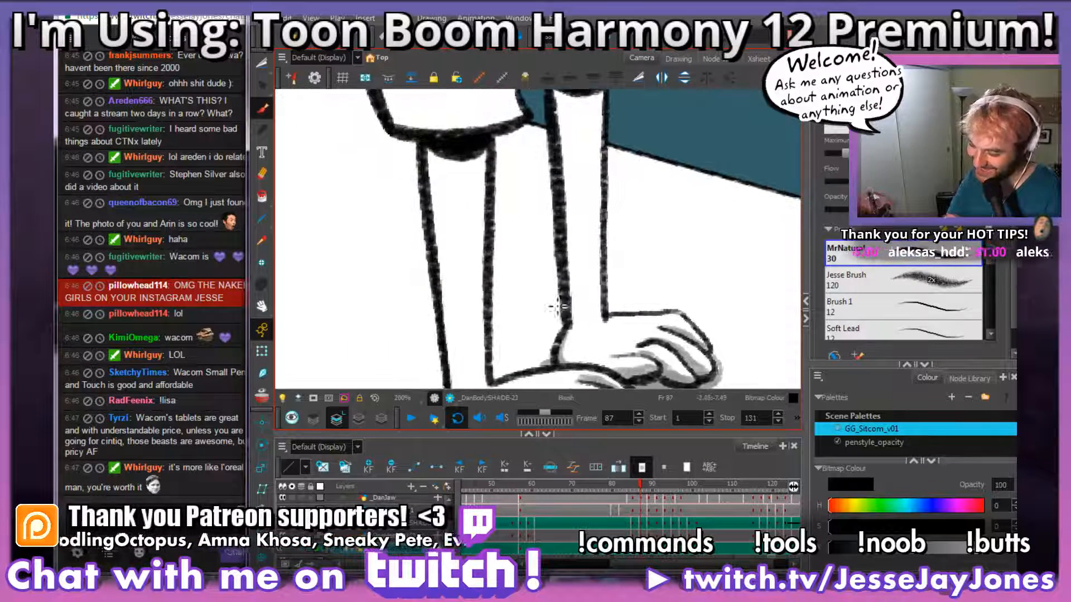
pyautogui.press('space')
pyautogui.moveTo(425, 136)
pyautogui.mouseDown()
pyautogui.moveTo(552, 223)
pyautogui.moveTo(512, 221)
pyautogui.mouseUp()
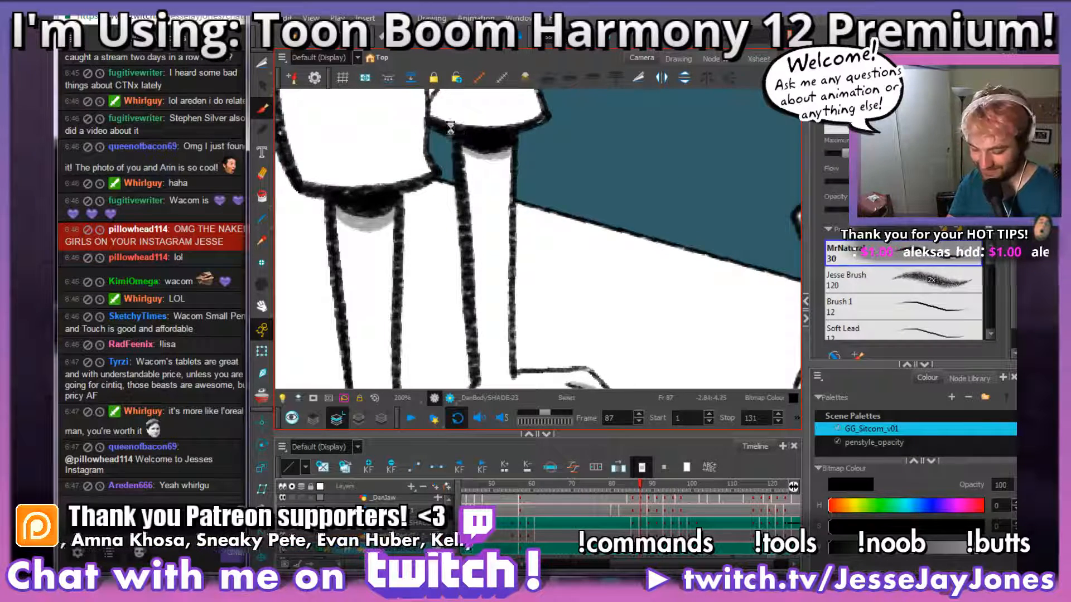
# Step: Shade the back edges of the near and far forearms in grey, from the wrists up to the sleeve shadows
pyautogui.press('space')
pyautogui.moveTo(461, 323); pyautogui.dragTo(491, 285)
pyautogui.moveTo(535, 260); pyautogui.dragTo(521, 287)
pyautogui.press('1')
pyautogui.press('1')
pyautogui.moveTo(522, 340); pyautogui.dragTo(536, 324)
pyautogui.press('2')
pyautogui.moveTo(496, 246); pyautogui.dragTo(499, 274)
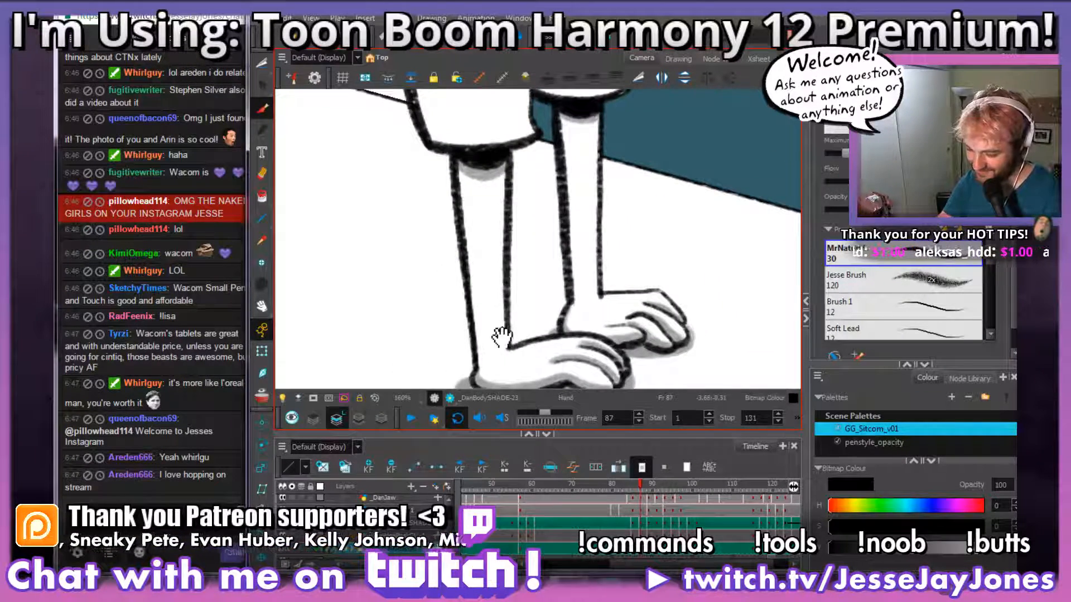
pyautogui.moveTo(500, 336); pyautogui.dragTo(488, 321)
pyautogui.moveTo(501, 228)
pyautogui.mouseDown()
pyautogui.moveTo(508, 257)
pyautogui.moveTo(510, 209)
pyautogui.mouseUp()
pyautogui.moveTo(581, 302); pyautogui.dragTo(586, 312)
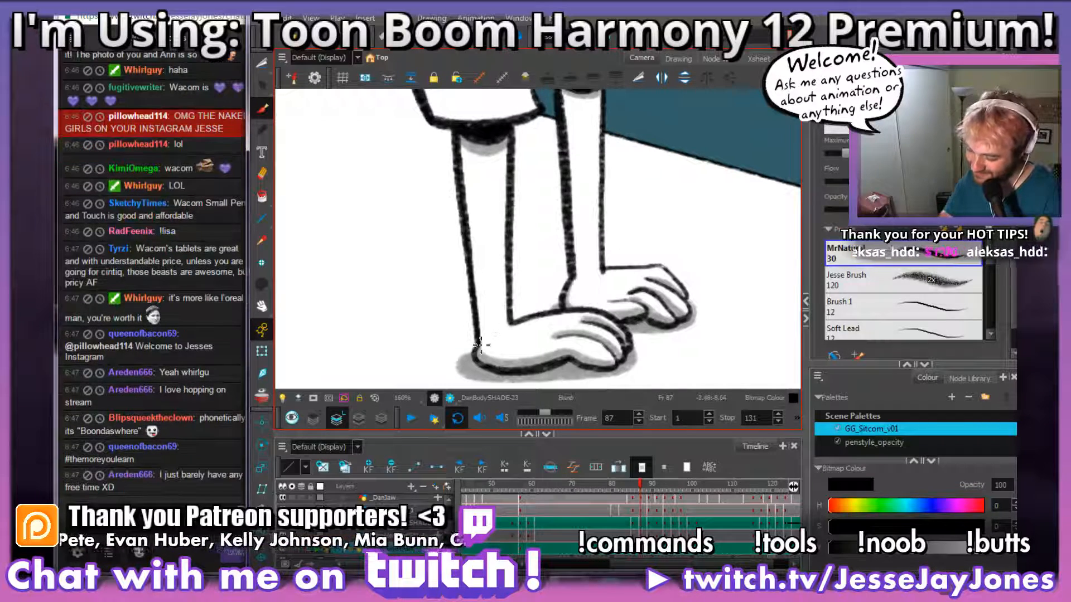
pyautogui.moveTo(480, 345); pyautogui.dragTo(464, 144)
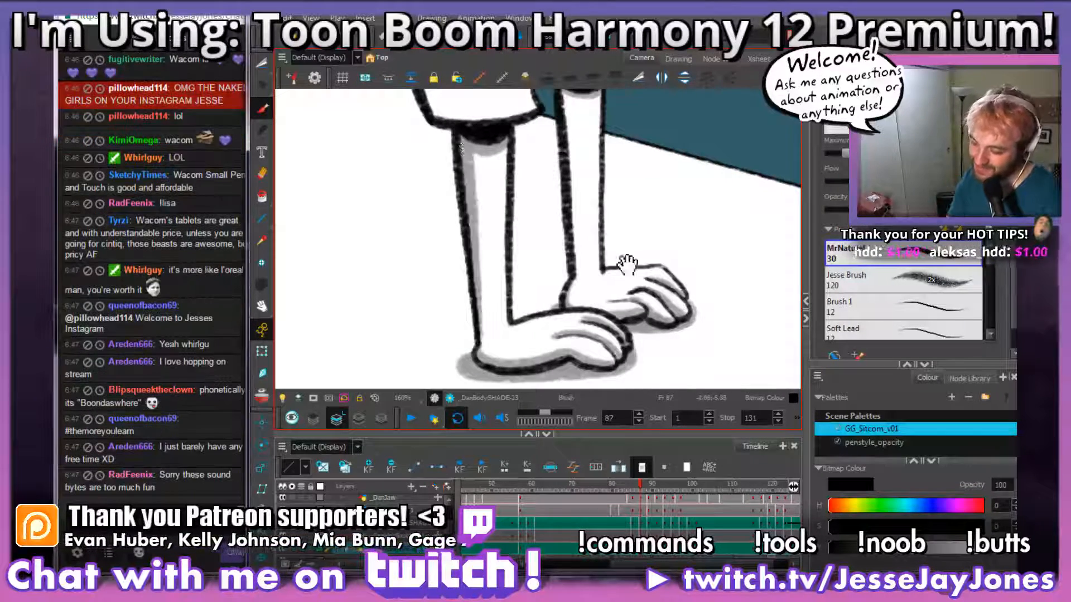
pyautogui.moveTo(627, 266); pyautogui.dragTo(517, 314)
pyautogui.moveTo(494, 274)
pyautogui.mouseDown()
pyautogui.moveTo(472, 364)
pyautogui.moveTo(467, 154)
pyautogui.mouseUp()
# Step: Brush grey shading onto the far sleeve beneath its fold line and along the hem
pyautogui.moveTo(487, 256); pyautogui.dragTo(498, 341)
pyautogui.moveTo(547, 232)
pyautogui.mouseDown()
pyautogui.moveTo(539, 307)
pyautogui.moveTo(555, 304)
pyautogui.moveTo(481, 276)
pyautogui.moveTo(544, 205)
pyautogui.moveTo(460, 281)
pyautogui.mouseUp()
pyautogui.press('2')
pyautogui.moveTo(556, 276)
pyautogui.mouseDown()
pyautogui.moveTo(574, 273)
pyautogui.moveTo(550, 304)
pyautogui.moveTo(514, 313)
pyautogui.moveTo(498, 278)
pyautogui.moveTo(496, 314)
pyautogui.moveTo(487, 281)
pyautogui.mouseUp()
pyautogui.press('space')
pyautogui.moveTo(633, 292); pyautogui.dragTo(629, 314)
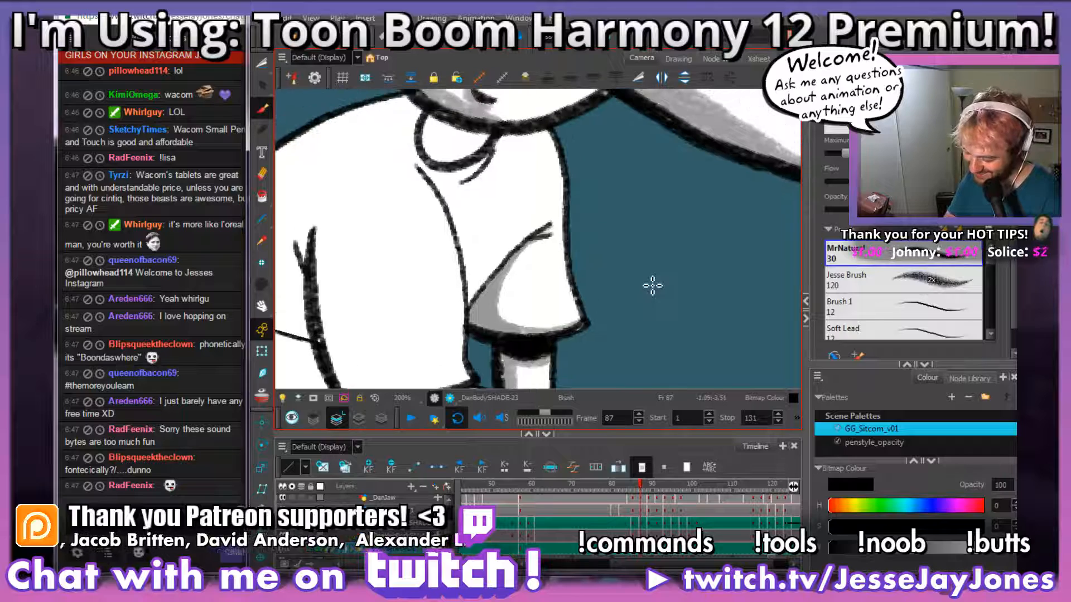
# Step: Compare frame 87's collar, chest and sleeves with the shaded drawing in frame 86
pyautogui.press(',')
pyautogui.press('.')
pyautogui.press(',')
pyautogui.press('.')
pyautogui.moveTo(510, 145); pyautogui.dragTo(523, 224)
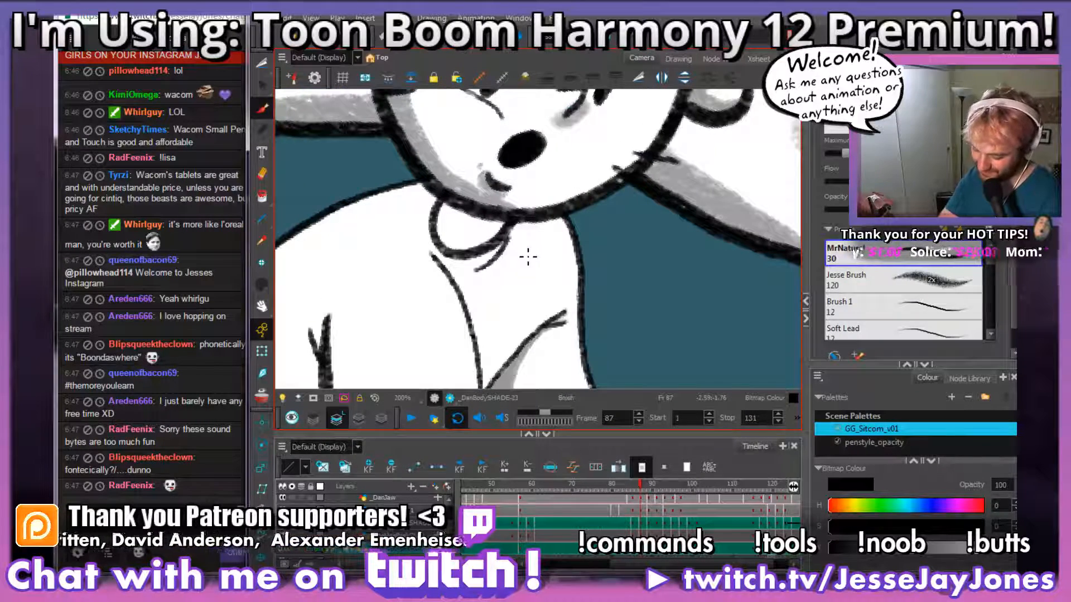
pyautogui.press(',')
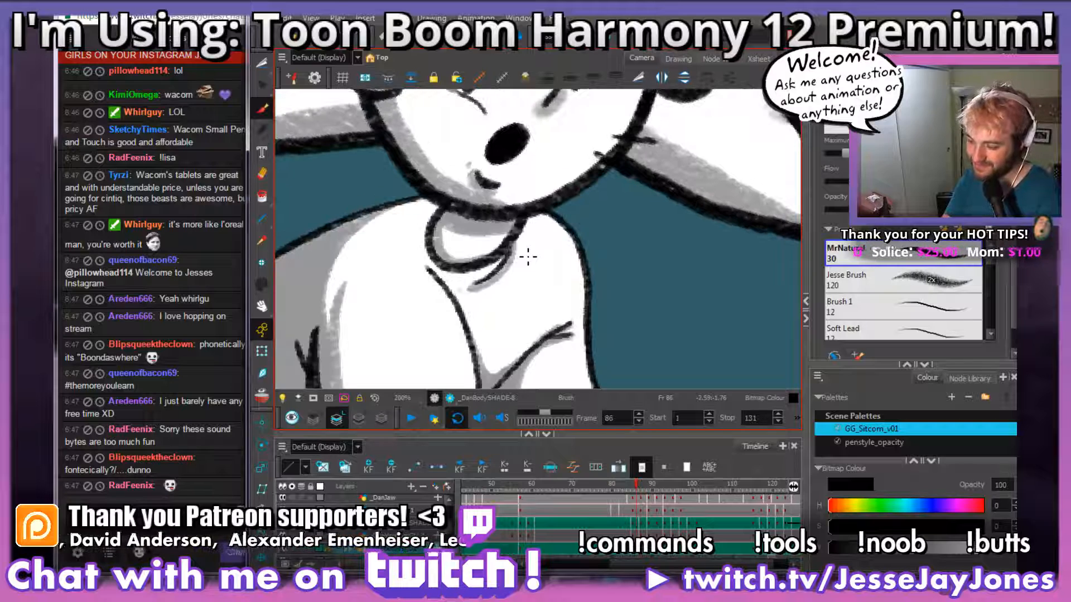
pyautogui.press('.')
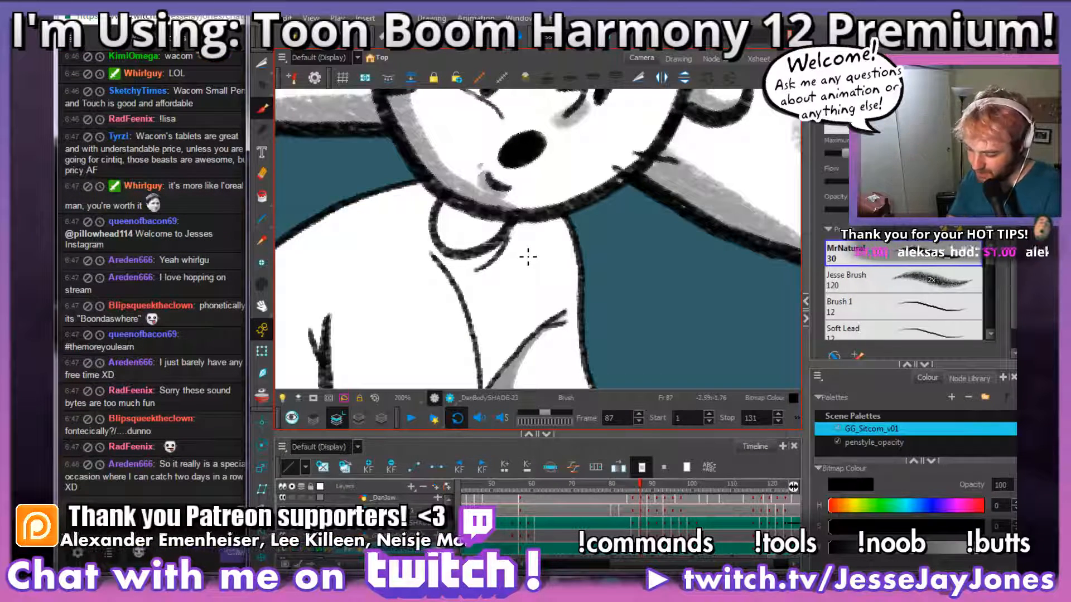
pyautogui.moveTo(560, 334)
pyautogui.mouseDown()
pyautogui.moveTo(554, 298)
pyautogui.moveTo(569, 319)
pyautogui.mouseUp()
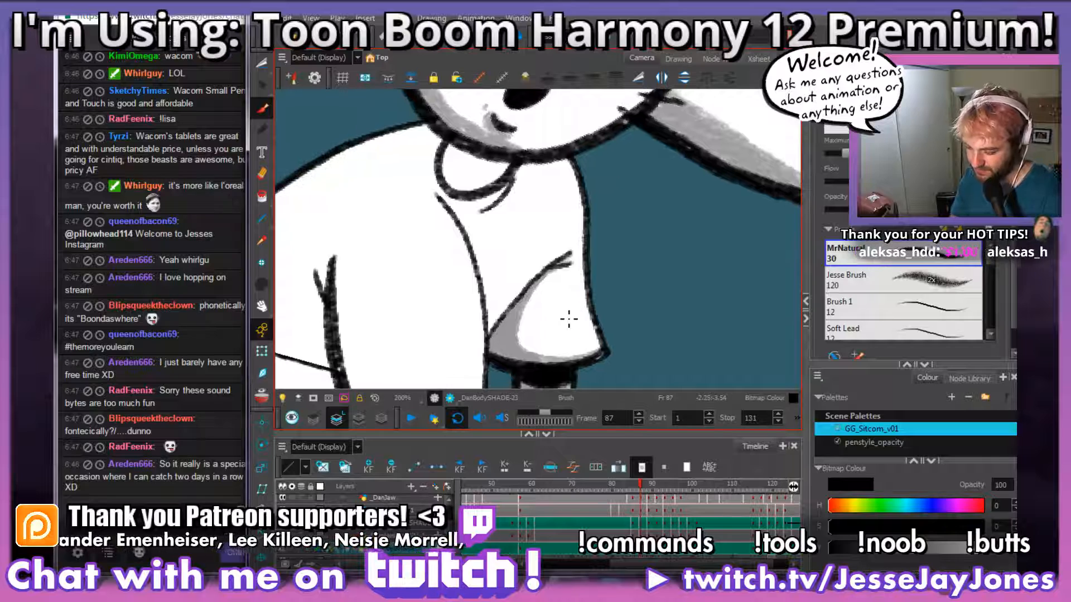
pyautogui.press(',')
pyautogui.press('.')
pyautogui.press(',')
pyautogui.press('.')
pyautogui.press(',')
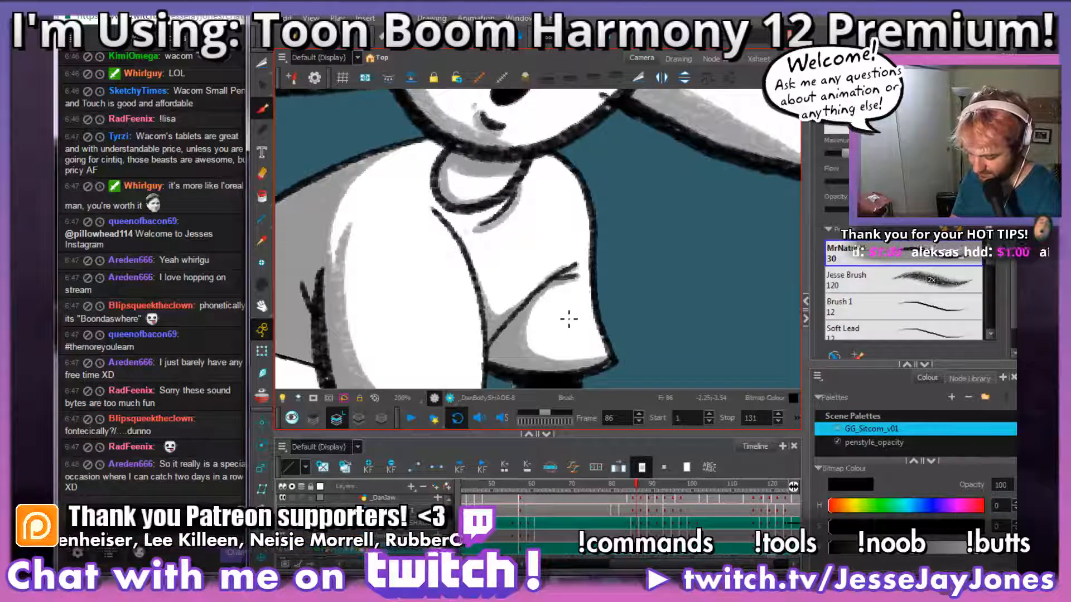
pyautogui.press('.')
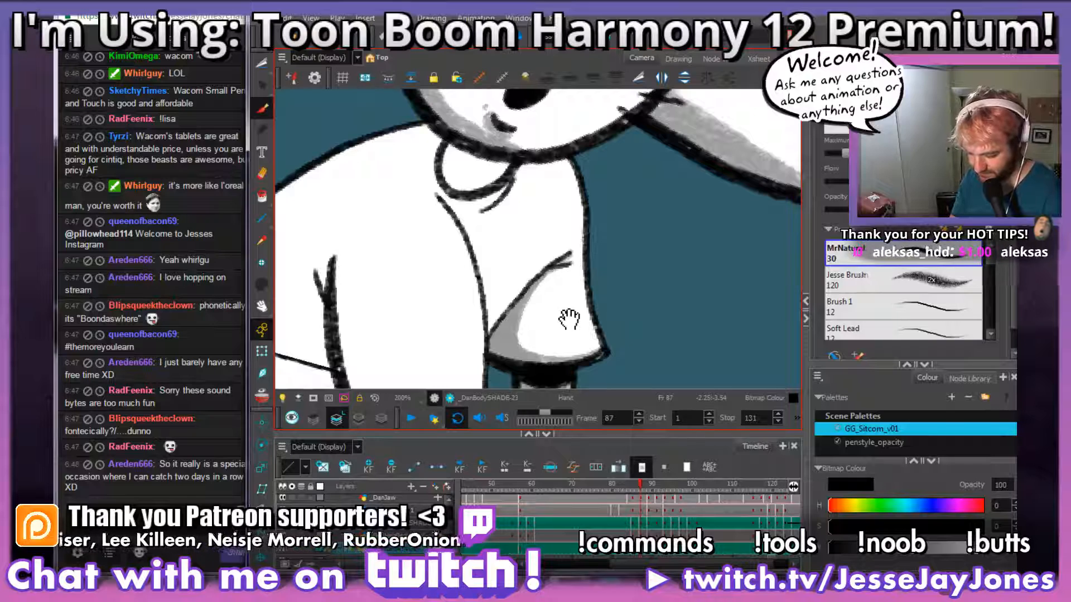
pyautogui.moveTo(570, 319); pyautogui.dragTo(540, 314)
pyautogui.press(',')
pyautogui.press('.')
pyautogui.moveTo(537, 319); pyautogui.dragTo(571, 305)
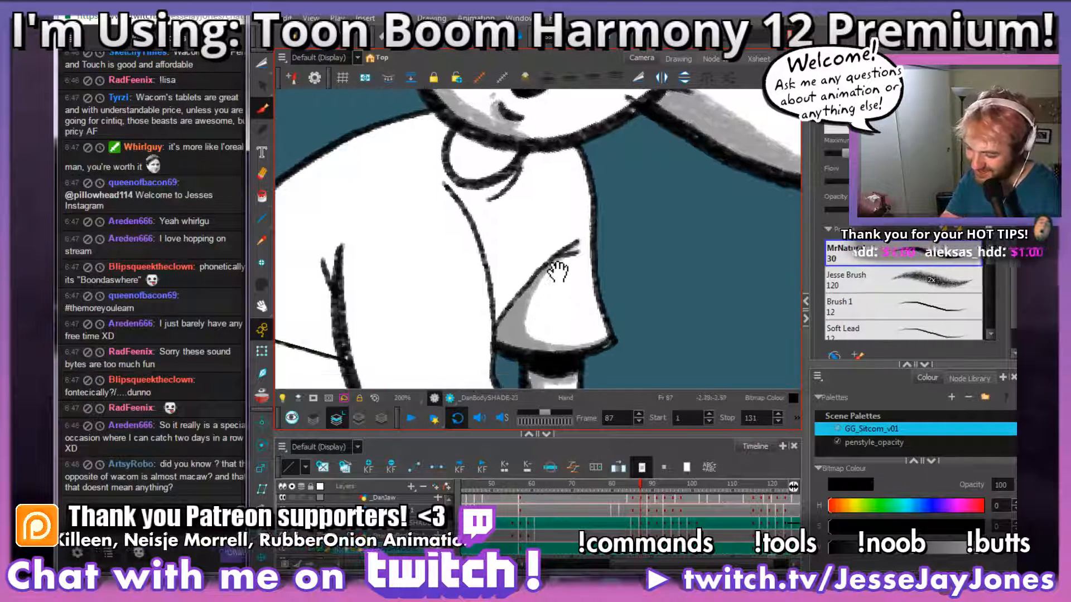
# Step: Shade the shirt's chest along the near sleeve's front line and into the wedge above the far sleeve's fold
pyautogui.moveTo(567, 251)
pyautogui.mouseDown()
pyautogui.moveTo(513, 300)
pyautogui.moveTo(502, 295)
pyautogui.moveTo(443, 178)
pyautogui.mouseUp()
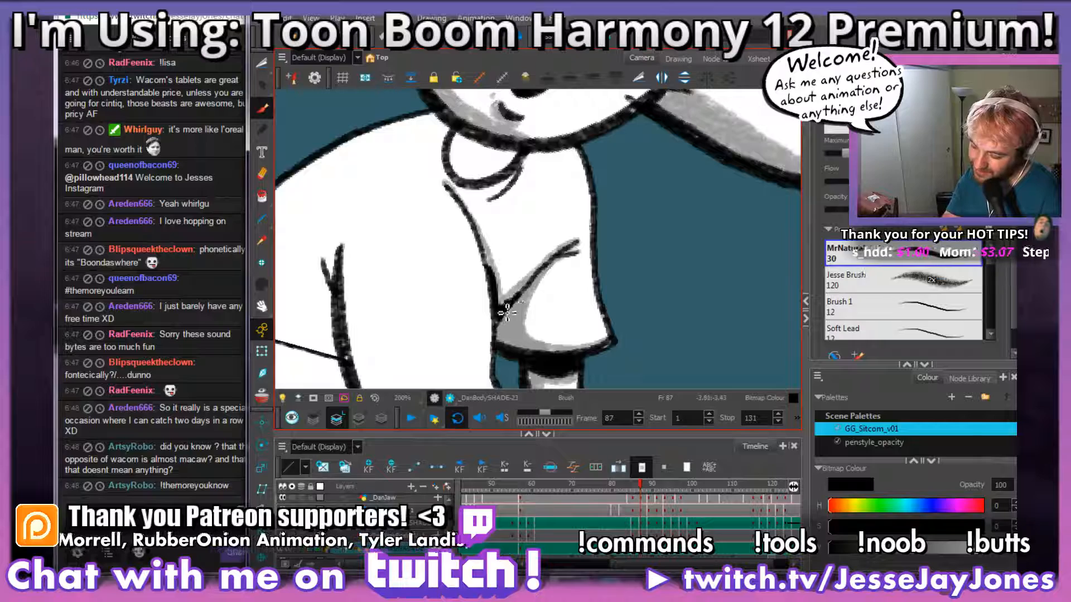
pyautogui.press('1')
pyautogui.press('1')
pyautogui.press('1')
pyautogui.press('1')
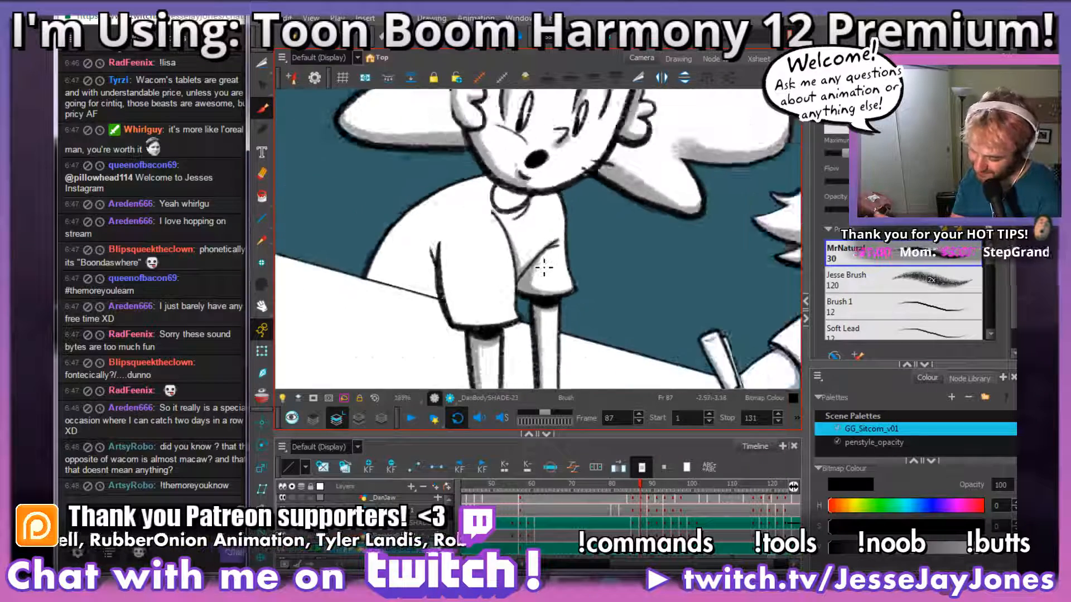
pyautogui.press('2')
pyautogui.press('2')
pyautogui.press('2')
pyautogui.press('2')
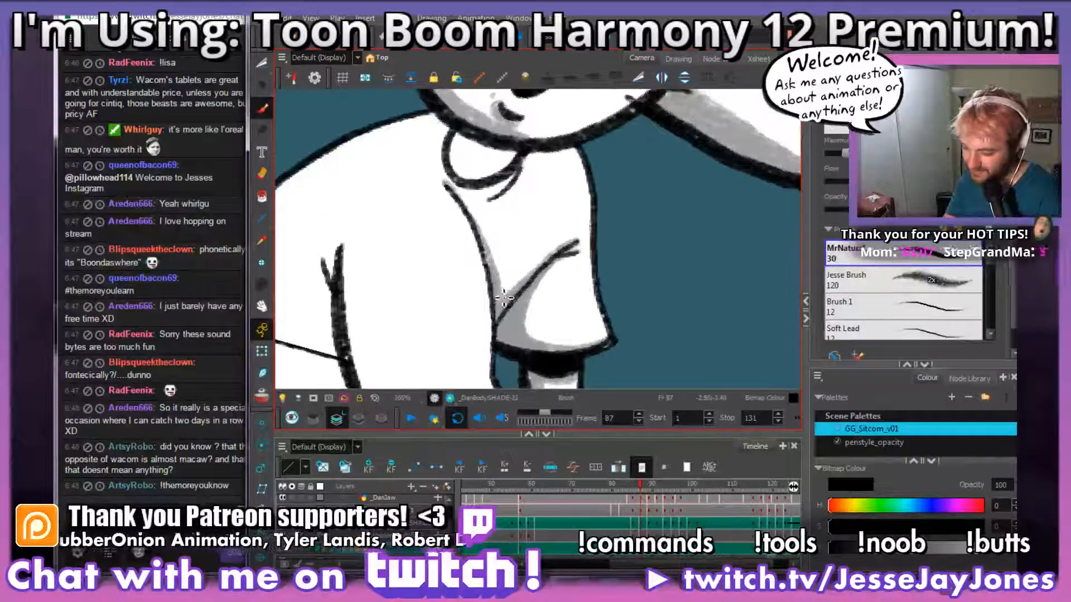
pyautogui.moveTo(506, 296)
pyautogui.mouseDown()
pyautogui.moveTo(559, 280)
pyautogui.moveTo(601, 288)
pyautogui.moveTo(542, 276)
pyautogui.moveTo(588, 288)
pyautogui.moveTo(480, 288)
pyautogui.moveTo(543, 278)
pyautogui.moveTo(535, 265)
pyautogui.moveTo(537, 280)
pyautogui.moveTo(450, 270)
pyautogui.mouseUp()
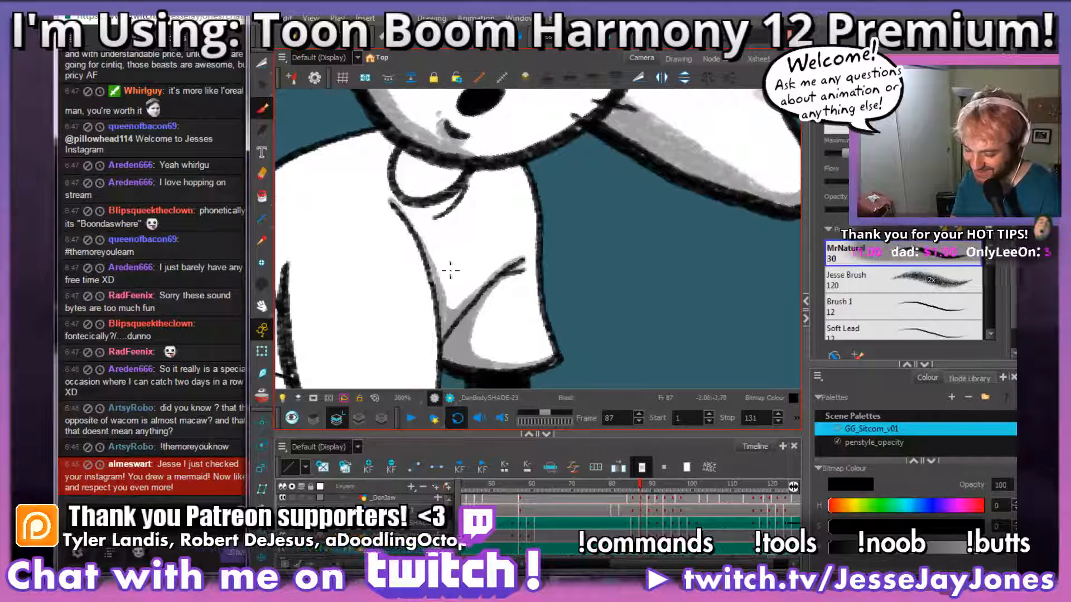
pyautogui.moveTo(529, 314); pyautogui.dragTo(591, 304)
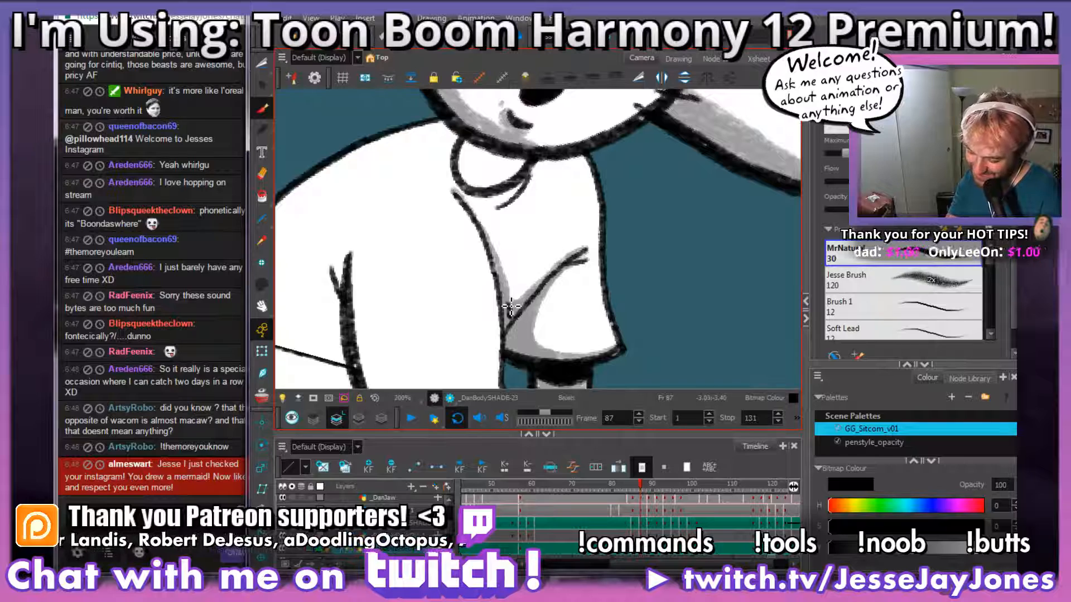
# Step: Outline and fill a grey shadow along the near sleeve's hem and lower back edge
pyautogui.moveTo(509, 291); pyautogui.dragTo(581, 232)
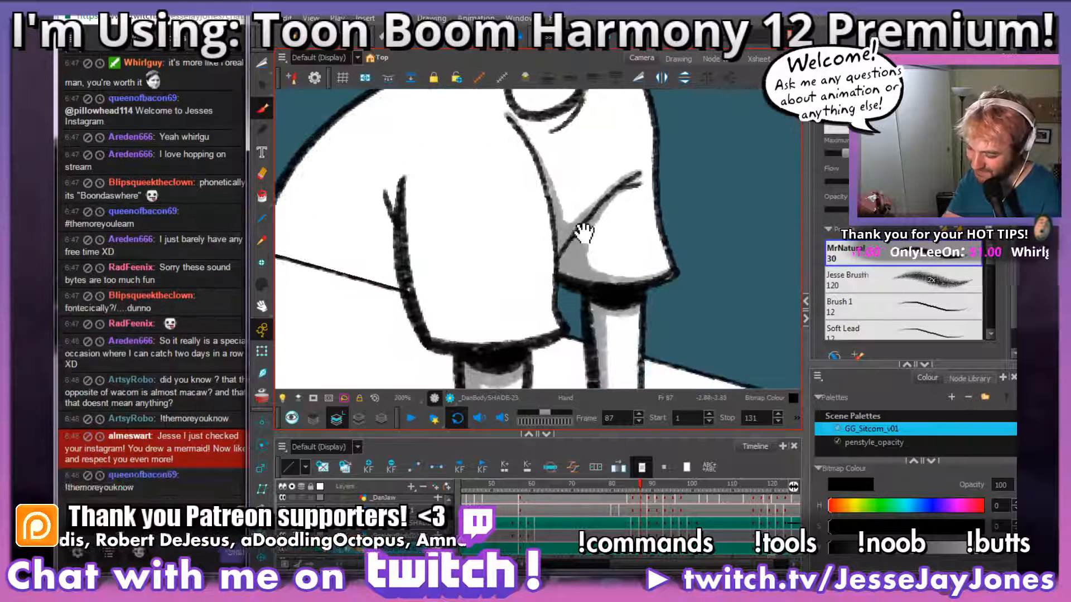
pyautogui.moveTo(553, 336)
pyautogui.mouseDown()
pyautogui.moveTo(463, 341)
pyautogui.moveTo(390, 248)
pyautogui.moveTo(385, 163)
pyautogui.mouseUp()
pyautogui.moveTo(441, 261); pyautogui.dragTo(475, 302)
pyautogui.moveTo(559, 356)
pyautogui.mouseDown()
pyautogui.moveTo(556, 302)
pyautogui.moveTo(499, 333)
pyautogui.moveTo(518, 333)
pyautogui.moveTo(446, 331)
pyautogui.moveTo(438, 307)
pyautogui.mouseUp()
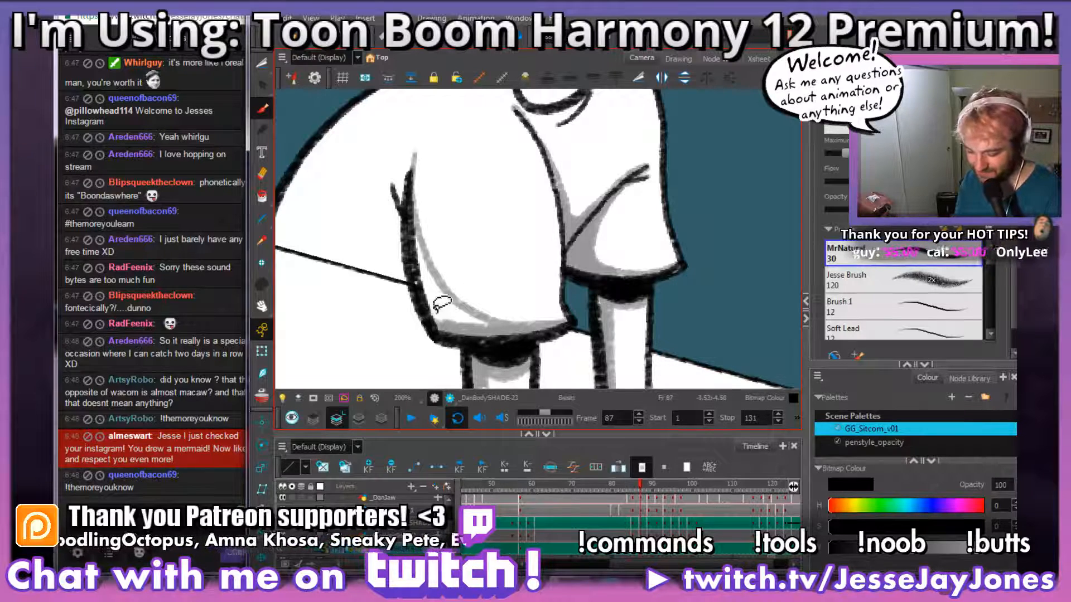
pyautogui.moveTo(492, 333)
pyautogui.mouseDown()
pyautogui.moveTo(516, 349)
pyautogui.moveTo(505, 324)
pyautogui.mouseUp()
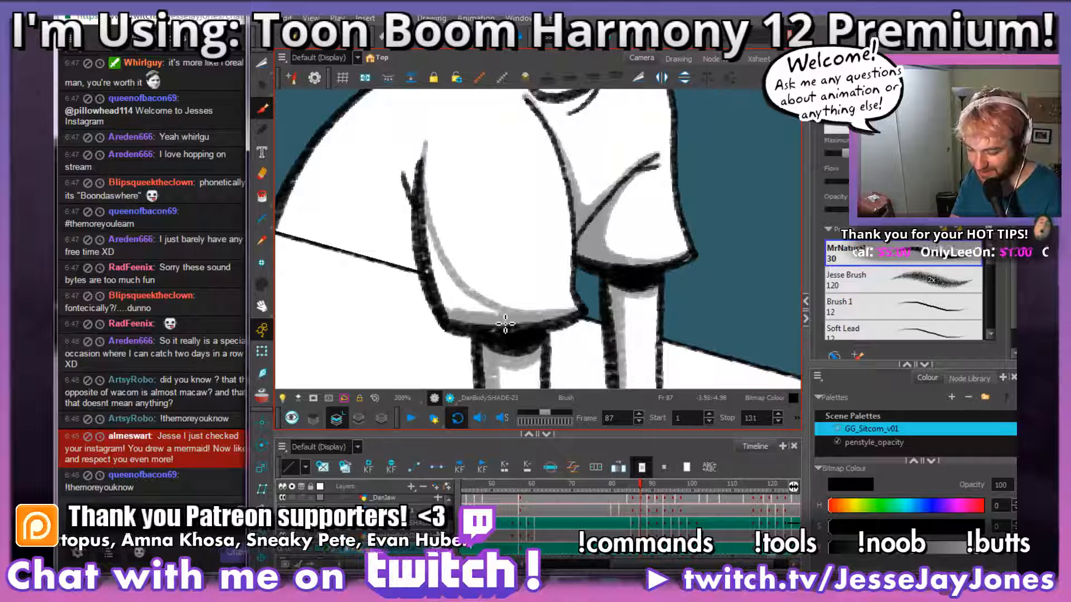
pyautogui.moveTo(495, 313)
pyautogui.mouseDown()
pyautogui.moveTo(397, 211)
pyautogui.moveTo(420, 286)
pyautogui.moveTo(412, 269)
pyautogui.moveTo(435, 291)
pyautogui.moveTo(470, 298)
pyautogui.moveTo(435, 282)
pyautogui.moveTo(456, 289)
pyautogui.moveTo(413, 242)
pyautogui.moveTo(425, 264)
pyautogui.mouseUp()
# Step: Shade the neck beneath the chin and the shirt fold just below the collar in grey
pyautogui.moveTo(409, 159); pyautogui.dragTo(512, 294)
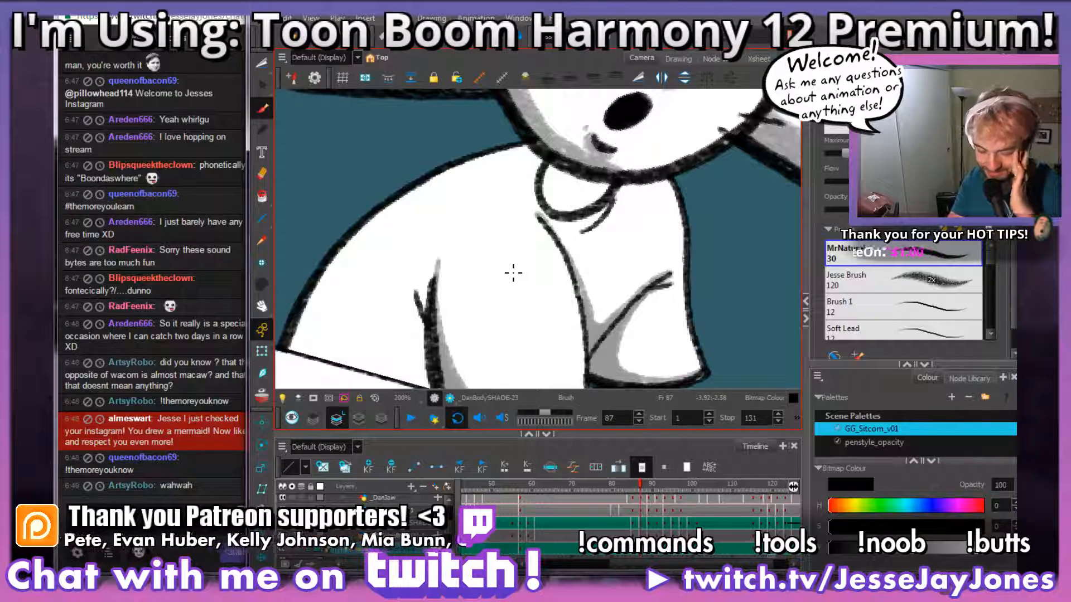
pyautogui.moveTo(617, 189); pyautogui.dragTo(550, 166)
pyautogui.moveTo(561, 215); pyautogui.dragTo(532, 231)
pyautogui.moveTo(529, 187)
pyautogui.mouseDown()
pyautogui.moveTo(540, 195)
pyautogui.moveTo(518, 208)
pyautogui.moveTo(523, 188)
pyautogui.mouseUp()
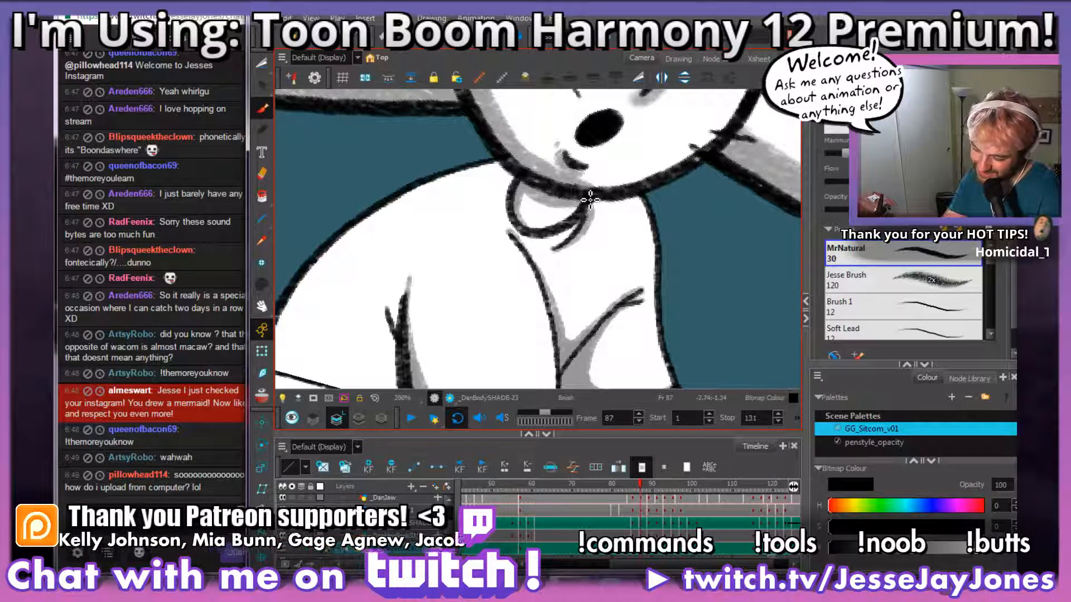
# Step: Draw a grey shadow edge from frame 87's near sleeve up to the shoulder, comparing it with the neighbouring drawing
pyautogui.moveTo(535, 245); pyautogui.dragTo(540, 151)
pyautogui.moveTo(522, 237); pyautogui.dragTo(552, 283)
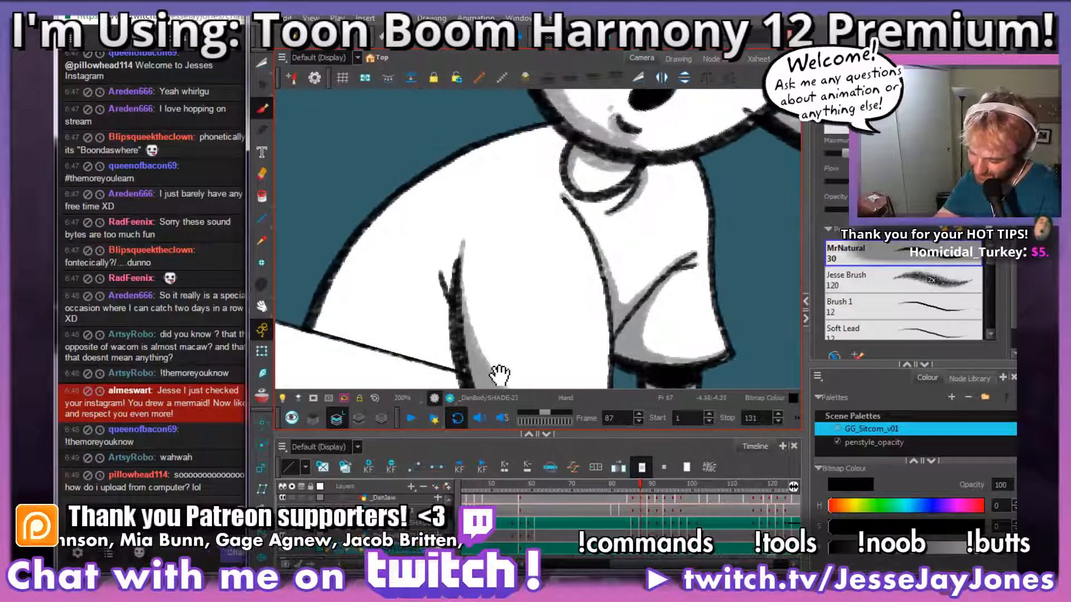
pyautogui.moveTo(499, 374)
pyautogui.mouseDown()
pyautogui.moveTo(492, 323)
pyautogui.moveTo(461, 322)
pyautogui.moveTo(450, 275)
pyautogui.moveTo(460, 196)
pyautogui.moveTo(493, 135)
pyautogui.moveTo(521, 107)
pyautogui.mouseUp()
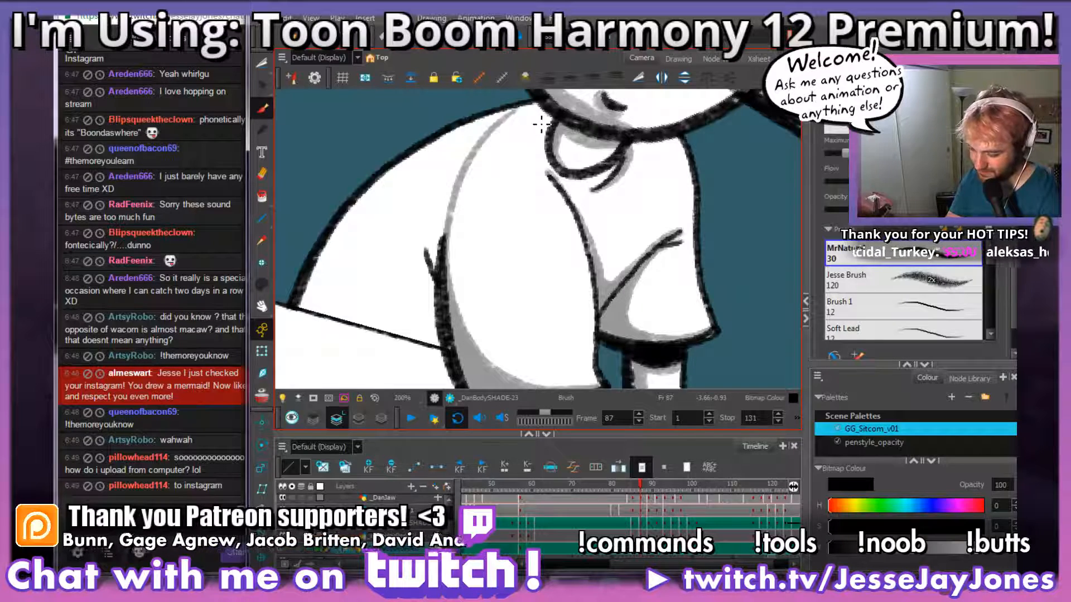
pyautogui.press(',')
pyautogui.press('.')
pyautogui.press(',')
pyautogui.press('.')
pyautogui.moveTo(450, 256)
pyautogui.mouseDown()
pyautogui.moveTo(472, 202)
pyautogui.moveTo(462, 295)
pyautogui.moveTo(464, 319)
pyautogui.mouseUp()
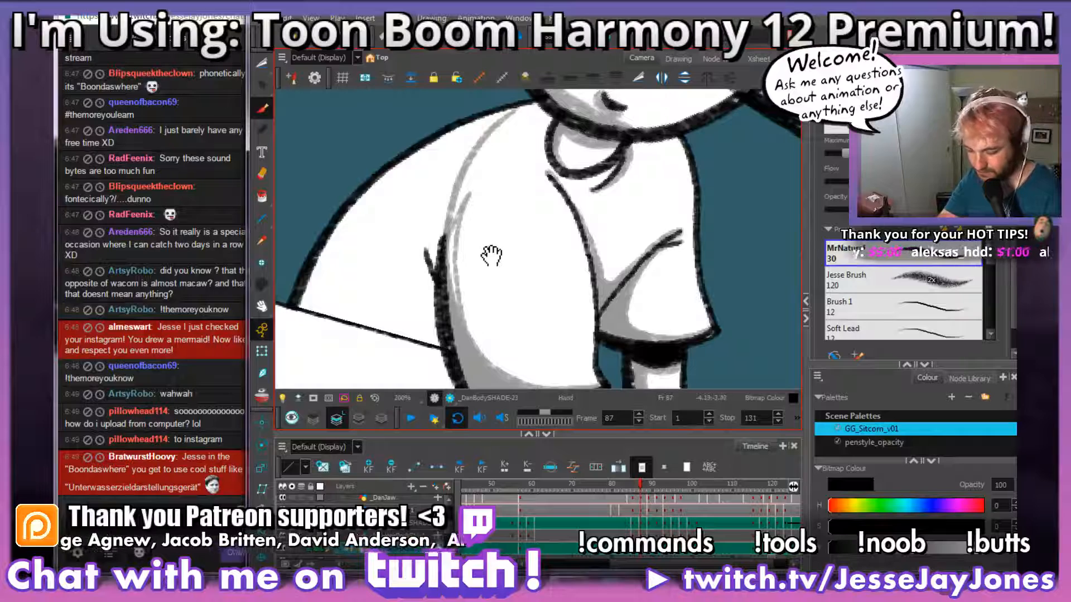
pyautogui.moveTo(485, 246); pyautogui.dragTo(508, 260)
pyautogui.moveTo(501, 201); pyautogui.dragTo(501, 223)
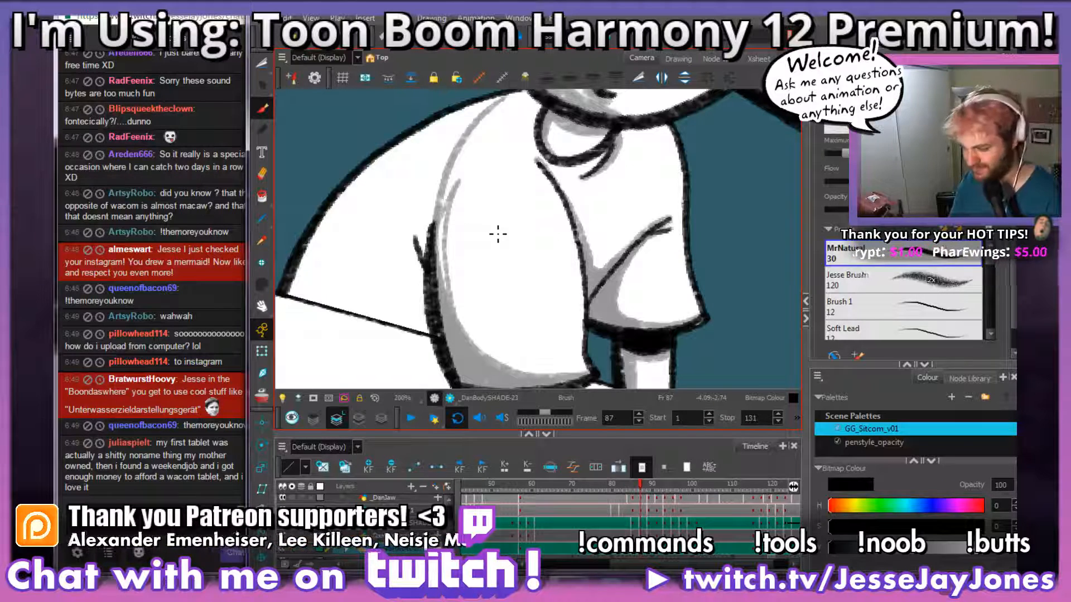
pyautogui.hotkey('ctrl', 'z')
pyautogui.moveTo(441, 256); pyautogui.dragTo(446, 310)
pyautogui.hotkey('ctrl', 'z')
# Step: Outline and fill the shirt's back behind the near sleeve in grey, overlapping the tabletop edge
pyautogui.press('space')
pyautogui.moveTo(478, 272)
pyautogui.mouseDown()
pyautogui.moveTo(475, 299)
pyautogui.moveTo(449, 286)
pyautogui.moveTo(587, 252)
pyautogui.mouseUp()
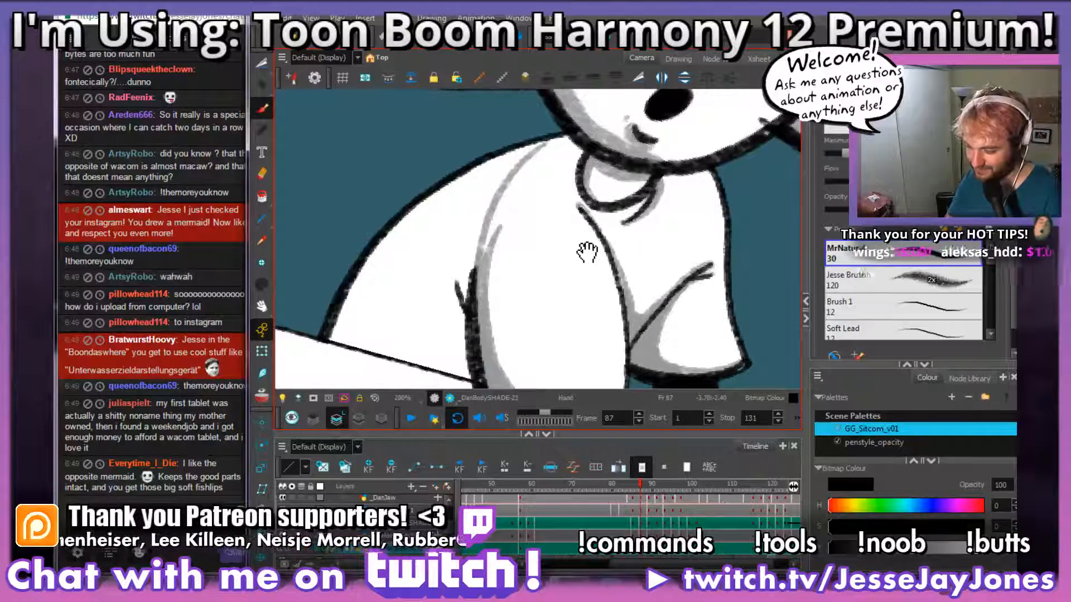
pyautogui.moveTo(537, 306); pyautogui.dragTo(530, 338)
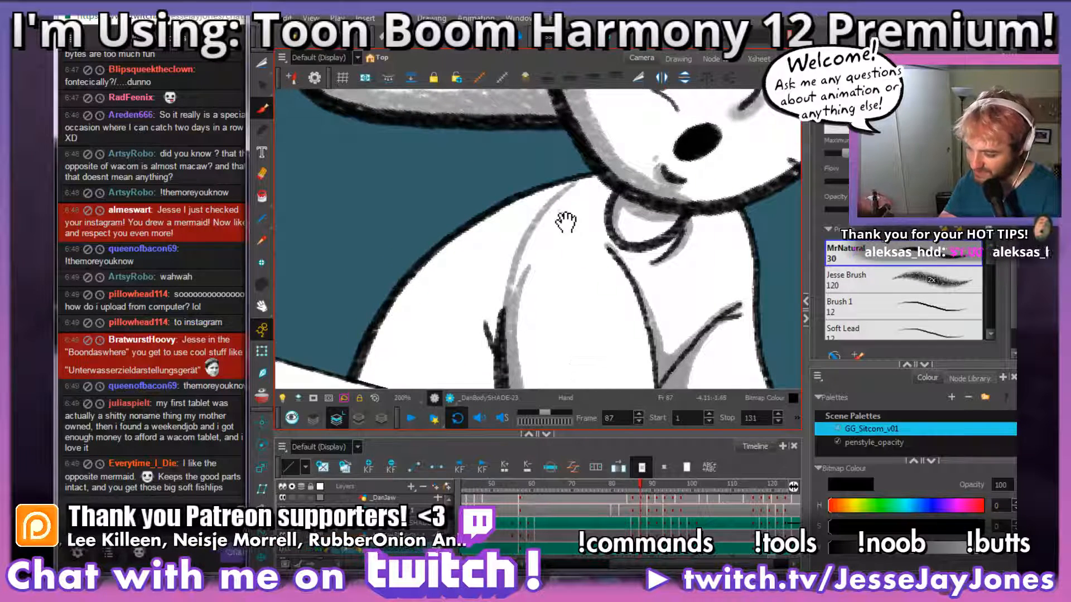
pyautogui.moveTo(566, 224); pyautogui.dragTo(591, 184)
pyautogui.moveTo(552, 275)
pyautogui.mouseDown()
pyautogui.moveTo(564, 242)
pyautogui.moveTo(552, 240)
pyautogui.mouseUp()
pyautogui.moveTo(562, 293)
pyautogui.mouseDown()
pyautogui.moveTo(545, 299)
pyautogui.moveTo(561, 276)
pyautogui.mouseUp()
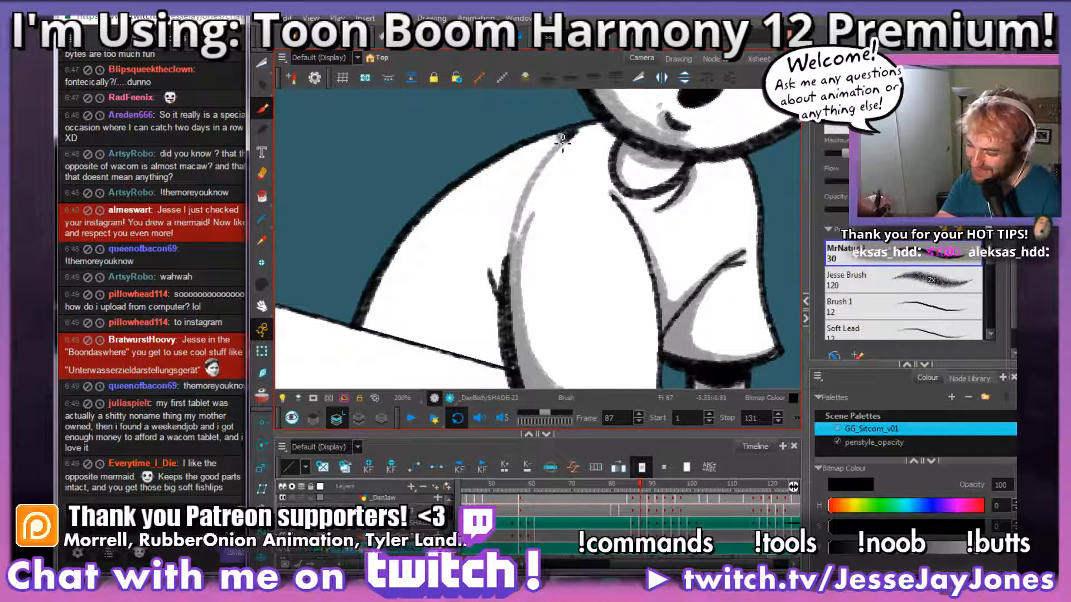
pyautogui.moveTo(570, 137); pyautogui.dragTo(453, 219)
pyautogui.moveTo(575, 137); pyautogui.dragTo(427, 229)
pyautogui.moveTo(472, 193); pyautogui.dragTo(359, 385)
pyautogui.hotkey('ctrl', 'z')
pyautogui.hotkey('ctrl', 'z')
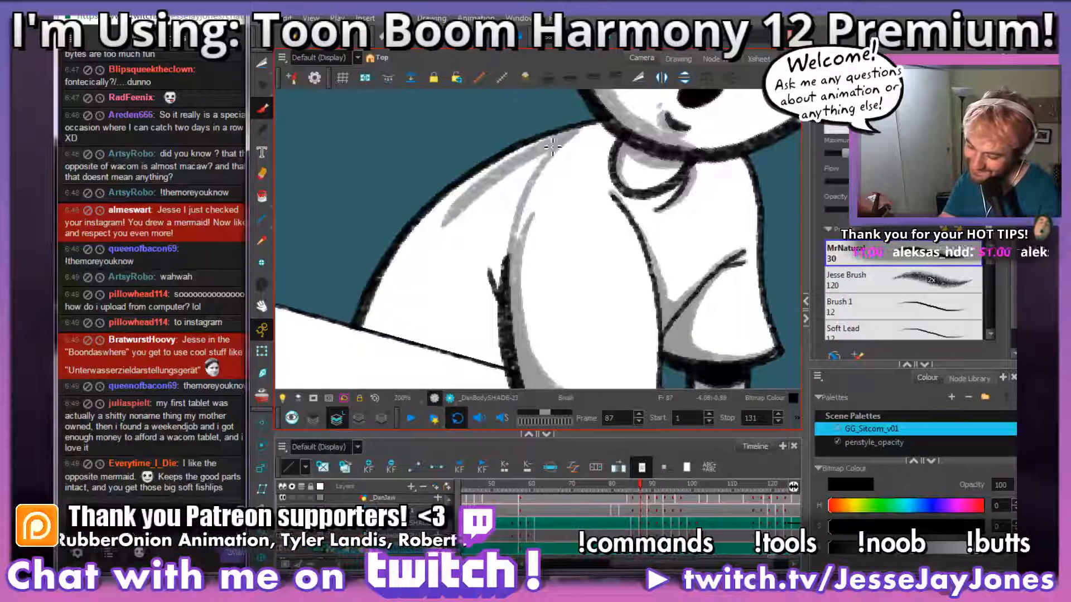
pyautogui.moveTo(566, 137)
pyautogui.mouseDown()
pyautogui.moveTo(473, 187)
pyautogui.moveTo(410, 245)
pyautogui.moveTo(362, 334)
pyautogui.mouseUp()
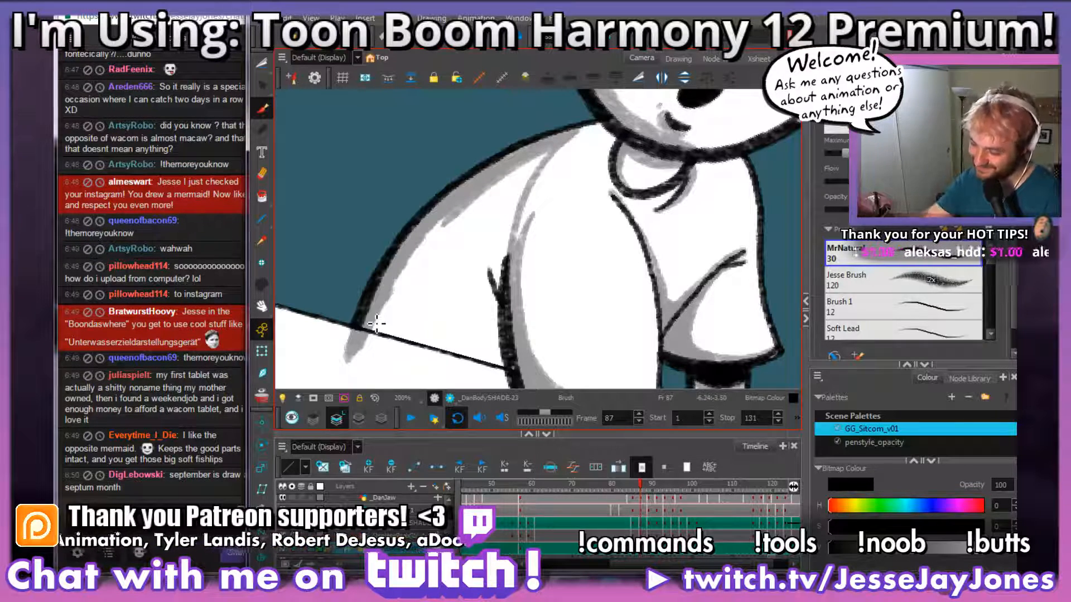
pyautogui.moveTo(549, 157)
pyautogui.mouseDown()
pyautogui.moveTo(521, 164)
pyautogui.moveTo(505, 189)
pyautogui.moveTo(527, 178)
pyautogui.moveTo(488, 324)
pyautogui.moveTo(494, 374)
pyautogui.moveTo(501, 342)
pyautogui.moveTo(477, 342)
pyautogui.moveTo(468, 350)
pyautogui.moveTo(495, 353)
pyautogui.moveTo(468, 358)
pyautogui.moveTo(382, 318)
pyautogui.moveTo(414, 288)
pyautogui.moveTo(413, 245)
pyautogui.moveTo(491, 184)
pyautogui.moveTo(484, 332)
pyautogui.moveTo(466, 259)
pyautogui.moveTo(437, 329)
pyautogui.moveTo(430, 318)
pyautogui.moveTo(426, 269)
pyautogui.moveTo(440, 314)
pyautogui.moveTo(470, 238)
pyautogui.mouseUp()
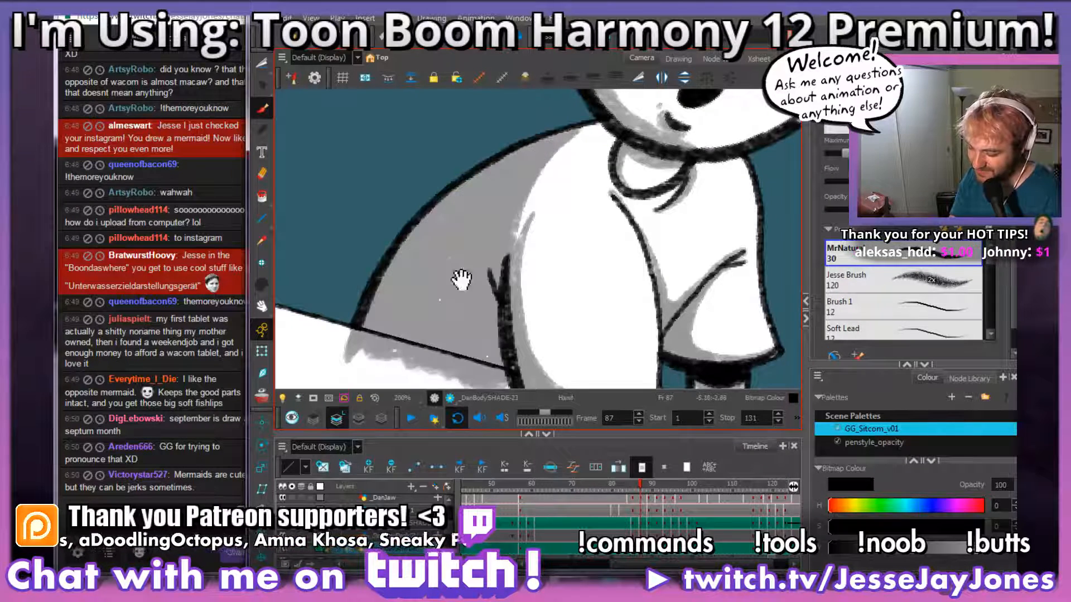
pyautogui.press('space')
pyautogui.moveTo(533, 350); pyautogui.dragTo(530, 203)
pyautogui.scroll(3, 529, 203)
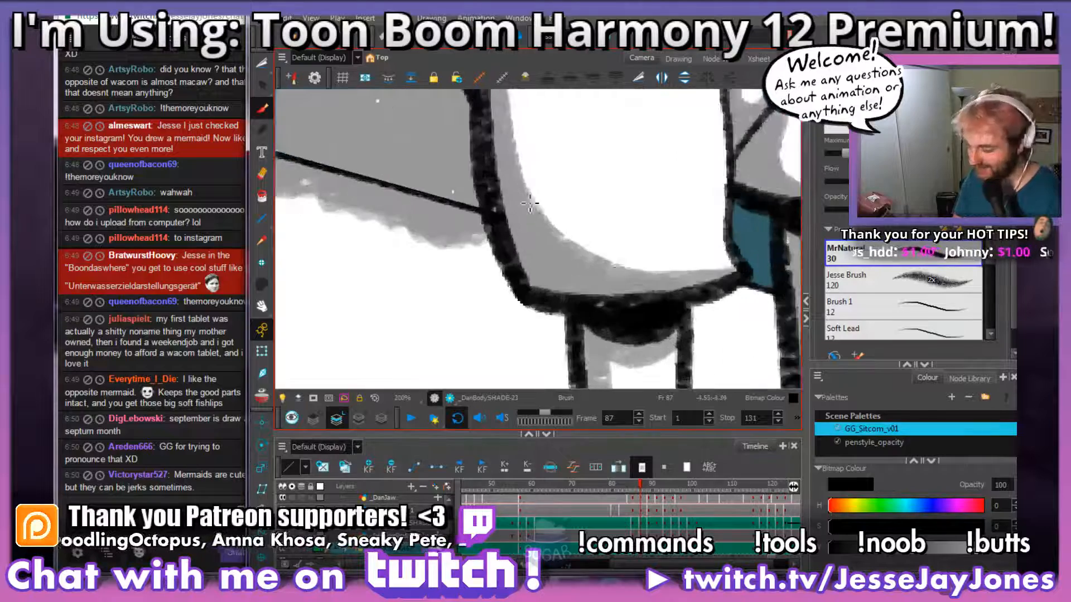
pyautogui.press('space')
pyautogui.moveTo(442, 203); pyautogui.dragTo(591, 287)
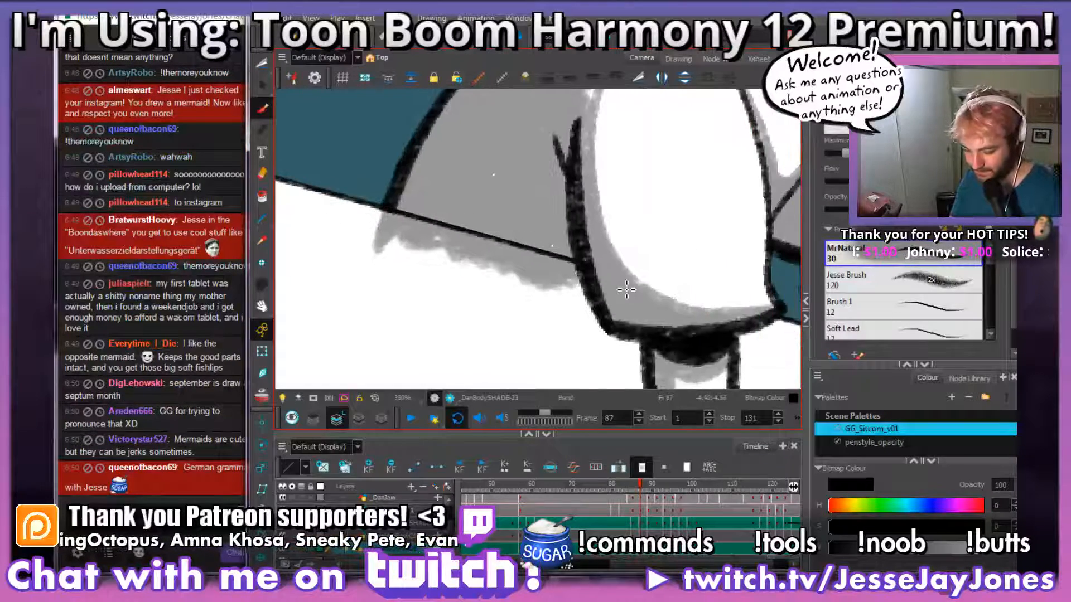
pyautogui.scroll(-2, 569, 280)
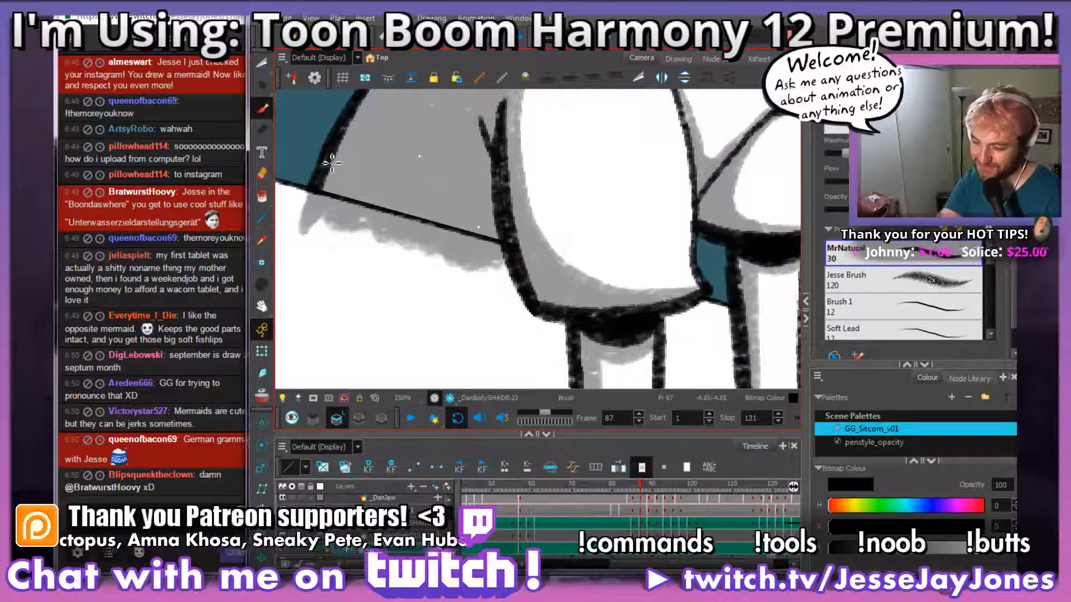
pyautogui.moveTo(493, 289); pyautogui.dragTo(606, 326)
pyautogui.scroll(2, 595, 293)
pyautogui.press('space')
pyautogui.moveTo(589, 310)
pyautogui.mouseDown()
pyautogui.moveTo(547, 324)
pyautogui.moveTo(622, 310)
pyautogui.moveTo(613, 259)
pyautogui.moveTo(320, 174)
pyautogui.moveTo(473, 383)
pyautogui.mouseUp()
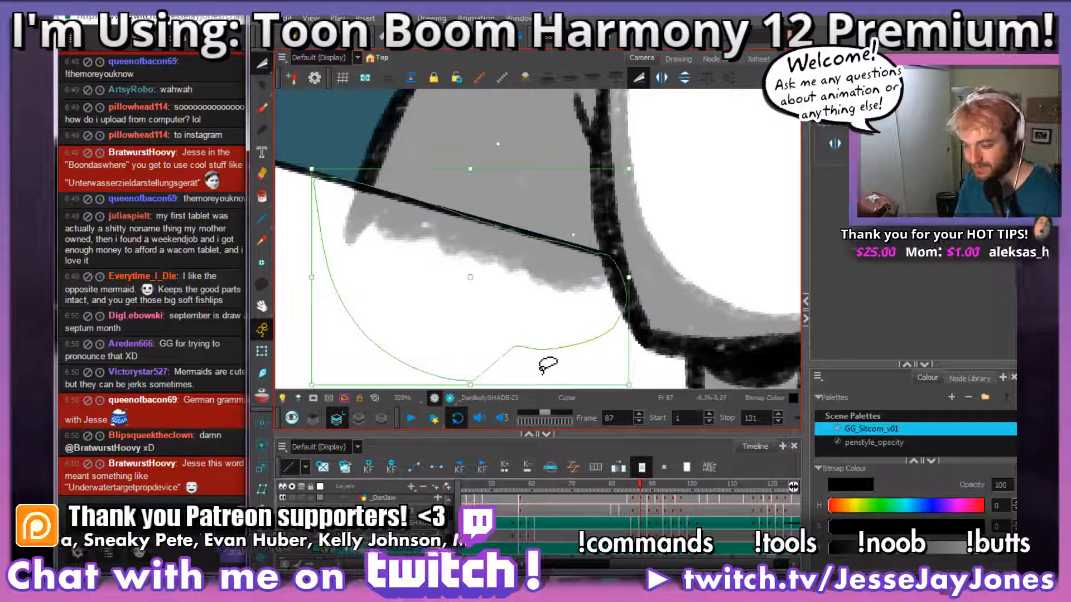
pyautogui.press('Delete')
pyautogui.hotkey('ctrl', 'z')
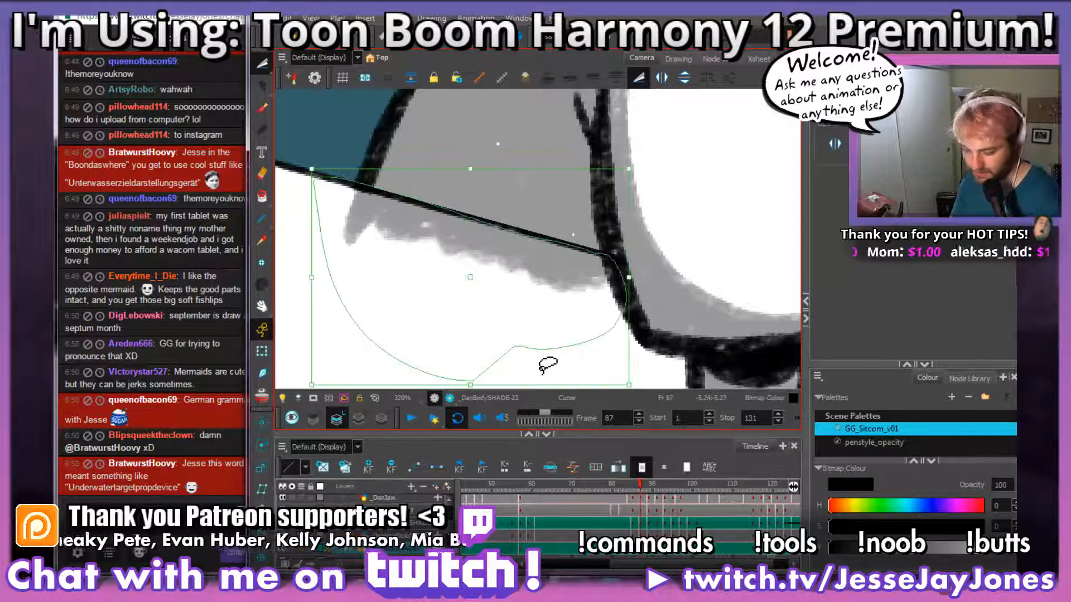
# Step: Cut away the grey shading that spills below the tabletop edge under the shirt's back
pyautogui.click(307, 329)
pyautogui.moveTo(523, 293); pyautogui.dragTo(568, 311)
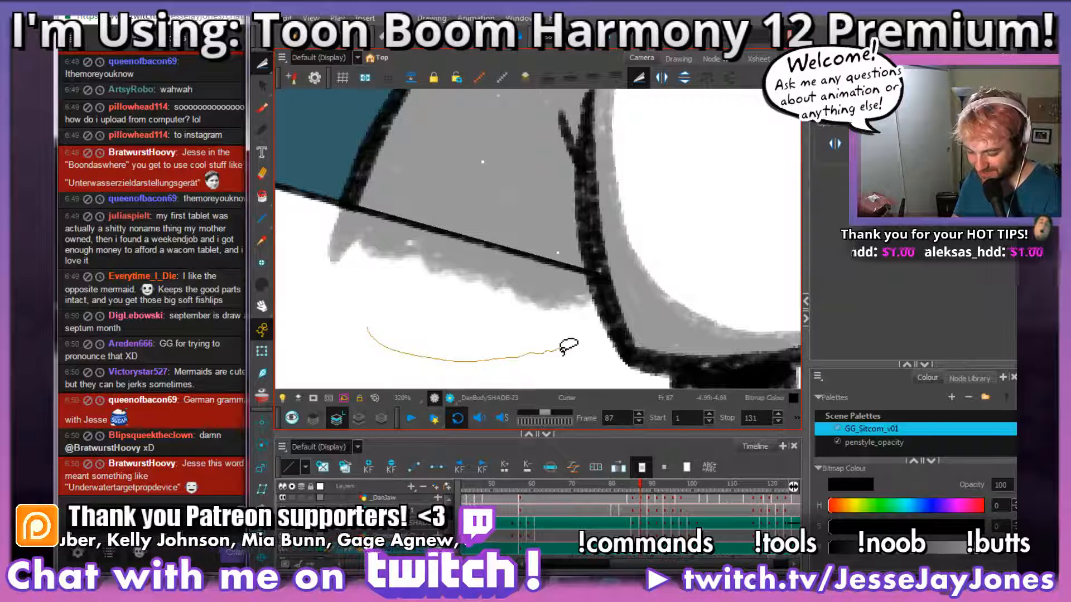
pyautogui.moveTo(591, 344)
pyautogui.mouseDown()
pyautogui.moveTo(609, 305)
pyautogui.moveTo(600, 277)
pyautogui.moveTo(356, 204)
pyautogui.moveTo(295, 288)
pyautogui.moveTo(425, 359)
pyautogui.mouseUp()
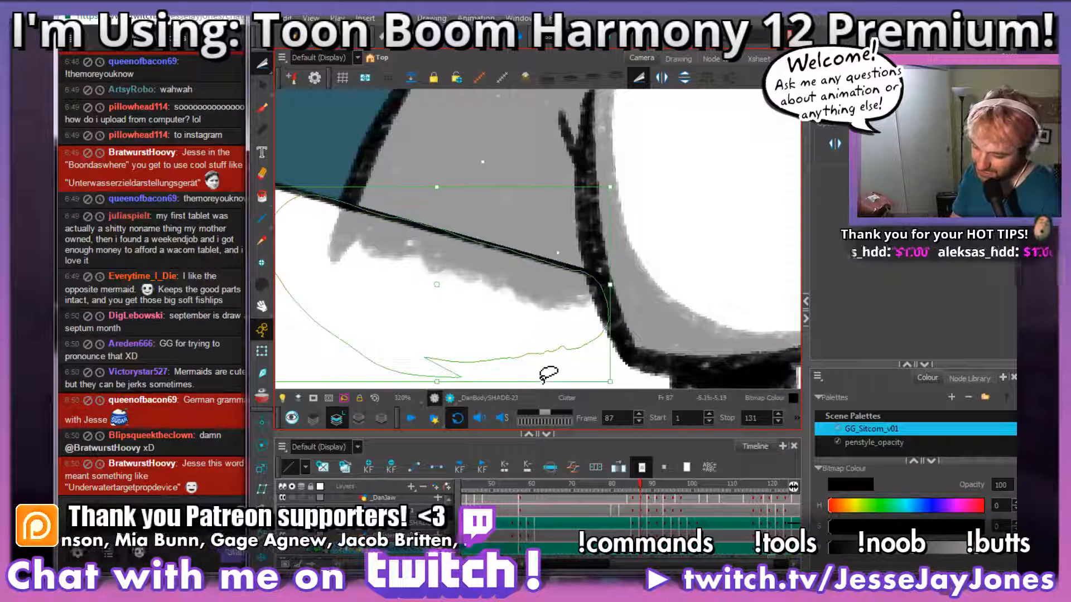
pyautogui.press('Delete')
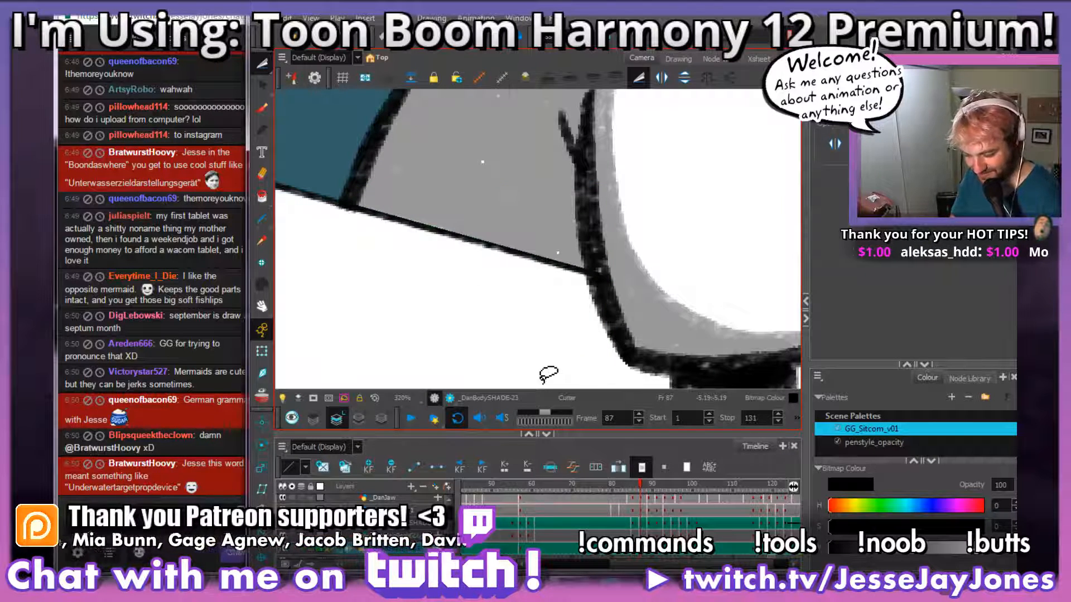
# Step: Examine frame 87's finished body shading at a wider view and compare it with the adjacent frames
pyautogui.moveTo(661, 259); pyautogui.dragTo(502, 294)
pyautogui.press('1')
pyautogui.press('1')
pyautogui.press('1')
pyautogui.press('1')
pyautogui.press('1')
pyautogui.moveTo(687, 240); pyautogui.dragTo(585, 252)
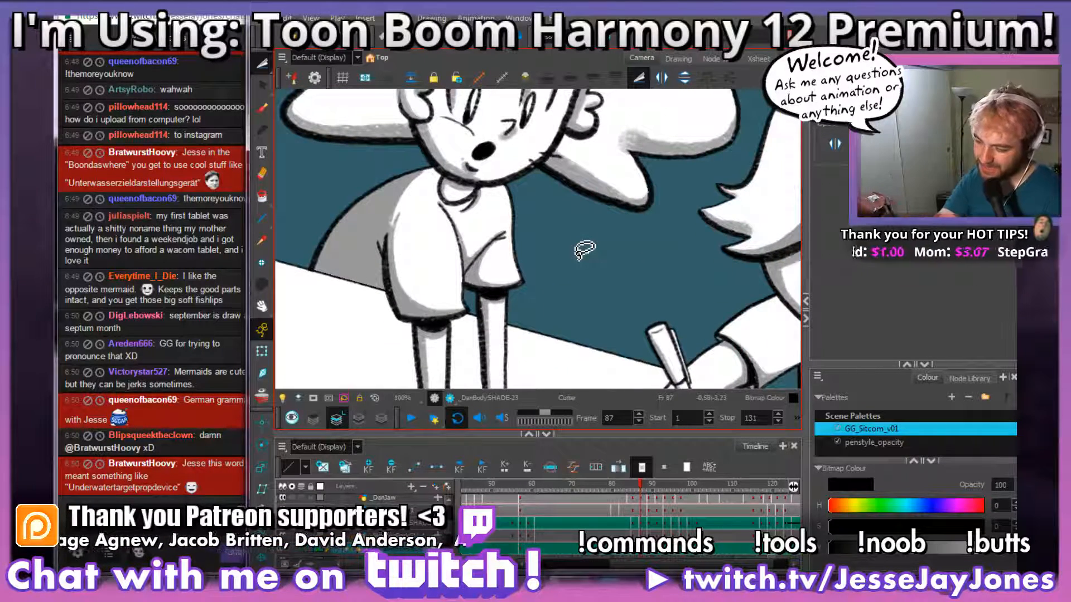
pyautogui.click(259, 110)
pyautogui.moveTo(486, 291); pyautogui.dragTo(564, 283)
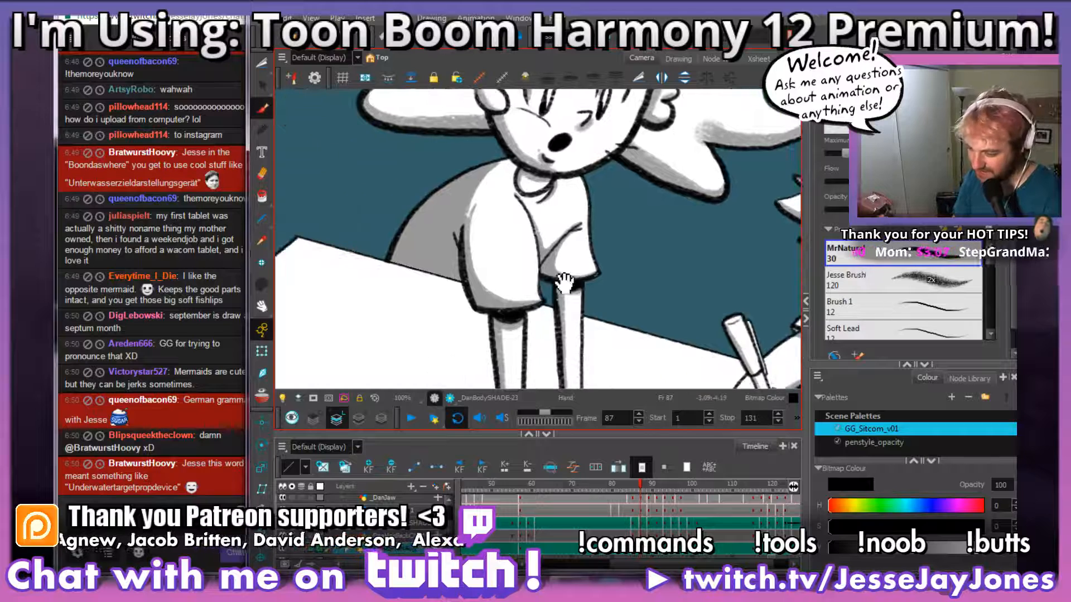
pyautogui.press('.')
pyautogui.press(',')
pyautogui.press('.')
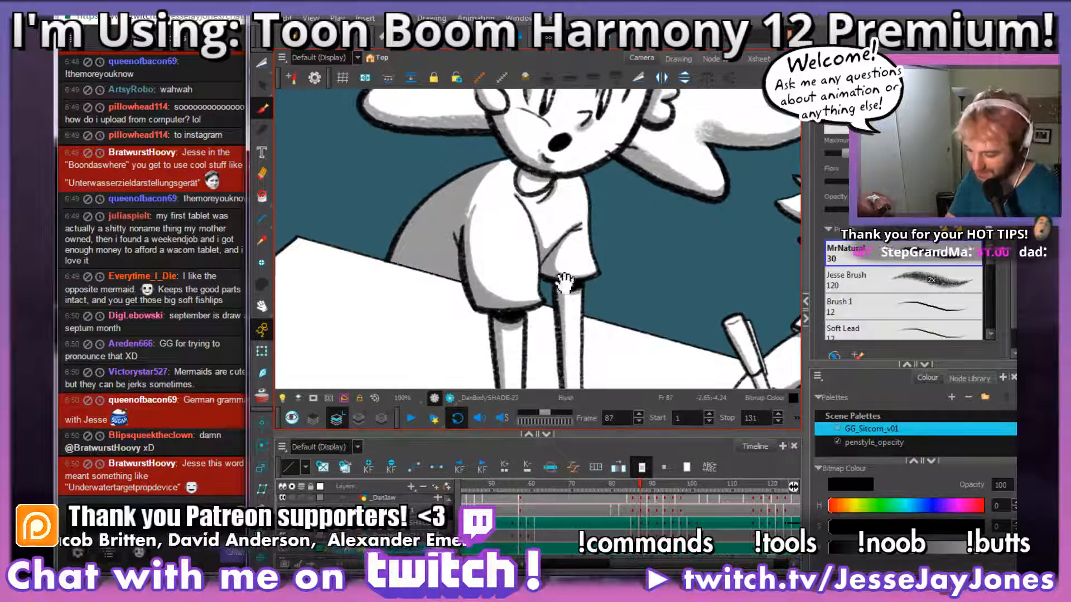
# Step: Compare the arms and the hands on the tabletop across frame 88 and its neighbouring frames
pyautogui.moveTo(584, 342); pyautogui.dragTo(561, 214)
pyautogui.moveTo(561, 298); pyautogui.dragTo(550, 238)
pyautogui.moveTo(621, 287); pyautogui.dragTo(580, 332)
pyautogui.press(',')
pyautogui.press('.')
pyautogui.press('.')
pyautogui.press(',')
pyautogui.press(',')
pyautogui.press('.')
pyautogui.press(',')
# Step: Copy the shading of both hands and their tabletop shadows from frame 88 and paste it into frame 89
pyautogui.click(267, 84)
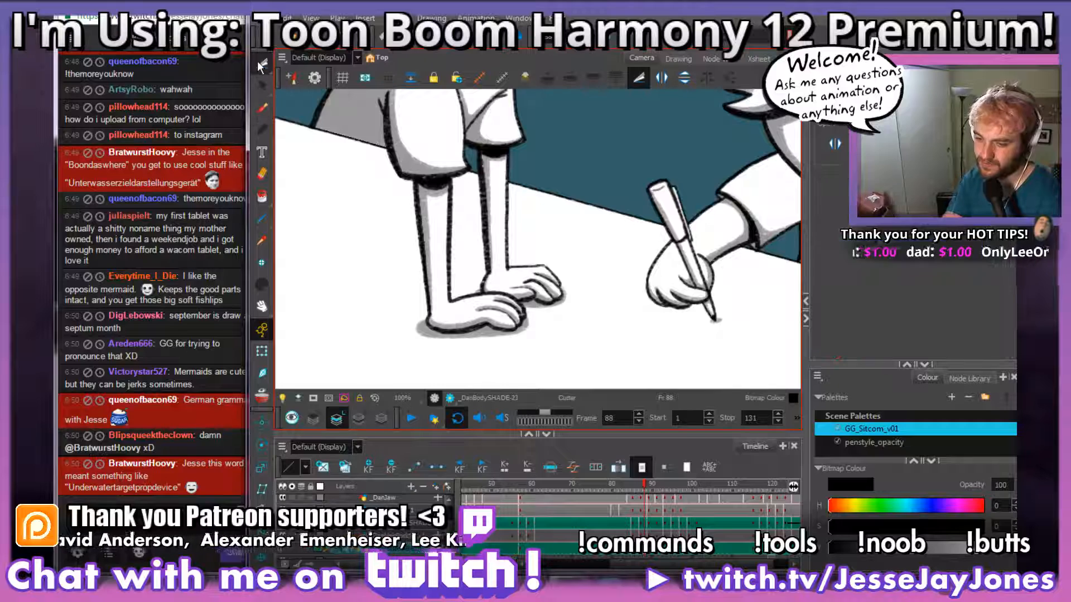
pyautogui.moveTo(534, 331); pyautogui.dragTo(480, 285)
pyautogui.press('2')
pyautogui.press('2')
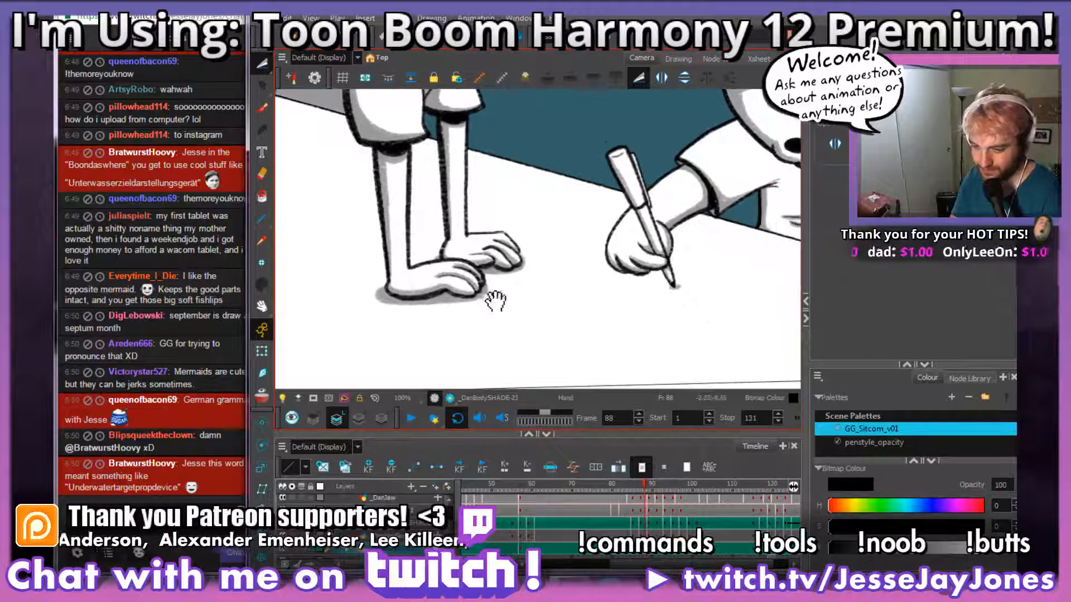
pyautogui.moveTo(418, 314); pyautogui.dragTo(514, 272)
pyautogui.press('2')
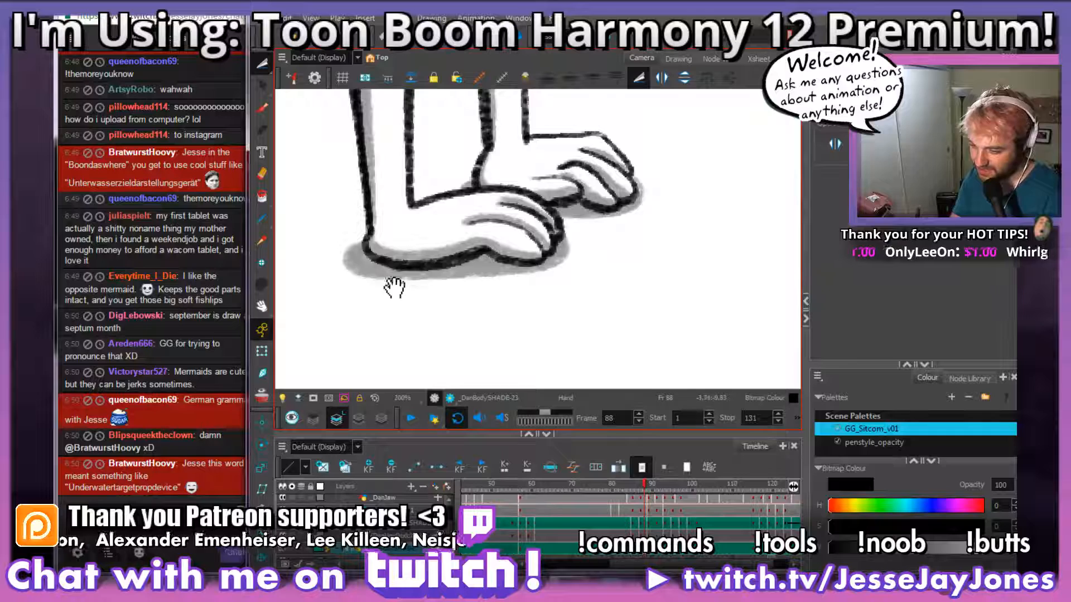
pyautogui.moveTo(393, 287); pyautogui.dragTo(393, 301)
pyautogui.moveTo(310, 328)
pyautogui.mouseDown()
pyautogui.moveTo(475, 356)
pyautogui.moveTo(667, 289)
pyautogui.moveTo(684, 156)
pyautogui.moveTo(594, 135)
pyautogui.moveTo(441, 185)
pyautogui.mouseUp()
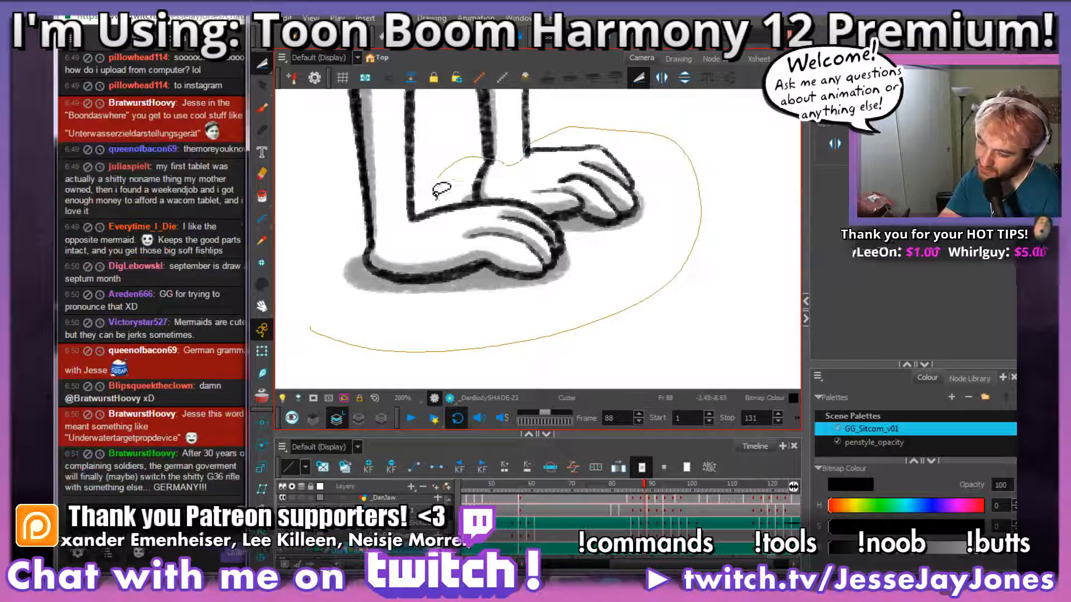
pyautogui.moveTo(382, 240)
pyautogui.mouseDown()
pyautogui.moveTo(311, 371)
pyautogui.moveTo(652, 298)
pyautogui.mouseUp()
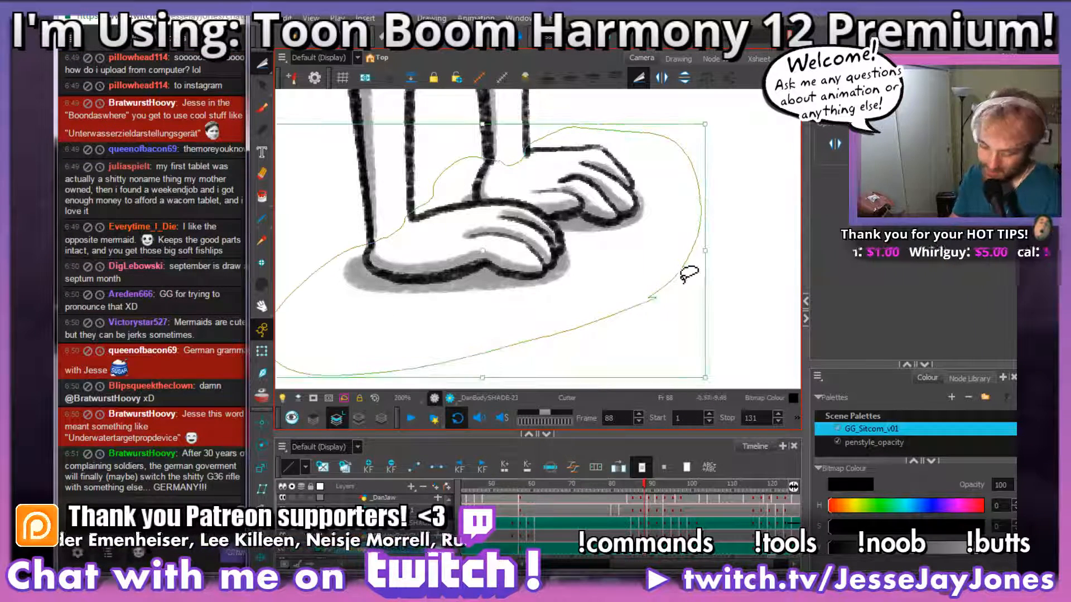
pyautogui.click(649, 553)
pyautogui.hotkey('ctrl', 'v')
pyautogui.click(496, 330)
# Step: Shade the back edges of both arms in grey from the sleeve openings down to the wrists on frame 89
pyautogui.moveTo(481, 182); pyautogui.dragTo(478, 216)
pyautogui.moveTo(422, 123)
pyautogui.mouseDown()
pyautogui.moveTo(477, 241)
pyautogui.moveTo(506, 168)
pyautogui.mouseUp()
pyautogui.click(262, 108)
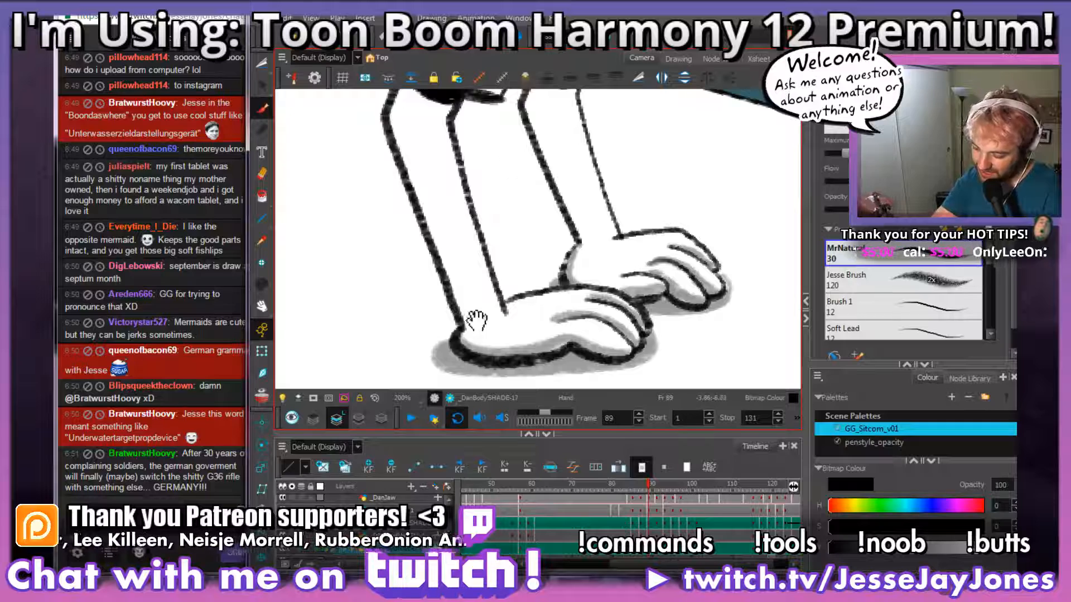
pyautogui.moveTo(456, 202); pyautogui.dragTo(463, 235)
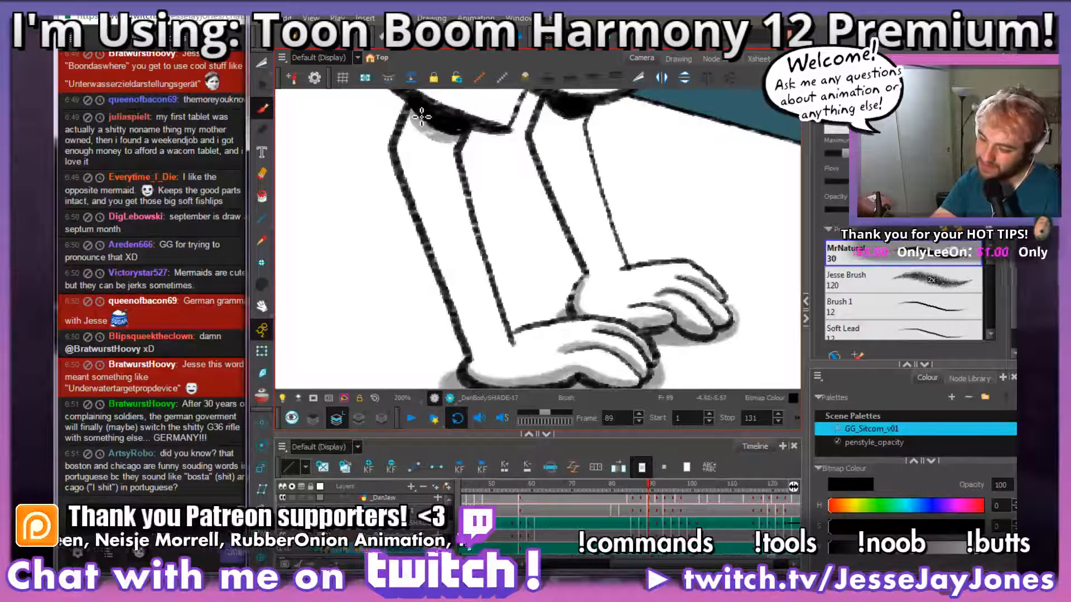
pyautogui.moveTo(409, 134)
pyautogui.mouseDown()
pyautogui.moveTo(403, 166)
pyautogui.moveTo(474, 356)
pyautogui.mouseUp()
pyautogui.moveTo(629, 312); pyautogui.dragTo(583, 320)
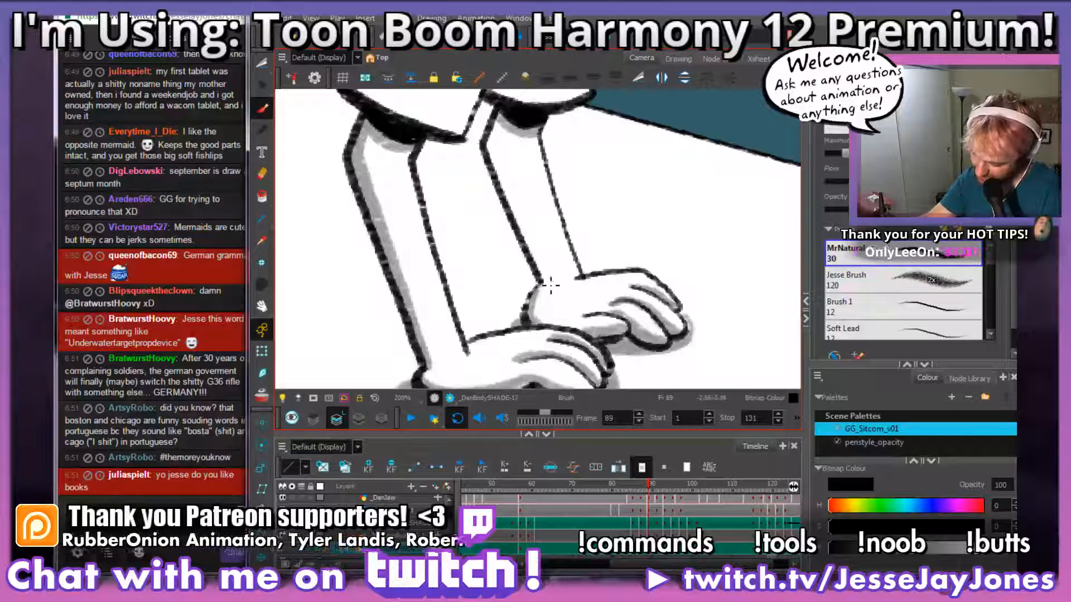
pyautogui.moveTo(542, 275)
pyautogui.mouseDown()
pyautogui.moveTo(486, 144)
pyautogui.moveTo(485, 110)
pyautogui.moveTo(509, 178)
pyautogui.mouseUp()
pyautogui.moveTo(583, 323); pyautogui.dragTo(557, 235)
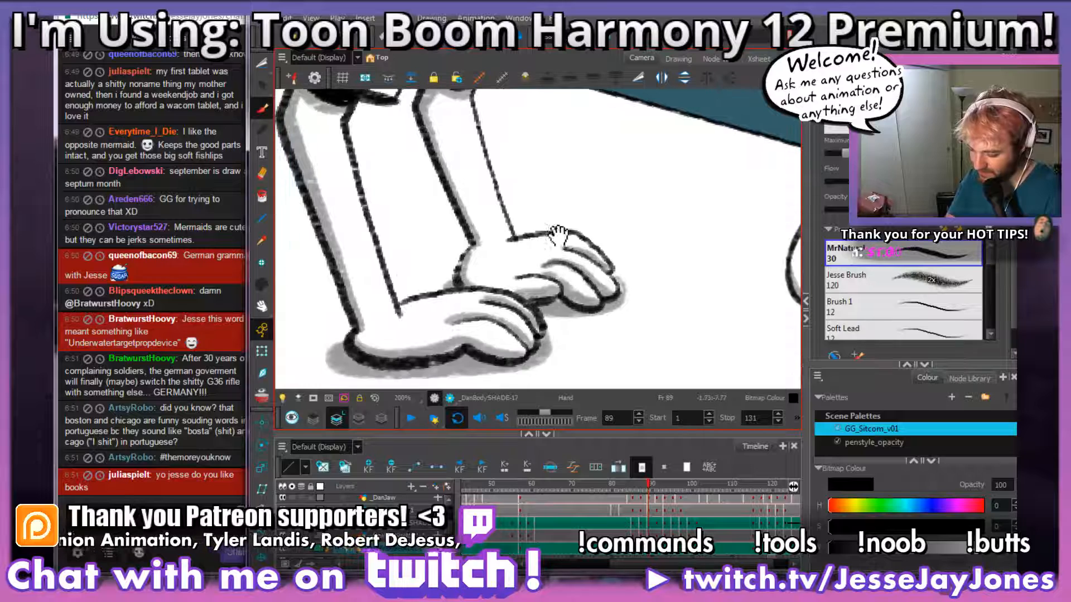
# Step: Draw a grey shadow line inside frame 89's near sleeve along its back edge and on up to the shoulder
pyautogui.press('space')
pyautogui.moveTo(504, 194); pyautogui.dragTo(533, 279)
pyautogui.moveTo(527, 214); pyautogui.dragTo(549, 313)
pyautogui.moveTo(546, 262); pyautogui.dragTo(557, 321)
pyautogui.moveTo(470, 310); pyautogui.dragTo(552, 317)
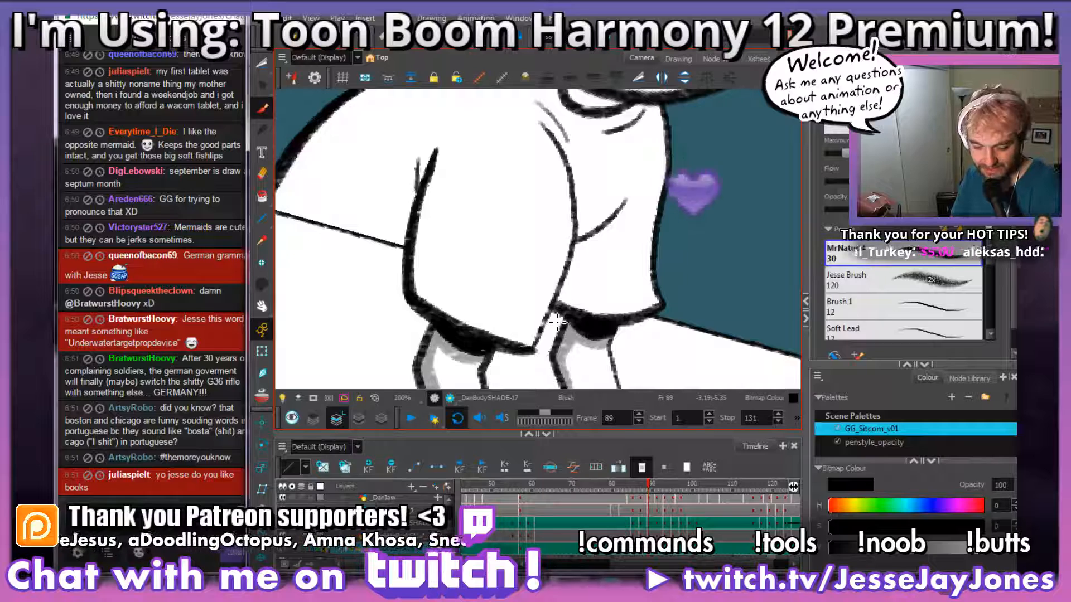
pyautogui.moveTo(538, 298); pyautogui.dragTo(533, 312)
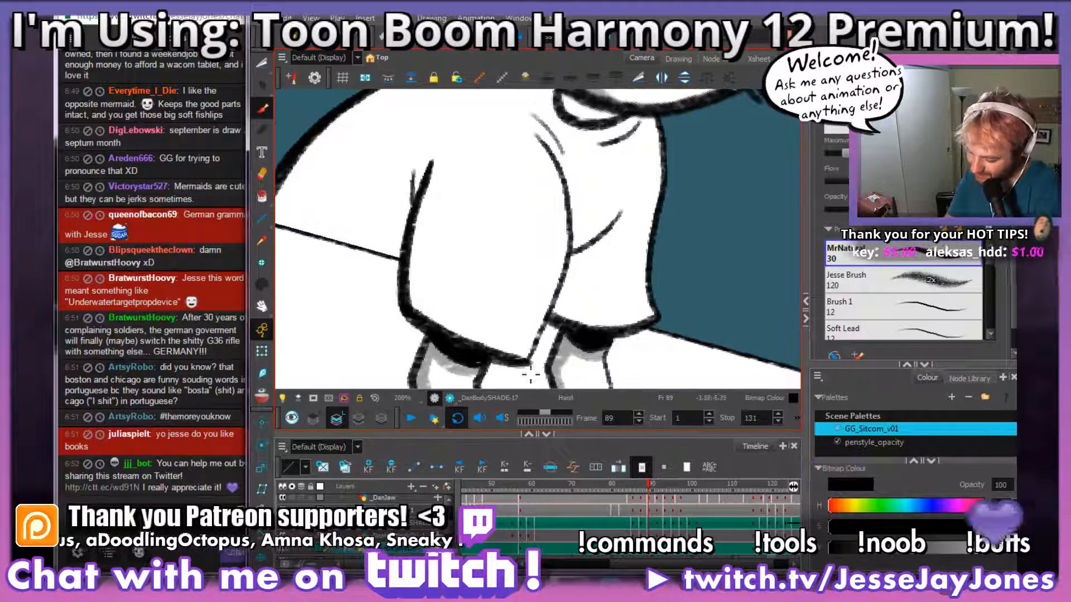
pyautogui.moveTo(509, 354)
pyautogui.mouseDown()
pyautogui.moveTo(448, 310)
pyautogui.moveTo(427, 230)
pyautogui.moveTo(468, 286)
pyautogui.moveTo(527, 277)
pyautogui.mouseUp()
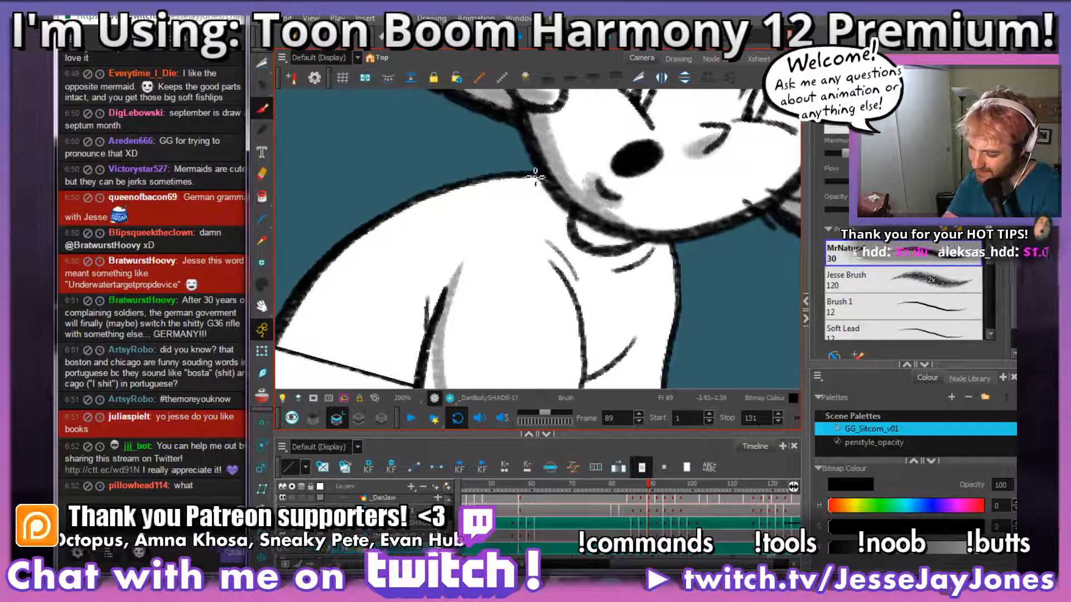
pyautogui.moveTo(539, 180)
pyautogui.mouseDown()
pyautogui.moveTo(503, 192)
pyautogui.moveTo(470, 231)
pyautogui.moveTo(432, 346)
pyautogui.mouseUp()
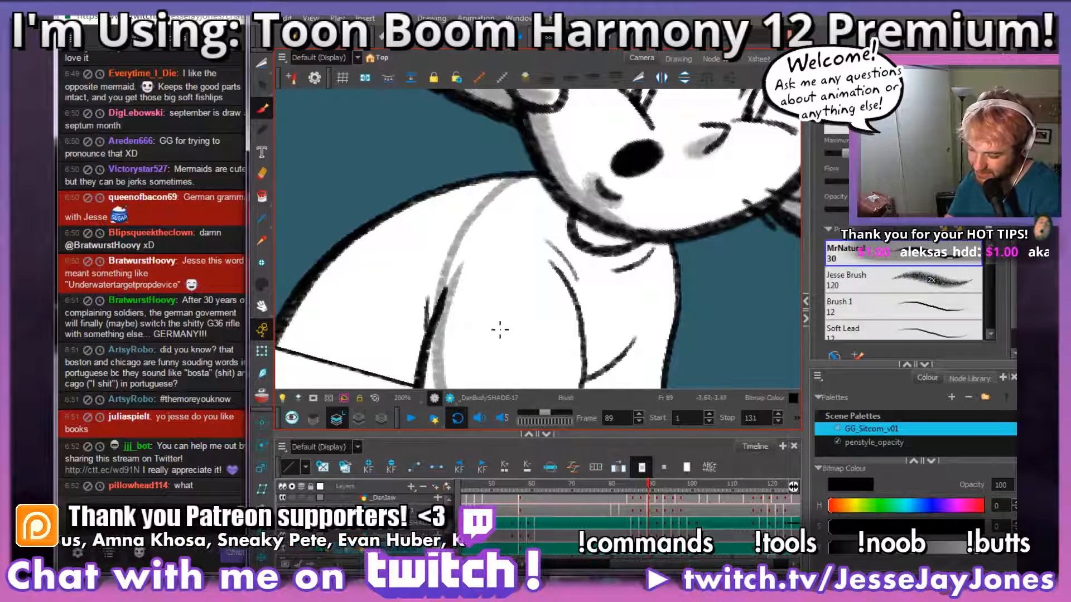
# Step: Widen the near sleeve's back shadow and fill the shirt's back behind it in grey on frame 89
pyautogui.moveTo(505, 320); pyautogui.dragTo(523, 268)
pyautogui.moveTo(513, 306); pyautogui.dragTo(501, 213)
pyautogui.moveTo(510, 325)
pyautogui.mouseDown()
pyautogui.moveTo(447, 289)
pyautogui.moveTo(441, 178)
pyautogui.moveTo(469, 295)
pyautogui.moveTo(466, 285)
pyautogui.mouseUp()
pyautogui.moveTo(482, 245)
pyautogui.mouseDown()
pyautogui.moveTo(541, 325)
pyautogui.moveTo(557, 329)
pyautogui.mouseUp()
pyautogui.moveTo(559, 254)
pyautogui.mouseDown()
pyautogui.moveTo(552, 281)
pyautogui.moveTo(579, 309)
pyautogui.mouseUp()
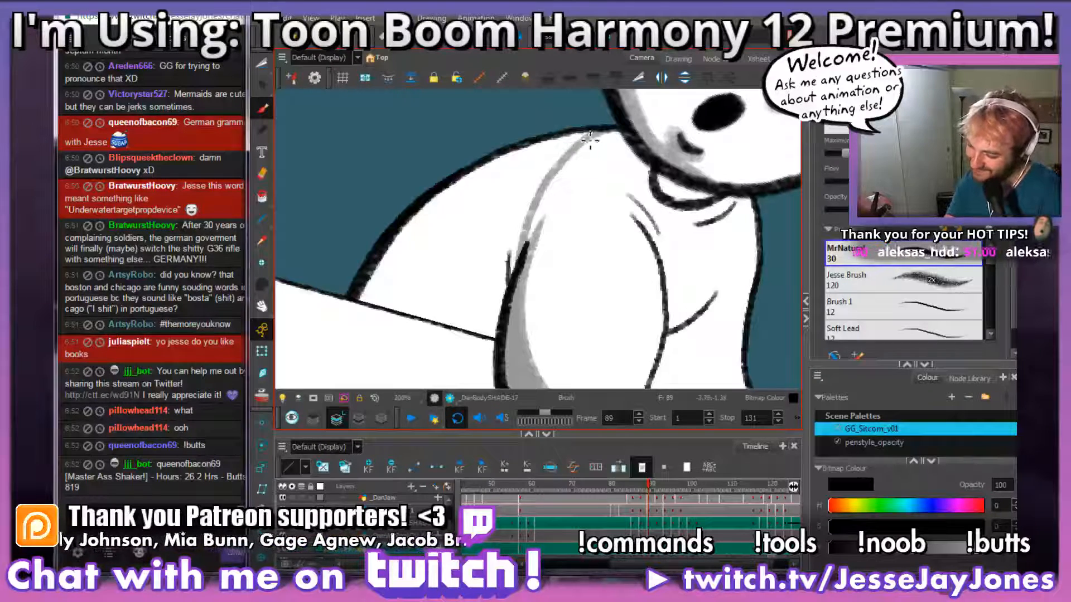
pyautogui.moveTo(557, 147)
pyautogui.mouseDown()
pyautogui.moveTo(530, 150)
pyautogui.moveTo(444, 209)
pyautogui.moveTo(458, 194)
pyautogui.moveTo(446, 200)
pyautogui.moveTo(389, 264)
pyautogui.moveTo(374, 289)
pyautogui.moveTo(382, 280)
pyautogui.moveTo(381, 306)
pyautogui.moveTo(400, 293)
pyautogui.moveTo(417, 329)
pyautogui.moveTo(432, 293)
pyautogui.moveTo(461, 329)
pyautogui.moveTo(475, 314)
pyautogui.moveTo(440, 341)
pyautogui.moveTo(500, 332)
pyautogui.moveTo(520, 210)
pyautogui.mouseUp()
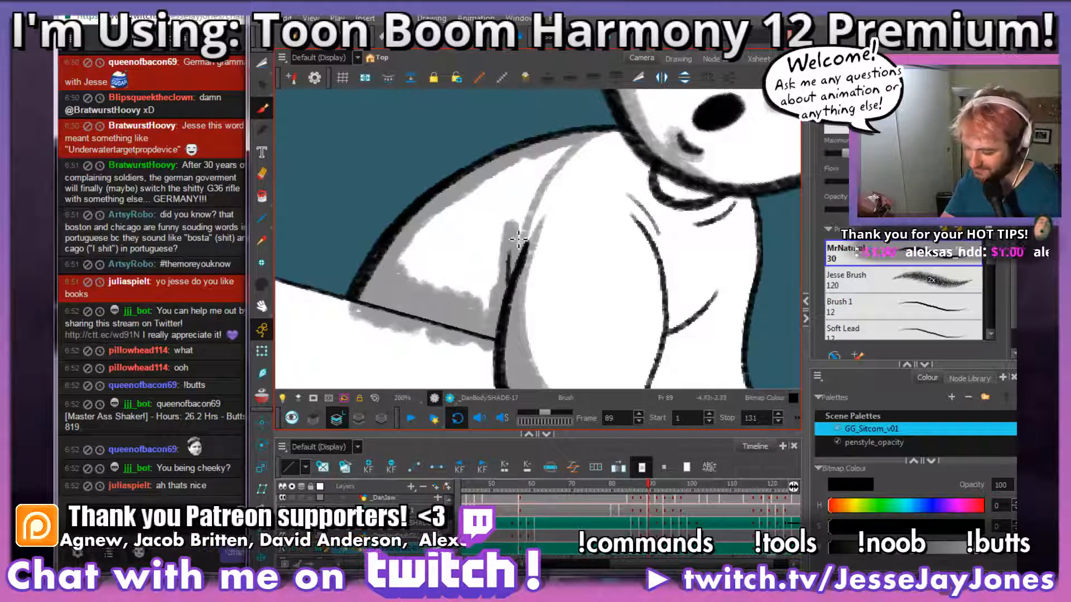
pyautogui.moveTo(568, 153)
pyautogui.mouseDown()
pyautogui.moveTo(511, 241)
pyautogui.moveTo(509, 252)
pyautogui.moveTo(521, 239)
pyautogui.moveTo(517, 257)
pyautogui.moveTo(532, 194)
pyautogui.moveTo(523, 178)
pyautogui.moveTo(552, 161)
pyautogui.moveTo(459, 211)
pyautogui.moveTo(412, 247)
pyautogui.moveTo(399, 273)
pyautogui.moveTo(458, 220)
pyautogui.moveTo(469, 226)
pyautogui.moveTo(462, 288)
pyautogui.moveTo(464, 258)
pyautogui.moveTo(486, 319)
pyautogui.moveTo(524, 193)
pyautogui.moveTo(488, 261)
pyautogui.mouseUp()
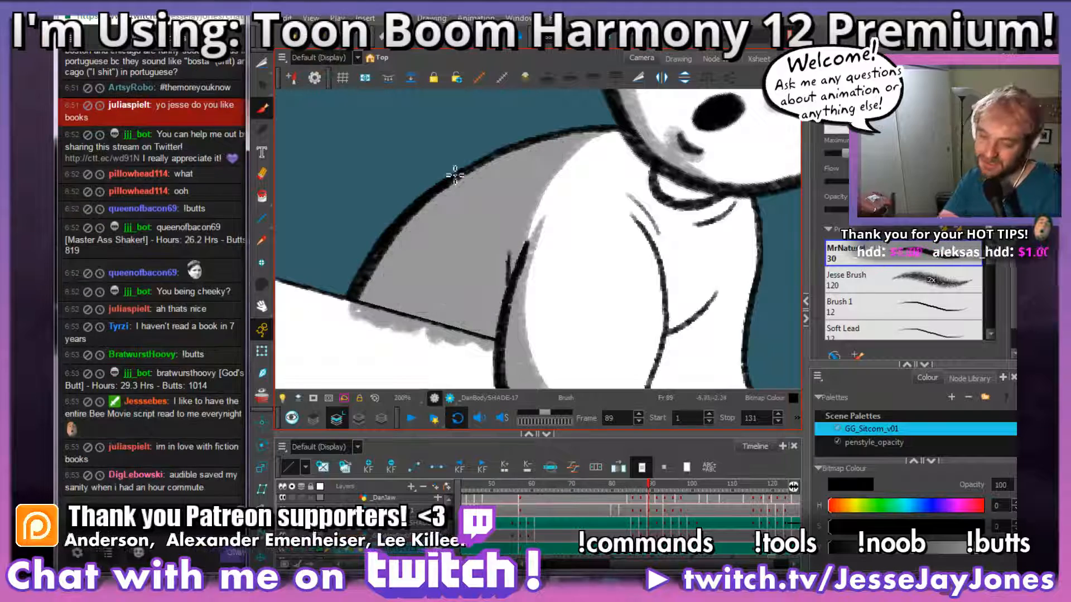
# Step: Cut out and delete the grey that spills below the tabletop edge behind the shirt on frame 89
pyautogui.click(261, 64)
pyautogui.press('2')
pyautogui.moveTo(542, 345); pyautogui.dragTo(605, 248)
pyautogui.press('2')
pyautogui.moveTo(508, 346)
pyautogui.mouseDown()
pyautogui.moveTo(551, 313)
pyautogui.moveTo(551, 282)
pyautogui.moveTo(345, 226)
pyautogui.moveTo(363, 353)
pyautogui.moveTo(510, 345)
pyautogui.mouseUp()
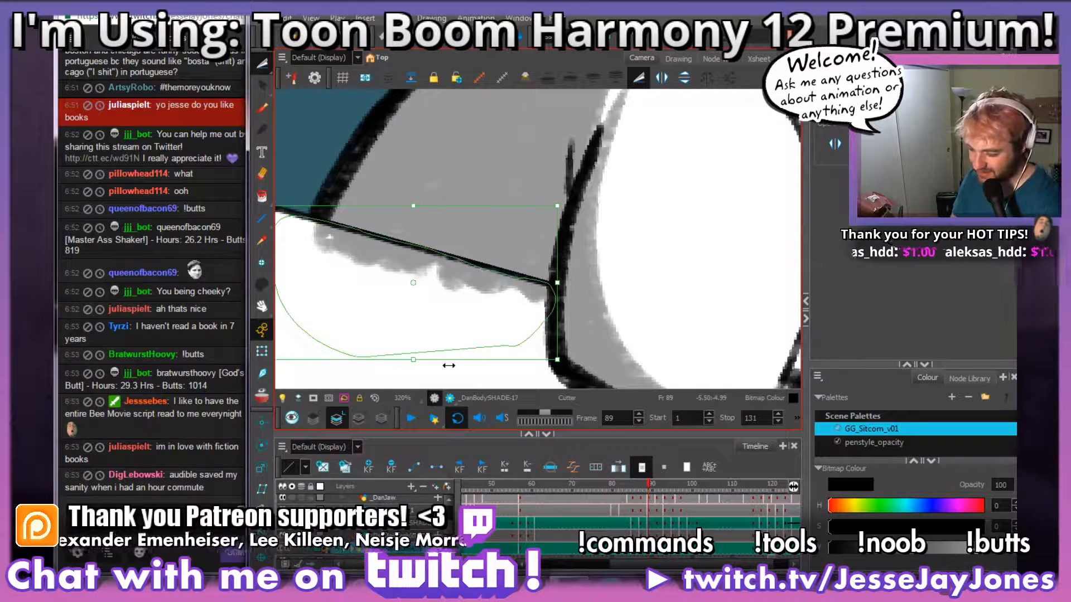
pyautogui.press('Delete')
pyautogui.moveTo(586, 245); pyautogui.dragTo(504, 287)
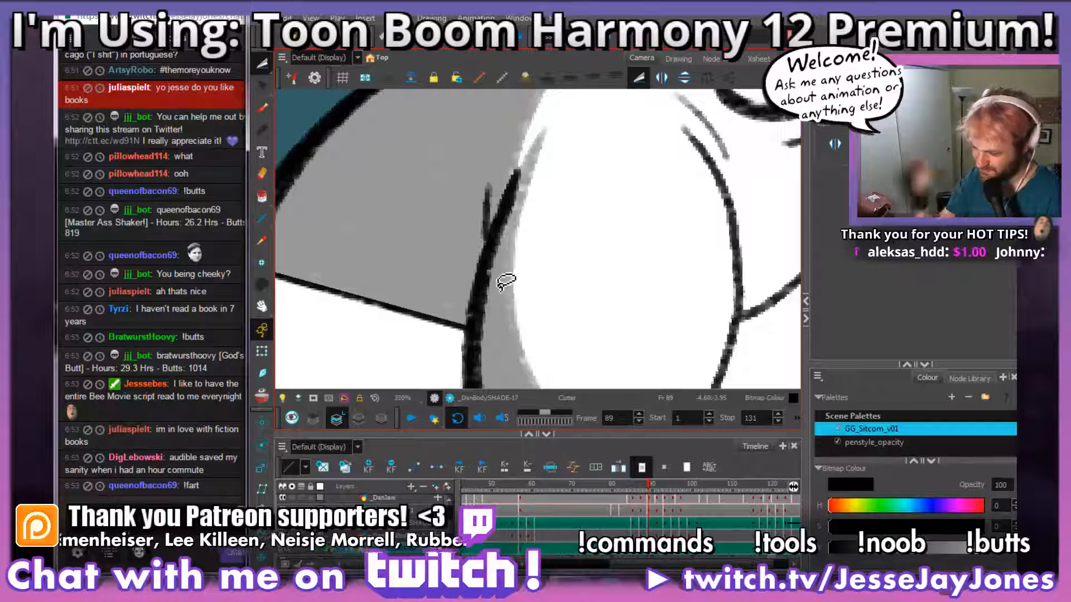
# Step: Shade the shirt's shoulder under the jaw and the inside of the collar in grey on frame 89, using the previous frame as reference
pyautogui.press('1')
pyautogui.press('1')
pyautogui.press('1')
pyautogui.press('1')
pyautogui.moveTo(653, 267); pyautogui.dragTo(563, 267)
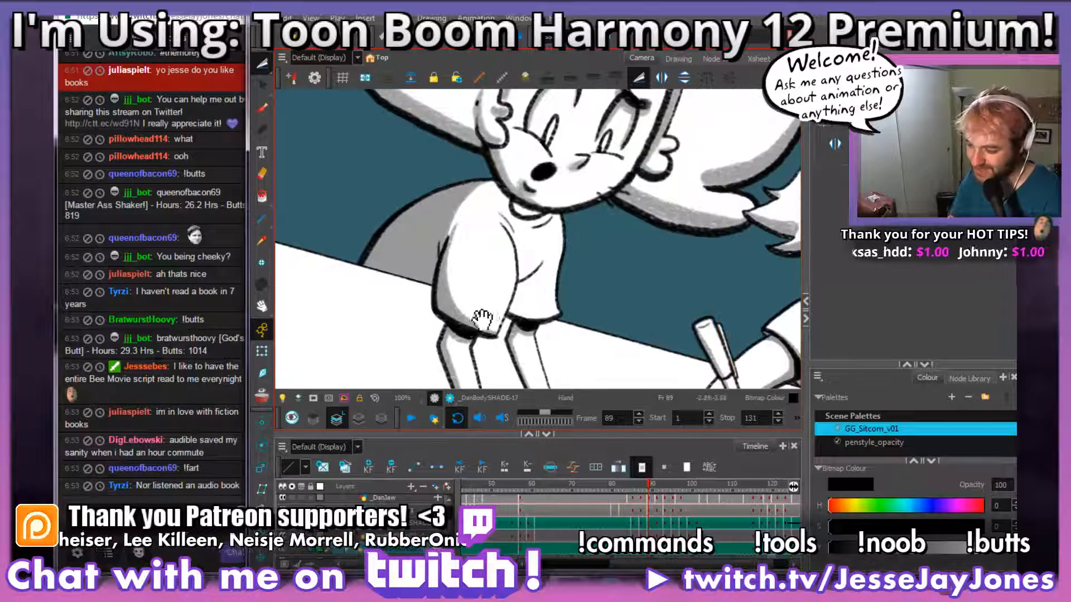
pyautogui.moveTo(483, 319); pyautogui.dragTo(481, 376)
pyautogui.click(261, 108)
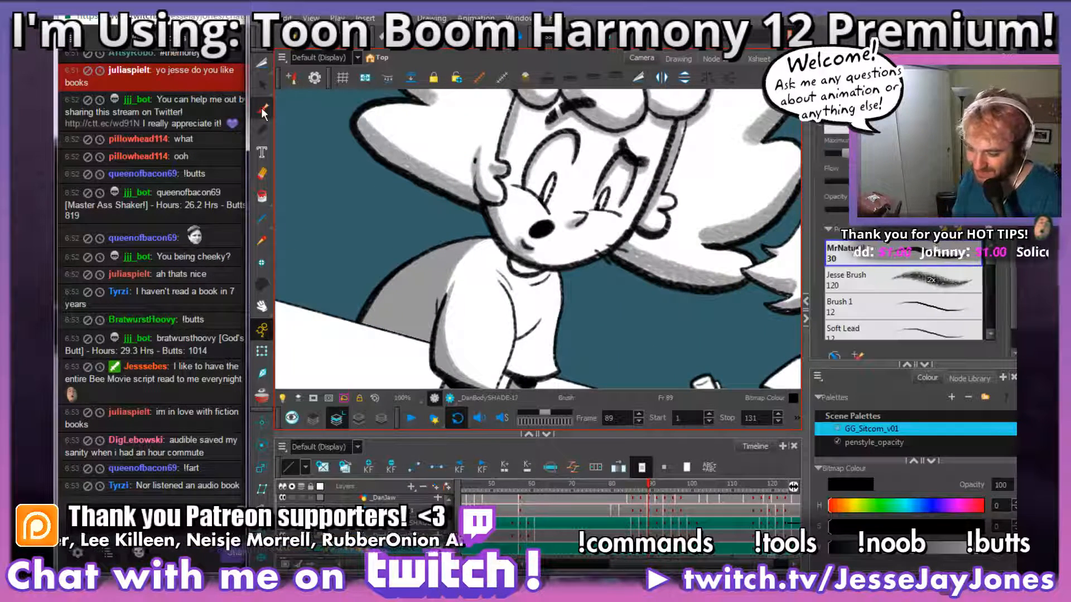
pyautogui.moveTo(522, 335); pyautogui.dragTo(511, 285)
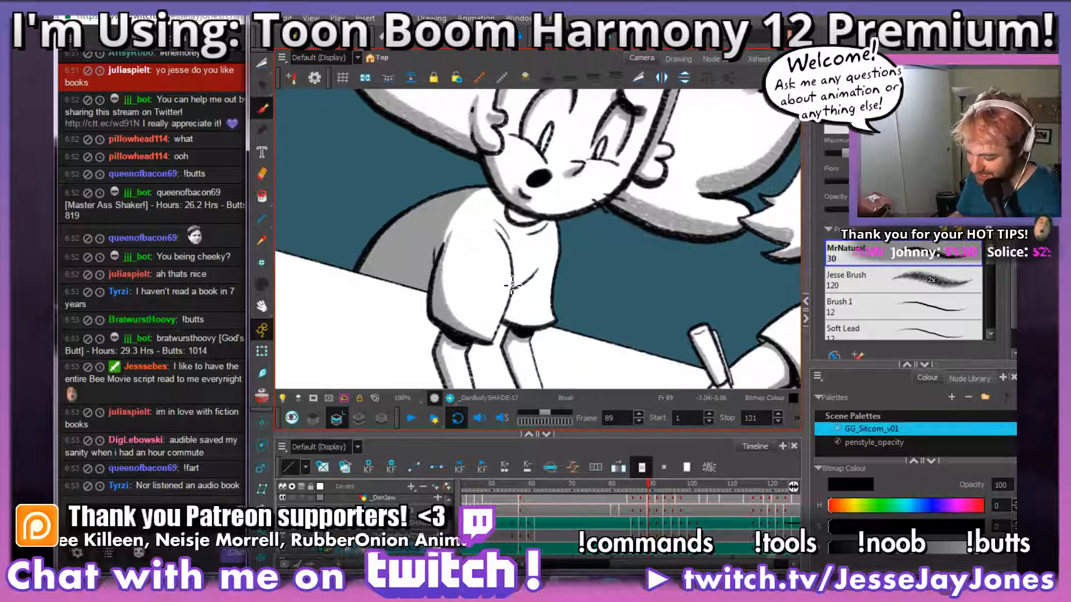
pyautogui.press(',')
pyautogui.press('.')
pyautogui.press(',')
pyautogui.press('.')
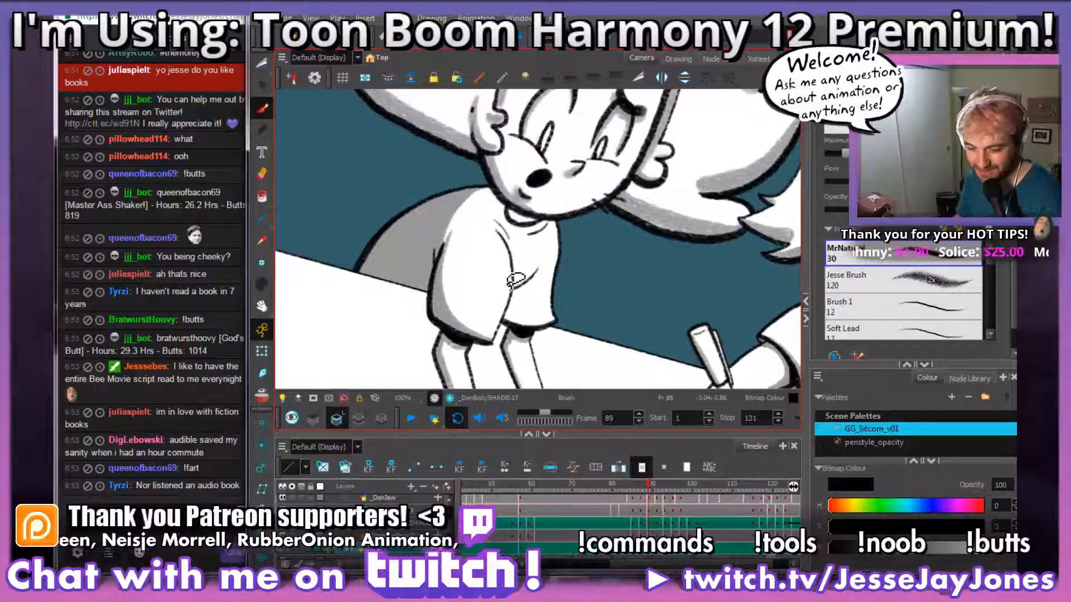
pyautogui.scroll(5, 508, 281)
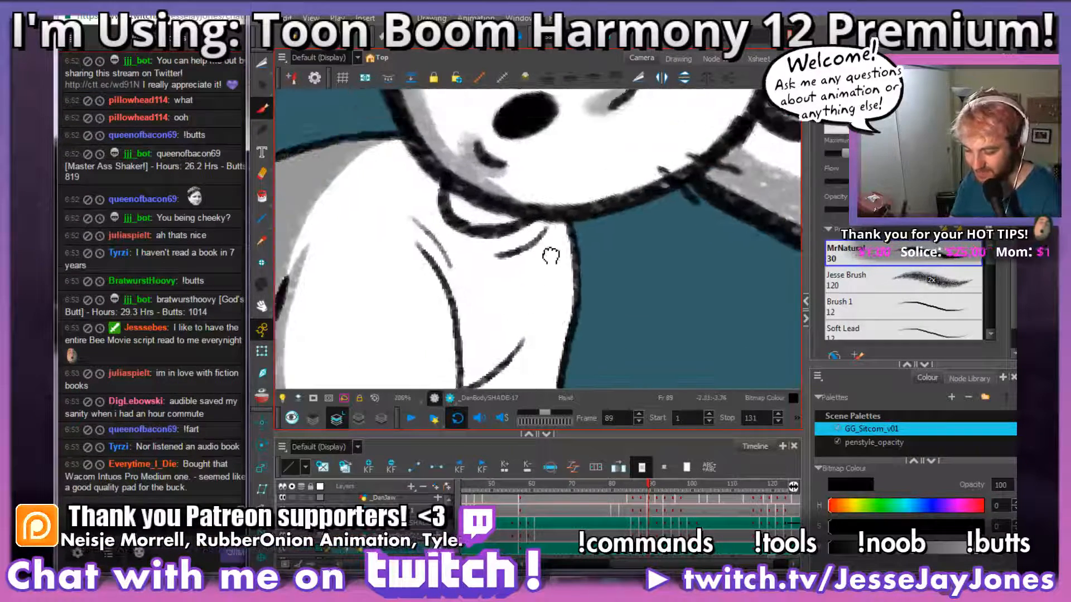
pyautogui.scroll(2, 551, 256)
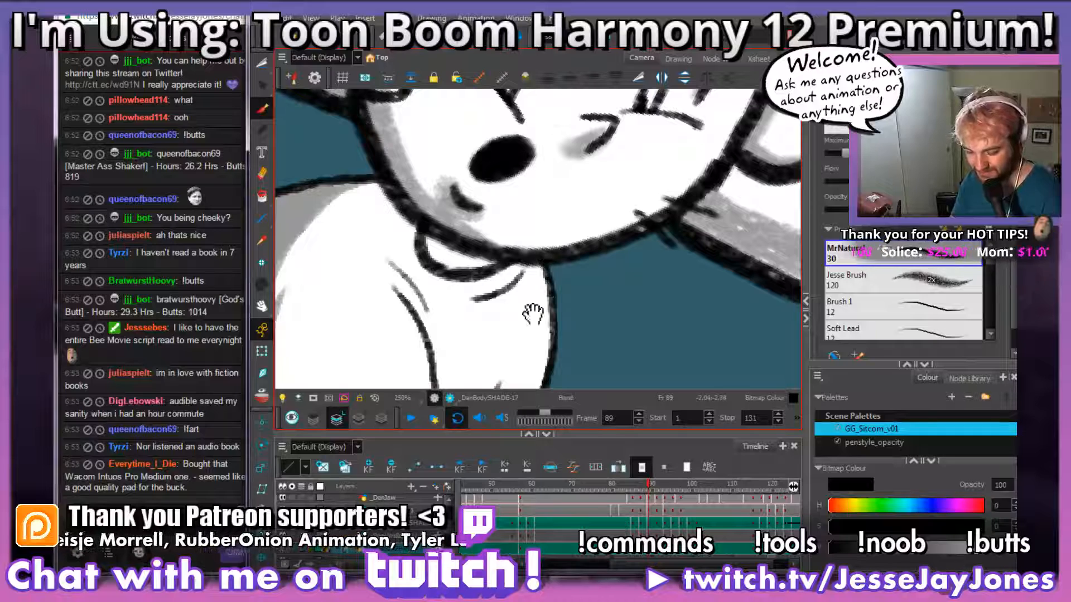
pyautogui.moveTo(535, 273); pyautogui.dragTo(547, 288)
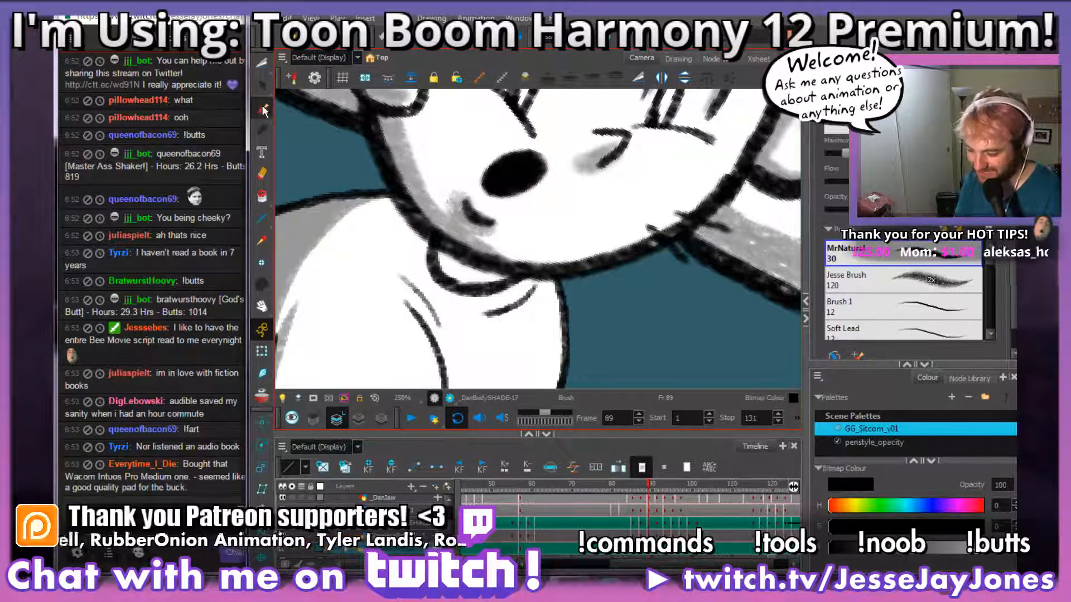
pyautogui.moveTo(488, 290); pyautogui.dragTo(553, 290)
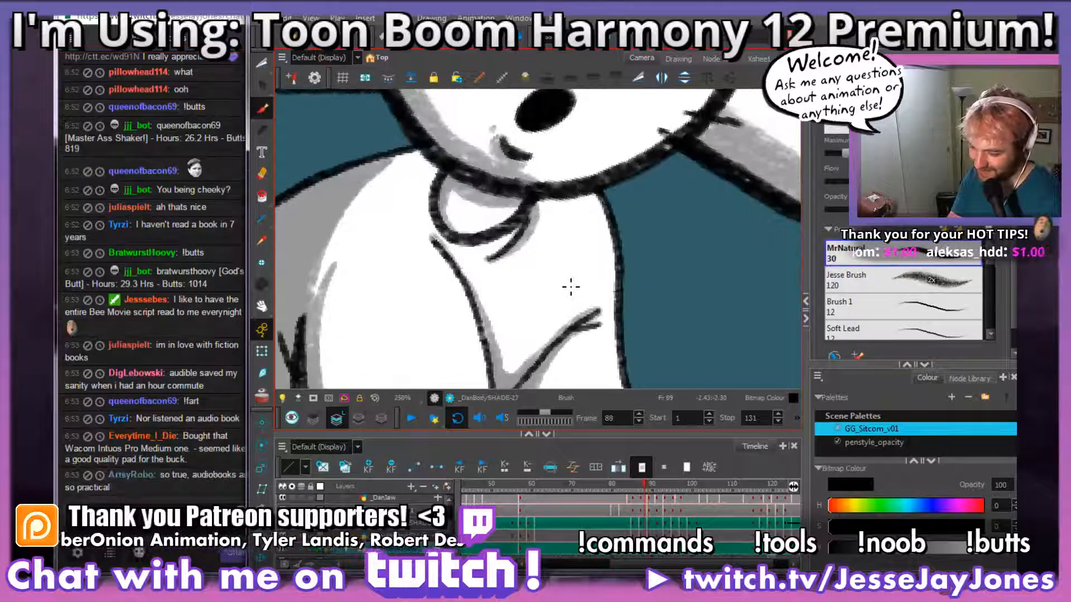
pyautogui.moveTo(618, 282)
pyautogui.mouseDown()
pyautogui.moveTo(583, 287)
pyautogui.moveTo(491, 267)
pyautogui.moveTo(469, 193)
pyautogui.mouseUp()
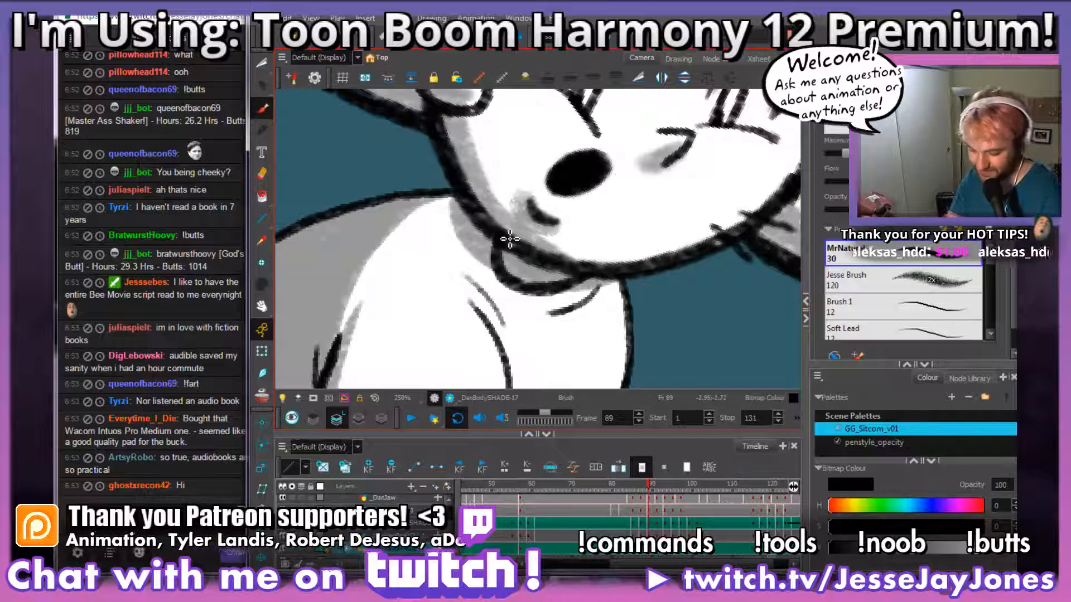
pyautogui.scroll(-5, 510, 239)
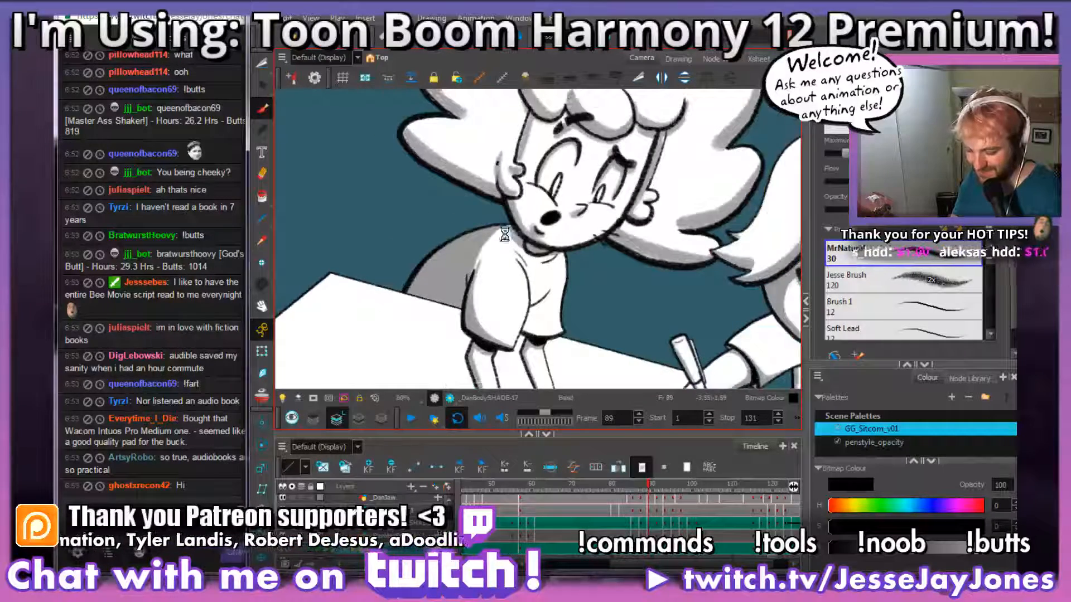
# Step: Shade the lower shirt front in grey beside the near sleeve, curving from the chest fold down to the hem on frame 89
pyautogui.moveTo(596, 300); pyautogui.dragTo(535, 217)
pyautogui.press('1')
pyautogui.press('1')
pyautogui.press('1')
pyautogui.press('1')
pyautogui.press('2')
pyautogui.press('2')
pyautogui.press('2')
pyautogui.moveTo(503, 205)
pyautogui.mouseDown()
pyautogui.moveTo(538, 292)
pyautogui.moveTo(554, 285)
pyautogui.mouseUp()
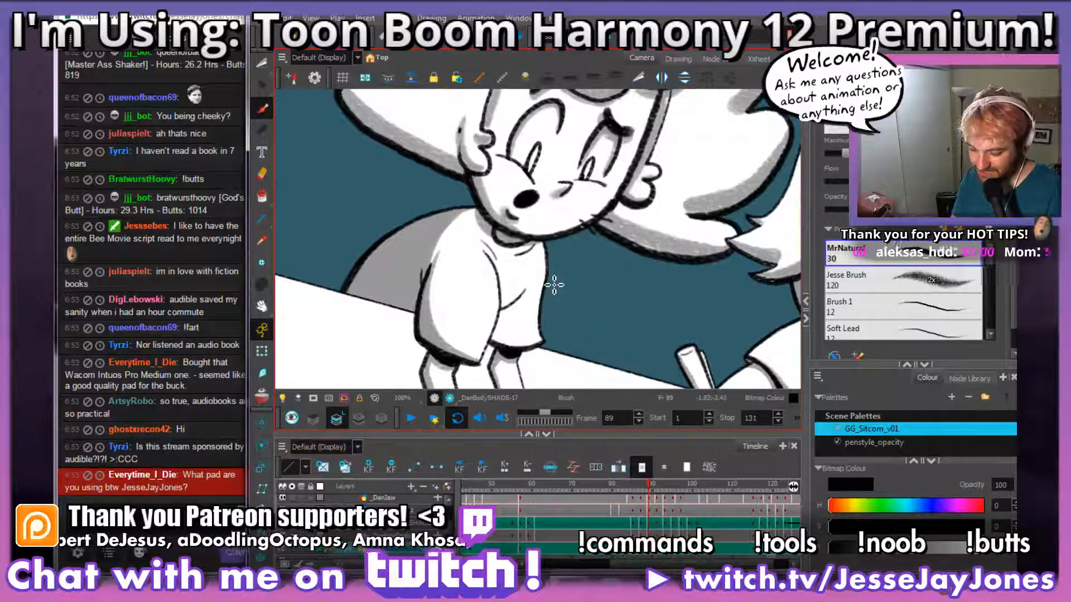
pyautogui.press('2')
pyautogui.press('2')
pyautogui.moveTo(553, 285)
pyautogui.mouseDown()
pyautogui.moveTo(530, 231)
pyautogui.moveTo(535, 273)
pyautogui.moveTo(571, 269)
pyautogui.mouseUp()
pyautogui.press('2')
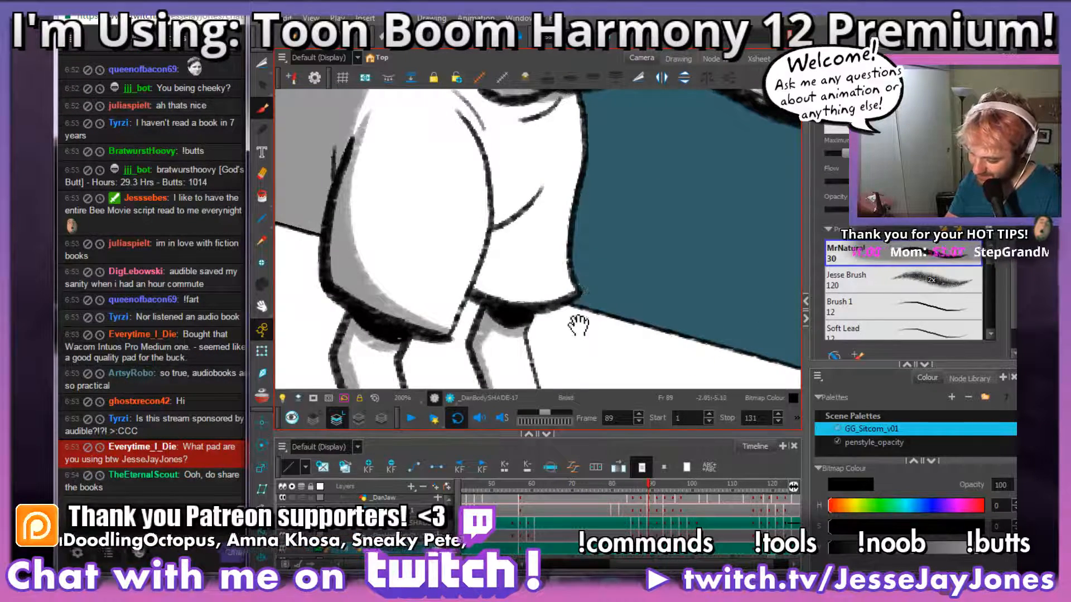
pyautogui.moveTo(579, 324); pyautogui.dragTo(587, 314)
pyautogui.press('2')
pyautogui.moveTo(558, 177)
pyautogui.mouseDown()
pyautogui.moveTo(514, 217)
pyautogui.moveTo(498, 272)
pyautogui.moveTo(576, 301)
pyautogui.moveTo(597, 296)
pyautogui.moveTo(535, 315)
pyautogui.moveTo(494, 279)
pyautogui.moveTo(494, 246)
pyautogui.moveTo(521, 207)
pyautogui.mouseUp()
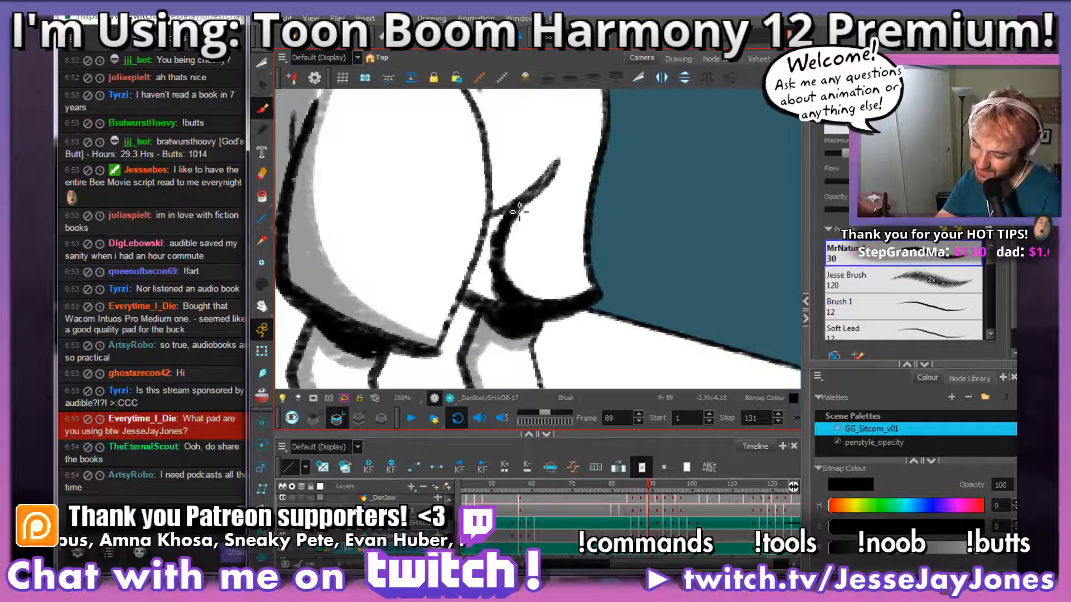
pyautogui.moveTo(495, 229)
pyautogui.mouseDown()
pyautogui.moveTo(478, 281)
pyautogui.moveTo(493, 283)
pyautogui.moveTo(502, 305)
pyautogui.mouseUp()
# Step: Add grey shading along the near sleeve's front edge above the chest fold, from the fold up to the armpit crease
pyautogui.press('space')
pyautogui.moveTo(546, 168)
pyautogui.mouseDown()
pyautogui.moveTo(536, 277)
pyautogui.moveTo(561, 258)
pyautogui.mouseUp()
pyautogui.moveTo(590, 309)
pyautogui.mouseDown()
pyautogui.moveTo(595, 289)
pyautogui.moveTo(616, 286)
pyautogui.moveTo(577, 265)
pyautogui.moveTo(569, 291)
pyautogui.moveTo(545, 283)
pyautogui.mouseUp()
pyautogui.press('space')
pyautogui.moveTo(536, 329); pyautogui.dragTo(593, 299)
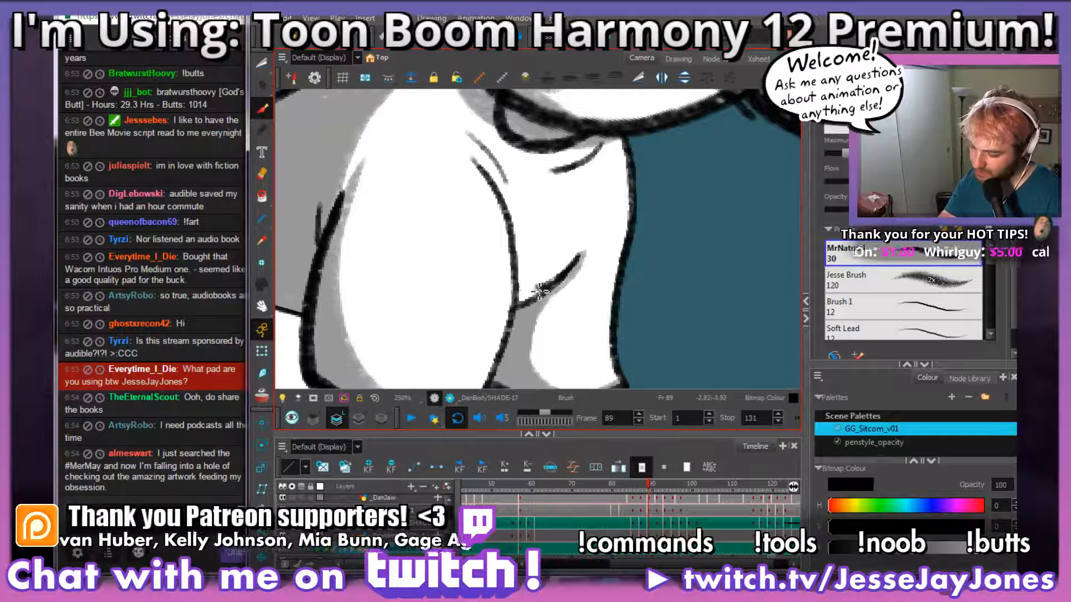
pyautogui.moveTo(526, 258); pyautogui.dragTo(473, 153)
pyautogui.moveTo(514, 234)
pyautogui.mouseDown()
pyautogui.moveTo(526, 294)
pyautogui.moveTo(556, 288)
pyautogui.mouseUp()
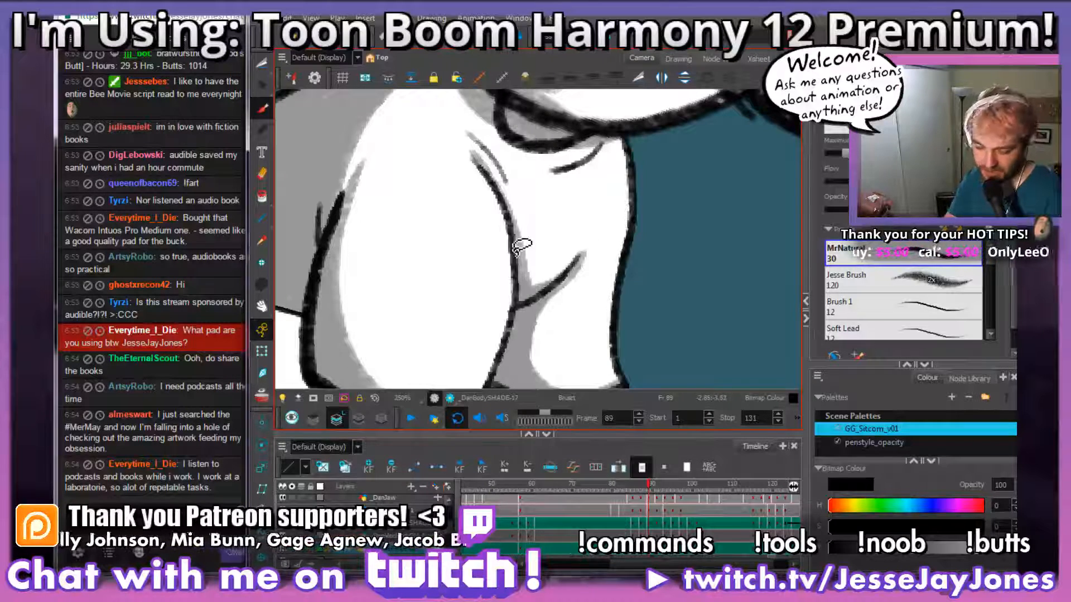
pyautogui.moveTo(545, 251); pyautogui.dragTo(553, 294)
pyautogui.moveTo(481, 176)
pyautogui.mouseDown()
pyautogui.moveTo(519, 228)
pyautogui.moveTo(482, 181)
pyautogui.moveTo(503, 199)
pyautogui.mouseUp()
# Step: Add a grey shadow beneath the short crease below the collar on frame 89's shirt
pyautogui.press('space')
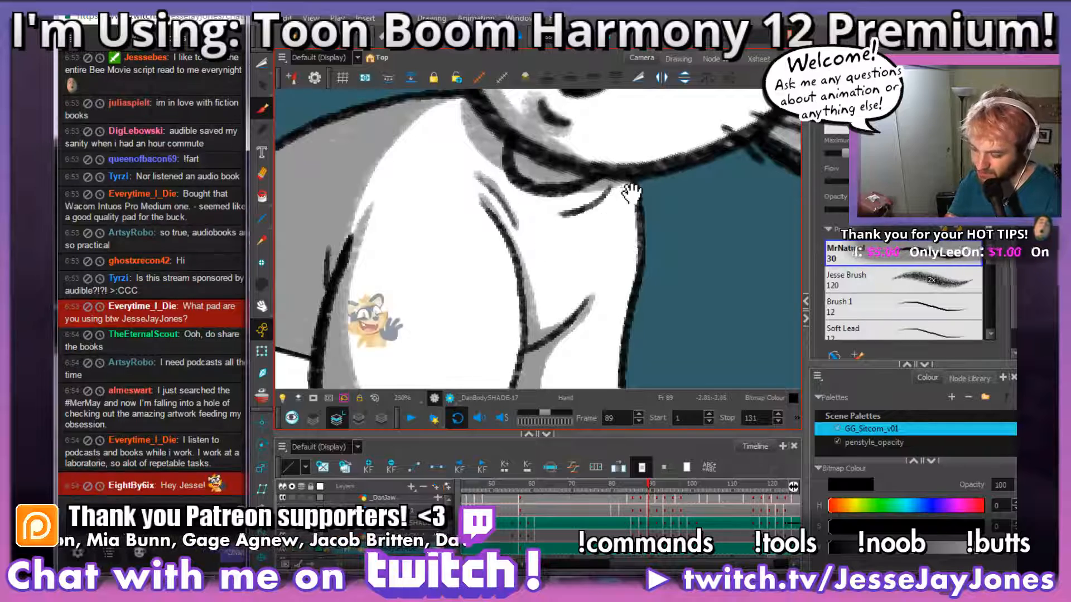
pyautogui.moveTo(629, 190); pyautogui.dragTo(516, 251)
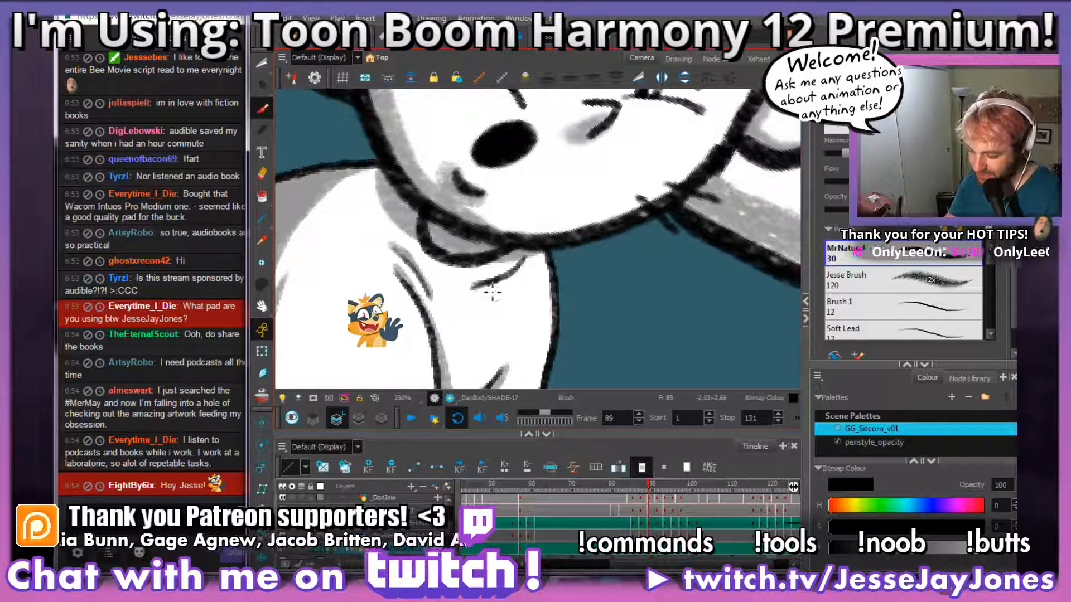
pyautogui.moveTo(482, 291); pyautogui.dragTo(533, 257)
pyautogui.moveTo(549, 336); pyautogui.dragTo(563, 193)
pyautogui.press('1')
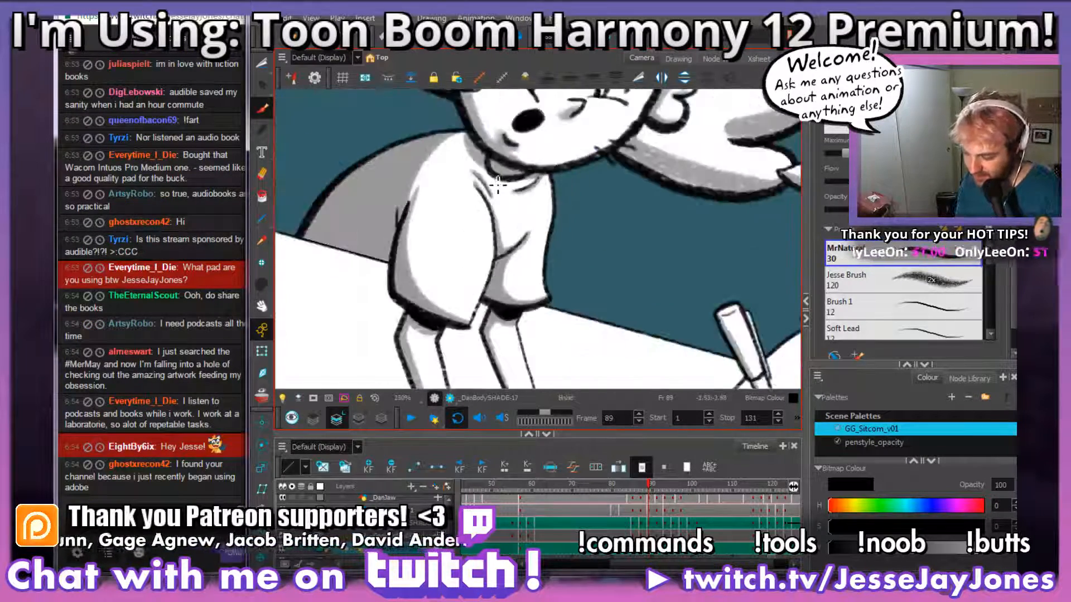
pyautogui.scroll(-4, 498, 184)
pyautogui.press('2')
pyautogui.press('2')
pyautogui.press('2')
pyautogui.moveTo(485, 237)
pyautogui.mouseDown()
pyautogui.moveTo(570, 295)
pyautogui.moveTo(507, 229)
pyautogui.mouseUp()
pyautogui.press('s')
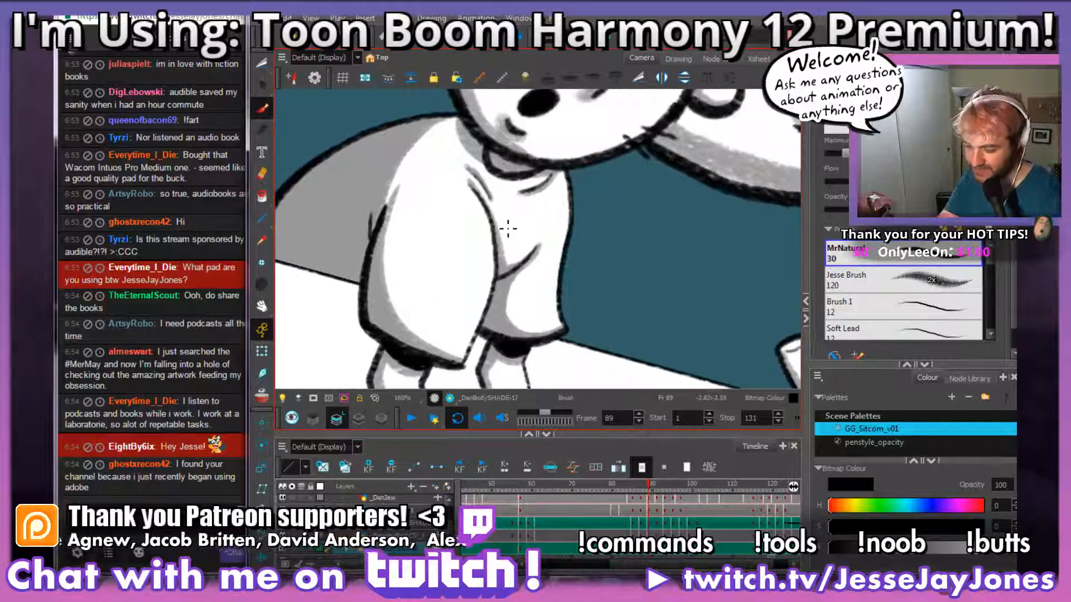
# Step: Compare frame 89 with the previous frame and move on to the unshaded body drawing at frame 91
pyautogui.press(',')
pyautogui.press('.')
pyautogui.press('.')
pyautogui.press('.')
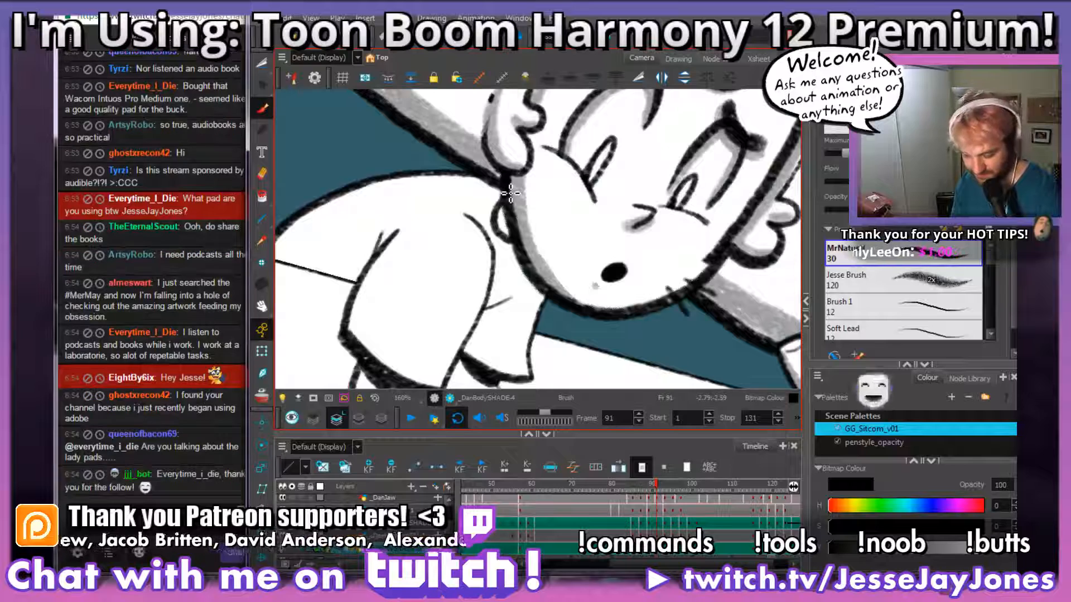
pyautogui.press('s')
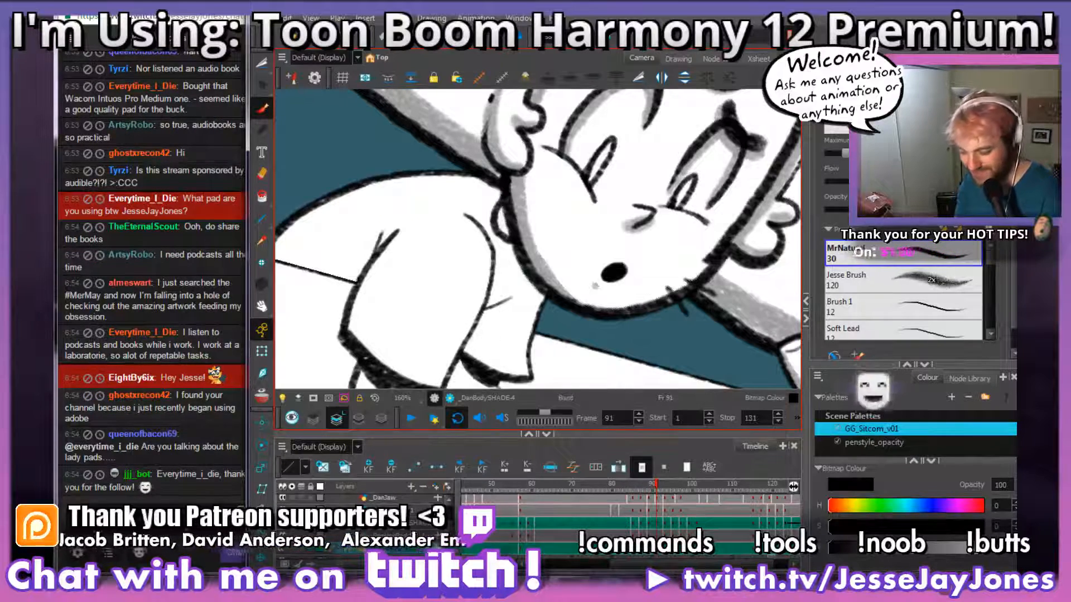
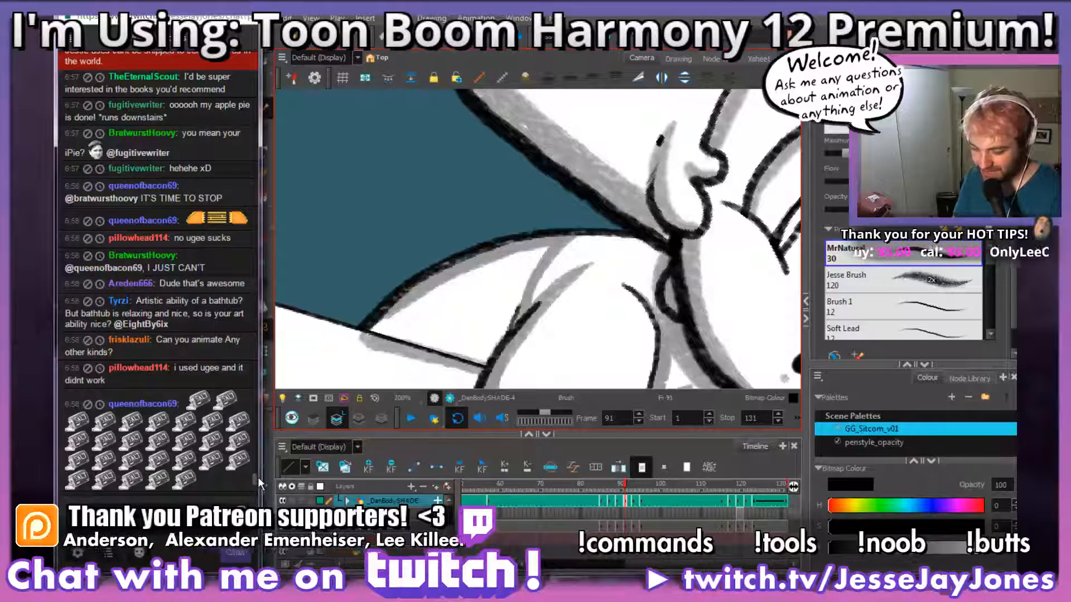
# Step: Fill the back of the shirt on frame 91 with grey shading, from the back outline down to the table edge
pyautogui.moveTo(256, 478); pyautogui.dragTo(256, 492)
pyautogui.hotkey('alt', 'Tab')
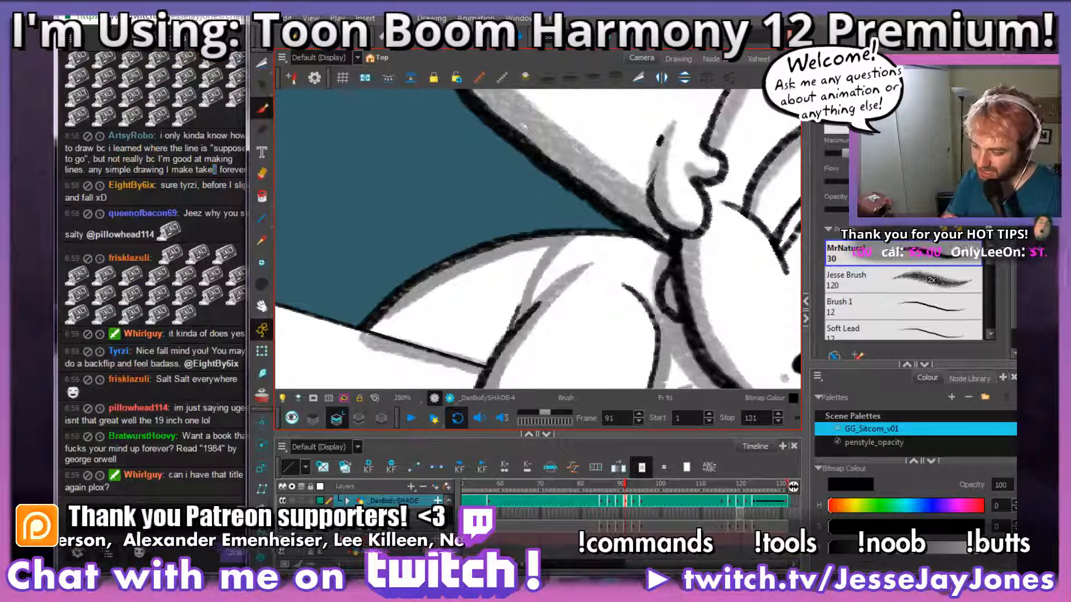
pyautogui.moveTo(529, 271)
pyautogui.mouseDown()
pyautogui.moveTo(540, 254)
pyautogui.moveTo(440, 282)
pyautogui.moveTo(371, 335)
pyautogui.moveTo(438, 298)
pyautogui.moveTo(421, 336)
pyautogui.moveTo(446, 313)
pyautogui.moveTo(474, 329)
pyautogui.moveTo(459, 318)
pyautogui.moveTo(460, 365)
pyautogui.moveTo(519, 312)
pyautogui.moveTo(524, 279)
pyautogui.moveTo(503, 301)
pyautogui.moveTo(516, 279)
pyautogui.moveTo(504, 285)
pyautogui.moveTo(505, 236)
pyautogui.mouseUp()
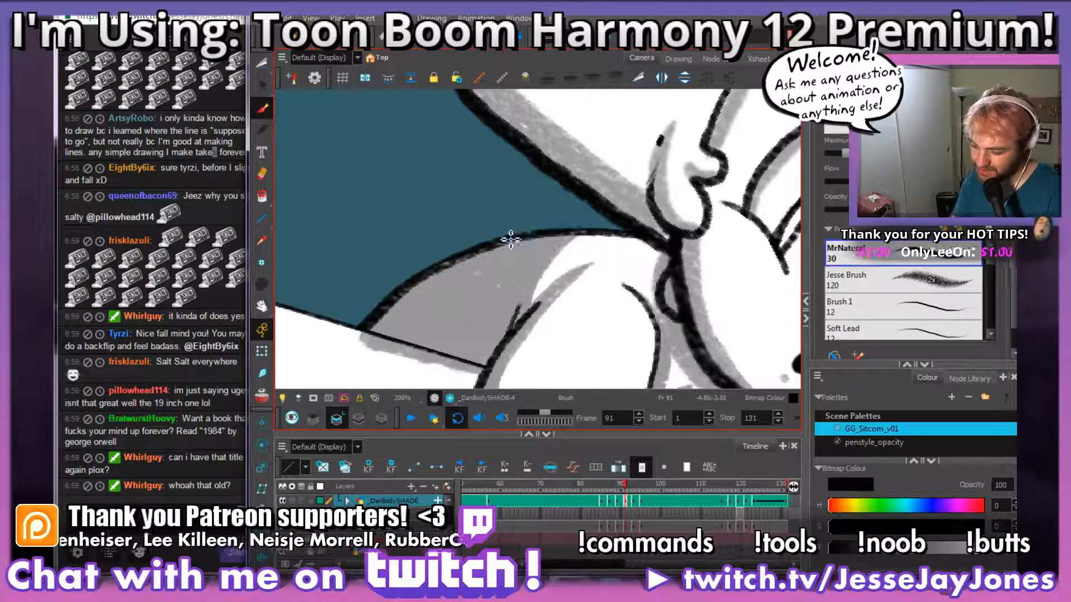
# Step: Cut away the grey shading that spills below the table edge behind the near sleeve on frame 91
pyautogui.click(262, 63)
pyautogui.moveTo(546, 379); pyautogui.dragTo(550, 323)
pyautogui.moveTo(475, 339)
pyautogui.mouseDown()
pyautogui.moveTo(494, 319)
pyautogui.moveTo(488, 308)
pyautogui.moveTo(396, 279)
pyautogui.moveTo(349, 334)
pyautogui.moveTo(368, 346)
pyautogui.mouseUp()
pyautogui.press('Delete')
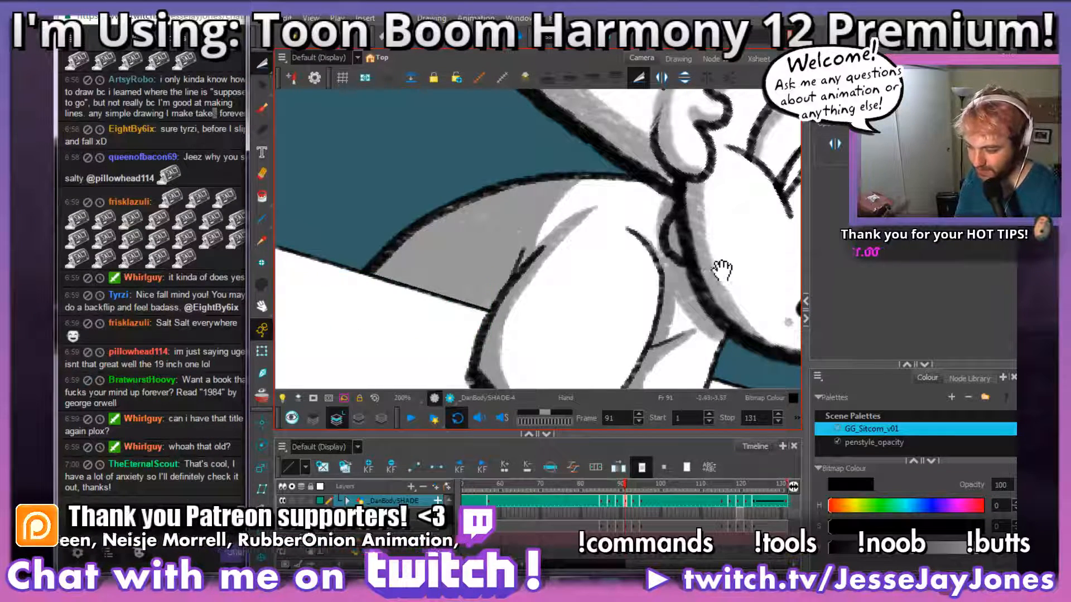
# Step: Review the shirt, arm and hand shading on frame 91 and compare it with frame 90
pyautogui.moveTo(722, 271); pyautogui.dragTo(562, 266)
pyautogui.press('1')
pyautogui.press('1')
pyautogui.press('1')
pyautogui.press('1')
pyautogui.press('1')
pyautogui.hotkey('alt', 'b')
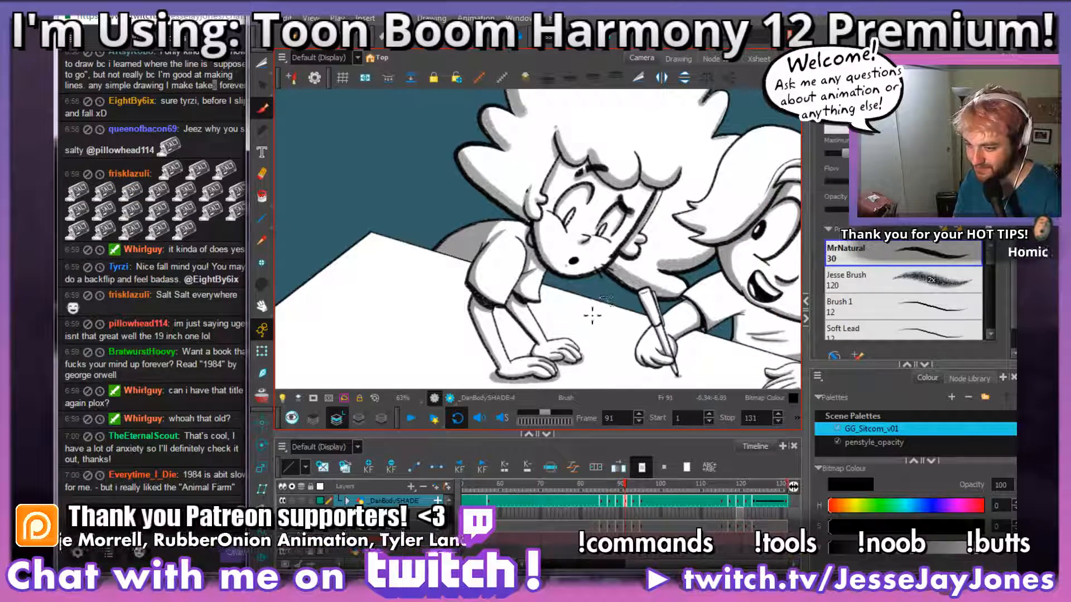
pyautogui.press('2')
pyautogui.press('2')
pyautogui.moveTo(601, 313); pyautogui.dragTo(553, 304)
pyautogui.press('ctrl')
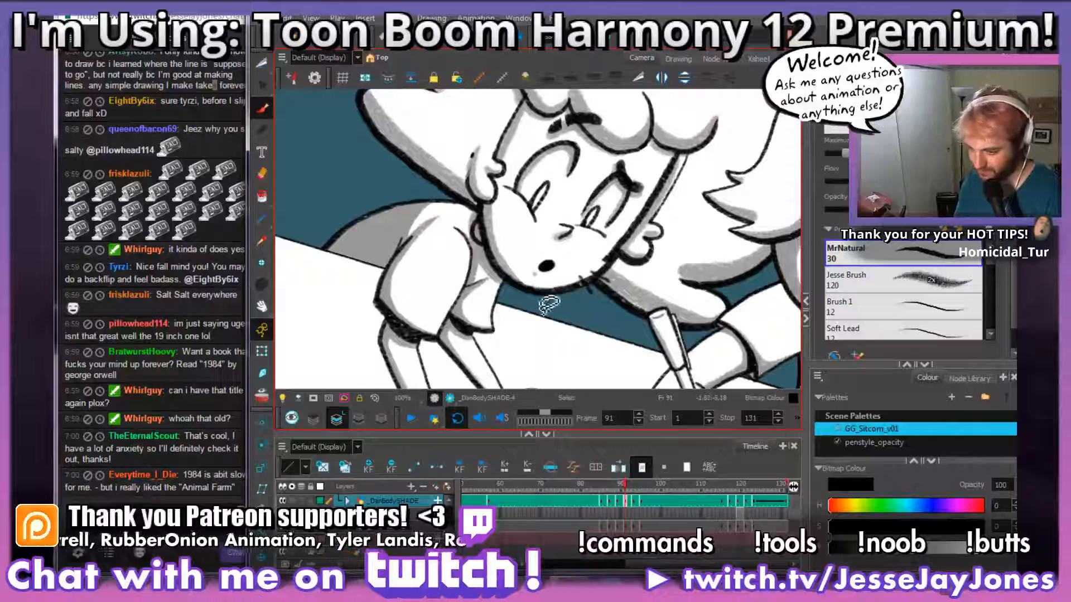
pyautogui.moveTo(525, 342)
pyautogui.mouseDown()
pyautogui.moveTo(538, 292)
pyautogui.moveTo(557, 303)
pyautogui.moveTo(528, 308)
pyautogui.mouseUp()
pyautogui.press('2')
pyautogui.moveTo(455, 297); pyautogui.dragTo(539, 298)
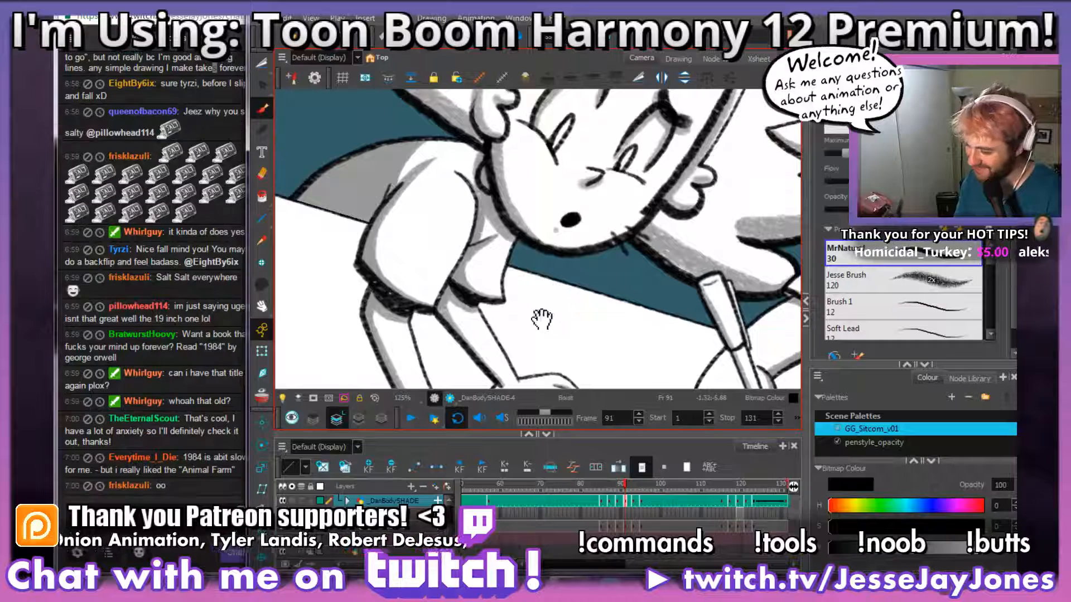
pyautogui.moveTo(568, 345)
pyautogui.mouseDown()
pyautogui.moveTo(577, 328)
pyautogui.moveTo(610, 338)
pyautogui.moveTo(567, 306)
pyautogui.moveTo(588, 318)
pyautogui.mouseUp()
pyautogui.press('2')
pyautogui.press('1')
pyautogui.press('1')
pyautogui.press('1')
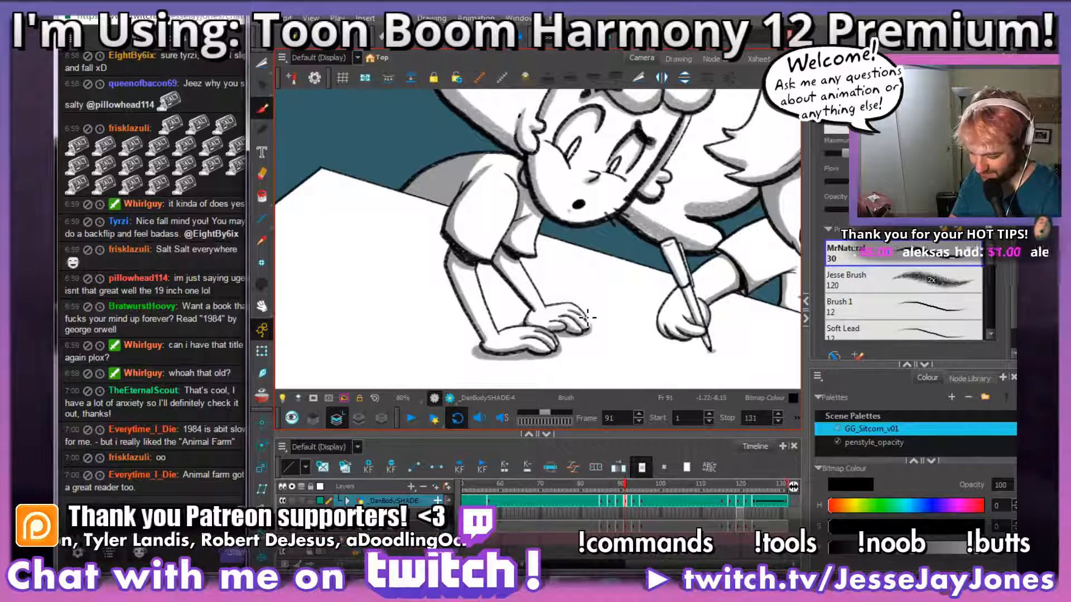
pyautogui.press(',')
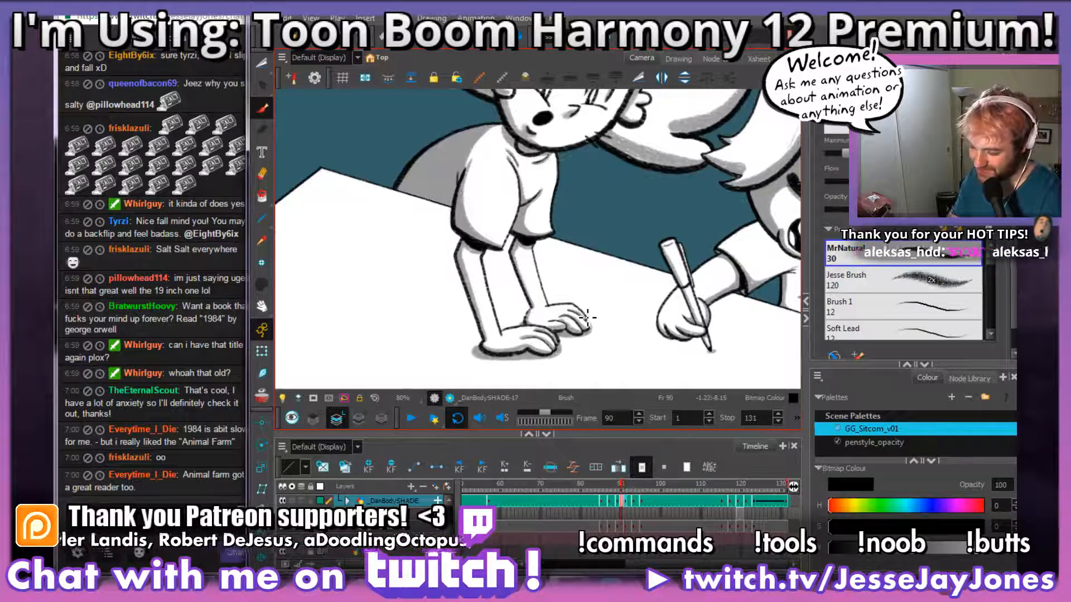
pyautogui.press('.')
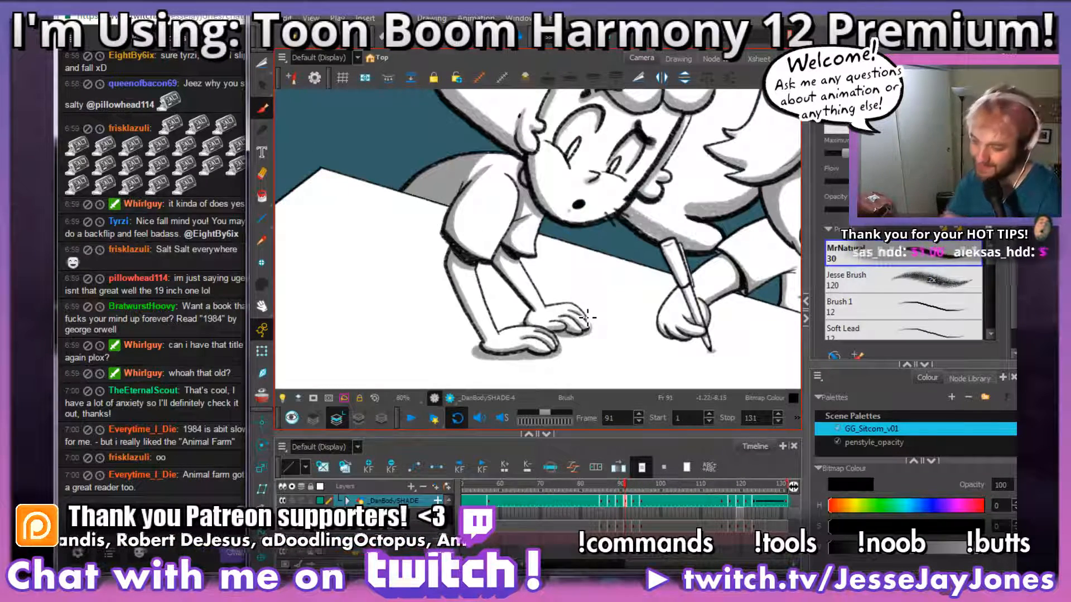
pyautogui.click(262, 63)
pyautogui.press('space')
pyautogui.moveTo(630, 369); pyautogui.dragTo(603, 294)
pyautogui.press('2')
pyautogui.press('2')
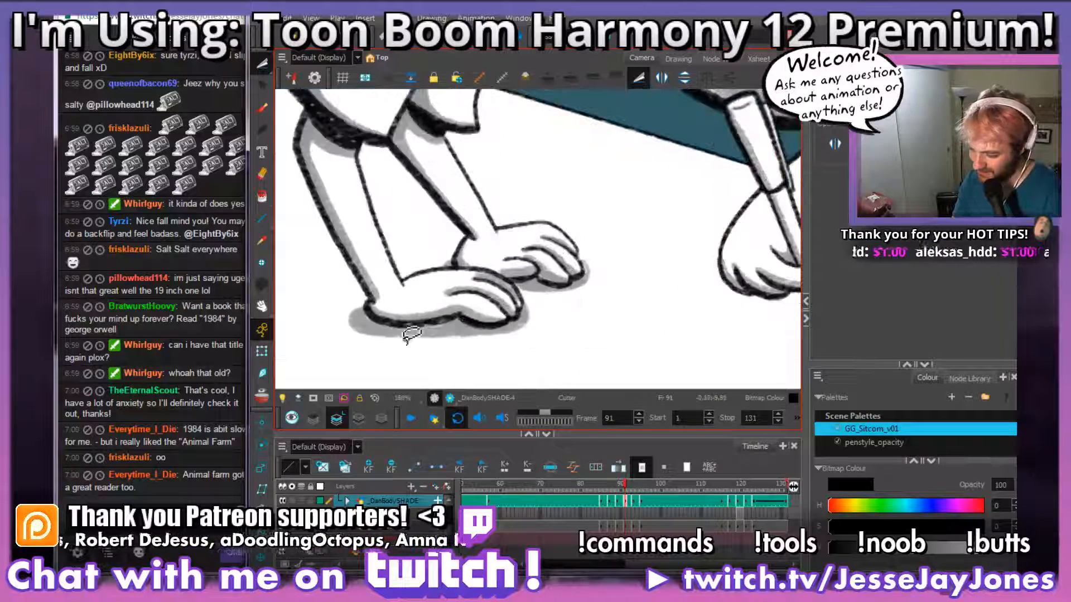
pyautogui.moveTo(319, 353)
pyautogui.mouseDown()
pyautogui.moveTo(495, 366)
pyautogui.moveTo(616, 267)
pyautogui.moveTo(582, 215)
pyautogui.moveTo(496, 252)
pyautogui.moveTo(440, 243)
pyautogui.moveTo(403, 278)
pyautogui.moveTo(398, 305)
pyautogui.moveTo(339, 306)
pyautogui.moveTo(355, 367)
pyautogui.mouseUp()
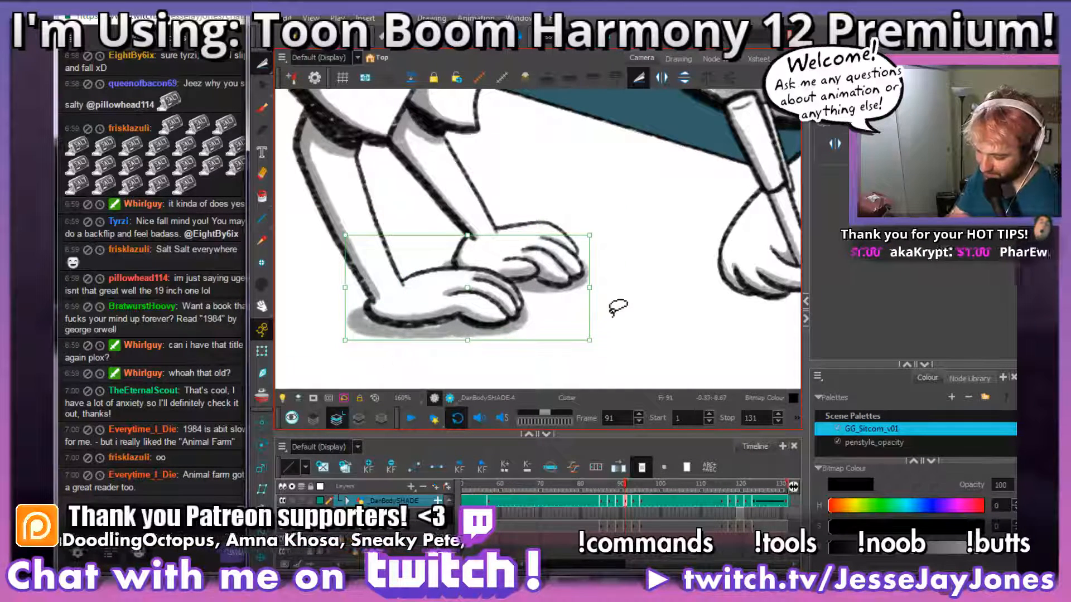
pyautogui.click(629, 277)
# Step: Examine the arm shading and tabletop hand shadows on frame 91 up close and within the whole pose
pyautogui.scroll(-5, 612, 299)
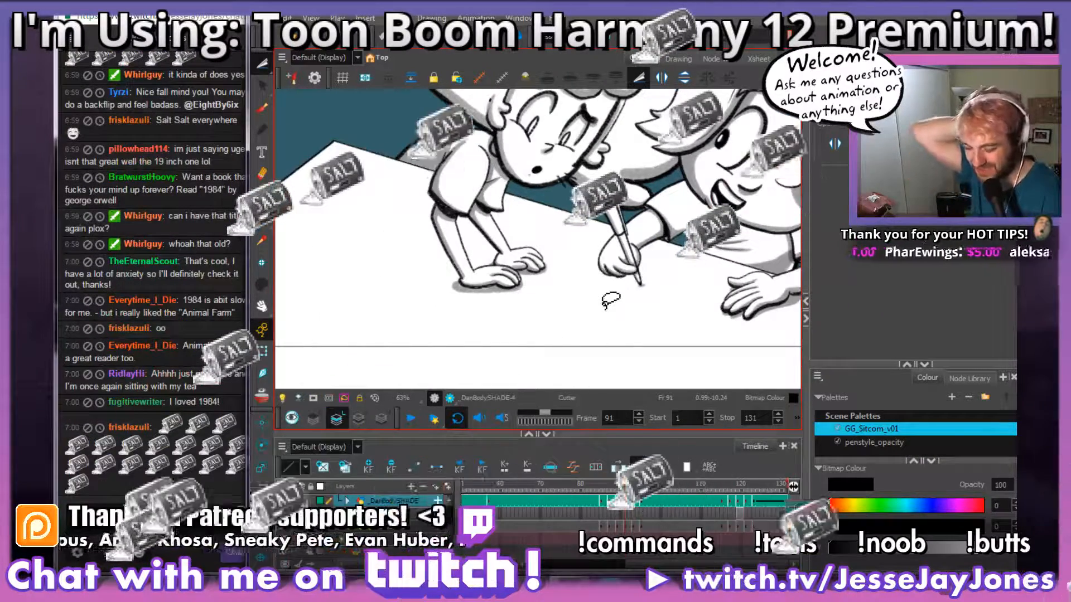
pyautogui.press('2')
pyautogui.press('2')
pyautogui.press('2')
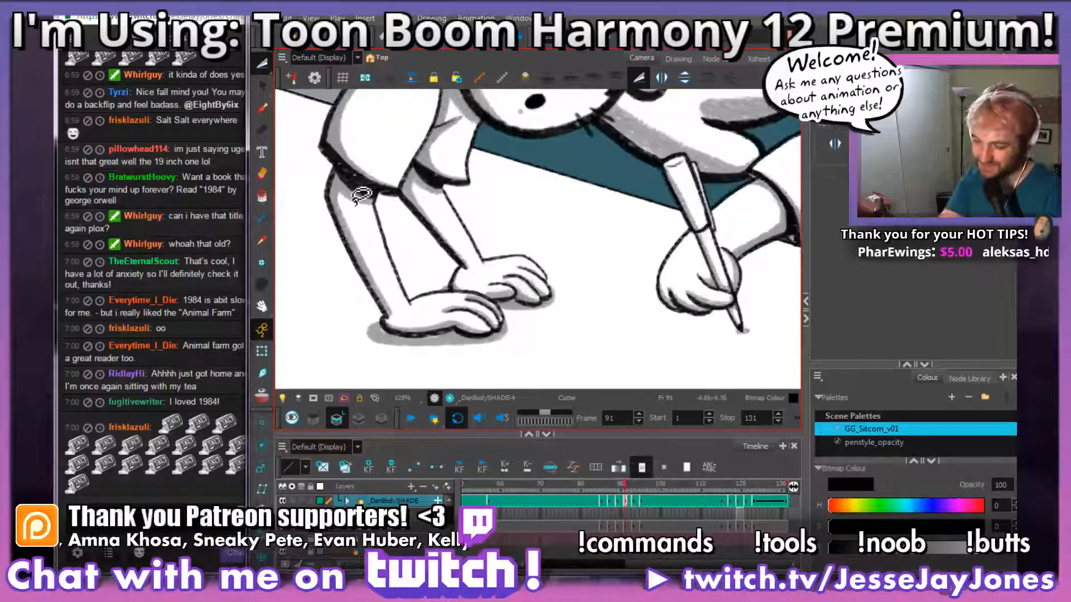
pyautogui.click(262, 109)
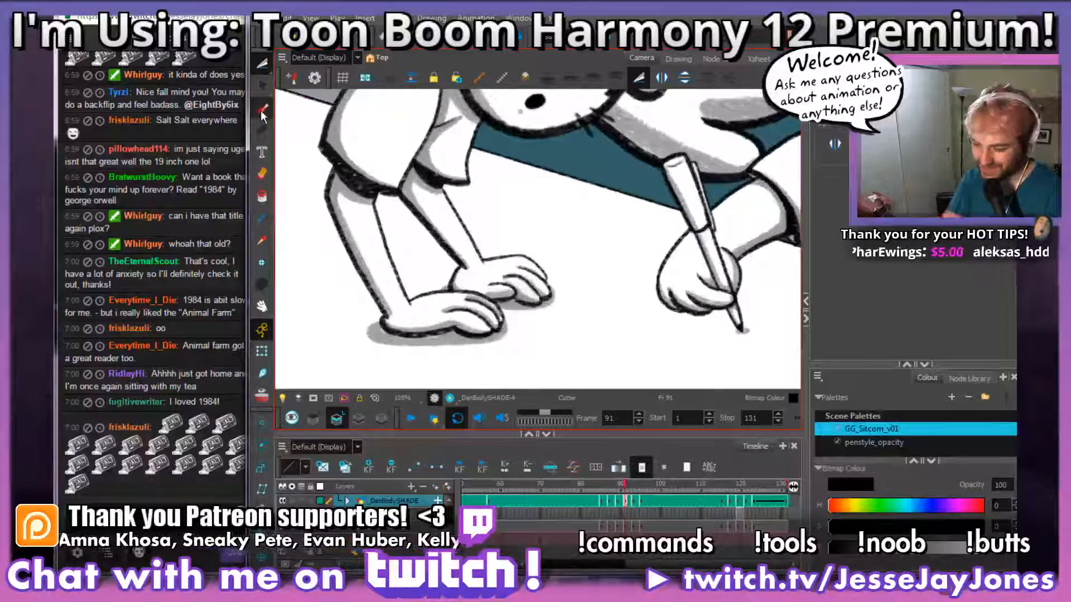
pyautogui.press('2')
pyautogui.moveTo(454, 366)
pyautogui.mouseDown()
pyautogui.moveTo(577, 312)
pyautogui.moveTo(547, 329)
pyautogui.mouseUp()
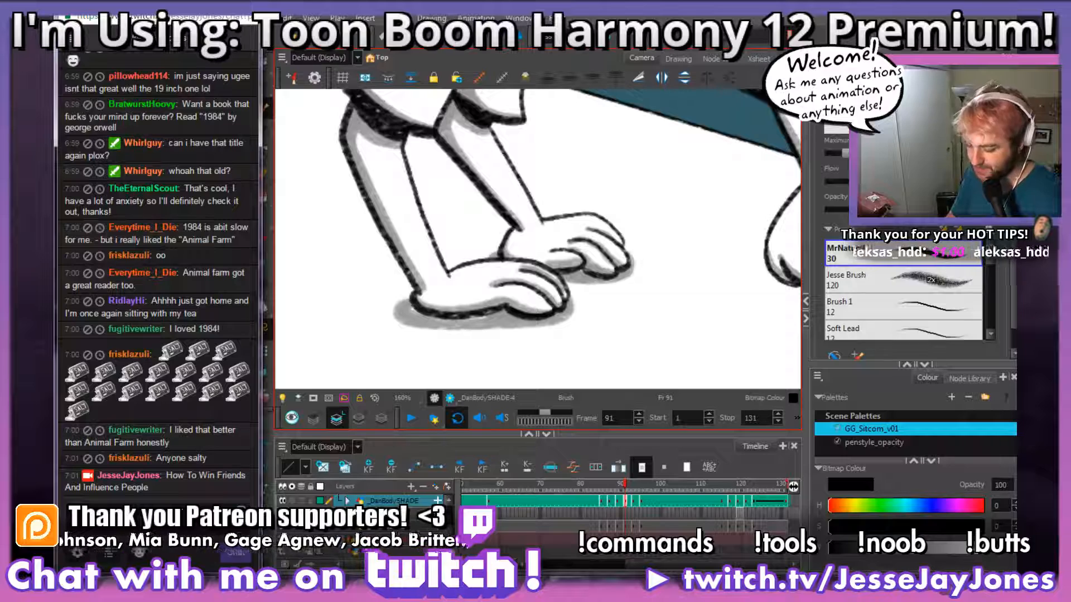
pyautogui.click(624, 499)
pyautogui.press('space')
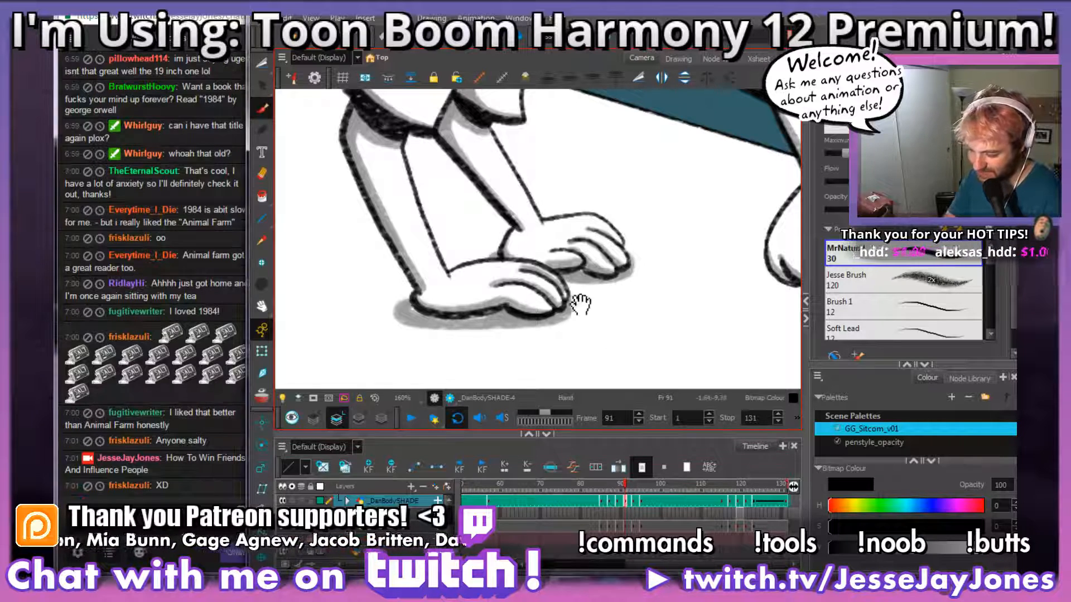
pyautogui.moveTo(534, 267); pyautogui.dragTo(538, 290)
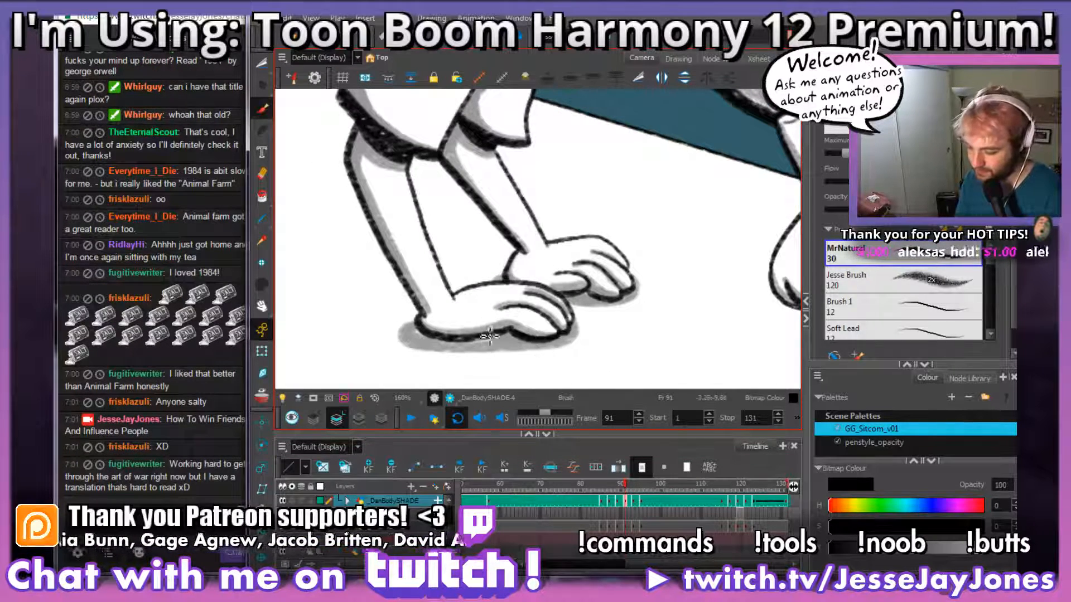
pyautogui.press('1')
pyautogui.press('1')
pyautogui.press('1')
pyautogui.press('1')
pyautogui.press('space')
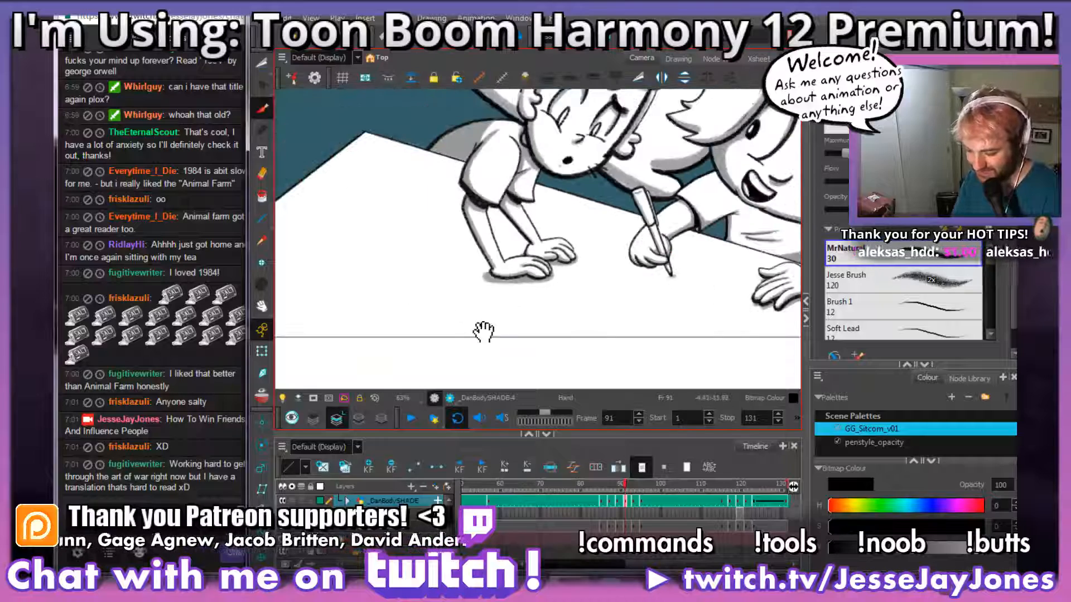
pyautogui.moveTo(542, 323); pyautogui.dragTo(483, 356)
pyautogui.press('2')
pyautogui.press('2')
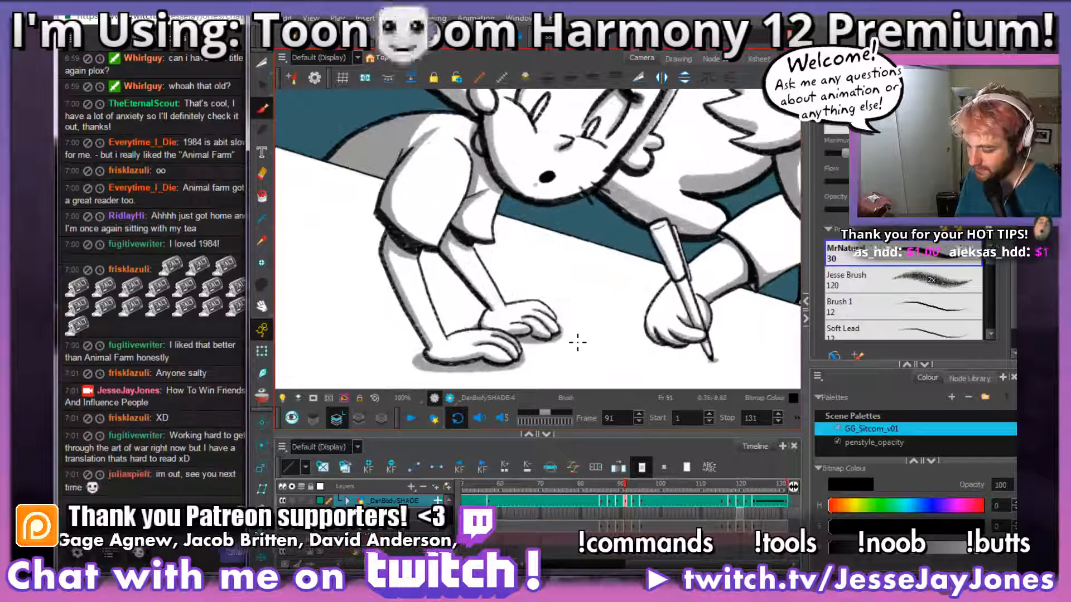
pyautogui.press('space')
pyautogui.moveTo(554, 341)
pyautogui.mouseDown()
pyautogui.moveTo(580, 336)
pyautogui.moveTo(559, 315)
pyautogui.moveTo(570, 309)
pyautogui.moveTo(596, 319)
pyautogui.mouseUp()
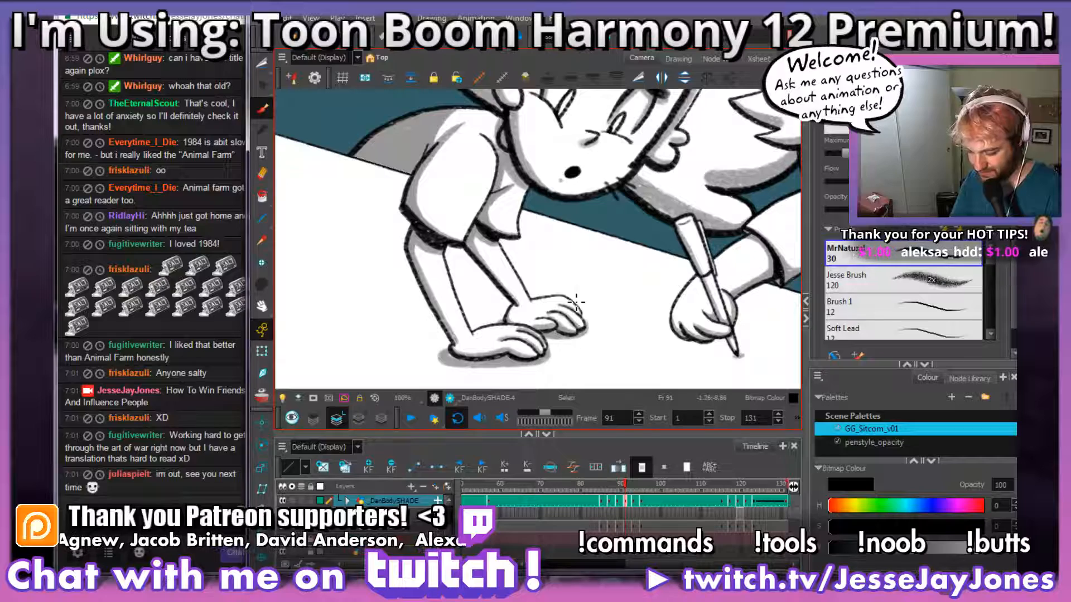
pyautogui.press('space')
# Step: Draw a grey shadow boundary down the near sleeve on frame 93, curving from the shoulder to the sleeve hem
pyautogui.click(632, 502)
pyautogui.scroll(4, 597, 319)
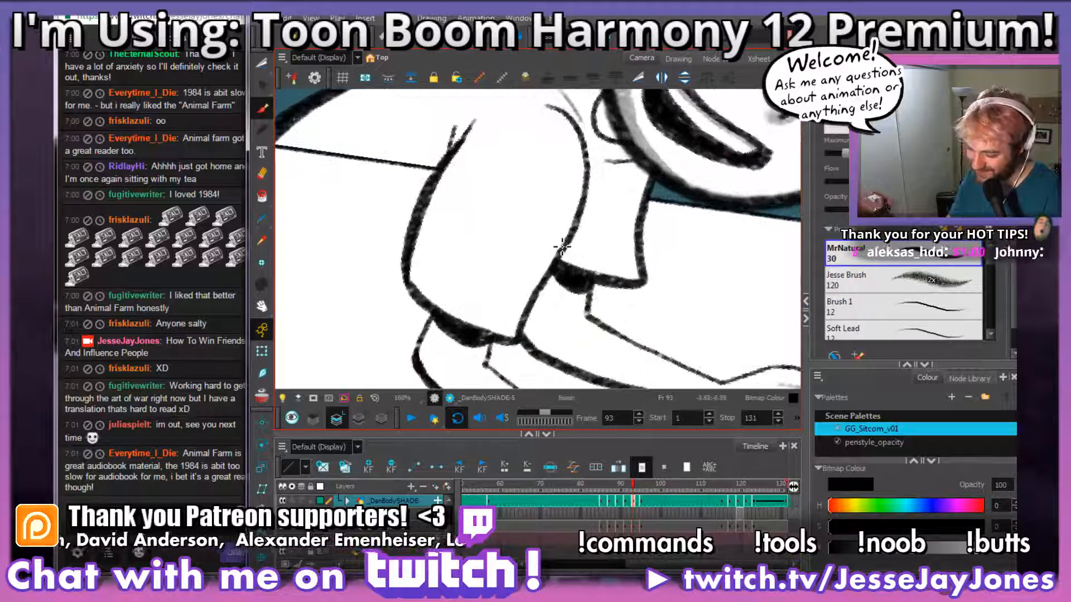
pyautogui.moveTo(574, 222); pyautogui.dragTo(497, 285)
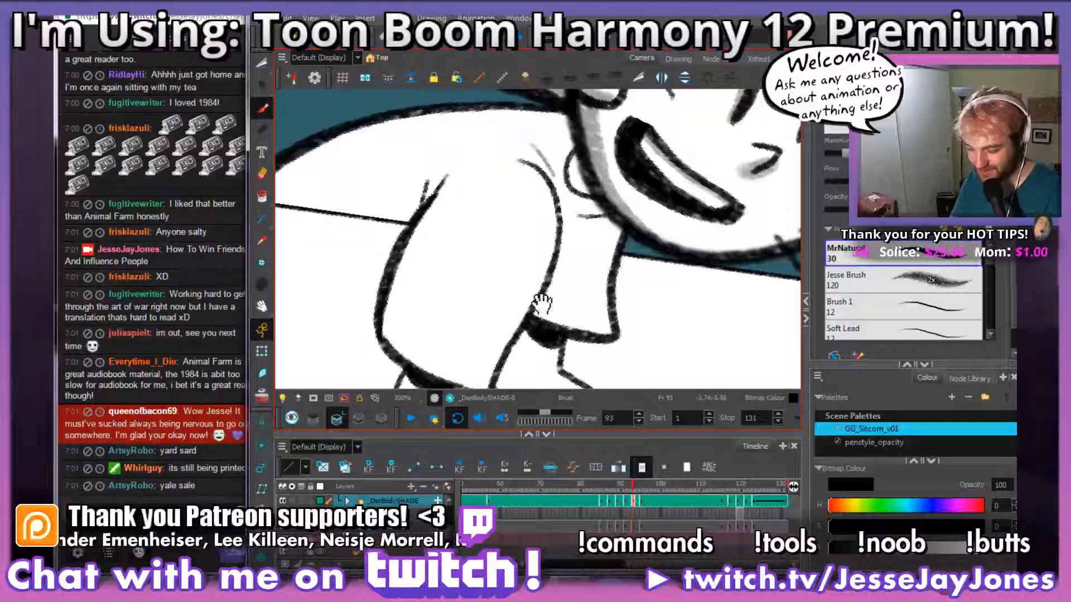
pyautogui.moveTo(502, 322); pyautogui.dragTo(530, 294)
pyautogui.moveTo(536, 340); pyautogui.dragTo(549, 315)
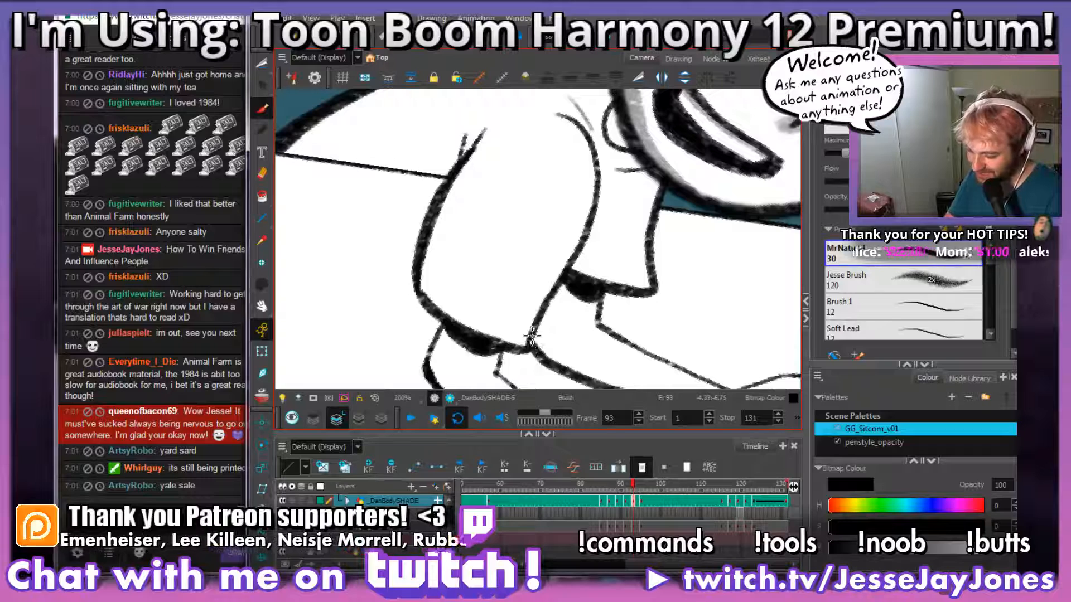
pyautogui.moveTo(545, 201); pyautogui.dragTo(549, 243)
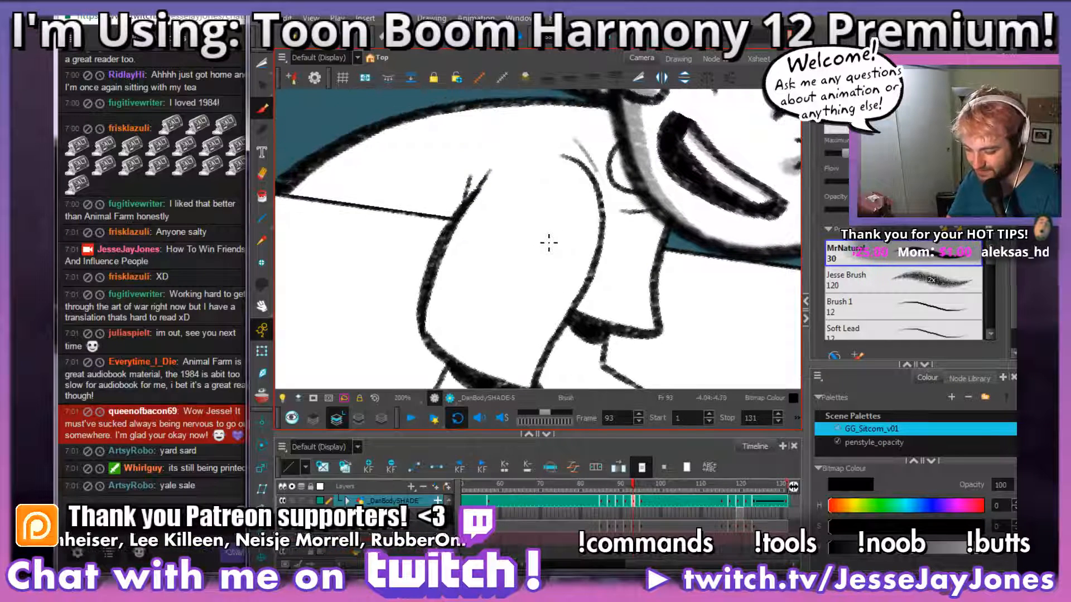
pyautogui.moveTo(558, 315); pyautogui.dragTo(550, 294)
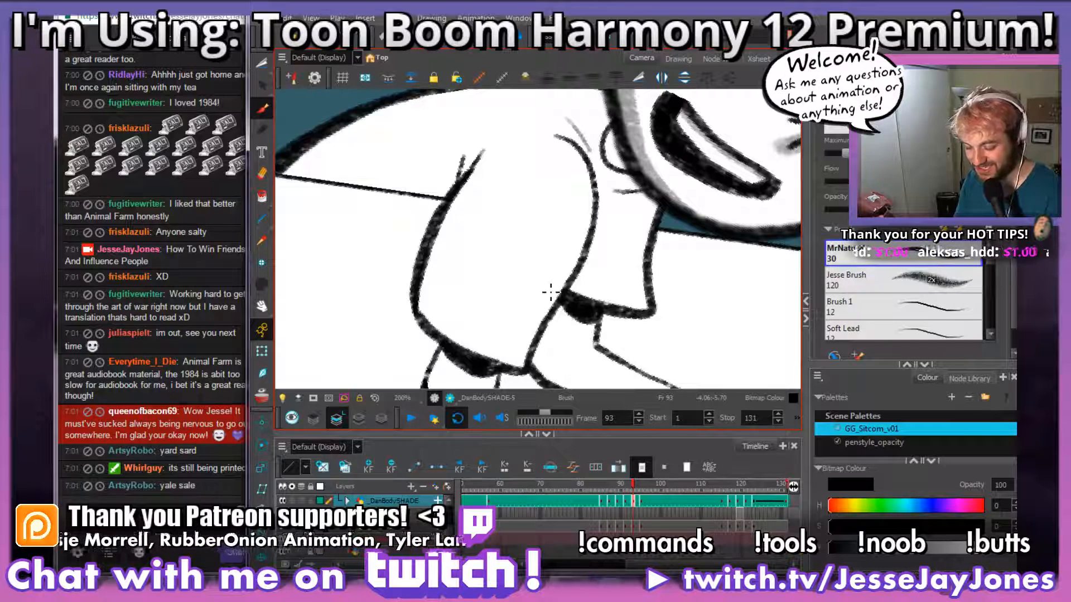
pyautogui.moveTo(602, 311)
pyautogui.mouseDown()
pyautogui.moveTo(615, 281)
pyautogui.moveTo(599, 296)
pyautogui.mouseUp()
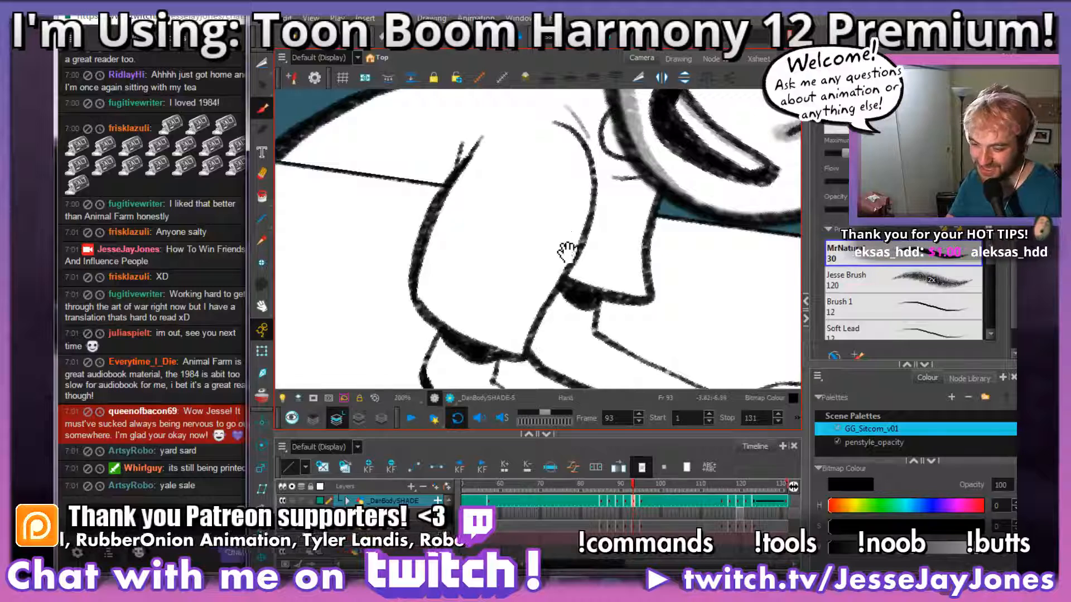
pyautogui.moveTo(566, 252); pyautogui.dragTo(565, 290)
pyautogui.moveTo(537, 357); pyautogui.dragTo(542, 339)
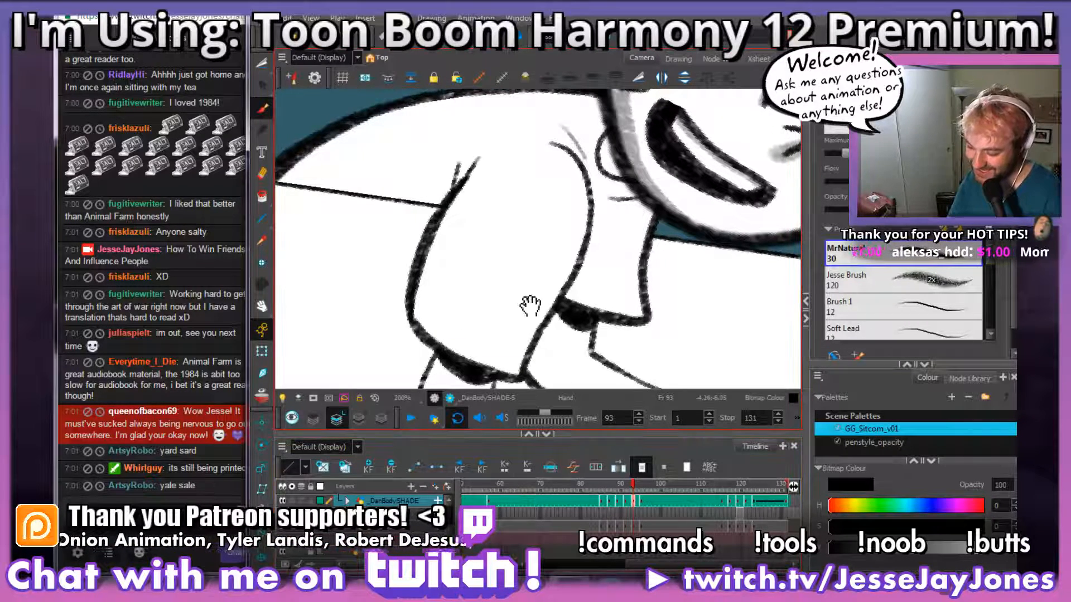
pyautogui.moveTo(523, 380)
pyautogui.mouseDown()
pyautogui.moveTo(498, 366)
pyautogui.moveTo(477, 309)
pyautogui.moveTo(477, 236)
pyautogui.moveTo(527, 135)
pyautogui.mouseUp()
pyautogui.moveTo(575, 169); pyautogui.dragTo(573, 190)
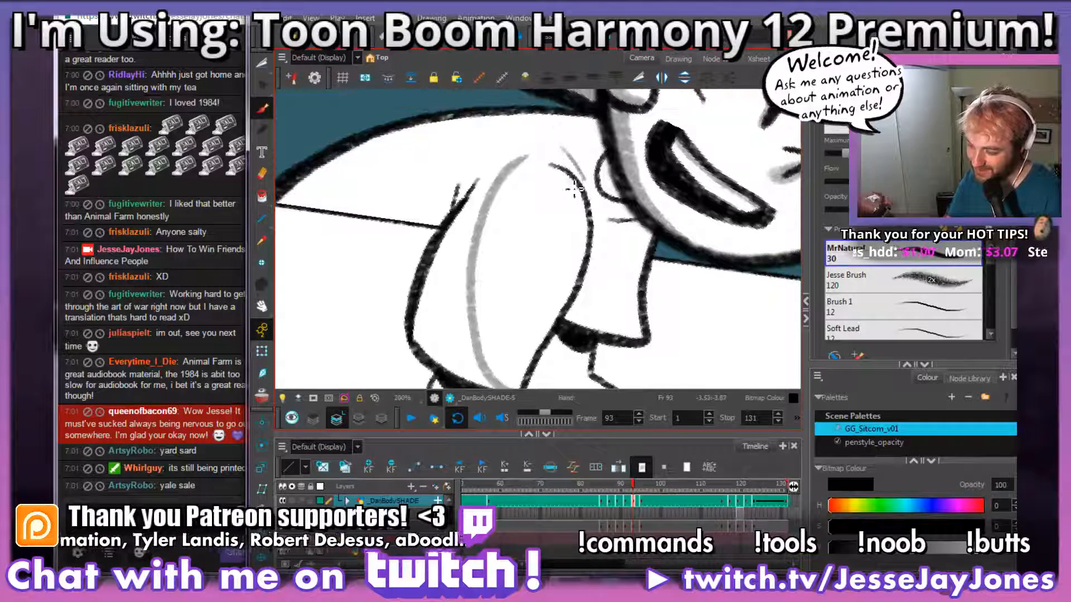
# Step: Compare the near sleeve's shadow boundary on frame 93 with the shaded sleeve on frame 92
pyautogui.click(629, 501)
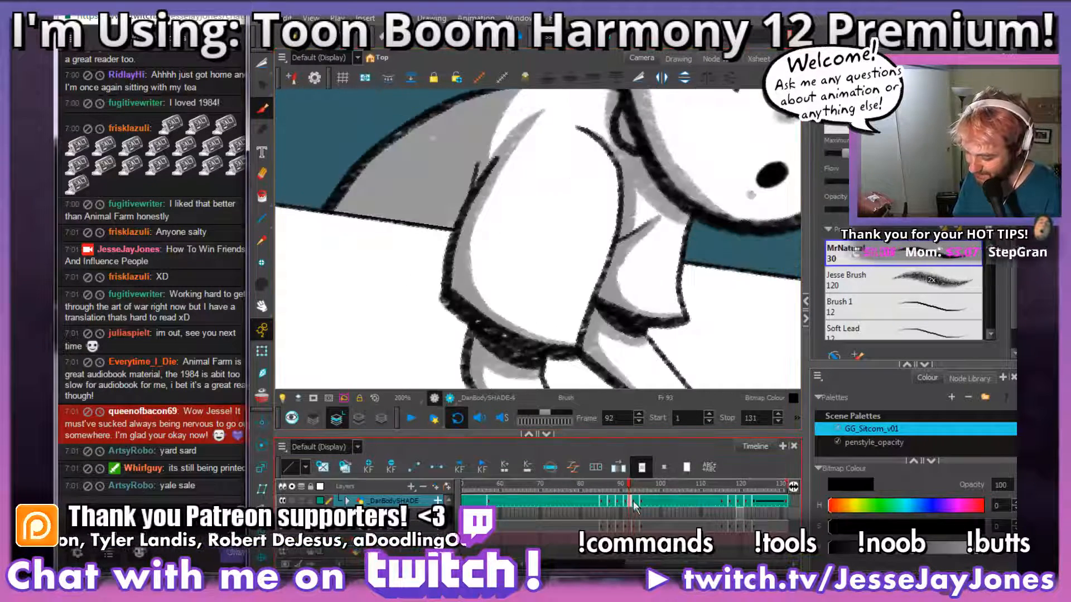
pyautogui.click(634, 500)
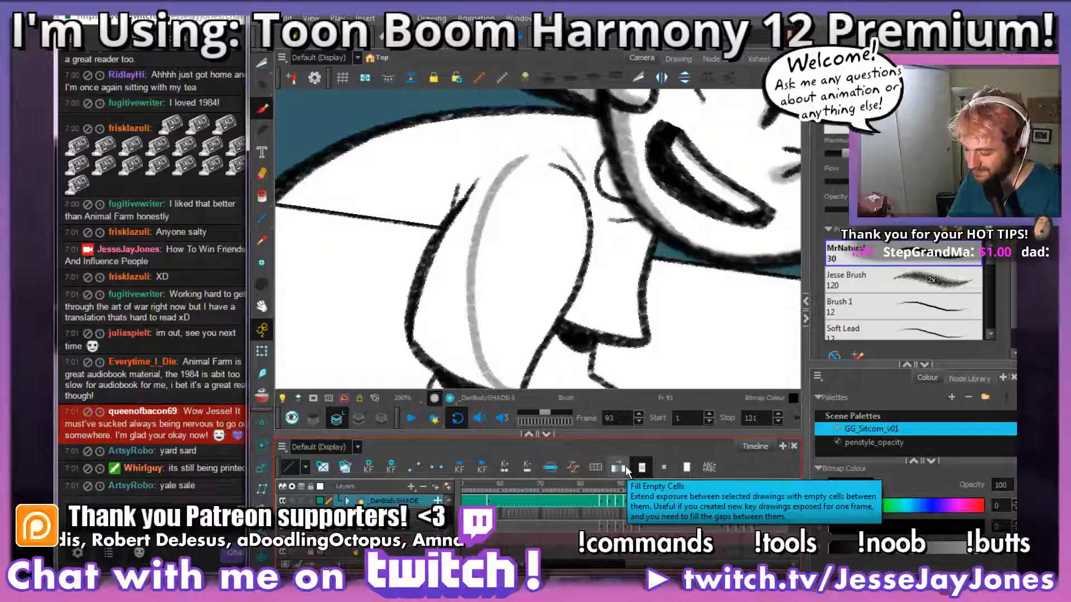
pyautogui.moveTo(575, 199); pyautogui.dragTo(585, 228)
pyautogui.press(',')
pyautogui.press('.')
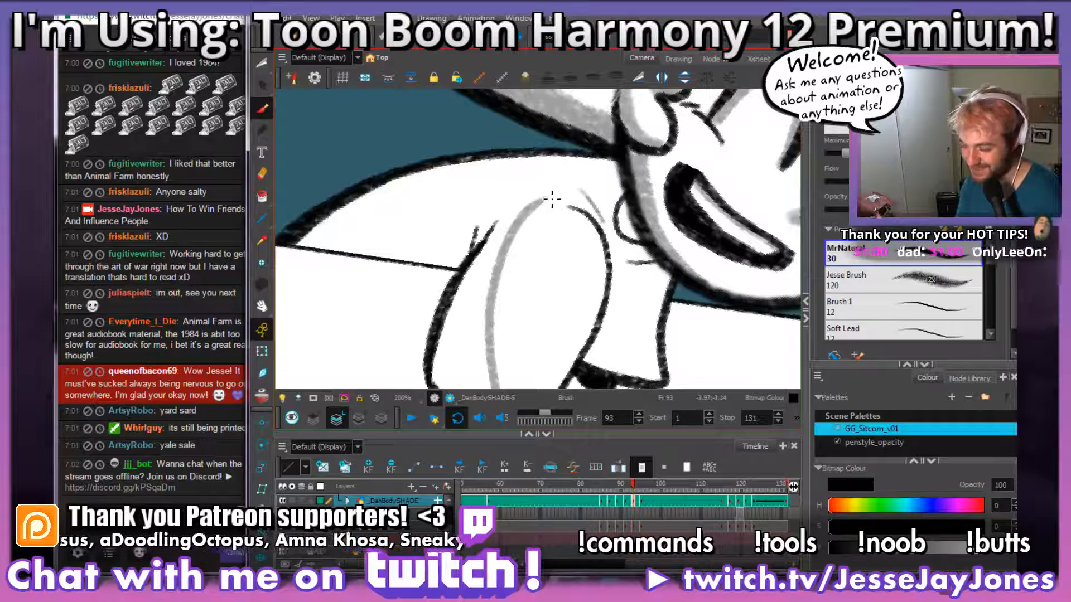
pyautogui.hotkey('alt', 's')
pyautogui.moveTo(537, 299)
pyautogui.mouseDown()
pyautogui.moveTo(600, 249)
pyautogui.moveTo(563, 262)
pyautogui.mouseUp()
pyautogui.click(627, 502)
pyautogui.moveTo(547, 320); pyautogui.dragTo(553, 245)
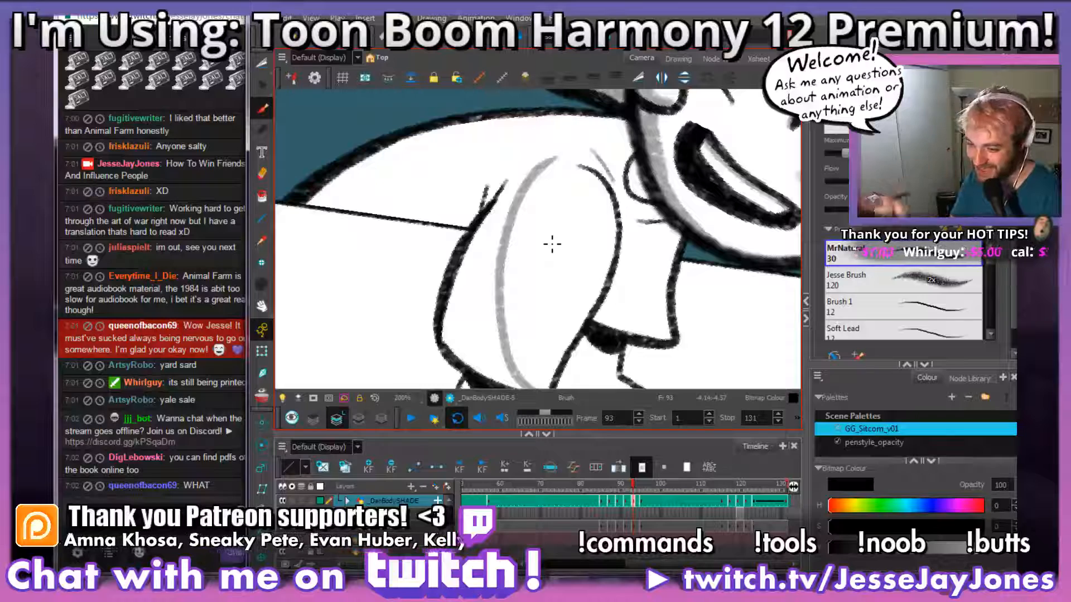
pyautogui.moveTo(586, 208); pyautogui.dragTo(574, 234)
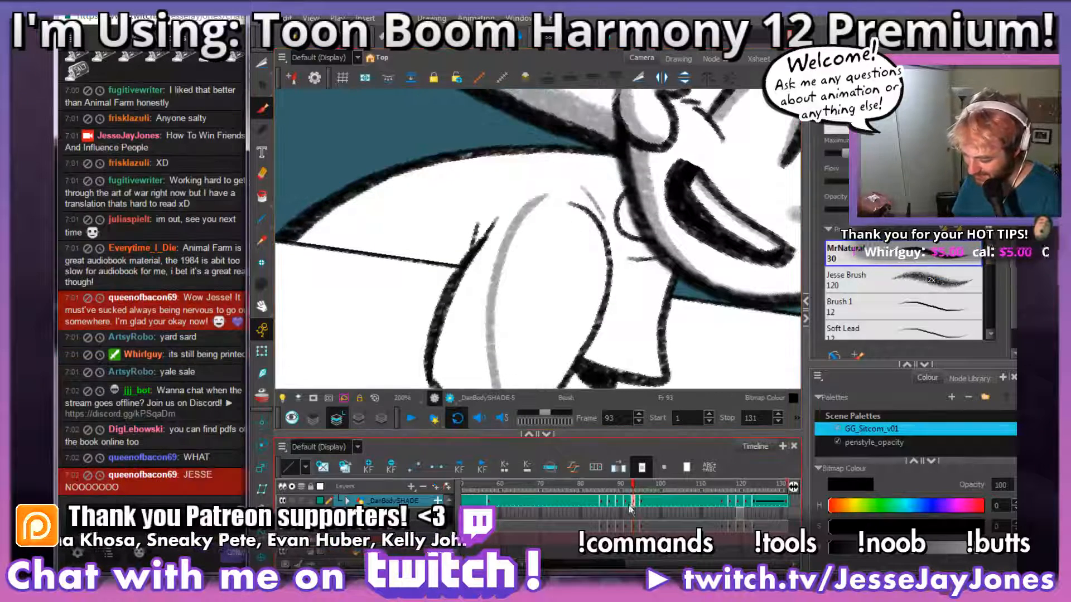
pyautogui.press(',')
pyautogui.press('.')
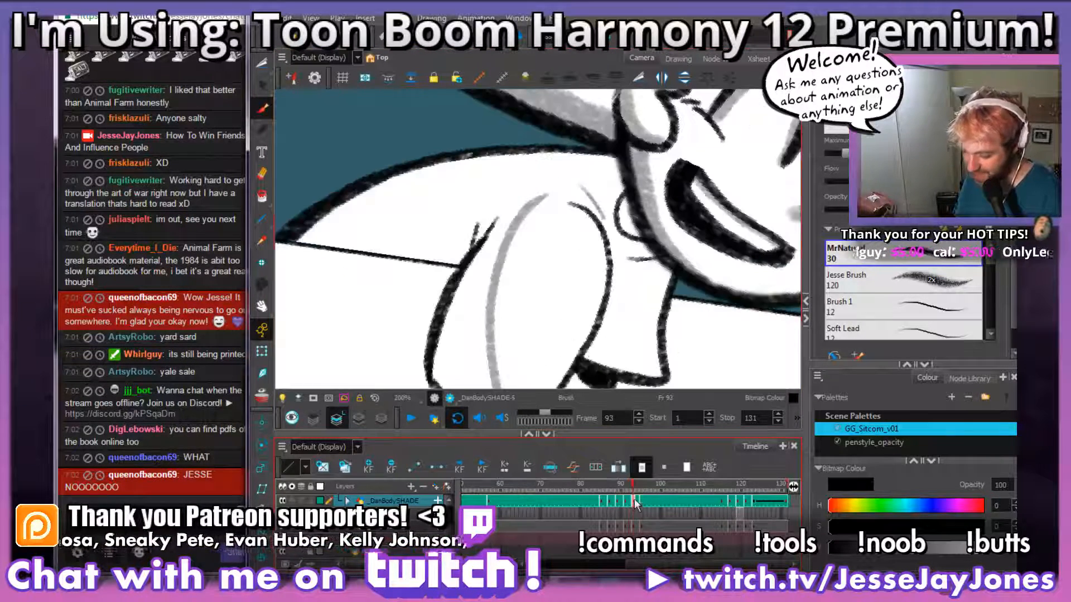
# Step: Try a looping grey shadow boundary across the shirt's back, starting from the top of the near sleeve on frame 93
pyautogui.moveTo(525, 218)
pyautogui.mouseDown()
pyautogui.moveTo(532, 259)
pyautogui.moveTo(556, 232)
pyautogui.mouseUp()
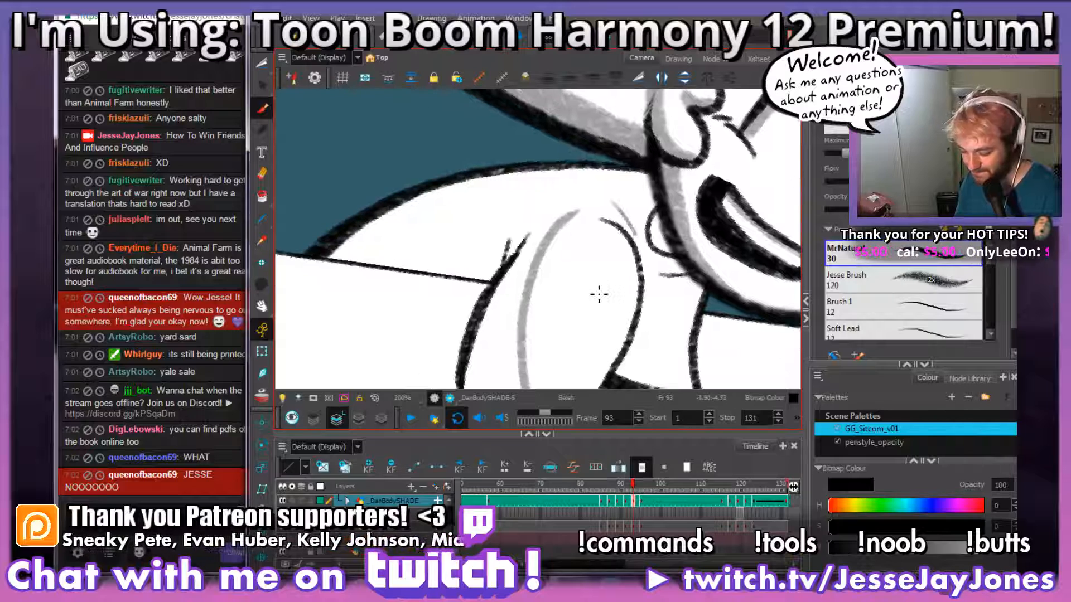
pyautogui.press(',')
pyautogui.press('.')
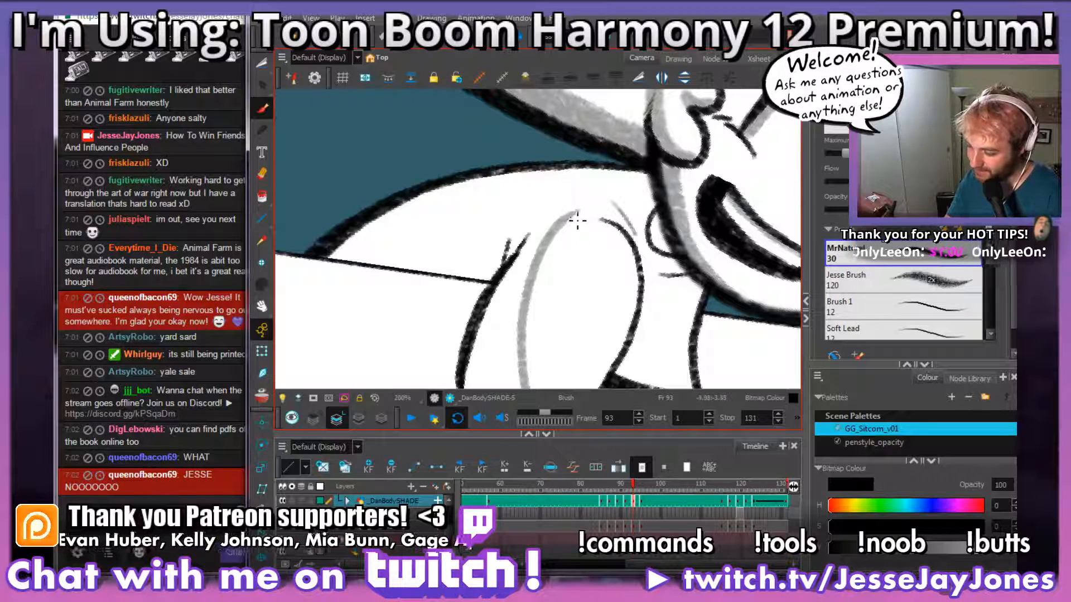
pyautogui.moveTo(571, 221)
pyautogui.mouseDown()
pyautogui.moveTo(461, 234)
pyautogui.moveTo(590, 178)
pyautogui.mouseUp()
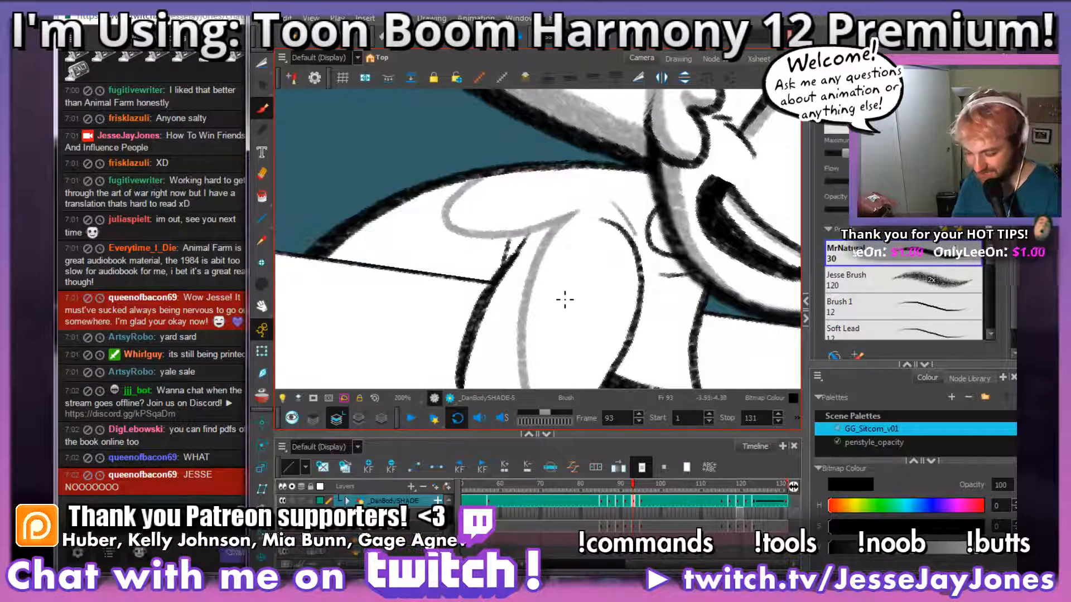
pyautogui.moveTo(565, 300); pyautogui.dragTo(561, 279)
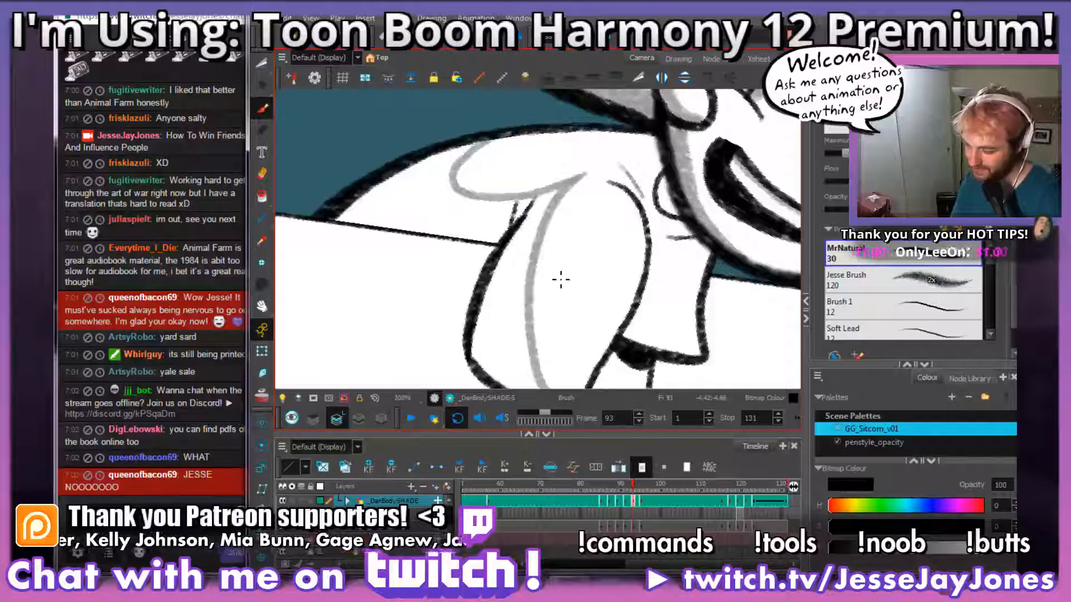
pyautogui.press('space')
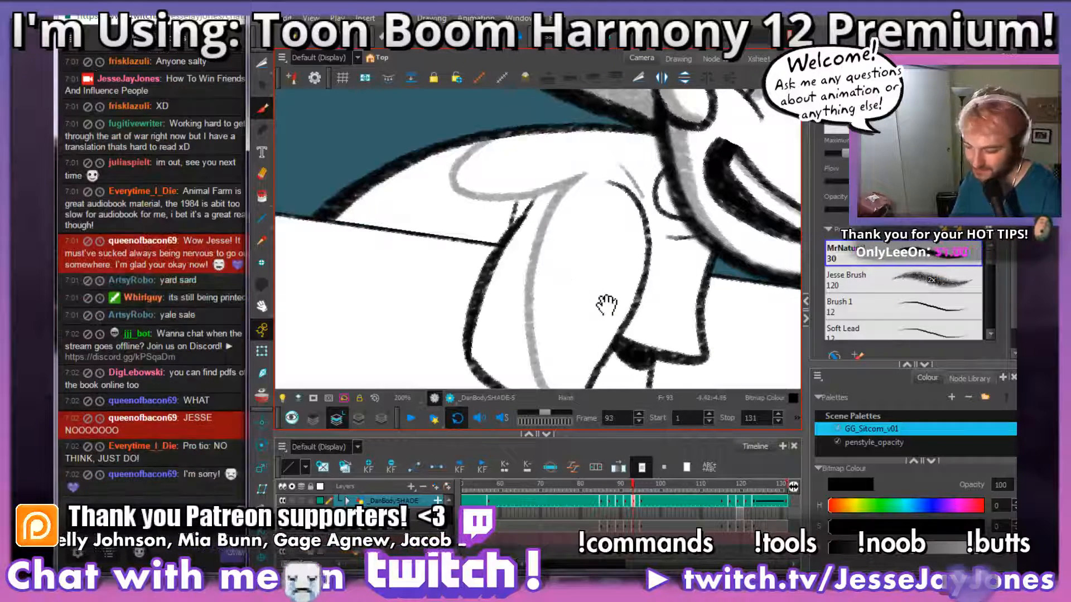
pyautogui.moveTo(617, 232); pyautogui.dragTo(606, 290)
pyautogui.hotkey('ctrl', 'z')
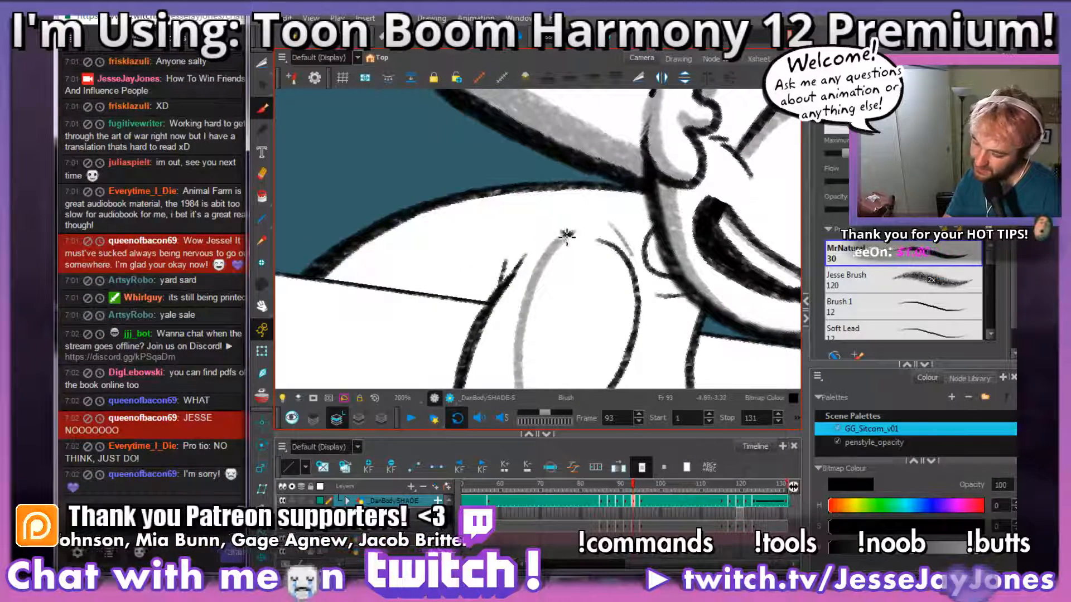
# Step: Draw a grey shadow boundary across the shirt's back on frame 93, arching from the sleeve top to the table edge
pyautogui.moveTo(568, 236)
pyautogui.mouseDown()
pyautogui.moveTo(432, 236)
pyautogui.moveTo(356, 254)
pyautogui.mouseUp()
pyautogui.hotkey('ctrl', 'z')
pyautogui.moveTo(576, 237)
pyautogui.mouseDown()
pyautogui.moveTo(505, 227)
pyautogui.moveTo(350, 257)
pyautogui.mouseUp()
pyautogui.press('space')
pyautogui.moveTo(583, 329); pyautogui.dragTo(541, 241)
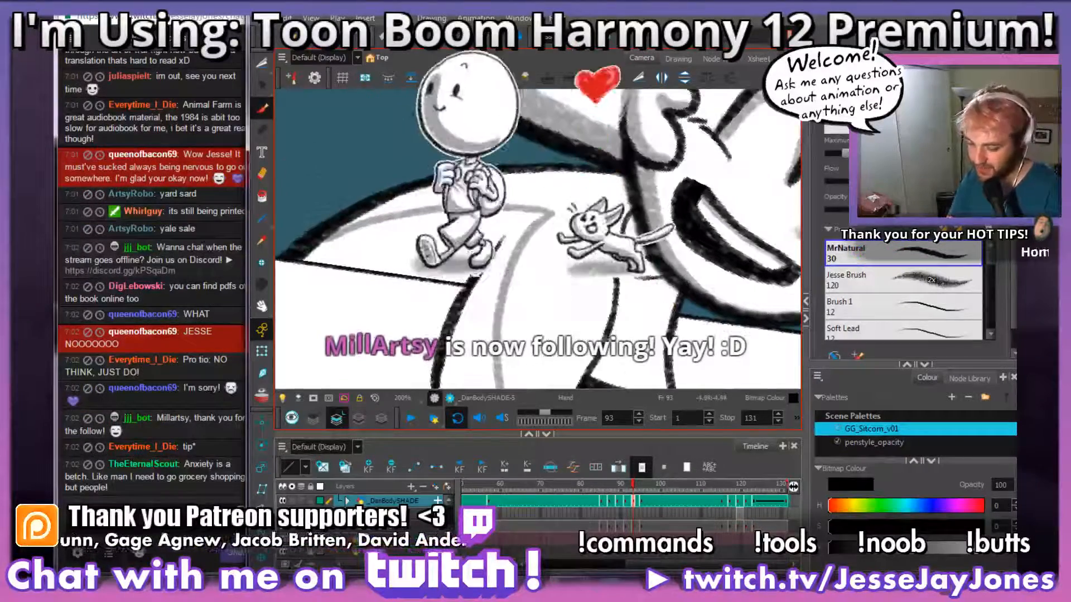
# Step: Fill the shadowed side of the near sleeve on frame 93 with grey, working upward from the sleeve hem
pyautogui.moveTo(524, 376); pyautogui.dragTo(545, 305)
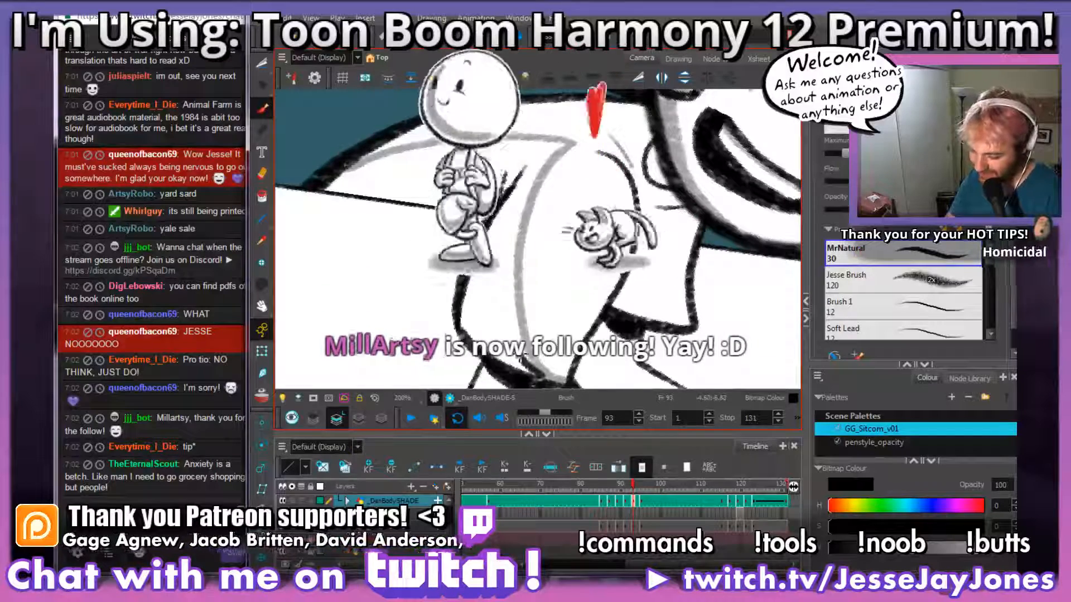
pyautogui.moveTo(509, 359)
pyautogui.mouseDown()
pyautogui.moveTo(503, 301)
pyautogui.moveTo(508, 334)
pyautogui.moveTo(505, 312)
pyautogui.moveTo(524, 301)
pyautogui.mouseUp()
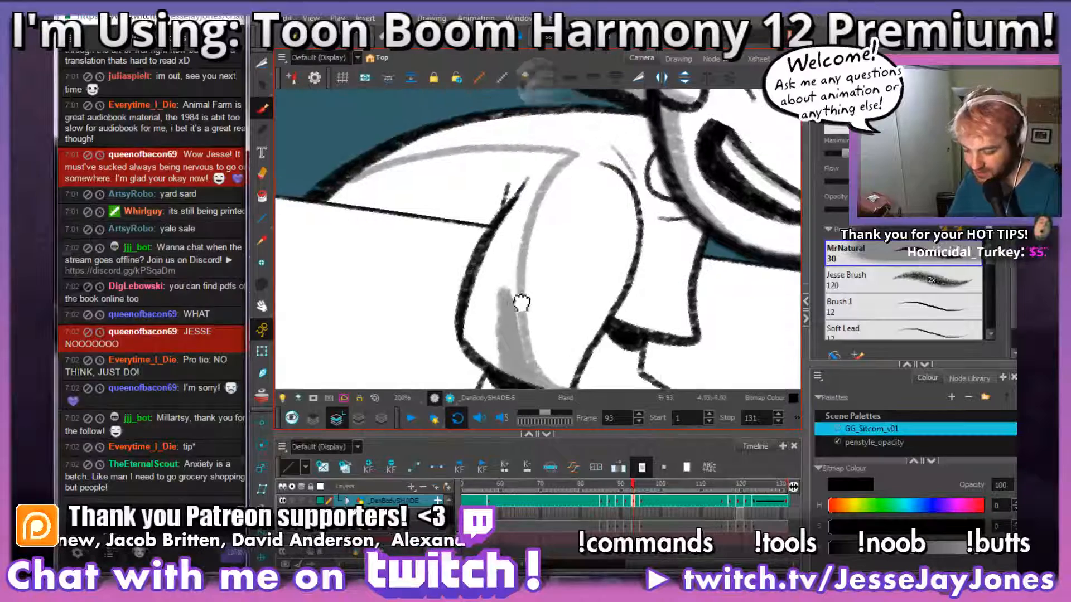
pyautogui.moveTo(516, 364)
pyautogui.mouseDown()
pyautogui.moveTo(522, 321)
pyautogui.moveTo(497, 326)
pyautogui.moveTo(512, 299)
pyautogui.moveTo(503, 278)
pyautogui.moveTo(502, 309)
pyautogui.mouseUp()
pyautogui.moveTo(492, 351)
pyautogui.mouseDown()
pyautogui.moveTo(484, 334)
pyautogui.moveTo(498, 301)
pyautogui.mouseUp()
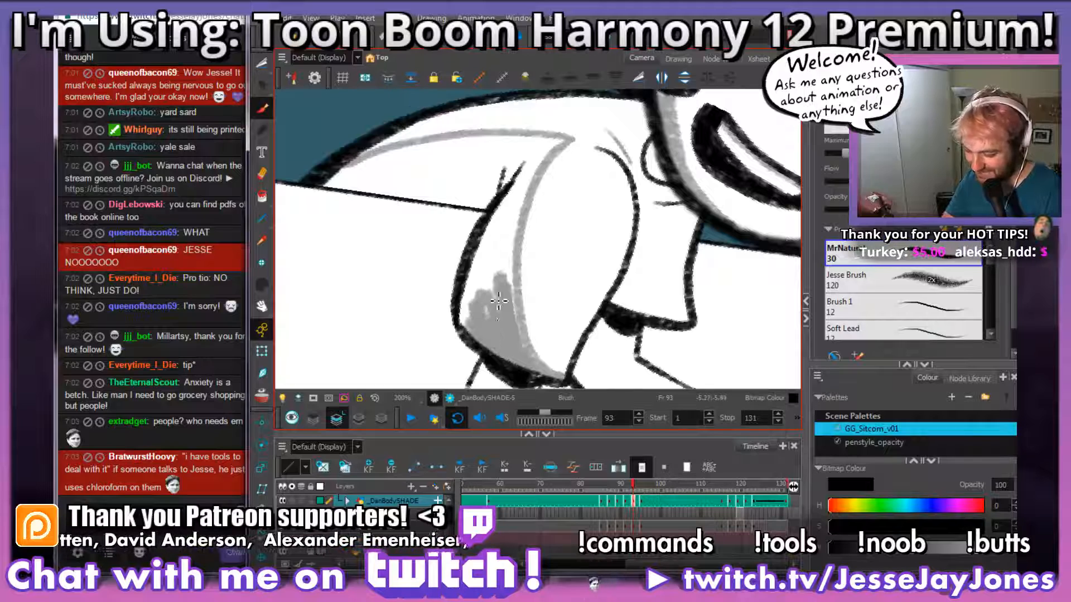
pyautogui.moveTo(475, 318)
pyautogui.mouseDown()
pyautogui.moveTo(474, 292)
pyautogui.moveTo(469, 326)
pyautogui.moveTo(490, 236)
pyautogui.moveTo(486, 259)
pyautogui.mouseUp()
pyautogui.press('space')
pyautogui.moveTo(535, 290)
pyautogui.mouseDown()
pyautogui.moveTo(481, 260)
pyautogui.moveTo(462, 322)
pyautogui.moveTo(474, 254)
pyautogui.mouseUp()
# Step: Fill the remaining upper sleeve shadow and the shirt back's shadow area on frame 93 with solid grey
pyautogui.moveTo(477, 299)
pyautogui.mouseDown()
pyautogui.moveTo(471, 252)
pyautogui.moveTo(471, 294)
pyautogui.moveTo(505, 354)
pyautogui.mouseUp()
pyautogui.hotkey('ctrl', 'z')
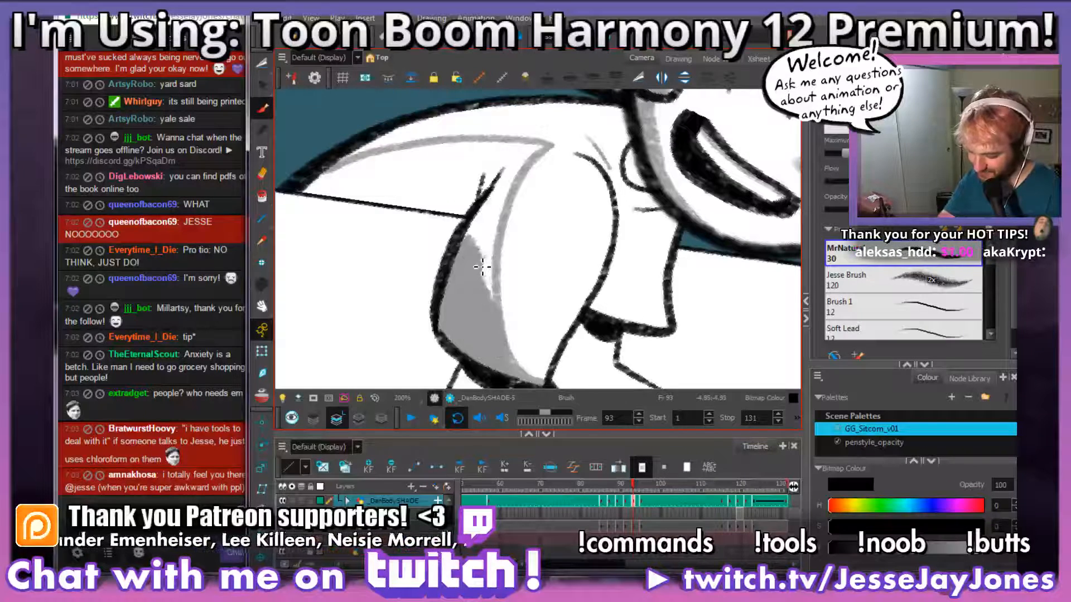
pyautogui.moveTo(482, 267)
pyautogui.mouseDown()
pyautogui.moveTo(489, 315)
pyautogui.moveTo(484, 240)
pyautogui.moveTo(480, 278)
pyautogui.moveTo(471, 251)
pyautogui.moveTo(486, 208)
pyautogui.moveTo(514, 232)
pyautogui.moveTo(509, 286)
pyautogui.moveTo(516, 242)
pyautogui.moveTo(493, 263)
pyautogui.moveTo(502, 221)
pyautogui.moveTo(522, 240)
pyautogui.moveTo(550, 202)
pyautogui.moveTo(505, 193)
pyautogui.moveTo(360, 214)
pyautogui.moveTo(296, 243)
pyautogui.moveTo(458, 267)
pyautogui.moveTo(349, 235)
pyautogui.moveTo(535, 207)
pyautogui.moveTo(491, 242)
pyautogui.moveTo(447, 256)
pyautogui.moveTo(375, 246)
pyautogui.moveTo(447, 247)
pyautogui.moveTo(504, 230)
pyautogui.mouseUp()
pyautogui.hotkey('ctrl', 'z')
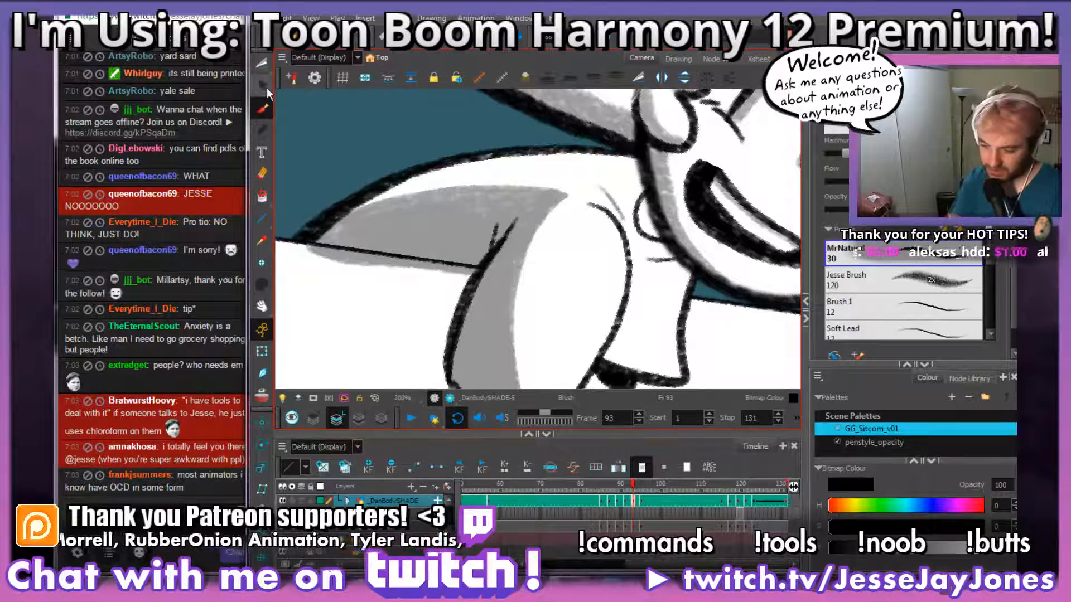
# Step: Cut out and delete the grey shading that spills from the shirt's back below the table edge on frame 93
pyautogui.moveTo(394, 268); pyautogui.dragTo(460, 289)
pyautogui.click(263, 65)
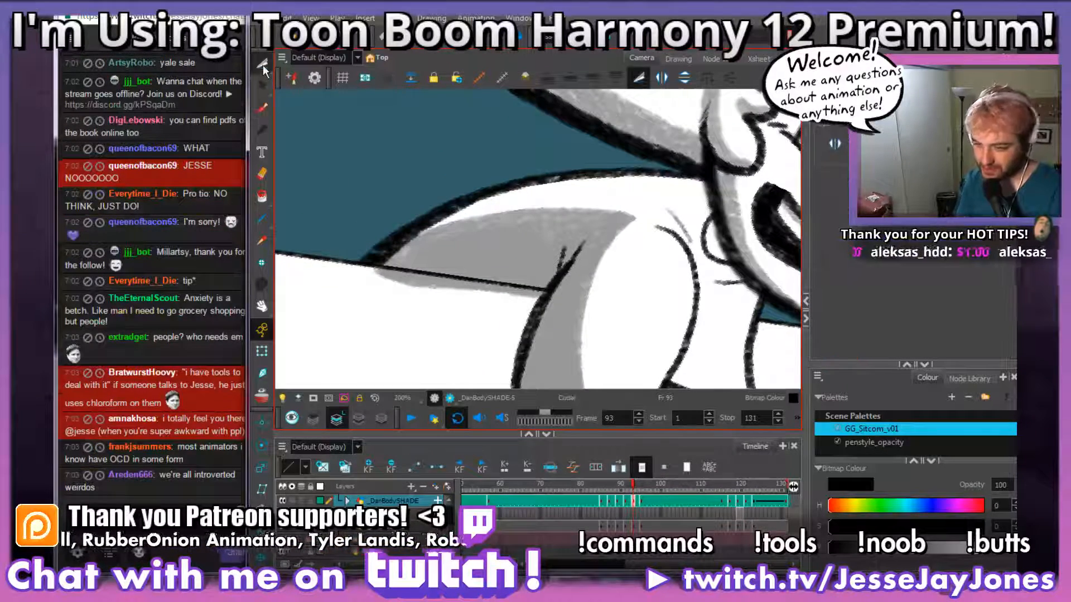
pyautogui.press('2')
pyautogui.moveTo(541, 328)
pyautogui.mouseDown()
pyautogui.moveTo(590, 243)
pyautogui.moveTo(279, 207)
pyautogui.moveTo(482, 286)
pyautogui.mouseUp()
pyautogui.press('2')
pyautogui.press('Delete')
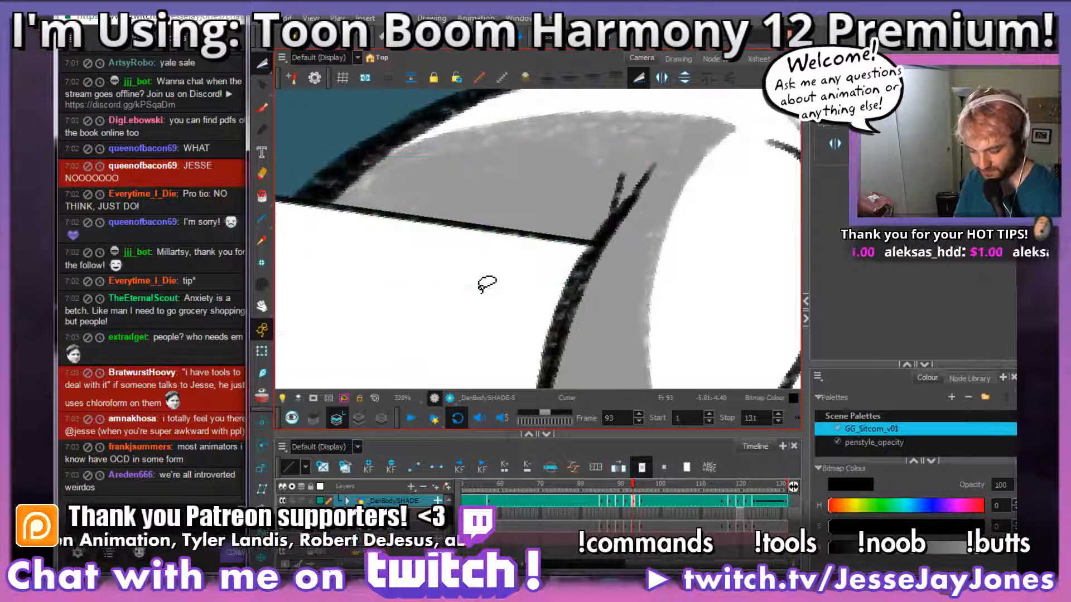
# Step: Brush grey shading along the near forearm's underside and on the near hand's lower edge and fingers on frame 93
pyautogui.moveTo(607, 291)
pyautogui.mouseDown()
pyautogui.moveTo(519, 308)
pyautogui.moveTo(471, 263)
pyautogui.mouseUp()
pyautogui.press('1')
pyautogui.press('1')
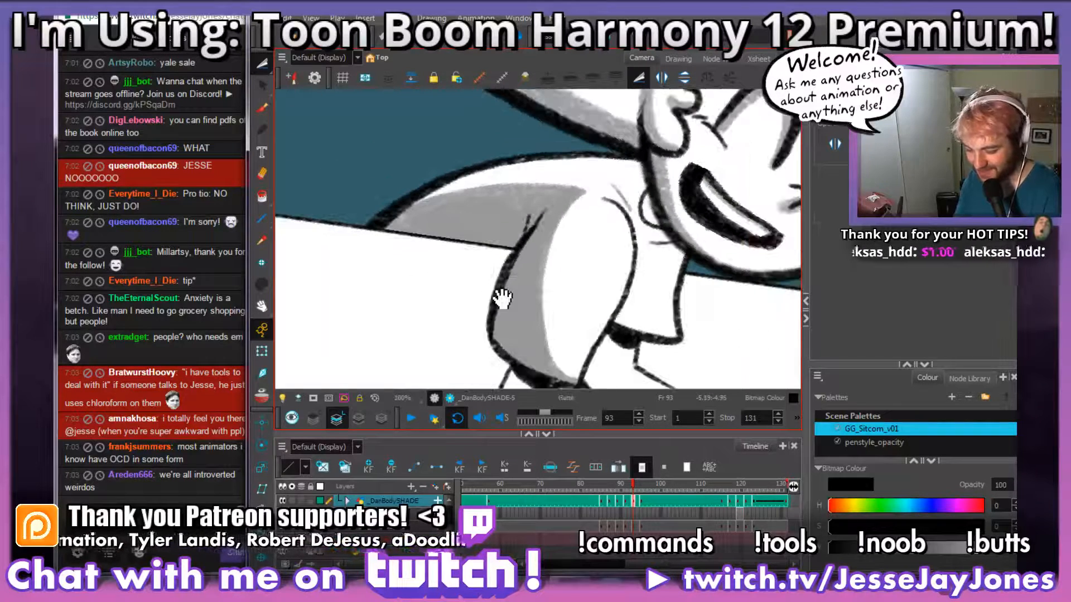
pyautogui.press('1')
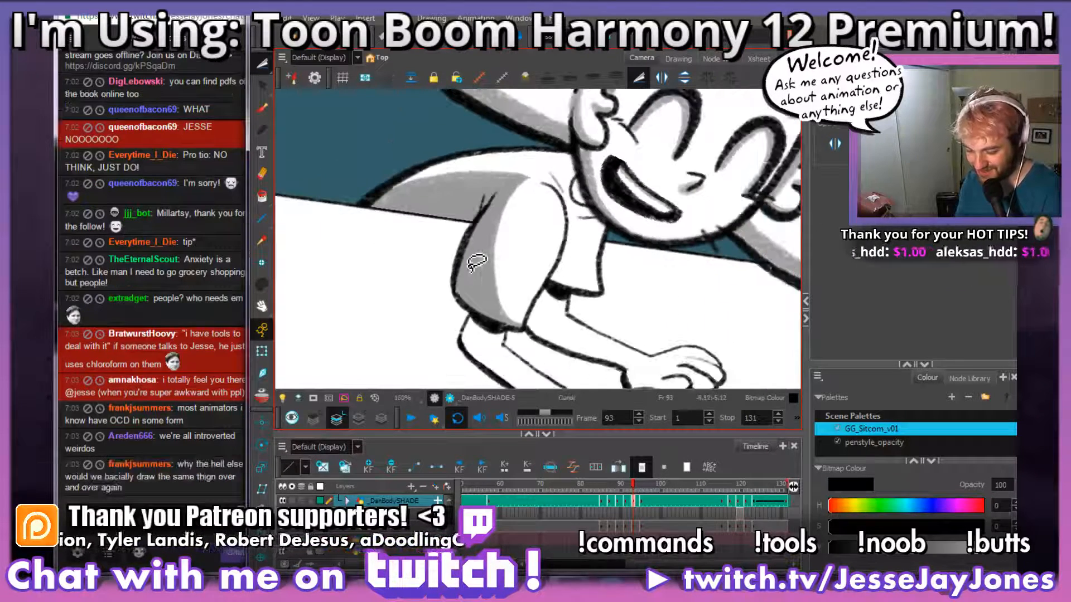
pyautogui.press('1')
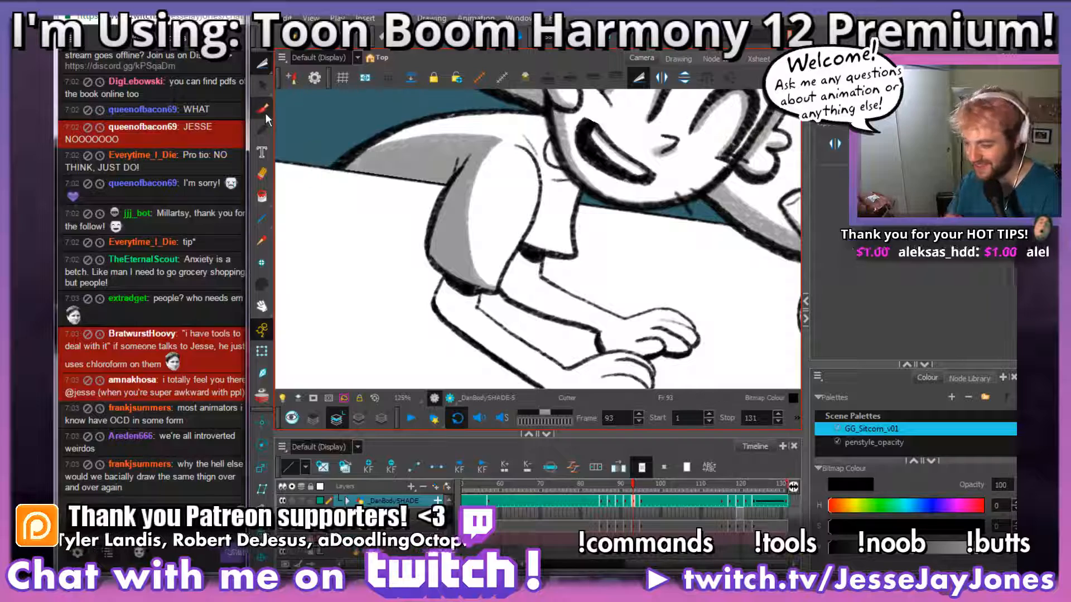
pyautogui.click(265, 113)
pyautogui.moveTo(594, 229)
pyautogui.mouseDown()
pyautogui.moveTo(568, 283)
pyautogui.moveTo(588, 232)
pyautogui.mouseUp()
pyautogui.press('2')
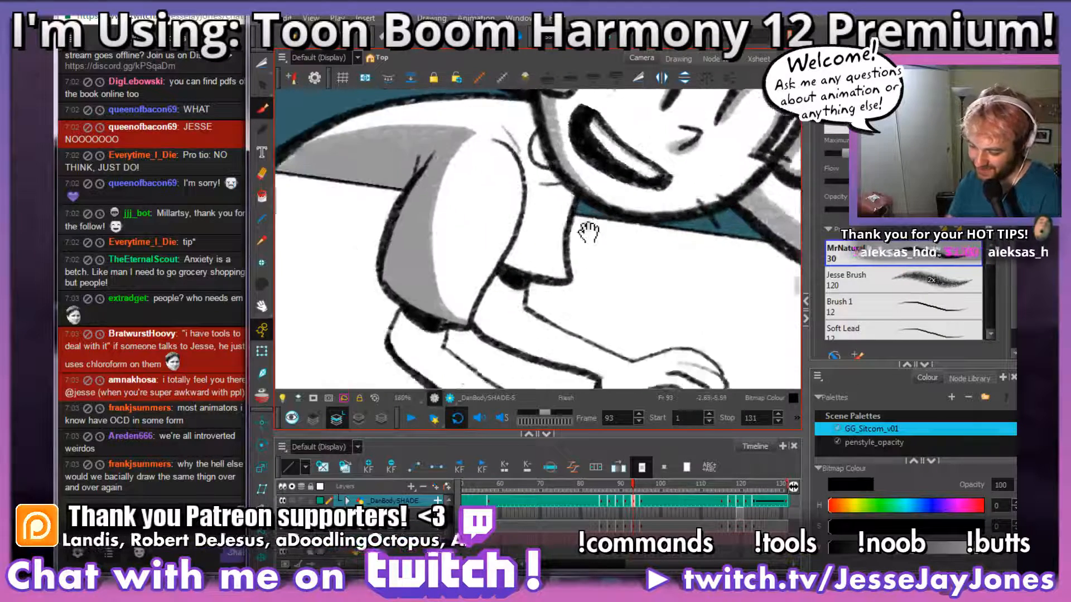
pyautogui.moveTo(583, 332)
pyautogui.mouseDown()
pyautogui.moveTo(601, 221)
pyautogui.moveTo(580, 307)
pyautogui.moveTo(548, 317)
pyautogui.moveTo(570, 323)
pyautogui.moveTo(565, 337)
pyautogui.moveTo(405, 217)
pyautogui.moveTo(403, 167)
pyautogui.moveTo(456, 192)
pyautogui.moveTo(428, 189)
pyautogui.moveTo(411, 158)
pyautogui.mouseUp()
pyautogui.press('2')
pyautogui.moveTo(735, 339)
pyautogui.mouseDown()
pyautogui.moveTo(628, 301)
pyautogui.moveTo(571, 351)
pyautogui.moveTo(643, 295)
pyautogui.moveTo(577, 275)
pyautogui.moveTo(512, 290)
pyautogui.moveTo(488, 282)
pyautogui.mouseUp()
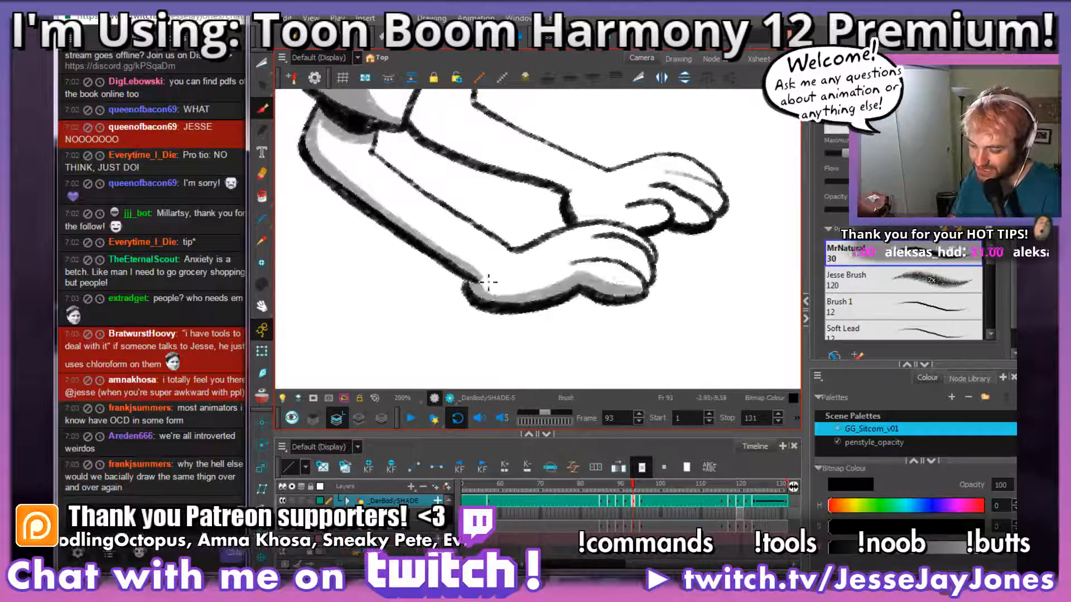
pyautogui.moveTo(672, 290); pyautogui.dragTo(574, 294)
pyautogui.moveTo(557, 251); pyautogui.dragTo(574, 286)
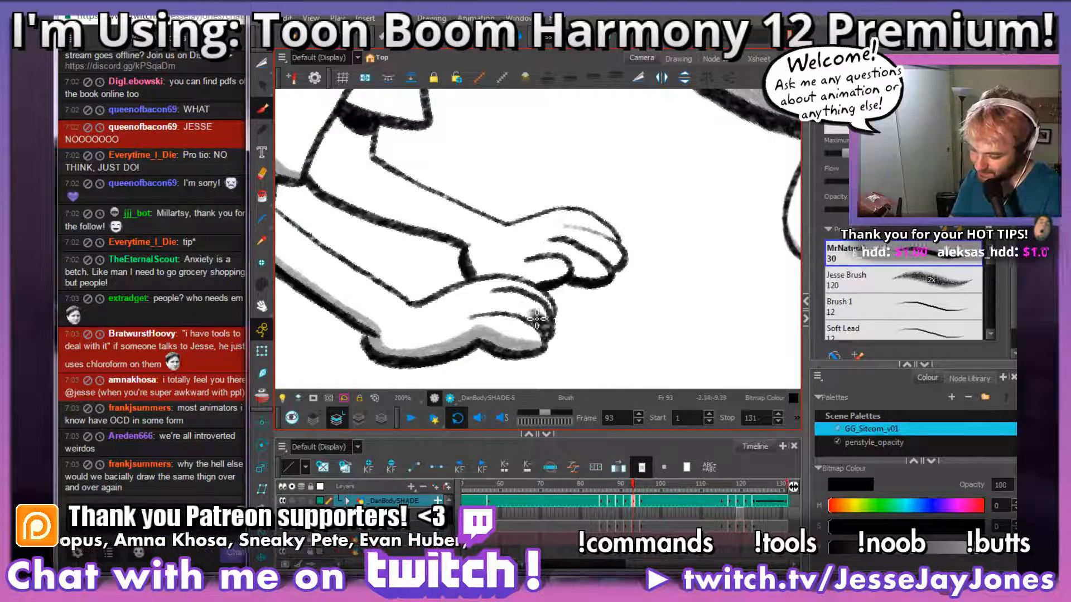
pyautogui.moveTo(535, 318)
pyautogui.mouseDown()
pyautogui.moveTo(472, 312)
pyautogui.moveTo(552, 306)
pyautogui.moveTo(494, 289)
pyautogui.mouseUp()
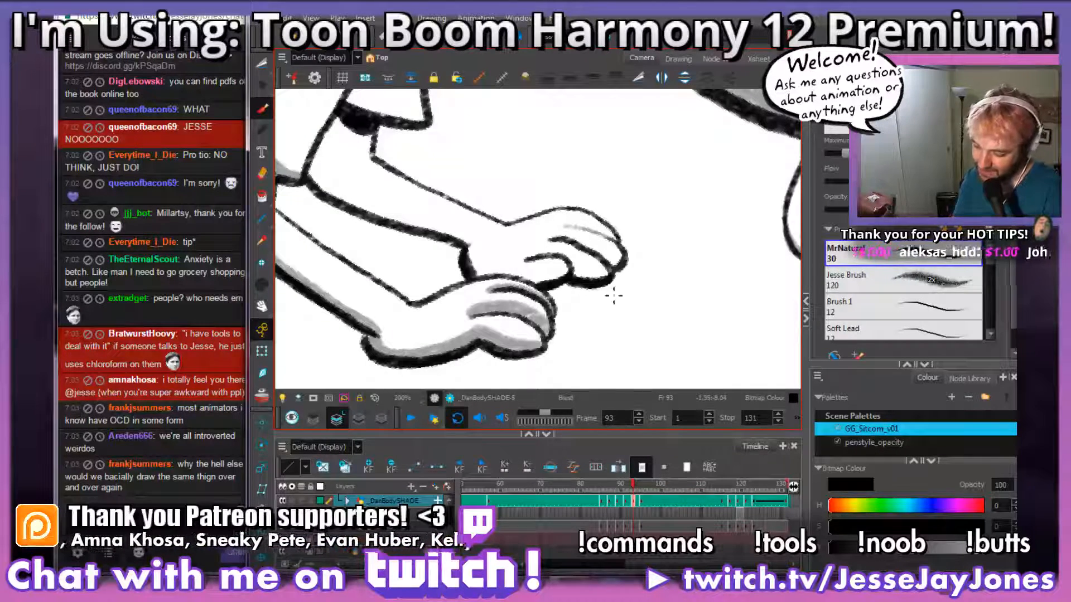
# Step: Brush grey shading under the far sleeve, along the far forearm's underside and on the far hand's fingers on frame 93
pyautogui.moveTo(603, 293)
pyautogui.mouseDown()
pyautogui.moveTo(559, 315)
pyautogui.moveTo(617, 287)
pyautogui.moveTo(555, 308)
pyautogui.moveTo(574, 306)
pyautogui.moveTo(396, 240)
pyautogui.moveTo(365, 207)
pyautogui.moveTo(392, 153)
pyautogui.moveTo(447, 206)
pyautogui.moveTo(391, 198)
pyautogui.moveTo(398, 189)
pyautogui.mouseUp()
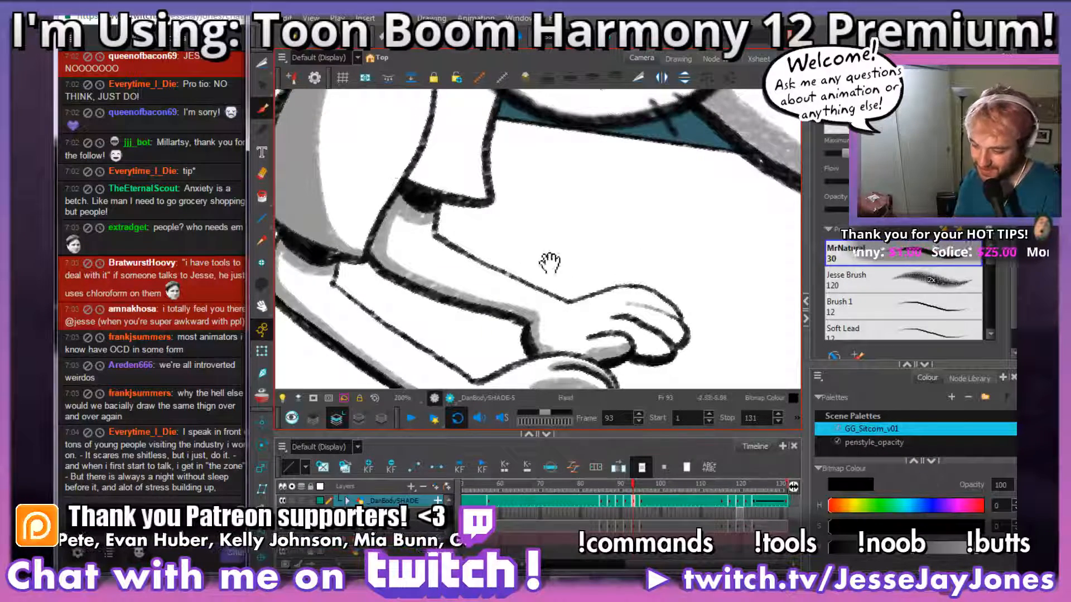
pyautogui.moveTo(550, 262); pyautogui.dragTo(494, 226)
pyautogui.moveTo(612, 303)
pyautogui.mouseDown()
pyautogui.moveTo(535, 296)
pyautogui.moveTo(519, 312)
pyautogui.moveTo(504, 300)
pyautogui.moveTo(525, 297)
pyautogui.moveTo(486, 272)
pyautogui.moveTo(503, 258)
pyautogui.mouseUp()
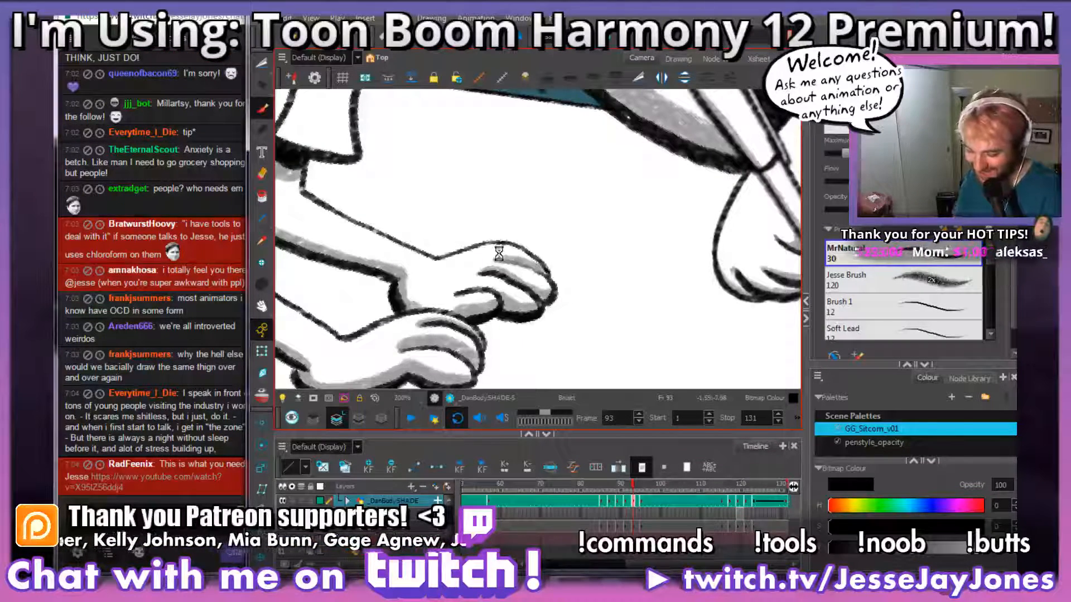
# Step: Examine the forearm and hand shading on frame 93 within the wider pose and up close
pyautogui.press('1')
pyautogui.press('1')
pyautogui.press('1')
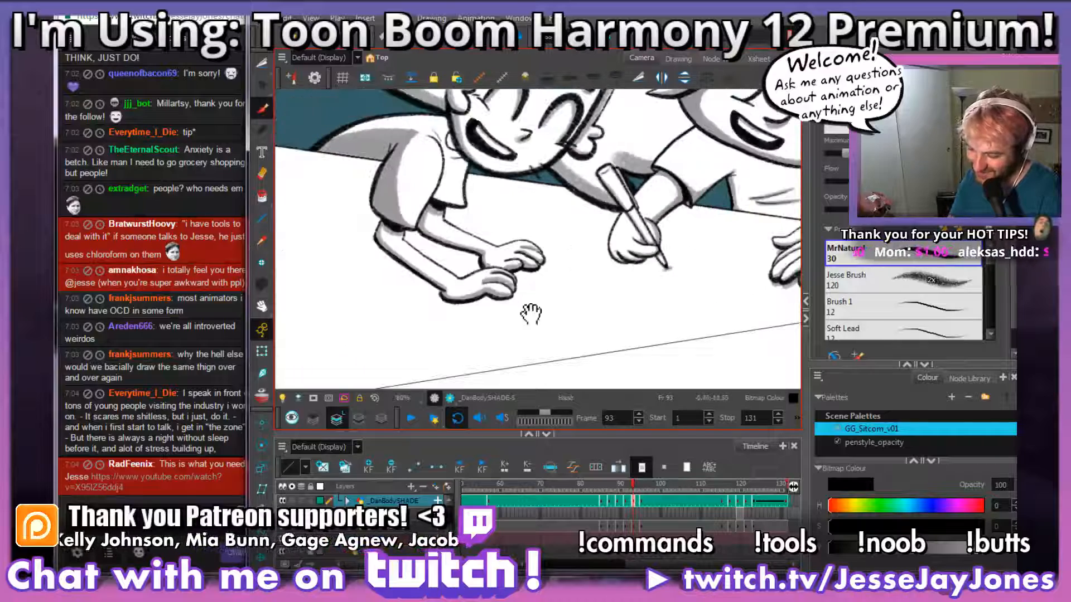
pyautogui.press('2')
pyautogui.moveTo(531, 315); pyautogui.dragTo(557, 229)
pyautogui.press('2')
pyautogui.press('2')
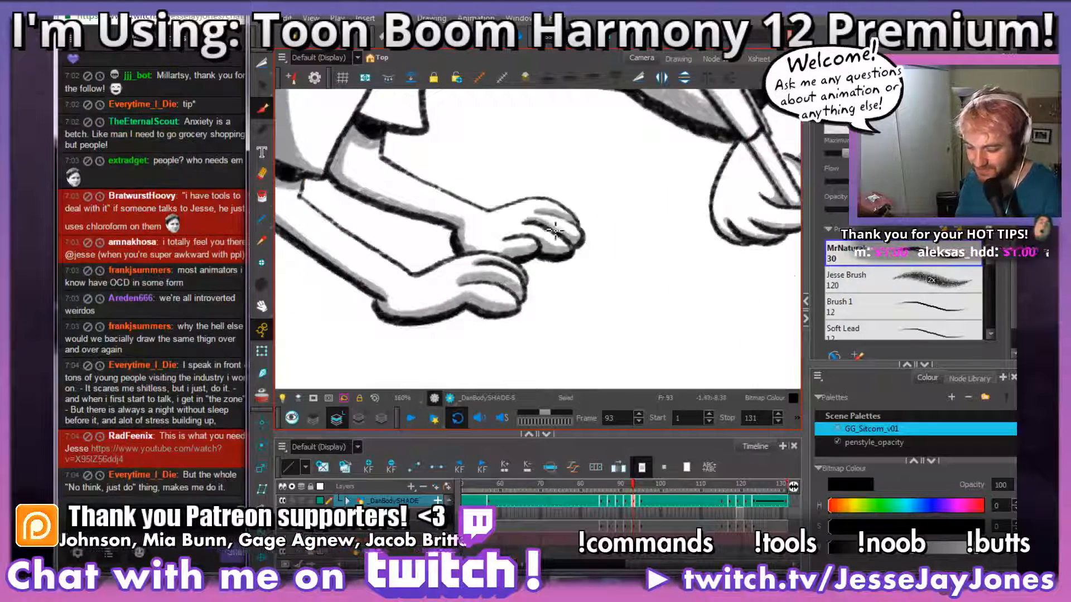
pyautogui.moveTo(429, 344); pyautogui.dragTo(569, 299)
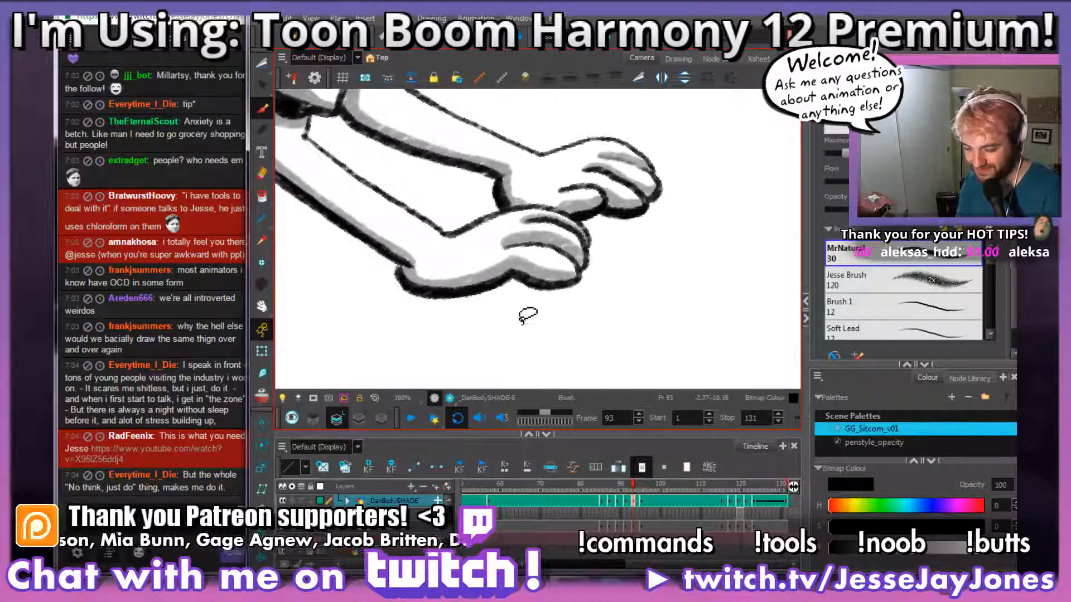
pyautogui.press('2')
pyautogui.moveTo(524, 331); pyautogui.dragTo(506, 307)
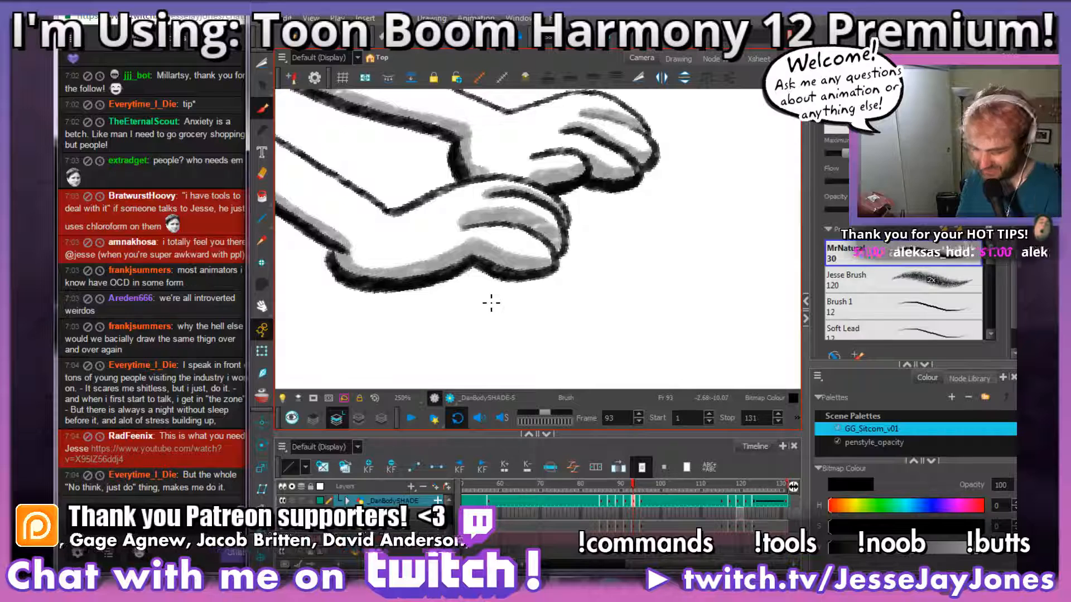
pyautogui.moveTo(518, 349)
pyautogui.mouseDown()
pyautogui.moveTo(538, 341)
pyautogui.moveTo(510, 363)
pyautogui.mouseUp()
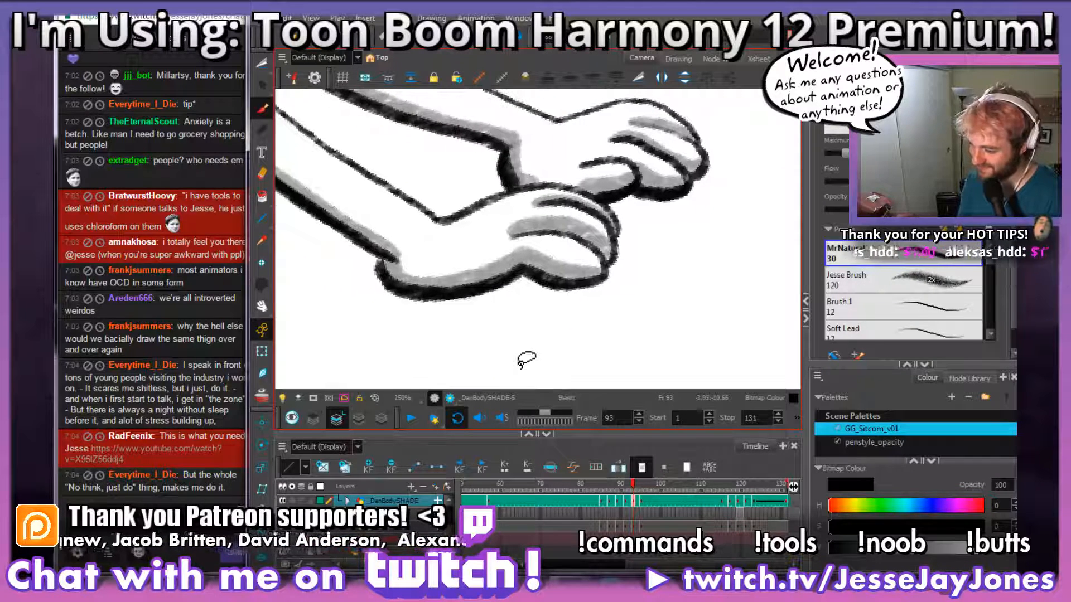
pyautogui.moveTo(599, 373)
pyautogui.mouseDown()
pyautogui.moveTo(558, 358)
pyautogui.moveTo(578, 353)
pyautogui.mouseUp()
pyautogui.moveTo(483, 341); pyautogui.dragTo(501, 347)
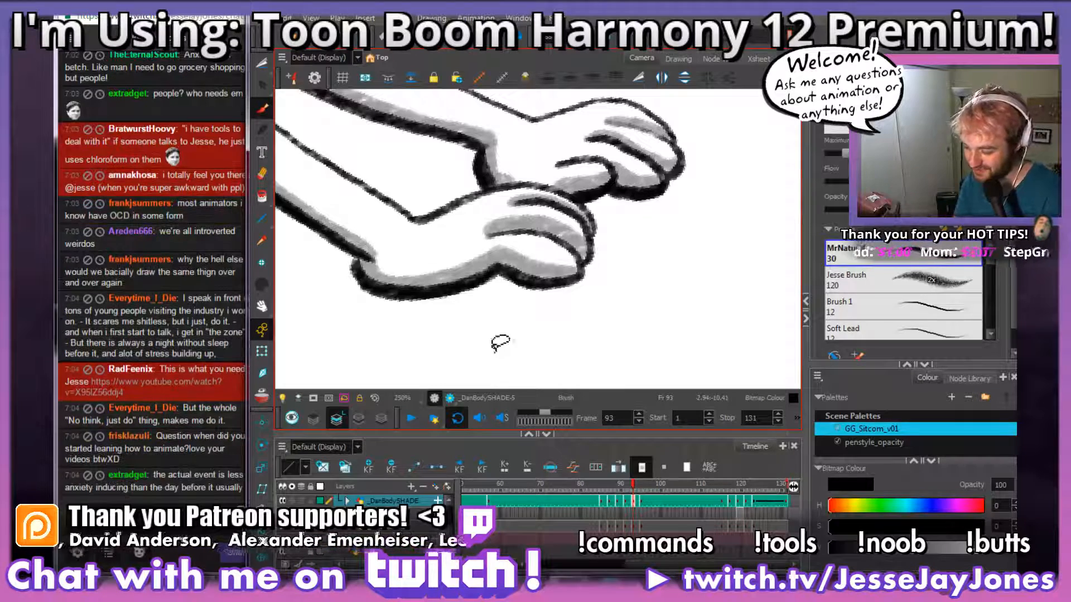
pyautogui.moveTo(540, 313); pyautogui.dragTo(547, 309)
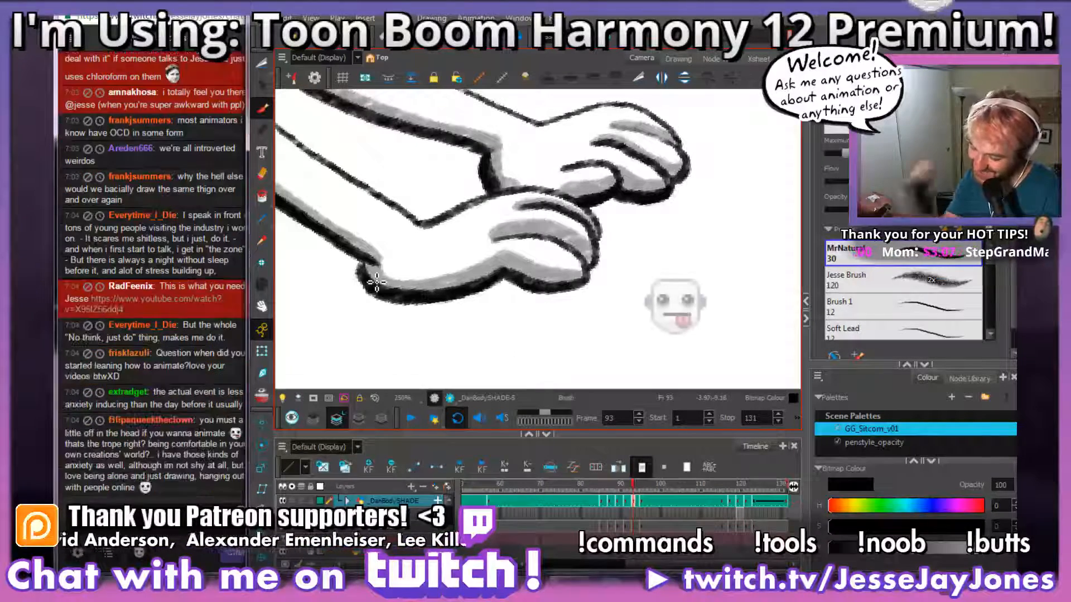
pyautogui.moveTo(546, 323); pyautogui.dragTo(568, 310)
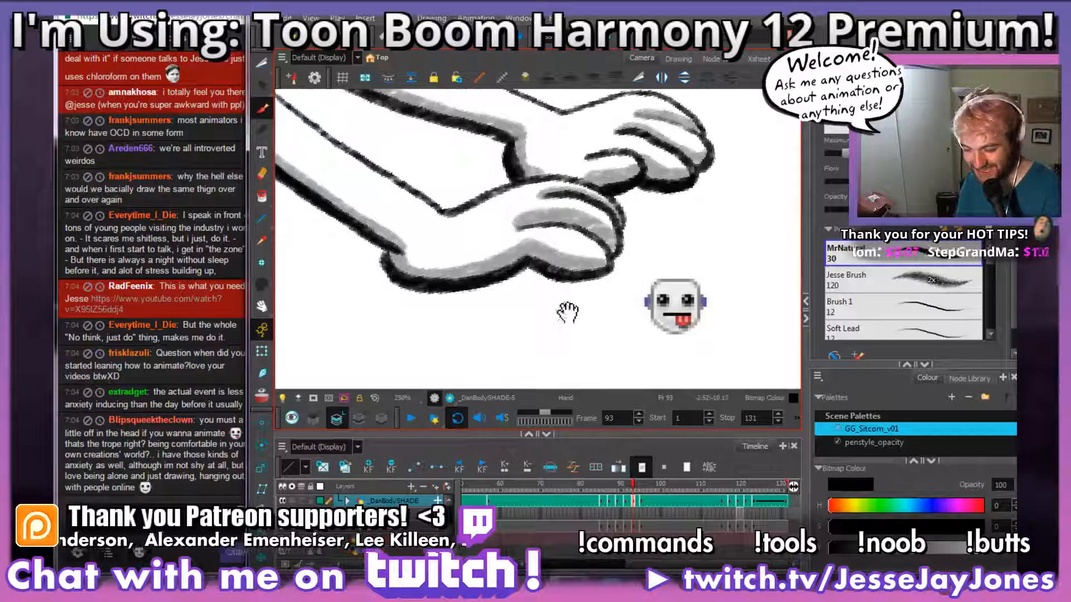
# Step: Check the full pose on frame 93, and compare its hands up close with those on frame 92
pyautogui.hotkey('shift', 'm')
pyautogui.press('2')
pyautogui.press('2')
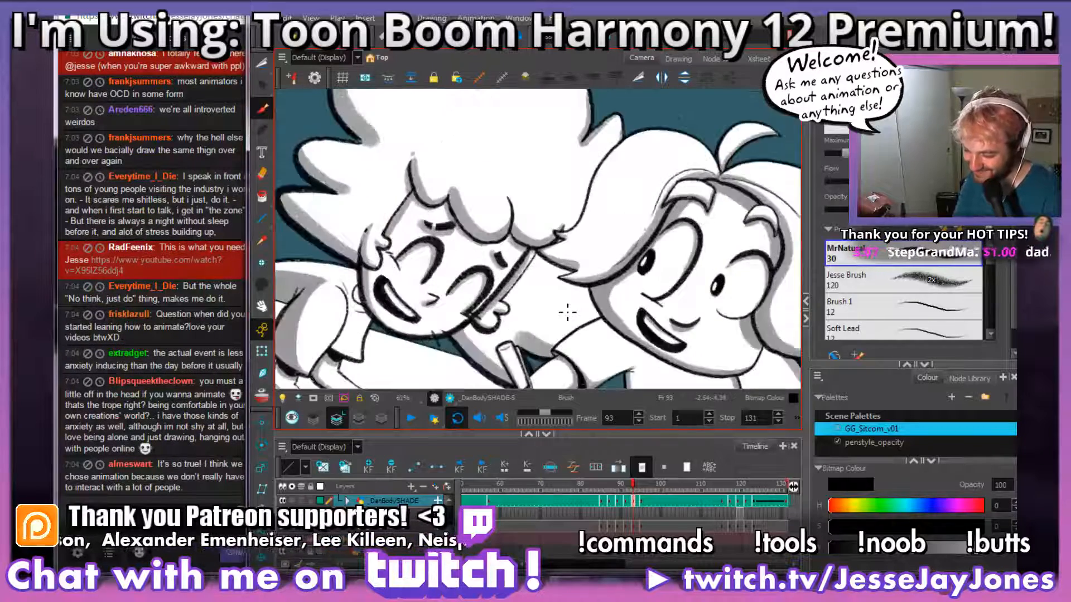
pyautogui.moveTo(435, 367); pyautogui.dragTo(569, 233)
pyautogui.press('2')
pyautogui.press('2')
pyautogui.moveTo(488, 360); pyautogui.dragTo(570, 255)
pyautogui.press('2')
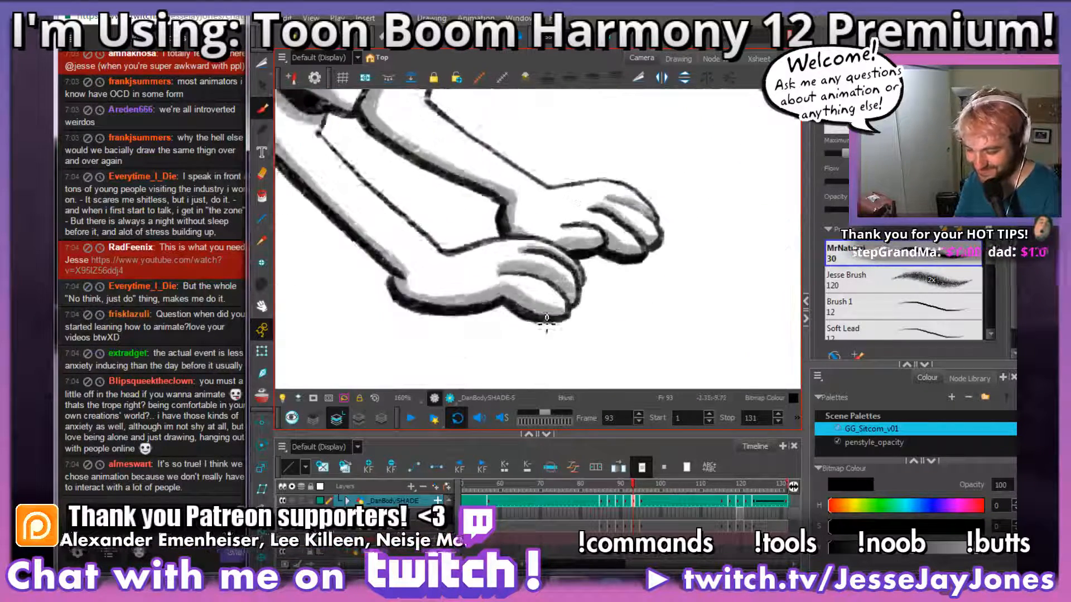
pyautogui.press('2')
pyautogui.moveTo(545, 318)
pyautogui.mouseDown()
pyautogui.moveTo(562, 274)
pyautogui.moveTo(580, 265)
pyautogui.mouseUp()
pyautogui.moveTo(579, 310); pyautogui.dragTo(550, 301)
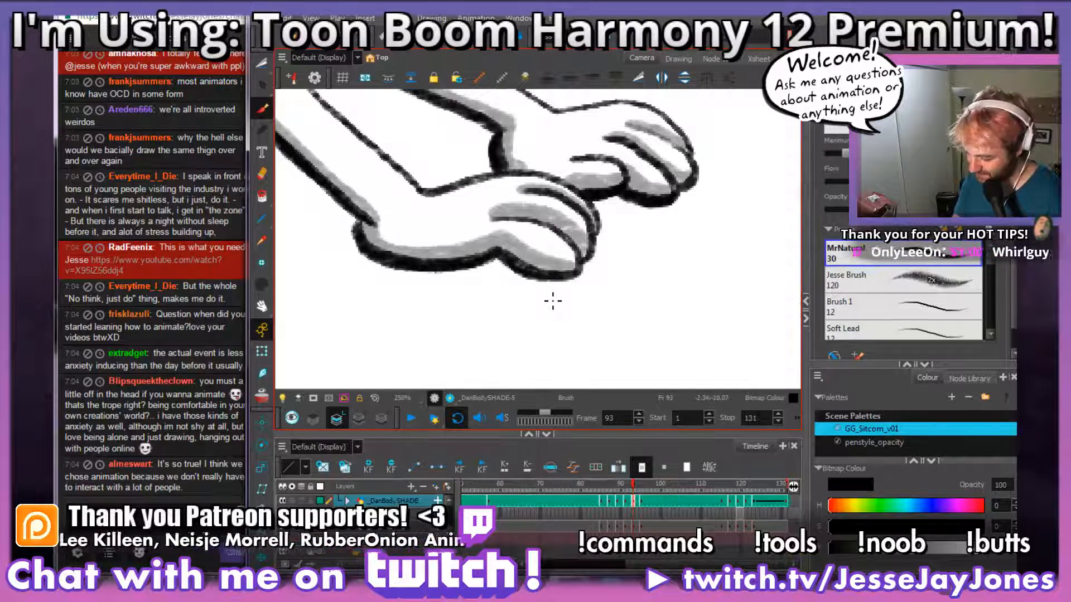
pyautogui.press(',')
pyautogui.press('.')
pyautogui.press(',')
pyautogui.press('.')
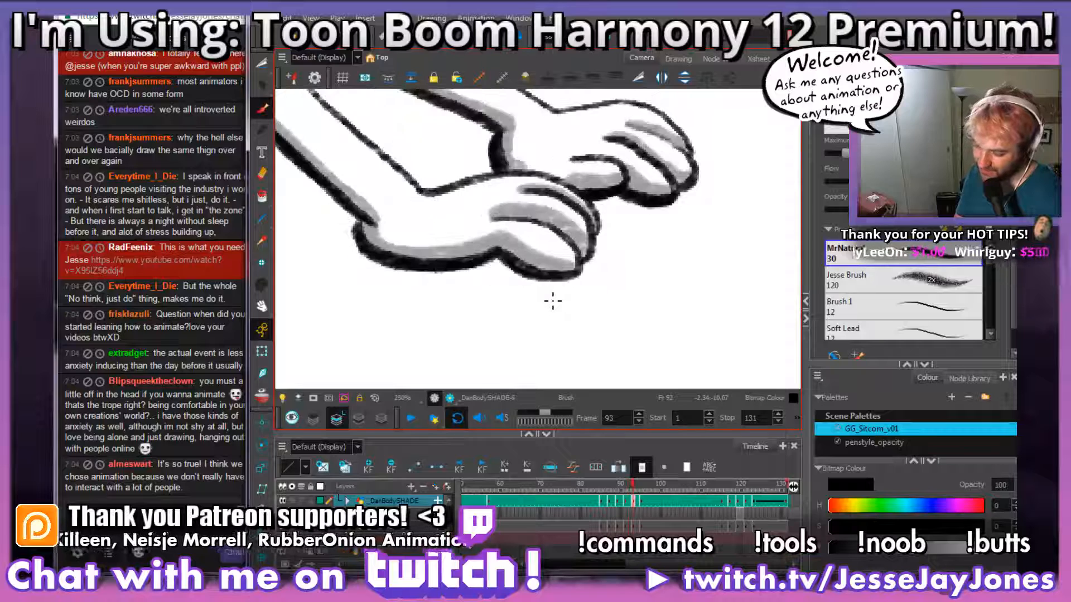
# Step: Brush a grey tabletop shadow around the lower edge and fingertips of the near hand on frame 93
pyautogui.moveTo(609, 253)
pyautogui.mouseDown()
pyautogui.moveTo(542, 284)
pyautogui.moveTo(406, 276)
pyautogui.moveTo(348, 261)
pyautogui.moveTo(358, 232)
pyautogui.moveTo(350, 242)
pyautogui.moveTo(378, 262)
pyautogui.mouseUp()
pyautogui.moveTo(478, 264)
pyautogui.mouseDown()
pyautogui.moveTo(587, 271)
pyautogui.moveTo(599, 236)
pyautogui.mouseUp()
pyautogui.moveTo(676, 219); pyautogui.dragTo(620, 272)
pyautogui.moveTo(638, 228); pyautogui.dragTo(617, 246)
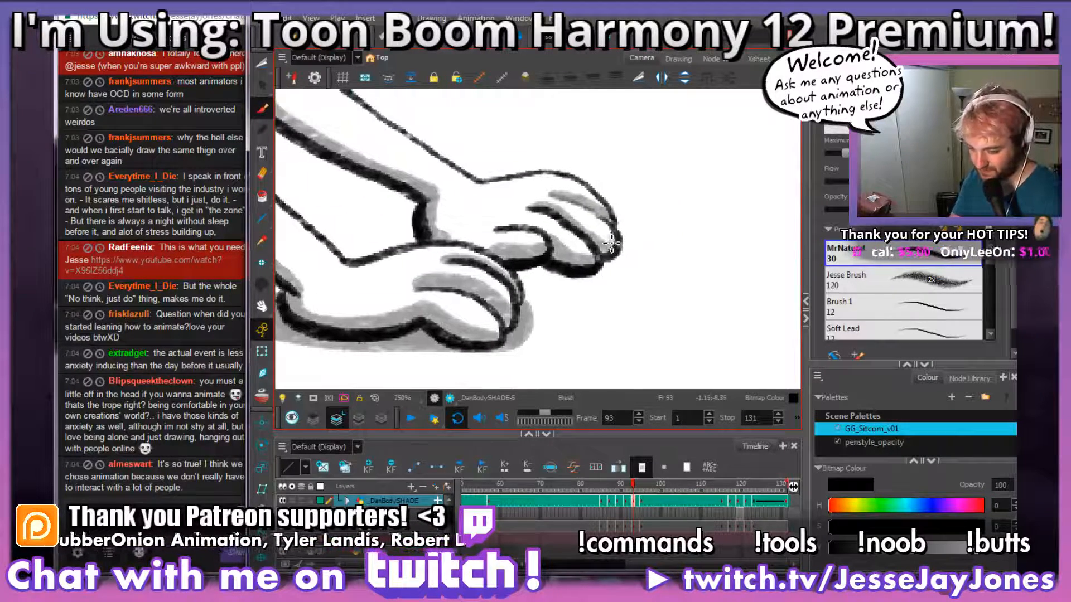
# Step: Open the YouTube video linked in the chat and close it again
pyautogui.click(189, 266)
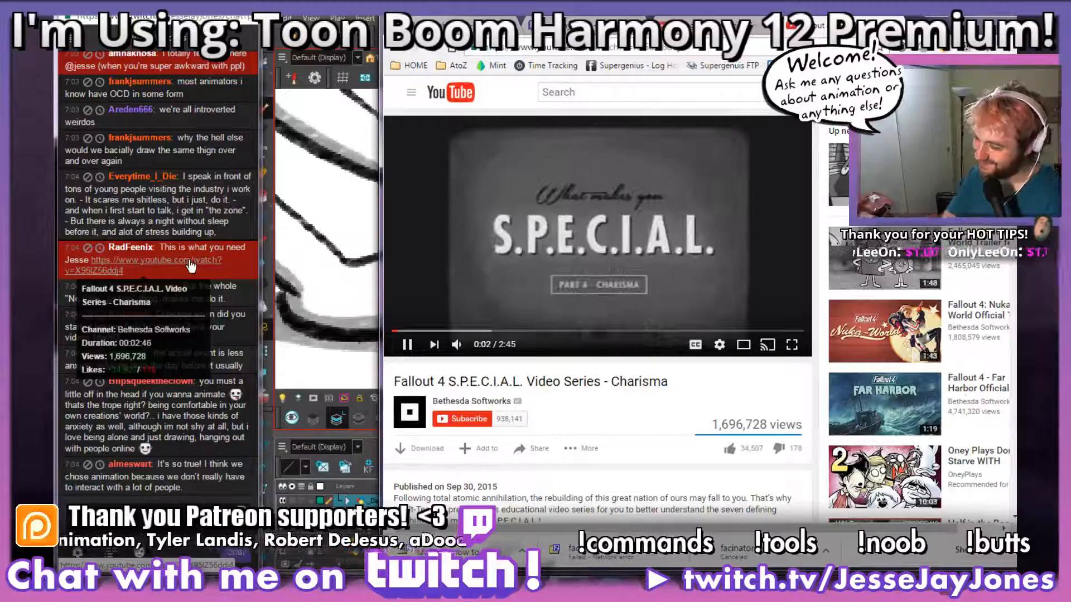
pyautogui.click(896, 25)
pyautogui.click(967, 20)
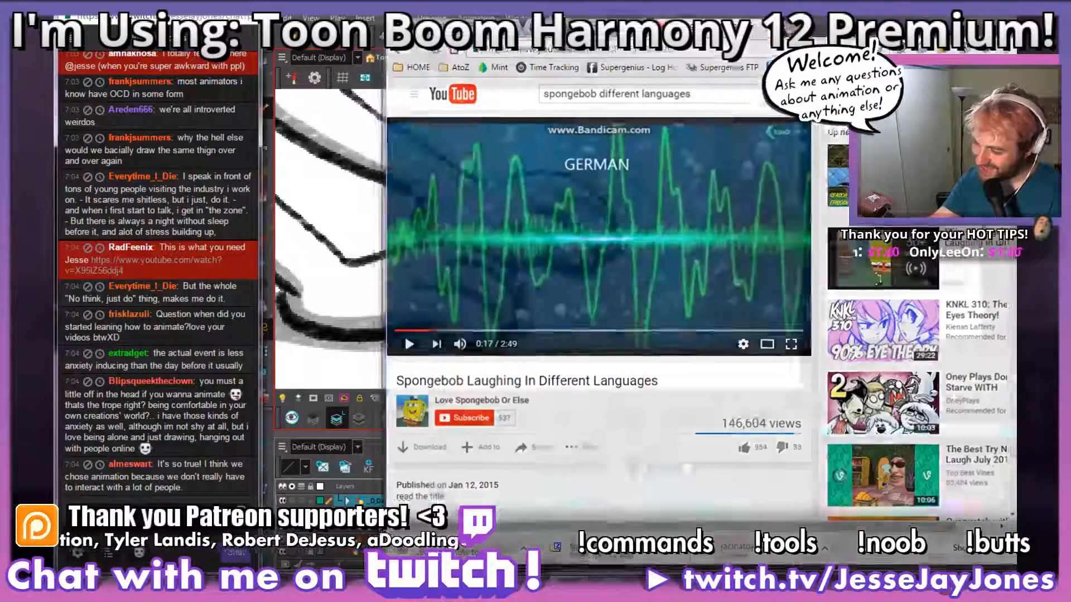
# Step: Compare frame 93's hands with frame 92's, and brush a grey tabletop shadow beneath the far hand, redoing the first strokes
pyautogui.moveTo(642, 307)
pyautogui.mouseDown()
pyautogui.moveTo(571, 307)
pyautogui.moveTo(620, 305)
pyautogui.mouseUp()
pyautogui.press(',')
pyautogui.press('.')
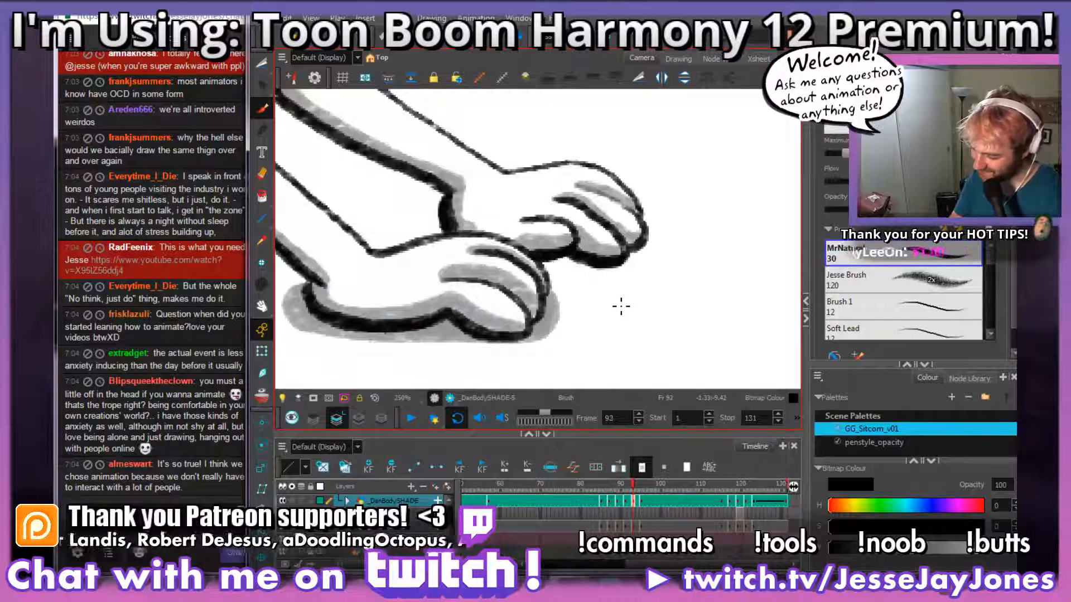
pyautogui.press(',')
pyautogui.press('.')
pyautogui.moveTo(649, 228)
pyautogui.mouseDown()
pyautogui.moveTo(641, 258)
pyautogui.moveTo(569, 267)
pyautogui.moveTo(639, 255)
pyautogui.mouseUp()
pyautogui.hotkey('ctrl', 'z')
pyautogui.hotkey('ctrl', 'z')
pyautogui.moveTo(554, 270); pyautogui.dragTo(605, 274)
pyautogui.moveTo(545, 292); pyautogui.dragTo(567, 291)
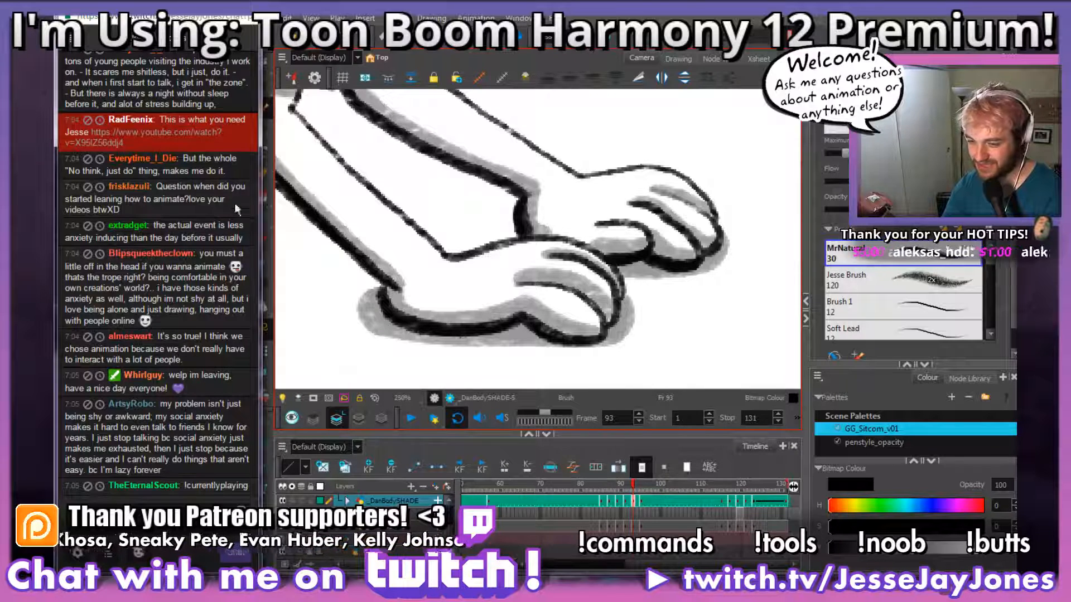
# Step: Examine both hand shadows on frame 93 up close and against the neighbouring character's drawing hand
pyautogui.hotkey('alt', 'Tab')
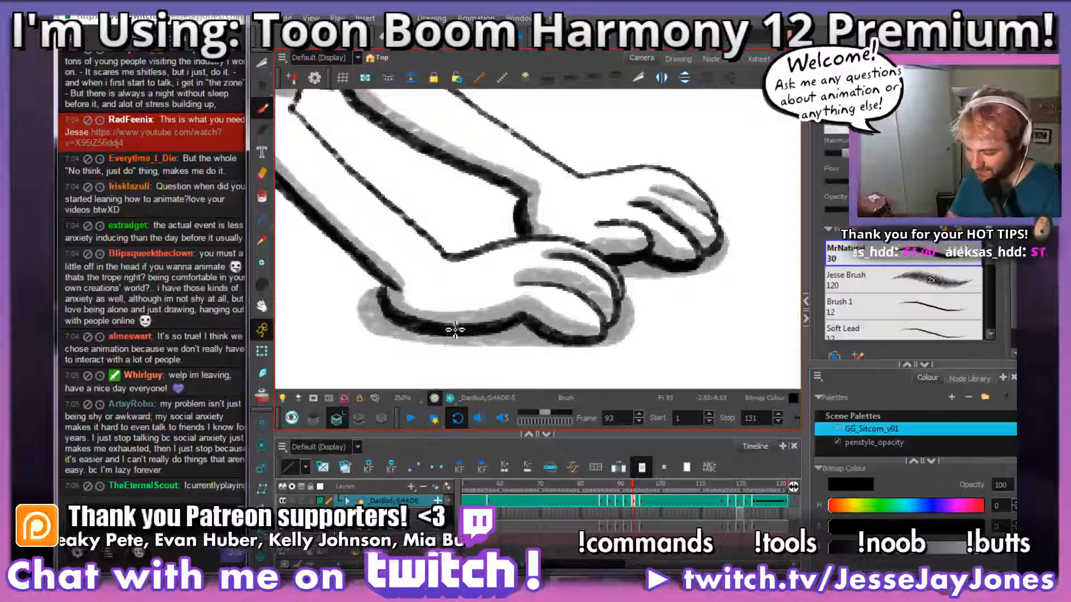
pyautogui.scroll(-3, 511, 236)
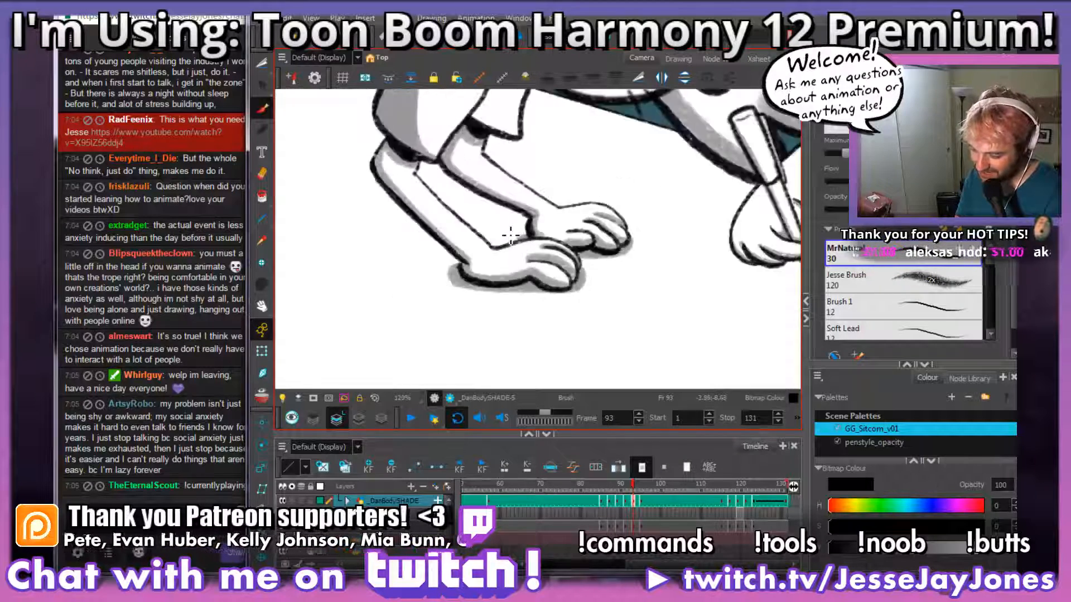
pyautogui.scroll(-1, 510, 235)
pyautogui.scroll(5, 519, 235)
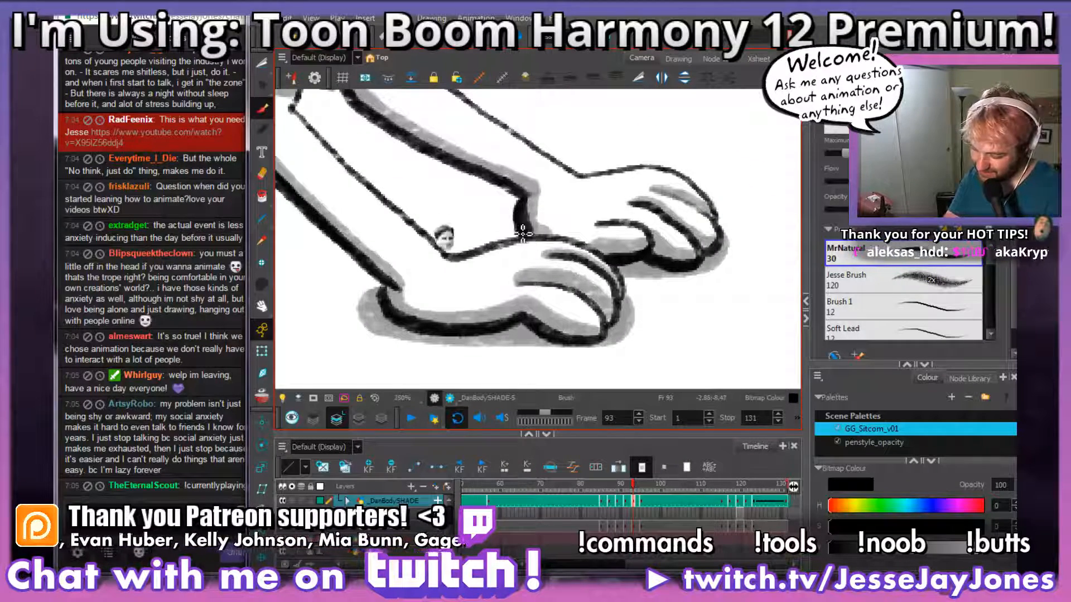
pyautogui.scroll(-2, 527, 234)
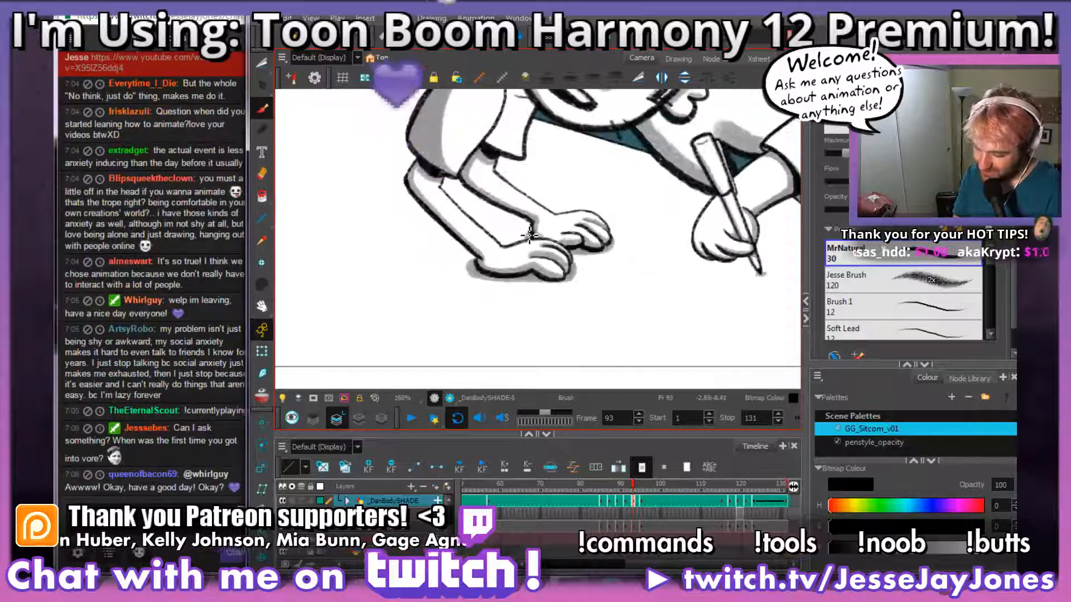
pyautogui.moveTo(592, 275); pyautogui.dragTo(557, 285)
pyautogui.scroll(2, 546, 283)
pyautogui.moveTo(492, 266); pyautogui.dragTo(540, 277)
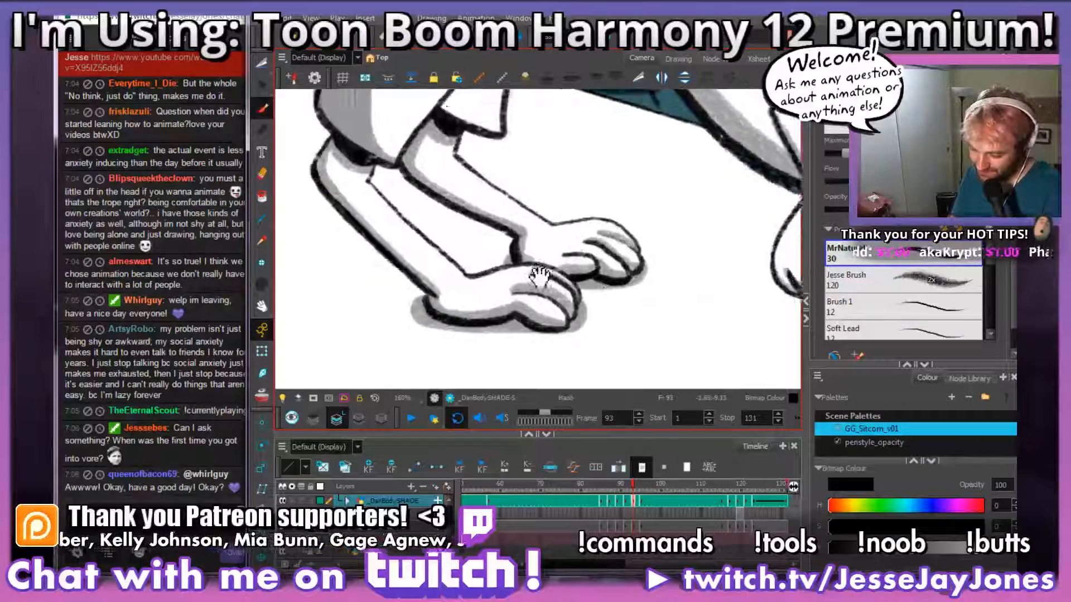
pyautogui.scroll(-3, 539, 275)
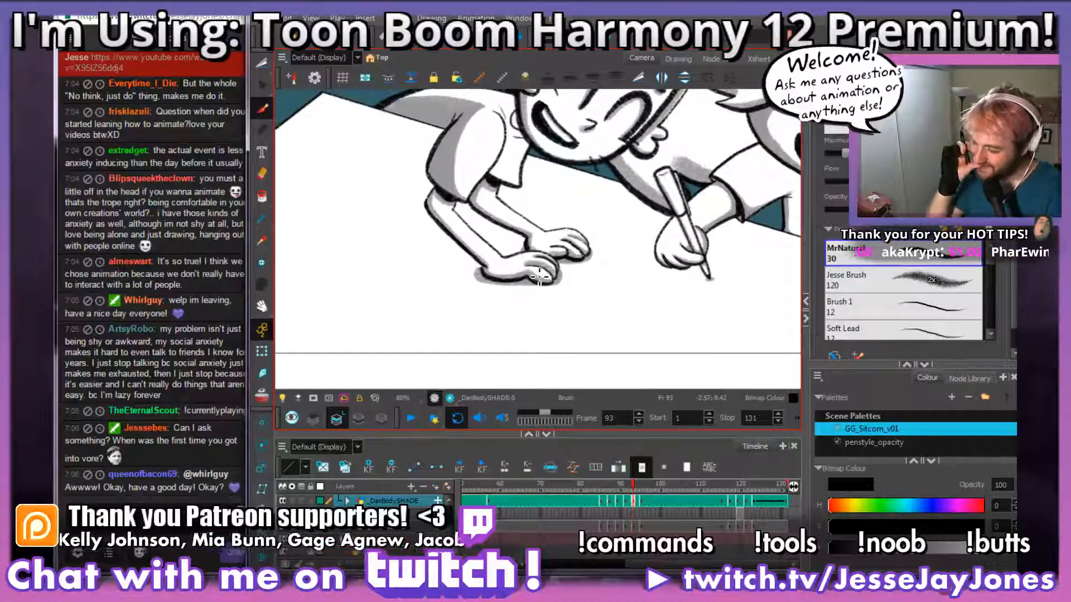
pyautogui.scroll(2, 540, 275)
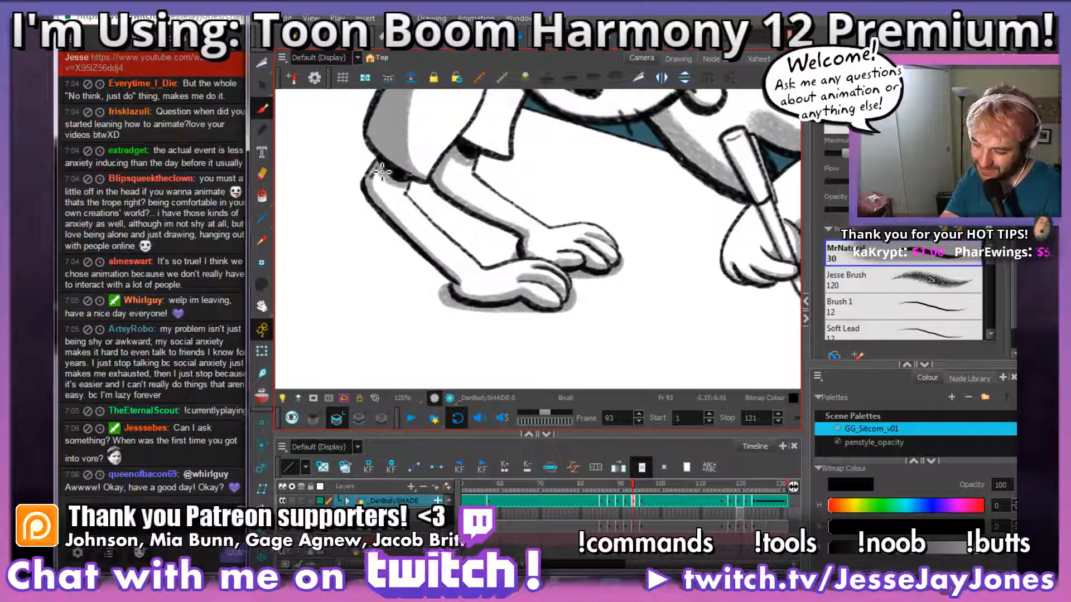
pyautogui.moveTo(608, 280)
pyautogui.mouseDown()
pyautogui.moveTo(638, 263)
pyautogui.moveTo(582, 261)
pyautogui.mouseUp()
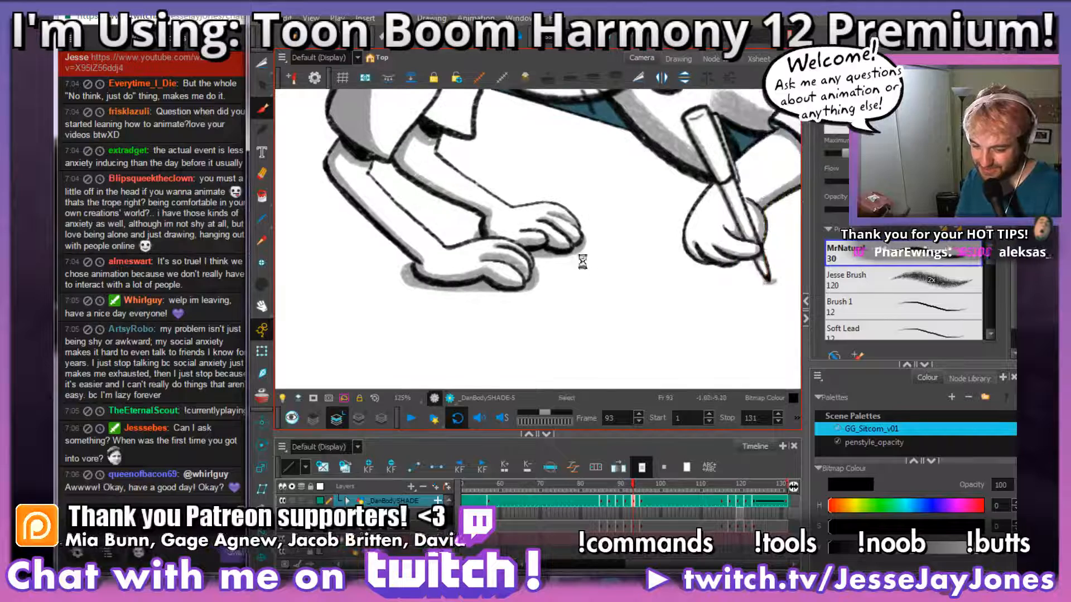
pyautogui.moveTo(541, 311)
pyautogui.mouseDown()
pyautogui.moveTo(581, 292)
pyautogui.moveTo(633, 305)
pyautogui.mouseUp()
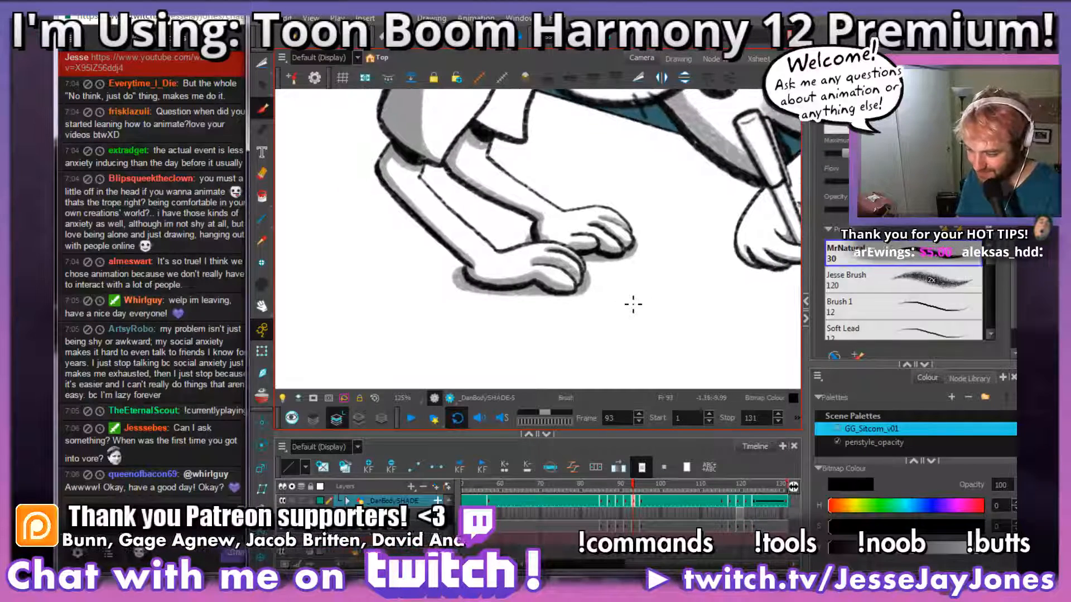
# Step: Go to the unshaded body drawing on frame 95
pyautogui.press('.')
pyautogui.press('.')
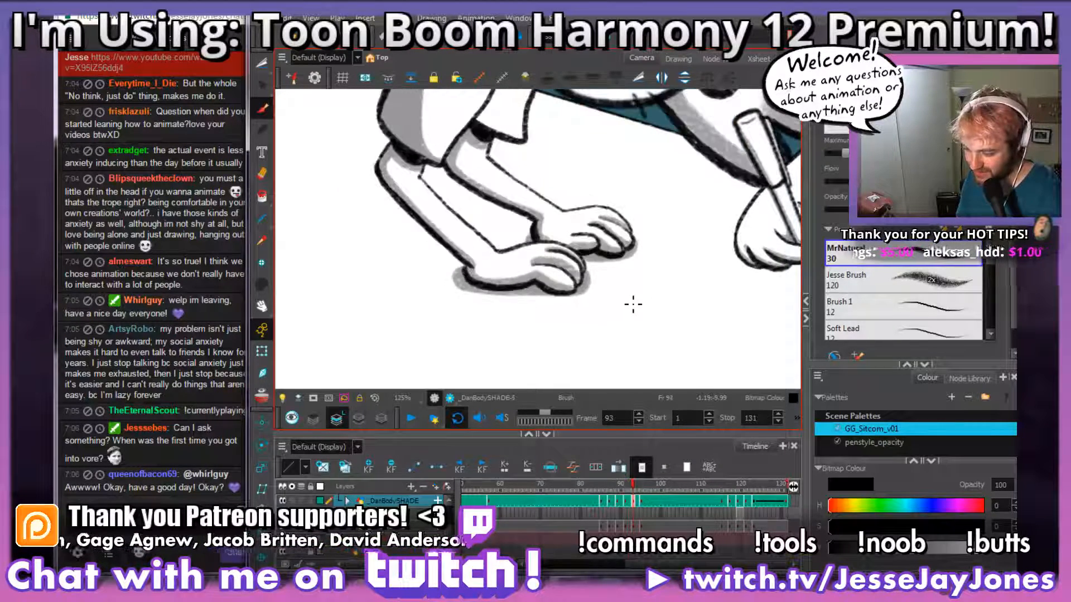
pyautogui.press('.')
pyautogui.press('.')
pyautogui.press('.')
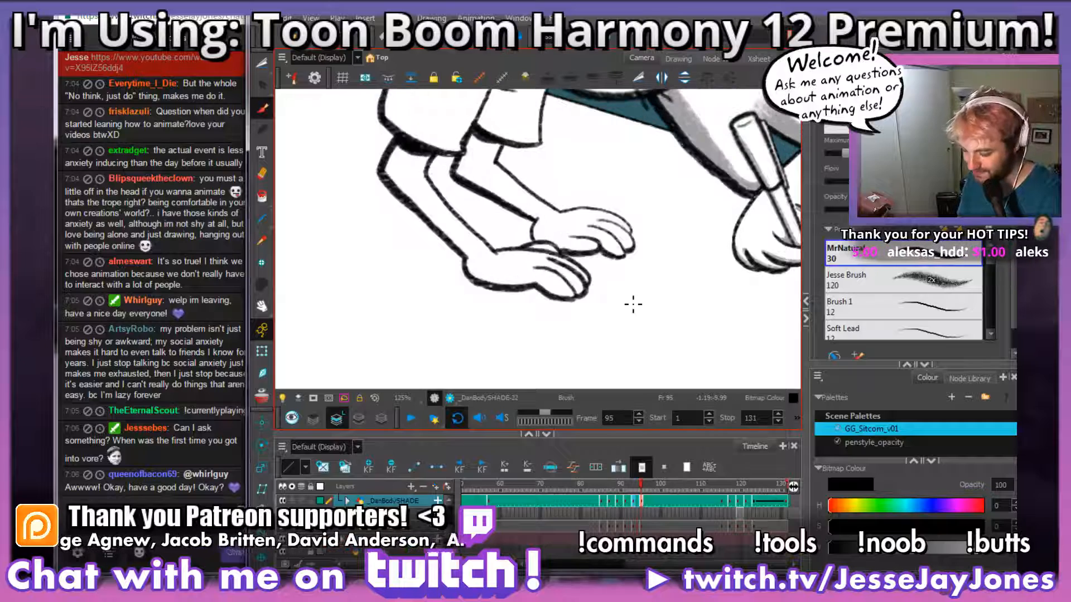
pyautogui.press('space')
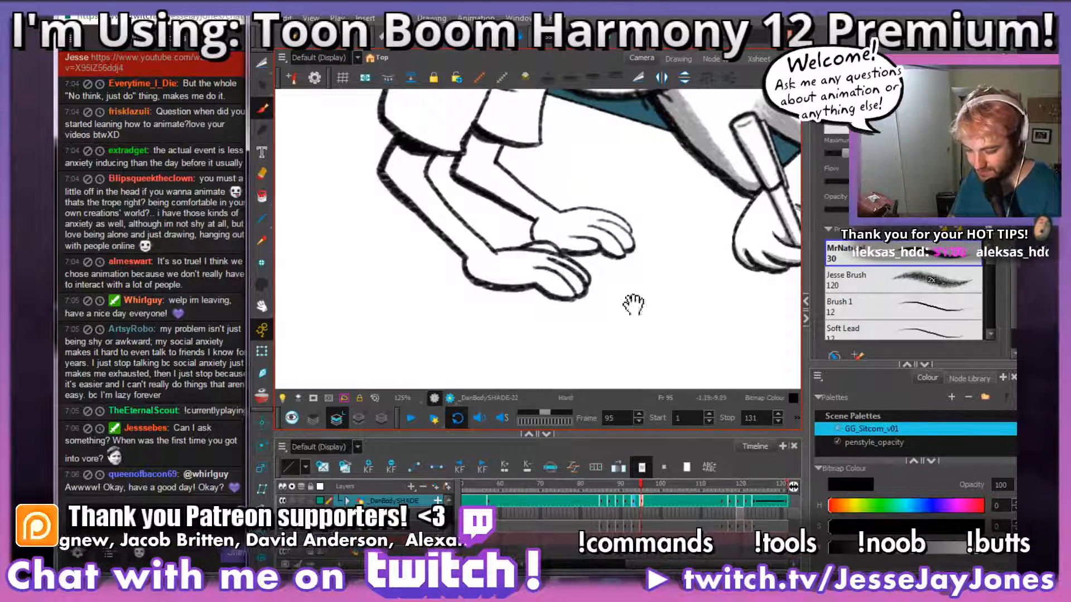
pyautogui.moveTo(577, 264); pyautogui.dragTo(575, 288)
pyautogui.moveTo(575, 334); pyautogui.dragTo(573, 306)
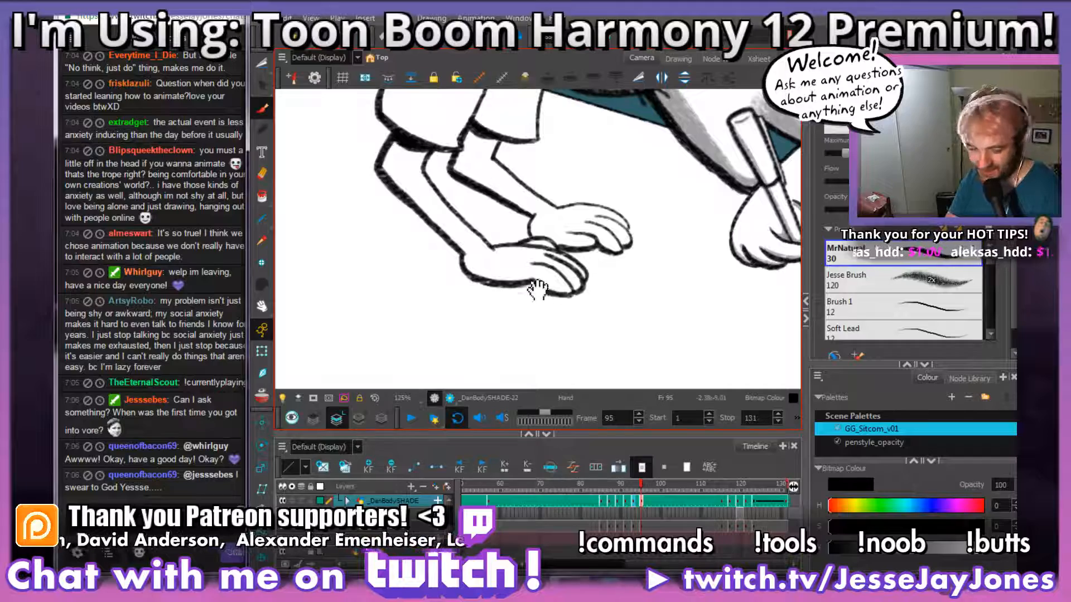
# Step: Examine the shoulder, sleeves and upper forearms on frame 95 up close
pyautogui.moveTo(562, 296); pyautogui.dragTo(491, 386)
pyautogui.press('2')
pyautogui.moveTo(481, 249); pyautogui.dragTo(583, 318)
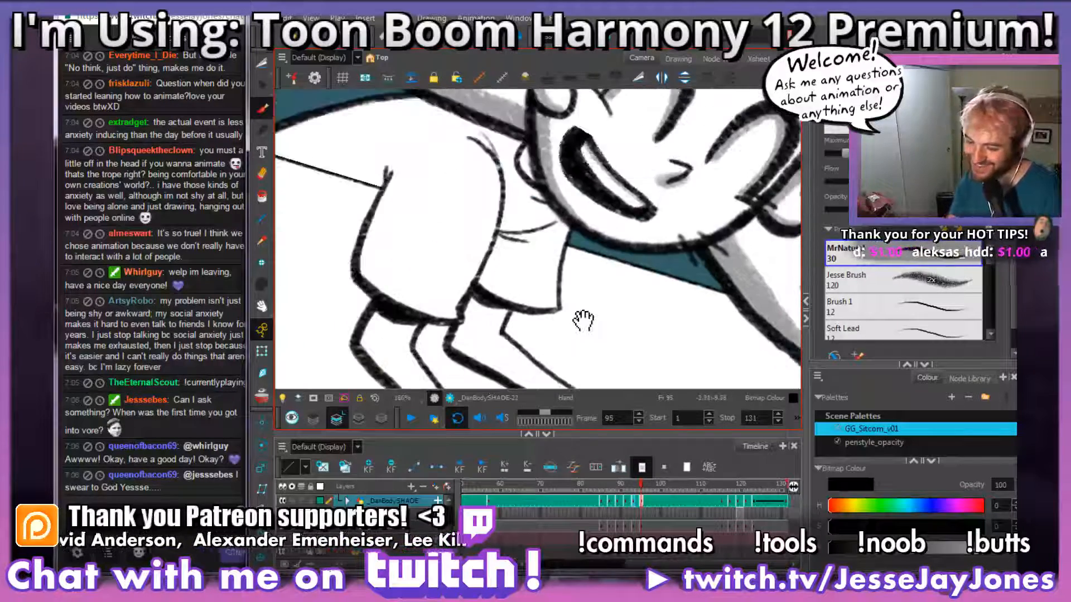
pyautogui.press('1')
pyautogui.press('1')
pyautogui.moveTo(527, 262); pyautogui.dragTo(616, 295)
pyautogui.press('1')
pyautogui.press('2')
pyautogui.press('2')
pyautogui.press('2')
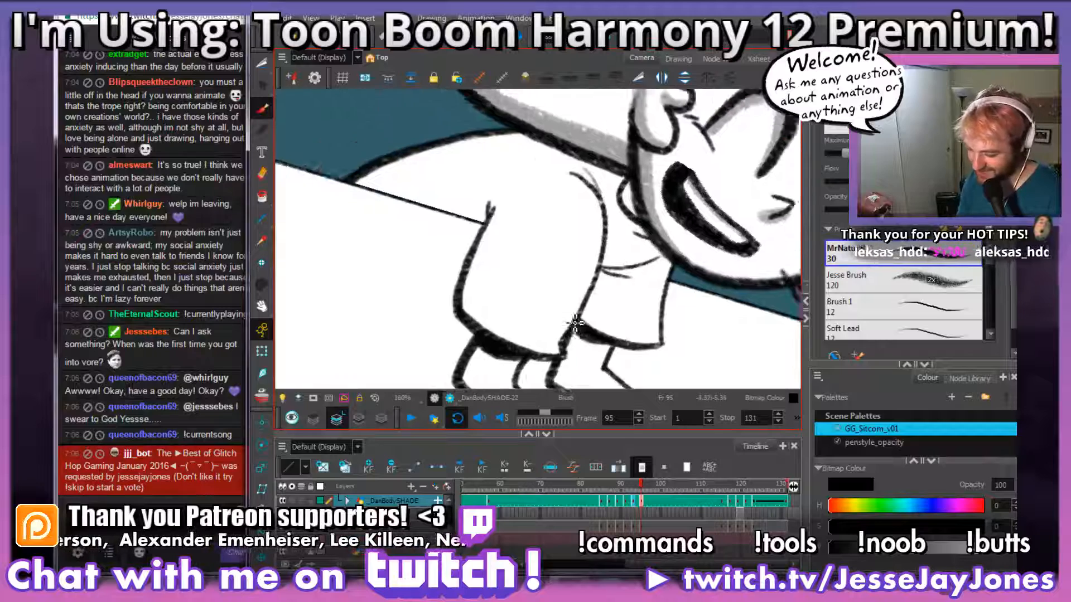
pyautogui.press('2')
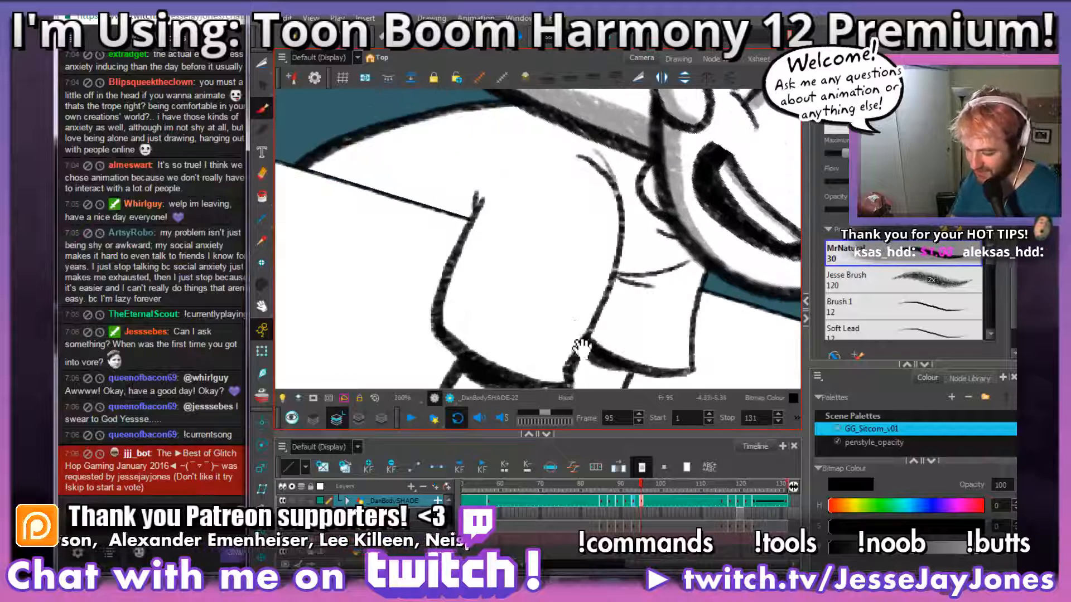
pyautogui.moveTo(577, 339); pyautogui.dragTo(545, 250)
pyautogui.moveTo(601, 316); pyautogui.dragTo(636, 323)
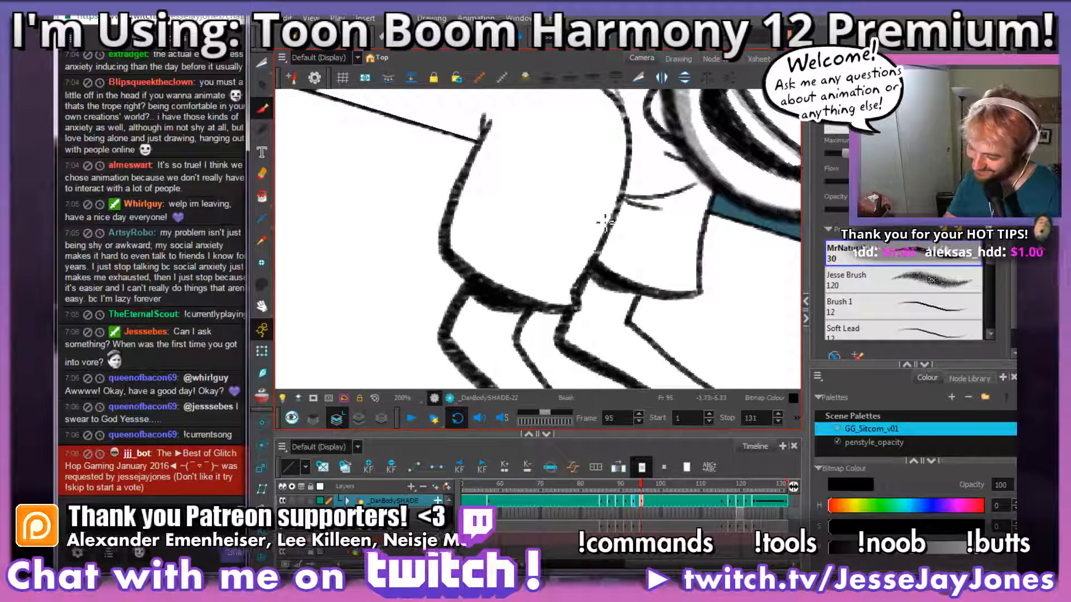
pyautogui.moveTo(606, 196); pyautogui.dragTo(569, 239)
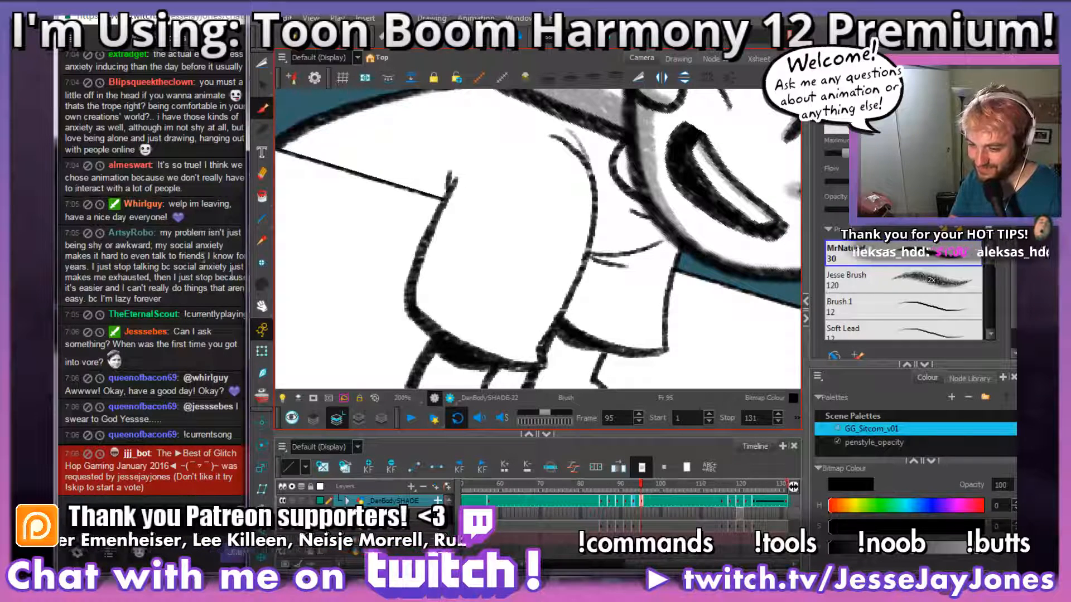
pyautogui.click(231, 268)
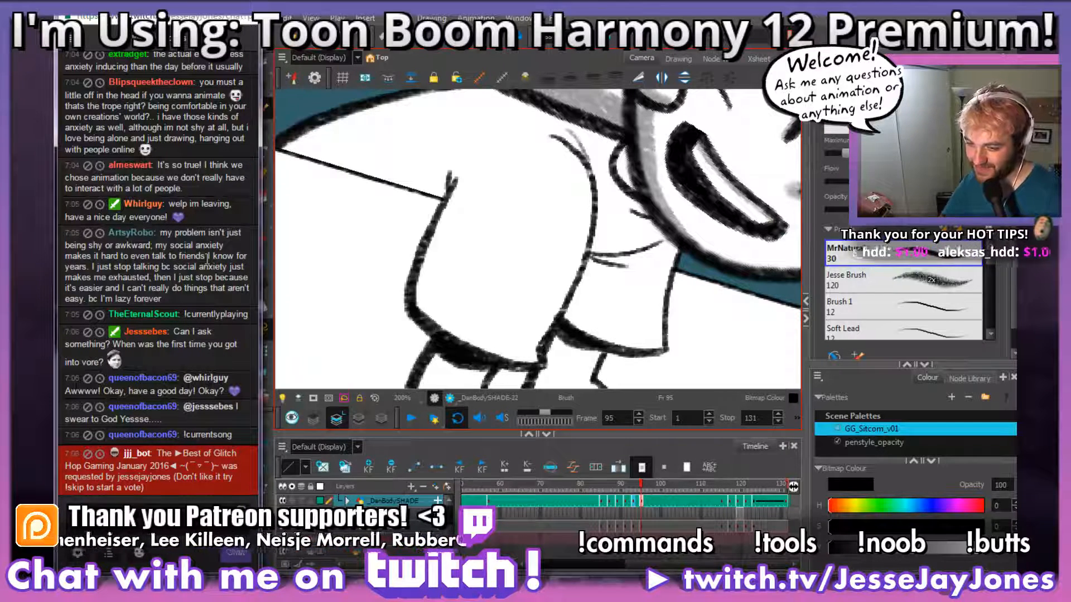
pyautogui.scroll(3, 56, 424)
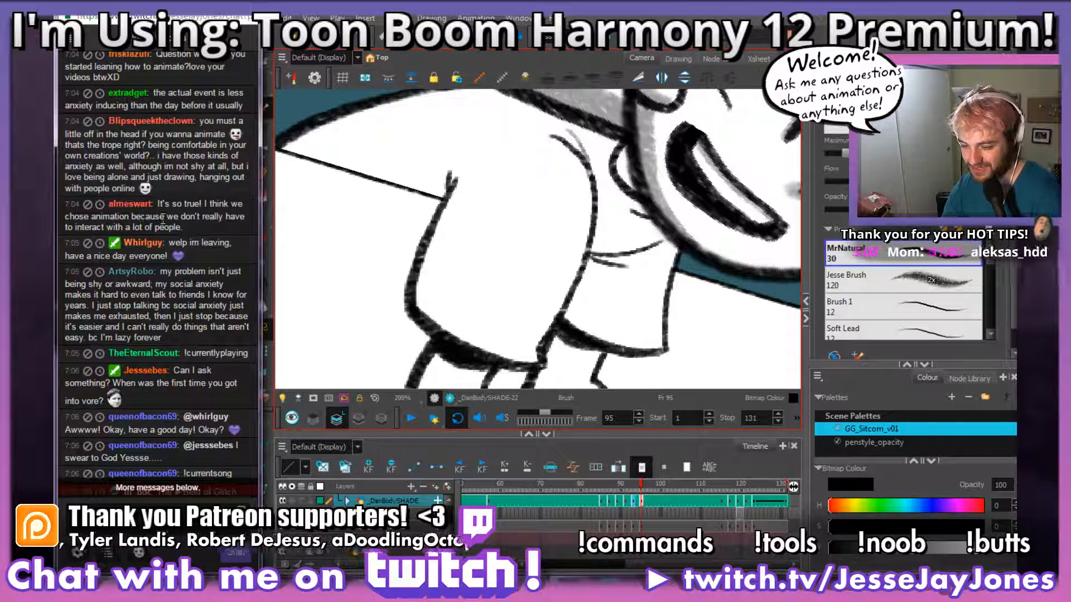
pyautogui.scroll(-3, 212, 251)
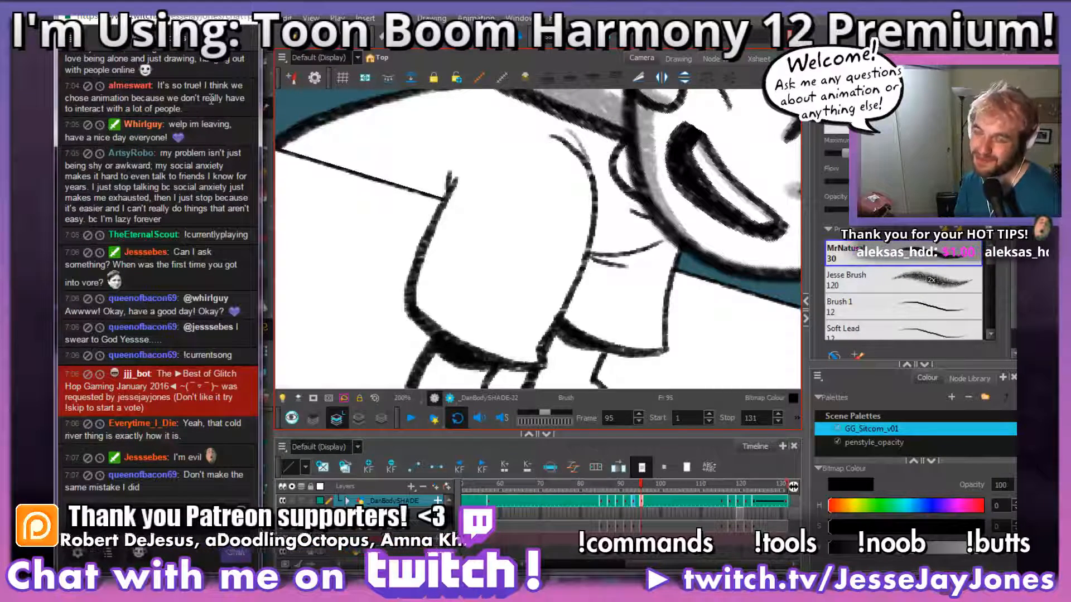
pyautogui.hotkey('alt', 'Tab')
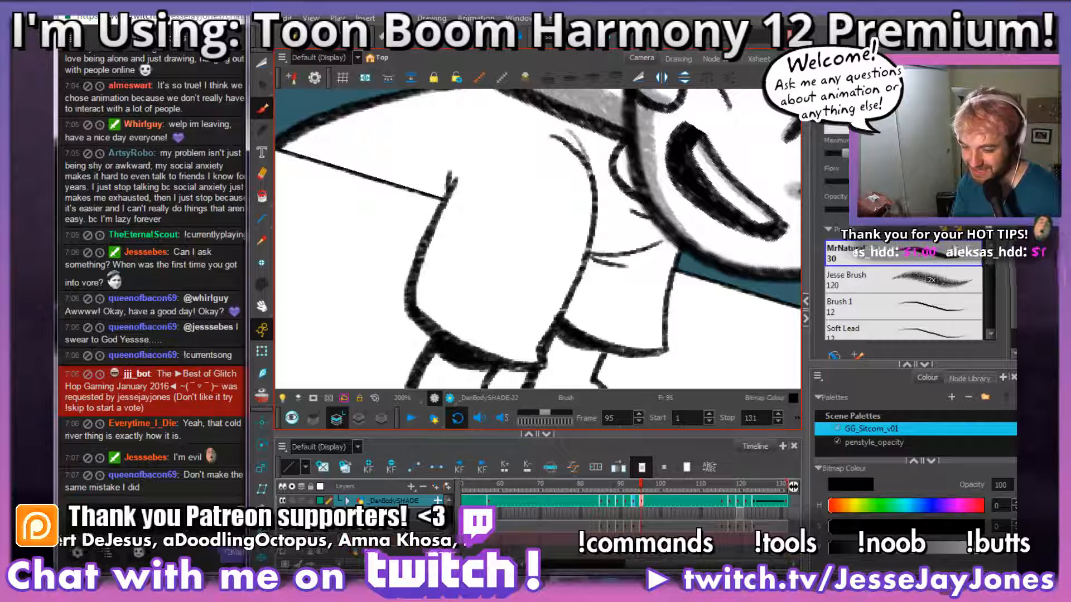
pyautogui.click(219, 187)
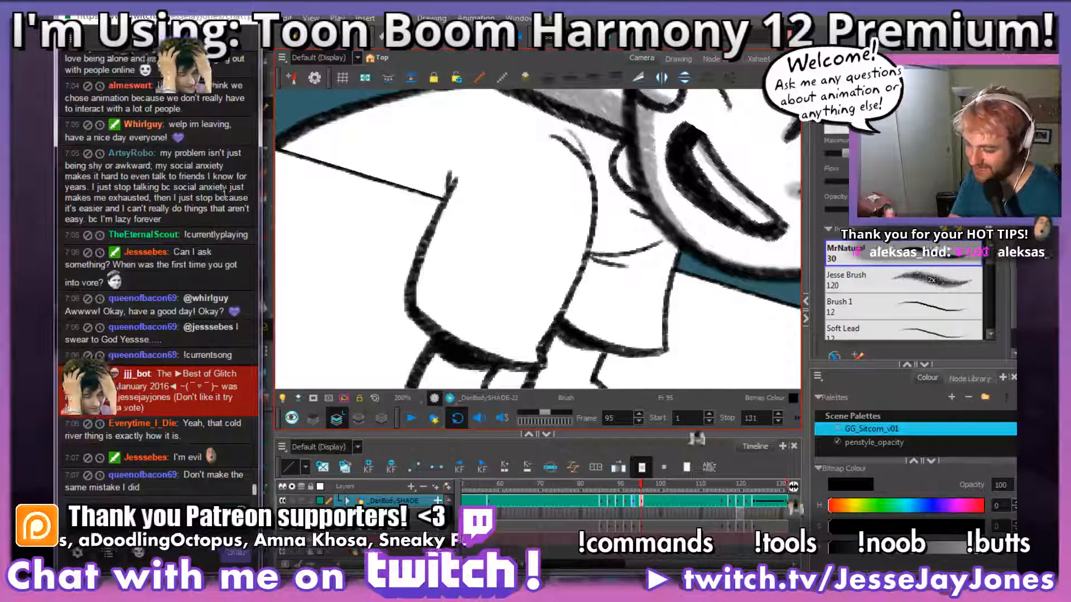
pyautogui.hotkey('alt', 'Tab')
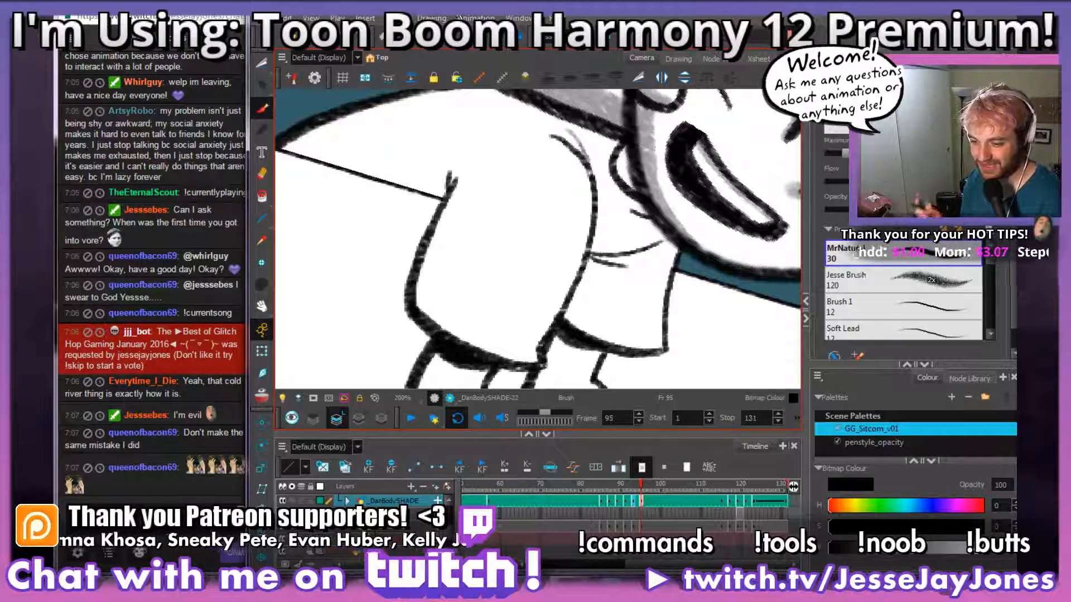
pyautogui.click(178, 145)
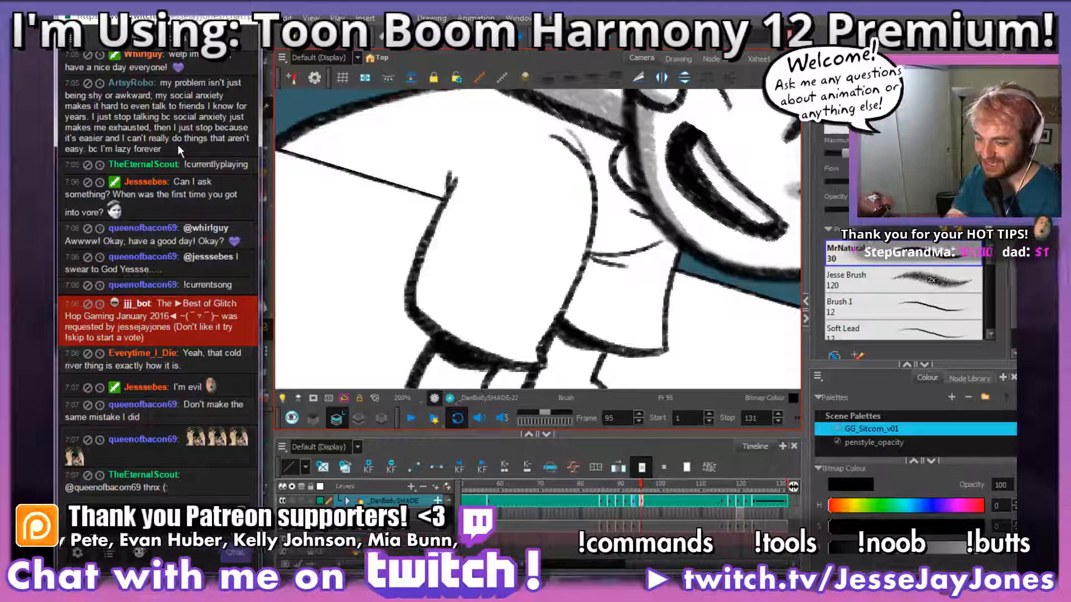
# Step: Brush grey shading along the outer edge of the near sleeve, tapering up past the armpit crease, on frame 95
pyautogui.click(433, 9)
pyautogui.click(642, 504)
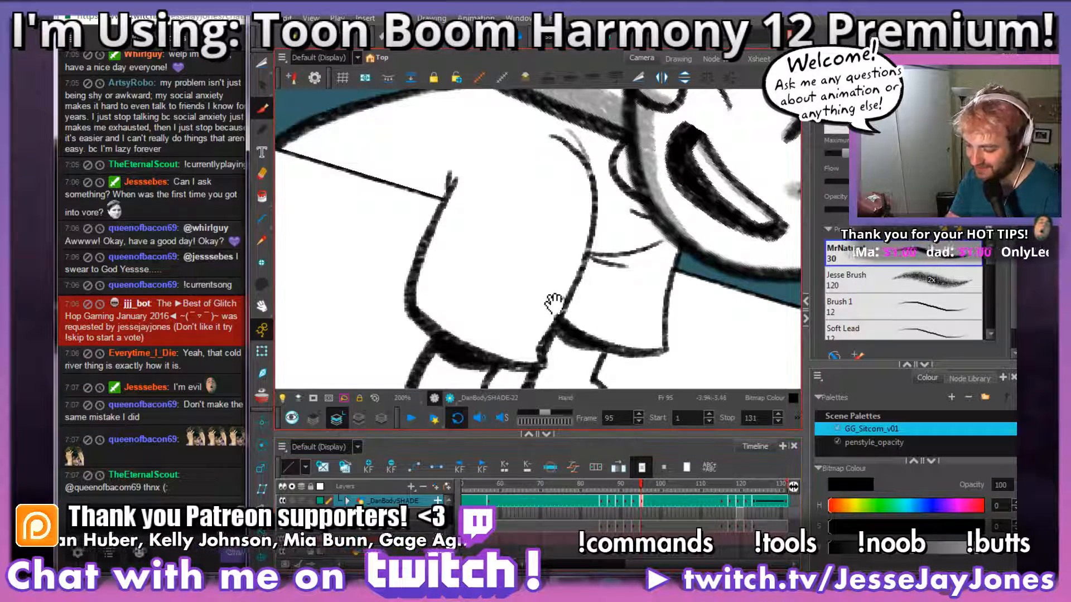
pyautogui.moveTo(556, 324); pyautogui.dragTo(568, 298)
pyautogui.moveTo(552, 337)
pyautogui.mouseDown()
pyautogui.moveTo(472, 302)
pyautogui.moveTo(461, 242)
pyautogui.moveTo(493, 113)
pyautogui.mouseUp()
pyautogui.moveTo(510, 329)
pyautogui.mouseDown()
pyautogui.moveTo(463, 306)
pyautogui.moveTo(458, 245)
pyautogui.moveTo(447, 302)
pyautogui.moveTo(437, 253)
pyautogui.moveTo(439, 276)
pyautogui.moveTo(469, 181)
pyautogui.mouseUp()
pyautogui.moveTo(503, 147)
pyautogui.mouseDown()
pyautogui.moveTo(478, 213)
pyautogui.moveTo(531, 232)
pyautogui.mouseUp()
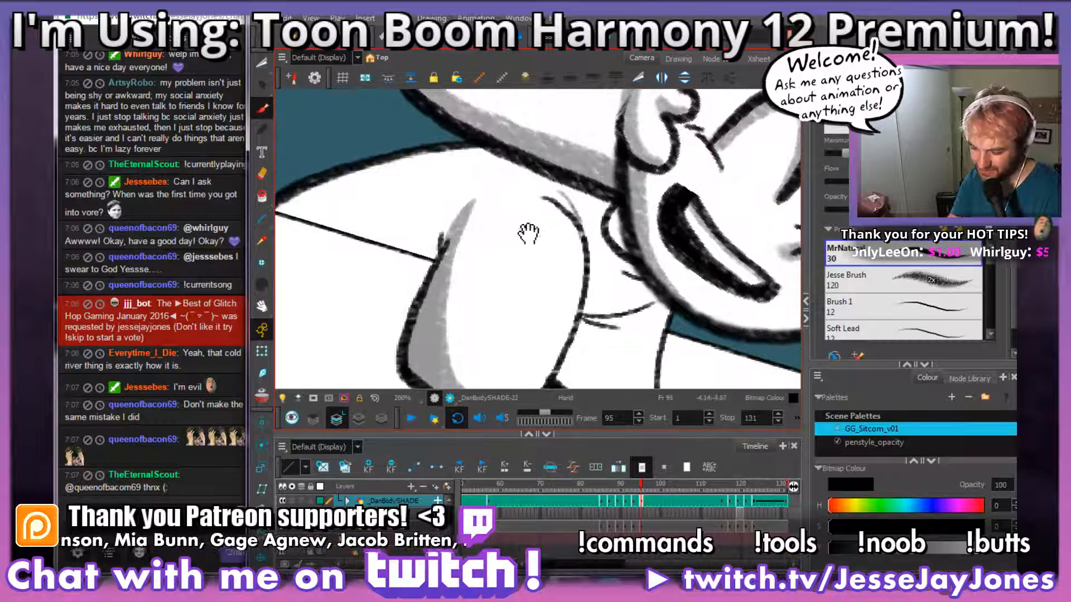
# Step: Brush a grey outline for the back shading on frame 95, from the armpit crease along the shoulder and table edge, following the neighbouring drawing
pyautogui.press('.')
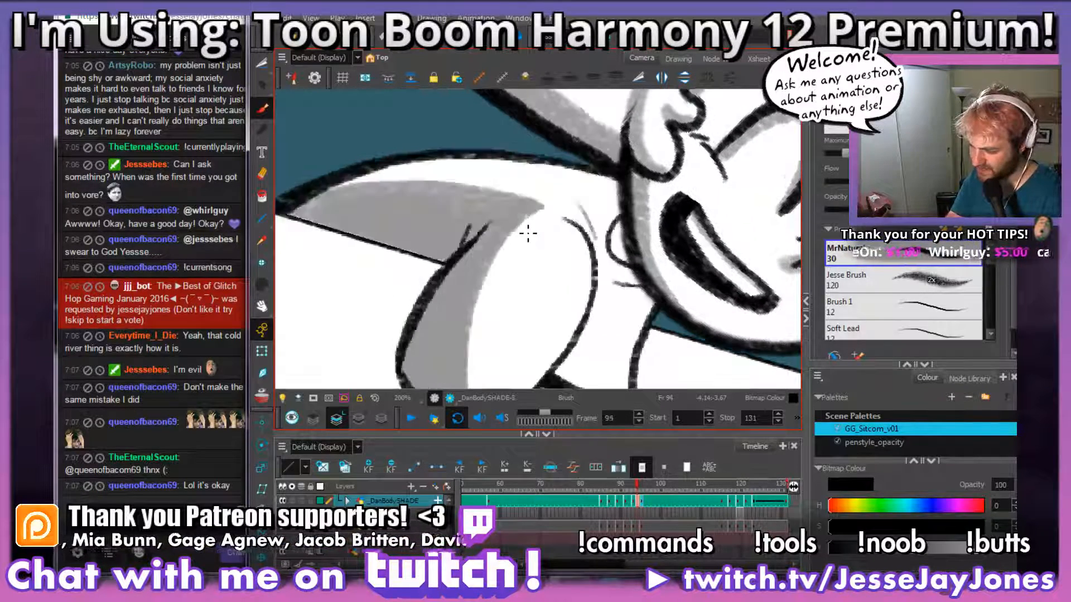
pyautogui.press('.')
pyautogui.press('space')
pyautogui.moveTo(444, 240); pyautogui.dragTo(595, 241)
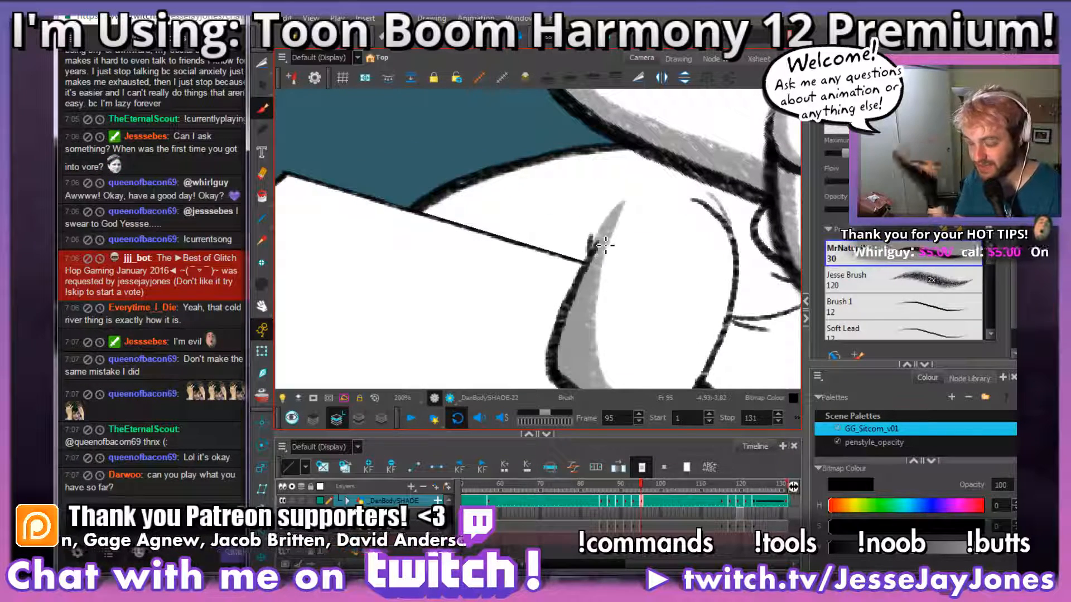
pyautogui.press('space')
pyautogui.moveTo(628, 225)
pyautogui.mouseDown()
pyautogui.moveTo(581, 256)
pyautogui.moveTo(566, 231)
pyautogui.moveTo(407, 226)
pyautogui.moveTo(392, 238)
pyautogui.mouseUp()
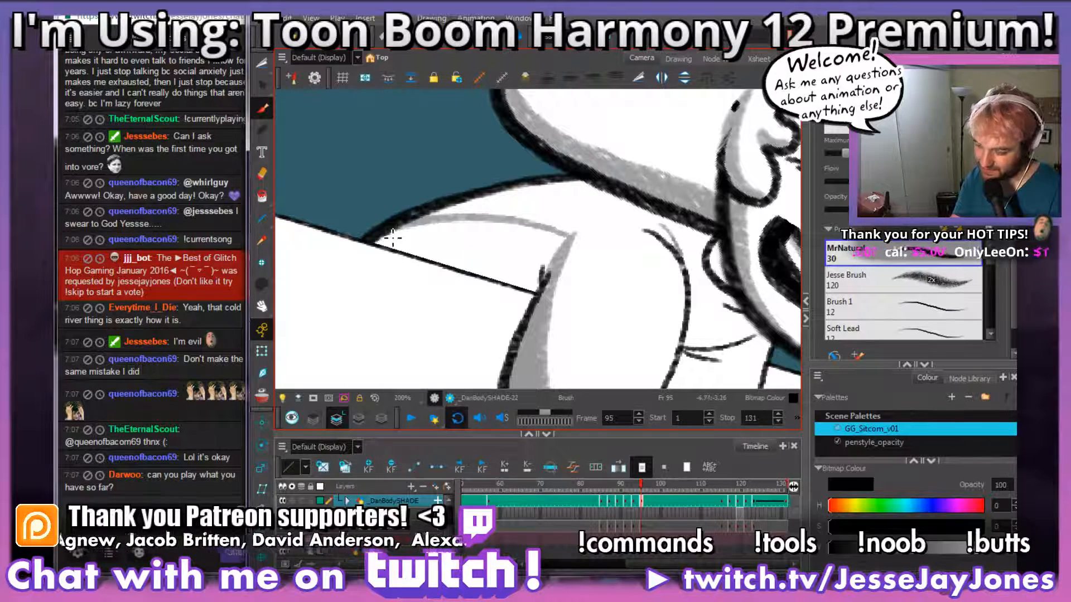
pyautogui.moveTo(573, 241)
pyautogui.mouseDown()
pyautogui.moveTo(437, 229)
pyautogui.moveTo(366, 252)
pyautogui.mouseUp()
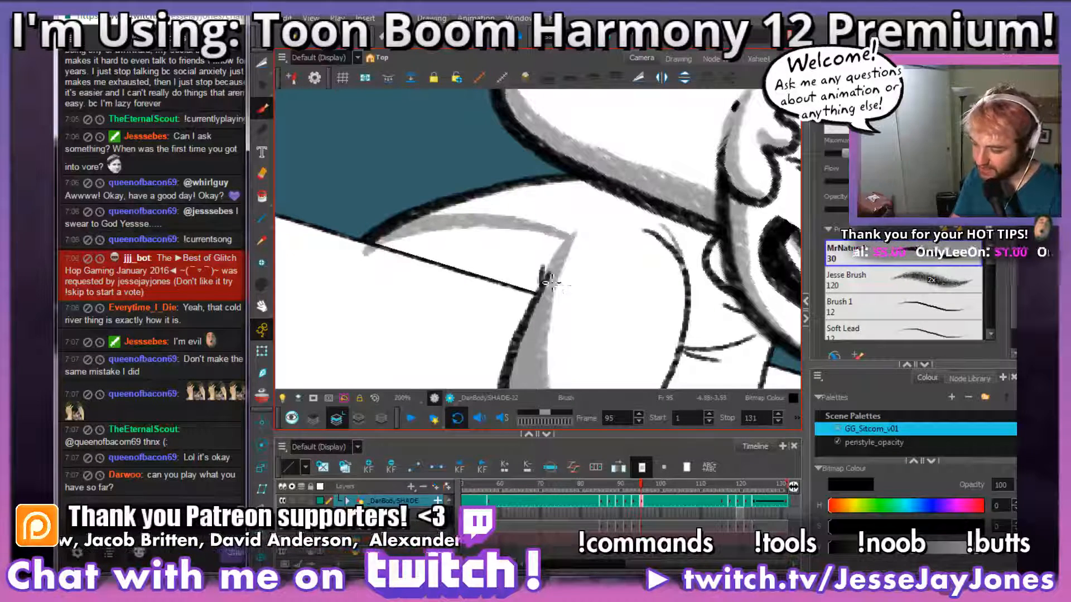
pyautogui.moveTo(540, 298); pyautogui.dragTo(368, 261)
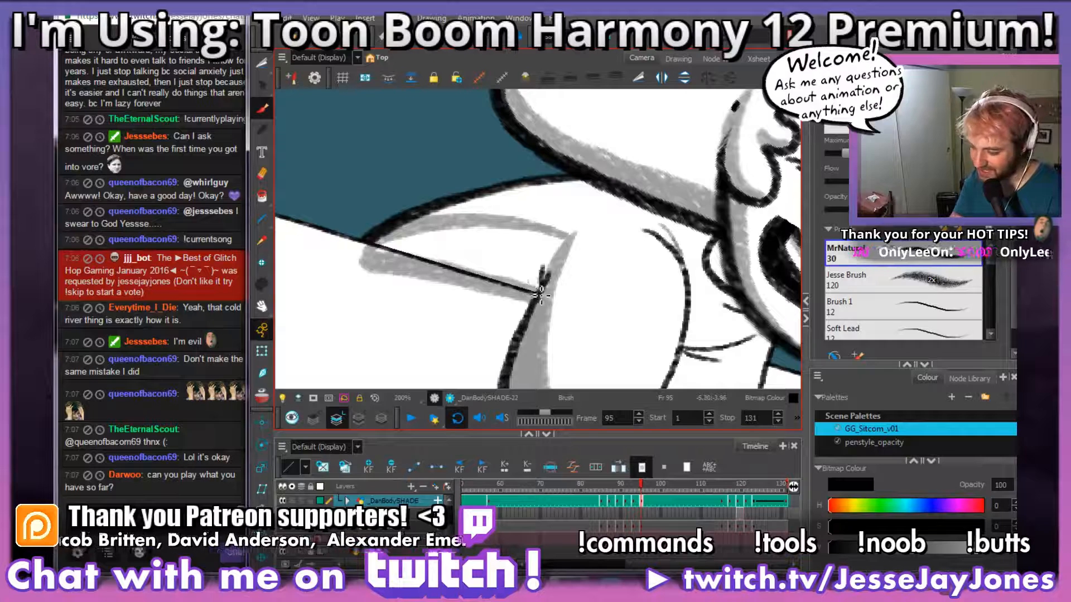
# Step: Fill the outlined back area between the shoulder line and the armpit crease with grey on frame 95
pyautogui.moveTo(526, 279)
pyautogui.mouseDown()
pyautogui.moveTo(562, 245)
pyautogui.moveTo(532, 289)
pyautogui.moveTo(408, 258)
pyautogui.moveTo(443, 241)
pyautogui.moveTo(398, 248)
pyautogui.moveTo(477, 231)
pyautogui.moveTo(558, 241)
pyautogui.moveTo(493, 265)
pyautogui.moveTo(506, 282)
pyautogui.moveTo(511, 255)
pyautogui.moveTo(487, 253)
pyautogui.moveTo(504, 265)
pyautogui.moveTo(479, 254)
pyautogui.mouseUp()
pyautogui.hotkey('ctrl', 'z')
pyautogui.press('2')
pyautogui.press('2')
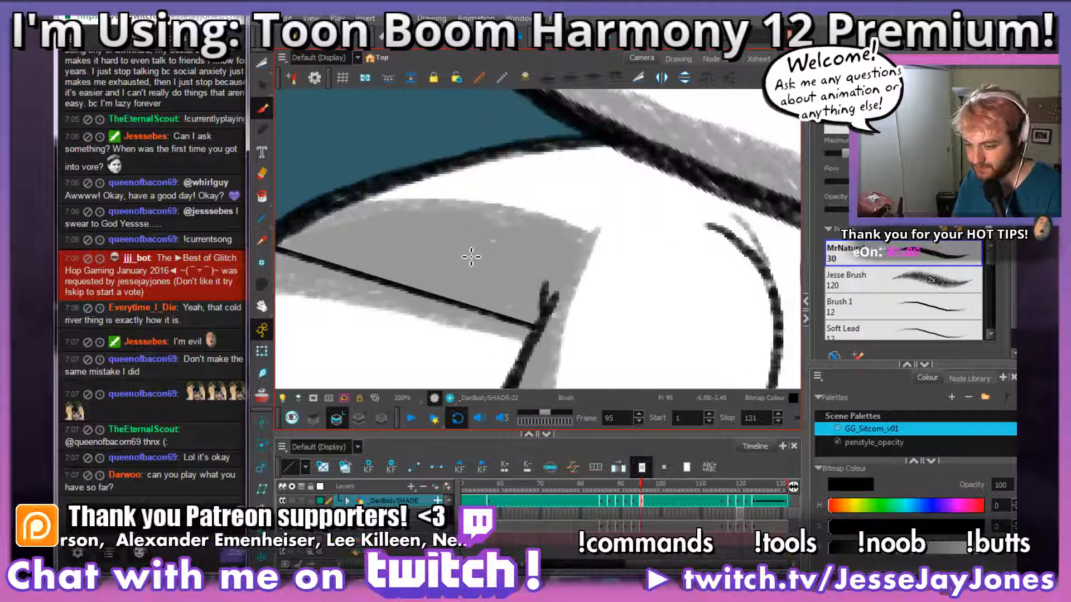
pyautogui.moveTo(549, 335); pyautogui.dragTo(576, 271)
pyautogui.moveTo(551, 321); pyautogui.dragTo(551, 300)
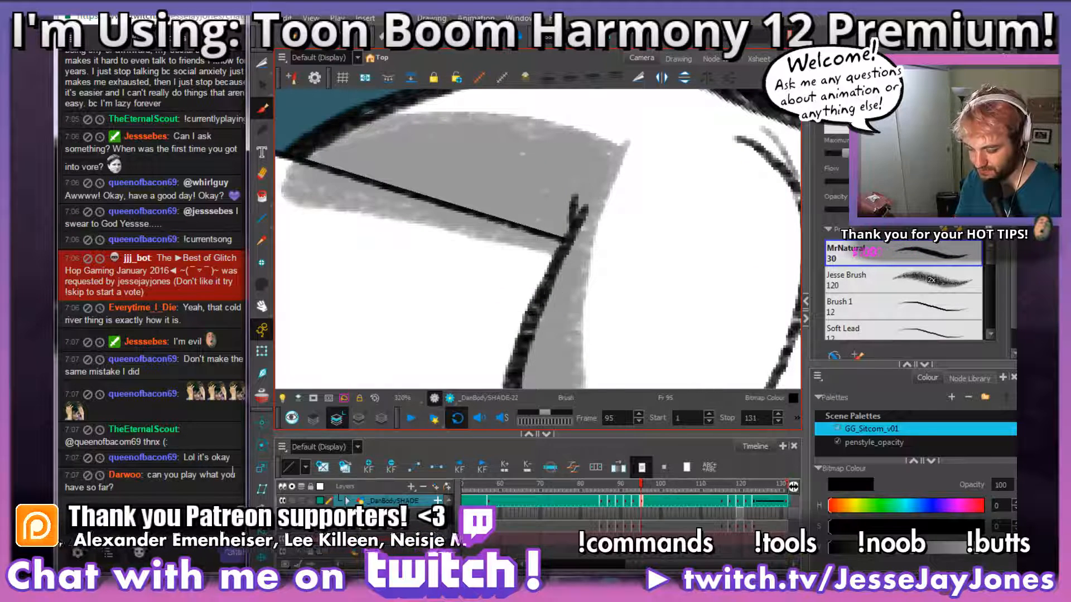
pyautogui.moveTo(63, 457); pyautogui.dragTo(216, 458)
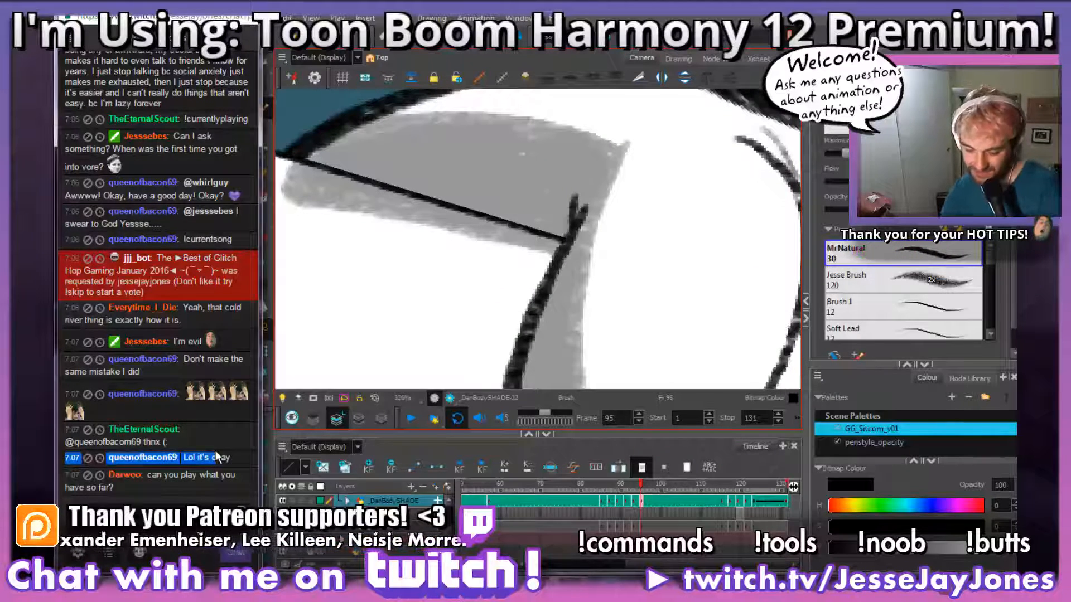
pyautogui.click(218, 480)
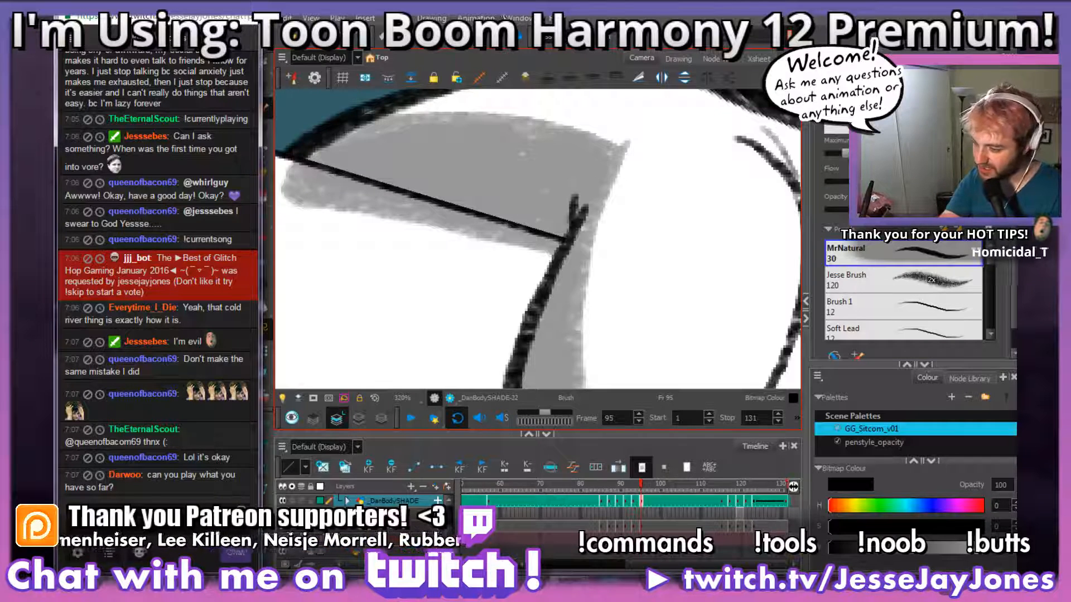
pyautogui.hotkey('alt', 'Tab')
# Step: Cut away the grey shading that spills over the table edge onto the tabletop below the back on frame 95
pyautogui.press('space')
pyautogui.moveTo(508, 297); pyautogui.dragTo(529, 299)
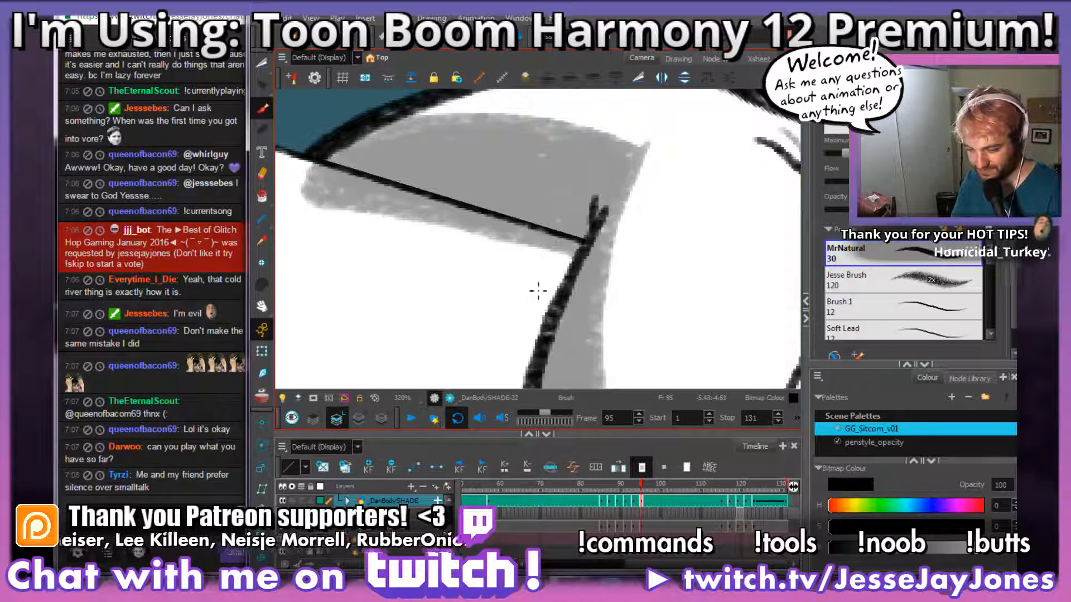
pyautogui.hotkey('ctrl', 'alt')
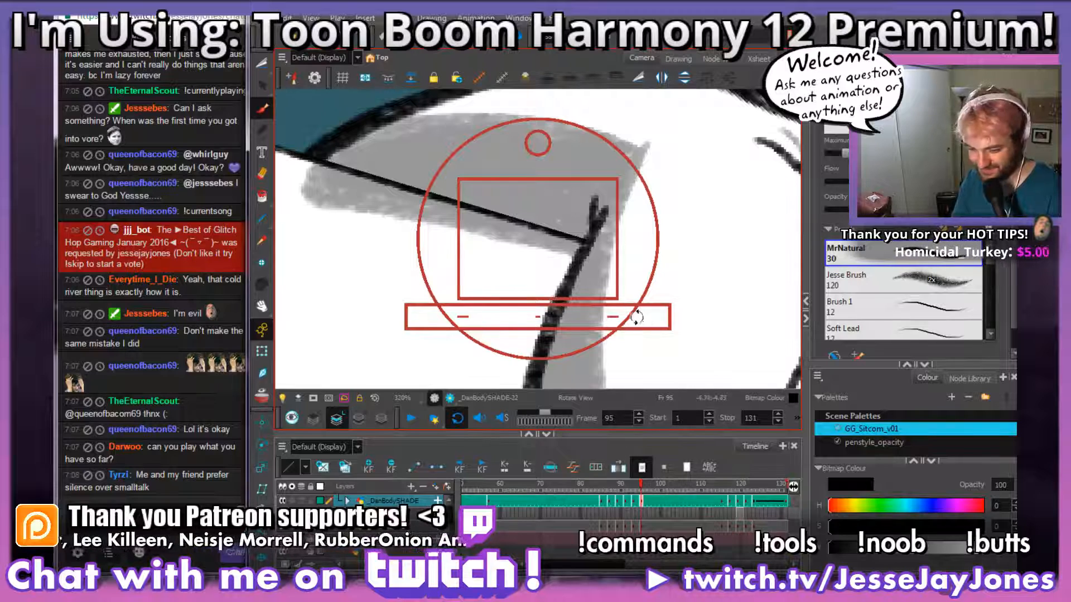
pyautogui.click(262, 63)
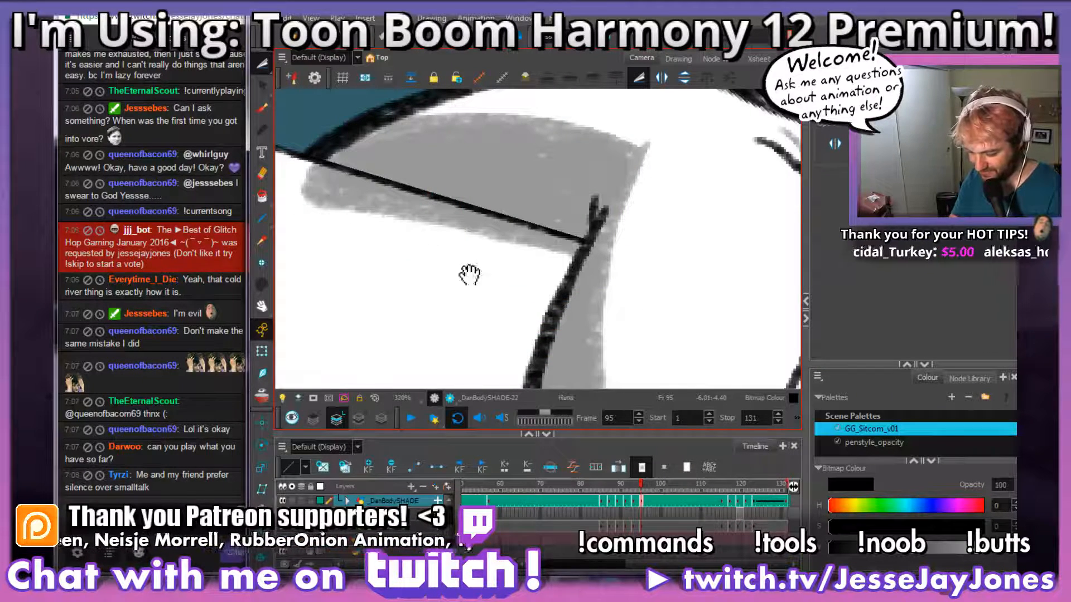
pyautogui.scroll(-2, 538, 294)
pyautogui.scroll(2, 558, 279)
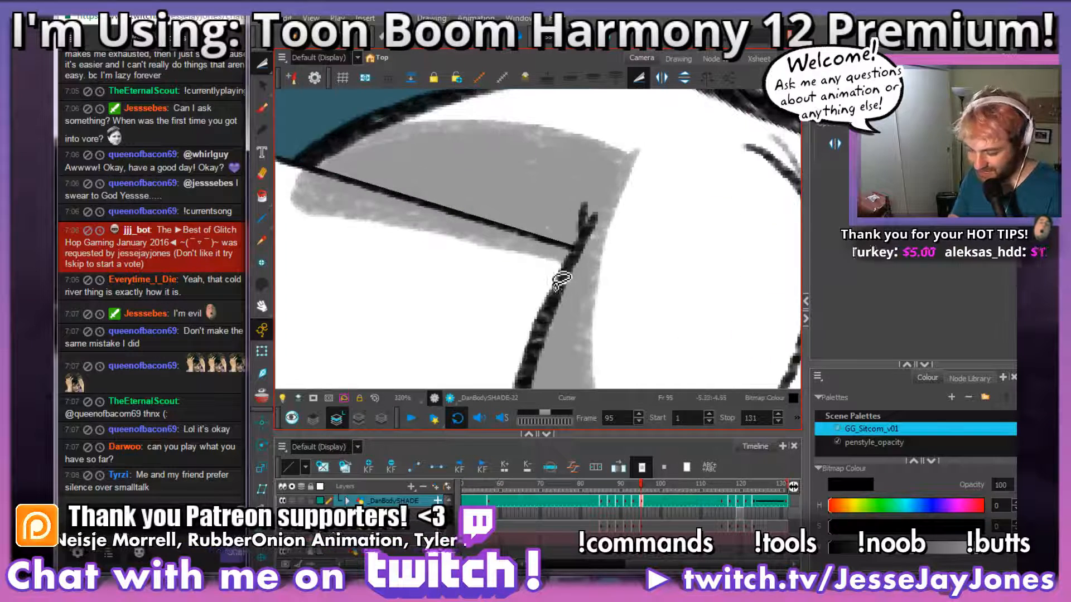
pyautogui.moveTo(525, 308)
pyautogui.mouseDown()
pyautogui.moveTo(567, 275)
pyautogui.moveTo(581, 245)
pyautogui.moveTo(346, 172)
pyautogui.moveTo(278, 166)
pyautogui.mouseUp()
pyautogui.moveTo(455, 357)
pyautogui.mouseDown()
pyautogui.moveTo(566, 273)
pyautogui.moveTo(580, 245)
pyautogui.moveTo(348, 175)
pyautogui.moveTo(277, 165)
pyautogui.mouseUp()
pyautogui.moveTo(261, 215); pyautogui.dragTo(274, 212)
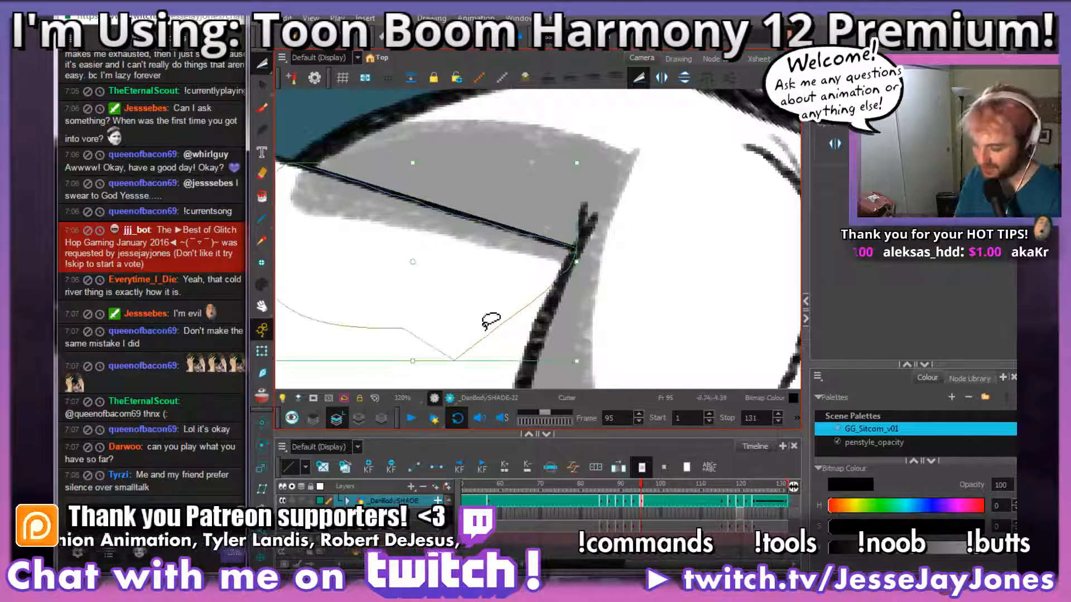
pyautogui.press('Delete')
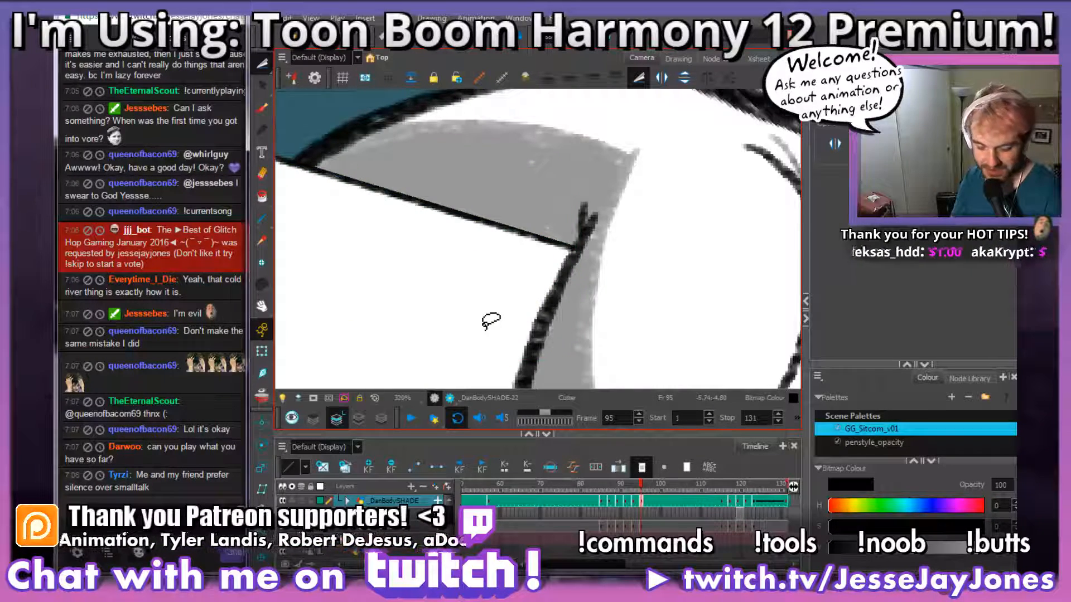
# Step: Play back the animation with the whole scene in view
pyautogui.hotkey('shift', 'm')
pyautogui.click(410, 418)
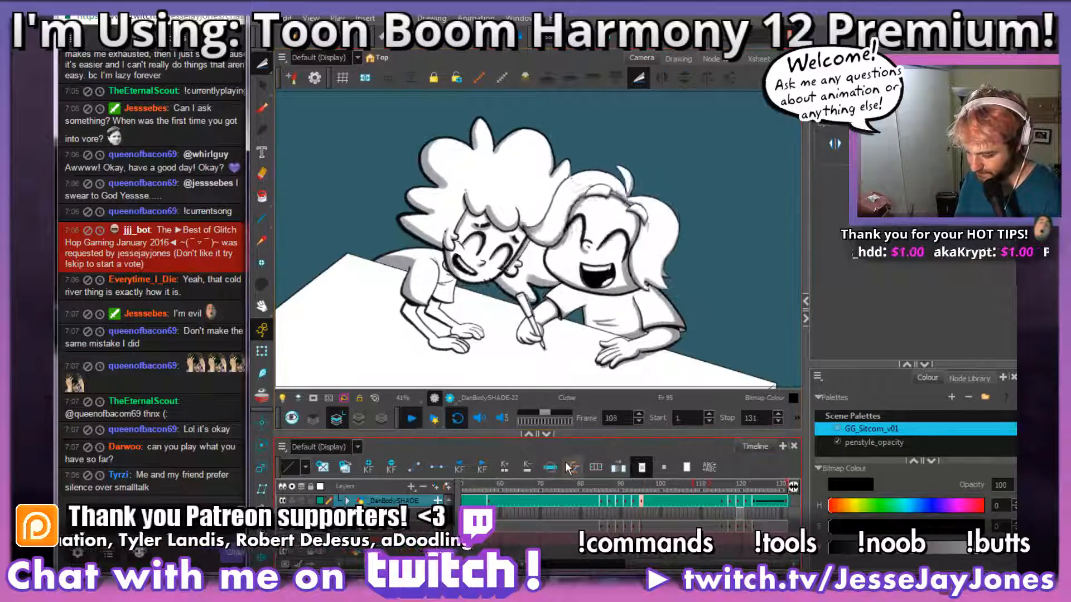
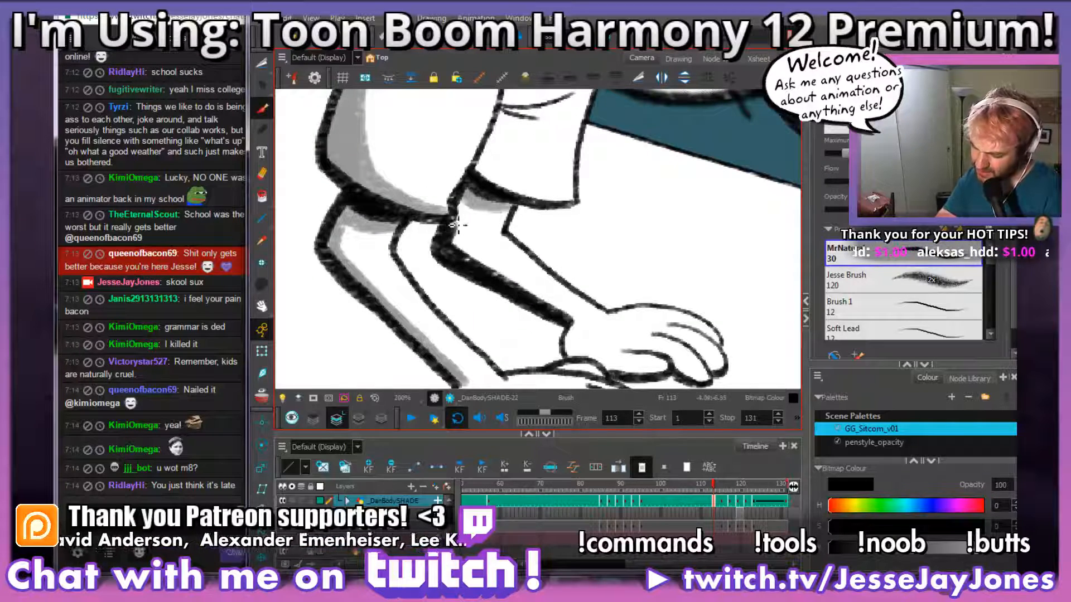
# Step: Shade the far forearm in grey along the inside of its thick lower outline, down to the wrist
pyautogui.press('space')
pyautogui.moveTo(649, 324); pyautogui.dragTo(594, 291)
pyautogui.moveTo(630, 342)
pyautogui.mouseDown()
pyautogui.moveTo(583, 305)
pyautogui.moveTo(573, 342)
pyautogui.moveTo(597, 325)
pyautogui.moveTo(664, 329)
pyautogui.moveTo(606, 326)
pyautogui.mouseUp()
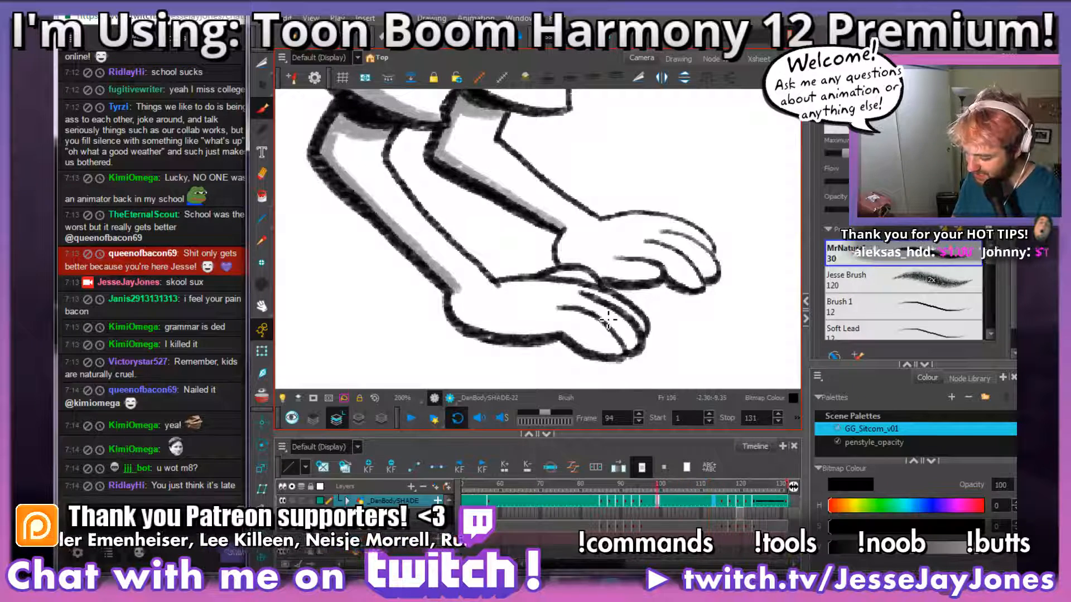
# Step: On frame 95, shade the underside of the near hand and its fingers in grey
pyautogui.press('.')
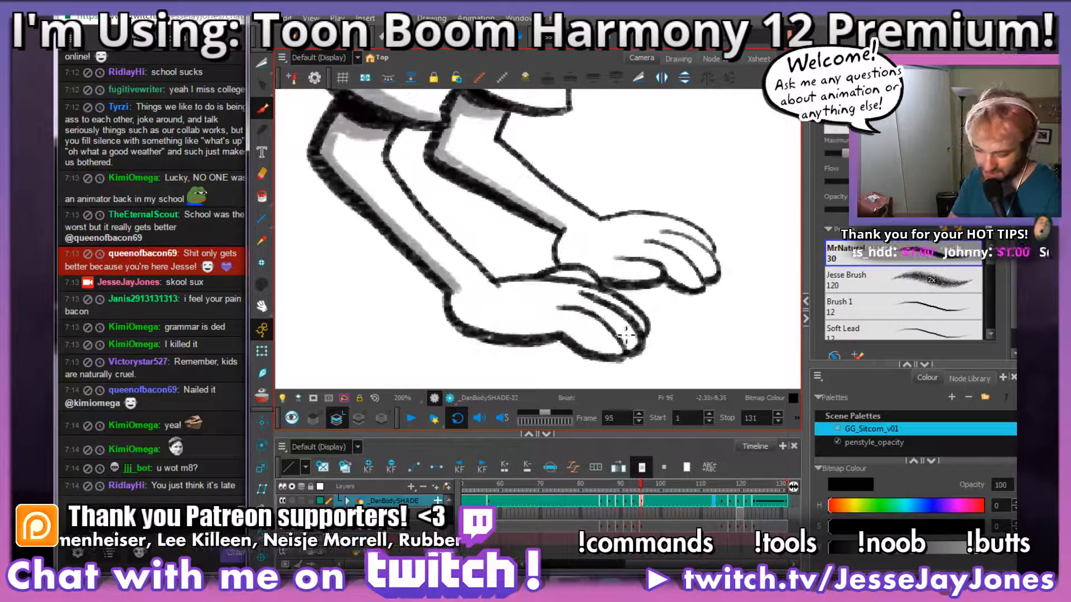
pyautogui.moveTo(624, 335)
pyautogui.mouseDown()
pyautogui.moveTo(579, 296)
pyautogui.moveTo(504, 297)
pyautogui.moveTo(464, 275)
pyautogui.mouseUp()
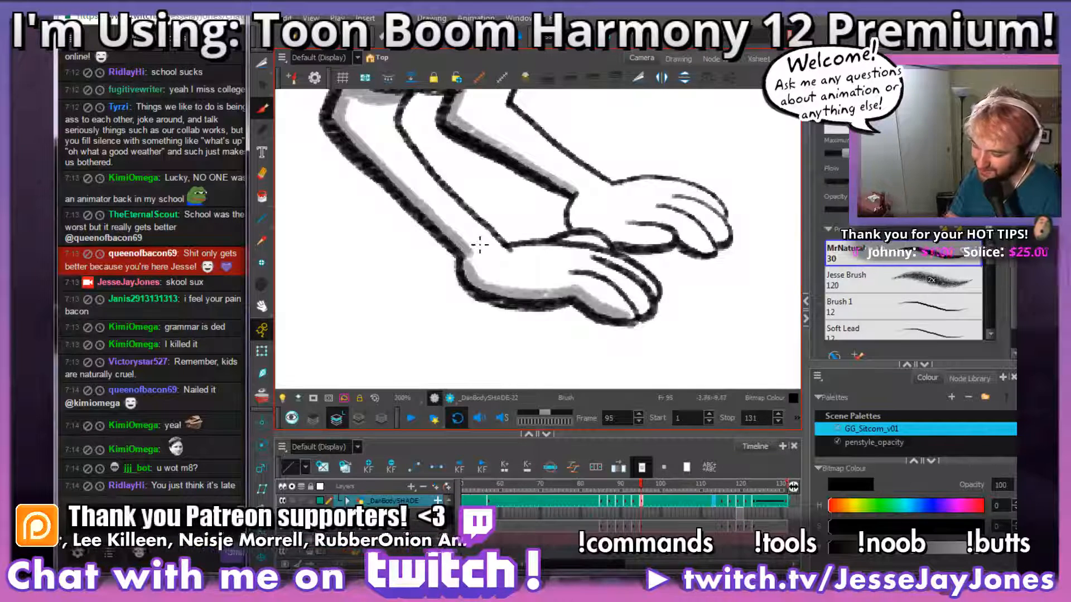
pyautogui.moveTo(649, 315); pyautogui.dragTo(581, 273)
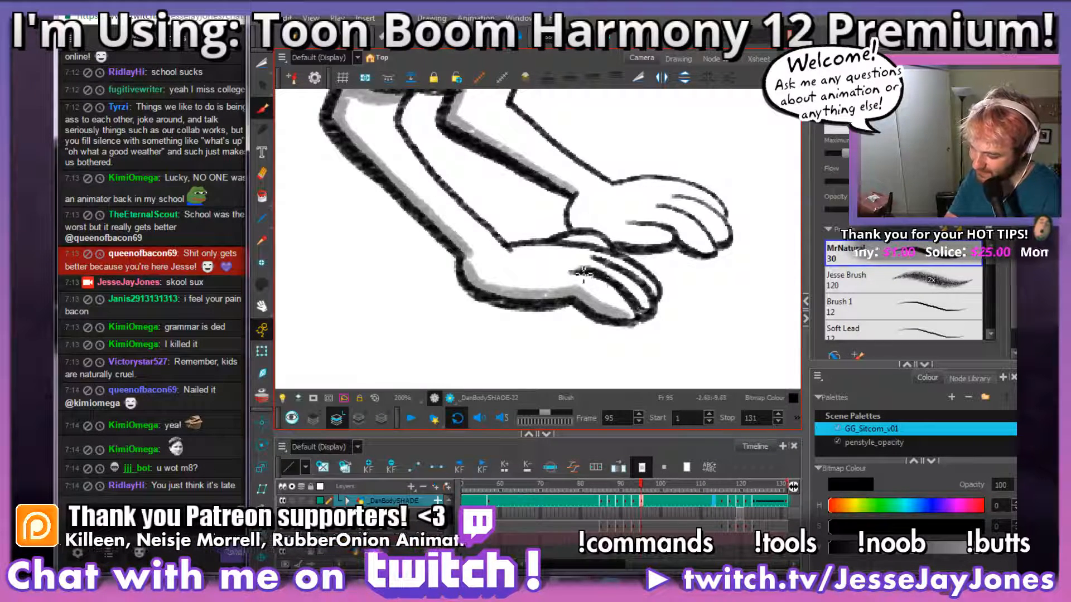
pyautogui.moveTo(683, 302)
pyautogui.mouseDown()
pyautogui.moveTo(655, 310)
pyautogui.moveTo(583, 274)
pyautogui.moveTo(600, 261)
pyautogui.moveTo(528, 245)
pyautogui.mouseUp()
pyautogui.moveTo(720, 257); pyautogui.dragTo(647, 280)
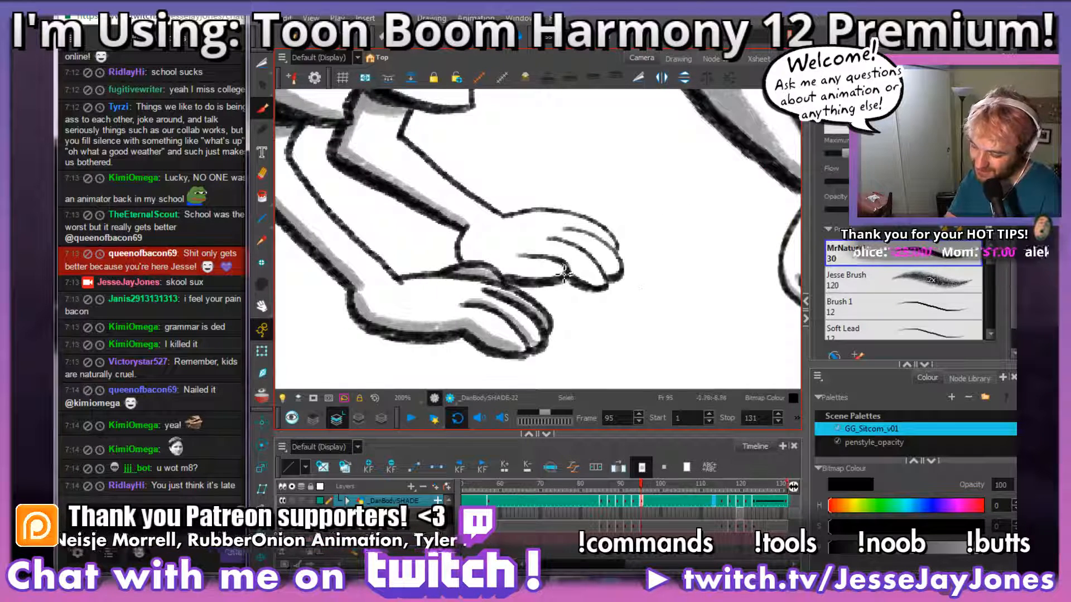
# Step: Shade the palm edge and fingers of the far hand in grey
pyautogui.moveTo(565, 273)
pyautogui.mouseDown()
pyautogui.moveTo(523, 274)
pyautogui.moveTo(463, 250)
pyautogui.mouseUp()
pyautogui.moveTo(604, 261)
pyautogui.mouseDown()
pyautogui.moveTo(583, 288)
pyautogui.moveTo(558, 286)
pyautogui.moveTo(593, 313)
pyautogui.moveTo(587, 288)
pyautogui.moveTo(535, 274)
pyautogui.mouseUp()
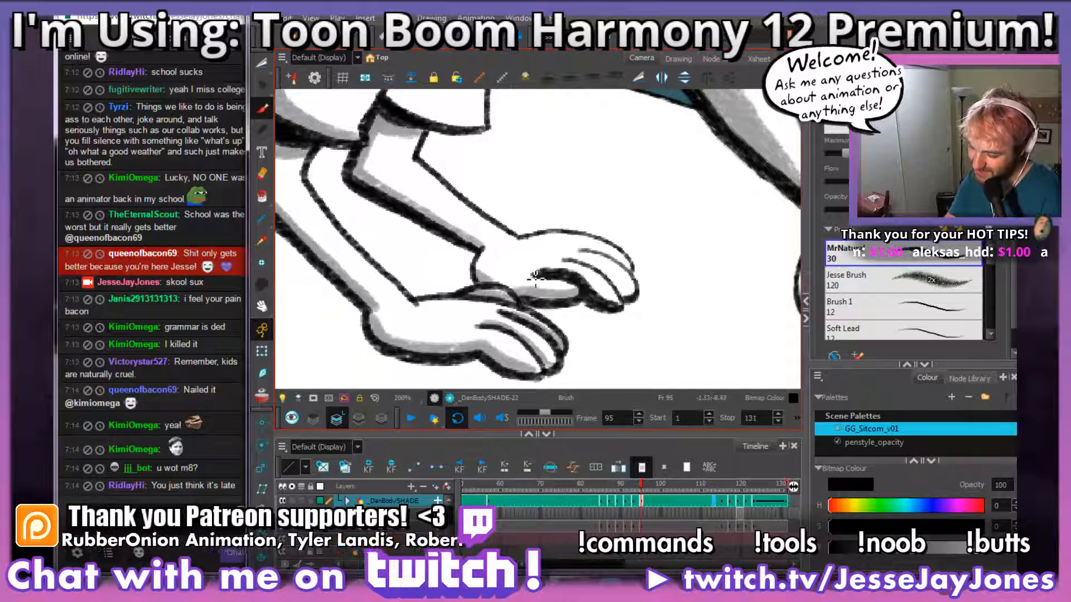
pyautogui.moveTo(634, 296); pyautogui.dragTo(589, 262)
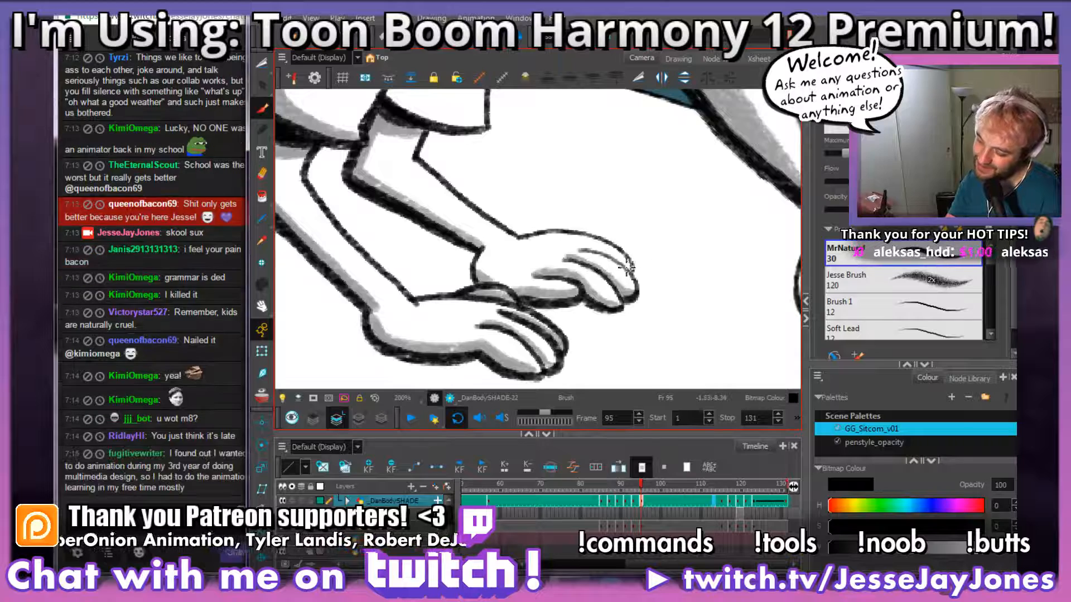
pyautogui.moveTo(669, 293); pyautogui.dragTo(616, 287)
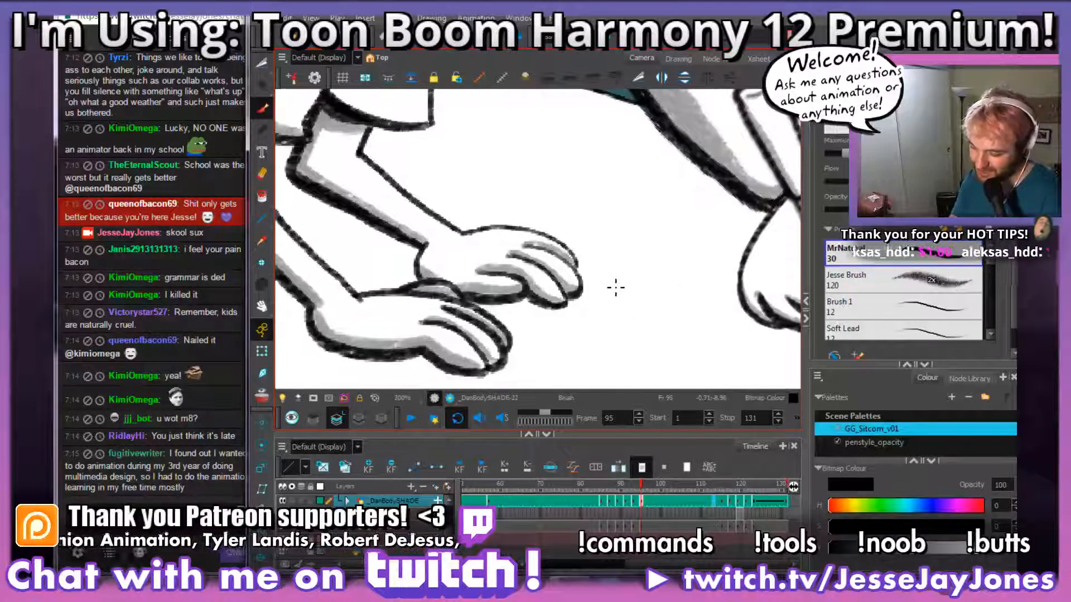
pyautogui.press(',')
pyautogui.press('.')
pyautogui.press(',')
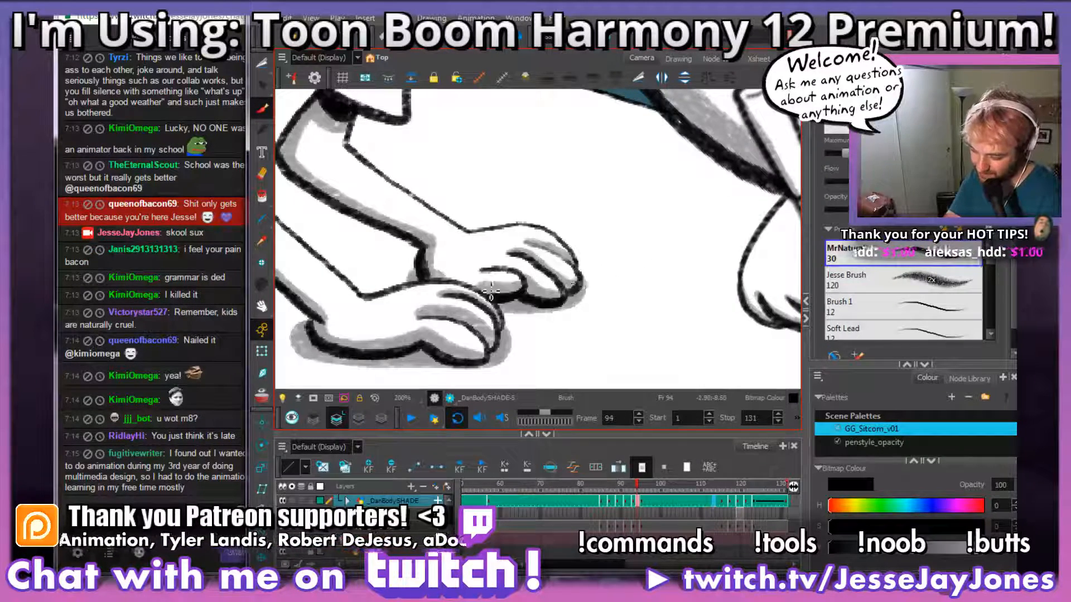
pyautogui.press('.')
pyautogui.moveTo(418, 265); pyautogui.dragTo(420, 280)
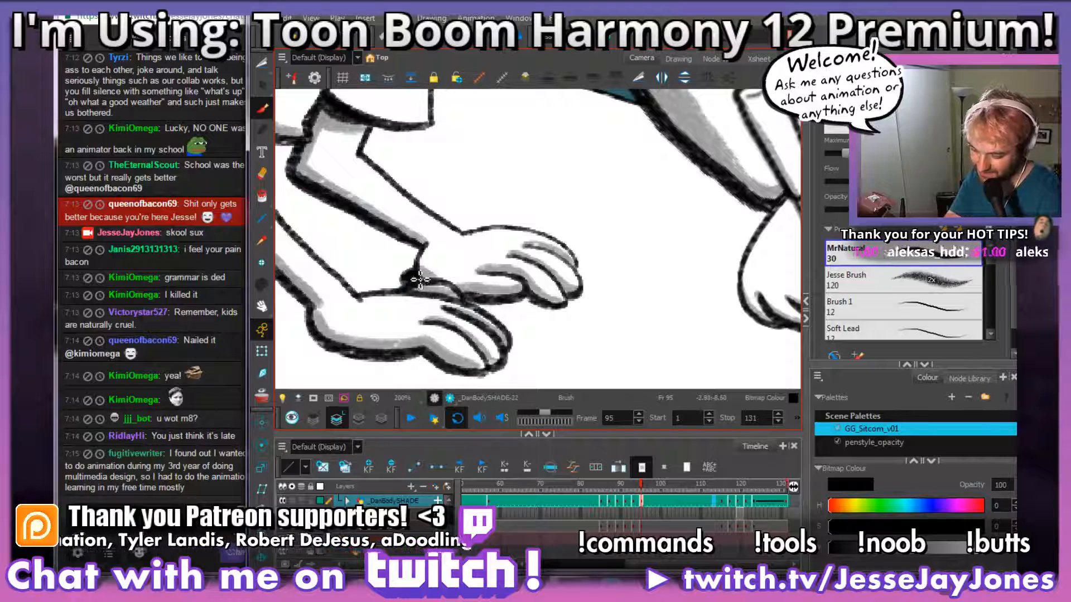
pyautogui.hotkey('ctrl', 'z')
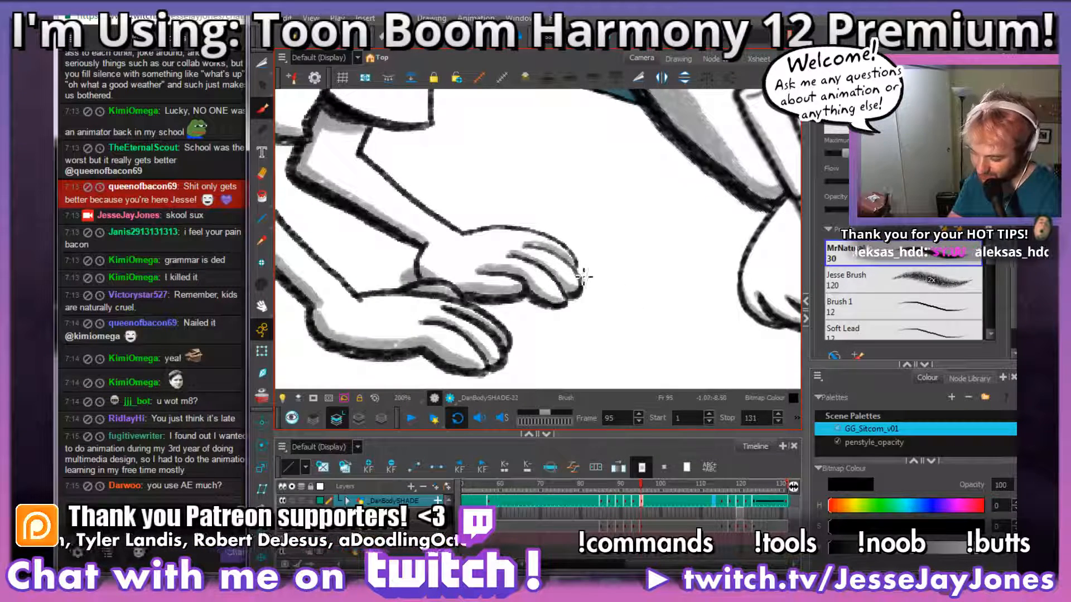
# Step: Paint a grey cast shadow on the floor along the far hand, using frame 94 as reference
pyautogui.press(',')
pyautogui.press('.')
pyautogui.moveTo(590, 287)
pyautogui.mouseDown()
pyautogui.moveTo(564, 308)
pyautogui.moveTo(480, 307)
pyautogui.moveTo(589, 287)
pyautogui.mouseUp()
pyautogui.hotkey('ctrl', 'z')
pyautogui.press('space')
pyautogui.moveTo(540, 323)
pyautogui.mouseDown()
pyautogui.moveTo(624, 309)
pyautogui.moveTo(652, 322)
pyautogui.mouseUp()
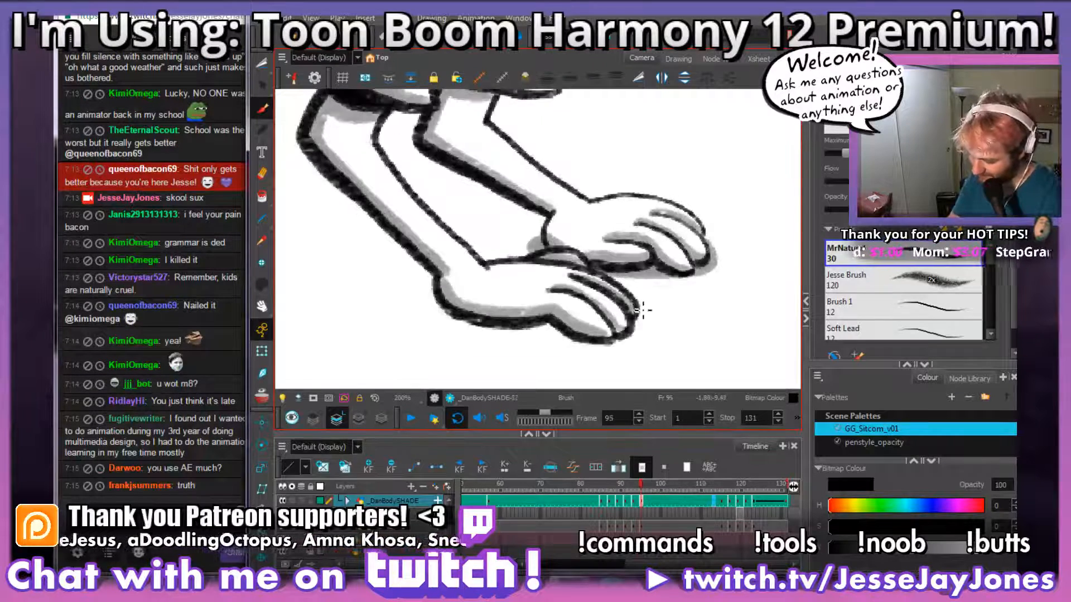
# Step: Outline and fill a grey cast shadow on the floor beneath the near hand, undoing the stray strokes
pyautogui.moveTo(642, 310)
pyautogui.mouseDown()
pyautogui.moveTo(644, 332)
pyautogui.moveTo(598, 344)
pyautogui.moveTo(448, 323)
pyautogui.moveTo(437, 285)
pyautogui.mouseUp()
pyautogui.press('space')
pyautogui.moveTo(639, 328); pyautogui.dragTo(623, 328)
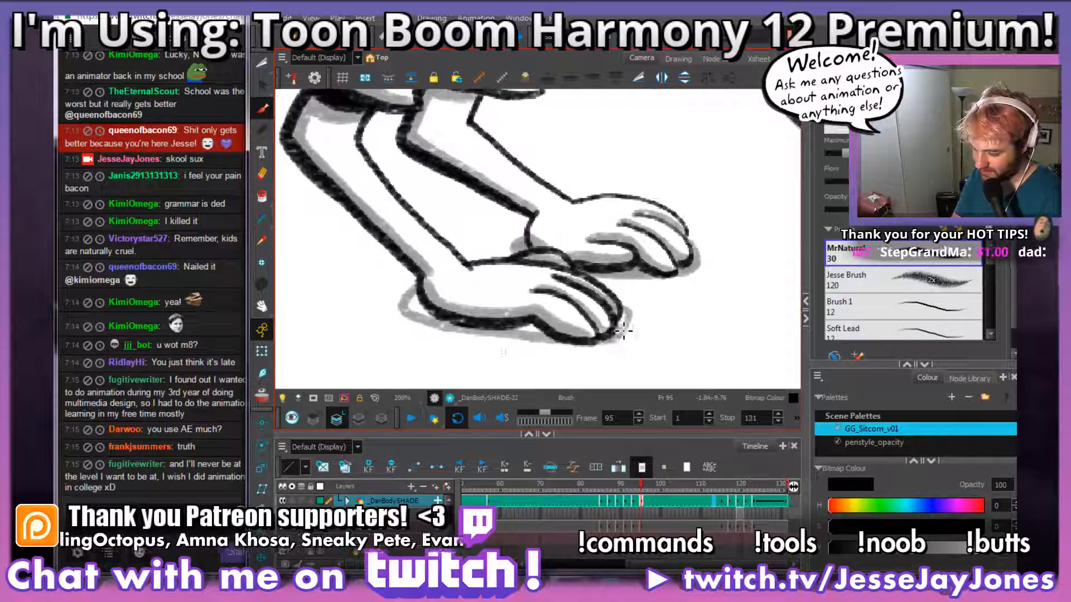
pyautogui.moveTo(416, 301)
pyautogui.mouseDown()
pyautogui.moveTo(408, 321)
pyautogui.moveTo(454, 334)
pyautogui.moveTo(419, 307)
pyautogui.moveTo(420, 319)
pyautogui.mouseUp()
pyautogui.hotkey('ctrl', 'z')
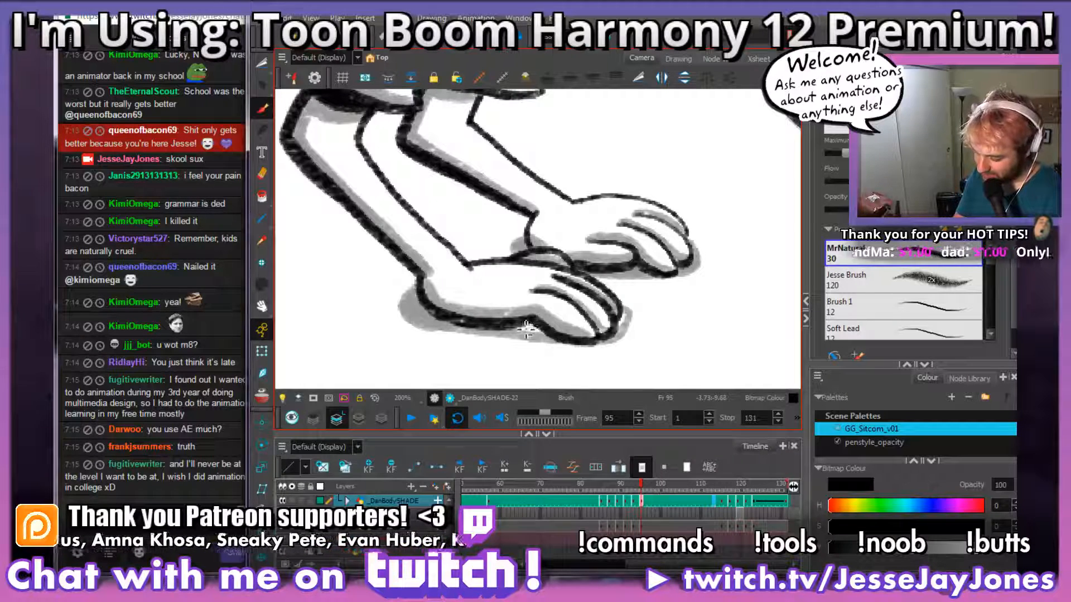
pyautogui.moveTo(544, 334)
pyautogui.mouseDown()
pyautogui.moveTo(617, 335)
pyautogui.moveTo(606, 326)
pyautogui.moveTo(623, 330)
pyautogui.moveTo(631, 310)
pyautogui.moveTo(625, 341)
pyautogui.moveTo(606, 345)
pyautogui.moveTo(492, 324)
pyautogui.mouseUp()
pyautogui.hotkey('ctrl', 'z')
pyautogui.hotkey('ctrl', 'z')
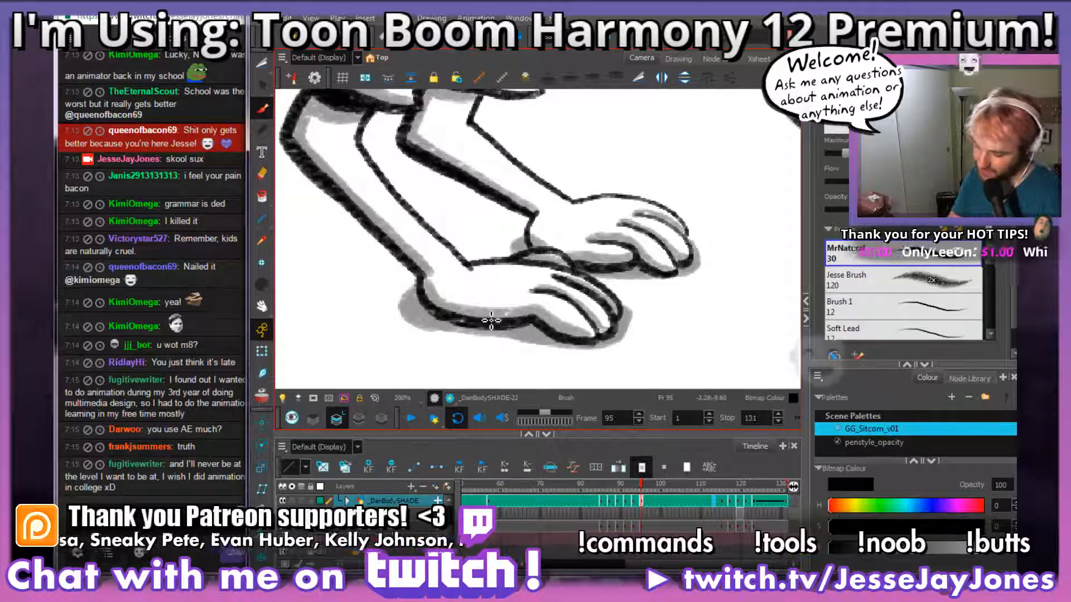
# Step: Scrub through the frames to frame 115 and examine the shading around the character's shoulder and neck
pyautogui.moveTo(664, 288)
pyautogui.mouseDown()
pyautogui.moveTo(601, 320)
pyautogui.moveTo(600, 343)
pyautogui.mouseUp()
pyautogui.press('e')
pyautogui.press('2')
pyautogui.press('2')
pyautogui.press('2')
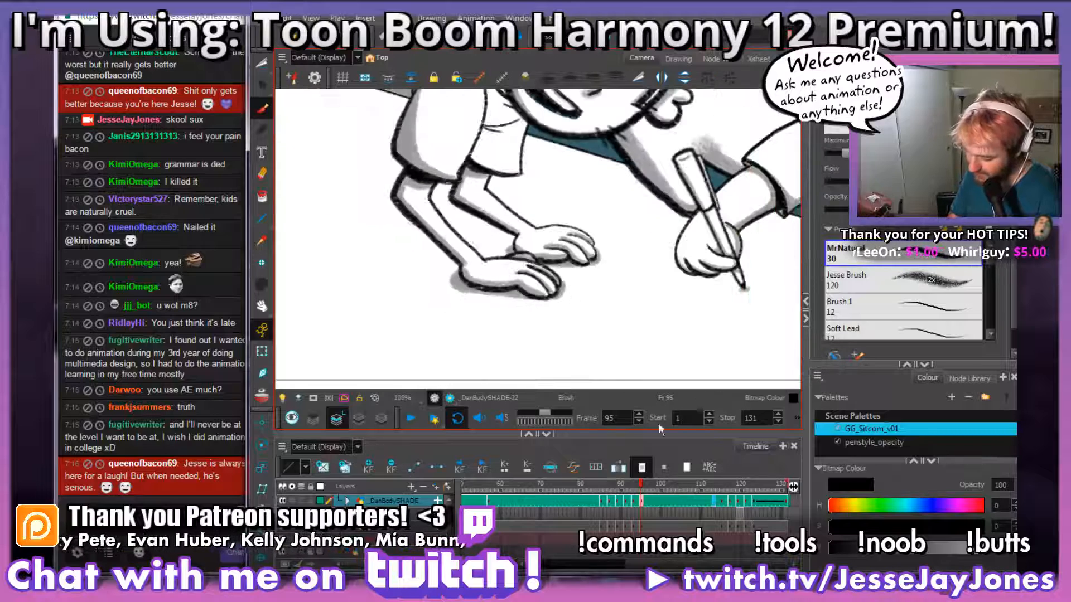
pyautogui.moveTo(642, 483); pyautogui.dragTo(729, 482)
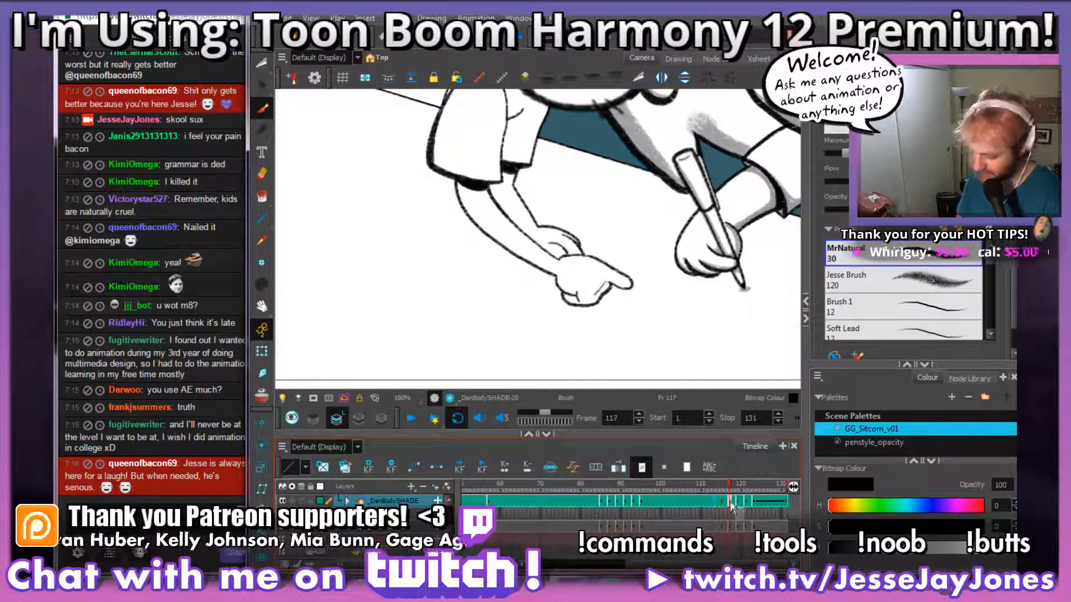
pyautogui.scroll(3, 572, 276)
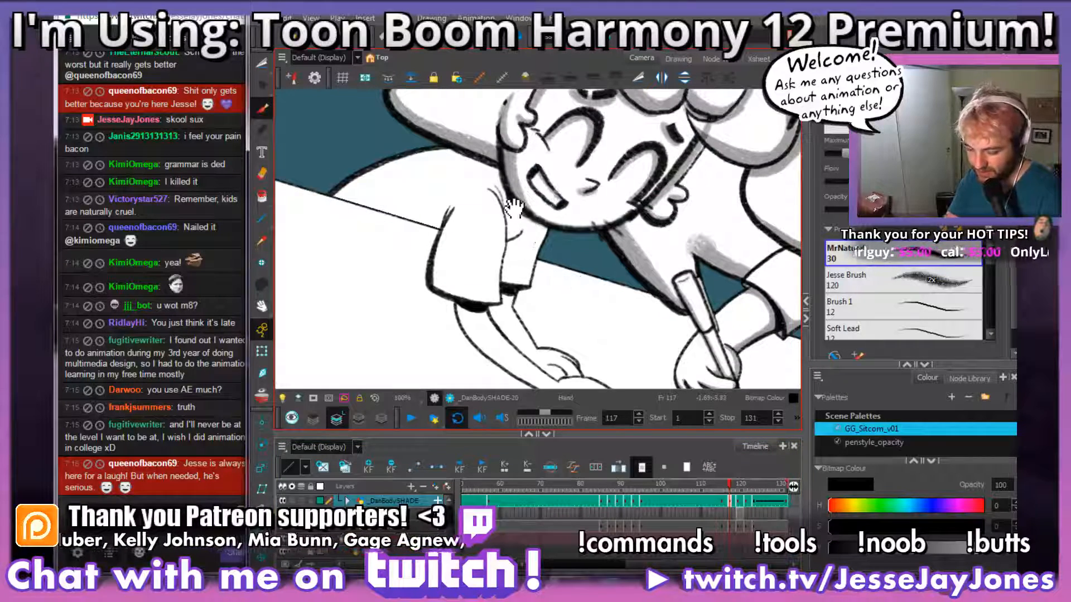
pyautogui.moveTo(513, 209); pyautogui.dragTo(522, 248)
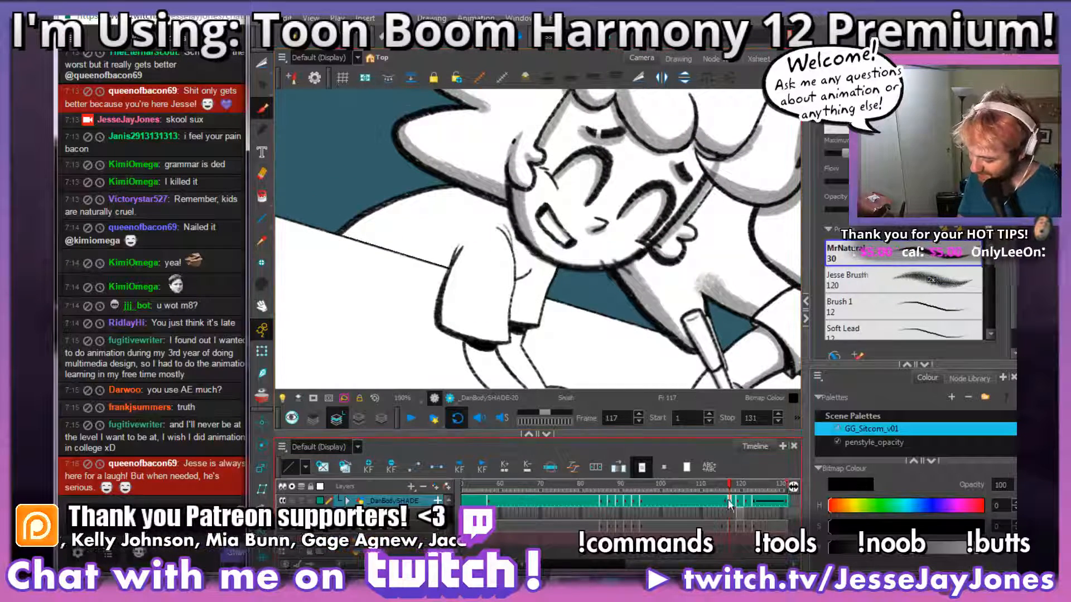
pyautogui.moveTo(729, 503); pyautogui.dragTo(723, 505)
pyautogui.press('2')
pyautogui.press('2')
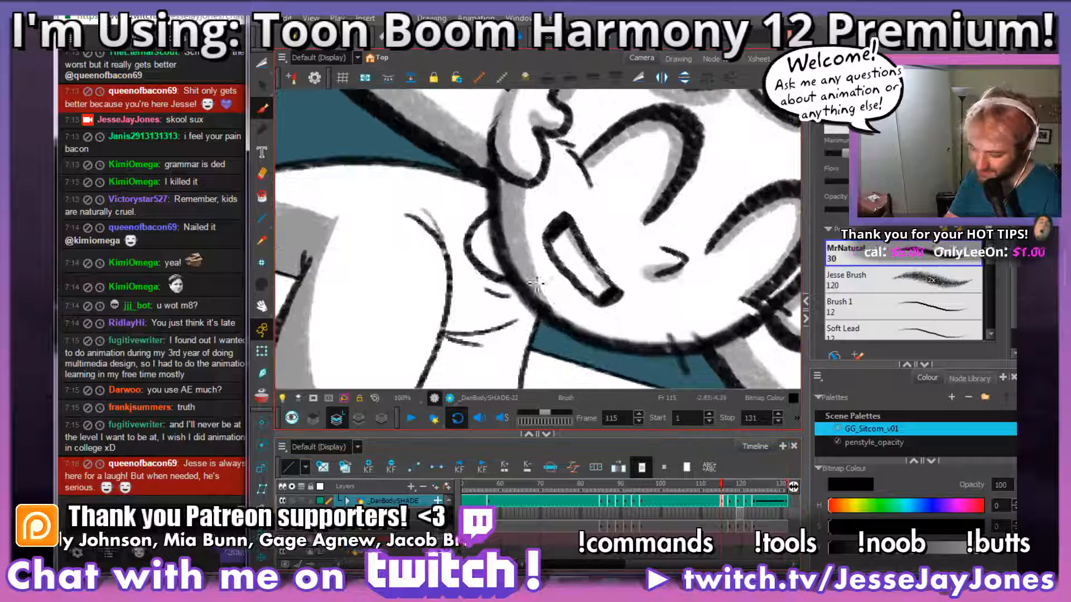
# Step: Shade the neck and collar beneath the character's head in grey, comparing with the preceding frame
pyautogui.moveTo(545, 301); pyautogui.dragTo(568, 283)
pyautogui.moveTo(566, 319); pyautogui.dragTo(572, 346)
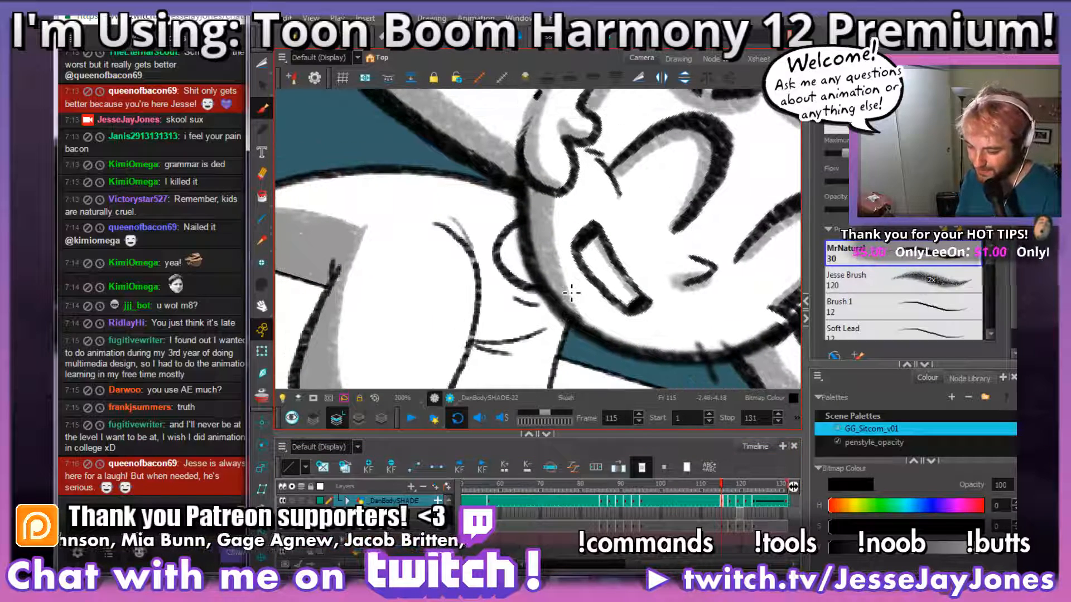
pyautogui.moveTo(618, 307)
pyautogui.mouseDown()
pyautogui.moveTo(586, 295)
pyautogui.moveTo(597, 318)
pyautogui.moveTo(547, 323)
pyautogui.moveTo(506, 295)
pyautogui.moveTo(501, 190)
pyautogui.mouseUp()
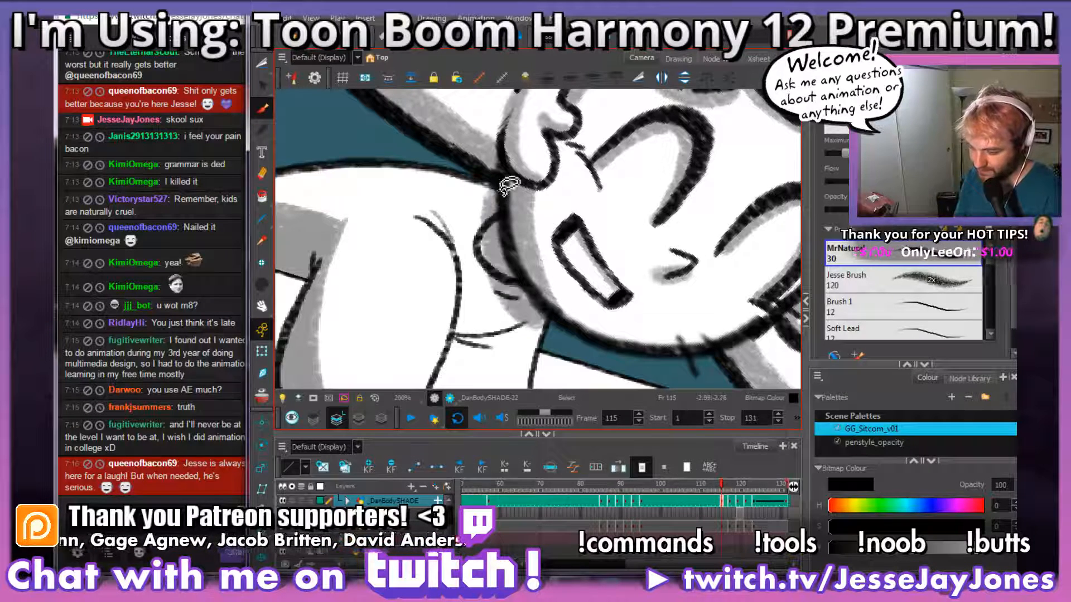
pyautogui.moveTo(581, 328)
pyautogui.mouseDown()
pyautogui.moveTo(555, 293)
pyautogui.moveTo(564, 290)
pyautogui.moveTo(522, 260)
pyautogui.moveTo(518, 236)
pyautogui.moveTo(533, 243)
pyautogui.moveTo(526, 261)
pyautogui.mouseUp()
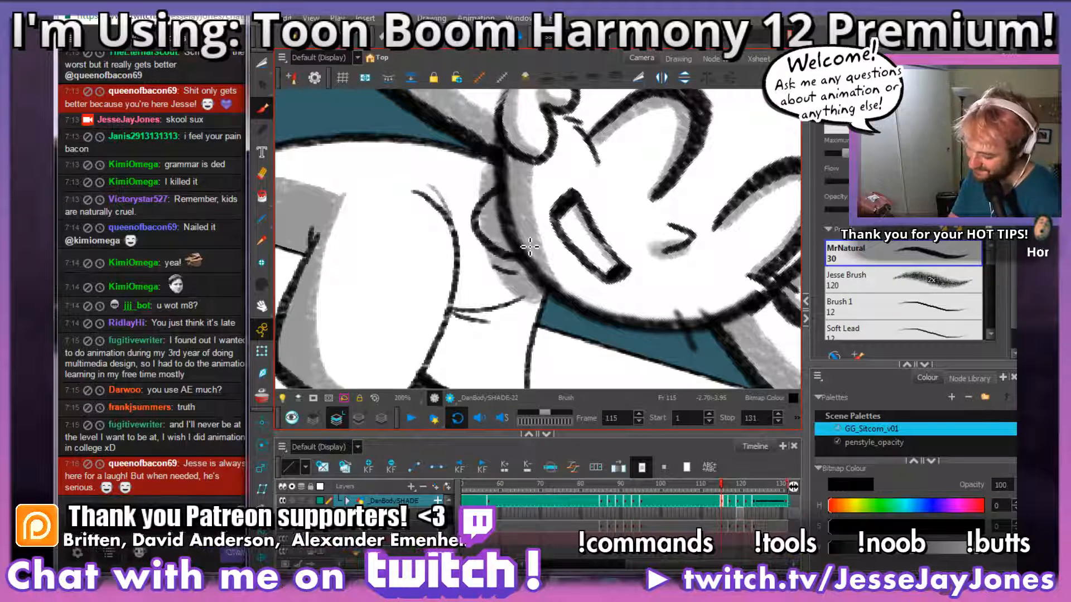
pyautogui.press(',')
pyautogui.press('.')
pyautogui.press(',')
pyautogui.press('.')
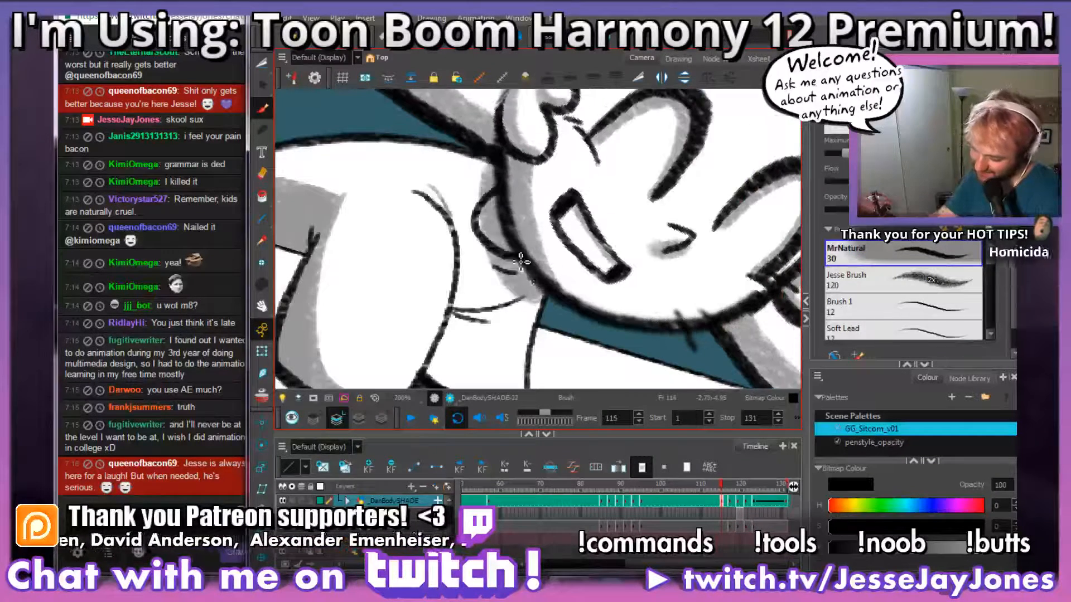
pyautogui.moveTo(534, 286)
pyautogui.mouseDown()
pyautogui.moveTo(522, 217)
pyautogui.moveTo(500, 171)
pyautogui.mouseUp()
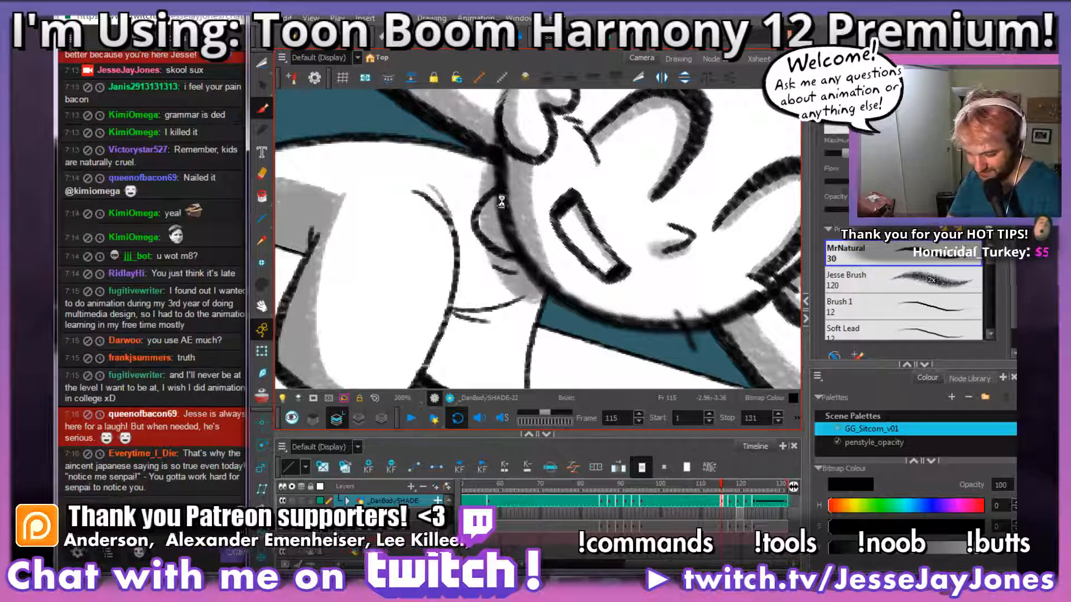
# Step: Shade the shirt in grey along the near sleeve's edge from the shoulder down to the hem, undoing the faulty strokes
pyautogui.press('space')
pyautogui.moveTo(581, 338); pyautogui.dragTo(594, 300)
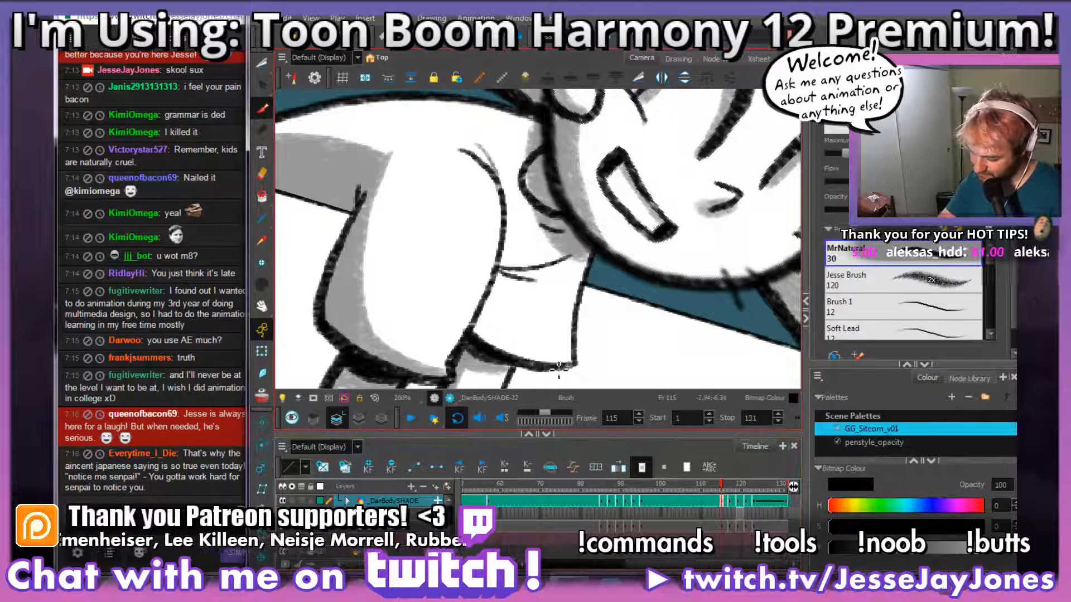
pyautogui.moveTo(496, 314)
pyautogui.mouseDown()
pyautogui.moveTo(514, 244)
pyautogui.moveTo(512, 200)
pyautogui.moveTo(481, 146)
pyautogui.mouseUp()
pyautogui.moveTo(512, 194)
pyautogui.mouseDown()
pyautogui.moveTo(474, 152)
pyautogui.moveTo(512, 221)
pyautogui.moveTo(490, 149)
pyautogui.mouseUp()
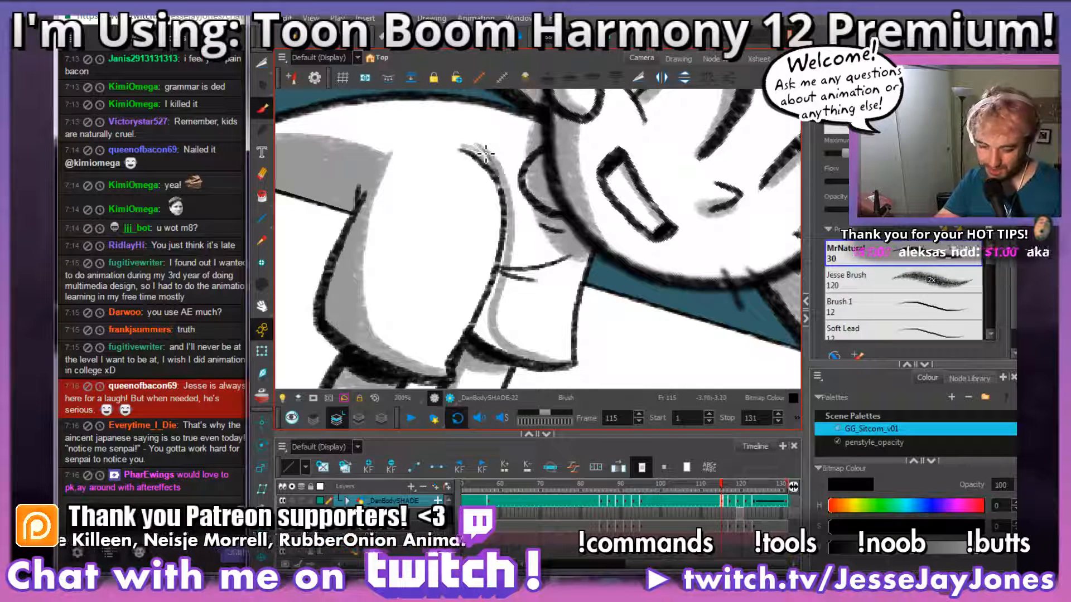
pyautogui.hotkey('ctrl', 'z')
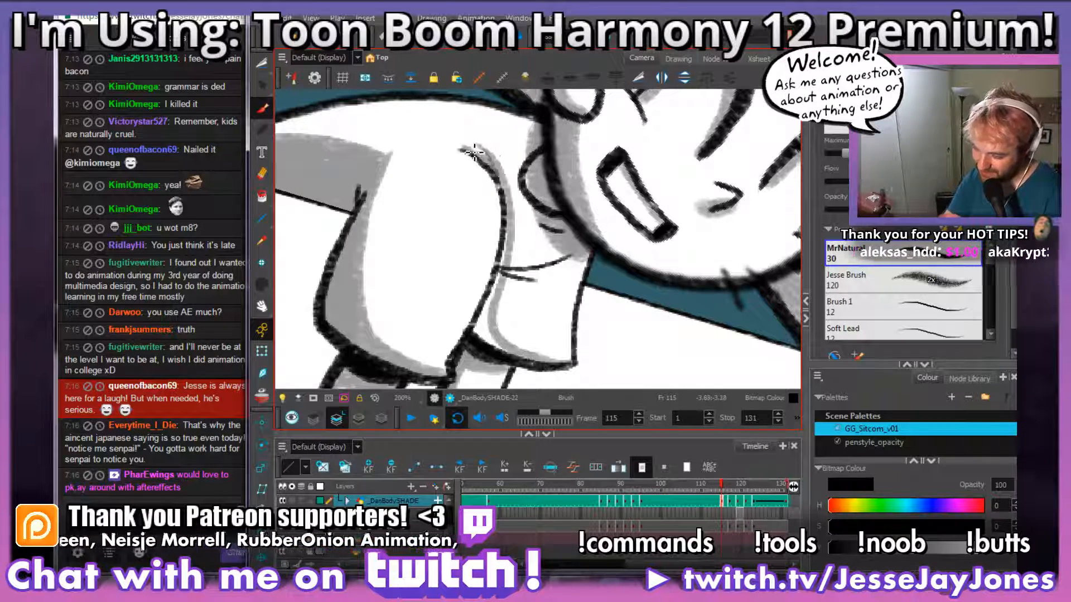
pyautogui.scroll(-1, 488, 240)
pyautogui.moveTo(485, 320)
pyautogui.mouseDown()
pyautogui.moveTo(479, 326)
pyautogui.moveTo(505, 238)
pyautogui.mouseUp()
pyautogui.hotkey('ctrl', 'z')
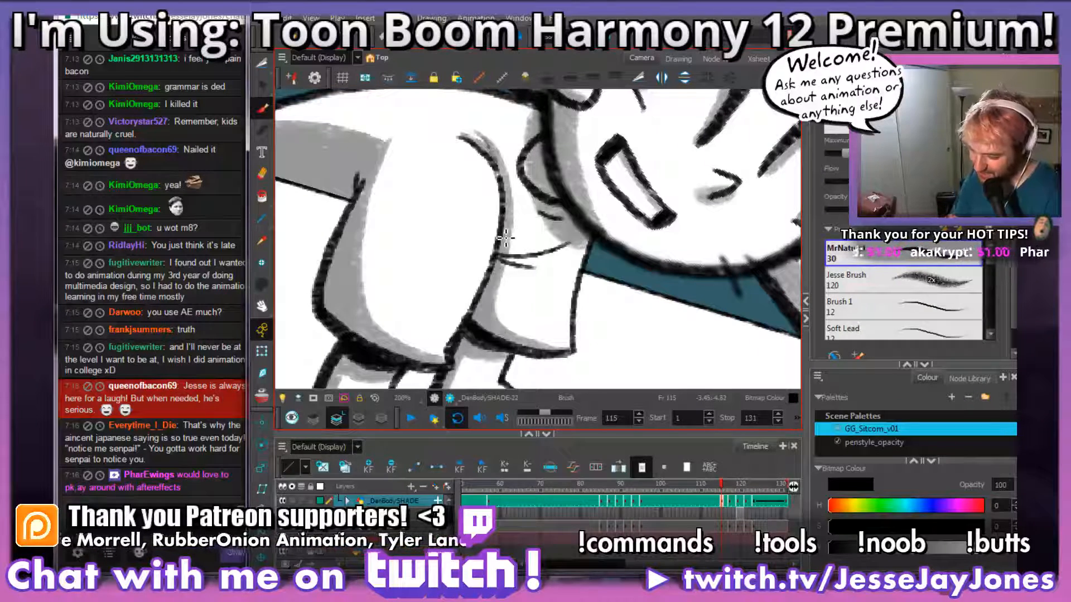
# Step: On frame 113, add grey shading under the shirt crease beside the near sleeve
pyautogui.press(',')
pyautogui.press(',')
pyautogui.press(',')
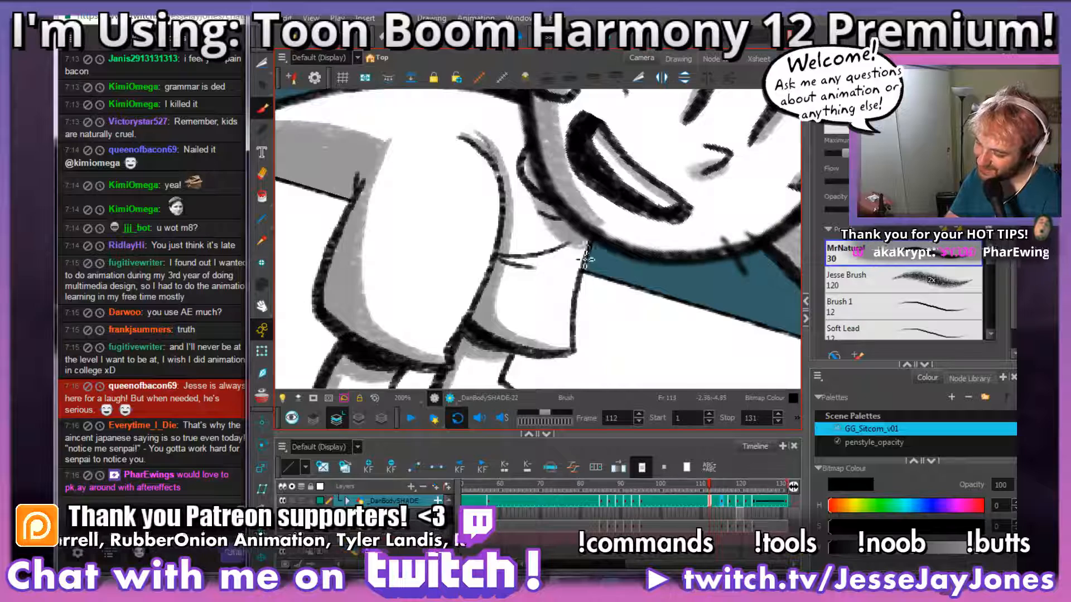
pyautogui.press('.')
pyautogui.moveTo(574, 249)
pyautogui.mouseDown()
pyautogui.moveTo(497, 257)
pyautogui.moveTo(506, 268)
pyautogui.mouseUp()
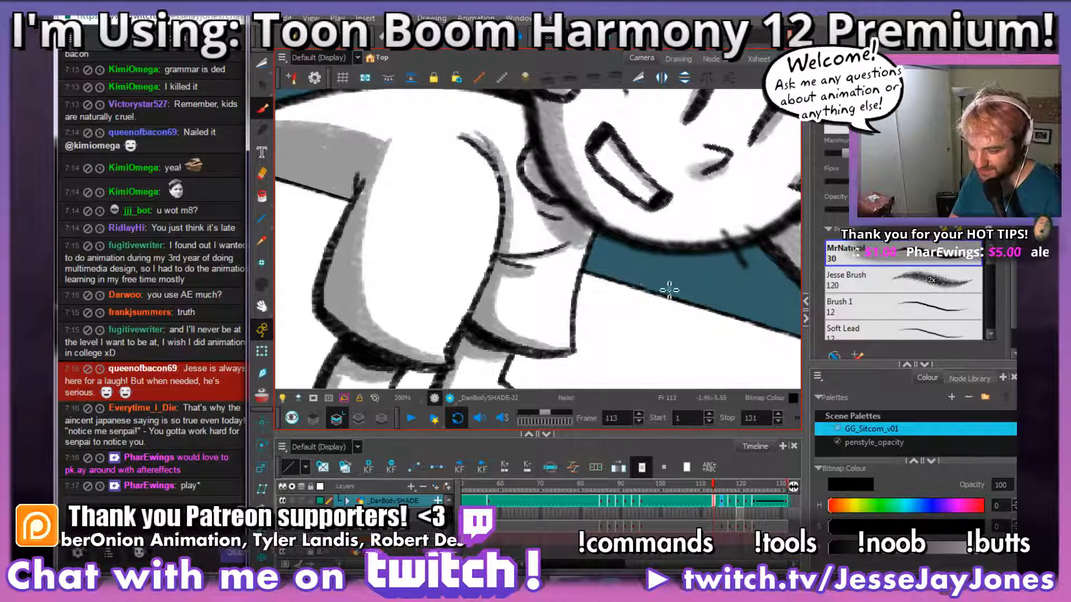
# Step: Check the body at a wider view and touch up the shading around the shirt crease
pyautogui.moveTo(696, 282); pyautogui.dragTo(604, 304)
pyautogui.moveTo(641, 341); pyautogui.dragTo(627, 320)
pyautogui.press('1')
pyautogui.press('1')
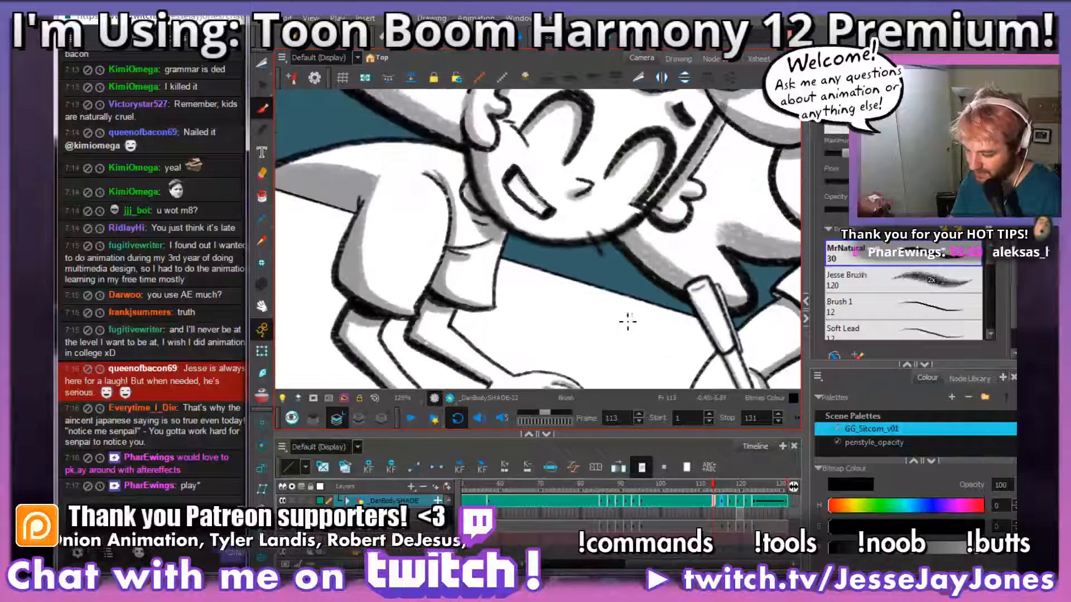
pyautogui.moveTo(535, 251); pyautogui.dragTo(569, 275)
pyautogui.press('2')
pyautogui.press('2')
pyautogui.press('2')
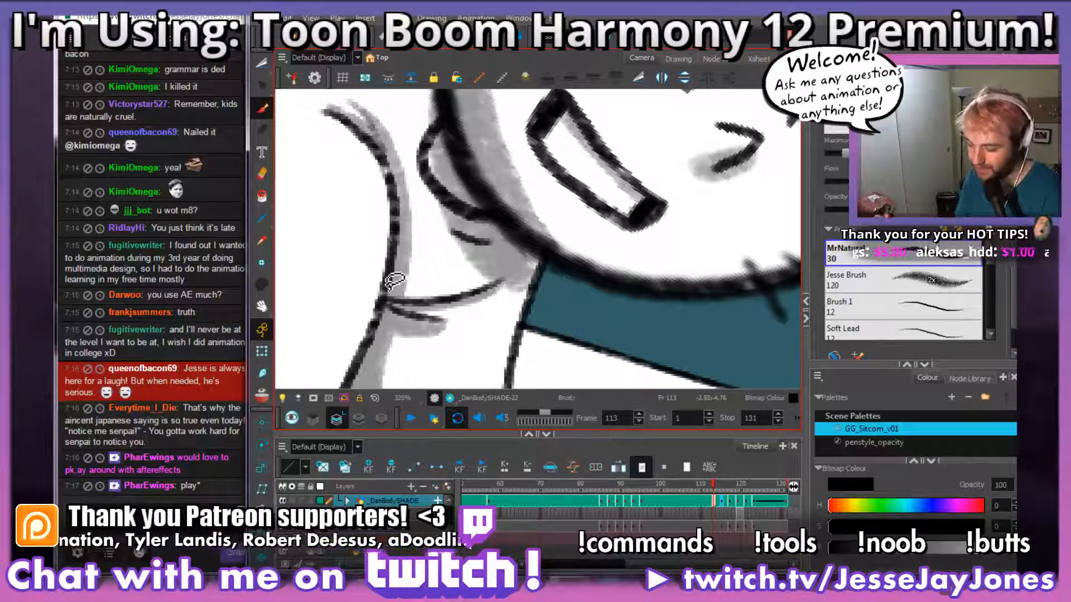
pyautogui.moveTo(493, 295); pyautogui.dragTo(405, 308)
# Step: Examine the shading of the whole pose on frame 113 and return to the shirt crease
pyautogui.press('space')
pyautogui.moveTo(609, 333); pyautogui.dragTo(647, 305)
pyautogui.press('1')
pyautogui.press('1')
pyautogui.press('1')
pyautogui.press('1')
pyautogui.press('1')
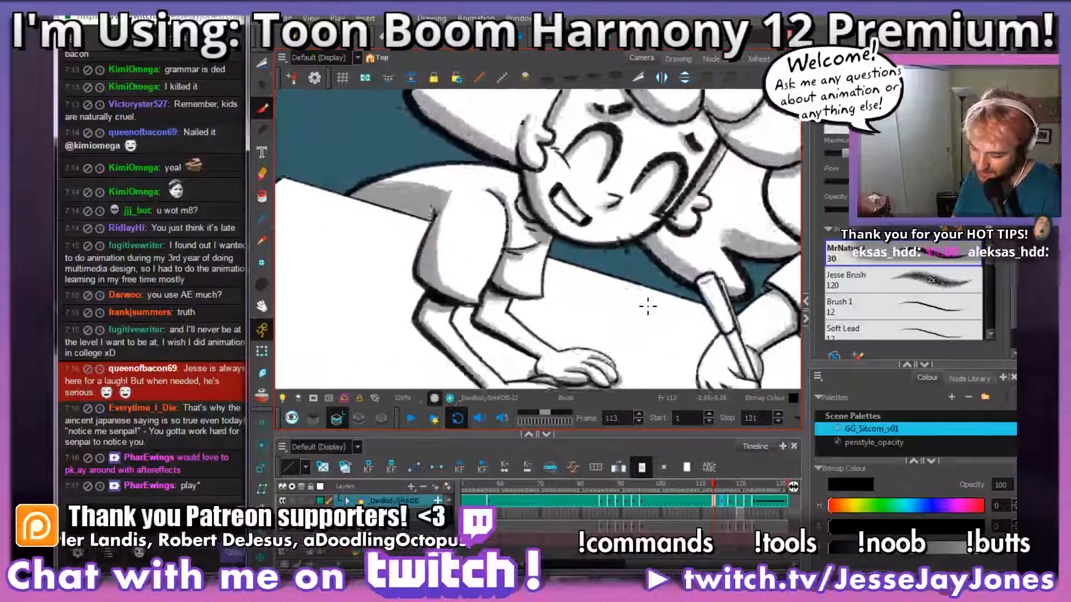
pyautogui.press('2')
pyautogui.press('2')
pyautogui.press('2')
pyautogui.press('2')
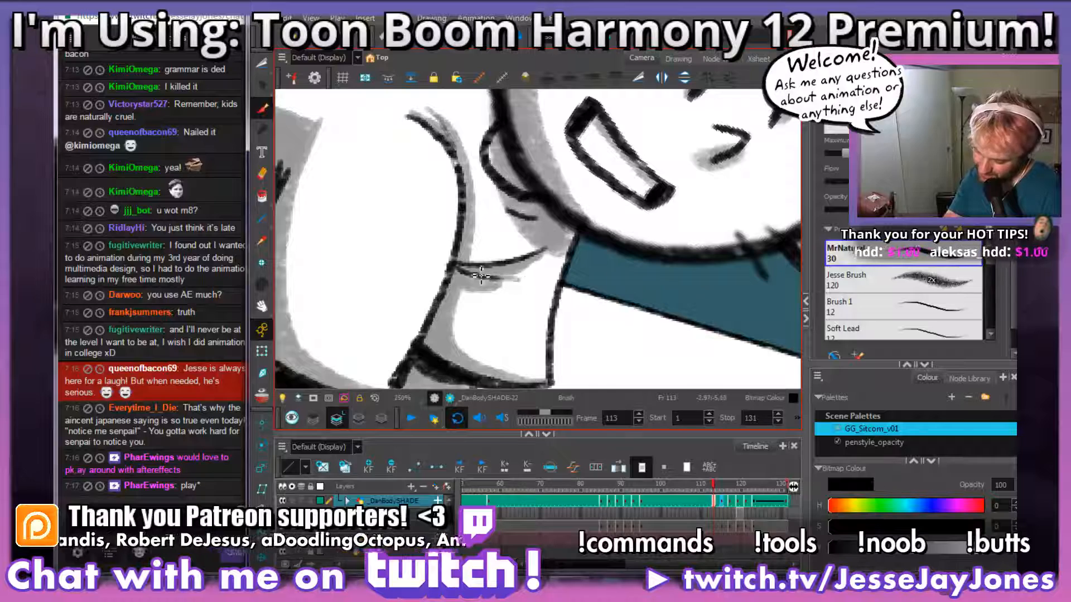
# Step: Inspect the sleeve, crease and whole-body shading on frame 113 at close and wide views
pyautogui.press('1')
pyautogui.press('1')
pyautogui.press('1')
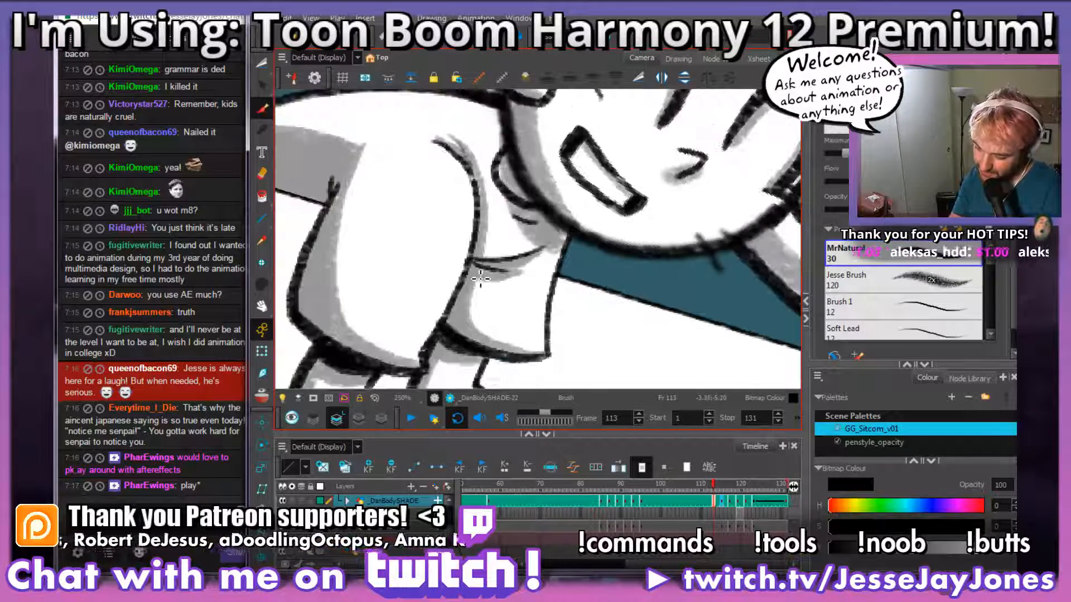
pyautogui.press('2')
pyautogui.press('2')
pyautogui.press('2')
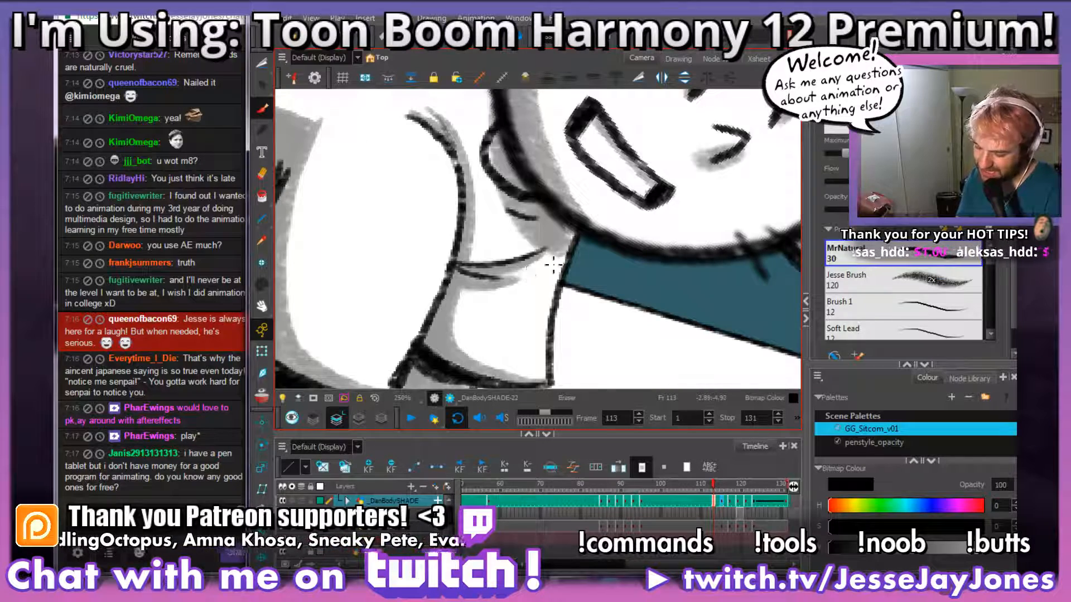
pyautogui.press('1')
pyautogui.press('1')
pyautogui.press('1')
pyautogui.press('1')
pyautogui.press('1')
pyautogui.moveTo(674, 331); pyautogui.dragTo(526, 279)
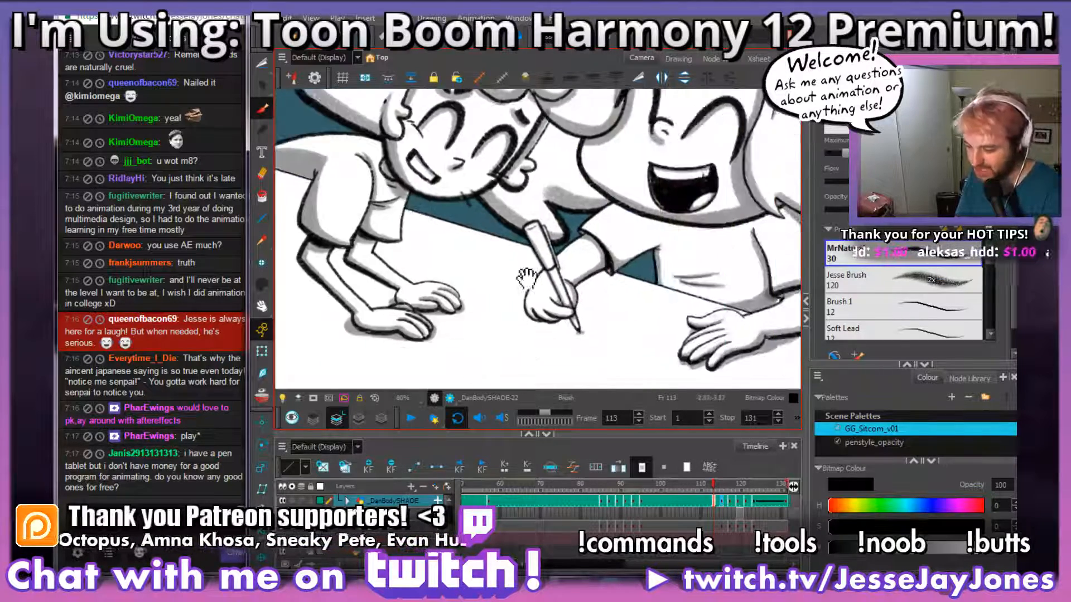
pyautogui.press('2')
pyautogui.press('2')
pyautogui.press('2')
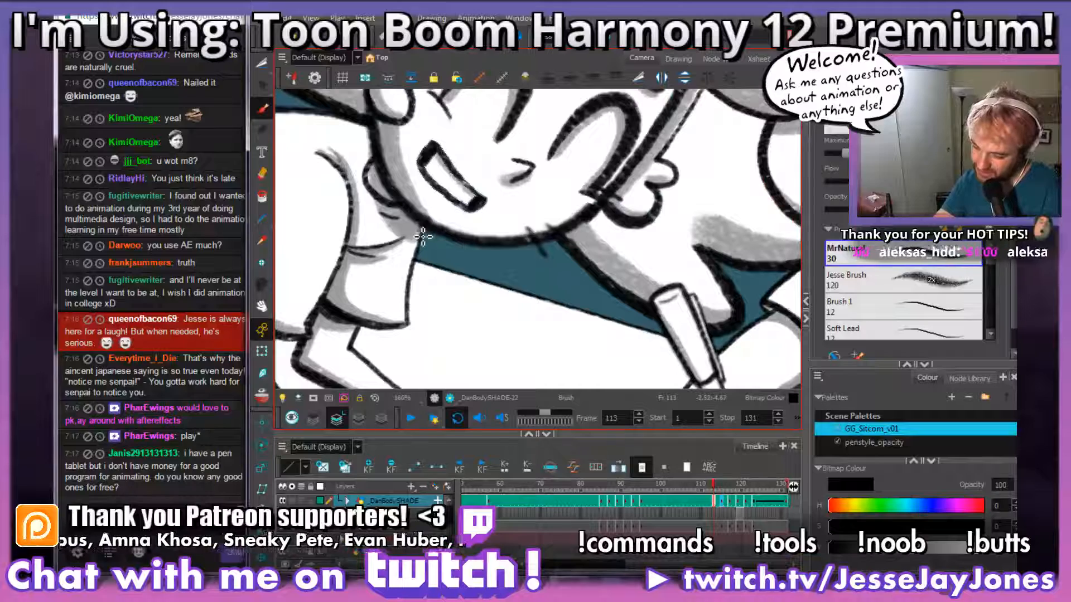
pyautogui.press('1')
pyautogui.press('1')
pyautogui.press('1')
pyautogui.press('1')
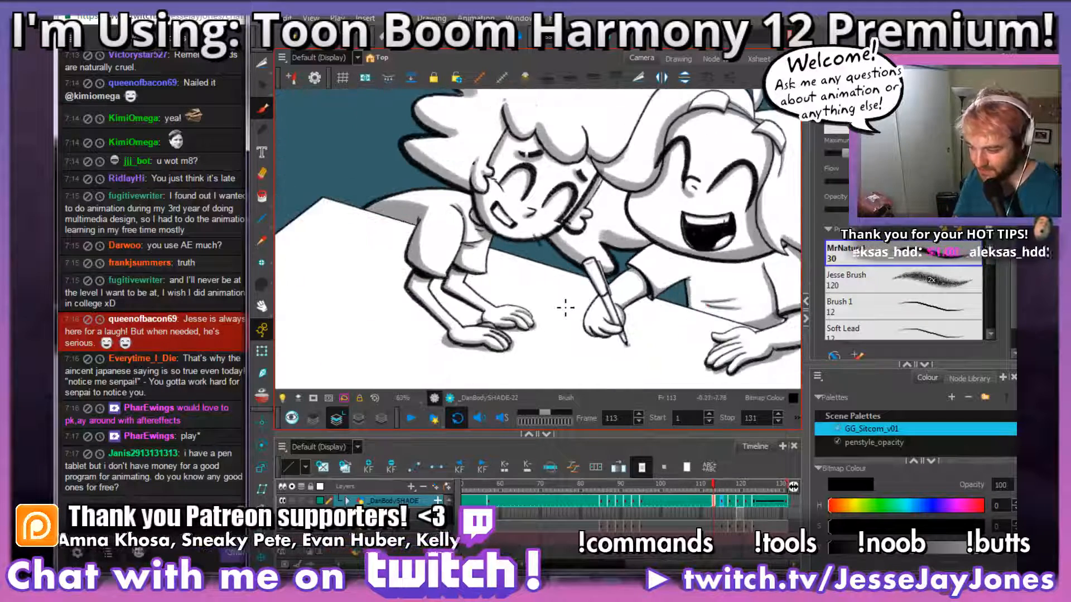
pyautogui.press('2')
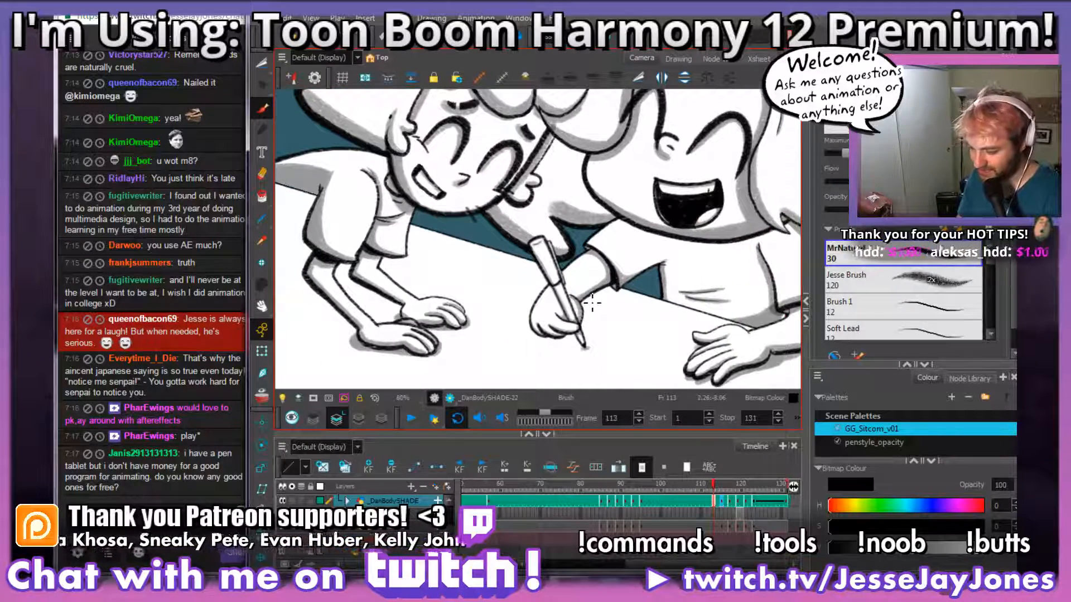
# Step: Flip through the neighbouring drawings and go to the leaning character's unshaded body drawing at frame 117
pyautogui.press(',')
pyautogui.press(',')
pyautogui.press(',')
pyautogui.press(',')
pyautogui.press('.')
pyautogui.press('.')
pyautogui.press('.')
pyautogui.press('.')
pyautogui.press('.')
pyautogui.press('.')
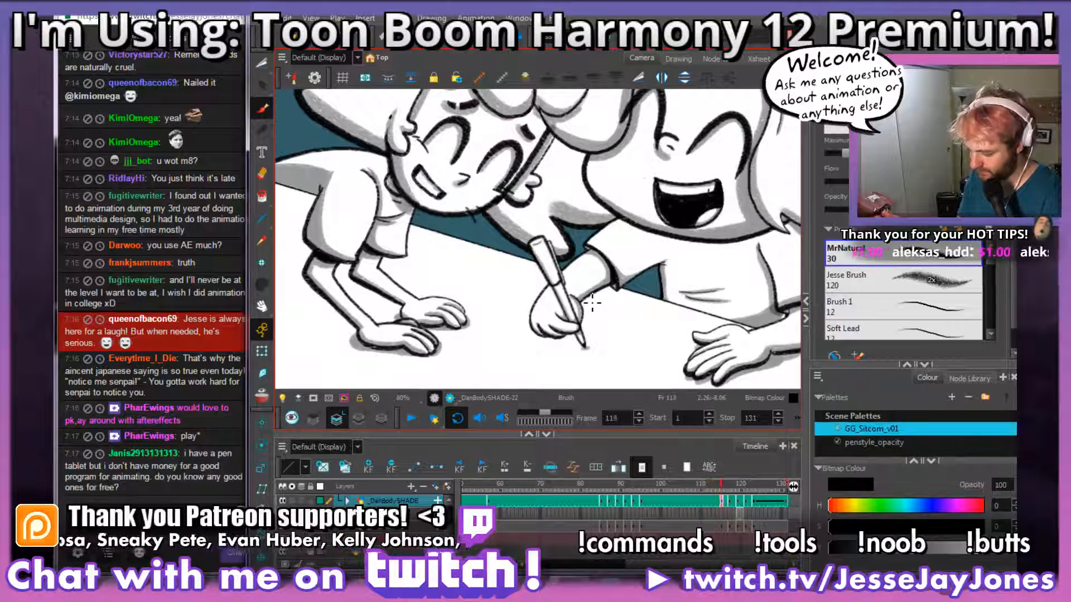
pyautogui.press('.')
pyautogui.press('.')
pyautogui.press(',')
pyautogui.press(',')
pyautogui.press('.')
pyautogui.press('.')
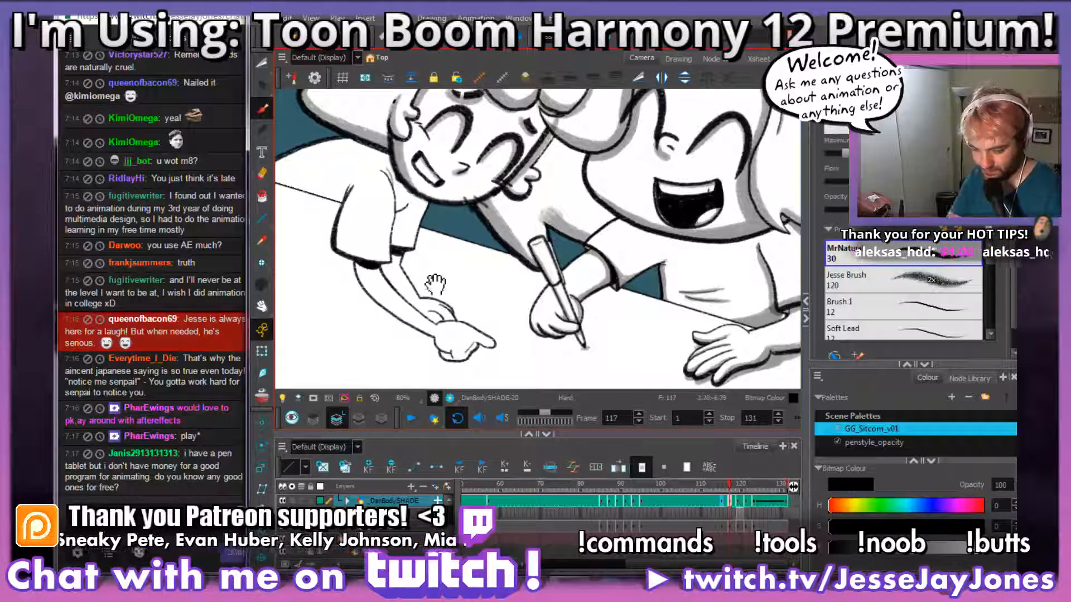
# Step: Compare the shoulder and near sleeve on frame 117 with the shaded drawing on frame 116
pyautogui.moveTo(435, 284); pyautogui.dragTo(578, 303)
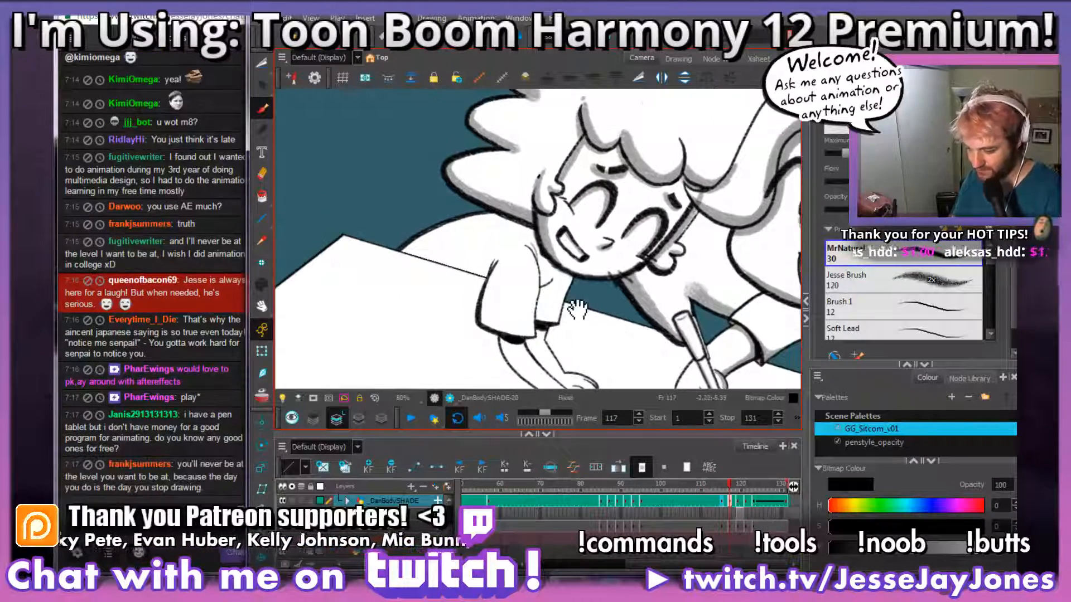
pyautogui.scroll(4, 578, 290)
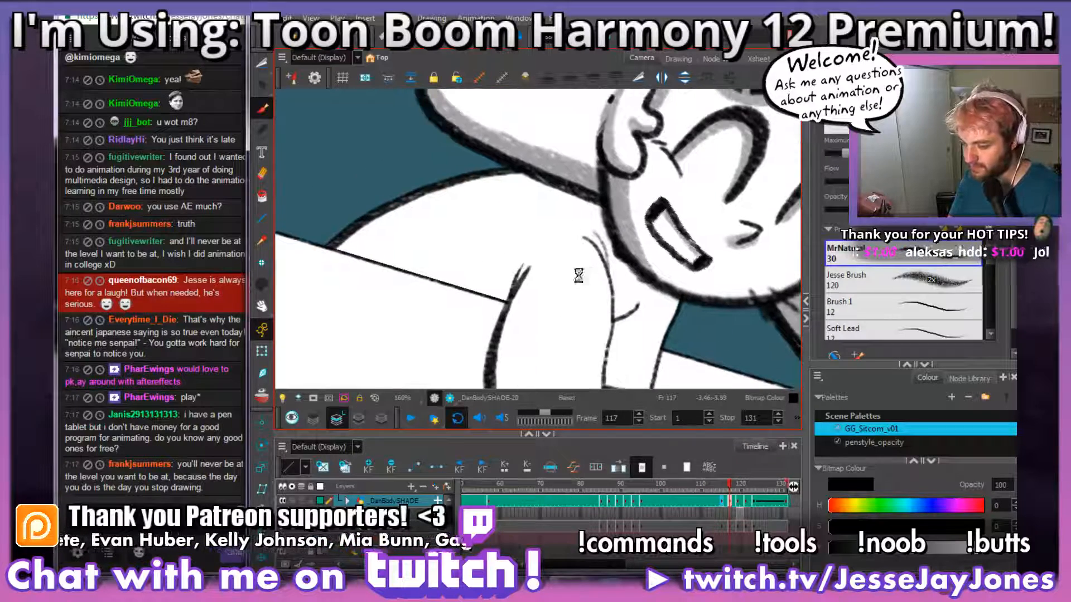
pyautogui.moveTo(572, 308); pyautogui.dragTo(584, 292)
pyautogui.press(',')
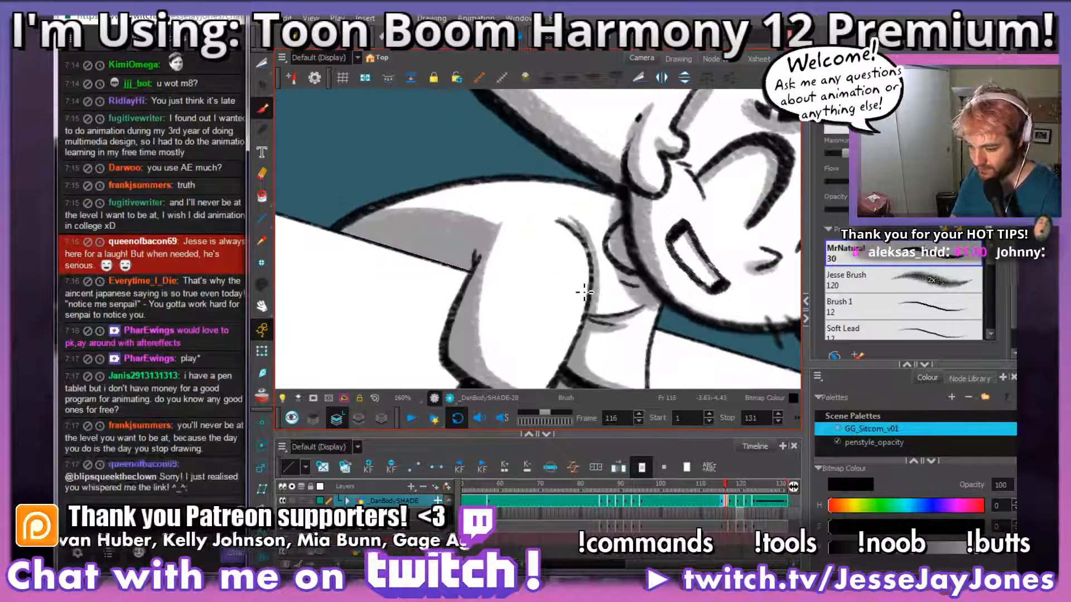
pyautogui.press('.')
pyautogui.press(',')
pyautogui.press('.')
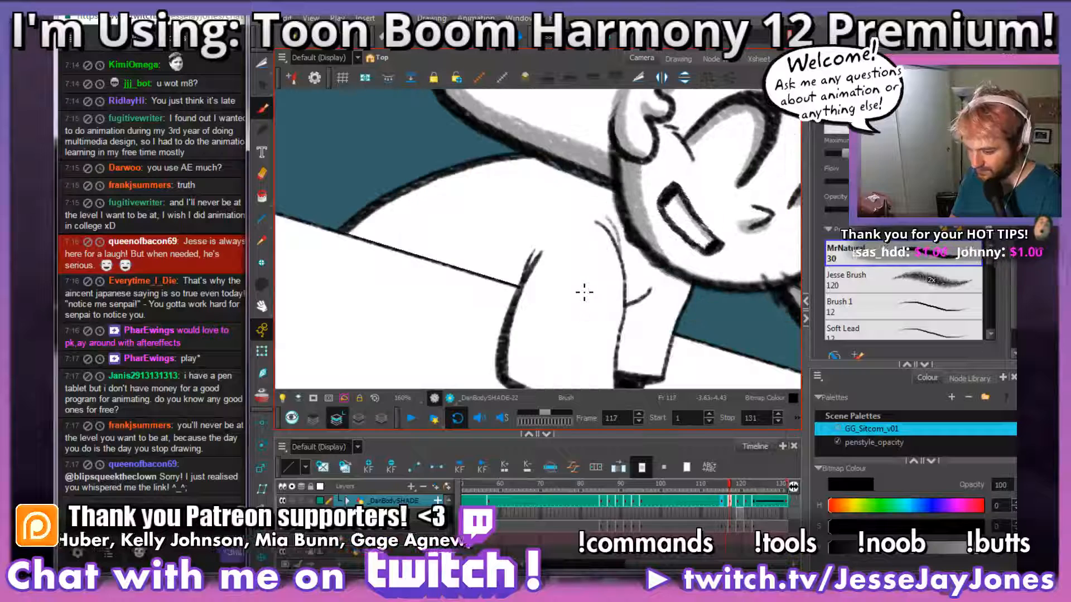
pyautogui.moveTo(584, 293)
pyautogui.mouseDown()
pyautogui.moveTo(580, 301)
pyautogui.moveTo(477, 299)
pyautogui.moveTo(530, 301)
pyautogui.moveTo(513, 258)
pyautogui.mouseUp()
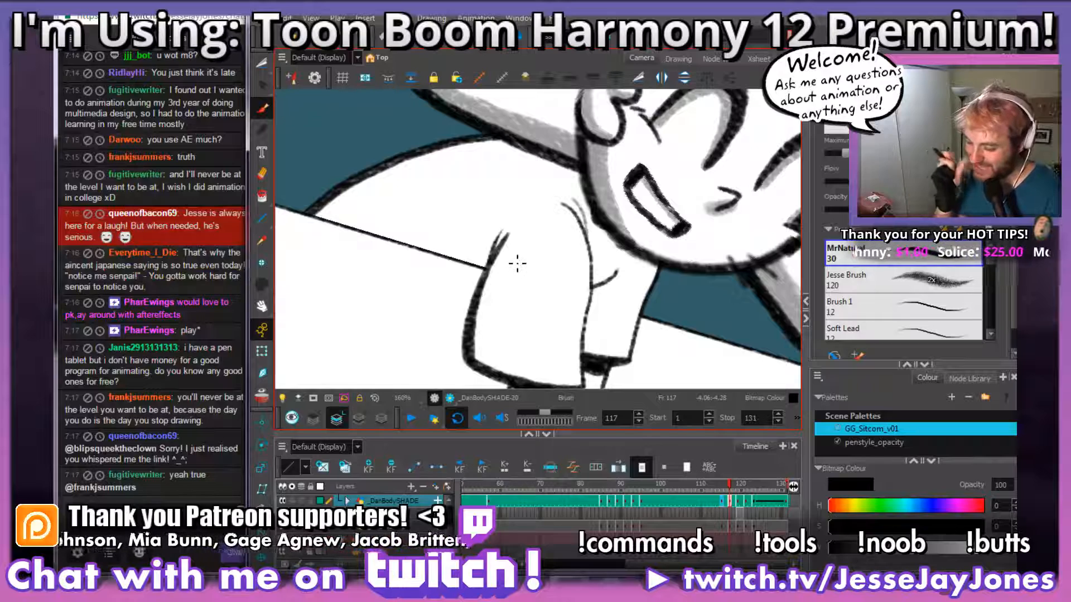
pyautogui.moveTo(519, 264)
pyautogui.mouseDown()
pyautogui.moveTo(512, 320)
pyautogui.moveTo(533, 291)
pyautogui.mouseUp()
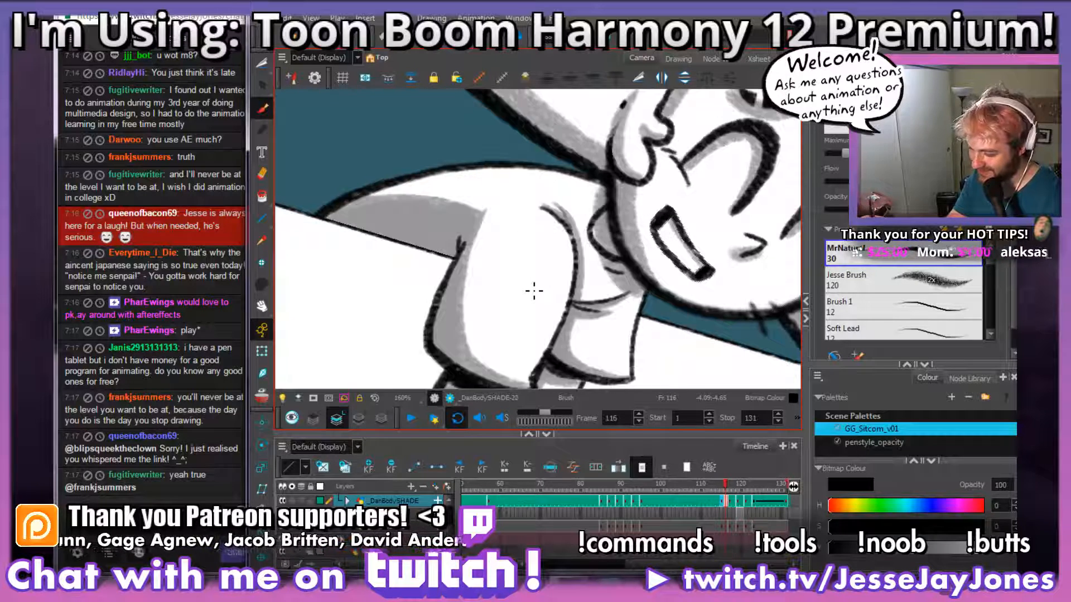
pyautogui.press(',')
pyautogui.press('.')
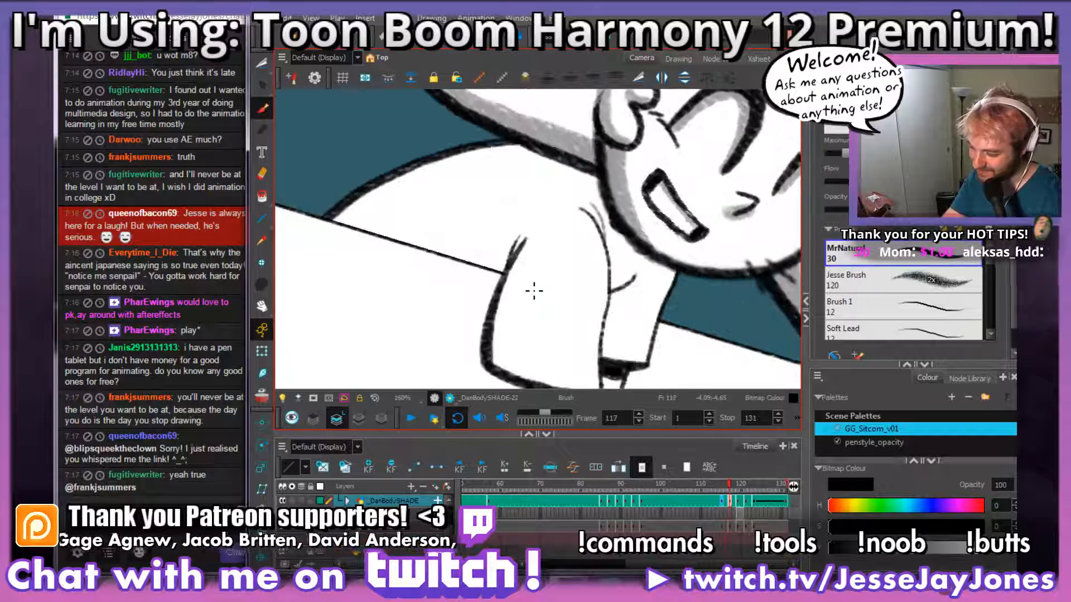
pyautogui.press(',')
pyautogui.press('.')
pyautogui.moveTo(582, 322); pyautogui.dragTo(571, 282)
pyautogui.press(',')
pyautogui.press('.')
pyautogui.press(',')
pyautogui.press('.')
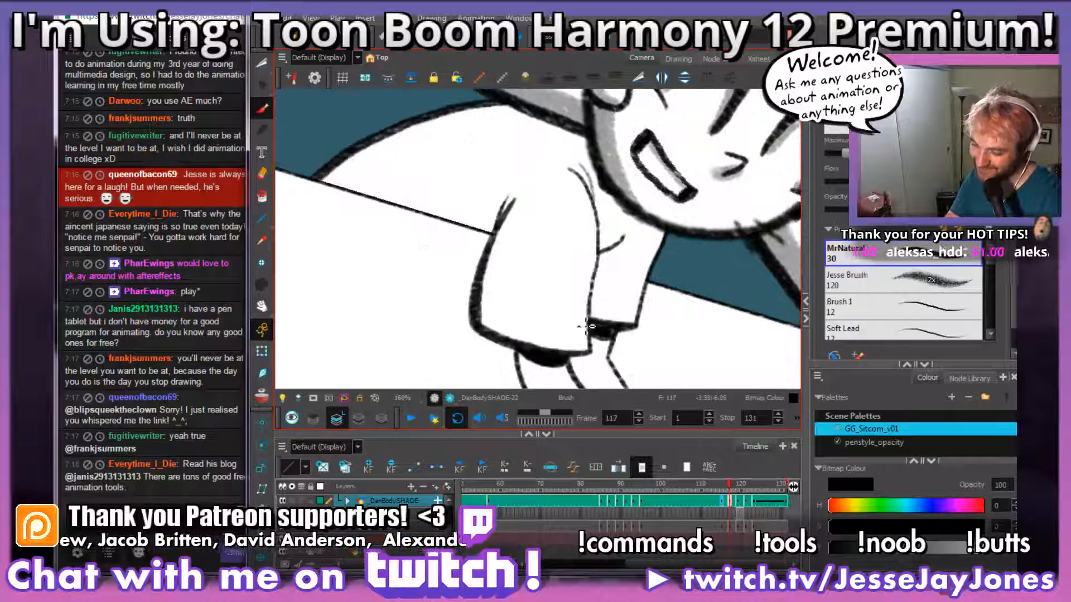
pyautogui.moveTo(592, 347)
pyautogui.mouseDown()
pyautogui.moveTo(521, 326)
pyautogui.moveTo(518, 196)
pyautogui.moveTo(510, 187)
pyautogui.moveTo(435, 192)
pyautogui.moveTo(397, 132)
pyautogui.moveTo(426, 119)
pyautogui.mouseUp()
pyautogui.press(',')
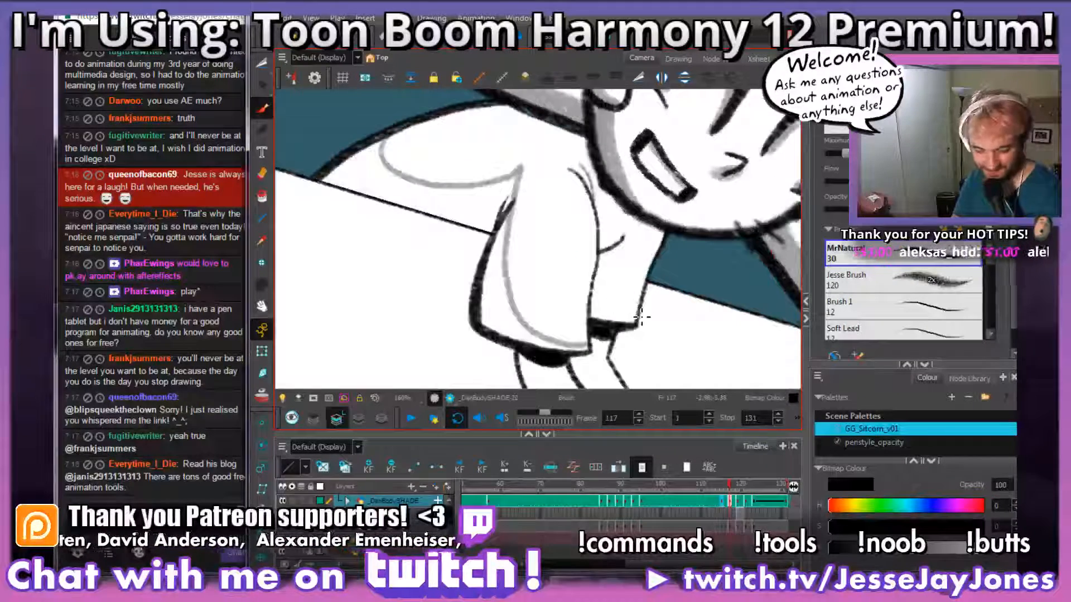
pyautogui.hotkey('ctrl', 'z')
# Step: On frame 117, outline grey shadow areas along the near sleeve from hem to shoulder and across the back to the table edge
pyautogui.press(',')
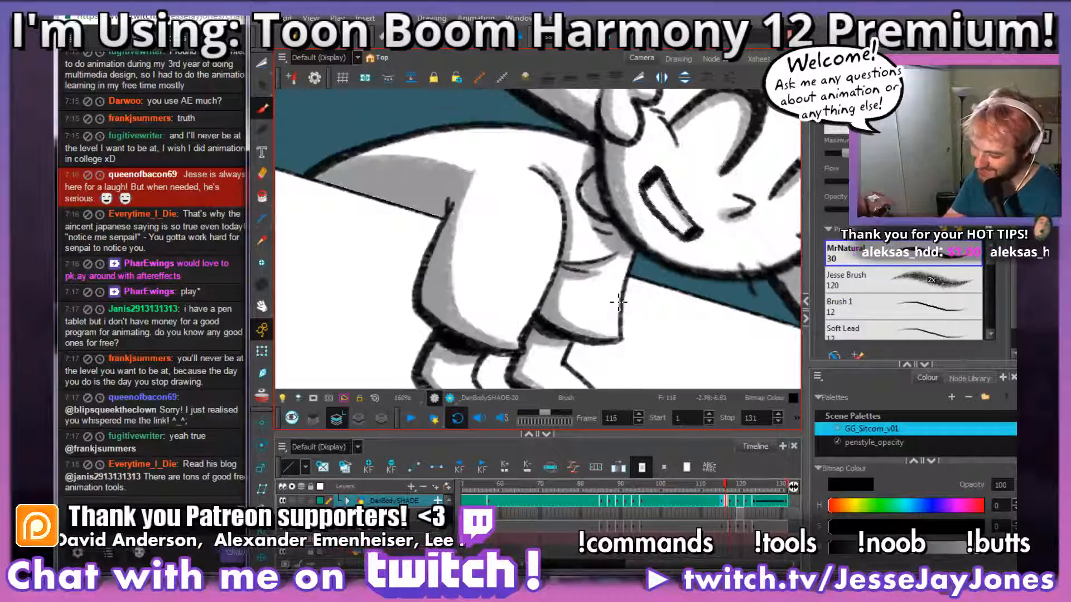
pyautogui.press('.')
pyautogui.press(',')
pyautogui.press('.')
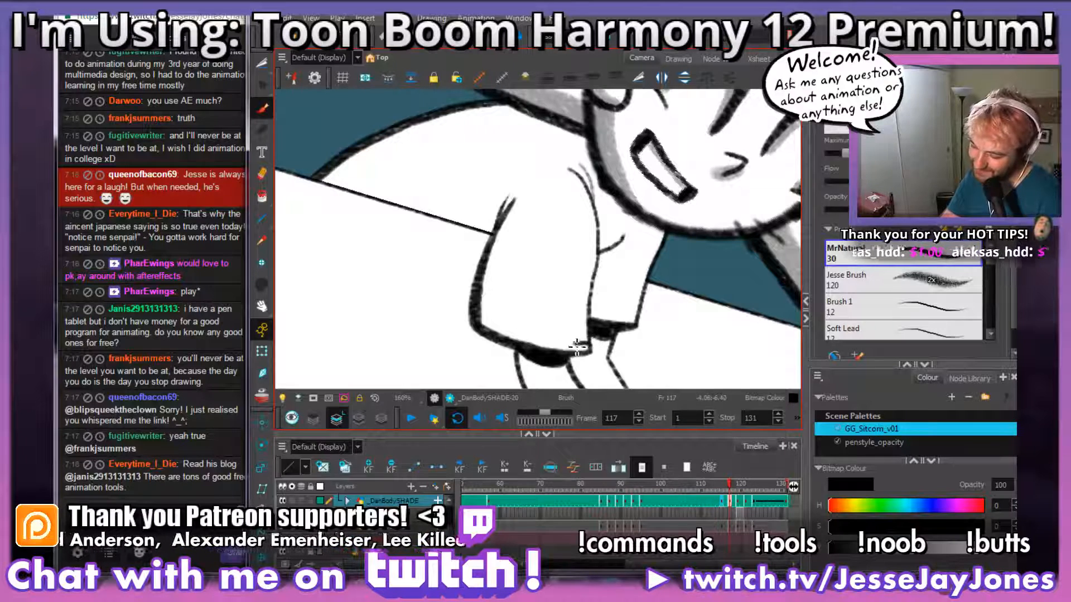
pyautogui.moveTo(578, 346)
pyautogui.mouseDown()
pyautogui.moveTo(528, 334)
pyautogui.moveTo(501, 292)
pyautogui.moveTo(527, 181)
pyautogui.mouseUp()
pyautogui.press(',')
pyautogui.press('.')
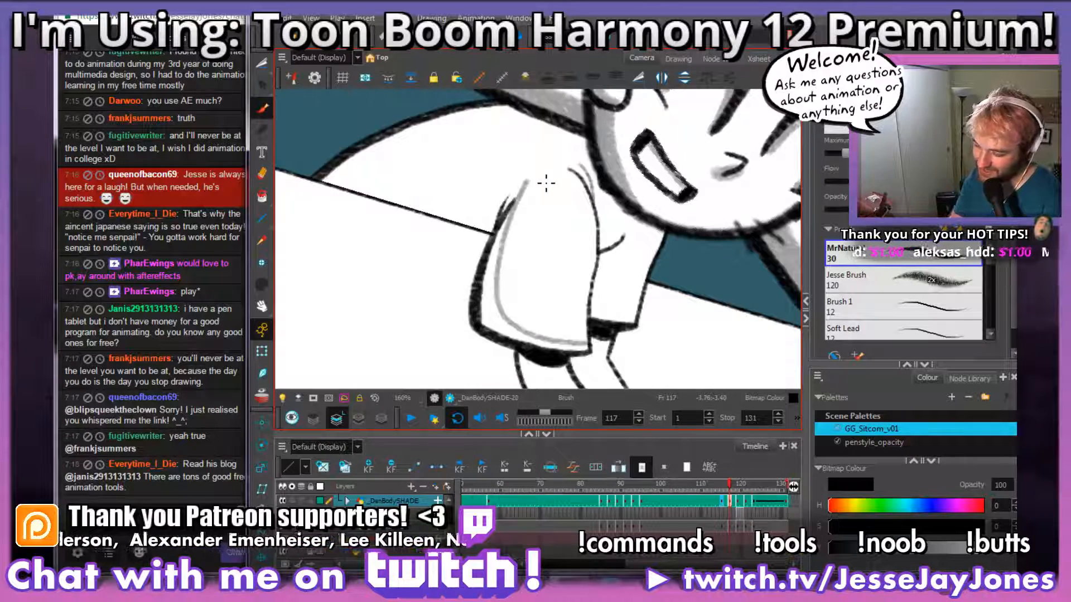
pyautogui.press(',')
pyautogui.press('.')
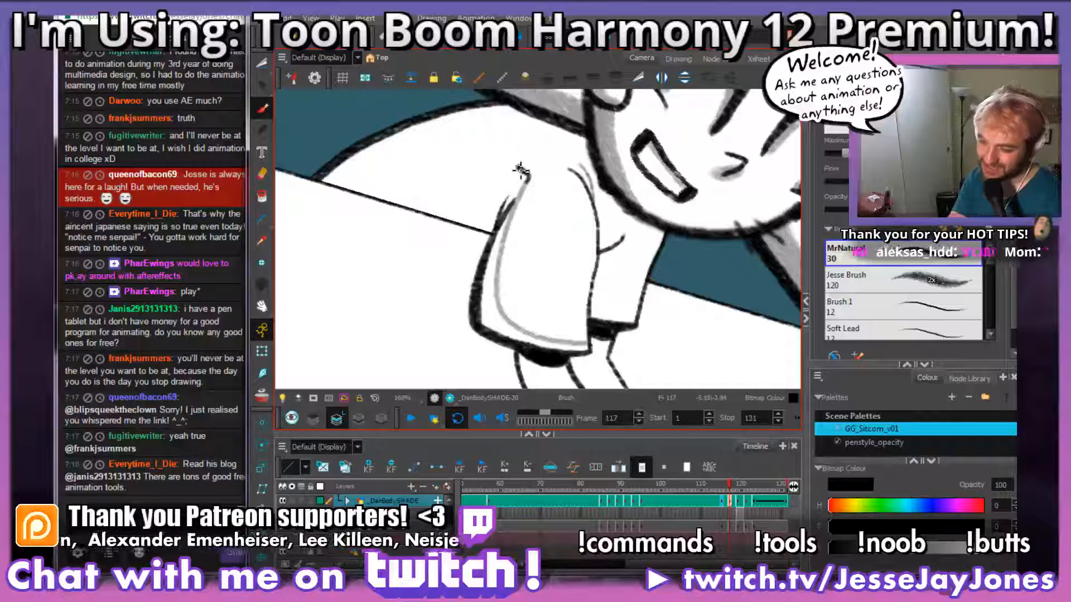
pyautogui.moveTo(519, 170)
pyautogui.mouseDown()
pyautogui.moveTo(453, 157)
pyautogui.moveTo(329, 180)
pyautogui.mouseUp()
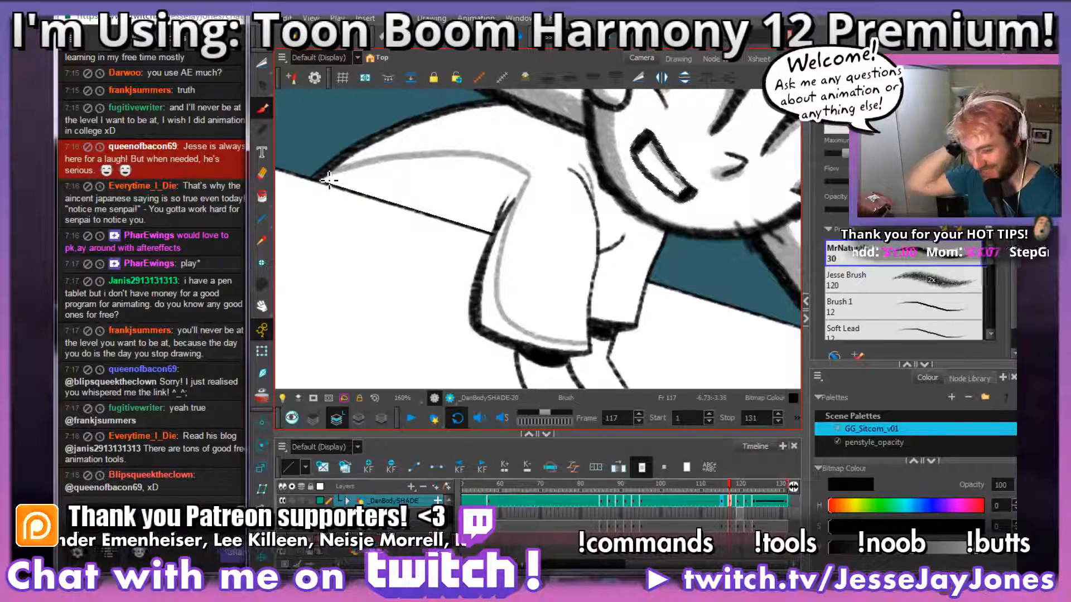
pyautogui.press(',')
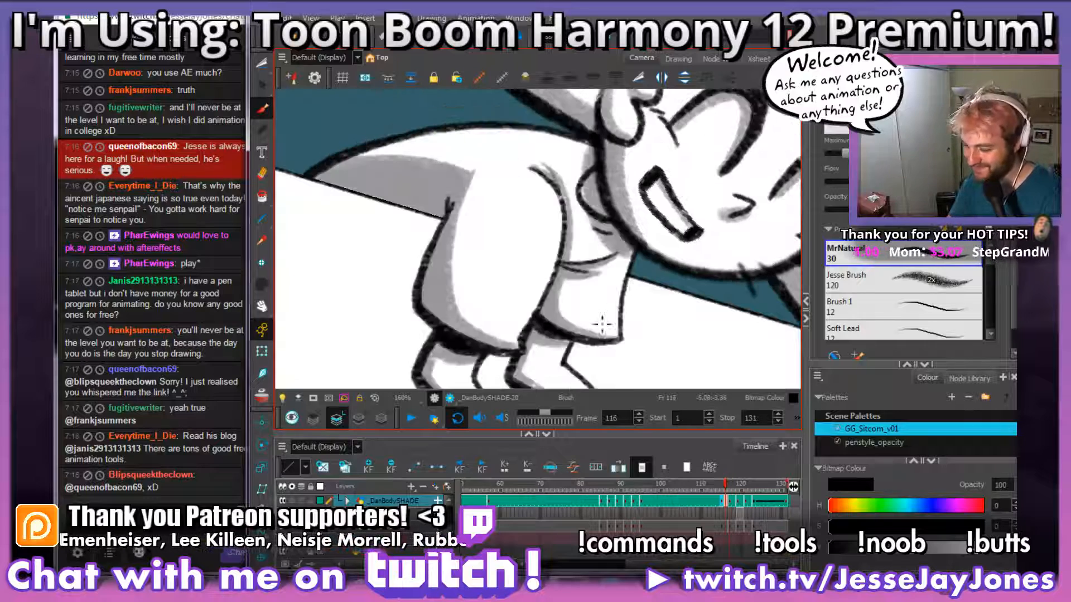
# Step: Fill the outlined shadow along the near sleeve's outer edge and hem with grey on frame 117
pyautogui.press('.')
pyautogui.press('space')
pyautogui.moveTo(558, 206); pyautogui.dragTo(564, 222)
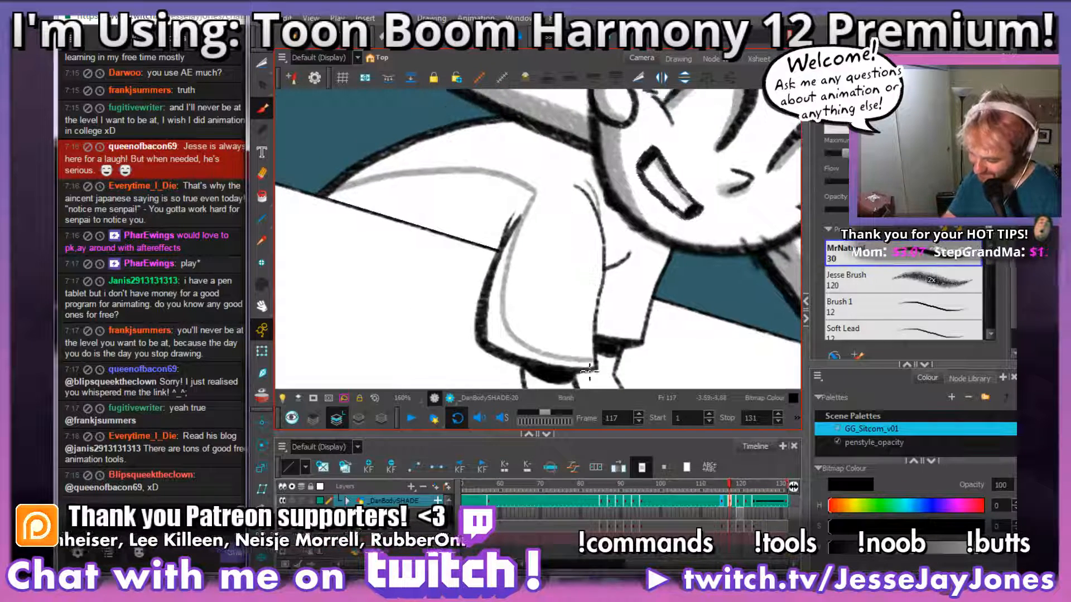
pyautogui.moveTo(594, 368)
pyautogui.mouseDown()
pyautogui.moveTo(498, 345)
pyautogui.moveTo(501, 334)
pyautogui.moveTo(512, 345)
pyautogui.moveTo(492, 312)
pyautogui.moveTo(525, 301)
pyautogui.moveTo(526, 320)
pyautogui.moveTo(533, 295)
pyautogui.mouseUp()
pyautogui.press('space')
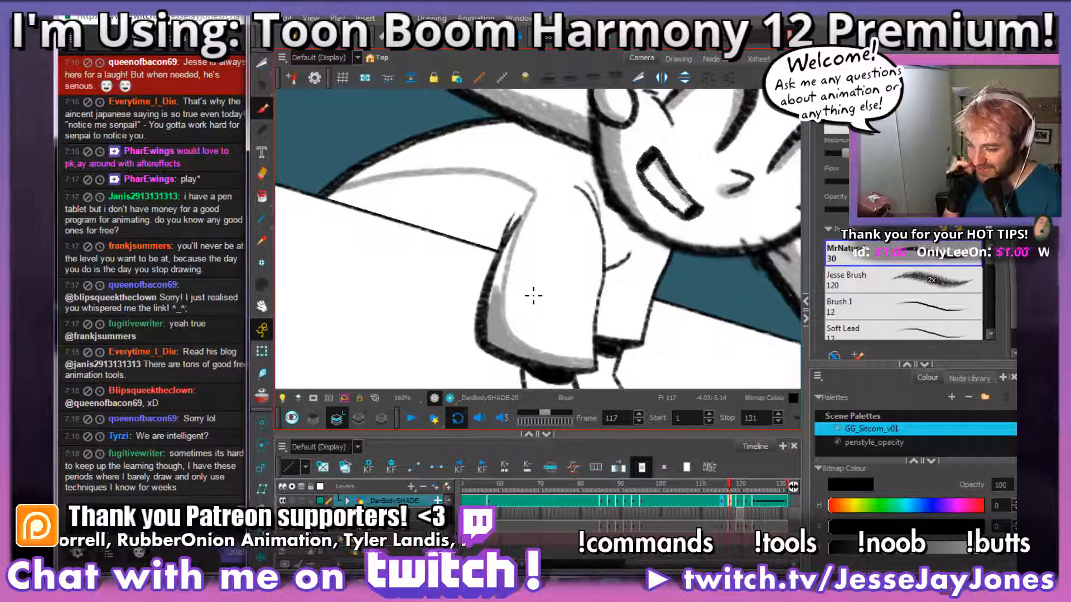
# Step: Fill the outlined shadow on the character's back, between the sleeve and the table edge, with grey
pyautogui.moveTo(499, 219)
pyautogui.mouseDown()
pyautogui.moveTo(495, 296)
pyautogui.moveTo(508, 234)
pyautogui.moveTo(527, 211)
pyautogui.moveTo(419, 177)
pyautogui.moveTo(330, 197)
pyautogui.mouseUp()
pyautogui.moveTo(505, 257); pyautogui.dragTo(333, 203)
pyautogui.moveTo(529, 244)
pyautogui.mouseDown()
pyautogui.moveTo(532, 267)
pyautogui.moveTo(515, 248)
pyautogui.moveTo(494, 265)
pyautogui.moveTo(345, 226)
pyautogui.mouseUp()
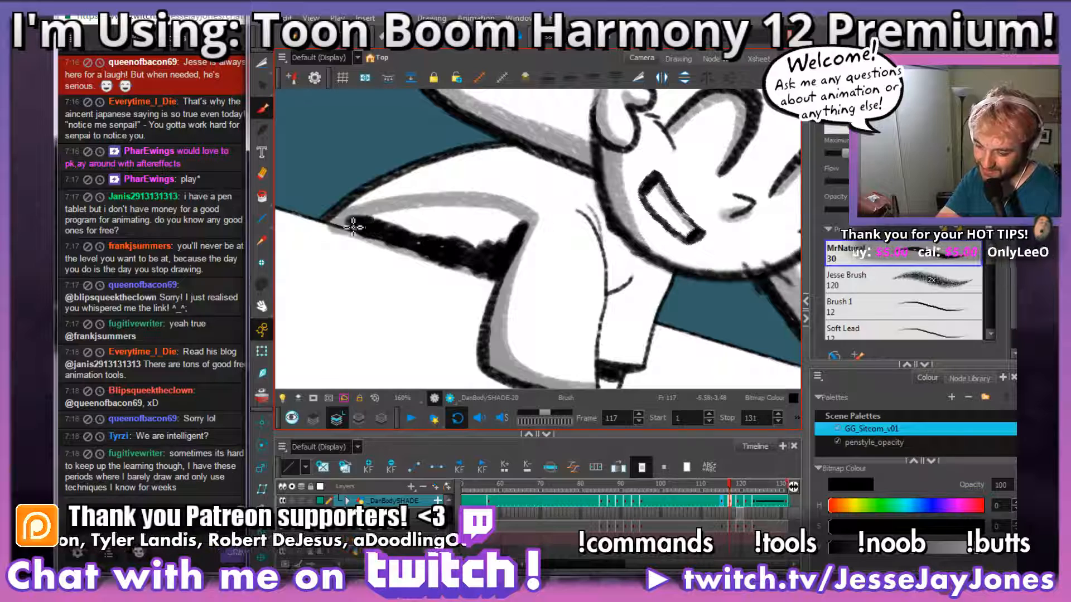
pyautogui.moveTo(519, 222)
pyautogui.mouseDown()
pyautogui.moveTo(469, 245)
pyautogui.moveTo(505, 237)
pyautogui.moveTo(502, 215)
pyautogui.moveTo(455, 220)
pyautogui.moveTo(435, 237)
pyautogui.moveTo(419, 226)
pyautogui.moveTo(442, 215)
pyautogui.moveTo(393, 223)
pyautogui.moveTo(465, 253)
pyautogui.mouseUp()
# Step: Cut away the grey shading that spills past the table edge below the character's back with the Cutter tool
pyautogui.moveTo(574, 173)
pyautogui.mouseDown()
pyautogui.moveTo(619, 209)
pyautogui.moveTo(630, 261)
pyautogui.moveTo(592, 292)
pyautogui.moveTo(546, 297)
pyautogui.moveTo(577, 315)
pyautogui.mouseUp()
pyautogui.click(262, 64)
pyautogui.moveTo(527, 199); pyautogui.dragTo(534, 211)
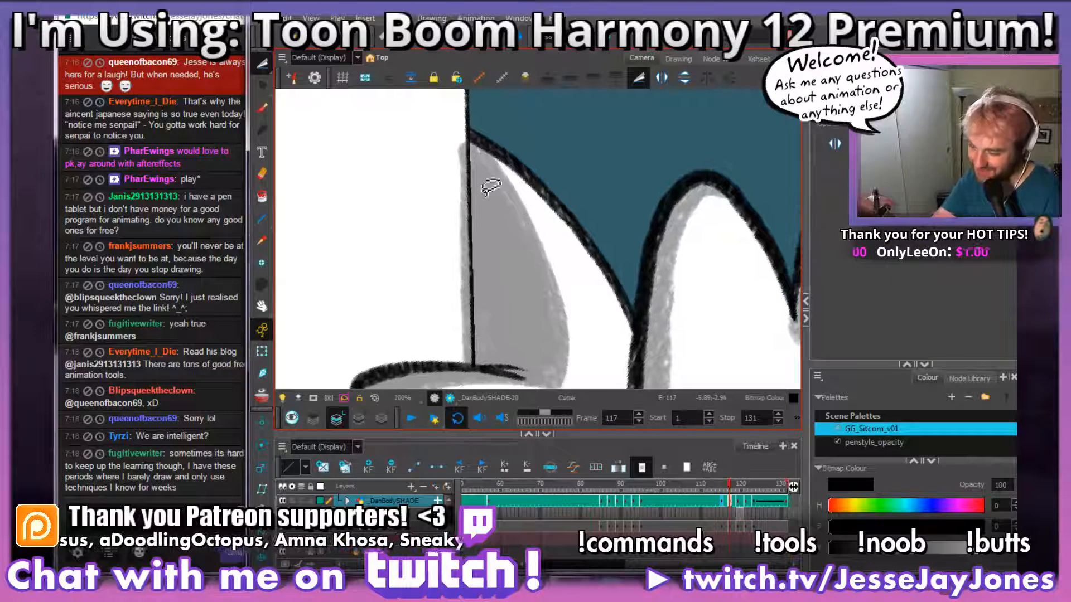
pyautogui.moveTo(459, 133)
pyautogui.mouseDown()
pyautogui.moveTo(471, 161)
pyautogui.moveTo(479, 366)
pyautogui.moveTo(449, 363)
pyautogui.moveTo(410, 146)
pyautogui.moveTo(414, 109)
pyautogui.moveTo(558, 106)
pyautogui.moveTo(677, 233)
pyautogui.mouseUp()
pyautogui.press('Delete')
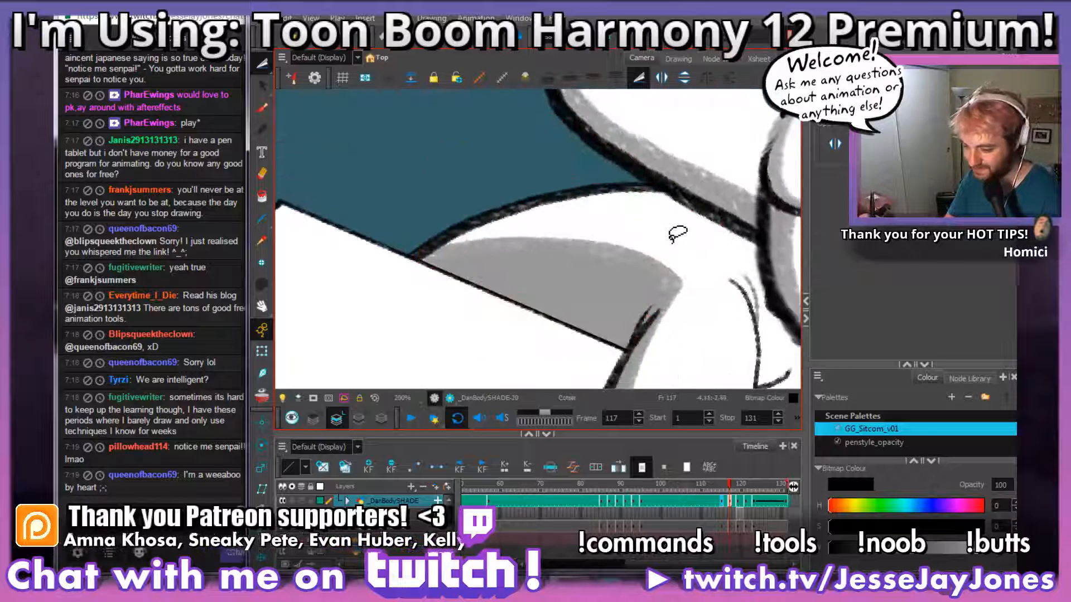
# Step: On frame 117, paint grey shading with the Brush along the underside of the near hand's pointing finger
pyautogui.press('1')
pyautogui.press('1')
pyautogui.press('1')
pyautogui.press('1')
pyautogui.press('1')
pyautogui.moveTo(704, 287); pyautogui.dragTo(594, 268)
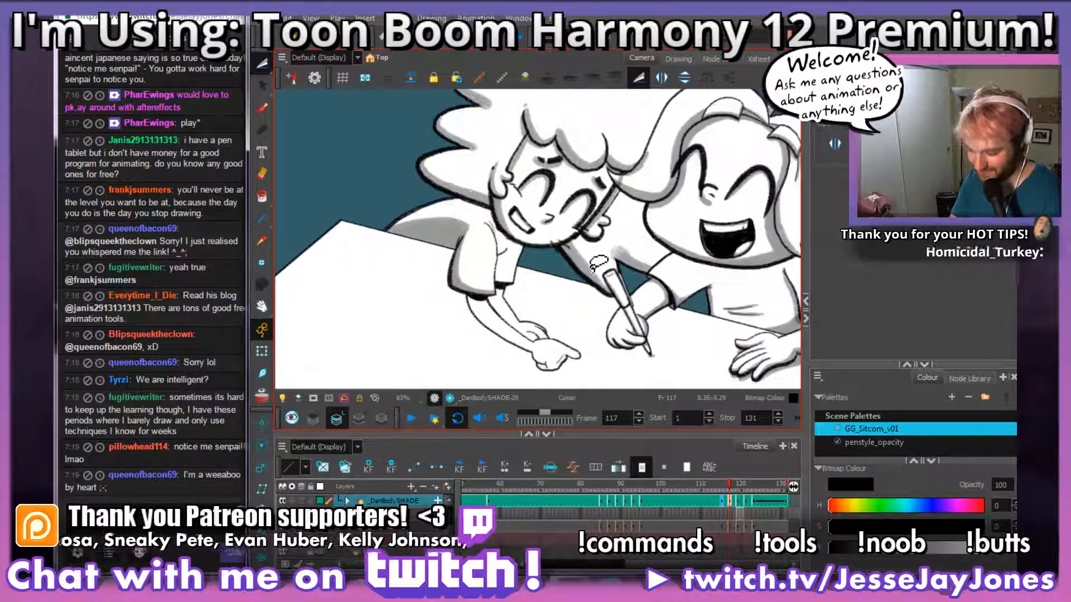
pyautogui.moveTo(641, 329); pyautogui.dragTo(654, 323)
pyautogui.press('2')
pyautogui.press('2')
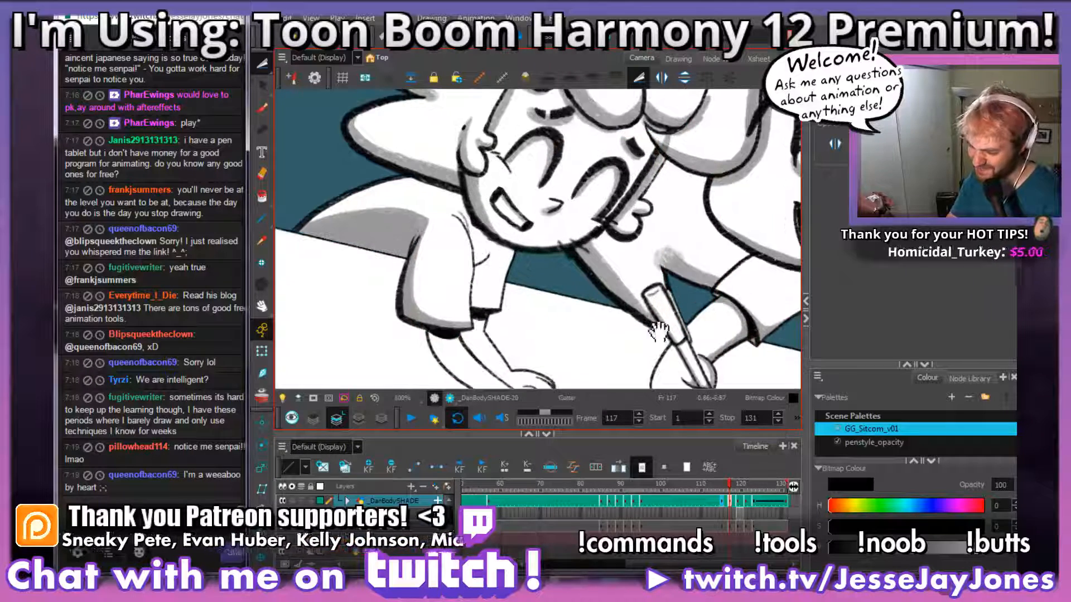
pyautogui.moveTo(539, 324); pyautogui.dragTo(529, 255)
pyautogui.press('2')
pyautogui.click(261, 106)
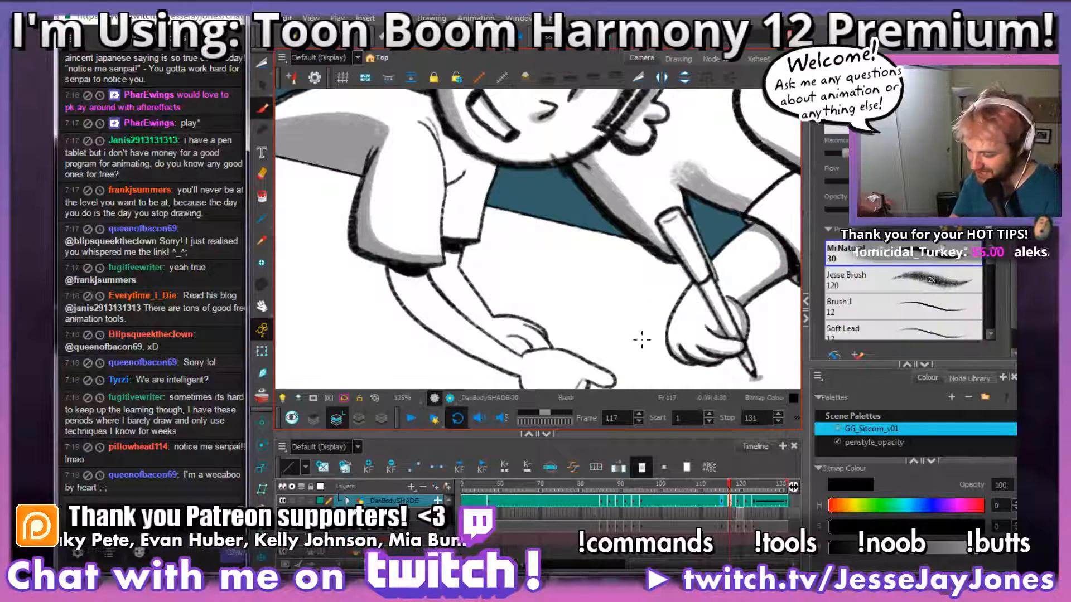
pyautogui.moveTo(621, 338); pyautogui.dragTo(619, 236)
pyautogui.press('2')
pyautogui.press('2')
pyautogui.moveTo(616, 330)
pyautogui.mouseDown()
pyautogui.moveTo(605, 282)
pyautogui.moveTo(604, 298)
pyautogui.mouseUp()
pyautogui.press('2')
pyautogui.press('2')
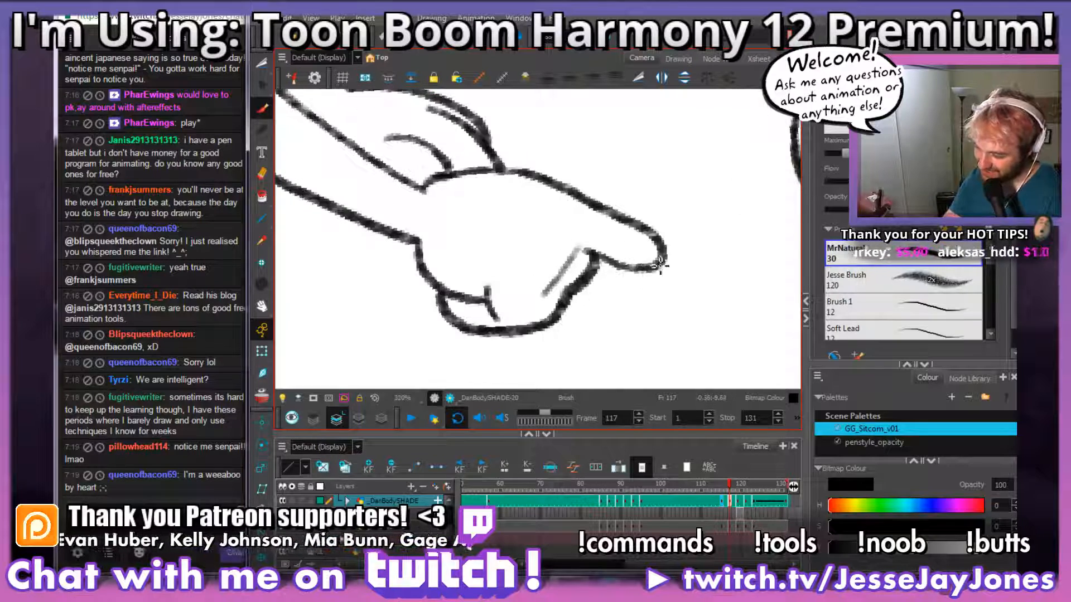
pyautogui.moveTo(654, 262)
pyautogui.mouseDown()
pyautogui.moveTo(583, 243)
pyautogui.moveTo(597, 243)
pyautogui.mouseUp()
pyautogui.moveTo(633, 306)
pyautogui.mouseDown()
pyautogui.moveTo(623, 316)
pyautogui.moveTo(612, 277)
pyautogui.mouseUp()
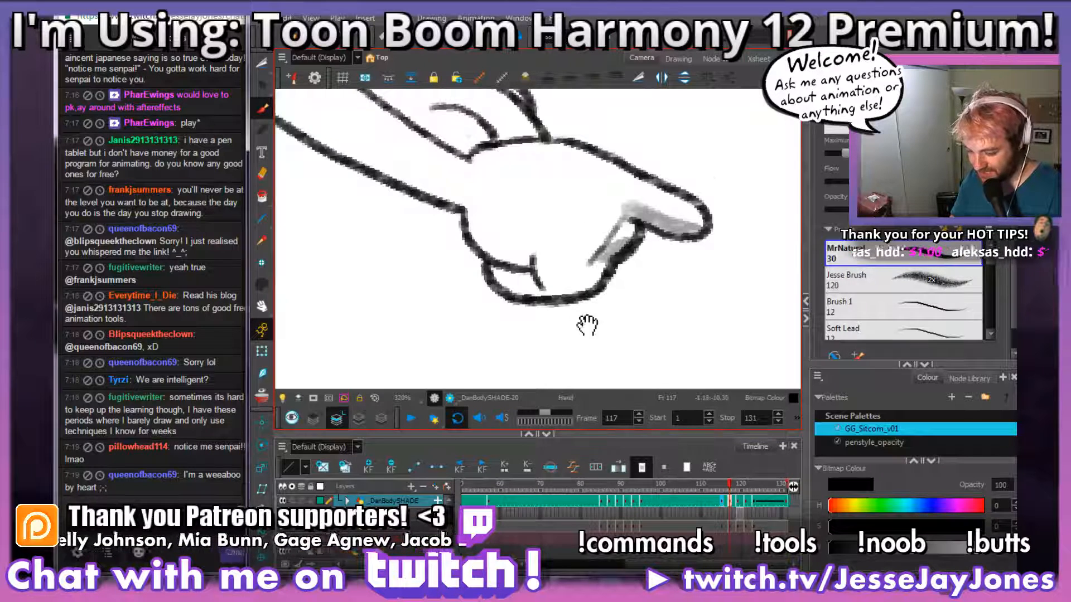
# Step: Paint grey shading along the lower edge of the pointing hand's palm and curled fingers
pyautogui.moveTo(586, 325)
pyautogui.mouseDown()
pyautogui.moveTo(602, 295)
pyautogui.moveTo(560, 320)
pyautogui.mouseUp()
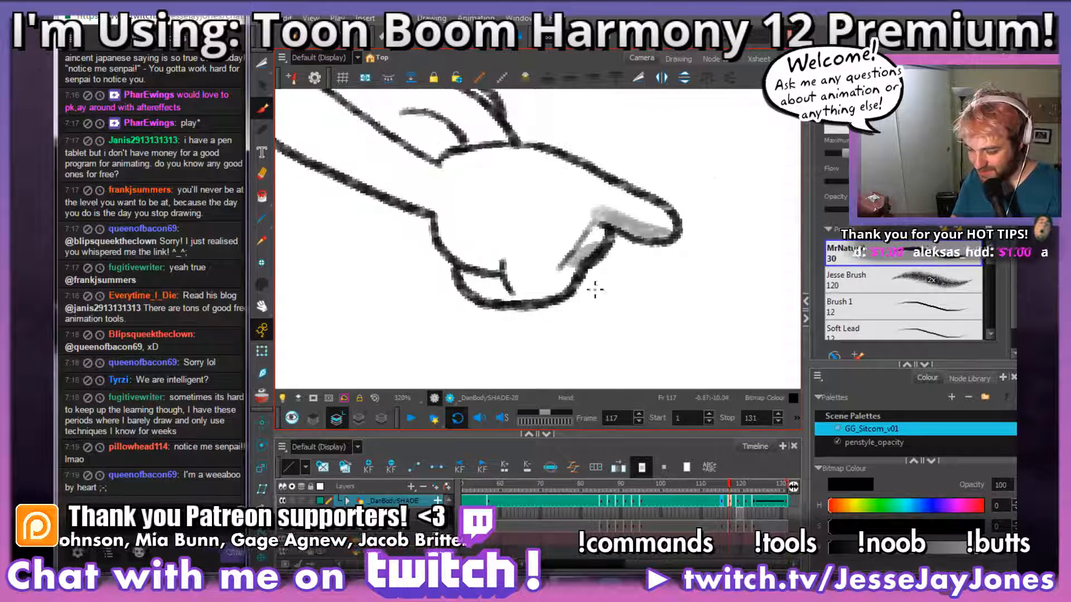
pyautogui.moveTo(594, 289); pyautogui.dragTo(600, 303)
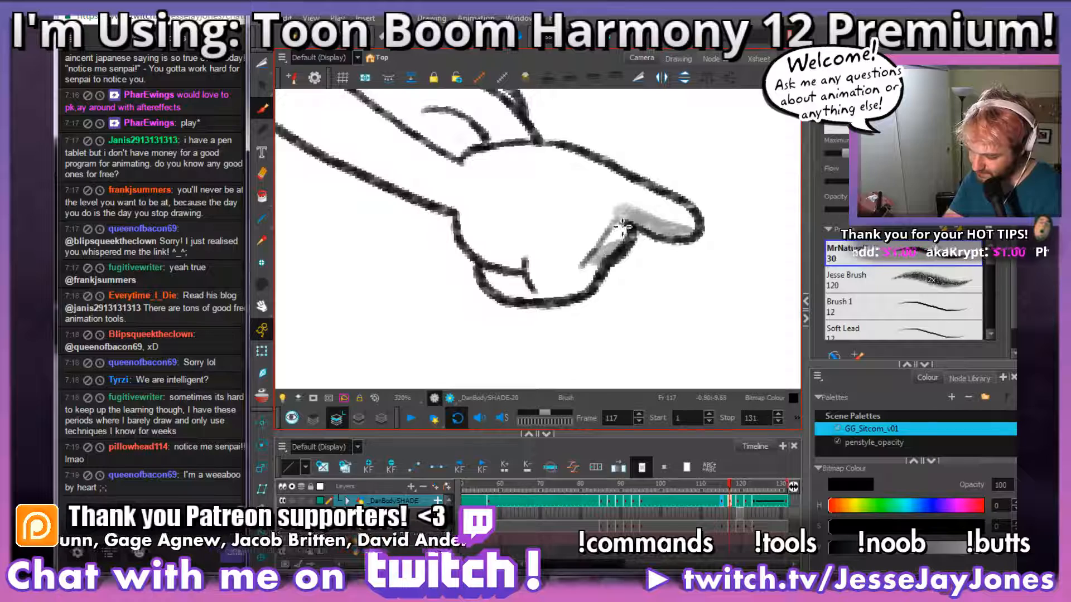
pyautogui.moveTo(622, 227)
pyautogui.mouseDown()
pyautogui.moveTo(585, 282)
pyautogui.moveTo(523, 295)
pyautogui.moveTo(490, 276)
pyautogui.moveTo(596, 308)
pyautogui.moveTo(520, 232)
pyautogui.mouseUp()
pyautogui.moveTo(580, 262); pyautogui.dragTo(667, 333)
pyautogui.press('1')
pyautogui.press('1')
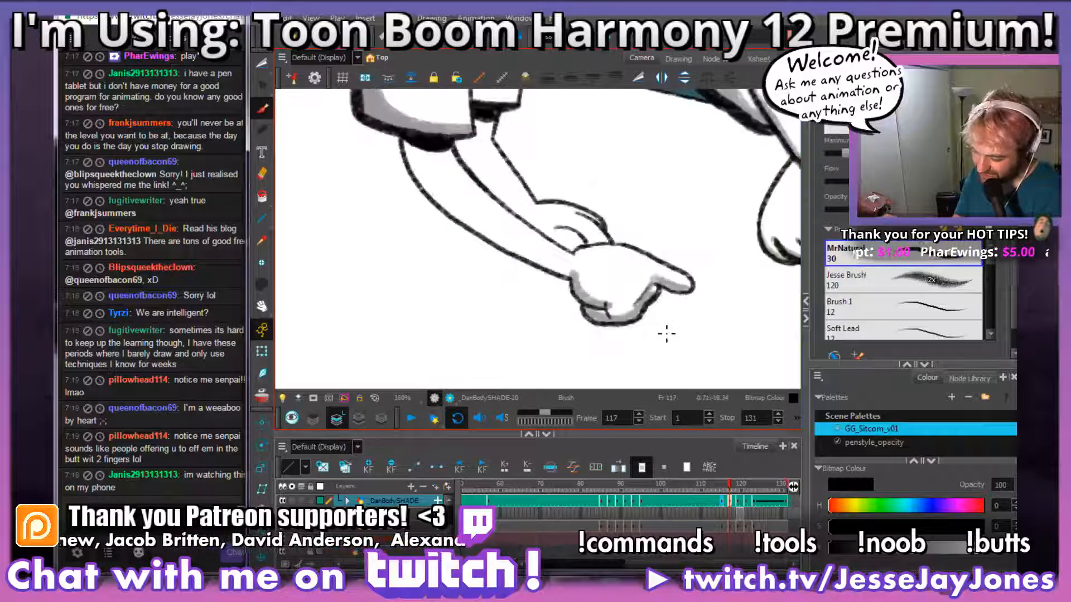
# Step: Shade the near forearm grey along its lower edge from wrist to elbow and just below the sleeve hem
pyautogui.press('1')
pyautogui.press('1')
pyautogui.press('2')
pyautogui.press('2')
pyautogui.press('2')
pyautogui.press('2')
pyautogui.moveTo(609, 276)
pyautogui.mouseDown()
pyautogui.moveTo(645, 305)
pyautogui.moveTo(538, 277)
pyautogui.moveTo(467, 234)
pyautogui.moveTo(419, 178)
pyautogui.moveTo(413, 148)
pyautogui.moveTo(445, 151)
pyautogui.moveTo(415, 143)
pyautogui.mouseUp()
pyautogui.press('1')
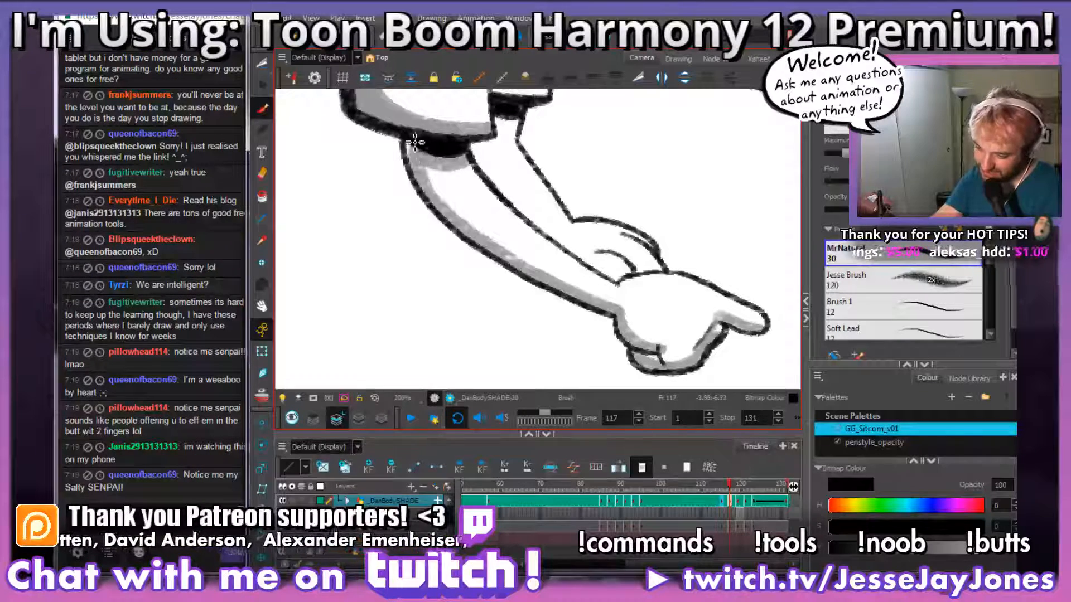
# Step: Paint grey shading on the far forearm, from below its cuff down to the far hand
pyautogui.moveTo(623, 221); pyautogui.dragTo(532, 300)
pyautogui.moveTo(621, 336)
pyautogui.mouseDown()
pyautogui.moveTo(638, 294)
pyautogui.moveTo(619, 360)
pyautogui.mouseUp()
pyautogui.press('2')
pyautogui.moveTo(471, 170); pyautogui.dragTo(441, 166)
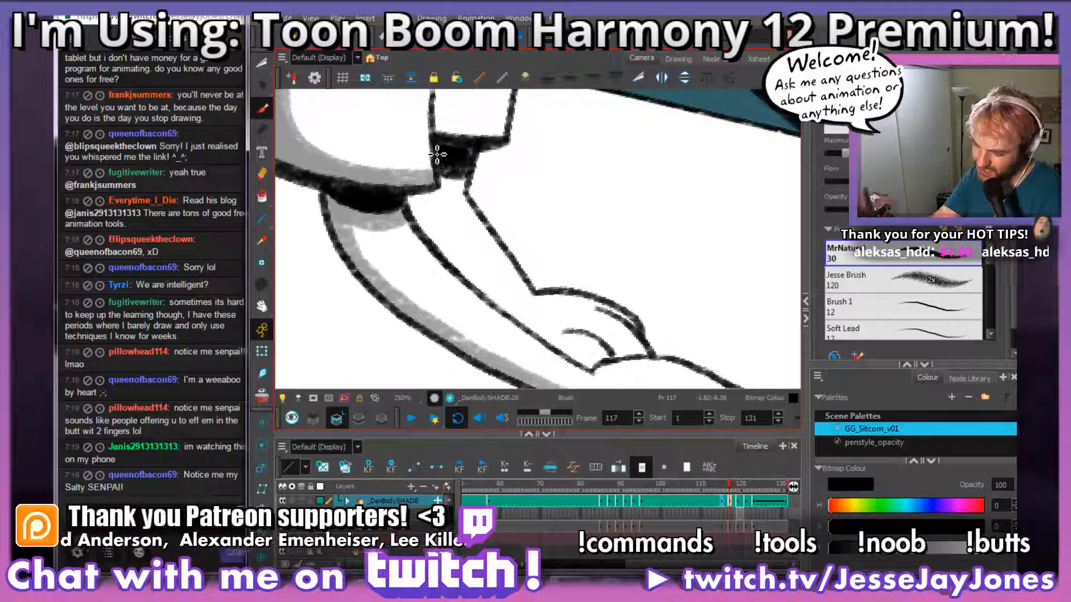
pyautogui.moveTo(605, 370)
pyautogui.mouseDown()
pyautogui.moveTo(618, 350)
pyautogui.moveTo(537, 299)
pyautogui.moveTo(447, 217)
pyautogui.moveTo(430, 177)
pyautogui.moveTo(480, 244)
pyautogui.mouseUp()
pyautogui.moveTo(643, 337); pyautogui.dragTo(587, 309)
pyautogui.press('1')
pyautogui.press('1')
pyautogui.press('1')
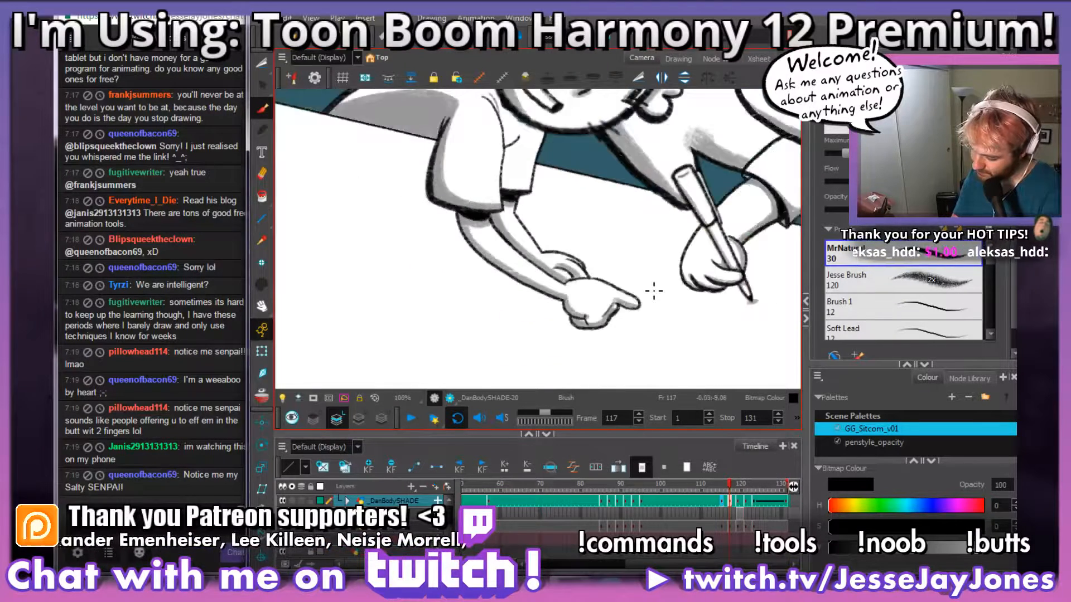
pyautogui.press('1')
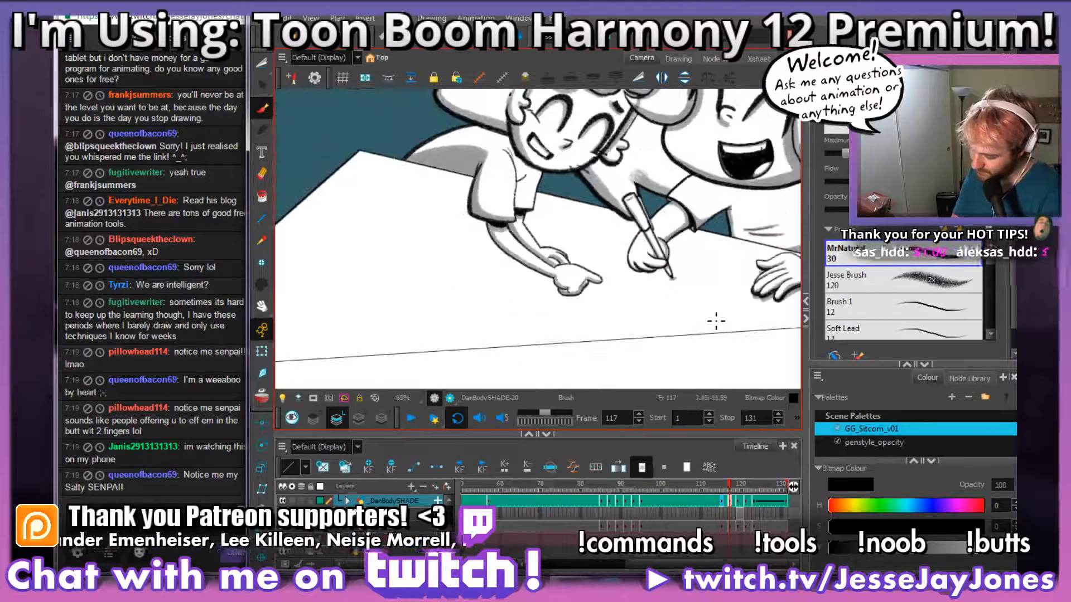
# Step: Paint grey shading on the far sleeve along the near sleeve's edge, the fold and the hem
pyautogui.press('2')
pyautogui.press('2')
pyautogui.press('2')
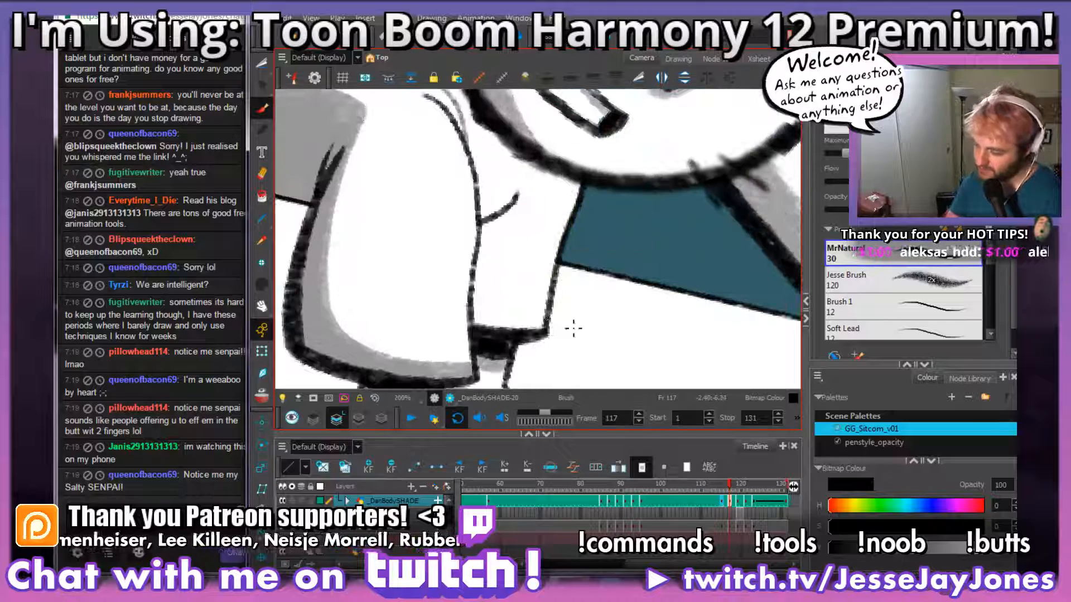
pyautogui.moveTo(545, 328)
pyautogui.mouseDown()
pyautogui.moveTo(523, 332)
pyautogui.moveTo(489, 305)
pyautogui.moveTo(486, 243)
pyautogui.mouseUp()
pyautogui.moveTo(519, 205)
pyautogui.mouseDown()
pyautogui.moveTo(521, 257)
pyautogui.moveTo(492, 285)
pyautogui.moveTo(463, 168)
pyautogui.moveTo(452, 180)
pyautogui.moveTo(437, 163)
pyautogui.mouseUp()
pyautogui.moveTo(548, 369); pyautogui.dragTo(551, 277)
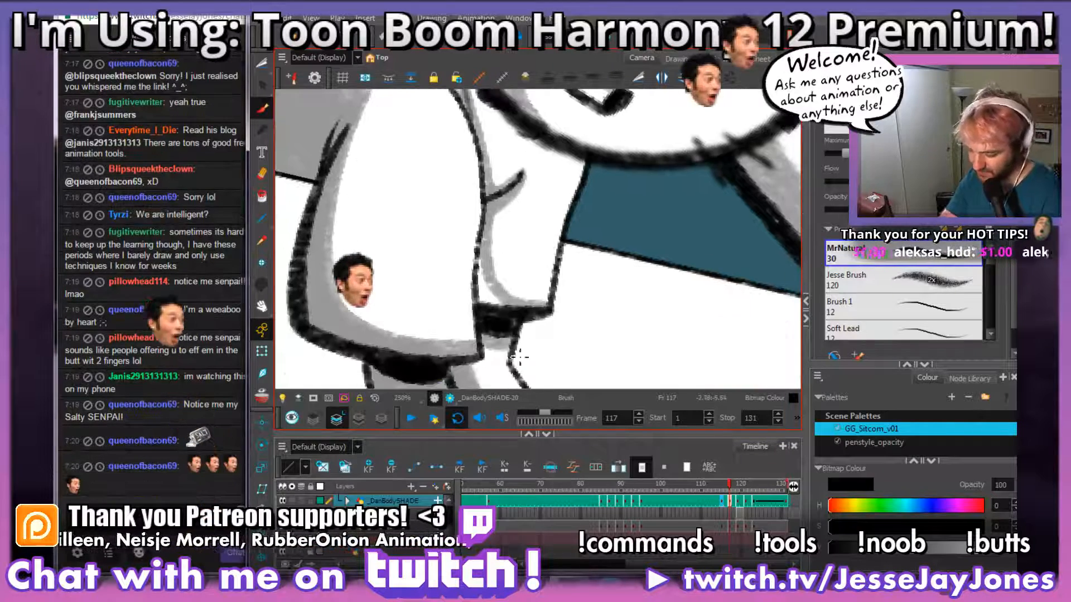
# Step: Darken the gap between the near and far sleeves above the far cuff with black
pyautogui.moveTo(507, 321)
pyautogui.mouseDown()
pyautogui.moveTo(491, 290)
pyautogui.moveTo(490, 310)
pyautogui.moveTo(486, 271)
pyautogui.mouseUp()
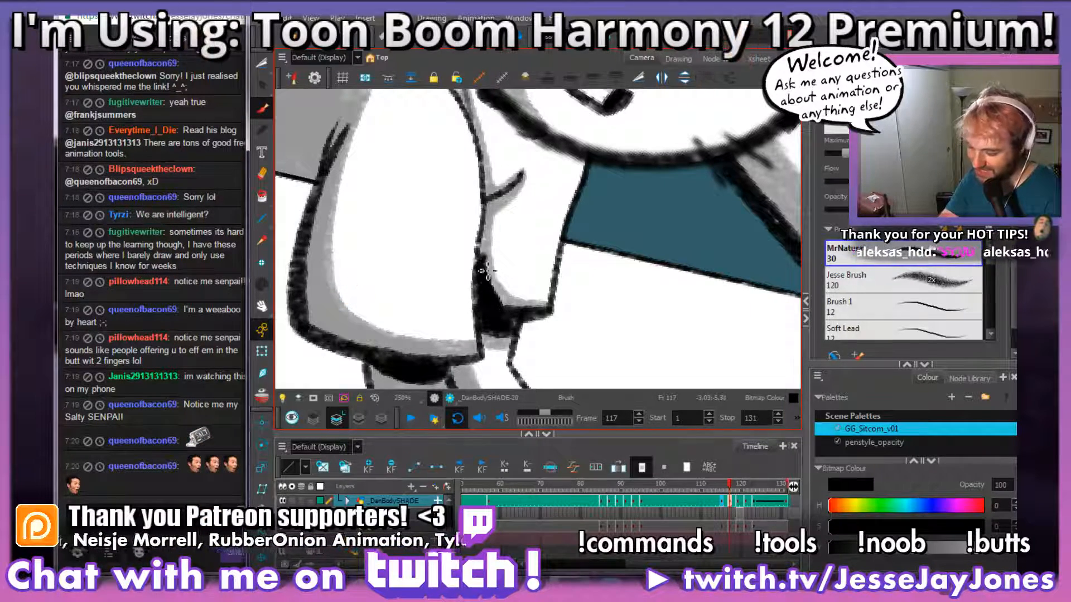
pyautogui.moveTo(499, 313); pyautogui.dragTo(485, 237)
pyautogui.press('1')
pyautogui.press('1')
pyautogui.press('1')
pyautogui.press('1')
pyautogui.press('1')
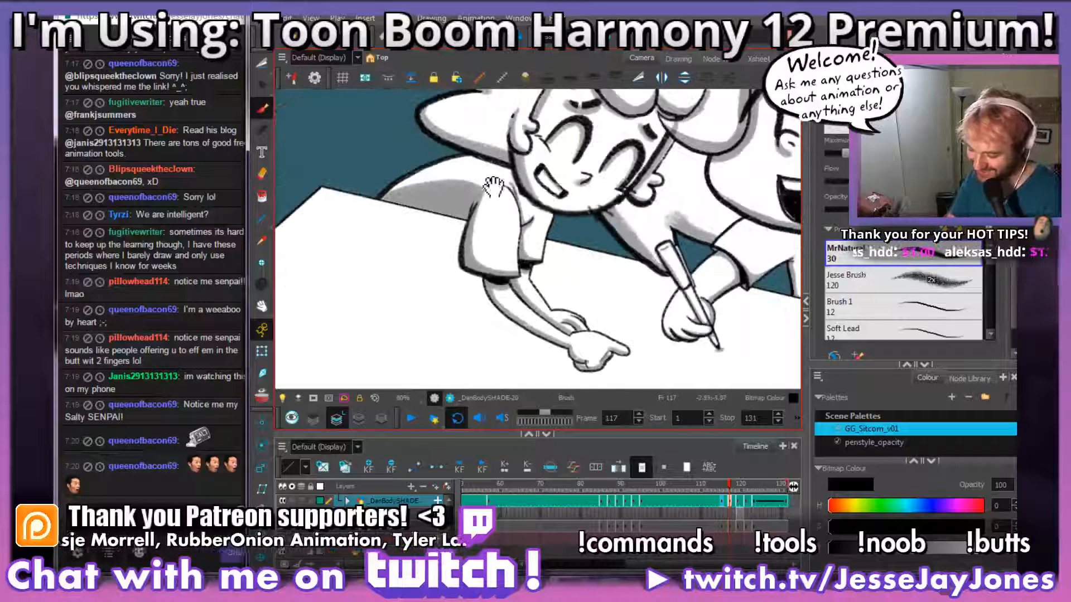
pyautogui.moveTo(616, 286); pyautogui.dragTo(590, 235)
pyautogui.press('1')
pyautogui.moveTo(636, 279); pyautogui.dragTo(552, 281)
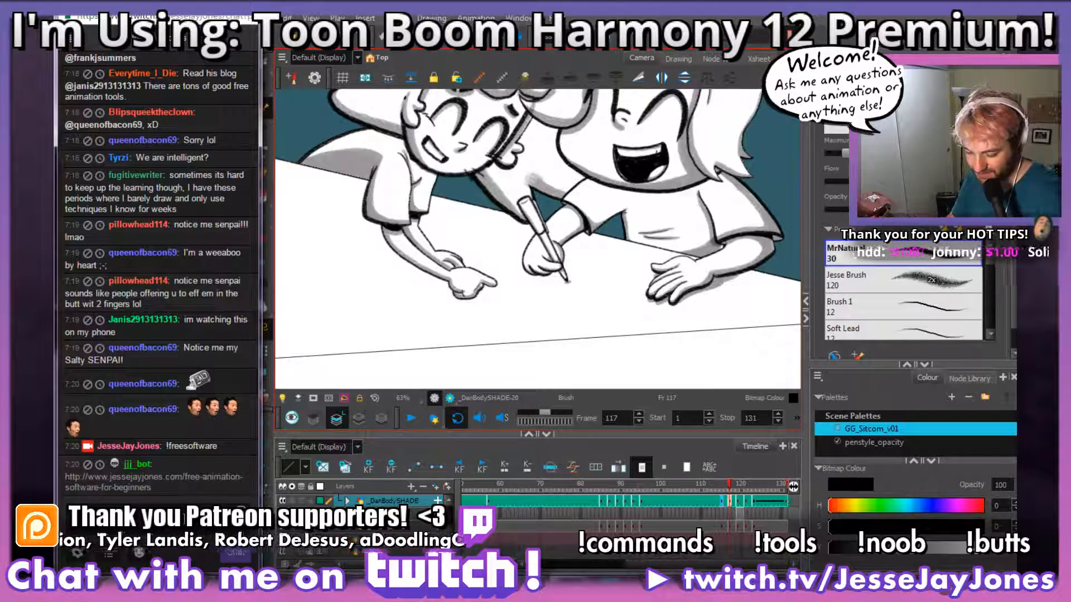
# Step: On frame 119, paint grey shading along the pointing forearm's lower edge and just below its cuff
pyautogui.click(730, 502)
pyautogui.moveTo(577, 251); pyautogui.dragTo(573, 307)
pyautogui.click(732, 510)
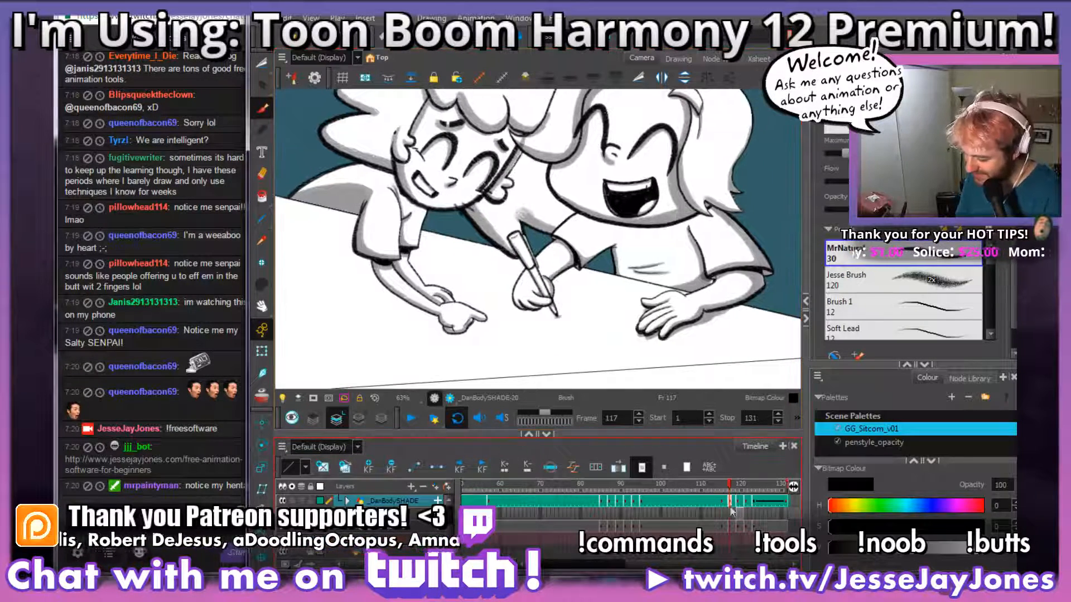
pyautogui.click(739, 501)
pyautogui.click(729, 505)
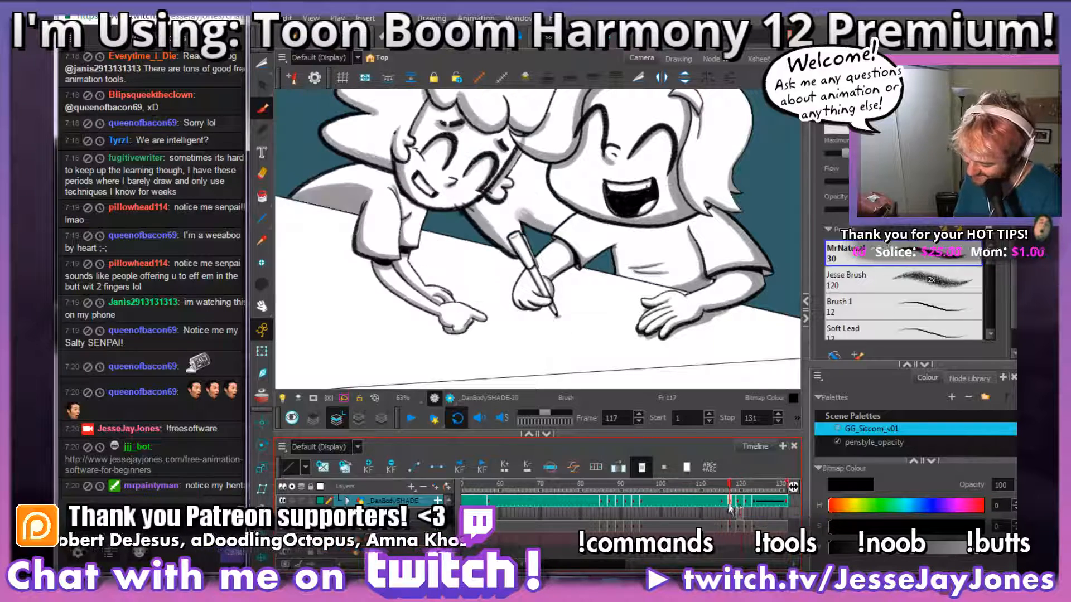
pyautogui.moveTo(489, 247); pyautogui.dragTo(513, 294)
pyautogui.press('2')
pyautogui.press('2')
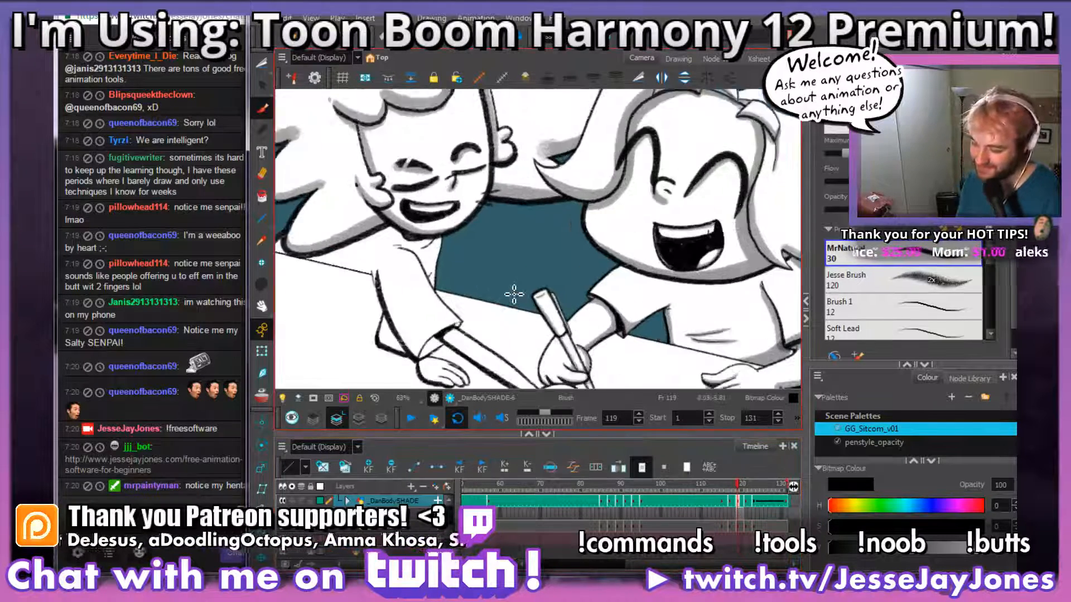
pyautogui.moveTo(340, 336); pyautogui.dragTo(489, 162)
pyautogui.moveTo(601, 245)
pyautogui.mouseDown()
pyautogui.moveTo(614, 342)
pyautogui.moveTo(612, 212)
pyautogui.mouseUp()
pyautogui.press('2')
pyautogui.moveTo(752, 342)
pyautogui.mouseDown()
pyautogui.moveTo(694, 309)
pyautogui.moveTo(574, 298)
pyautogui.mouseUp()
pyautogui.press('2')
pyautogui.press('2')
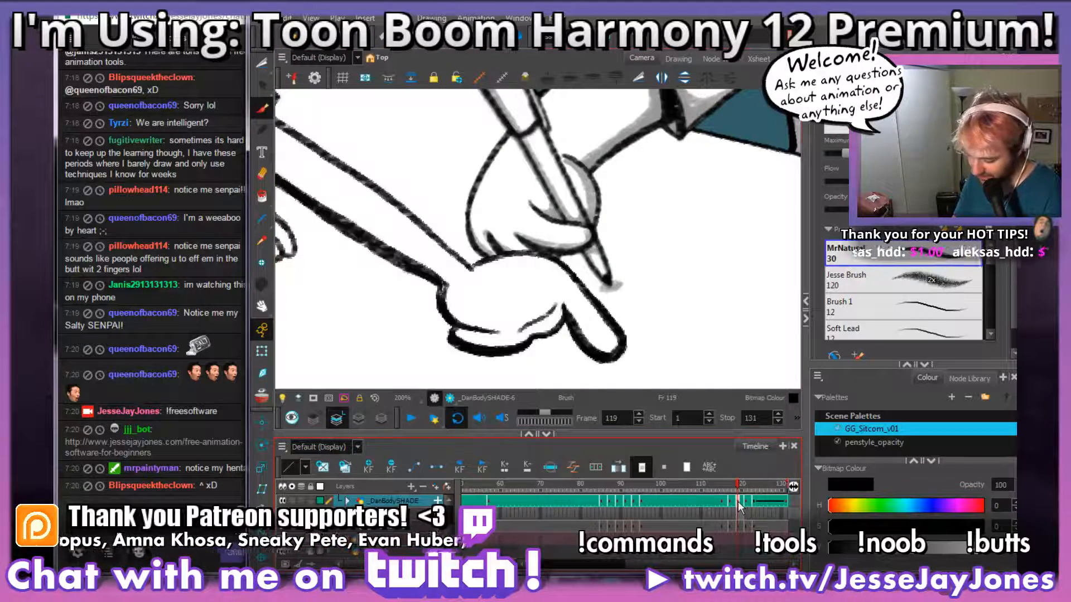
pyautogui.moveTo(543, 301)
pyautogui.mouseDown()
pyautogui.moveTo(669, 321)
pyautogui.moveTo(519, 270)
pyautogui.moveTo(413, 187)
pyautogui.moveTo(435, 206)
pyautogui.mouseUp()
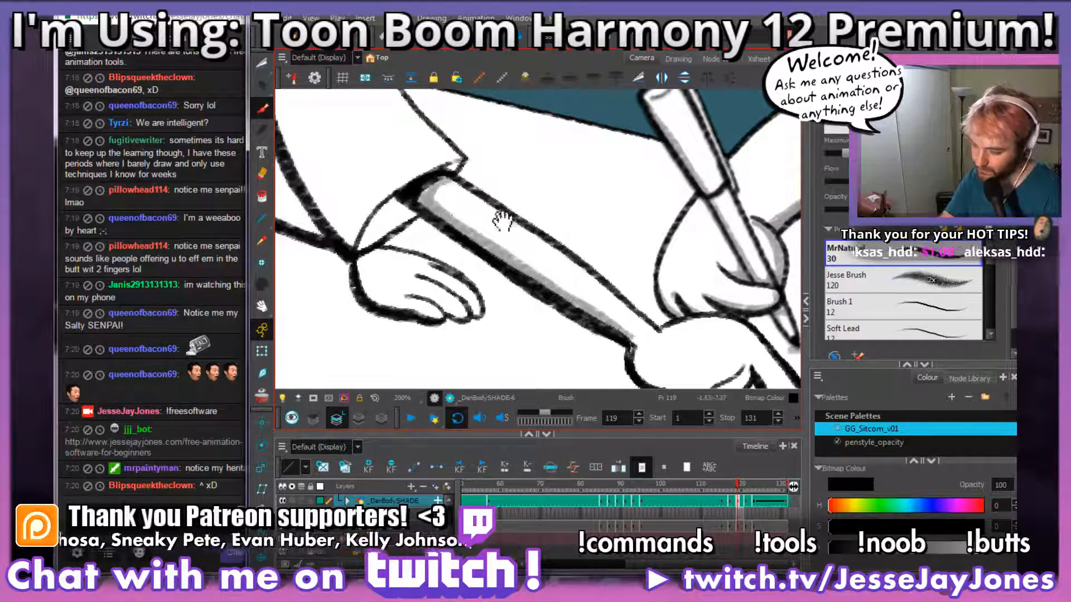
# Step: Shade the hand resting on the table with grey along its outer palm edge and between the fingers
pyautogui.moveTo(503, 220); pyautogui.dragTo(617, 225)
pyautogui.moveTo(554, 325)
pyautogui.mouseDown()
pyautogui.moveTo(505, 313)
pyautogui.moveTo(471, 276)
pyautogui.mouseUp()
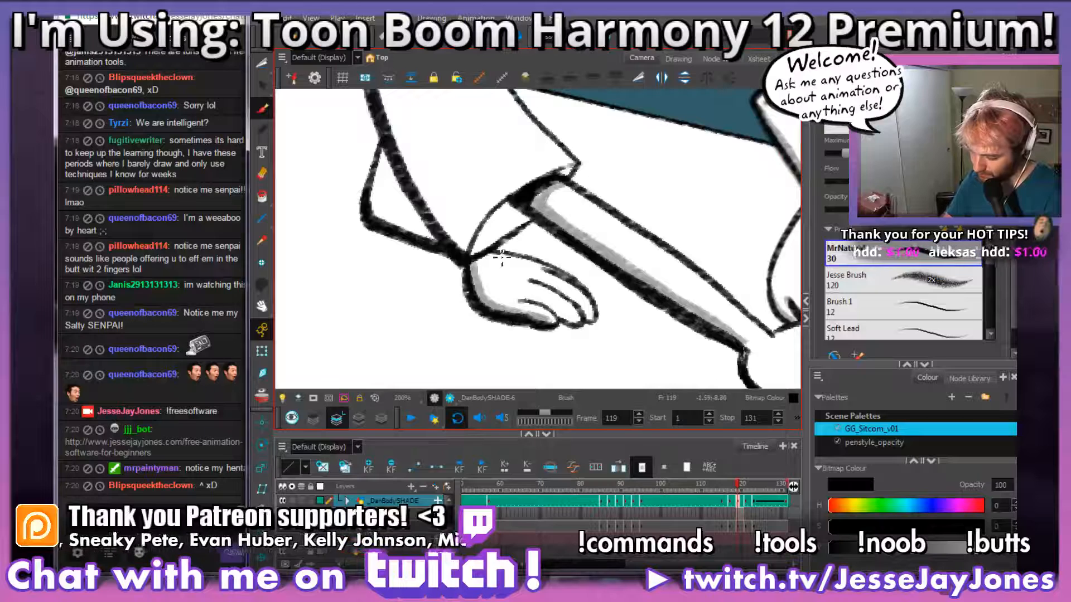
pyautogui.moveTo(580, 322); pyautogui.dragTo(525, 301)
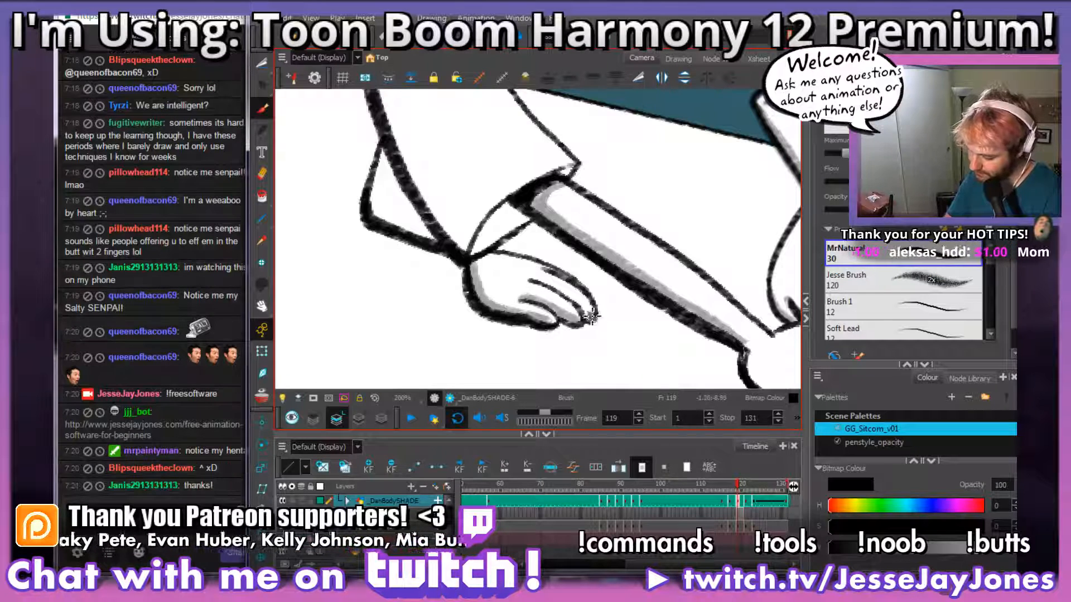
pyautogui.moveTo(593, 319); pyautogui.dragTo(543, 283)
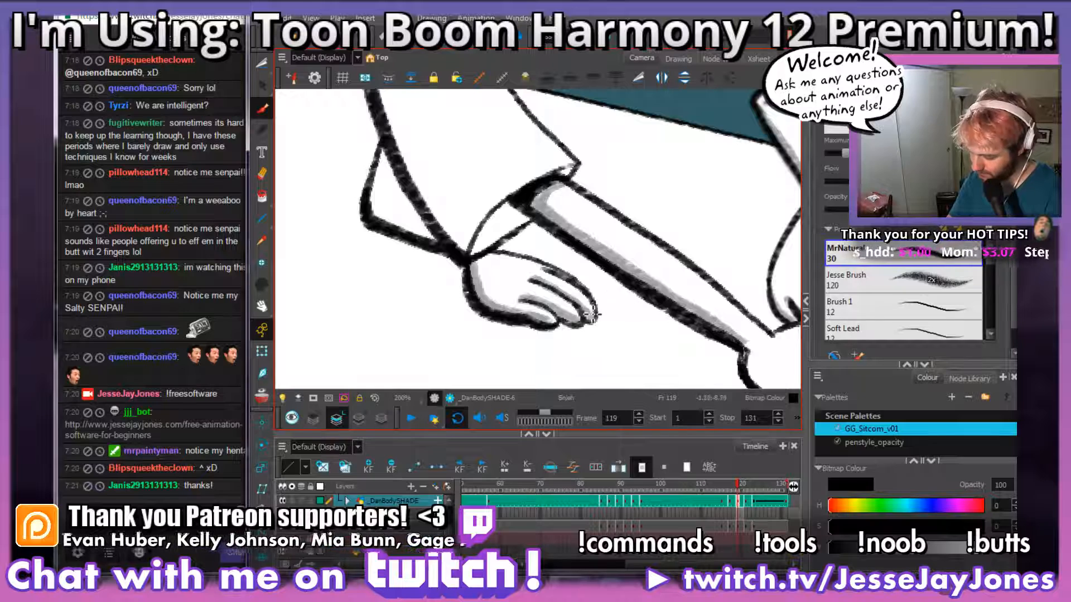
pyautogui.moveTo(591, 315)
pyautogui.mouseDown()
pyautogui.moveTo(529, 272)
pyautogui.moveTo(643, 288)
pyautogui.mouseUp()
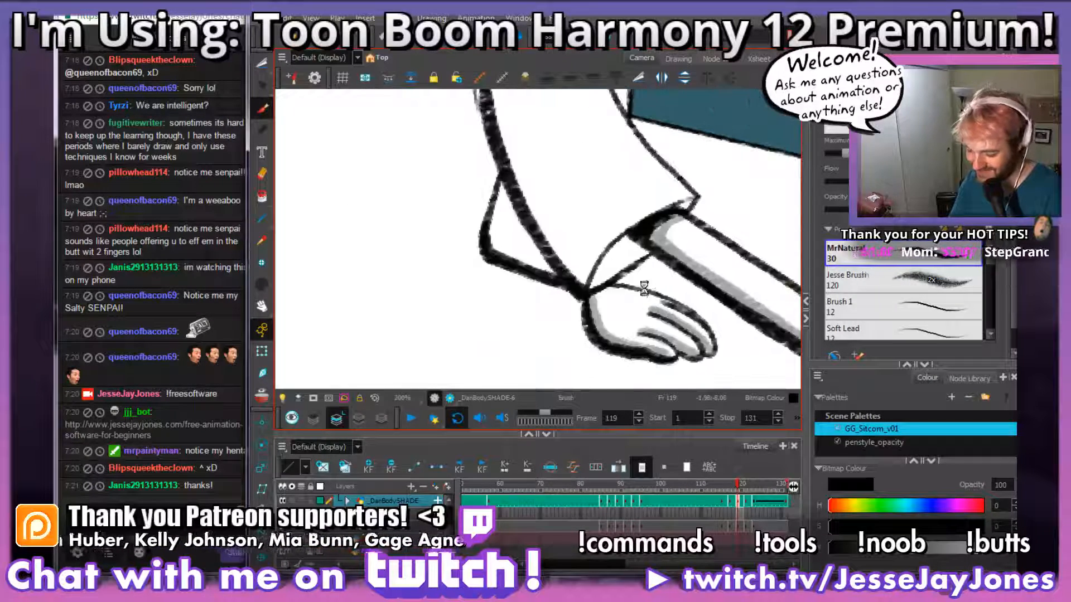
# Step: Paint grey shading around the inside edges of the triangular elbow area behind the near sleeve
pyautogui.moveTo(662, 180); pyautogui.dragTo(568, 273)
pyautogui.moveTo(473, 348)
pyautogui.mouseDown()
pyautogui.moveTo(425, 262)
pyautogui.moveTo(415, 307)
pyautogui.moveTo(474, 354)
pyautogui.mouseUp()
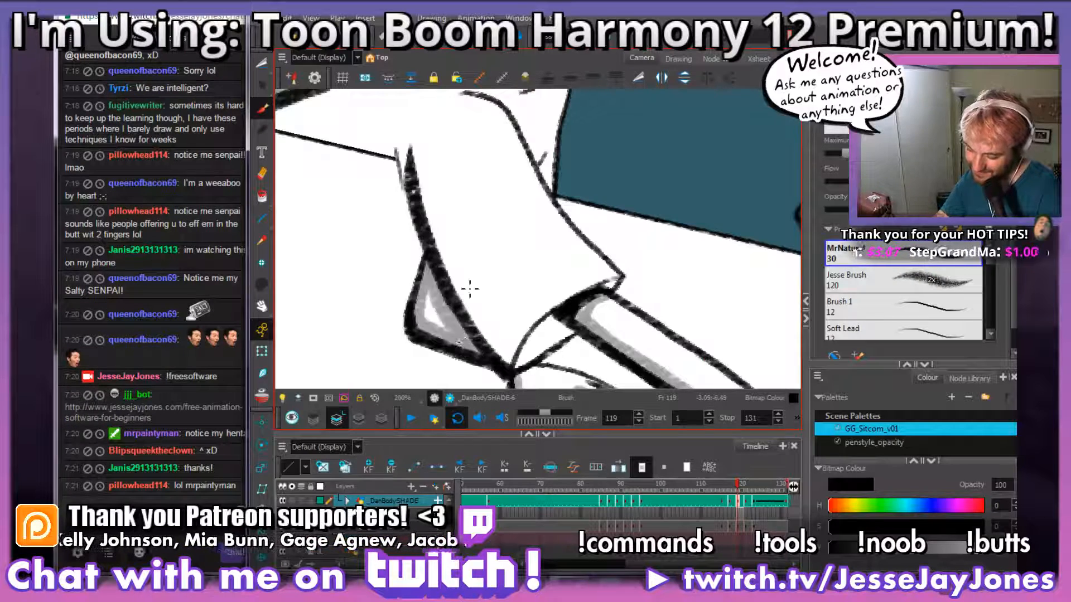
pyautogui.press('1')
pyautogui.press('1')
pyautogui.press('1')
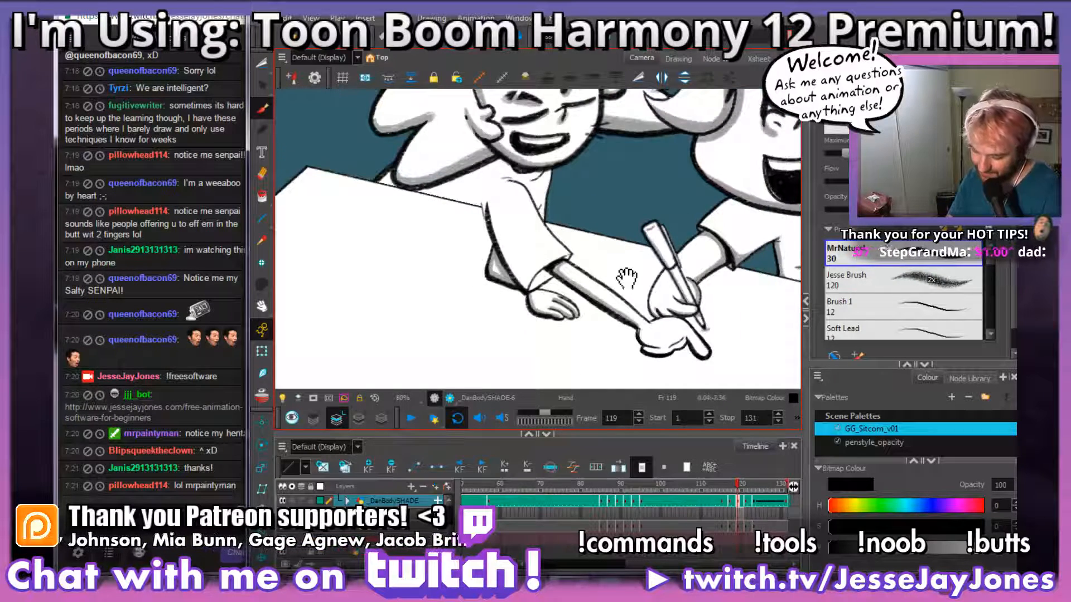
pyautogui.moveTo(626, 278); pyautogui.dragTo(611, 308)
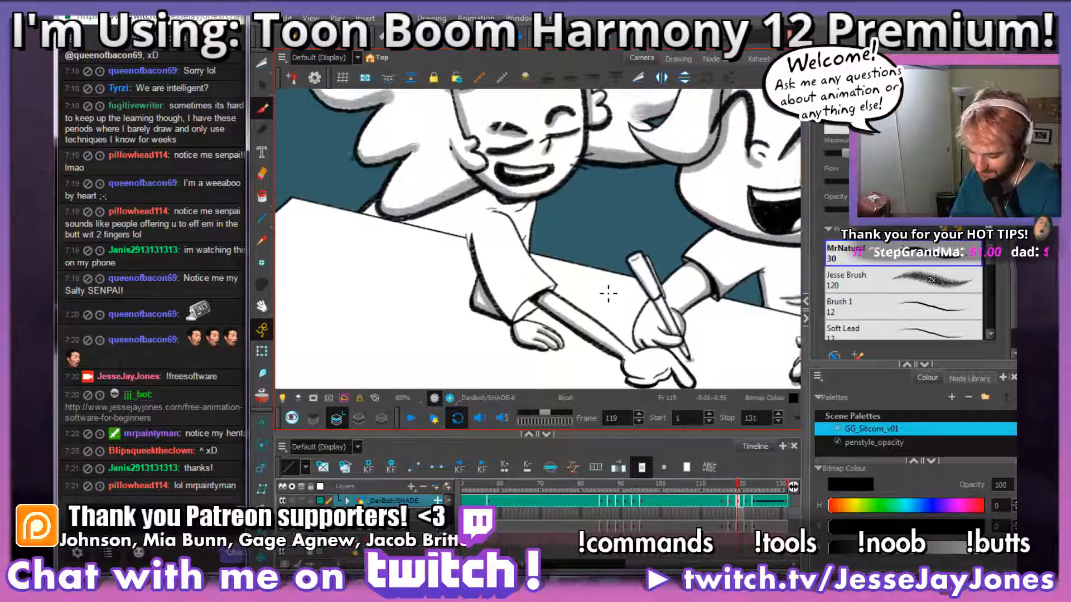
# Step: Touch up the grey shading on the resting hand's palm edge and save the scene
pyautogui.press('2')
pyautogui.press('2')
pyautogui.moveTo(586, 353); pyautogui.dragTo(617, 167)
pyautogui.press('2')
pyautogui.press('2')
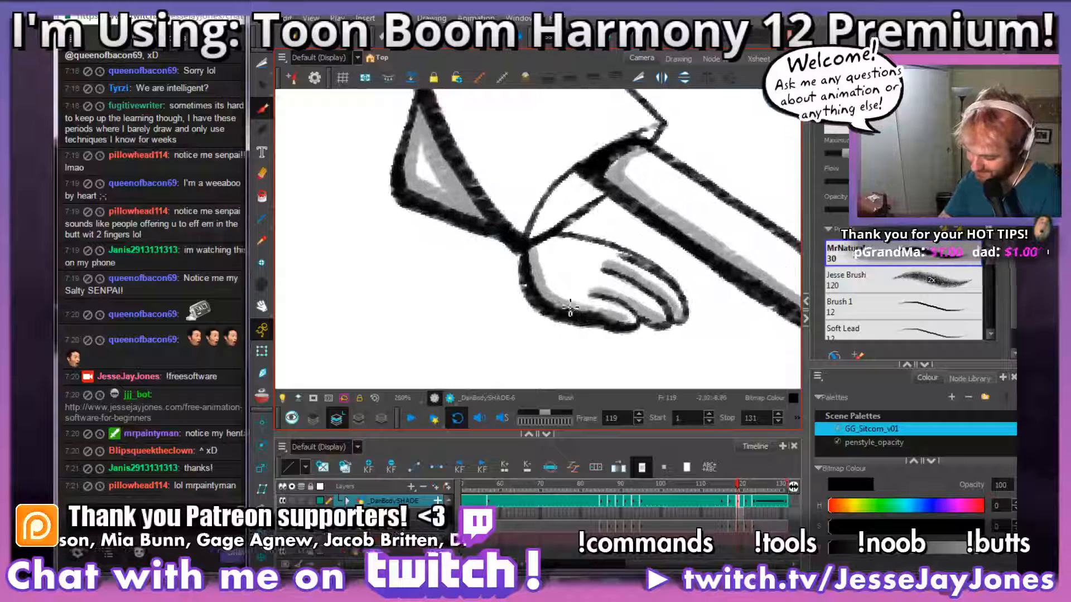
pyautogui.moveTo(556, 294)
pyautogui.mouseDown()
pyautogui.moveTo(537, 255)
pyautogui.moveTo(537, 282)
pyautogui.moveTo(568, 303)
pyautogui.mouseUp()
pyautogui.hotkey('ctrl', 's')
# Step: Outline a grey shadow along the near sleeve's outer edge and fill the area above its hem on frame 119
pyautogui.moveTo(647, 214); pyautogui.dragTo(545, 293)
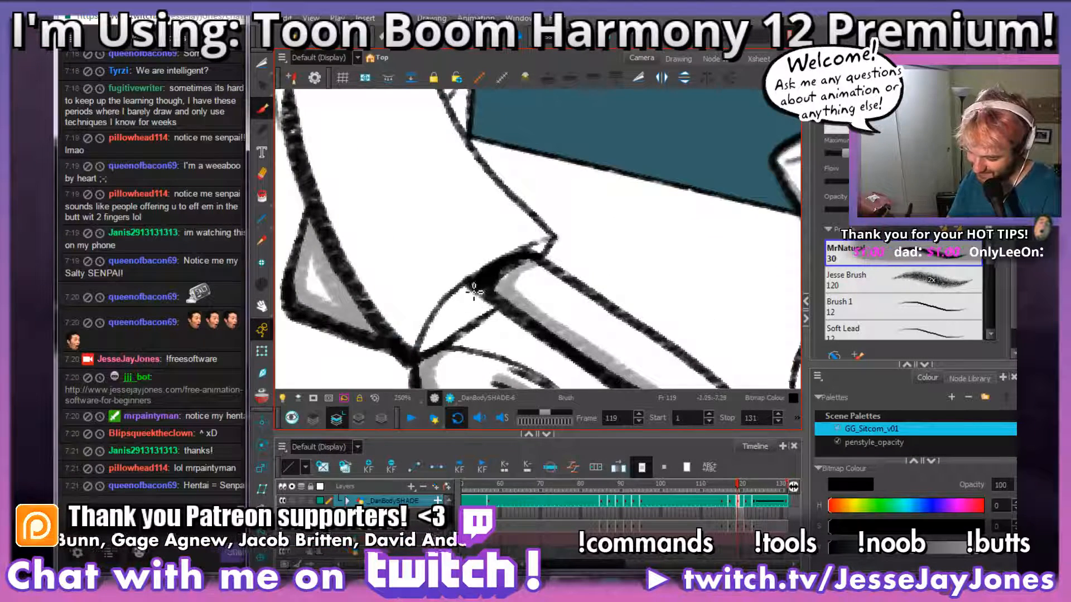
pyautogui.moveTo(432, 328)
pyautogui.mouseDown()
pyautogui.moveTo(419, 350)
pyautogui.moveTo(463, 303)
pyautogui.mouseUp()
pyautogui.moveTo(549, 245); pyautogui.dragTo(546, 248)
pyautogui.moveTo(589, 247)
pyautogui.mouseDown()
pyautogui.moveTo(687, 275)
pyautogui.moveTo(594, 296)
pyautogui.moveTo(541, 262)
pyautogui.moveTo(485, 105)
pyautogui.mouseUp()
pyautogui.press('1')
pyautogui.press('1')
pyautogui.press('1')
pyautogui.press('1')
pyautogui.press('2')
pyautogui.press('2')
pyautogui.press('2')
pyautogui.moveTo(623, 305); pyautogui.dragTo(578, 353)
pyautogui.moveTo(555, 333)
pyautogui.mouseDown()
pyautogui.moveTo(608, 309)
pyautogui.moveTo(574, 310)
pyautogui.moveTo(542, 287)
pyautogui.moveTo(549, 295)
pyautogui.mouseUp()
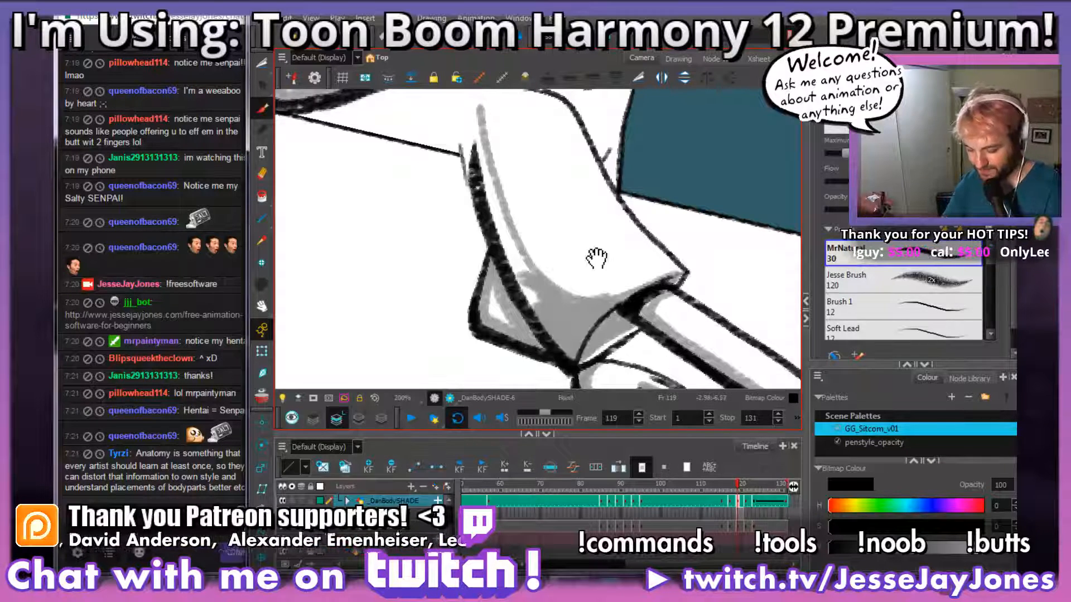
# Step: Fill the outlined shadow along the near sleeve's outer edge with grey up to the shoulder
pyautogui.moveTo(597, 257); pyautogui.dragTo(571, 303)
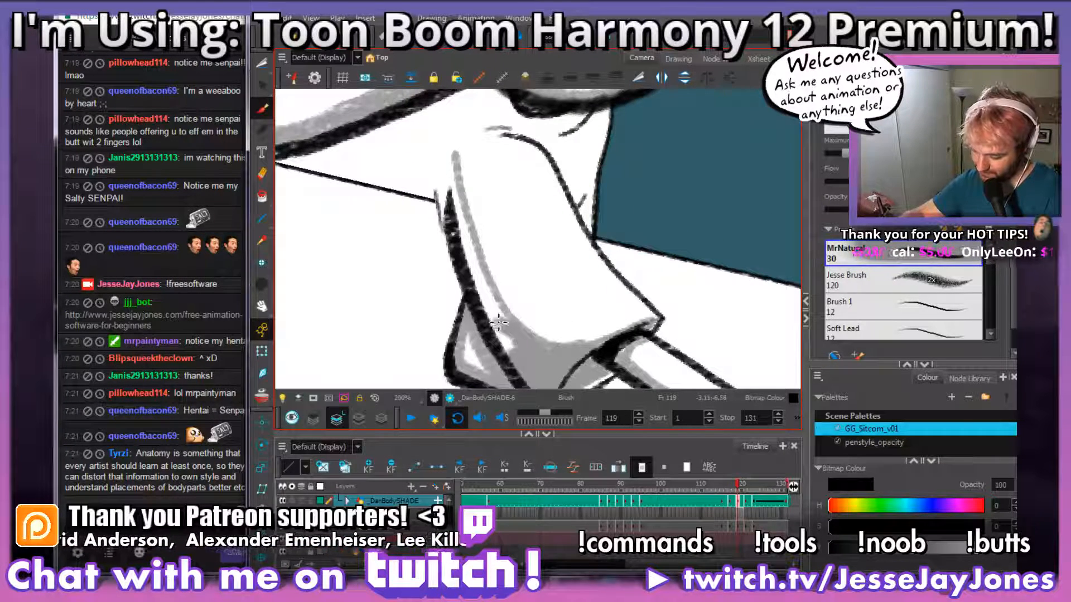
pyautogui.moveTo(498, 323)
pyautogui.mouseDown()
pyautogui.moveTo(470, 249)
pyautogui.moveTo(499, 332)
pyautogui.moveTo(458, 162)
pyautogui.mouseUp()
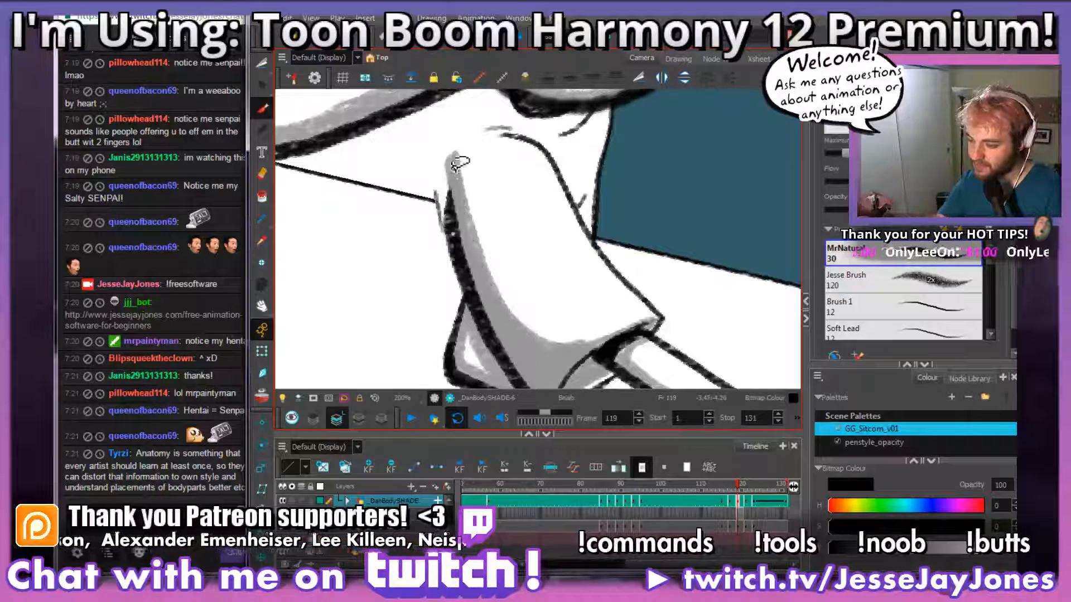
pyautogui.moveTo(502, 306); pyautogui.dragTo(550, 354)
pyautogui.moveTo(585, 295); pyautogui.dragTo(628, 305)
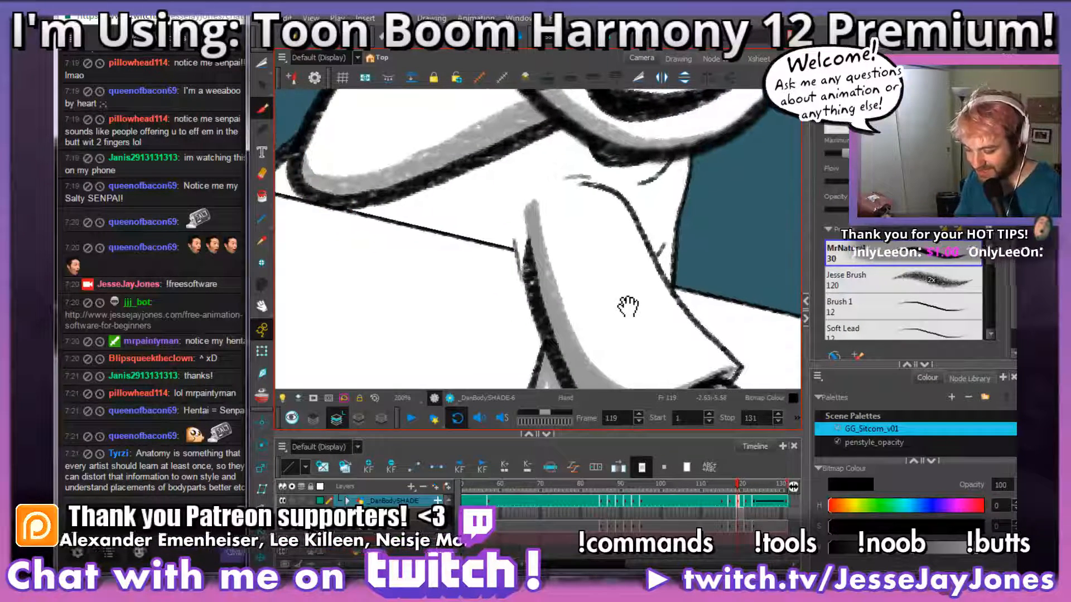
pyautogui.moveTo(567, 276); pyautogui.dragTo(593, 288)
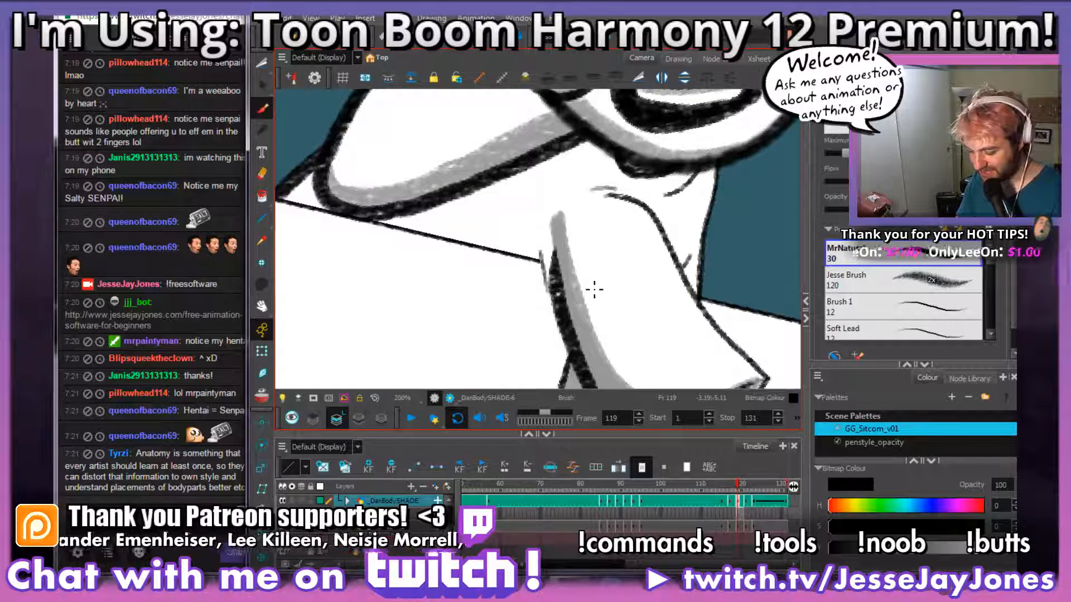
pyautogui.moveTo(561, 247); pyautogui.dragTo(539, 241)
pyautogui.moveTo(604, 249)
pyautogui.mouseDown()
pyautogui.moveTo(571, 280)
pyautogui.moveTo(657, 283)
pyautogui.moveTo(645, 307)
pyautogui.moveTo(624, 299)
pyautogui.moveTo(609, 308)
pyautogui.mouseUp()
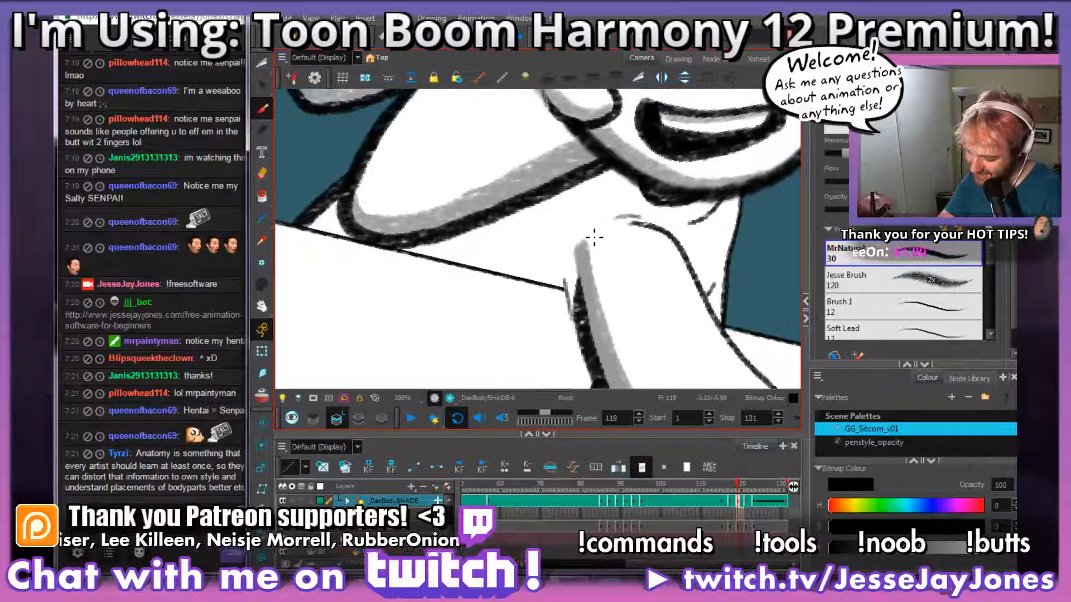
# Step: Outline the cast shadow below the hair on the leaning character's back and fill it with grey down to the table edge
pyautogui.moveTo(588, 239)
pyautogui.mouseDown()
pyautogui.moveTo(418, 239)
pyautogui.moveTo(354, 211)
pyautogui.mouseUp()
pyautogui.hotkey('ctrl', 'z')
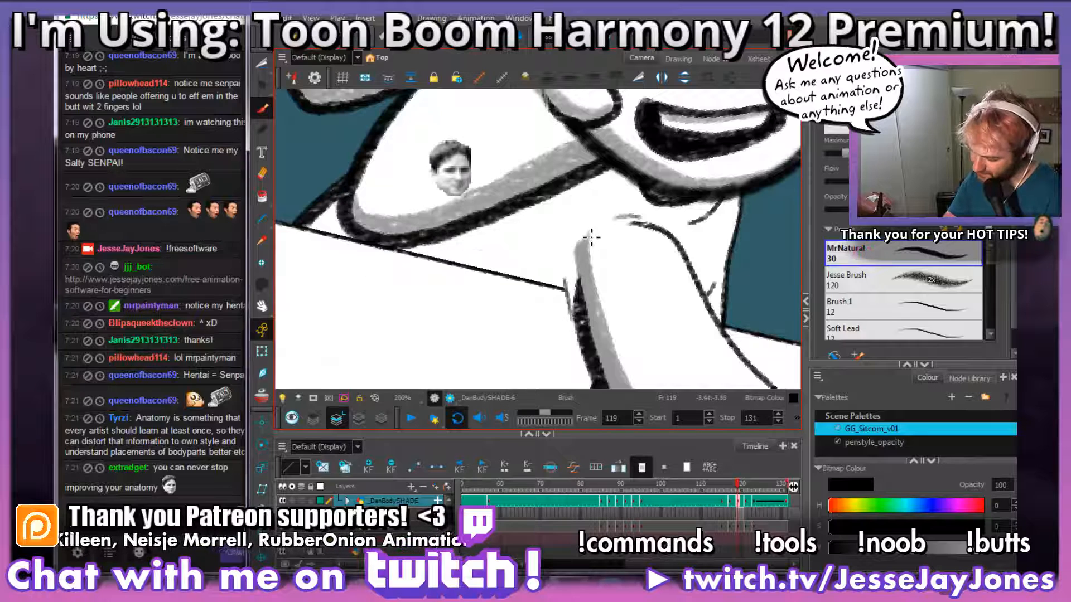
pyautogui.moveTo(590, 237); pyautogui.dragTo(419, 251)
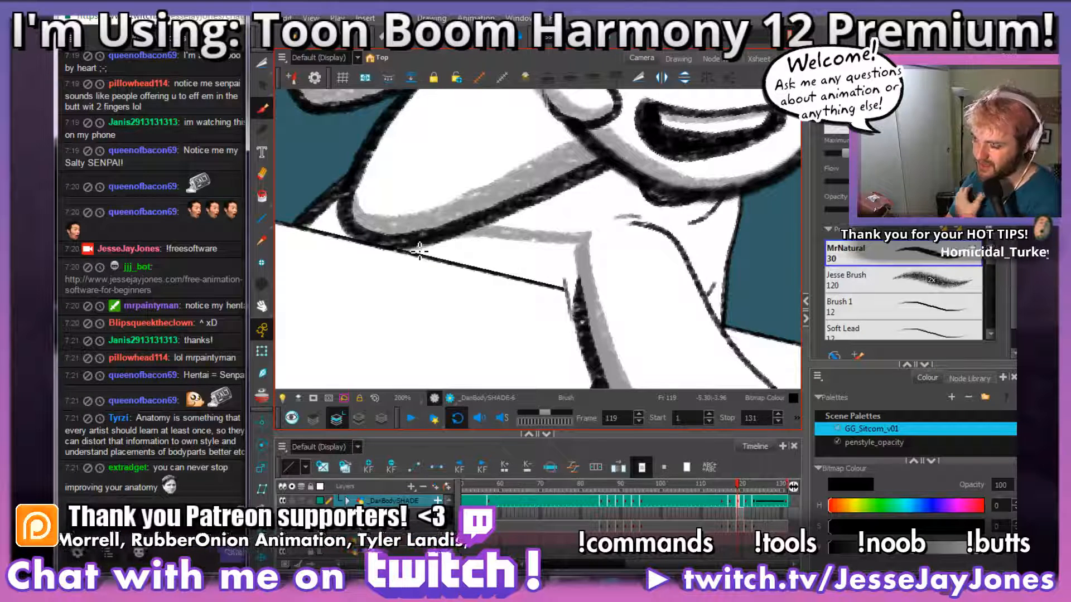
pyautogui.moveTo(576, 255)
pyautogui.mouseDown()
pyautogui.moveTo(575, 293)
pyautogui.moveTo(581, 259)
pyautogui.moveTo(568, 258)
pyautogui.moveTo(574, 291)
pyautogui.moveTo(421, 258)
pyautogui.moveTo(493, 248)
pyautogui.moveTo(464, 251)
pyautogui.moveTo(484, 267)
pyautogui.moveTo(562, 278)
pyautogui.moveTo(573, 254)
pyautogui.moveTo(520, 258)
pyautogui.moveTo(514, 244)
pyautogui.moveTo(486, 253)
pyautogui.mouseUp()
pyautogui.hotkey('ctrl', 'z')
pyautogui.moveTo(342, 208)
pyautogui.mouseDown()
pyautogui.moveTo(350, 235)
pyautogui.moveTo(324, 222)
pyautogui.mouseUp()
pyautogui.hotkey('ctrl', 'z')
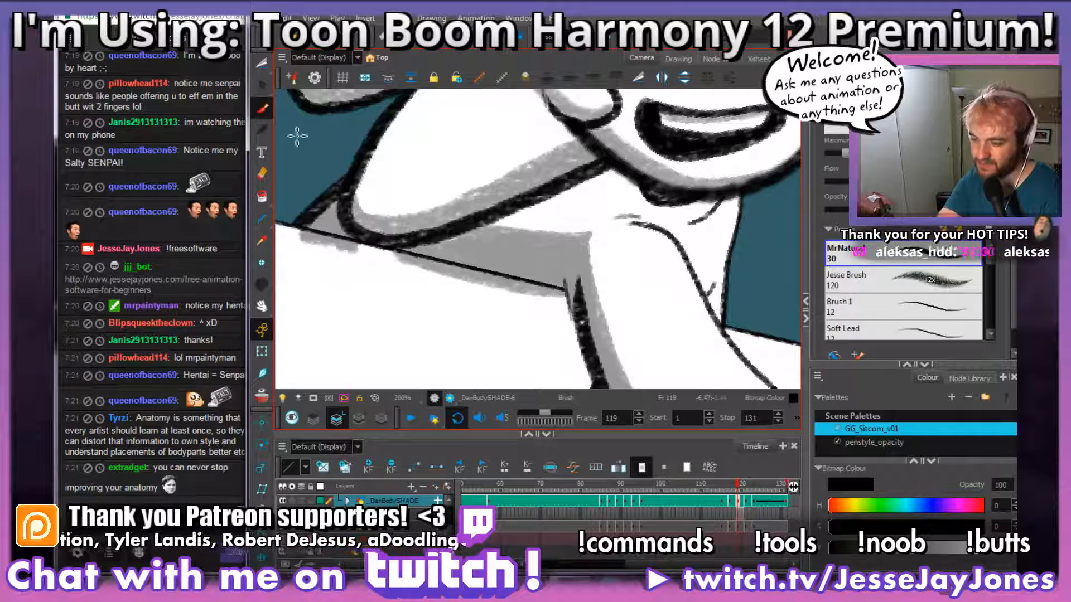
# Step: Cut away the grey paint that spills past the table edge on both sides of the hair tip
pyautogui.click(263, 67)
pyautogui.moveTo(575, 313)
pyautogui.mouseDown()
pyautogui.moveTo(561, 284)
pyautogui.moveTo(396, 249)
pyautogui.moveTo(470, 338)
pyautogui.moveTo(552, 340)
pyautogui.mouseUp()
pyautogui.press('Delete')
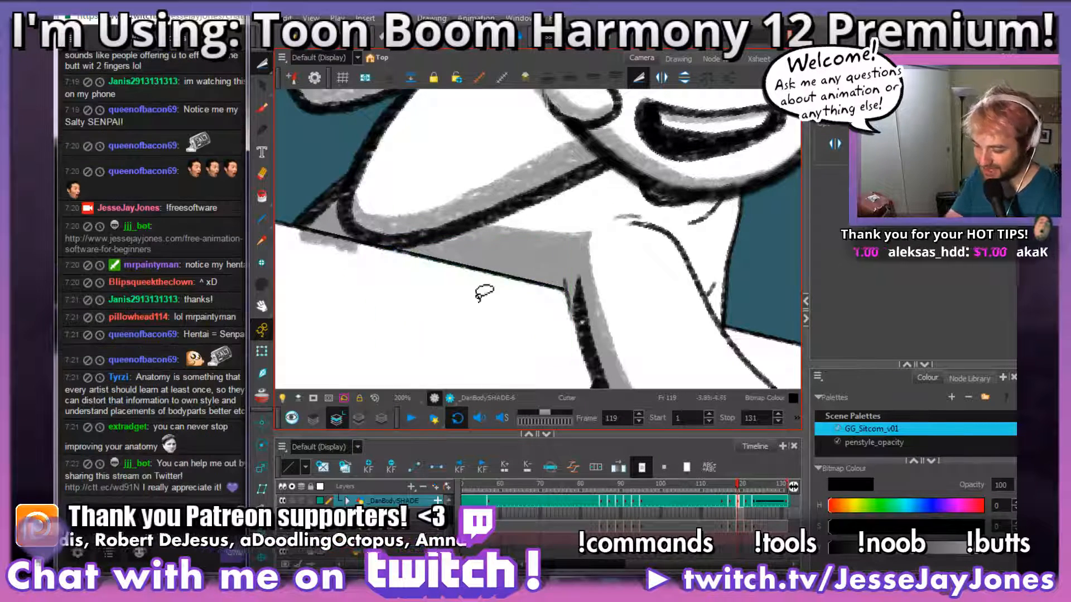
pyautogui.moveTo(362, 279)
pyautogui.mouseDown()
pyautogui.moveTo(369, 254)
pyautogui.moveTo(284, 232)
pyautogui.moveTo(382, 294)
pyautogui.mouseUp()
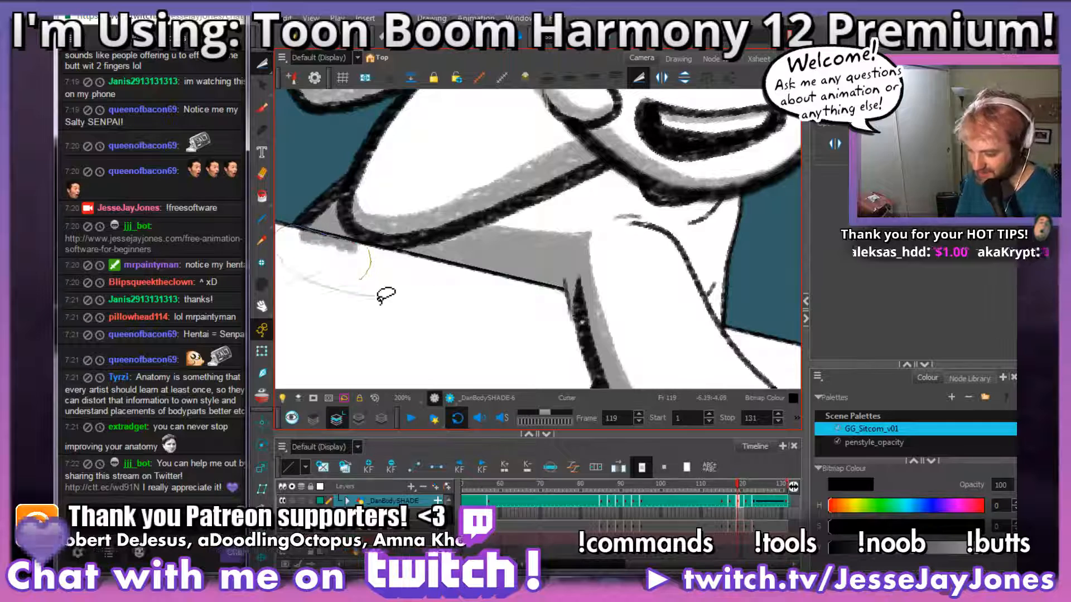
pyautogui.press('Delete')
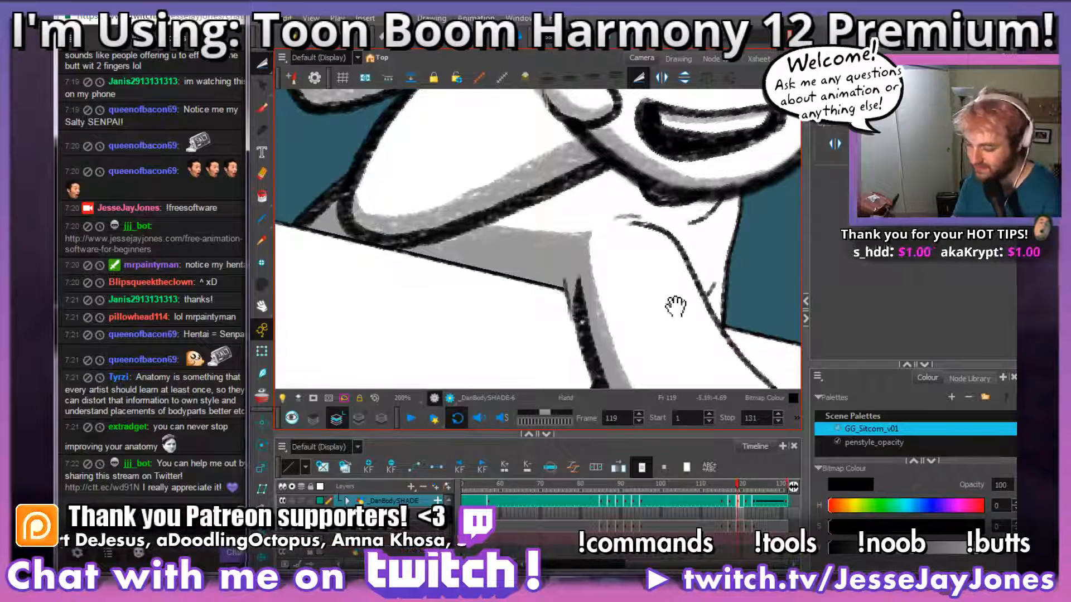
# Step: Paint a grey cast shadow on the neck directly beneath the leaning character's chin on frame 119
pyautogui.scroll(-6, 581, 277)
pyautogui.scroll(5, 530, 235)
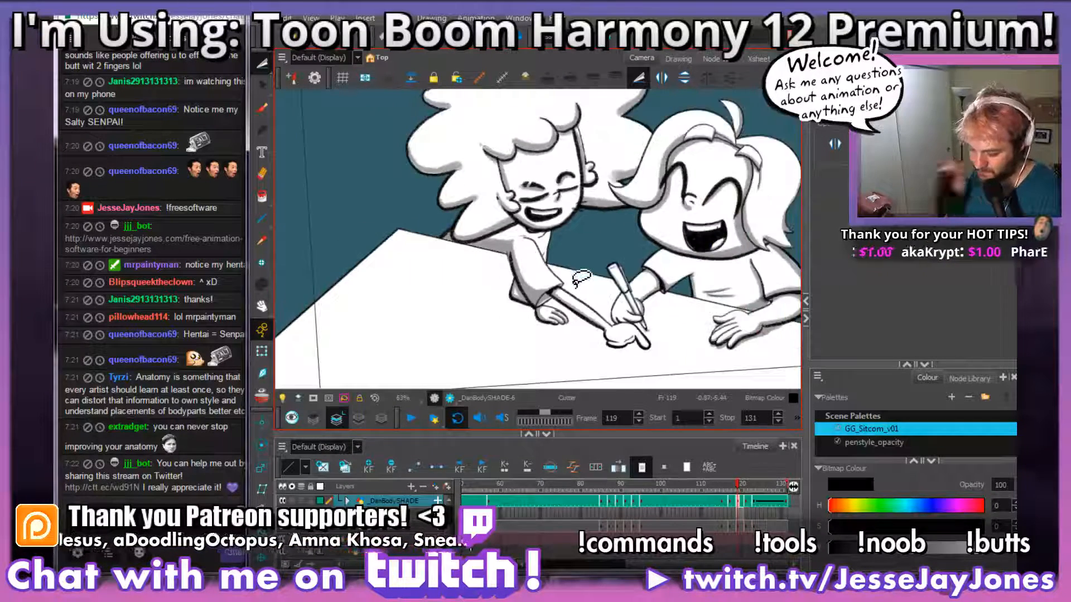
pyautogui.click(262, 109)
pyautogui.scroll(1, 592, 235)
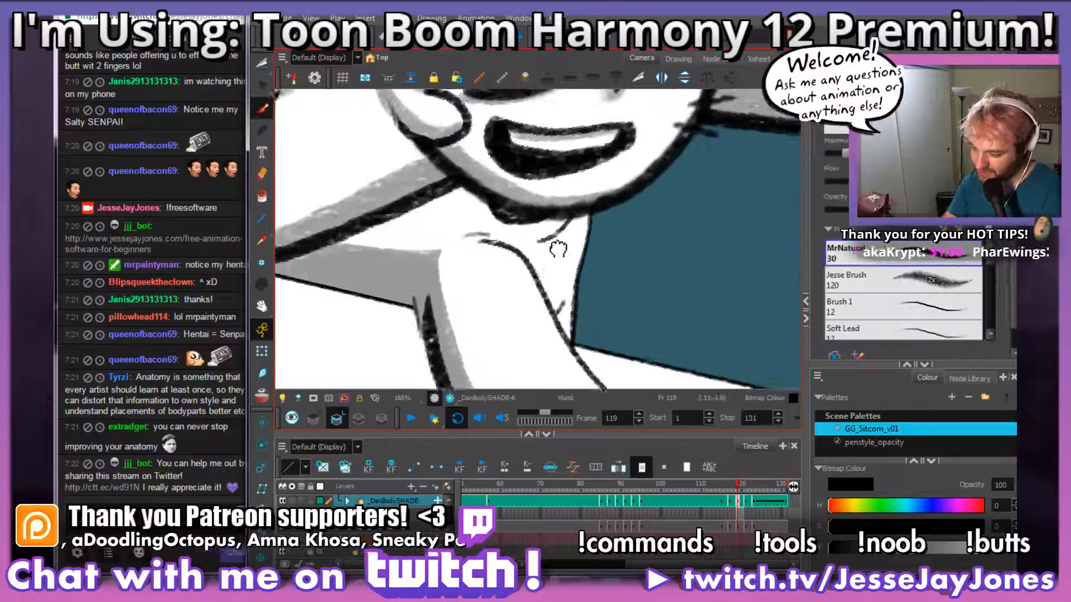
pyautogui.moveTo(594, 238)
pyautogui.mouseDown()
pyautogui.moveTo(560, 248)
pyautogui.moveTo(474, 224)
pyautogui.moveTo(592, 239)
pyautogui.mouseUp()
pyautogui.scroll(-6, 591, 239)
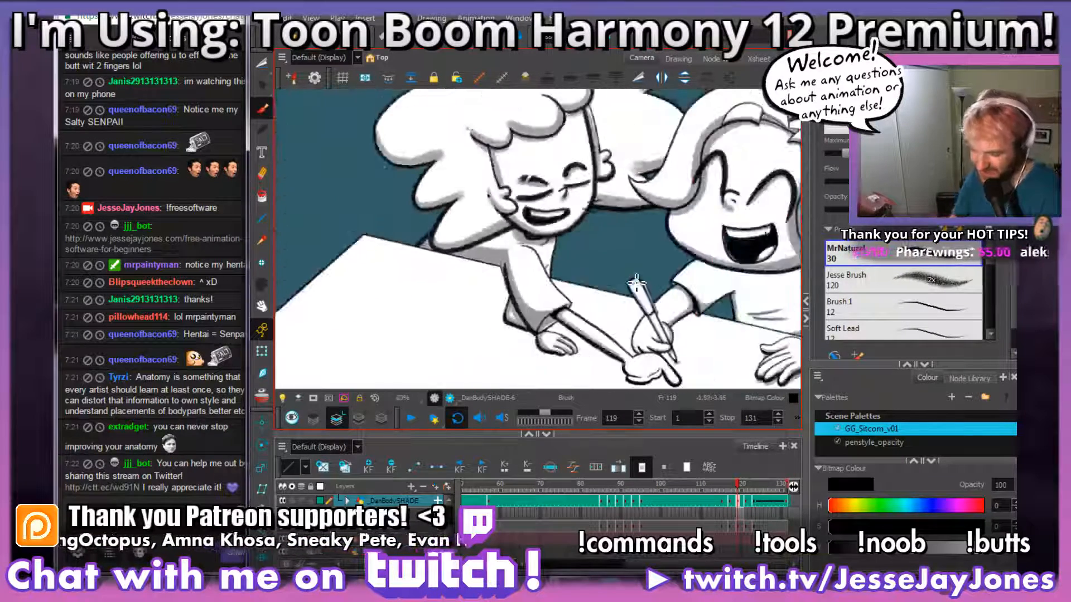
# Step: Paint grey shading on the narrow torso area along the near sleeve's inner contour line
pyautogui.scroll(6, 574, 259)
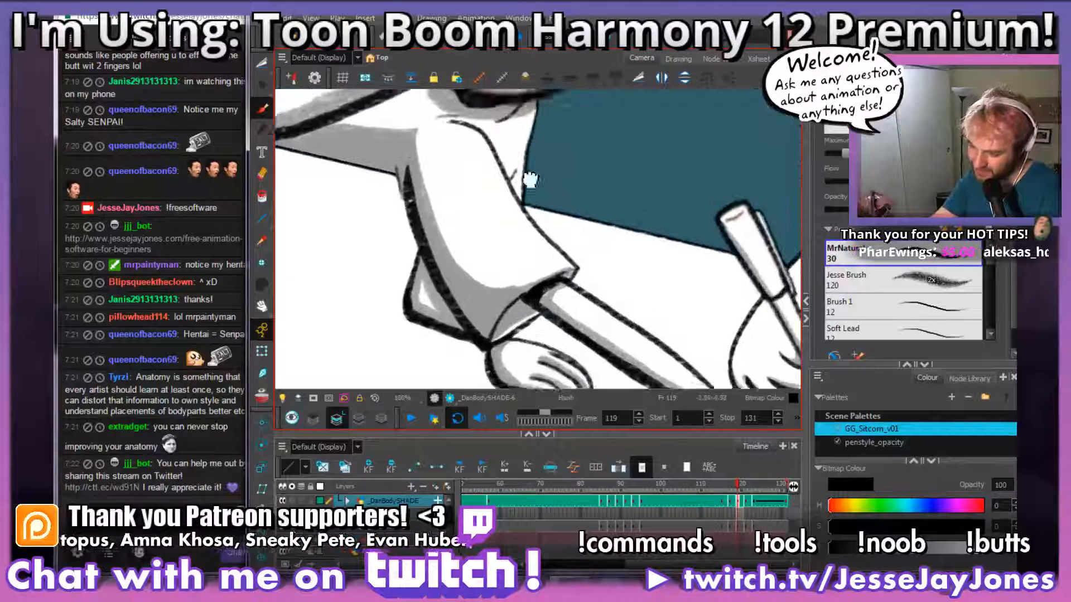
pyautogui.moveTo(474, 212); pyautogui.dragTo(495, 252)
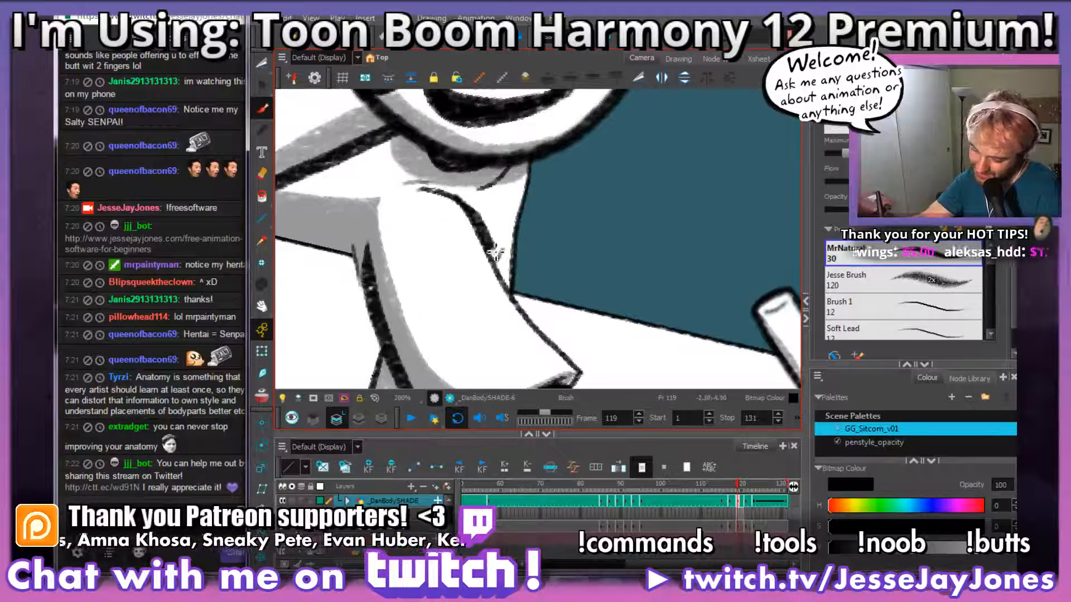
pyautogui.scroll(-3, 575, 256)
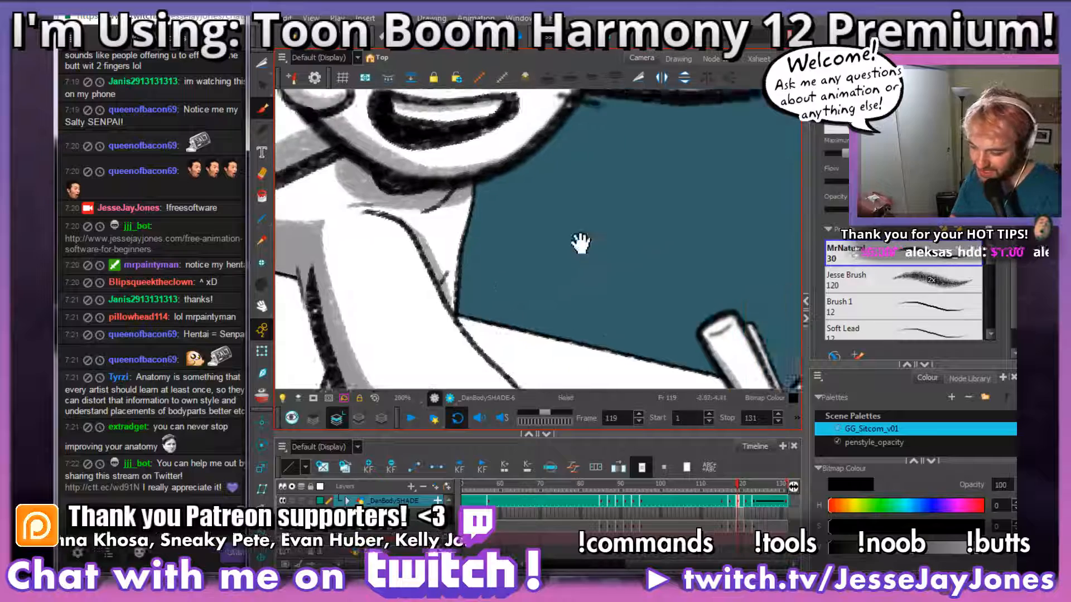
pyautogui.scroll(-2, 580, 243)
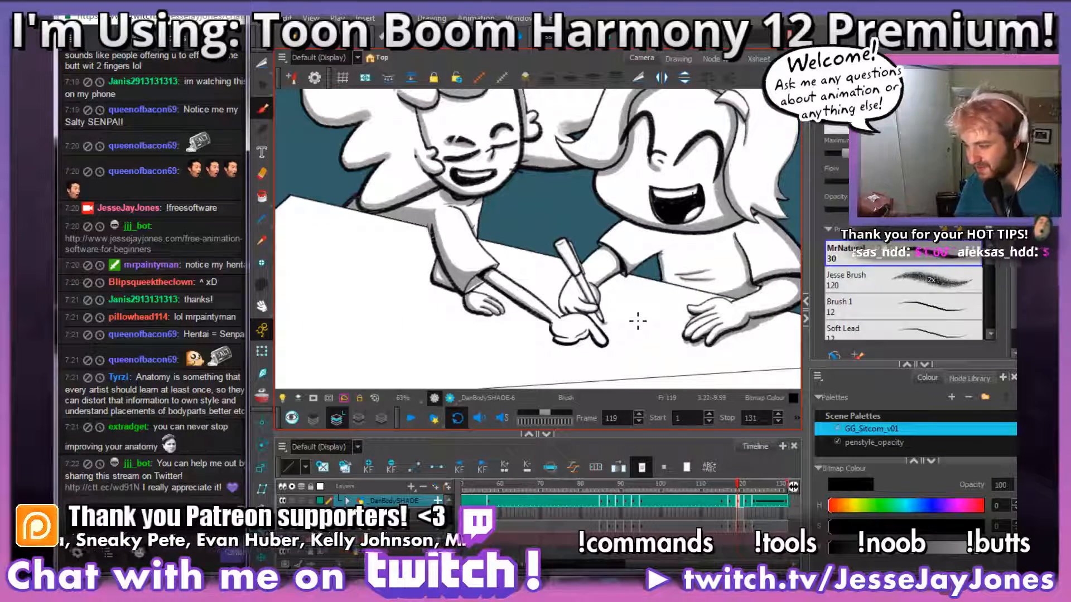
pyautogui.scroll(4, 541, 271)
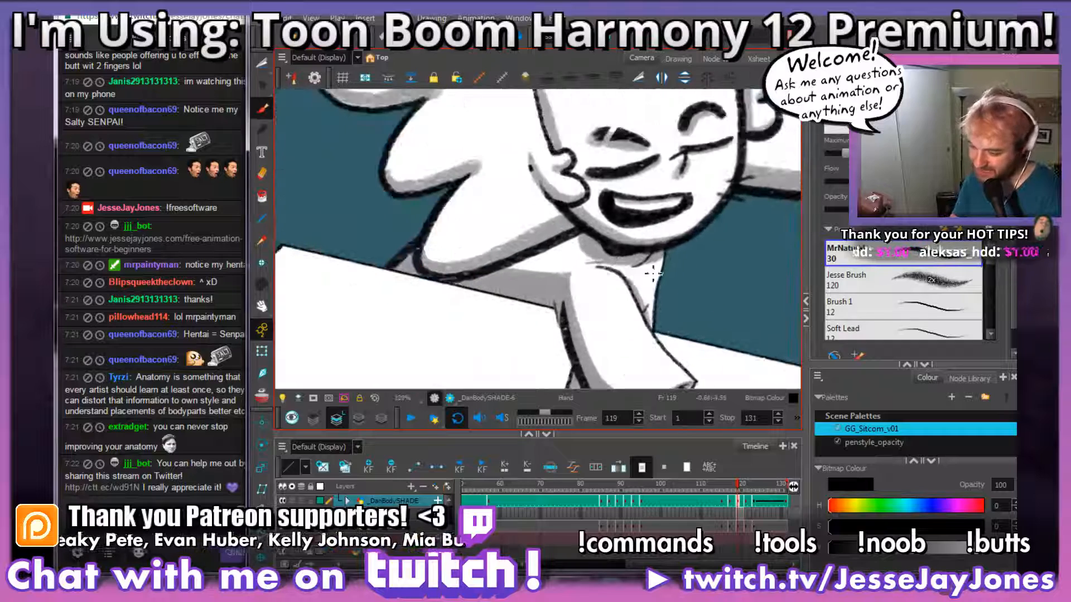
# Step: Try to add another shadow stroke beneath the hair on the leaning character's back
pyautogui.moveTo(599, 244)
pyautogui.mouseDown()
pyautogui.moveTo(558, 251)
pyautogui.moveTo(508, 293)
pyautogui.moveTo(499, 285)
pyautogui.moveTo(533, 297)
pyautogui.moveTo(531, 283)
pyautogui.mouseUp()
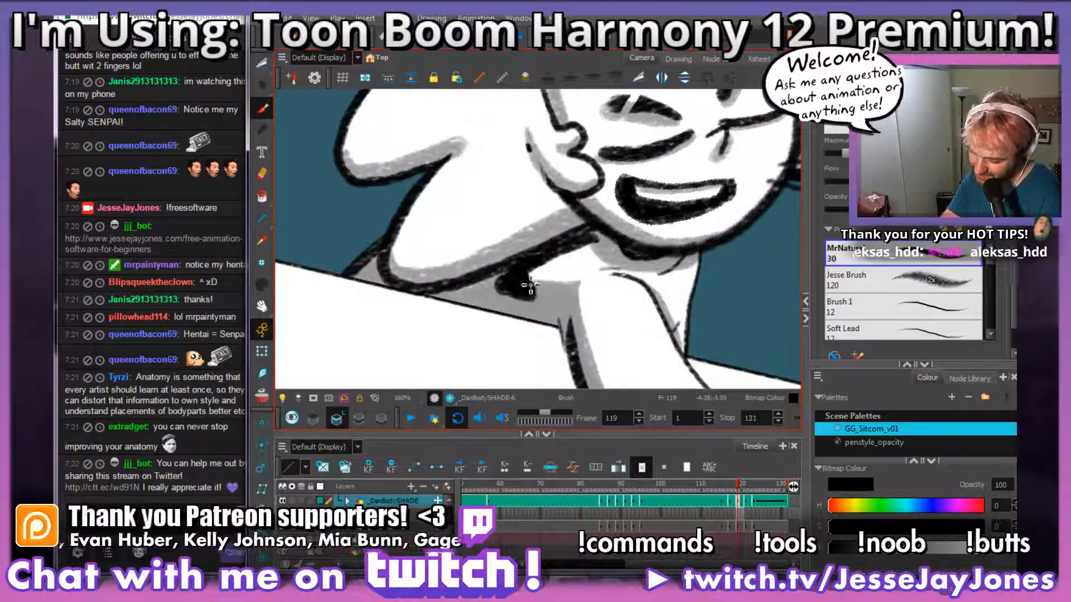
pyautogui.hotkey('ctrl', 'z')
pyautogui.press('1')
pyautogui.scroll(-5, 561, 266)
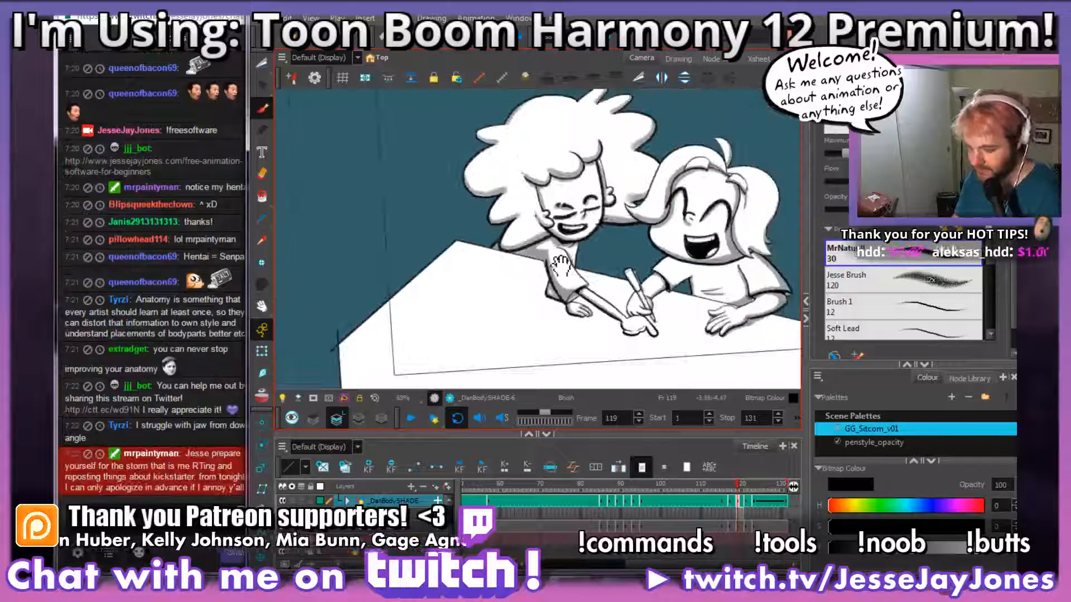
pyautogui.scroll(2, 622, 302)
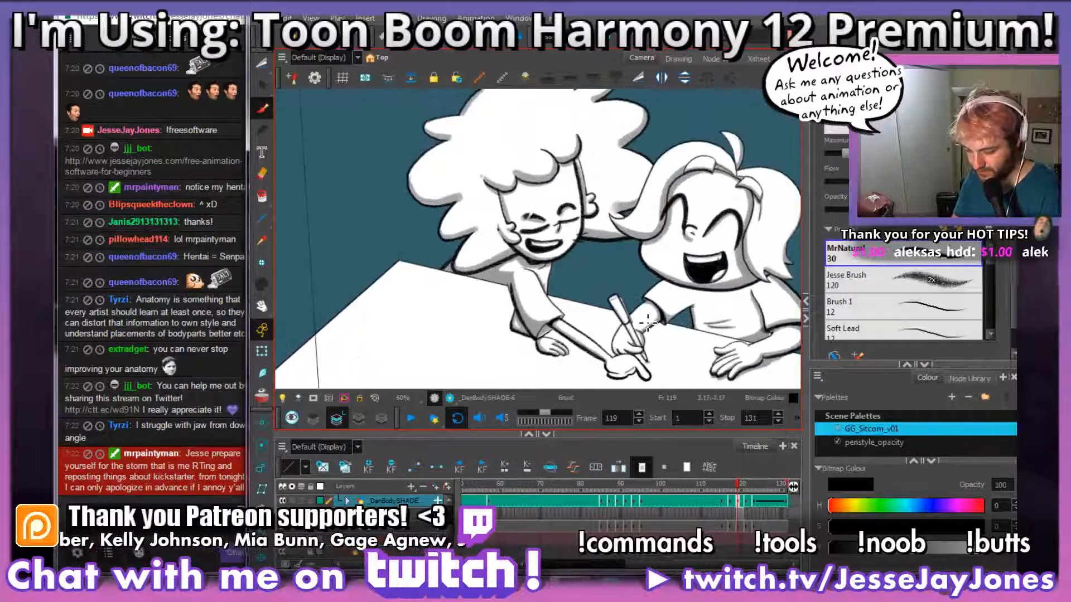
pyautogui.moveTo(574, 336); pyautogui.dragTo(593, 291)
pyautogui.hotkey('alt', 'Tab')
pyautogui.hotkey('alt', 'Tab')
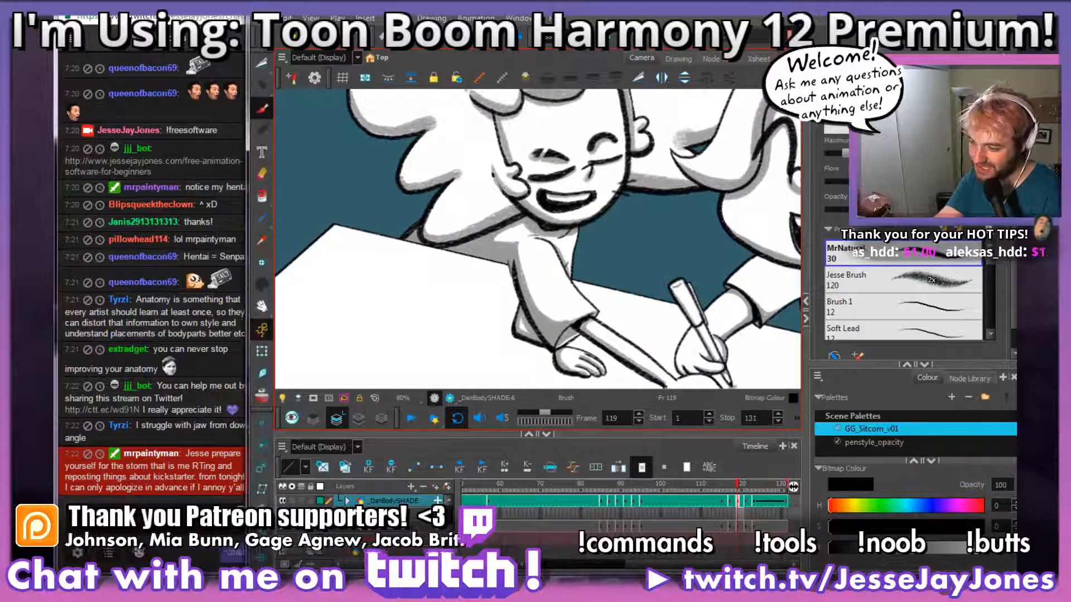
# Step: Sketch a demonstration head seen from below, with jawline, neck and skull, on the empty background beside the table
pyautogui.moveTo(497, 288); pyautogui.dragTo(692, 333)
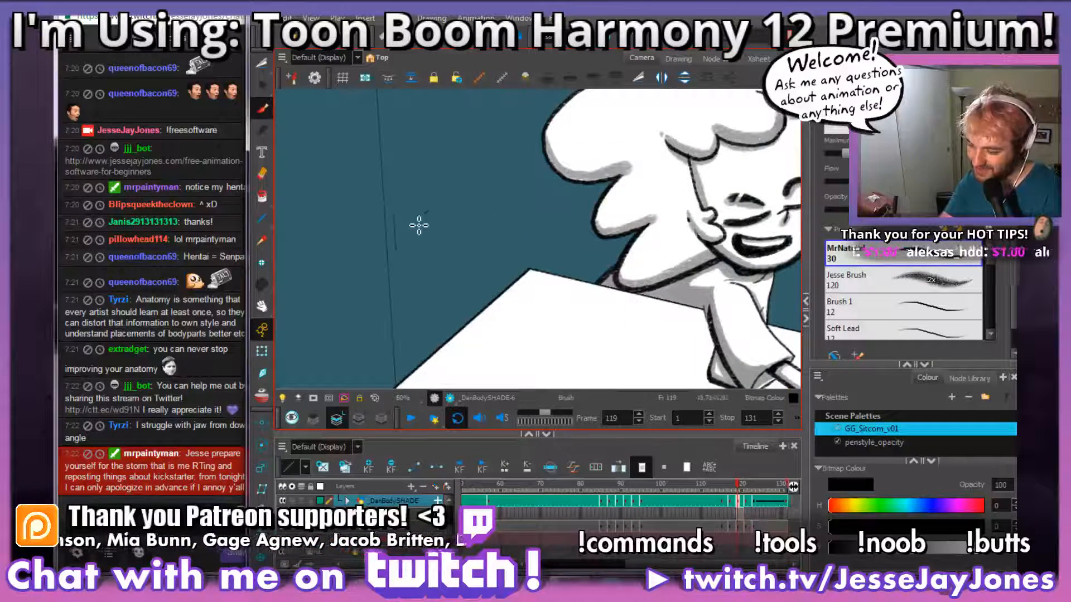
pyautogui.moveTo(412, 225)
pyautogui.mouseDown()
pyautogui.moveTo(475, 192)
pyautogui.moveTo(487, 196)
pyautogui.moveTo(466, 294)
pyautogui.mouseUp()
pyautogui.moveTo(411, 248); pyautogui.dragTo(401, 311)
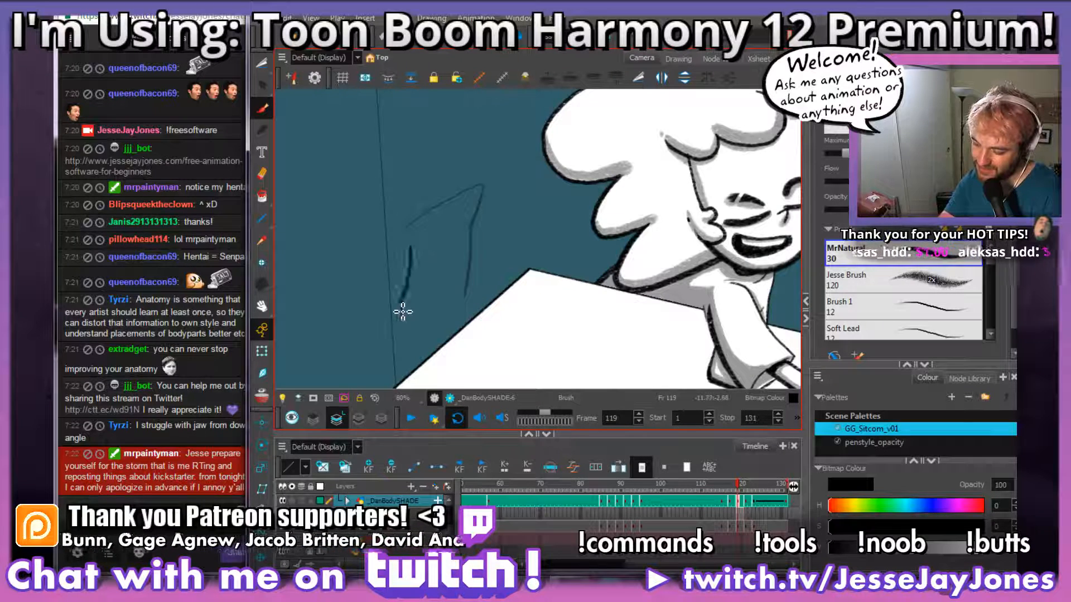
pyautogui.moveTo(412, 250); pyautogui.dragTo(429, 311)
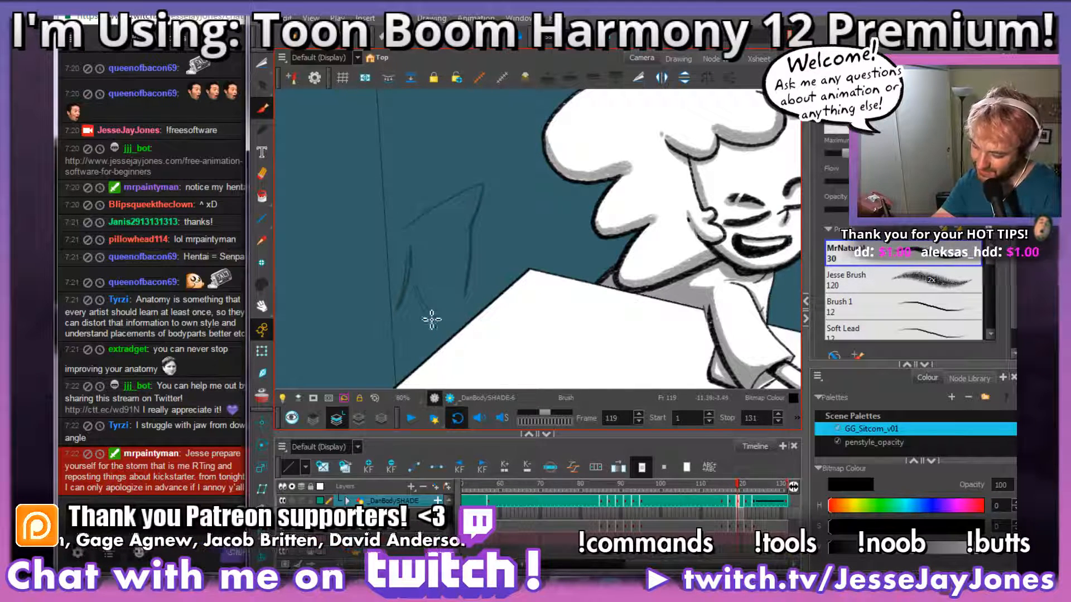
pyautogui.moveTo(471, 242); pyautogui.dragTo(465, 292)
pyautogui.moveTo(480, 249); pyautogui.dragTo(466, 317)
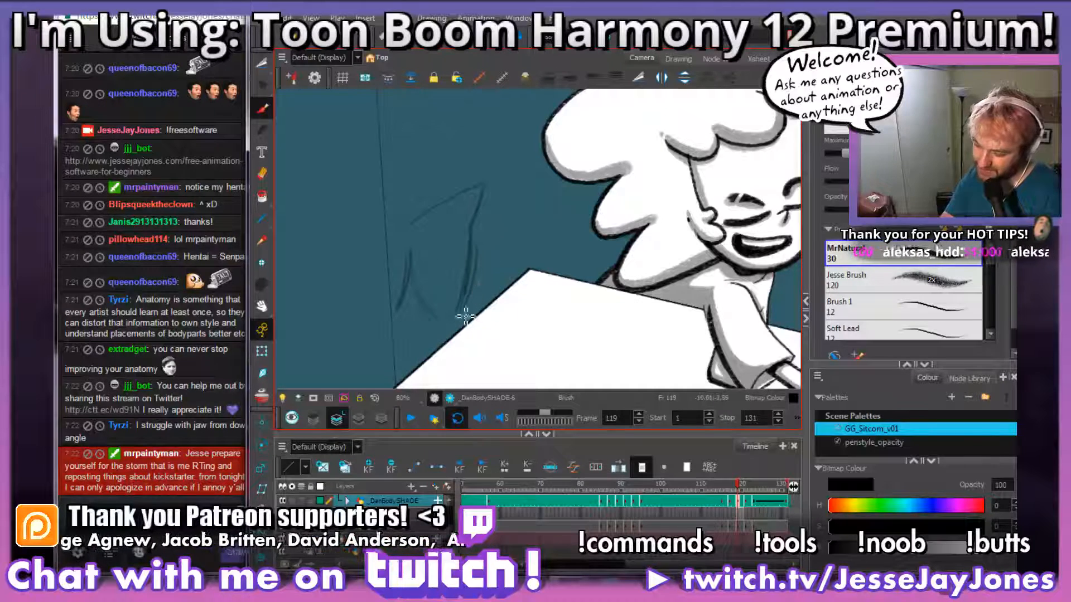
pyautogui.moveTo(473, 233)
pyautogui.mouseDown()
pyautogui.moveTo(460, 319)
pyautogui.moveTo(377, 318)
pyautogui.mouseUp()
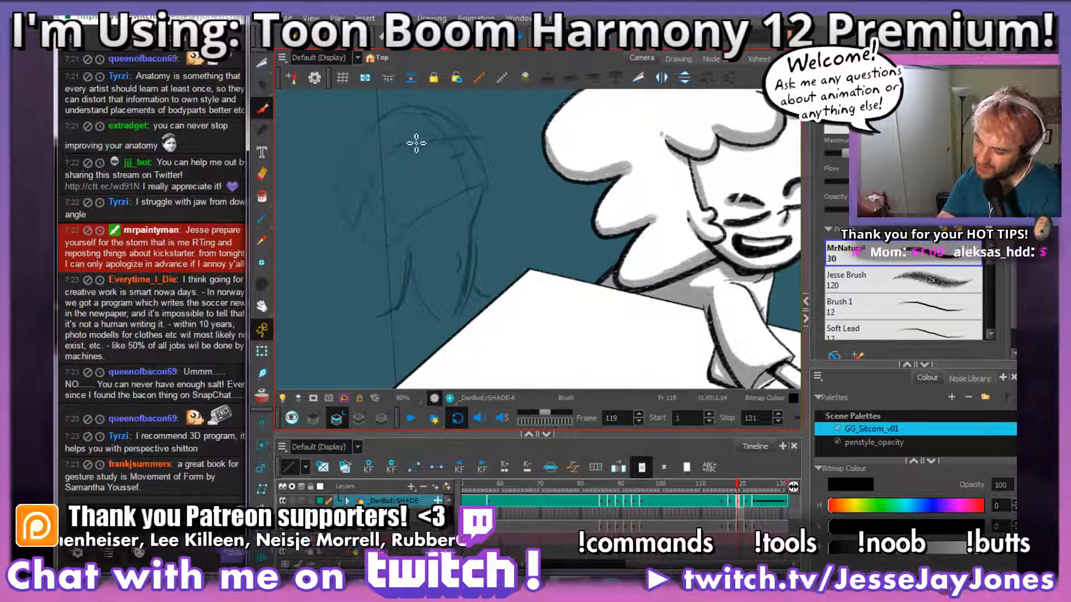
# Step: Refine the demonstration head sketch with facial features, a stronger jaw contour and an ear
pyautogui.scroll(2, 483, 207)
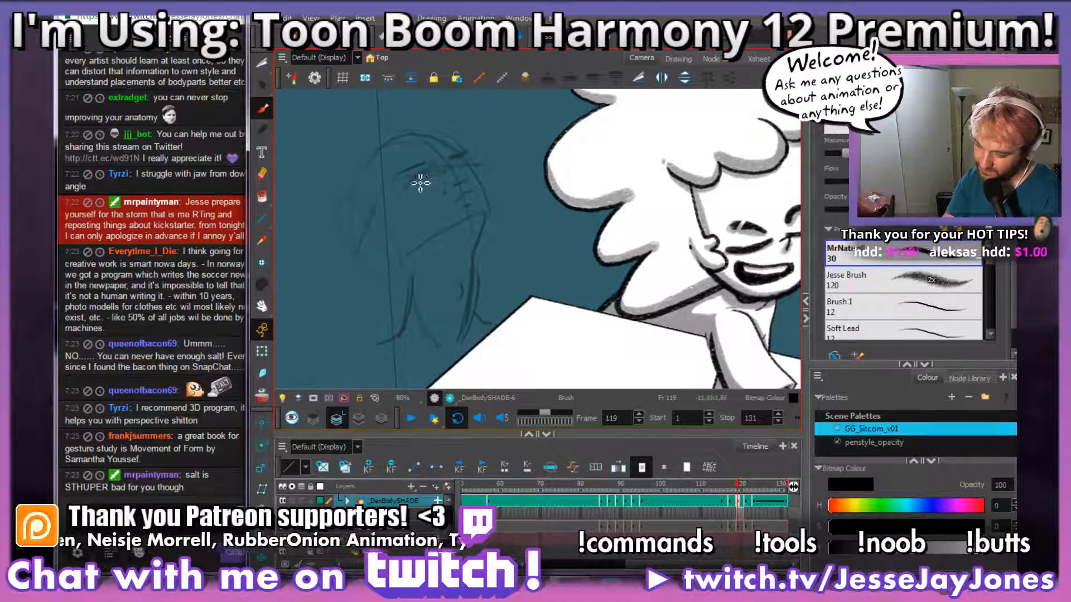
pyautogui.moveTo(494, 286)
pyautogui.mouseDown()
pyautogui.moveTo(528, 256)
pyautogui.moveTo(500, 312)
pyautogui.mouseUp()
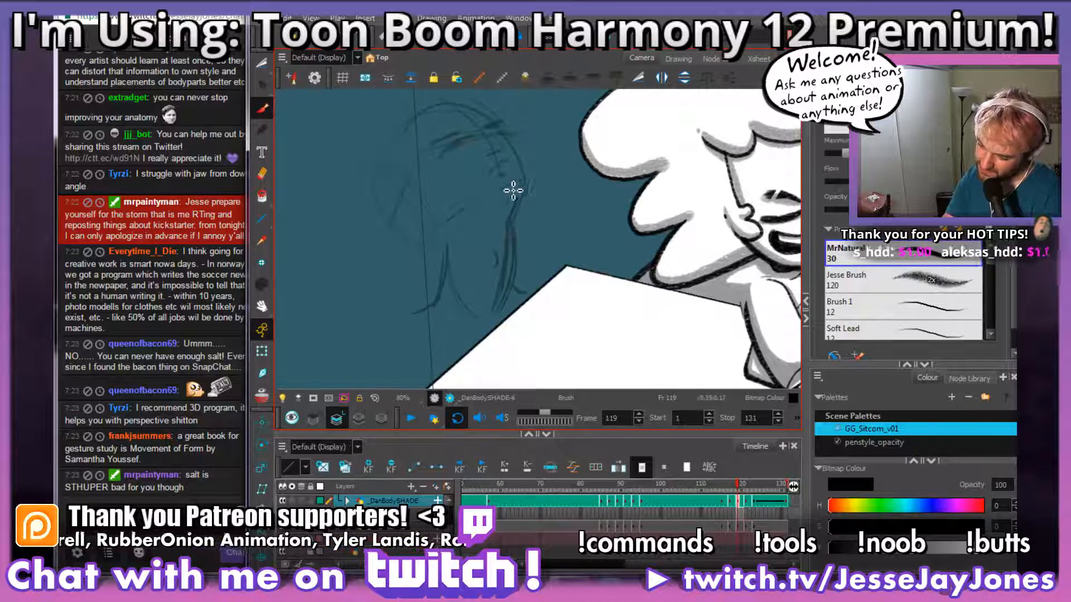
pyautogui.moveTo(512, 189)
pyautogui.mouseDown()
pyautogui.moveTo(474, 205)
pyautogui.moveTo(509, 184)
pyautogui.moveTo(494, 200)
pyautogui.moveTo(511, 199)
pyautogui.mouseUp()
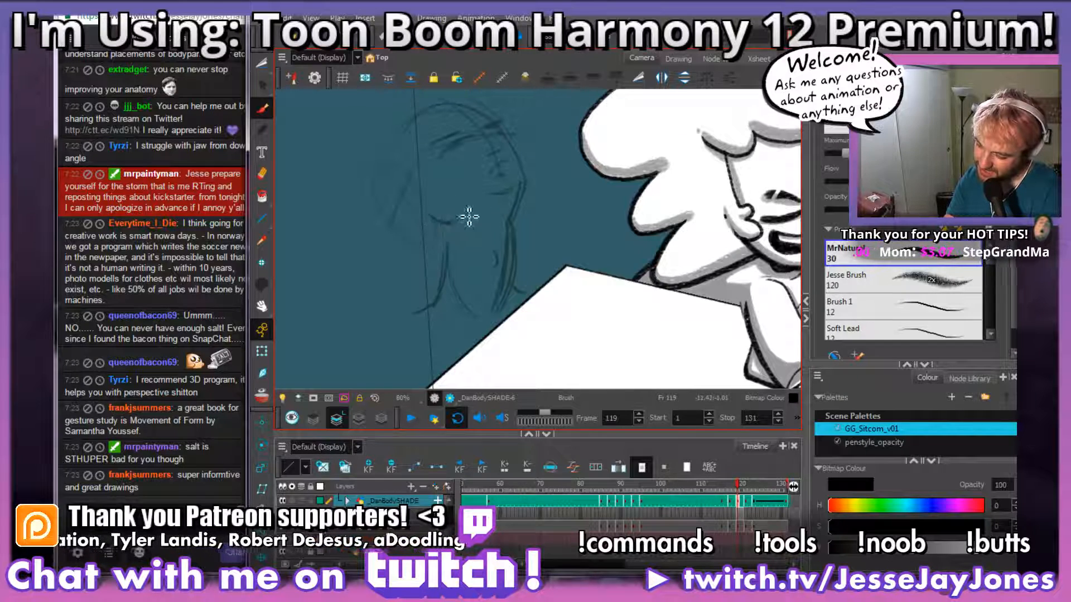
pyautogui.moveTo(574, 213)
pyautogui.mouseDown()
pyautogui.moveTo(557, 251)
pyautogui.moveTo(565, 245)
pyautogui.mouseUp()
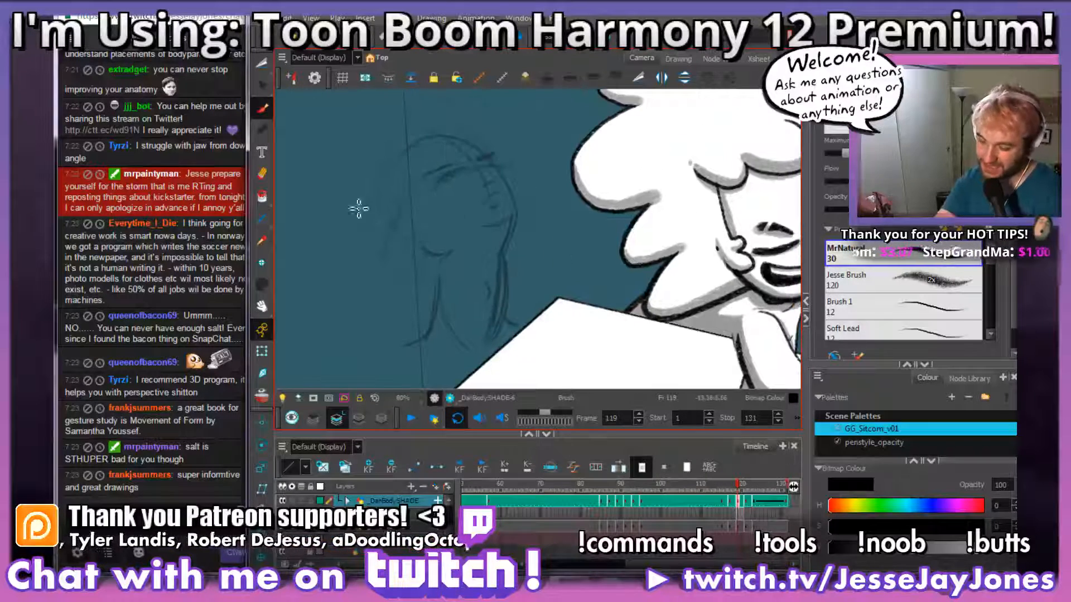
pyautogui.moveTo(423, 251)
pyautogui.mouseDown()
pyautogui.moveTo(395, 242)
pyautogui.moveTo(411, 267)
pyautogui.moveTo(424, 254)
pyautogui.moveTo(390, 248)
pyautogui.mouseUp()
# Step: Lasso the whole demonstration head sketch with the Cutter and delete it
pyautogui.hotkey('alt', 't')
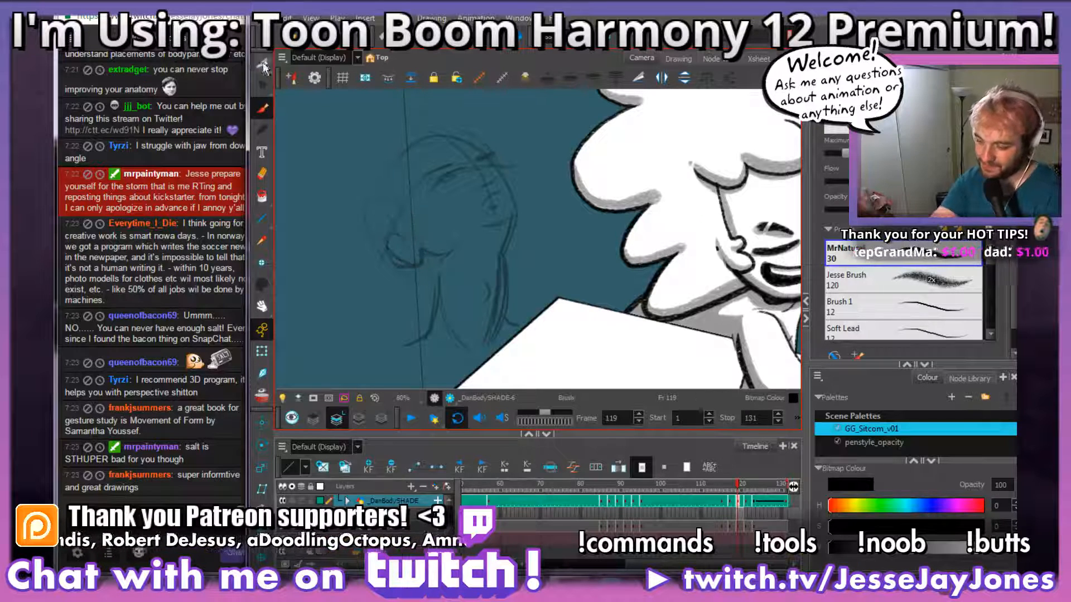
pyautogui.moveTo(343, 335)
pyautogui.mouseDown()
pyautogui.moveTo(498, 390)
pyautogui.moveTo(508, 95)
pyautogui.moveTo(401, 379)
pyautogui.mouseUp()
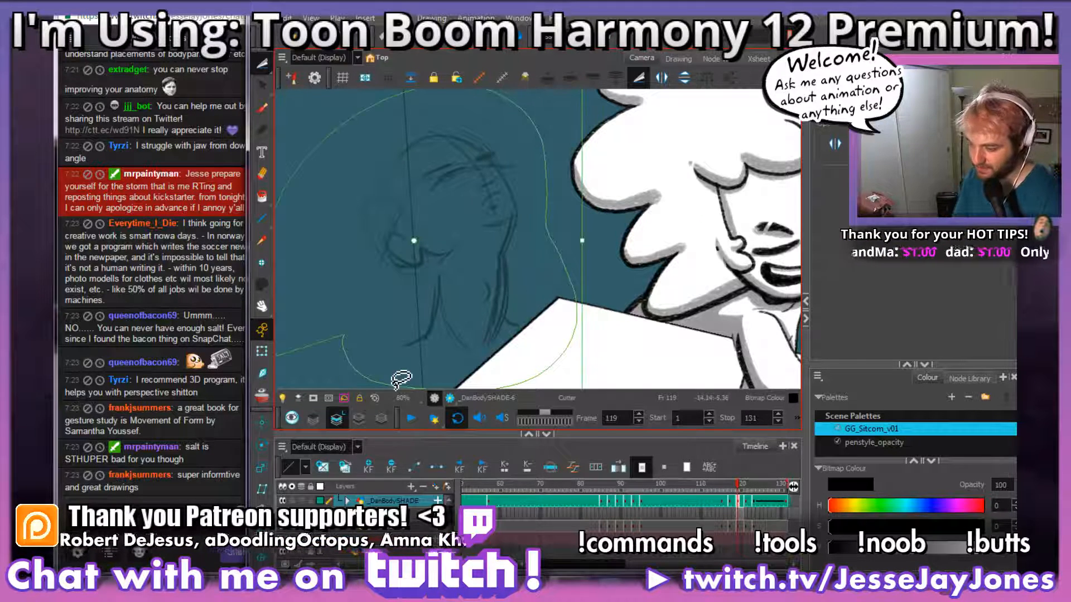
pyautogui.press('Delete')
# Step: Reactivate the Brush and go to the leaning character's unshaded body drawing at frame 121
pyautogui.press('space')
pyautogui.moveTo(669, 294); pyautogui.dragTo(461, 279)
pyautogui.moveTo(630, 294); pyautogui.dragTo(553, 262)
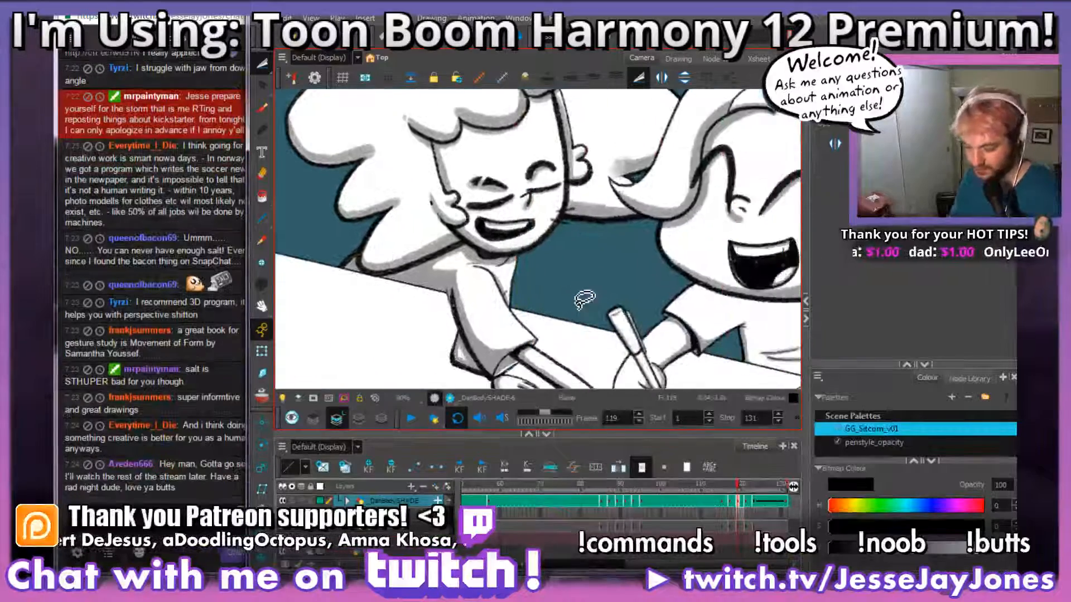
pyautogui.hotkey('alt', 'b')
pyautogui.moveTo(605, 302)
pyautogui.mouseDown()
pyautogui.moveTo(595, 264)
pyautogui.moveTo(614, 291)
pyautogui.moveTo(555, 308)
pyautogui.moveTo(586, 288)
pyautogui.moveTo(532, 212)
pyautogui.mouseUp()
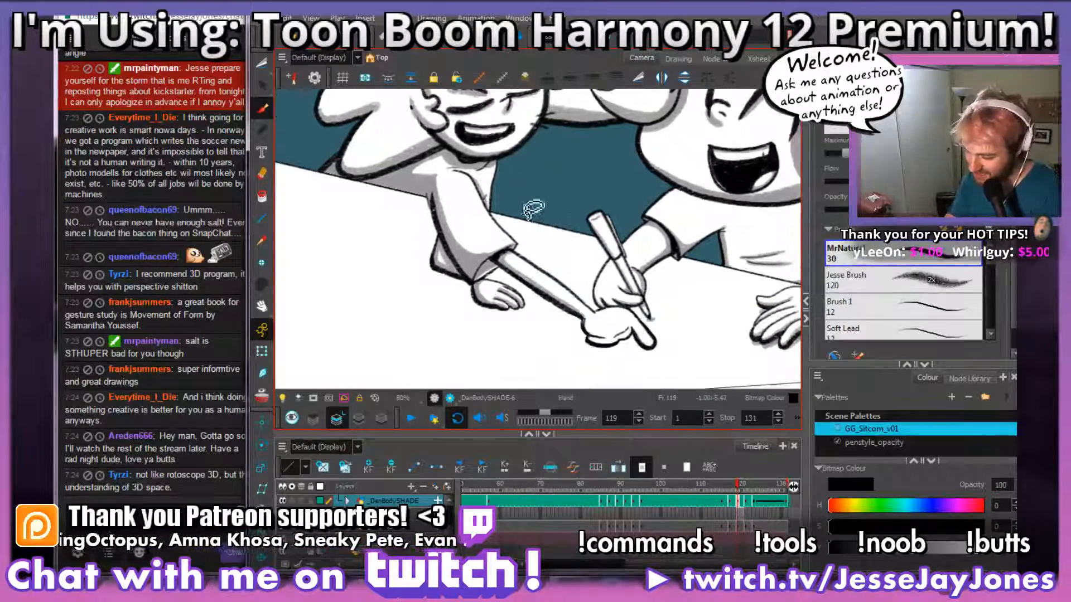
pyautogui.click(749, 505)
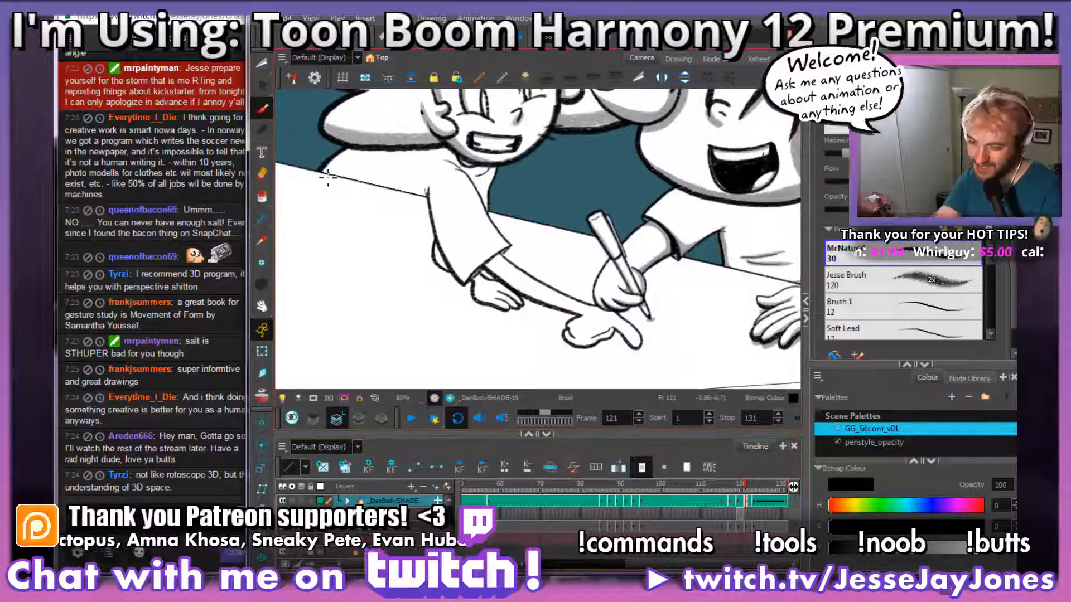
pyautogui.moveTo(628, 302); pyautogui.dragTo(573, 293)
pyautogui.moveTo(573, 331); pyautogui.dragTo(599, 315)
pyautogui.scroll(2, 591, 322)
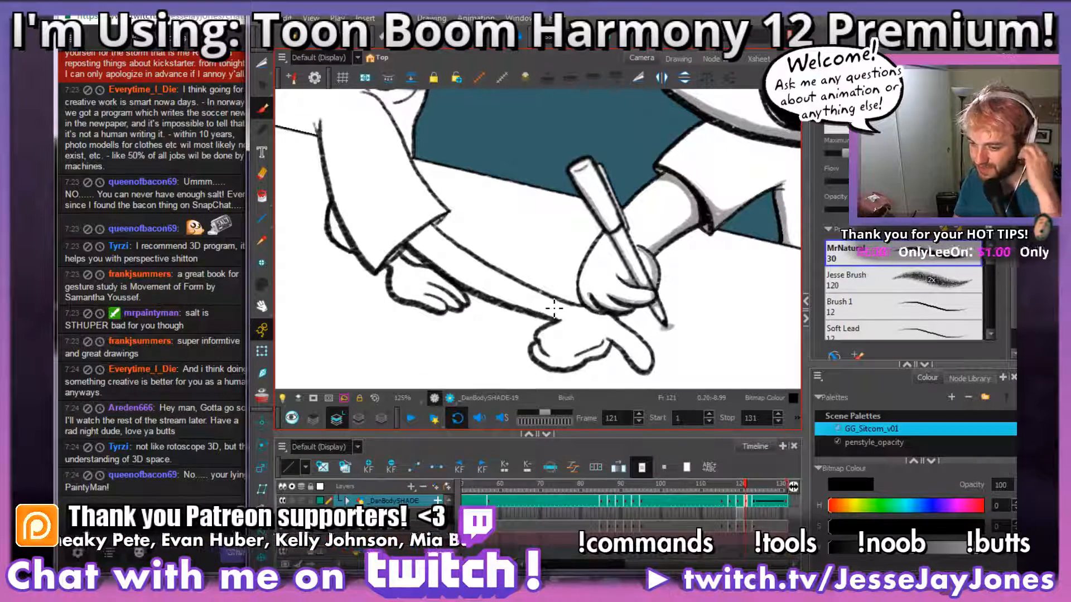
pyautogui.click(217, 133)
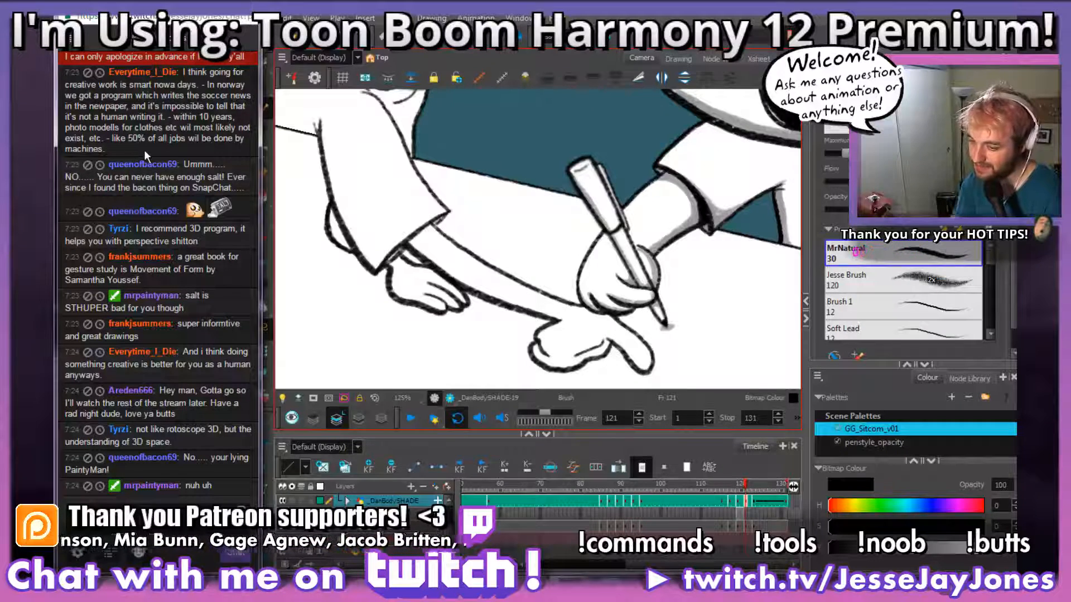
pyautogui.click(432, 8)
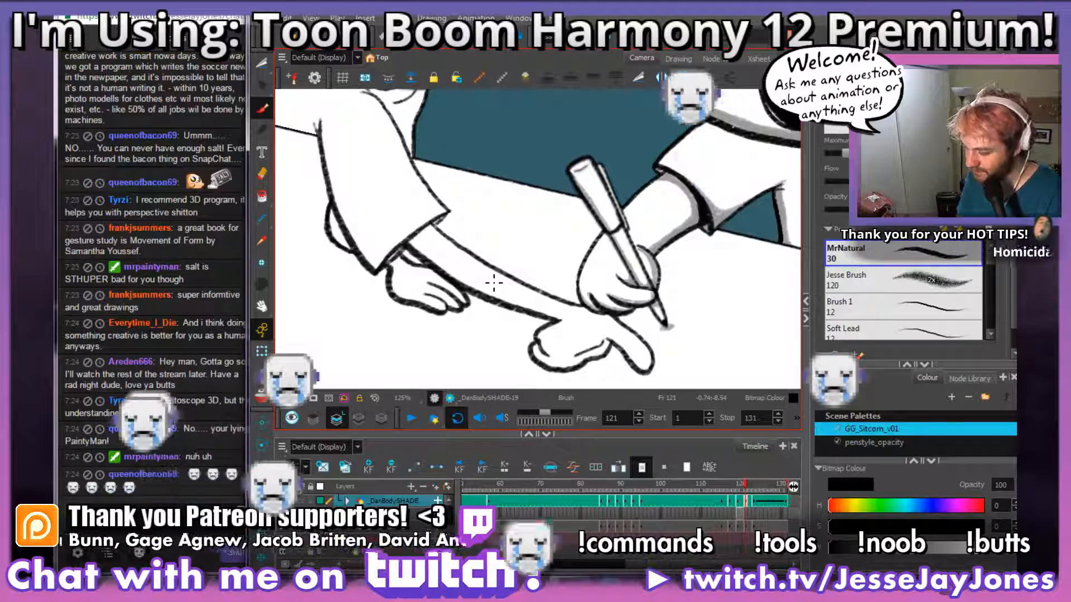
# Step: Paint grey shading on the leaning character's far hand, below the sleeve and along the palm and fingers, at frame 121
pyautogui.scroll(2, 411, 232)
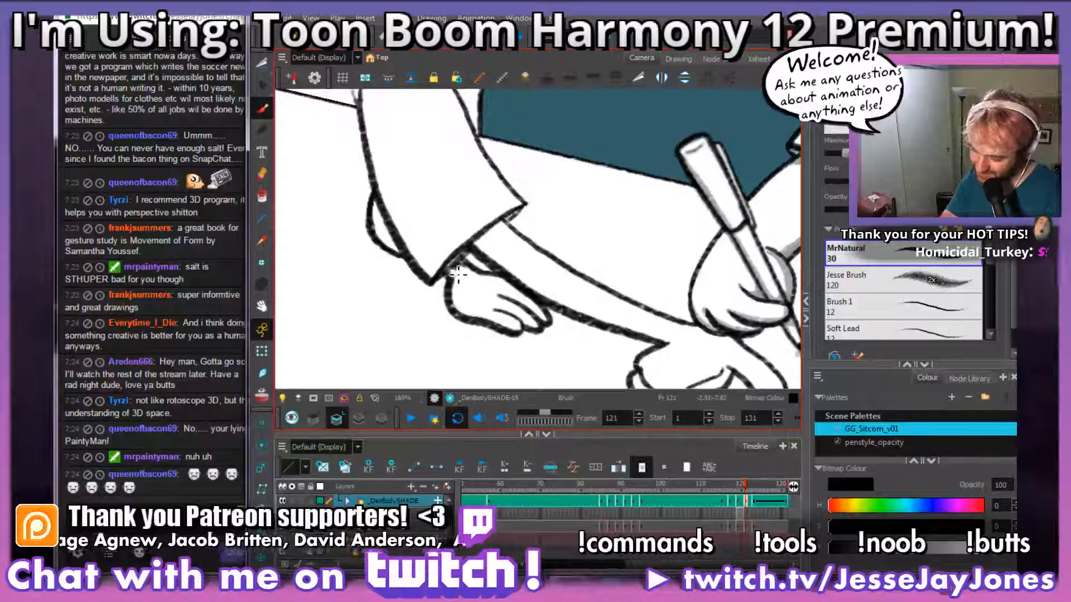
pyautogui.moveTo(467, 269)
pyautogui.mouseDown()
pyautogui.moveTo(478, 272)
pyautogui.moveTo(464, 272)
pyautogui.mouseUp()
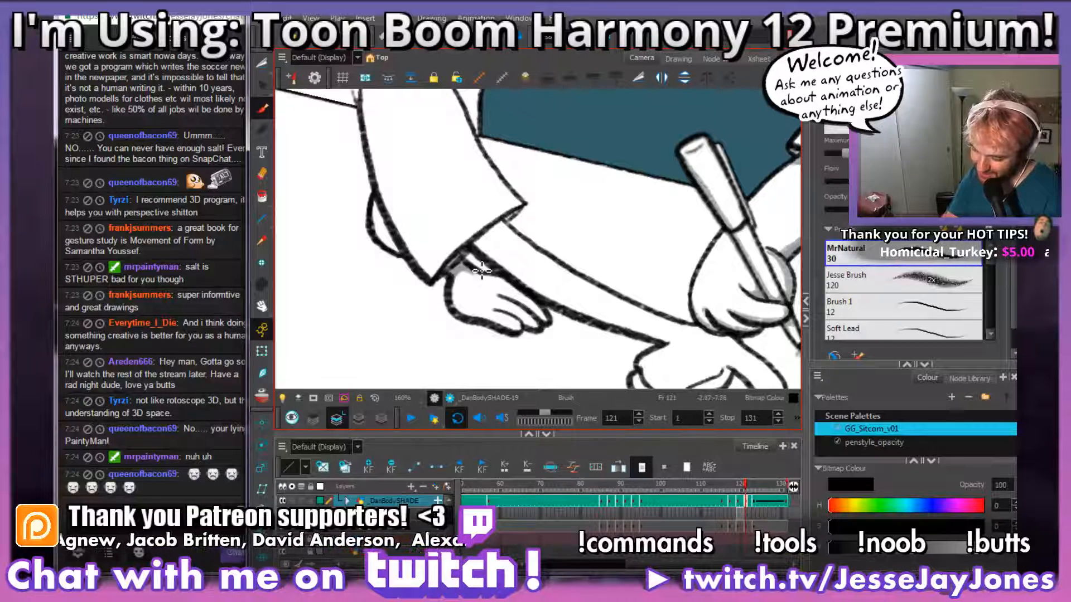
pyautogui.moveTo(518, 334)
pyautogui.mouseDown()
pyautogui.moveTo(529, 319)
pyautogui.moveTo(487, 306)
pyautogui.moveTo(468, 264)
pyautogui.mouseUp()
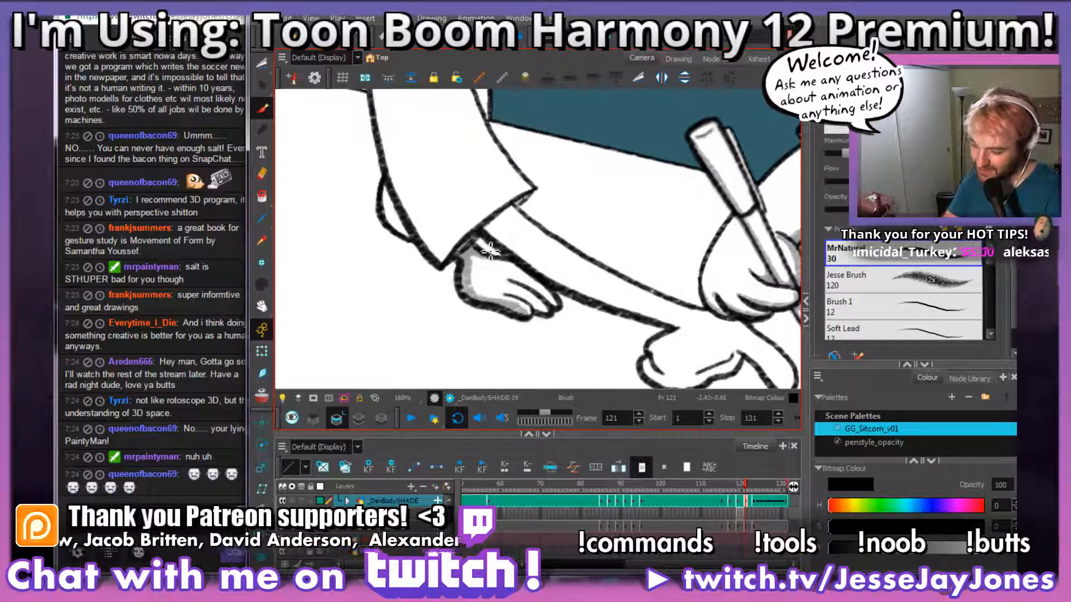
pyautogui.moveTo(548, 315)
pyautogui.mouseDown()
pyautogui.moveTo(508, 296)
pyautogui.moveTo(525, 284)
pyautogui.mouseUp()
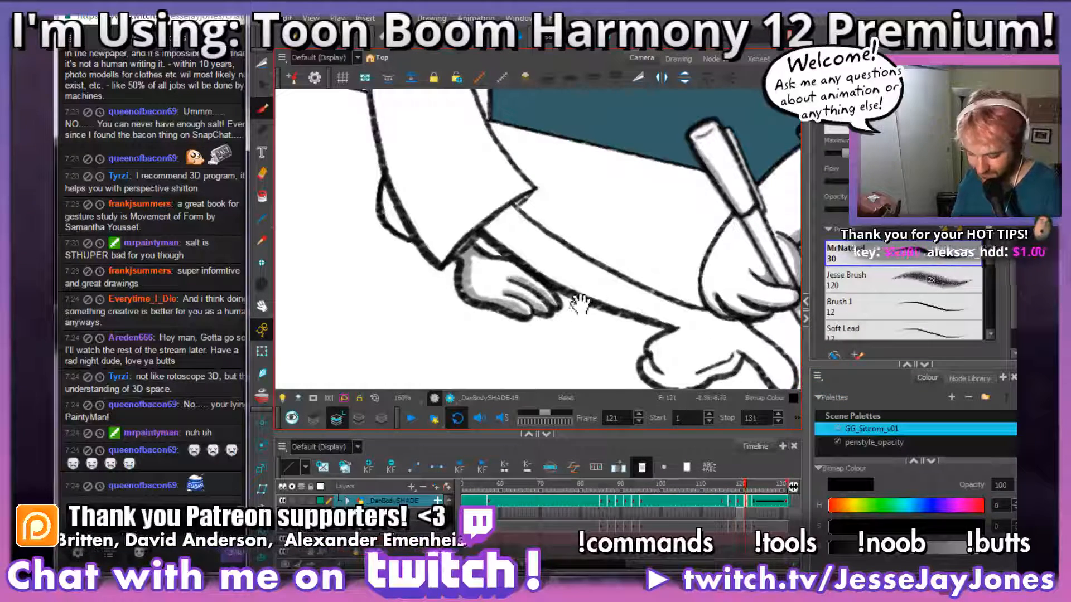
# Step: Fit the whole scene in the camera view and play the animation back to review the shading, stopping at frame 80
pyautogui.scroll(-6, 580, 304)
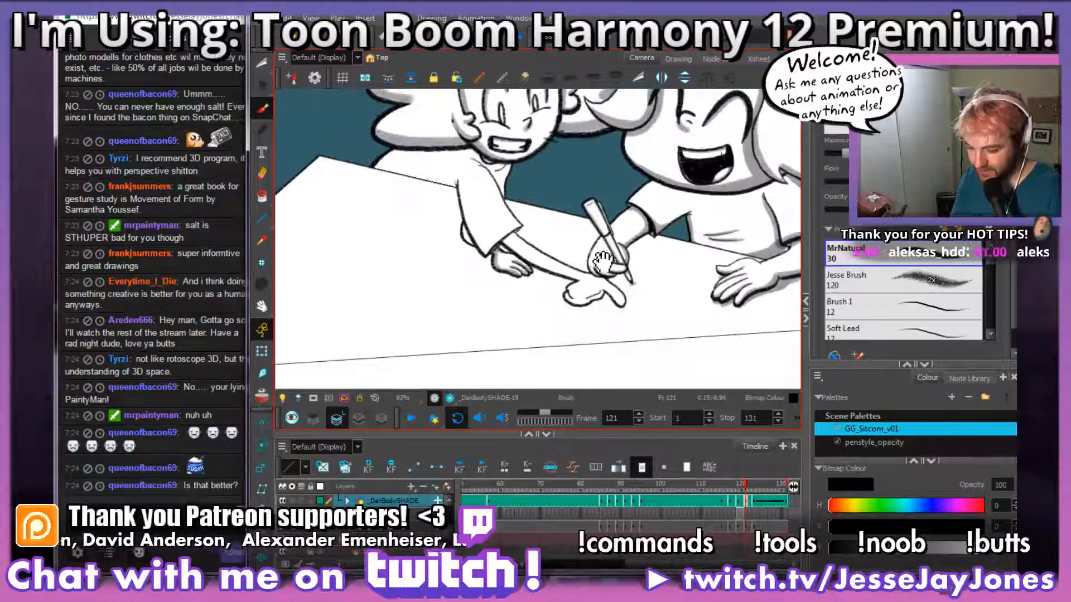
pyautogui.moveTo(603, 261); pyautogui.dragTo(567, 284)
pyautogui.scroll(2, 567, 302)
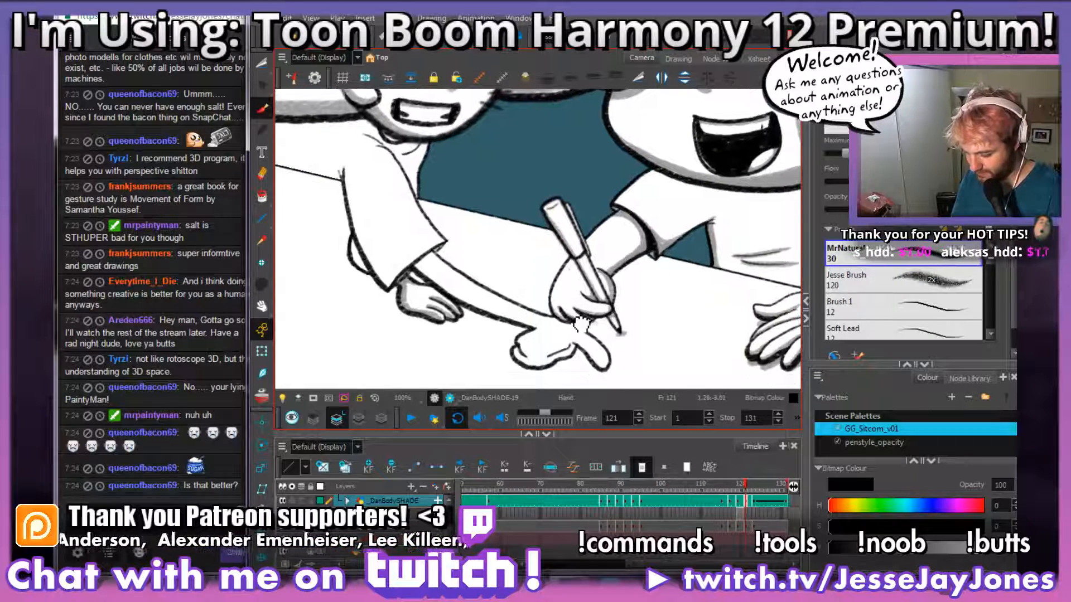
pyautogui.scroll(-3, 572, 304)
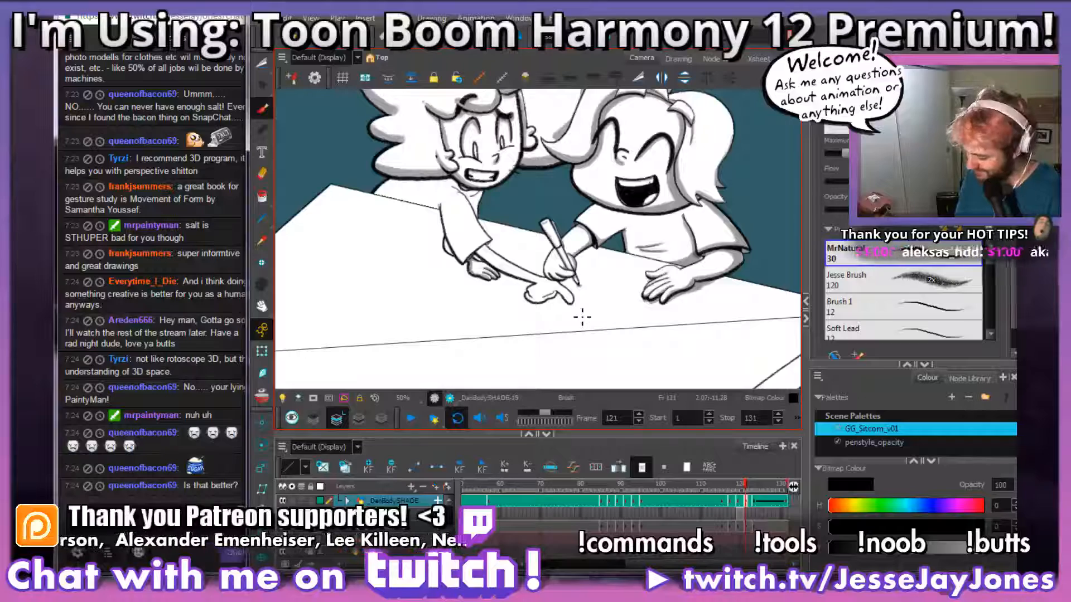
pyautogui.moveTo(574, 263); pyautogui.dragTo(578, 315)
pyautogui.scroll(2, 580, 298)
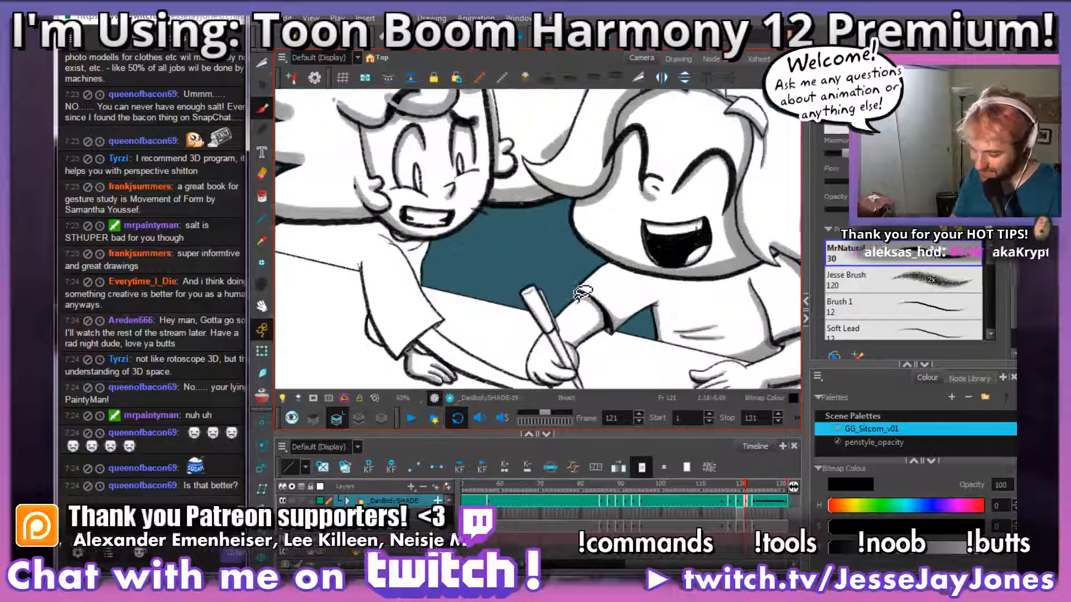
pyautogui.scroll(-3, 657, 344)
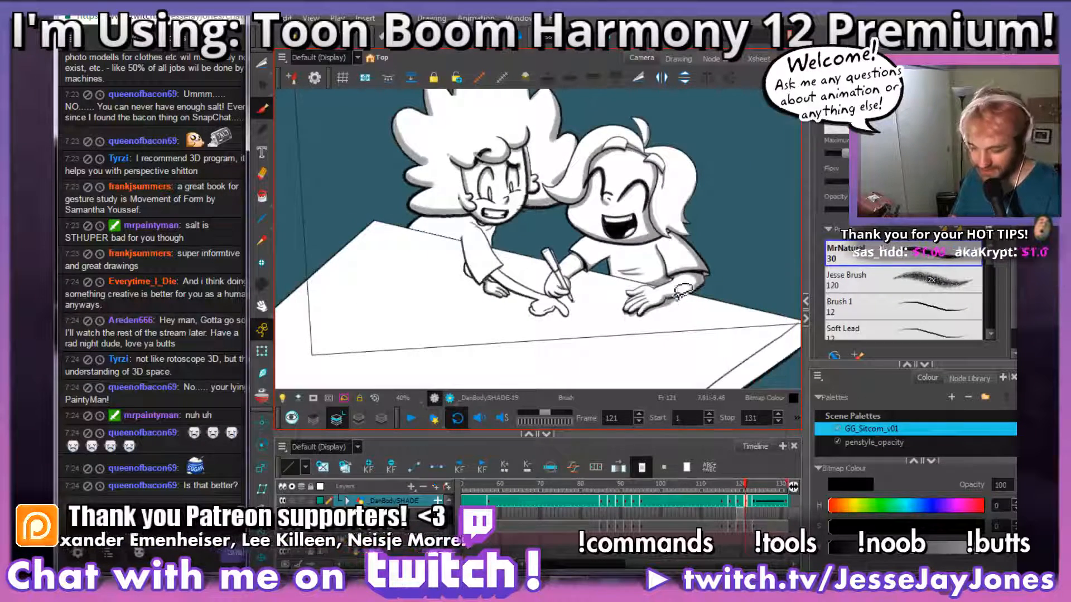
pyautogui.hotkey('shift', 'm')
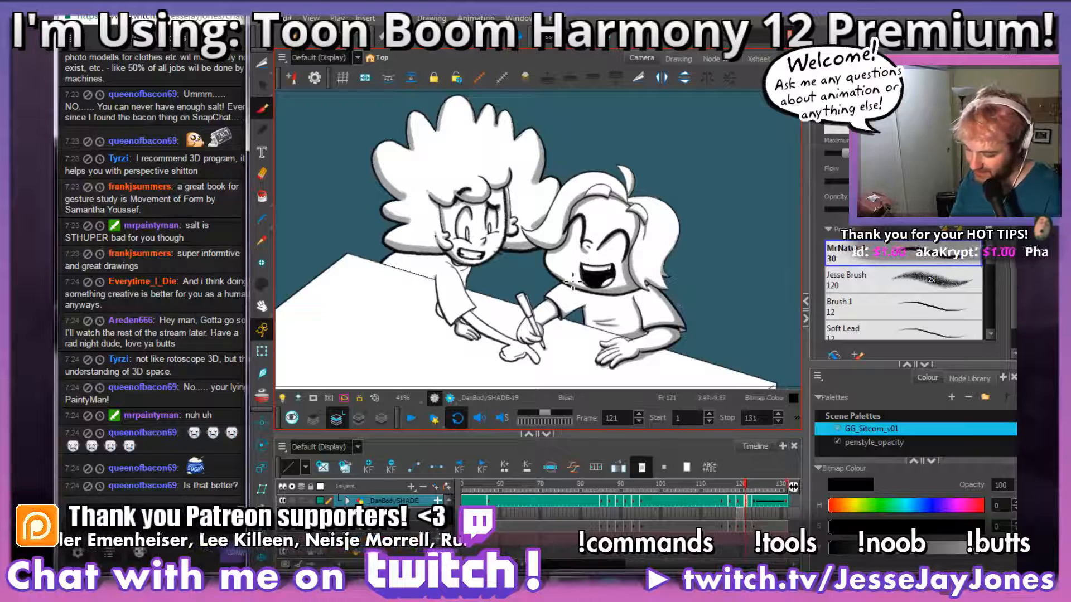
pyautogui.click(411, 419)
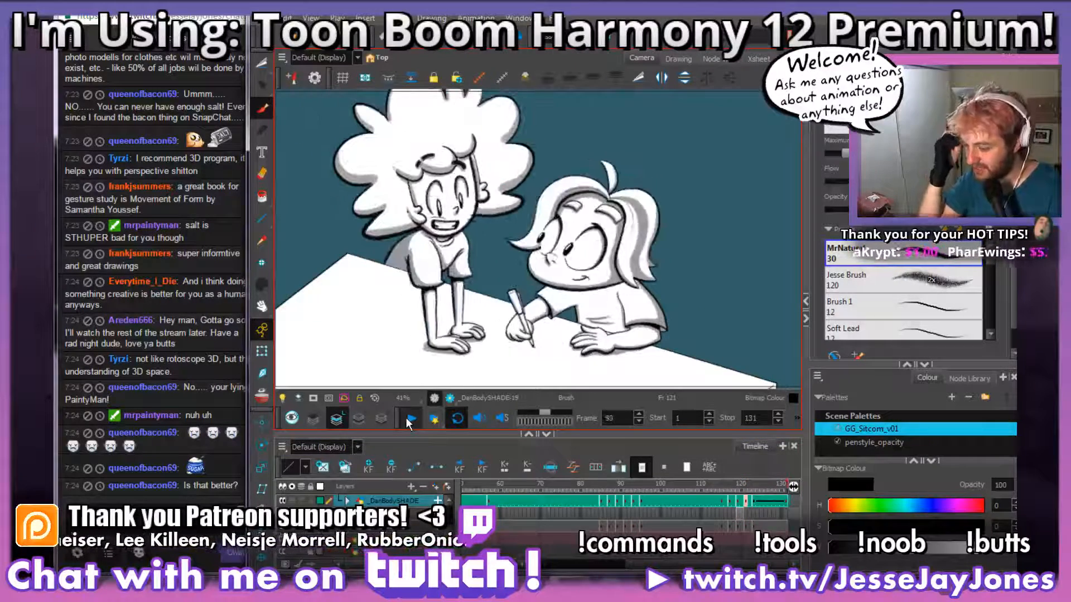
pyautogui.click(410, 419)
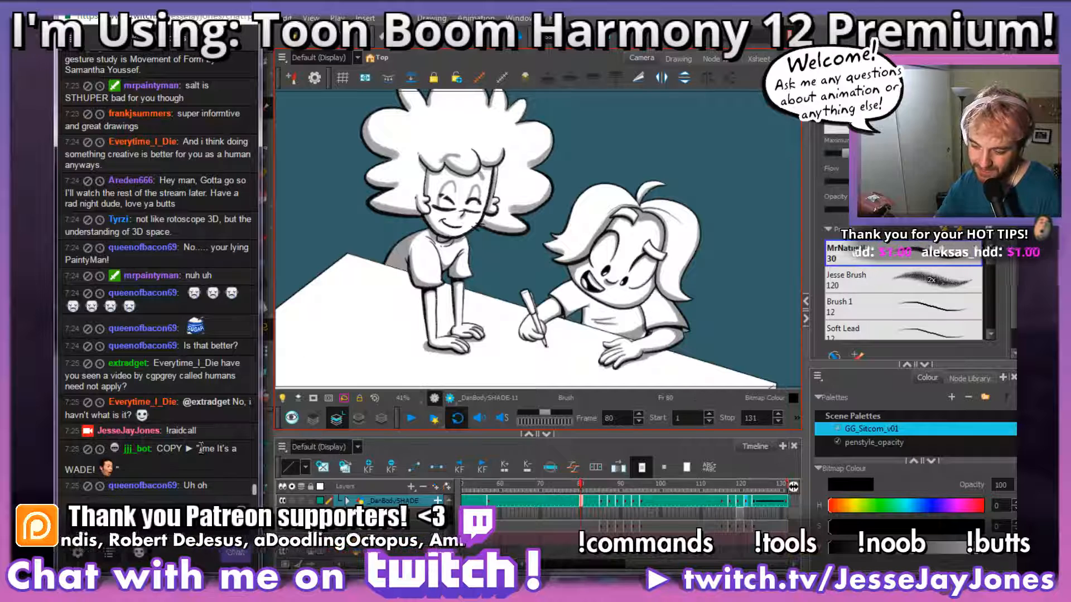
# Step: Copy the raid message from the stream chat, switch to the browser and open the bookmarked Twitch Creative animation directory in a new tab
pyautogui.moveTo(198, 450); pyautogui.dragTo(112, 438)
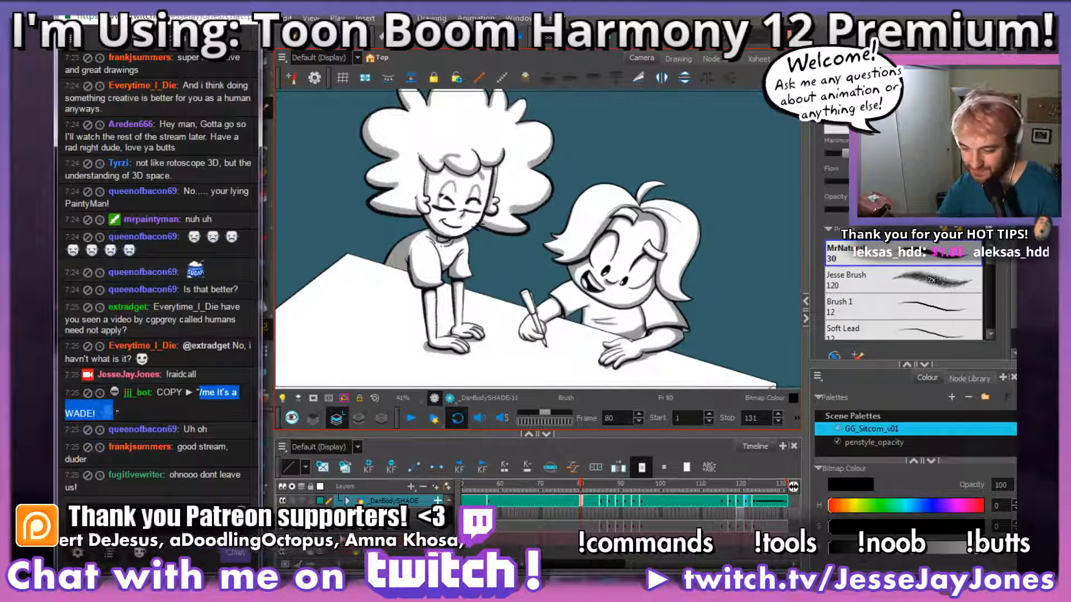
pyautogui.moveTo(215, 568)
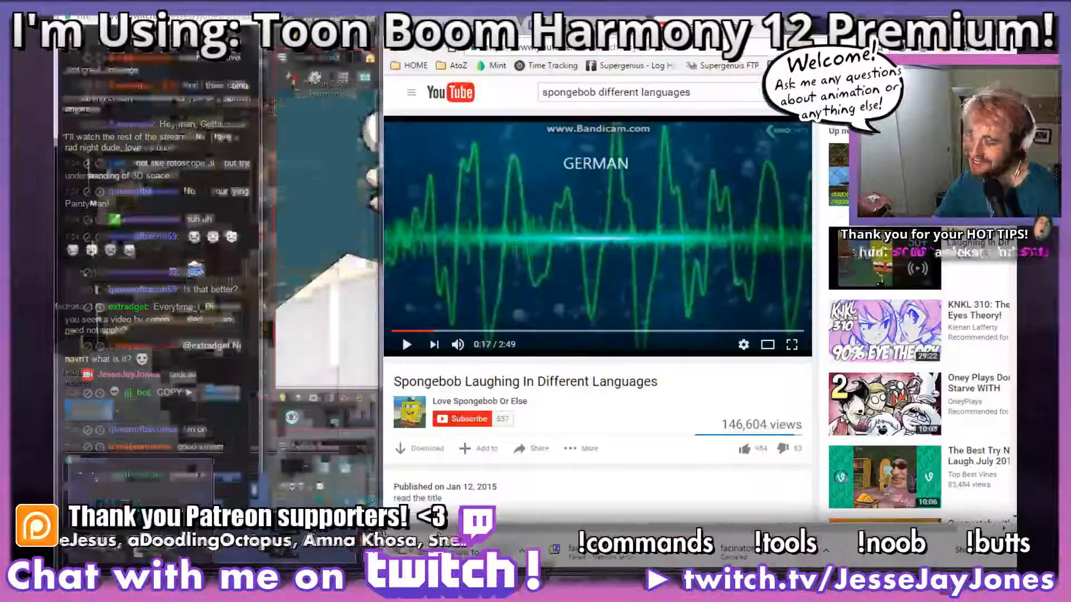
pyautogui.click(139, 491)
pyautogui.click(468, 26)
pyautogui.hotkey('ctrl', 't')
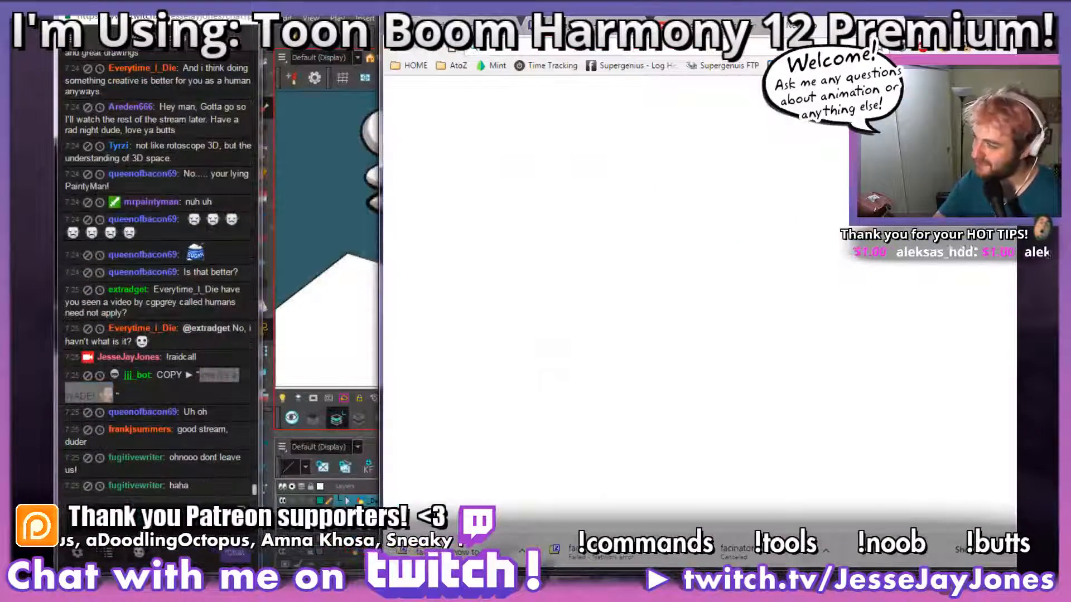
pyautogui.click(919, 66)
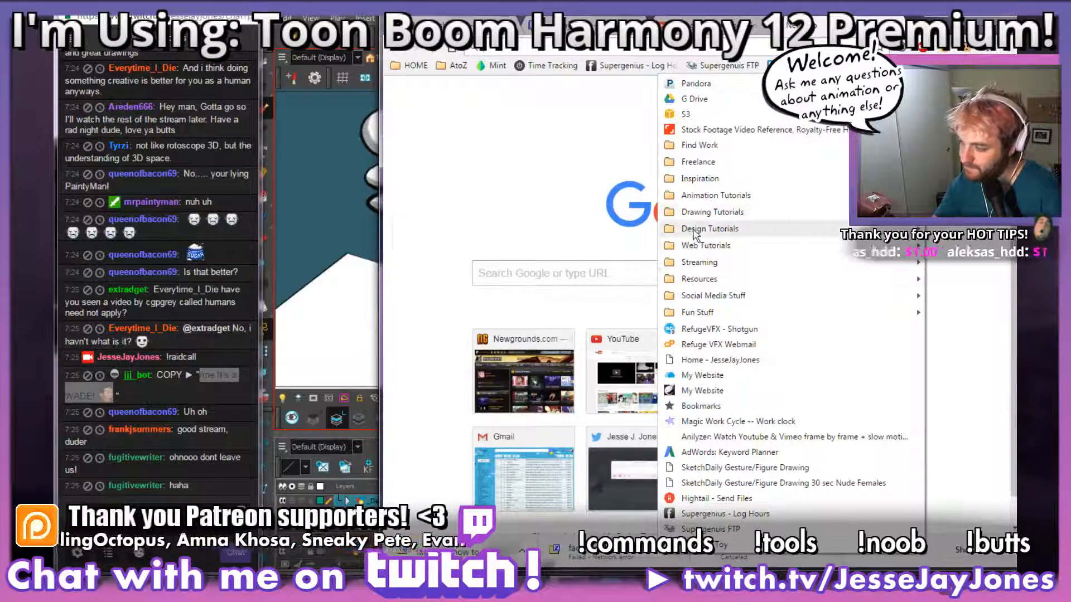
pyautogui.moveTo(699, 200)
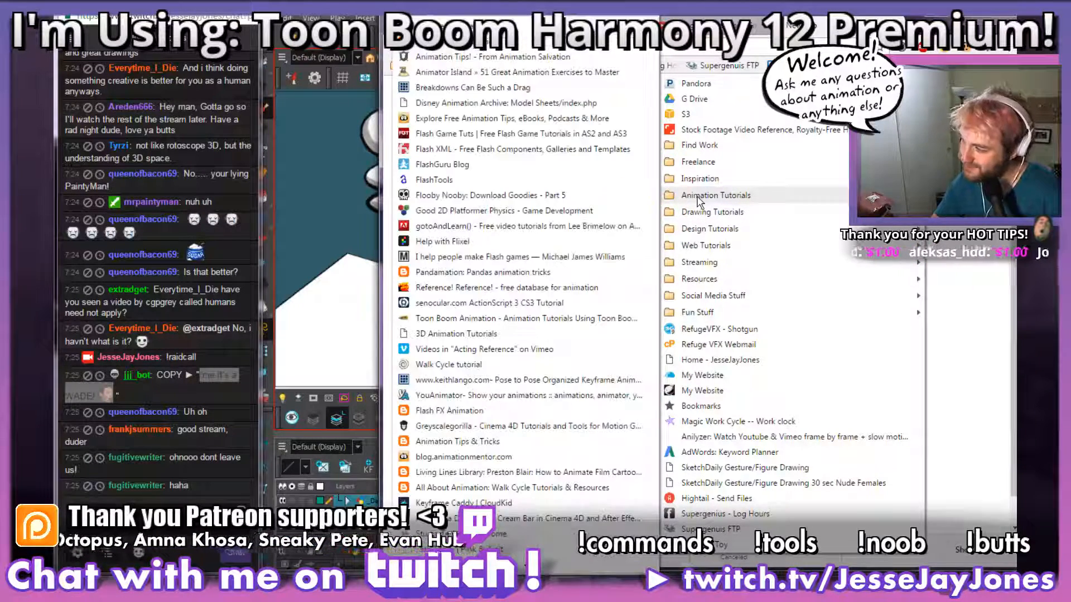
pyautogui.moveTo(695, 267)
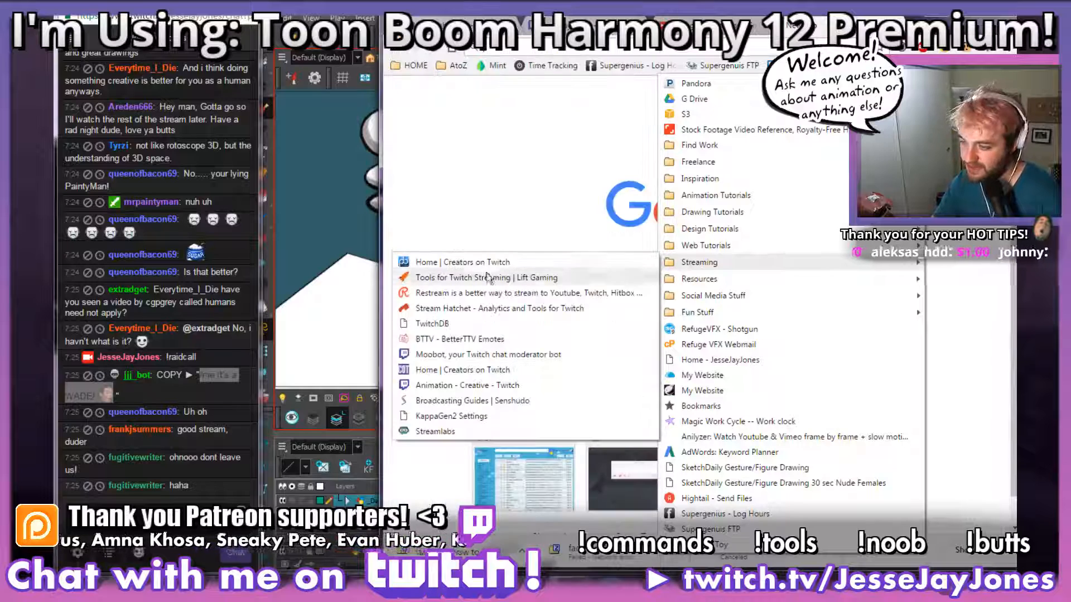
pyautogui.click(436, 389)
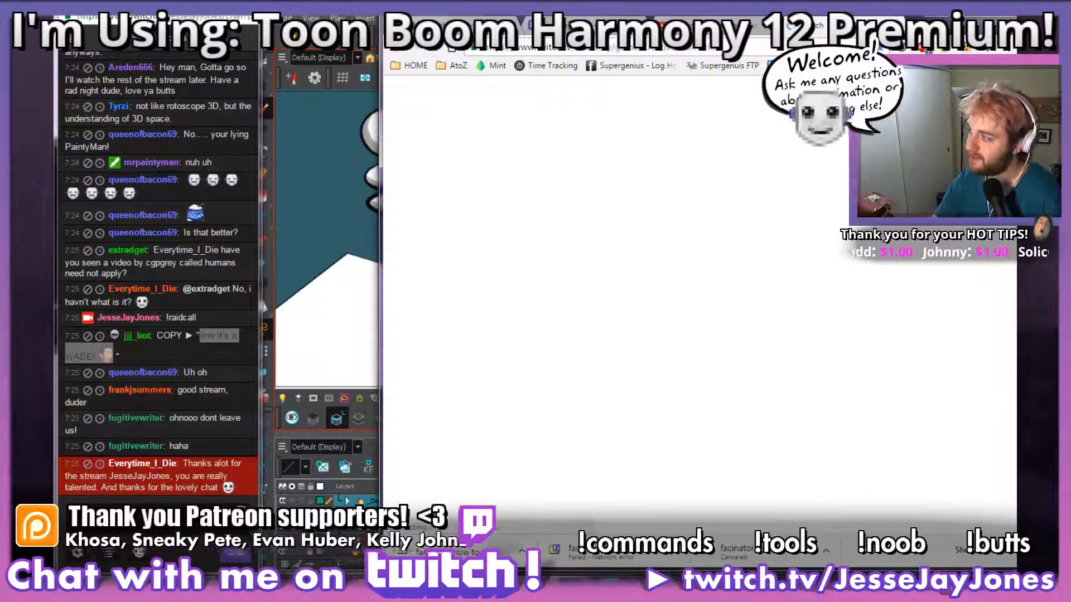
pyautogui.moveTo(502, 17); pyautogui.dragTo(407, 22)
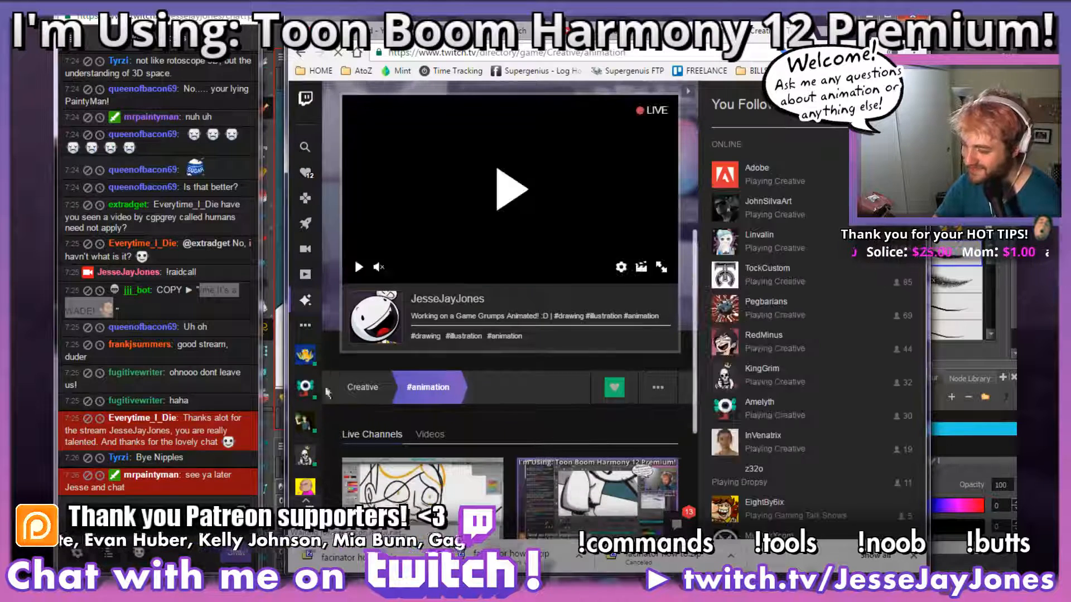
# Step: Browse the live #animation channels and open the Pegbarians live channel page
pyautogui.scroll(-3, 353, 256)
pyautogui.click(170, 425)
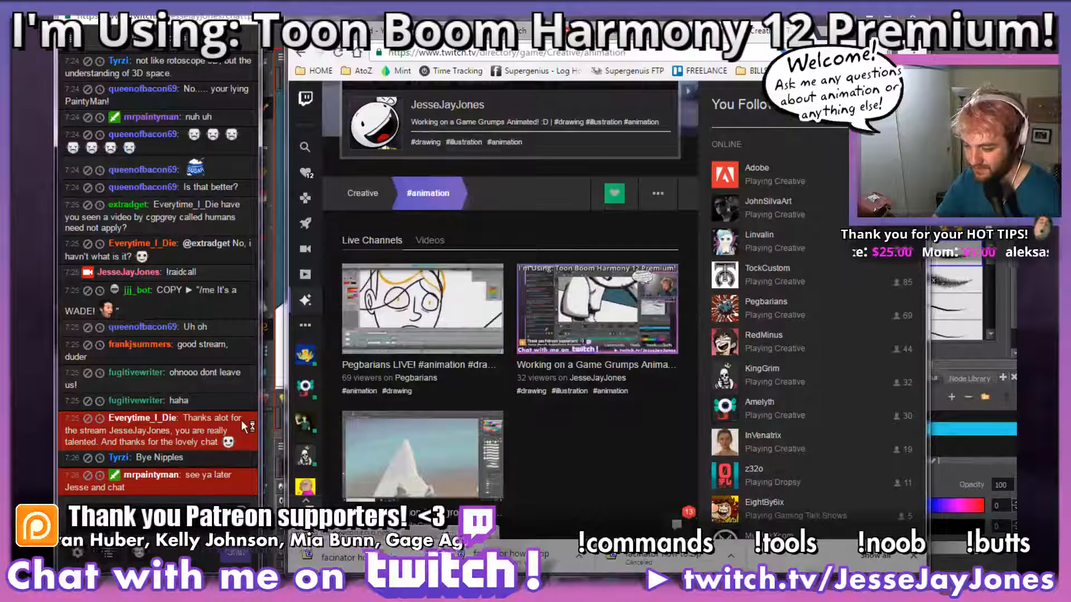
pyautogui.click(251, 440)
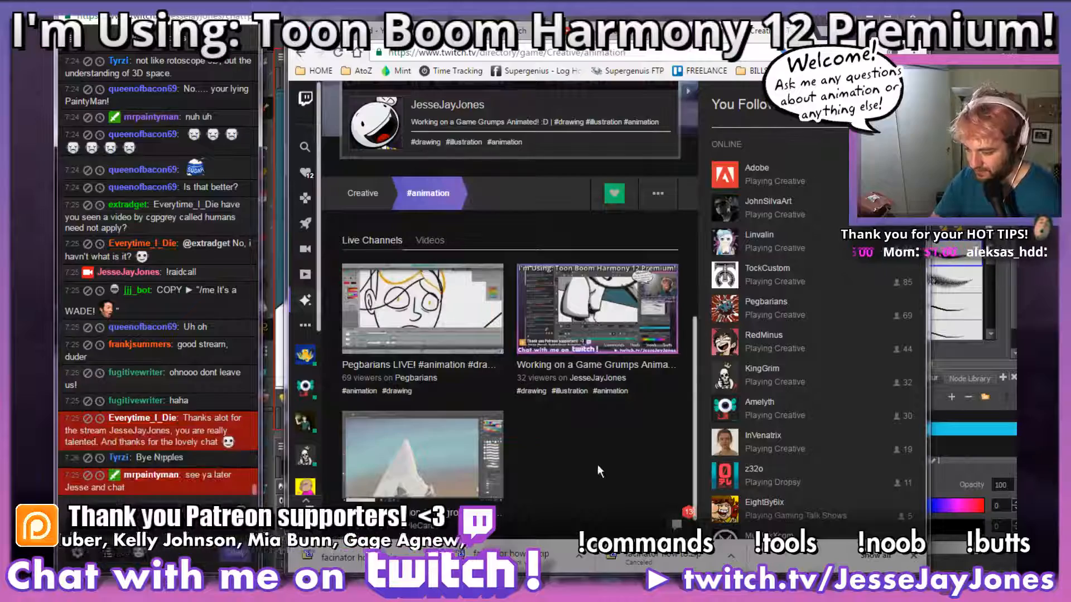
pyautogui.scroll(-1, 597, 464)
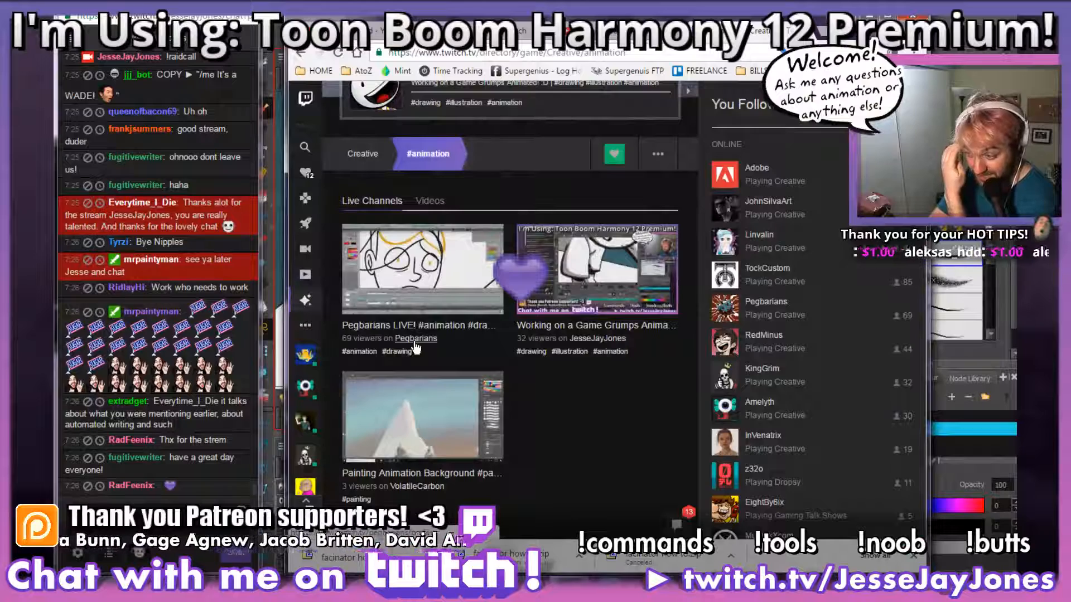
pyautogui.click(416, 340)
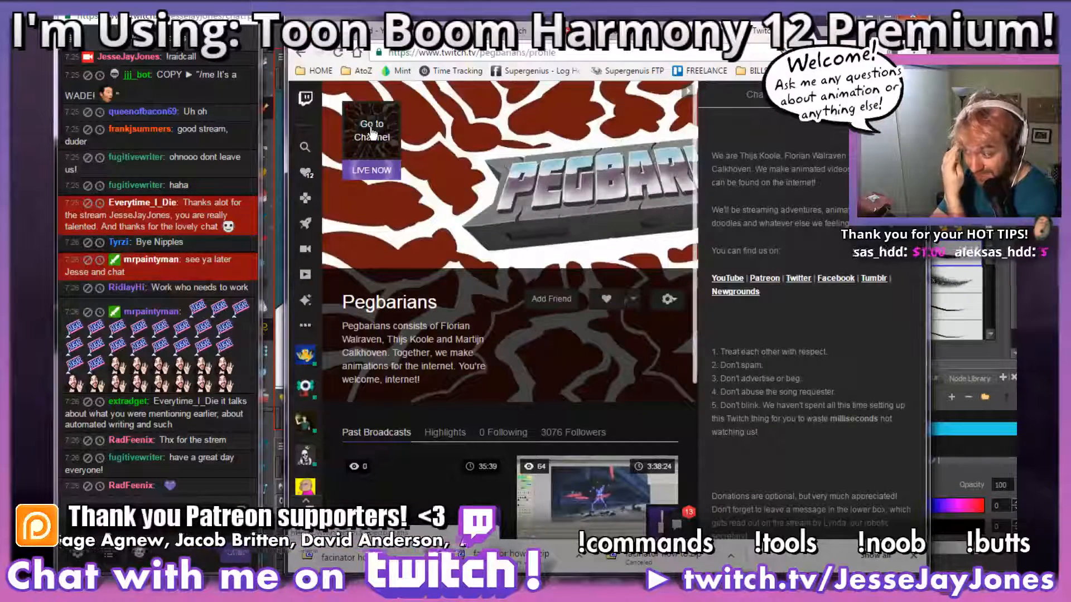
pyautogui.click(372, 133)
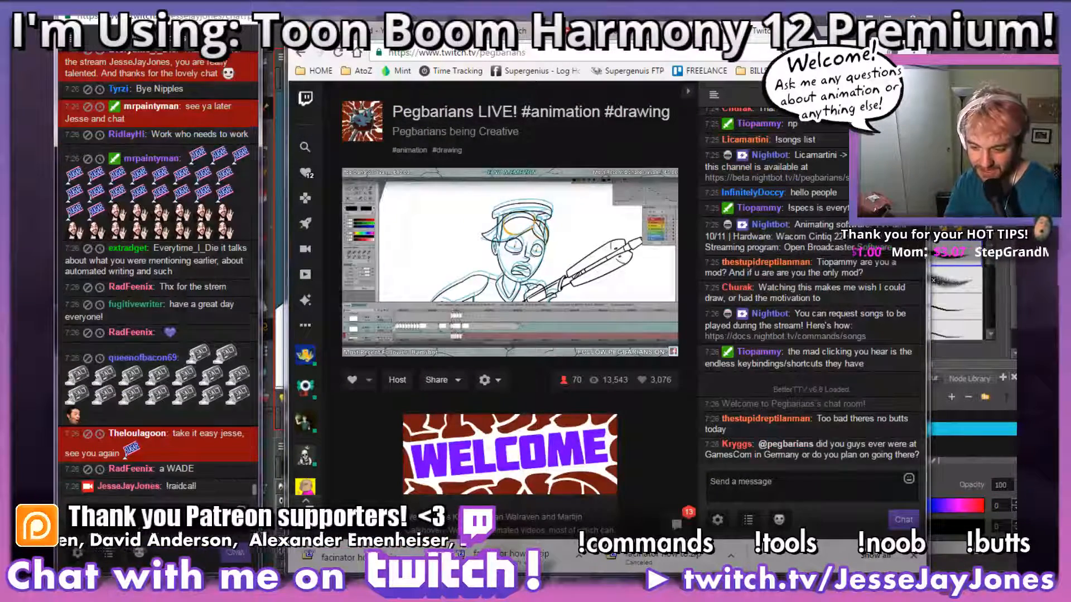
pyautogui.click(467, 53)
pyautogui.hotkey('ctrl', 'c')
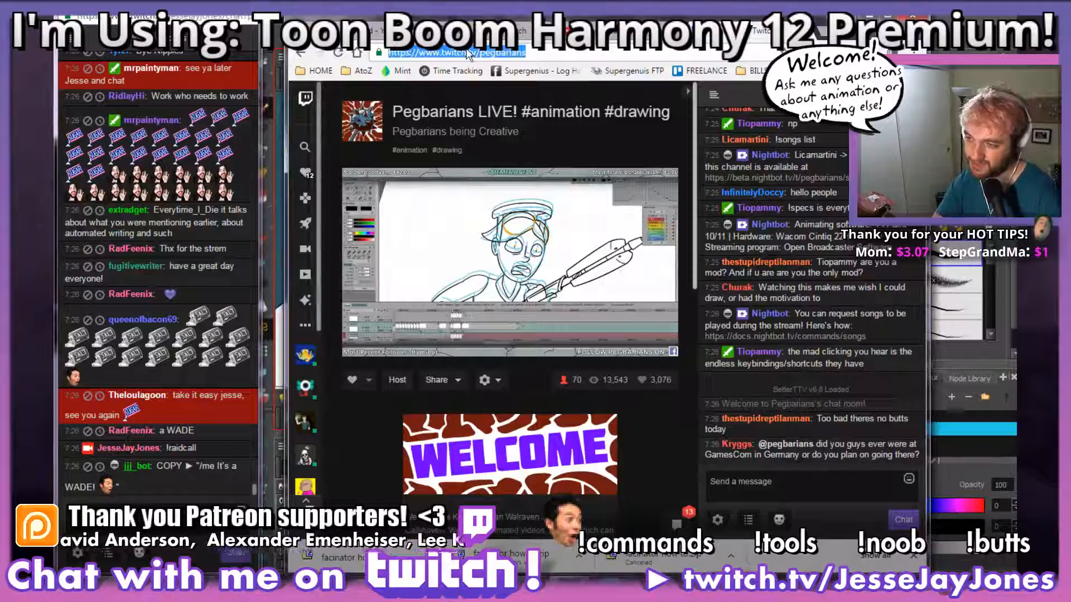
pyautogui.click(162, 519)
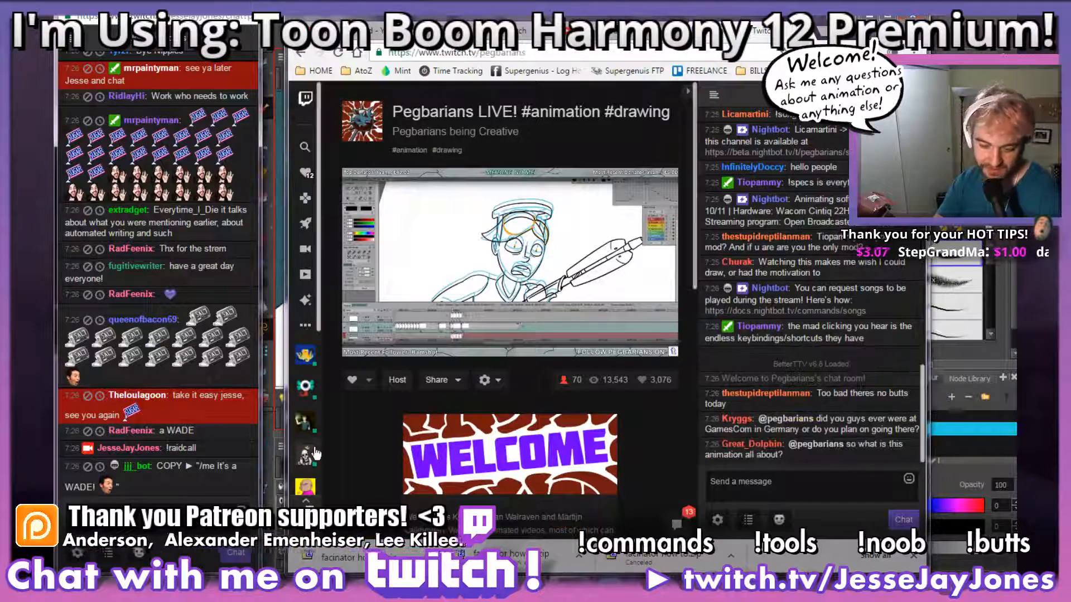
pyautogui.moveTo(314, 453)
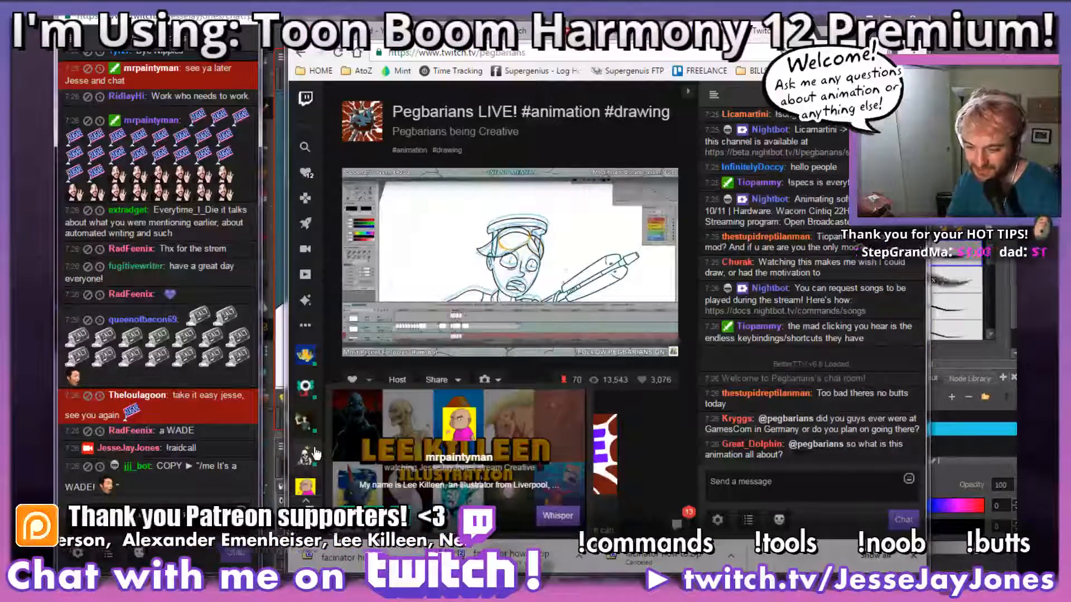
pyautogui.hotkey('ctrl', 'v')
pyautogui.press('Return')
pyautogui.hotkey('ctrl', 'v')
pyautogui.press('Return')
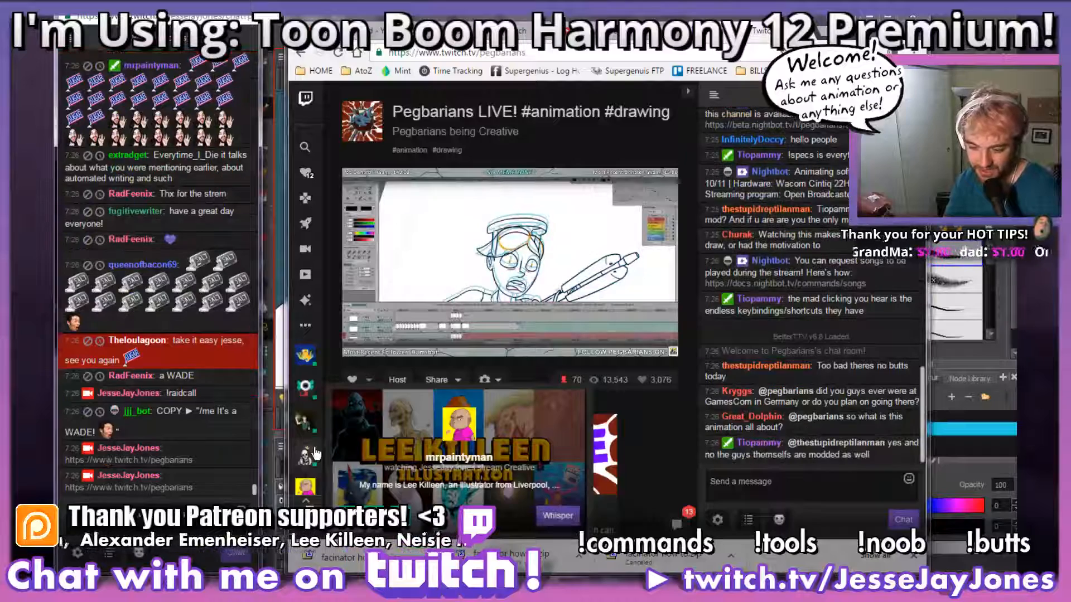
pyautogui.hotkey('ctrl', 'v')
pyautogui.press('Return')
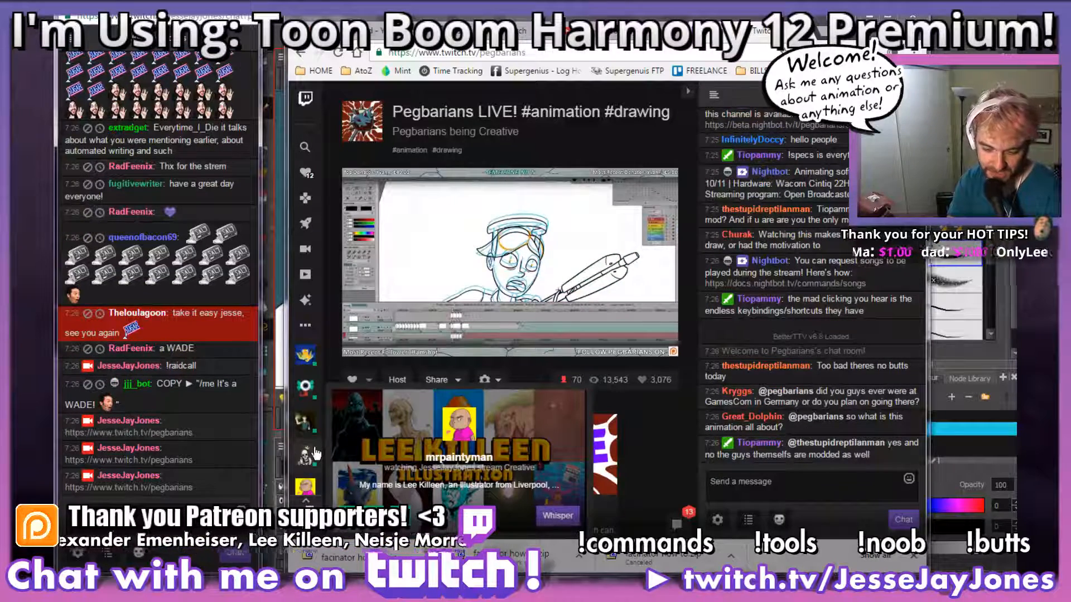
# Step: Send "!raidcall" in the JesseJayJones stream chat and copy the "/me It's a WADE!" message with its emote from the bot's reply
pyautogui.write('!raidcall')
pyautogui.press('Return')
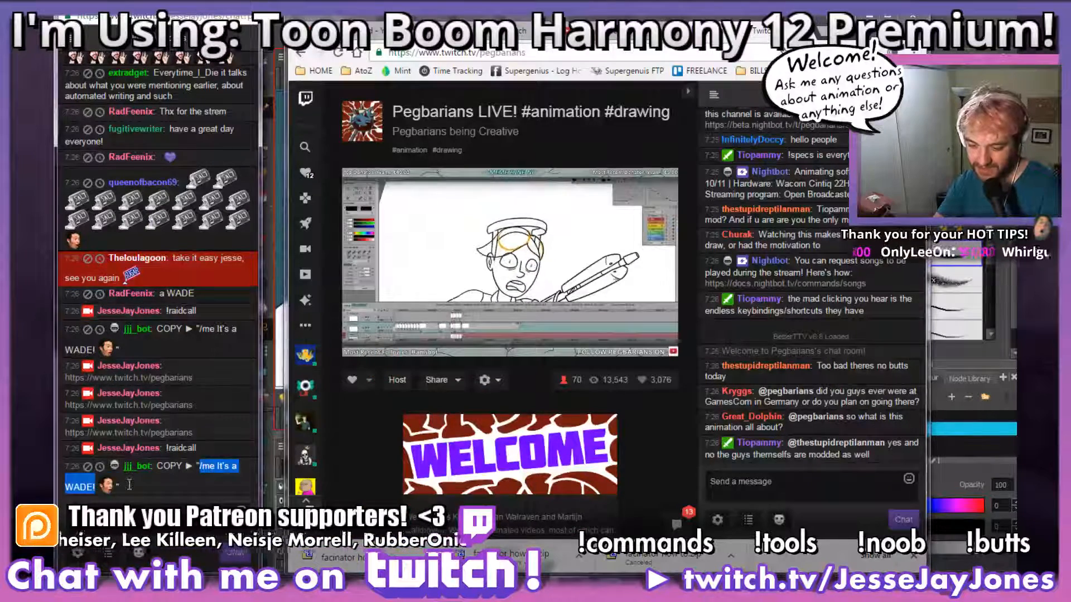
pyautogui.moveTo(199, 438); pyautogui.dragTo(117, 458)
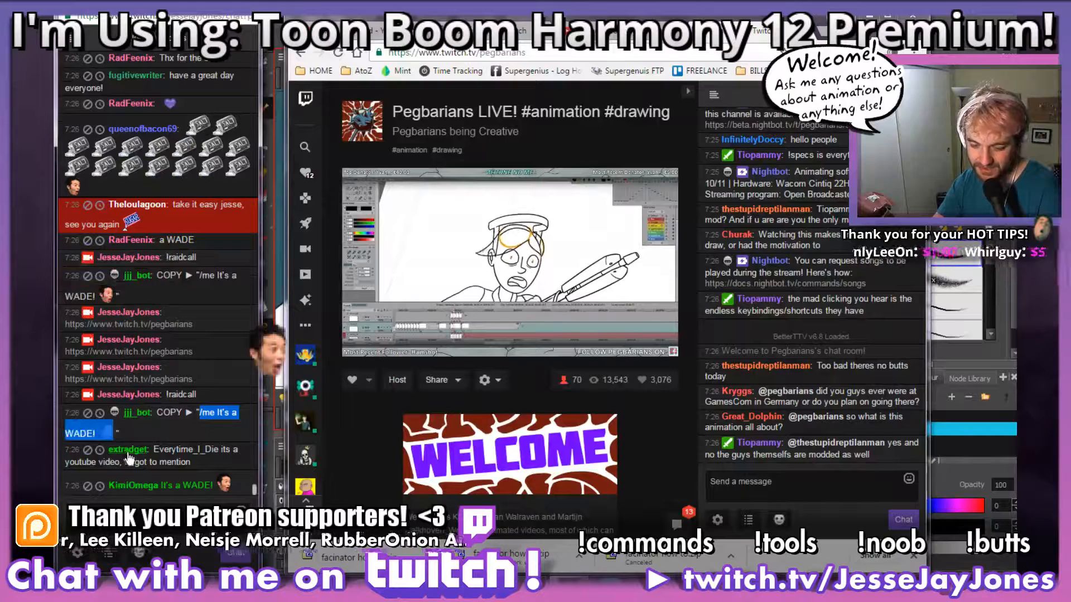
pyautogui.click(177, 433)
# Step: Post "/me It's a WADE! PogChamp" in the Pegbarians channel chat
pyautogui.click(714, 491)
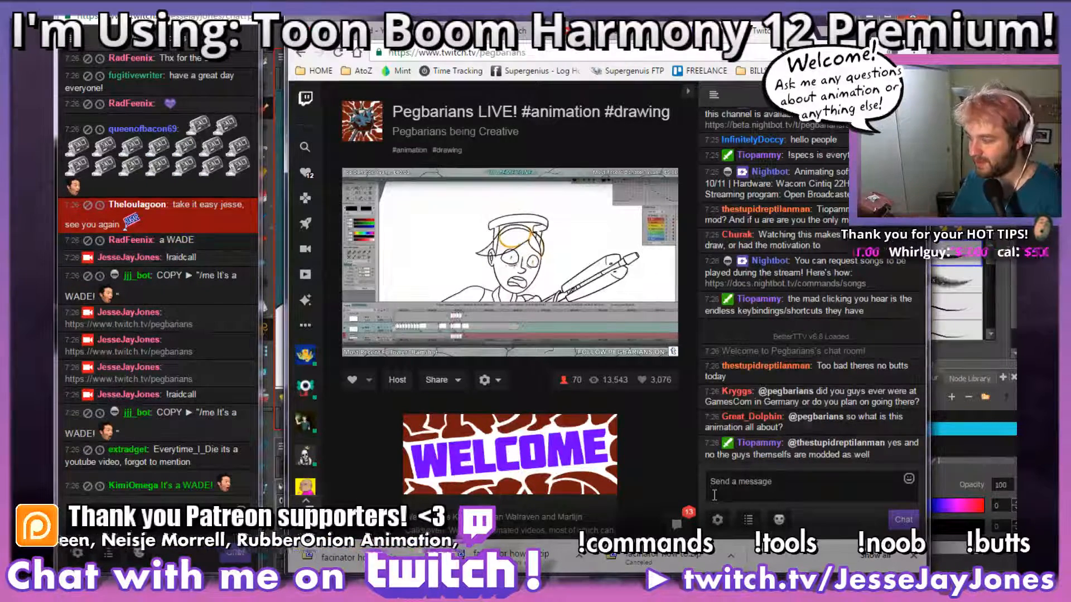
pyautogui.write("/me It's a WADE! PogChamp")
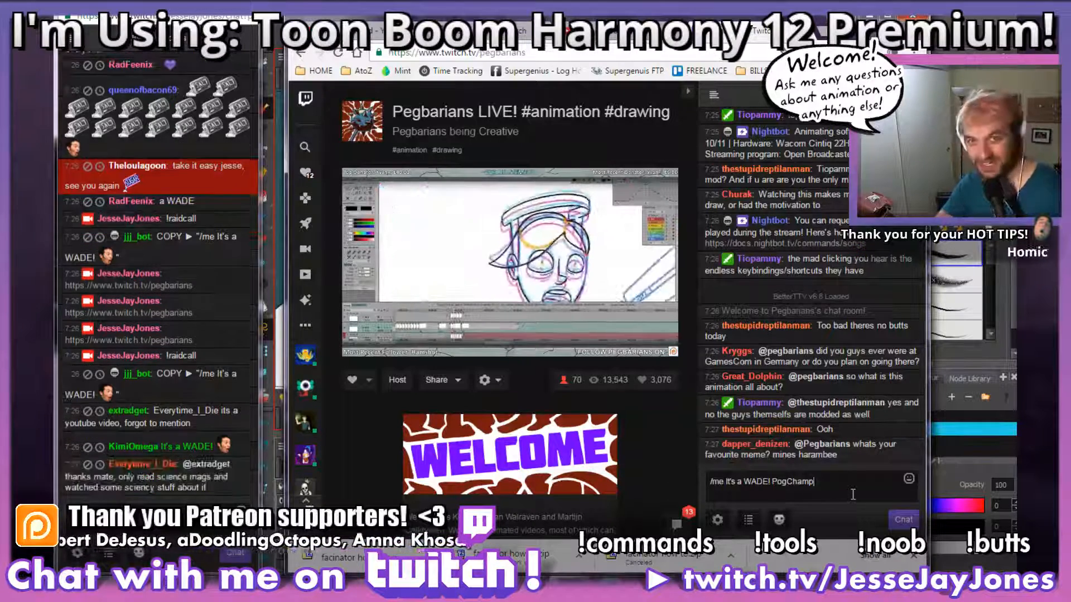
pyautogui.click(896, 521)
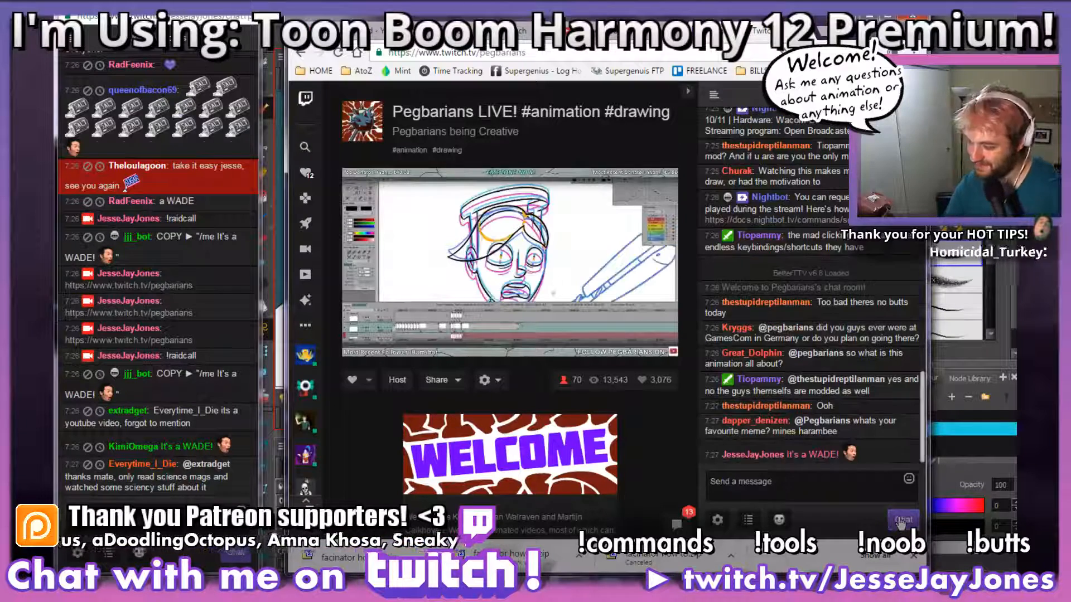